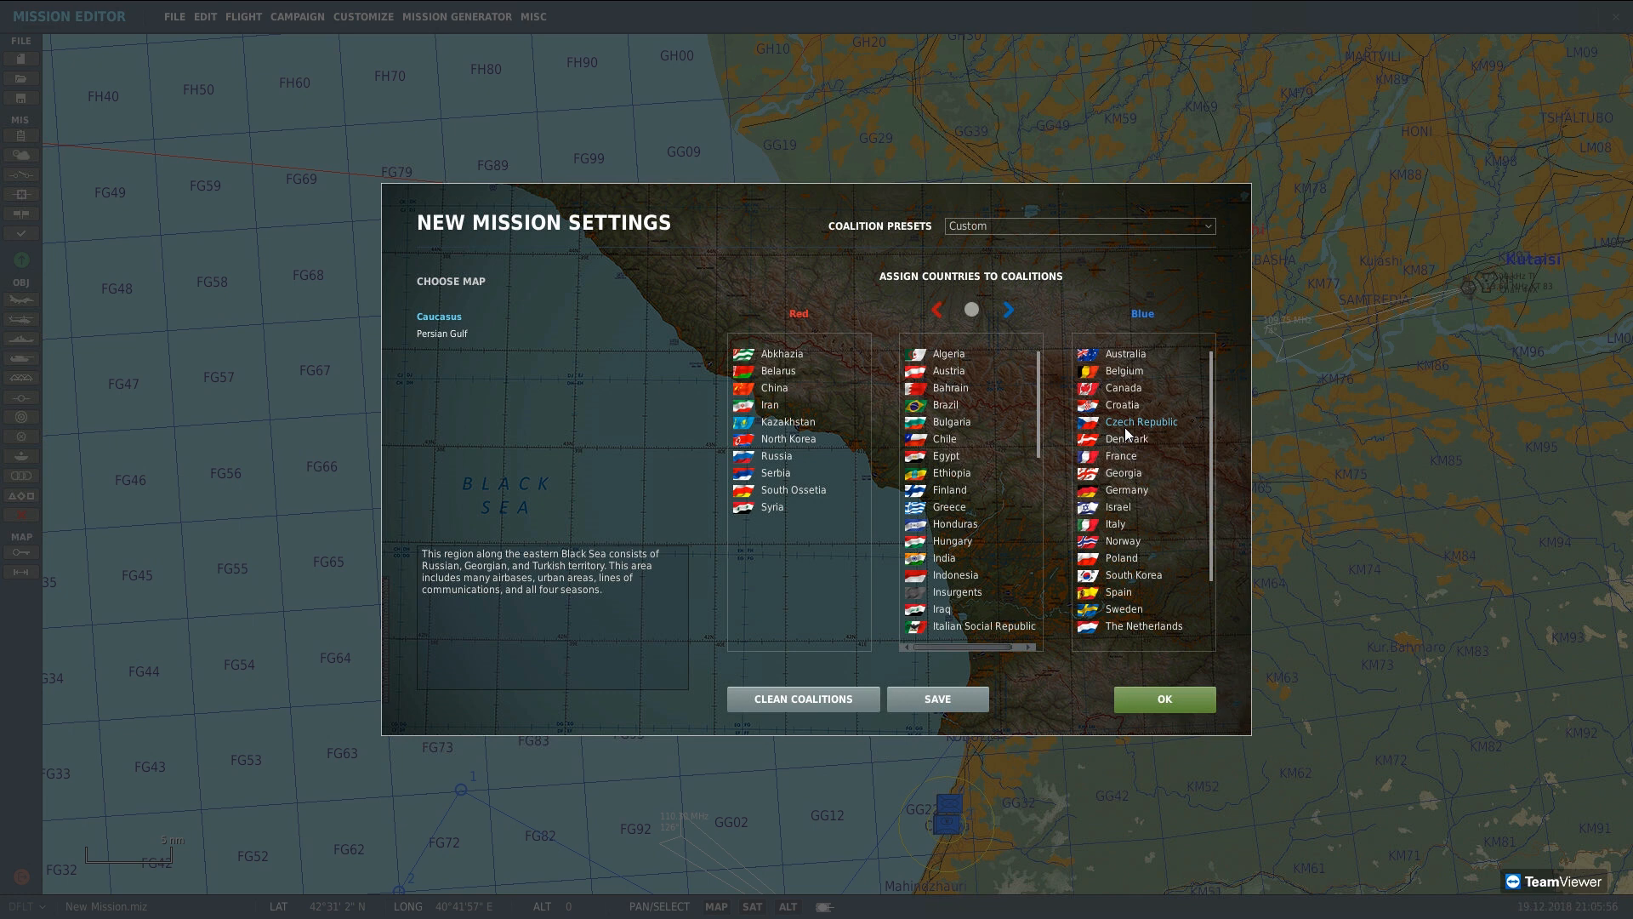
Step: Compare the Modern coalition preset with Custom, and create the Caucasus mission using the Custom preset
{"action": "scroll", "coordinate": [1212, 442], "scroll_direction": "down", "scroll_amount": 2}
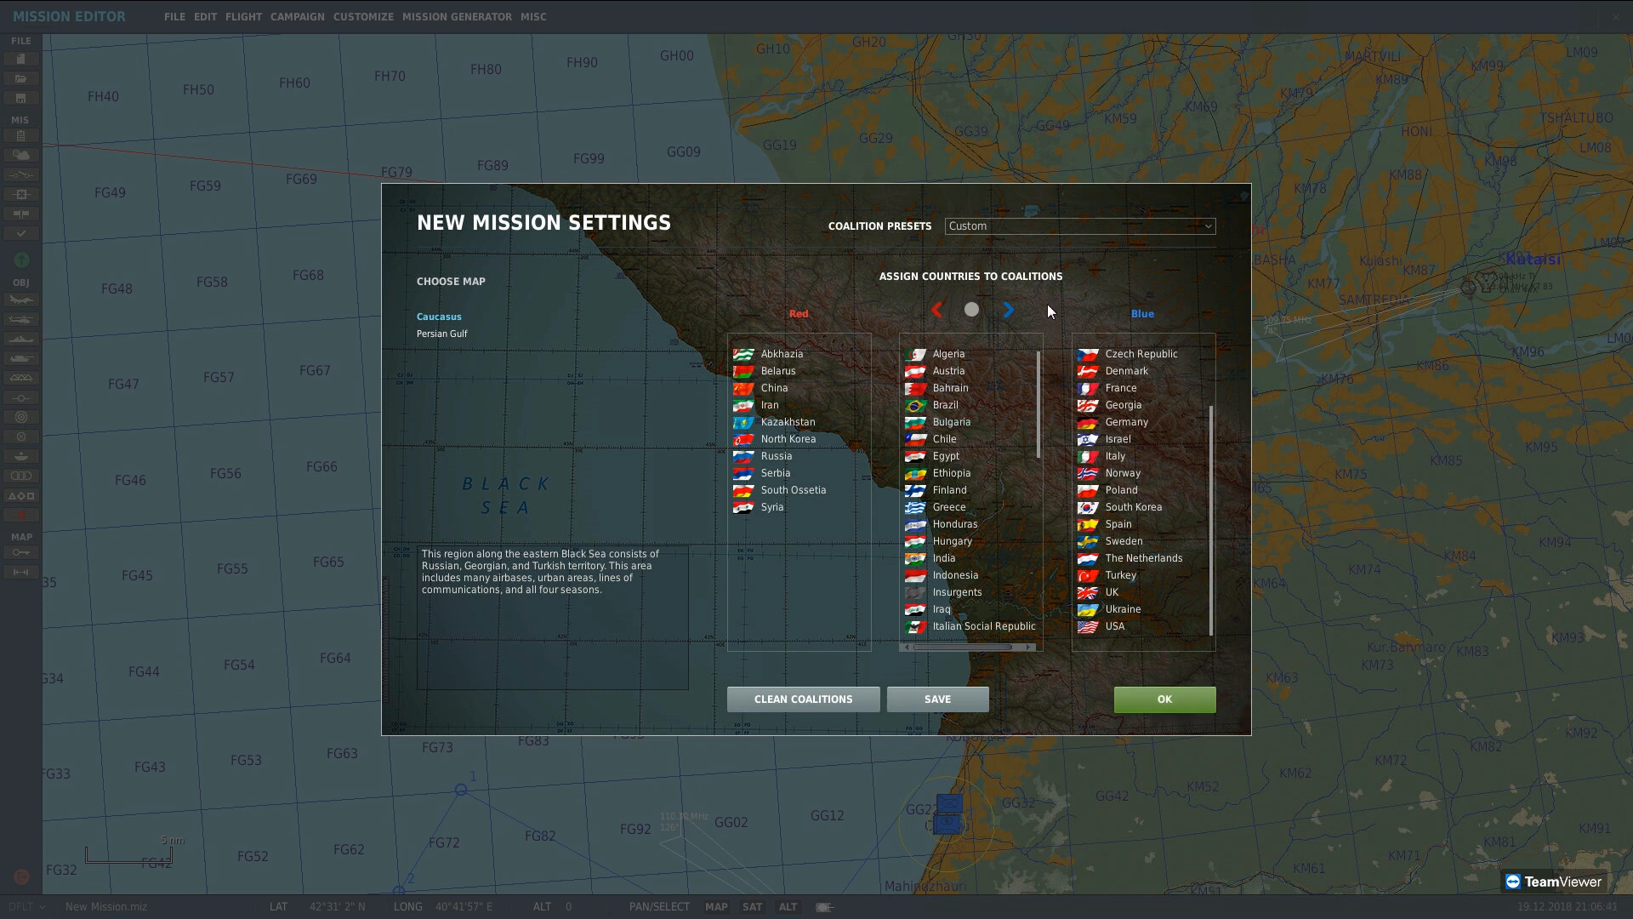
{"action": "left_click", "coordinate": [1026, 223]}
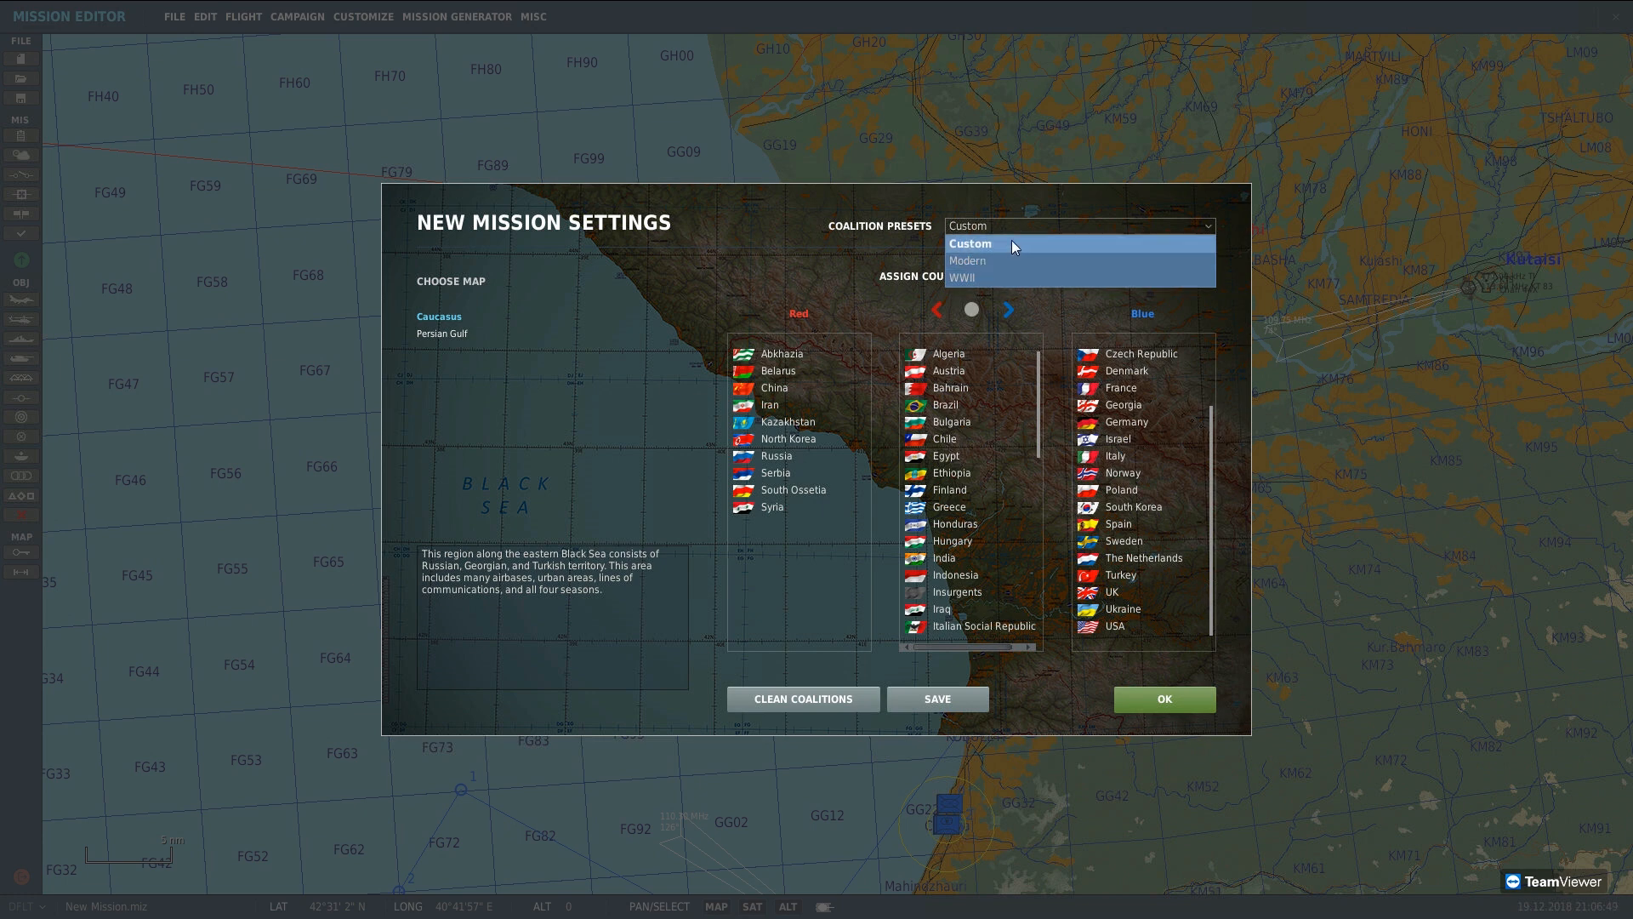
{"action": "left_click", "coordinate": [1012, 244]}
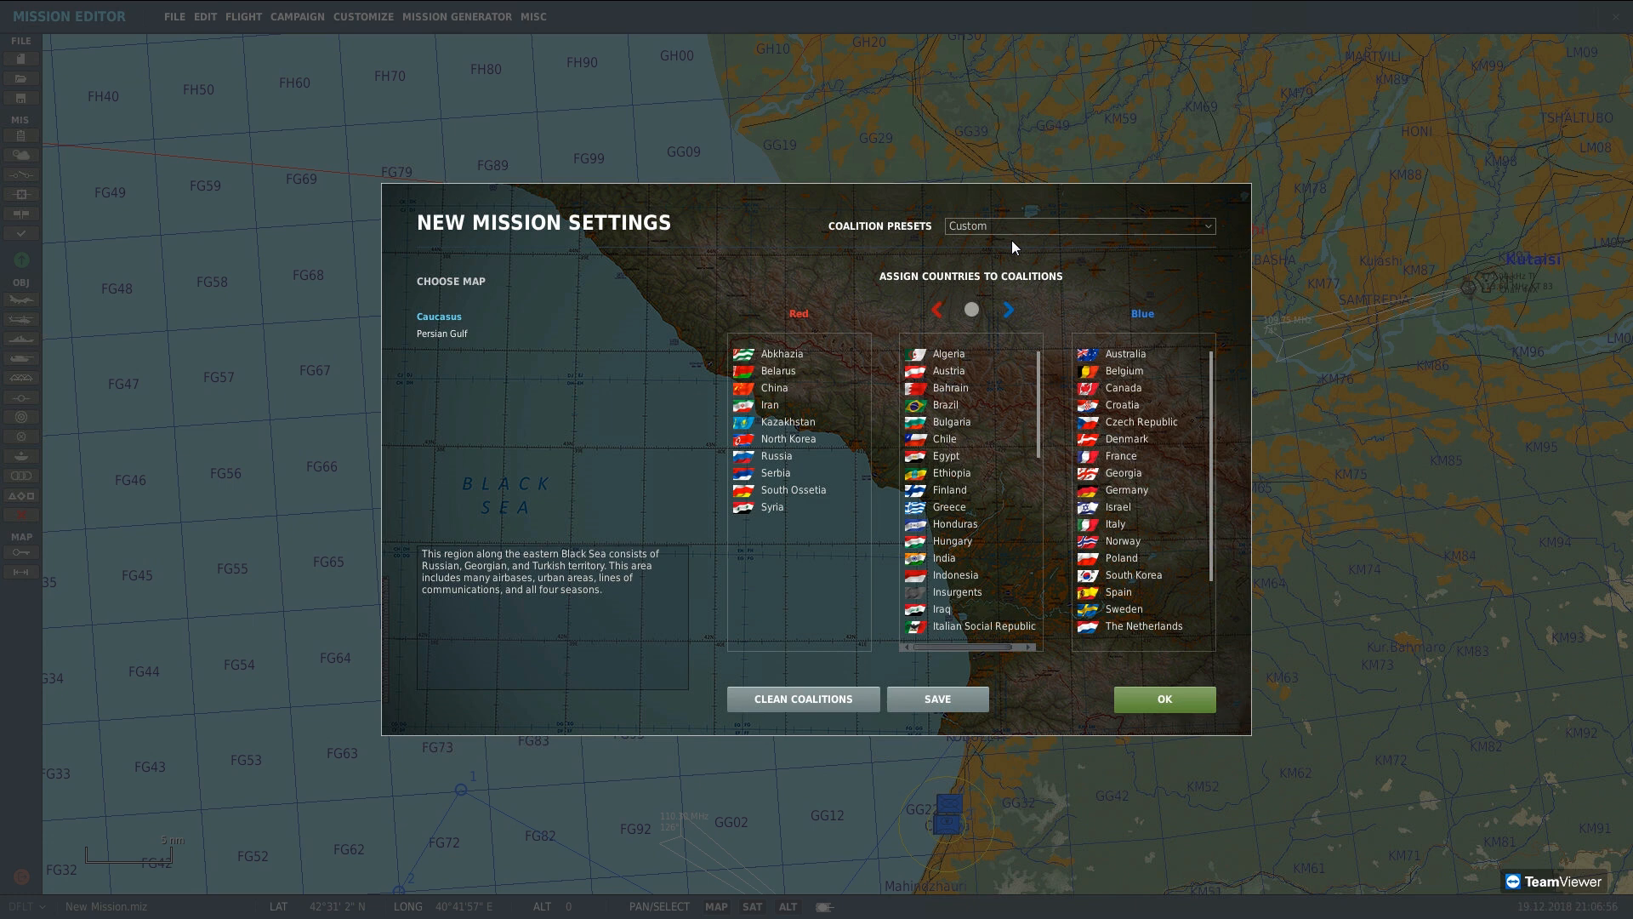
{"action": "left_click", "coordinate": [1004, 225]}
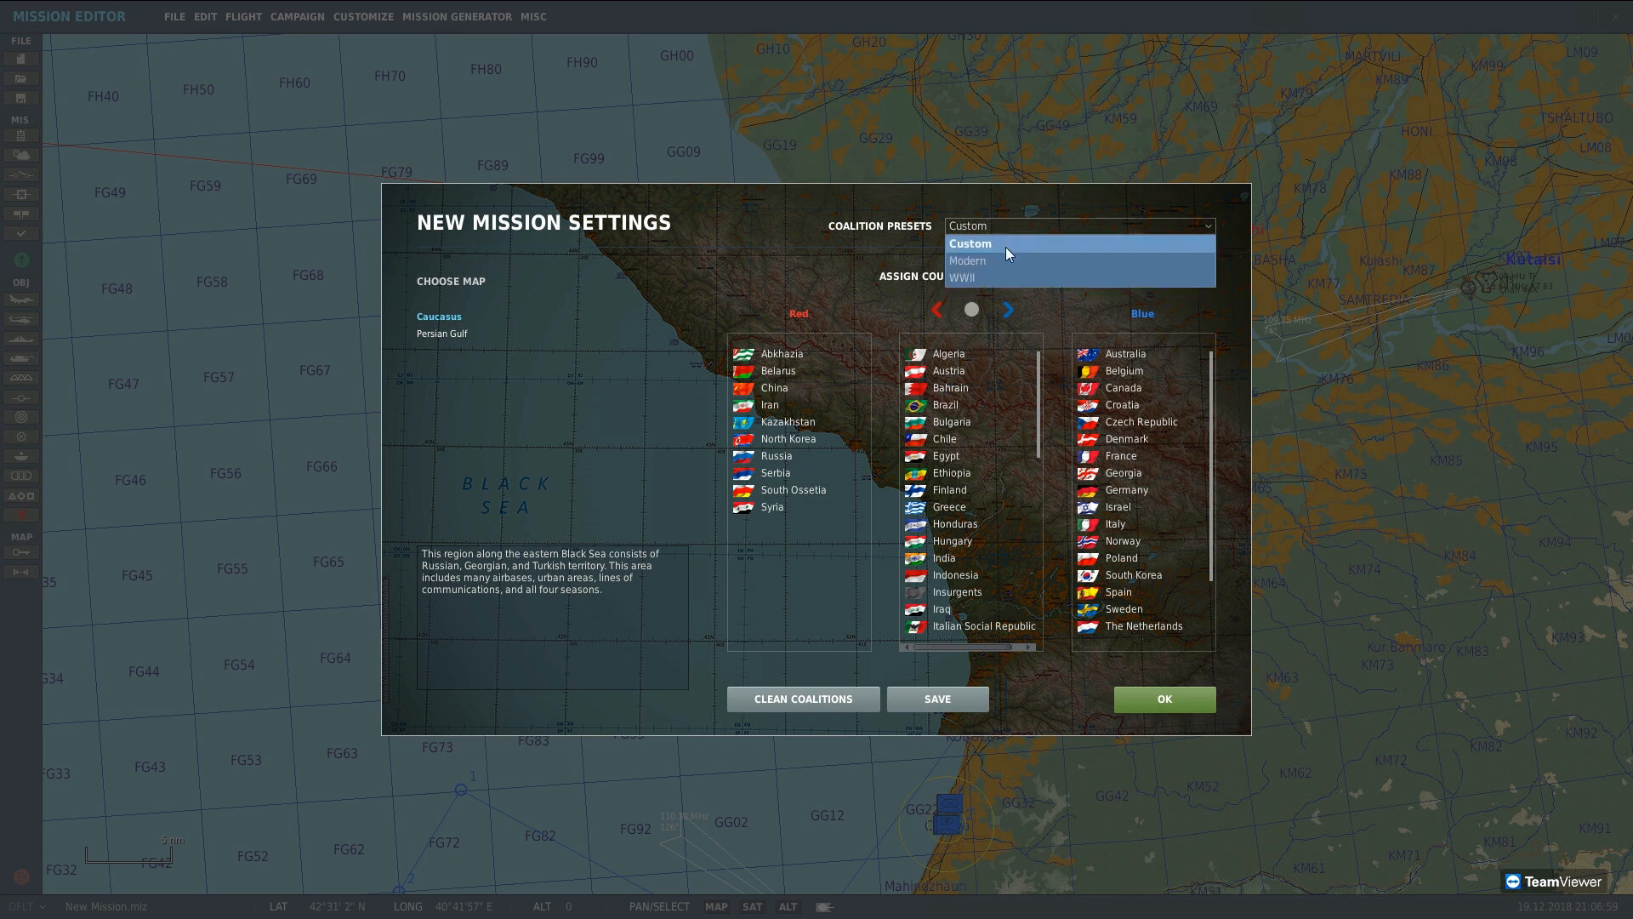
{"action": "left_click", "coordinate": [1000, 259]}
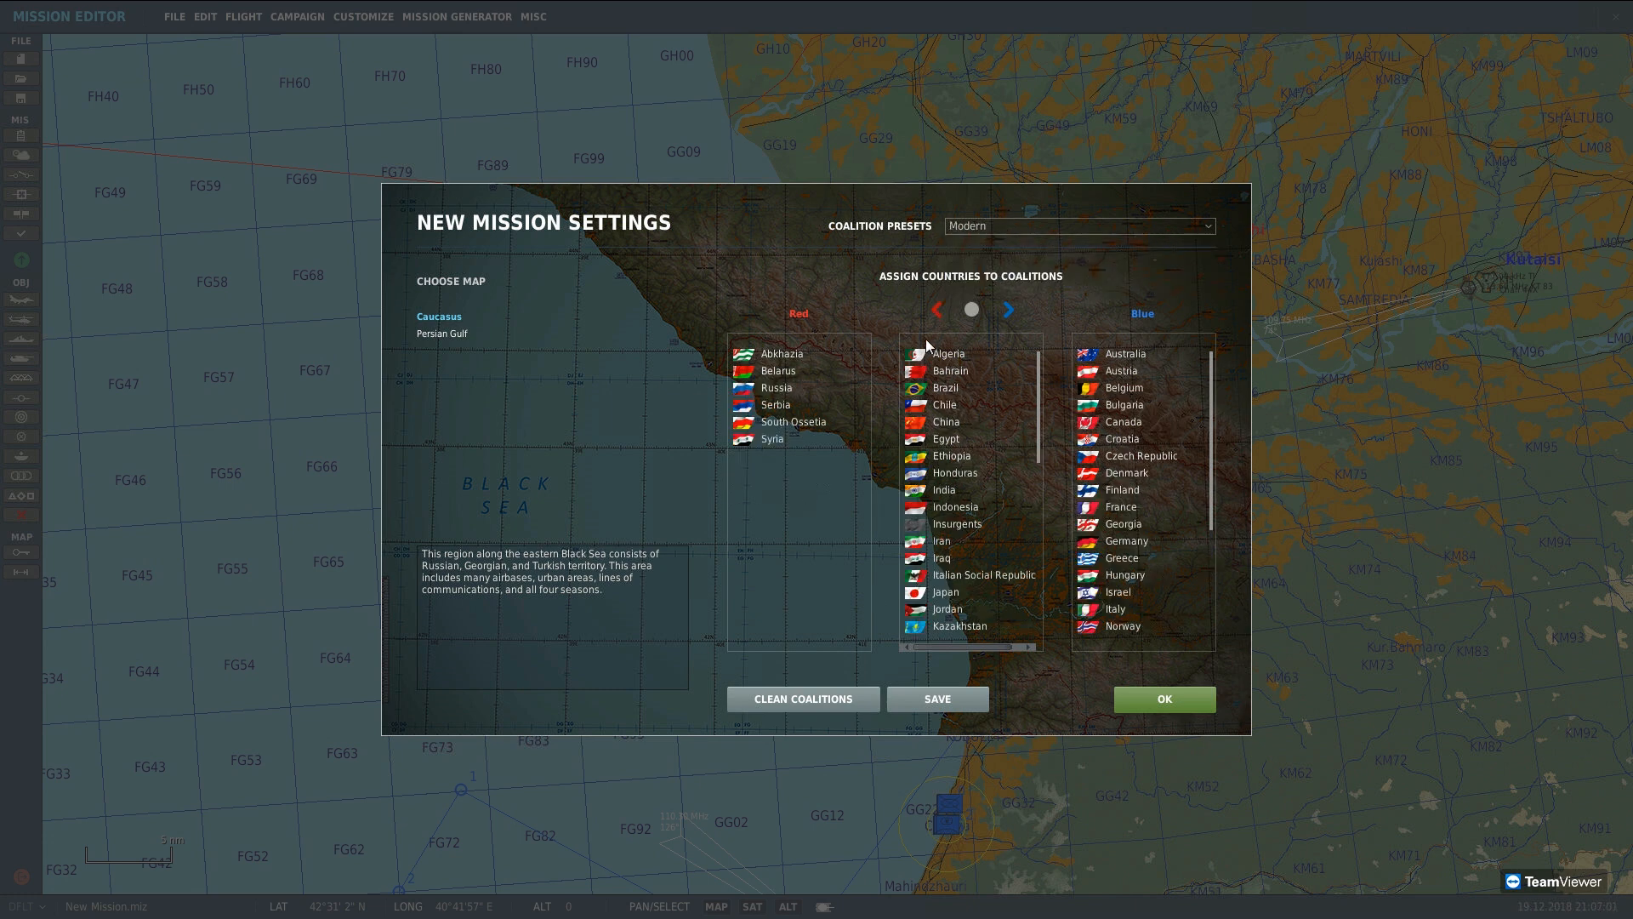
{"action": "left_click", "coordinate": [1028, 225]}
{"action": "left_click", "coordinate": [1012, 242]}
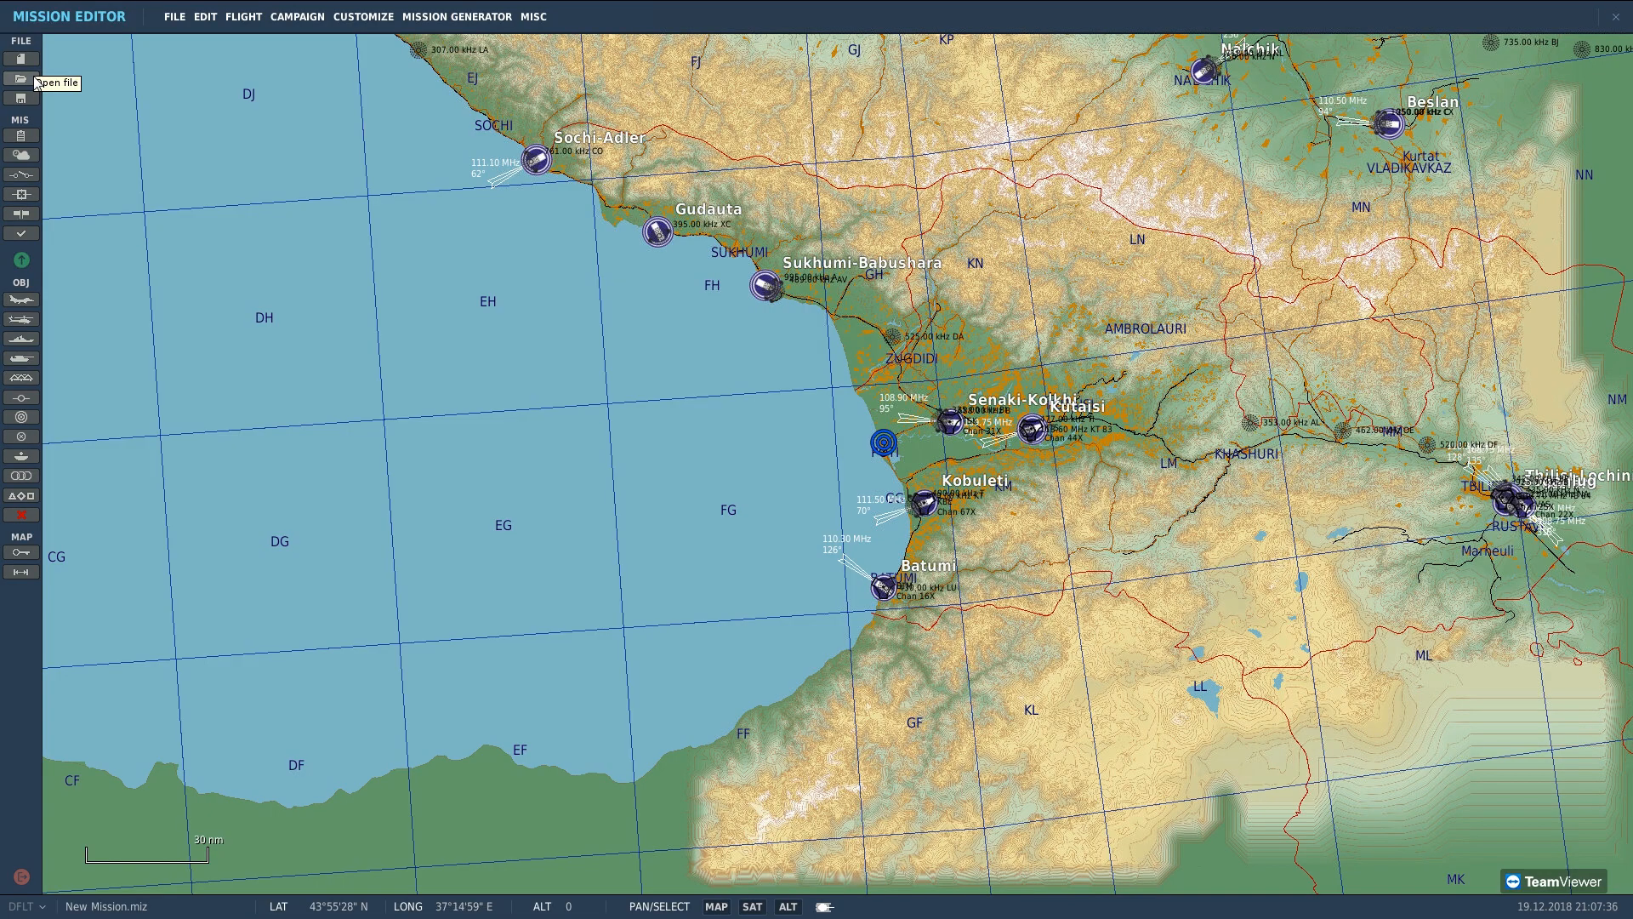
{"action": "left_click", "coordinate": [35, 85]}
{"action": "left_click", "coordinate": [747, 503]}
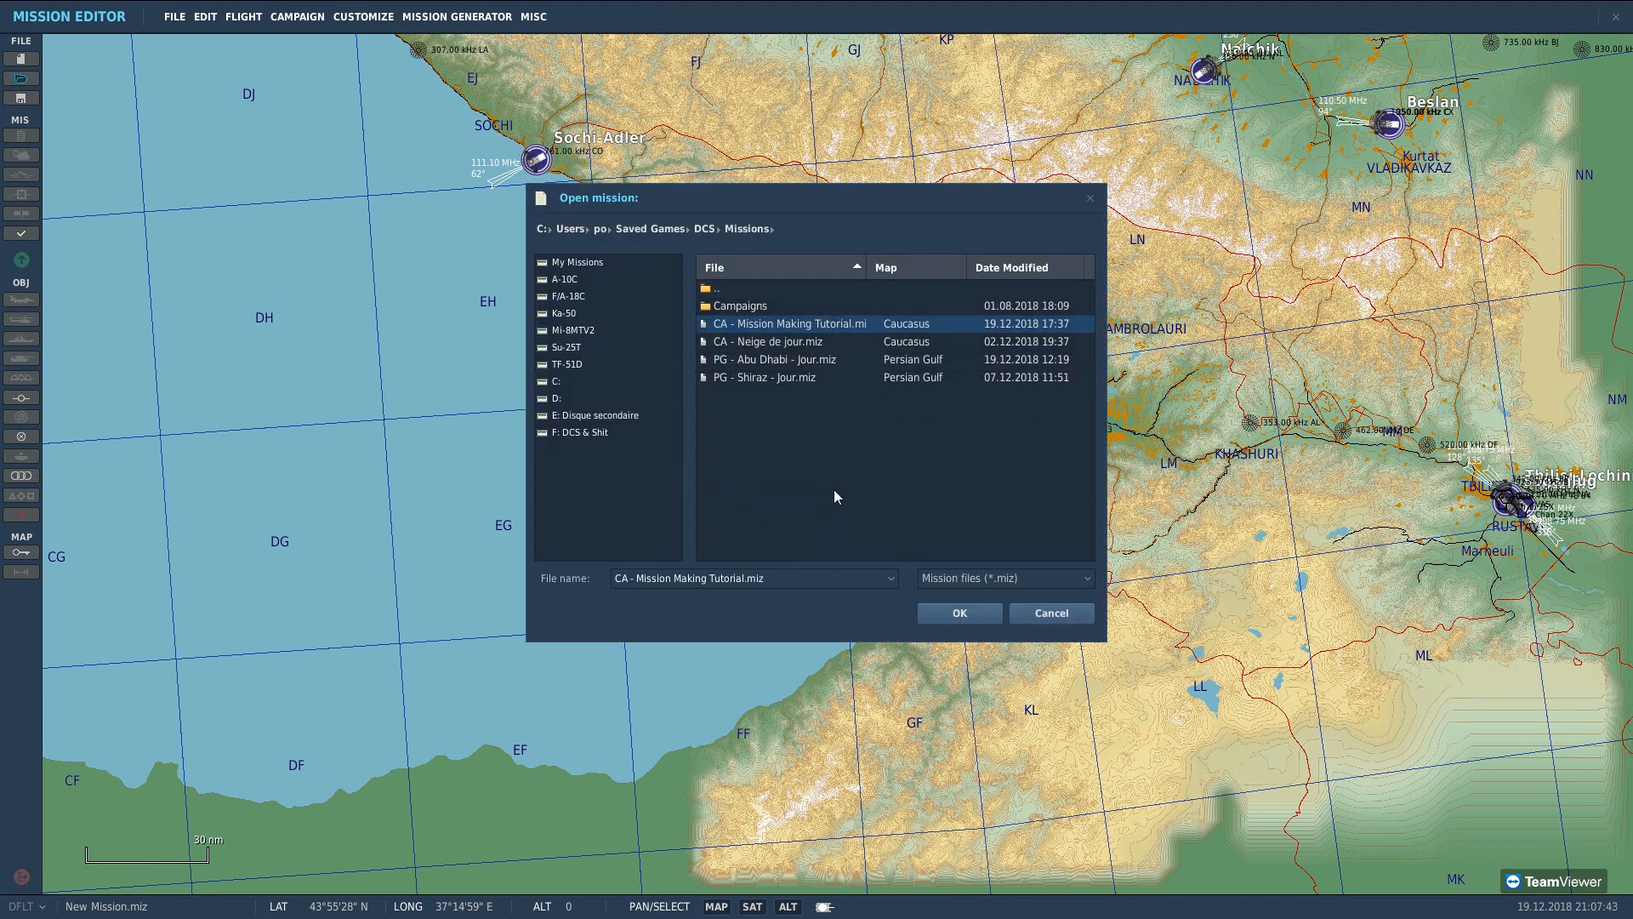
{"action": "left_click", "coordinate": [1051, 613]}
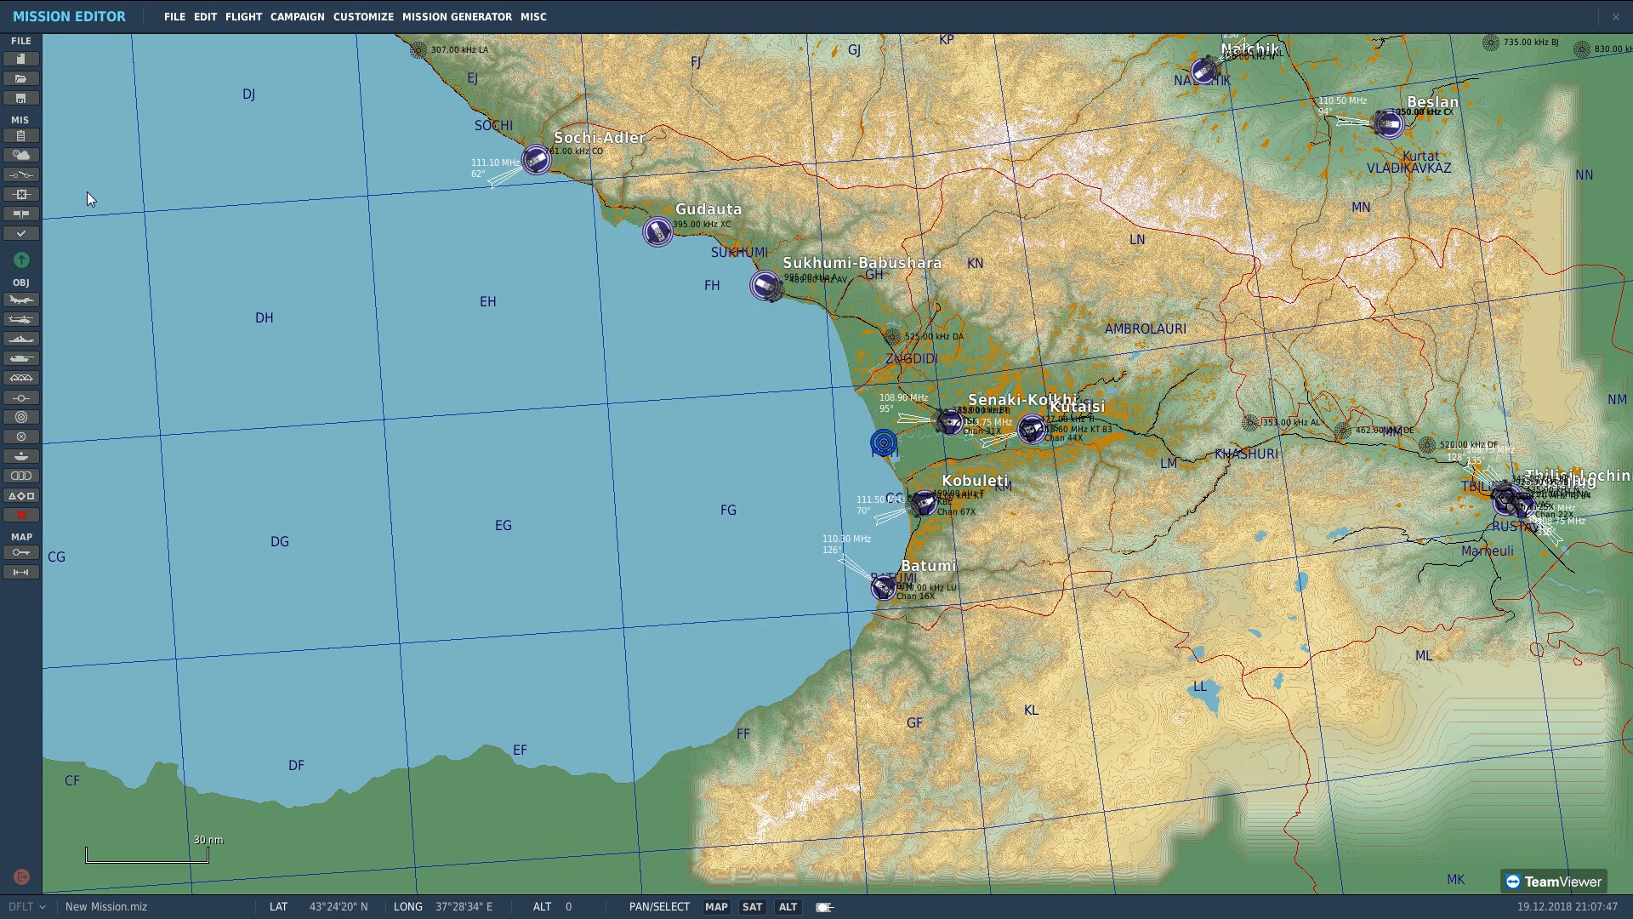
Step: Look at the briefing, and try to set the static weather temperature to -10 °C
{"action": "left_click", "coordinate": [25, 138]}
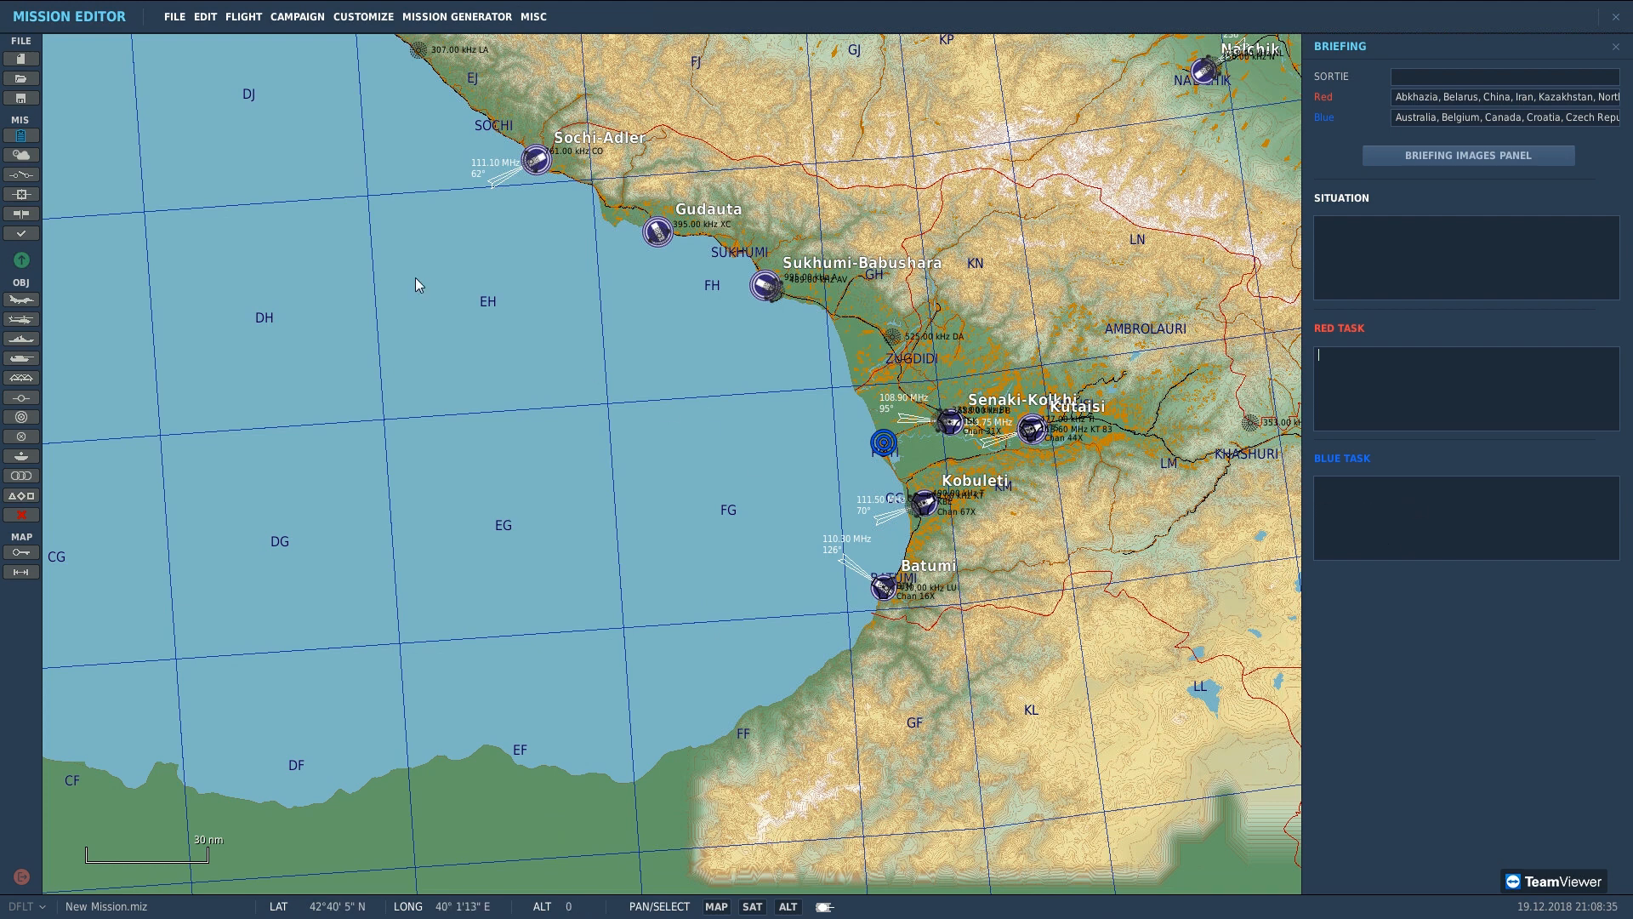
{"action": "left_click", "coordinate": [21, 156]}
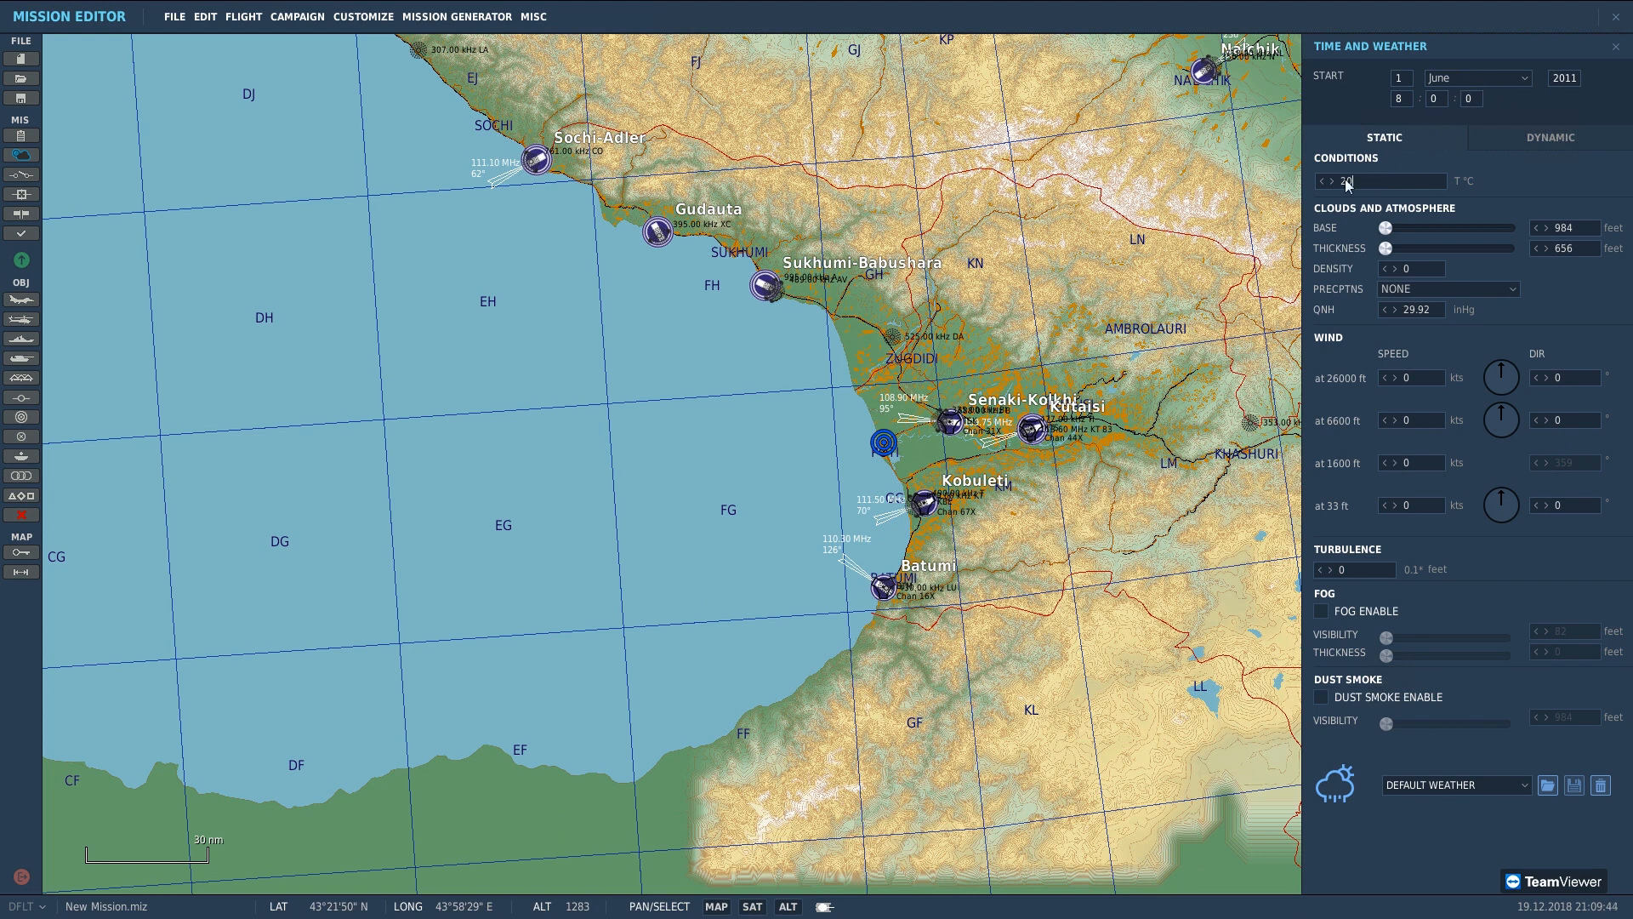
{"action": "key", "text": "BackSpace"}
{"action": "key", "text": "BackSpace"}
{"action": "type", "text": "-10"}
{"action": "left_click", "coordinate": [1517, 186]}
Step: Set the mission's start month to January and the temperature to -10 °C
{"action": "left_click", "coordinate": [1477, 78]}
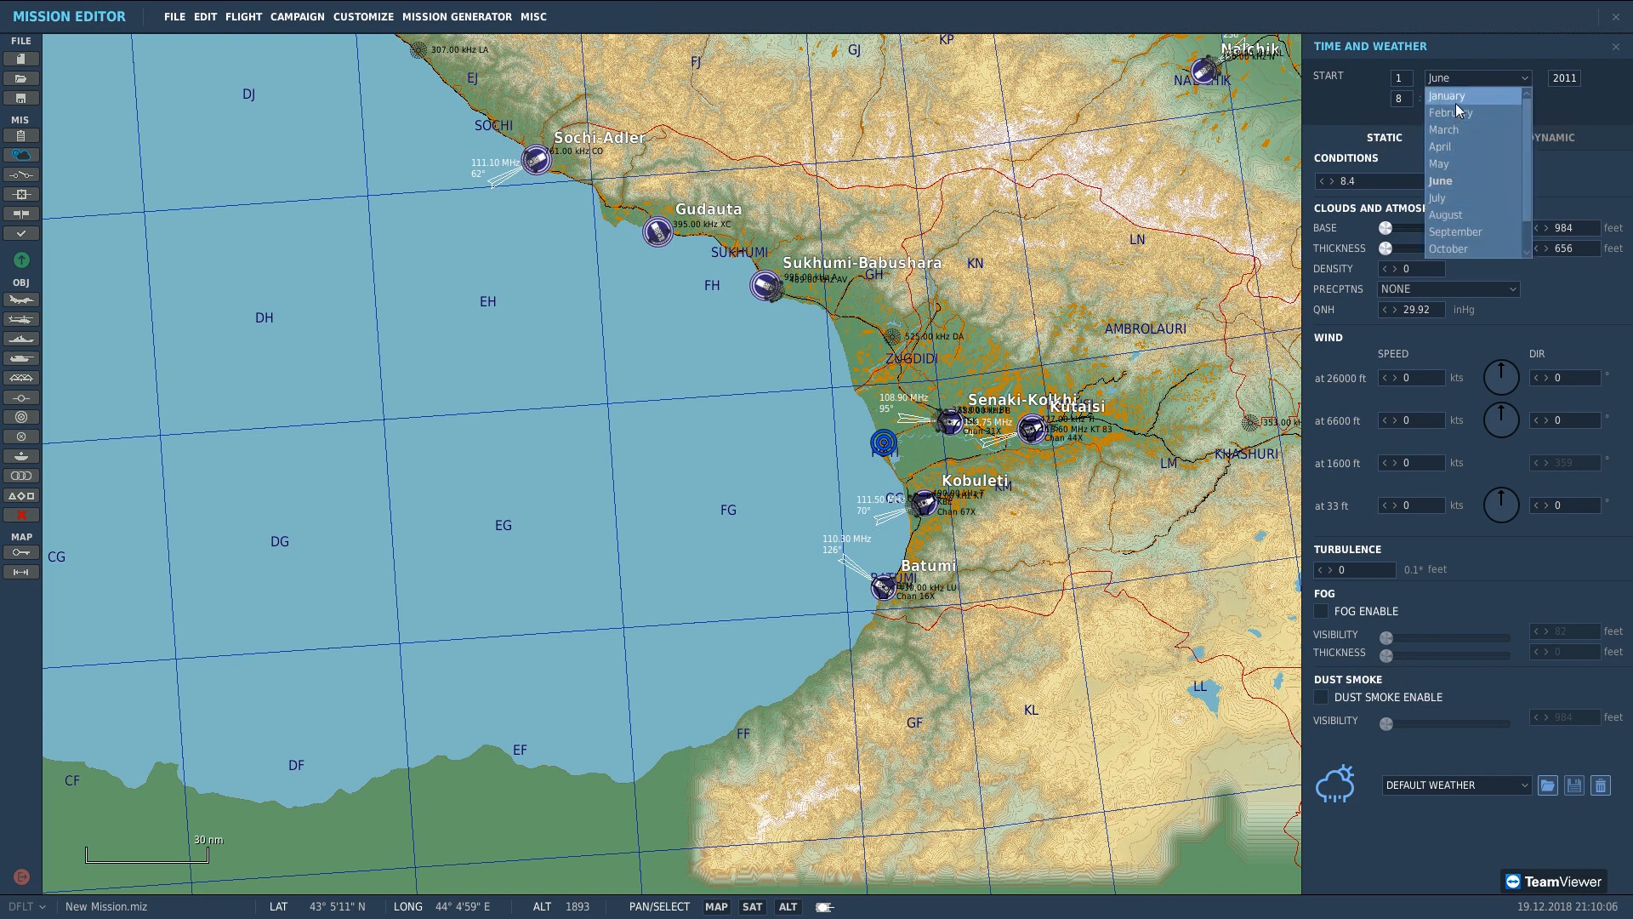
{"action": "left_click", "coordinate": [1450, 97]}
{"action": "left_click", "coordinate": [1376, 181]}
{"action": "type", "text": "-10"}
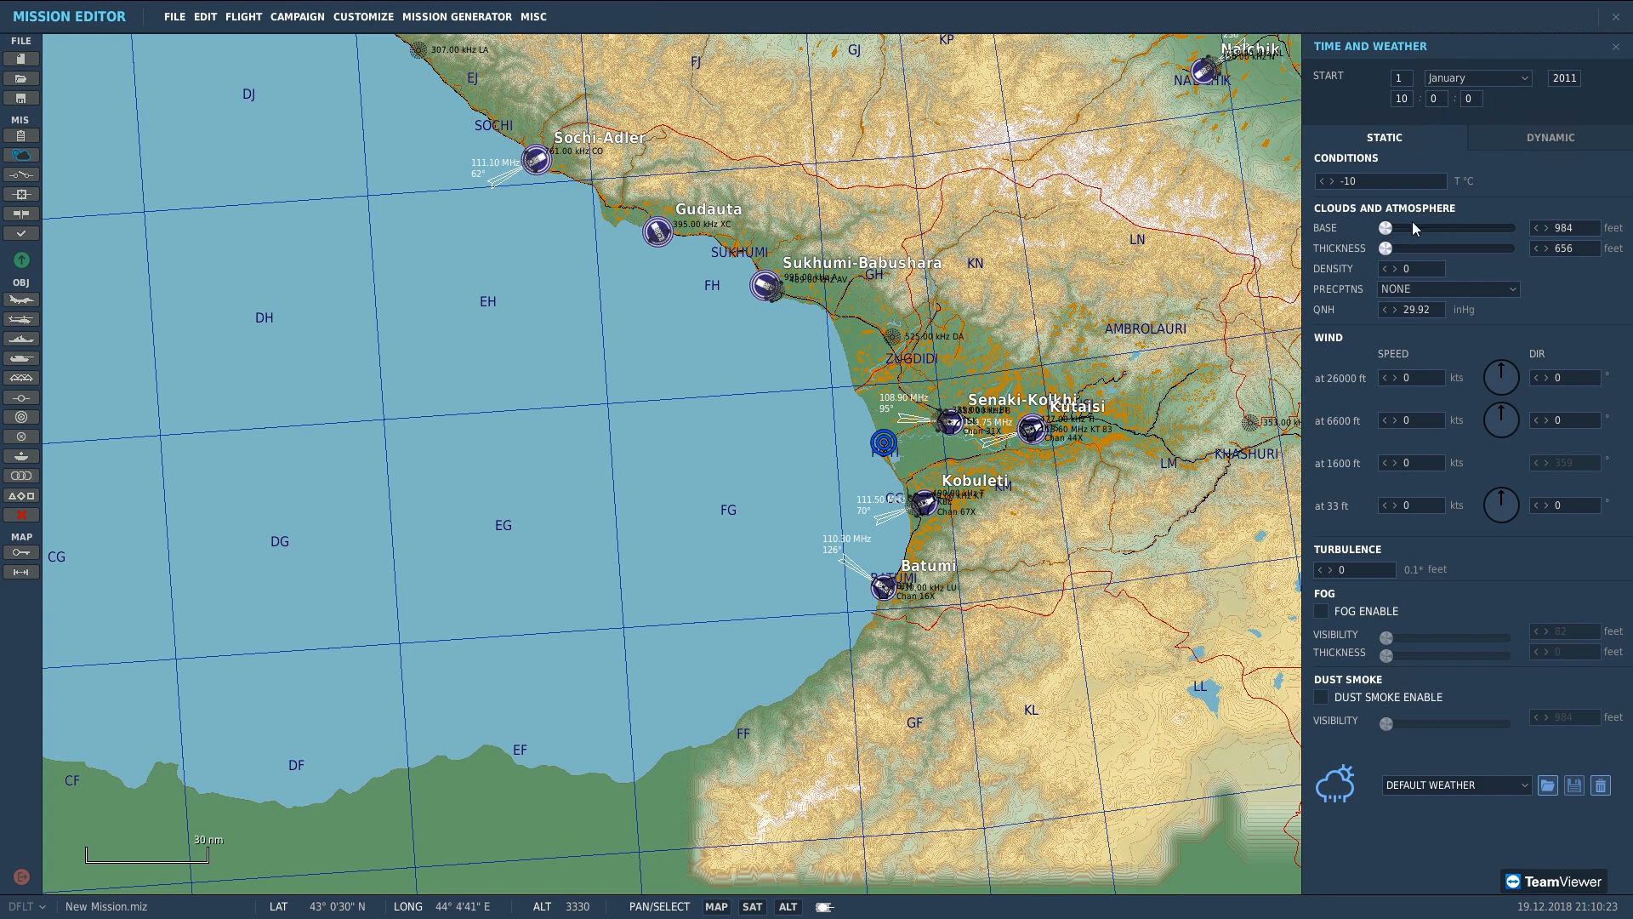
Step: Set the cloud base to about 5906 feet, the thickness to about 4396 feet and the density to 10, and list the precipitation types
{"action": "left_click_drag", "start_coordinate": [1390, 229], "coordinate": [1467, 248]}
{"action": "left_click", "coordinate": [1425, 291]}
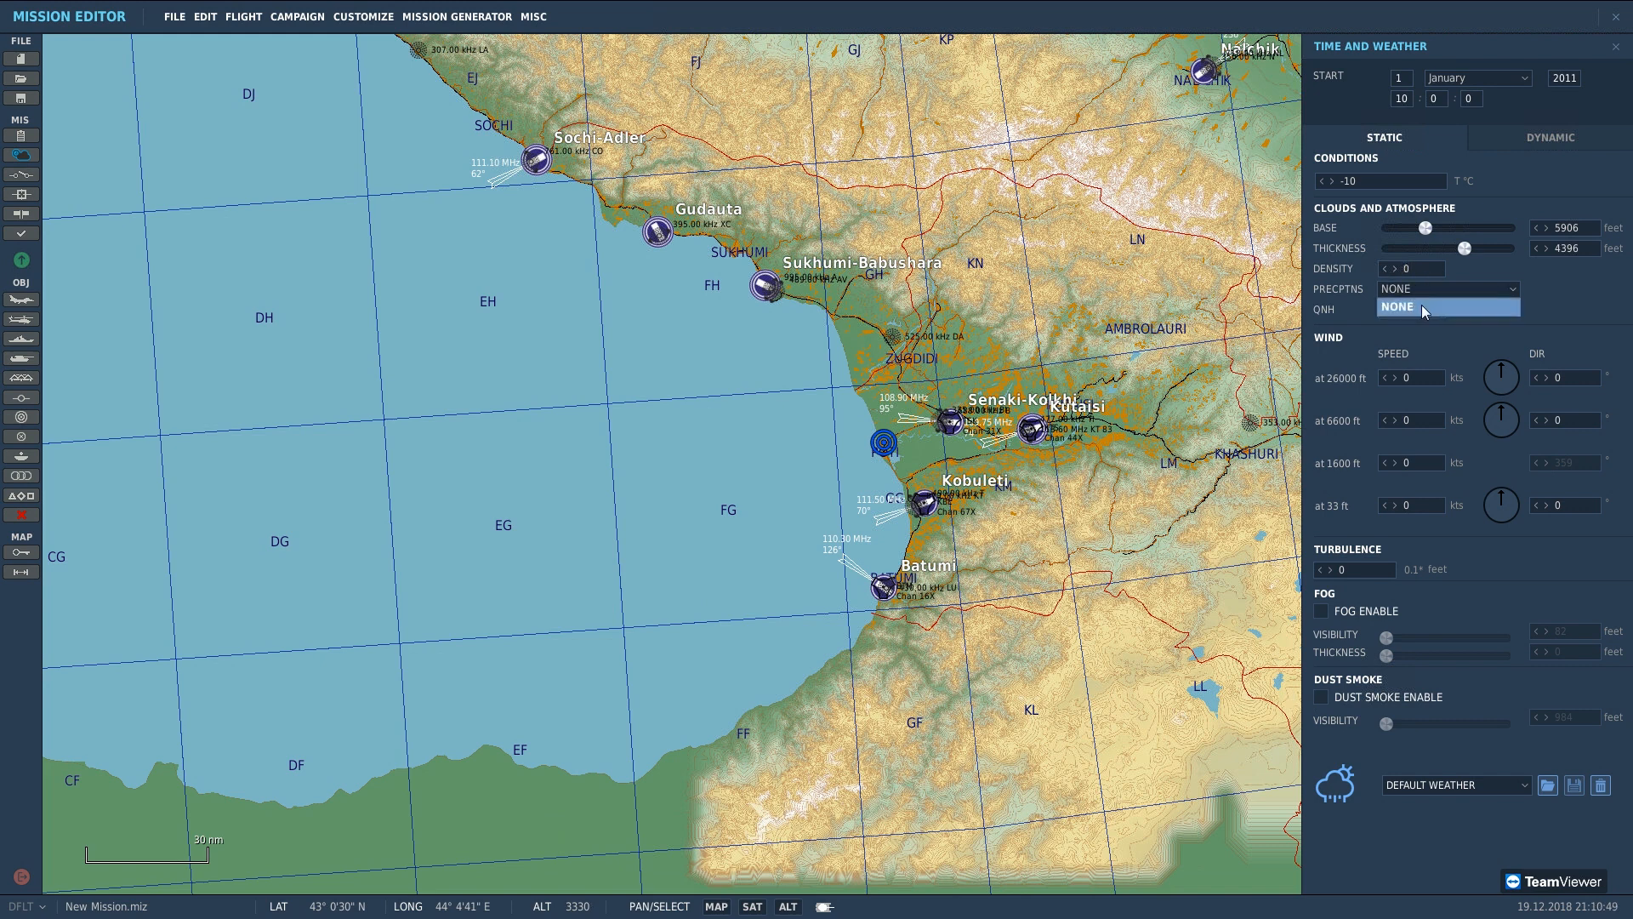
{"action": "left_click", "coordinate": [1417, 299]}
{"action": "type", "text": "10"}
{"action": "left_click", "coordinate": [1459, 288]}
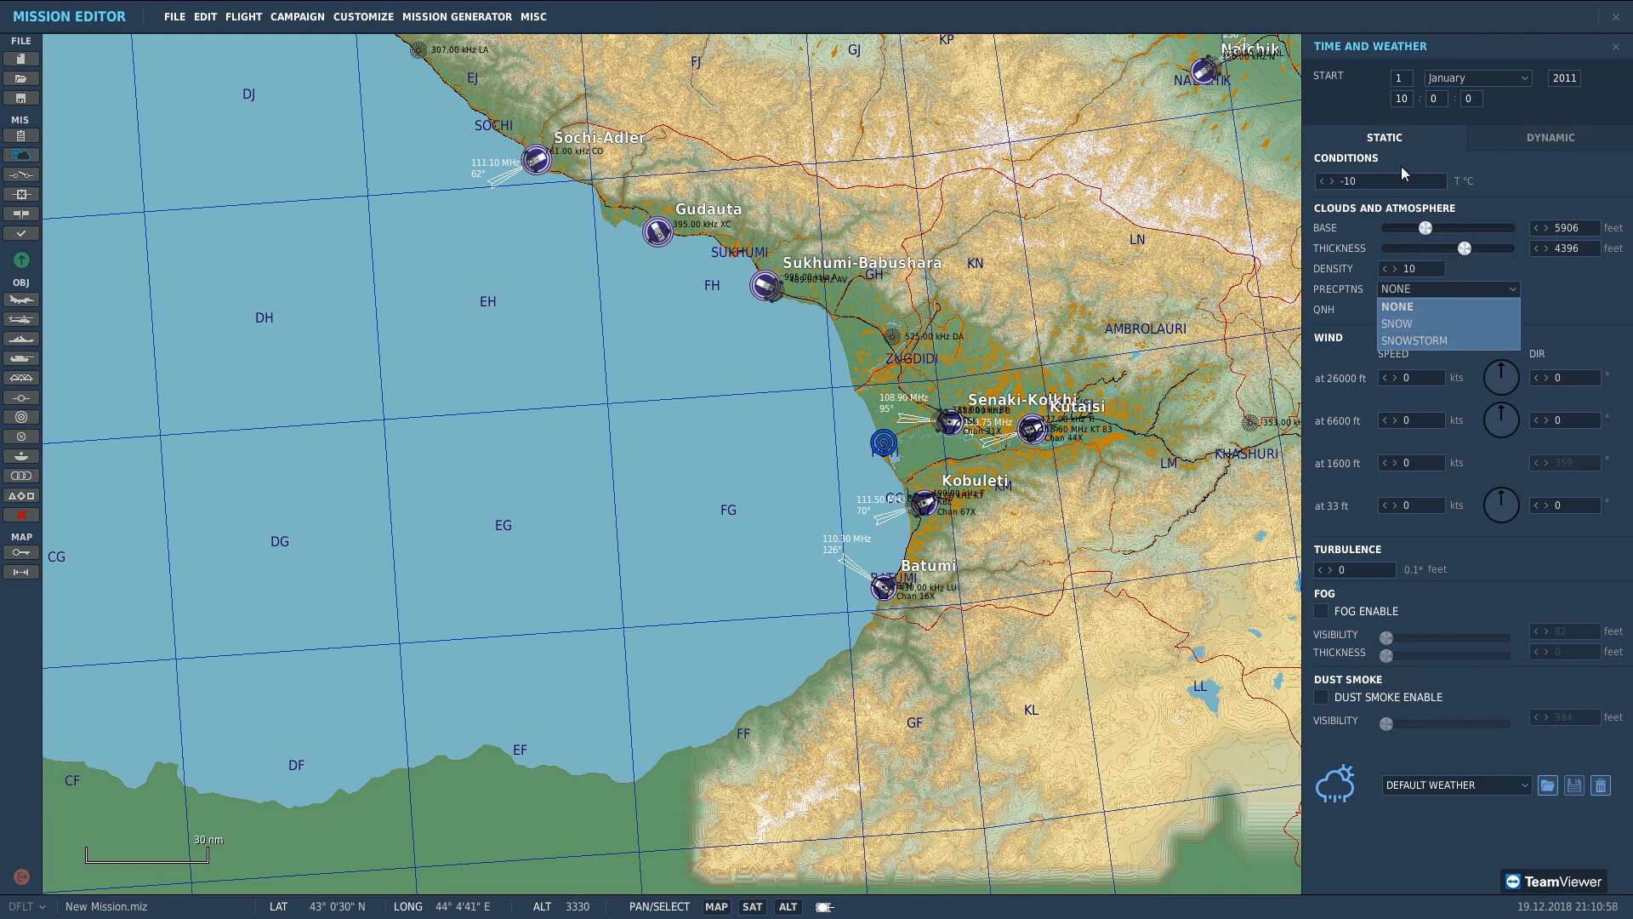
Step: Enter a temperature of 20 °C and a cloud density of 7, checking the precipitation types offered after each change
{"action": "left_click", "coordinate": [1370, 179]}
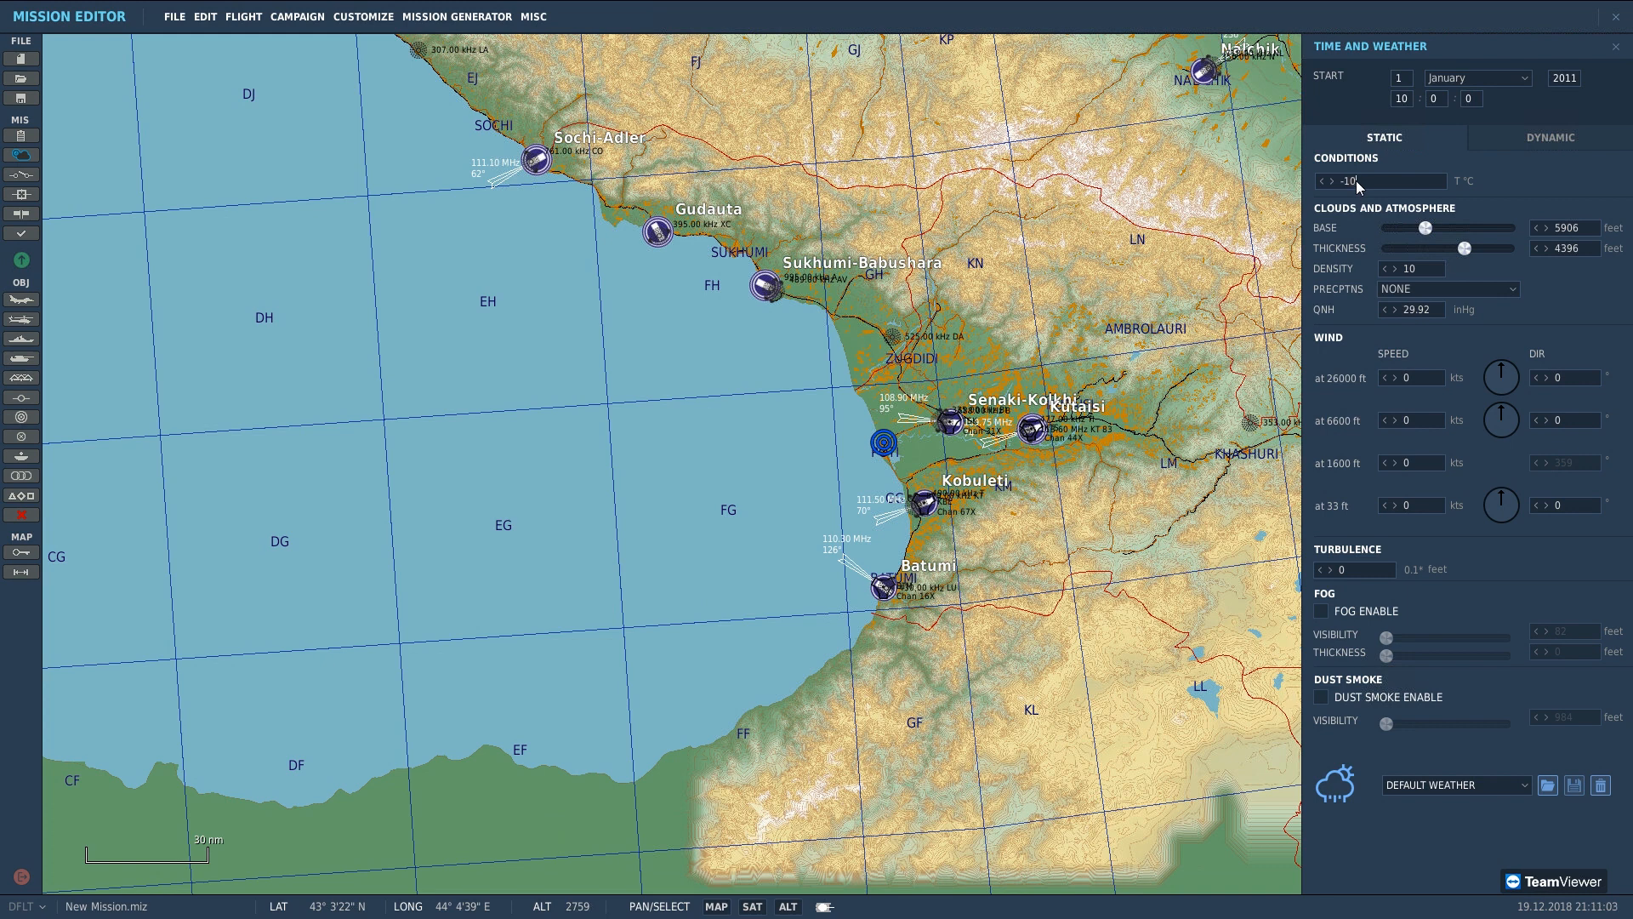
{"action": "type", "text": "20"}
{"action": "left_click", "coordinate": [1480, 287]}
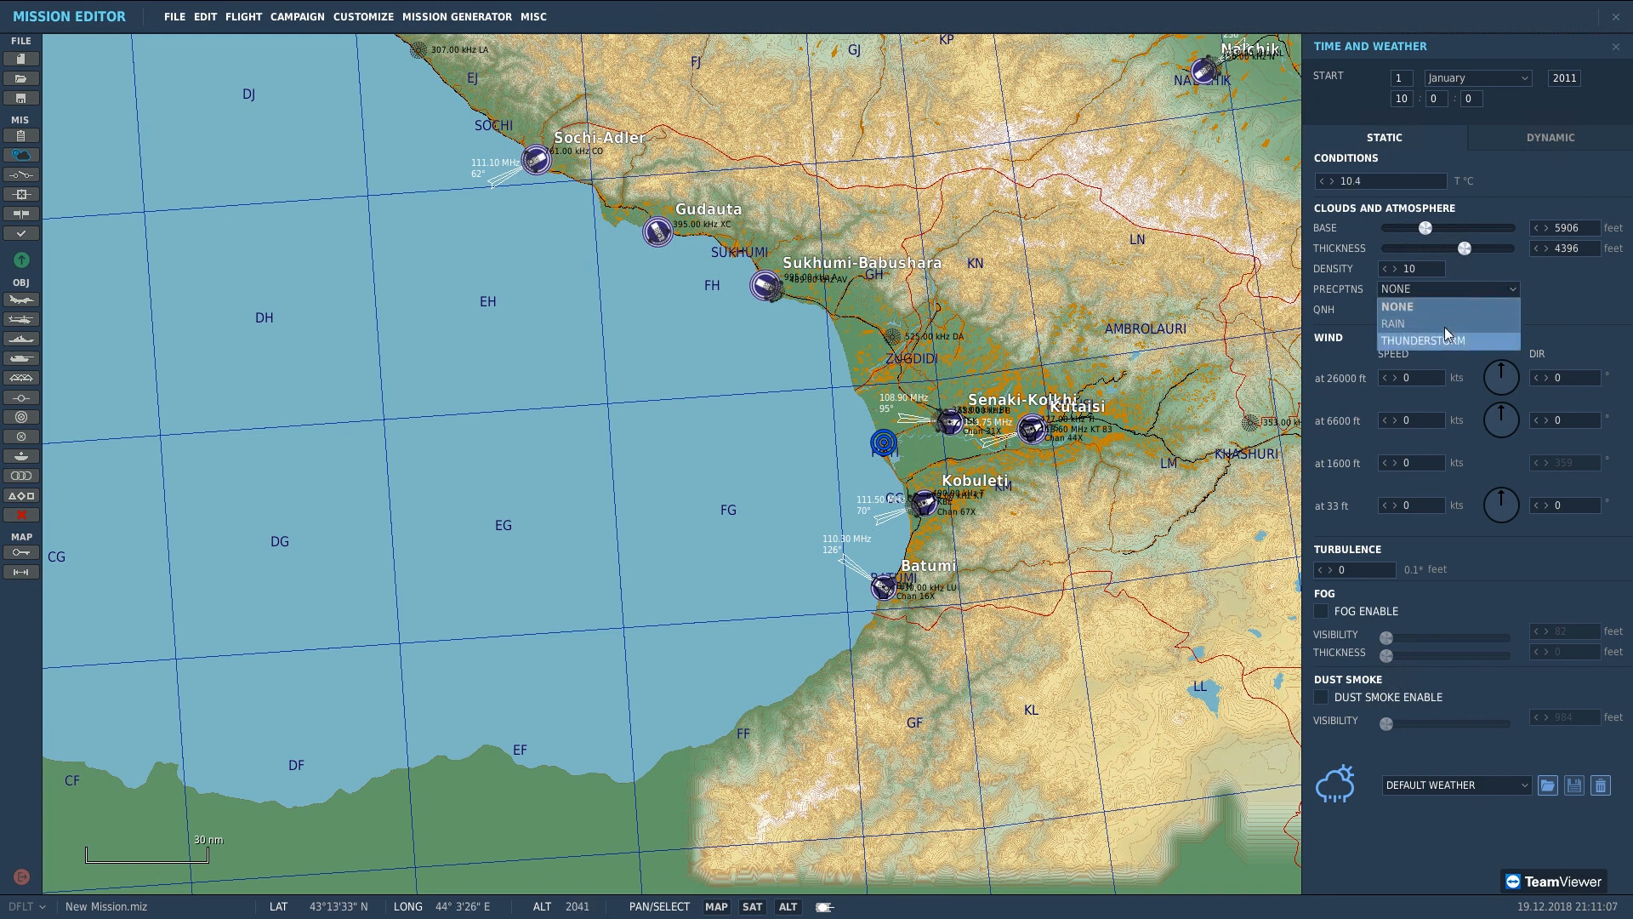
{"action": "left_click", "coordinate": [1435, 269]}
{"action": "type", "text": "7"}
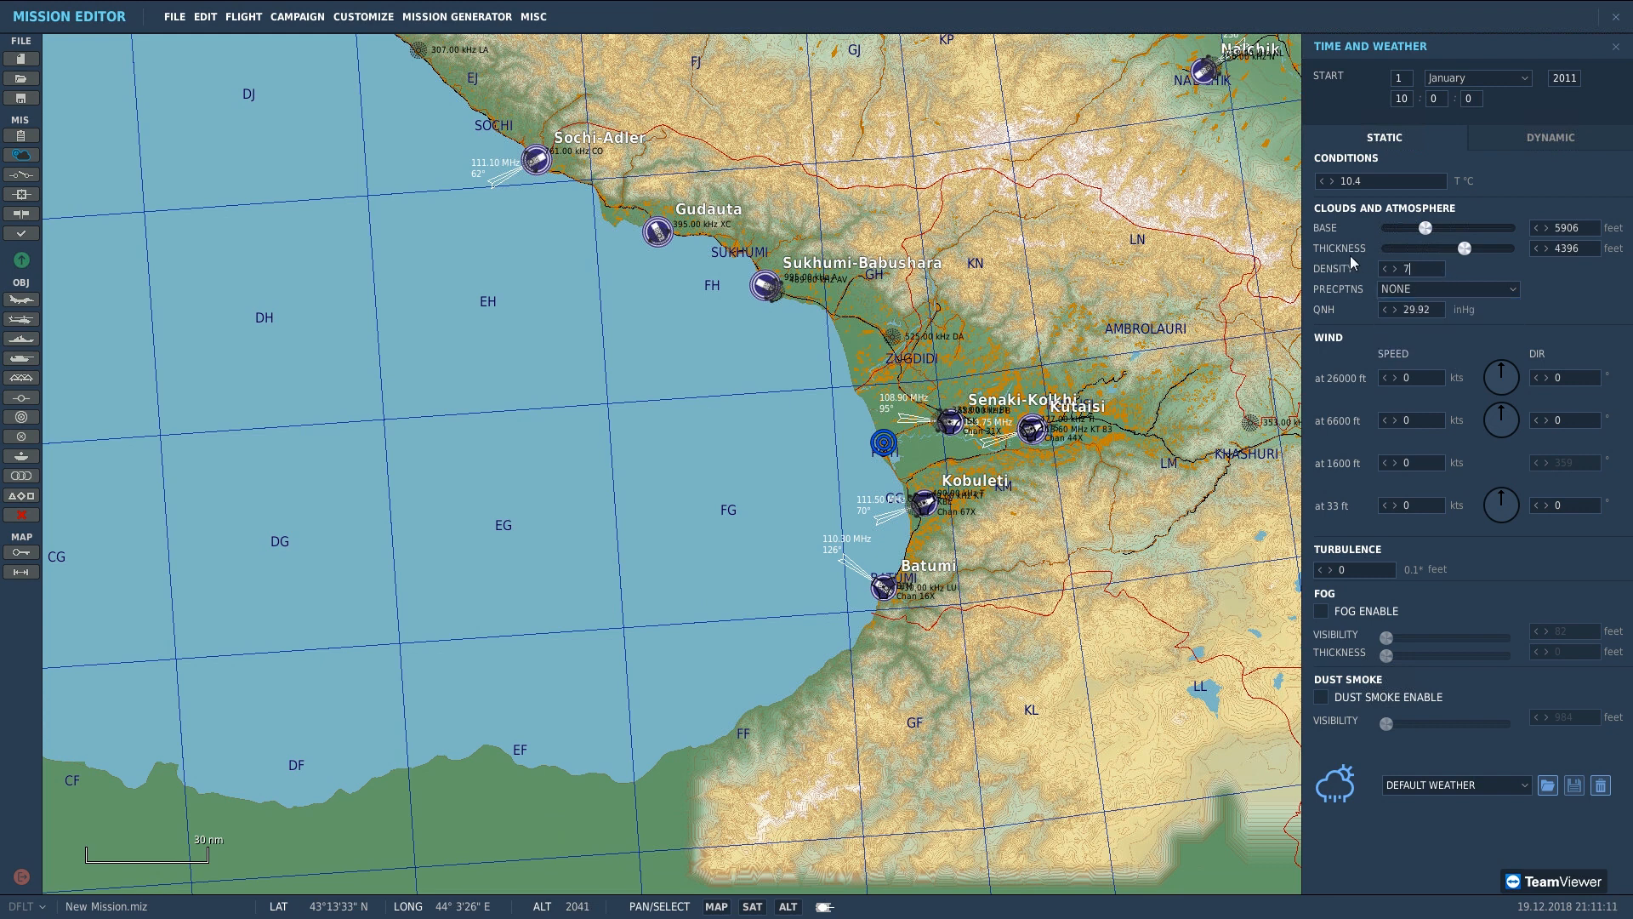
{"action": "left_click", "coordinate": [1467, 288]}
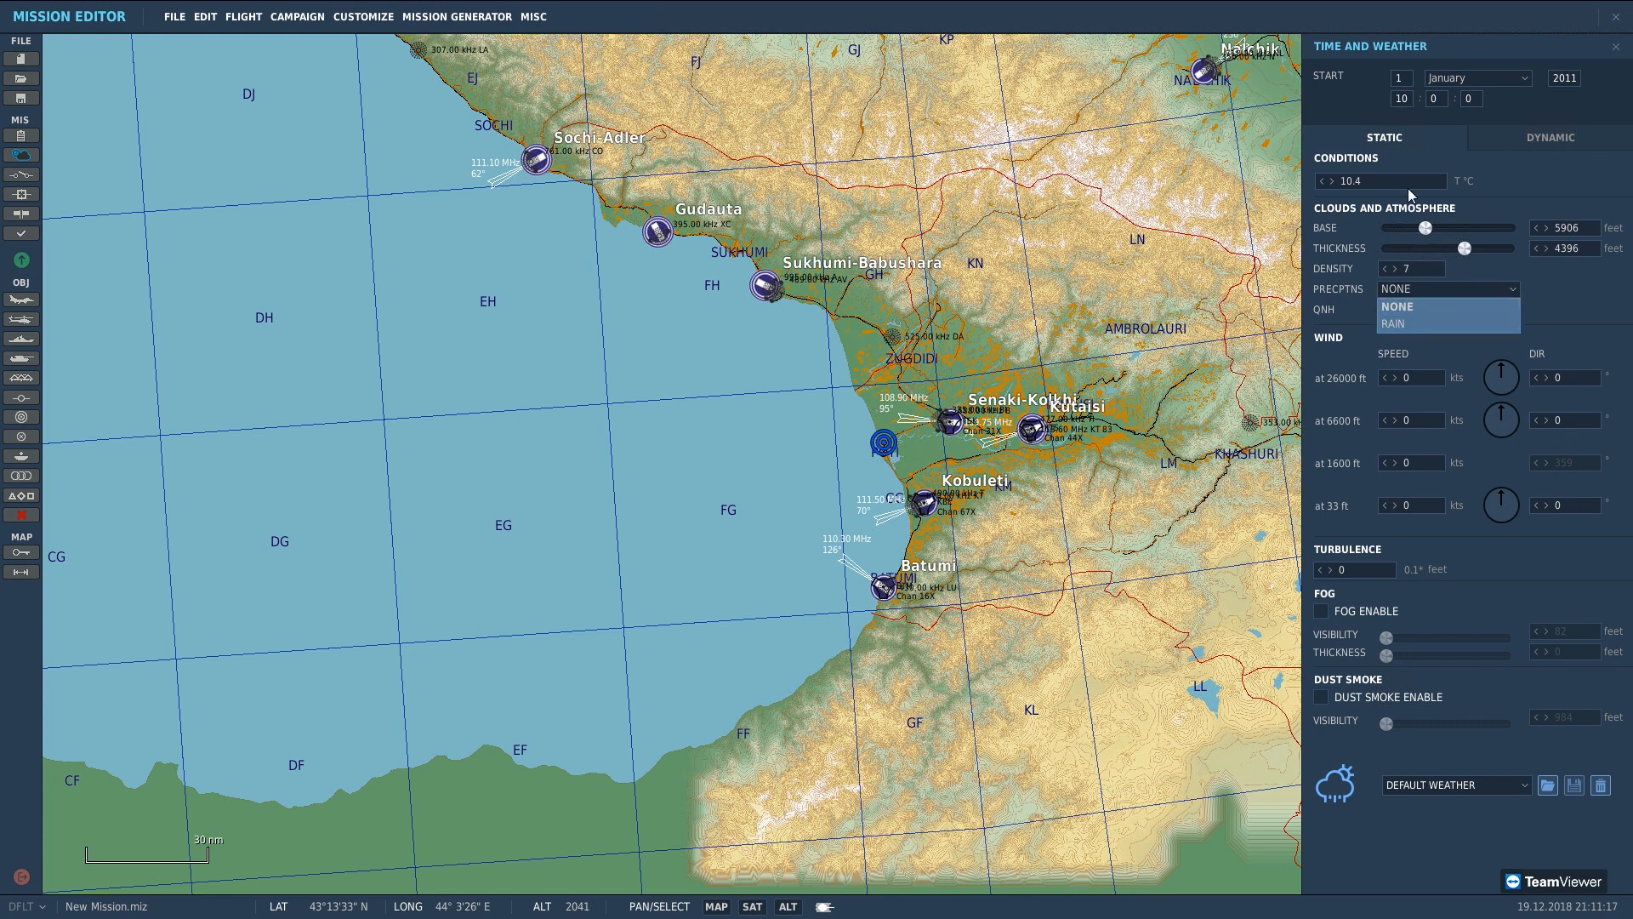
{"action": "left_click", "coordinate": [1545, 313]}
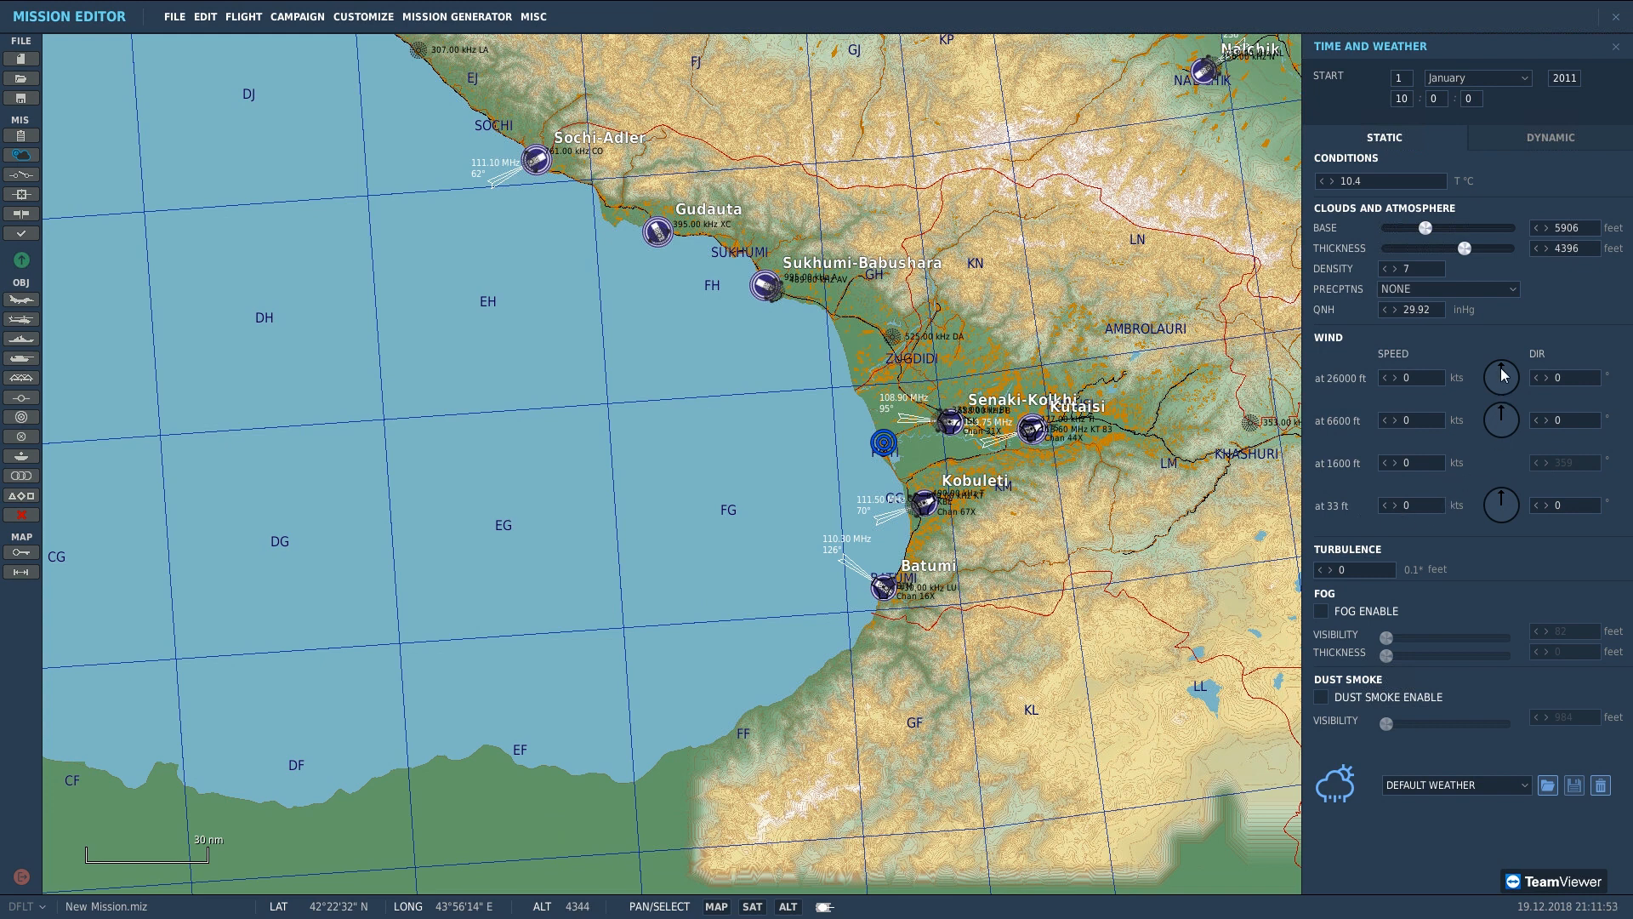
Step: Turn the wind direction at 26000 ft to about 173°
{"action": "left_click_drag", "start_coordinate": [1502, 373], "coordinate": [1514, 460]}
{"action": "left_click_drag", "start_coordinate": [1366, 569], "coordinate": [1300, 577]}
Step: Browse the saved weather presets and load "Winter. Snow storm" into the mission
{"action": "left_click", "coordinate": [1522, 785]}
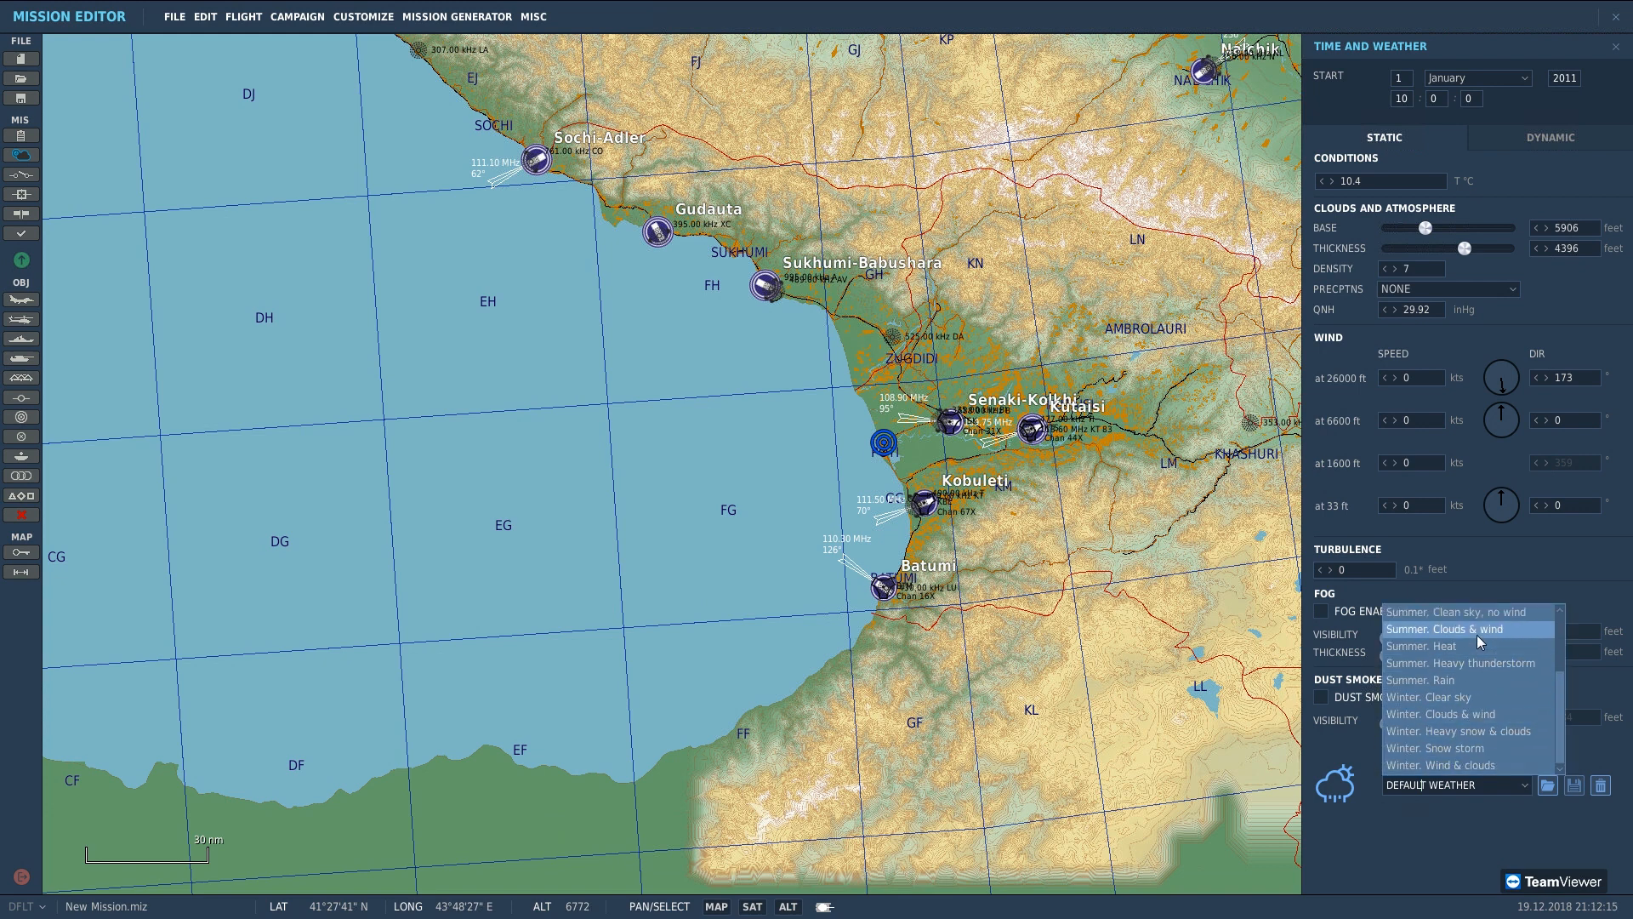
{"action": "scroll", "coordinate": [1476, 665], "scroll_direction": "up", "scroll_amount": 3}
{"action": "scroll", "coordinate": [1475, 702], "scroll_direction": "down", "scroll_amount": 3}
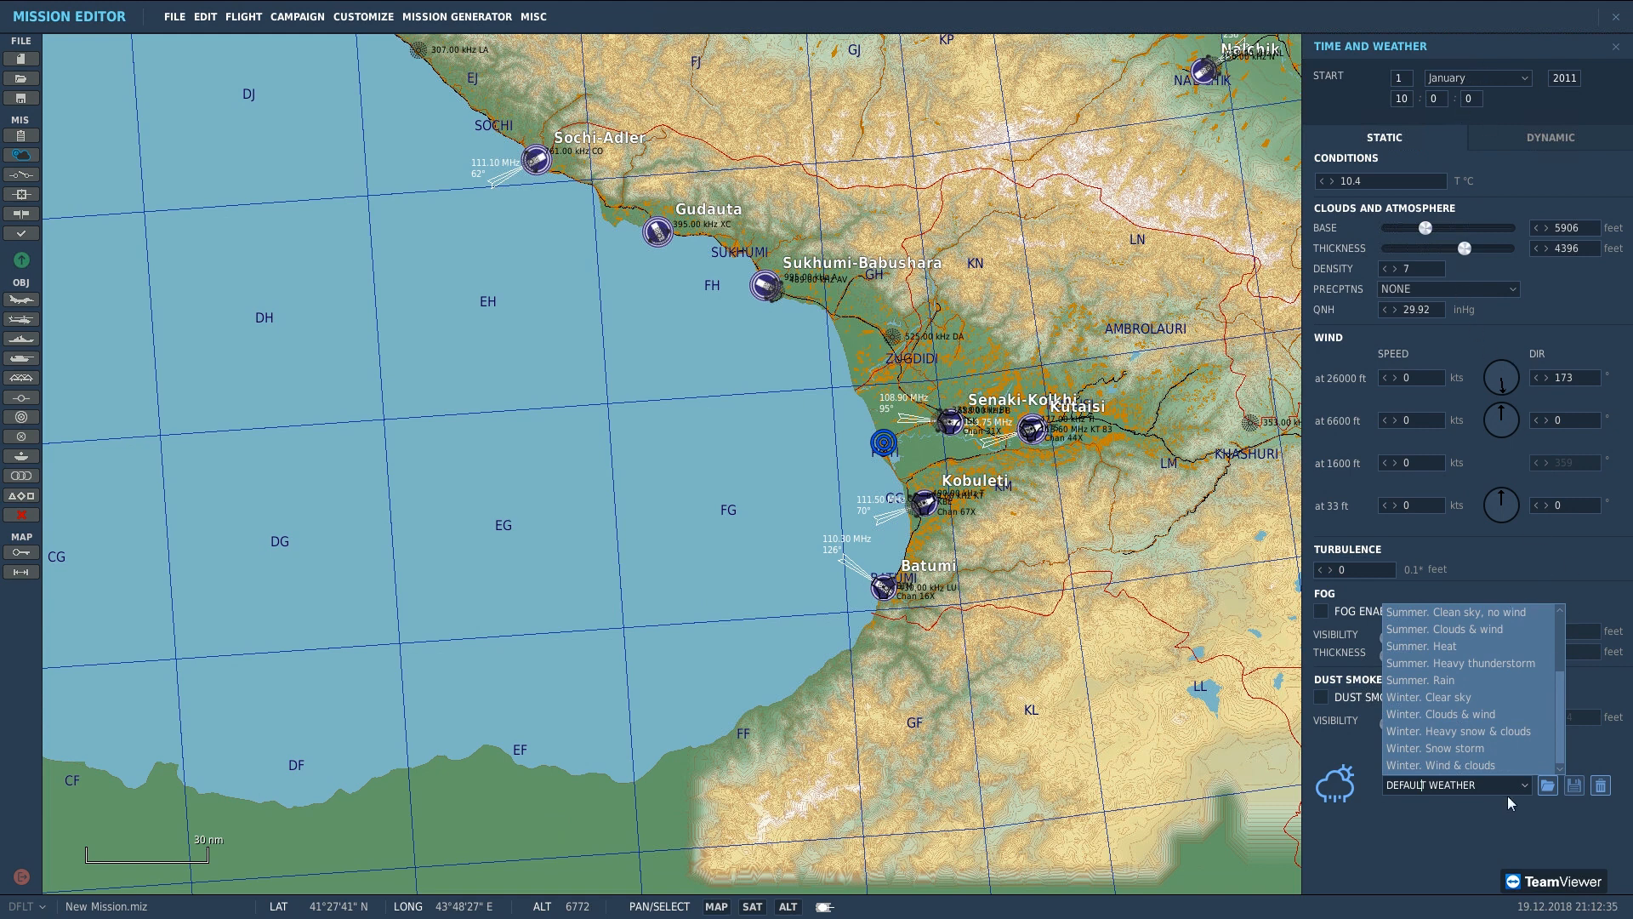
{"action": "left_click", "coordinate": [1488, 752]}
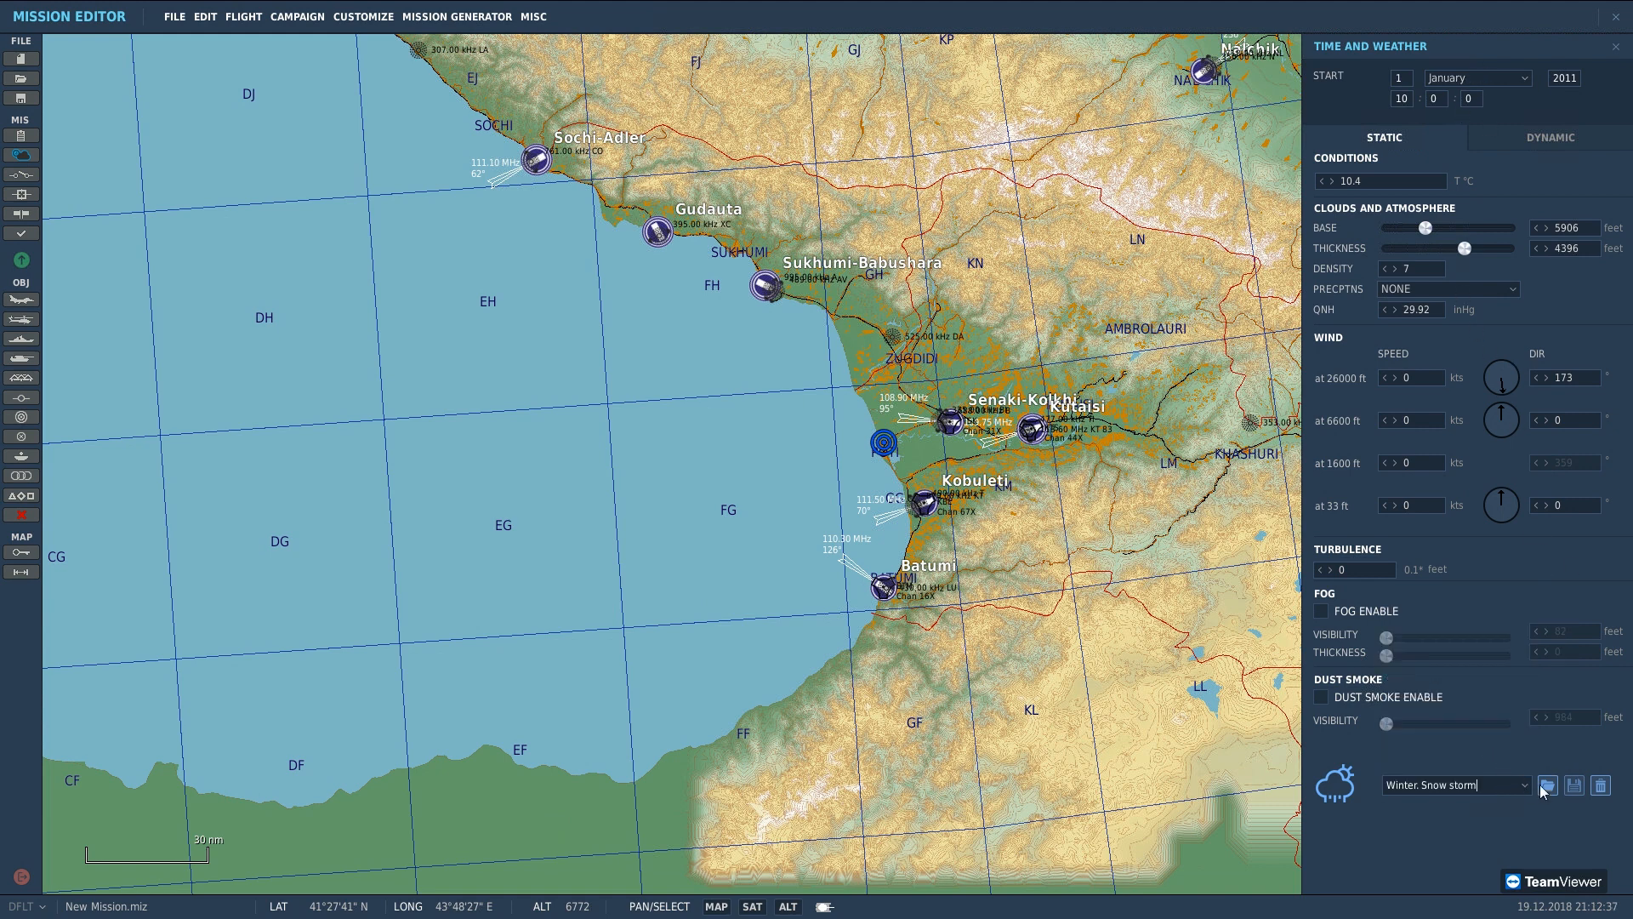
{"action": "left_click", "coordinate": [1548, 785]}
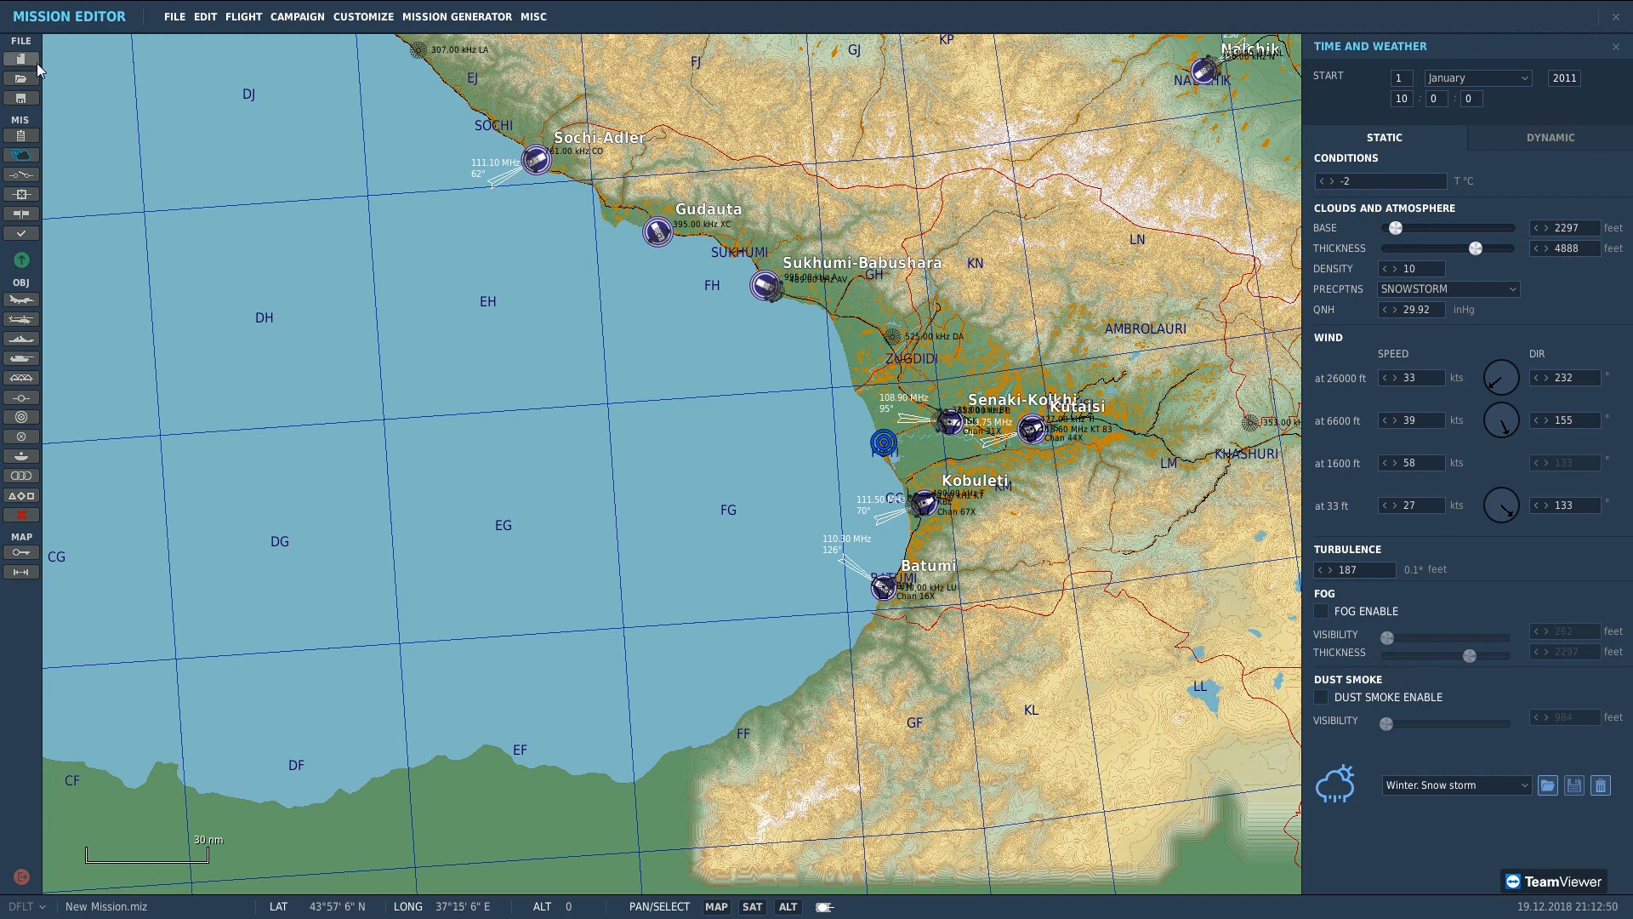
Step: Review the mission goals, and set the Game Master role count to 2 for both Red and Blue in the battlefield commander settings
{"action": "left_click", "coordinate": [32, 173]}
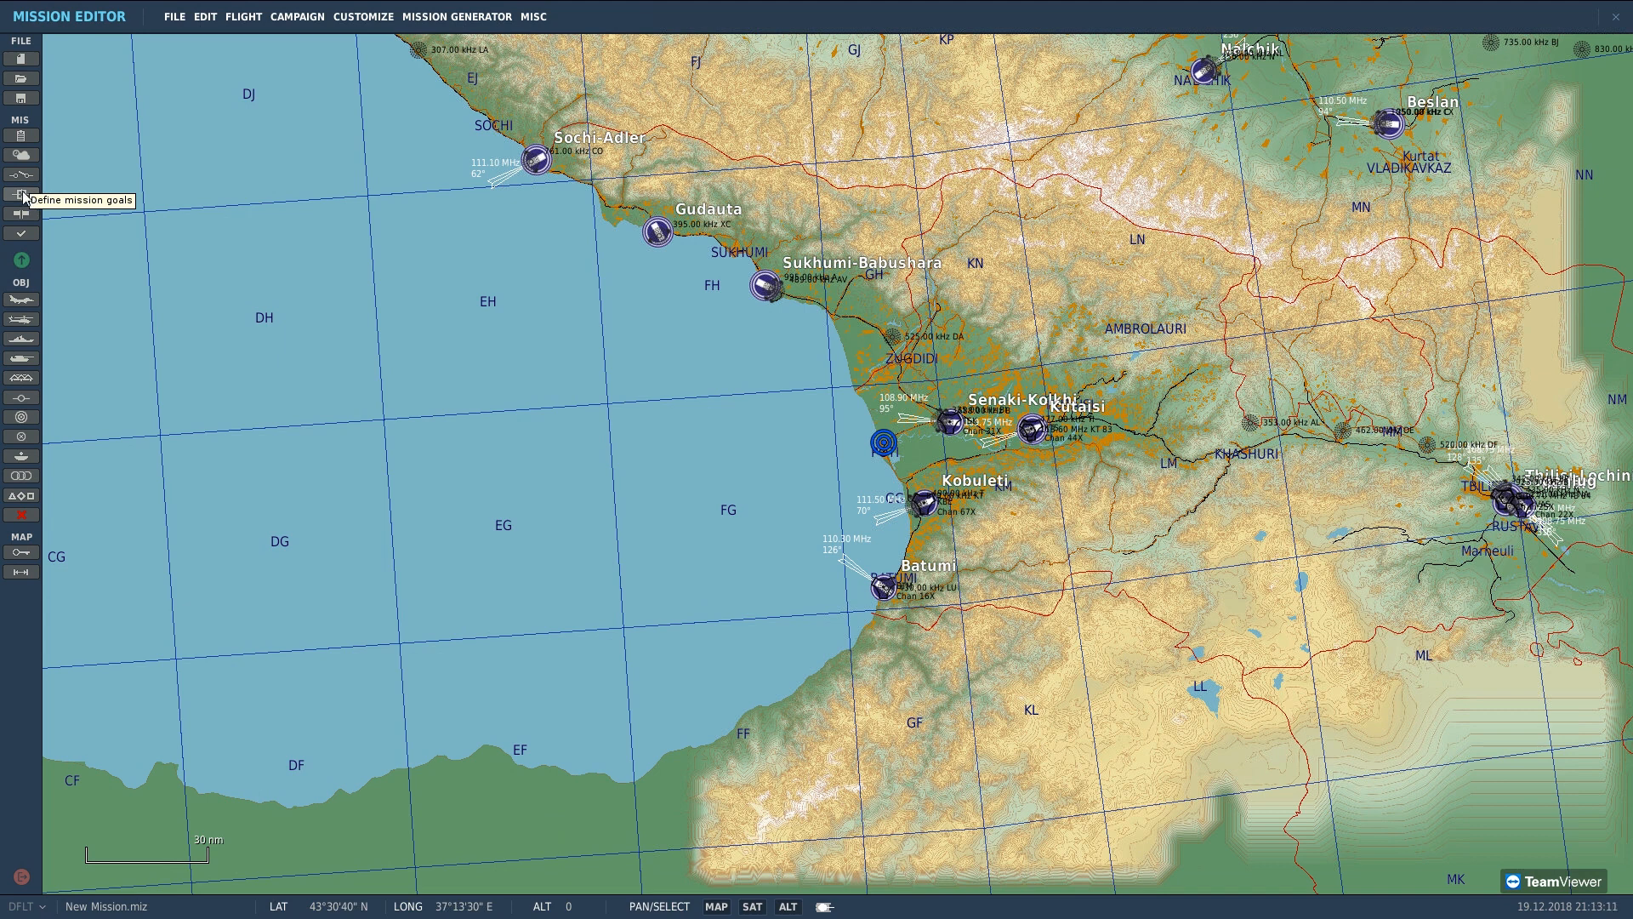
{"action": "left_click", "coordinate": [23, 196]}
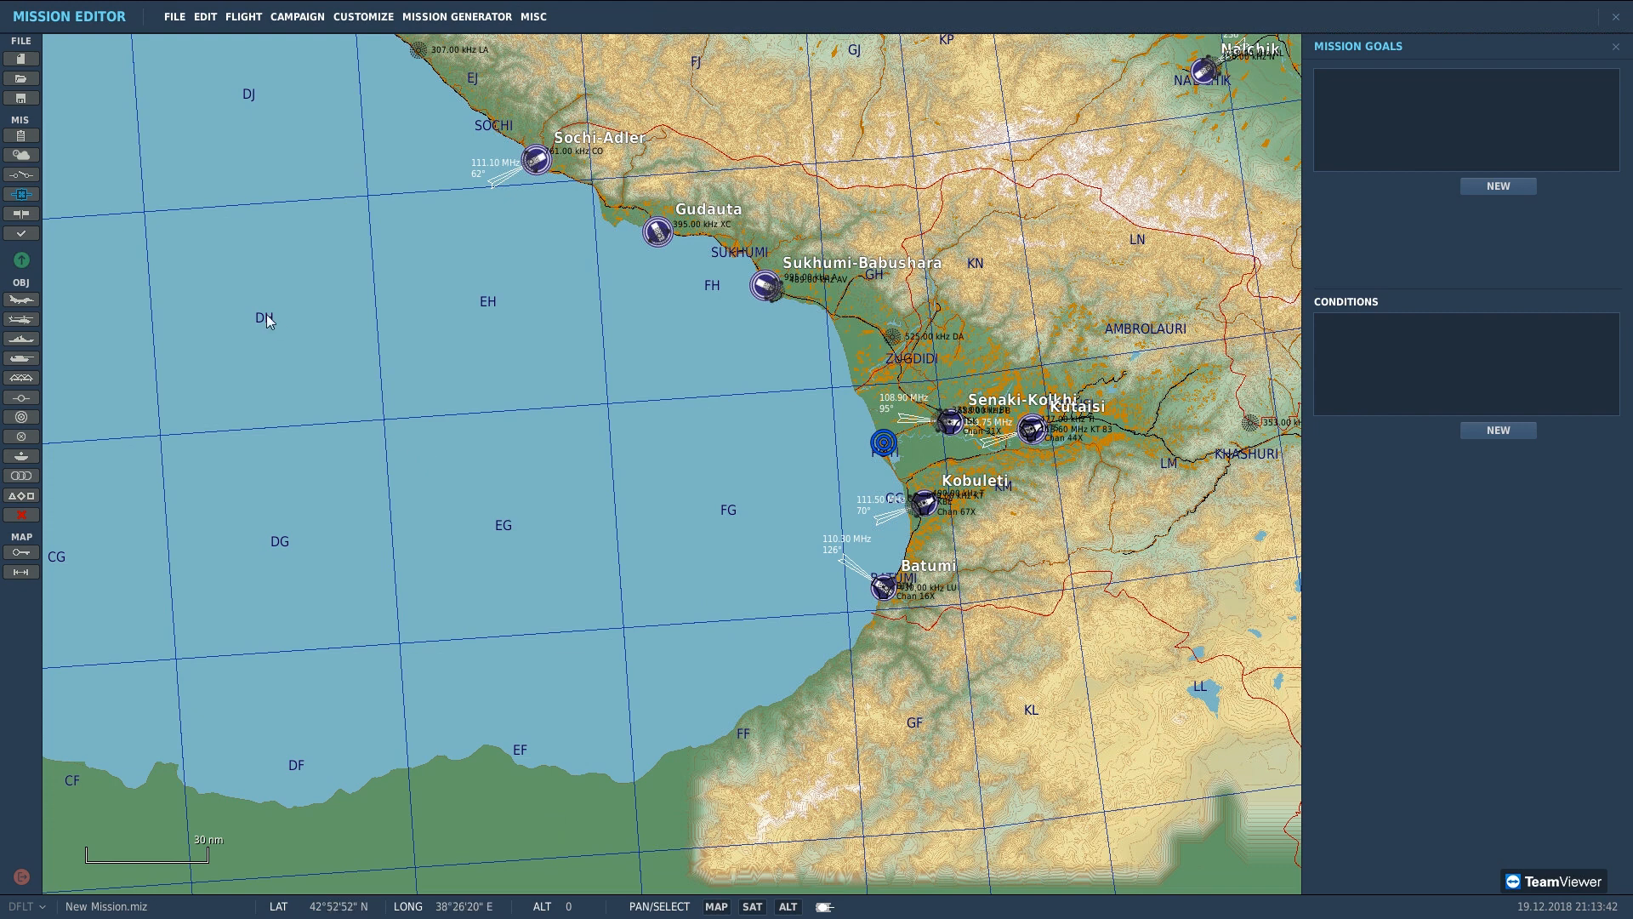
{"action": "left_click", "coordinate": [33, 216]}
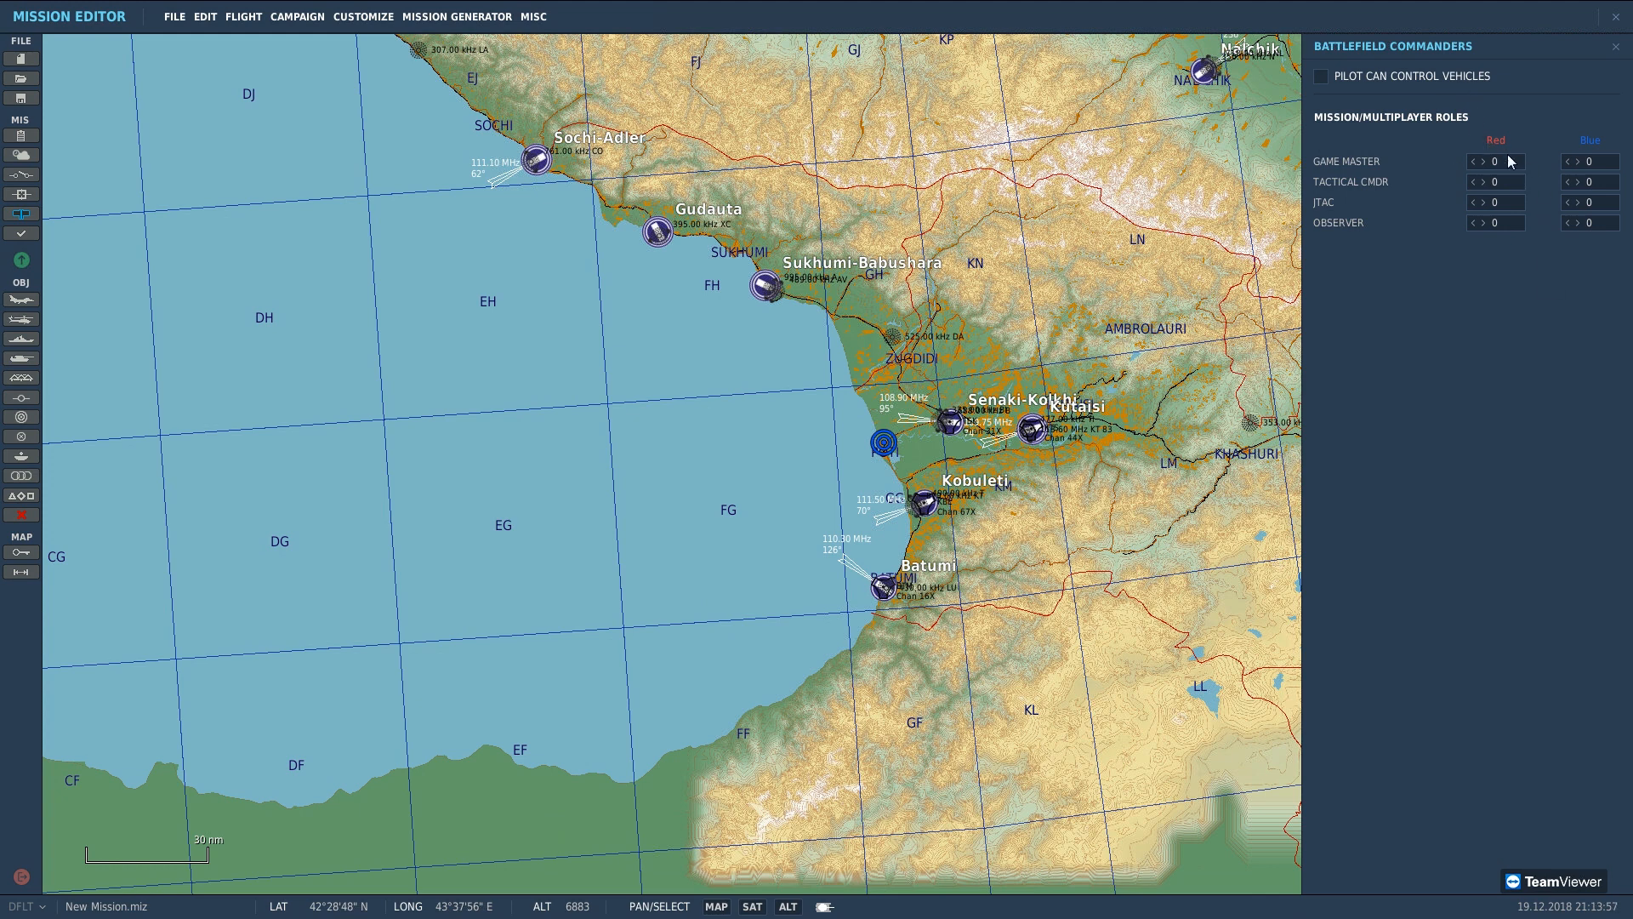
{"action": "type", "text": "2"}
{"action": "left_click", "coordinate": [1587, 162]}
{"action": "type", "text": "2"}
Step: In the mission options, enforce a choice for Labels, and enforce Unlimited Weapons with its value toggled on
{"action": "left_click", "coordinate": [21, 234]}
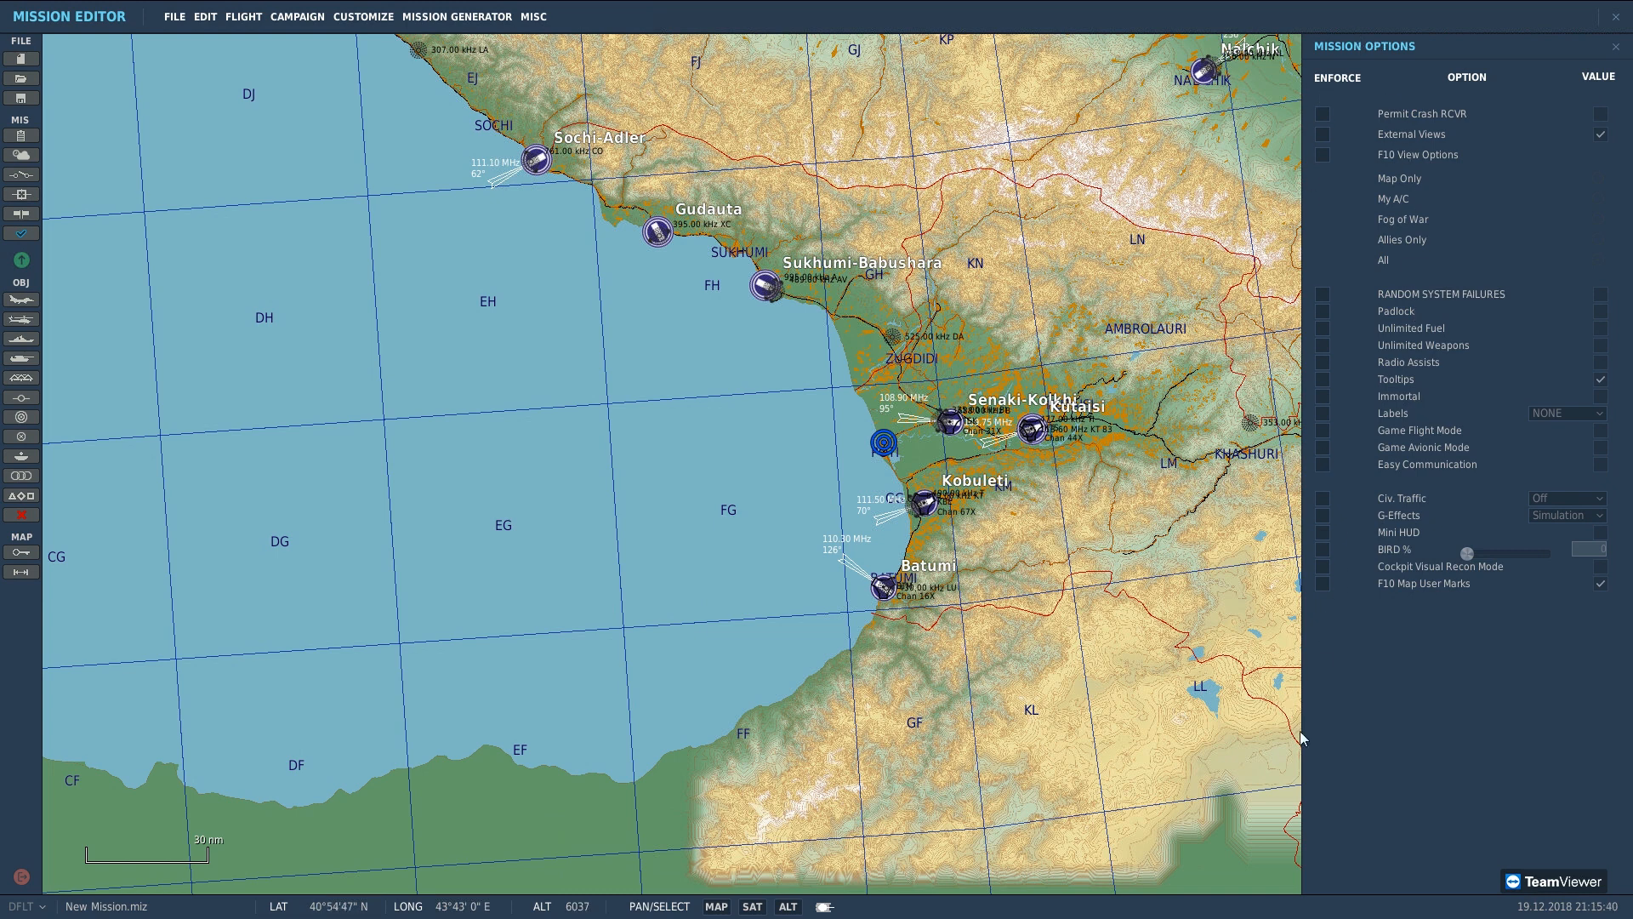
{"action": "left_click", "coordinate": [1324, 412]}
{"action": "left_click", "coordinate": [1584, 415]}
{"action": "left_click", "coordinate": [1572, 430]}
{"action": "left_click", "coordinate": [1326, 346]}
{"action": "left_click", "coordinate": [1602, 345]}
Step: Start a new airplane group for the Kobuleti area with USA as its country and CAS as its task
{"action": "scroll", "coordinate": [960, 518], "scroll_direction": "up", "scroll_amount": 1}
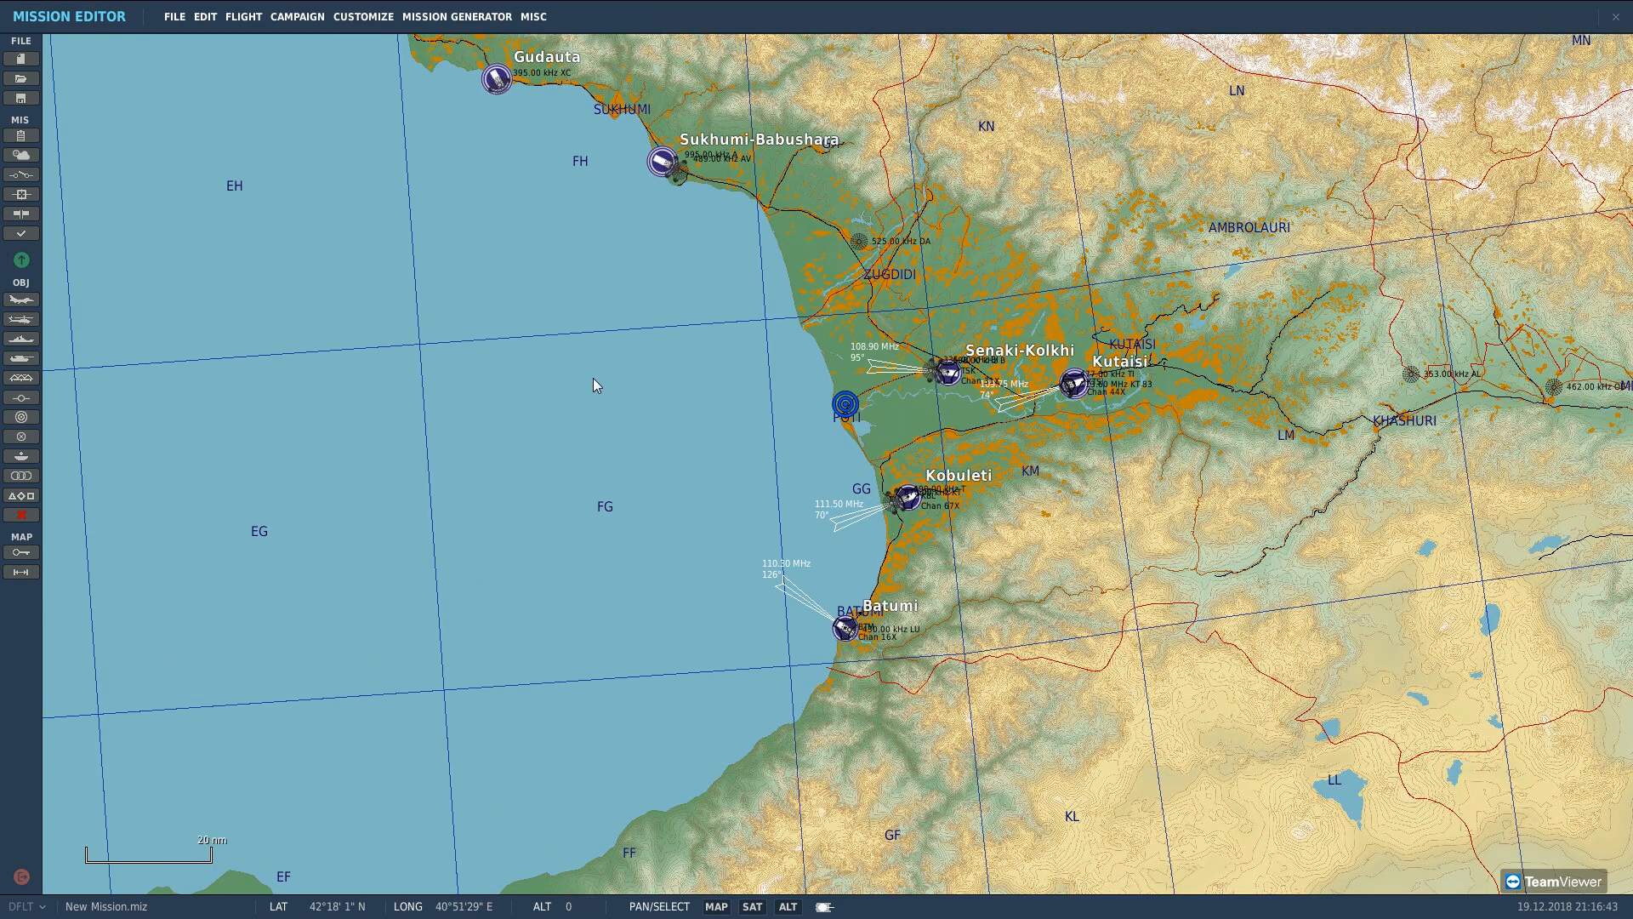
{"action": "scroll", "coordinate": [997, 522], "scroll_direction": "up", "scroll_amount": 2}
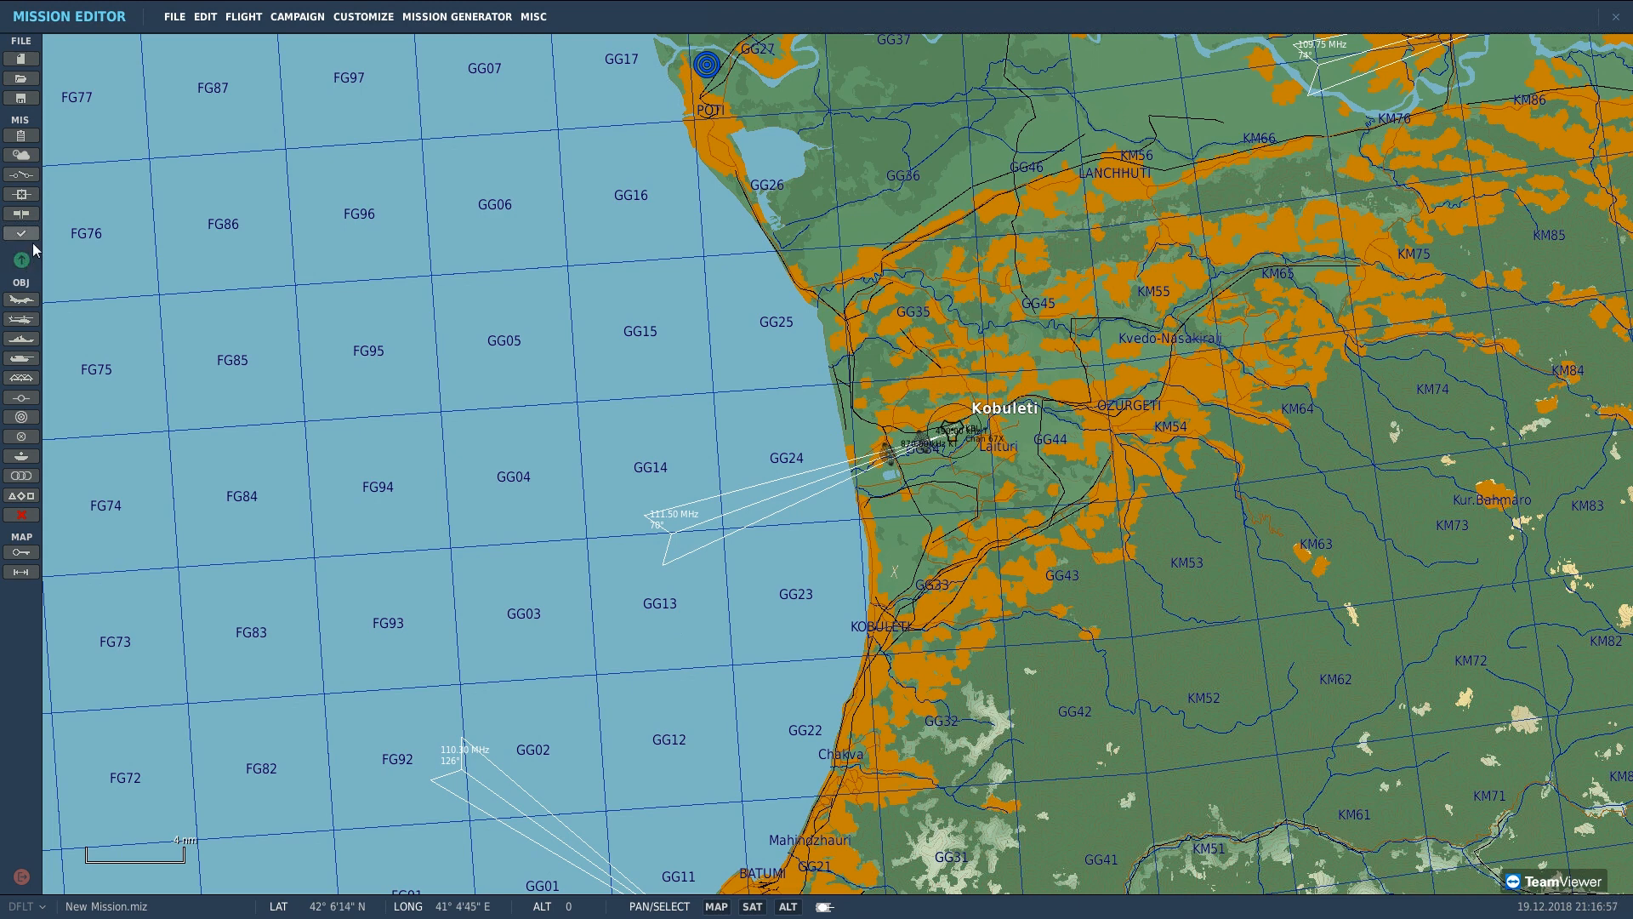
{"action": "left_click", "coordinate": [21, 300]}
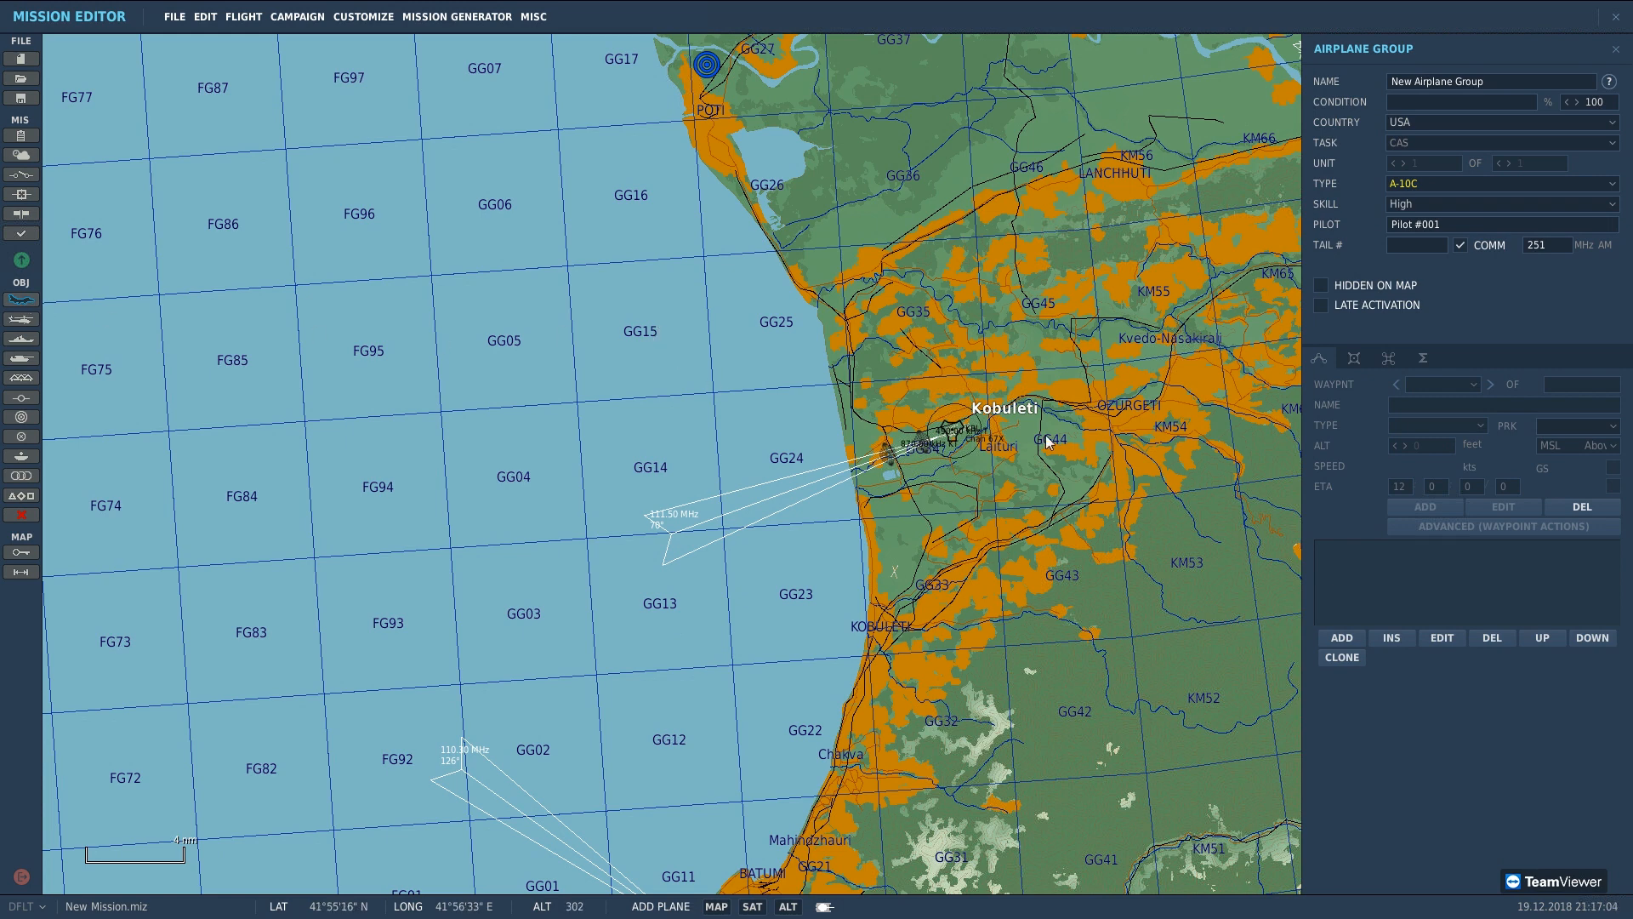
{"action": "right_click_drag", "start_coordinate": [1044, 435], "coordinate": [958, 418]}
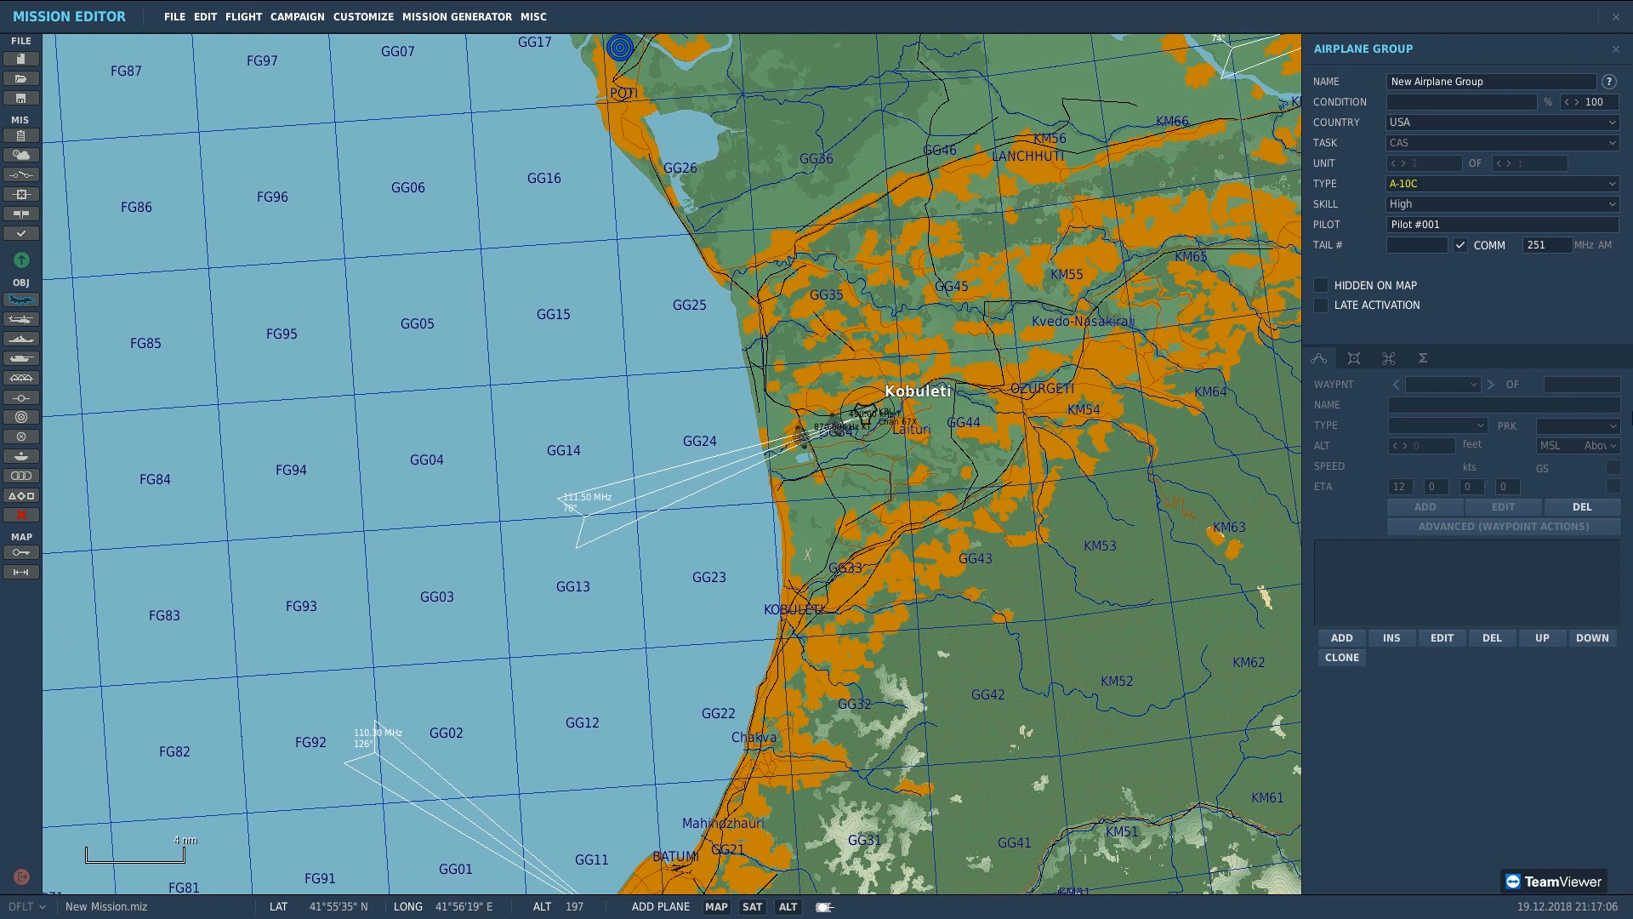
{"action": "right_click_drag", "start_coordinate": [667, 742], "coordinate": [565, 731]}
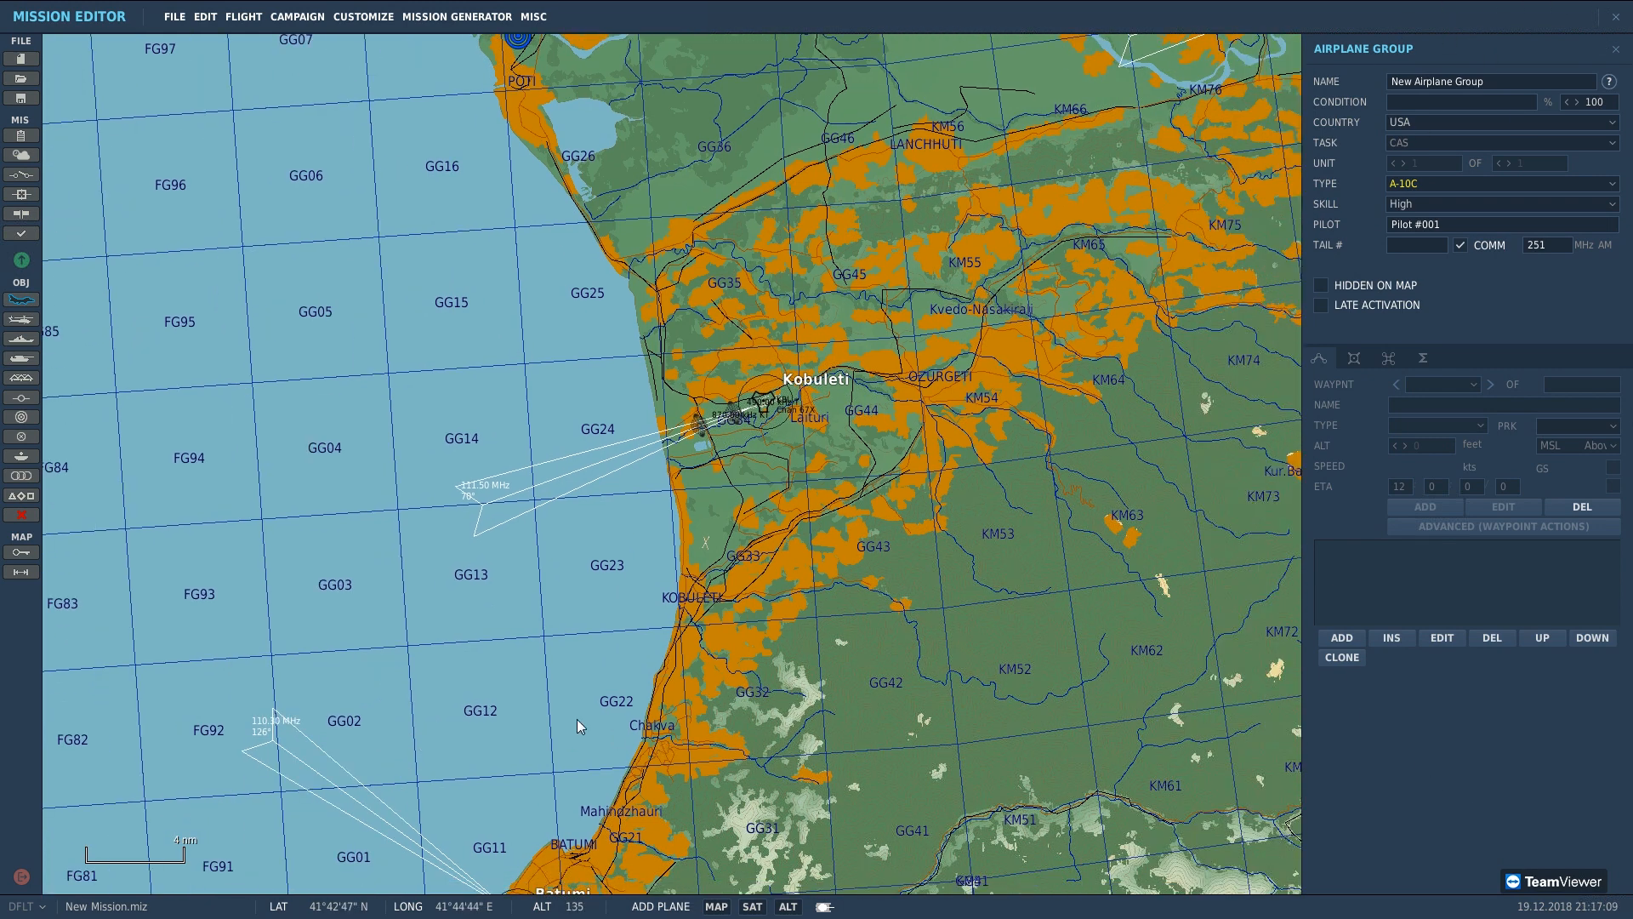
{"action": "scroll", "coordinate": [770, 404], "scroll_direction": "up", "scroll_amount": 3}
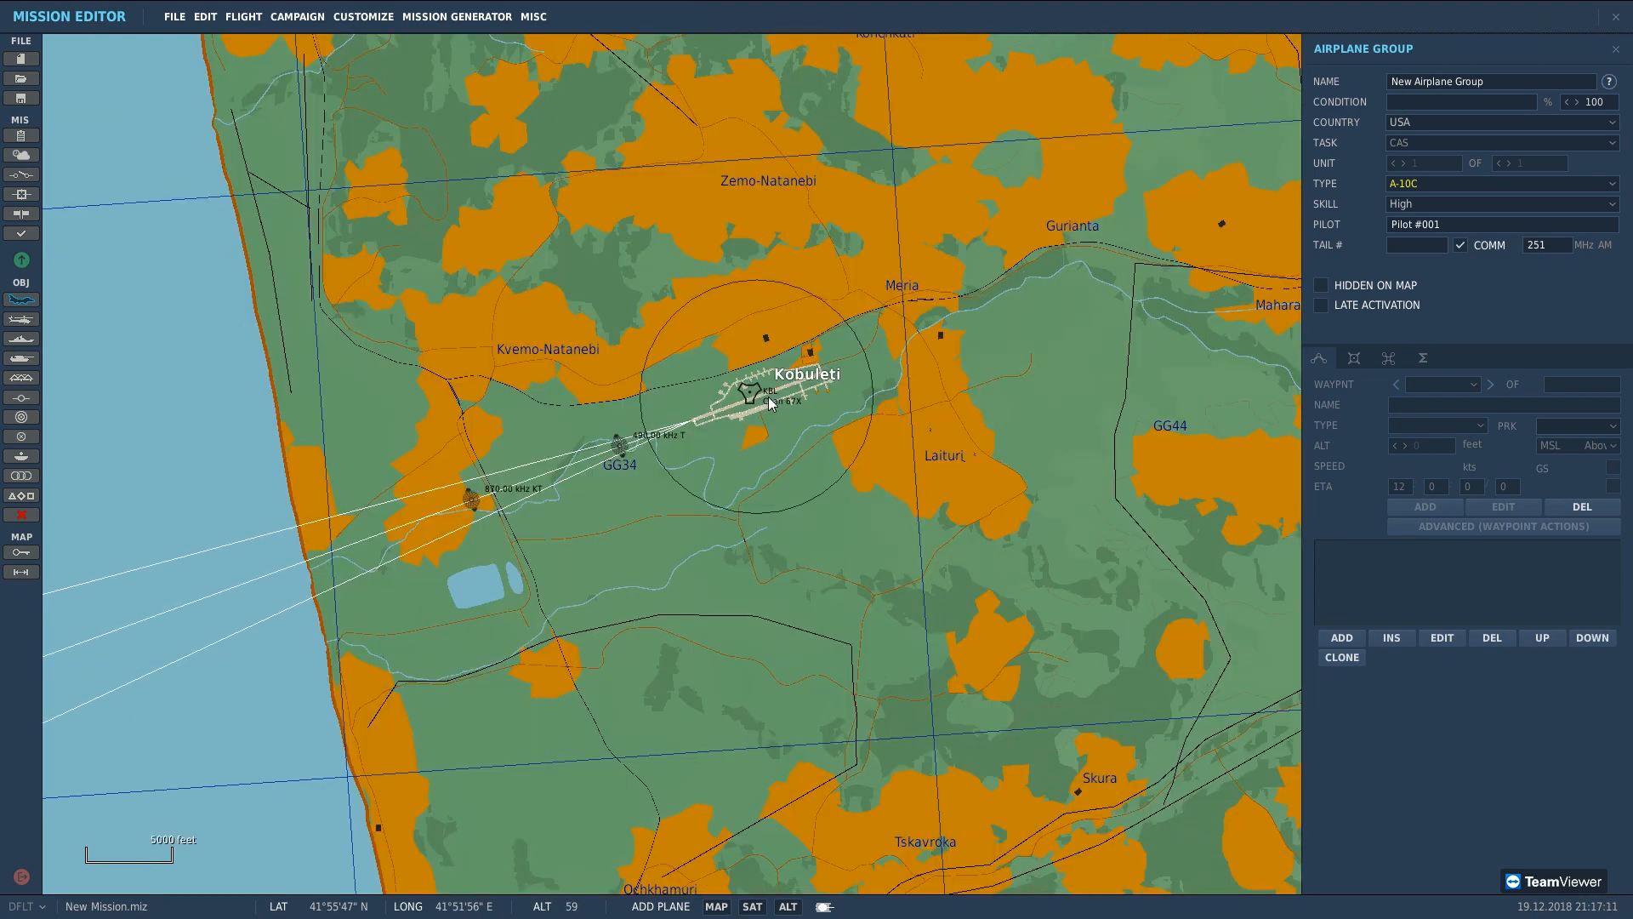
{"action": "scroll", "coordinate": [770, 403], "scroll_direction": "up", "scroll_amount": 1}
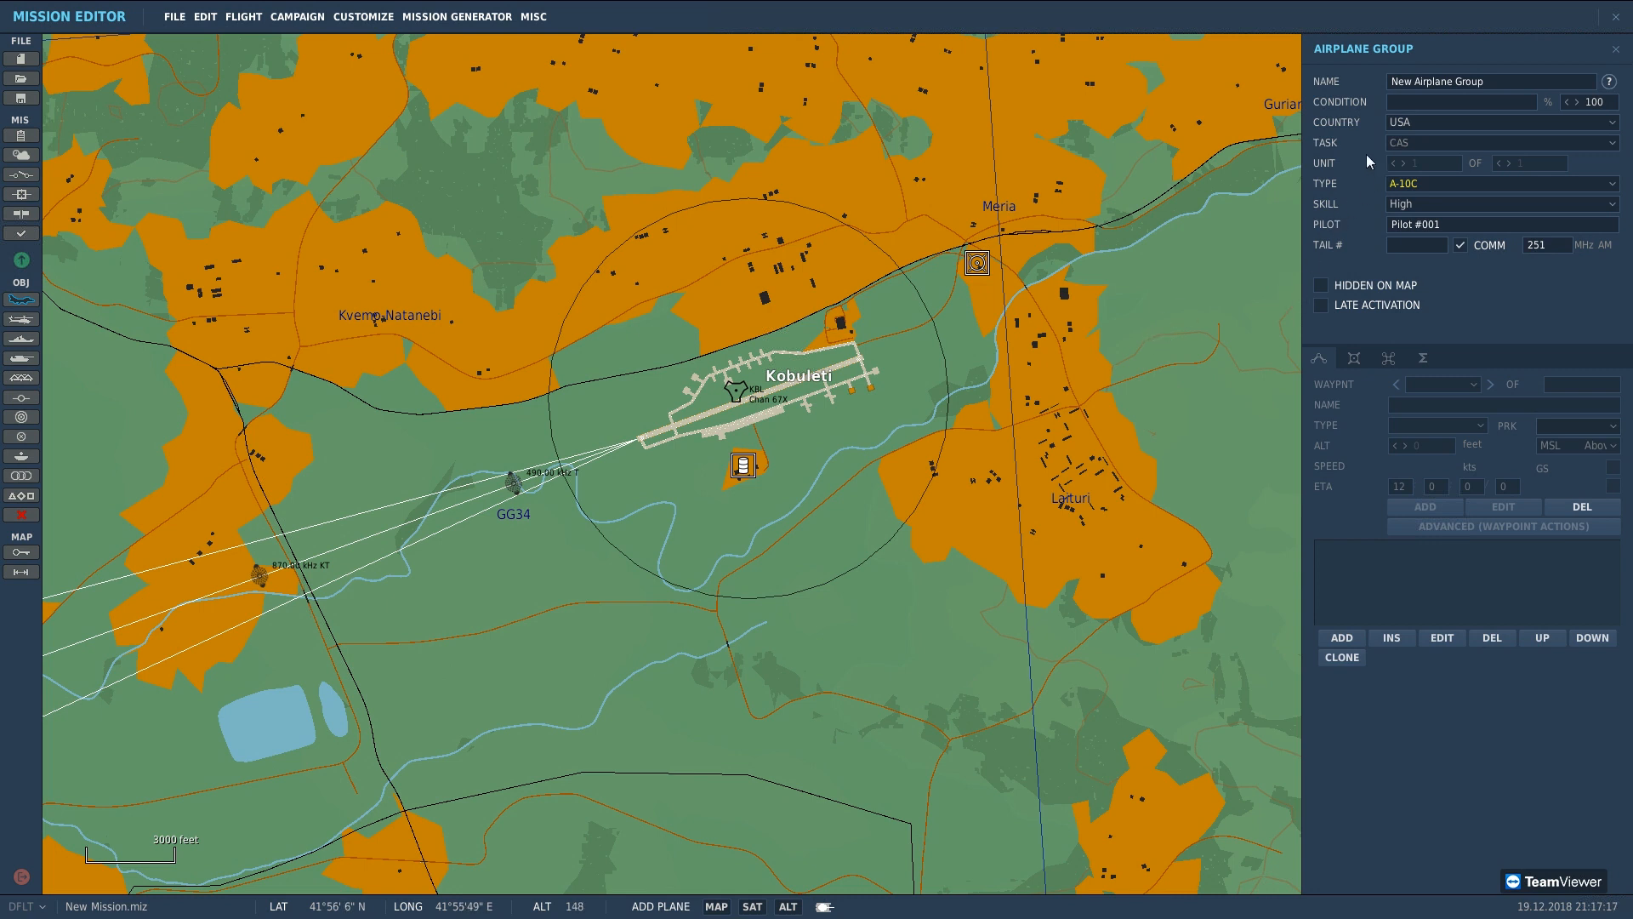
{"action": "left_click", "coordinate": [1413, 122]}
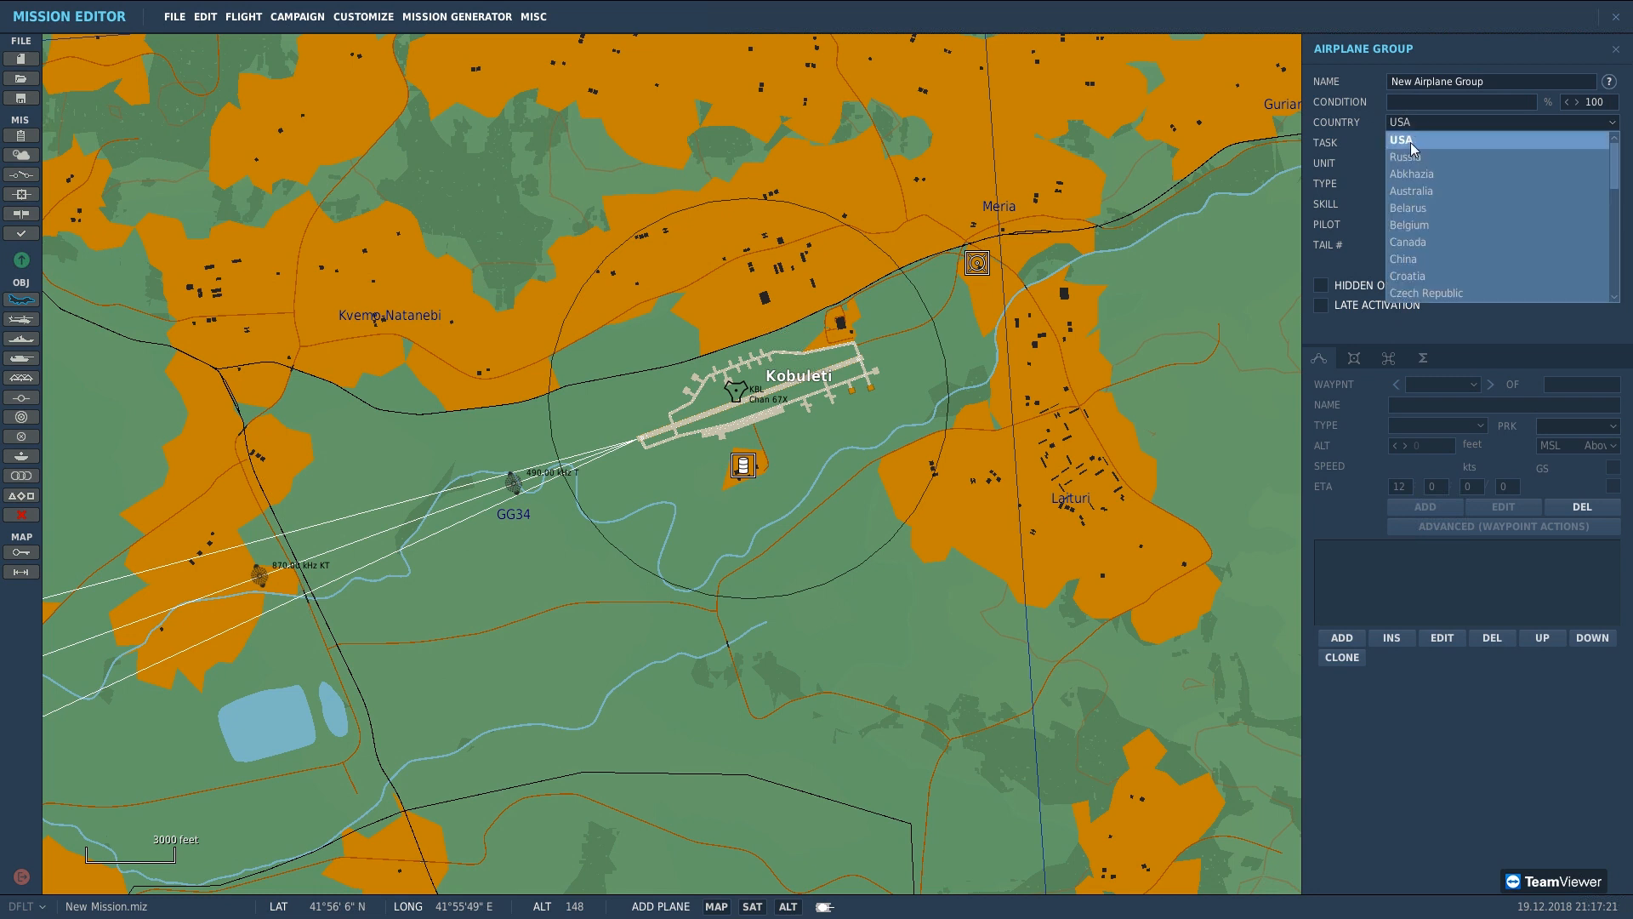
{"action": "left_click", "coordinate": [1410, 143]}
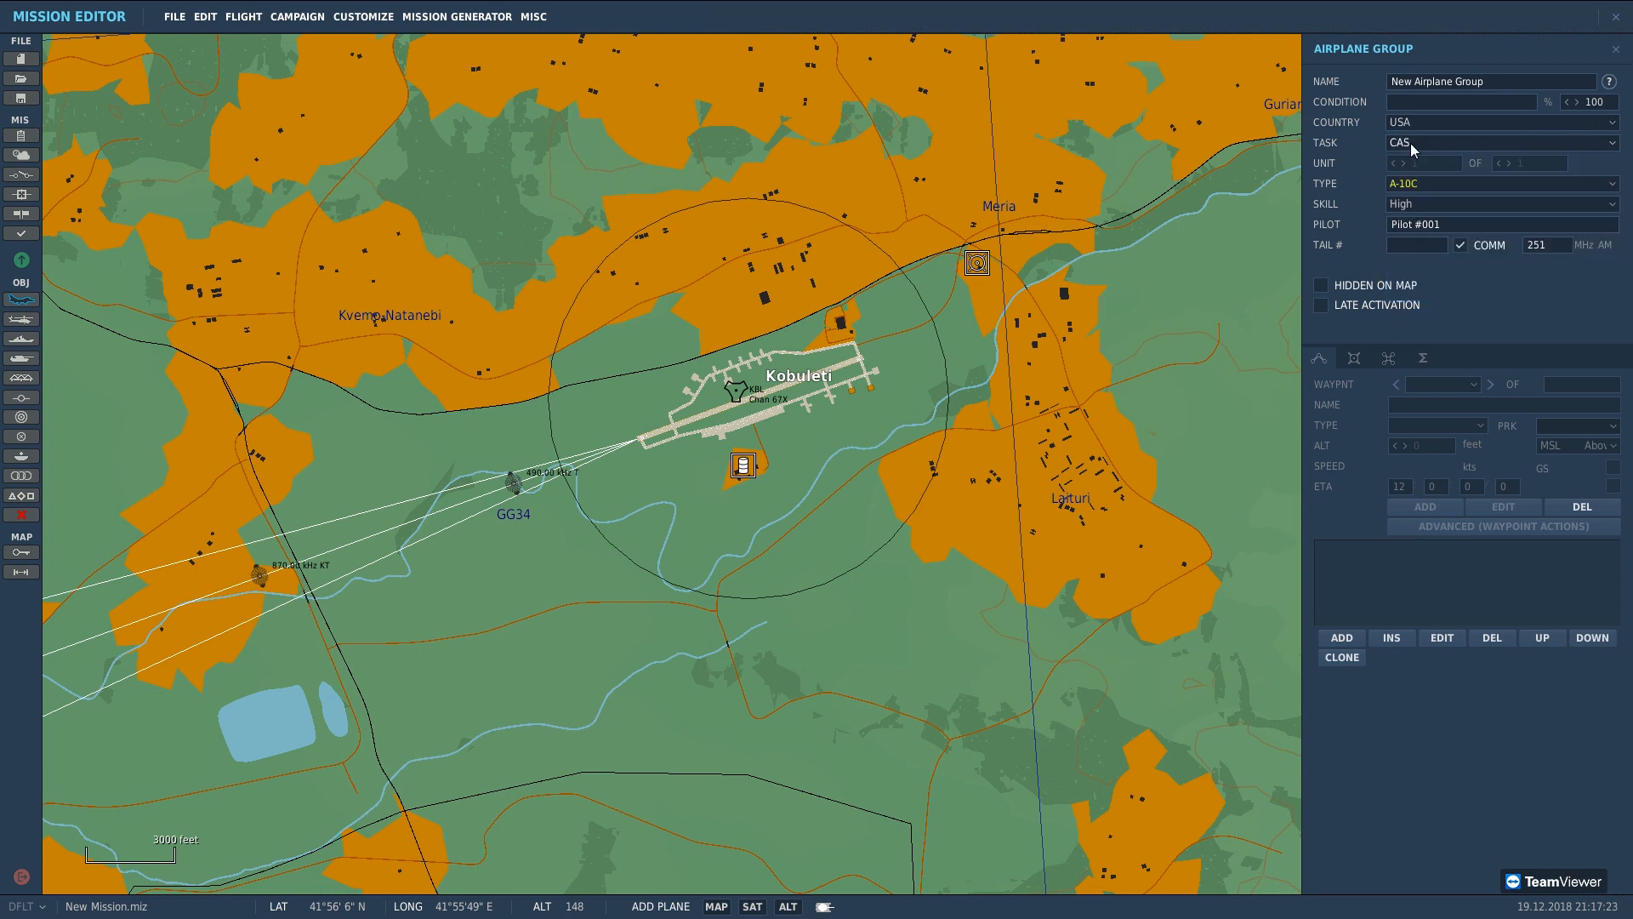
{"action": "left_click", "coordinate": [1411, 143]}
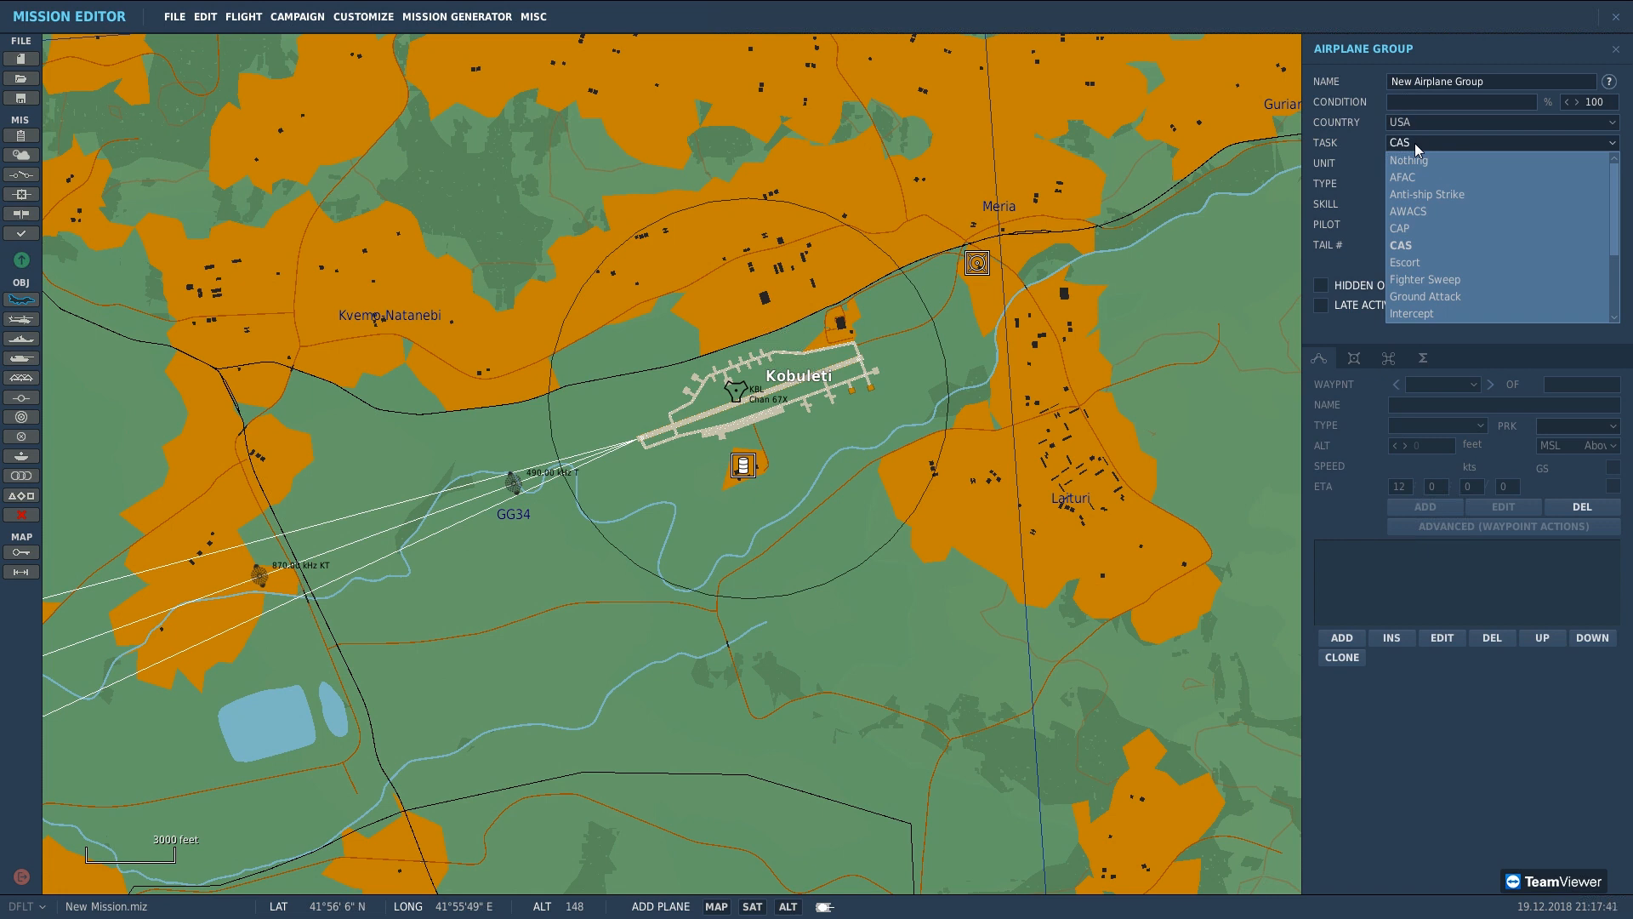
{"action": "left_click", "coordinate": [1415, 146]}
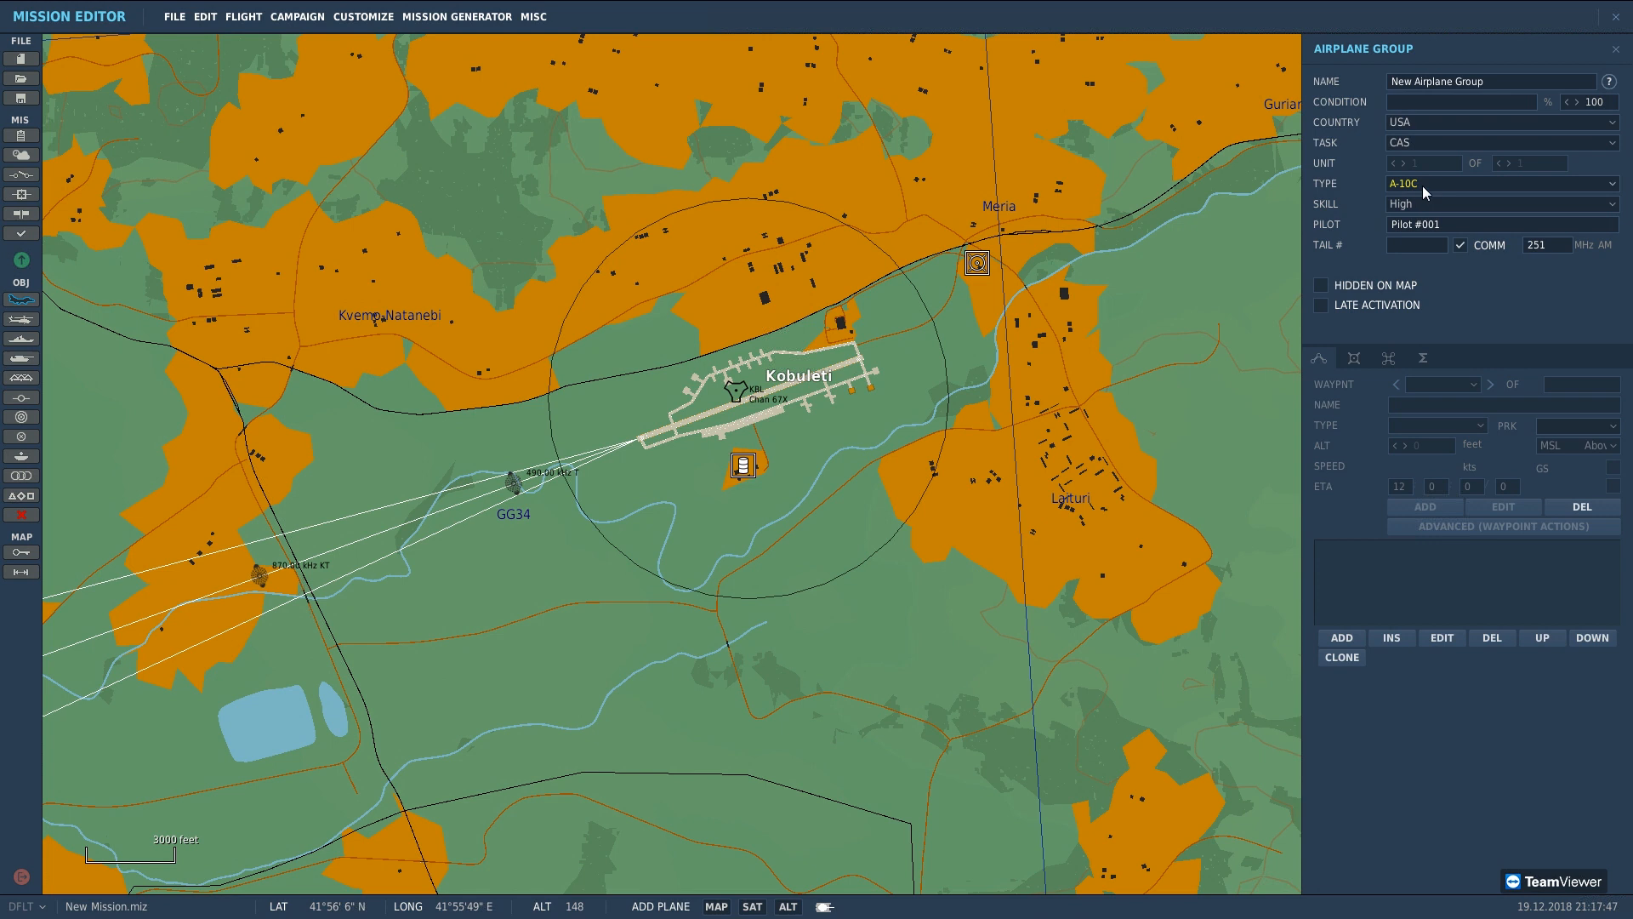
Step: Set the aircraft type to A-10C with Random skill, and place the group beside the runway at Kobuleti airfield
{"action": "left_click", "coordinate": [1422, 185]}
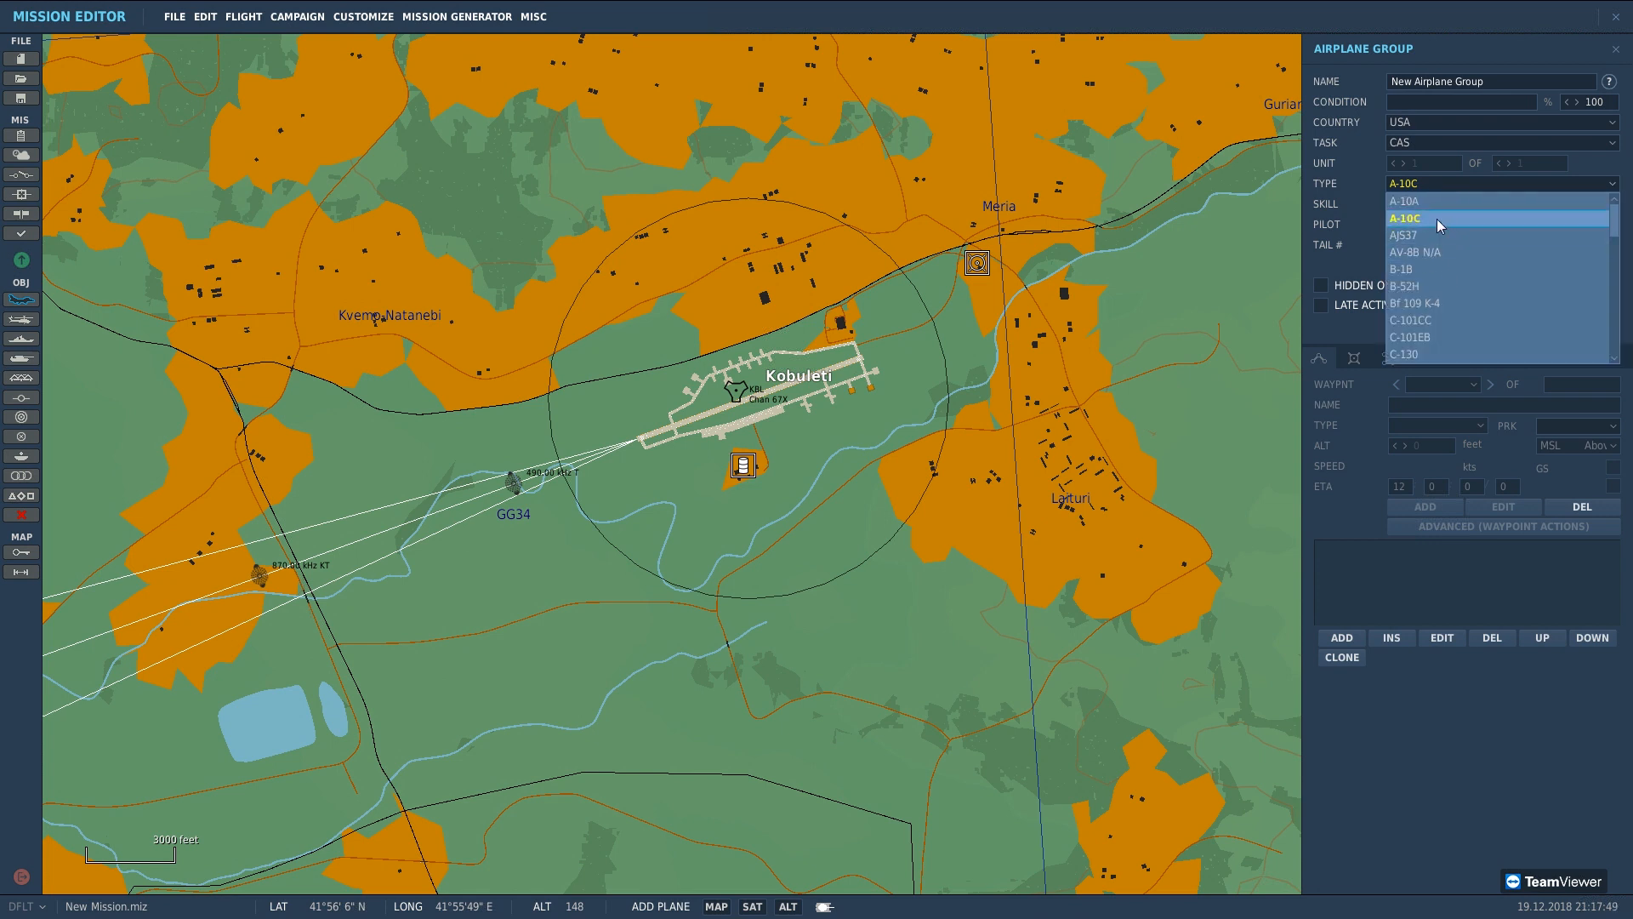
{"action": "left_click", "coordinate": [1436, 218]}
{"action": "left_click", "coordinate": [1436, 208]}
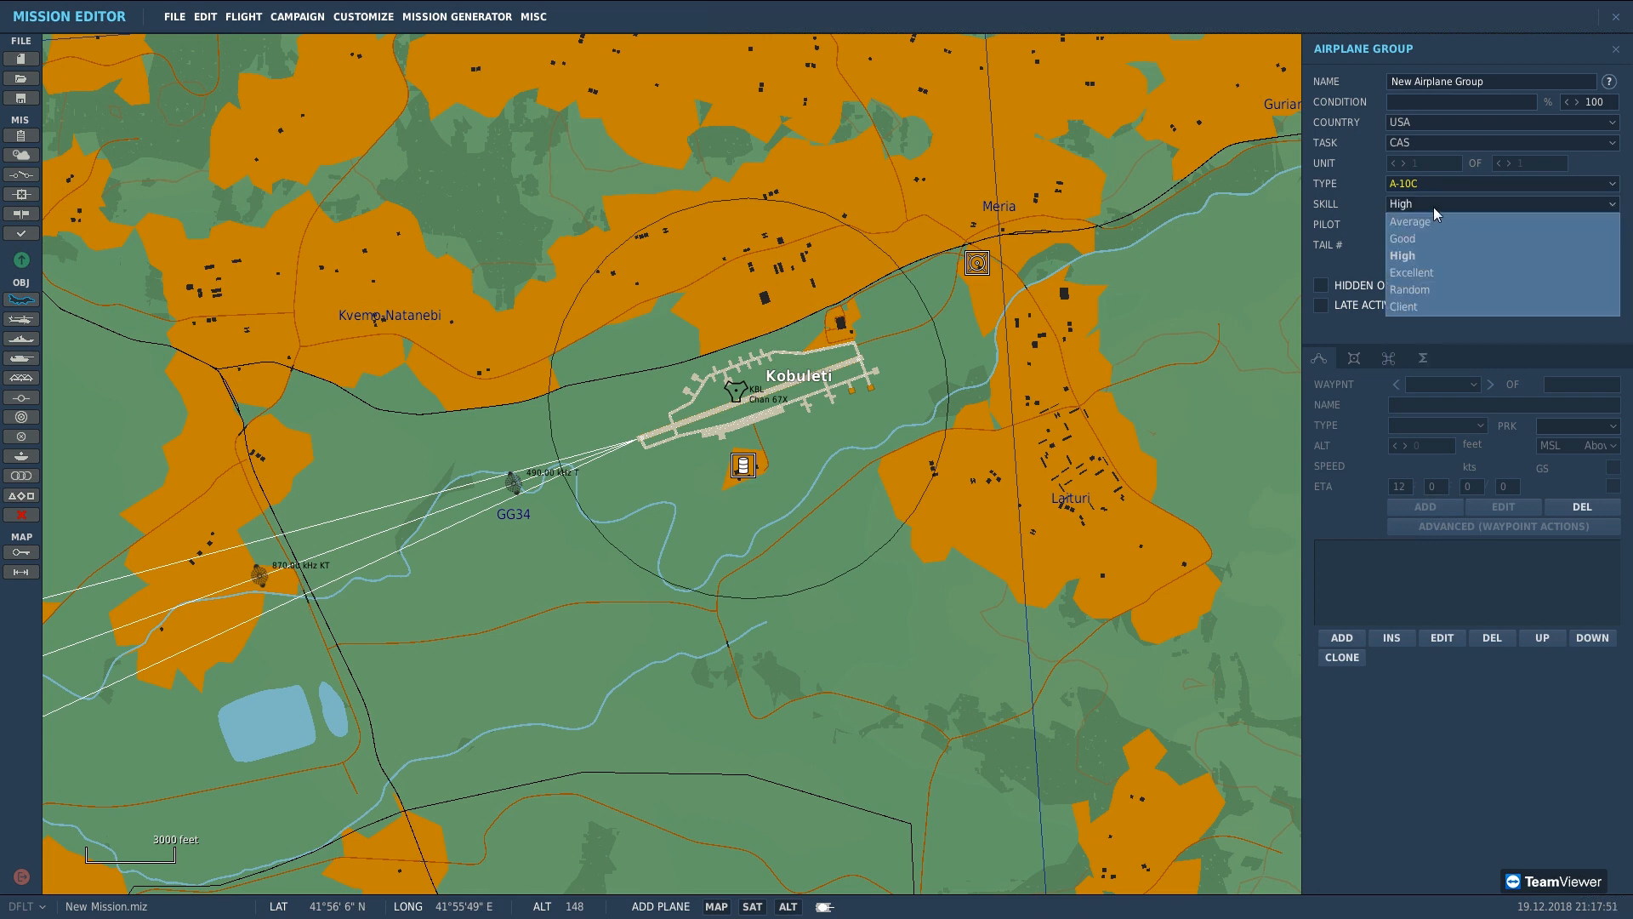
{"action": "left_click", "coordinate": [1415, 294]}
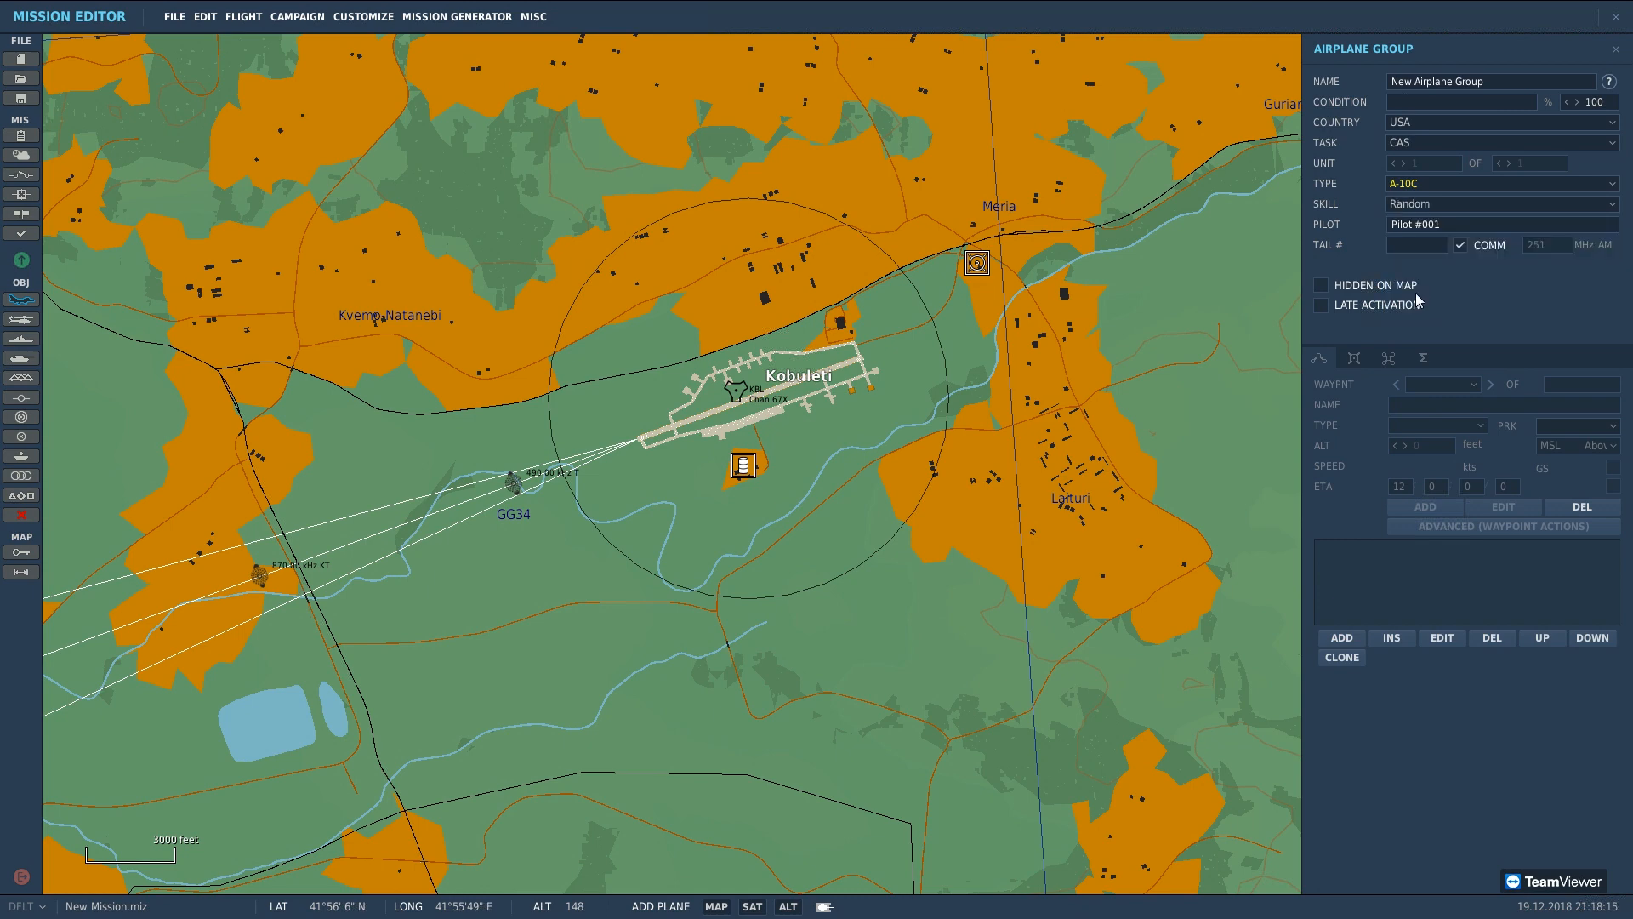
{"action": "scroll", "coordinate": [732, 430], "scroll_direction": "up", "scroll_amount": 2}
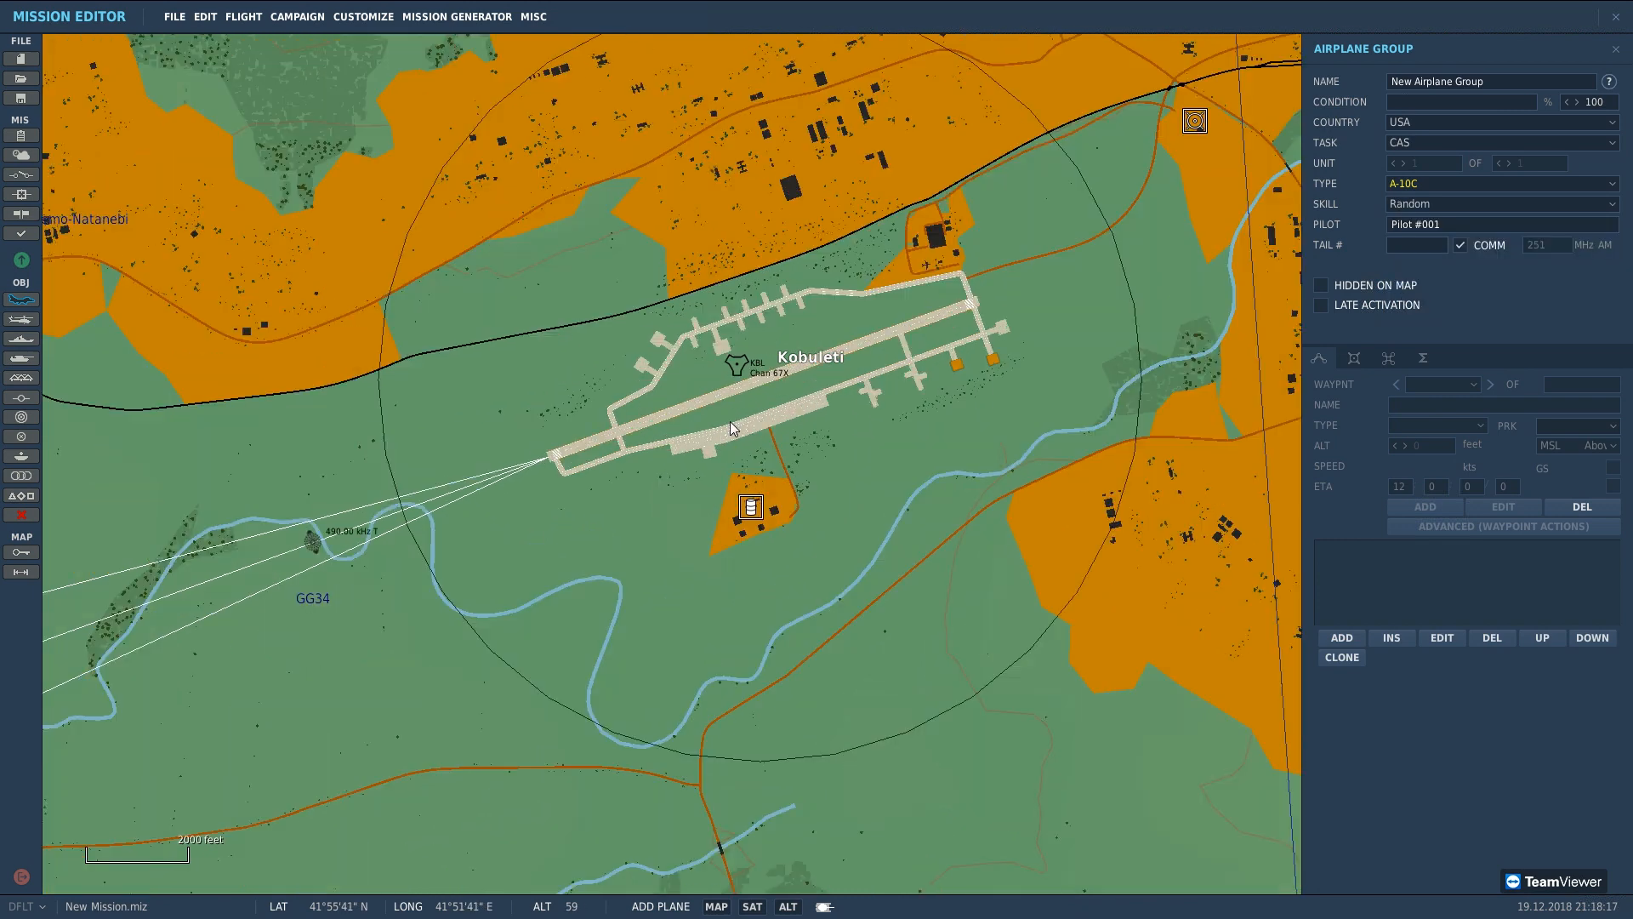
{"action": "left_click", "coordinate": [689, 375]}
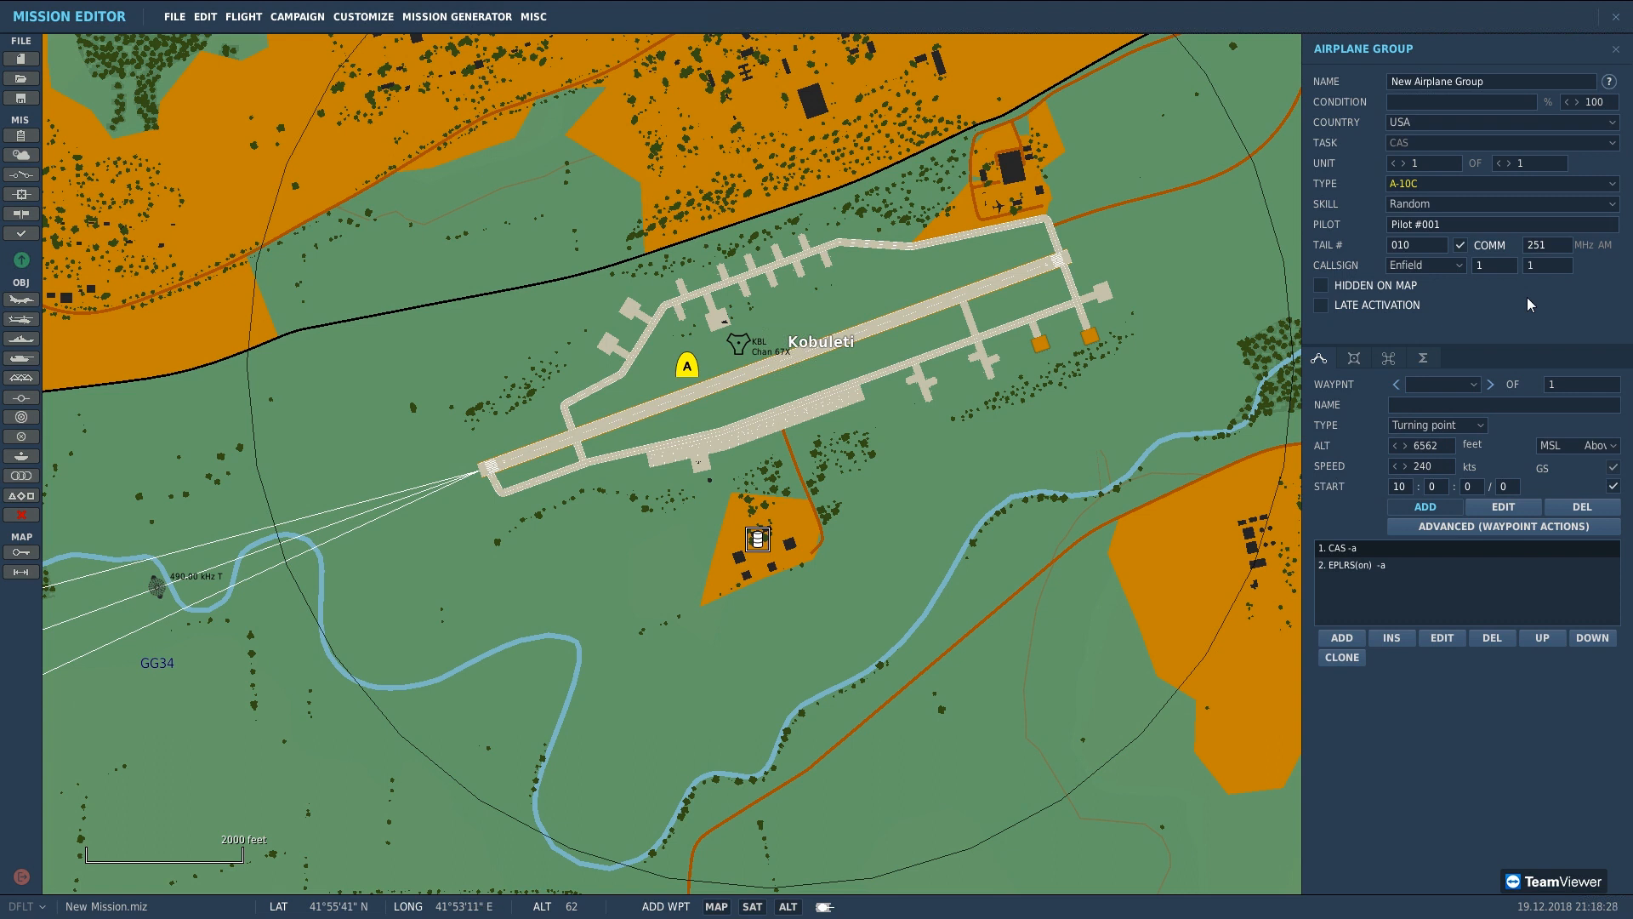
Step: Name the airplane group "kobuleti a10c" and increase its size to 4 units
{"action": "left_click", "coordinate": [1463, 226]}
{"action": "left_click", "coordinate": [1505, 84]}
{"action": "type", "text": "kobuleti at10c"}
{"action": "scroll", "coordinate": [698, 370], "scroll_direction": "up", "scroll_amount": 2}
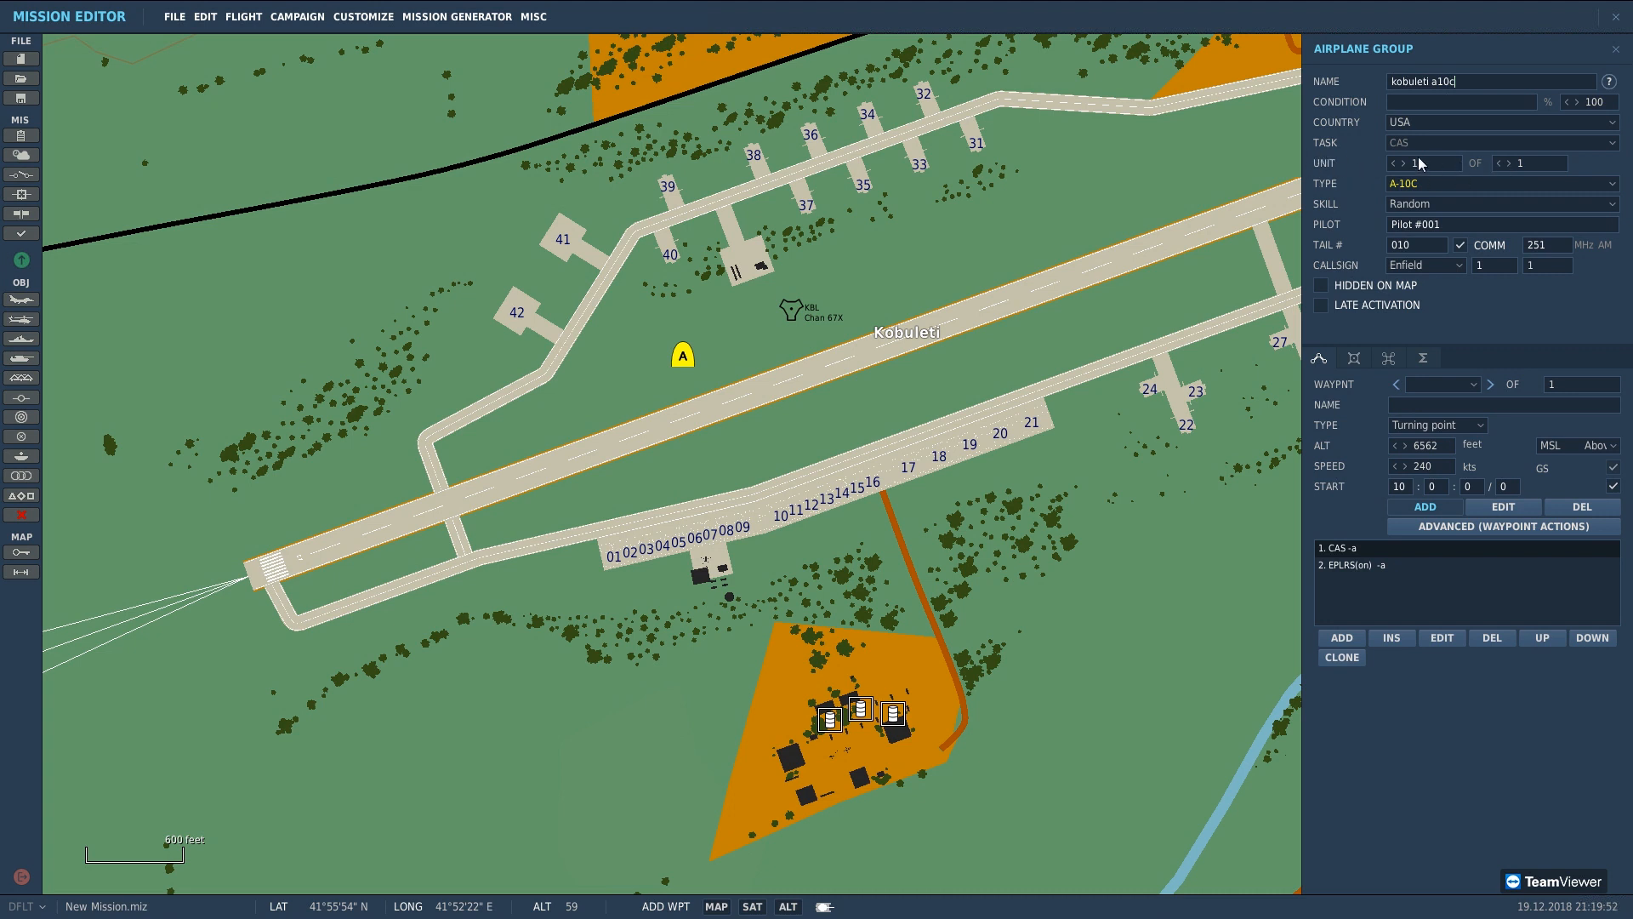
{"action": "left_click", "coordinate": [1508, 164]}
{"action": "left_click", "coordinate": [1508, 165]}
{"action": "left_click", "coordinate": [1508, 164]}
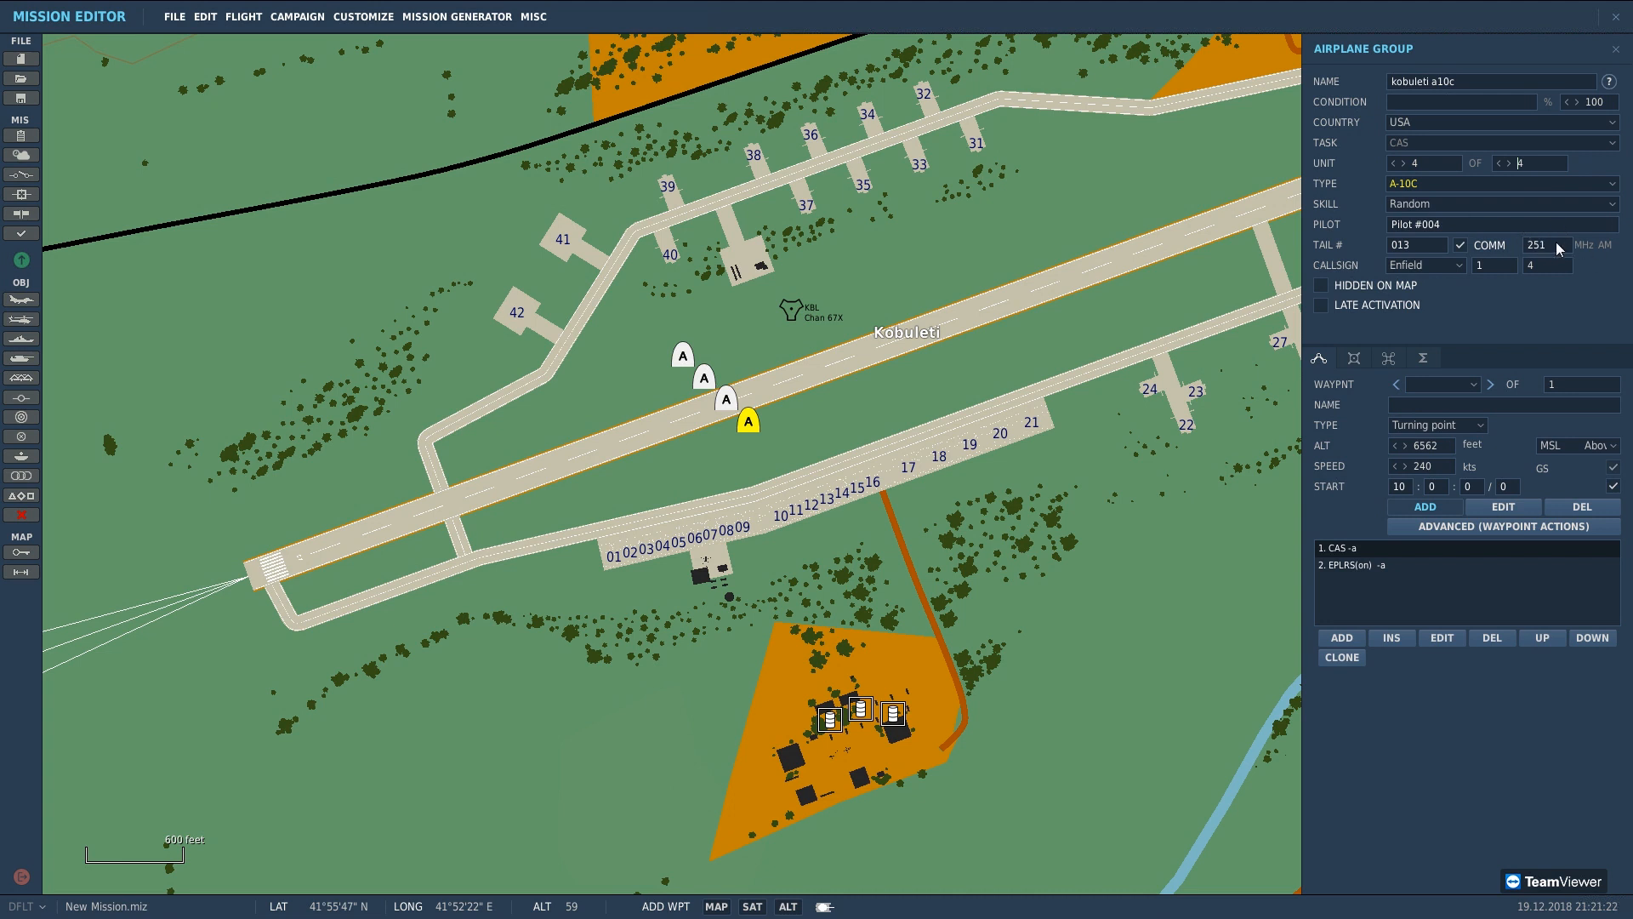
Step: Look through the available callsigns for the A-10C group and examine the aircraft placement around the Kobuleti runway
{"action": "left_click", "coordinate": [1428, 260]}
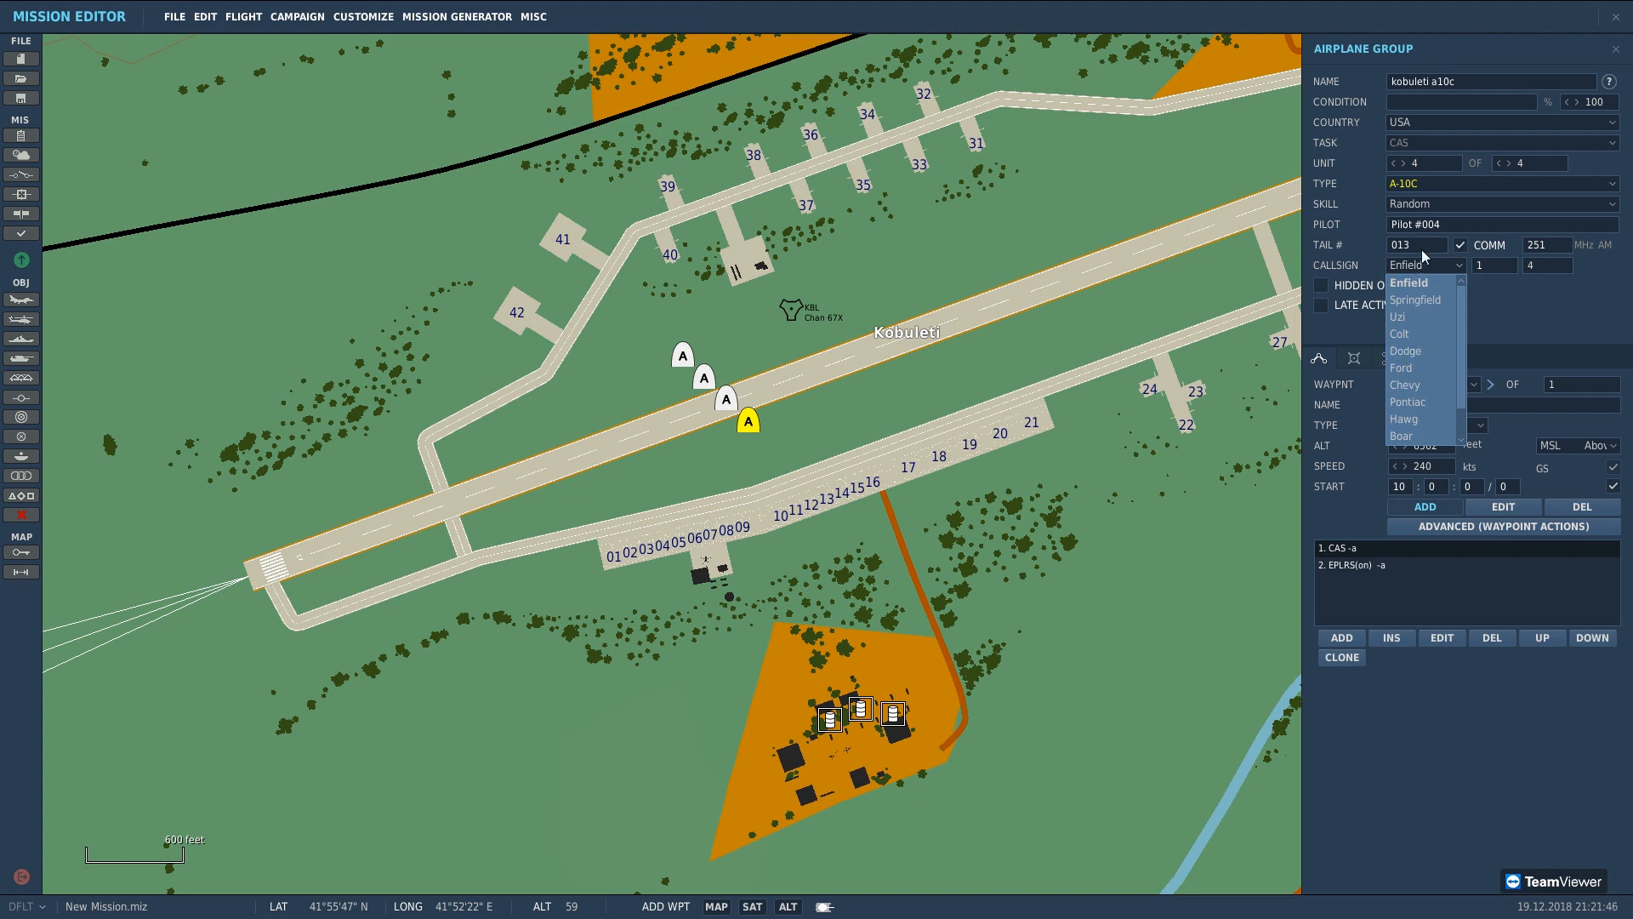
{"action": "left_click", "coordinate": [1540, 311]}
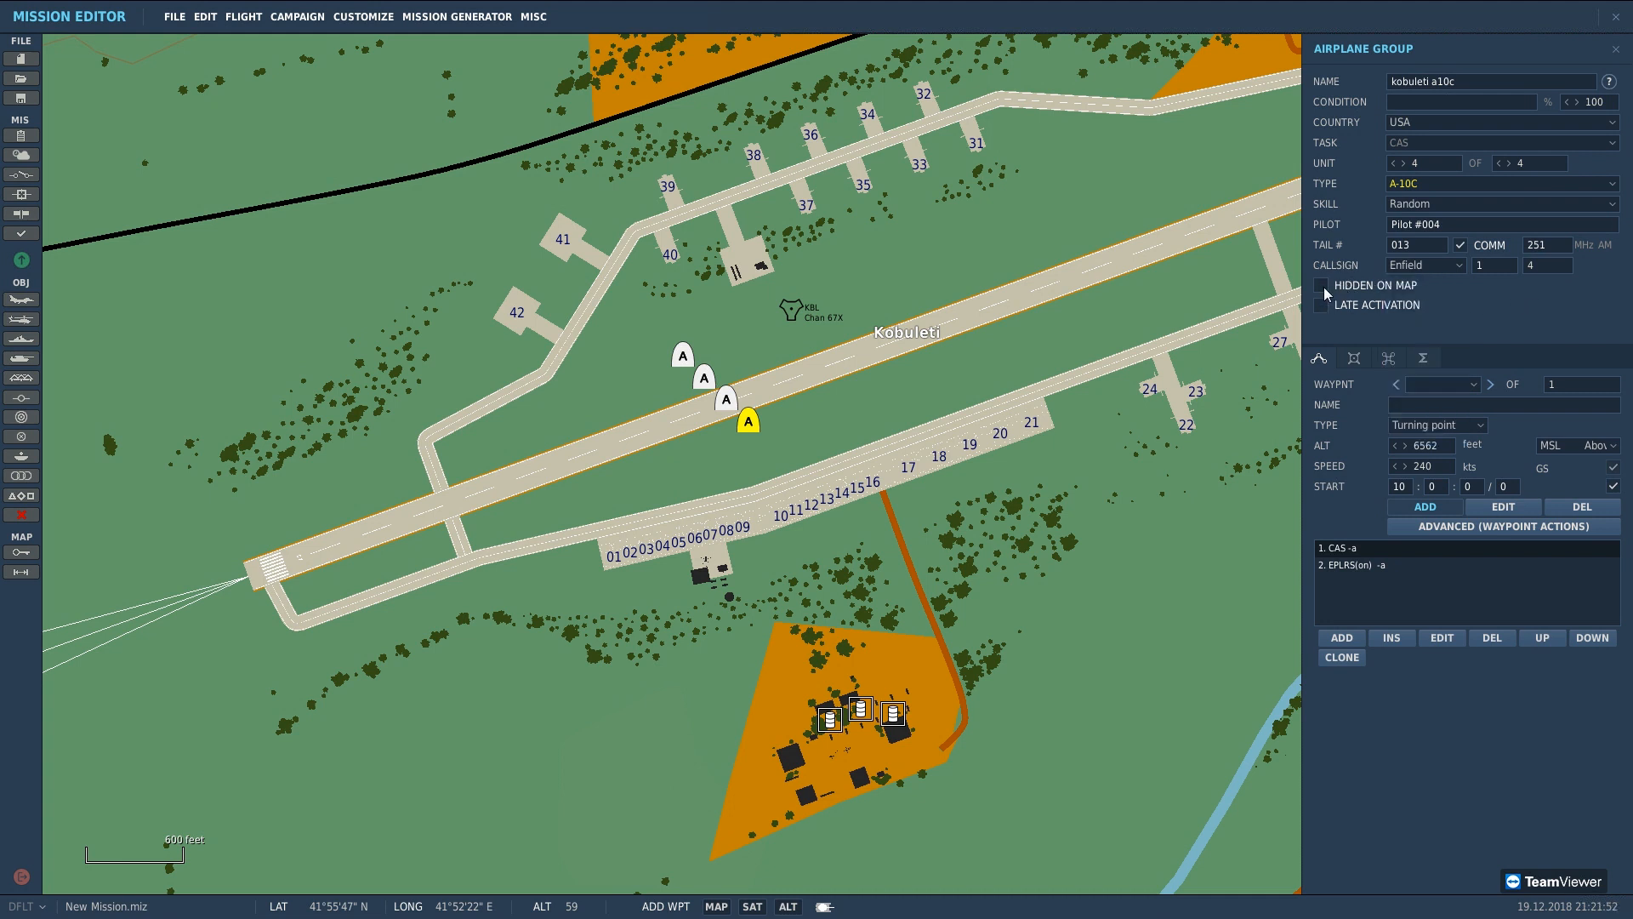
{"action": "scroll", "coordinate": [1041, 349], "scroll_direction": "down", "scroll_amount": 3}
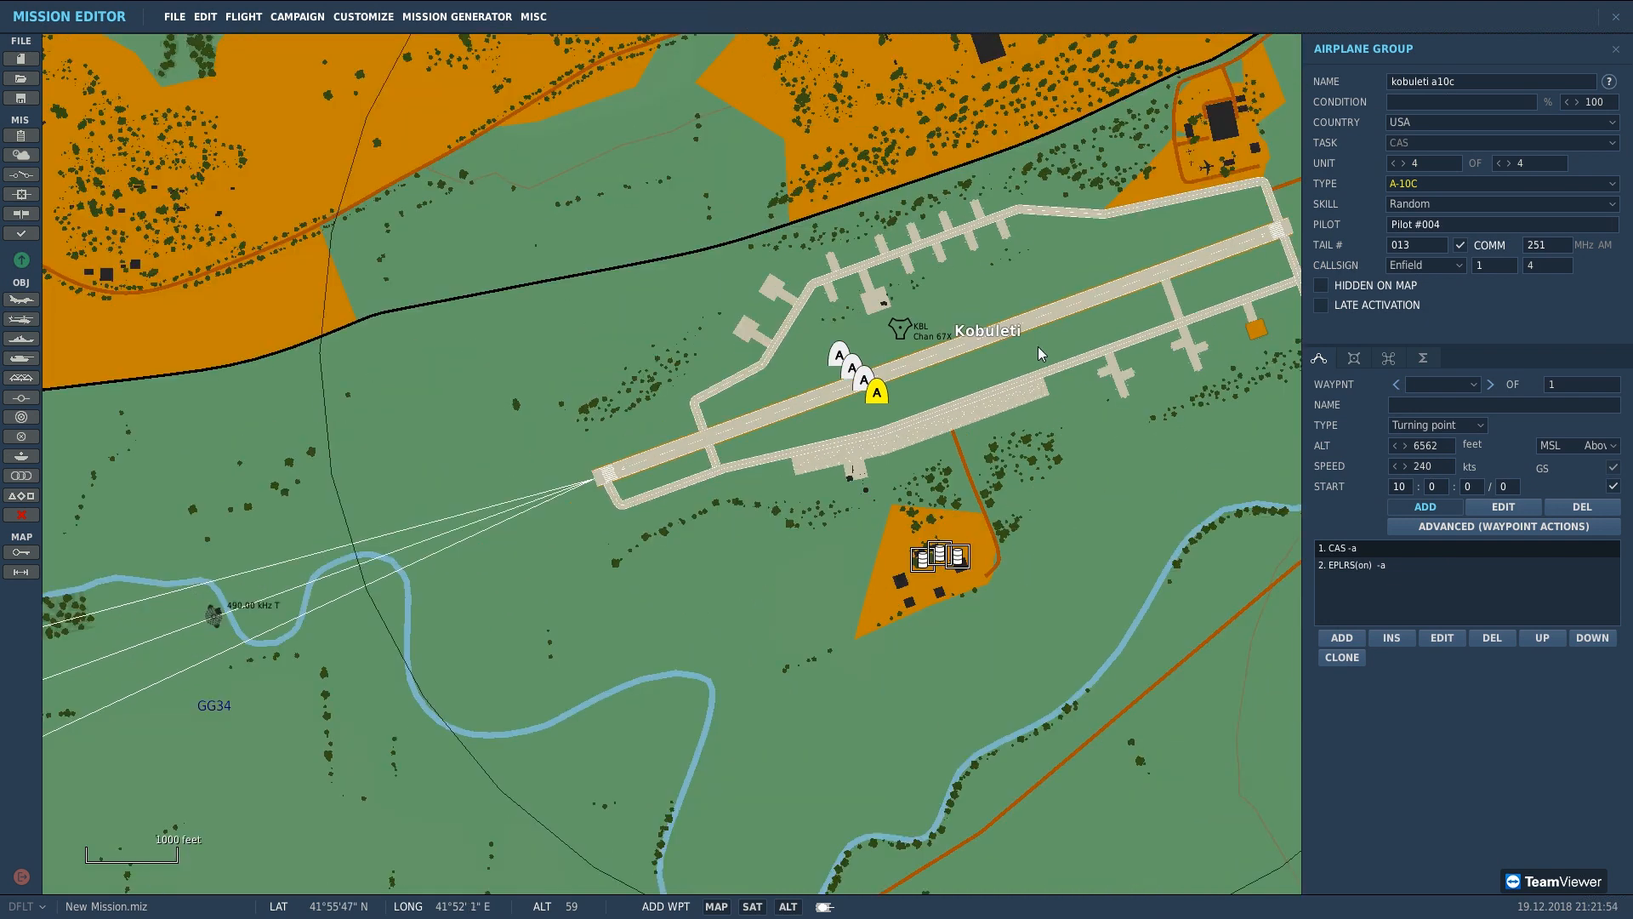
{"action": "scroll", "coordinate": [1038, 352], "scroll_direction": "down", "scroll_amount": 1}
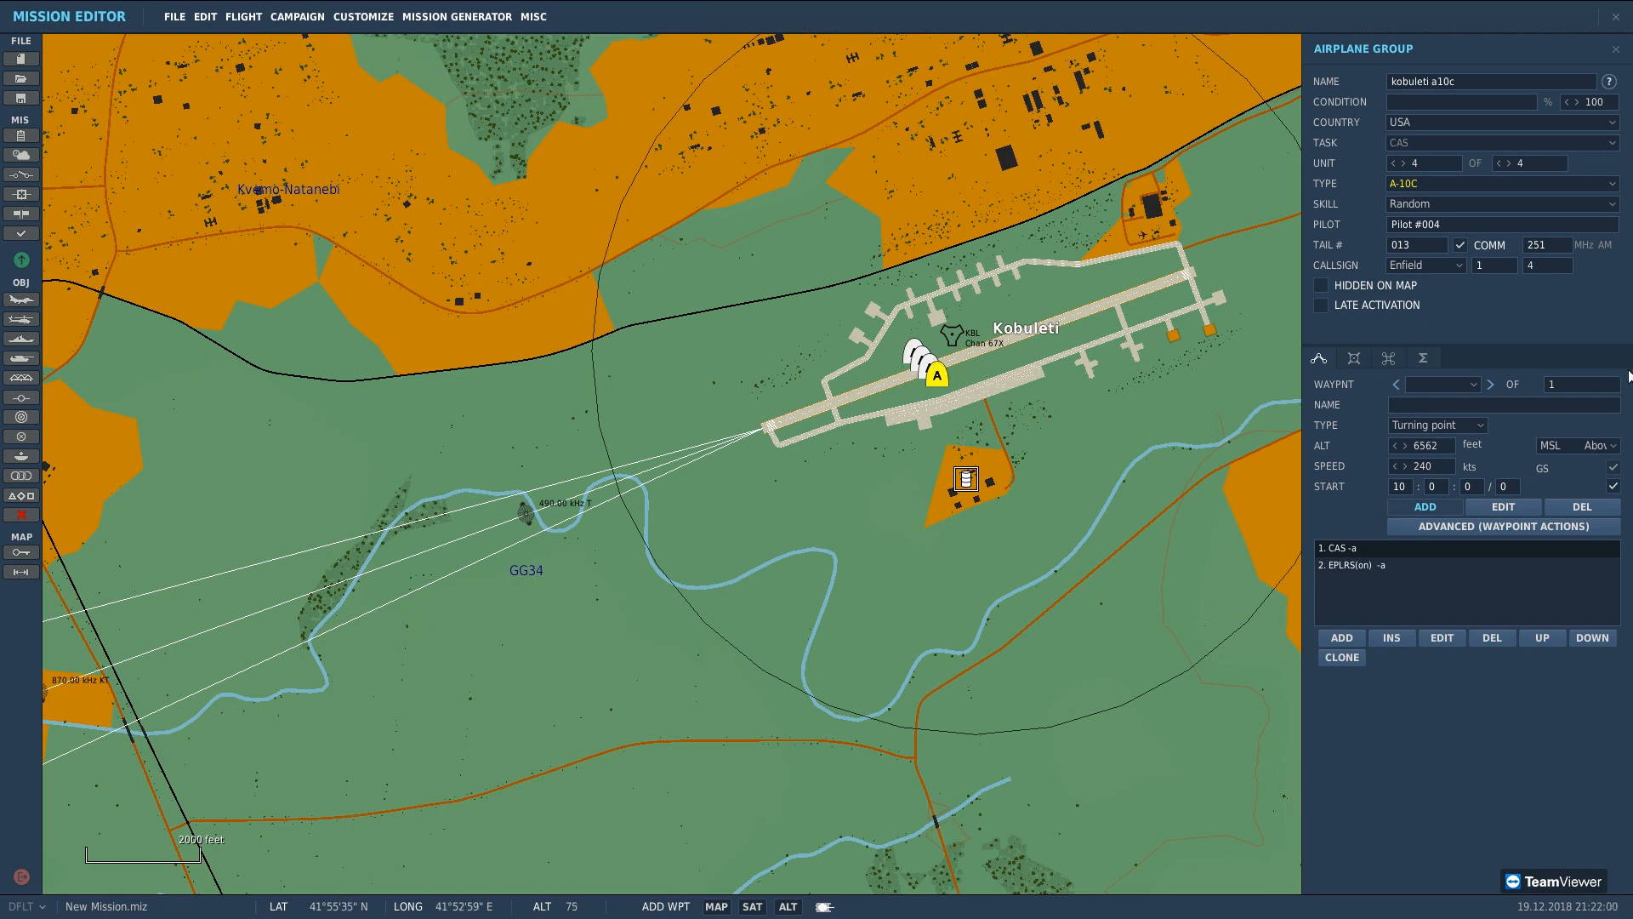
{"action": "scroll", "coordinate": [1119, 435], "scroll_direction": "up", "scroll_amount": 3}
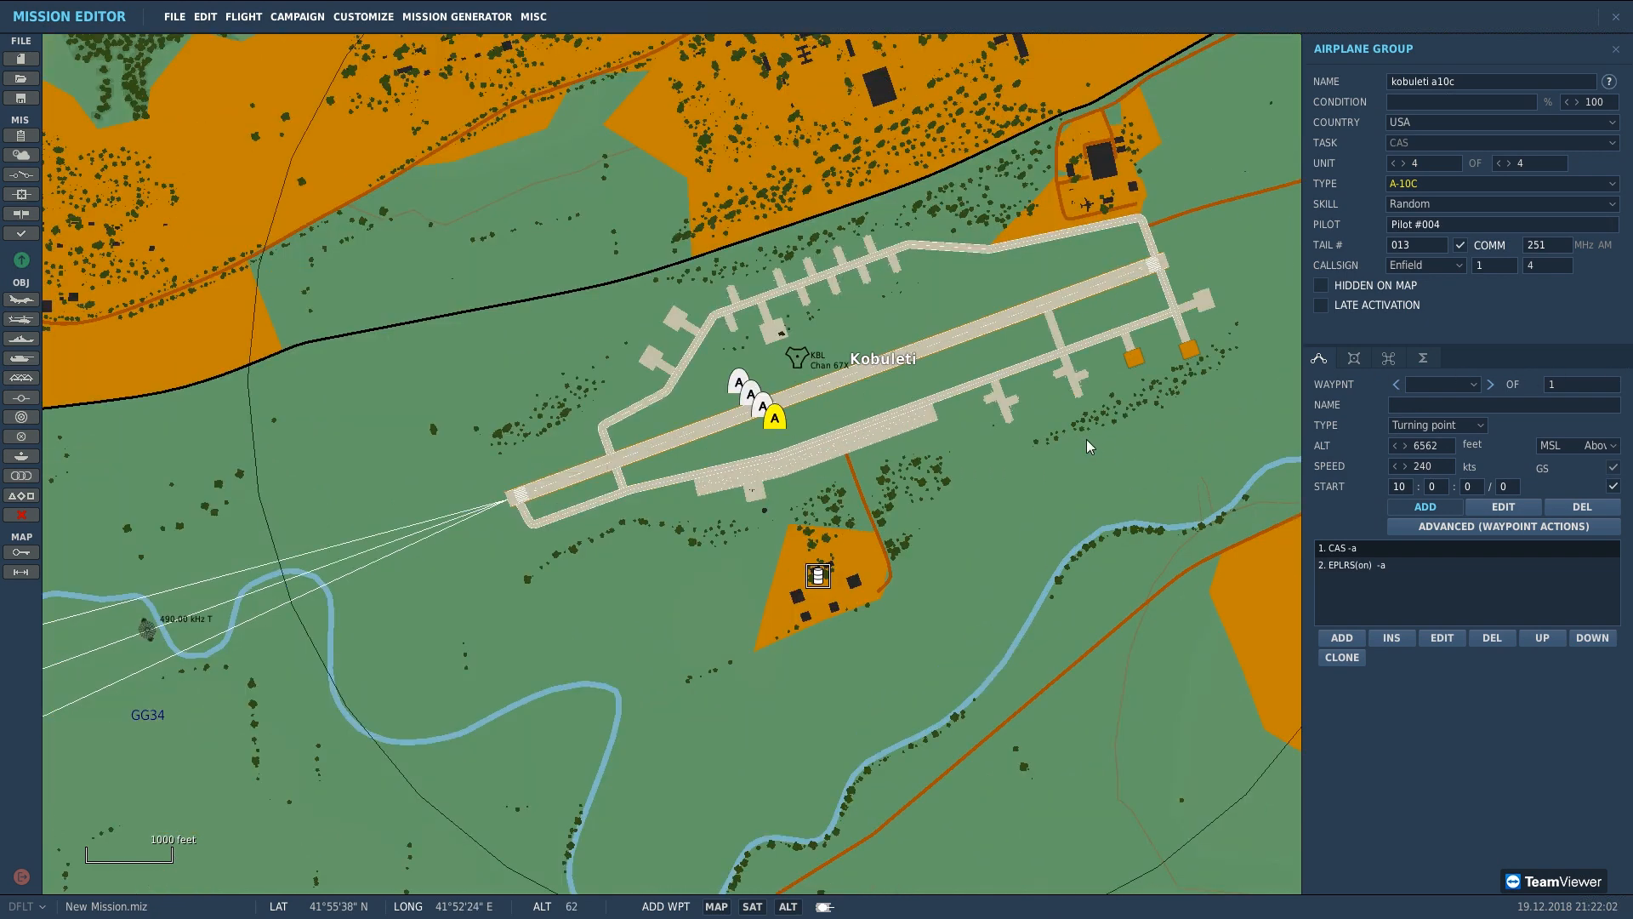
Step: Try hiding the A-10C group on the map, make it visible again, and reselect the group
{"action": "left_click", "coordinate": [1321, 286]}
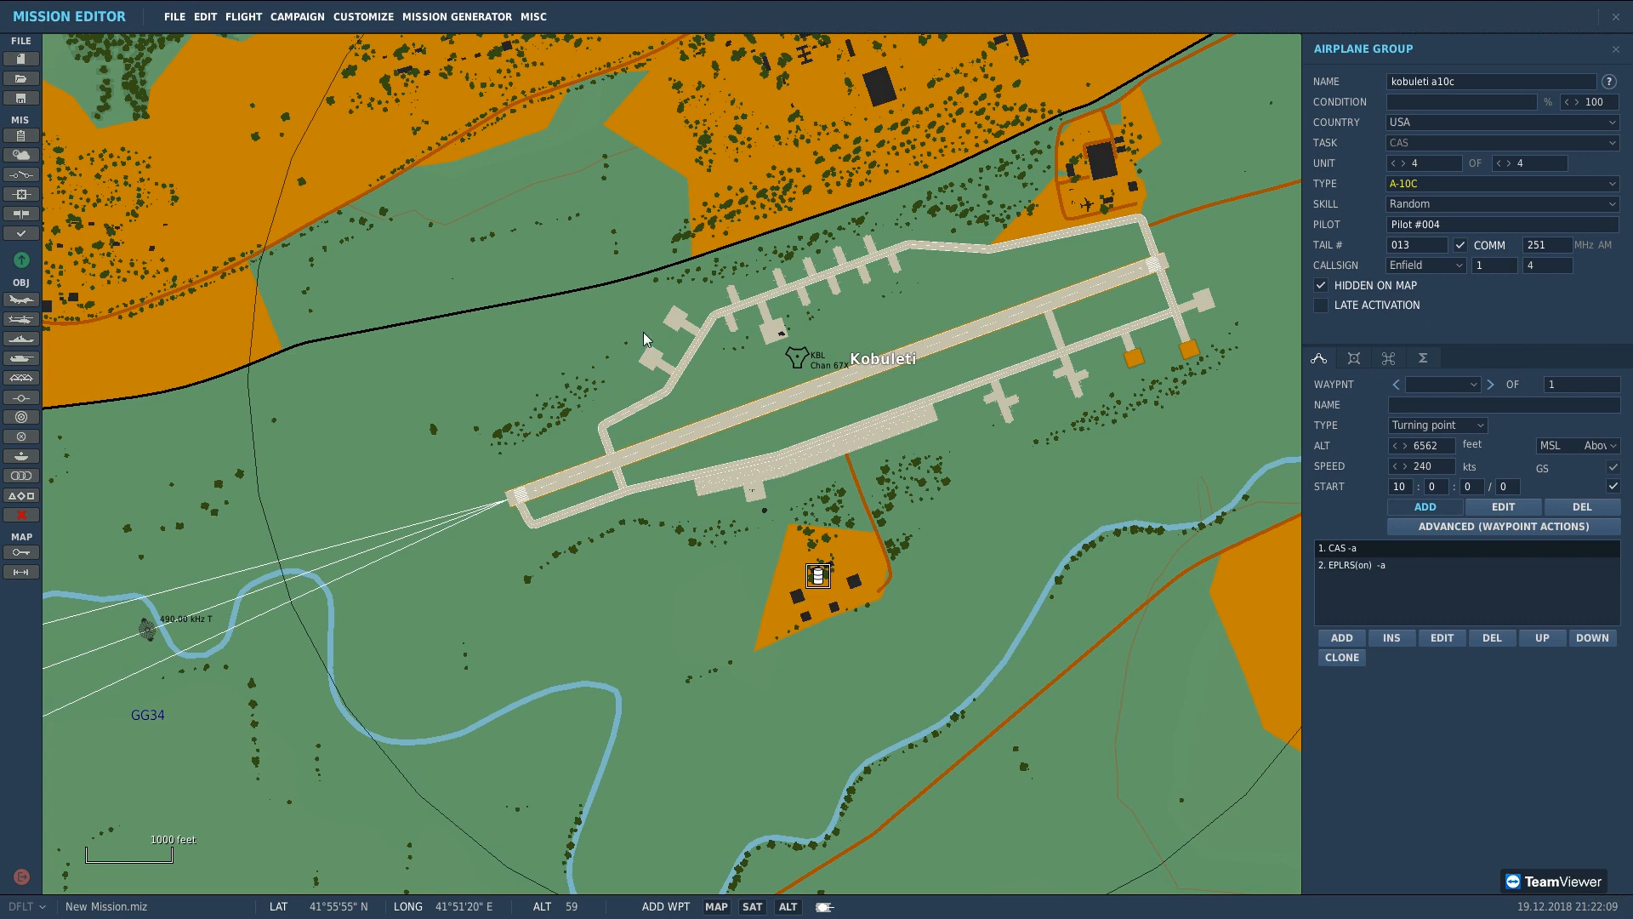
{"action": "left_click", "coordinate": [700, 355]}
{"action": "left_click", "coordinate": [844, 386]}
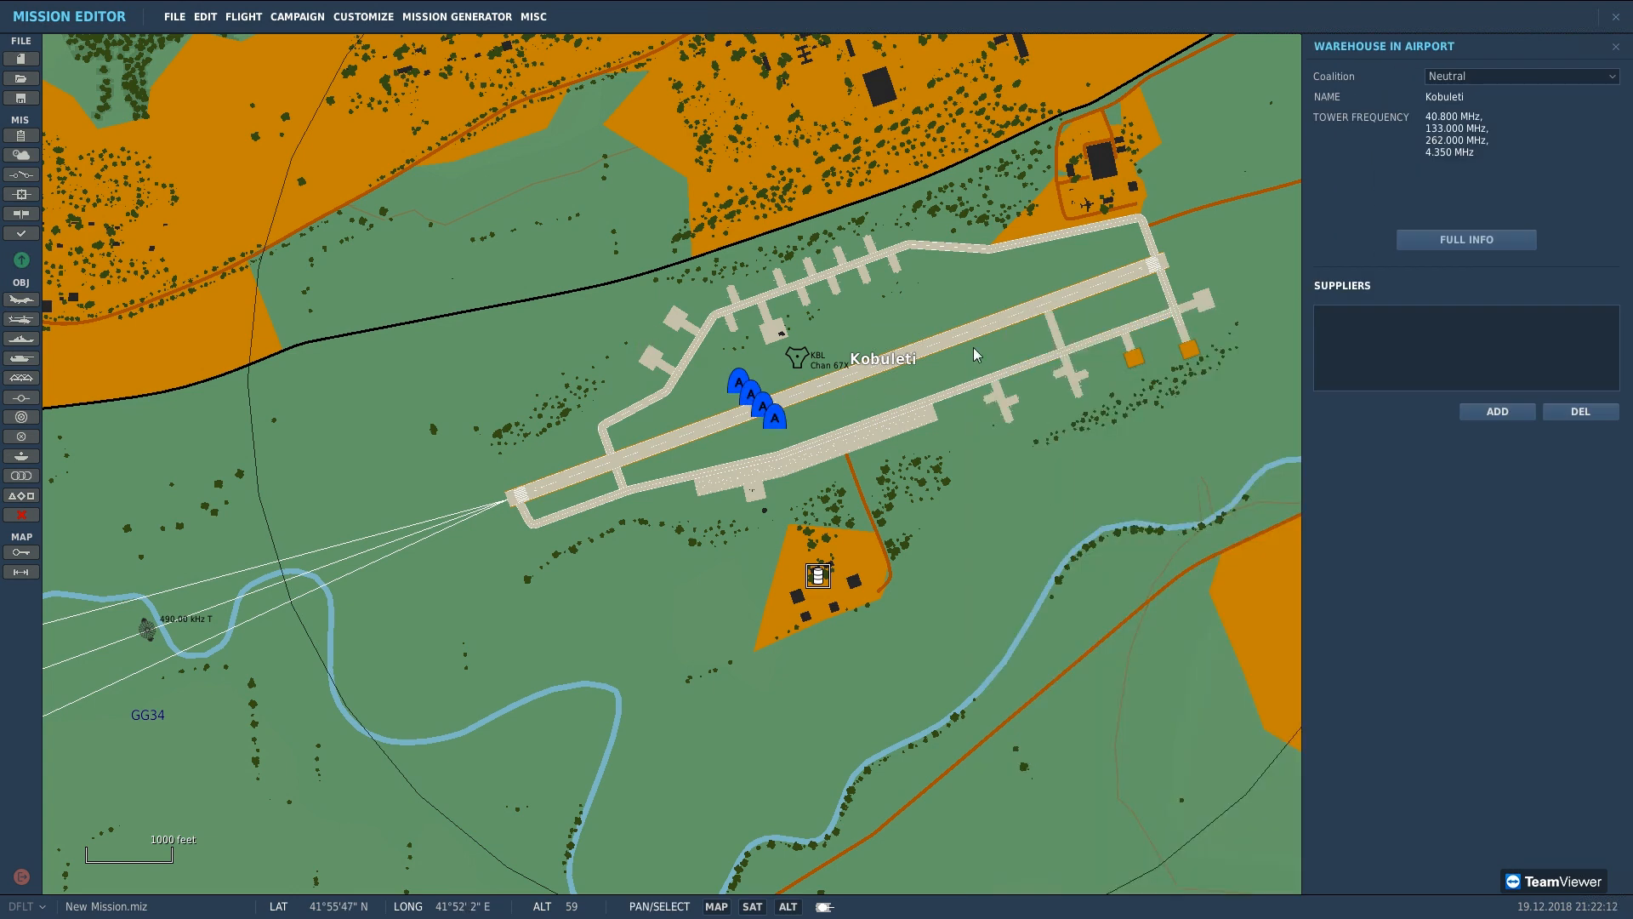
{"action": "left_click", "coordinate": [1615, 46]}
{"action": "left_click", "coordinate": [761, 407]}
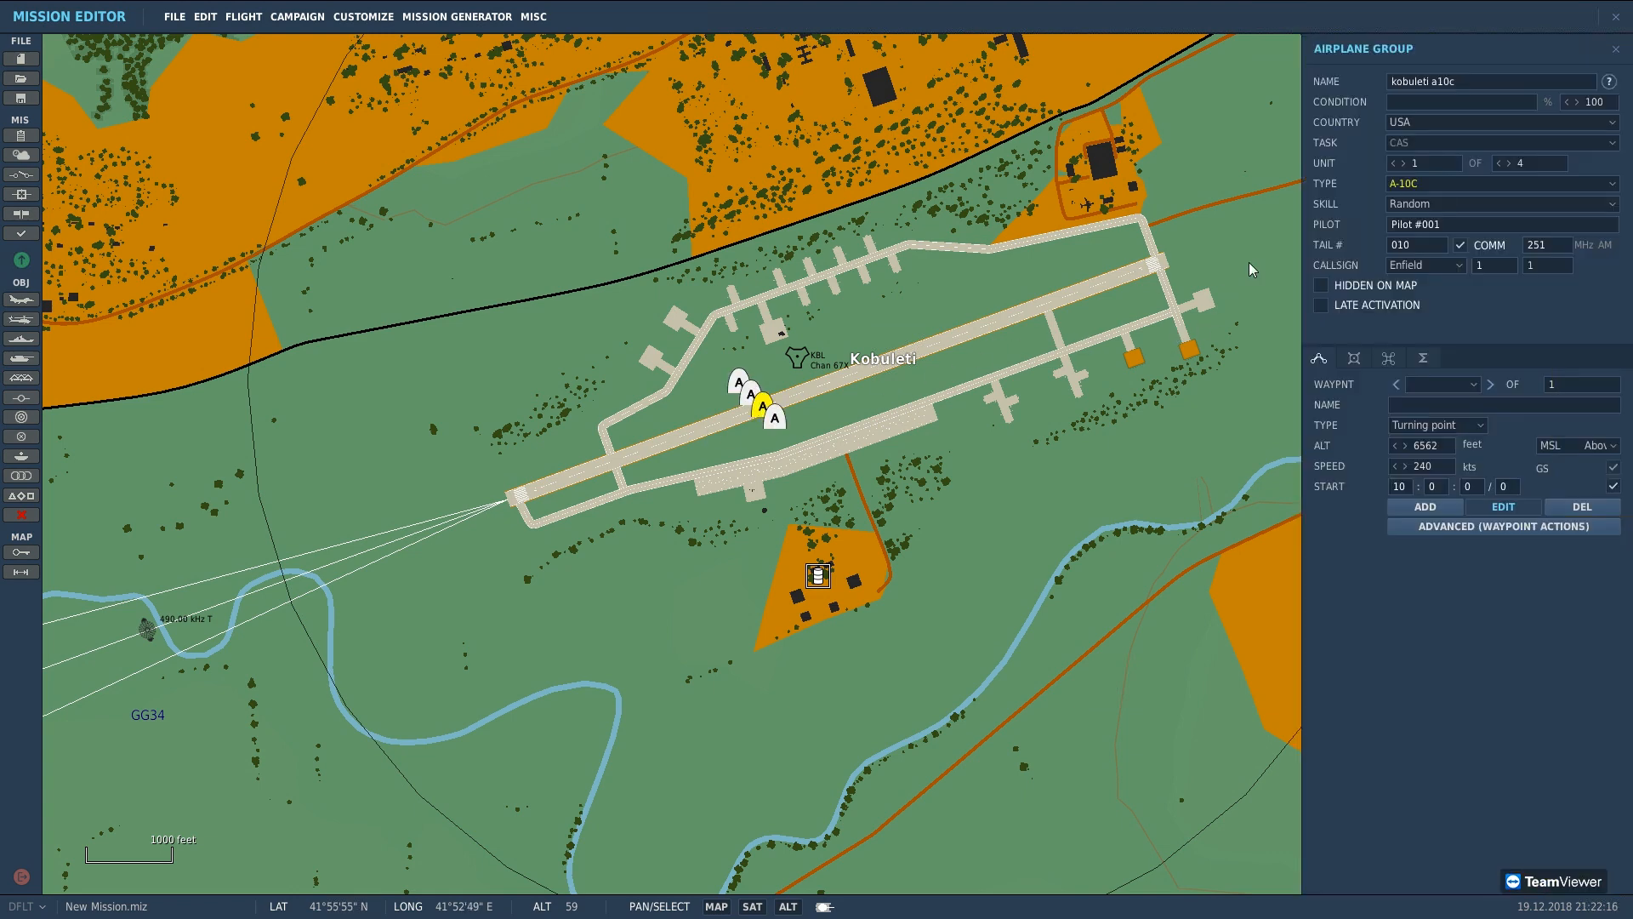
Step: Hide the A-10C group on the map once more, and use the unit list to find it and unhide it
{"action": "left_click", "coordinate": [1322, 285]}
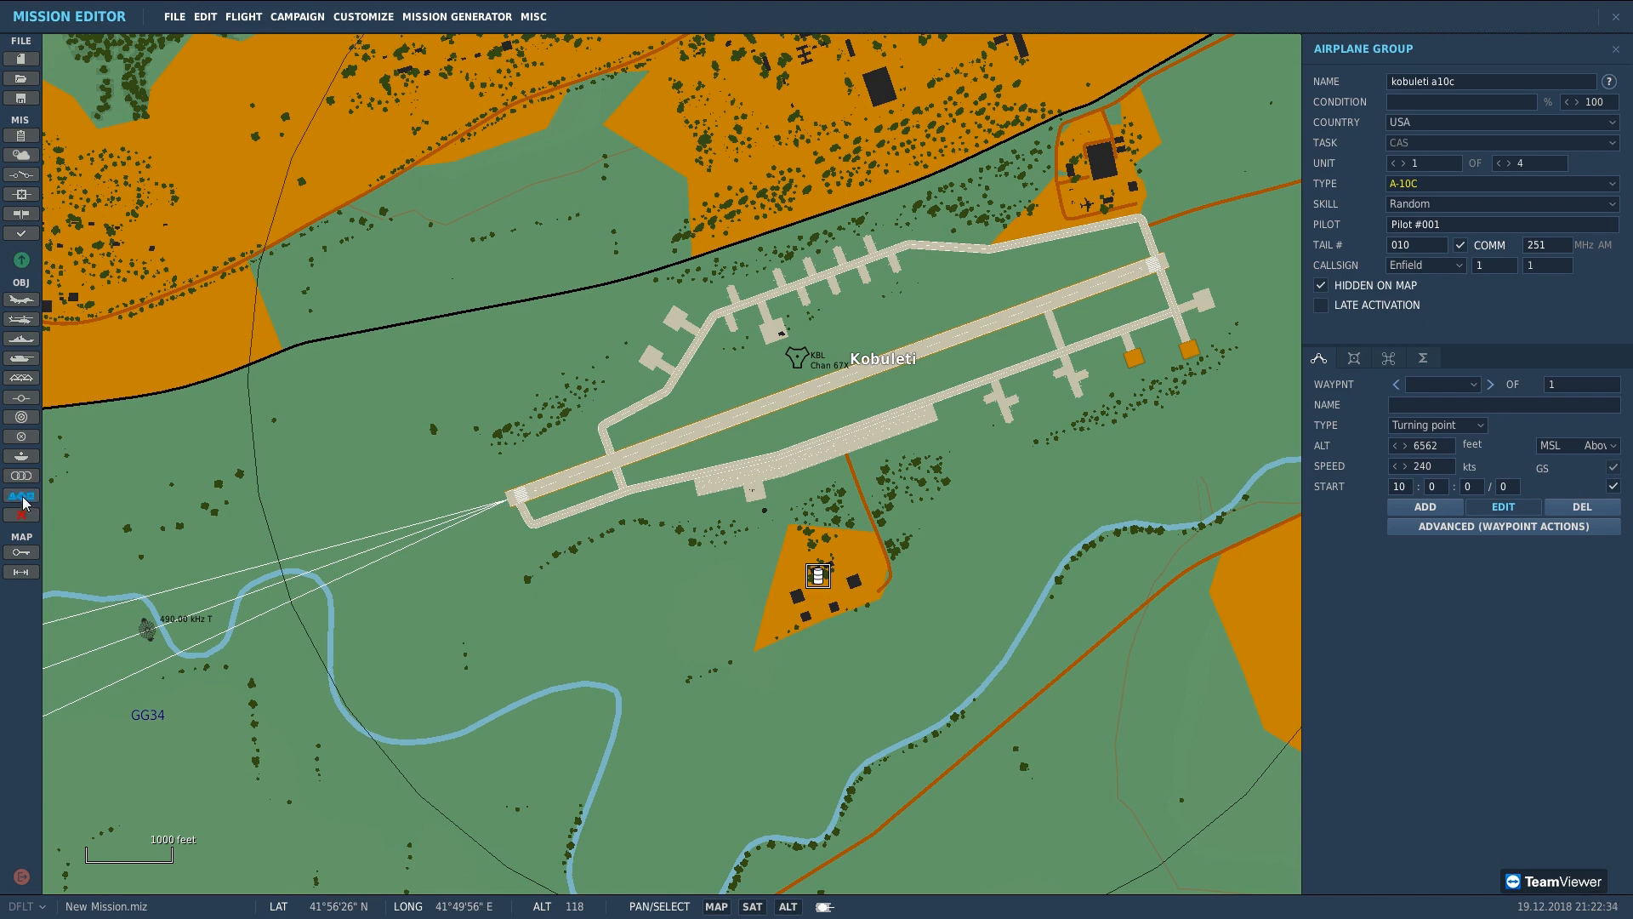
{"action": "left_click", "coordinate": [24, 499]}
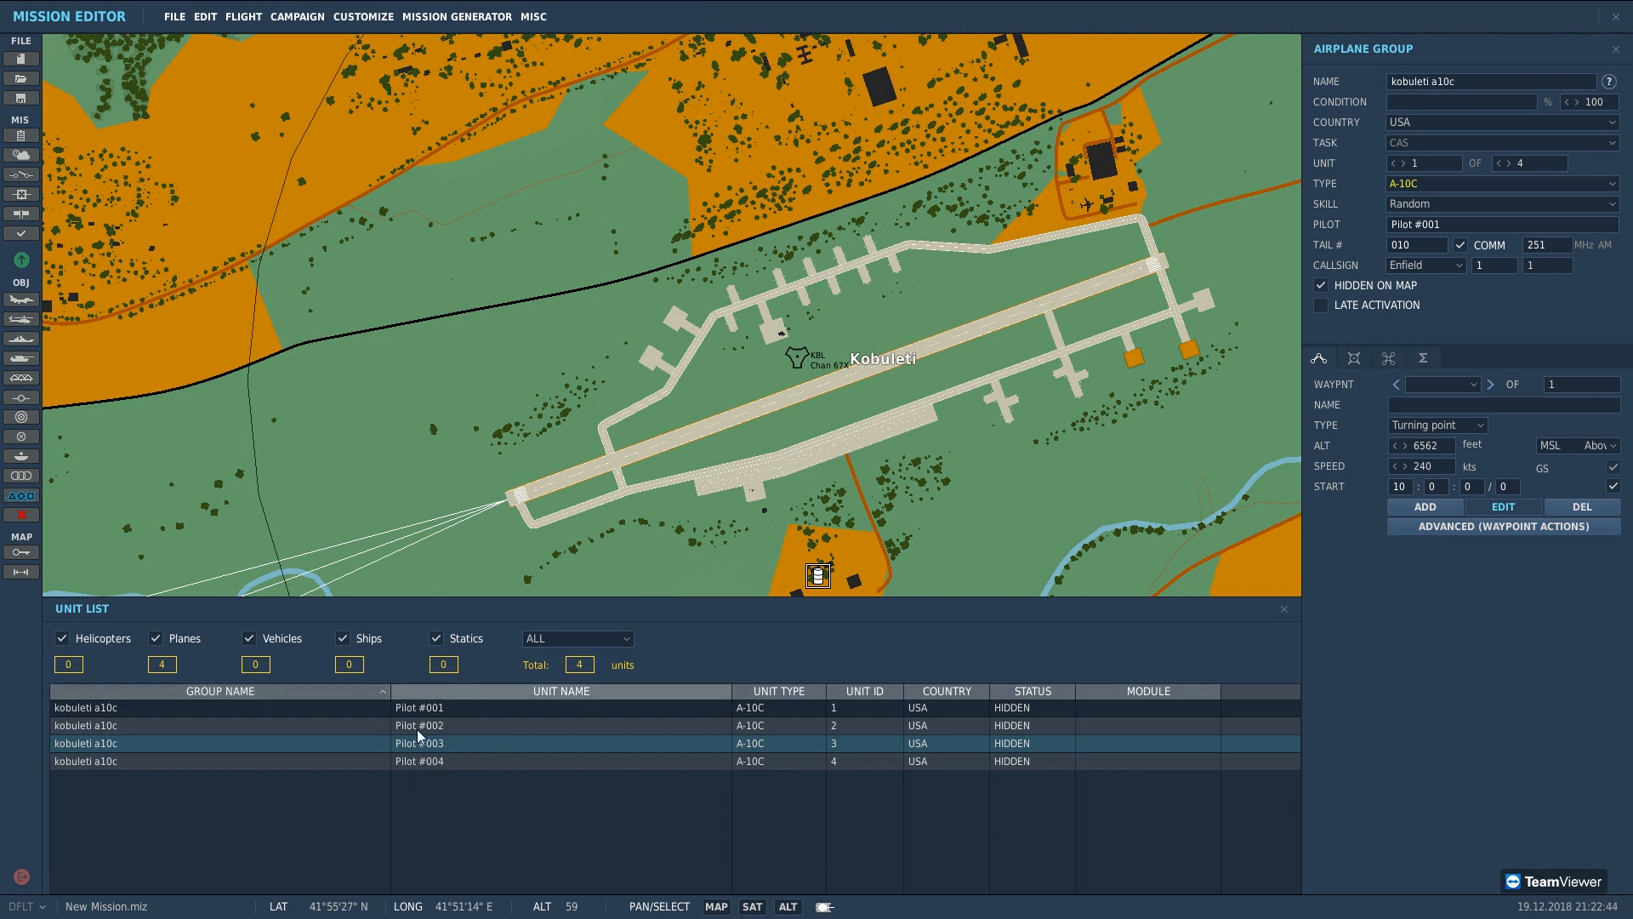
{"action": "left_click", "coordinate": [440, 762]}
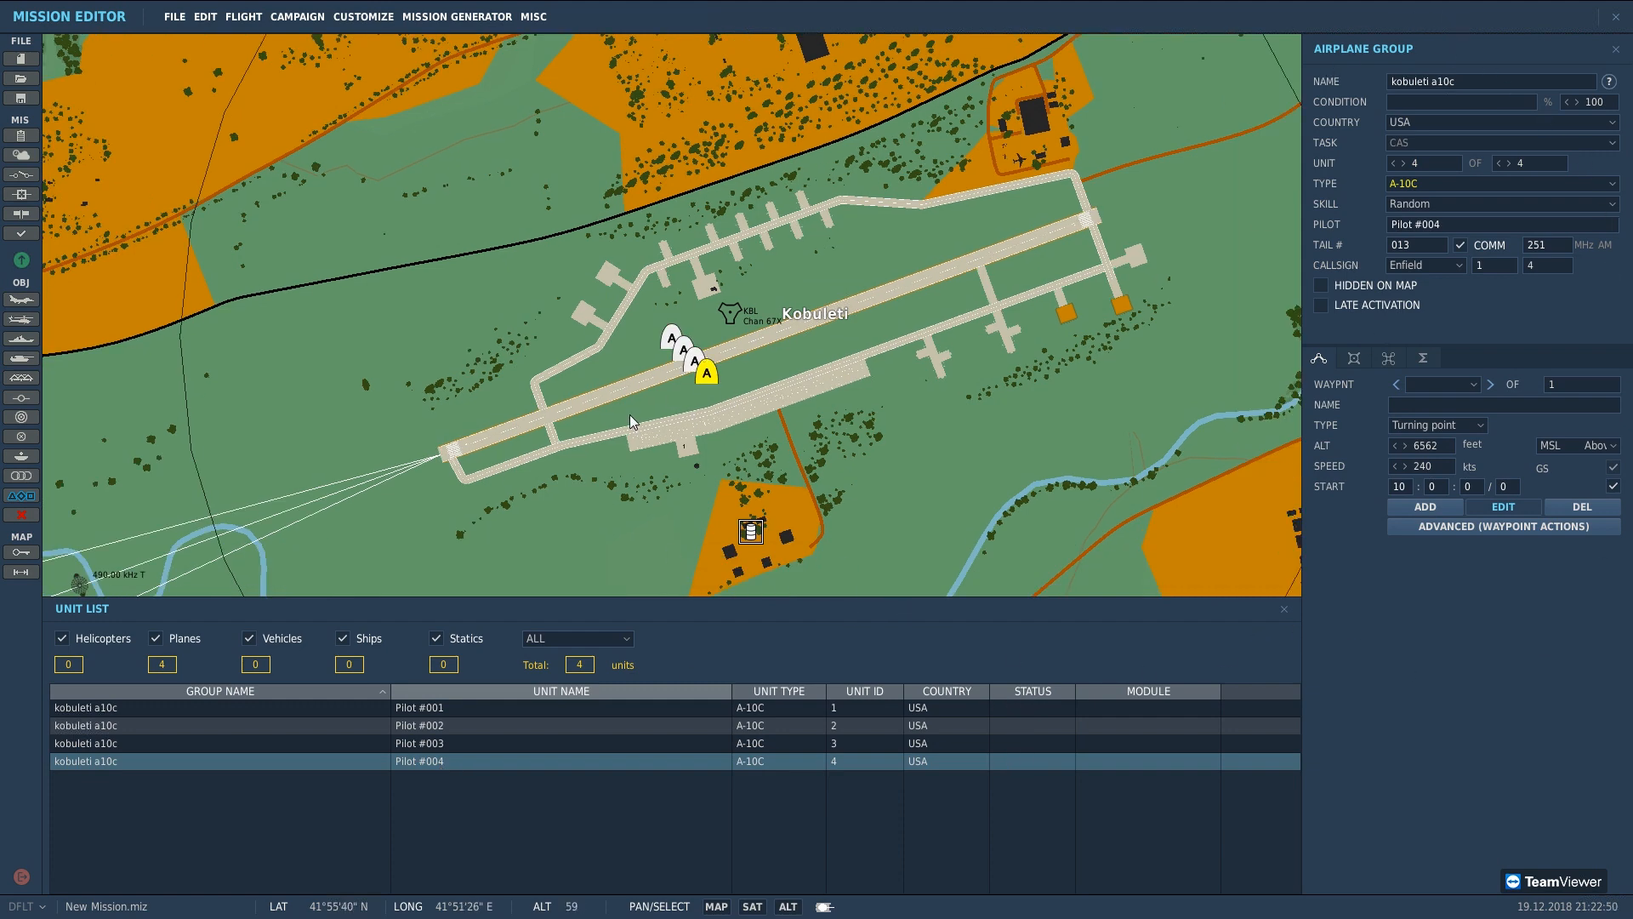
{"action": "left_click", "coordinate": [1366, 283]}
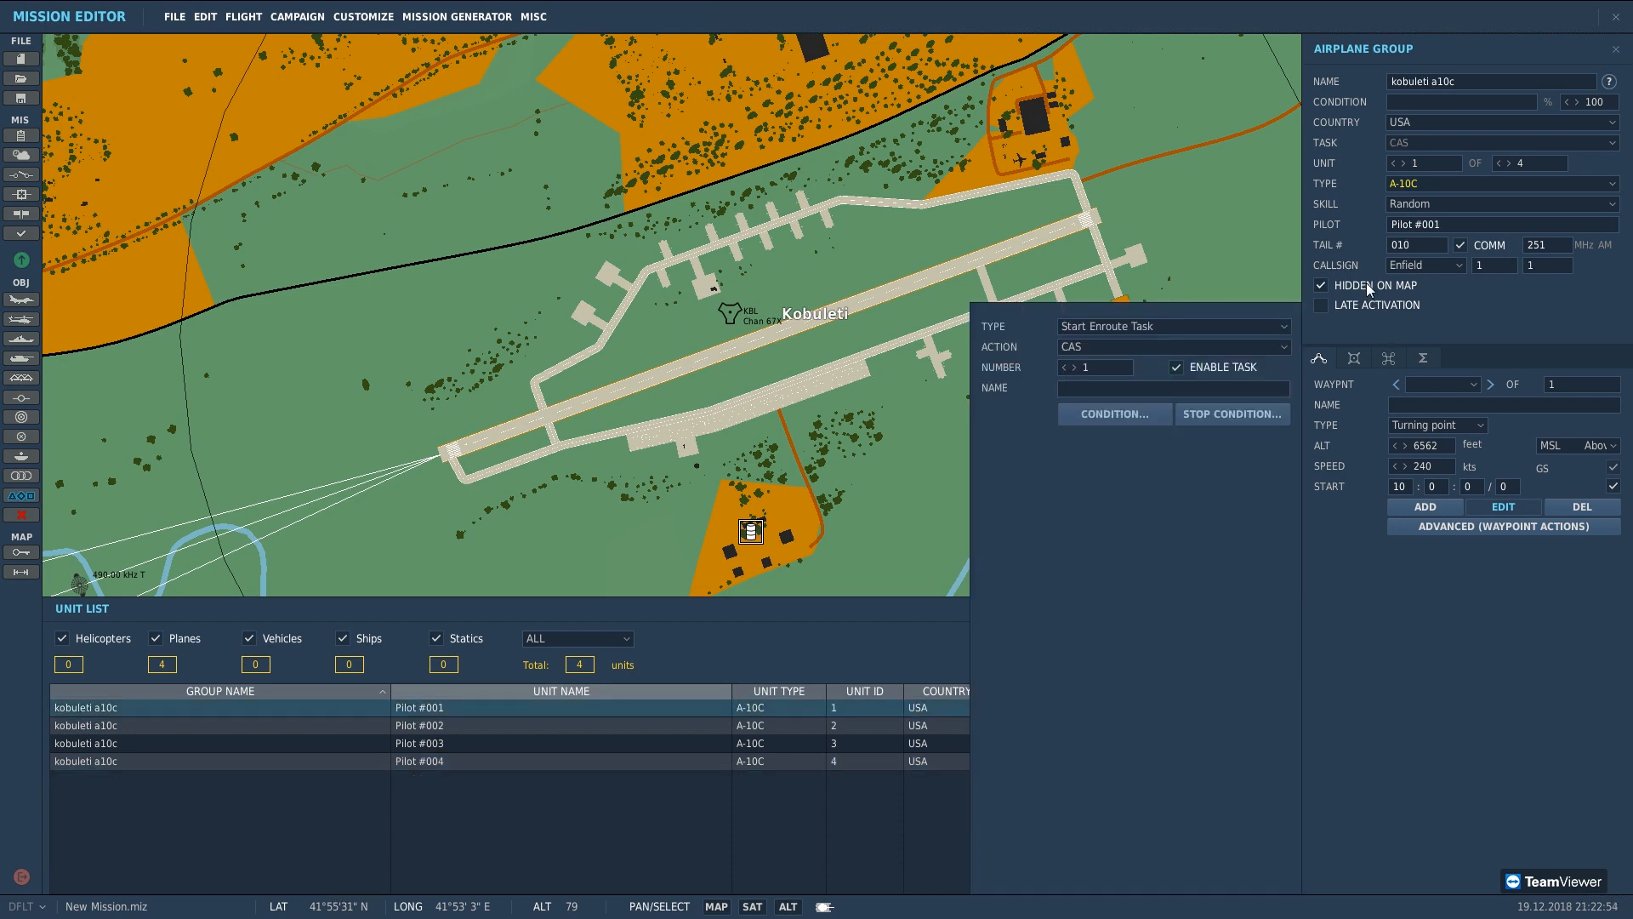
{"action": "left_click", "coordinate": [1071, 233]}
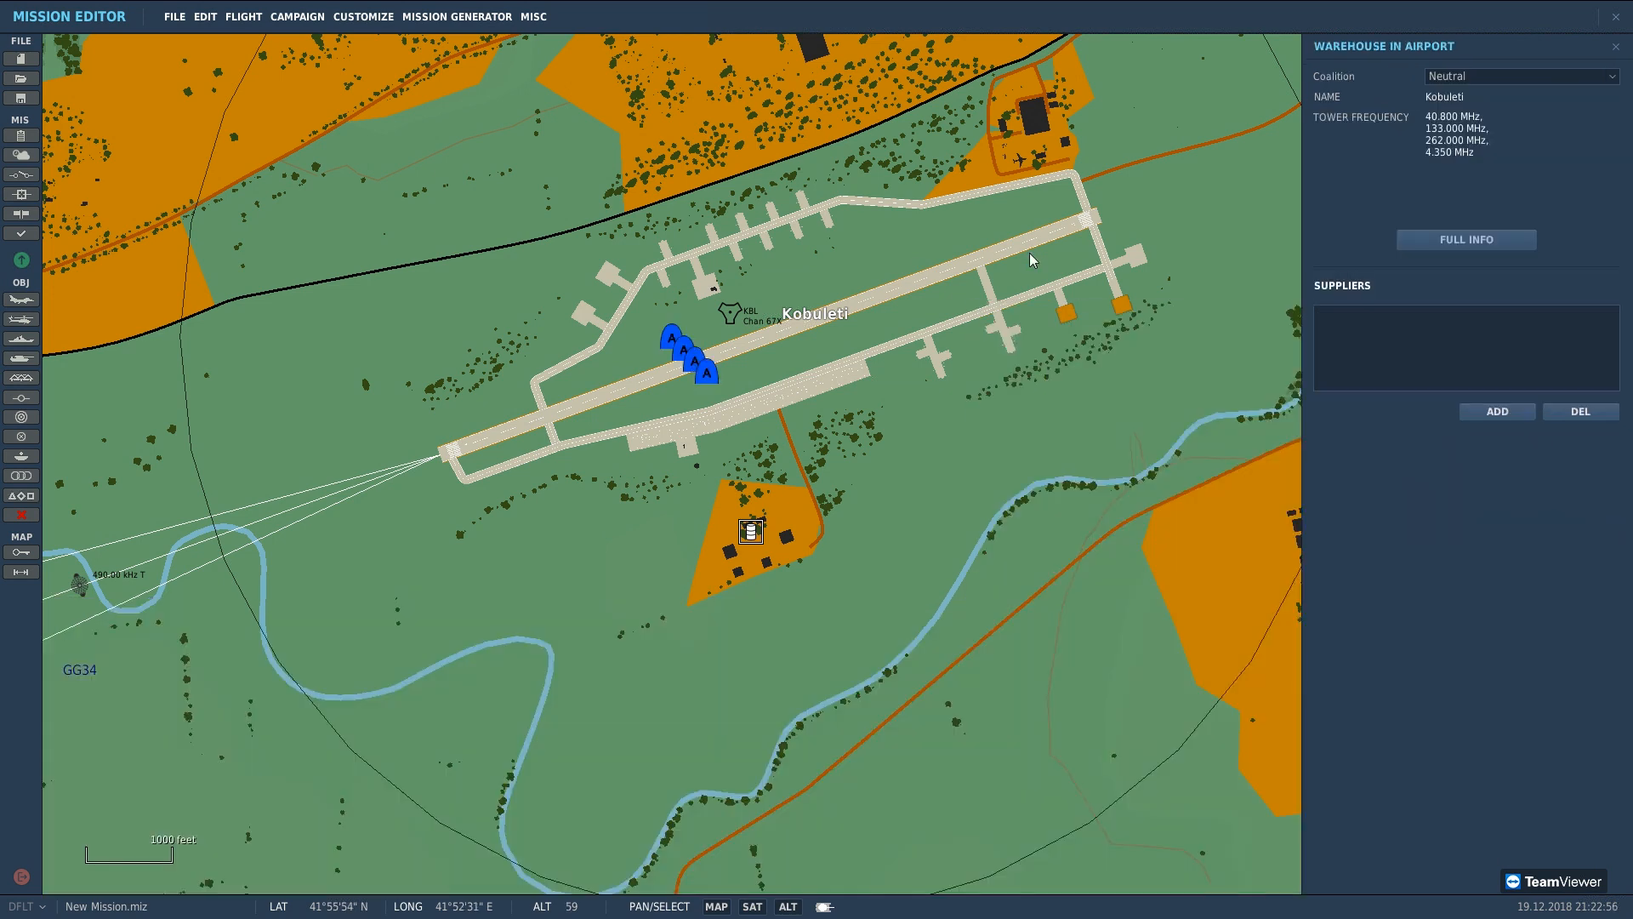
{"action": "left_click", "coordinate": [692, 359]}
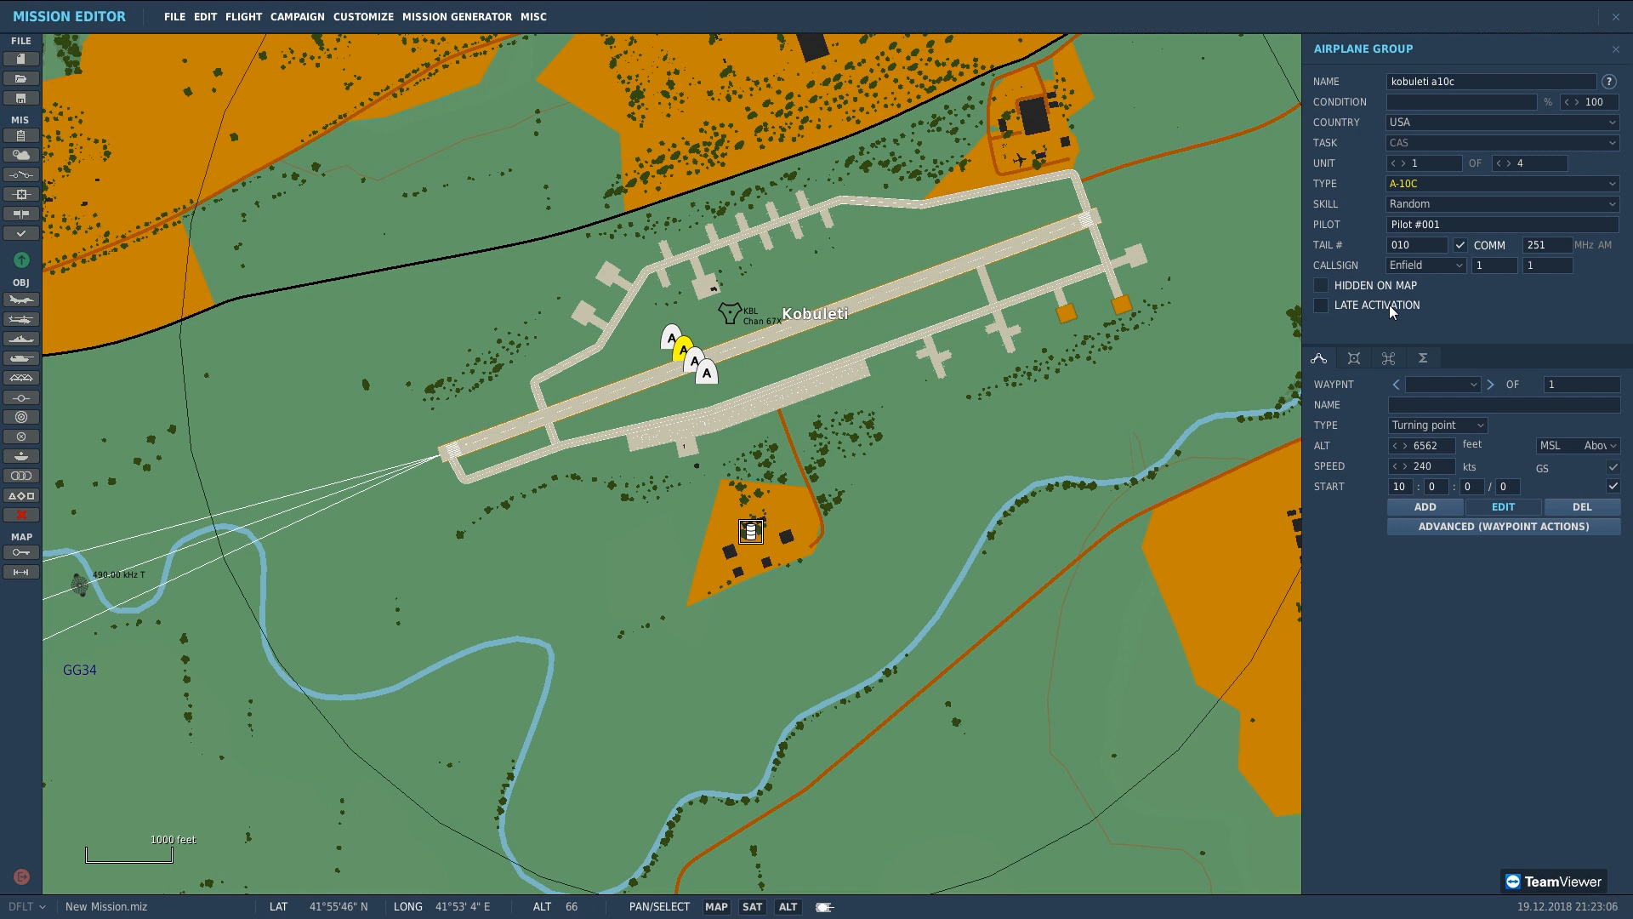
{"action": "scroll", "coordinate": [1154, 293], "scroll_direction": "down", "scroll_amount": 6}
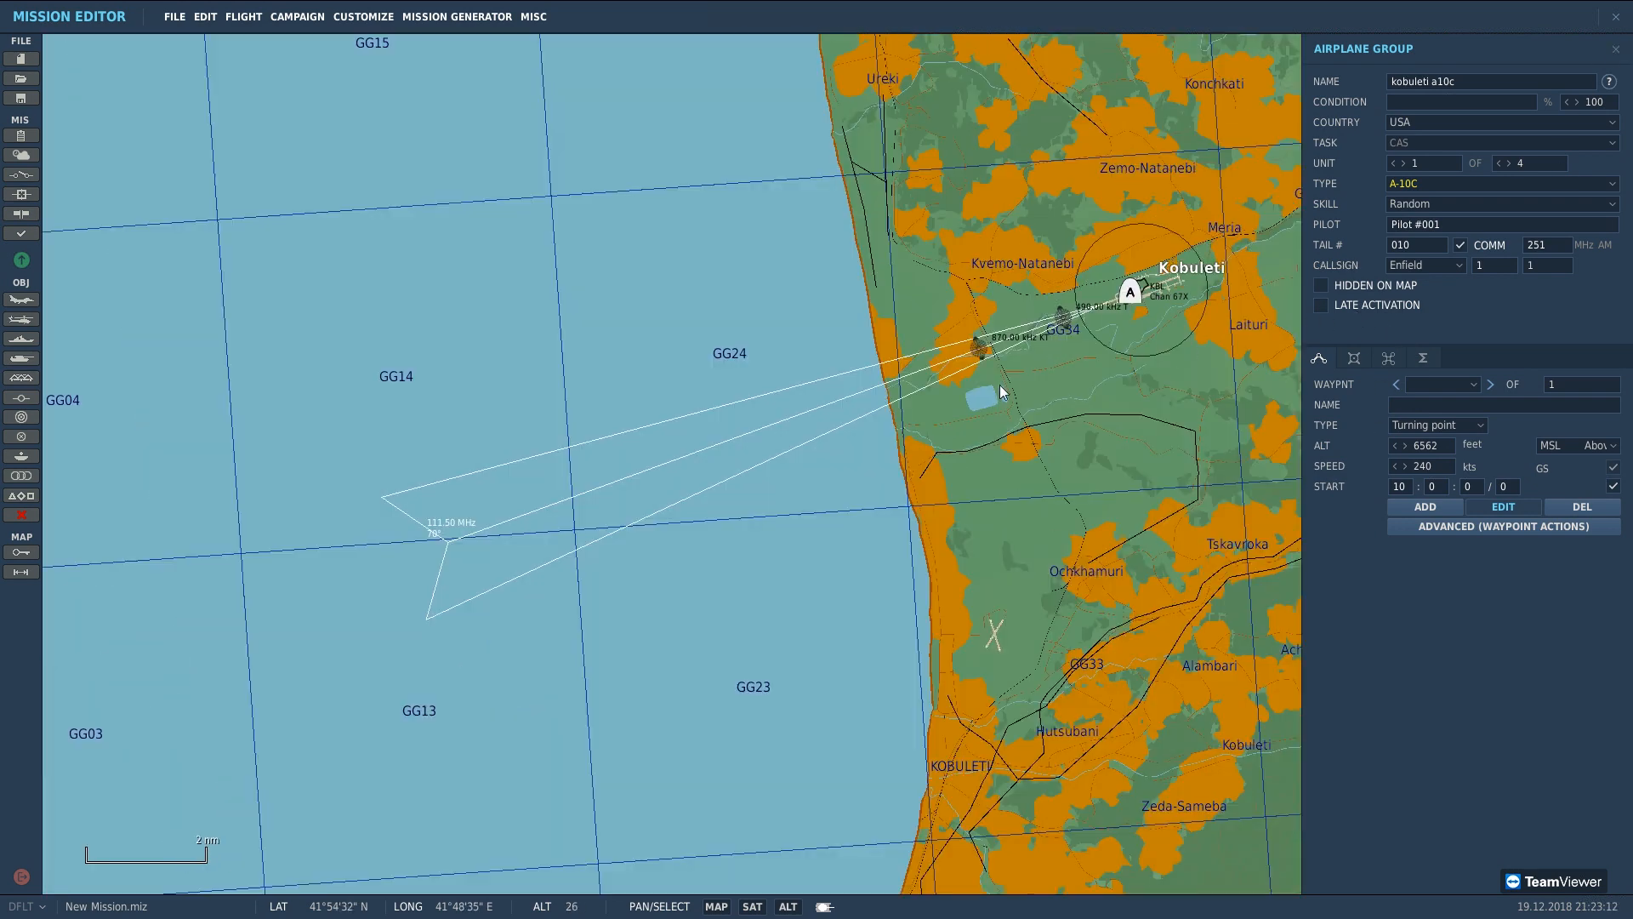
{"action": "left_click_drag", "start_coordinate": [1011, 395], "coordinate": [803, 467]}
{"action": "scroll", "coordinate": [907, 368], "scroll_direction": "up", "scroll_amount": 3}
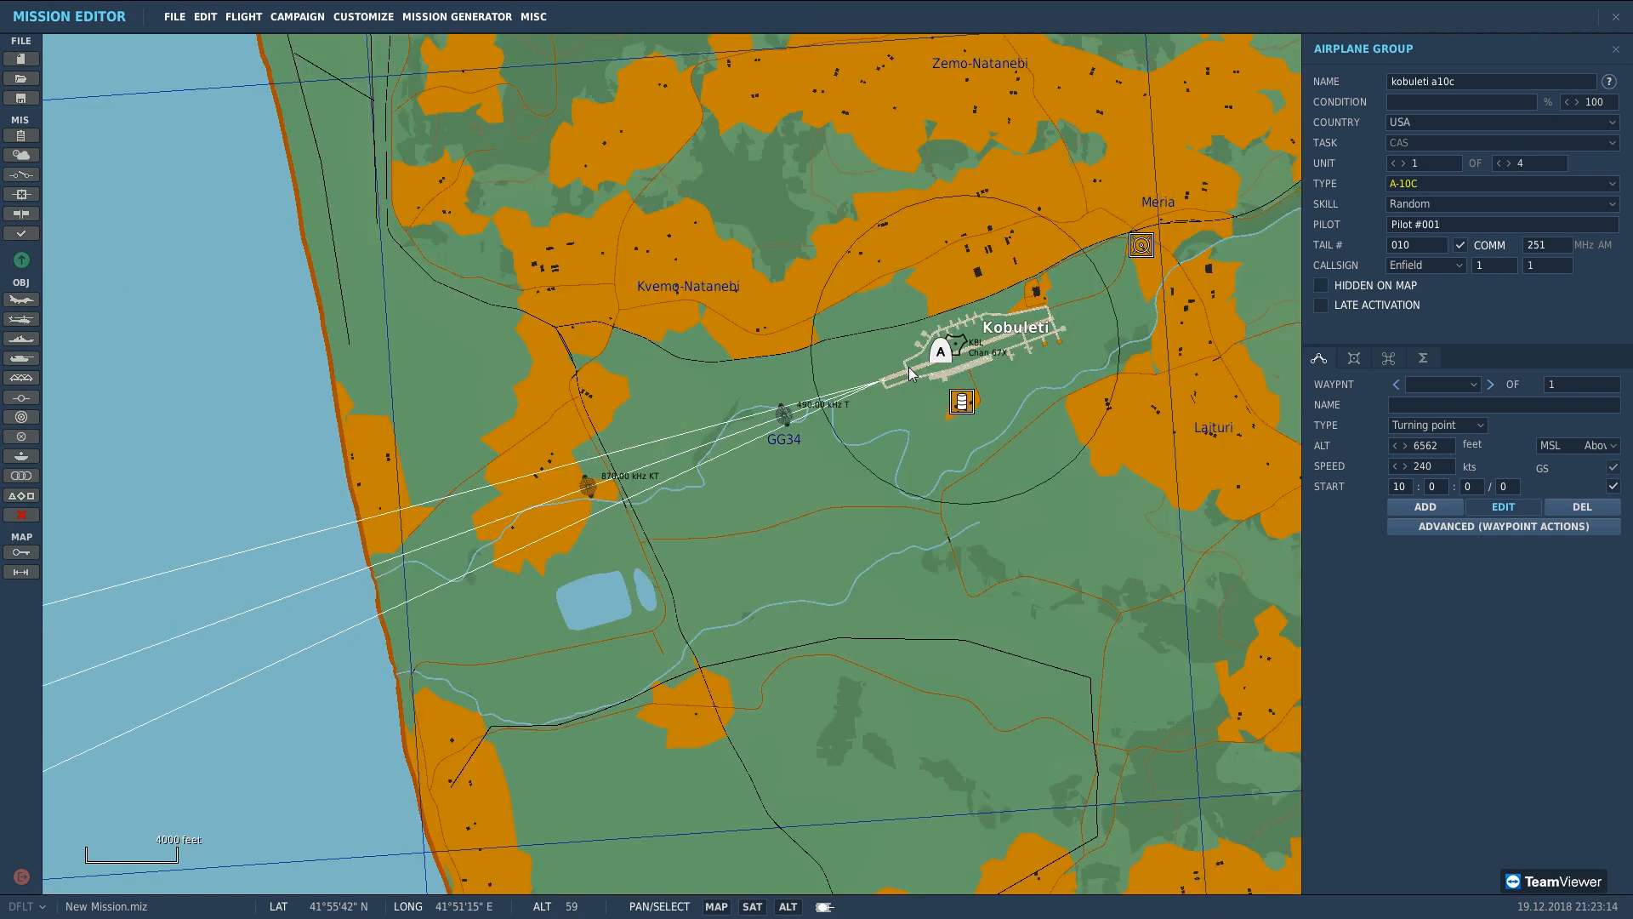
{"action": "left_click_drag", "start_coordinate": [1001, 432], "coordinate": [949, 473]}
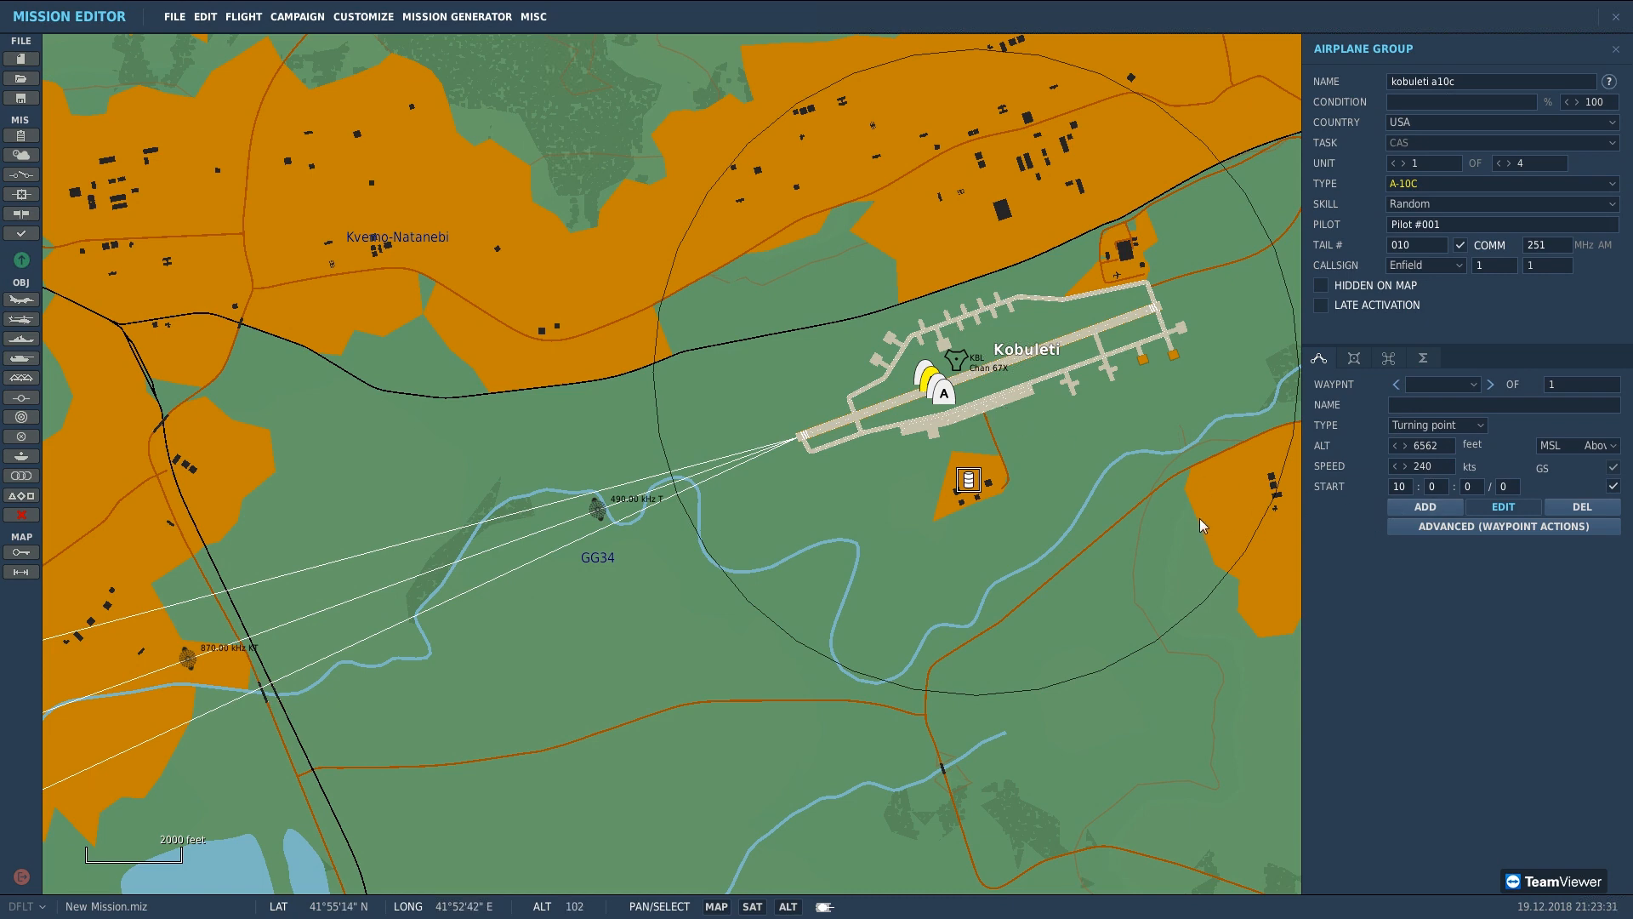
Step: Bring Kobuleti's numbered parking spots into view and set the A-10C group's starting waypoint type to Takeoff from parking hot
{"action": "scroll", "coordinate": [1192, 523], "scroll_direction": "down", "scroll_amount": 1}
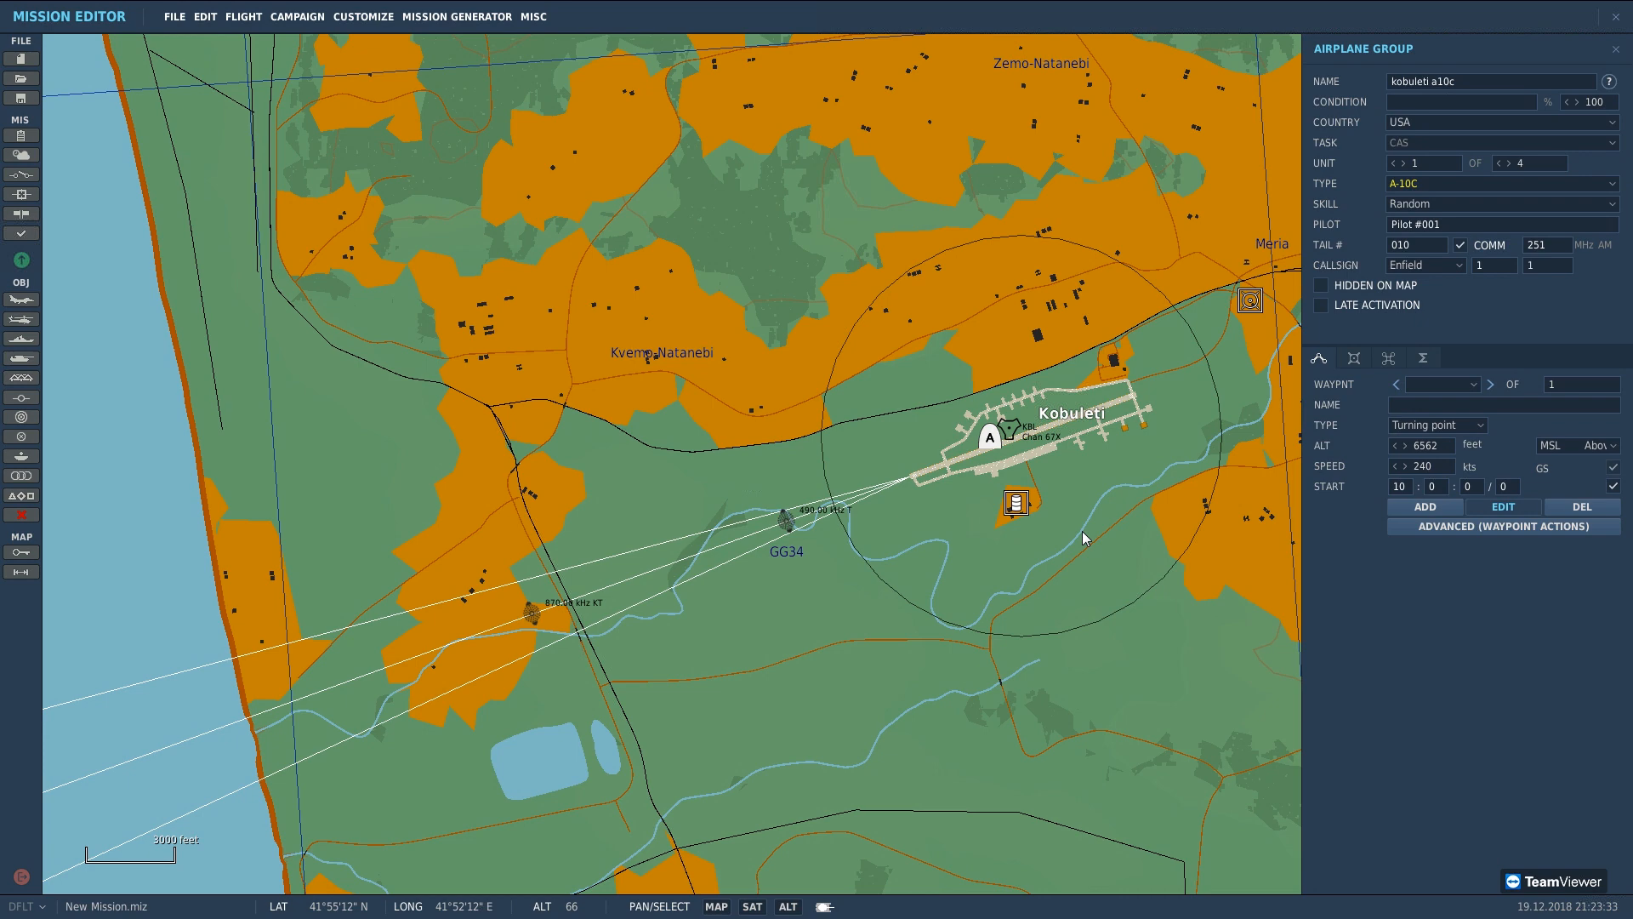
{"action": "scroll", "coordinate": [1083, 539], "scroll_direction": "down", "scroll_amount": 1}
{"action": "scroll", "coordinate": [1053, 504], "scroll_direction": "up", "scroll_amount": 2}
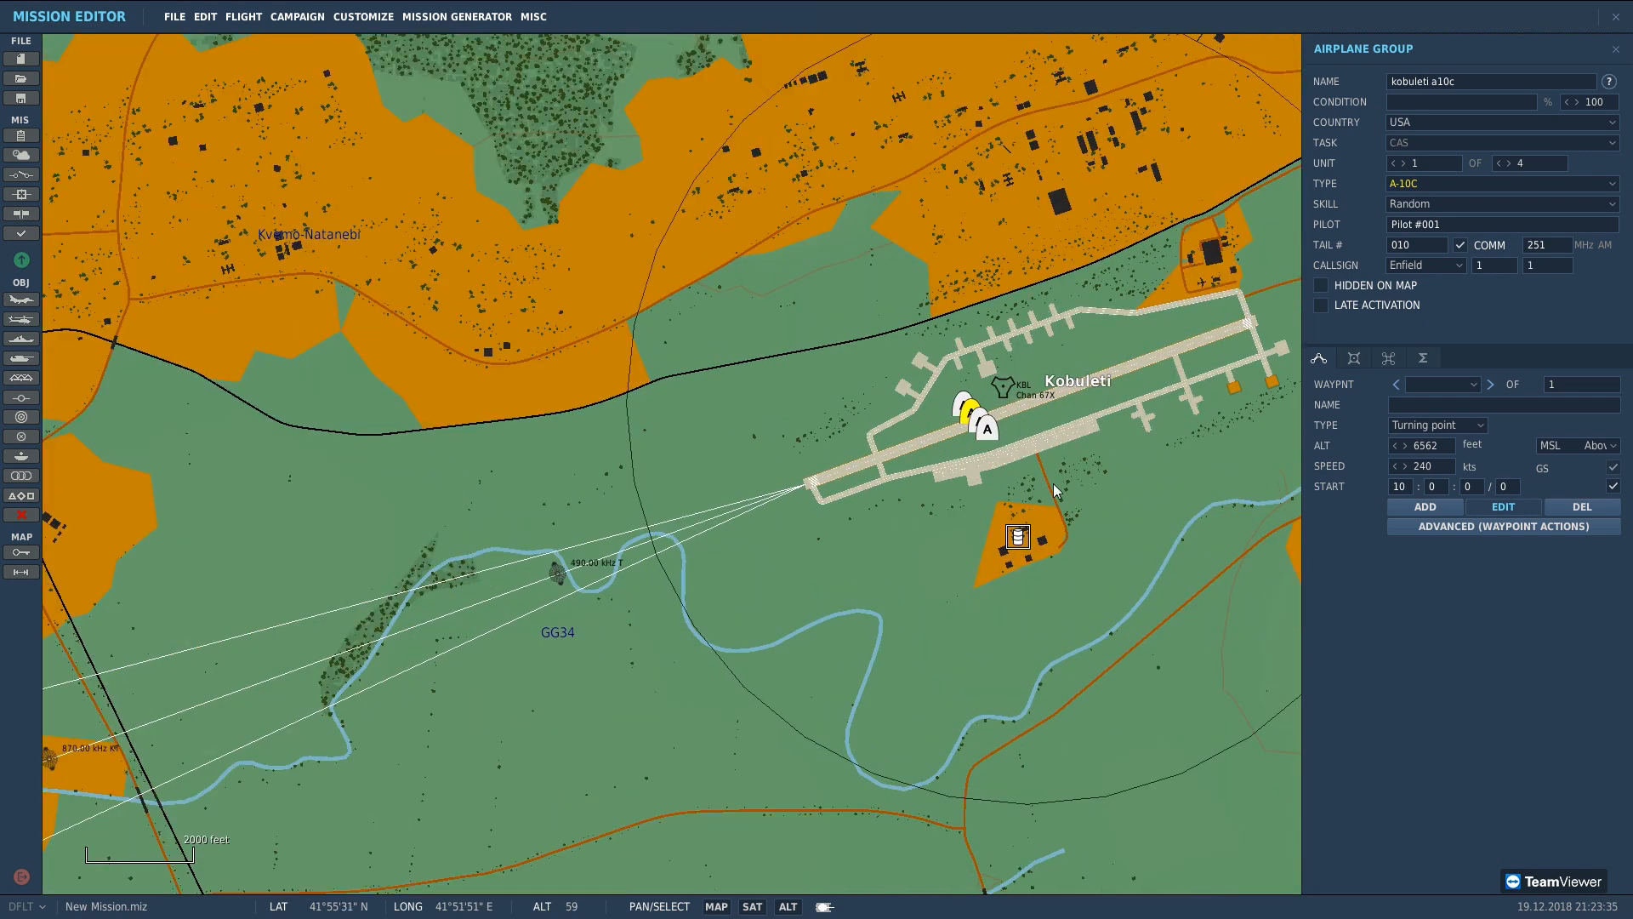
{"action": "scroll", "coordinate": [1105, 441], "scroll_direction": "up", "scroll_amount": 3}
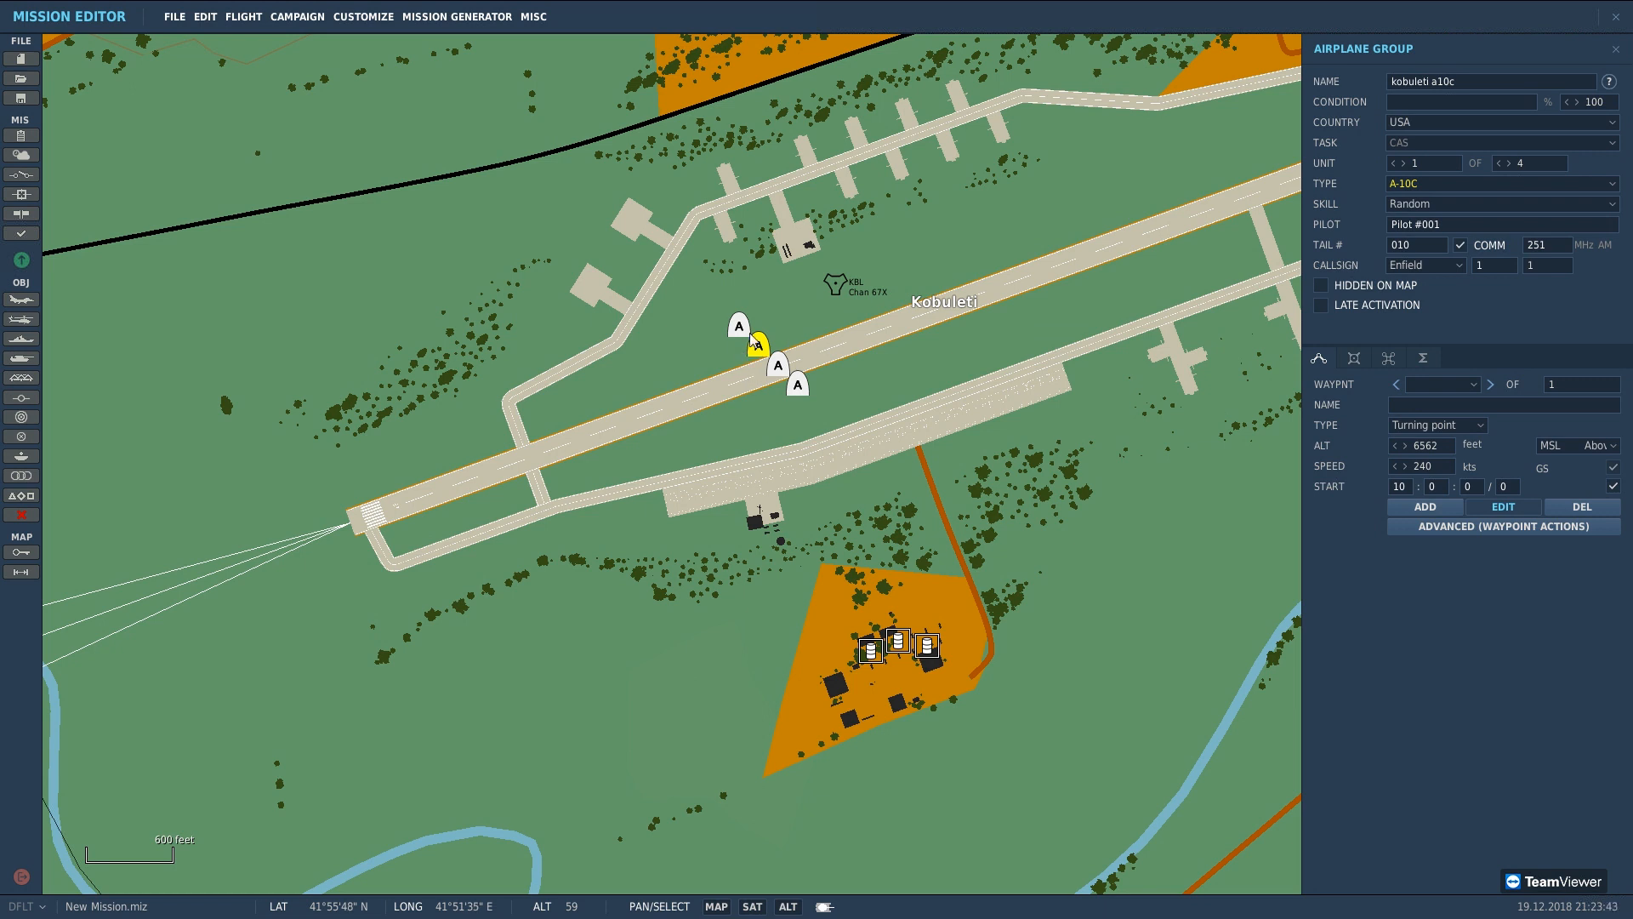
{"action": "scroll", "coordinate": [755, 338], "scroll_direction": "up", "scroll_amount": 1}
{"action": "left_click_drag", "start_coordinate": [836, 267], "coordinate": [794, 324]}
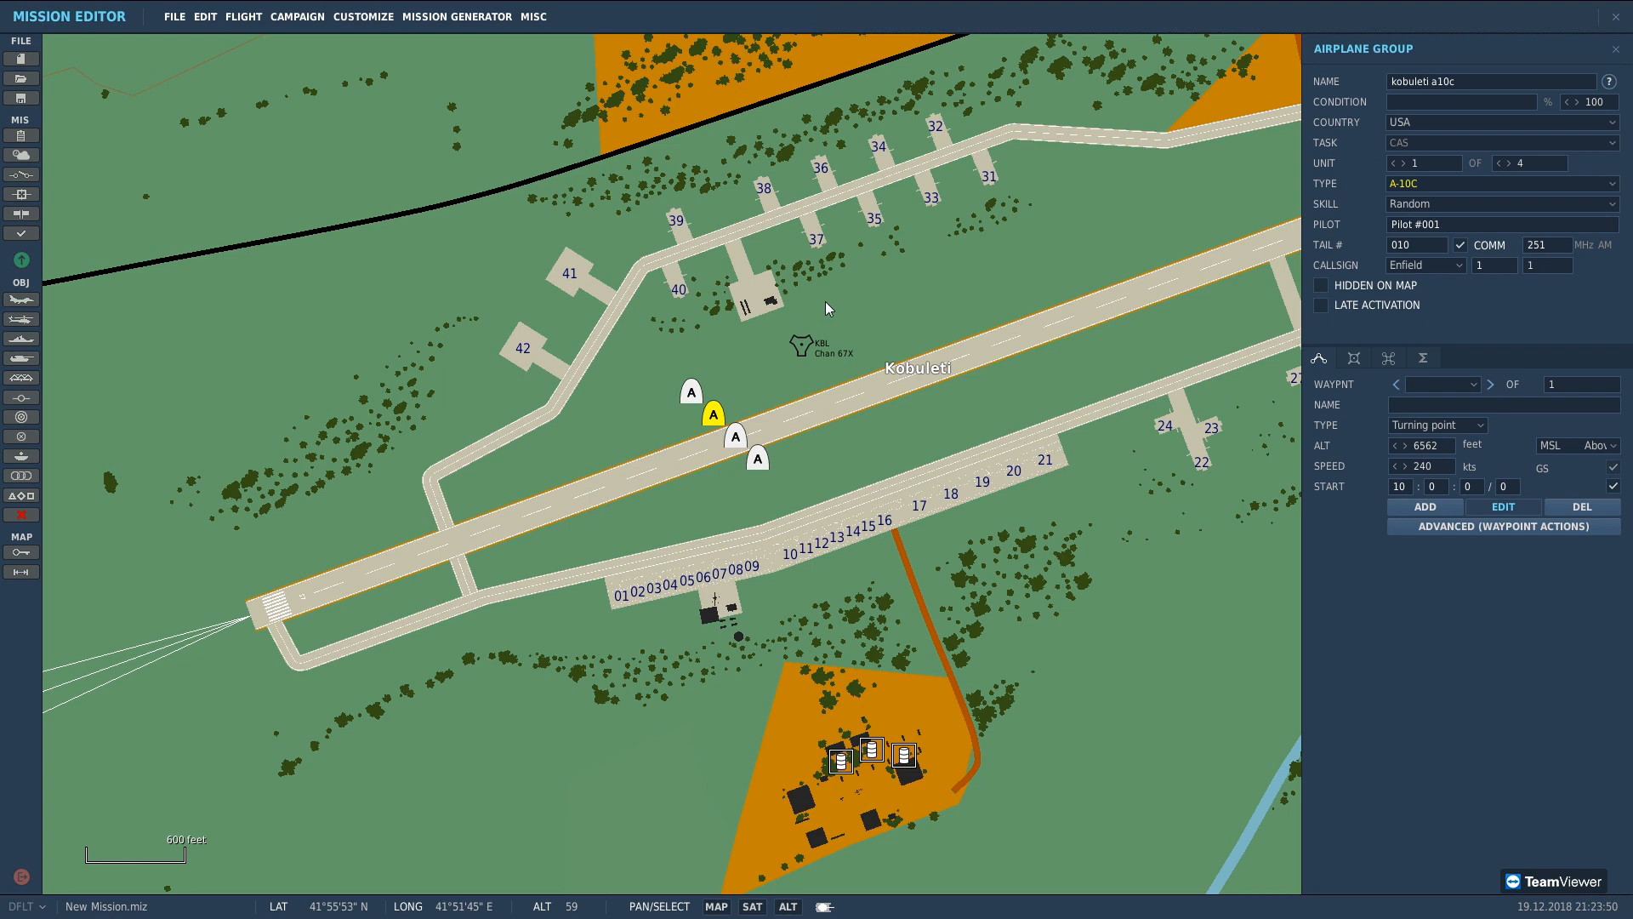
{"action": "left_click_drag", "start_coordinate": [825, 308], "coordinate": [751, 387]}
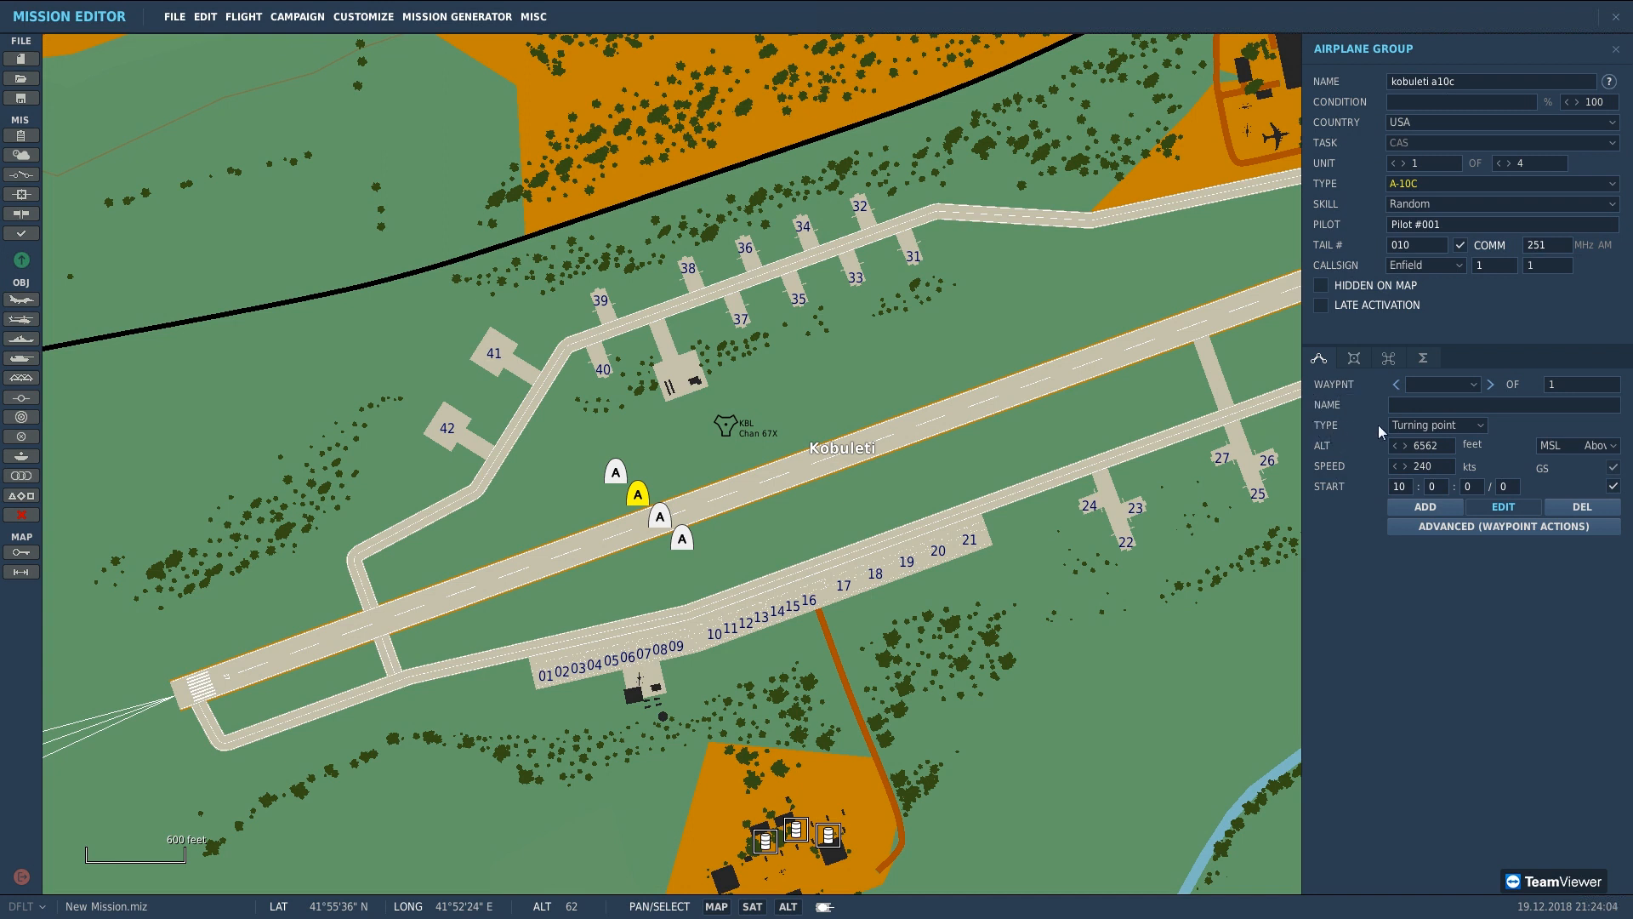
{"action": "left_click", "coordinate": [1419, 425]}
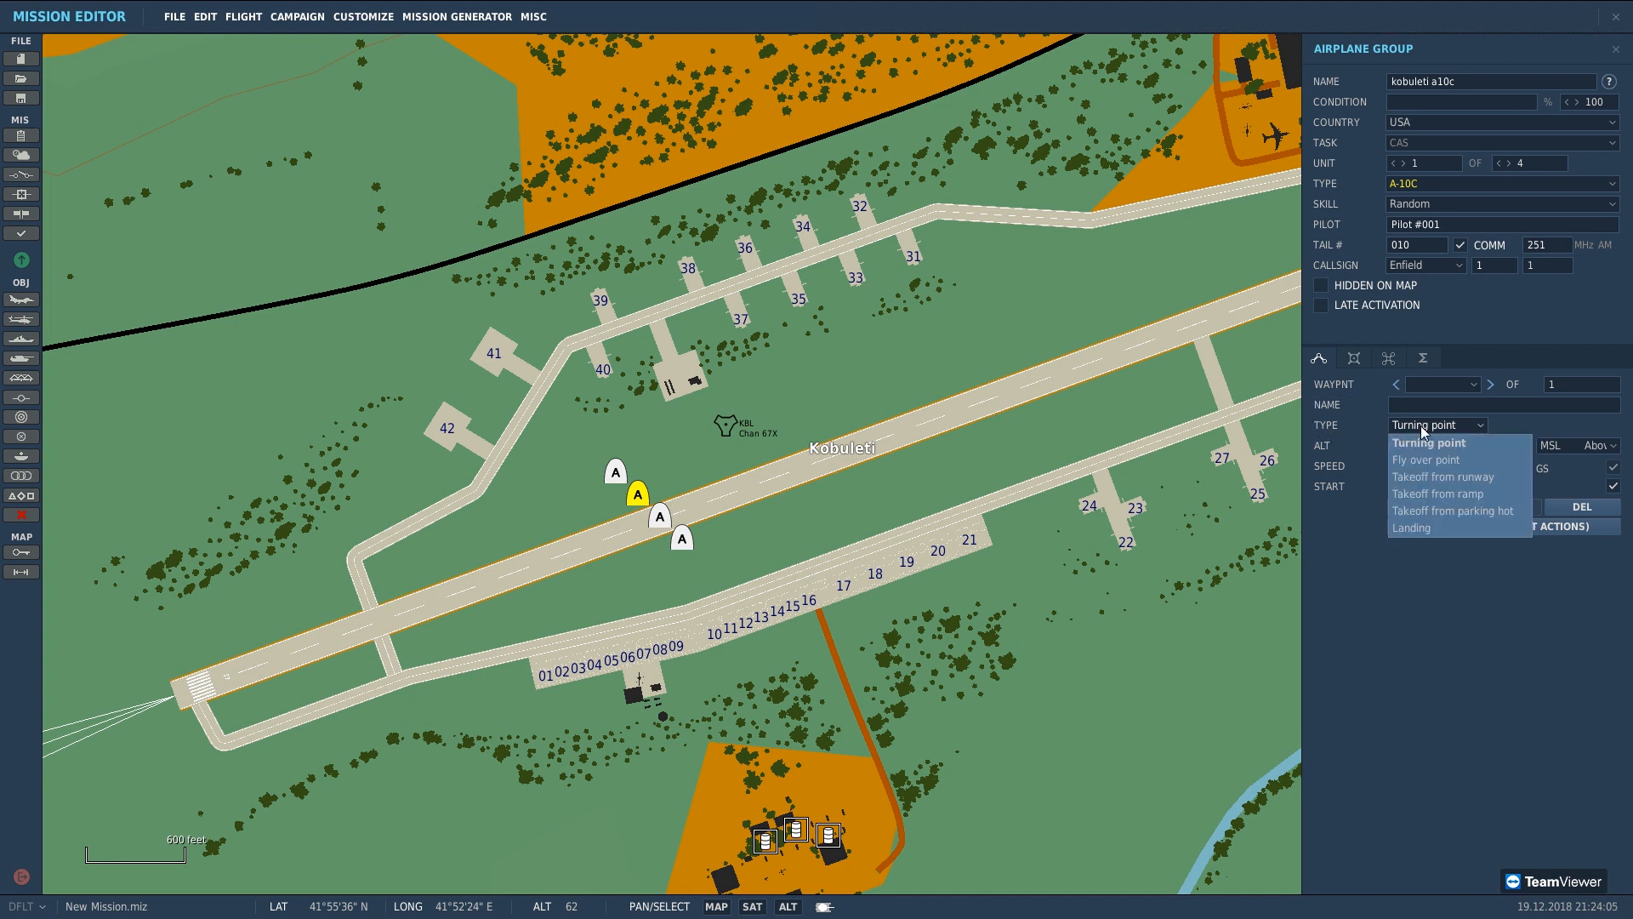
{"action": "left_click", "coordinate": [1430, 509]}
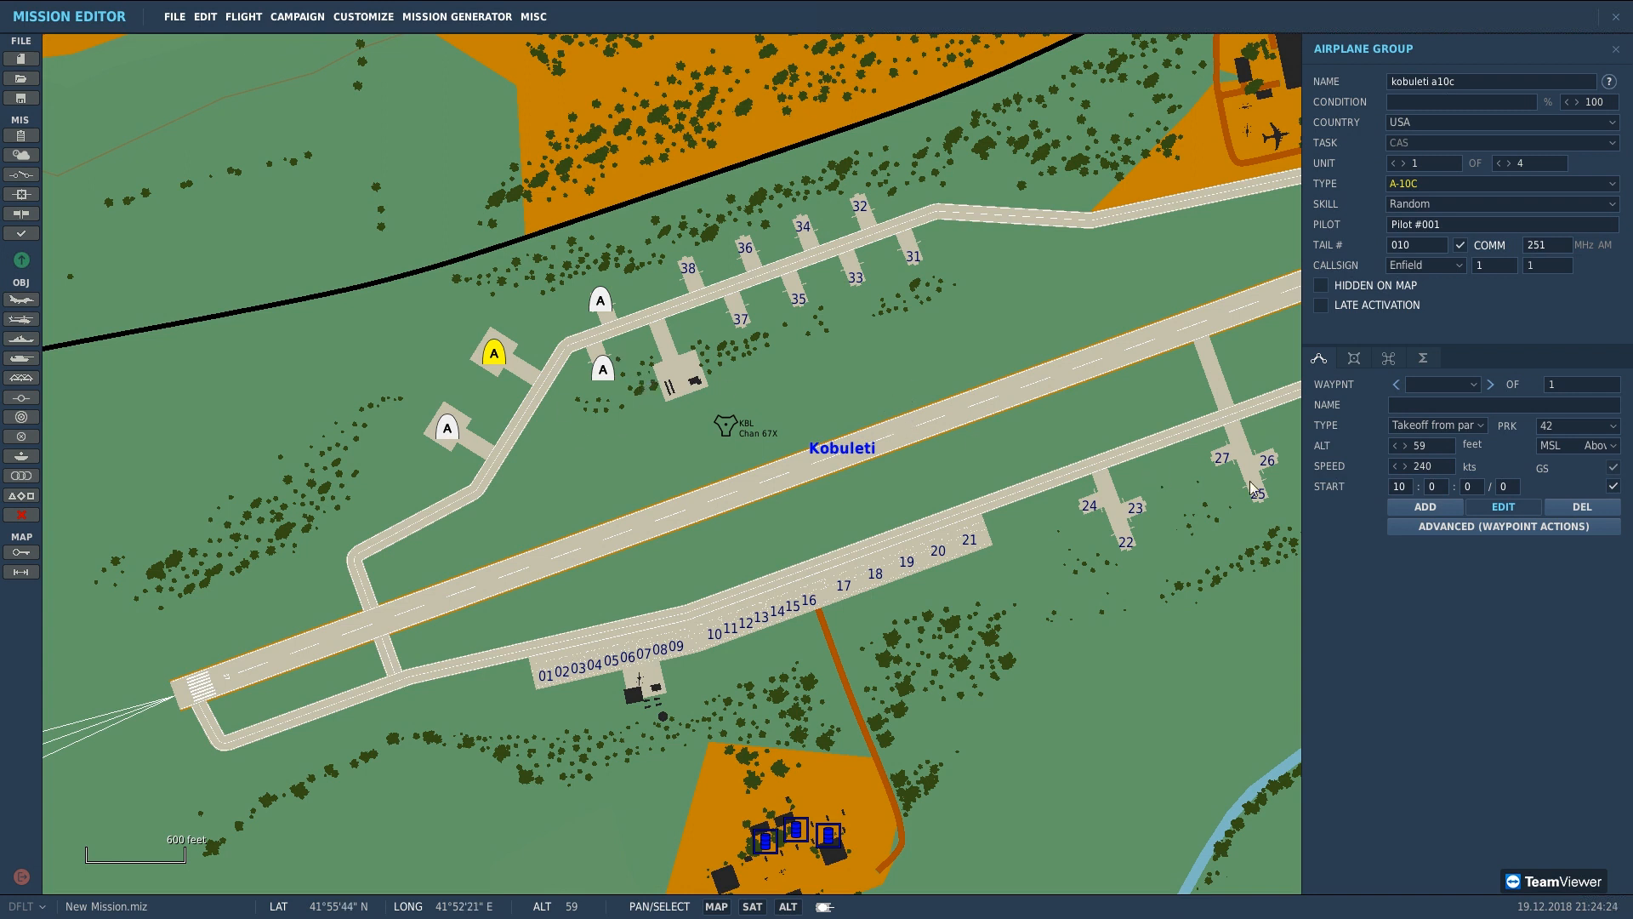
Step: Try the Takeoff from ramp and Takeoff from runway types for the starting waypoint, and return it to Takeoff from parking hot
{"action": "left_click", "coordinate": [1480, 425]}
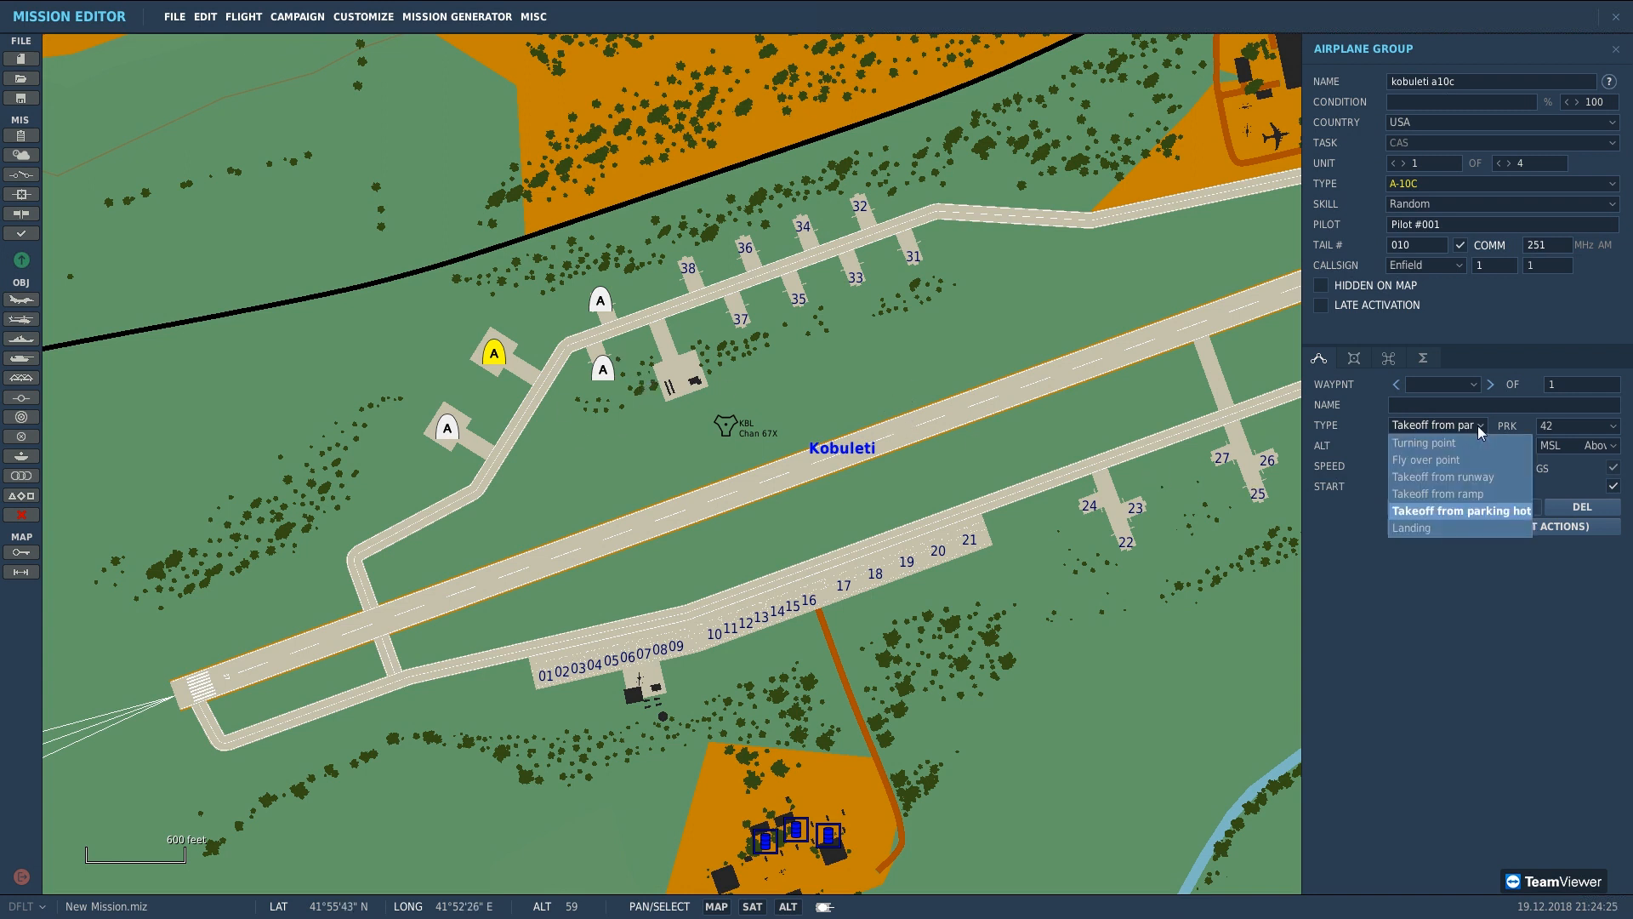
{"action": "left_click", "coordinate": [1470, 495]}
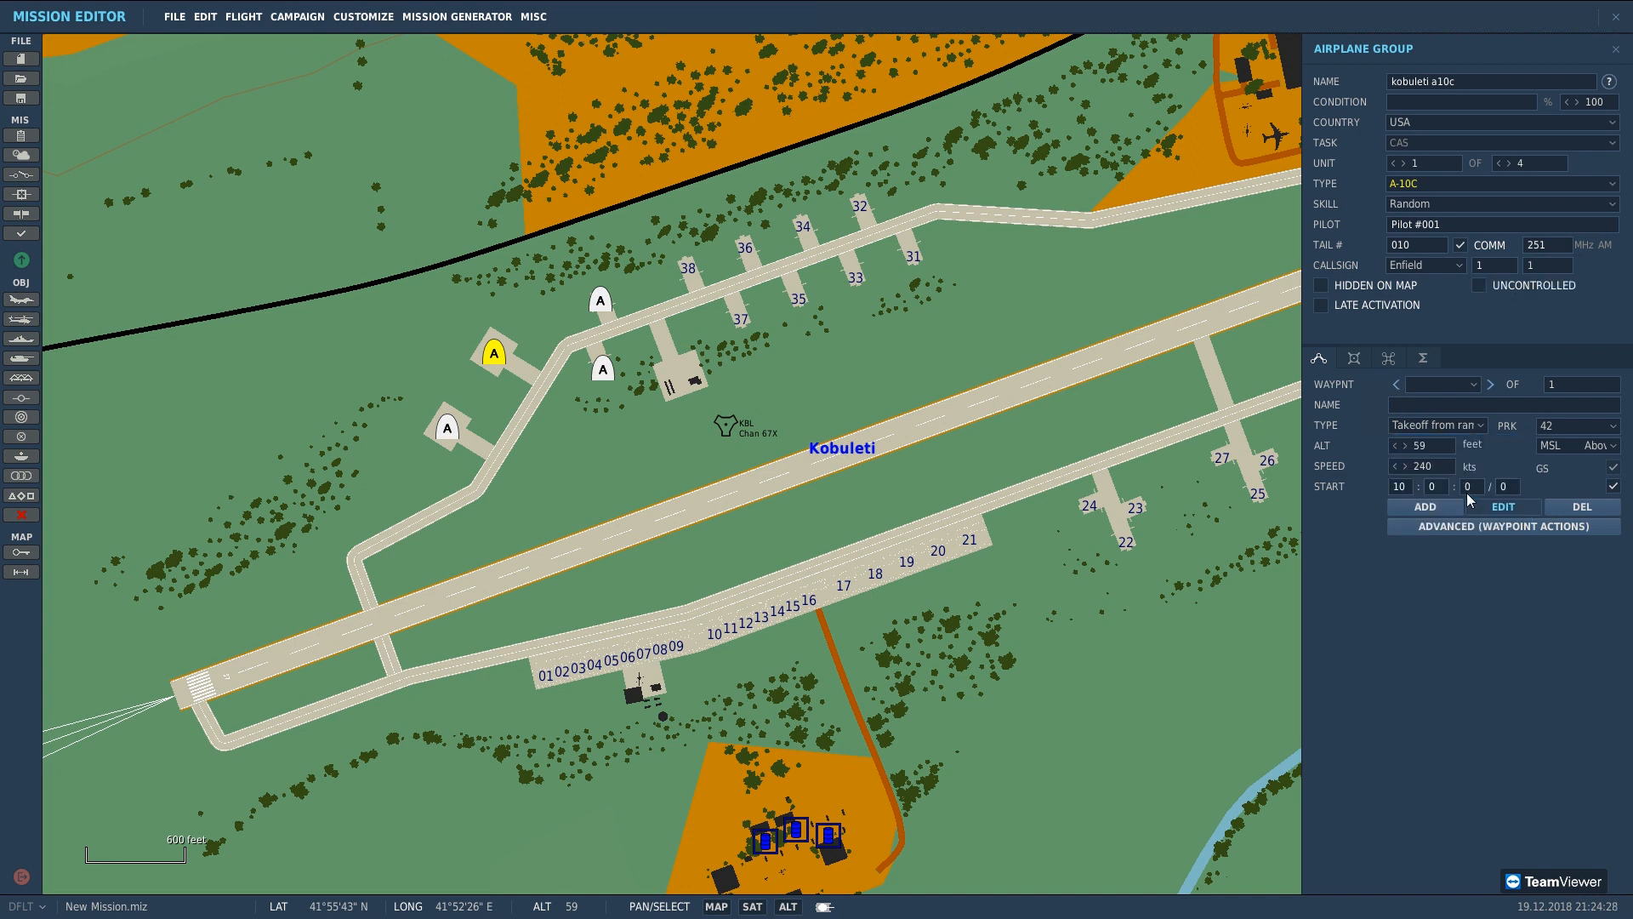
{"action": "left_click", "coordinate": [1475, 427]}
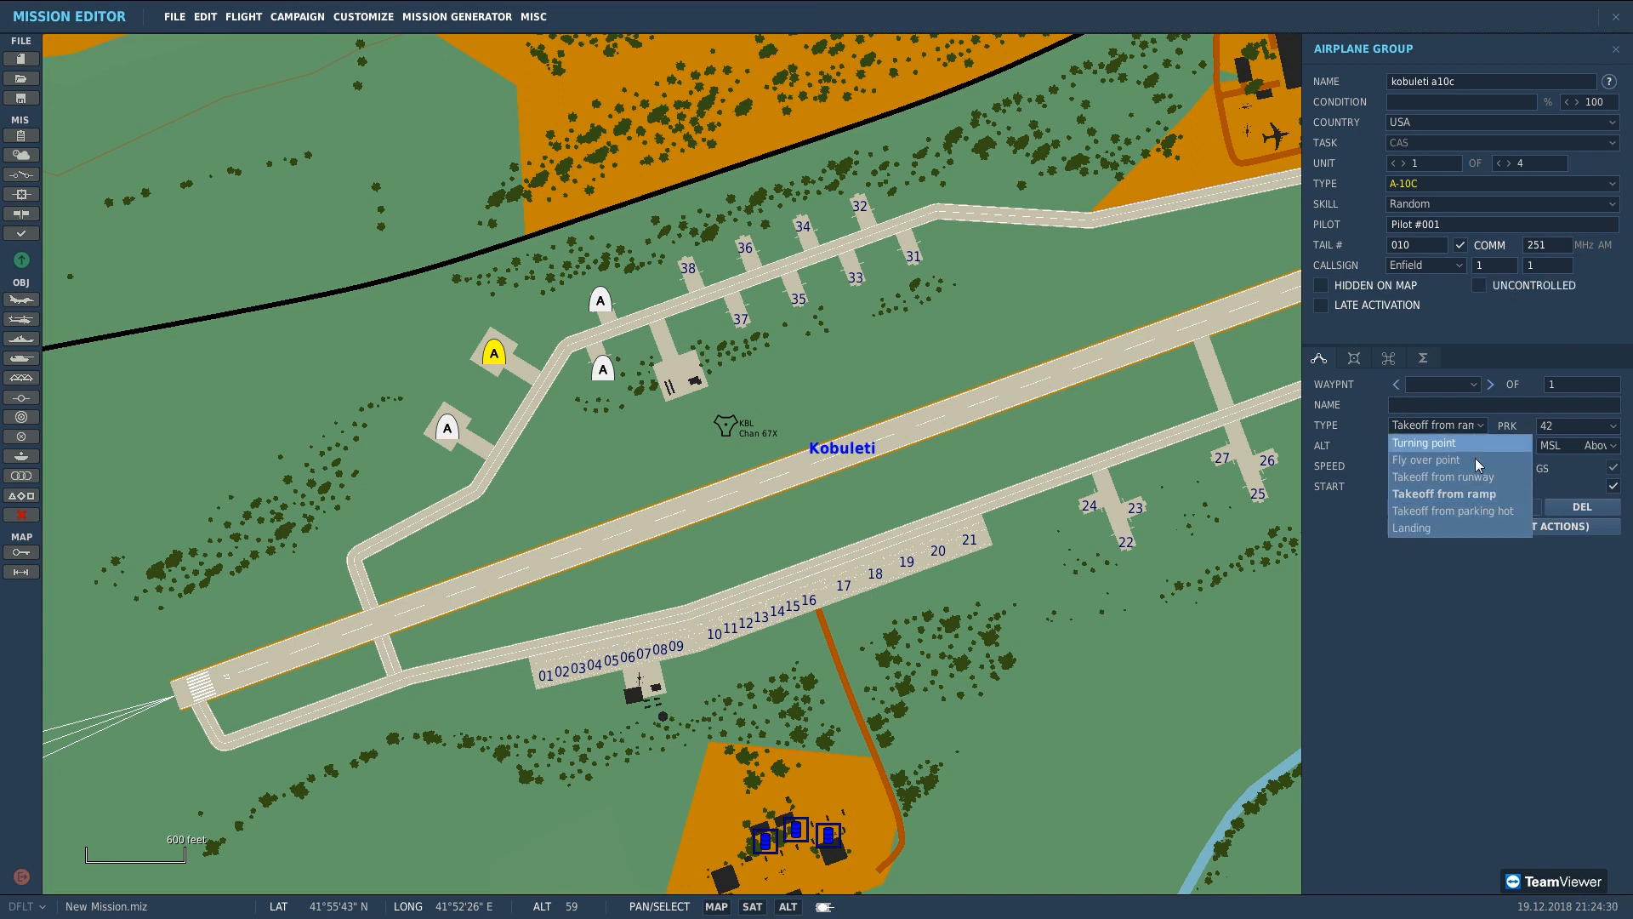
{"action": "left_click", "coordinate": [1475, 480]}
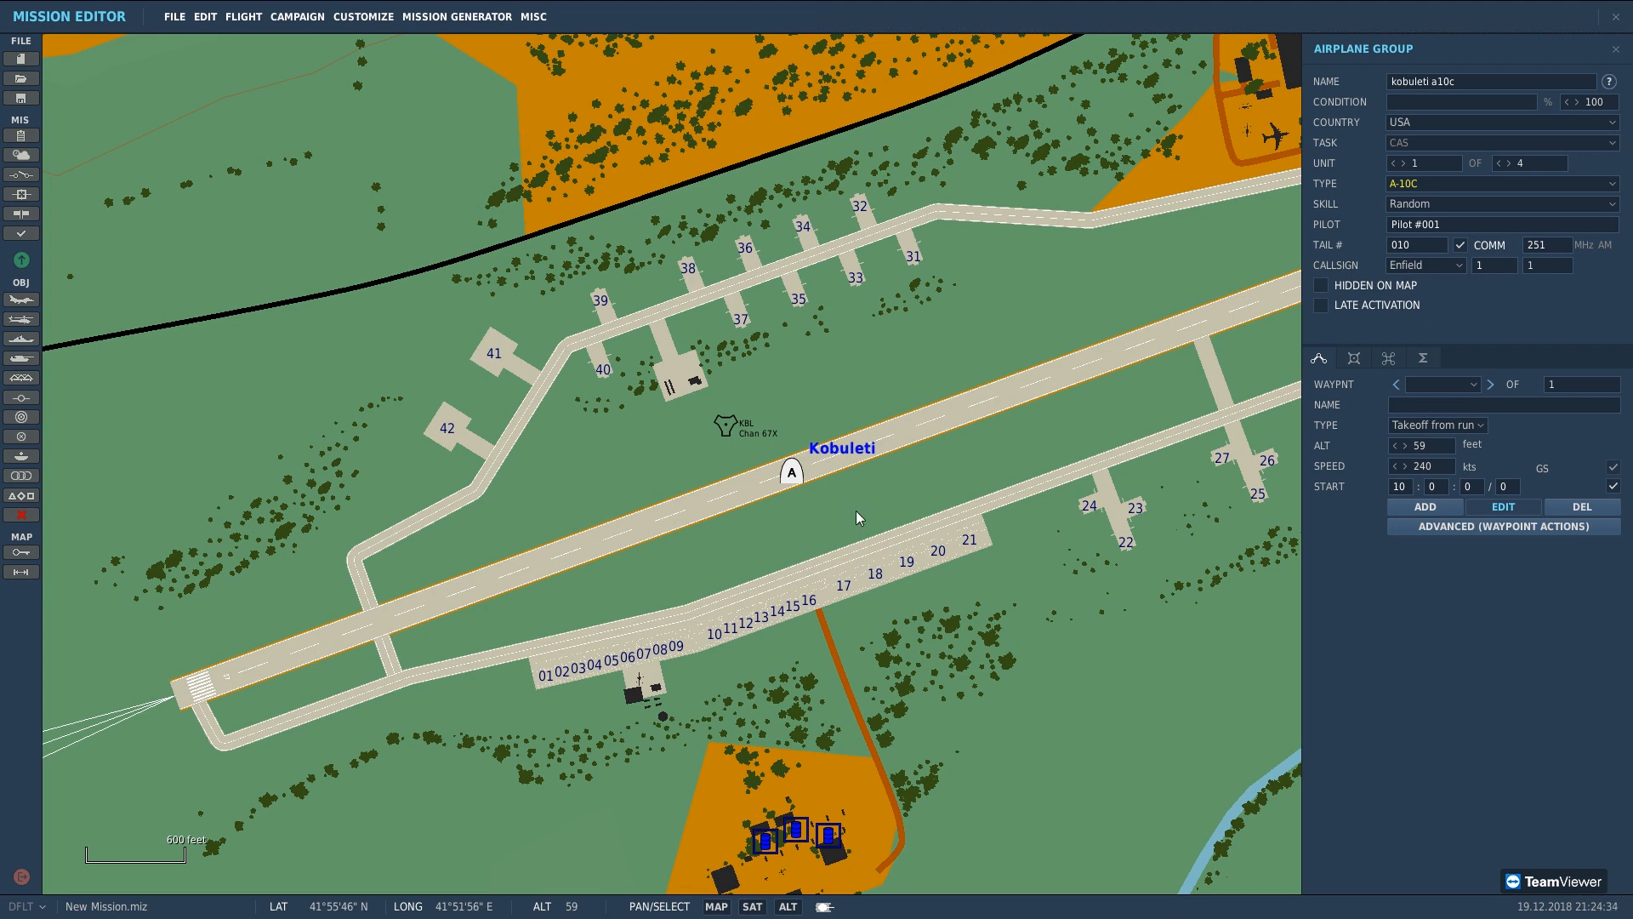
{"action": "scroll", "coordinate": [810, 493], "scroll_direction": "up", "scroll_amount": 2}
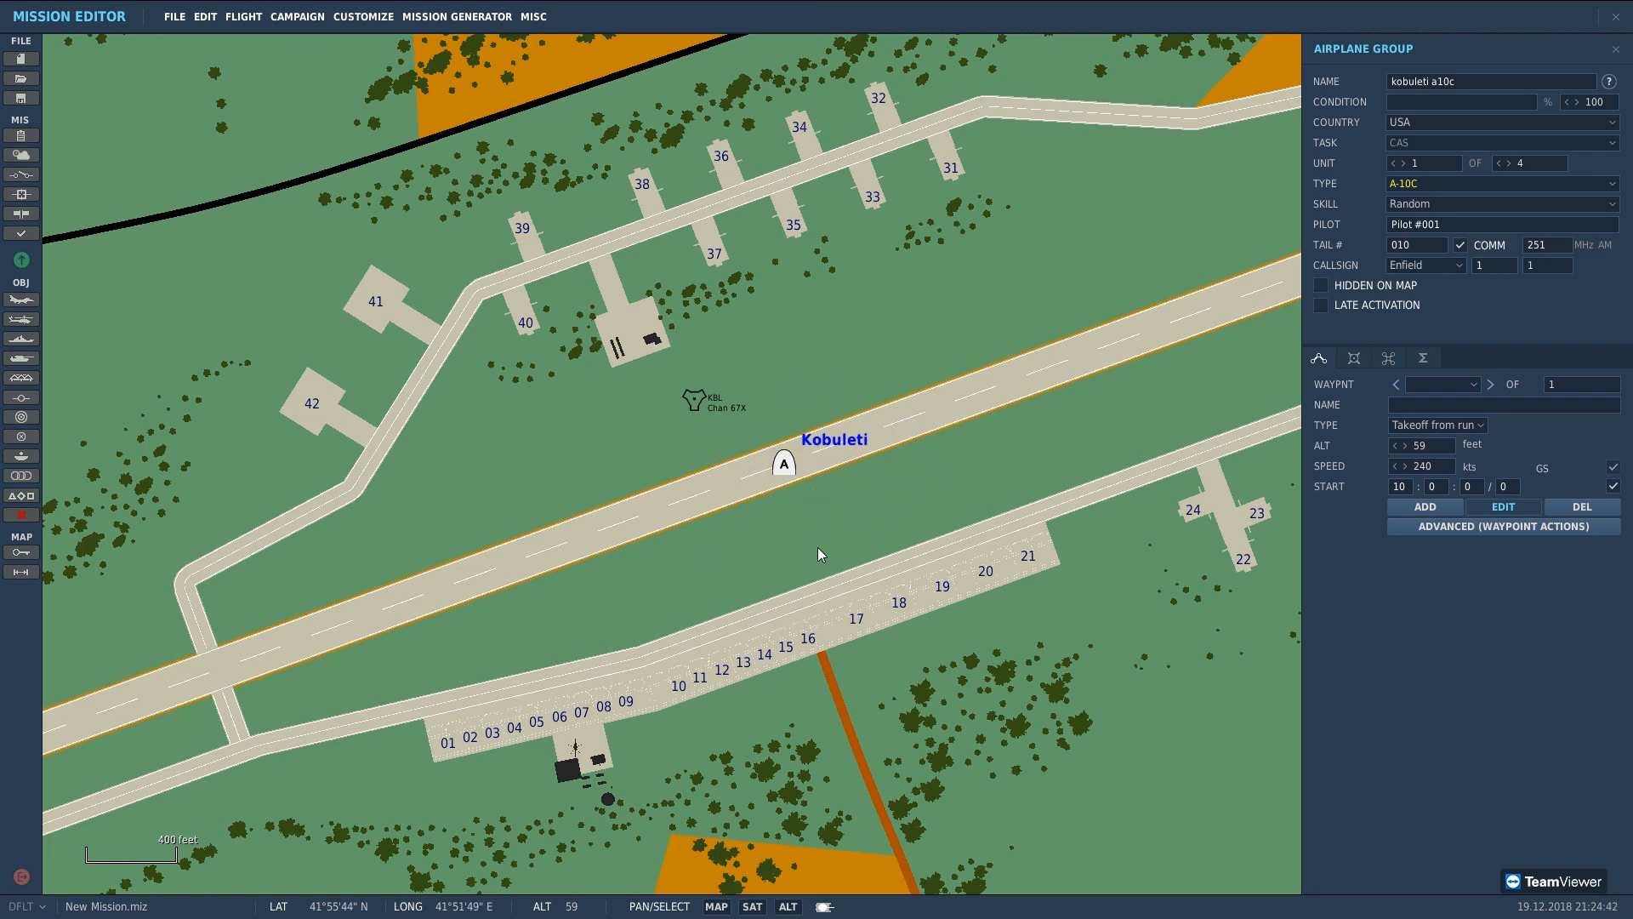
{"action": "scroll", "coordinate": [887, 553], "scroll_direction": "down", "scroll_amount": 2}
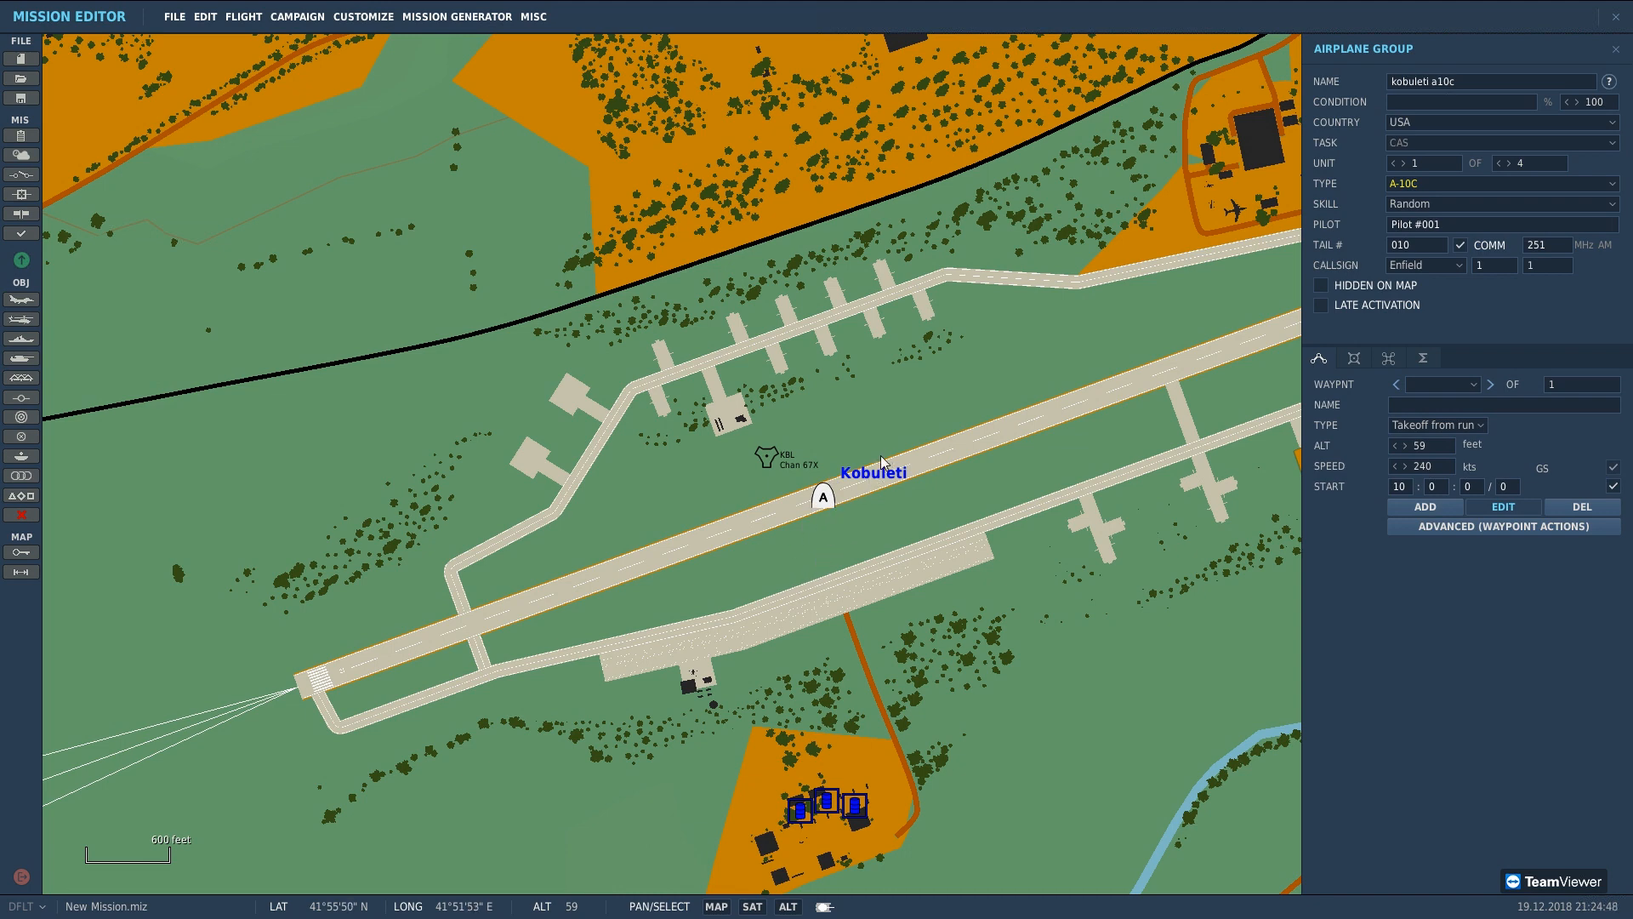
{"action": "scroll", "coordinate": [885, 460], "scroll_direction": "down", "scroll_amount": 4}
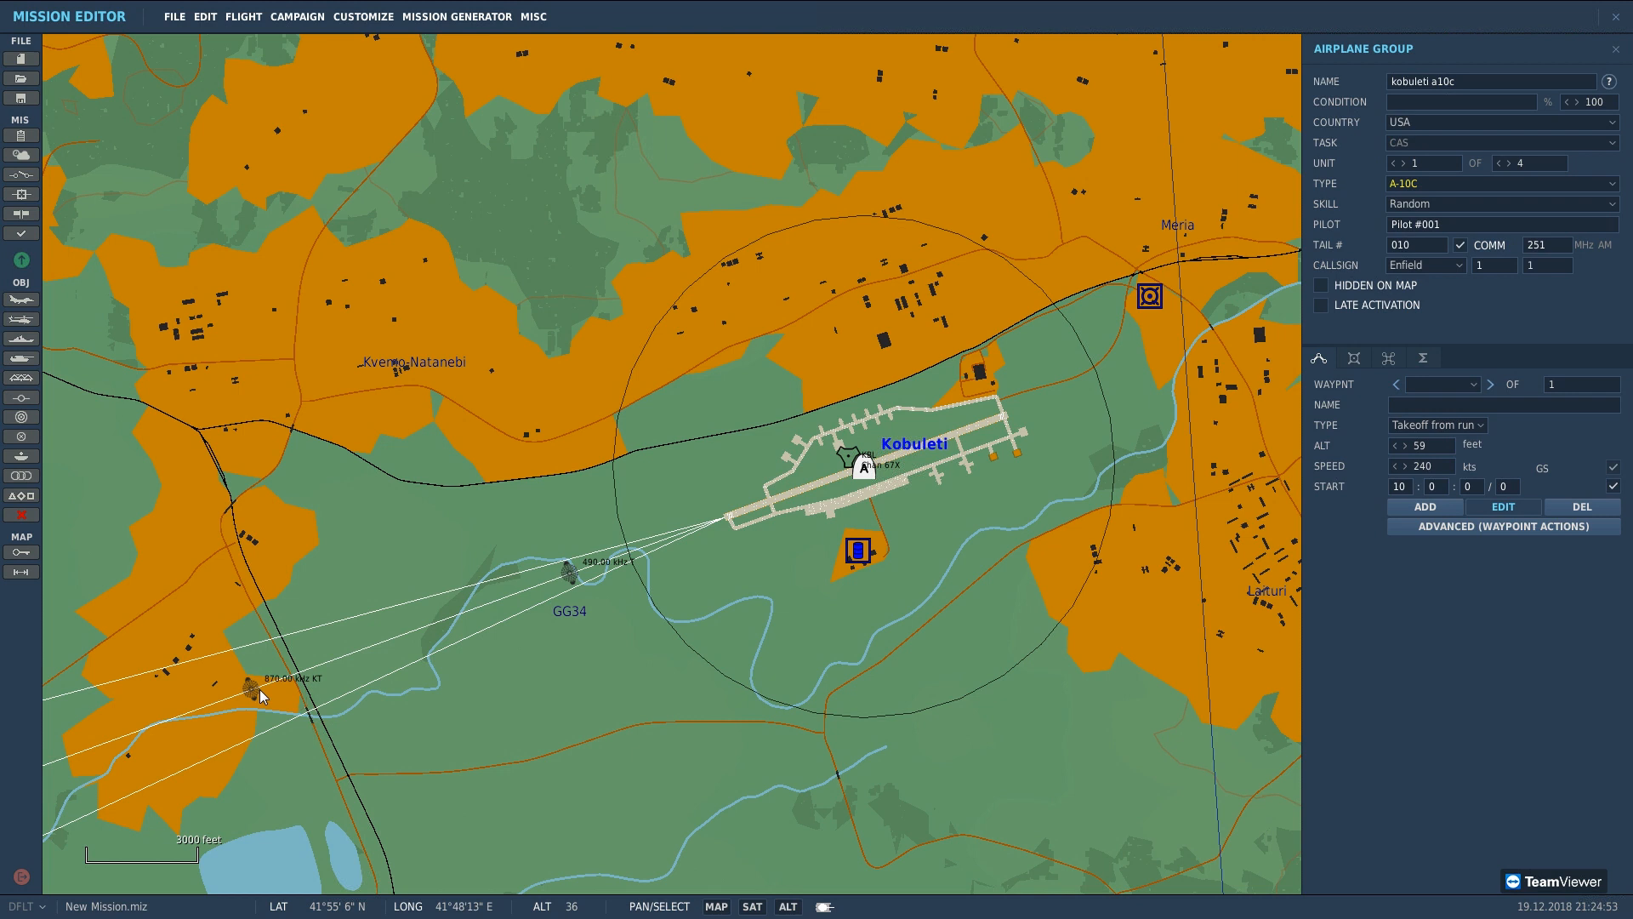
{"action": "left_click", "coordinate": [1463, 432]}
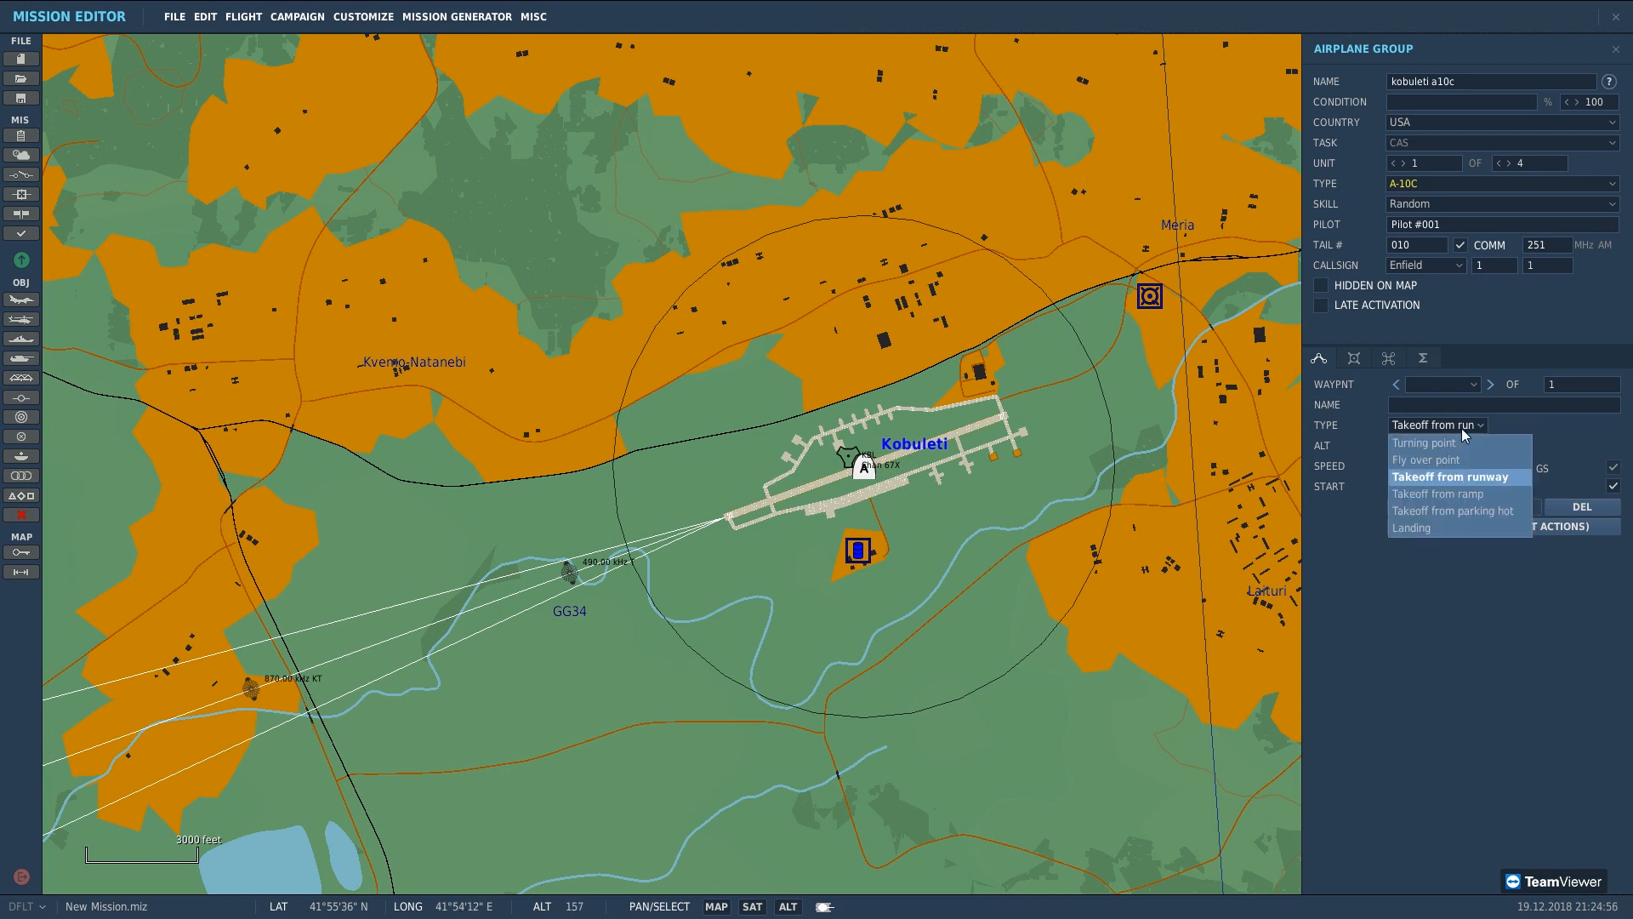
{"action": "left_click", "coordinate": [1457, 511]}
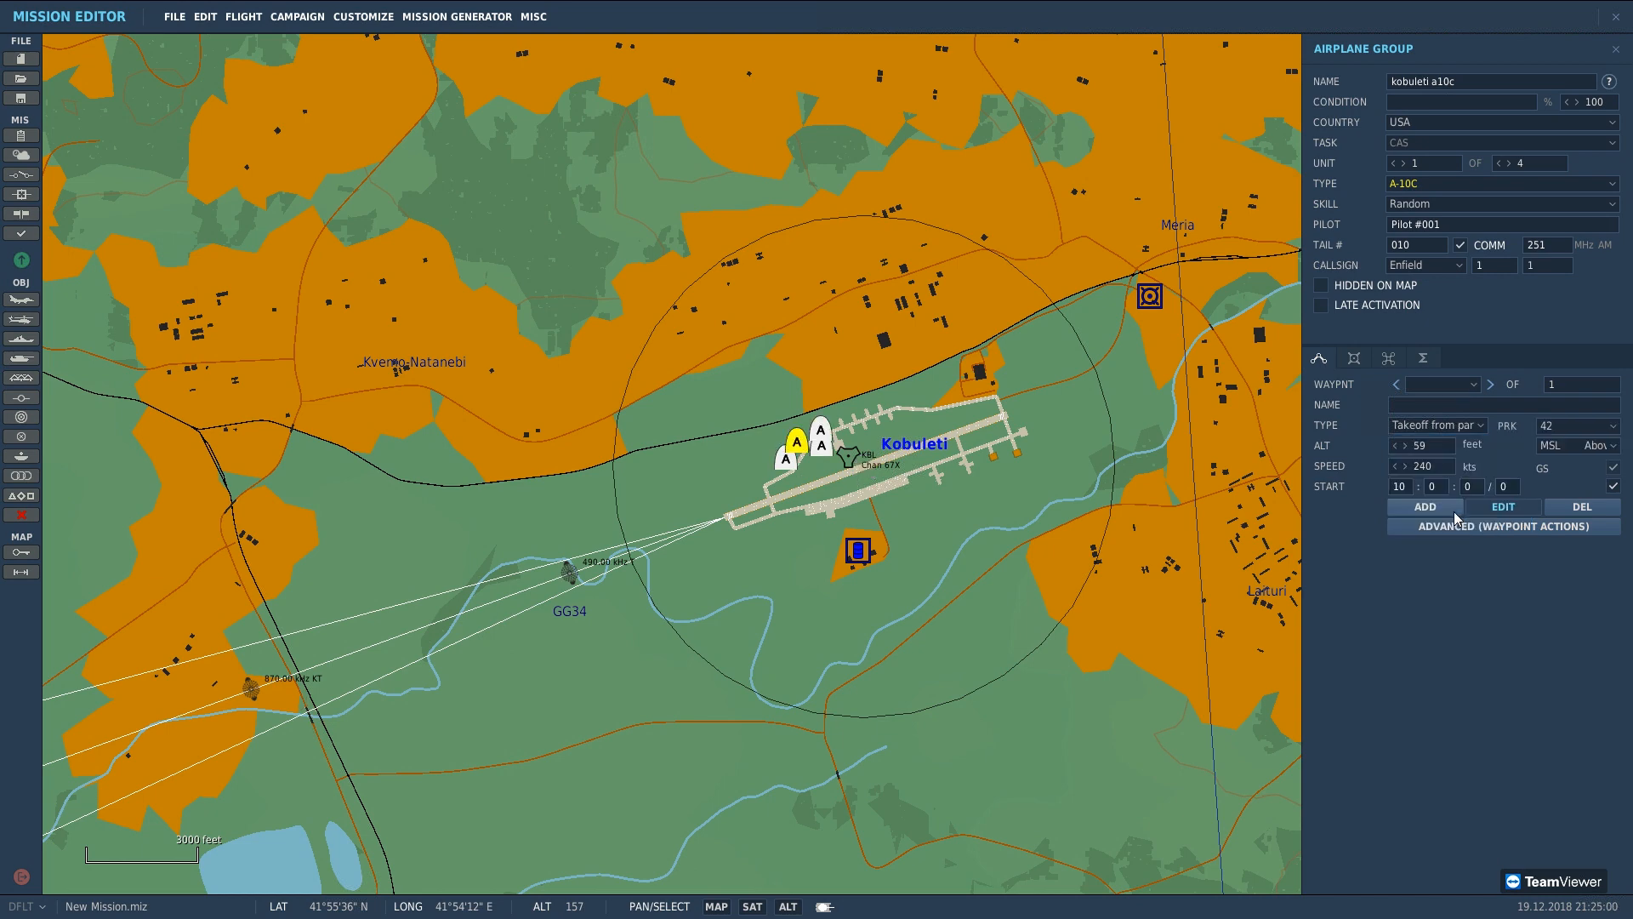
Step: Examine the map around Kobuleti airfield and the X-shaped airstrip to its south as possible route locations
{"action": "scroll", "coordinate": [790, 508], "scroll_direction": "up", "scroll_amount": 1}
{"action": "scroll", "coordinate": [789, 508], "scroll_direction": "up", "scroll_amount": 2}
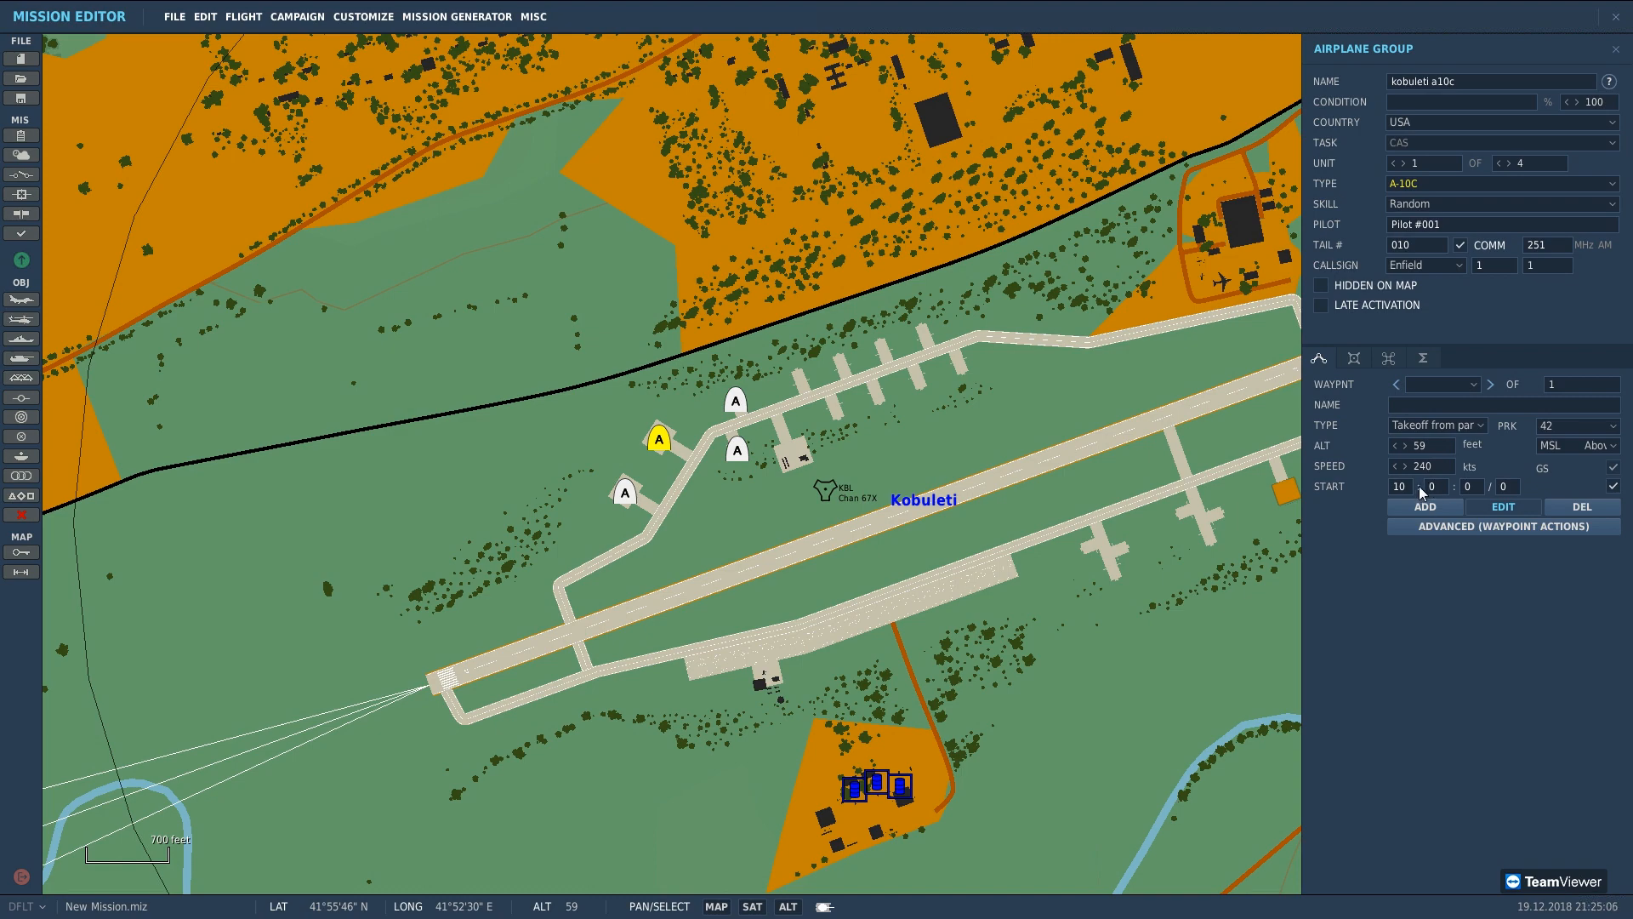
{"action": "scroll", "coordinate": [1217, 451], "scroll_direction": "down", "scroll_amount": 1}
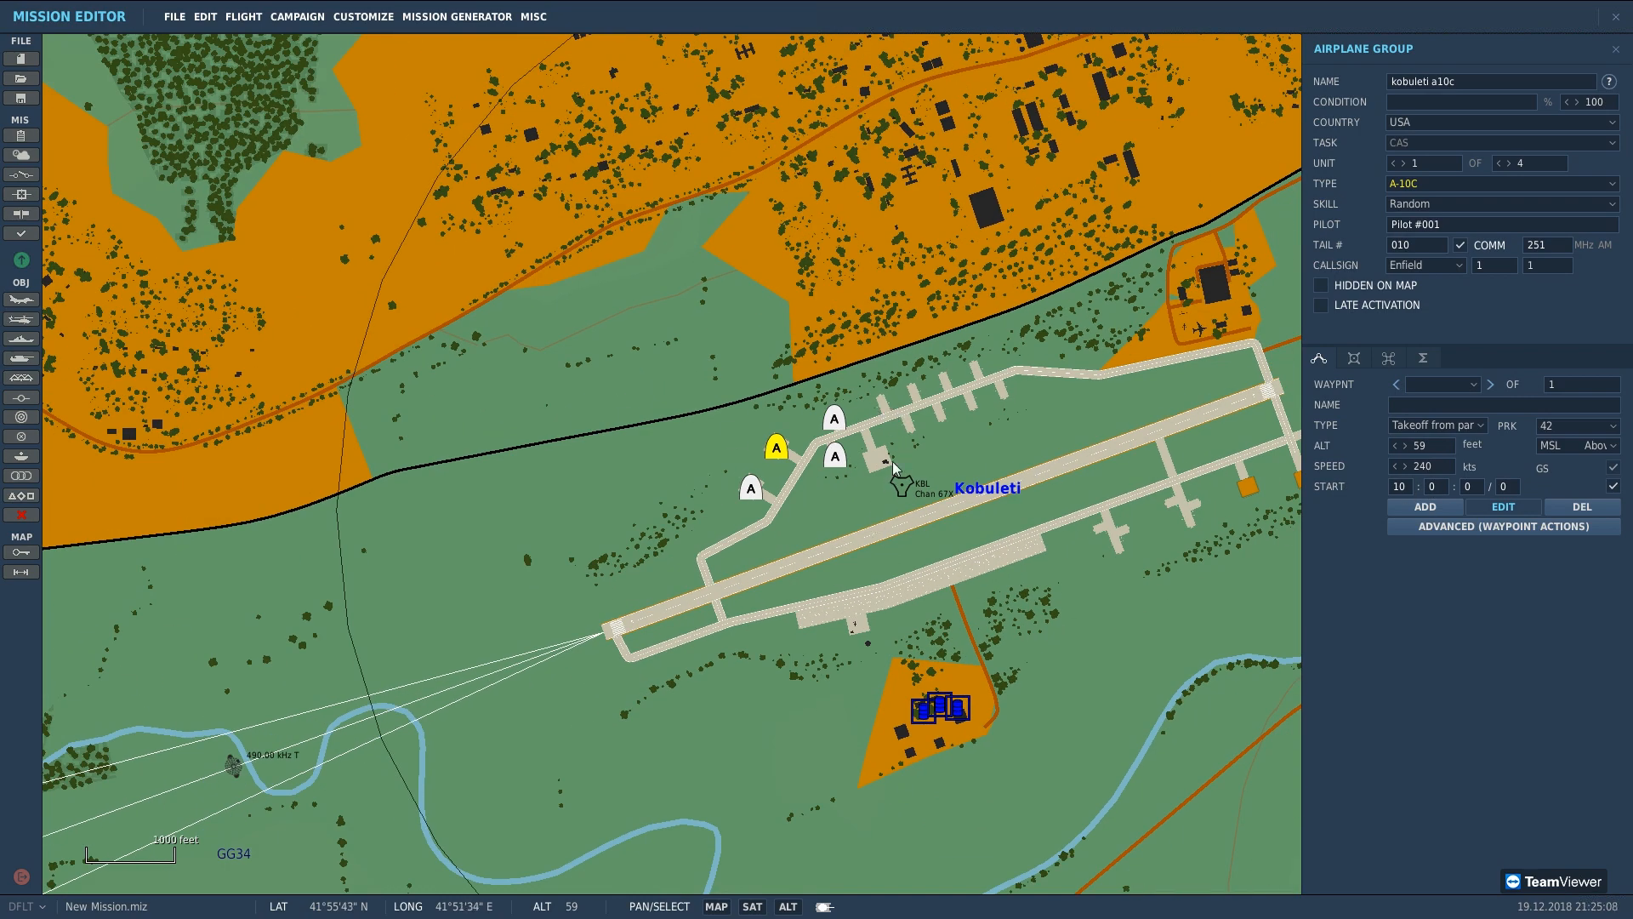
{"action": "scroll", "coordinate": [895, 416], "scroll_direction": "down", "scroll_amount": 2}
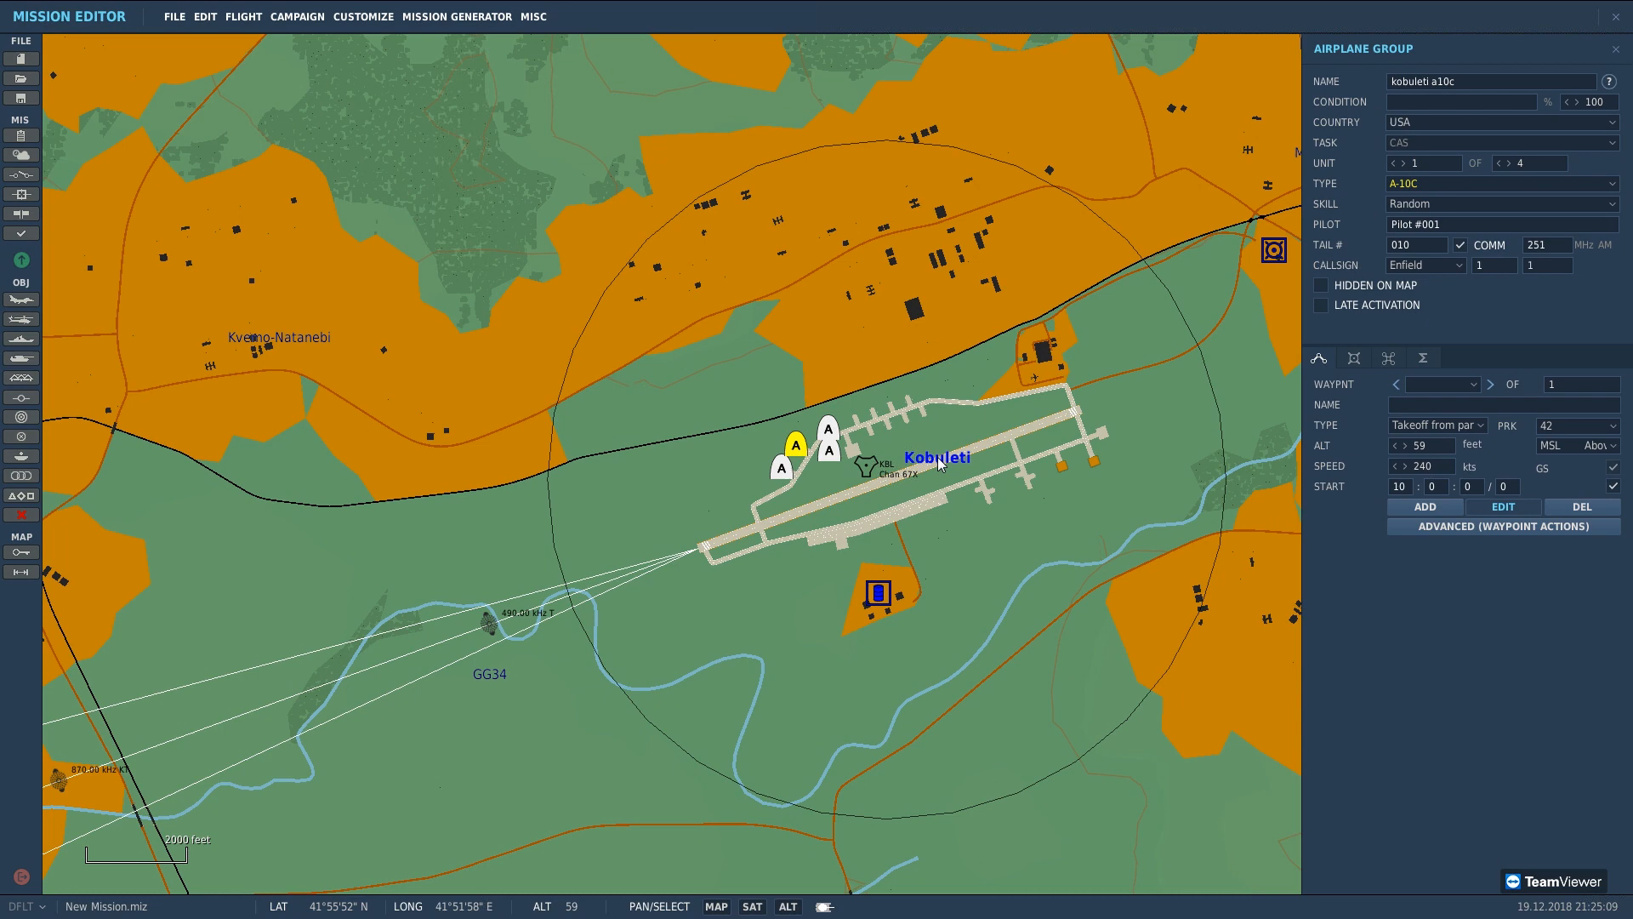
{"action": "scroll", "coordinate": [939, 464], "scroll_direction": "down", "scroll_amount": 2}
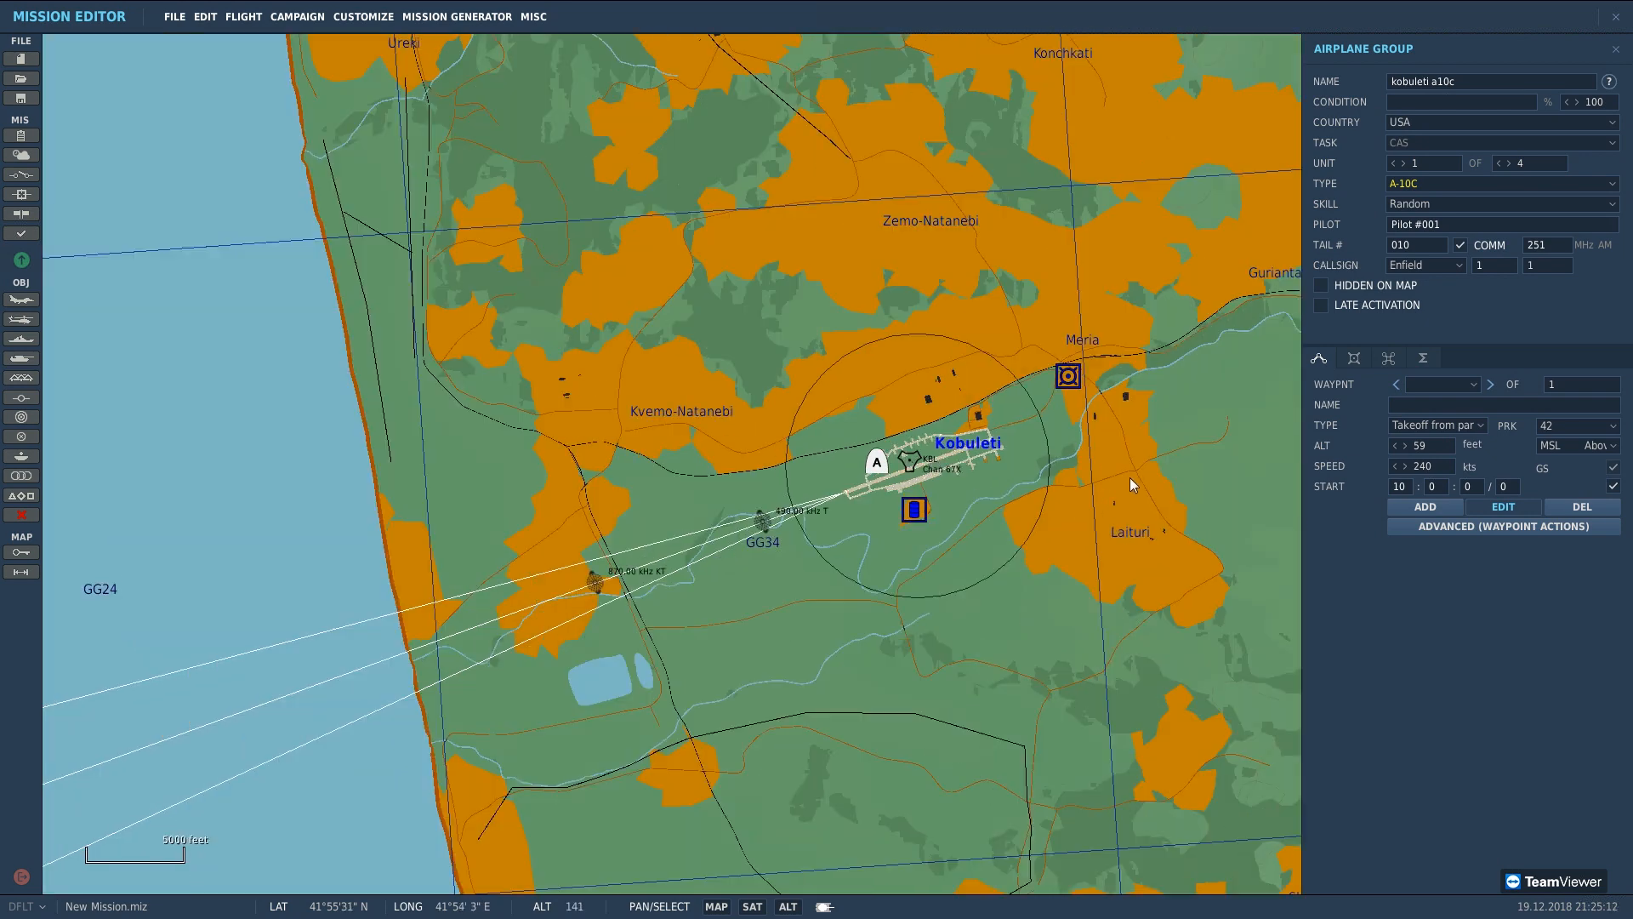
{"action": "scroll", "coordinate": [1124, 472], "scroll_direction": "down", "scroll_amount": 3}
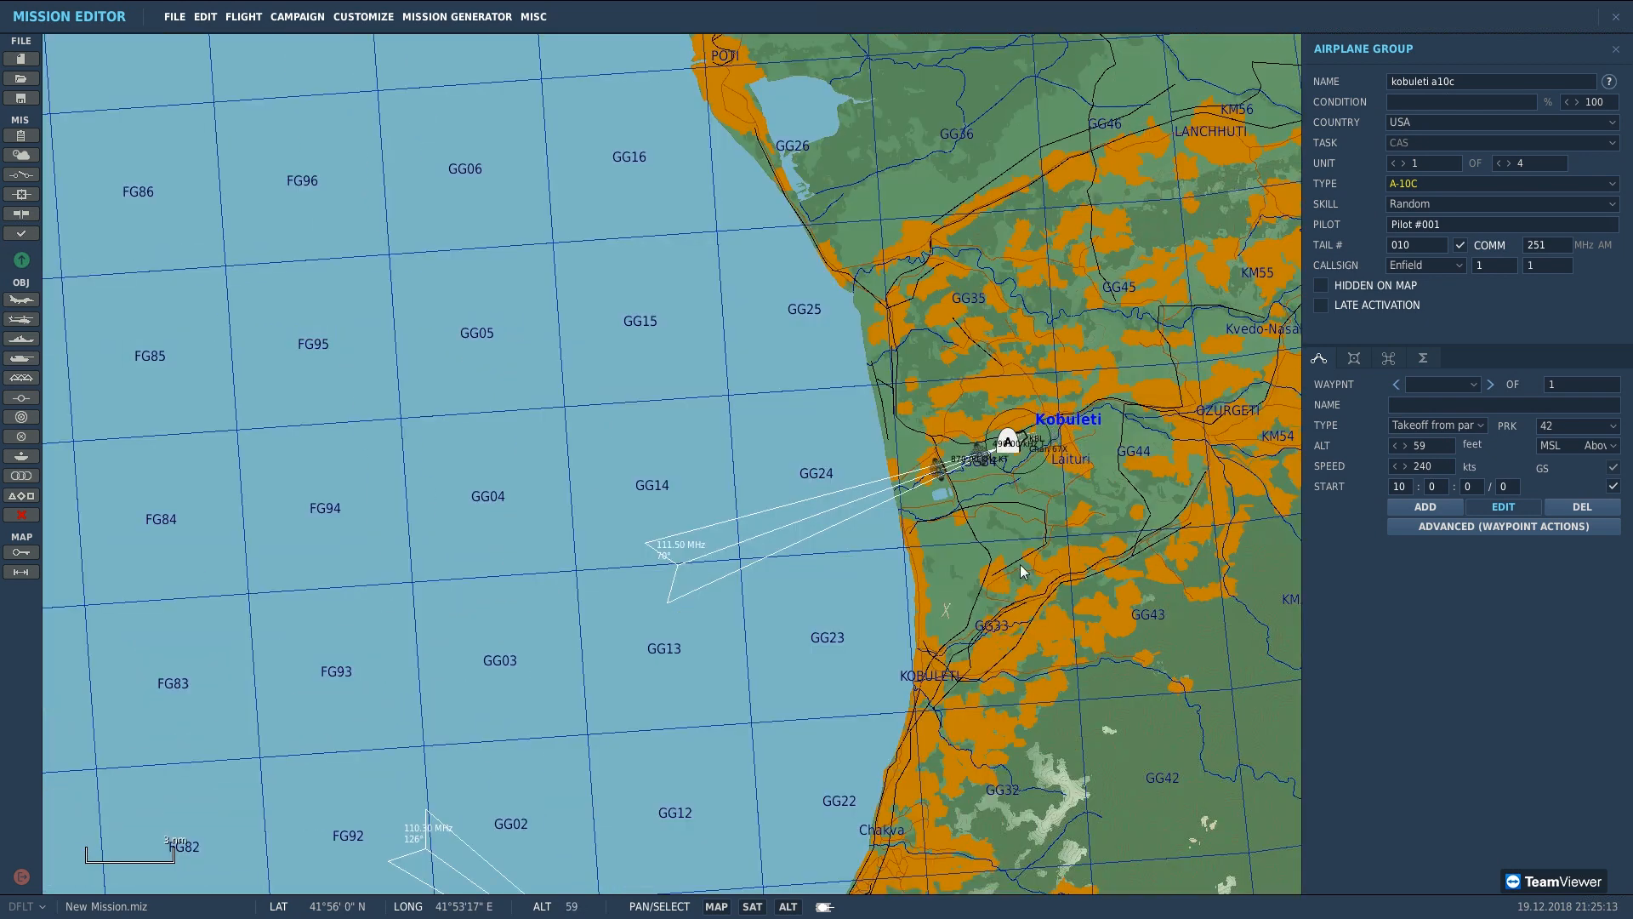
{"action": "scroll", "coordinate": [956, 600], "scroll_direction": "up", "scroll_amount": 1}
{"action": "scroll", "coordinate": [977, 594], "scroll_direction": "up", "scroll_amount": 1}
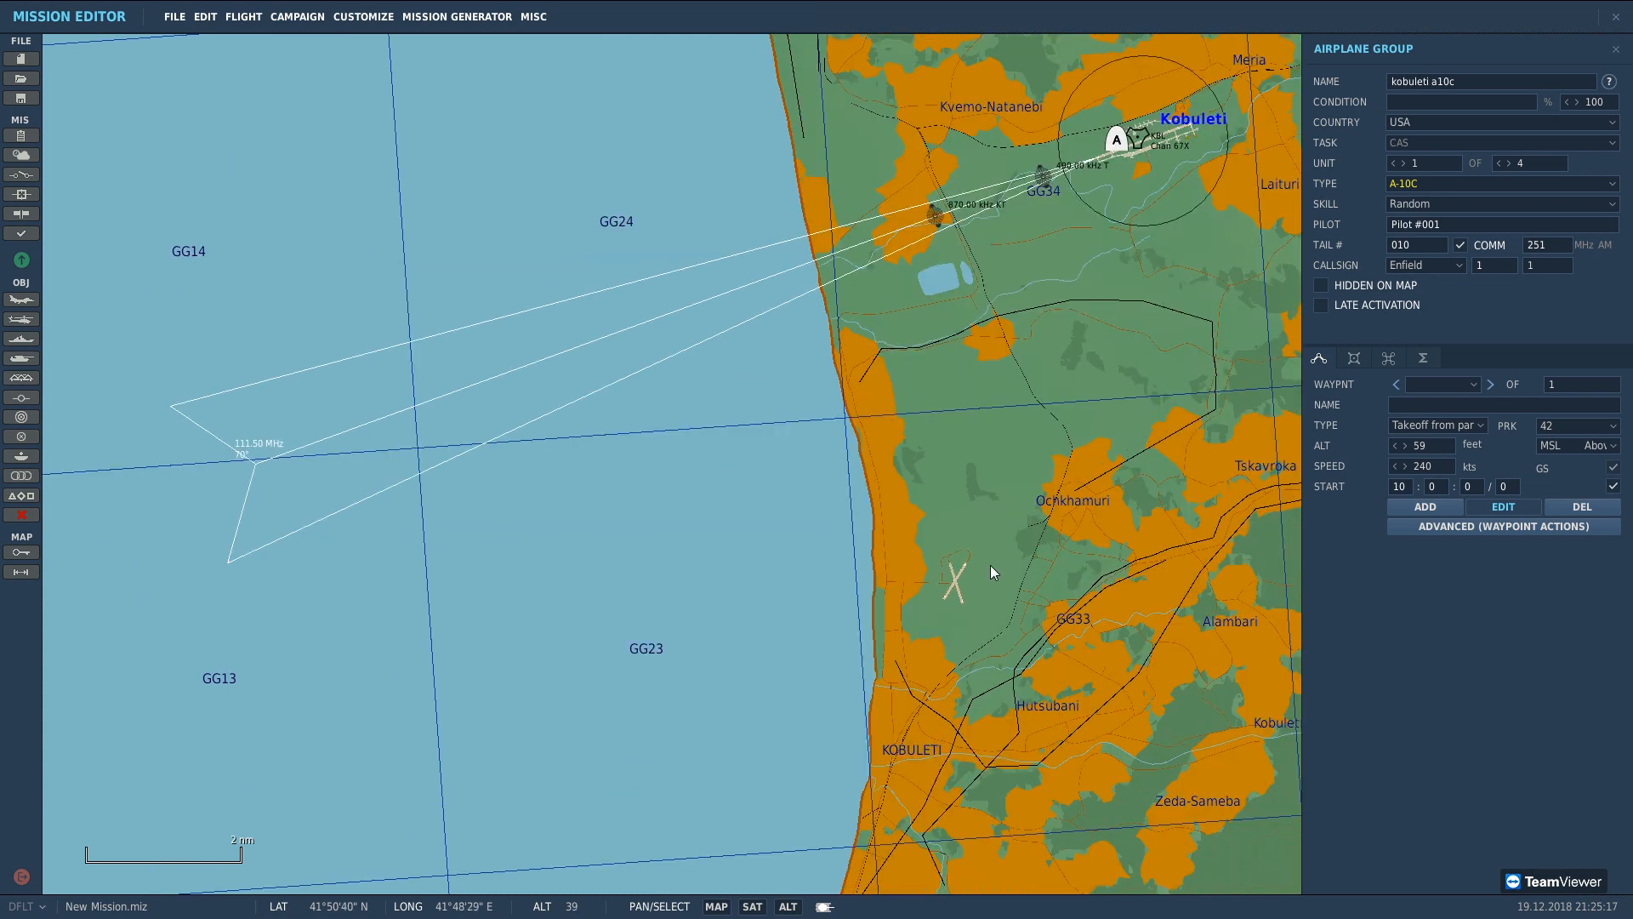
{"action": "scroll", "coordinate": [958, 587], "scroll_direction": "up", "scroll_amount": 1}
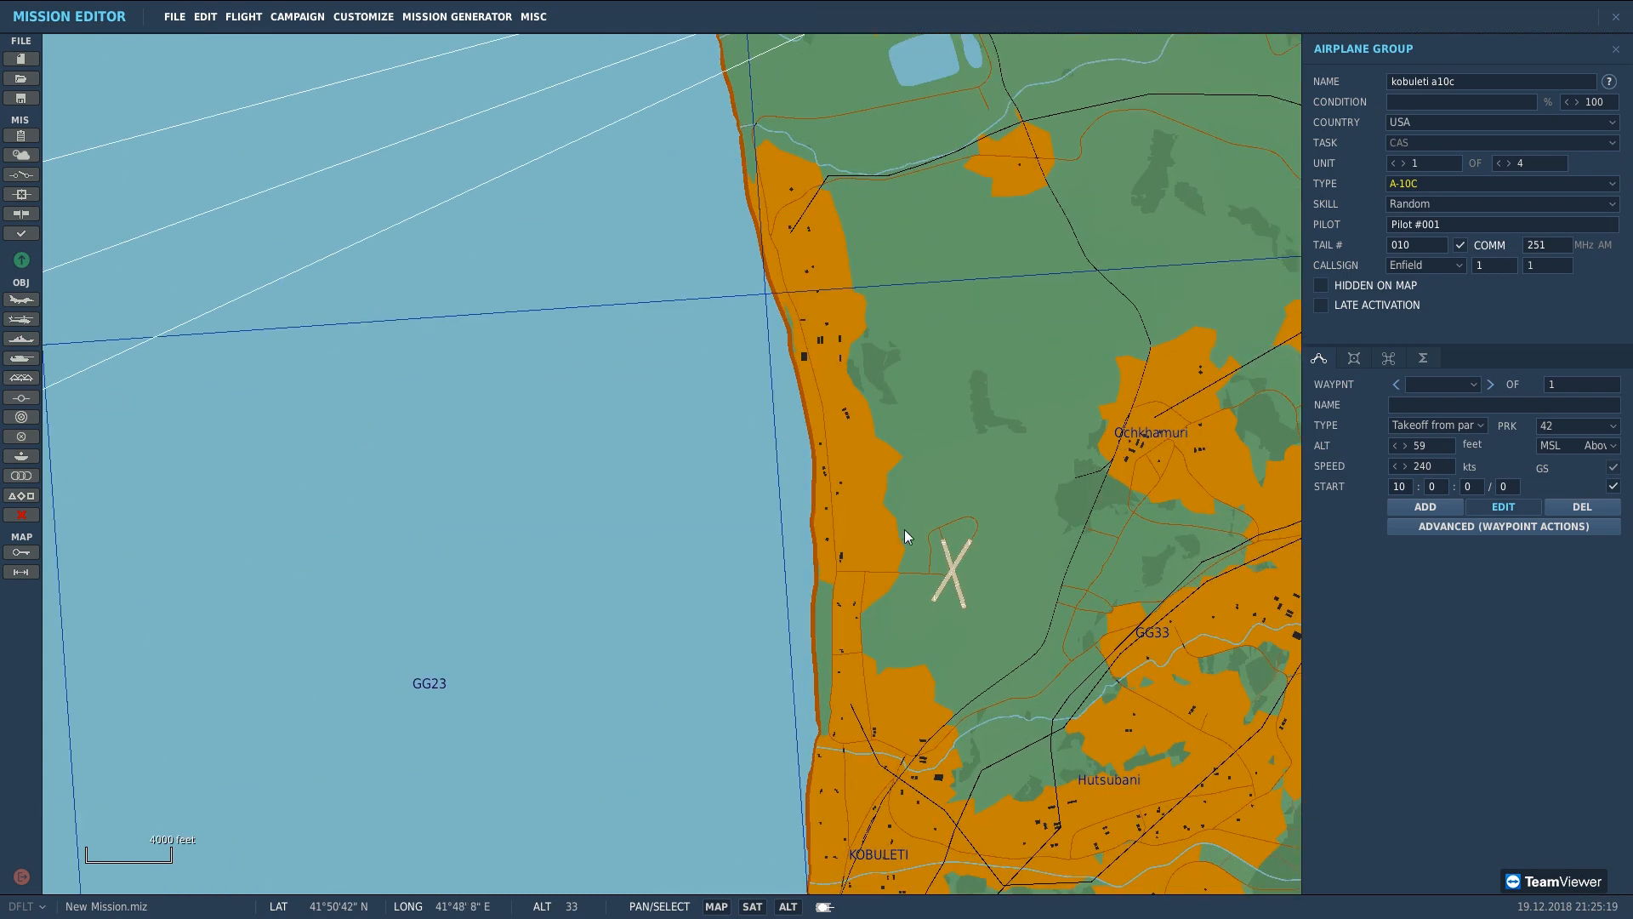
{"action": "left_click_drag", "start_coordinate": [1049, 237], "coordinate": [830, 467]}
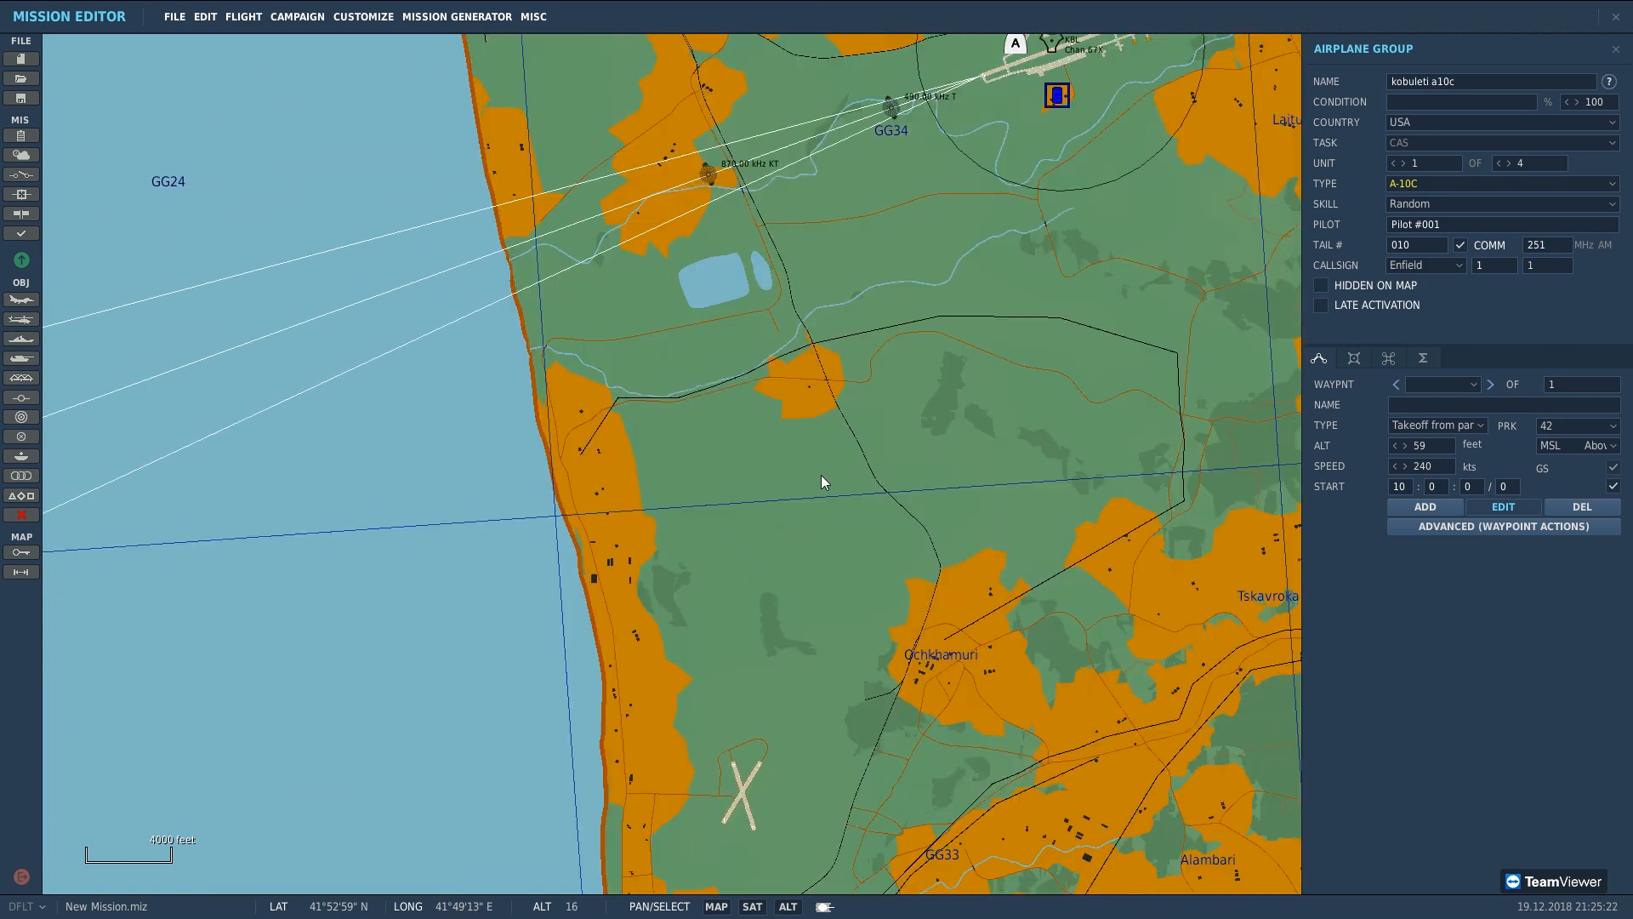
{"action": "scroll", "coordinate": [851, 450], "scroll_direction": "down", "scroll_amount": 1}
{"action": "left_click_drag", "start_coordinate": [999, 287], "coordinate": [891, 616]}
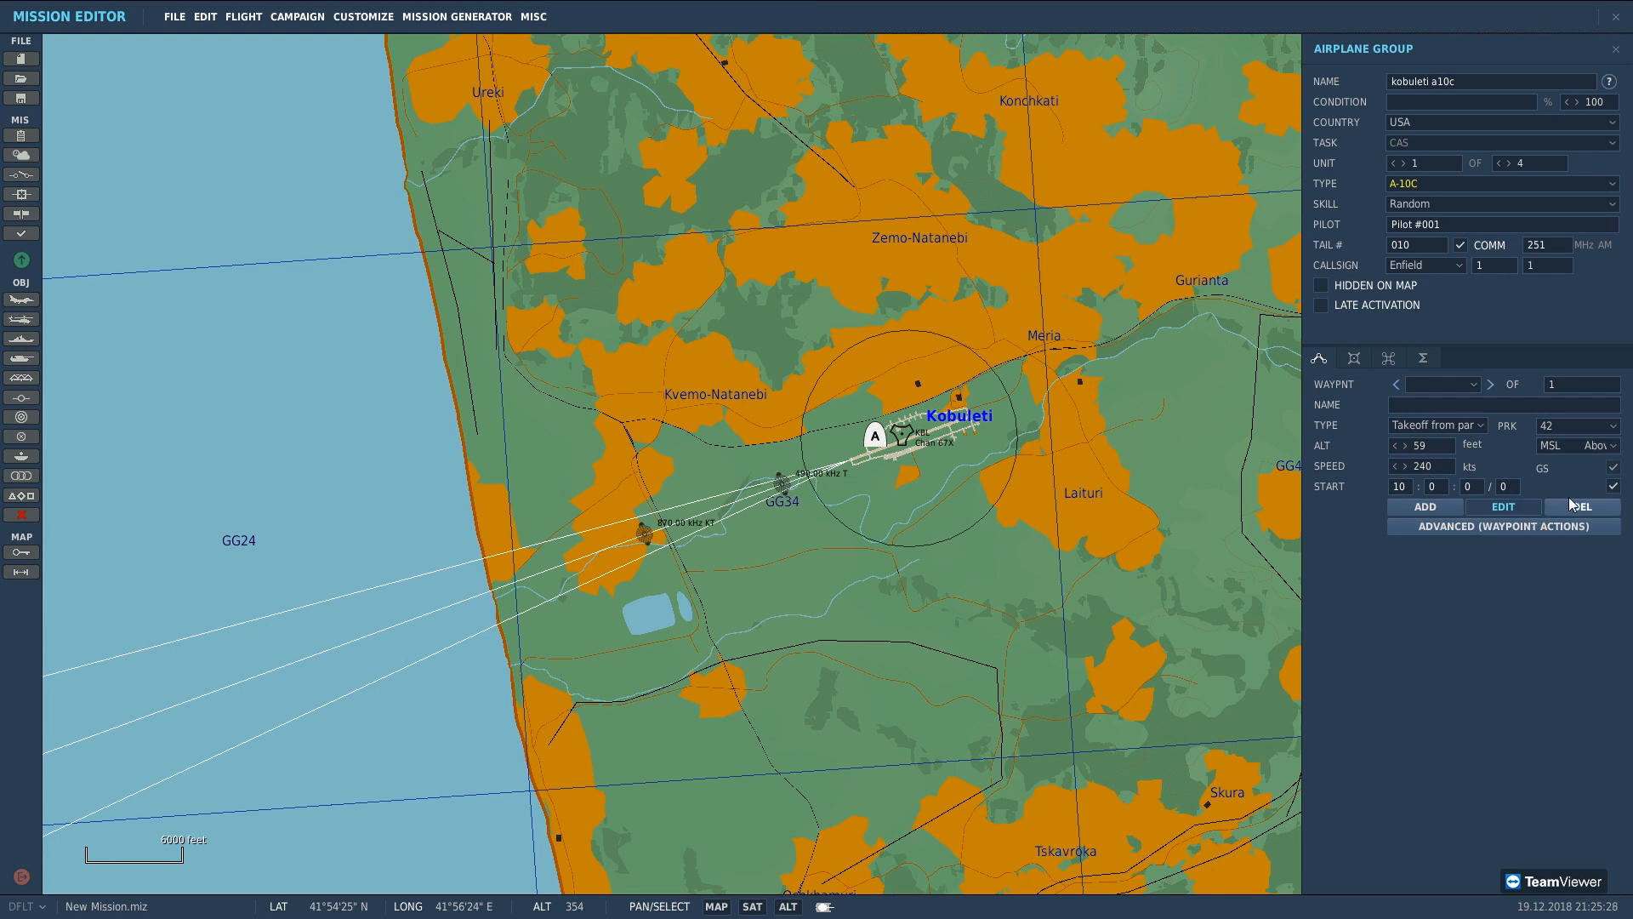
Step: Add waypoint 1 for the A-10C group southwest of the Kobuleti runway near the coast, and look through its type options
{"action": "left_click", "coordinate": [1447, 507]}
{"action": "scroll", "coordinate": [805, 547], "scroll_direction": "up", "scroll_amount": 2}
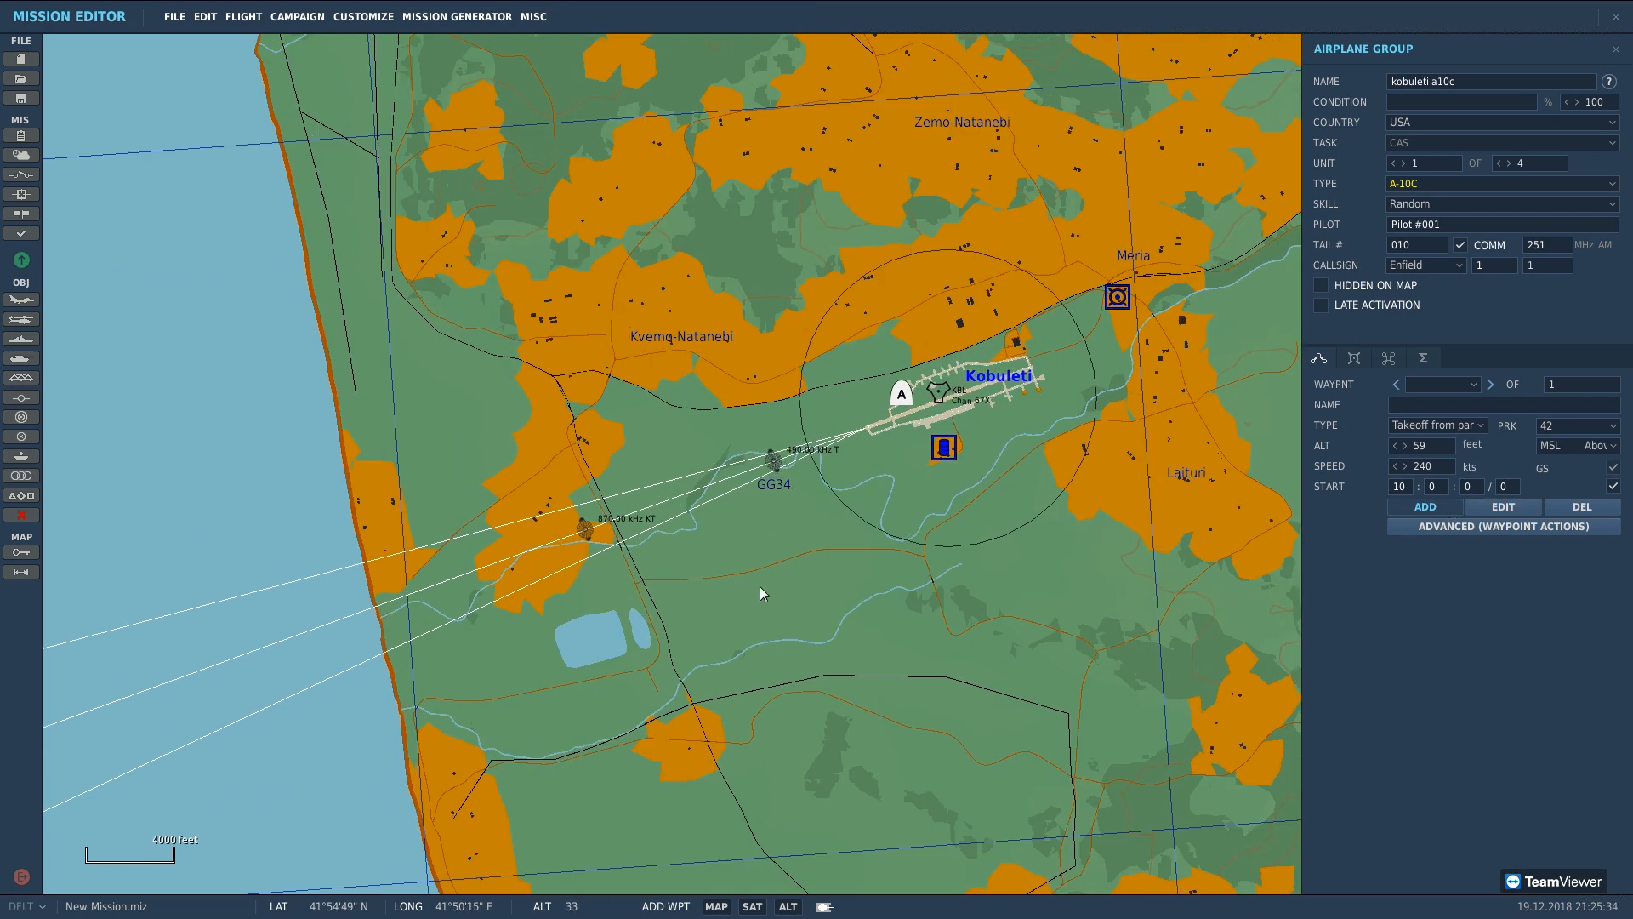
{"action": "scroll", "coordinate": [758, 585], "scroll_direction": "down", "scroll_amount": 1}
{"action": "left_click", "coordinate": [494, 576]}
{"action": "scroll", "coordinate": [494, 576], "scroll_direction": "up", "scroll_amount": 1}
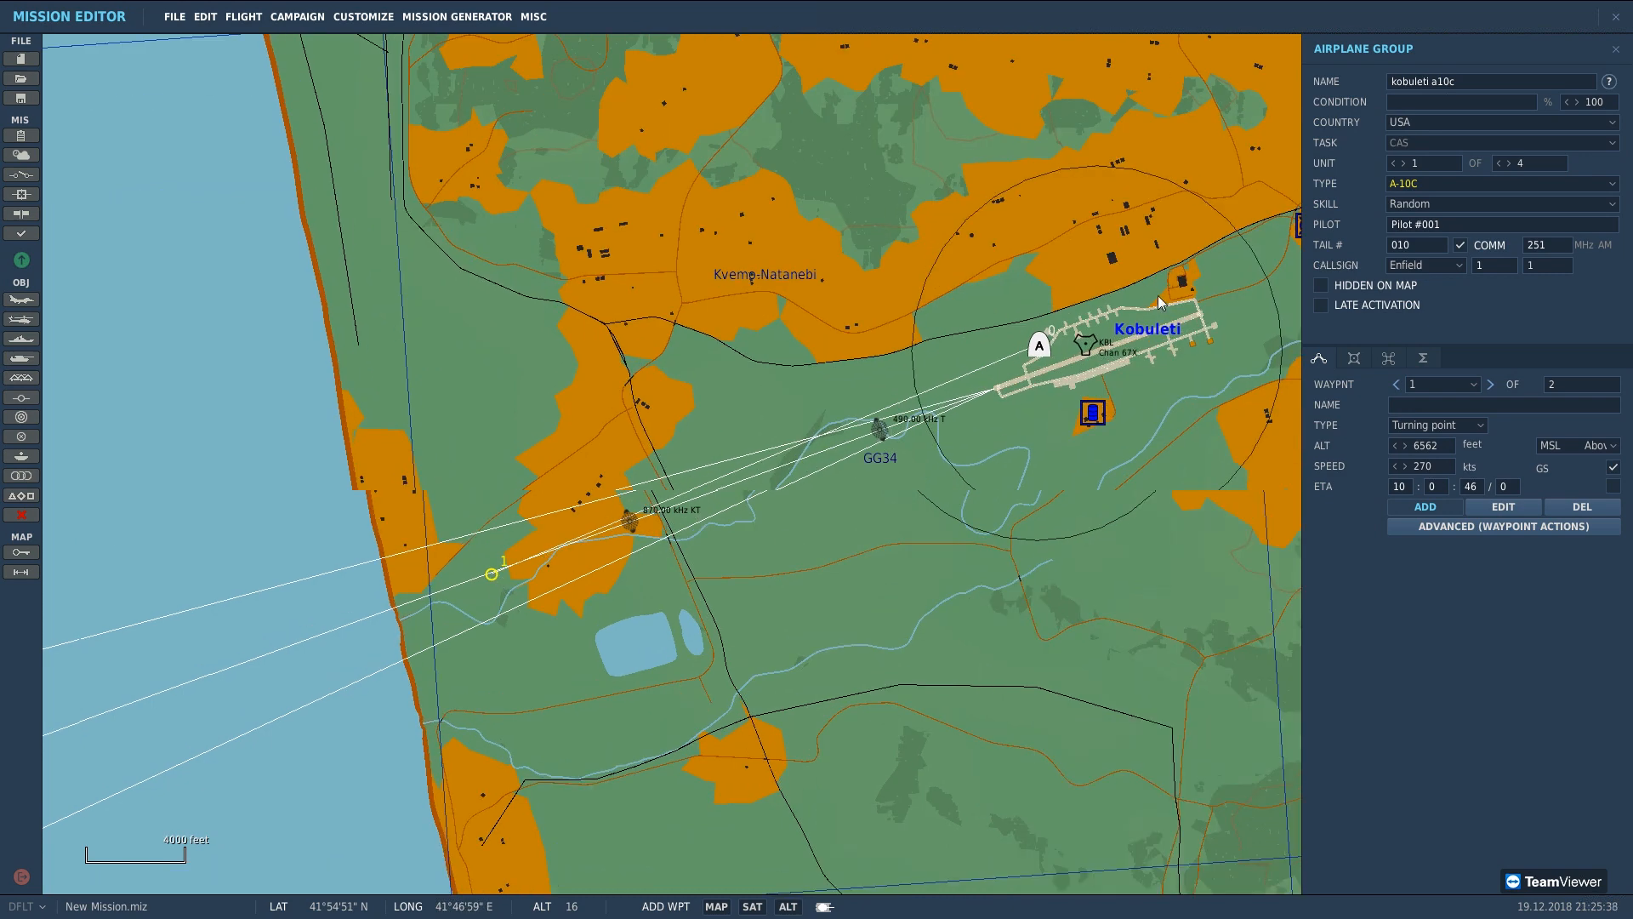
{"action": "scroll", "coordinate": [515, 591], "scroll_direction": "up", "scroll_amount": 1}
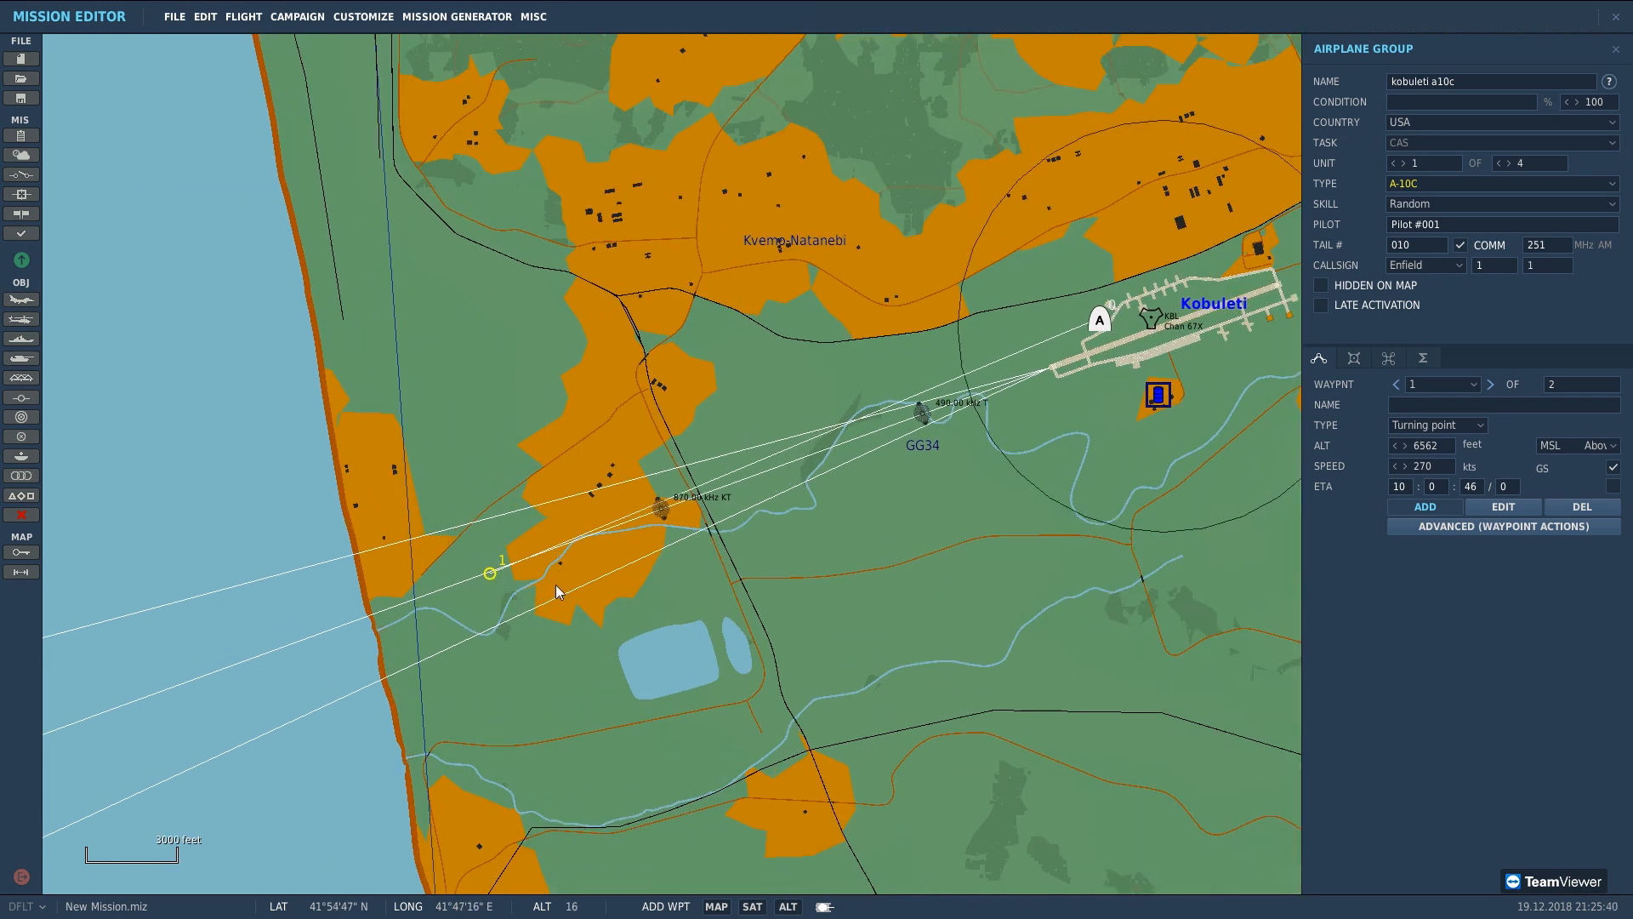
{"action": "left_click", "coordinate": [1410, 426]}
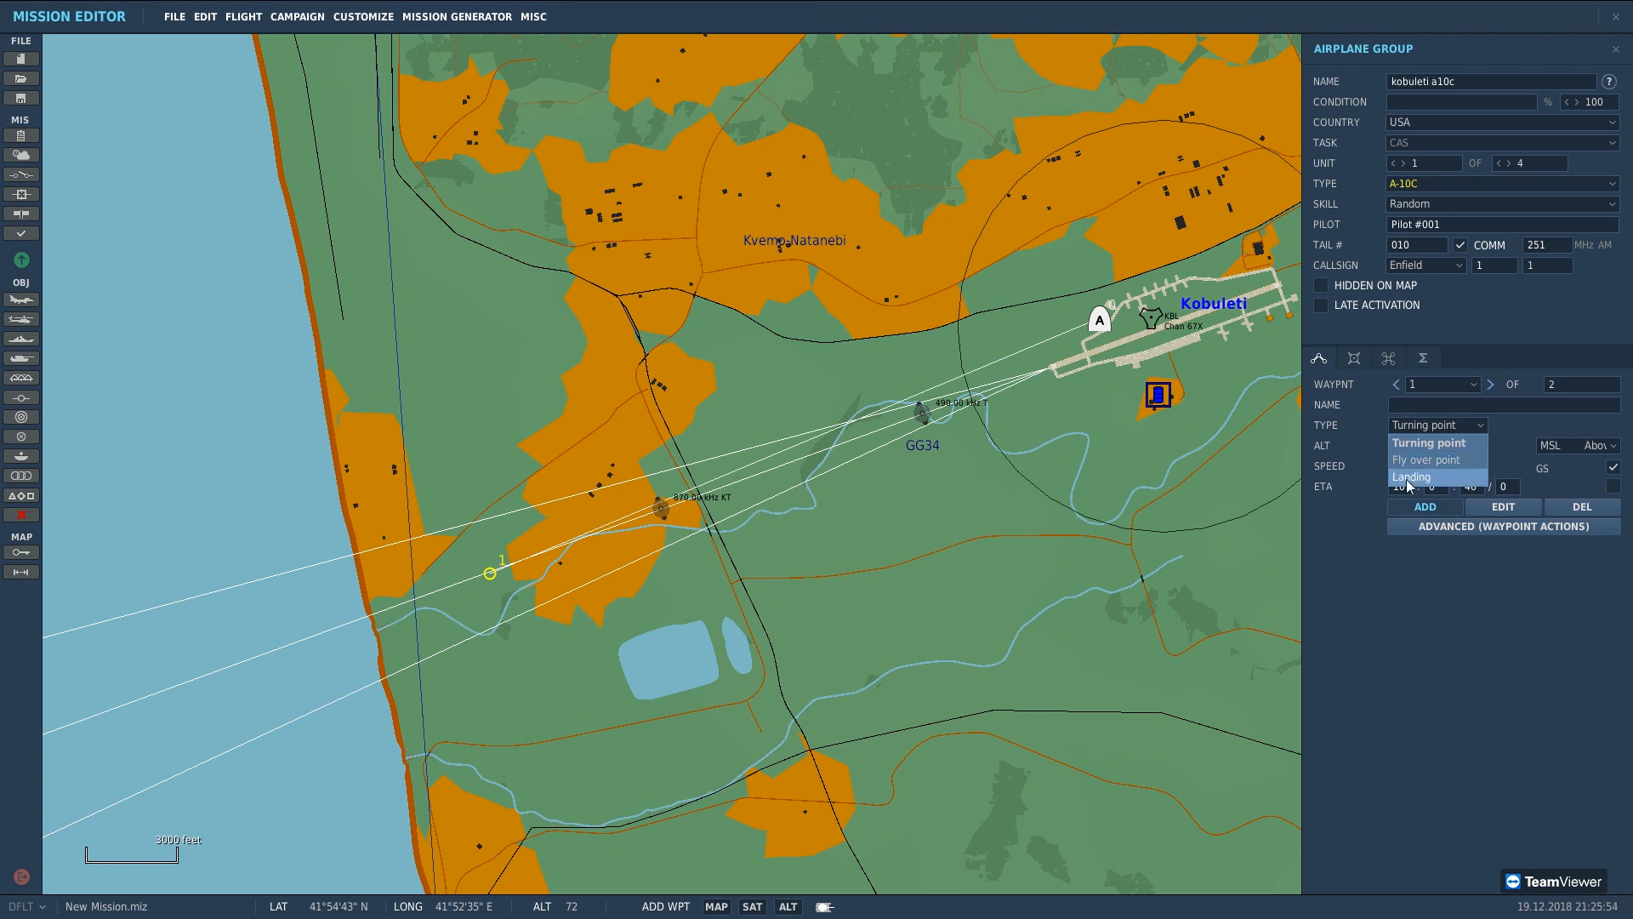
Step: Add waypoint 2 at the X-shaped airstrip south of waypoint 1
{"action": "scroll", "coordinate": [912, 559], "scroll_direction": "down", "scroll_amount": 2}
{"action": "right_click_drag", "start_coordinate": [844, 748], "coordinate": [803, 455]}
{"action": "scroll", "coordinate": [803, 455], "scroll_direction": "down", "scroll_amount": 2}
{"action": "left_click", "coordinate": [720, 874]}
{"action": "scroll", "coordinate": [845, 538], "scroll_direction": "up", "scroll_amount": 1}
{"action": "right_click_drag", "start_coordinate": [810, 345], "coordinate": [932, 565]}
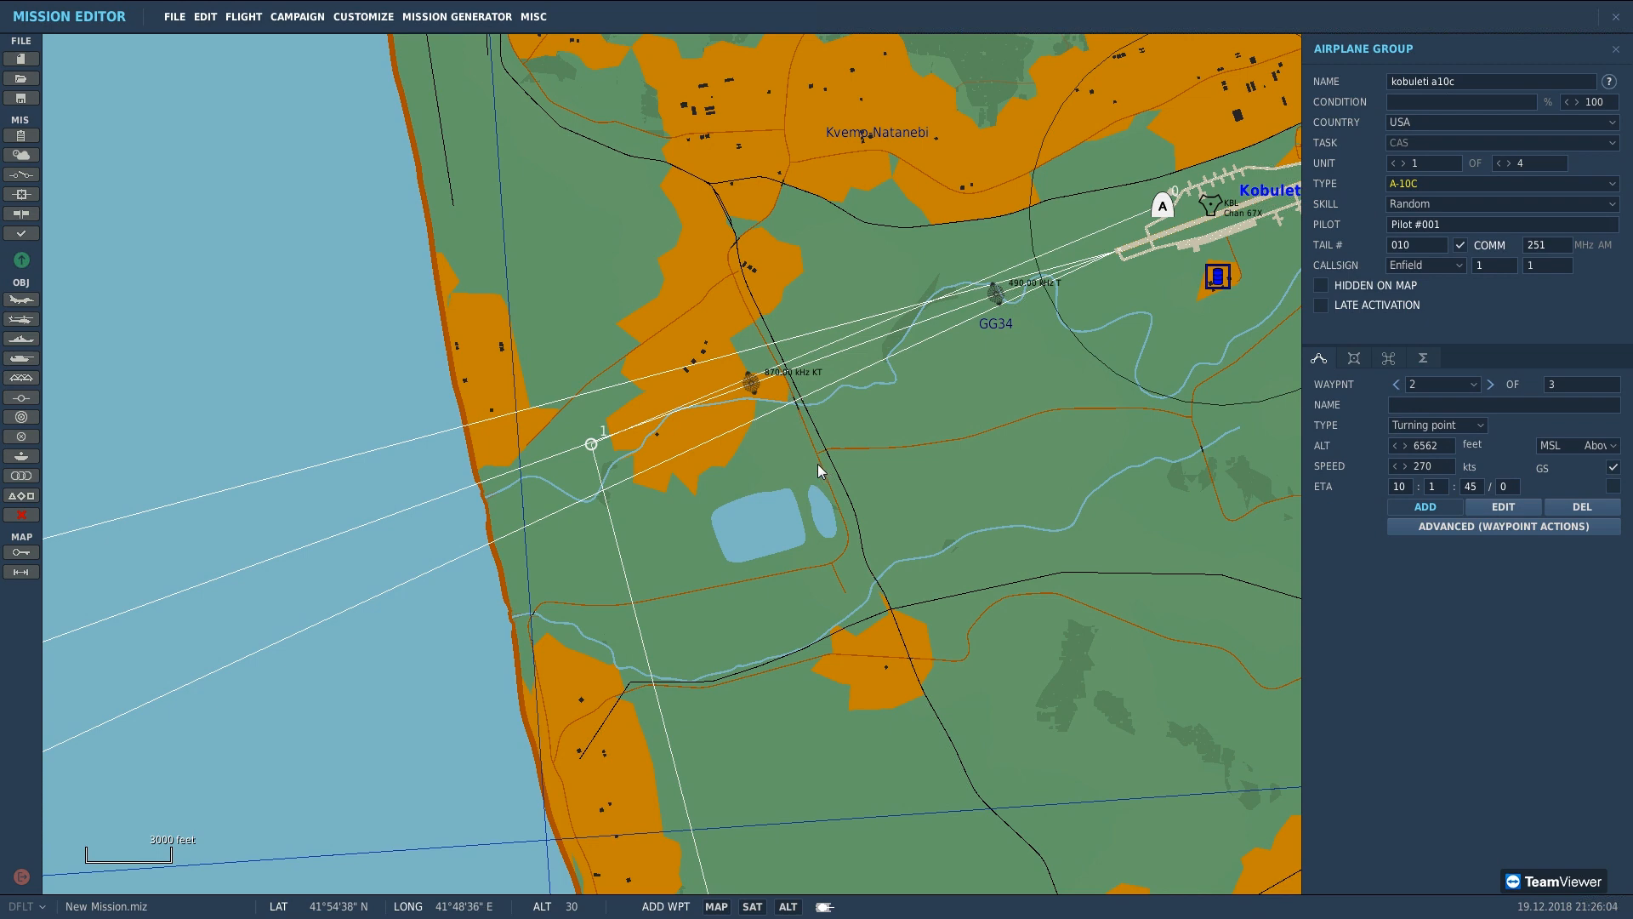
Step: Try the Fly over point type for waypoint 2 and return it to Turning point
{"action": "scroll", "coordinate": [758, 384], "scroll_direction": "up", "scroll_amount": 1}
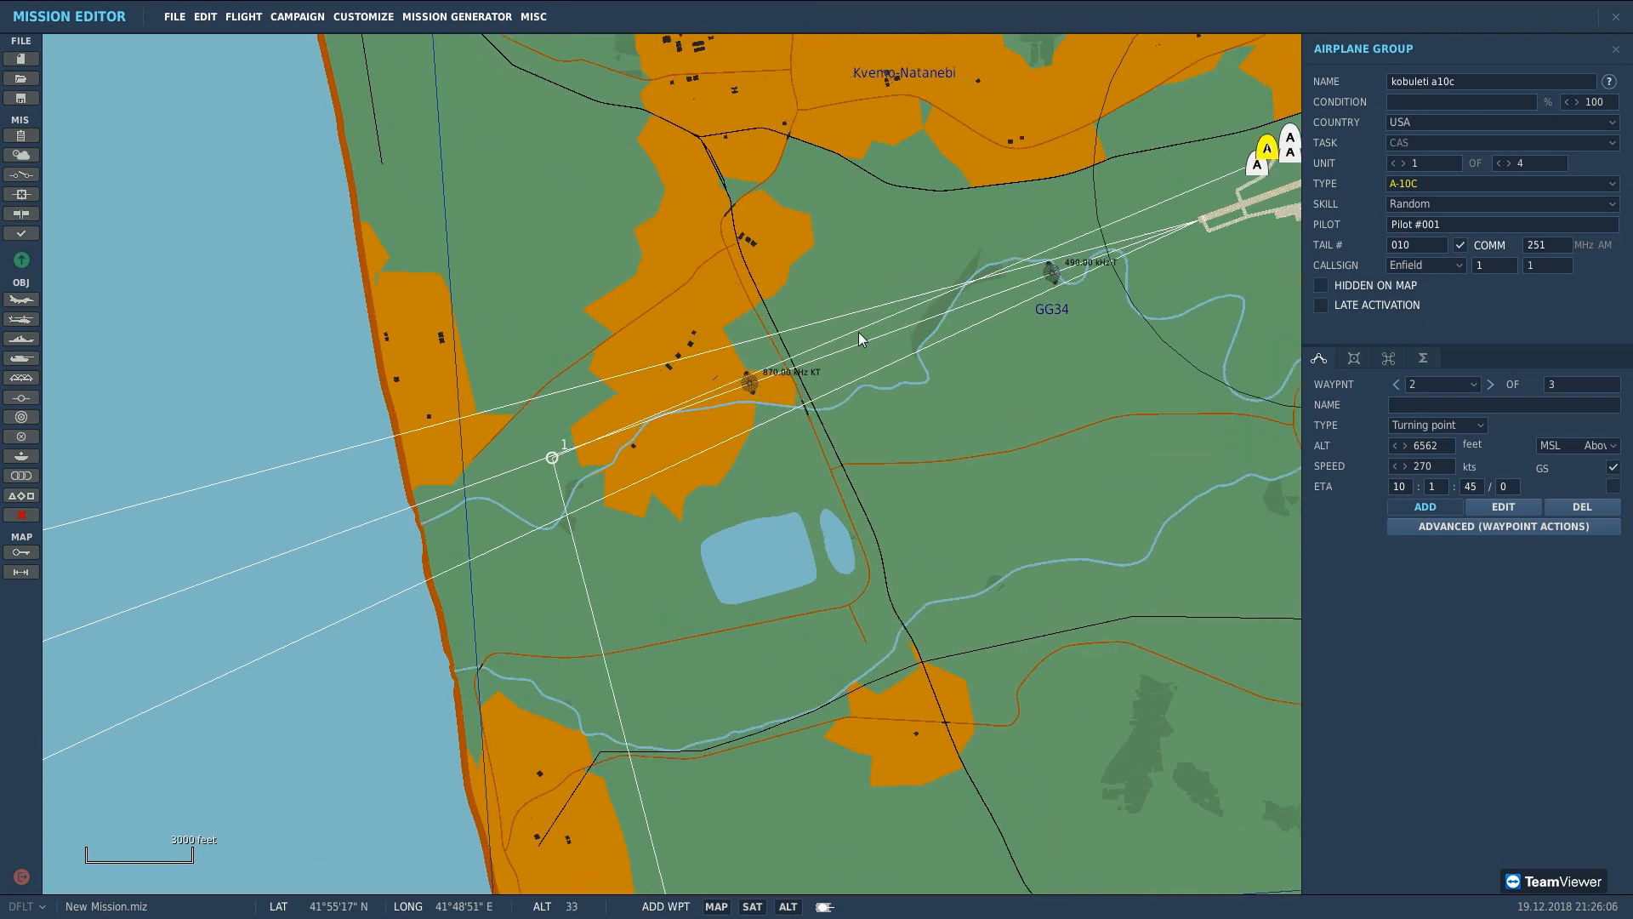
{"action": "left_click", "coordinate": [1456, 425]}
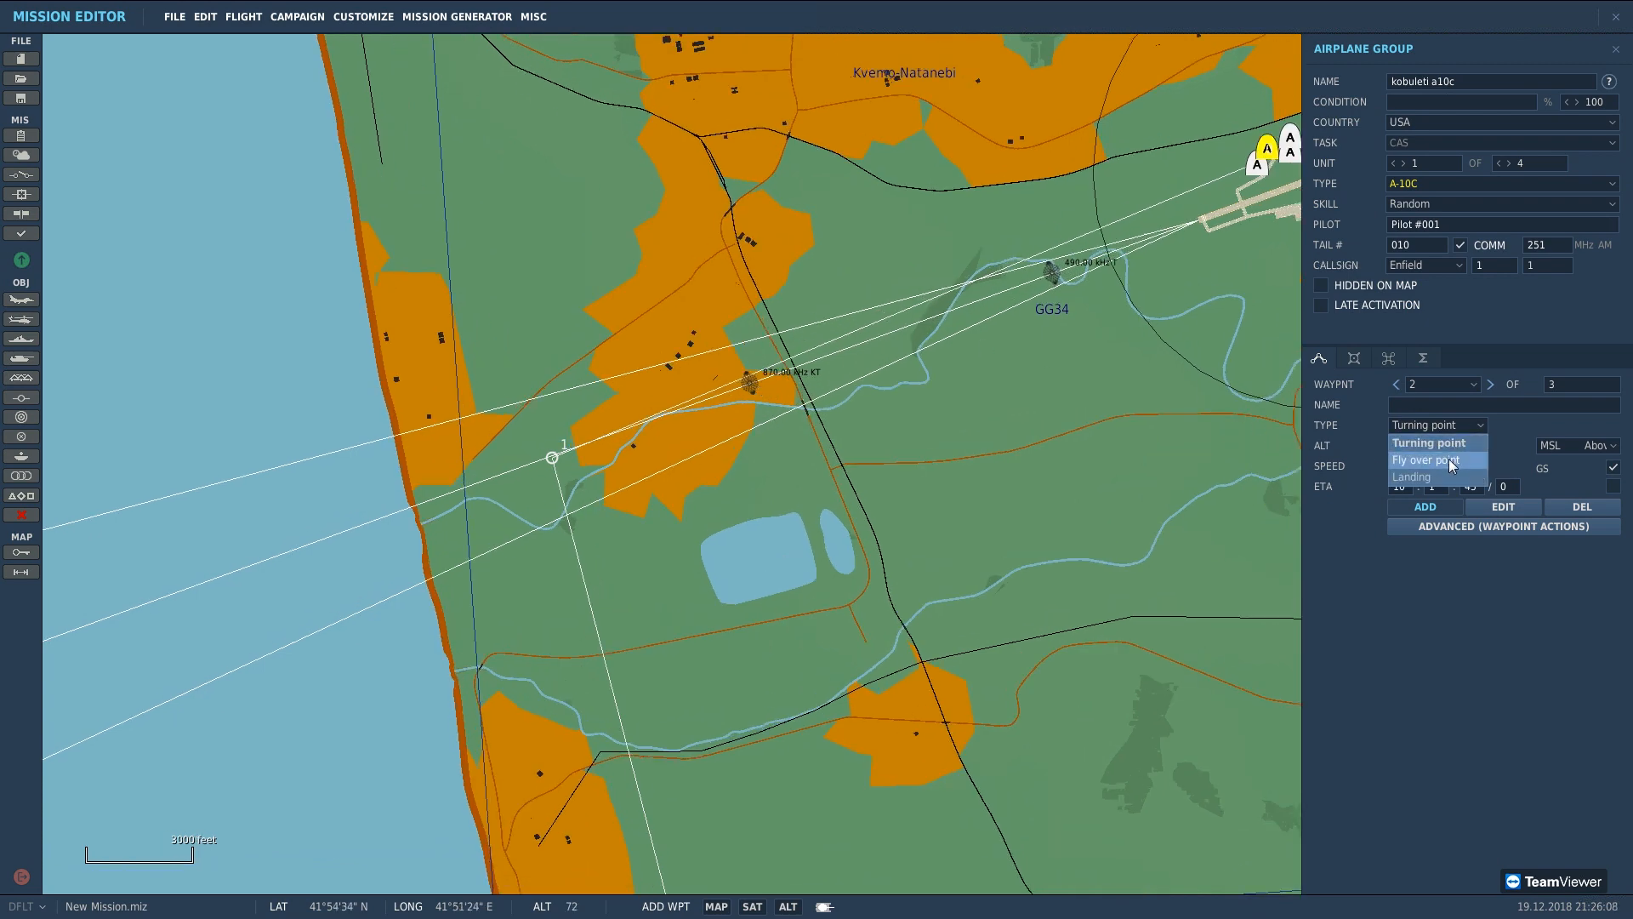
{"action": "left_click", "coordinate": [1447, 459]}
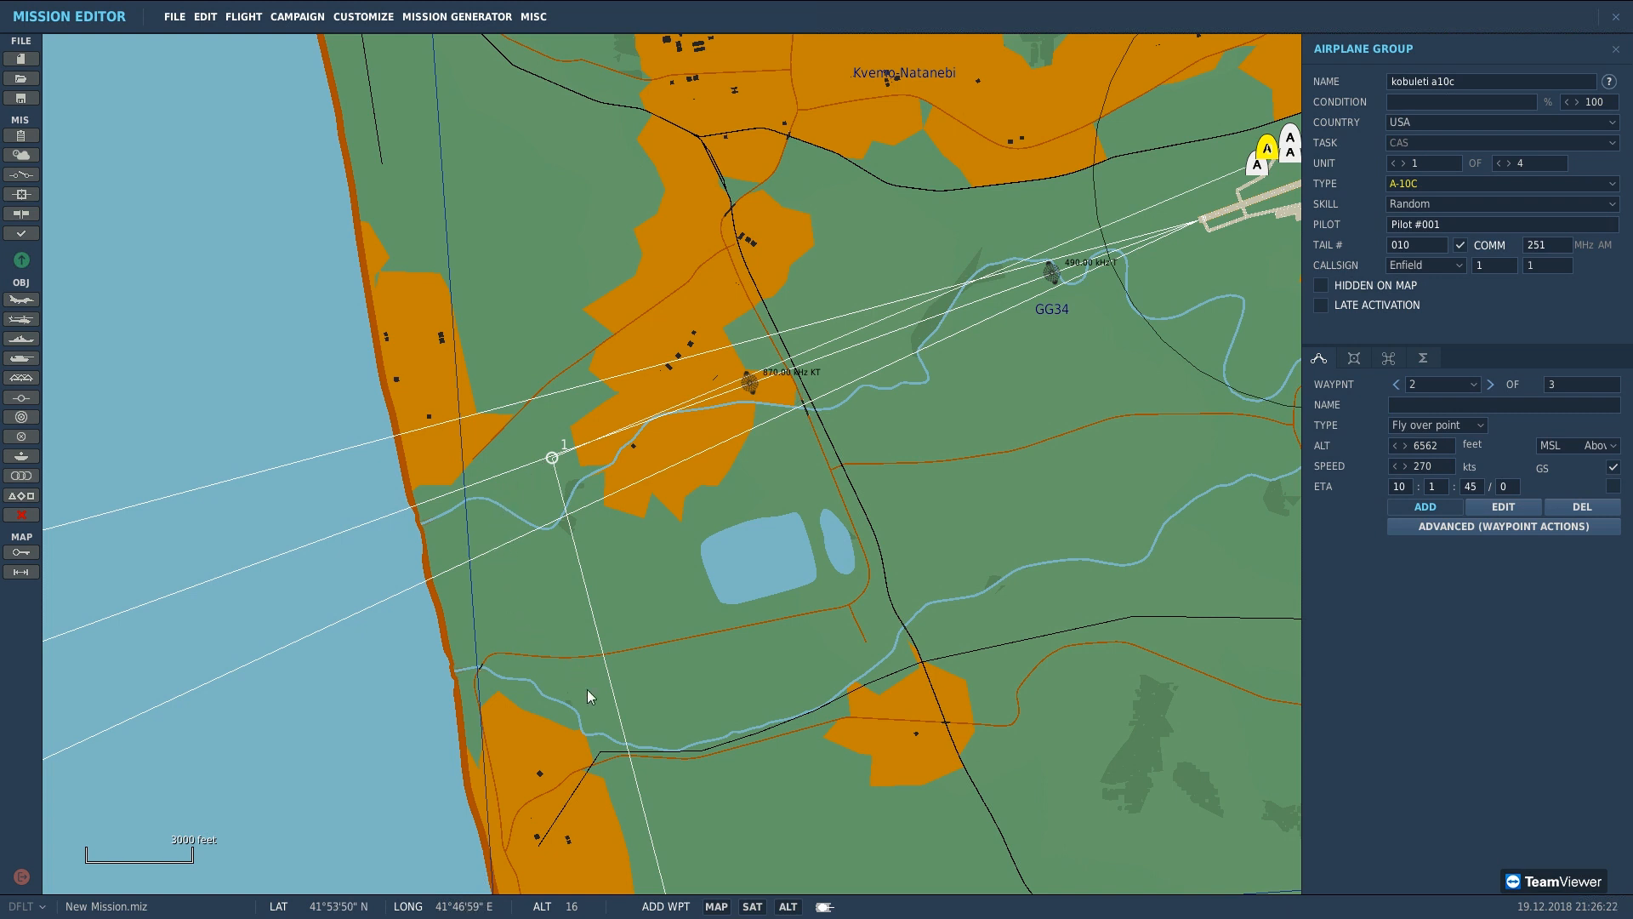
{"action": "left_click", "coordinate": [1436, 428]}
{"action": "left_click", "coordinate": [1440, 440]}
{"action": "scroll", "coordinate": [623, 810], "scroll_direction": "up", "scroll_amount": 1}
{"action": "scroll", "coordinate": [625, 805], "scroll_direction": "down", "scroll_amount": 1}
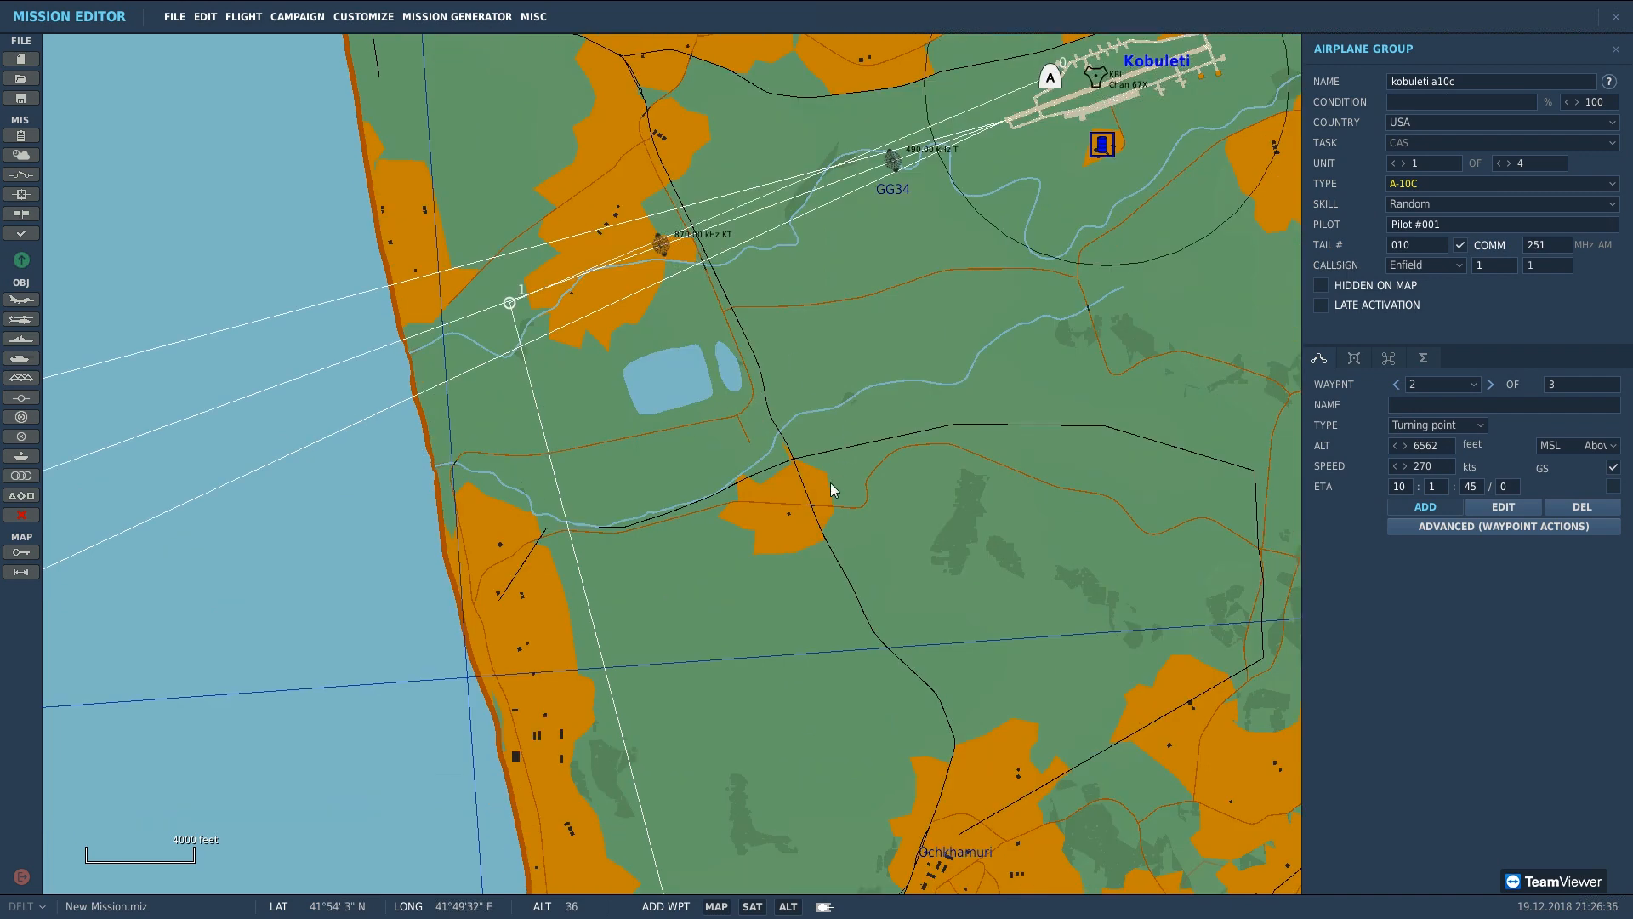
{"action": "scroll", "coordinate": [838, 456], "scroll_direction": "down", "scroll_amount": 1}
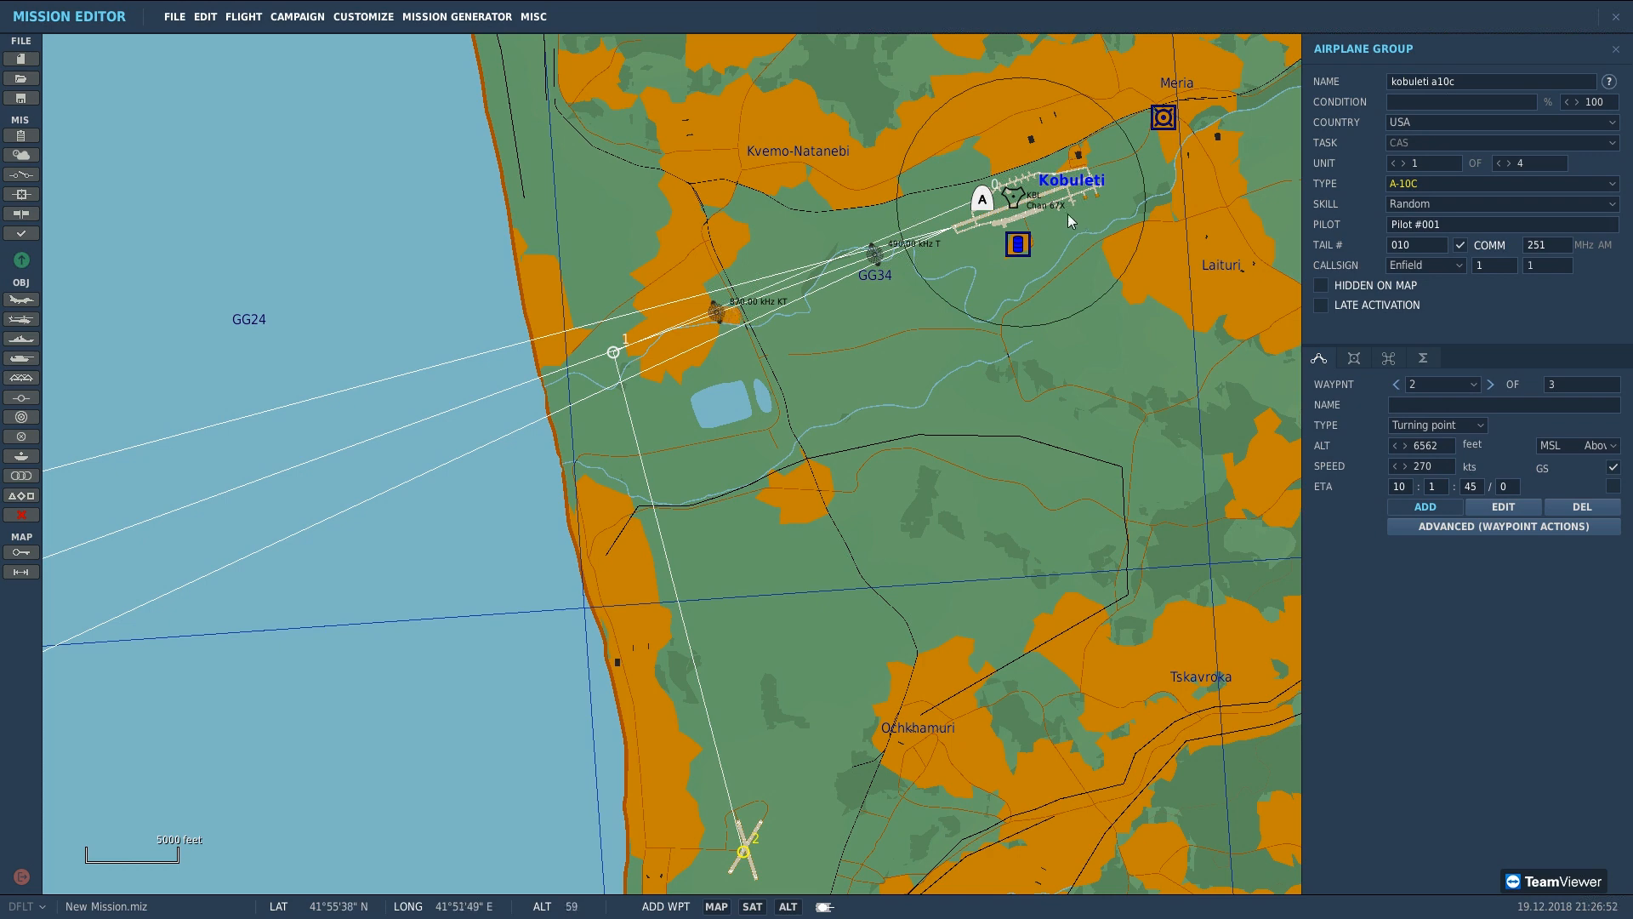
Step: Return to waypoint 0 of the A-10C group at its Kobuleti parking position
{"action": "right_click_drag", "start_coordinate": [899, 279], "coordinate": [885, 416]}
{"action": "scroll", "coordinate": [885, 391], "scroll_direction": "up", "scroll_amount": 5}
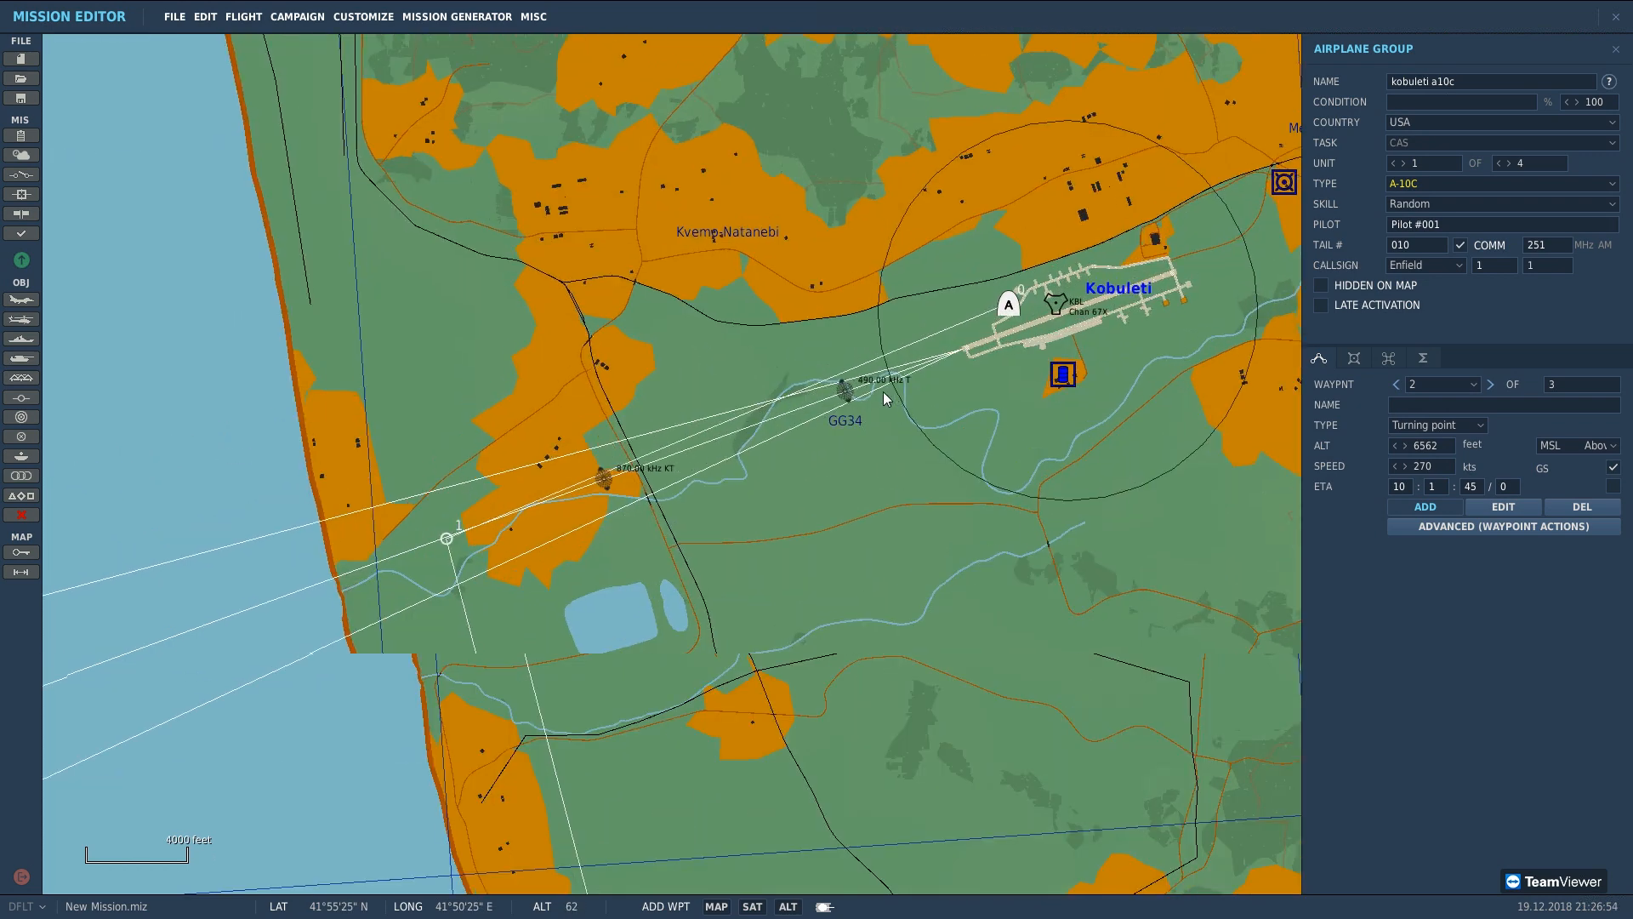
{"action": "scroll", "coordinate": [521, 484], "scroll_direction": "down", "scroll_amount": 3}
{"action": "right_click_drag", "start_coordinate": [901, 369], "coordinate": [798, 255]}
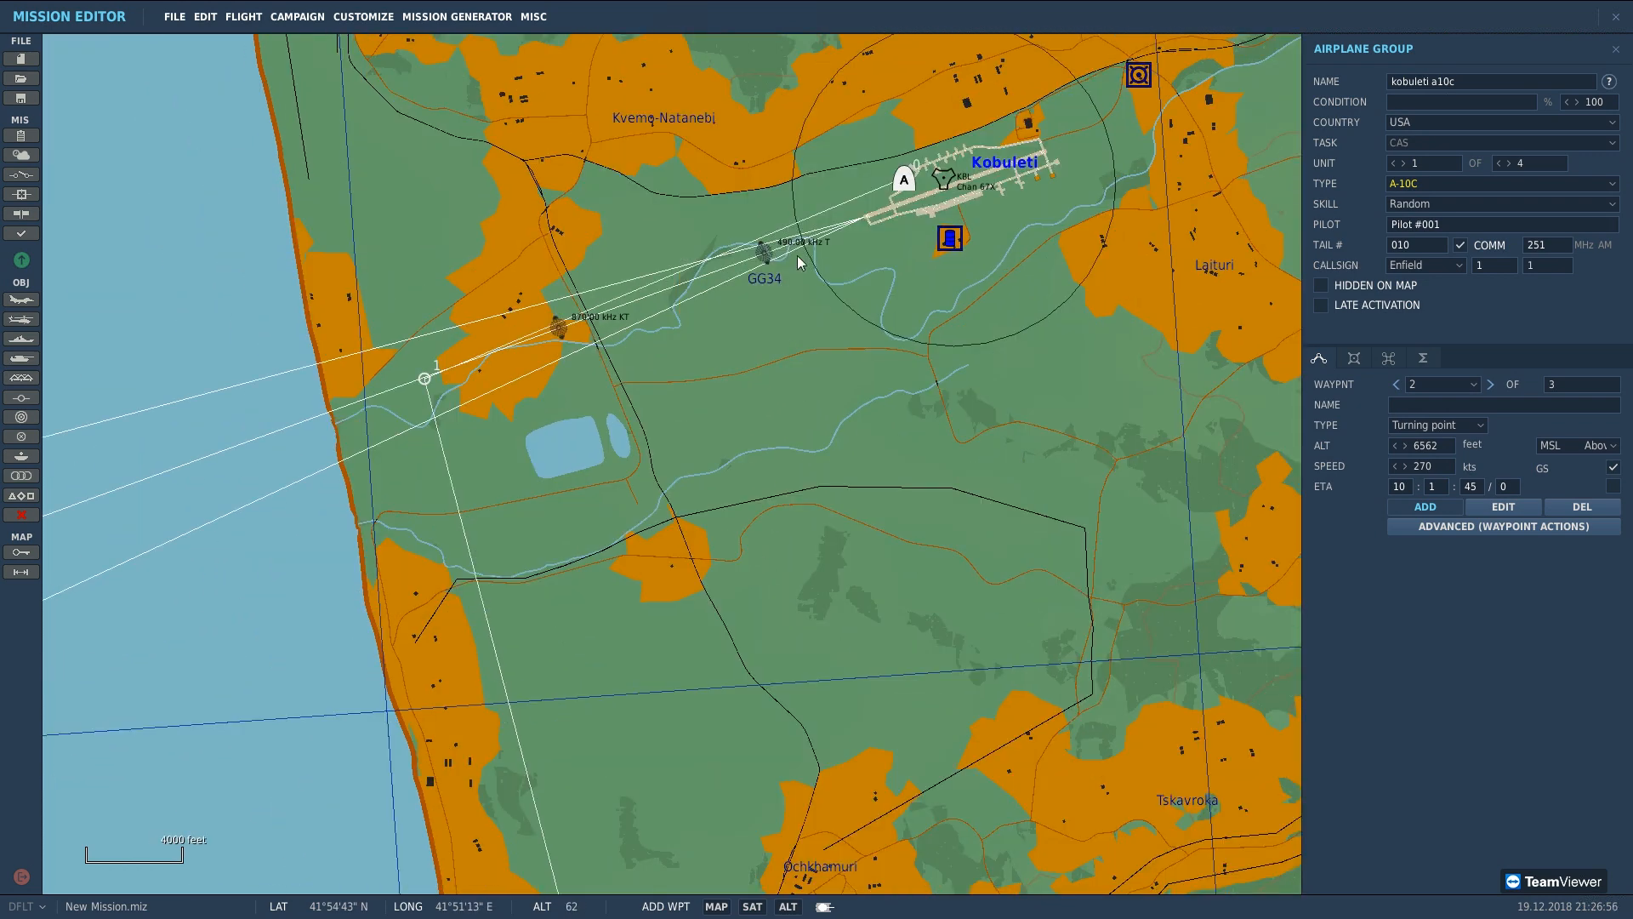
{"action": "scroll", "coordinate": [864, 220], "scroll_direction": "down", "scroll_amount": 2}
{"action": "scroll", "coordinate": [864, 220], "scroll_direction": "up", "scroll_amount": 1}
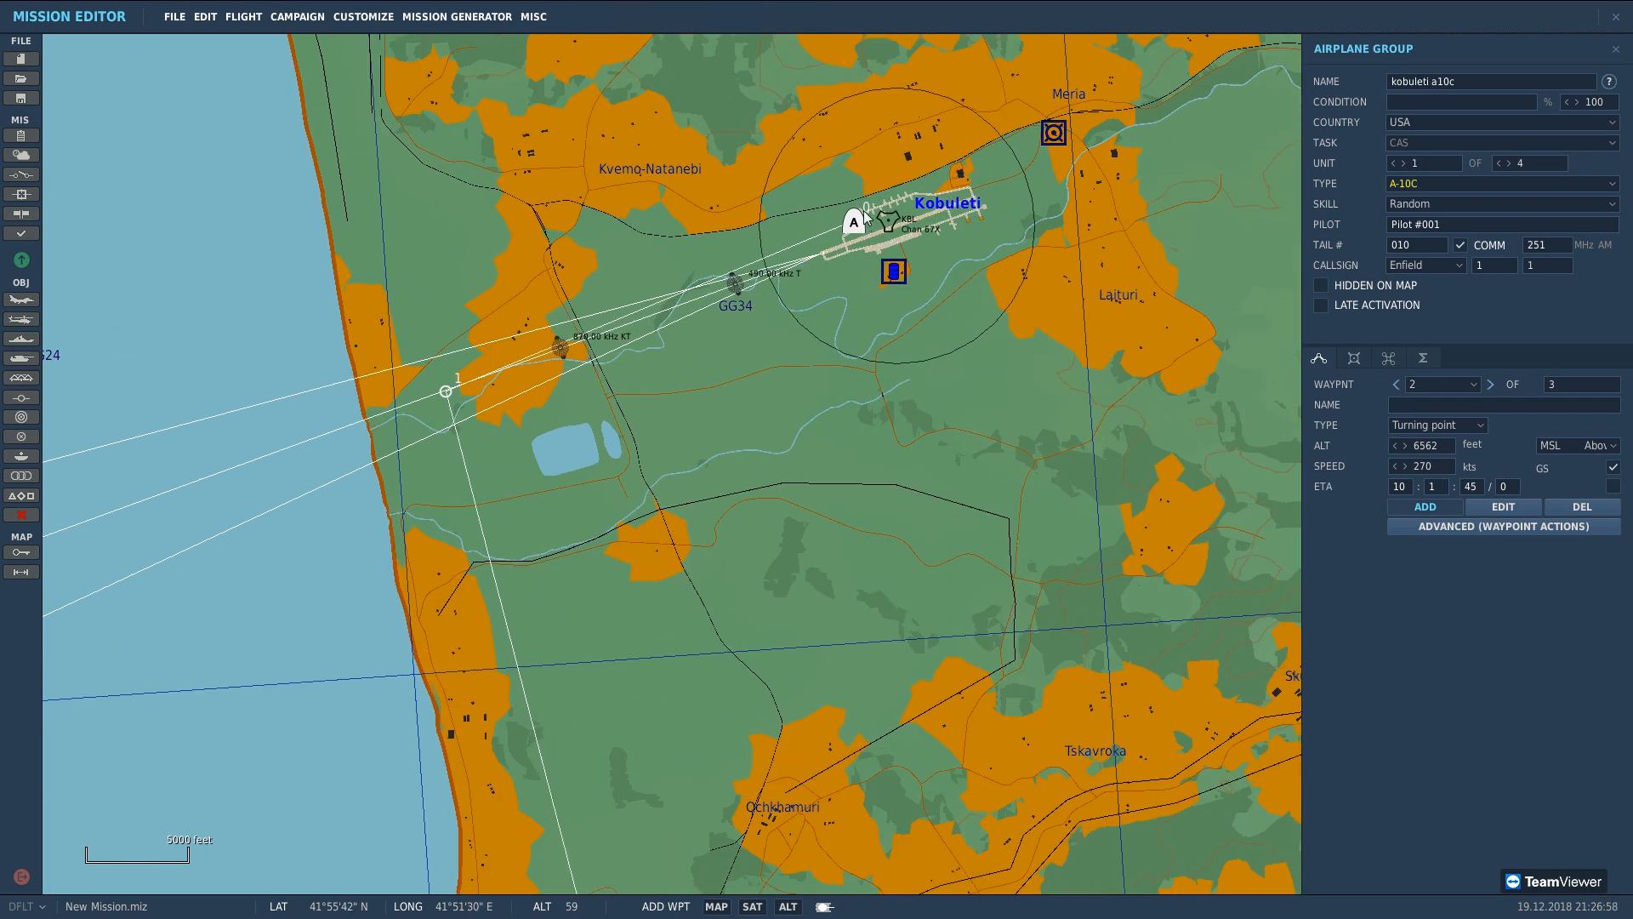
{"action": "scroll", "coordinate": [863, 217], "scroll_direction": "up", "scroll_amount": 1}
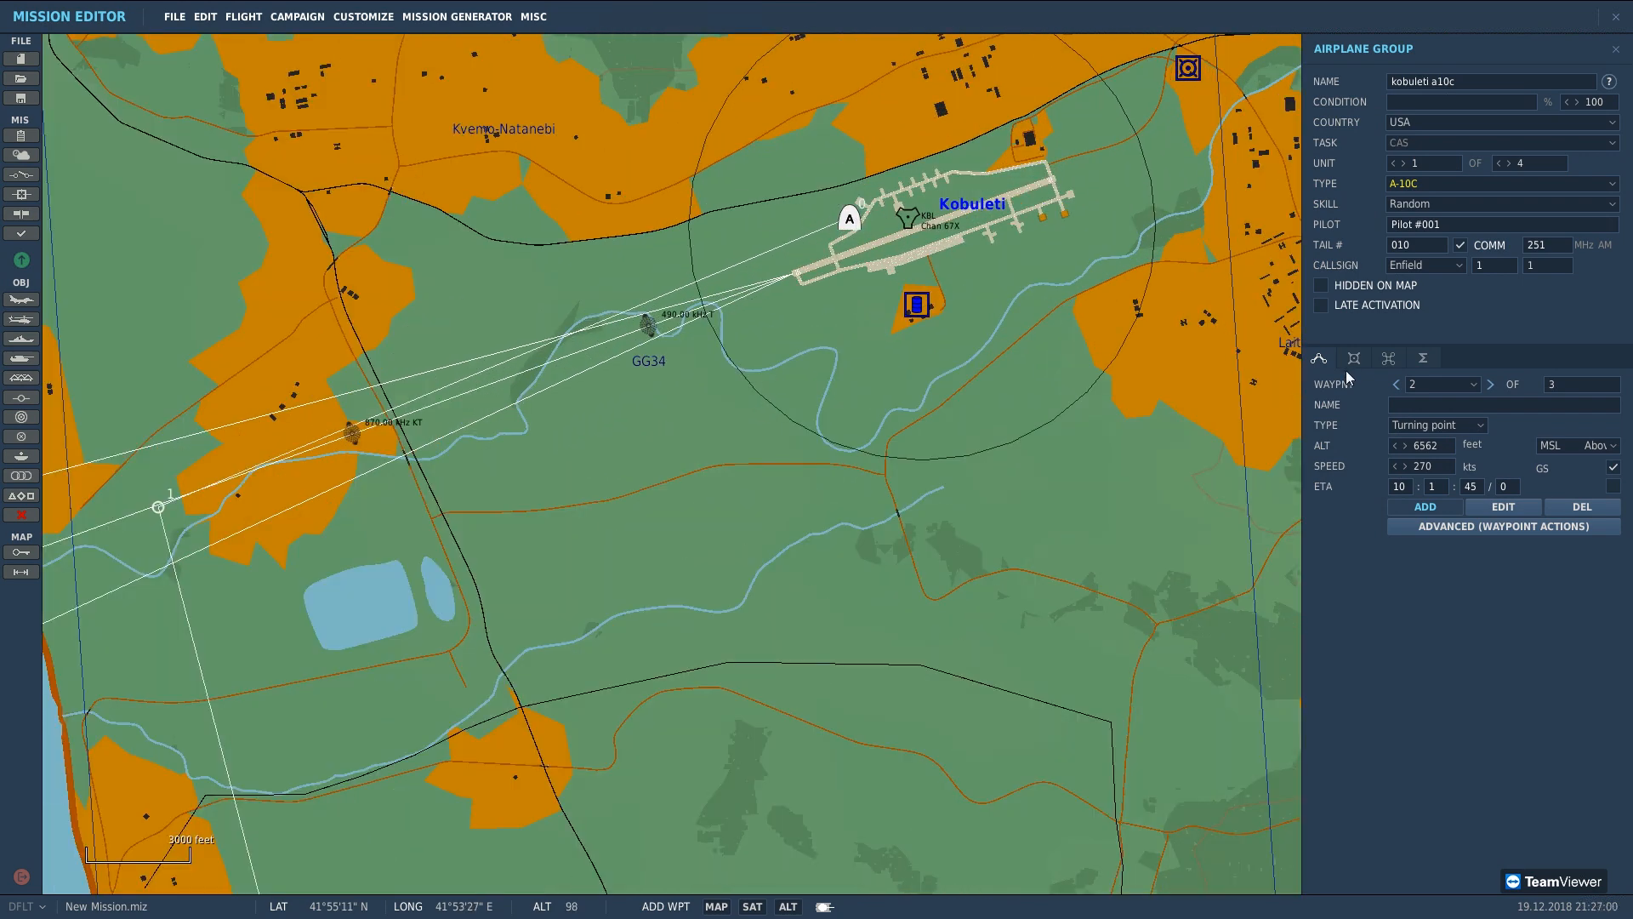
{"action": "left_click", "coordinate": [1397, 385]}
{"action": "left_click", "coordinate": [1396, 385]}
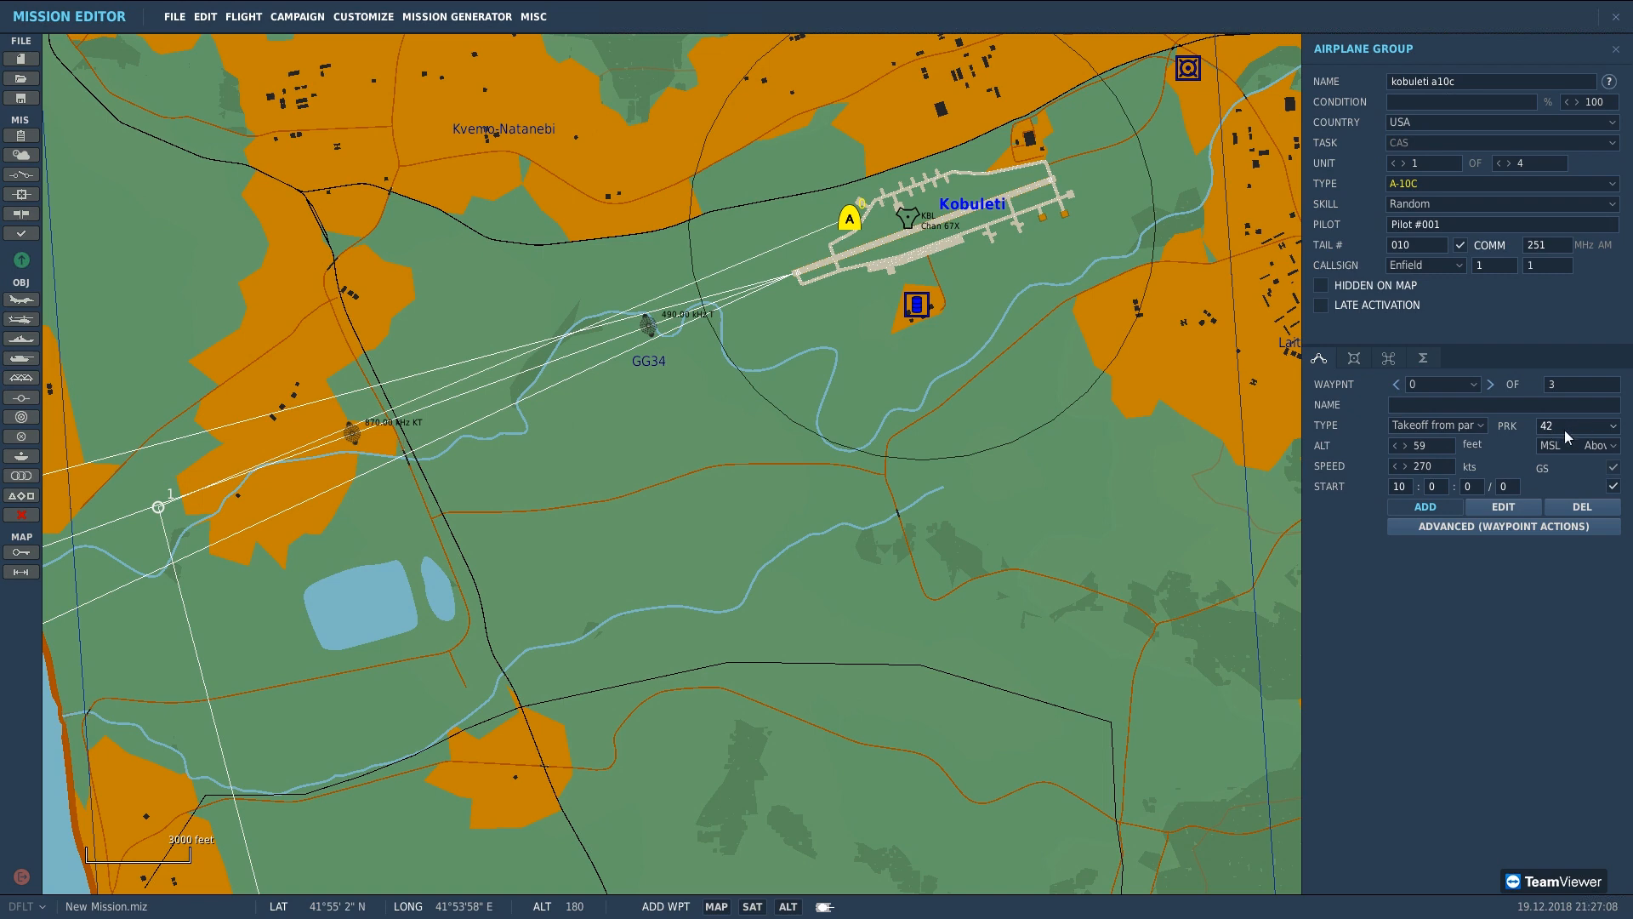
{"action": "scroll", "coordinate": [871, 188], "scroll_direction": "up", "scroll_amount": 4}
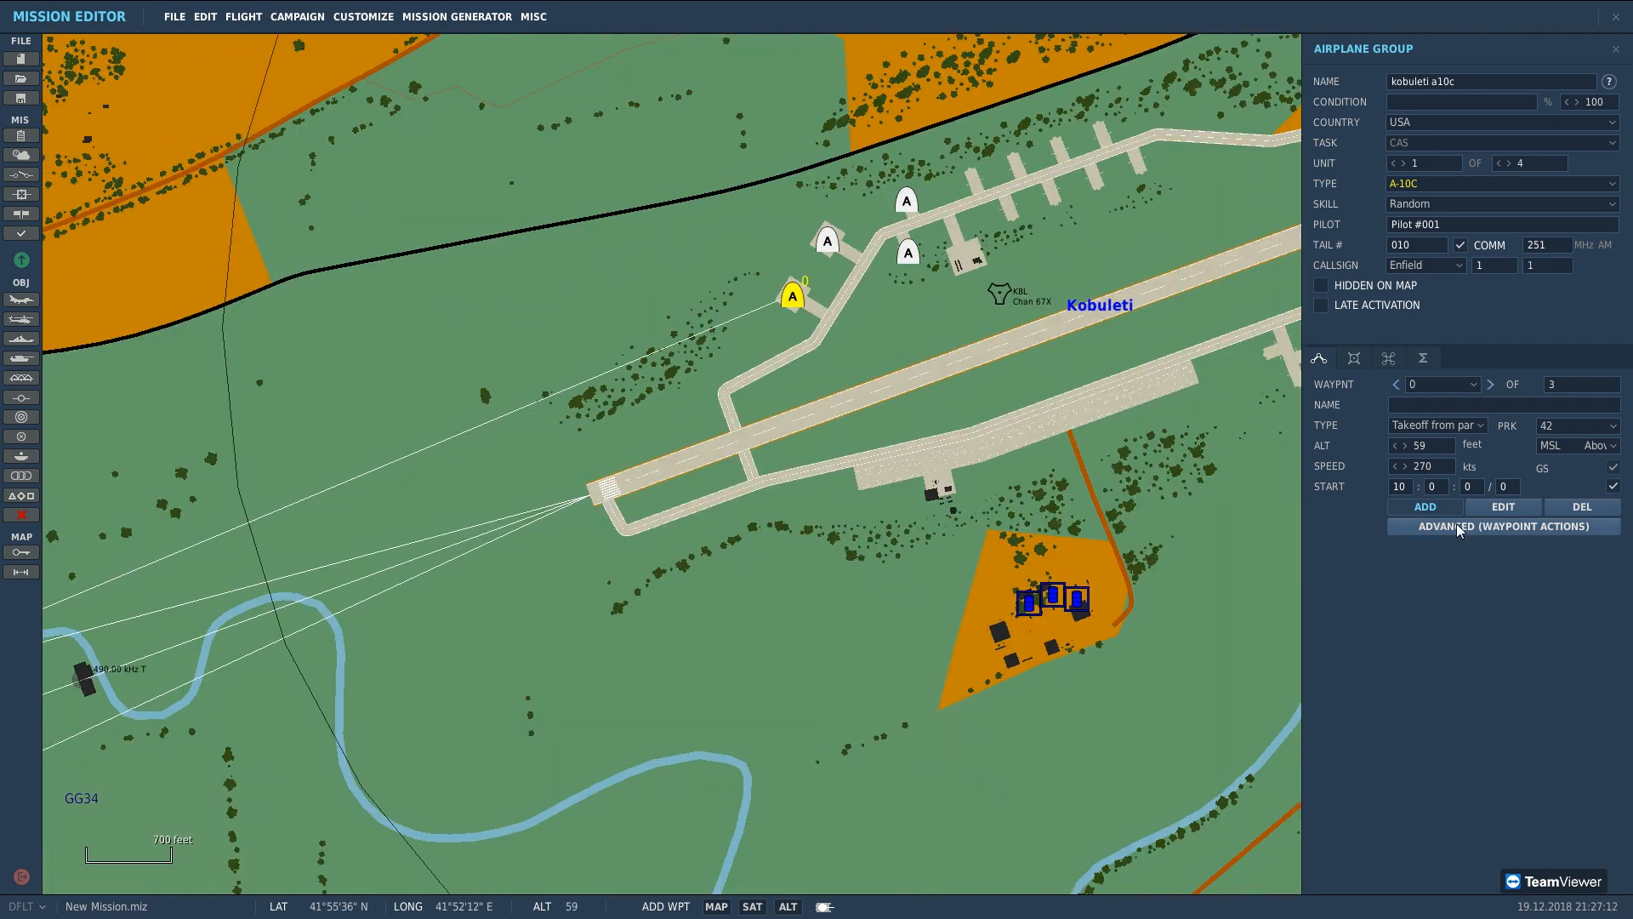
Step: Switch from adding to editing waypoints and select each of the four parked A-10Cs at Kobuleti in turn
{"action": "left_click", "coordinate": [1492, 508]}
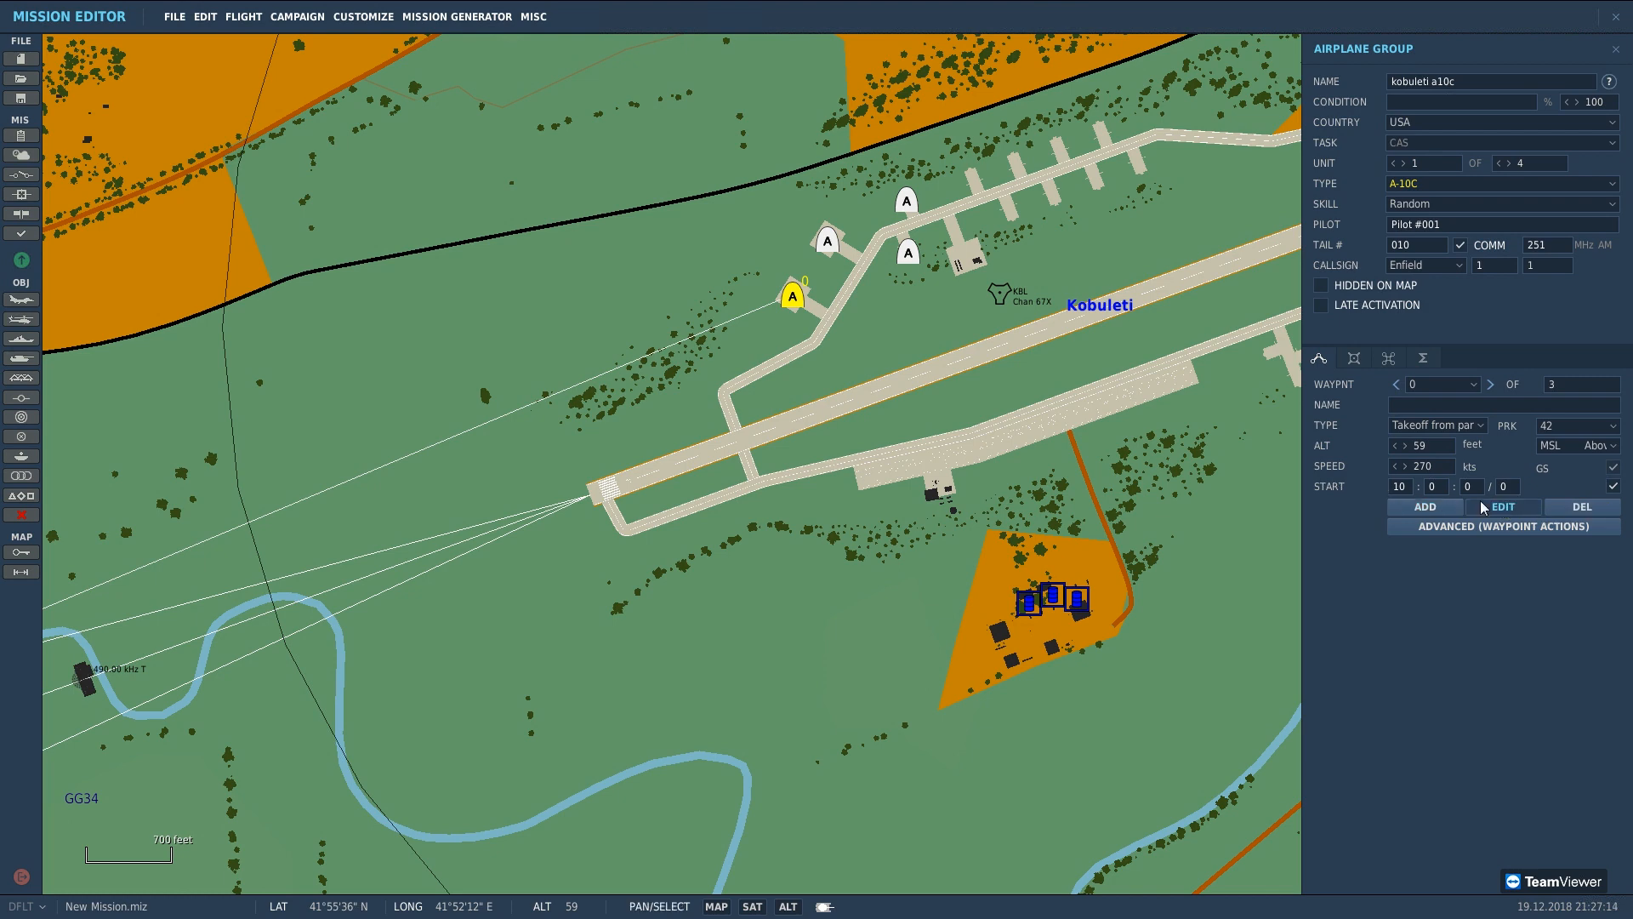
{"action": "scroll", "coordinate": [859, 240], "scroll_direction": "down", "scroll_amount": 1}
{"action": "left_click", "coordinate": [829, 242]}
{"action": "left_click", "coordinate": [902, 252]}
{"action": "left_click", "coordinate": [900, 206]}
{"action": "left_click", "coordinate": [901, 252]}
{"action": "left_click", "coordinate": [828, 241]}
{"action": "left_click", "coordinate": [796, 291]}
{"action": "left_click", "coordinate": [844, 231]}
{"action": "left_click", "coordinate": [832, 239]}
{"action": "left_click", "coordinate": [917, 246]}
{"action": "left_click", "coordinate": [907, 250]}
{"action": "scroll", "coordinate": [909, 256], "scroll_direction": "up", "scroll_amount": 2}
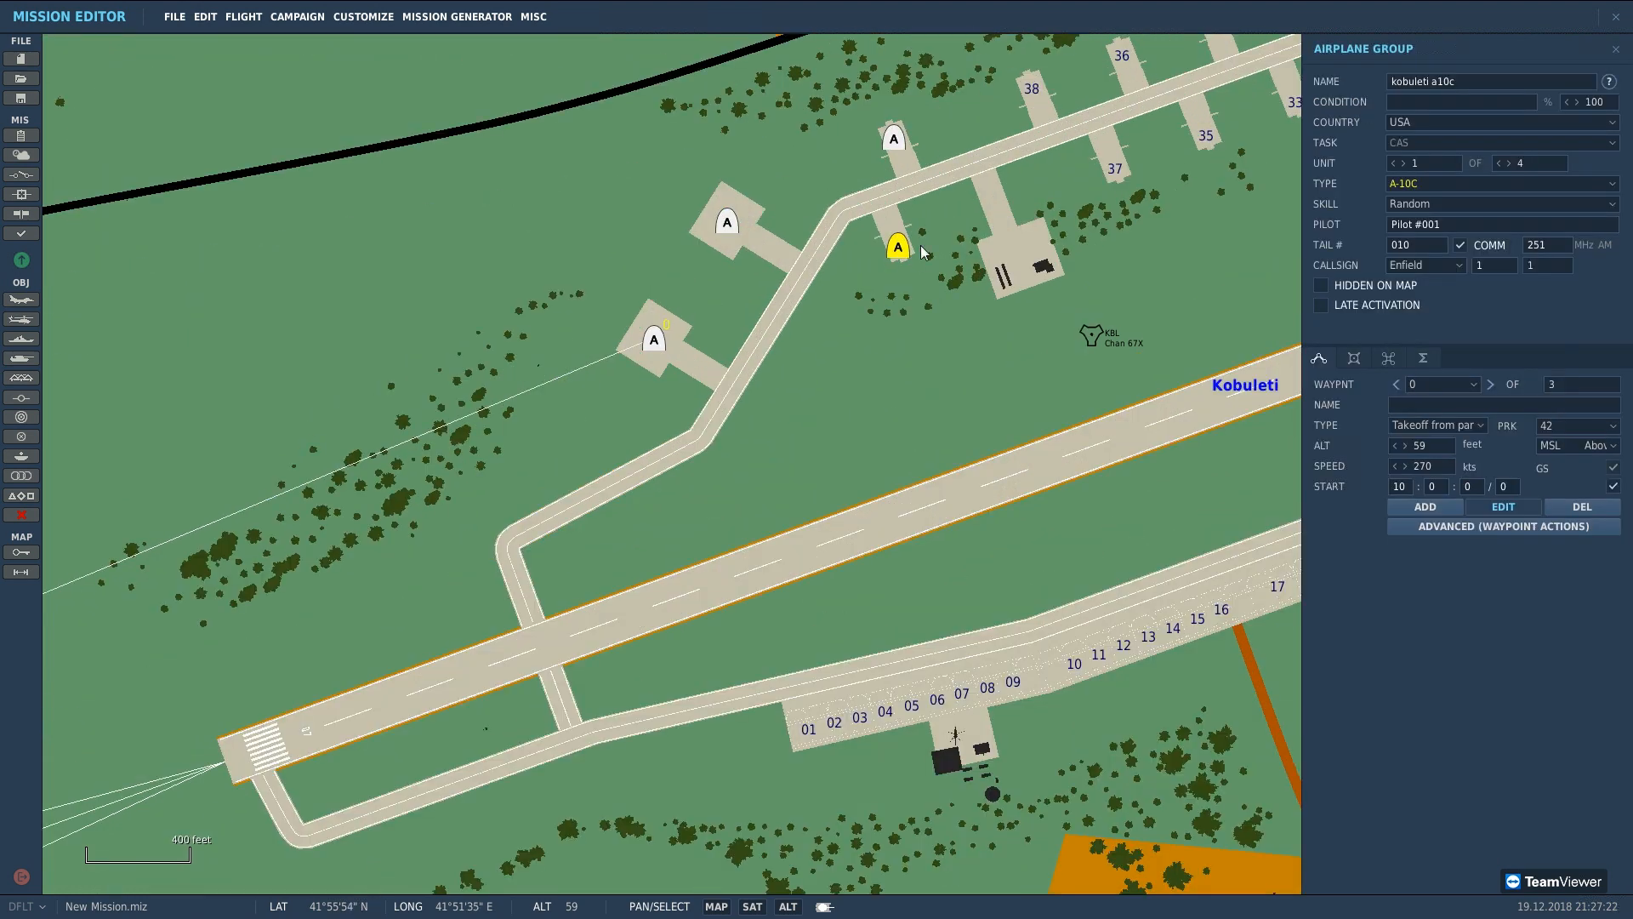
{"action": "left_click_drag", "start_coordinate": [912, 259], "coordinate": [865, 356]}
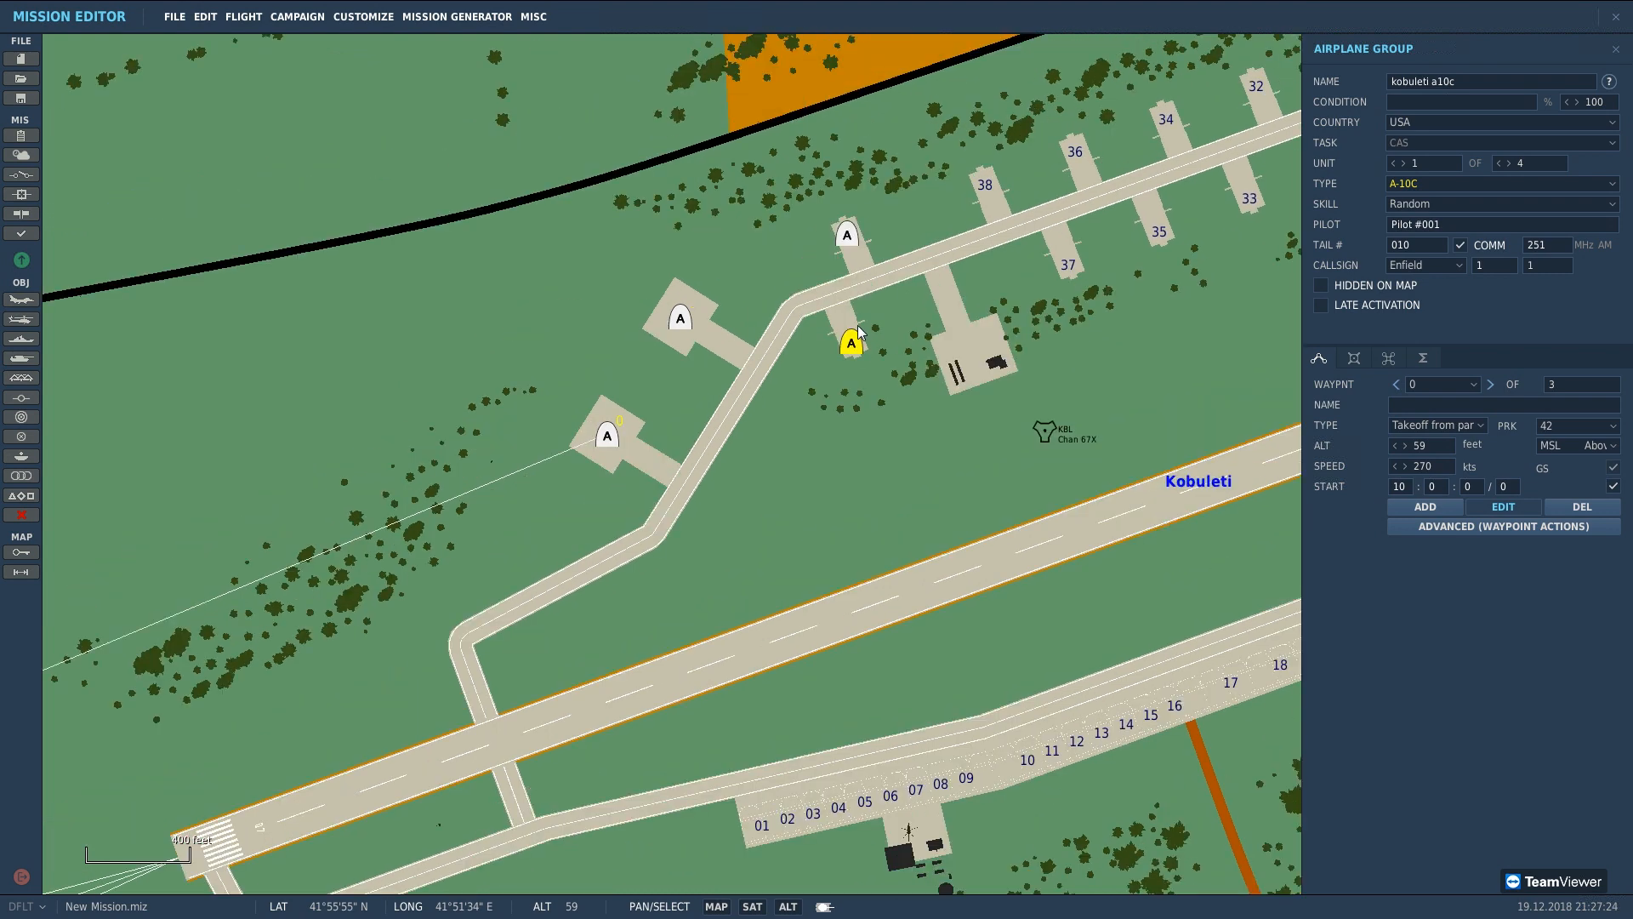
{"action": "scroll", "coordinate": [1039, 303], "scroll_direction": "down", "scroll_amount": 1}
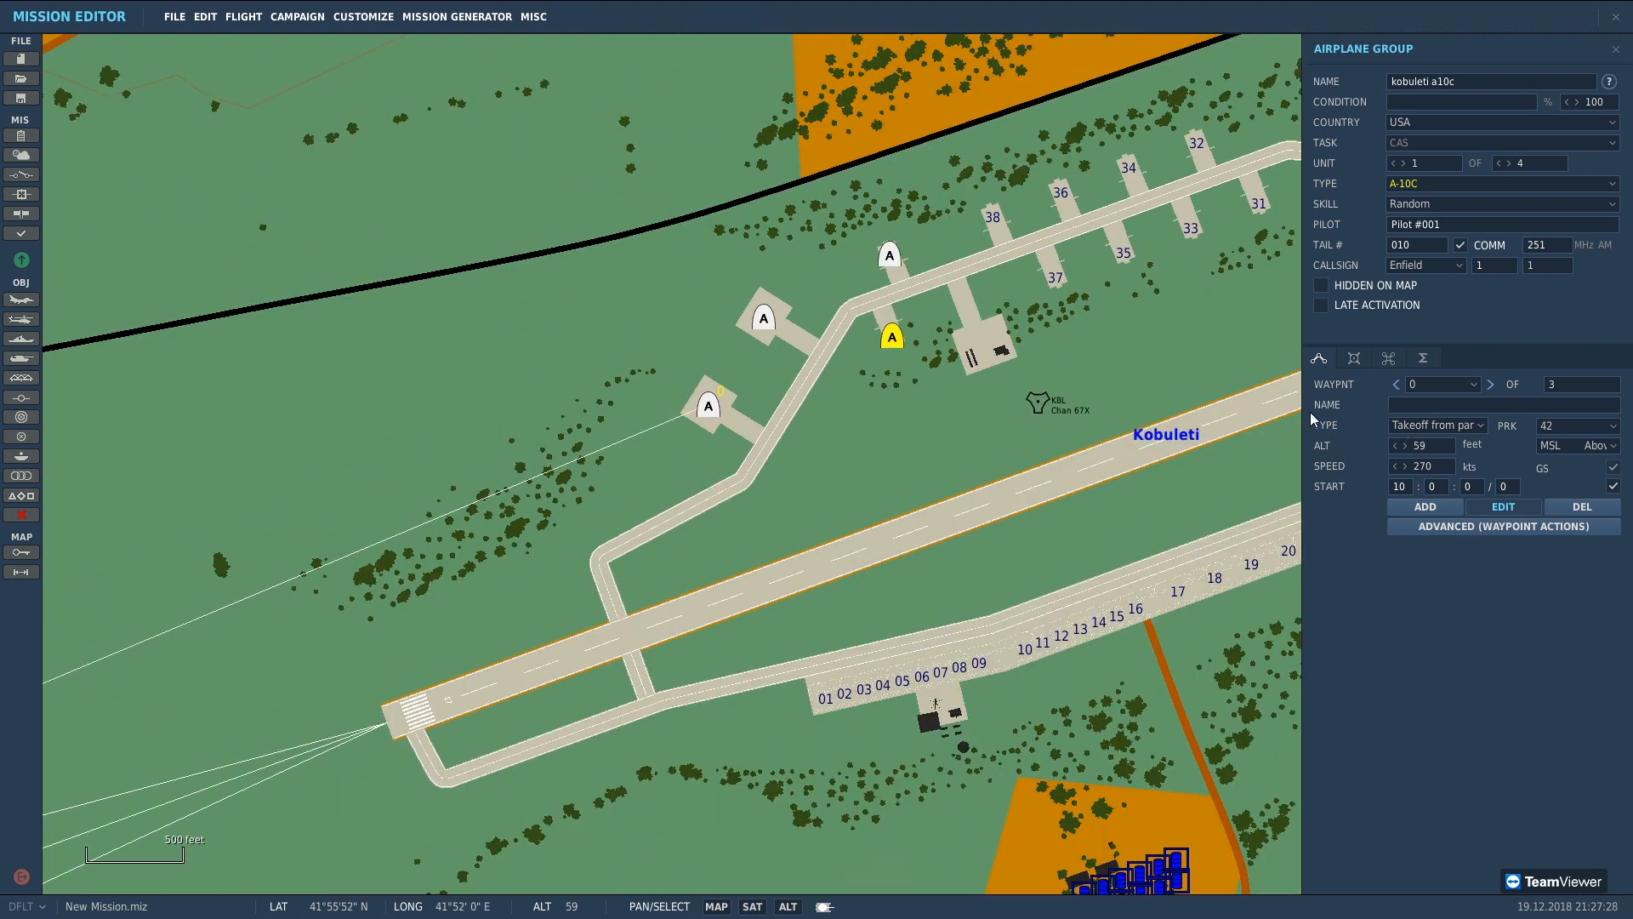
Step: Move the group's takeoff position at waypoint 0 to parking spot 33
{"action": "left_click", "coordinate": [1570, 430]}
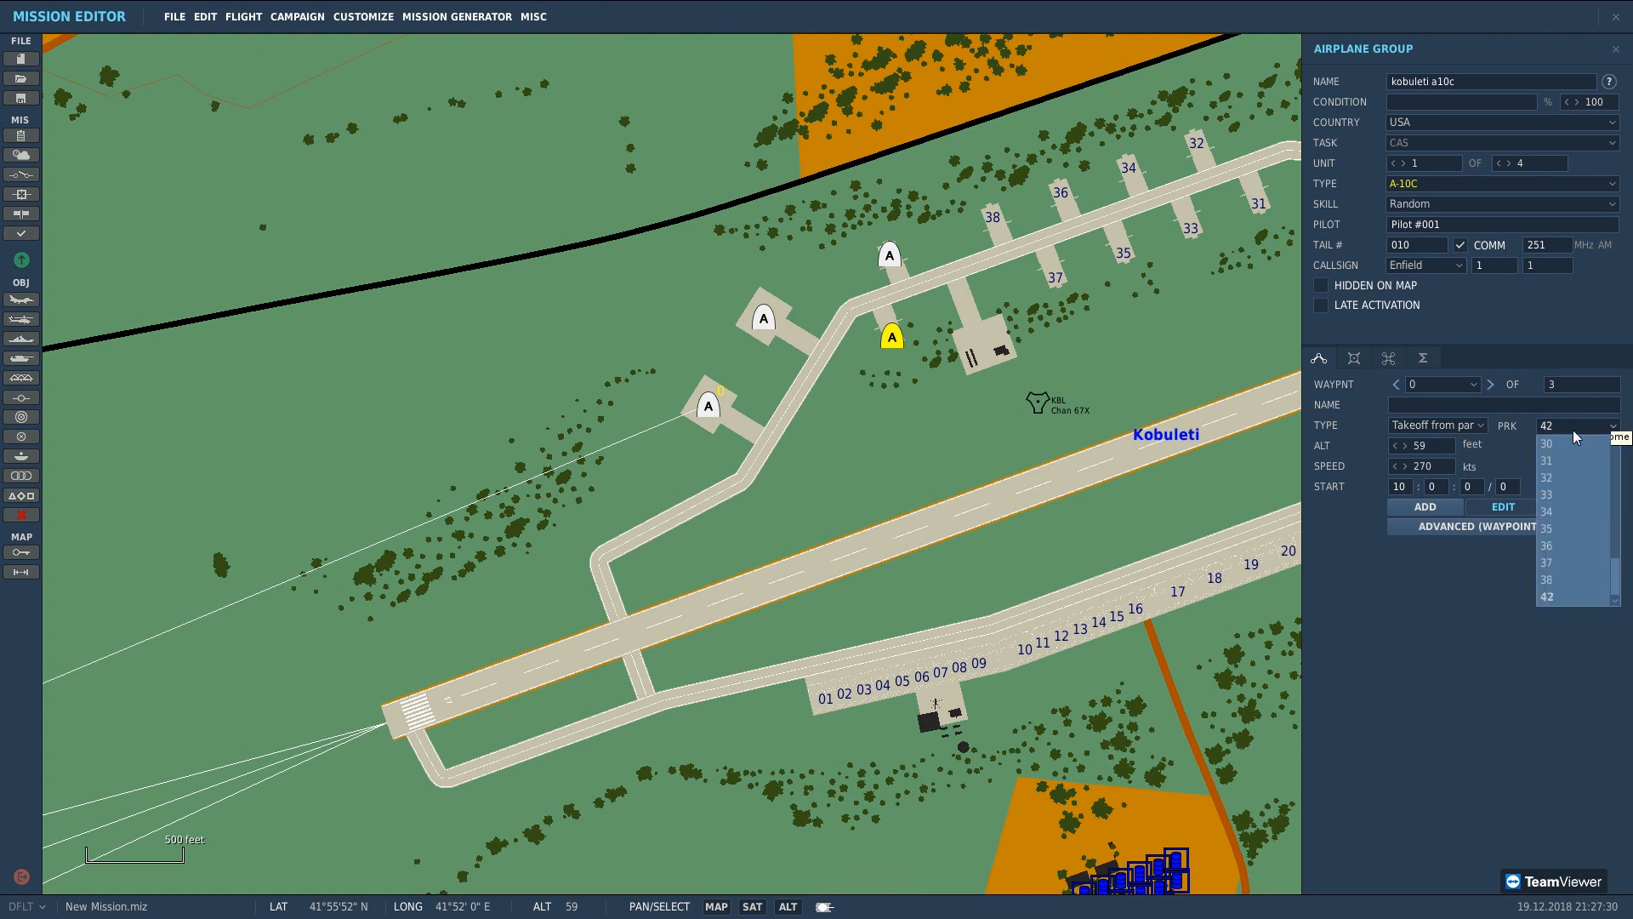
{"action": "left_click", "coordinate": [1563, 494]}
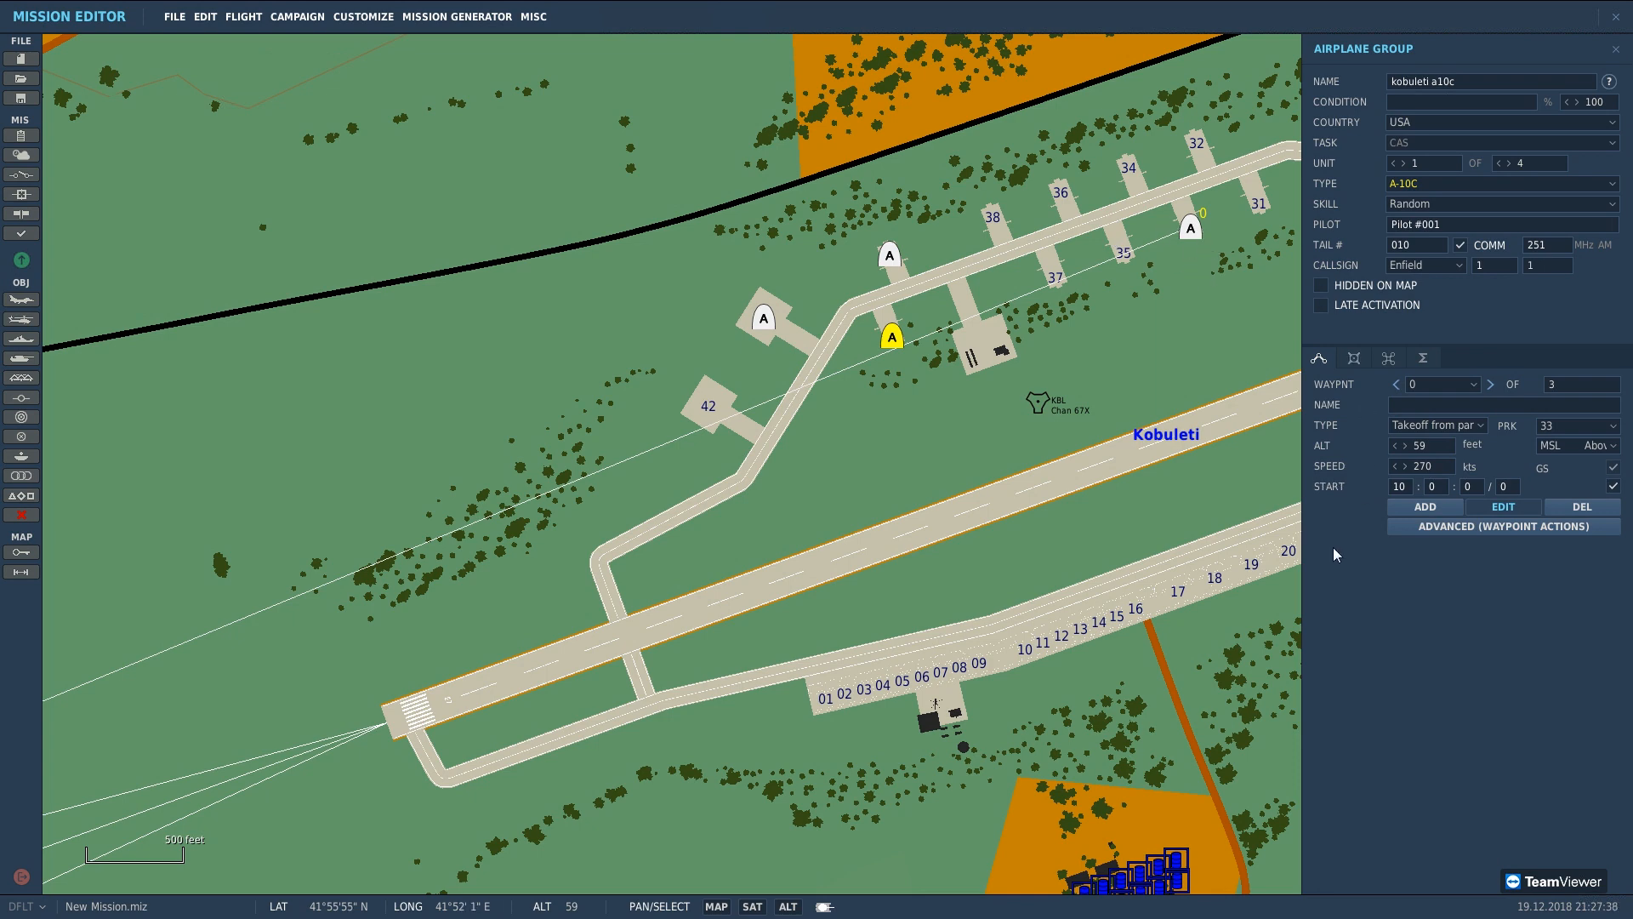
{"action": "scroll", "coordinate": [1140, 476], "scroll_direction": "down", "scroll_amount": 3}
{"action": "scroll", "coordinate": [1126, 477], "scroll_direction": "down", "scroll_amount": 3}
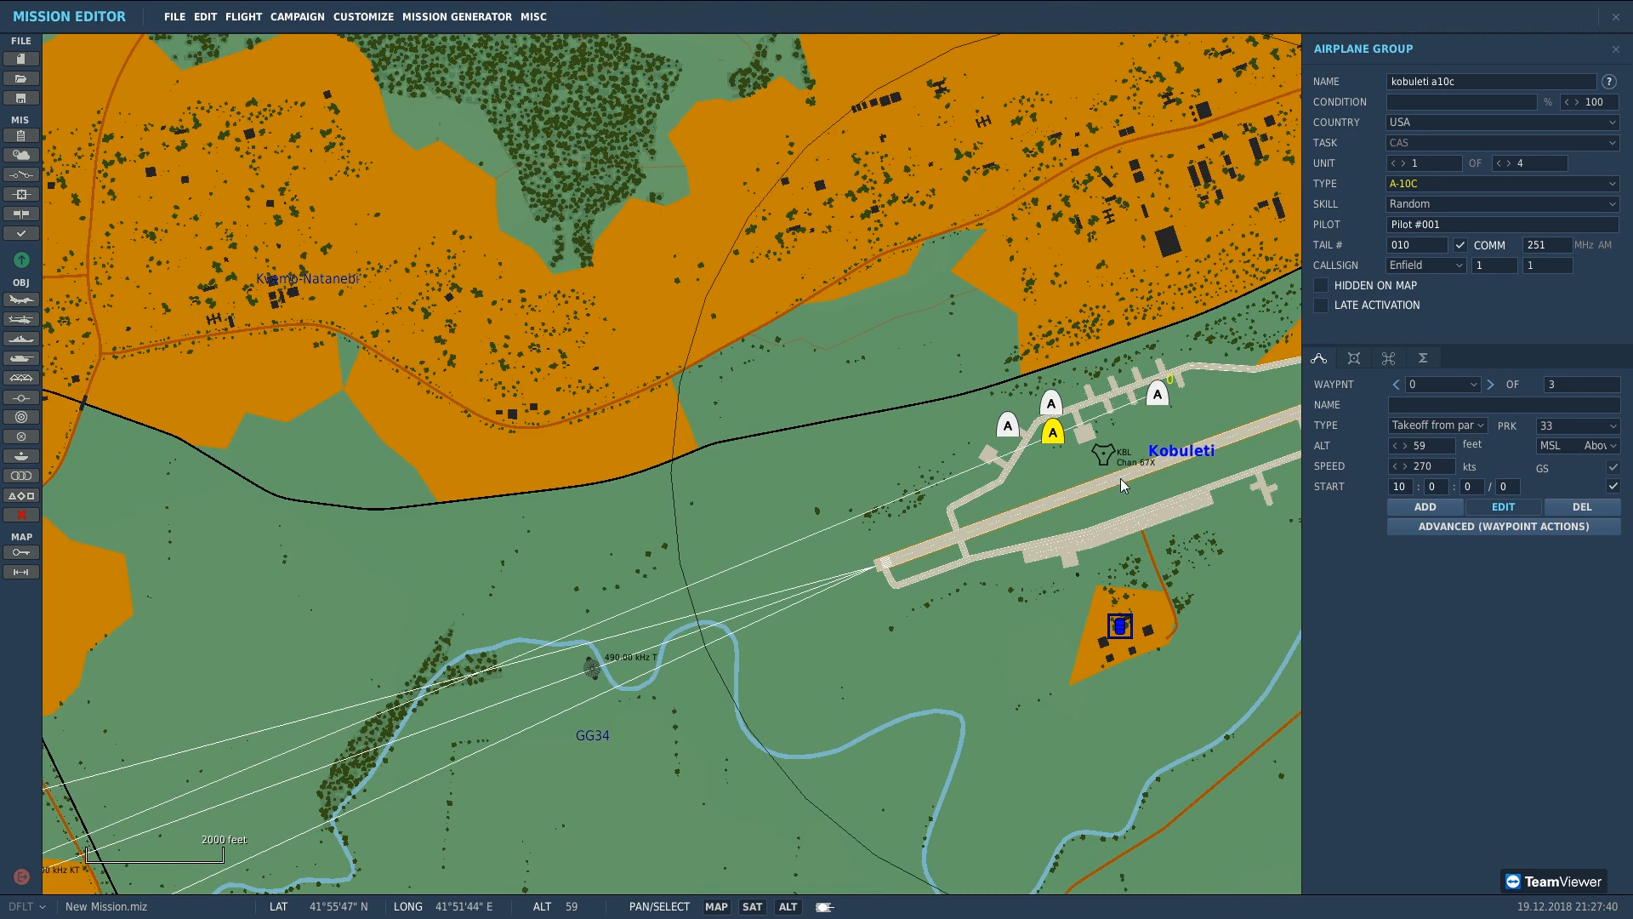
{"action": "scroll", "coordinate": [1276, 357], "scroll_direction": "down", "scroll_amount": 2}
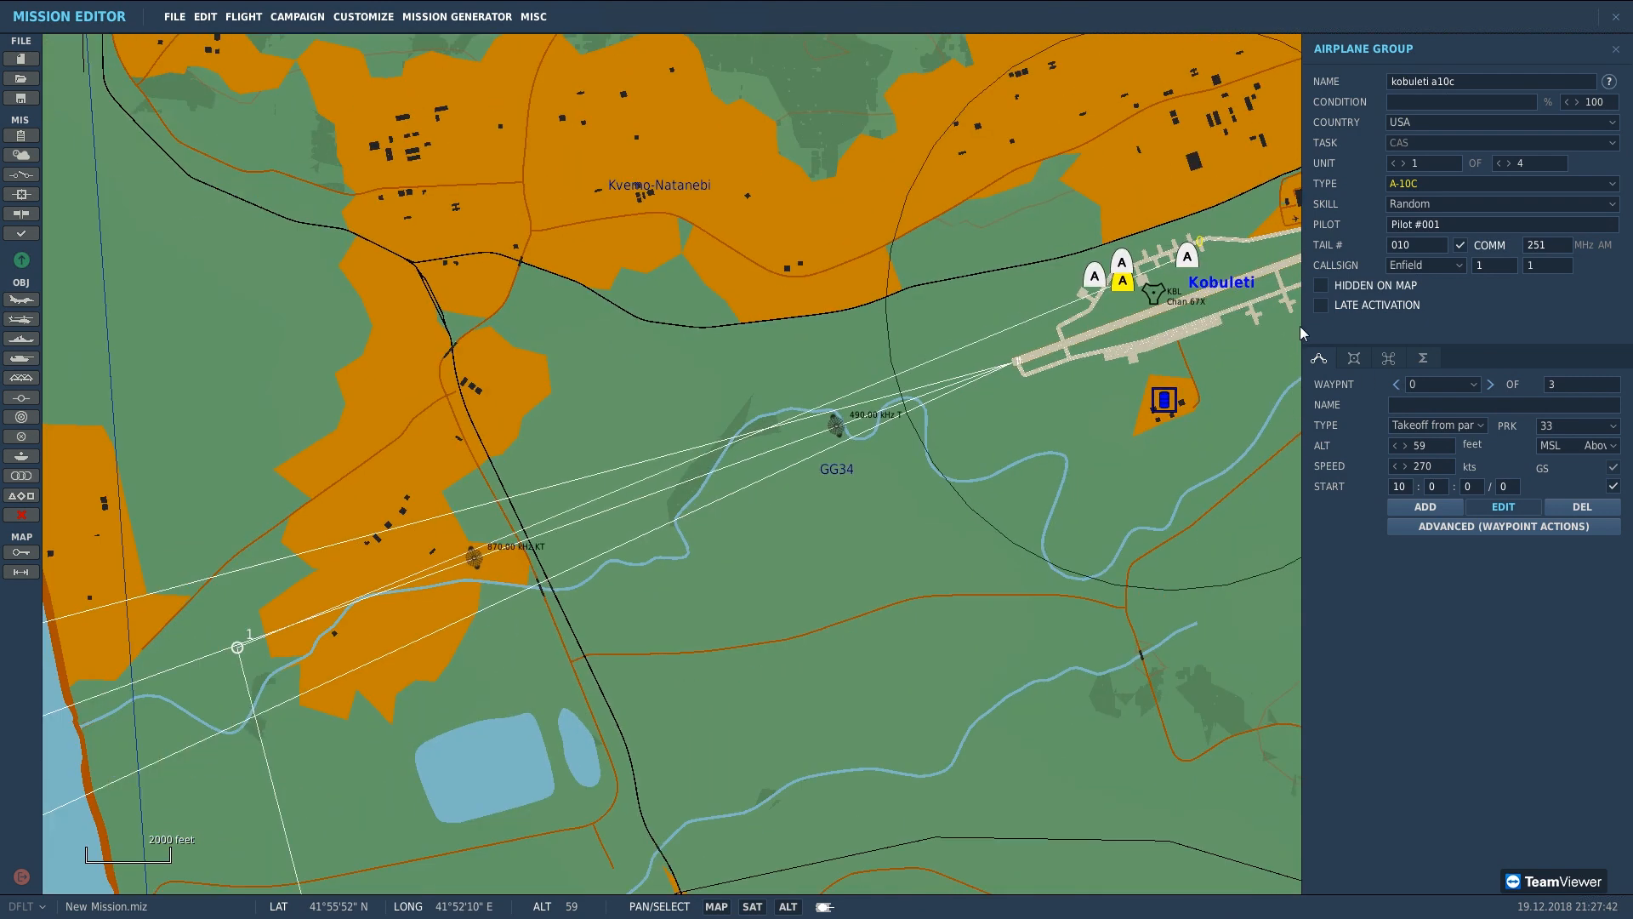
Step: Select waypoint 1 and review its altitude and speed settings
{"action": "left_click", "coordinate": [1491, 385]}
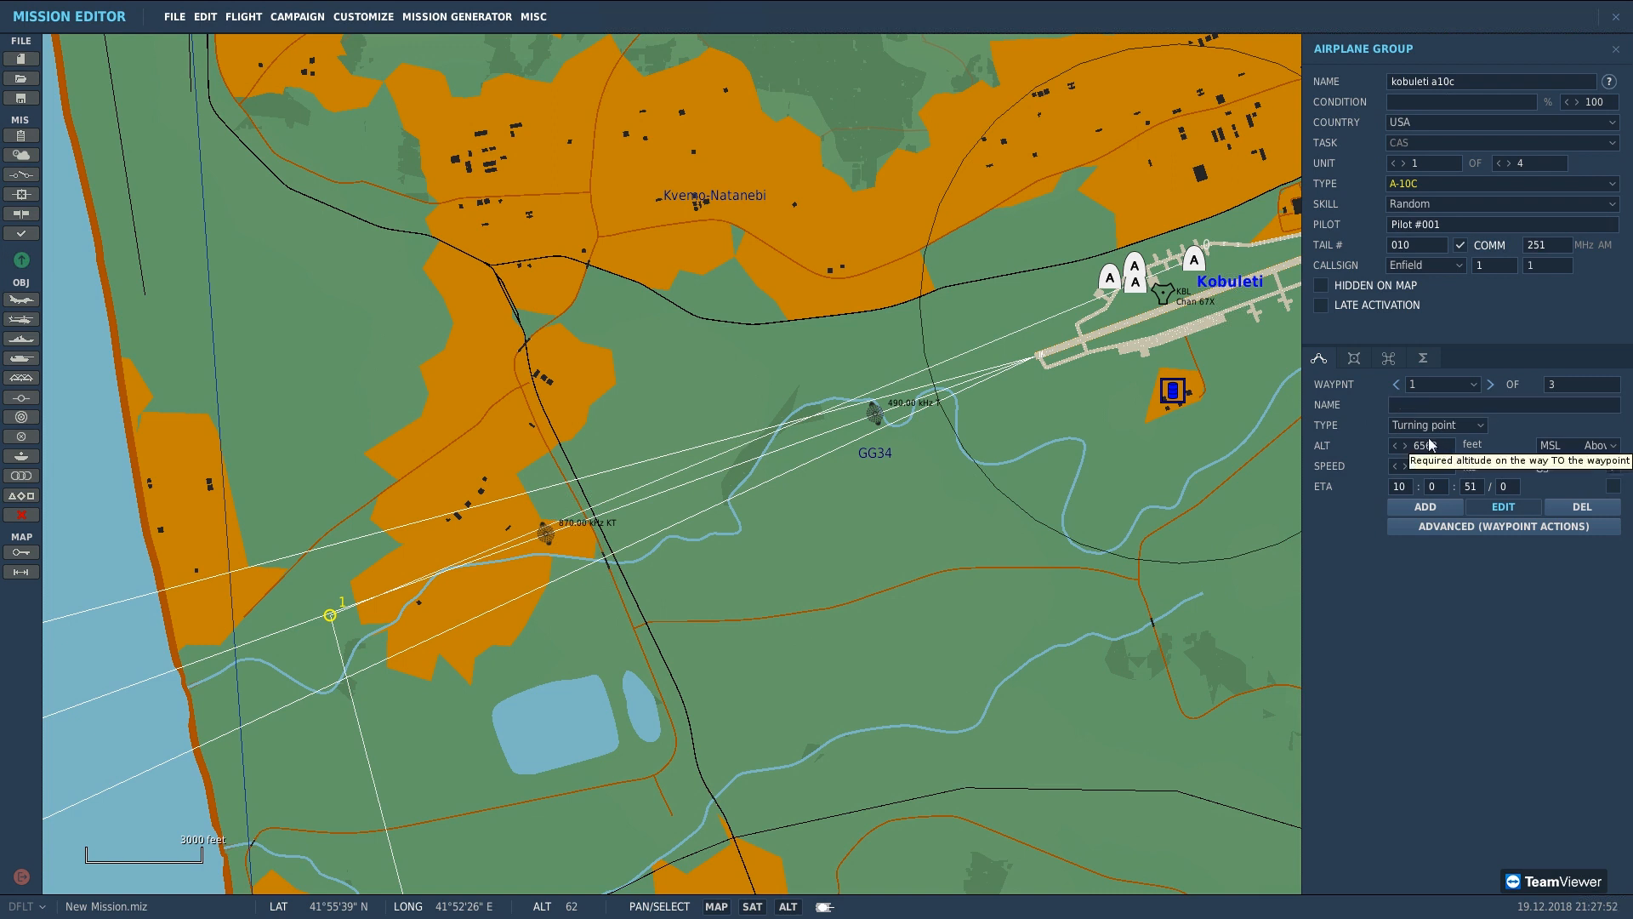
{"action": "double_click", "coordinate": [1415, 456]}
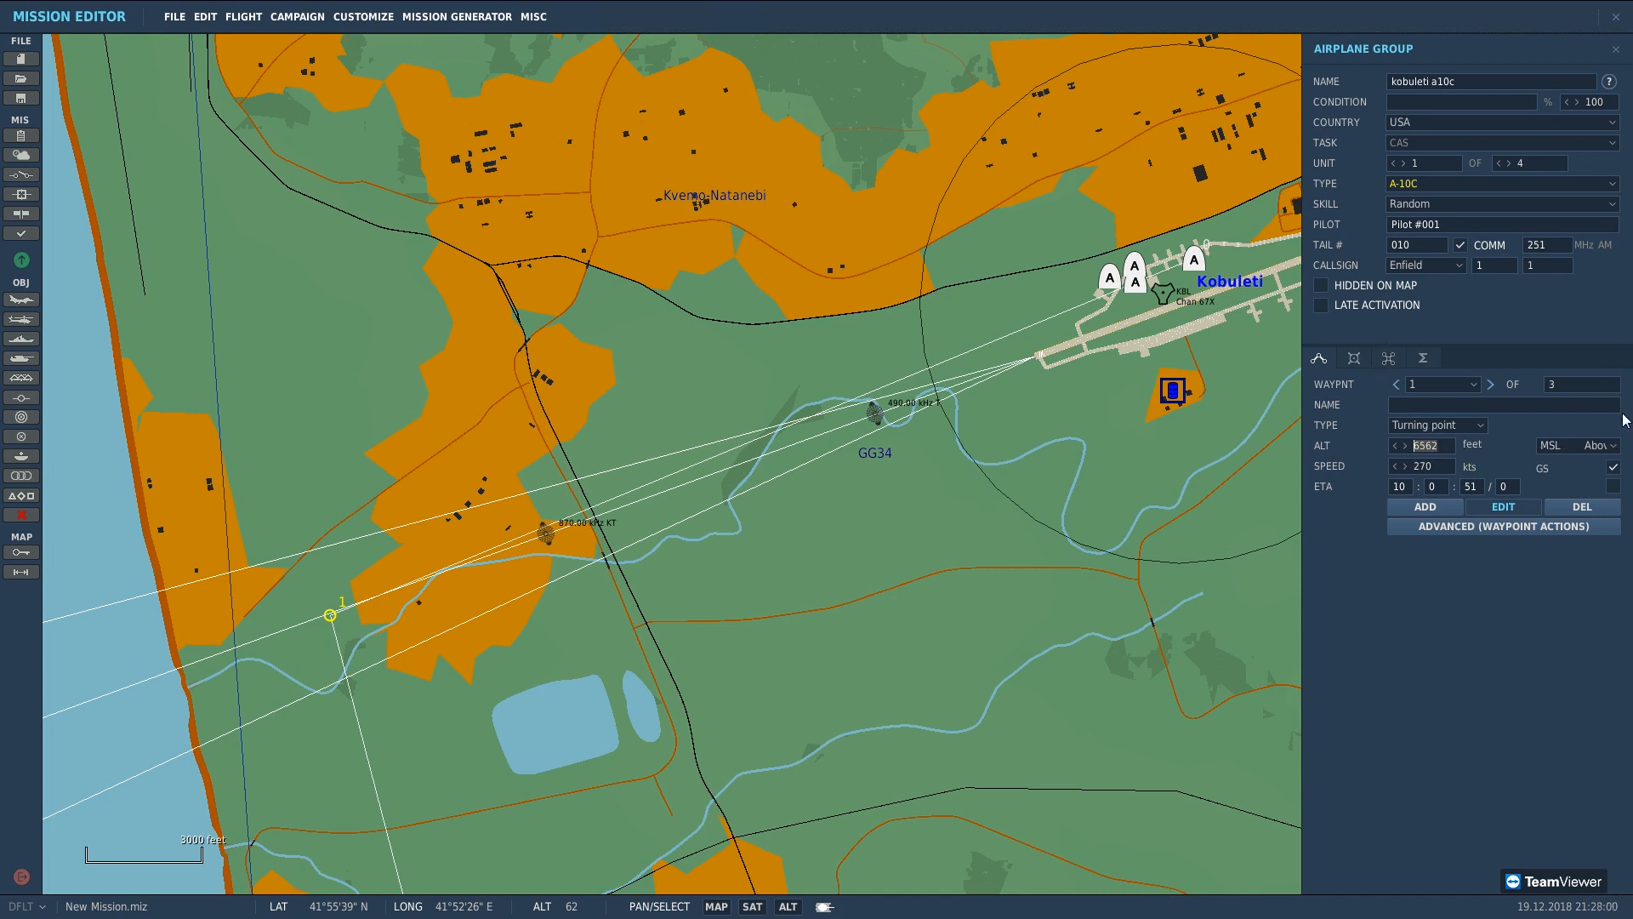
{"action": "left_click", "coordinate": [1427, 468]}
{"action": "double_click", "coordinate": [1409, 467]}
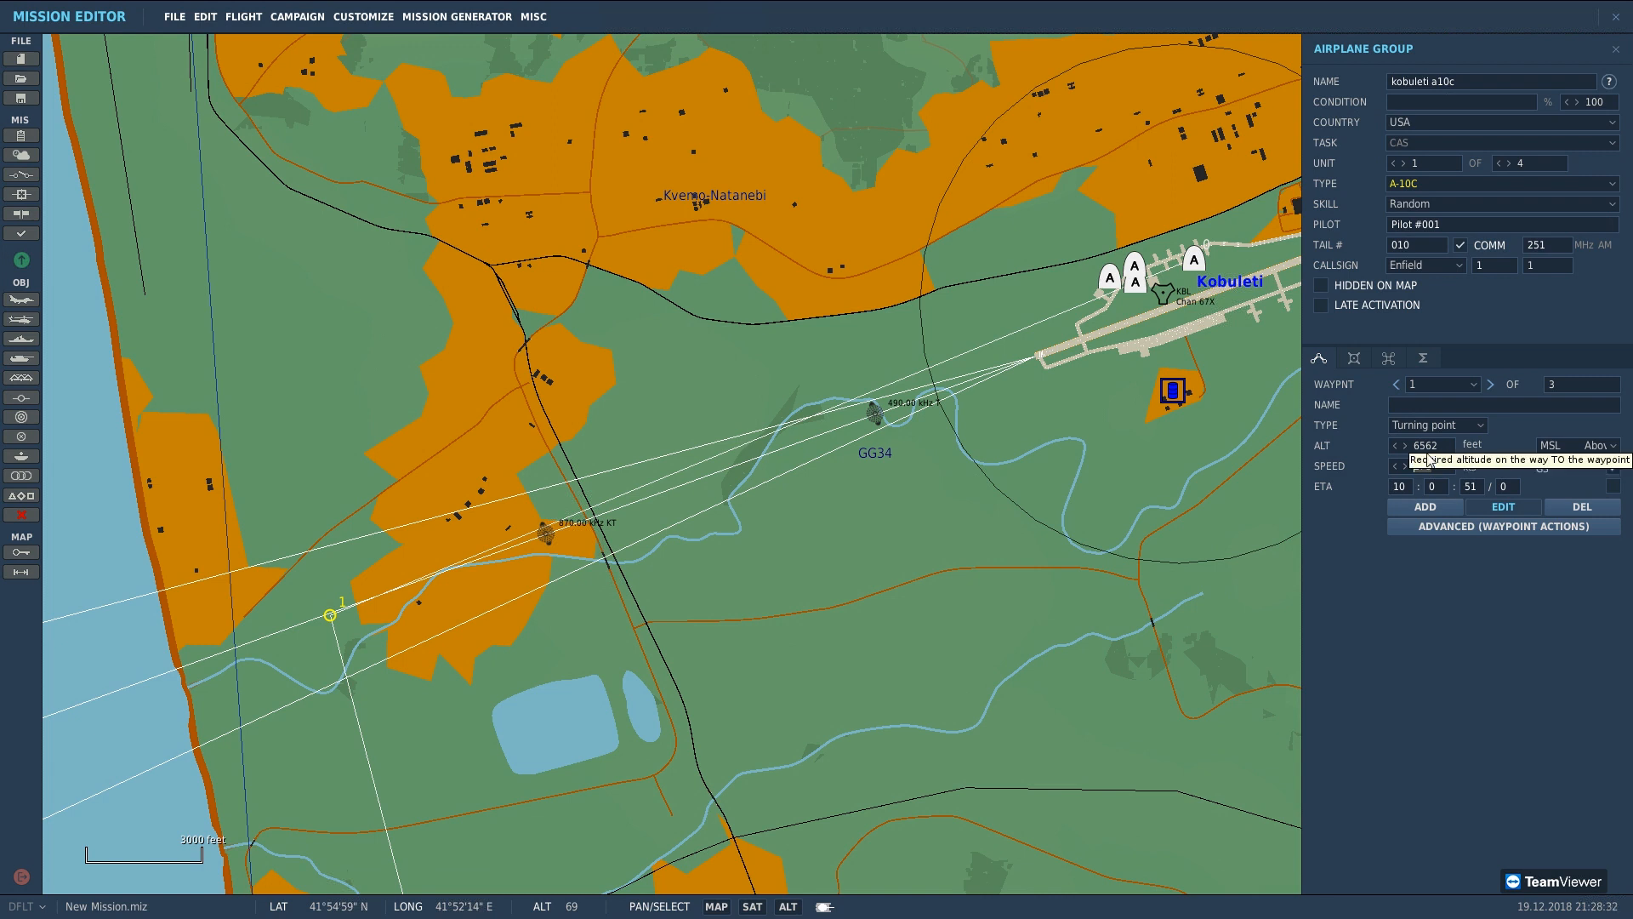
Step: Examine the distances along the route and the coastal area between Kobuleti and Batumi on the map
{"action": "scroll", "coordinate": [961, 472], "scroll_direction": "down", "scroll_amount": 2}
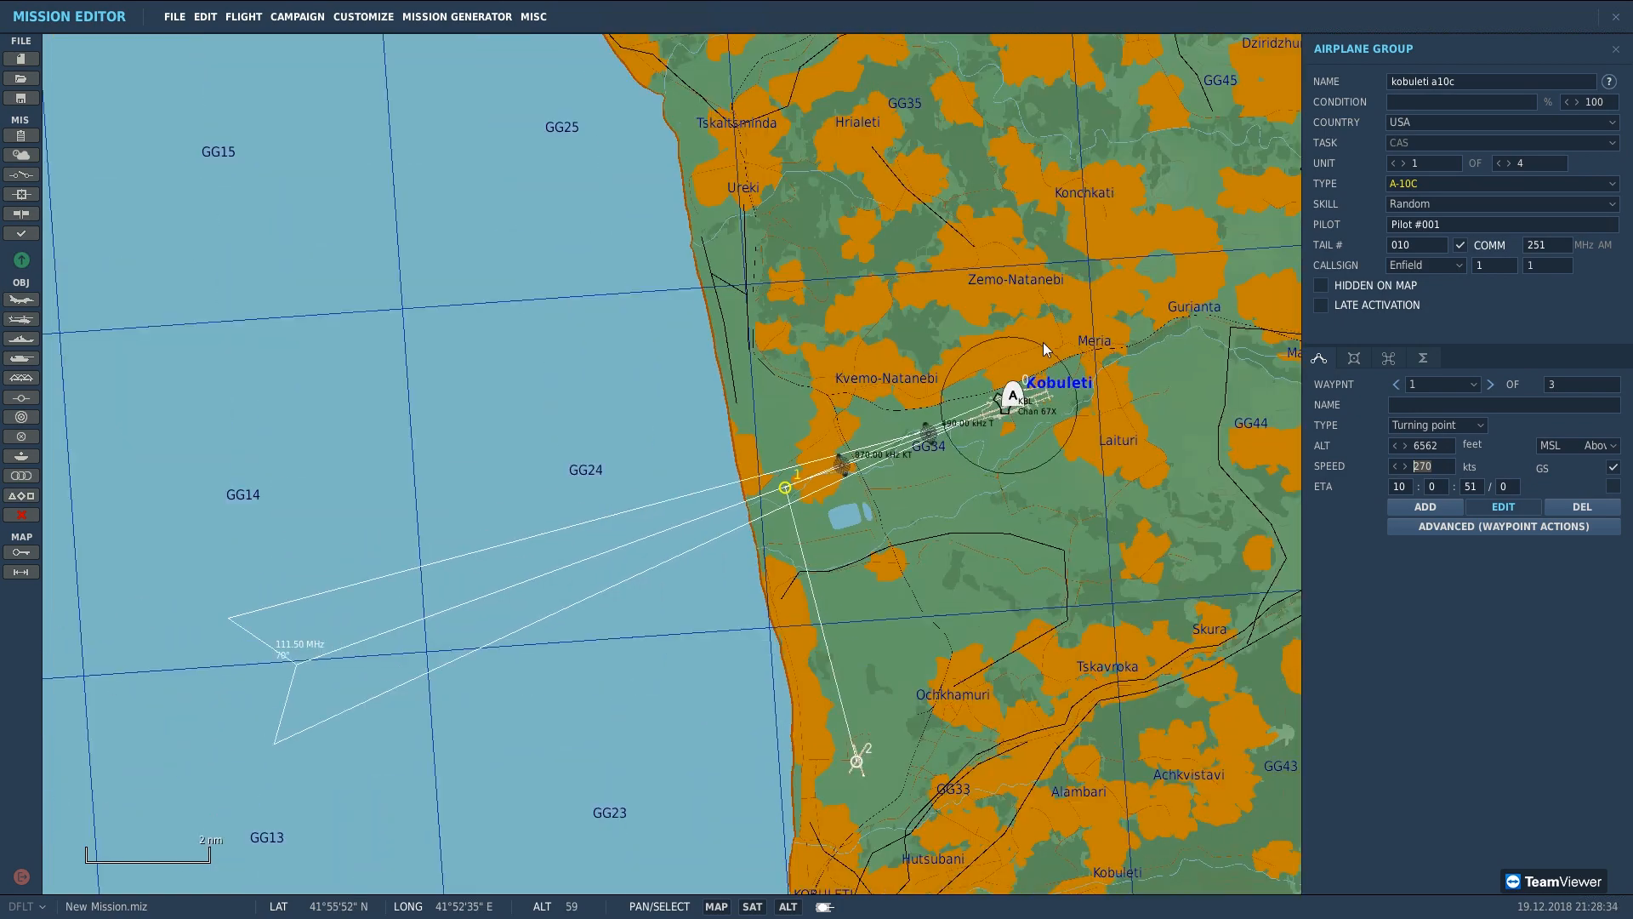
{"action": "scroll", "coordinate": [1033, 478], "scroll_direction": "down", "scroll_amount": 2}
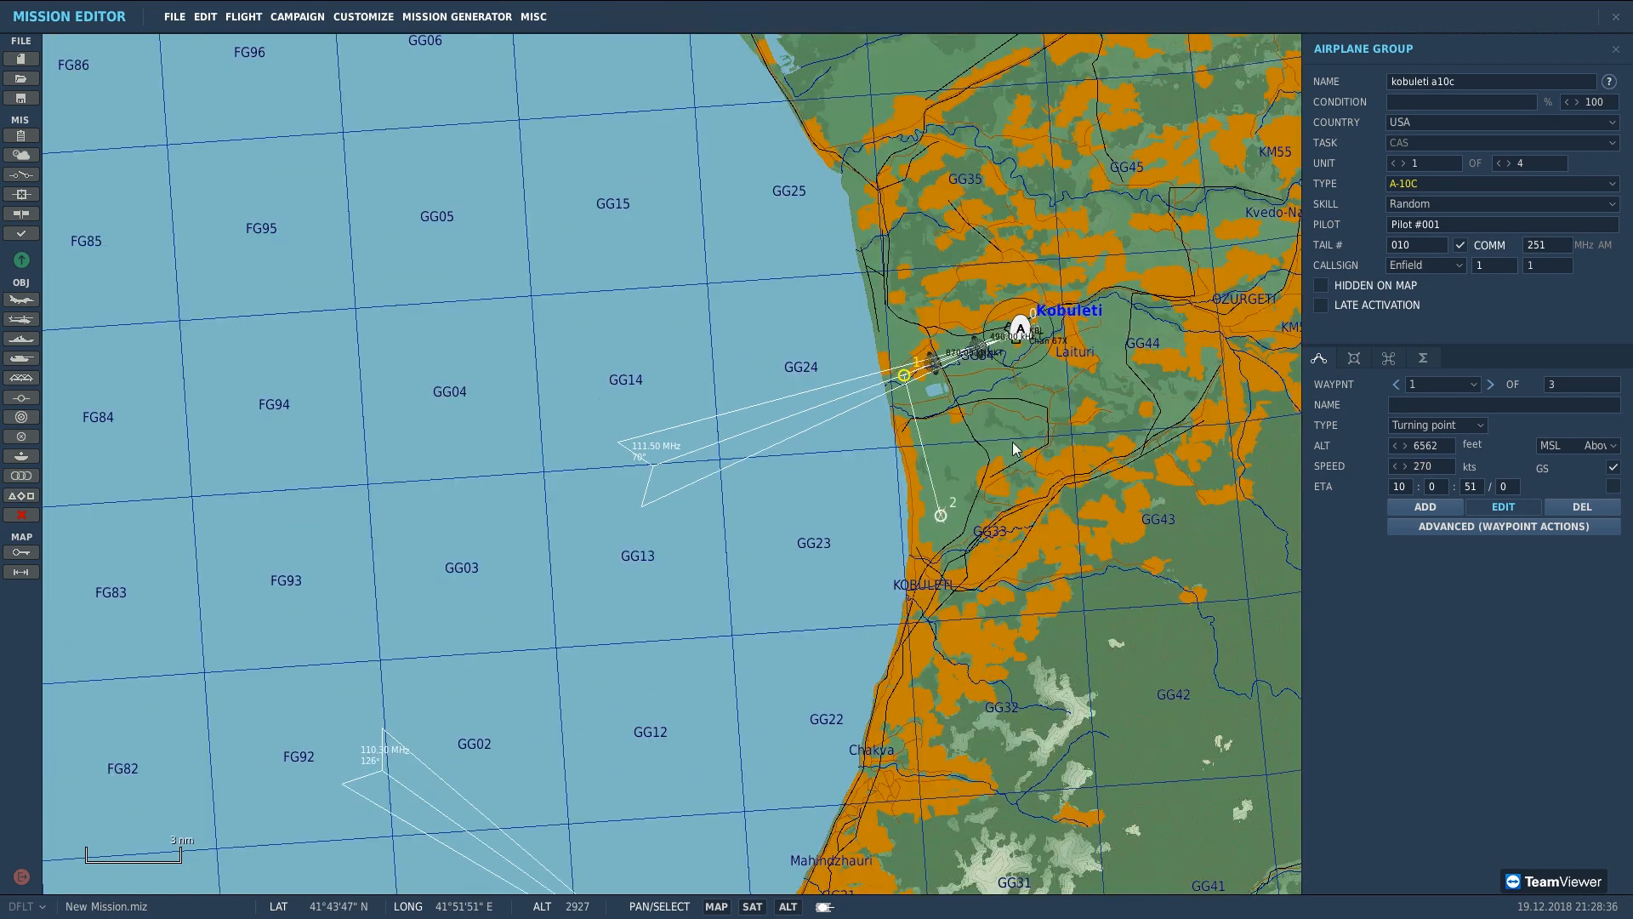
{"action": "left_click_drag", "start_coordinate": [1074, 850], "coordinate": [1019, 541]}
{"action": "scroll", "coordinate": [1019, 542], "scroll_direction": "down", "scroll_amount": 1}
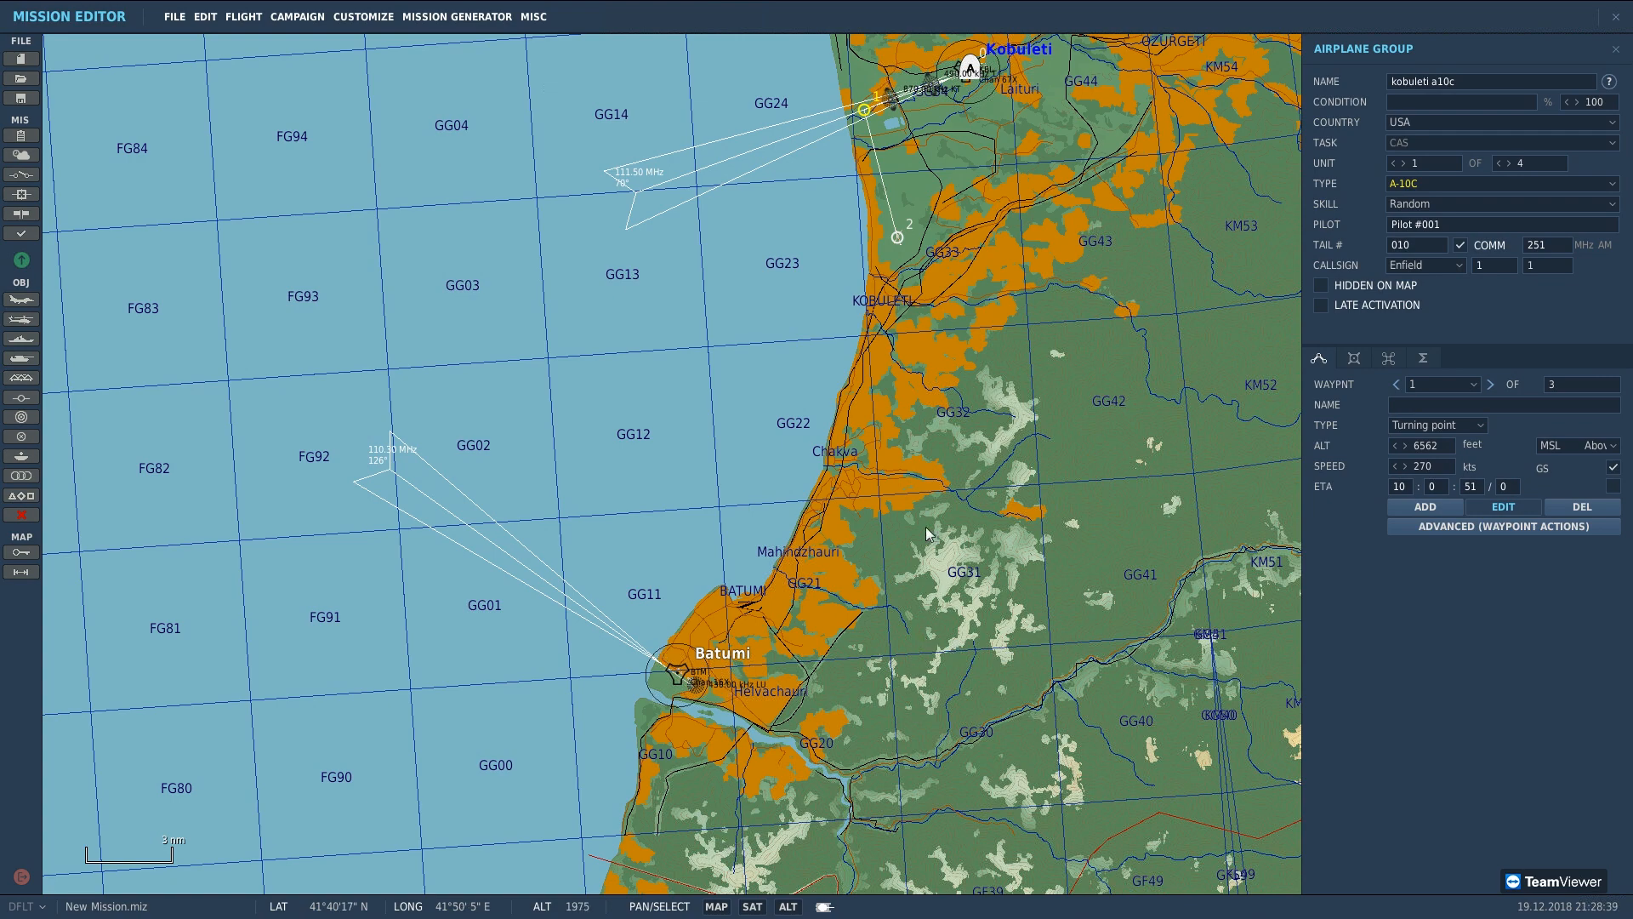
{"action": "left_click_drag", "start_coordinate": [948, 245], "coordinate": [893, 414]}
{"action": "scroll", "coordinate": [872, 349], "scroll_direction": "up", "scroll_amount": 2}
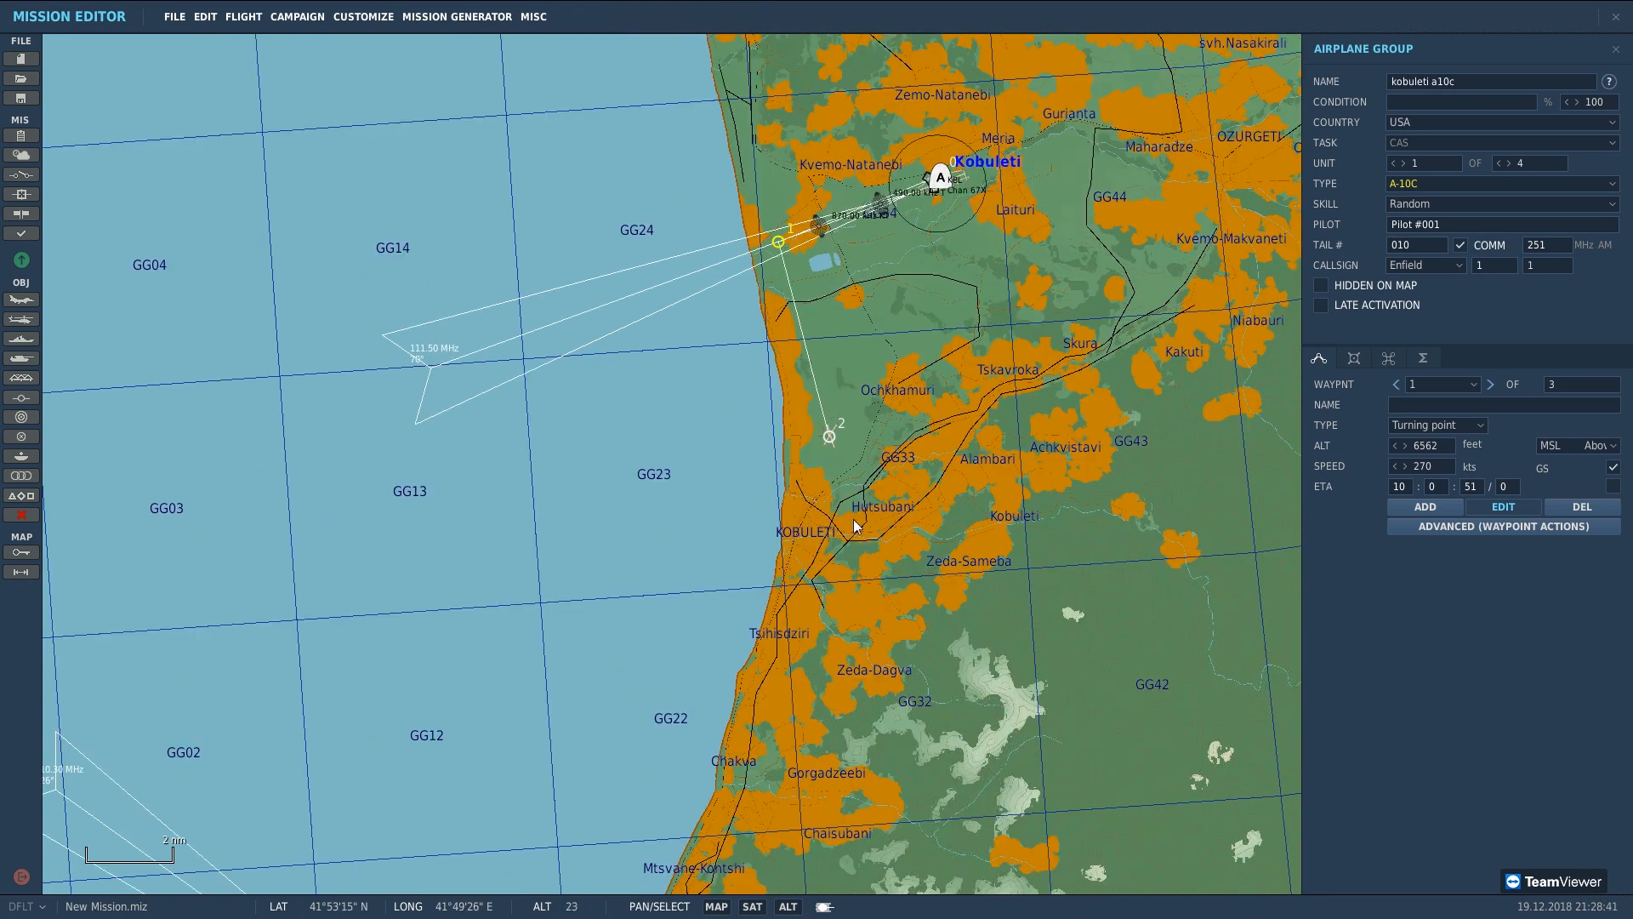
{"action": "left_click_drag", "start_coordinate": [925, 186], "coordinate": [901, 395]}
{"action": "scroll", "coordinate": [902, 396], "scroll_direction": "up", "scroll_amount": 2}
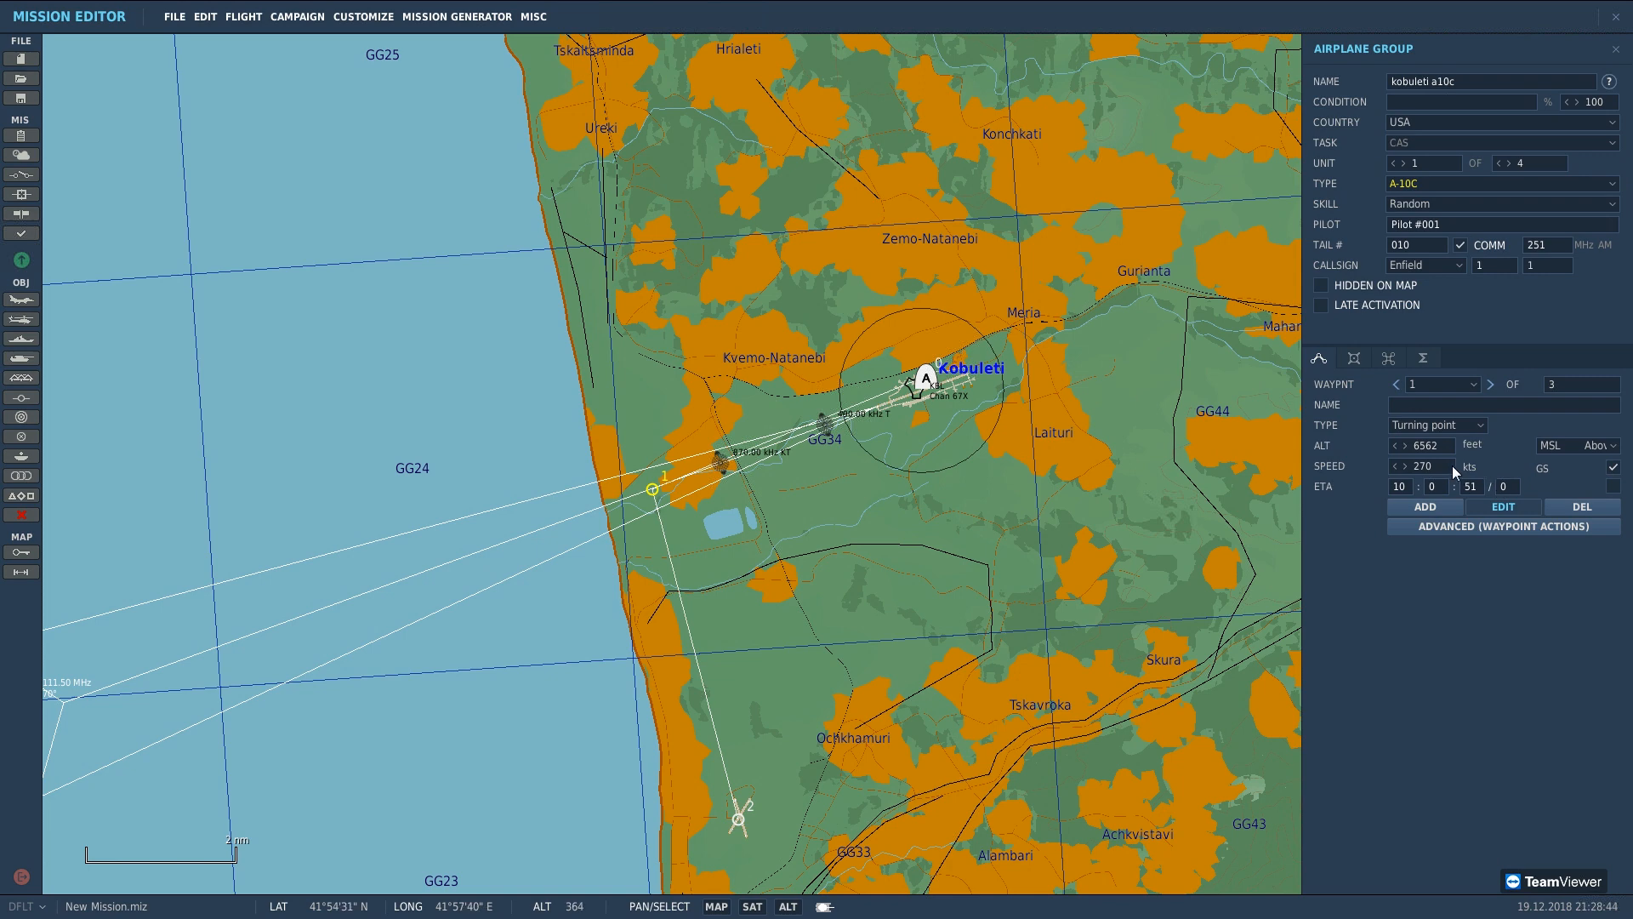
{"action": "scroll", "coordinate": [856, 527], "scroll_direction": "up", "scroll_amount": 2}
{"action": "scroll", "coordinate": [954, 266], "scroll_direction": "up", "scroll_amount": 2}
Step: Set the speed for waypoint 1 to 300 knots
{"action": "left_click", "coordinate": [951, 264]}
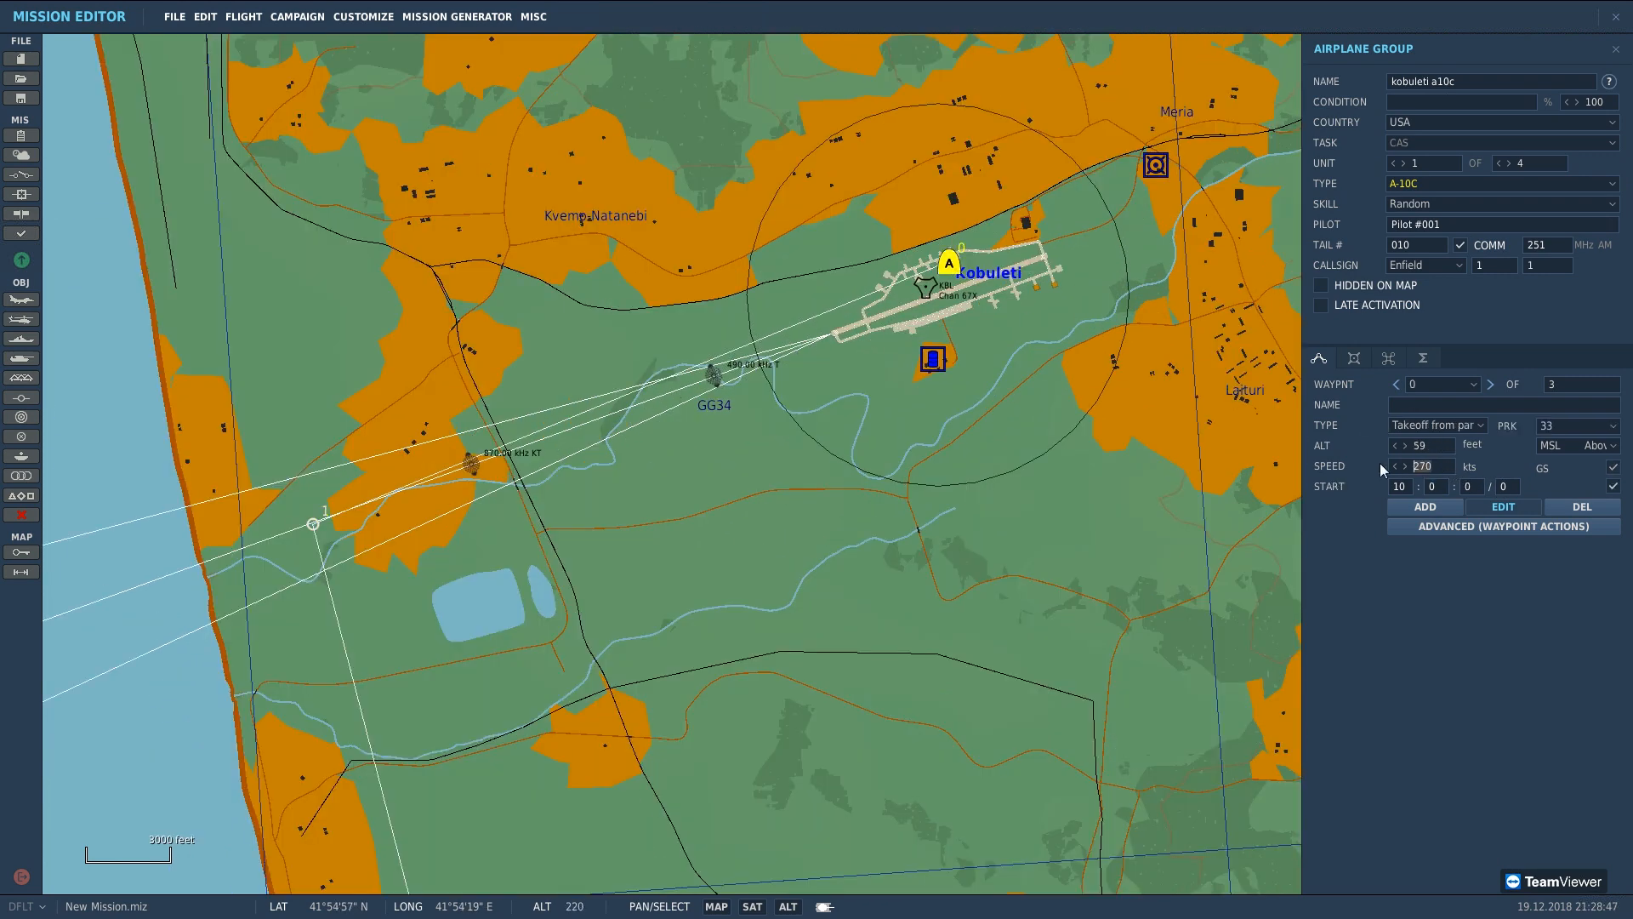
{"action": "type", "text": "3000"}
{"action": "key", "text": "BackSpace"}
{"action": "left_click", "coordinate": [1490, 384]}
{"action": "double_click", "coordinate": [1442, 472]}
{"action": "type", "text": "300"}
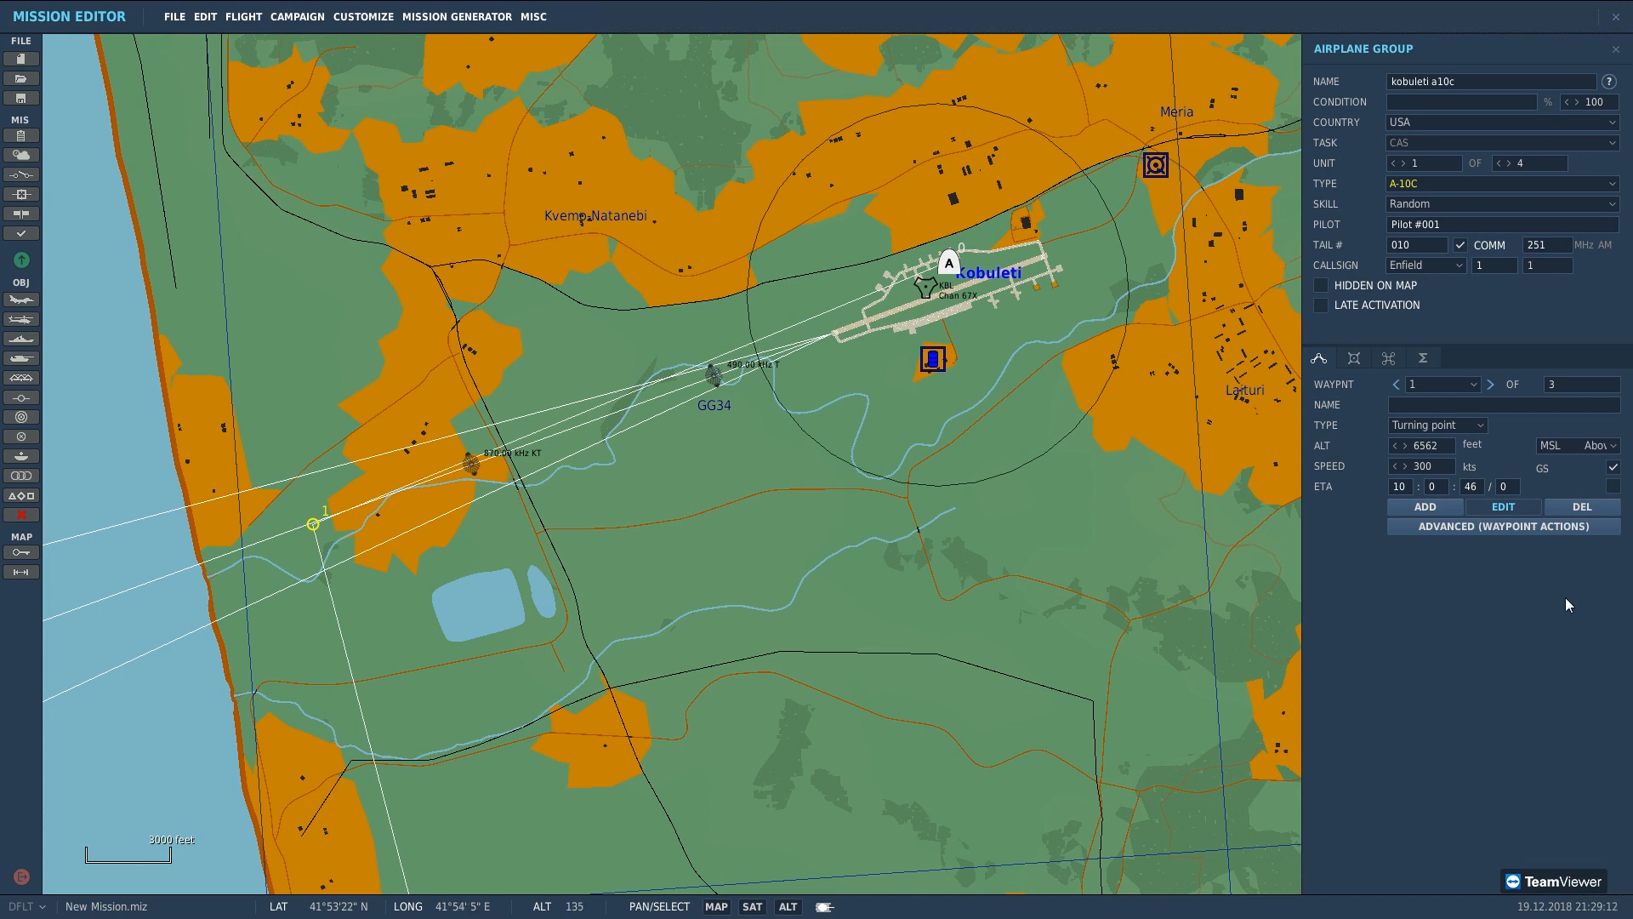
Step: View the advanced waypoint actions of waypoint 1 and deselect the A-10C group
{"action": "left_click", "coordinate": [1535, 529]}
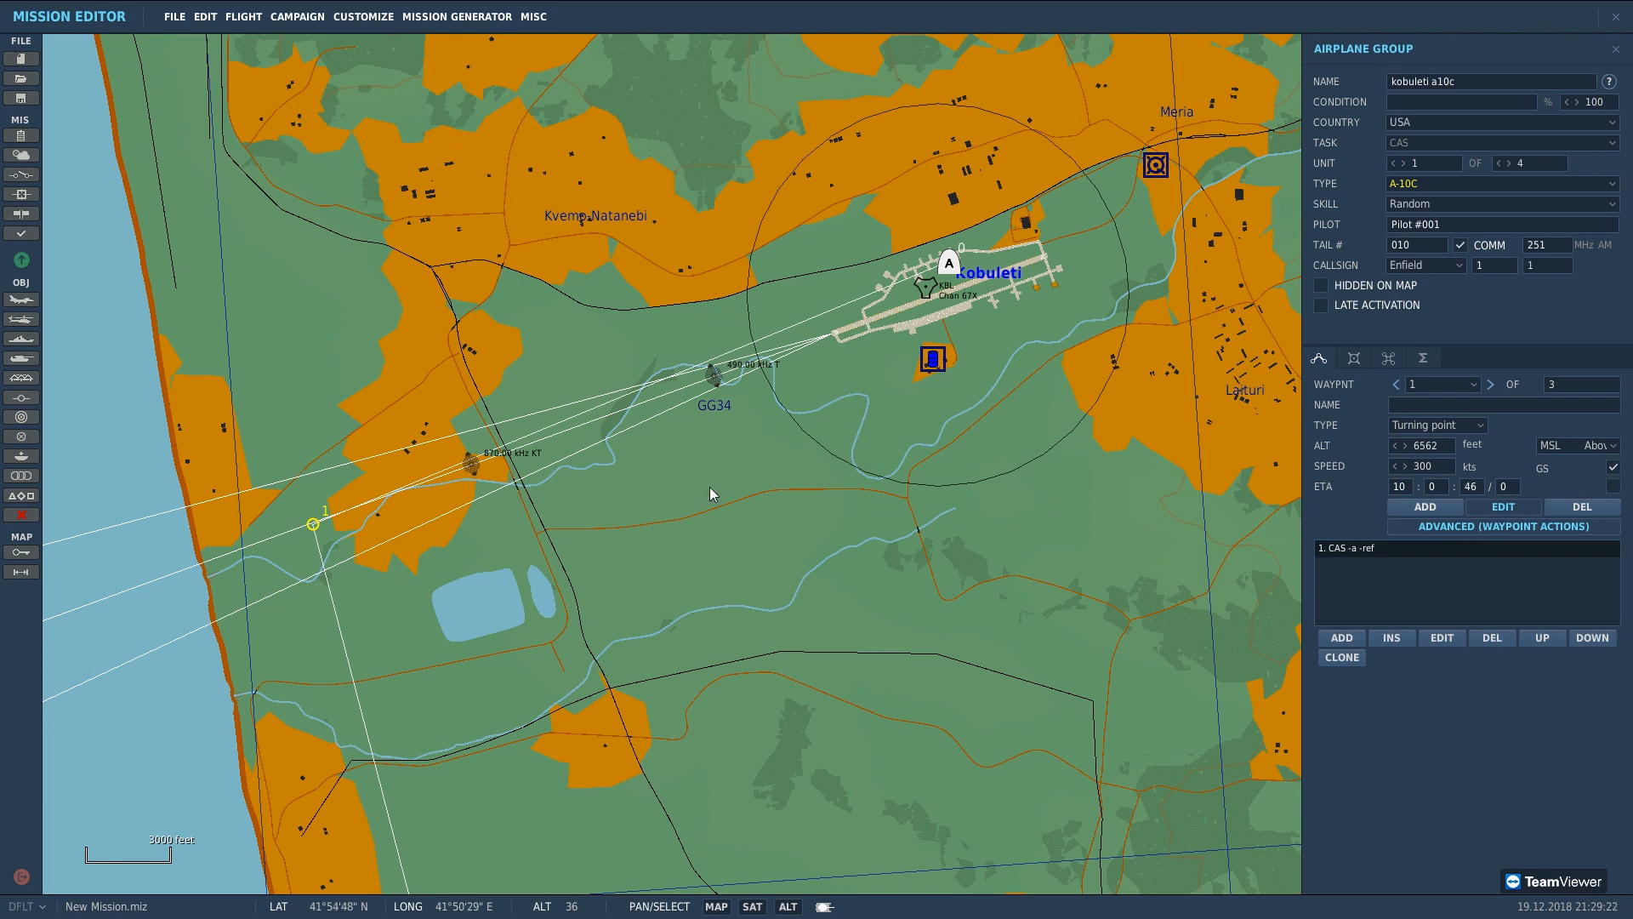
{"action": "scroll", "coordinate": [603, 481], "scroll_direction": "down", "scroll_amount": 2}
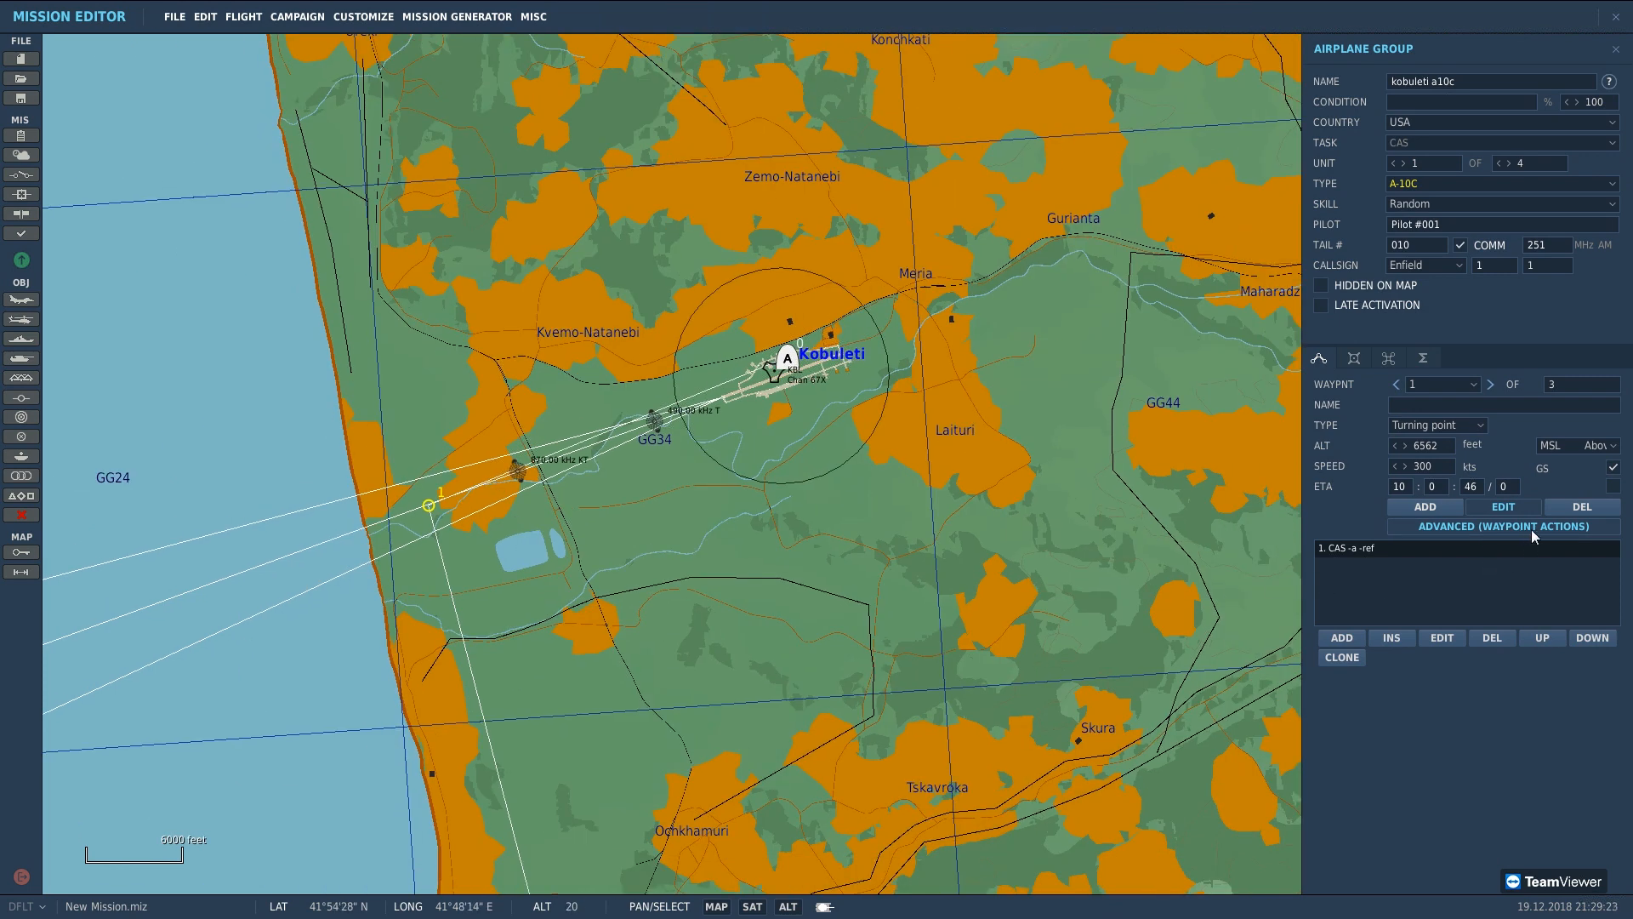
{"action": "scroll", "coordinate": [584, 502], "scroll_direction": "down", "scroll_amount": 2}
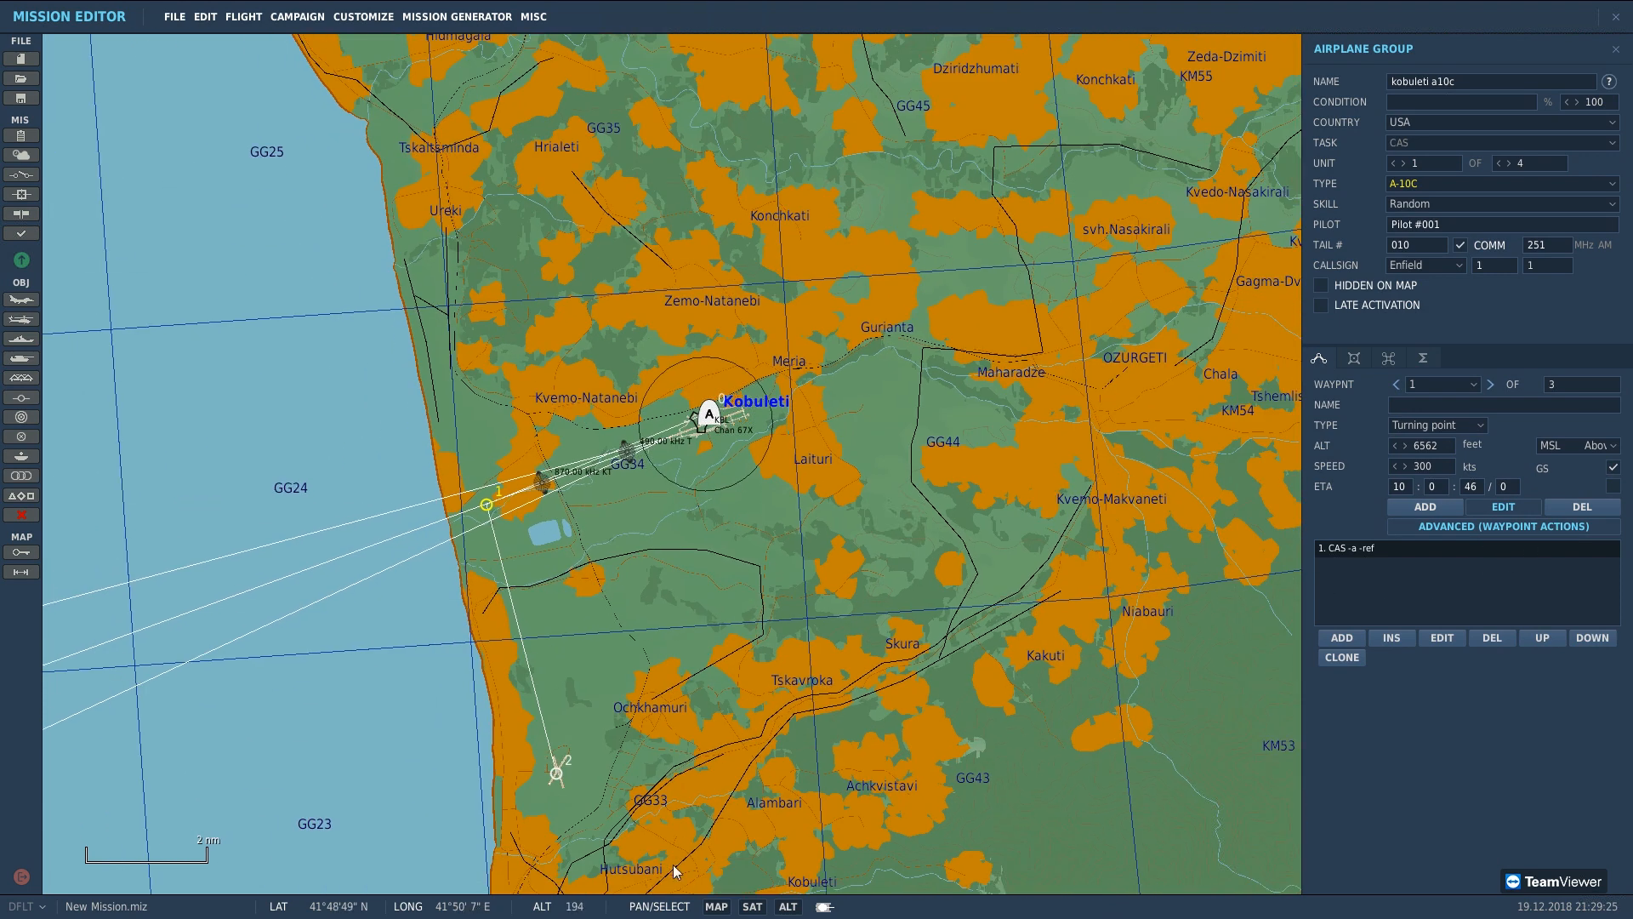
{"action": "left_click", "coordinate": [748, 614]}
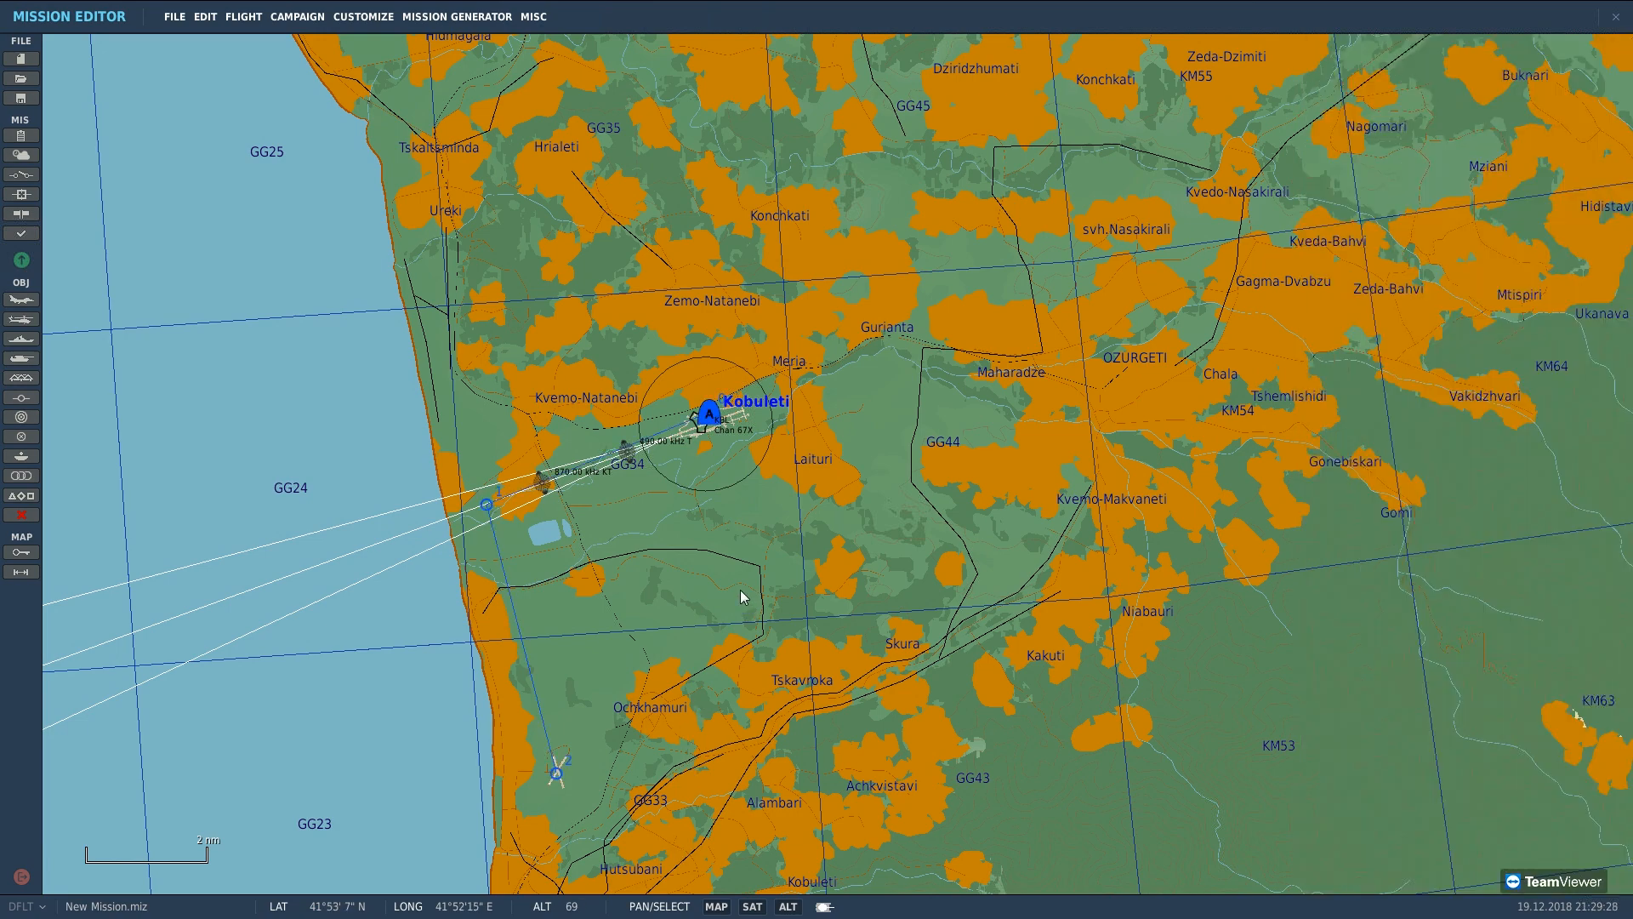
Step: Start a new airplane group for the USA and look through its task options
{"action": "scroll", "coordinate": [751, 621], "scroll_direction": "down", "scroll_amount": 2}
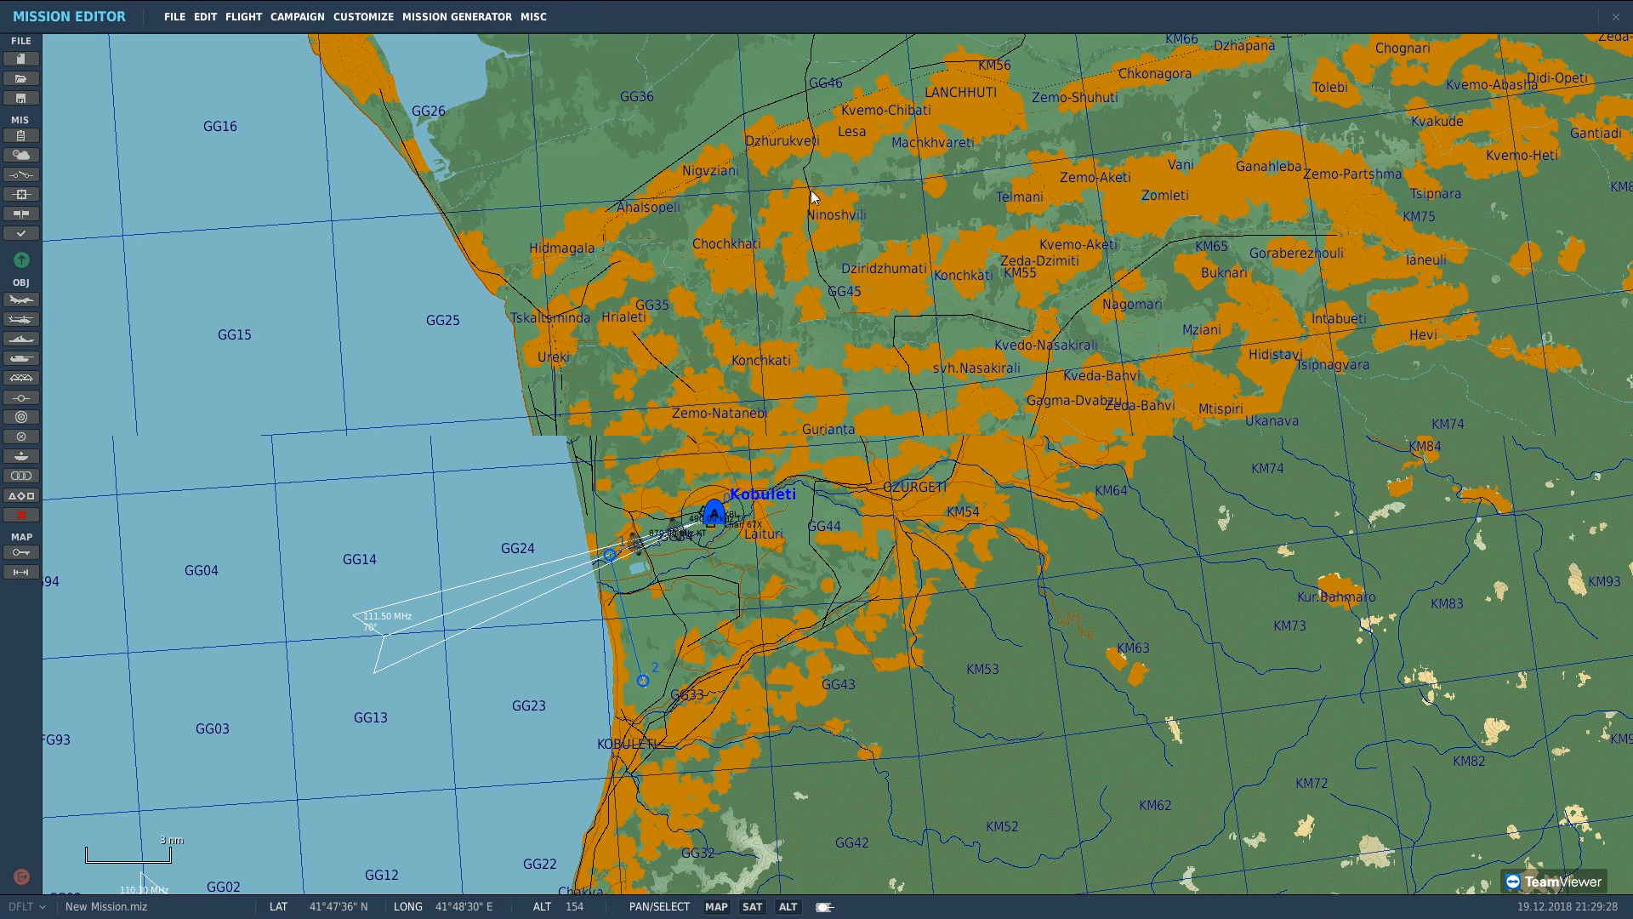
{"action": "left_click", "coordinate": [22, 300]}
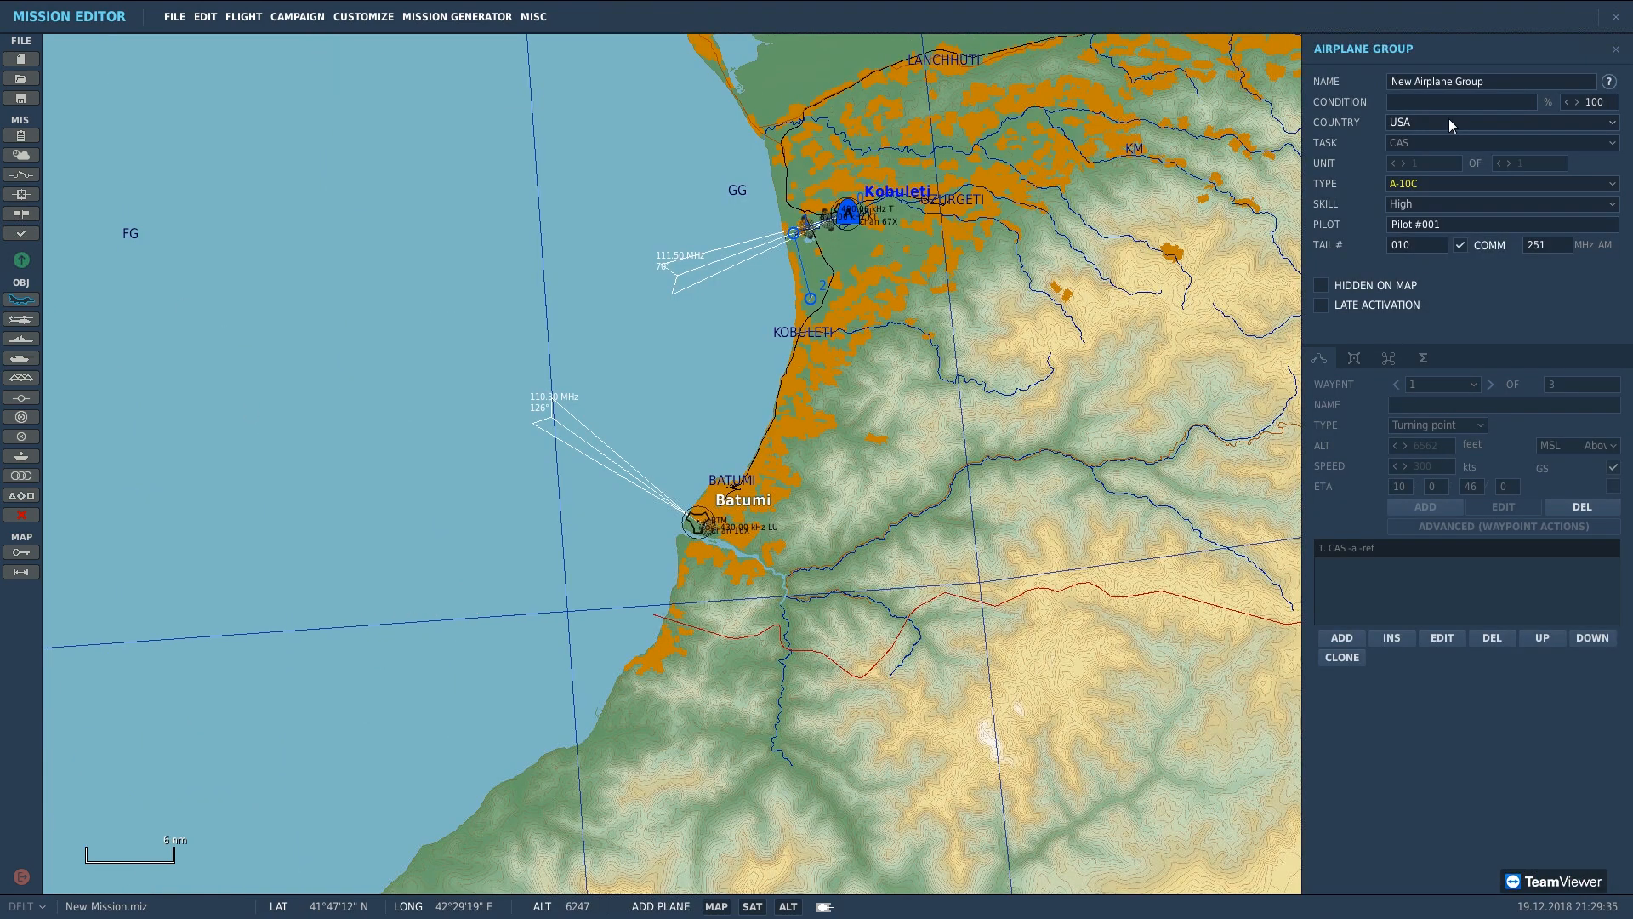
{"action": "left_click", "coordinate": [1449, 122]}
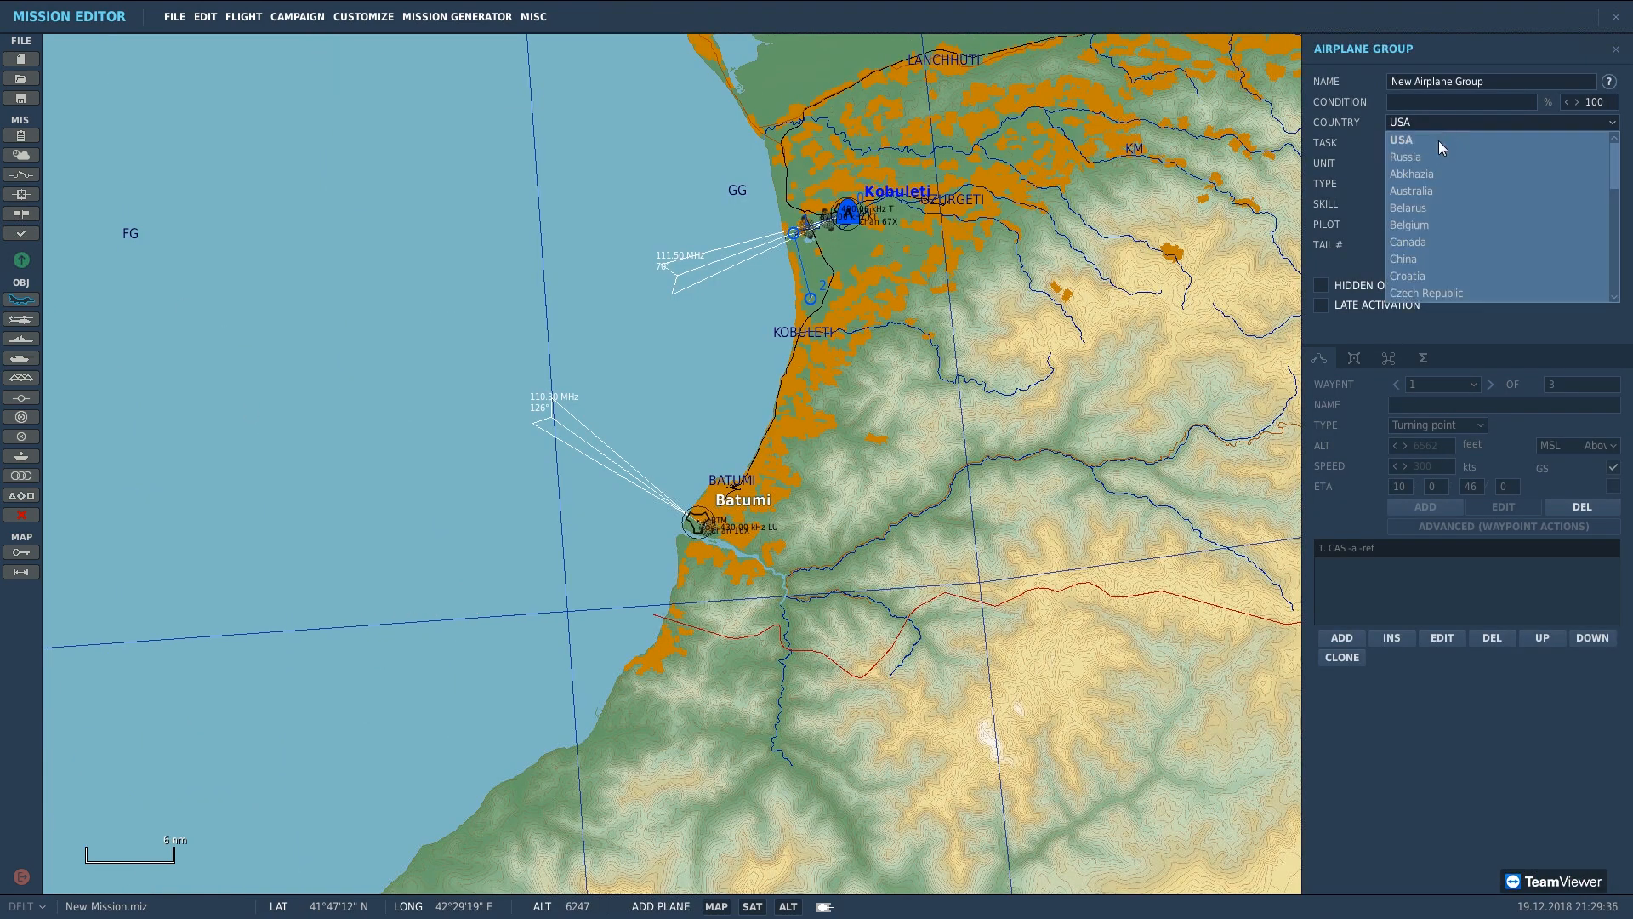
{"action": "left_click", "coordinate": [1453, 142]}
{"action": "left_click", "coordinate": [1453, 145]}
{"action": "scroll", "coordinate": [1463, 176], "scroll_direction": "down", "scroll_amount": 3}
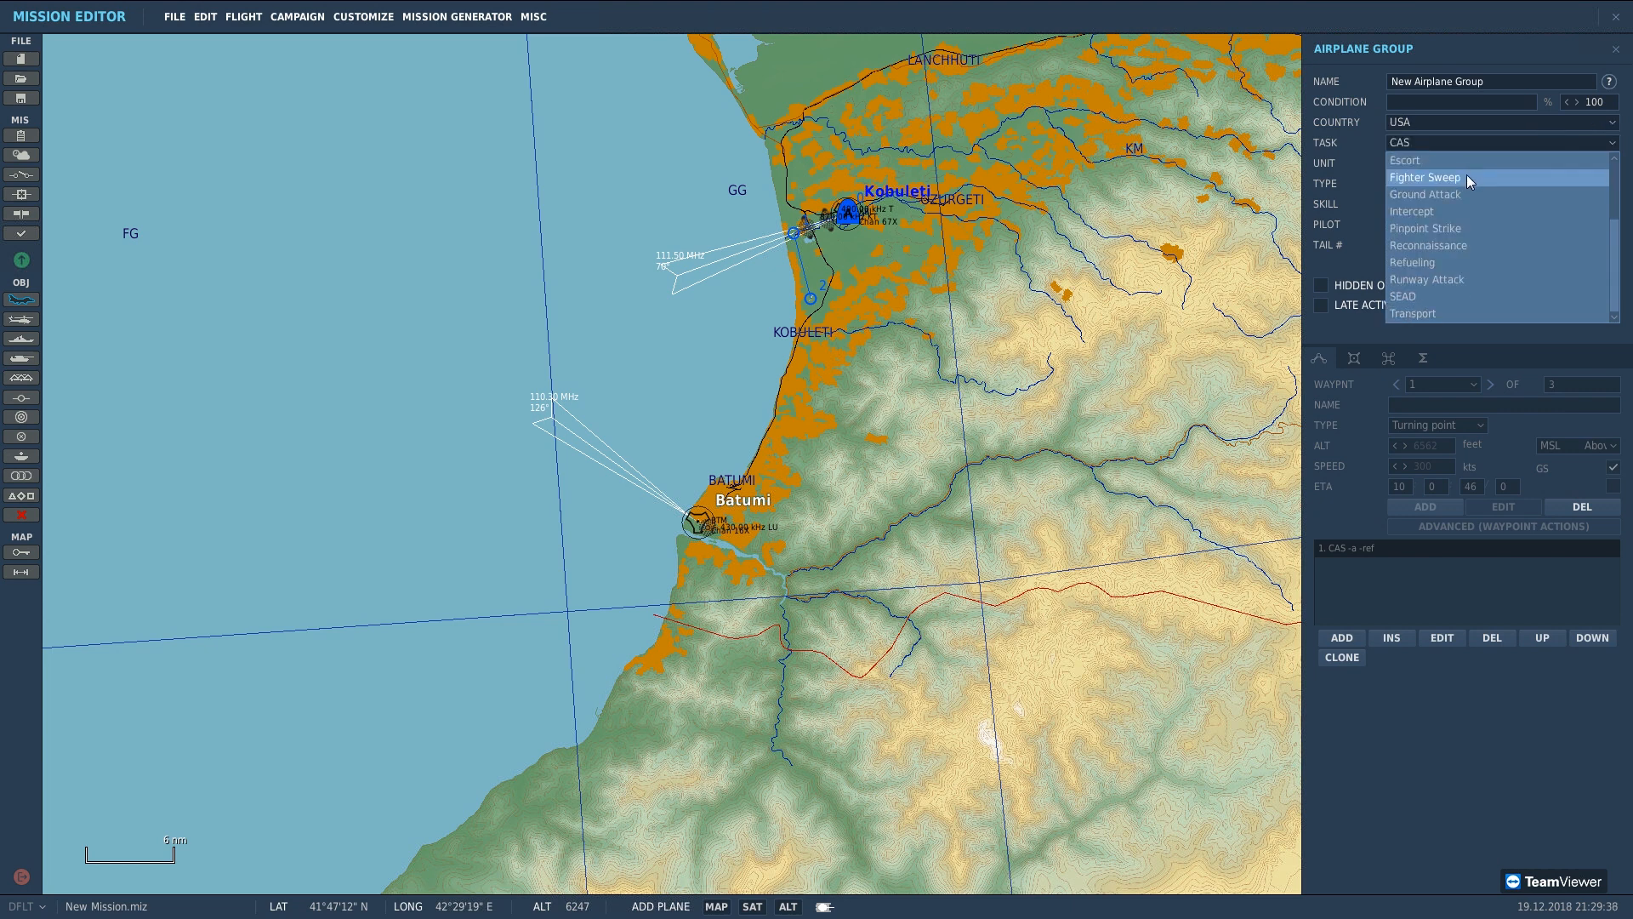
{"action": "left_click", "coordinate": [1456, 260]}
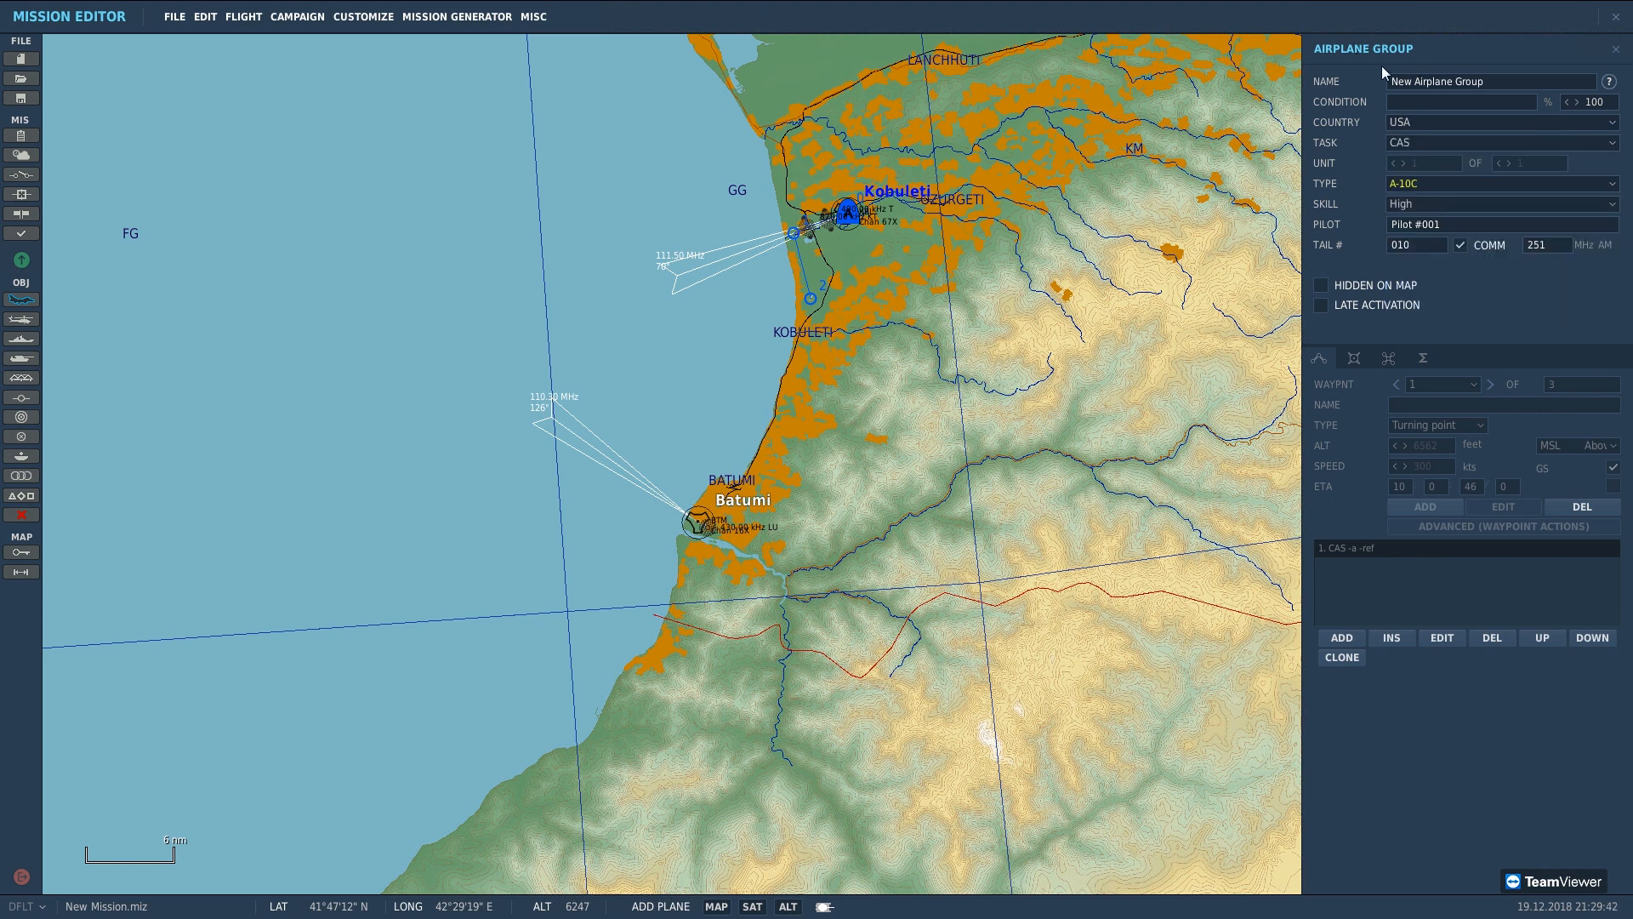
Step: Make the new USA airplane group a KC-130 tanker with the Refueling task
{"action": "left_click", "coordinate": [1419, 146]}
{"action": "left_click", "coordinate": [1419, 161]}
{"action": "left_click", "coordinate": [1418, 180]}
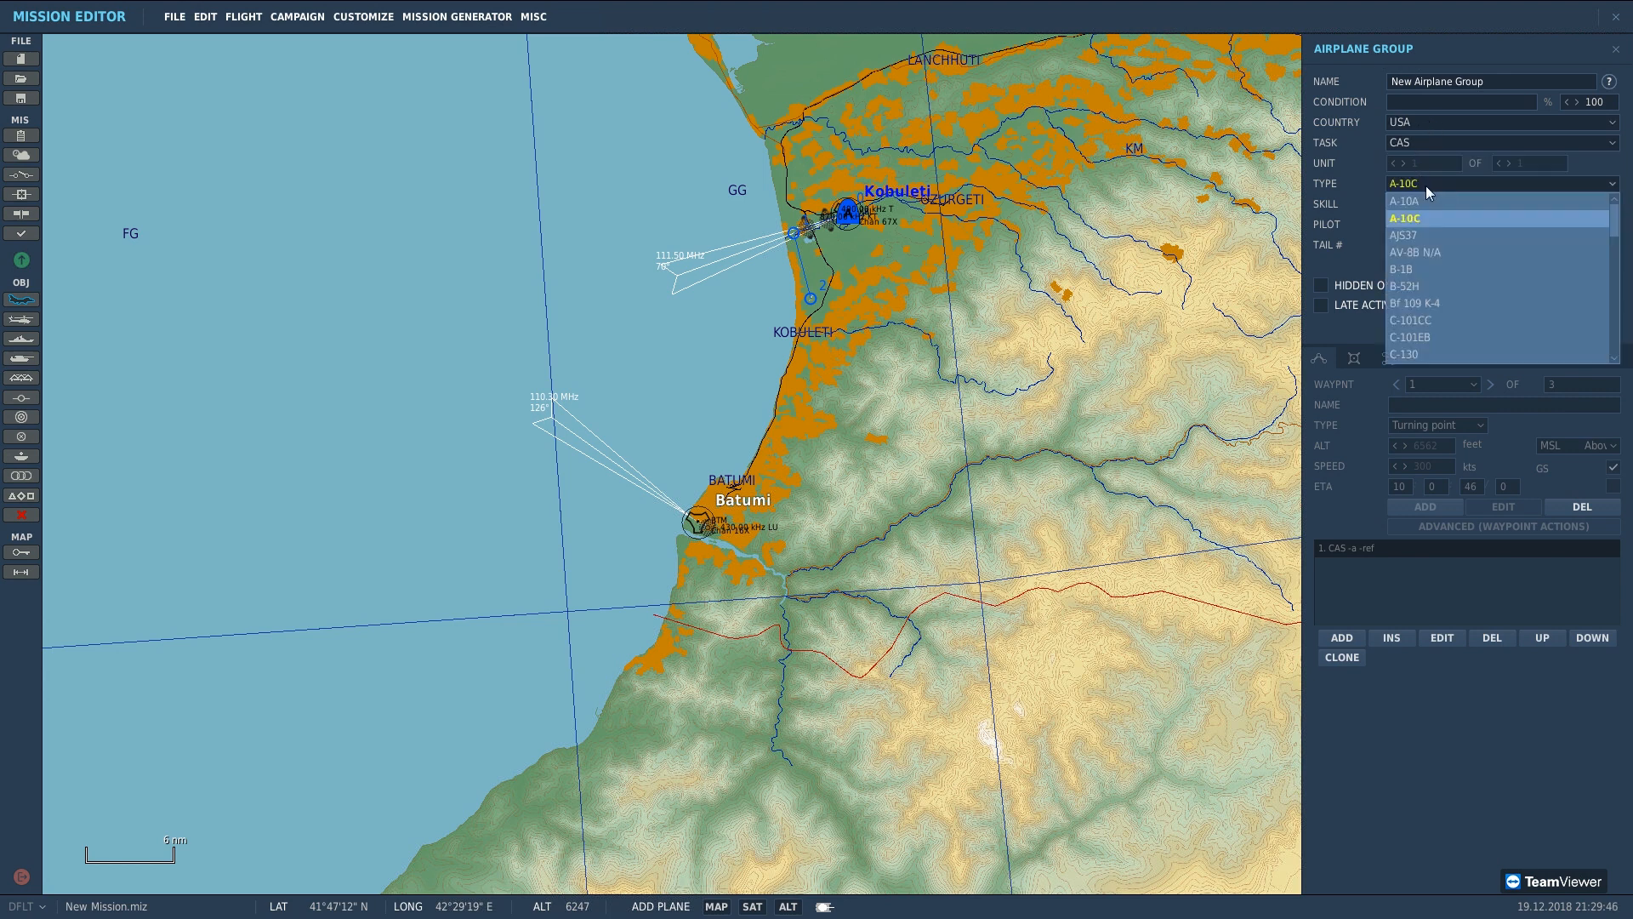
{"action": "left_click", "coordinate": [1440, 293]}
{"action": "left_click", "coordinate": [1417, 175]}
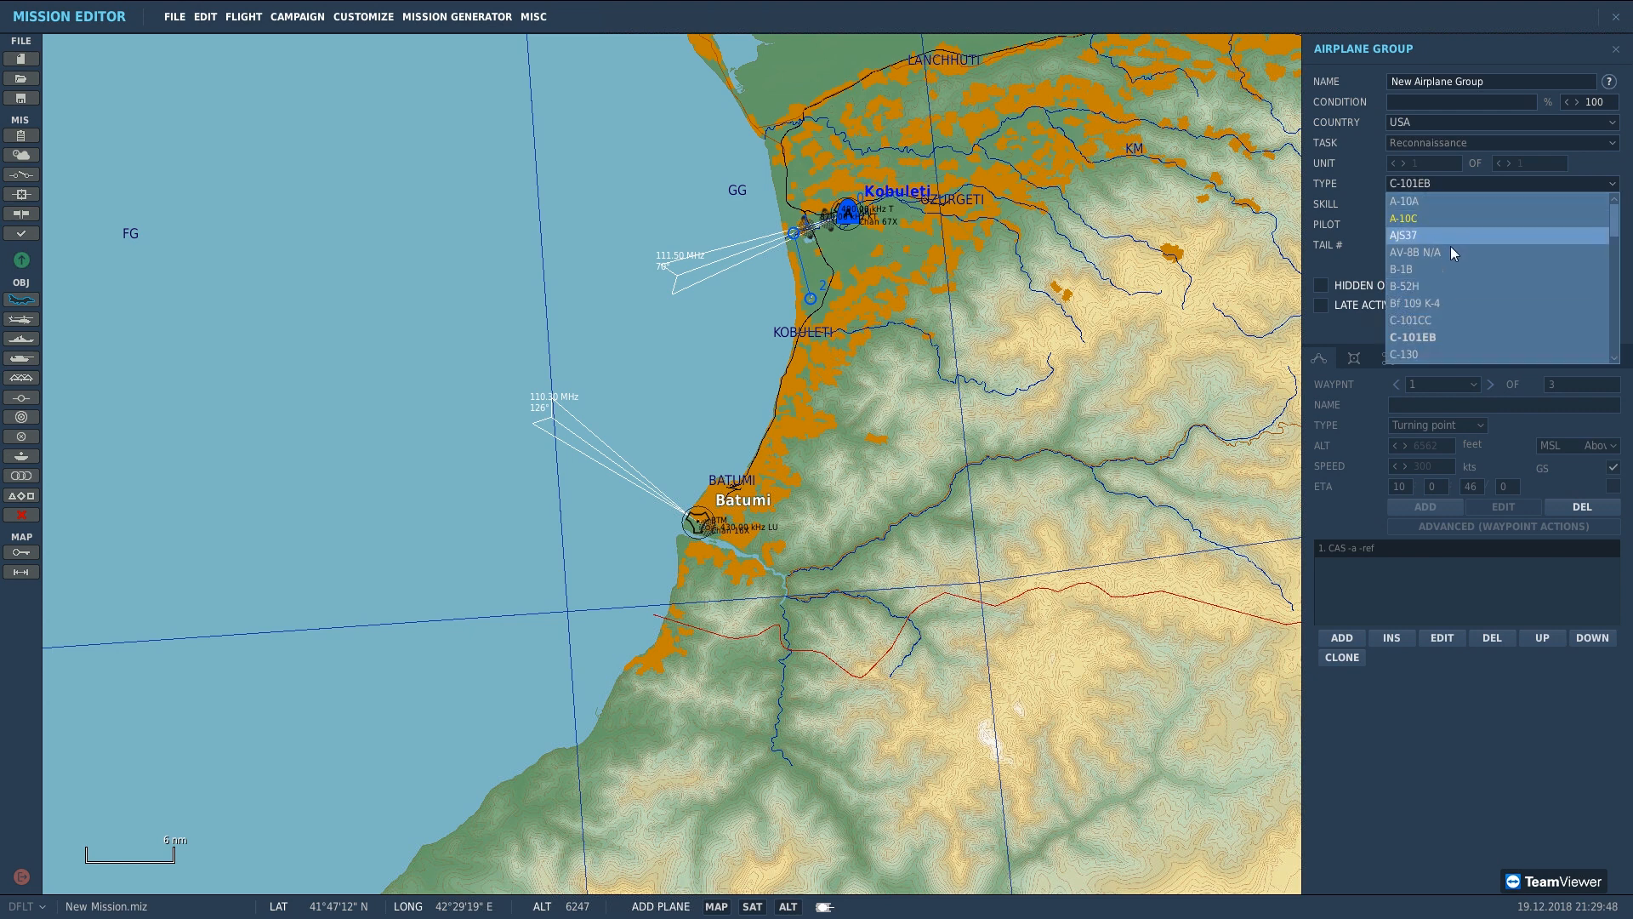
{"action": "scroll", "coordinate": [1452, 253], "scroll_direction": "down", "scroll_amount": 3}
{"action": "scroll", "coordinate": [1452, 272], "scroll_direction": "up", "scroll_amount": 5}
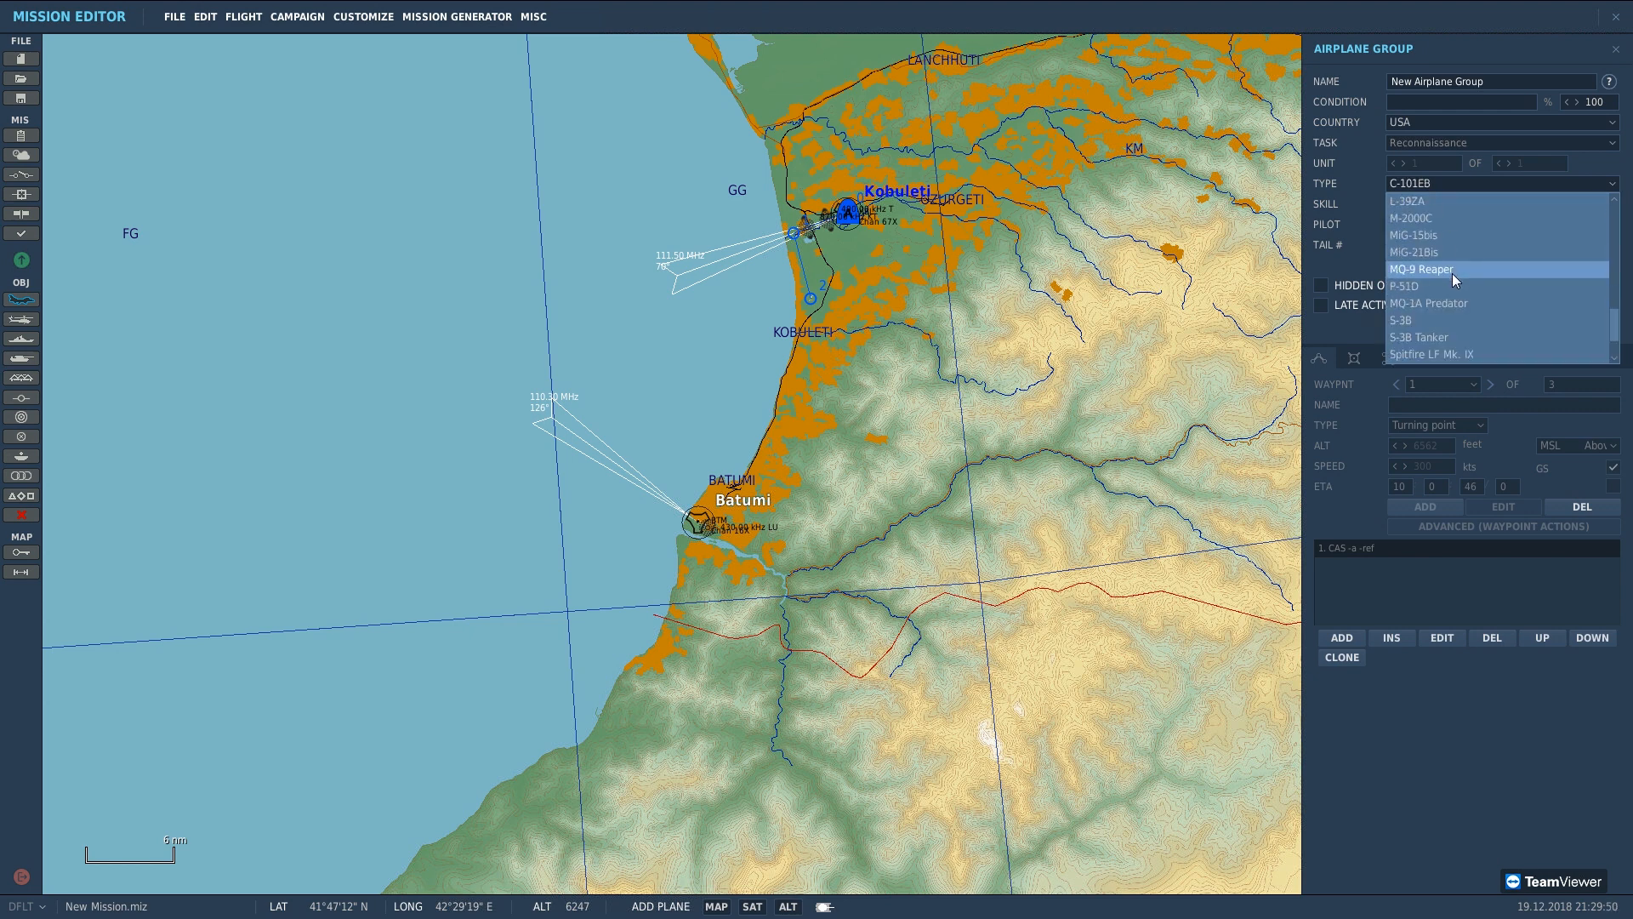
{"action": "scroll", "coordinate": [1452, 273], "scroll_direction": "down", "scroll_amount": 5}
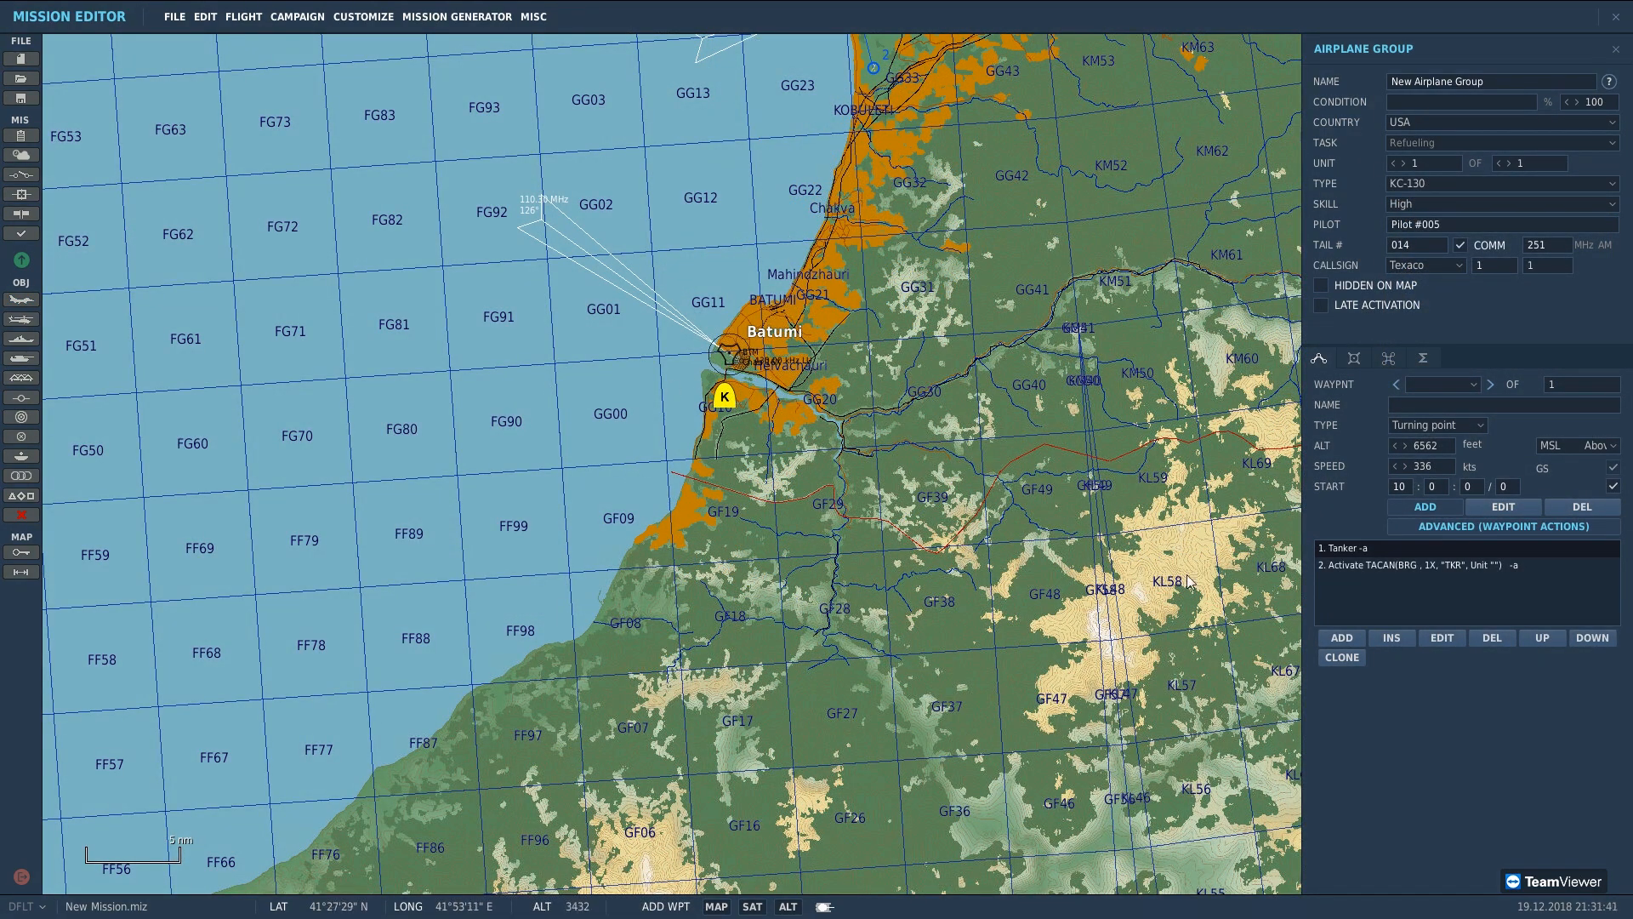
Step: Lay out four waypoints for the KC-130: two offshore northwest of Batumi, one on the coast to the south, and the last beside its start point
{"action": "left_click", "coordinate": [1356, 638]}
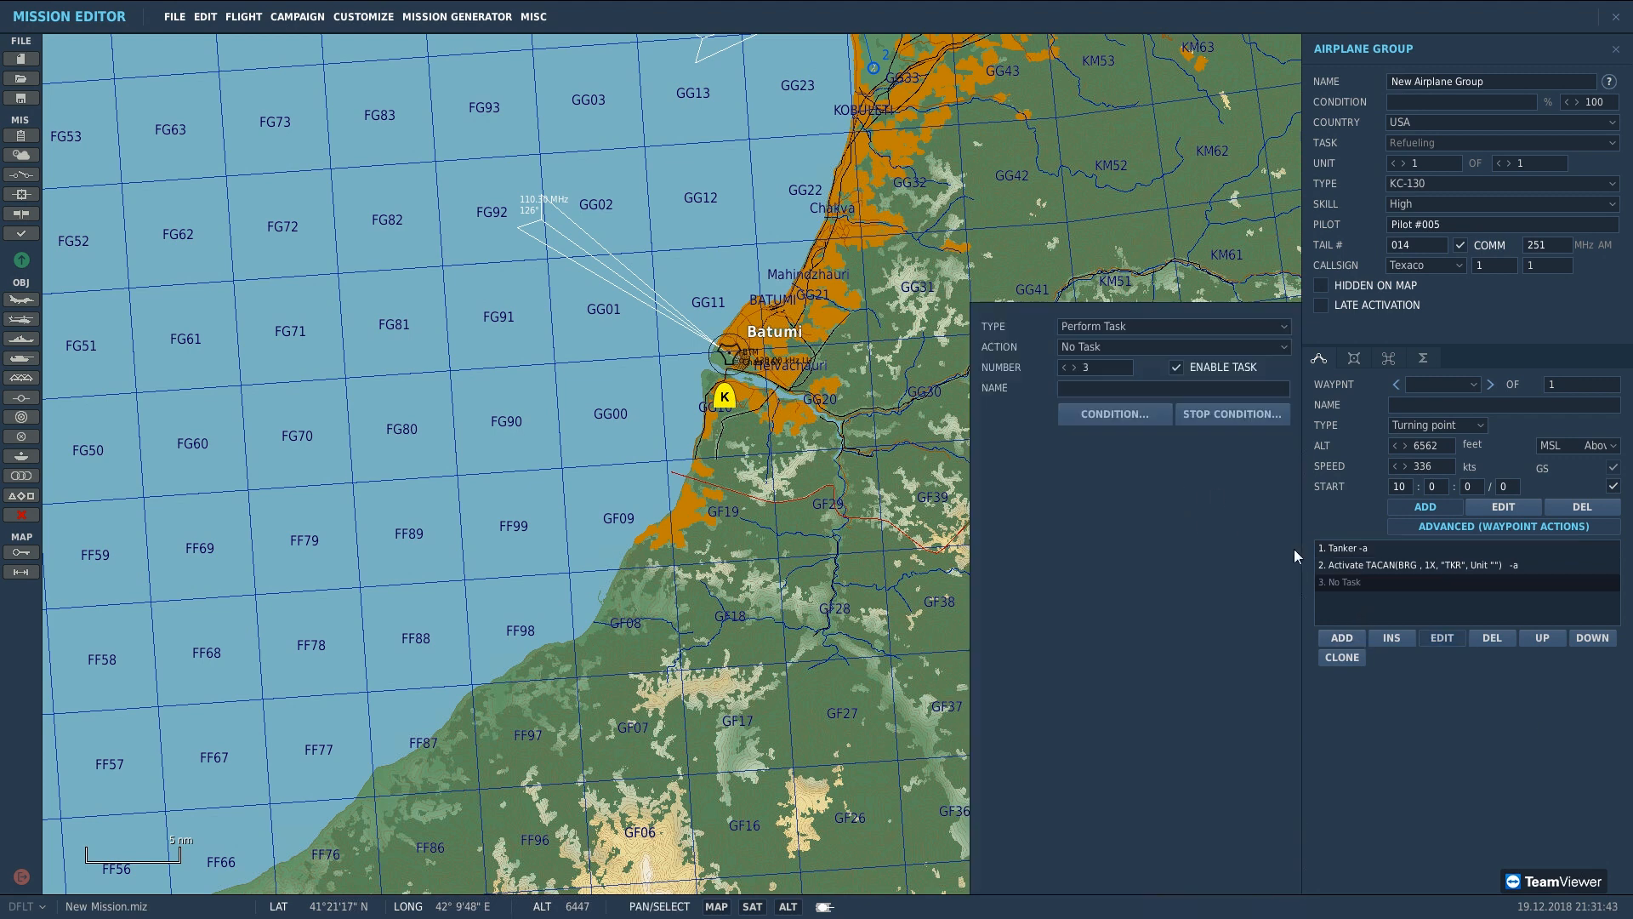
{"action": "left_click", "coordinate": [1471, 638]}
{"action": "left_click", "coordinate": [1454, 509]}
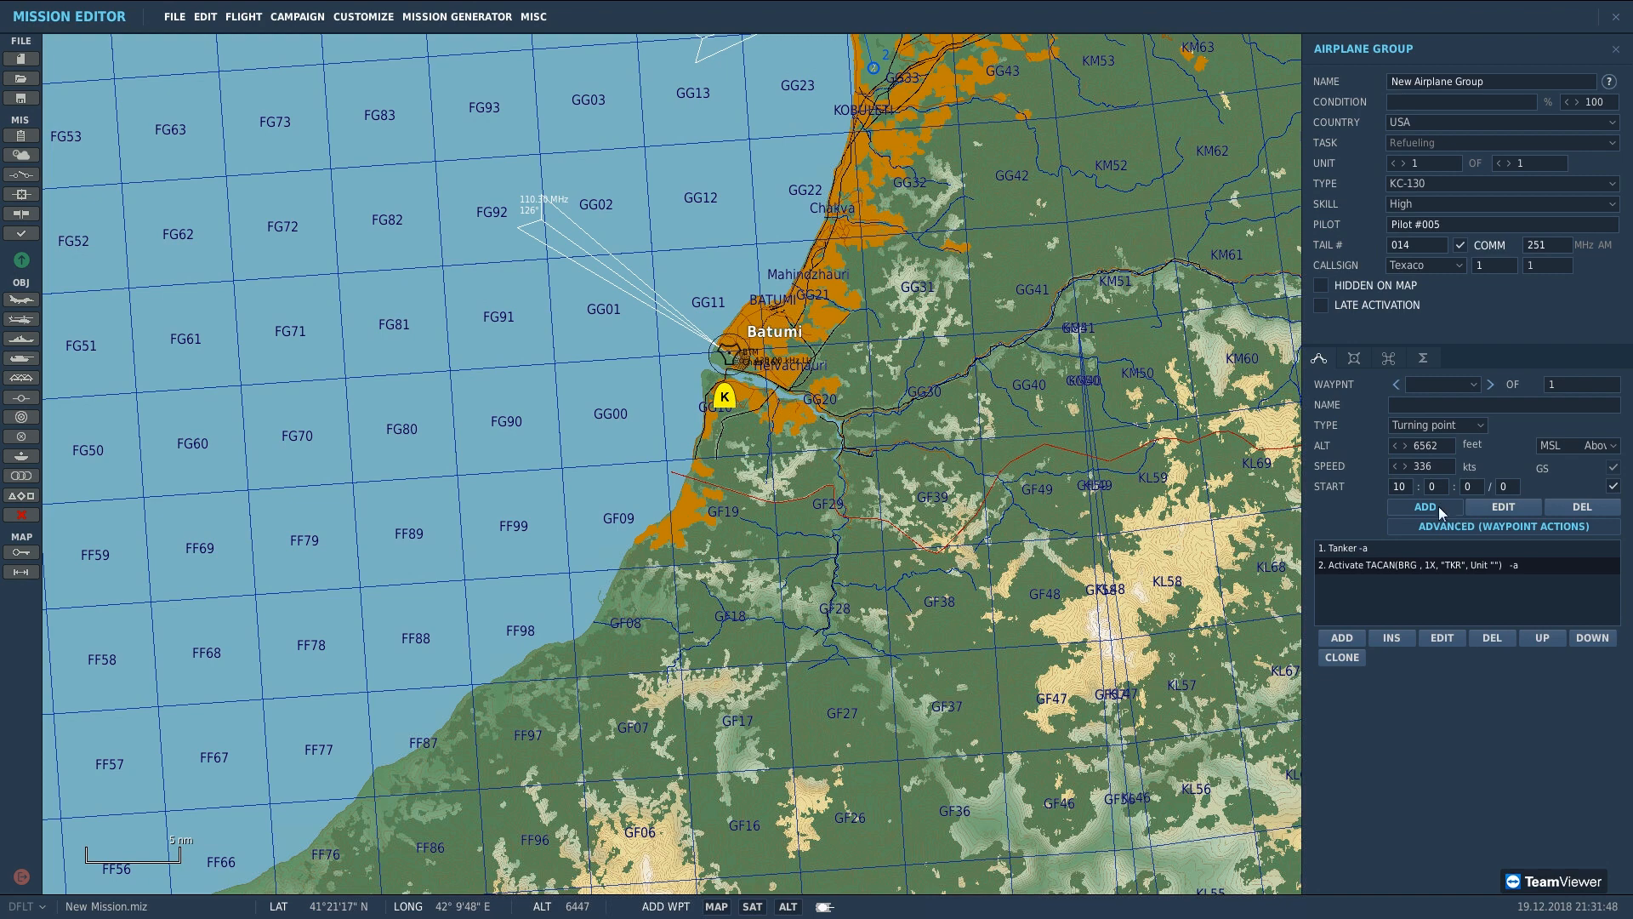
{"action": "right_click_drag", "start_coordinate": [620, 371], "coordinate": [837, 523]}
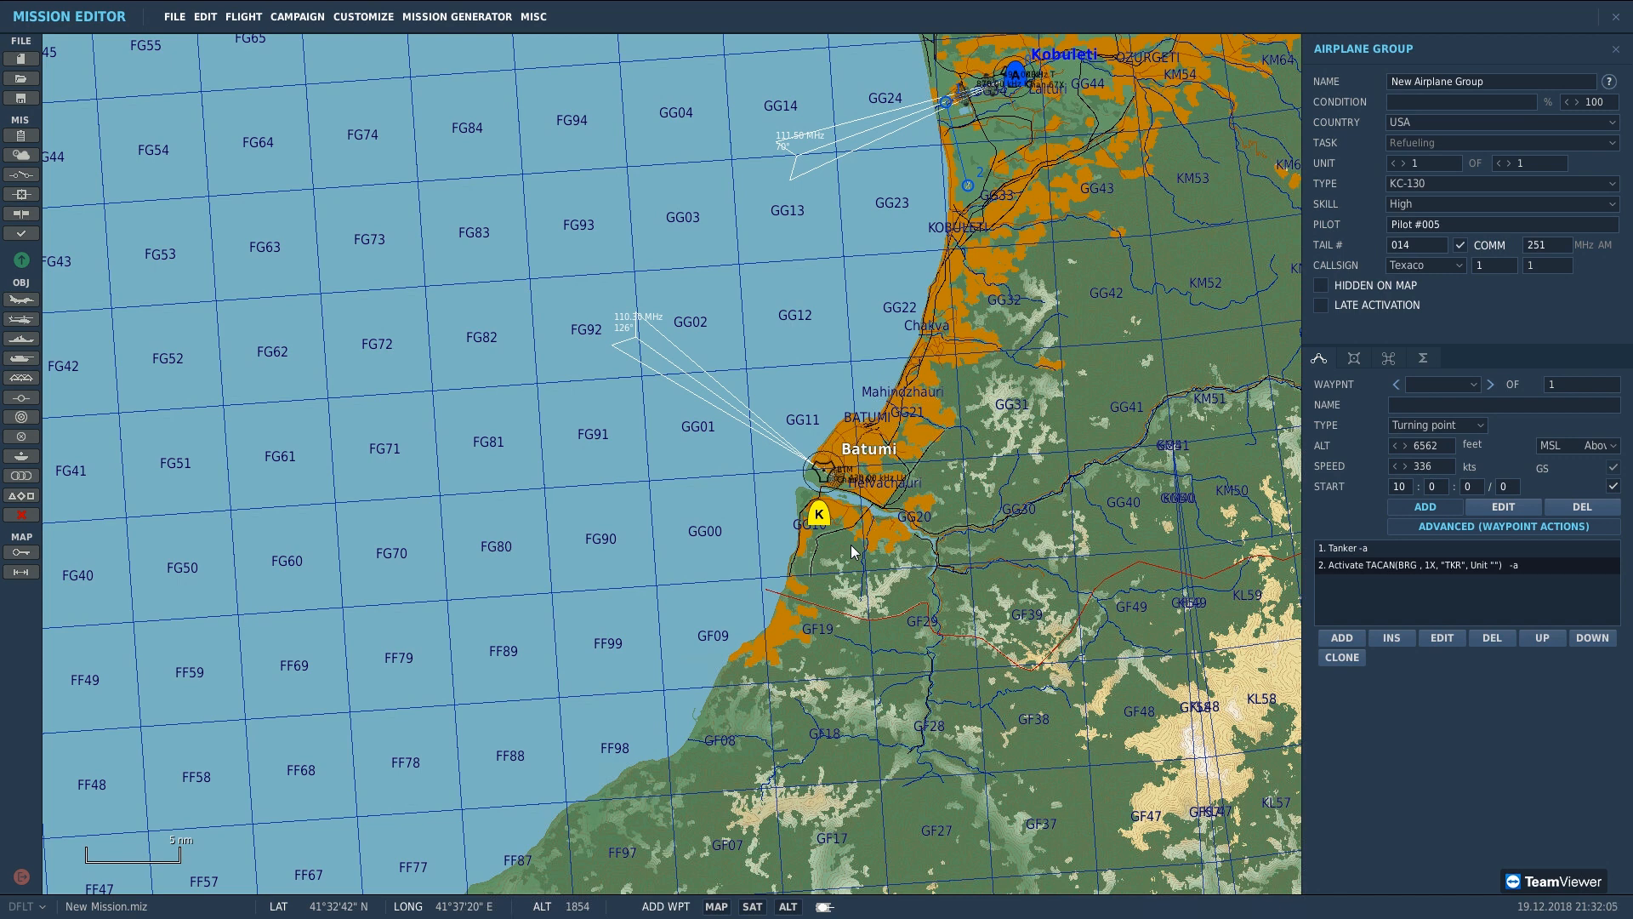
{"action": "scroll", "coordinate": [578, 376], "scroll_direction": "up", "scroll_amount": 1}
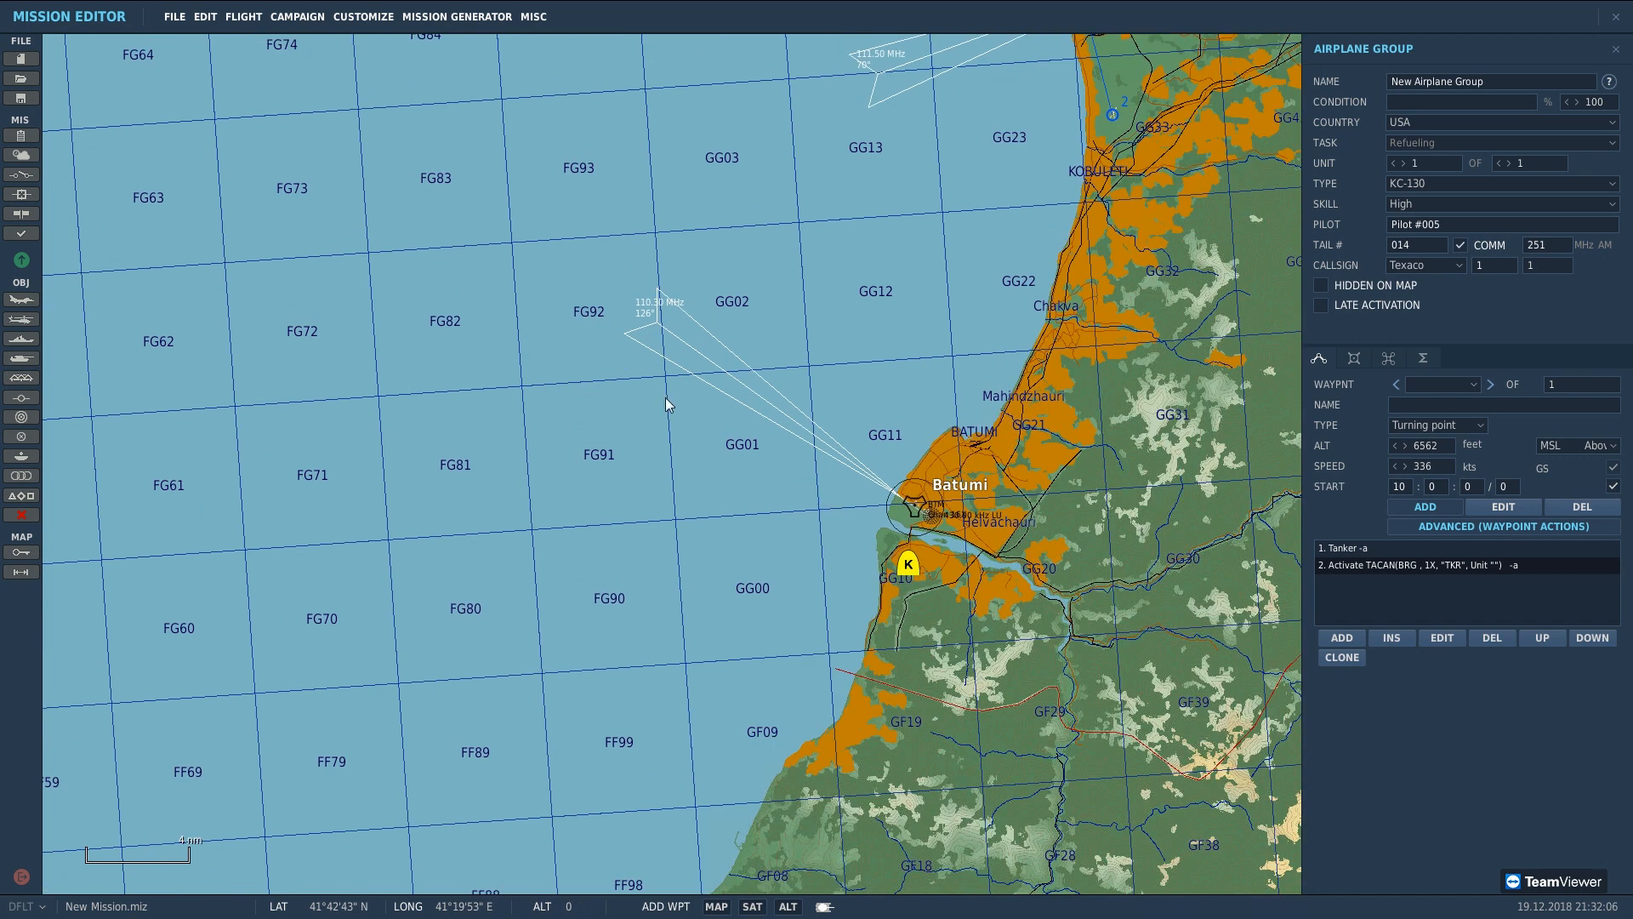
{"action": "left_click", "coordinate": [493, 478]}
{"action": "left_click", "coordinate": [908, 693]}
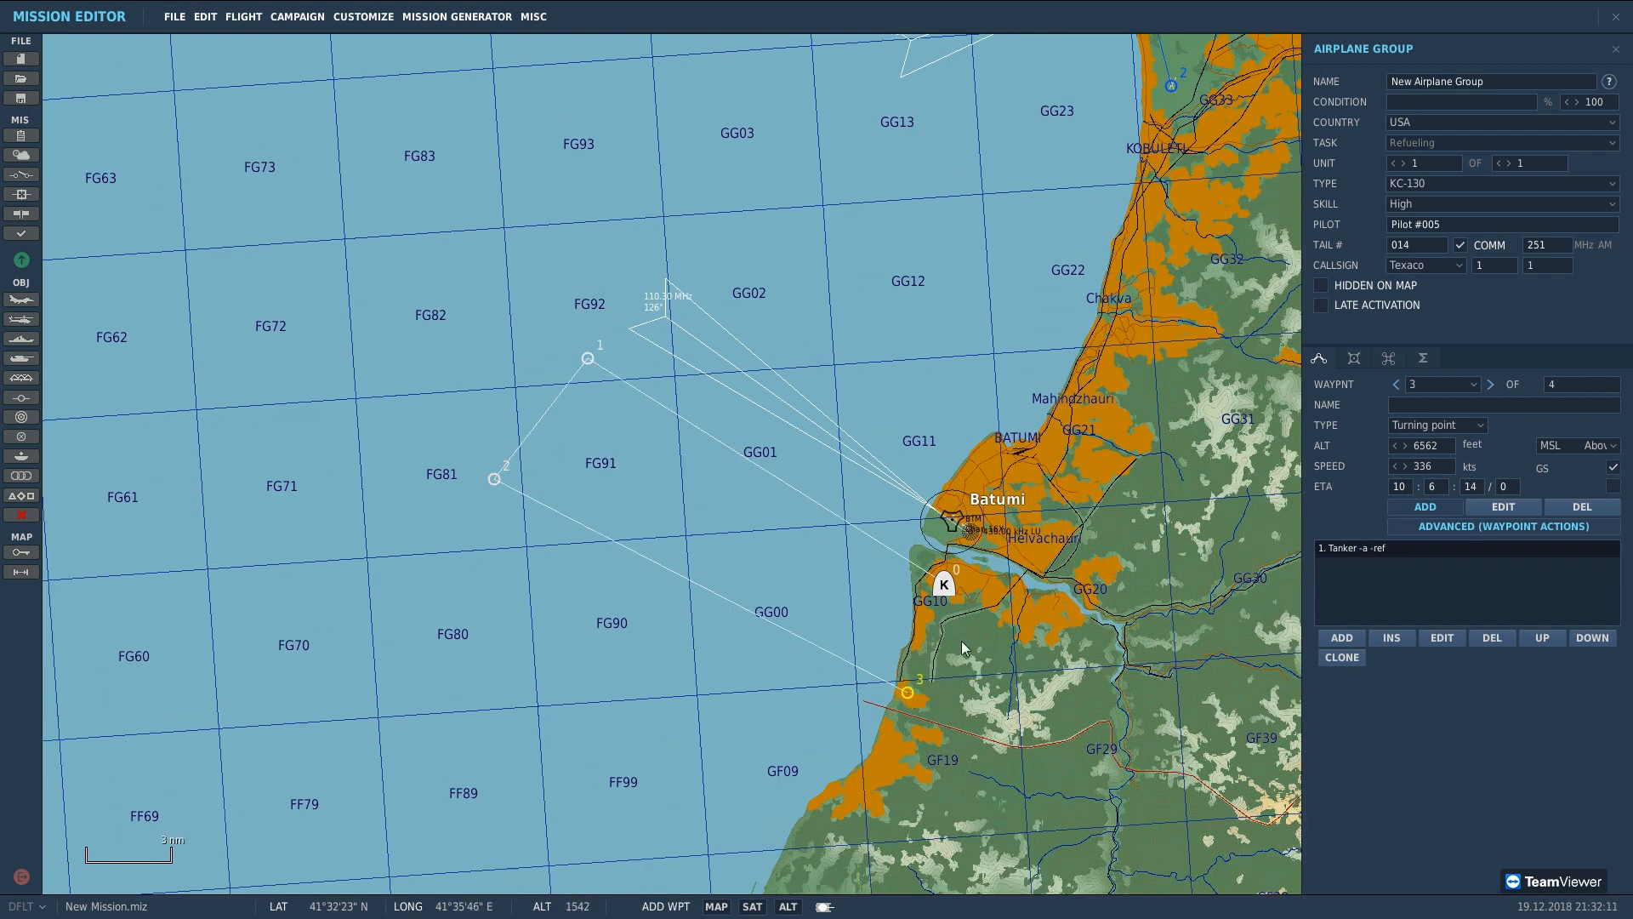
{"action": "left_click", "coordinate": [975, 604]}
{"action": "scroll", "coordinate": [952, 612], "scroll_direction": "up", "scroll_amount": 1}
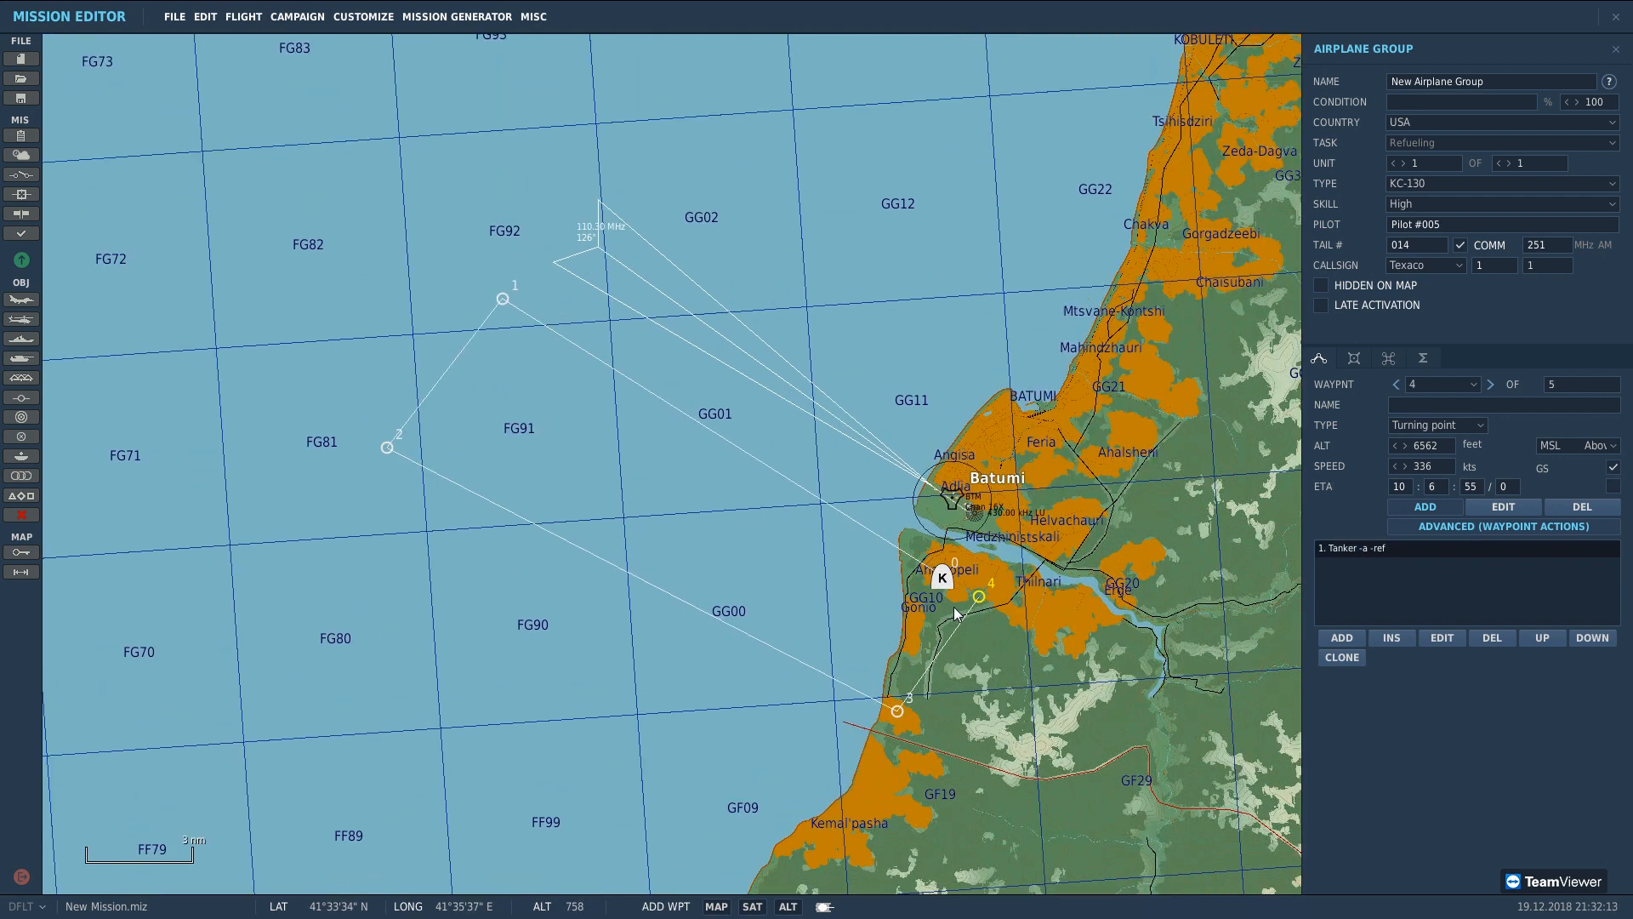
Step: Measure the distance and bearing from the KC-130's start point out to sea past waypoint 1
{"action": "right_click_drag", "start_coordinate": [950, 603], "coordinate": [487, 304]}
{"action": "right_click_drag", "start_coordinate": [952, 590], "coordinate": [476, 299]}
{"action": "right_click_drag", "start_coordinate": [477, 299], "coordinate": [476, 299]}
{"action": "right_click_drag", "start_coordinate": [477, 300], "coordinate": [479, 300]}
{"action": "right_click_drag", "start_coordinate": [480, 301], "coordinate": [481, 302]}
{"action": "right_click_drag", "start_coordinate": [481, 301], "coordinate": [481, 301]}
{"action": "right_click_drag", "start_coordinate": [943, 609], "coordinate": [479, 305]}
{"action": "left_click", "coordinate": [21, 573]}
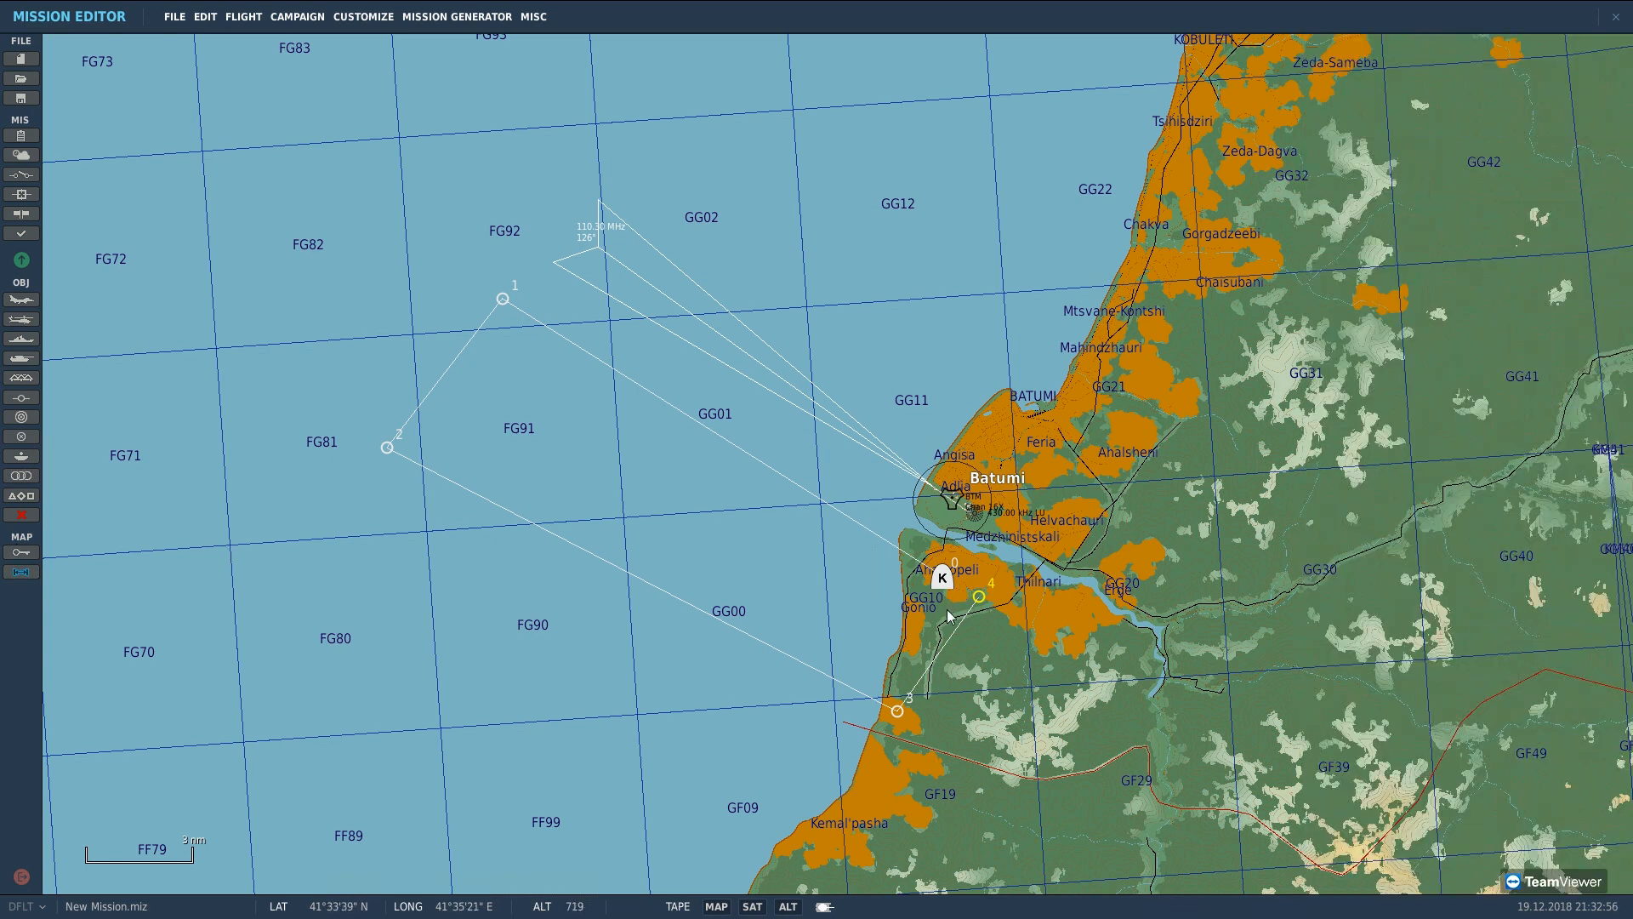
{"action": "left_click_drag", "start_coordinate": [955, 617], "coordinate": [432, 274]}
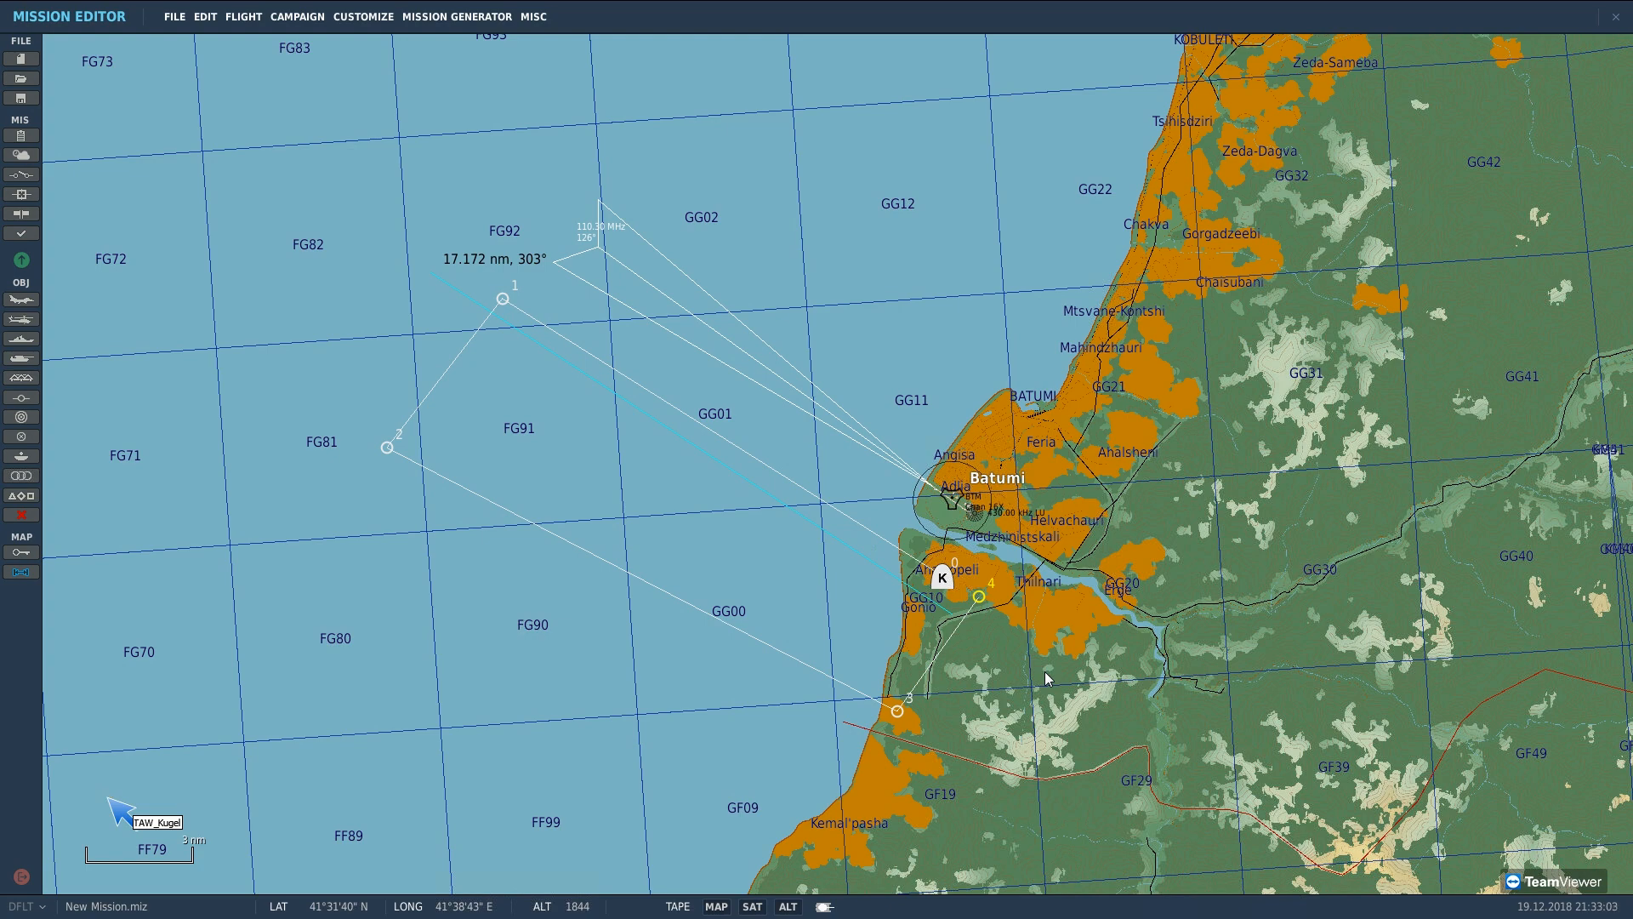
Step: Reselect the KC-130 group on the map and bring up the settings of its waypoint 4
{"action": "left_click", "coordinate": [939, 567]}
{"action": "scroll", "coordinate": [936, 566], "scroll_direction": "up", "scroll_amount": 1}
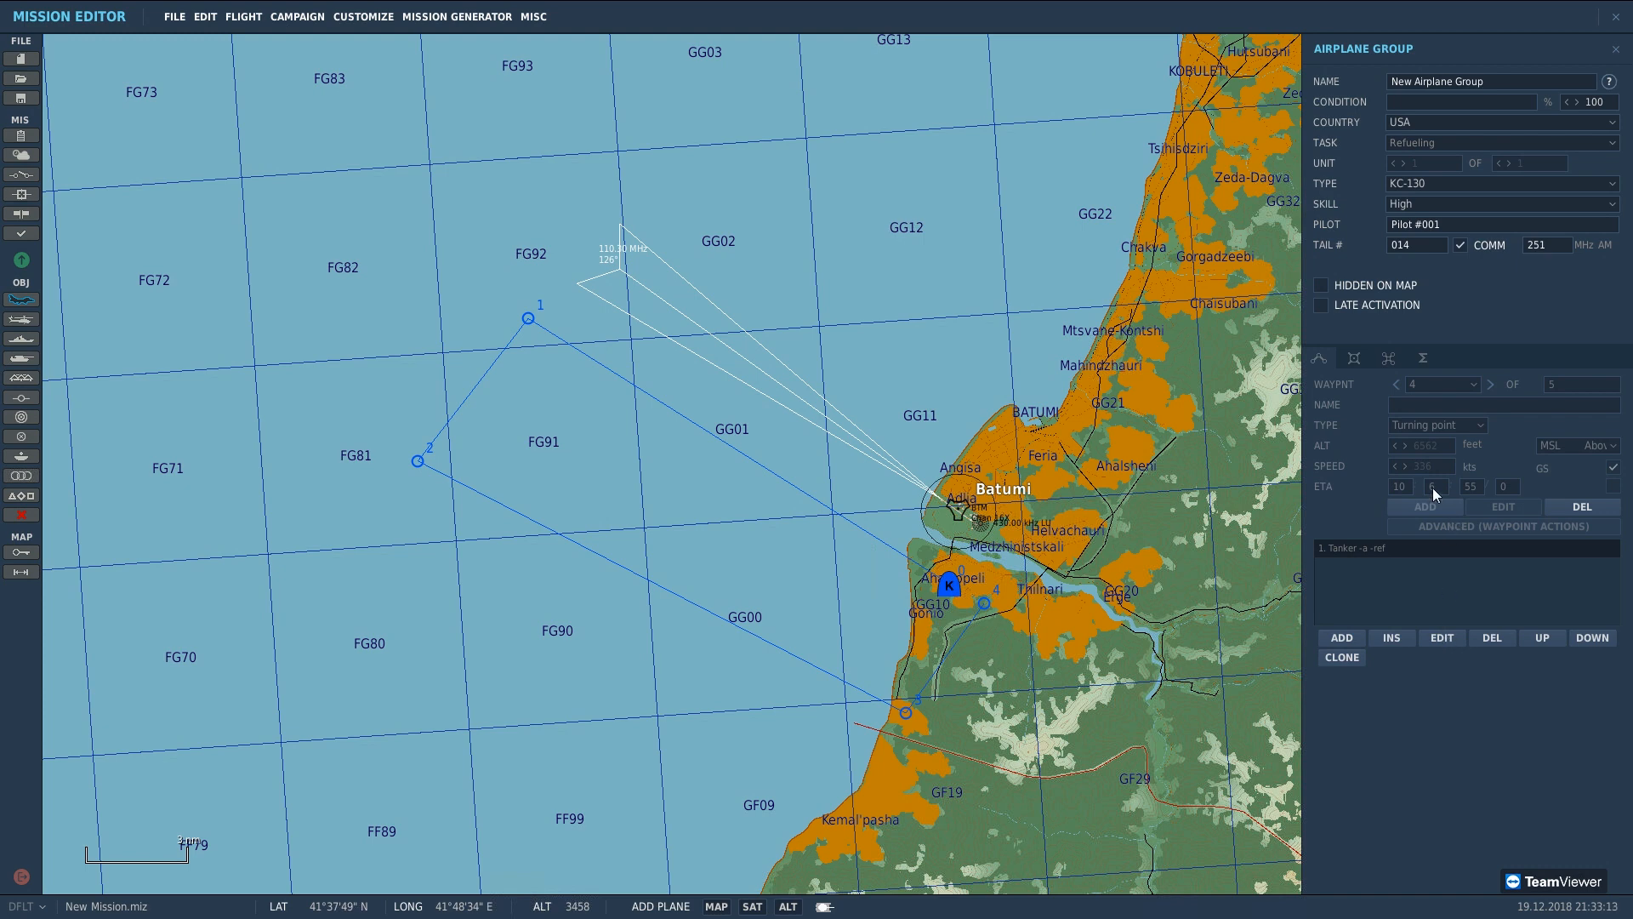
{"action": "left_click", "coordinate": [1616, 48]}
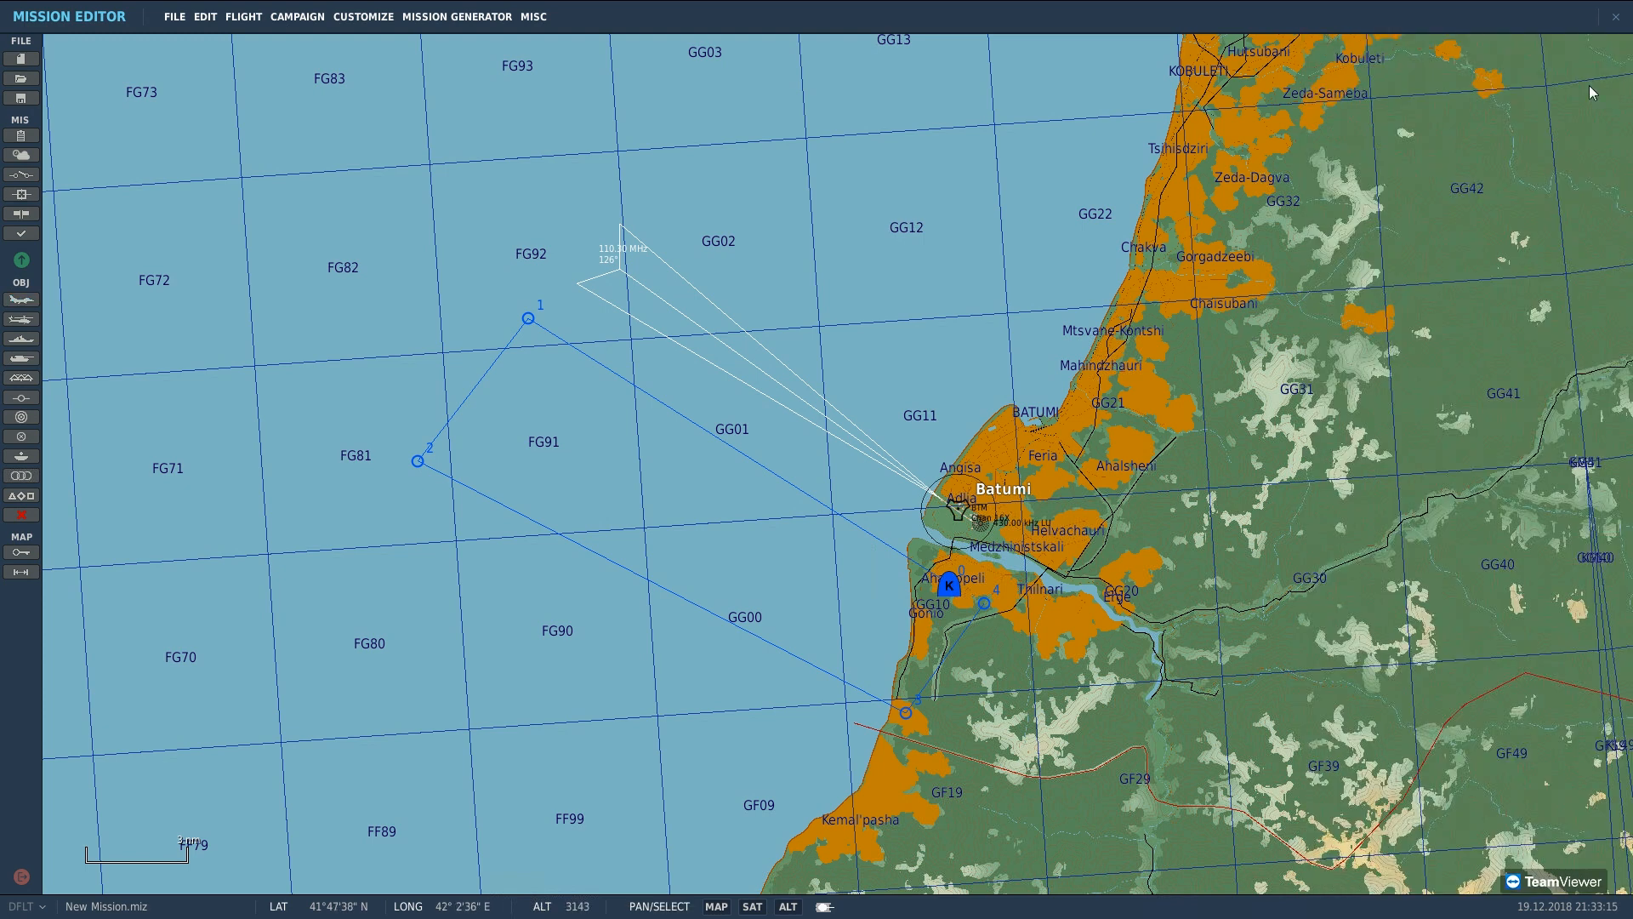
{"action": "left_click", "coordinate": [949, 585]}
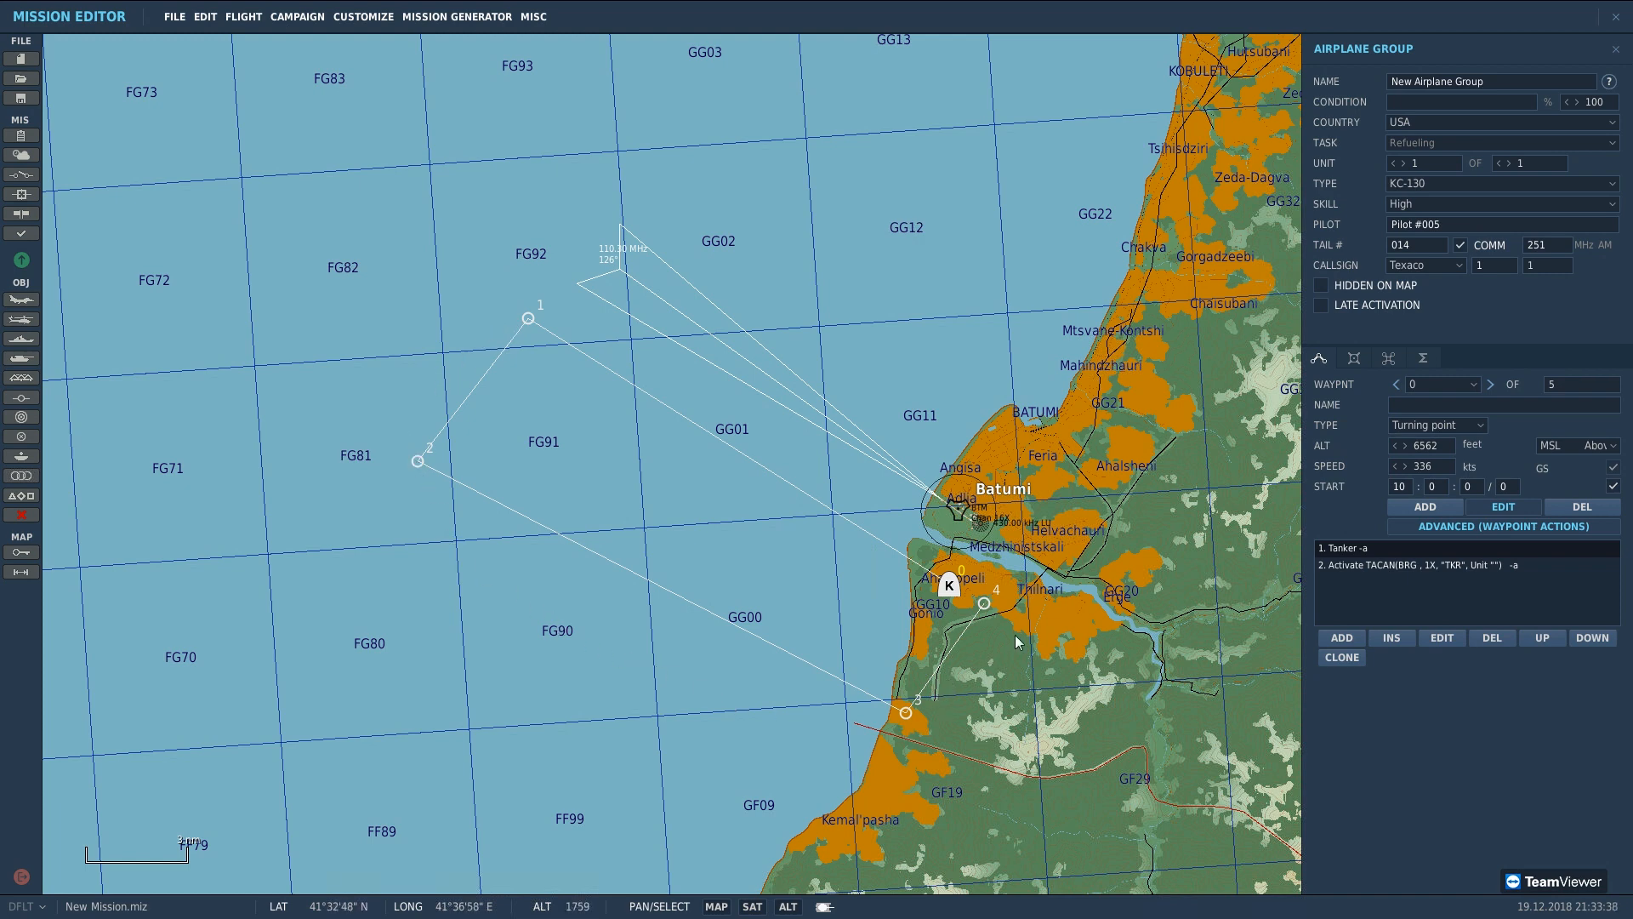
{"action": "scroll", "coordinate": [988, 610], "scroll_direction": "up", "scroll_amount": 1}
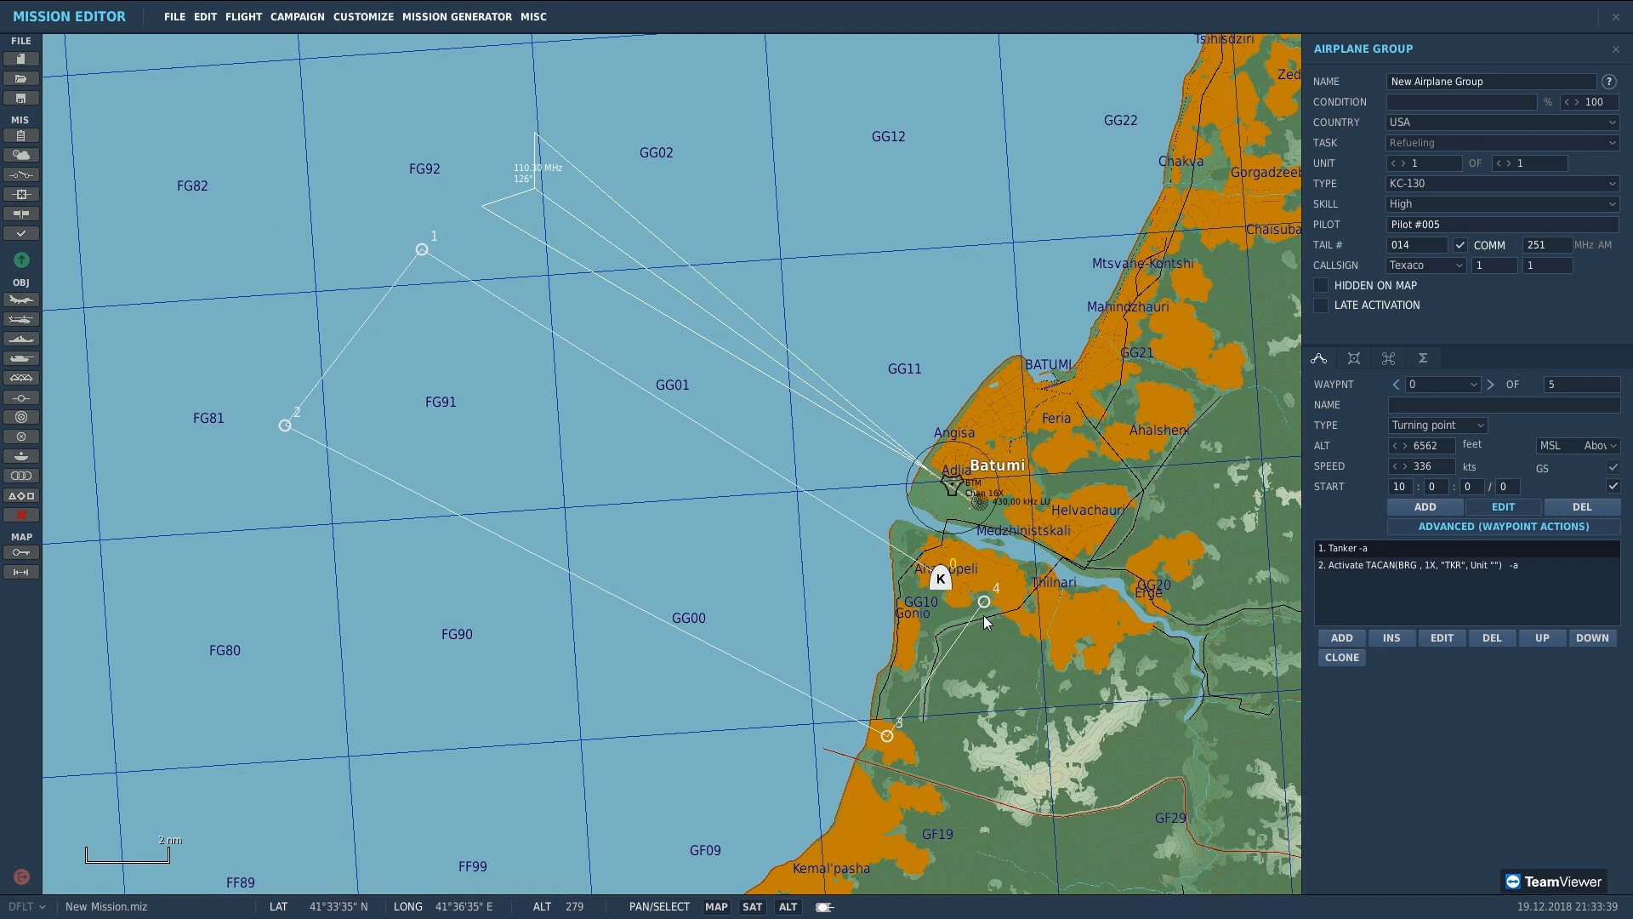
{"action": "scroll", "coordinate": [985, 621], "scroll_direction": "up", "scroll_amount": 1}
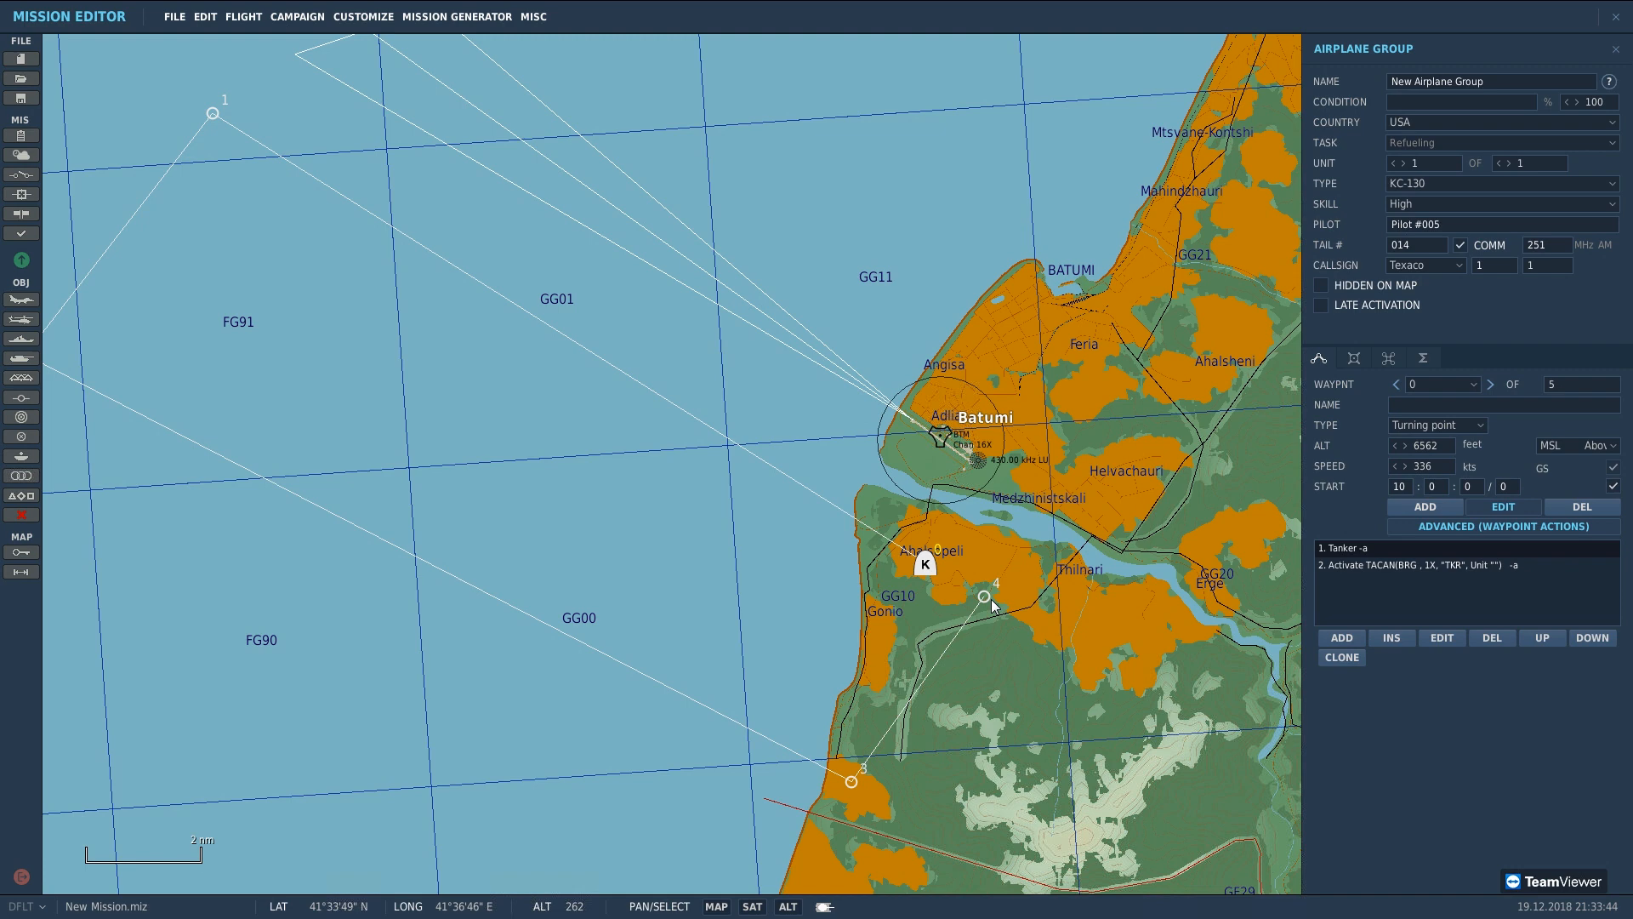
{"action": "scroll", "coordinate": [991, 598], "scroll_direction": "down", "scroll_amount": 1}
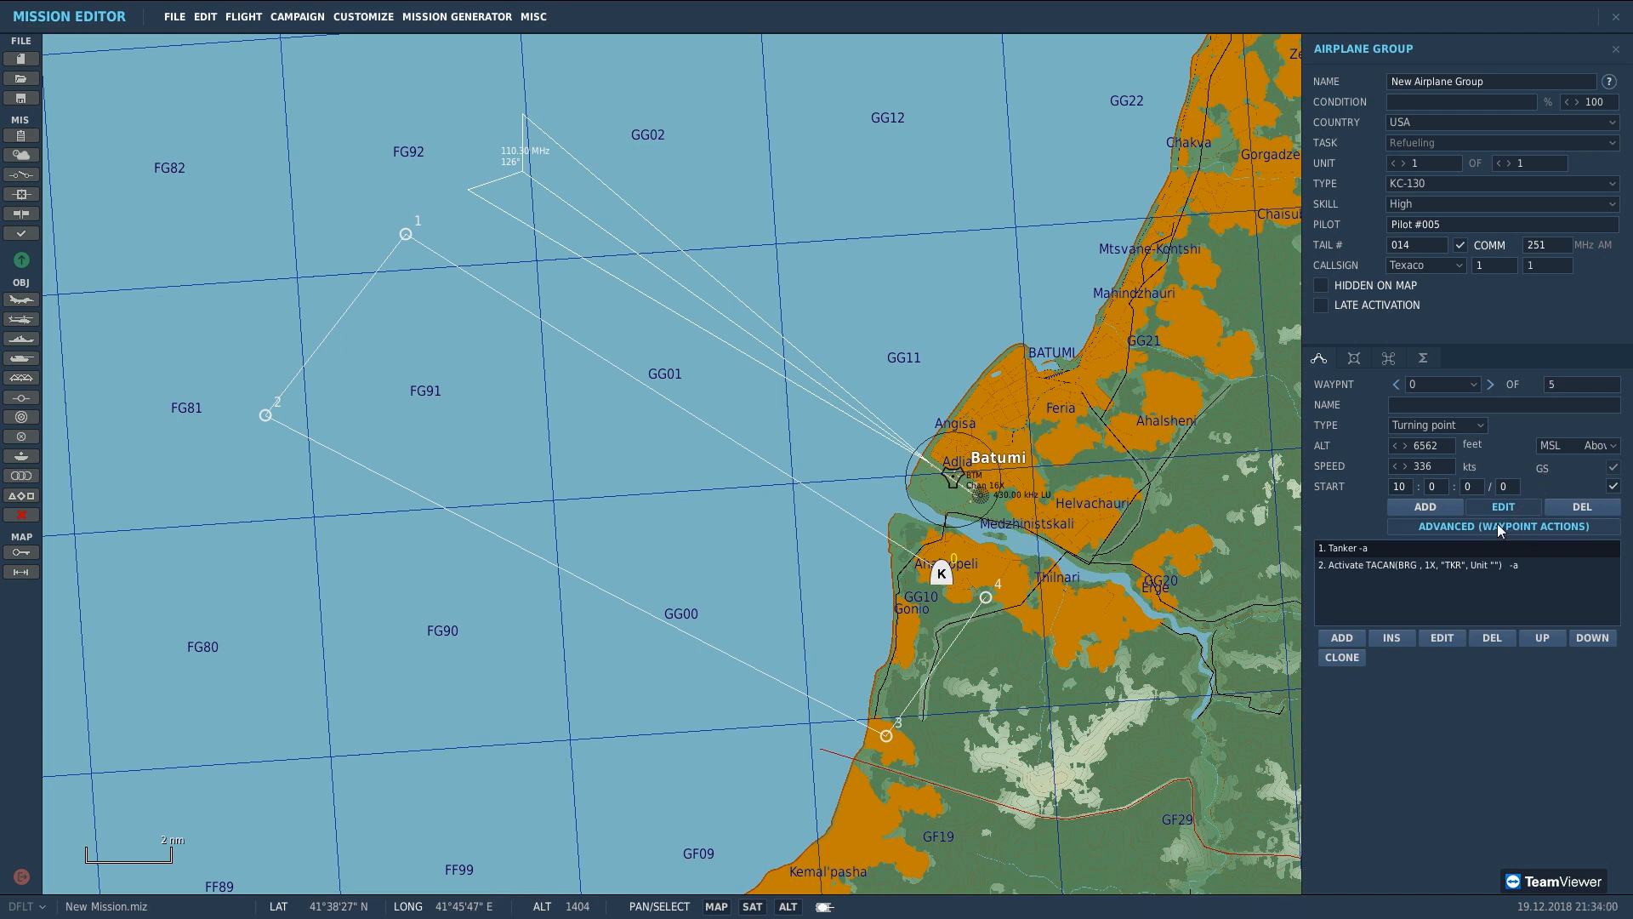
{"action": "left_click", "coordinate": [1473, 384]}
{"action": "left_click", "coordinate": [1423, 468]}
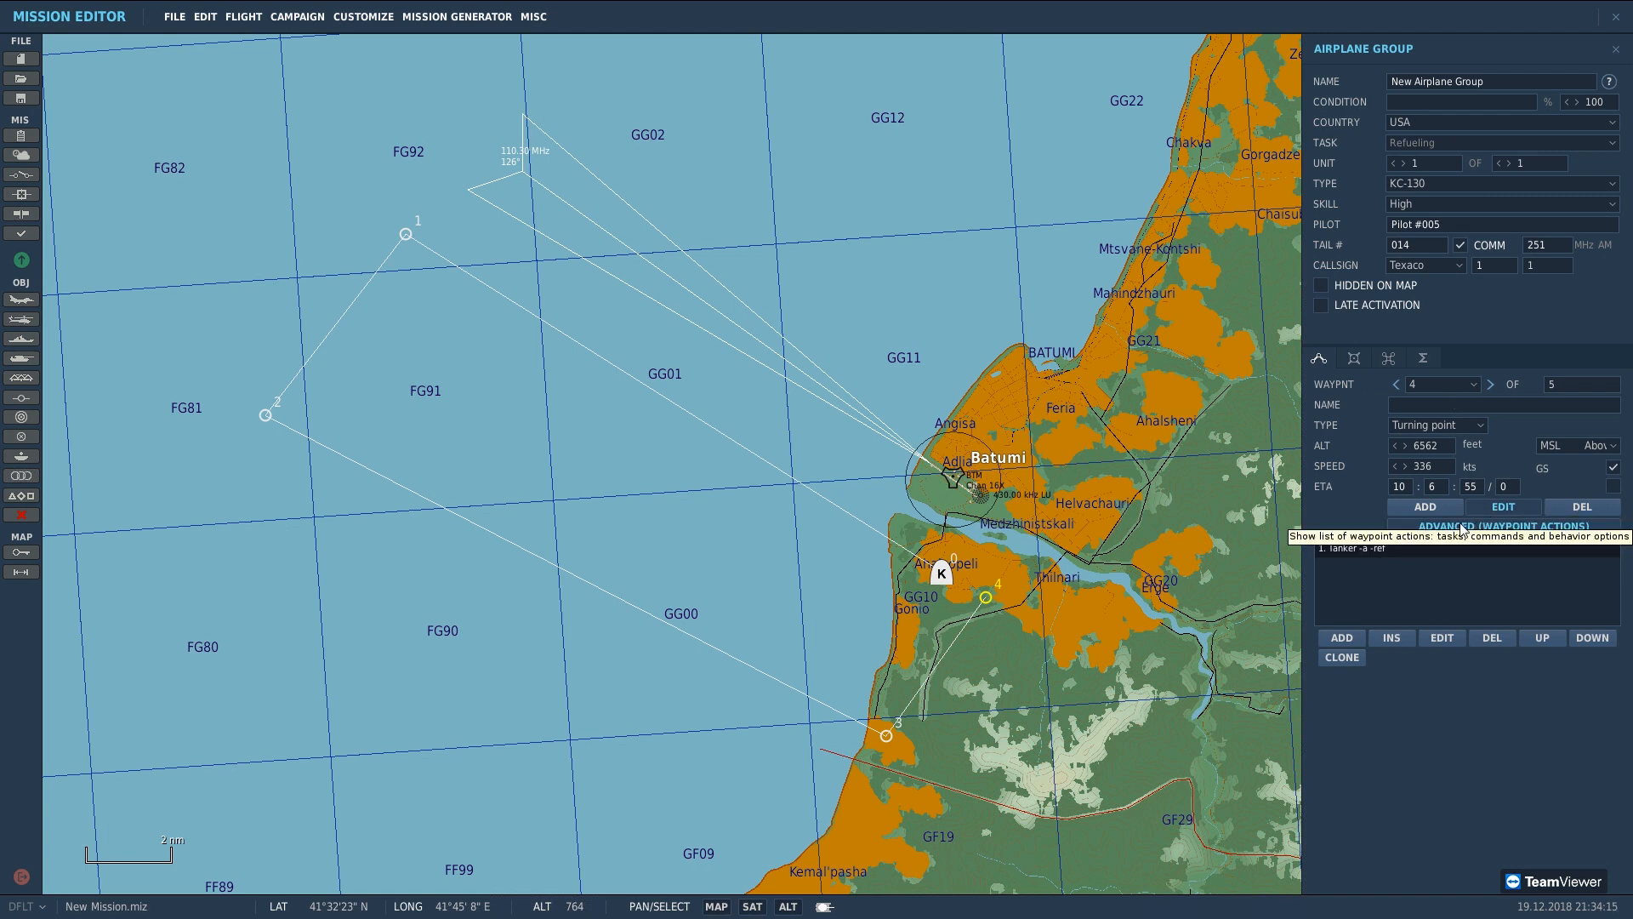
Step: Add an advanced action to waypoint 4 and look through the available Perform Task and Start Enroute Task actions
{"action": "left_click", "coordinate": [1352, 636]}
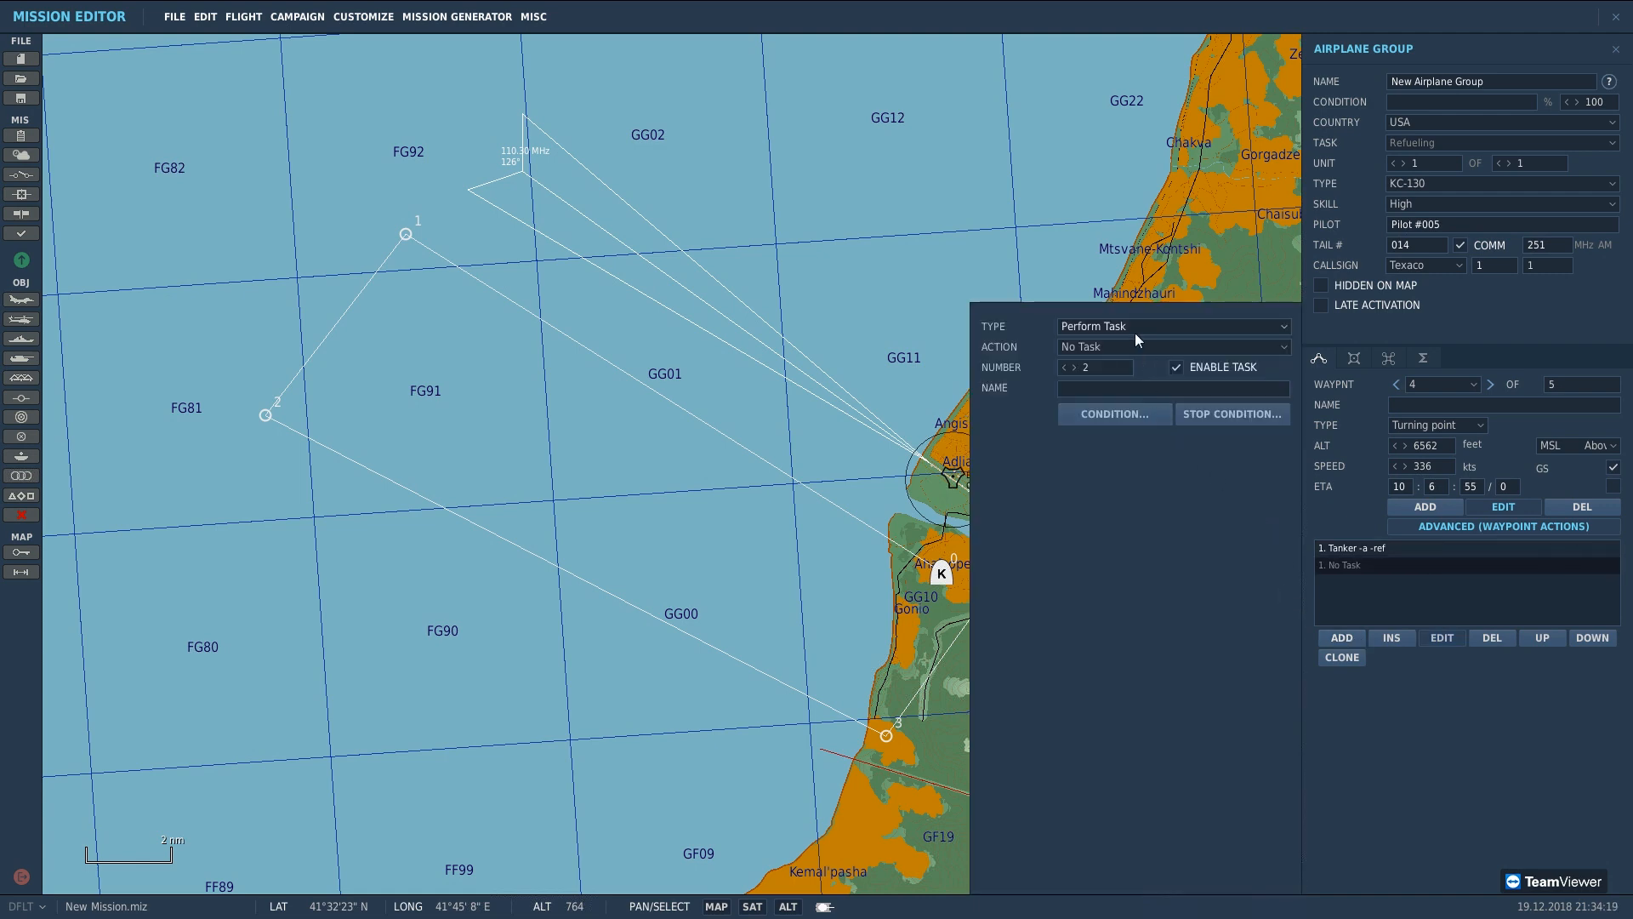
{"action": "left_click", "coordinate": [1243, 331]}
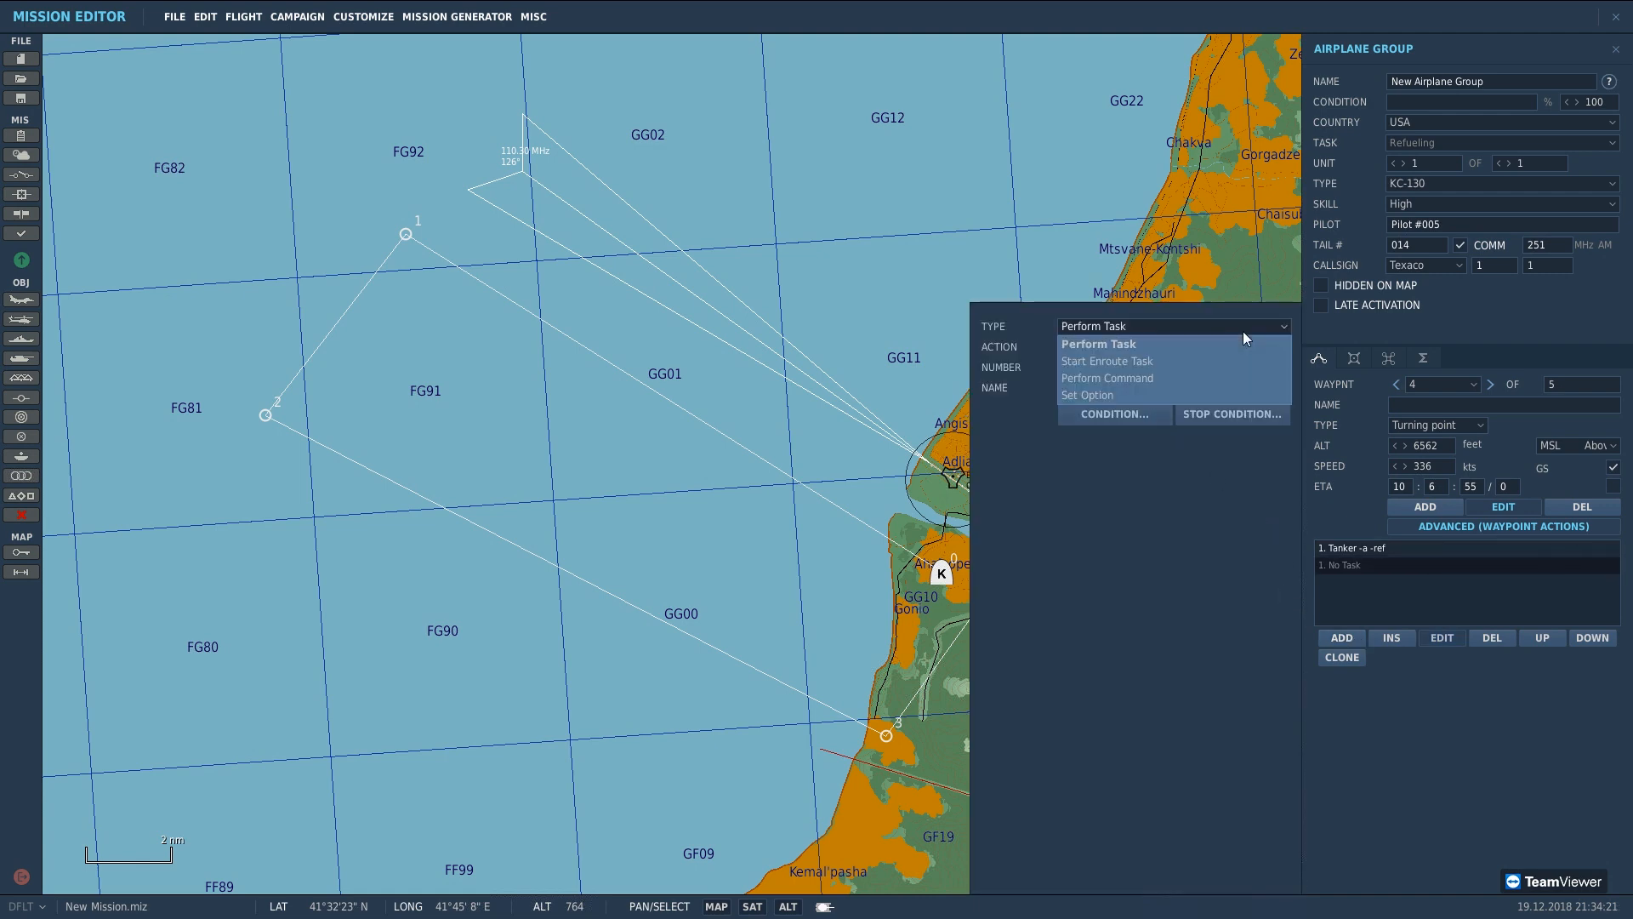
{"action": "left_click", "coordinate": [1170, 347]}
{"action": "left_click", "coordinate": [1171, 347]}
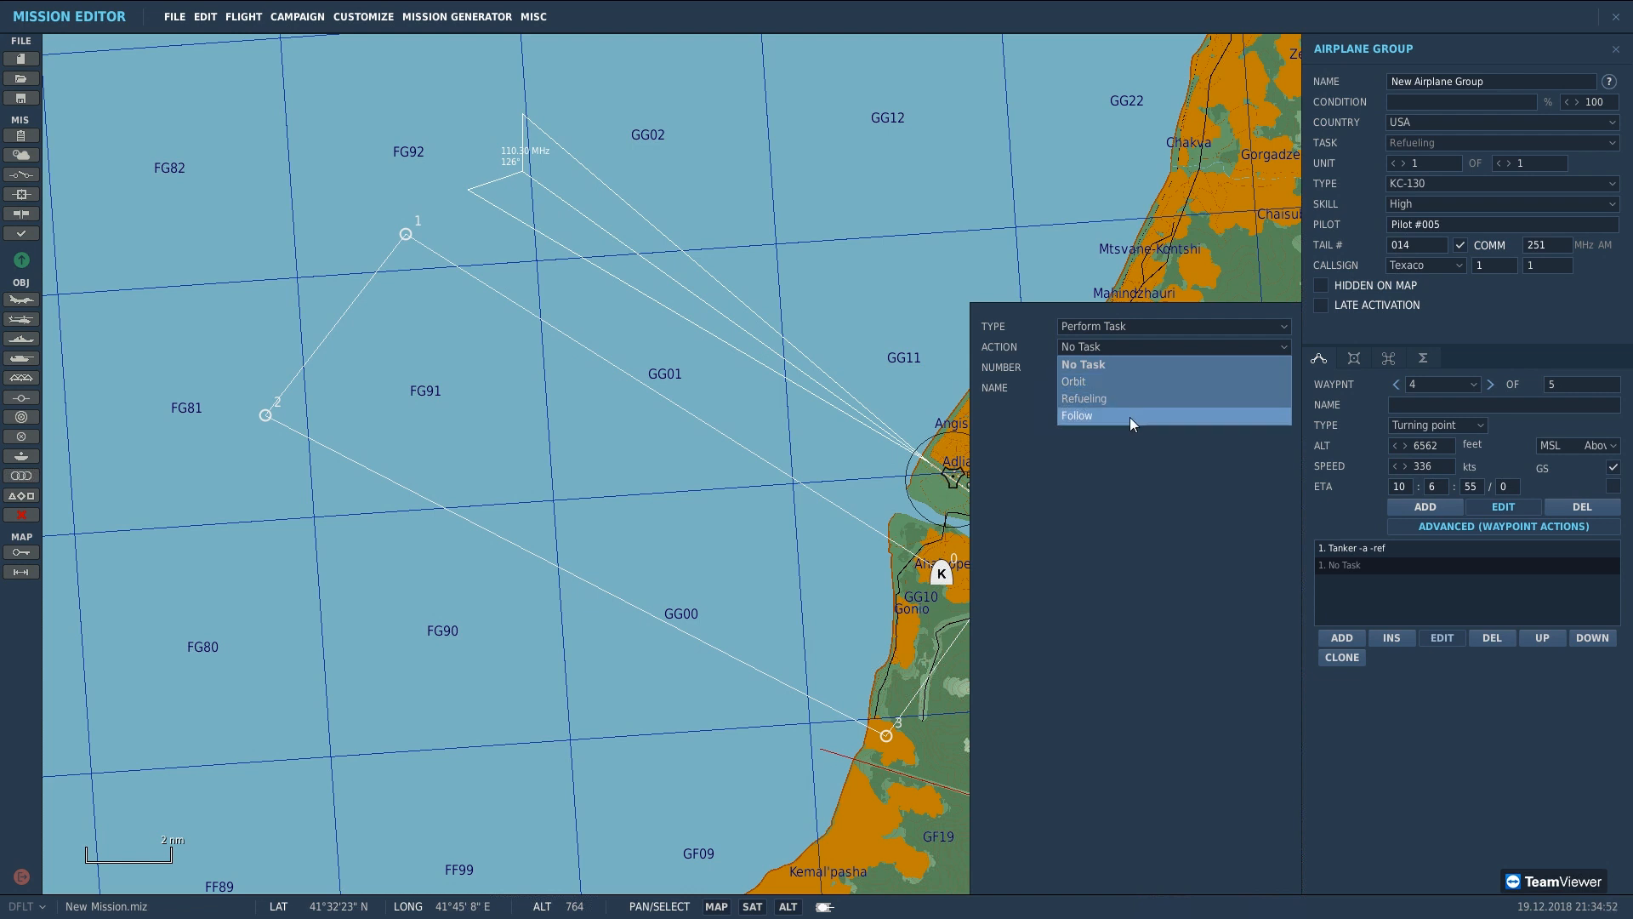
{"action": "left_click", "coordinate": [1141, 328]}
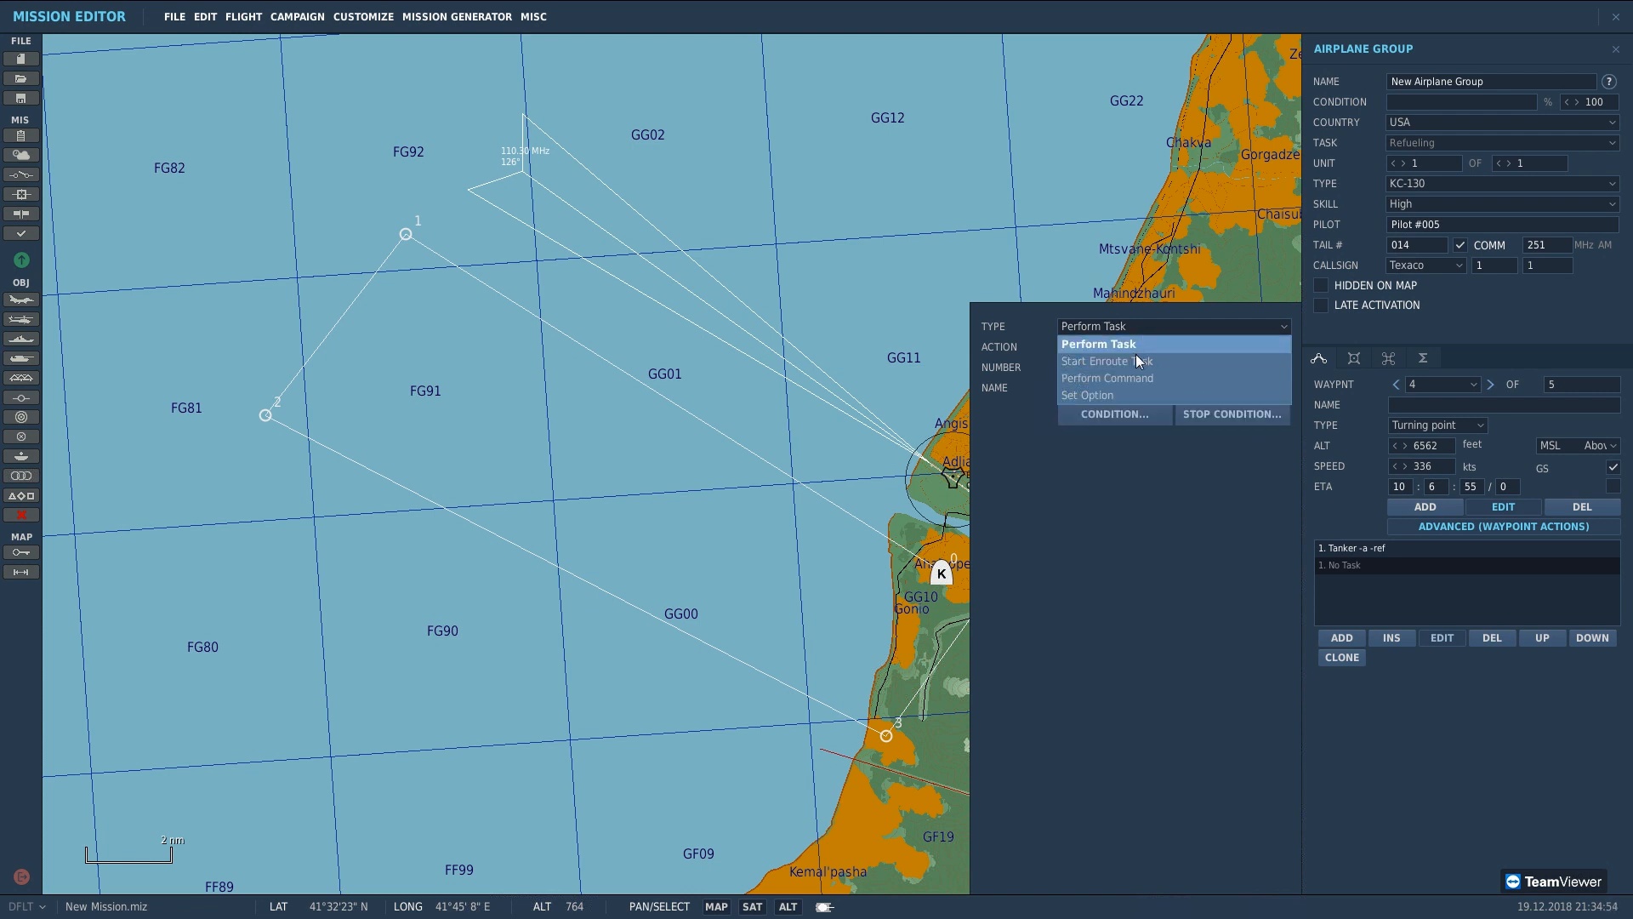
{"action": "left_click", "coordinate": [1211, 366]}
{"action": "left_click", "coordinate": [1189, 347]}
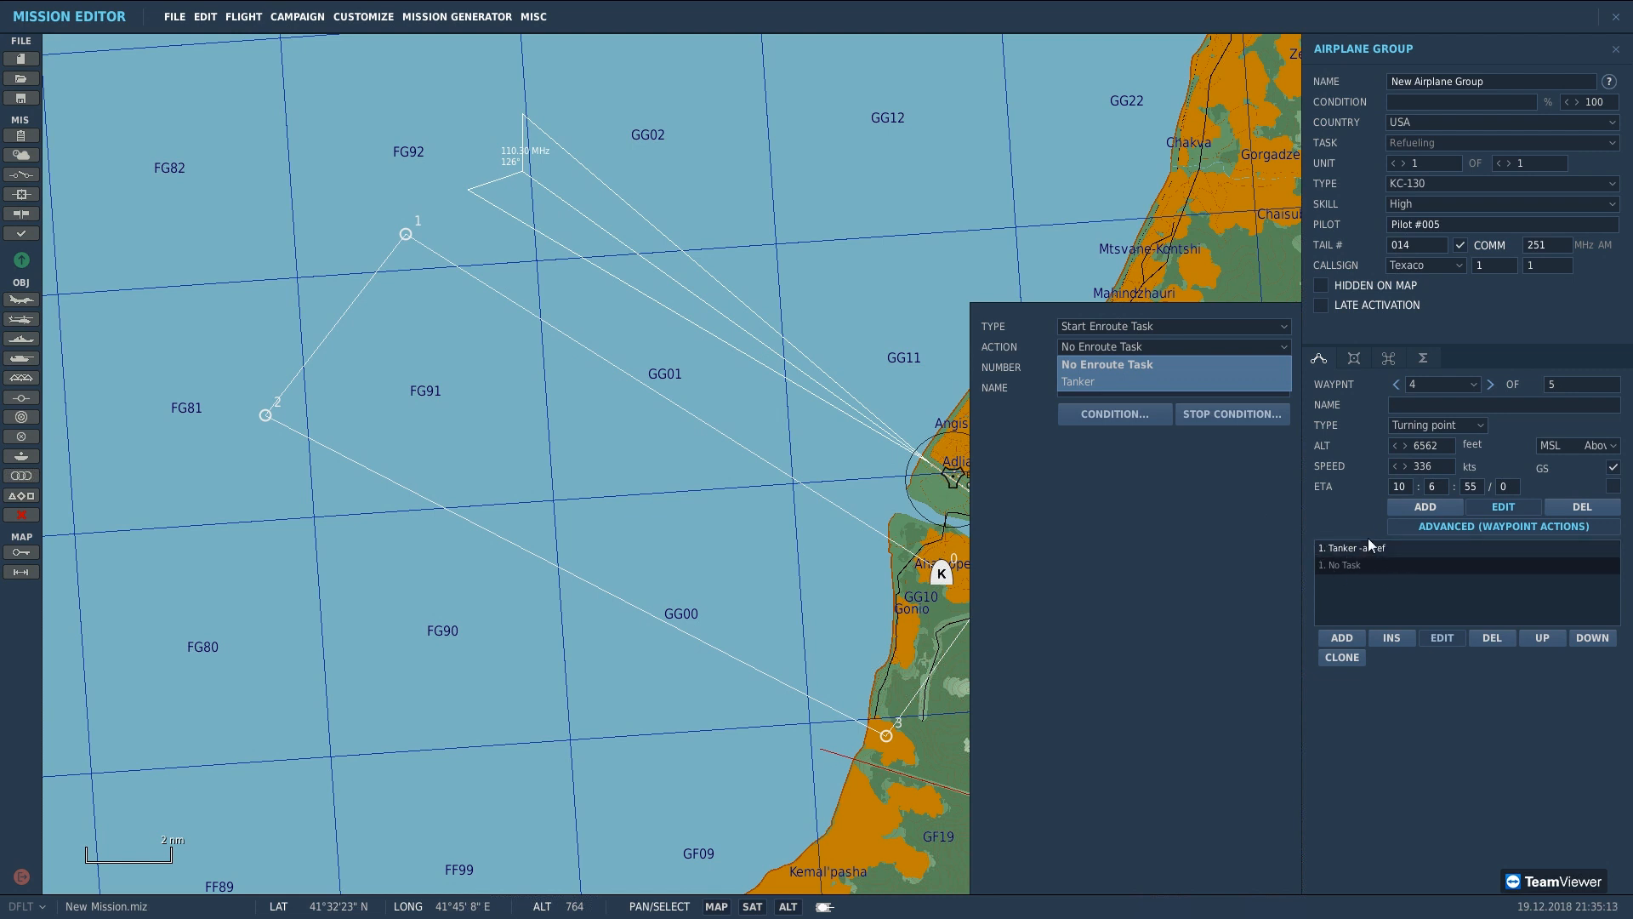
{"action": "left_click", "coordinate": [1128, 348]}
{"action": "left_click", "coordinate": [1126, 349]}
Step: Switch the waypoint 4 action type to Perform Command and look through the available commands
{"action": "left_click", "coordinate": [1120, 326]}
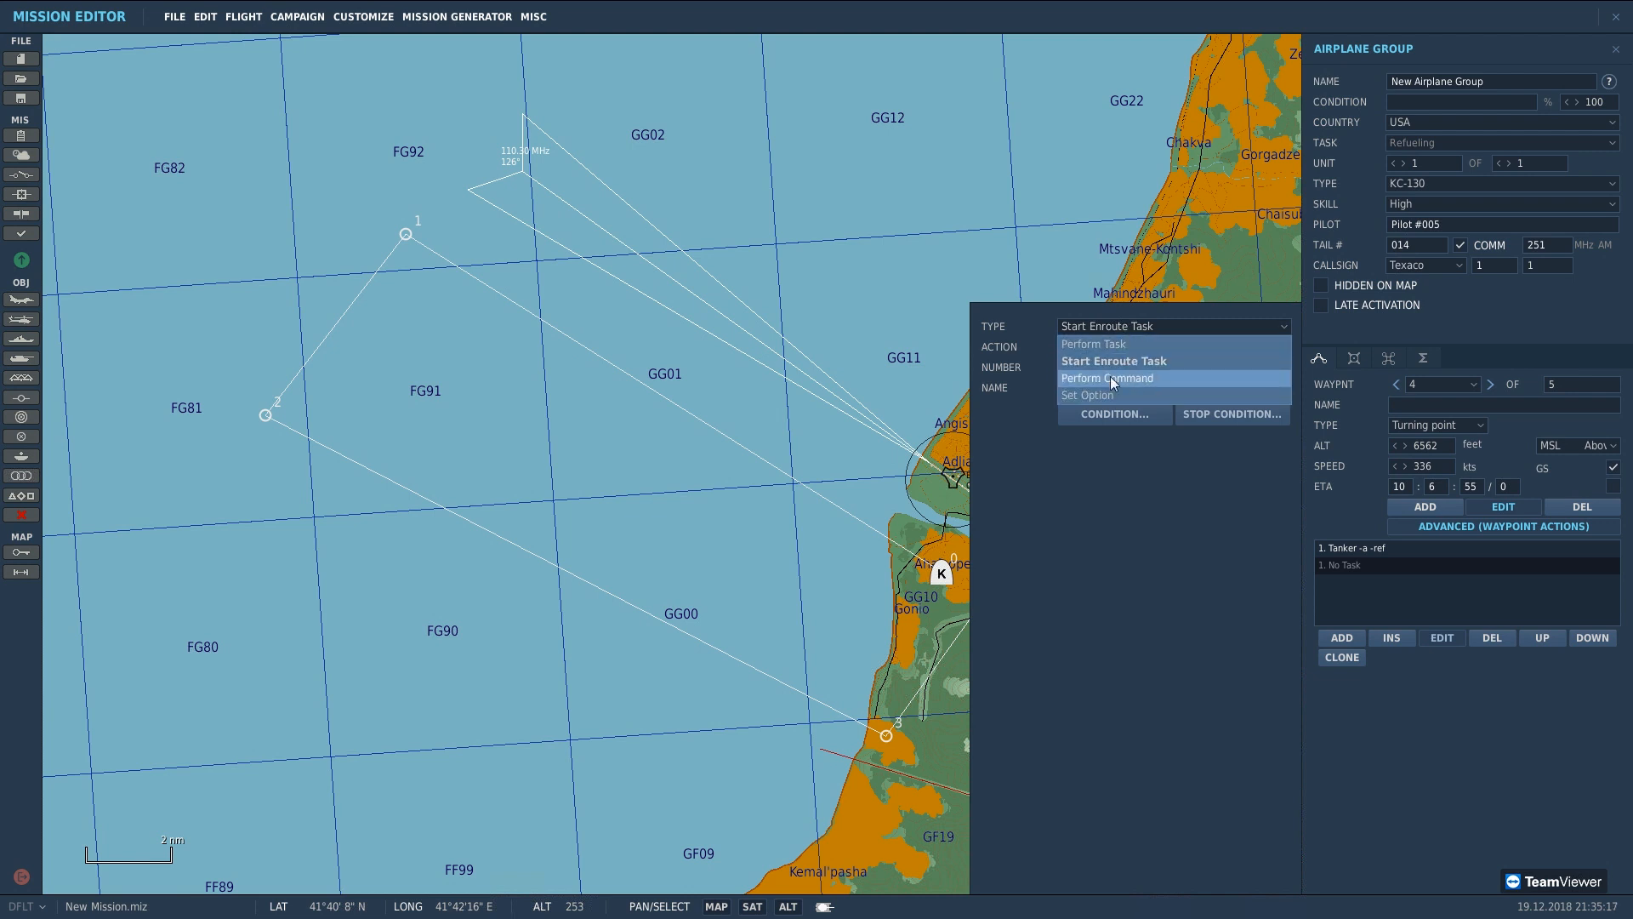
{"action": "left_click", "coordinate": [1110, 376]}
{"action": "left_click", "coordinate": [1115, 349]}
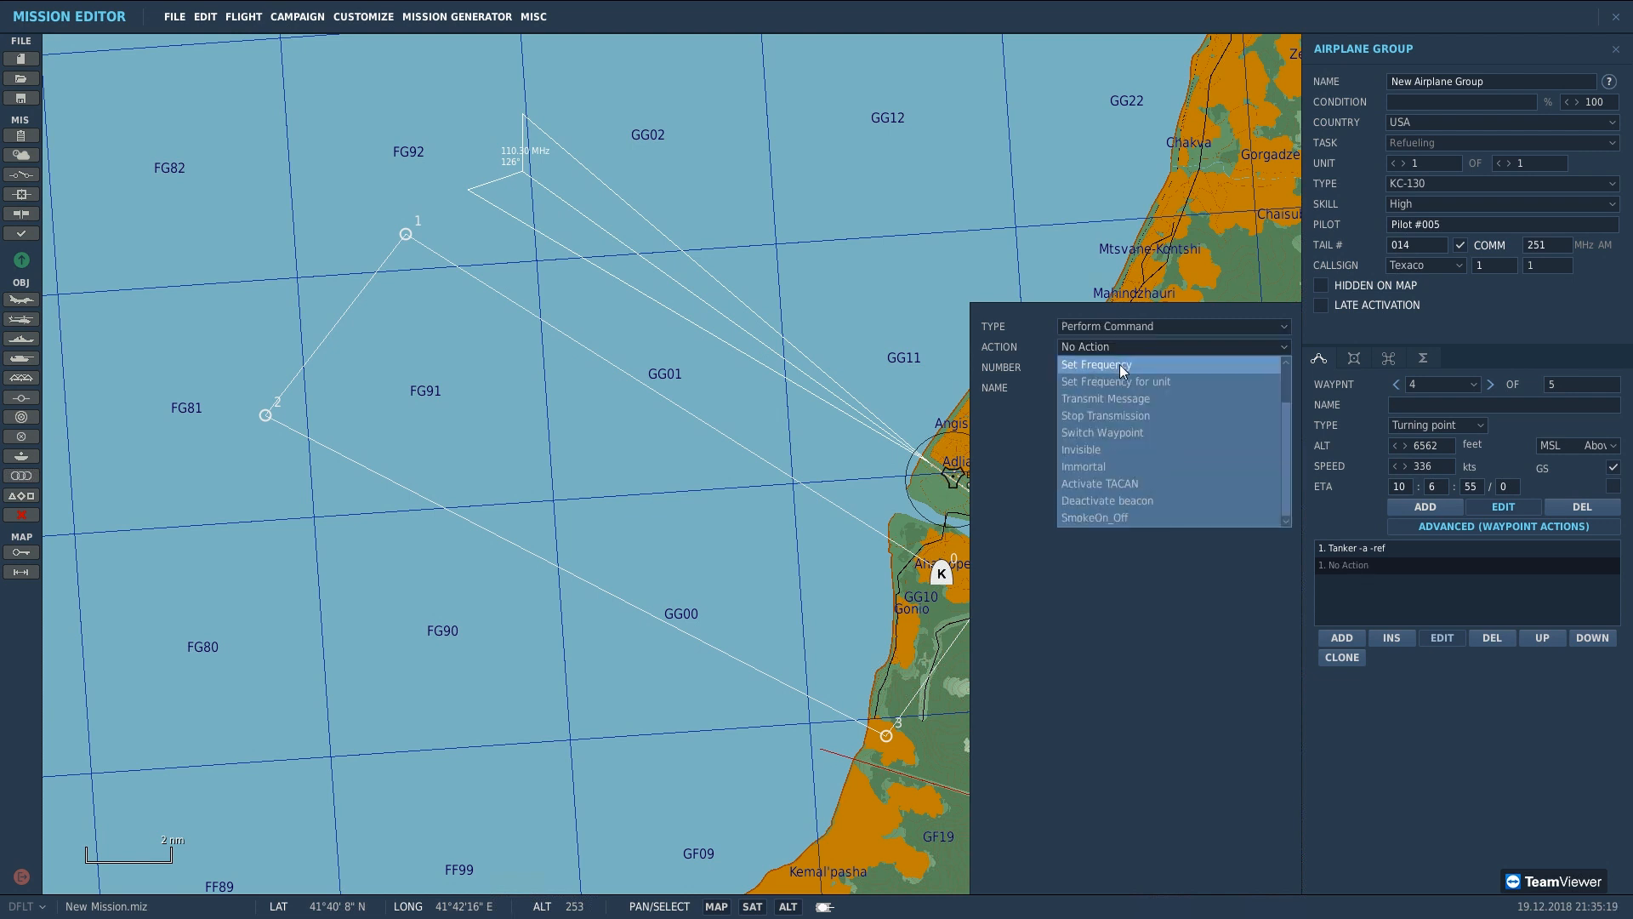
{"action": "scroll", "coordinate": [1121, 425], "scroll_direction": "down", "scroll_amount": 1}
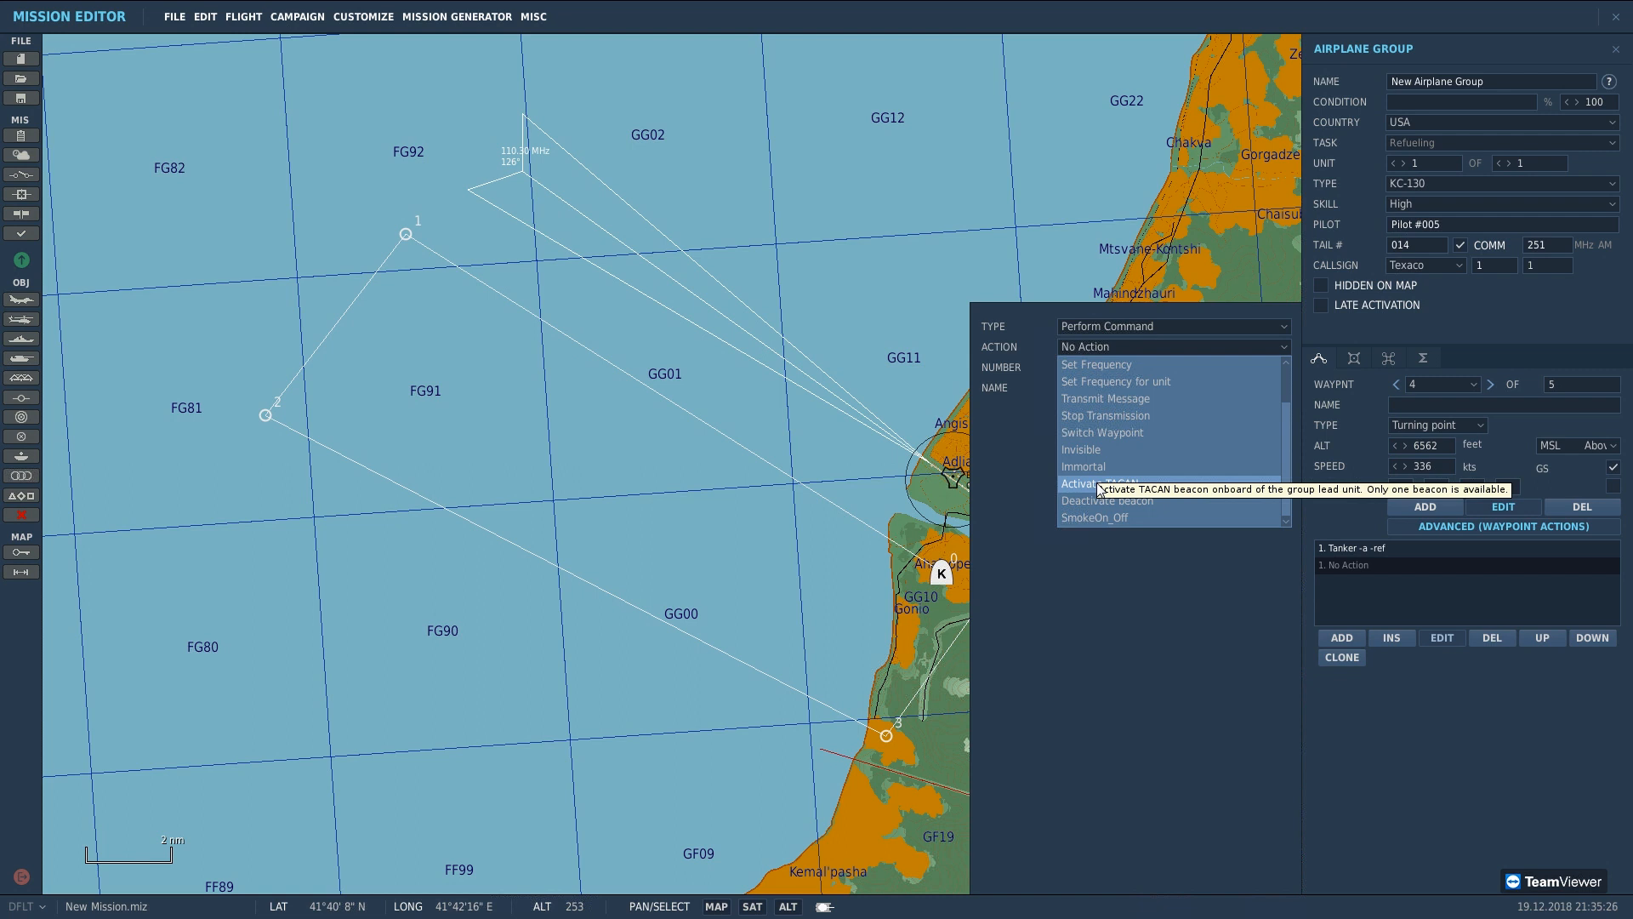
{"action": "left_click", "coordinate": [1181, 349]}
{"action": "left_click", "coordinate": [1180, 350]}
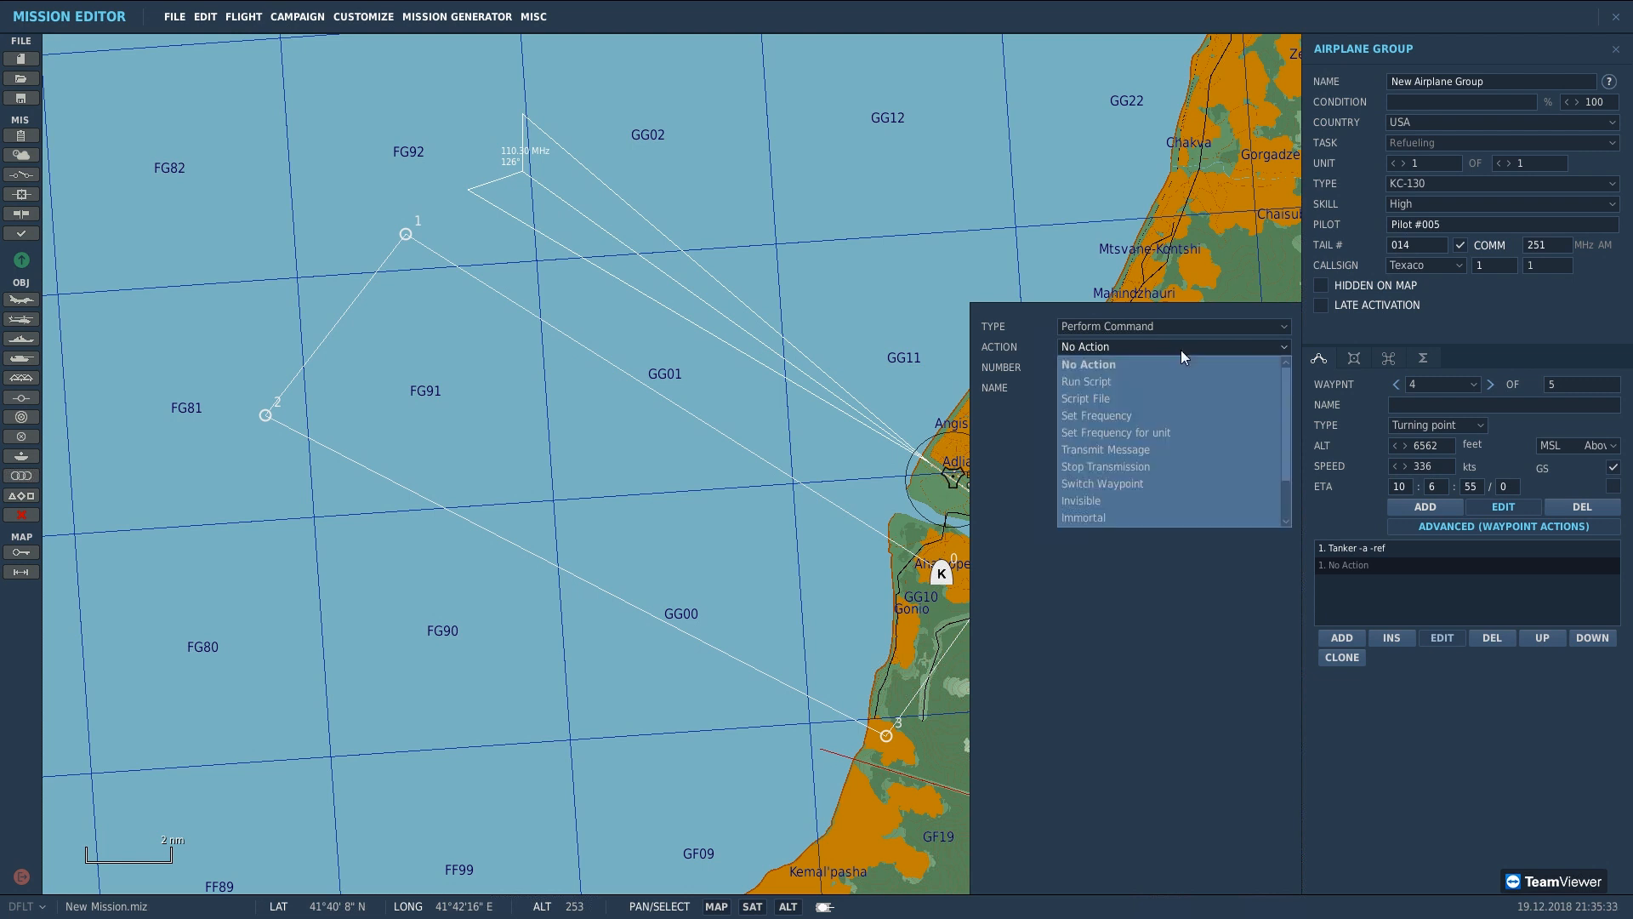
{"action": "left_click", "coordinate": [1181, 350]}
{"action": "left_click_drag", "start_coordinate": [793, 508], "coordinate": [719, 470]}
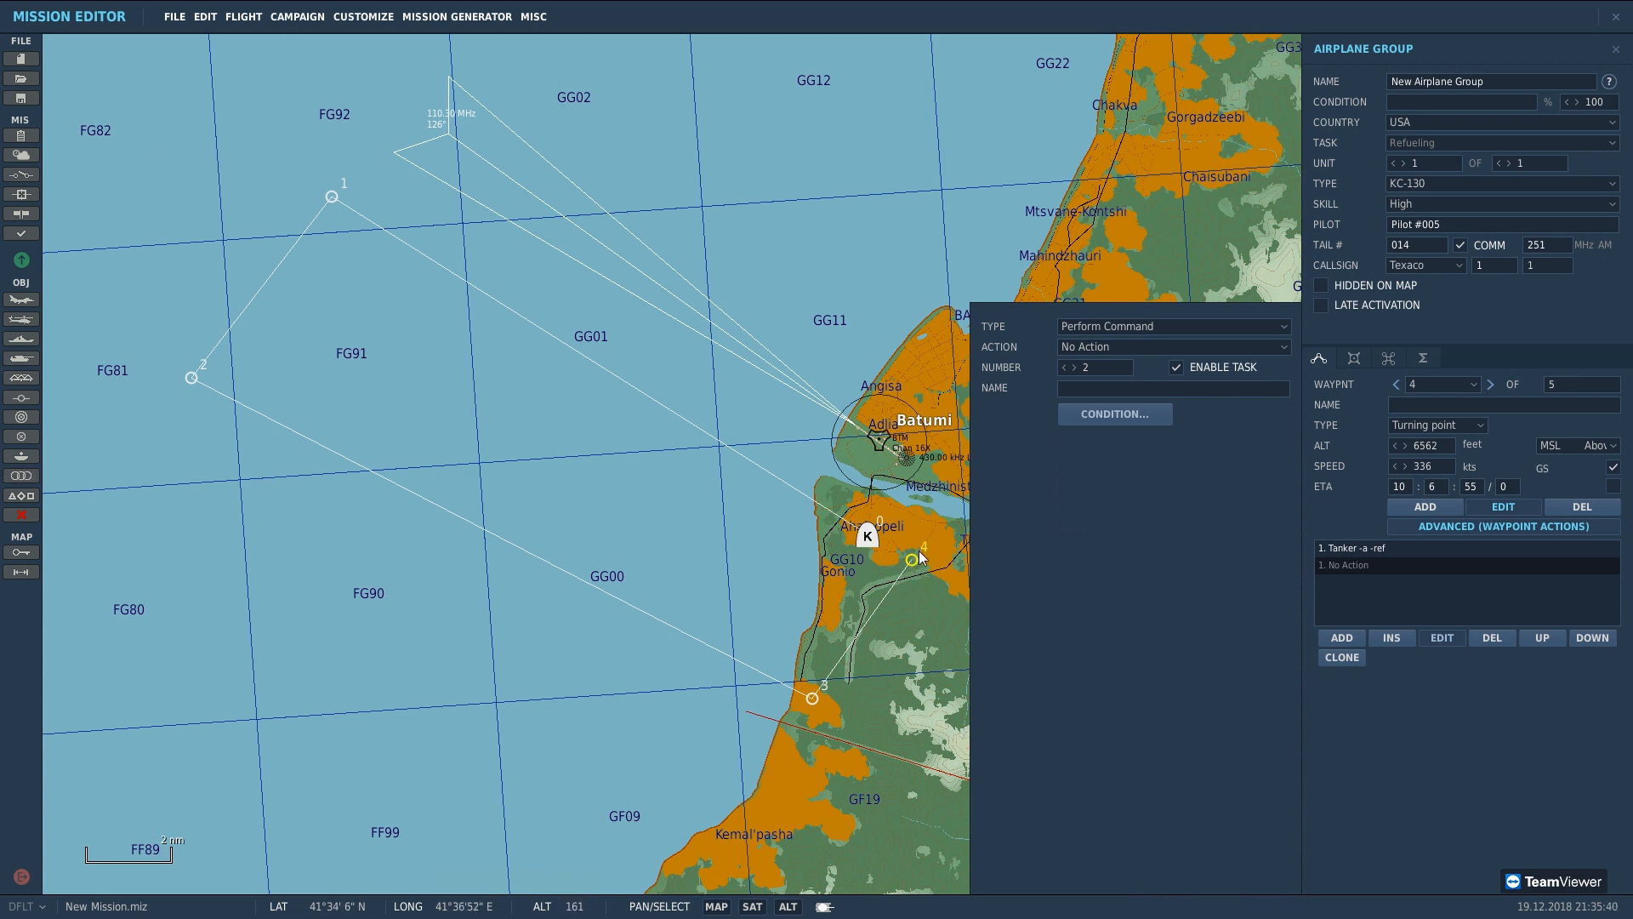
{"action": "left_click", "coordinate": [1179, 354]}
{"action": "left_click", "coordinate": [1179, 354]}
Step: Switch the waypoint 4 action type to Set Option and look through the available options
{"action": "left_click", "coordinate": [1170, 323]}
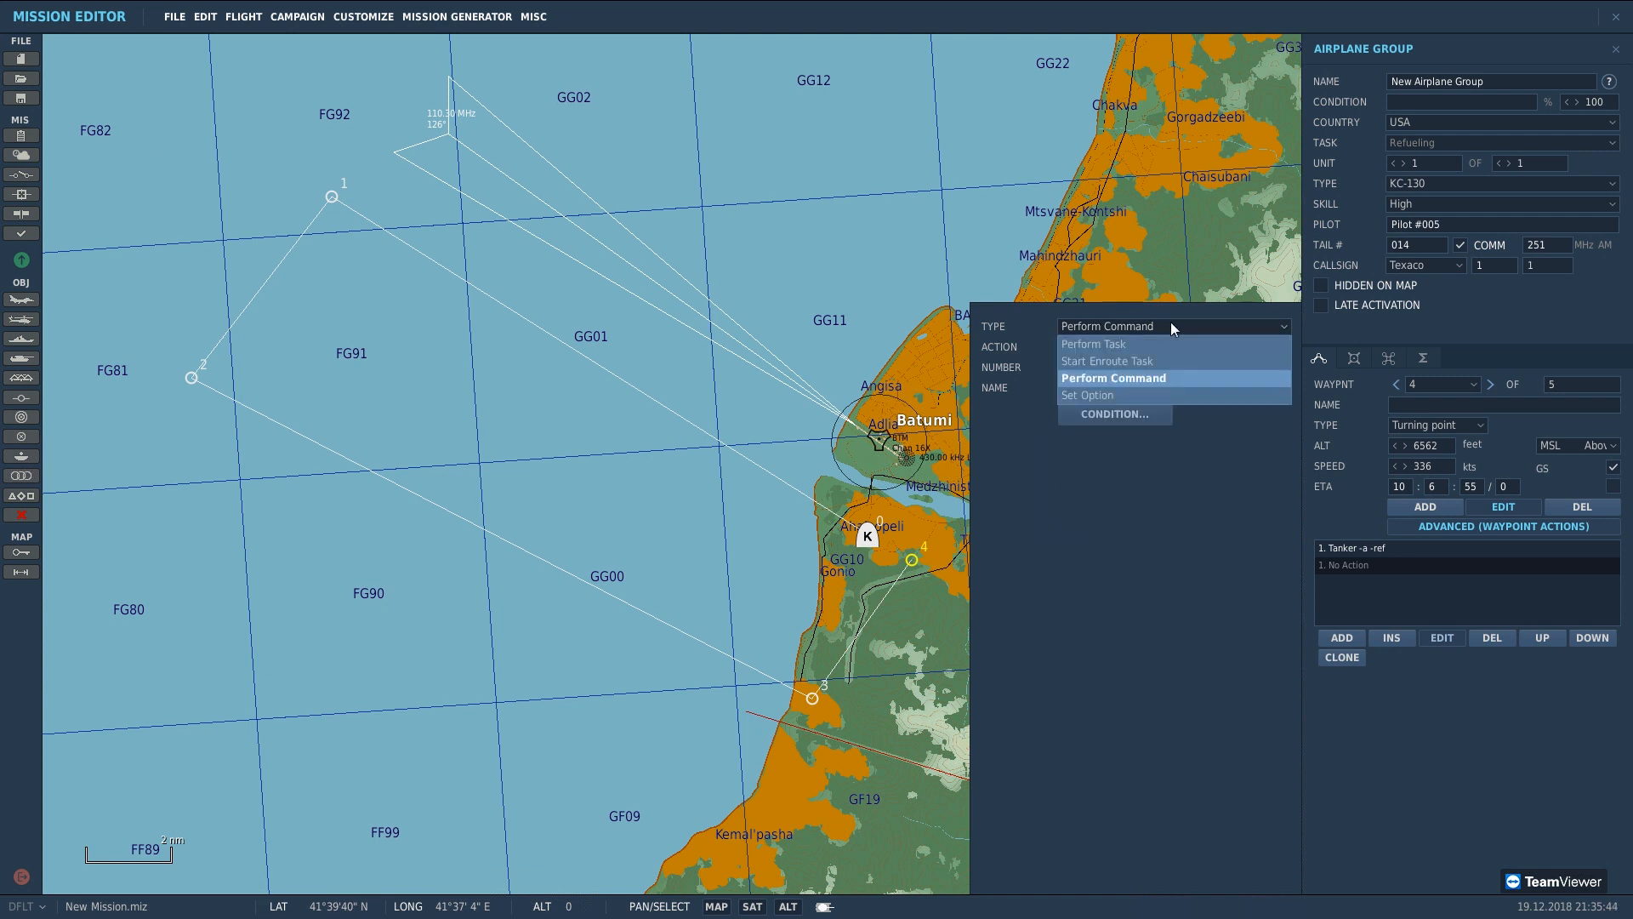
{"action": "left_click", "coordinate": [1157, 393]}
{"action": "left_click", "coordinate": [1152, 349]}
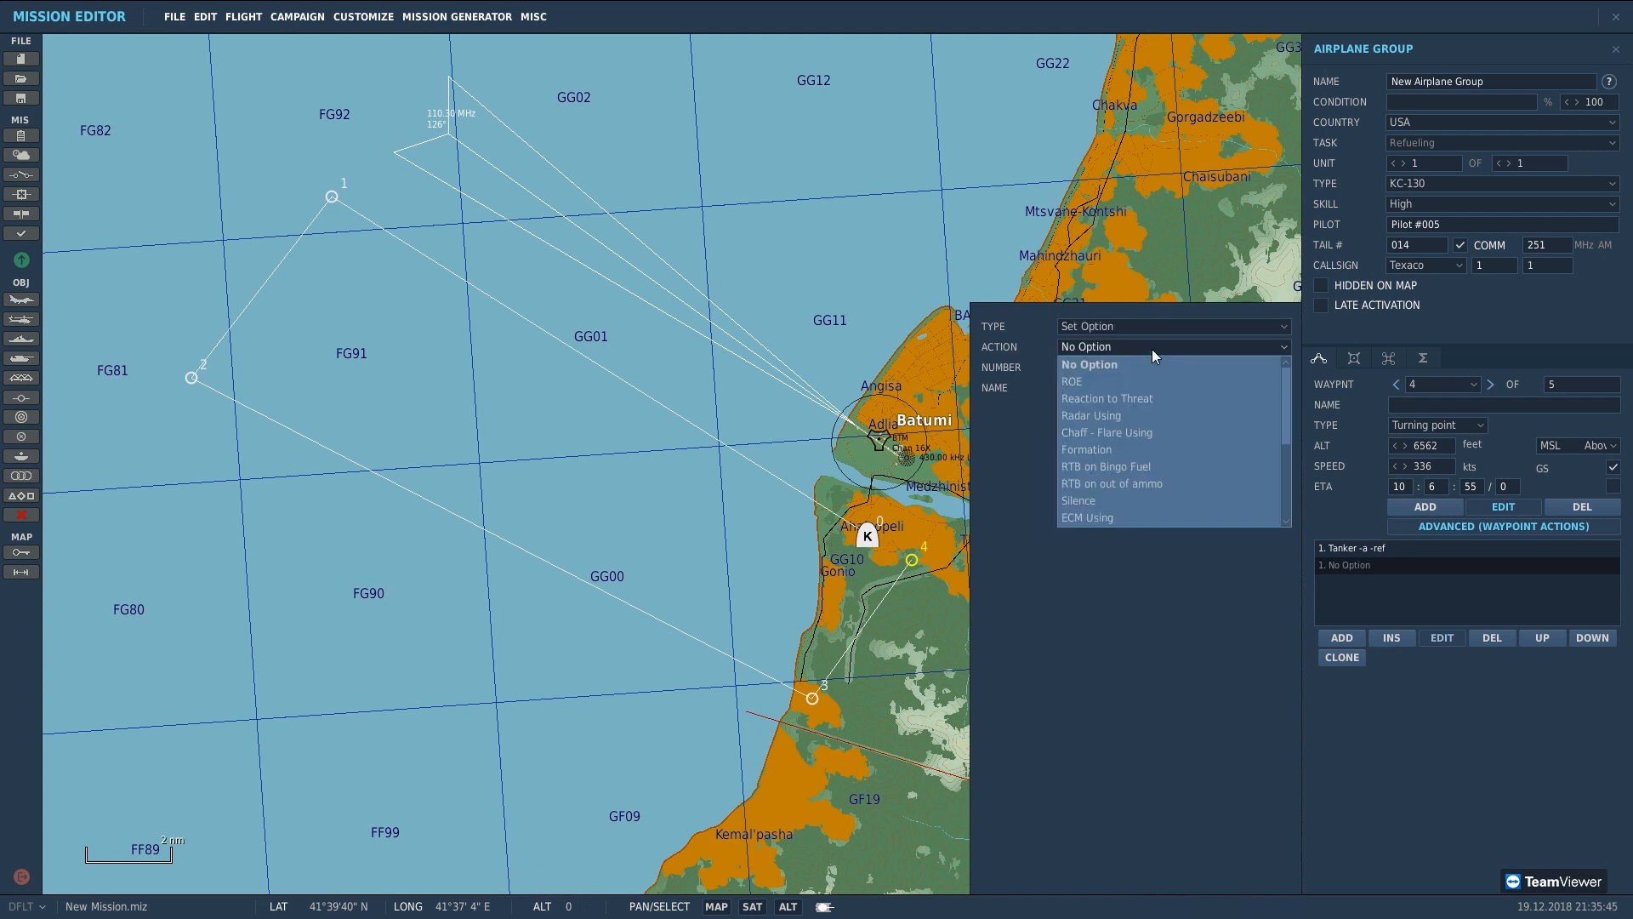
{"action": "left_click", "coordinate": [1147, 351]}
{"action": "left_click", "coordinate": [1145, 352]}
Step: Make the waypoint 4 action a Perform Command of Switch Waypoint, leading back to waypoint 1
{"action": "left_click", "coordinate": [1123, 326]}
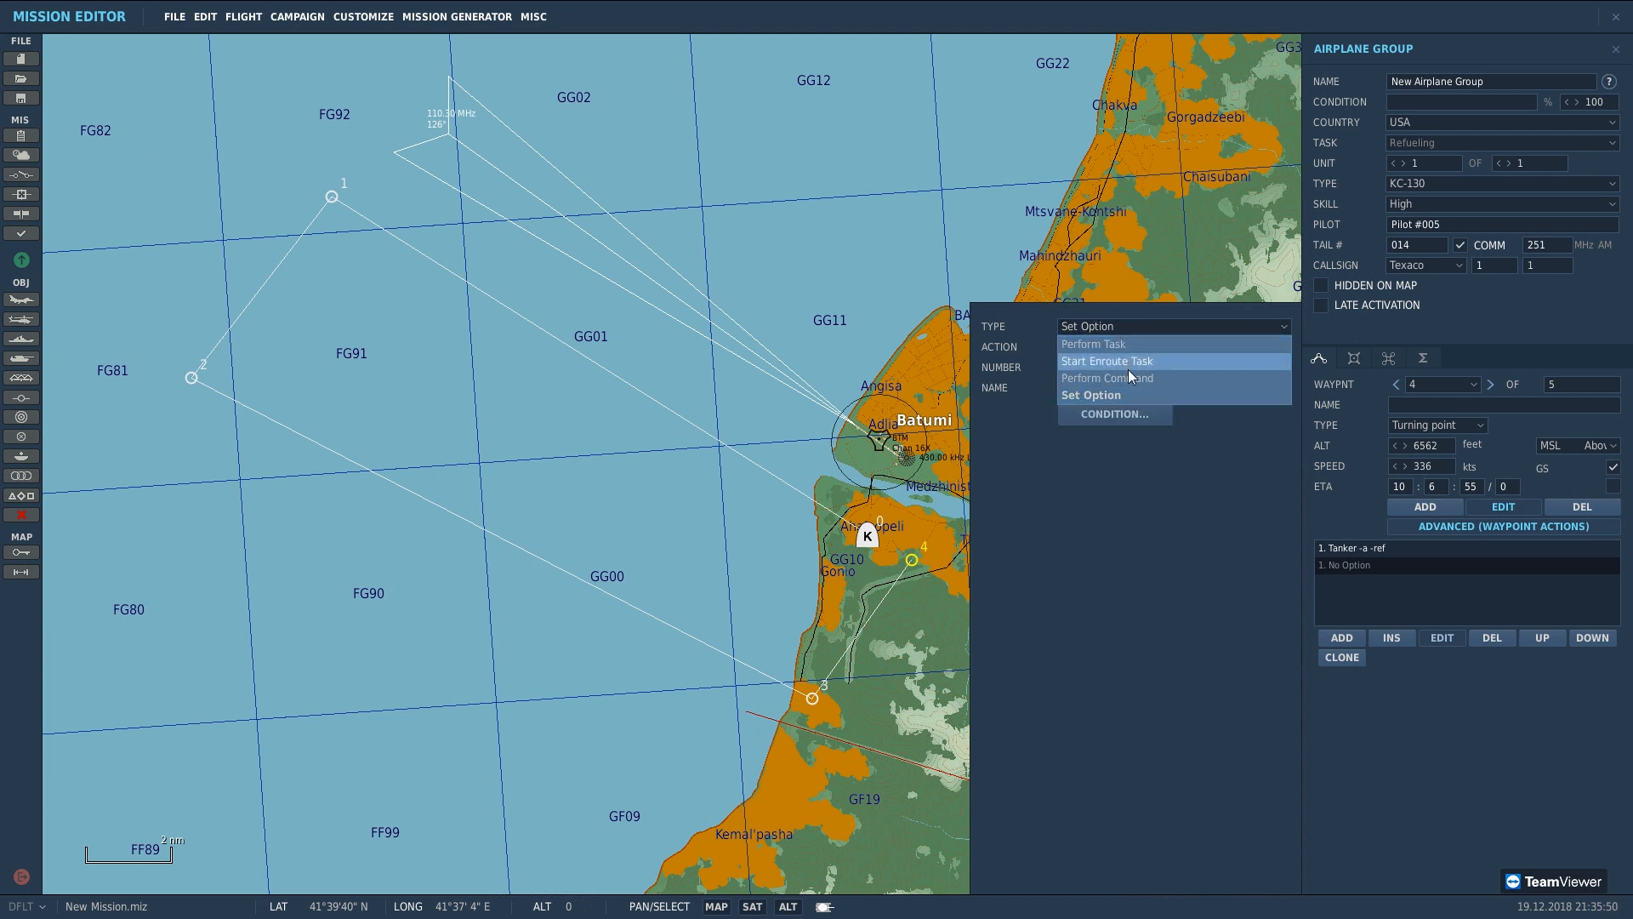
{"action": "left_click", "coordinate": [1129, 378]}
{"action": "left_click", "coordinate": [1141, 354]}
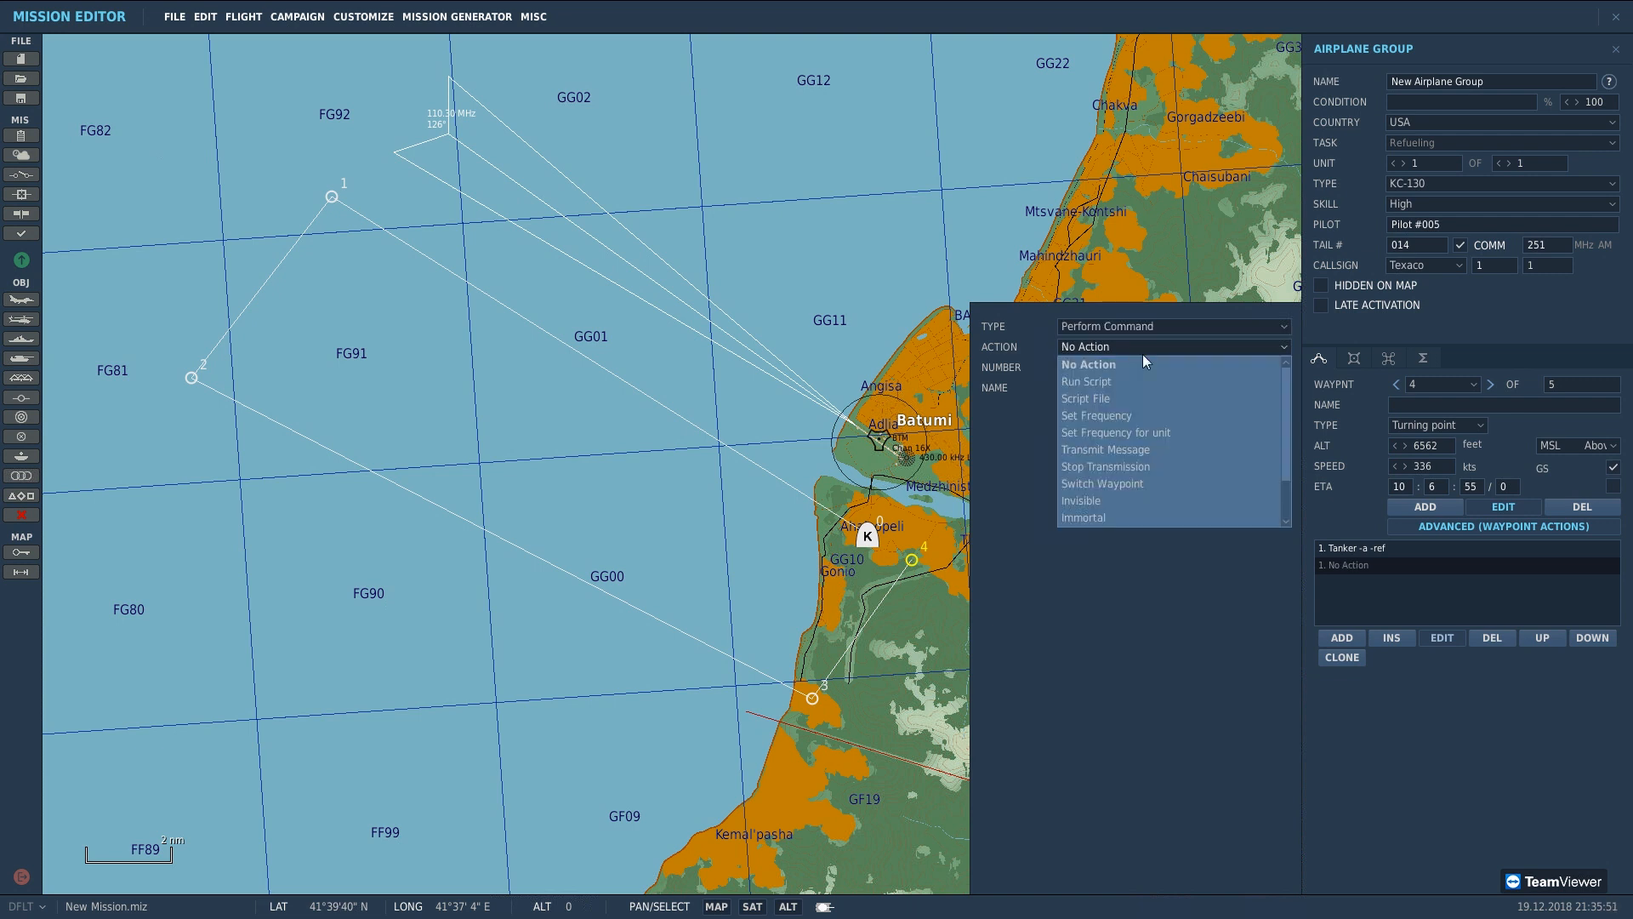
{"action": "left_click", "coordinate": [1128, 485]}
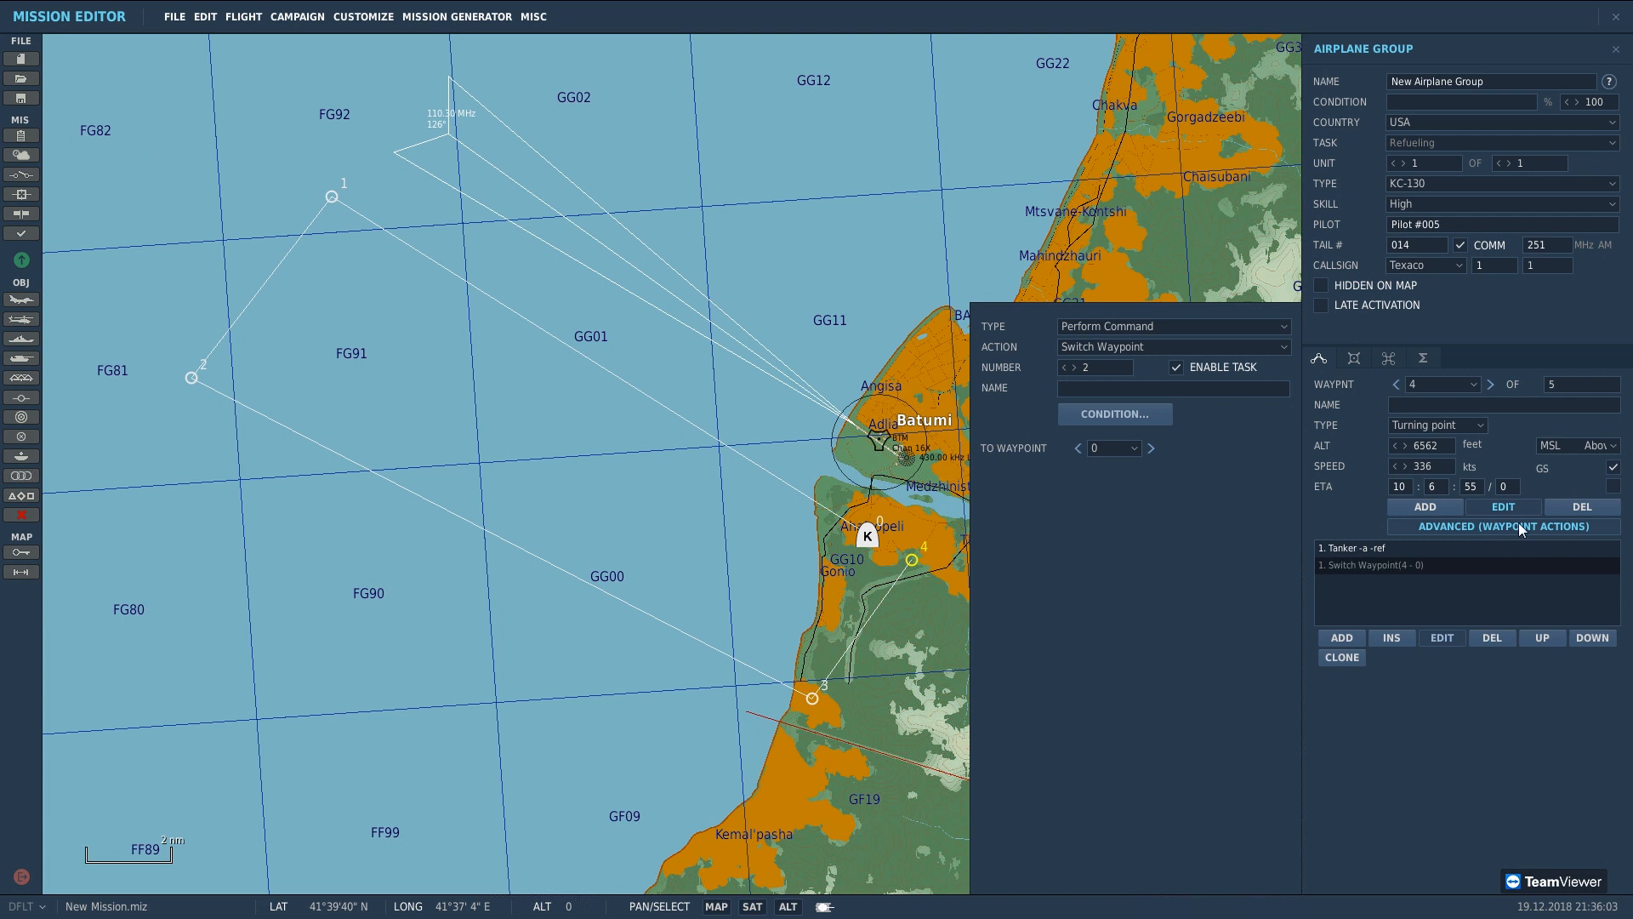
{"action": "left_click", "coordinate": [1063, 368]}
{"action": "left_click", "coordinate": [1074, 369]}
{"action": "left_click", "coordinate": [1119, 459]}
{"action": "left_click_drag", "start_coordinate": [772, 513], "coordinate": [618, 460]}
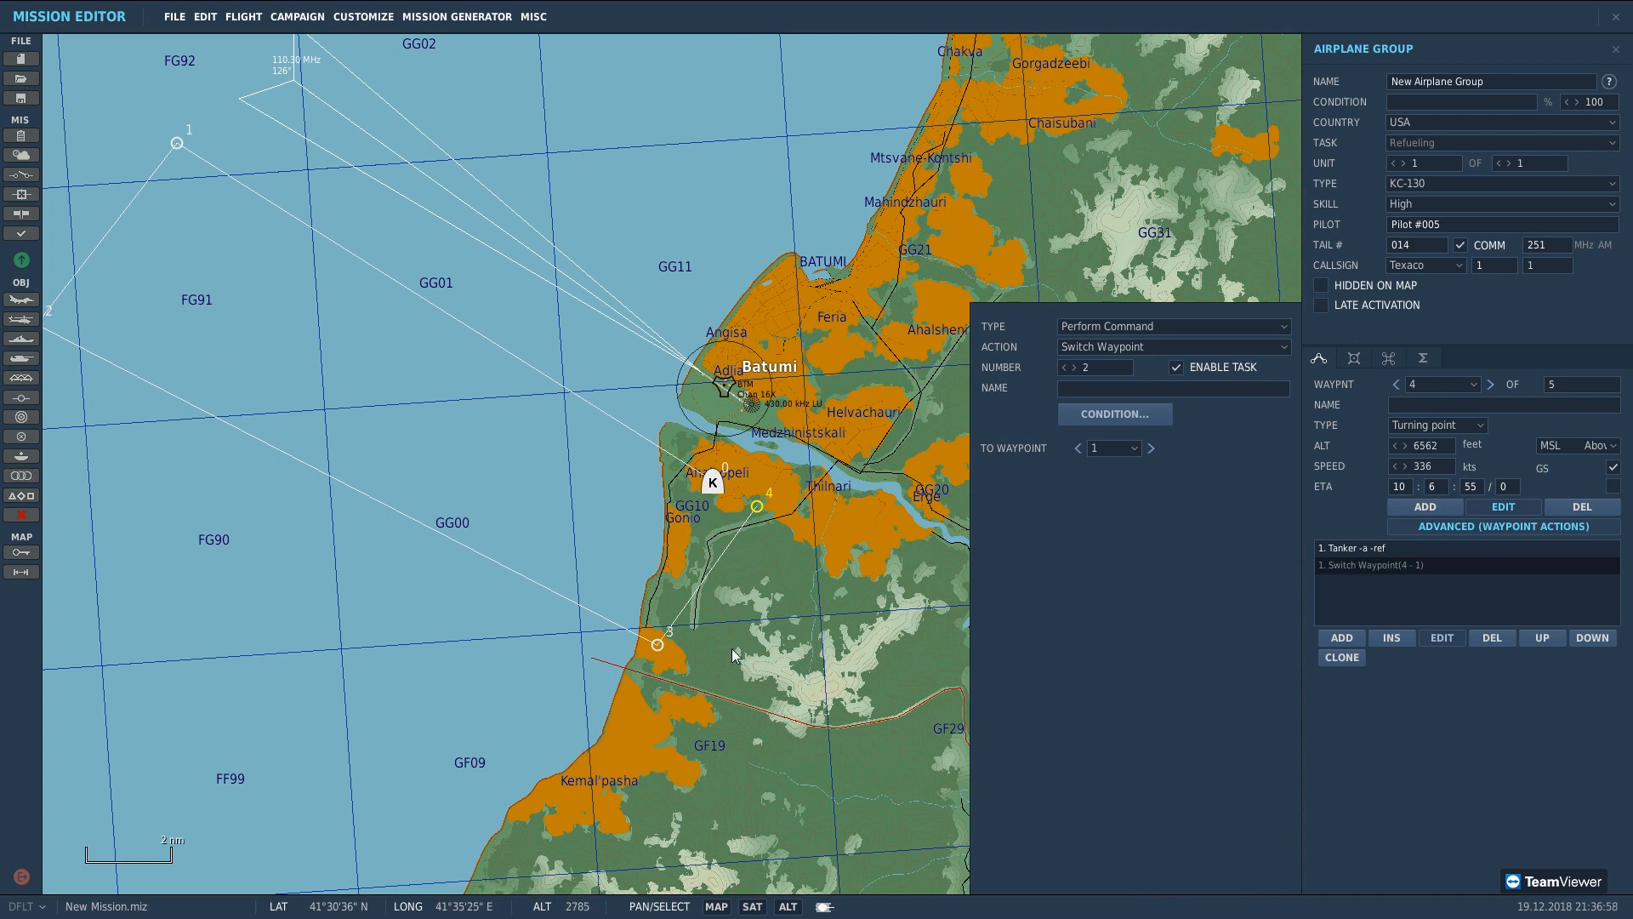
Step: Add another advanced action to waypoint 4, set it to Perform Task with Orbit, and check its pattern choices
{"action": "scroll", "coordinate": [731, 648], "scroll_direction": "down", "scroll_amount": 1}
{"action": "right_click_drag", "start_coordinate": [803, 631], "coordinate": [863, 647]}
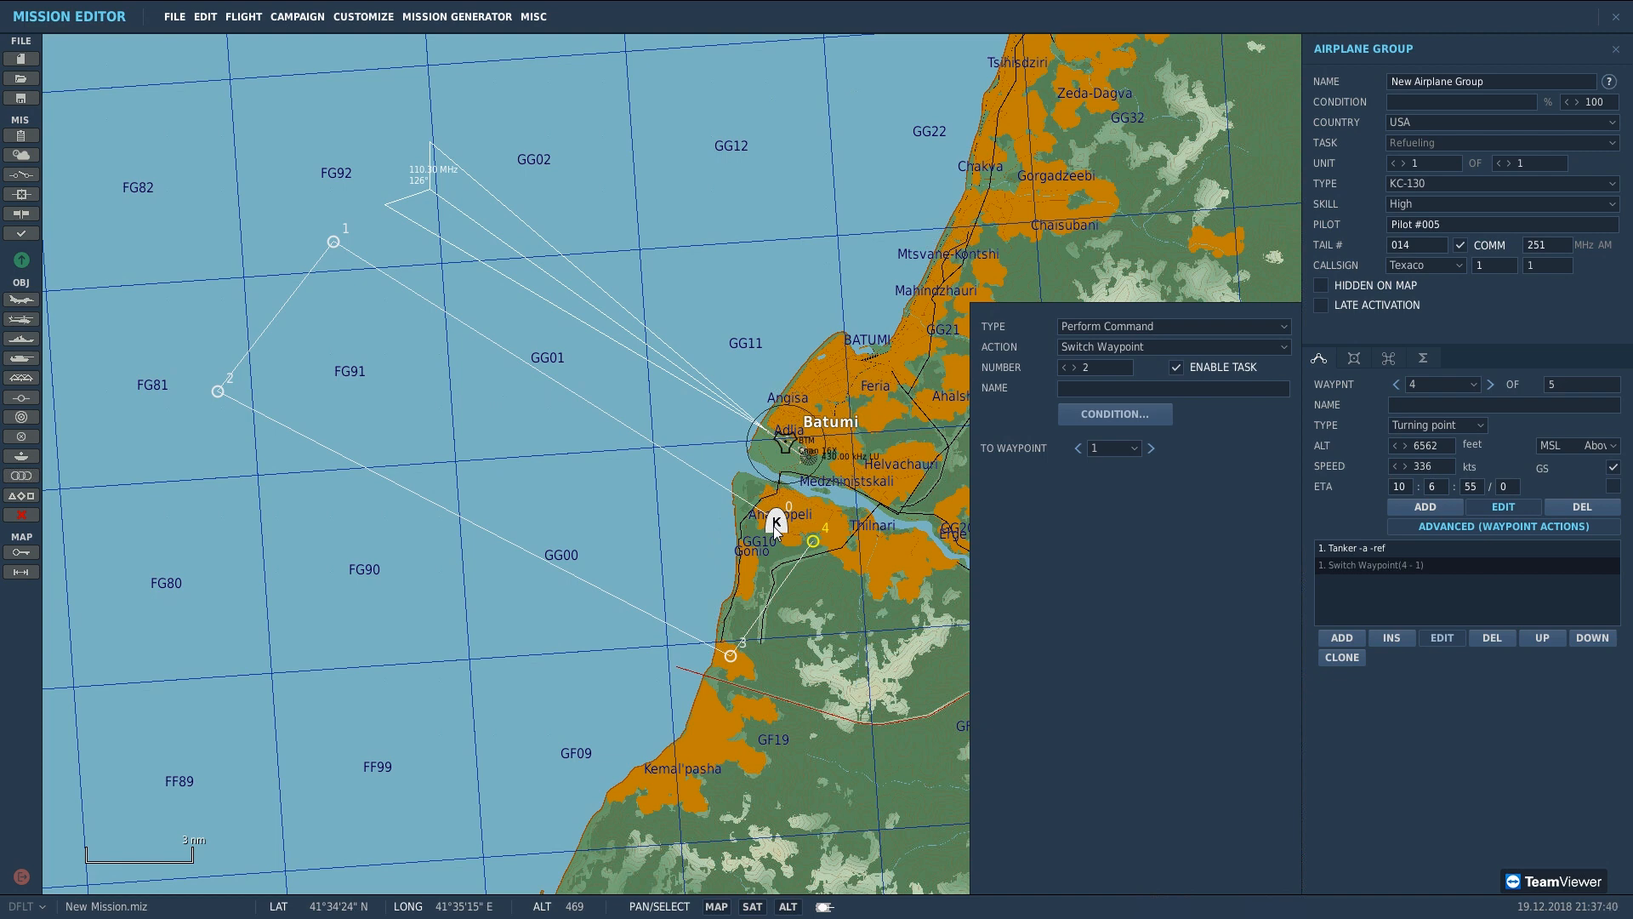
{"action": "left_click", "coordinate": [1382, 615]}
{"action": "left_click", "coordinate": [1342, 639]}
{"action": "left_click", "coordinate": [1097, 325]}
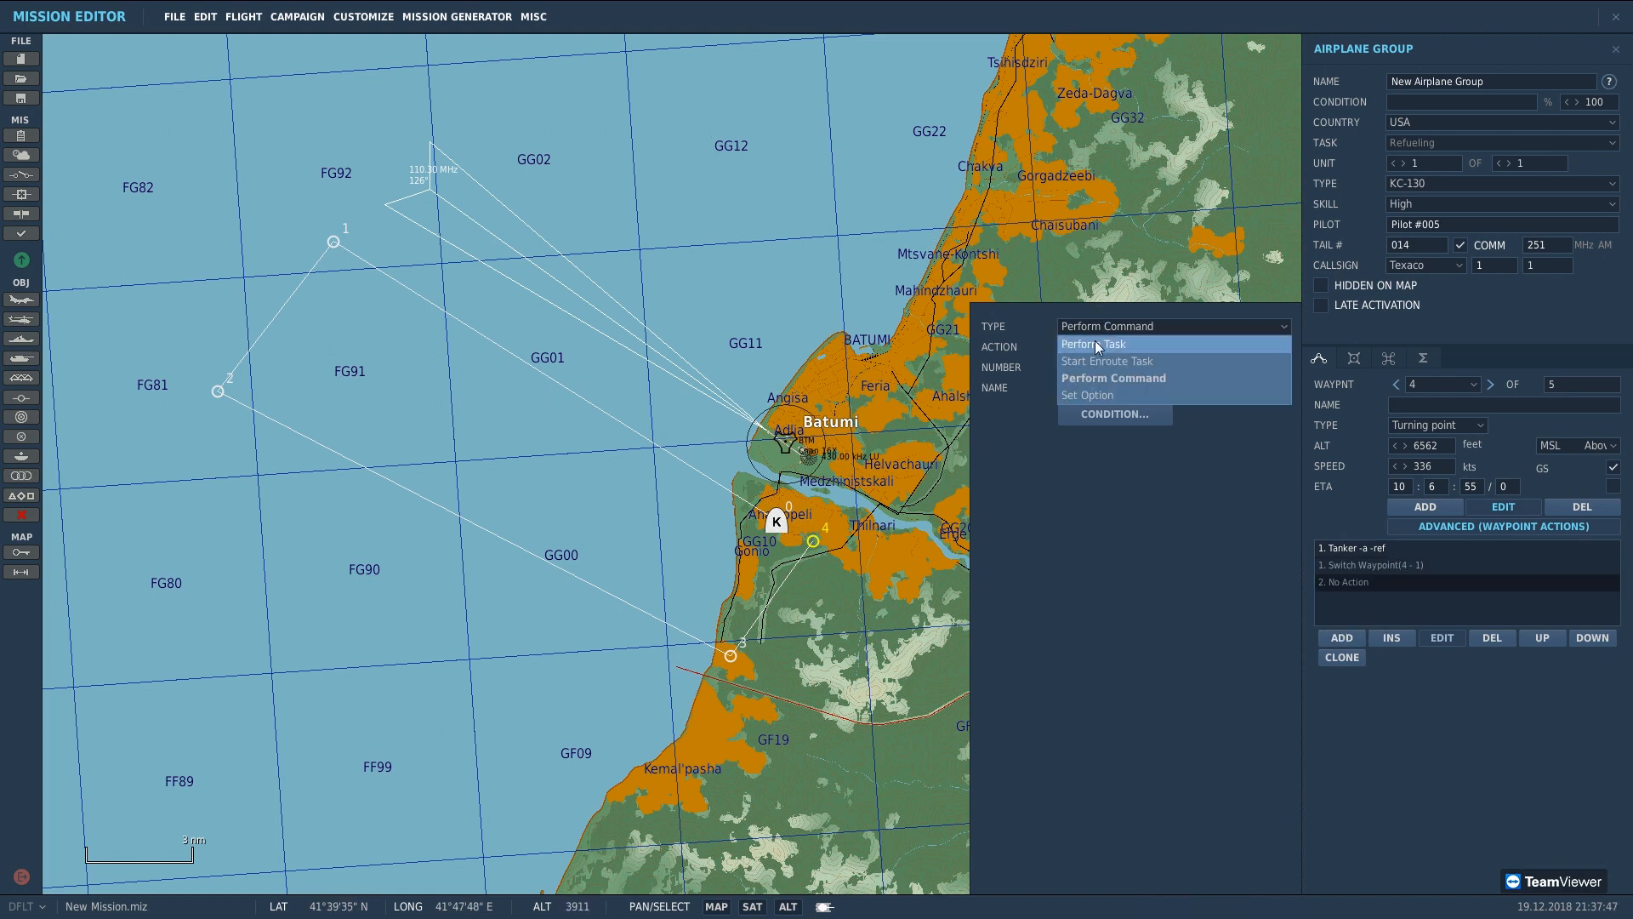
{"action": "left_click", "coordinate": [1095, 343]}
{"action": "left_click", "coordinate": [1103, 346]}
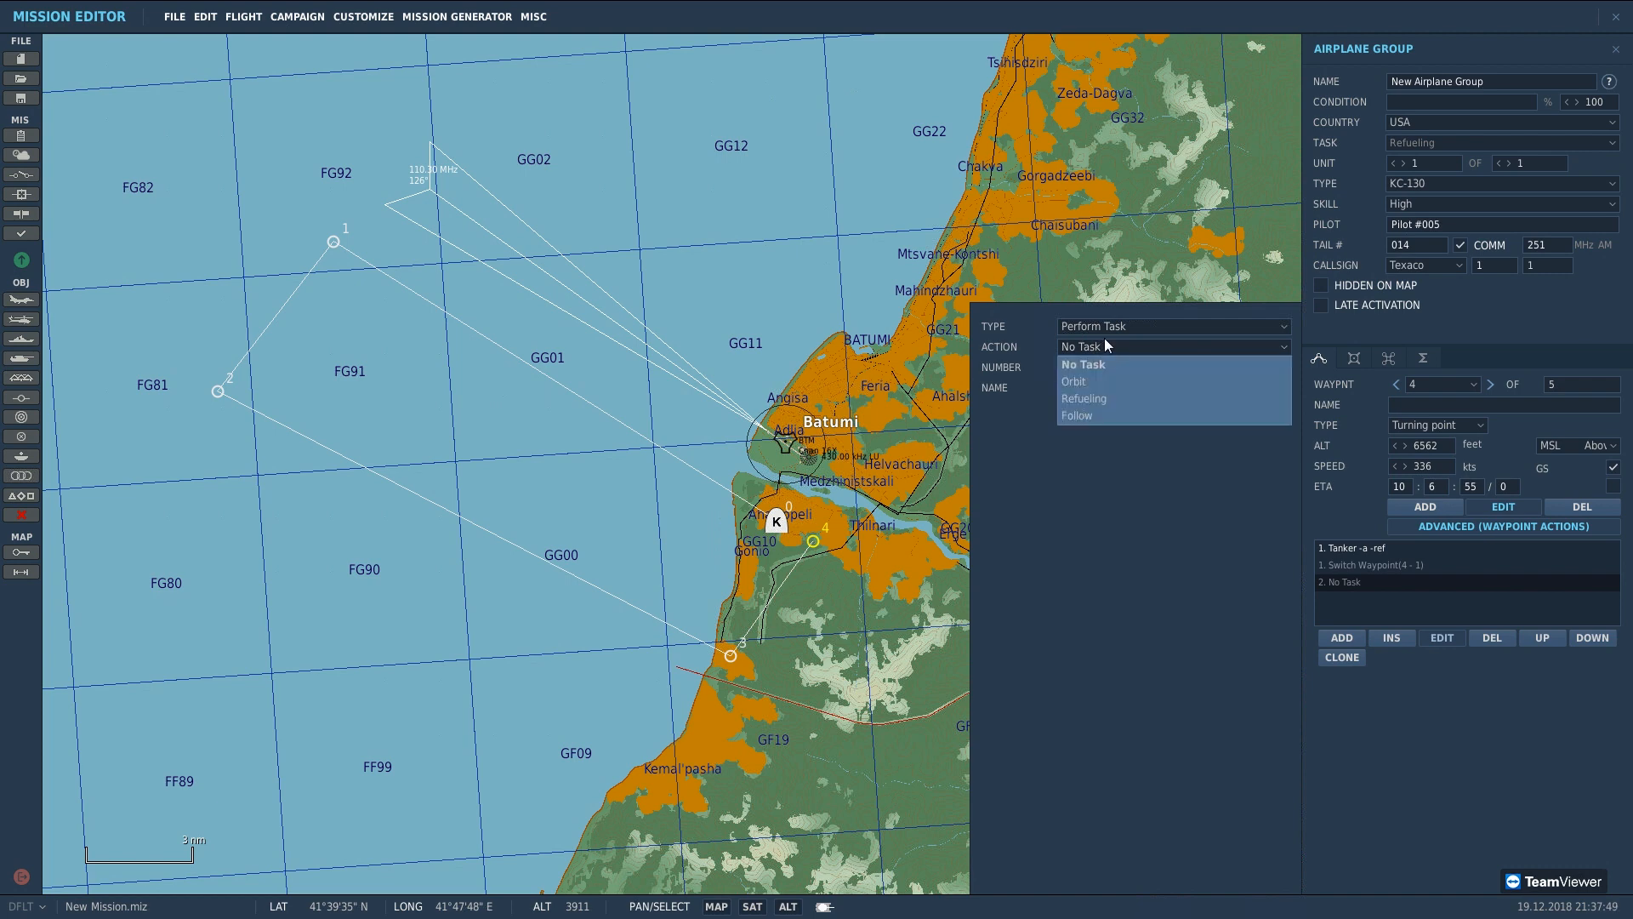
{"action": "left_click", "coordinate": [1089, 377]}
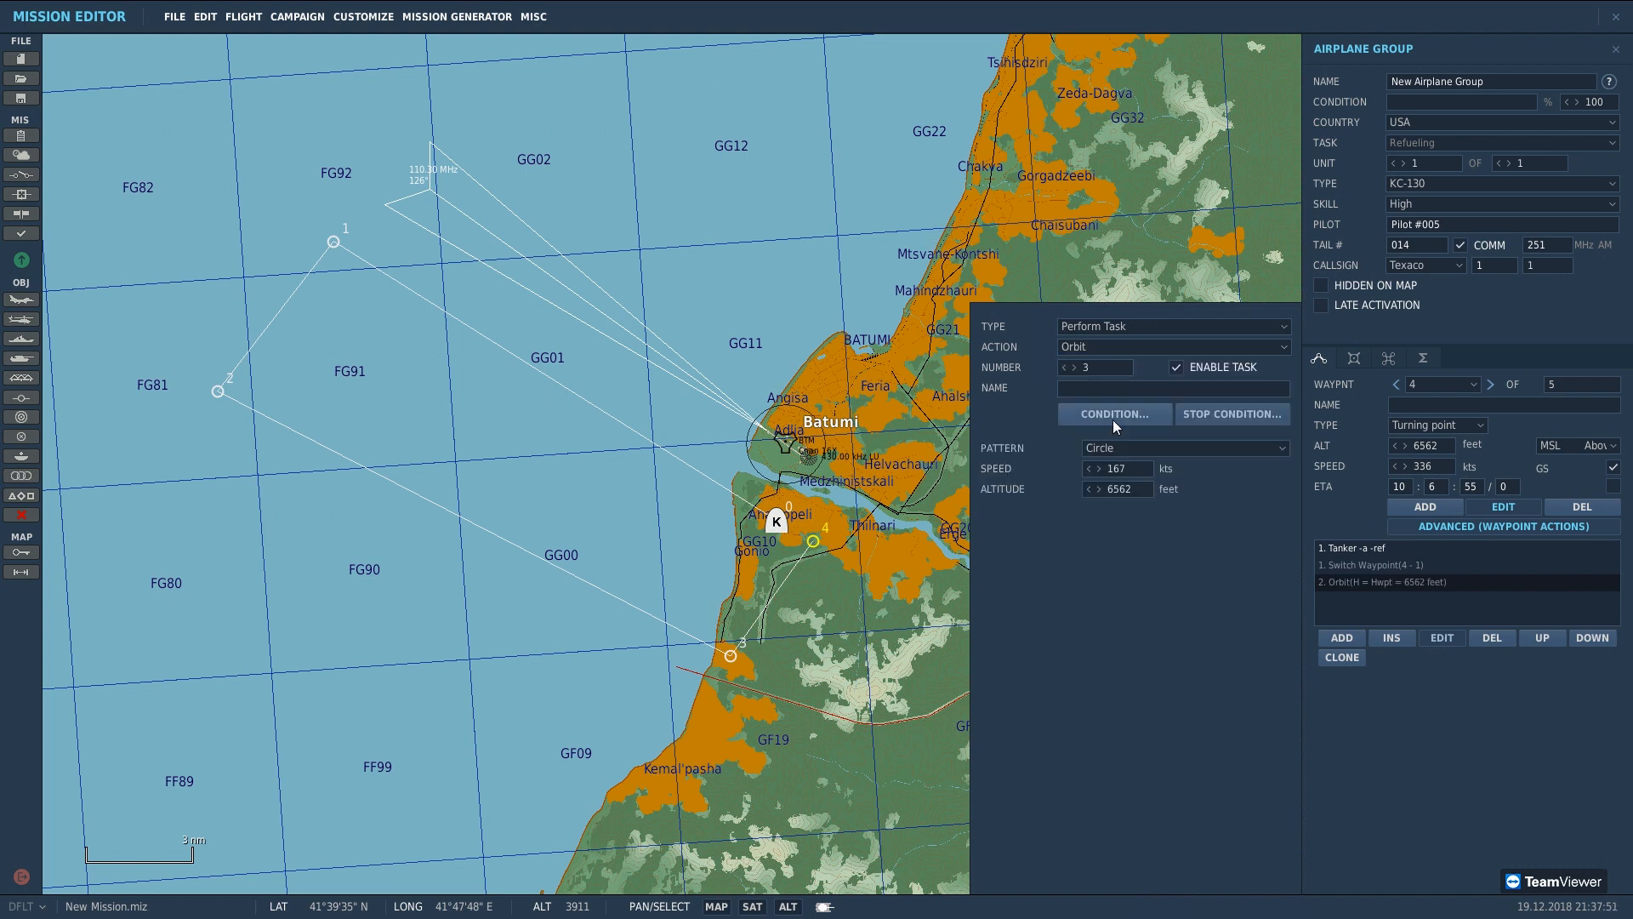
{"action": "left_click", "coordinate": [1115, 451]}
{"action": "left_click", "coordinate": [1117, 447]}
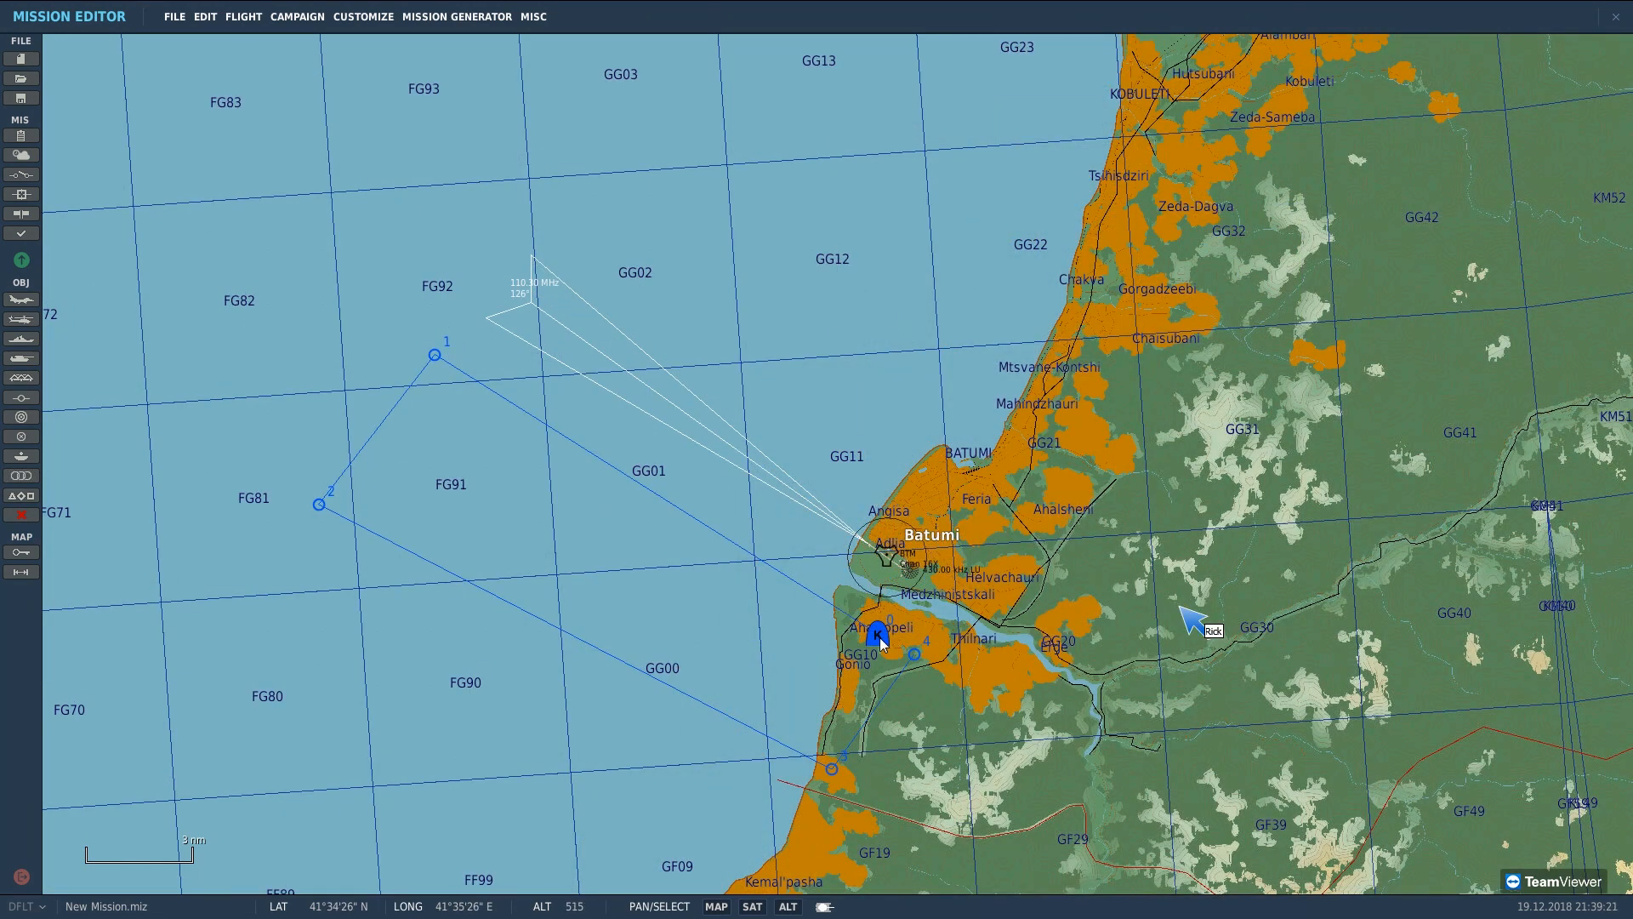
Step: Change the tanker near Batumi to a KC-135 by switching its task to Intercept and back to Refueling
{"action": "left_click", "coordinate": [881, 643]}
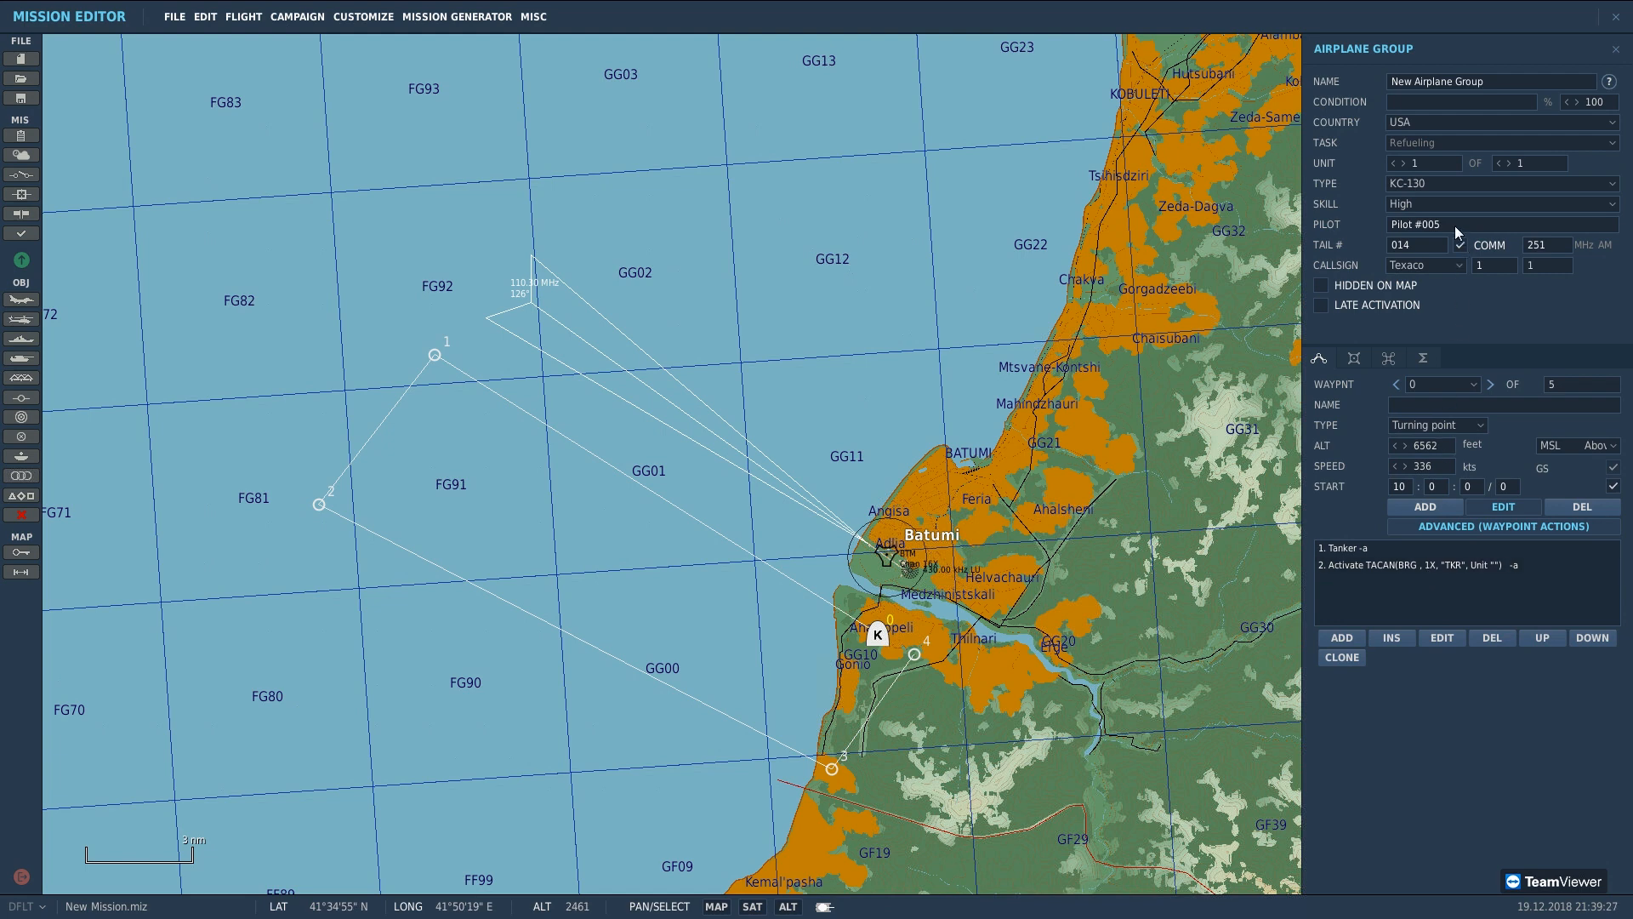
{"action": "left_click", "coordinate": [1425, 182]}
{"action": "left_click", "coordinate": [1426, 182]}
{"action": "left_click", "coordinate": [1409, 142]}
{"action": "left_click", "coordinate": [1419, 220]}
{"action": "left_click", "coordinate": [1429, 145]}
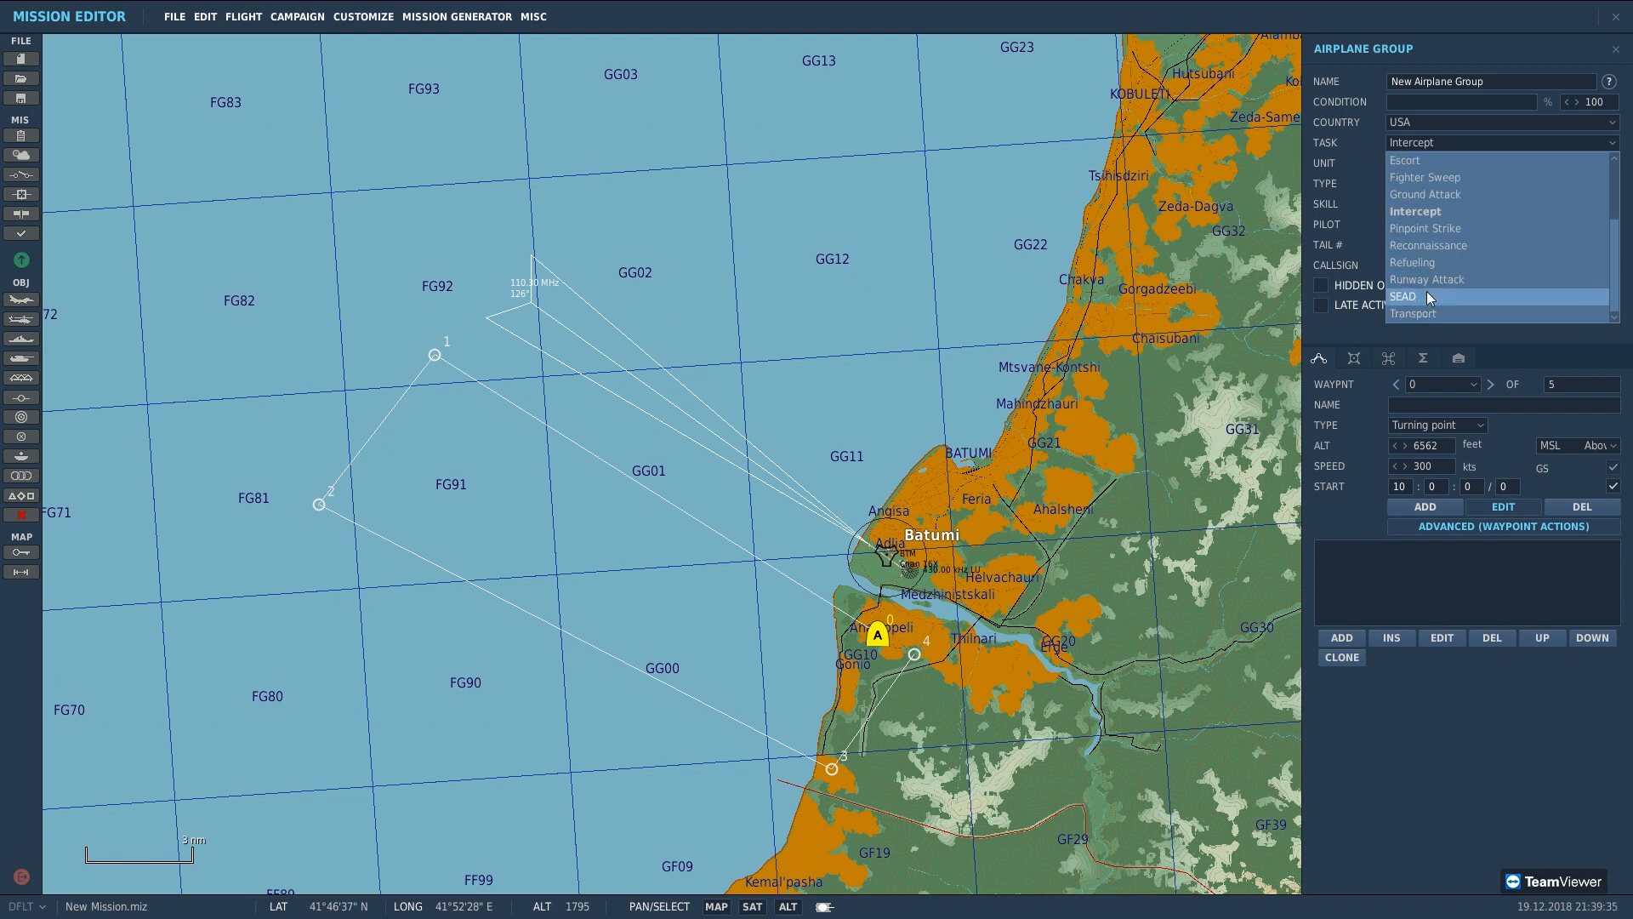
{"action": "left_click", "coordinate": [1425, 262]}
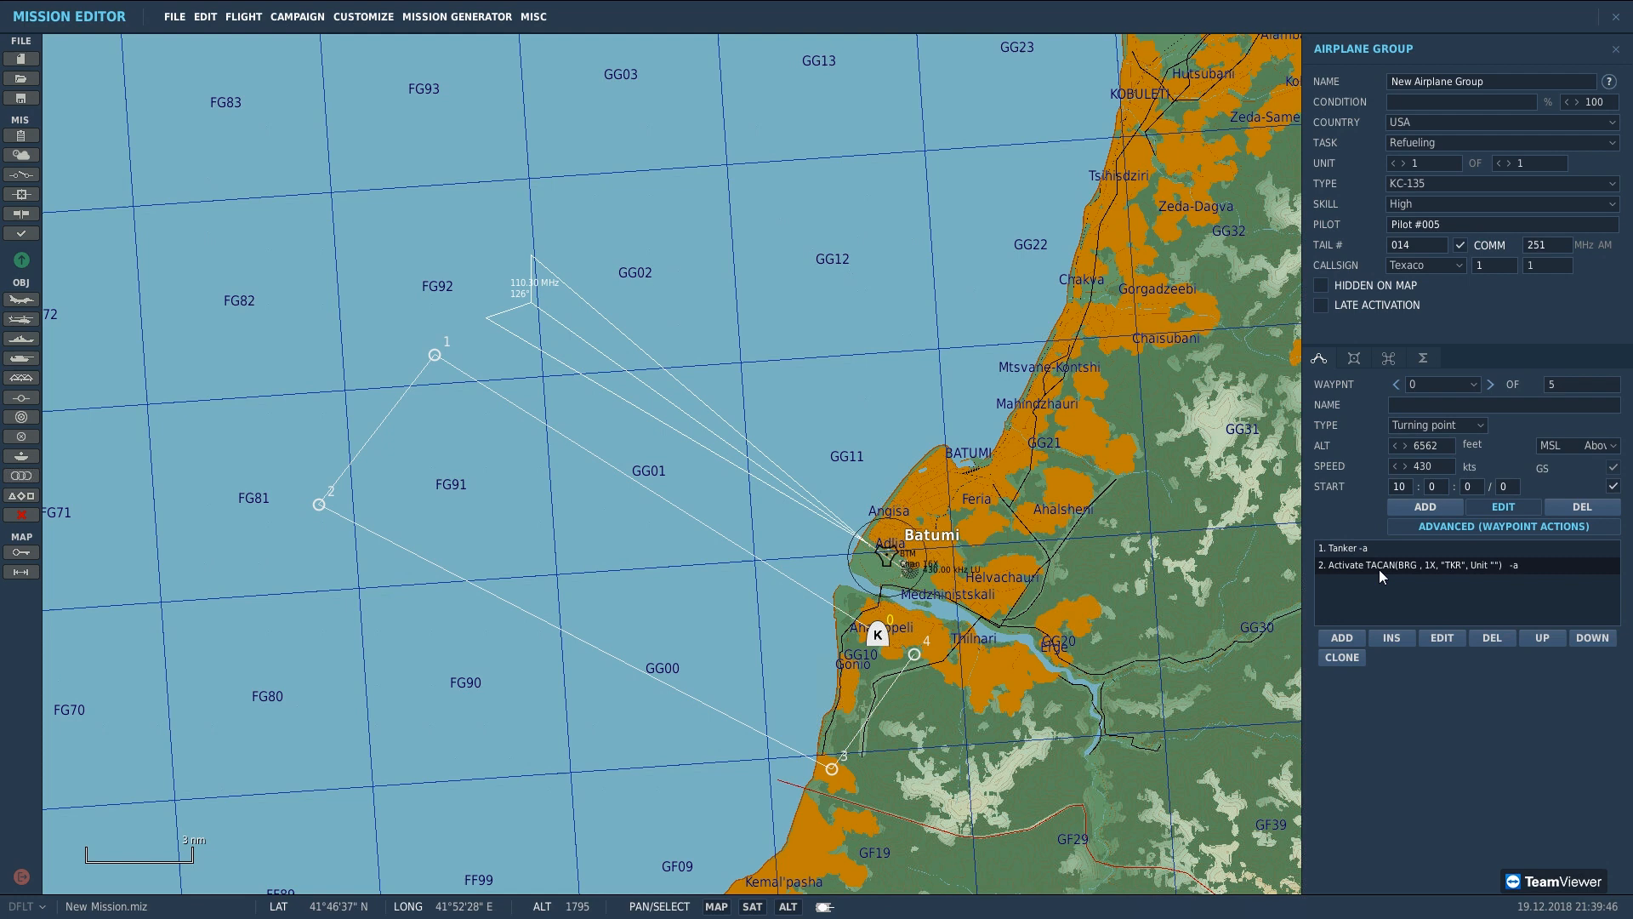
Step: Edit the tanker's Activate TACAN action at waypoint 0, keeping channel mode X, setting channel 51 and checking the unit choices
{"action": "left_click", "coordinate": [1442, 639]}
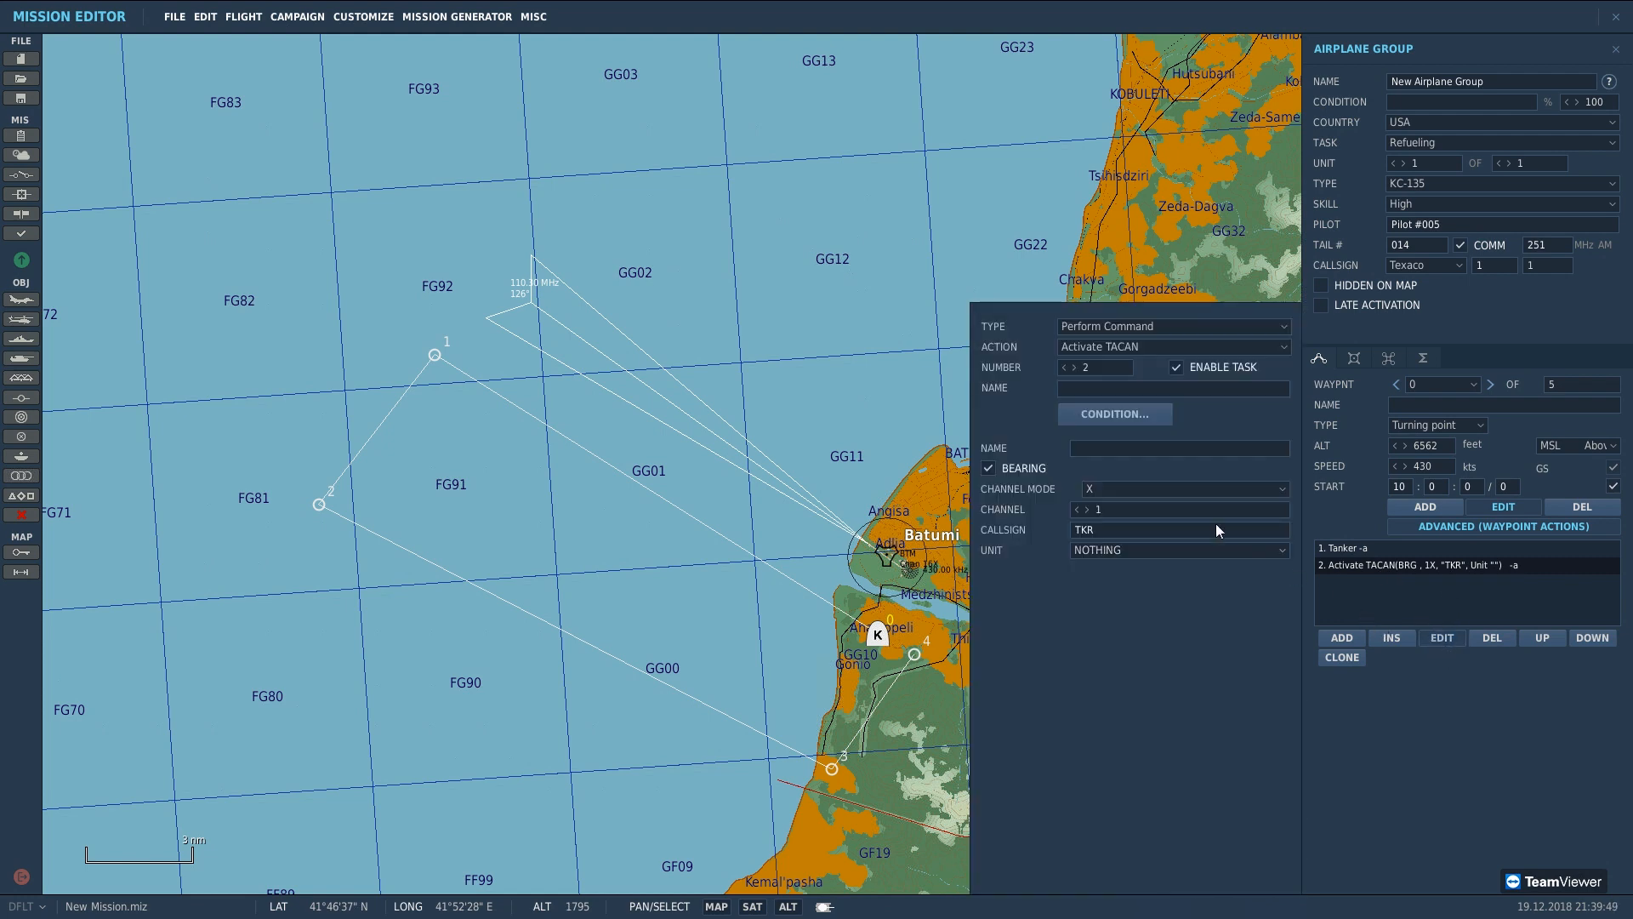
{"action": "left_click", "coordinate": [1114, 488]}
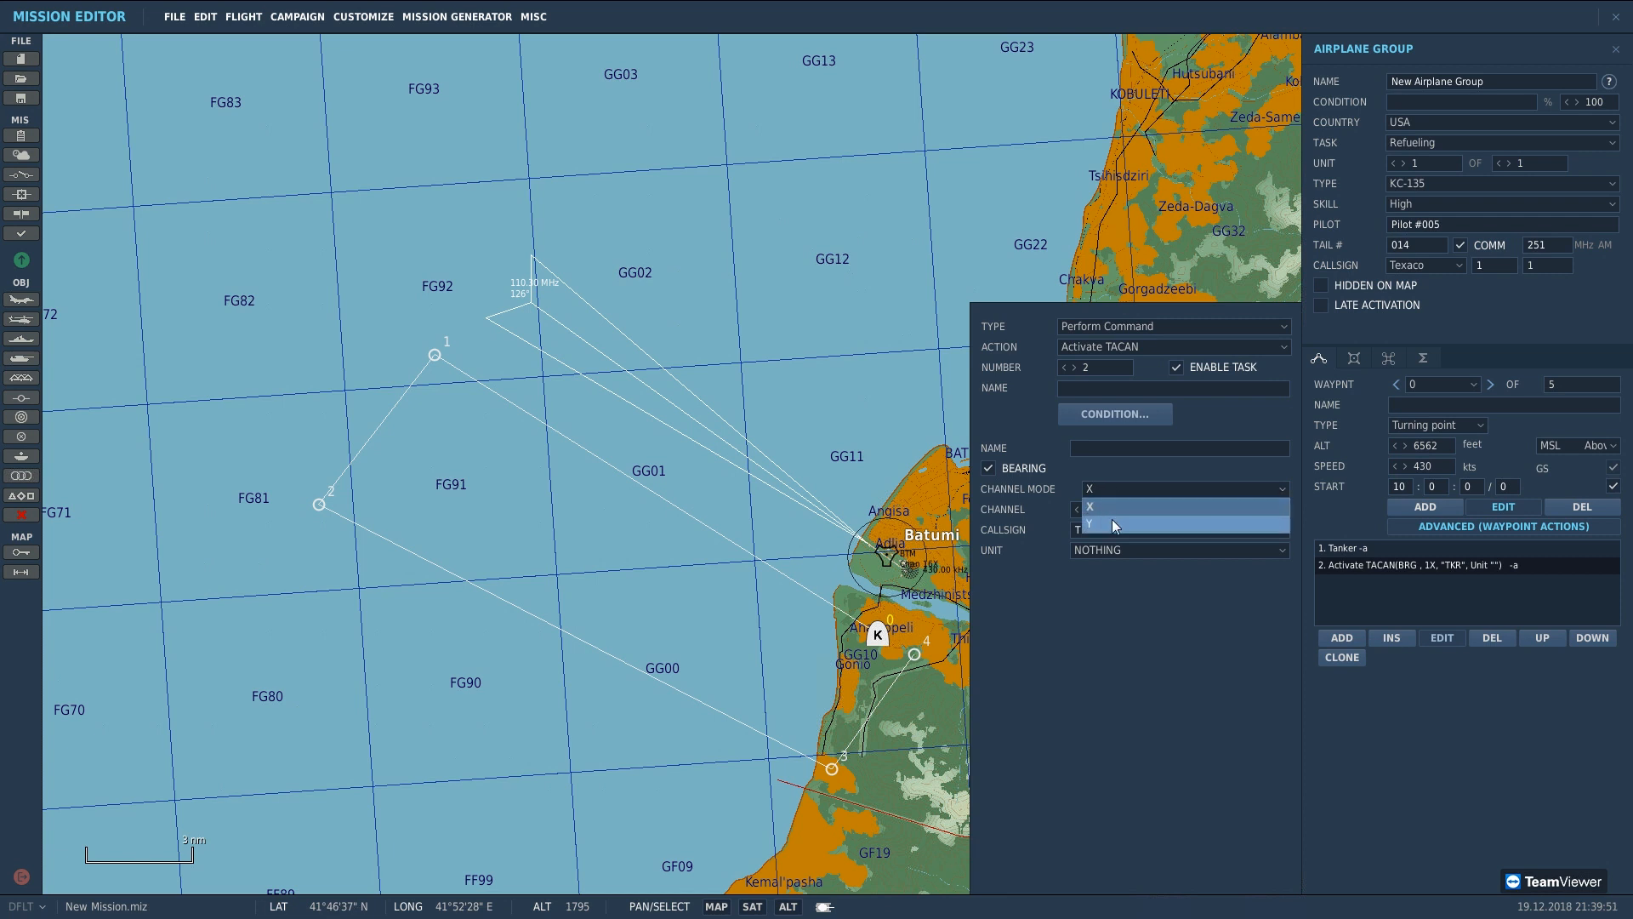
{"action": "left_click", "coordinate": [1112, 507]}
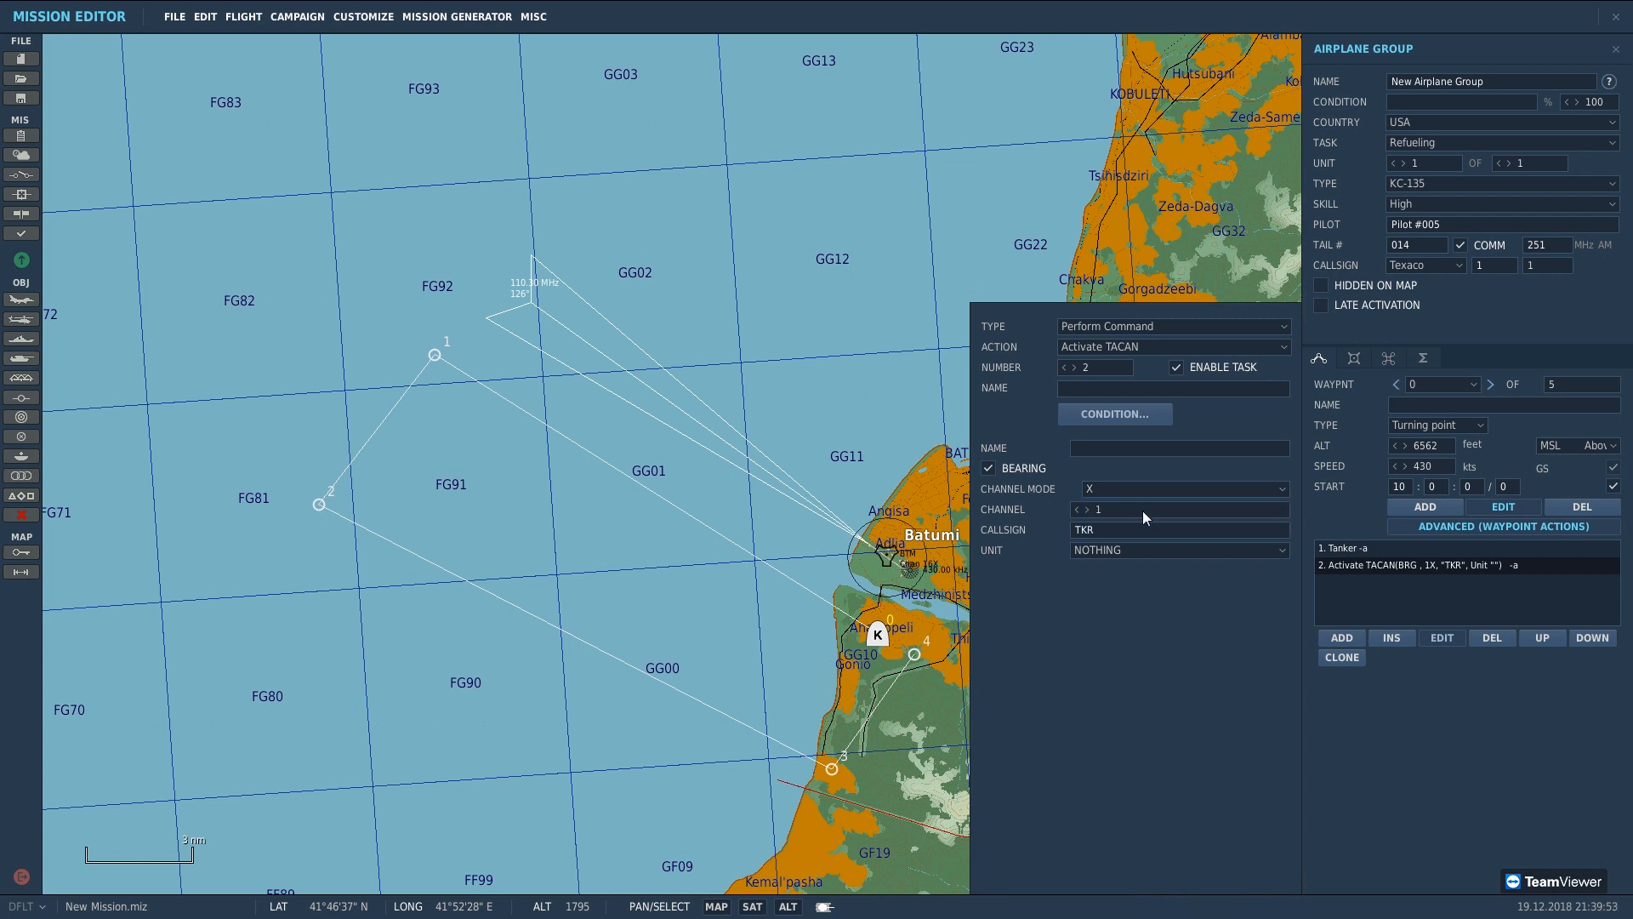
{"action": "type", "text": "51"}
{"action": "key", "text": "Tab"}
{"action": "left_click", "coordinate": [1087, 554]}
{"action": "left_click", "coordinate": [1087, 553]}
{"action": "left_click_drag", "start_coordinate": [732, 542], "coordinate": [650, 531]}
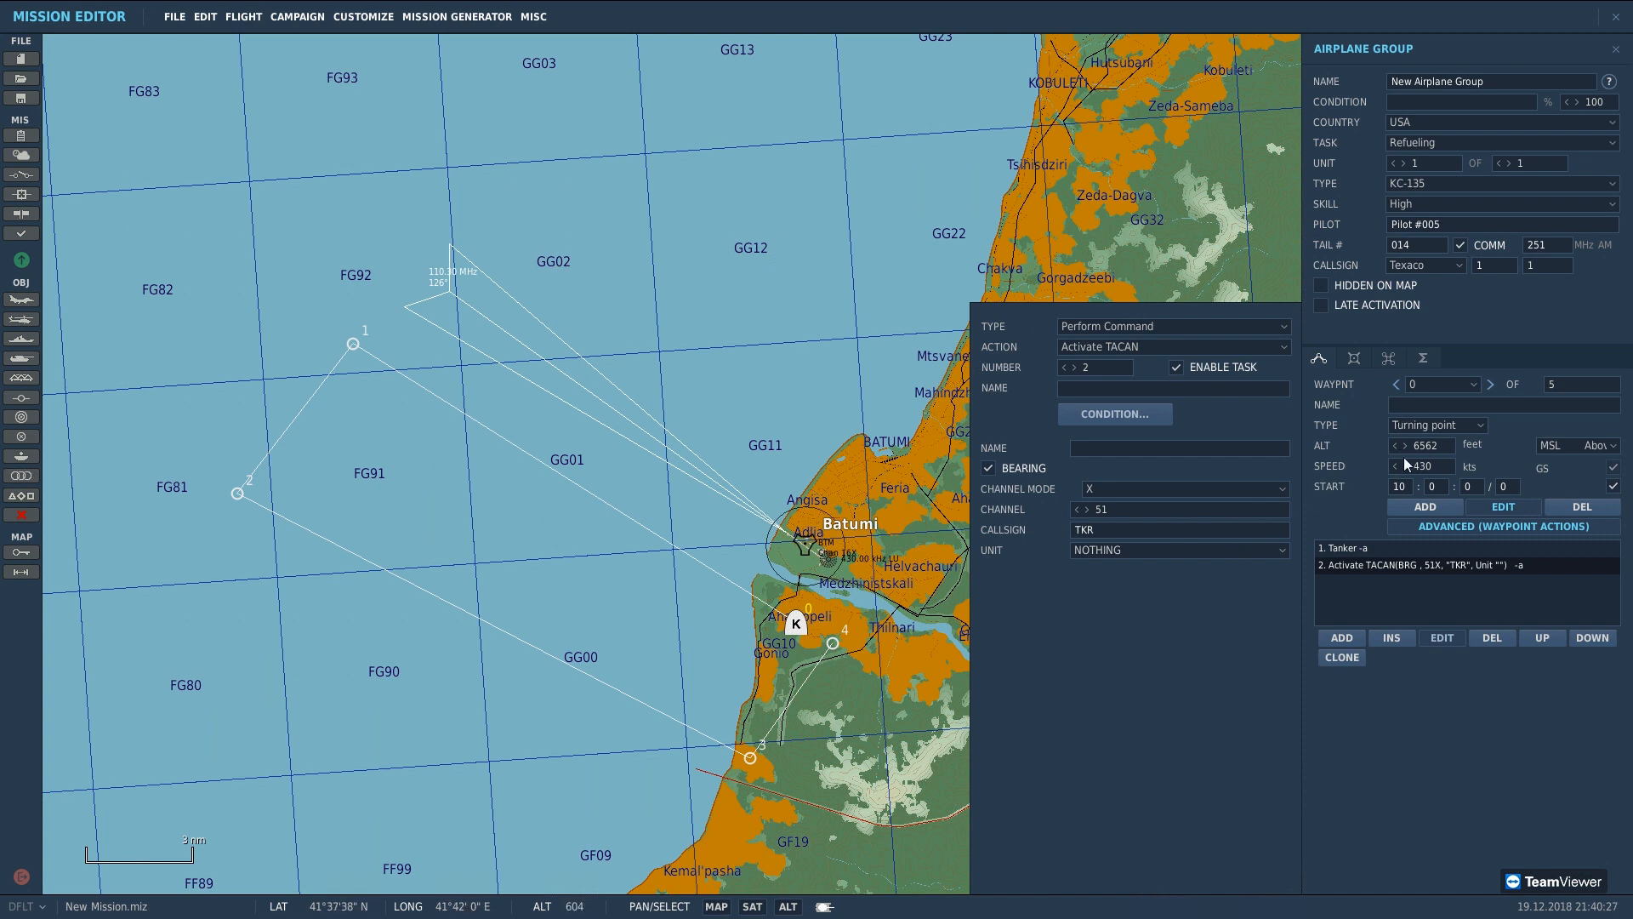
Step: Leave the tanker group, select the A-10C group at Kobuleti and open its payload settings
{"action": "left_click", "coordinate": [1494, 499]}
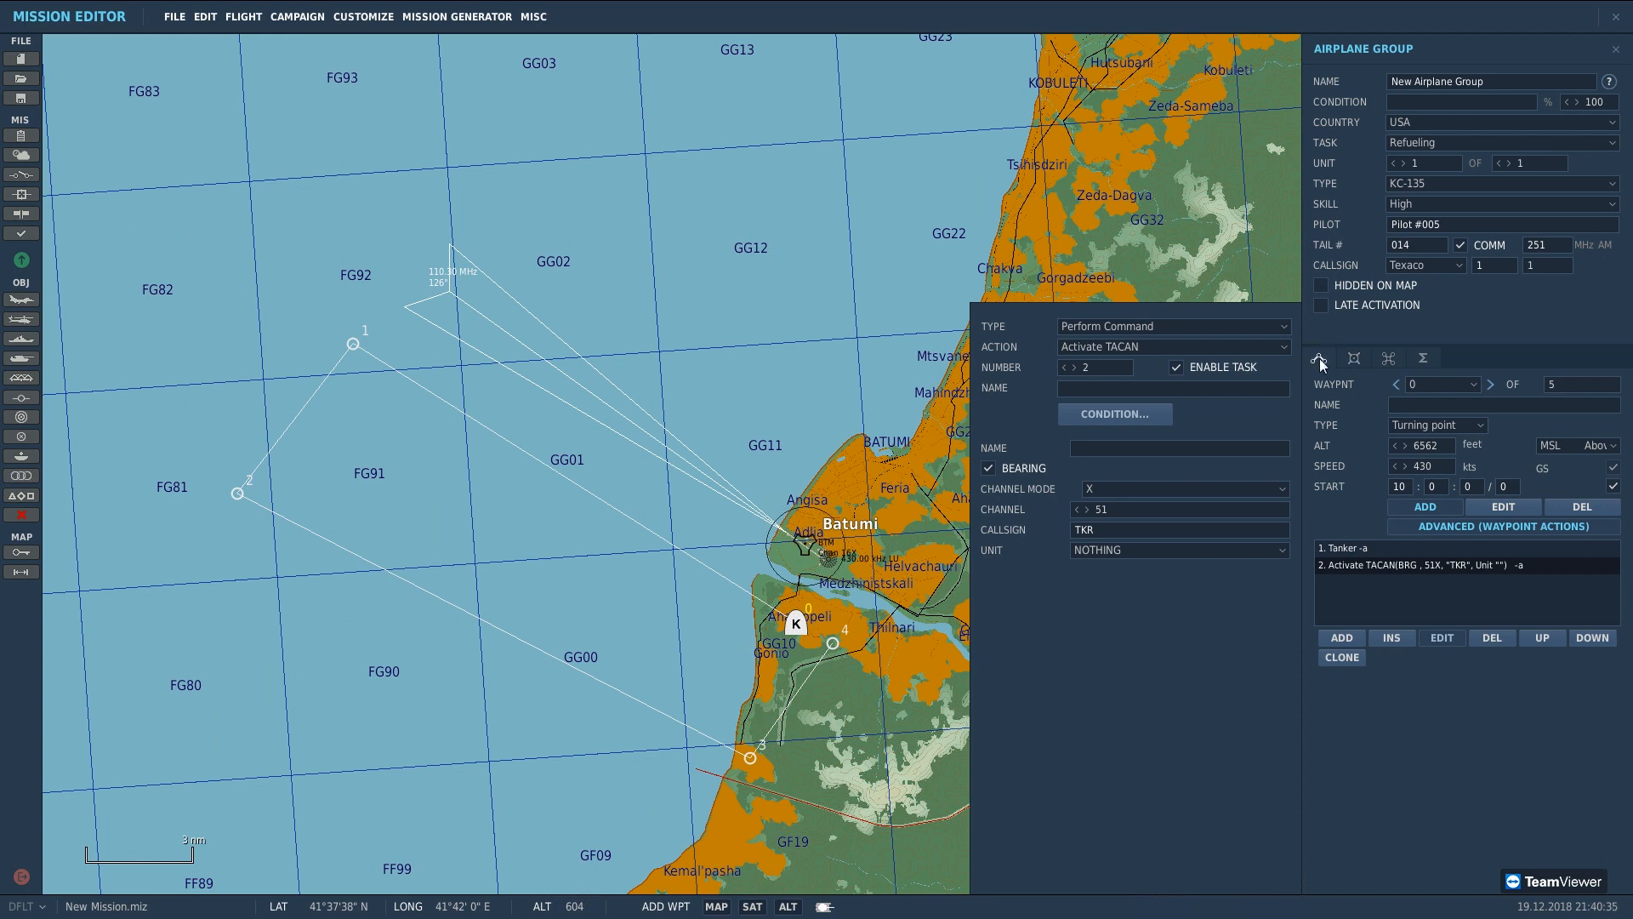
{"action": "left_click", "coordinate": [1618, 51]}
{"action": "left_click_drag", "start_coordinate": [1206, 334], "coordinate": [1018, 786]}
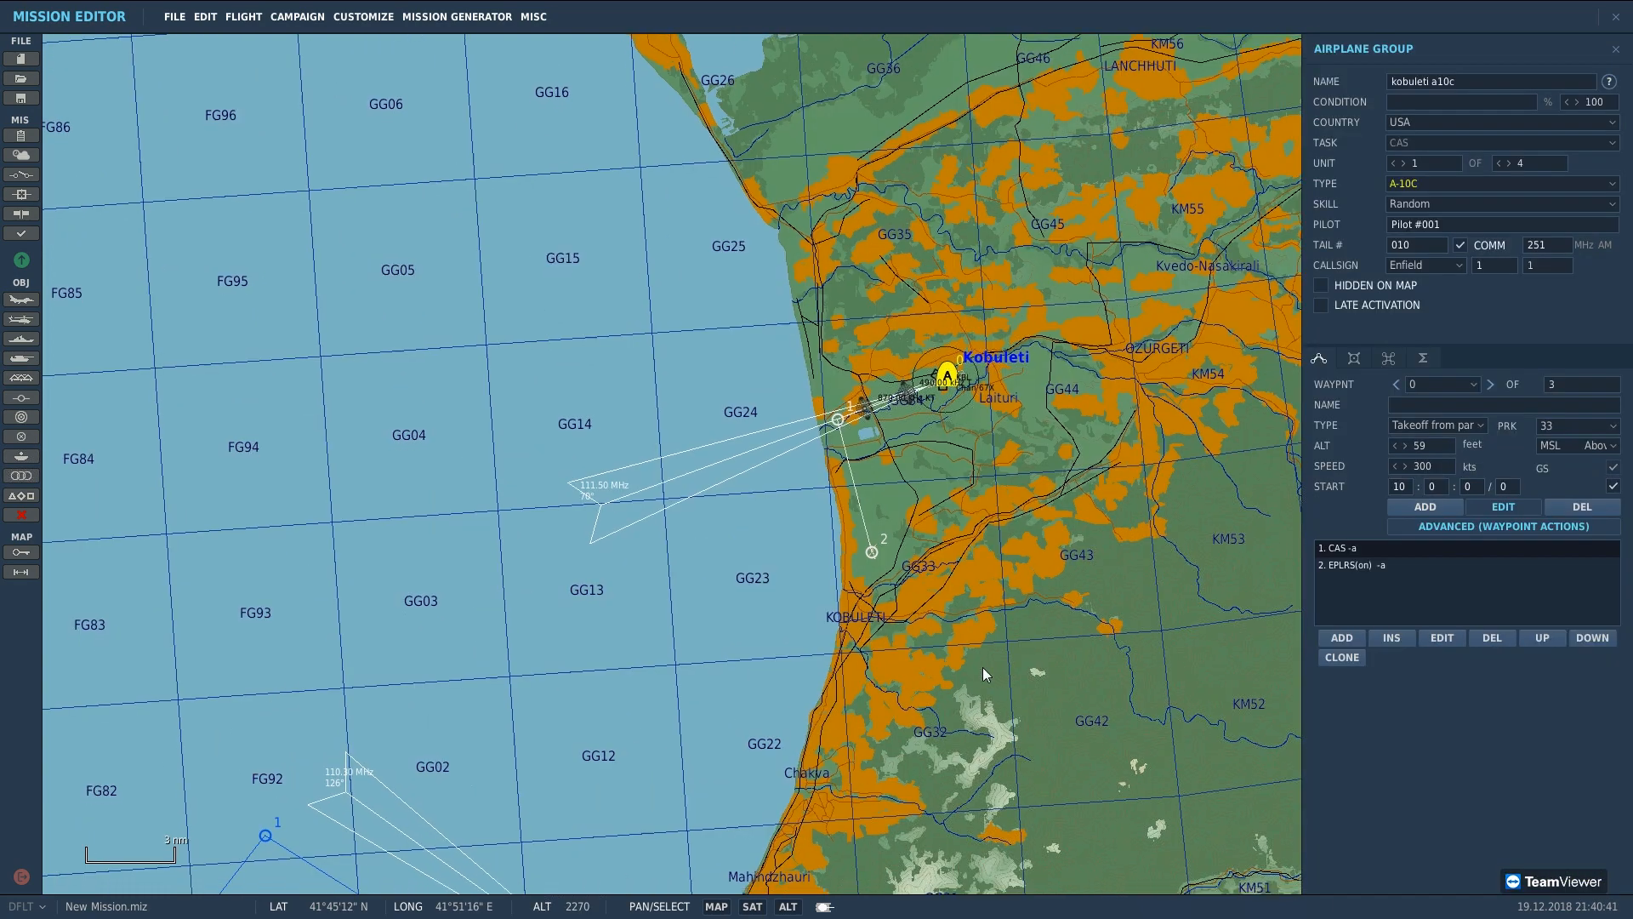
{"action": "left_click_drag", "start_coordinate": [982, 667], "coordinate": [985, 657]}
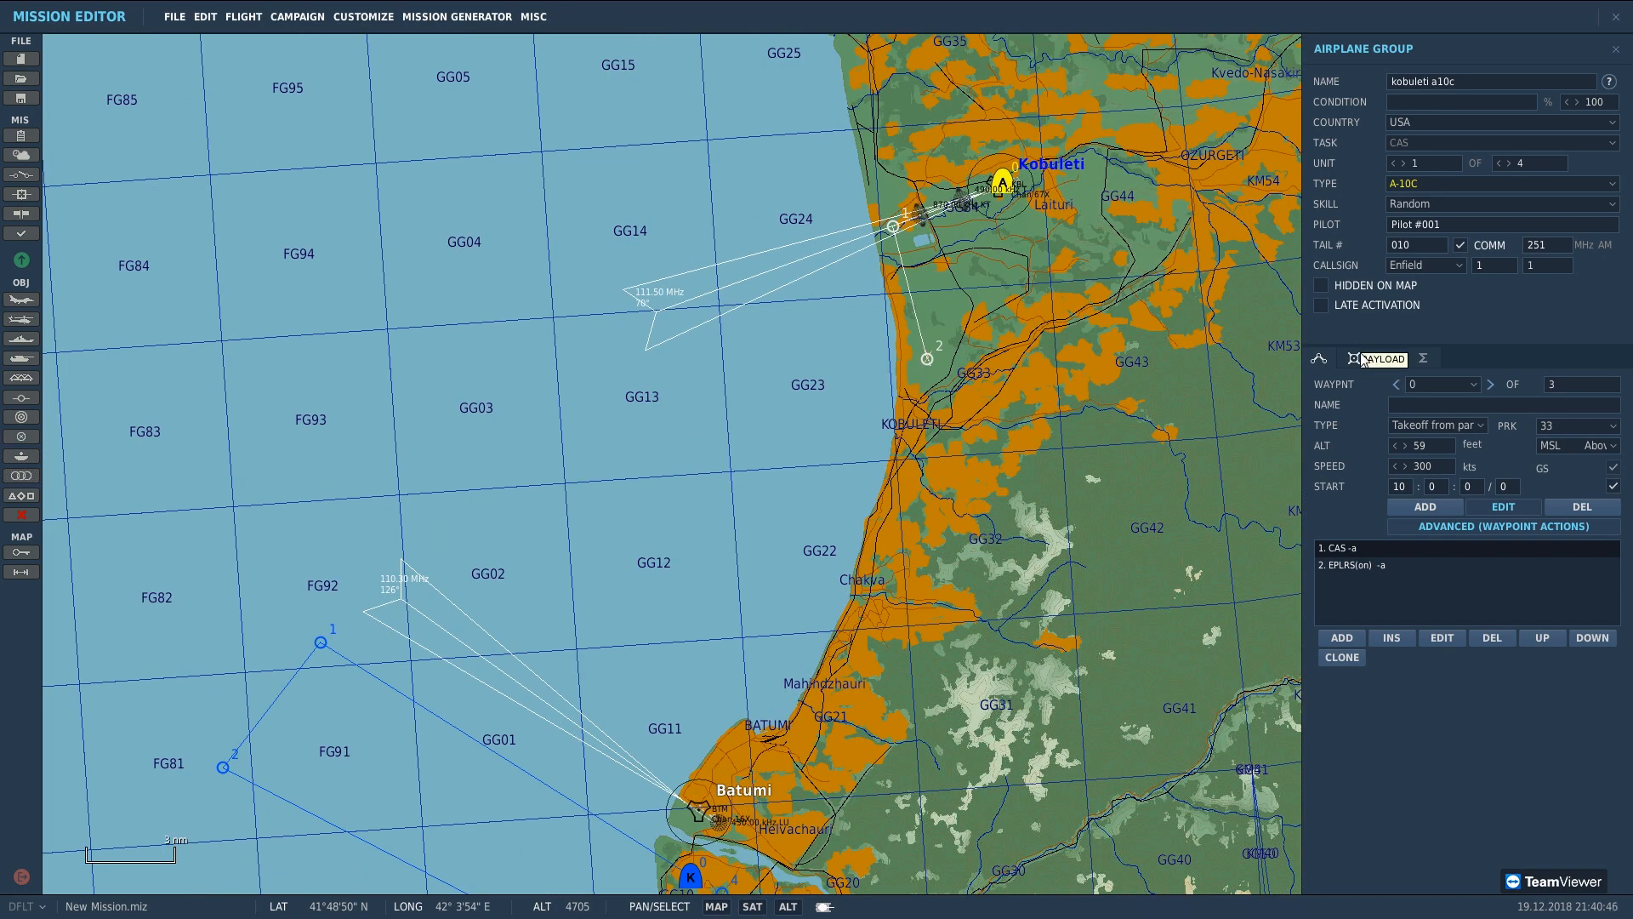
{"action": "left_click", "coordinate": [1358, 358]}
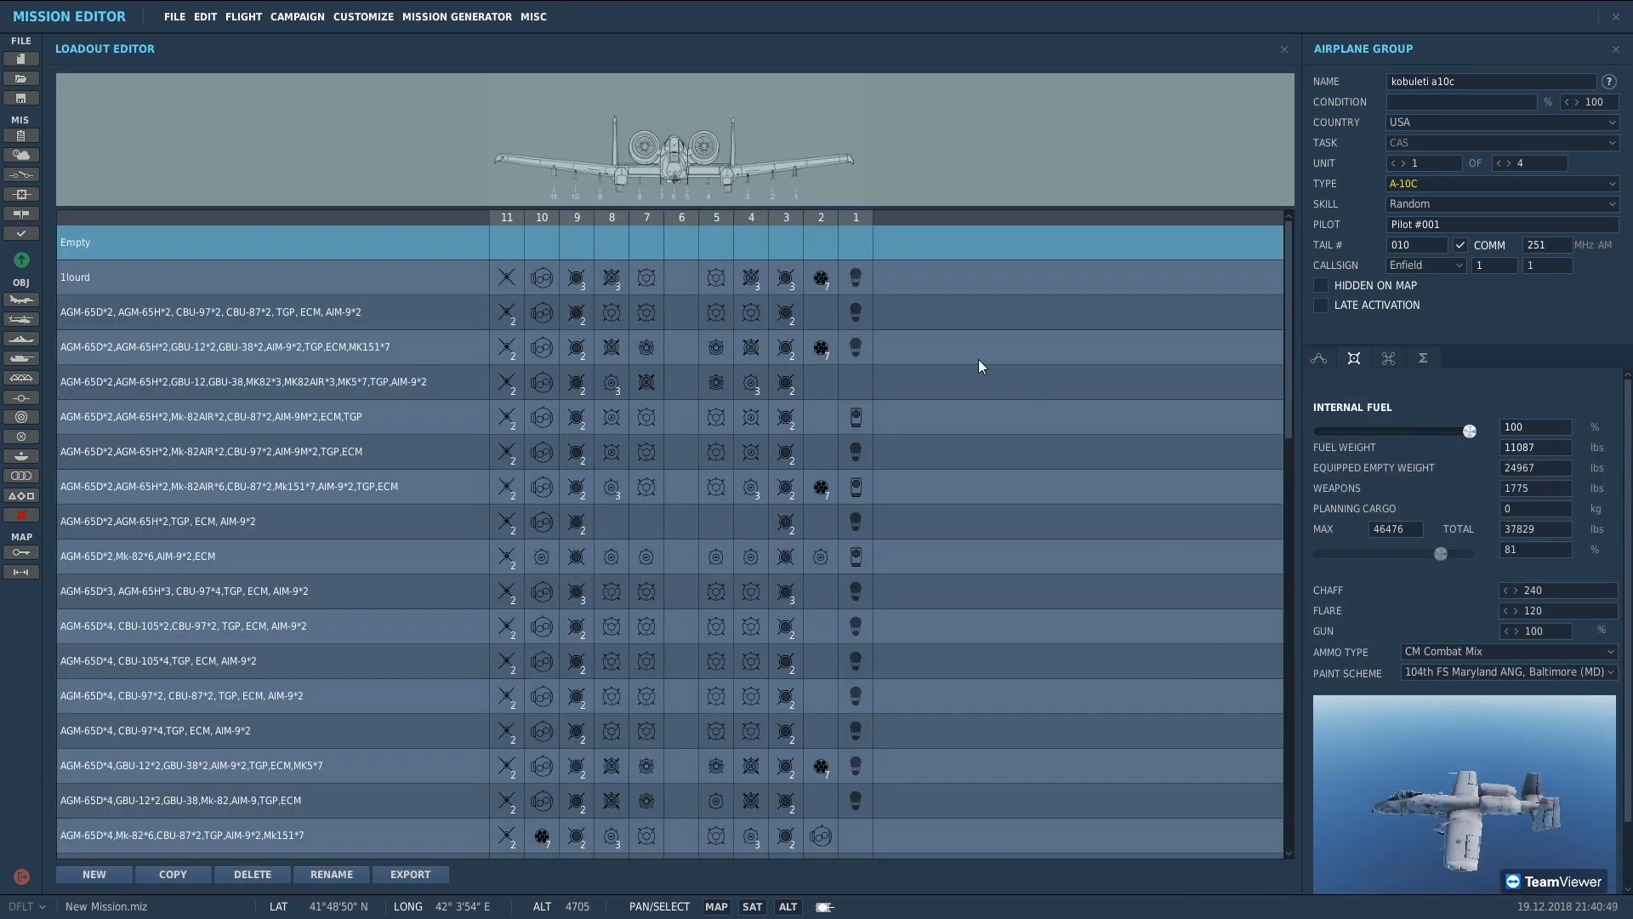
Step: Choose the TGP loadout for the A-10C group and look at the bombs available for pylon 9
{"action": "scroll", "coordinate": [966, 340], "scroll_direction": "down", "scroll_amount": 4}
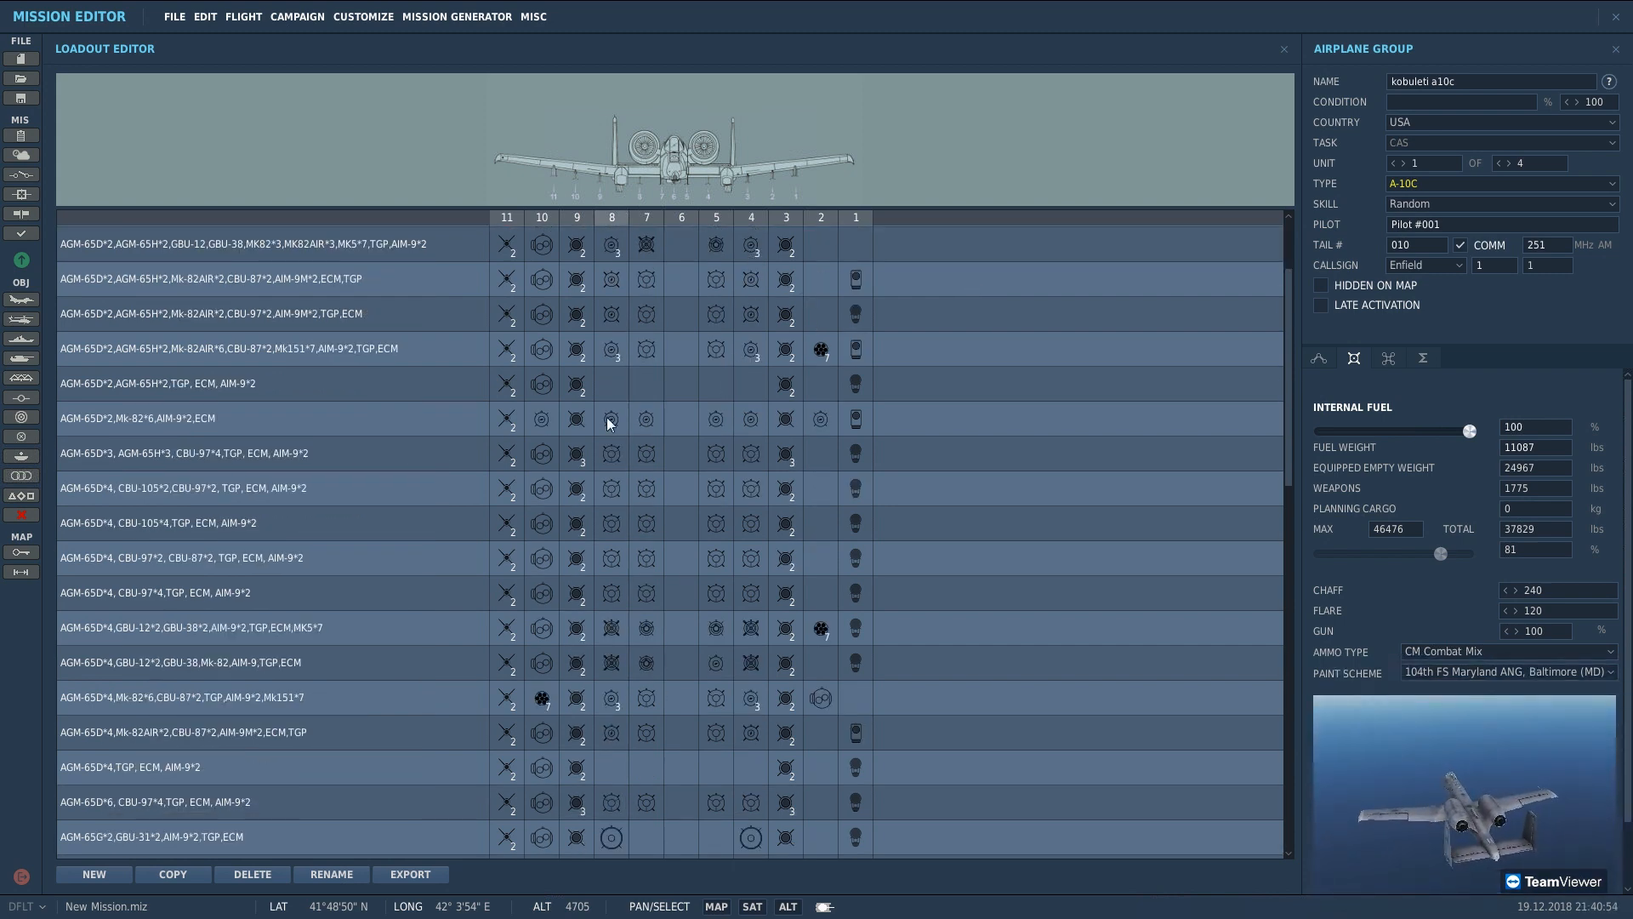
{"action": "scroll", "coordinate": [605, 732], "scroll_direction": "down", "scroll_amount": 4}
{"action": "scroll", "coordinate": [558, 664], "scroll_direction": "down", "scroll_amount": 7}
{"action": "scroll", "coordinate": [690, 803], "scroll_direction": "down", "scroll_amount": 3}
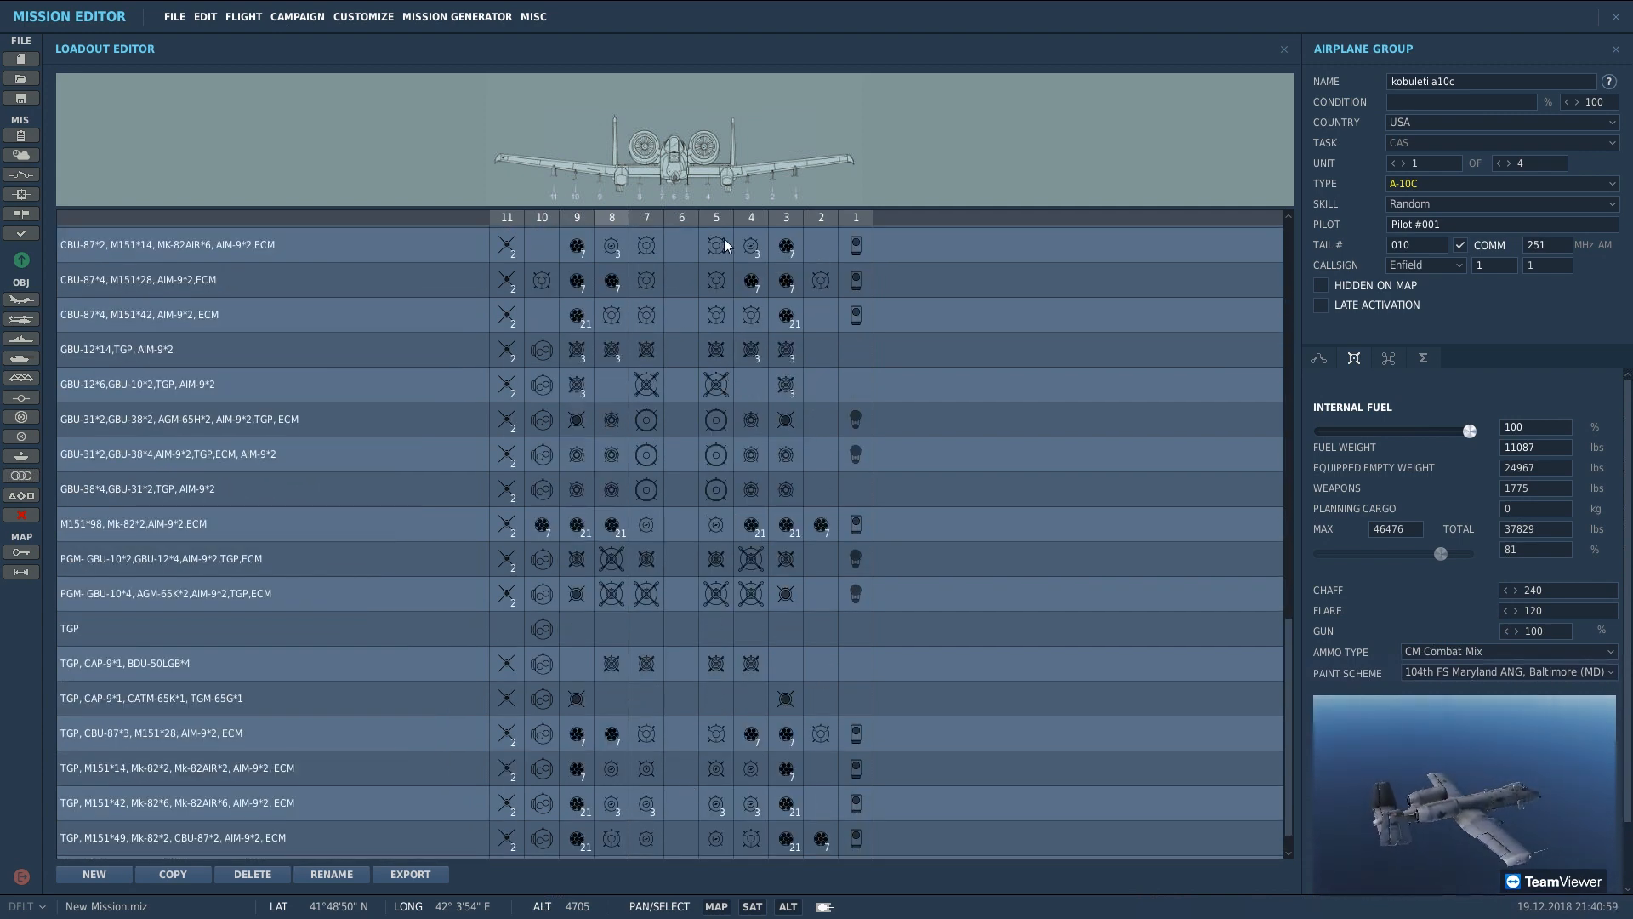
{"action": "scroll", "coordinate": [723, 238], "scroll_direction": "down", "scroll_amount": 1}
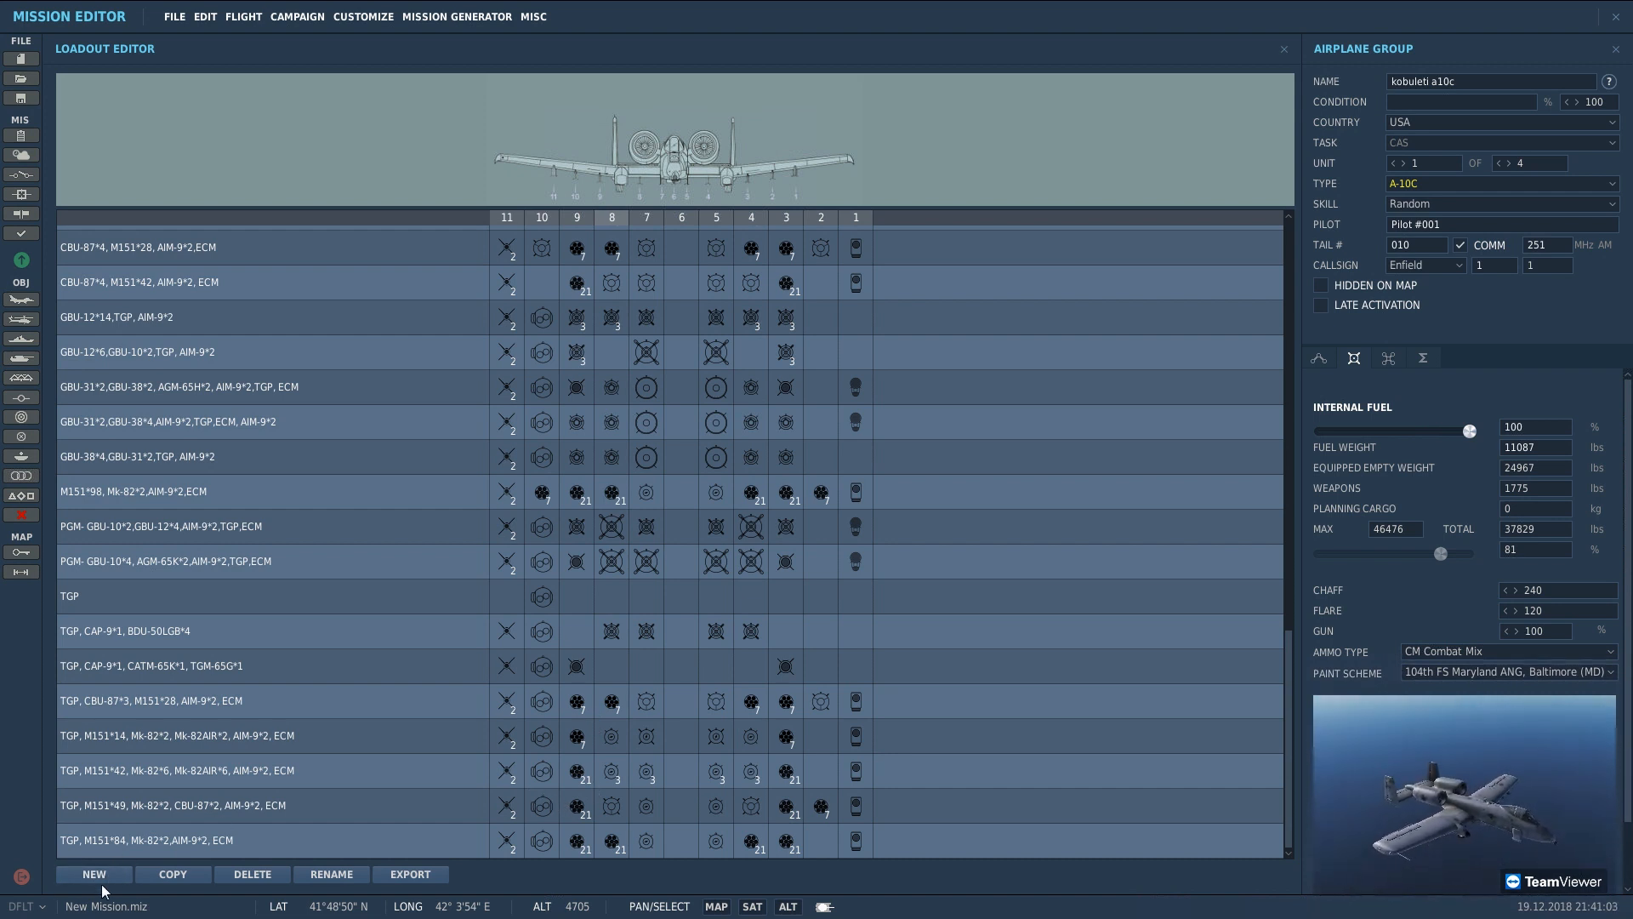
{"action": "right_click", "coordinate": [576, 602]}
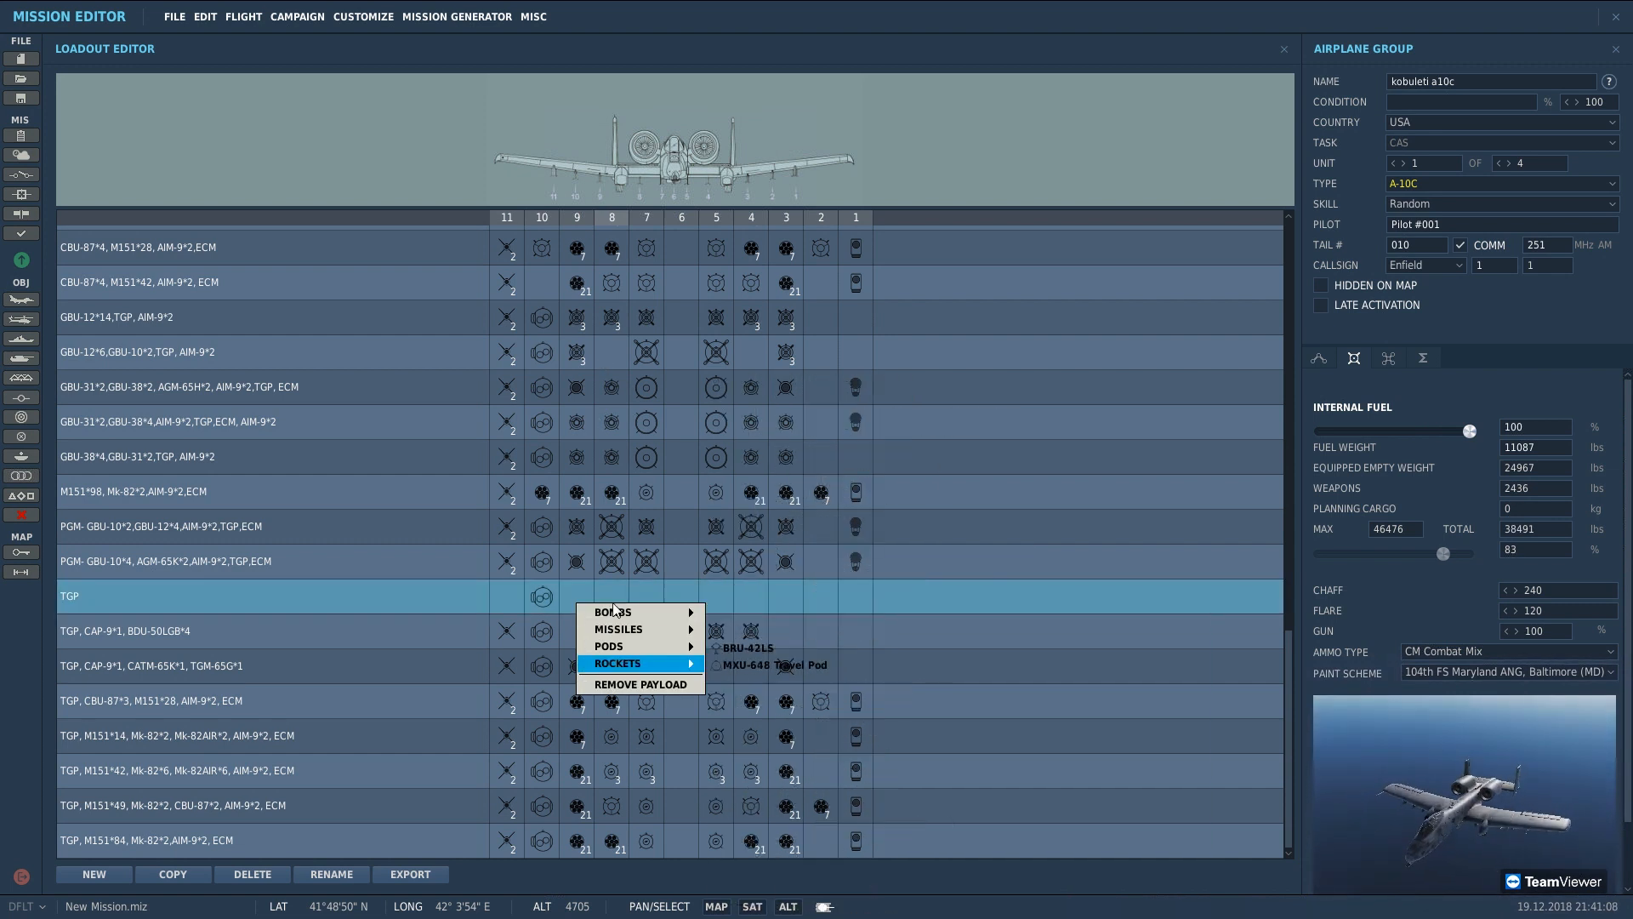
{"action": "mouse_move", "coordinate": [659, 614]}
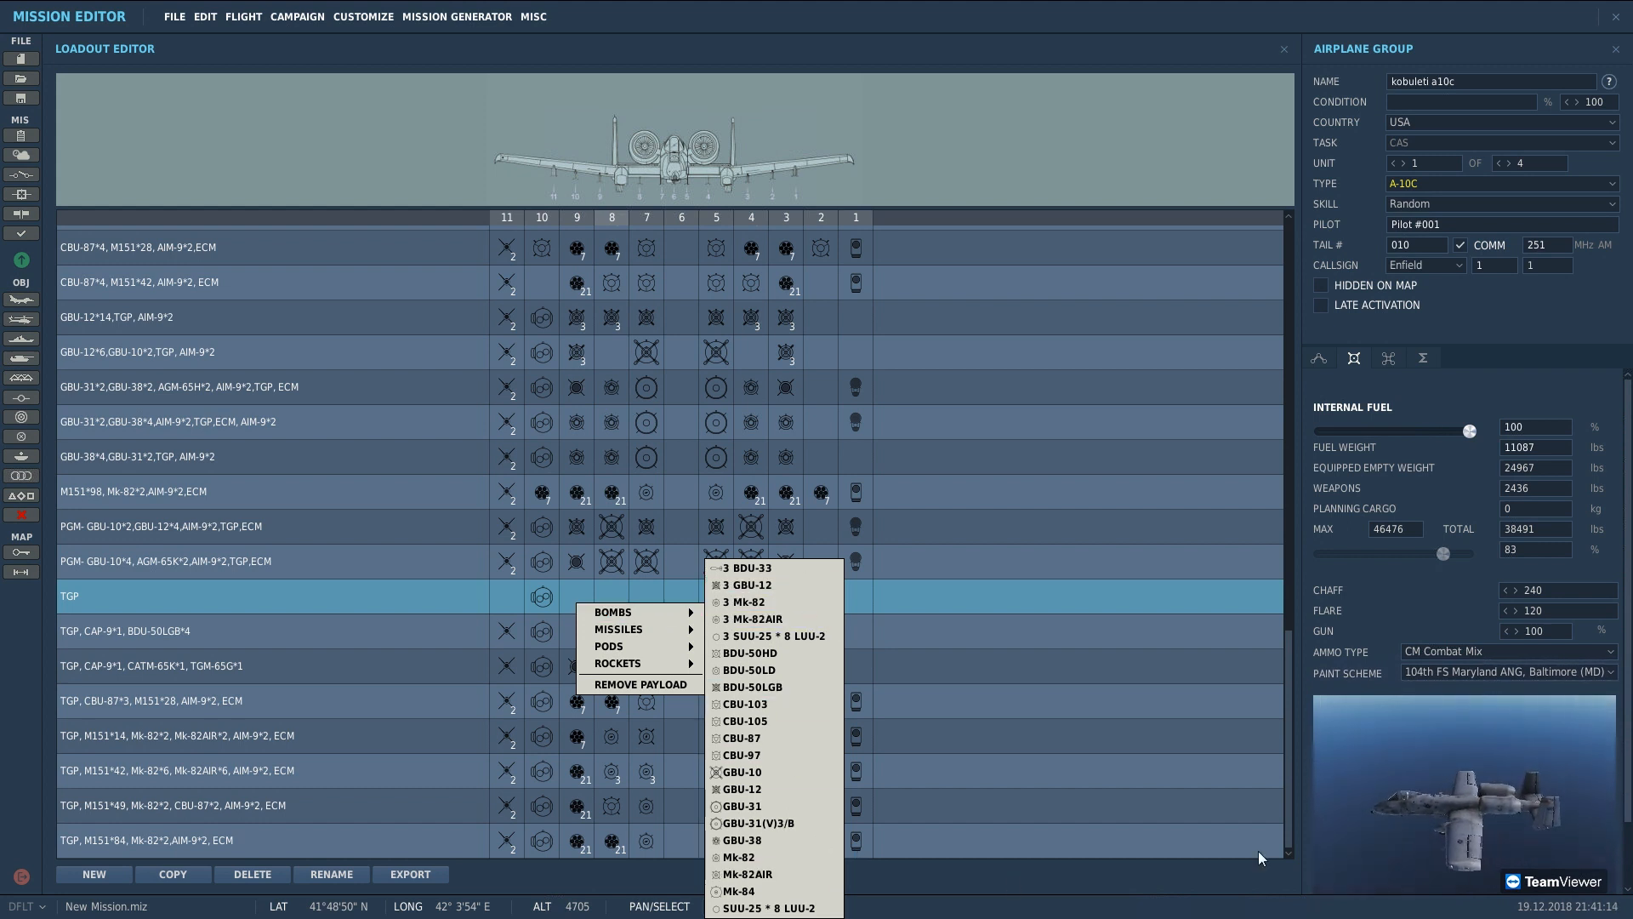
{"action": "left_click", "coordinate": [1462, 585]}
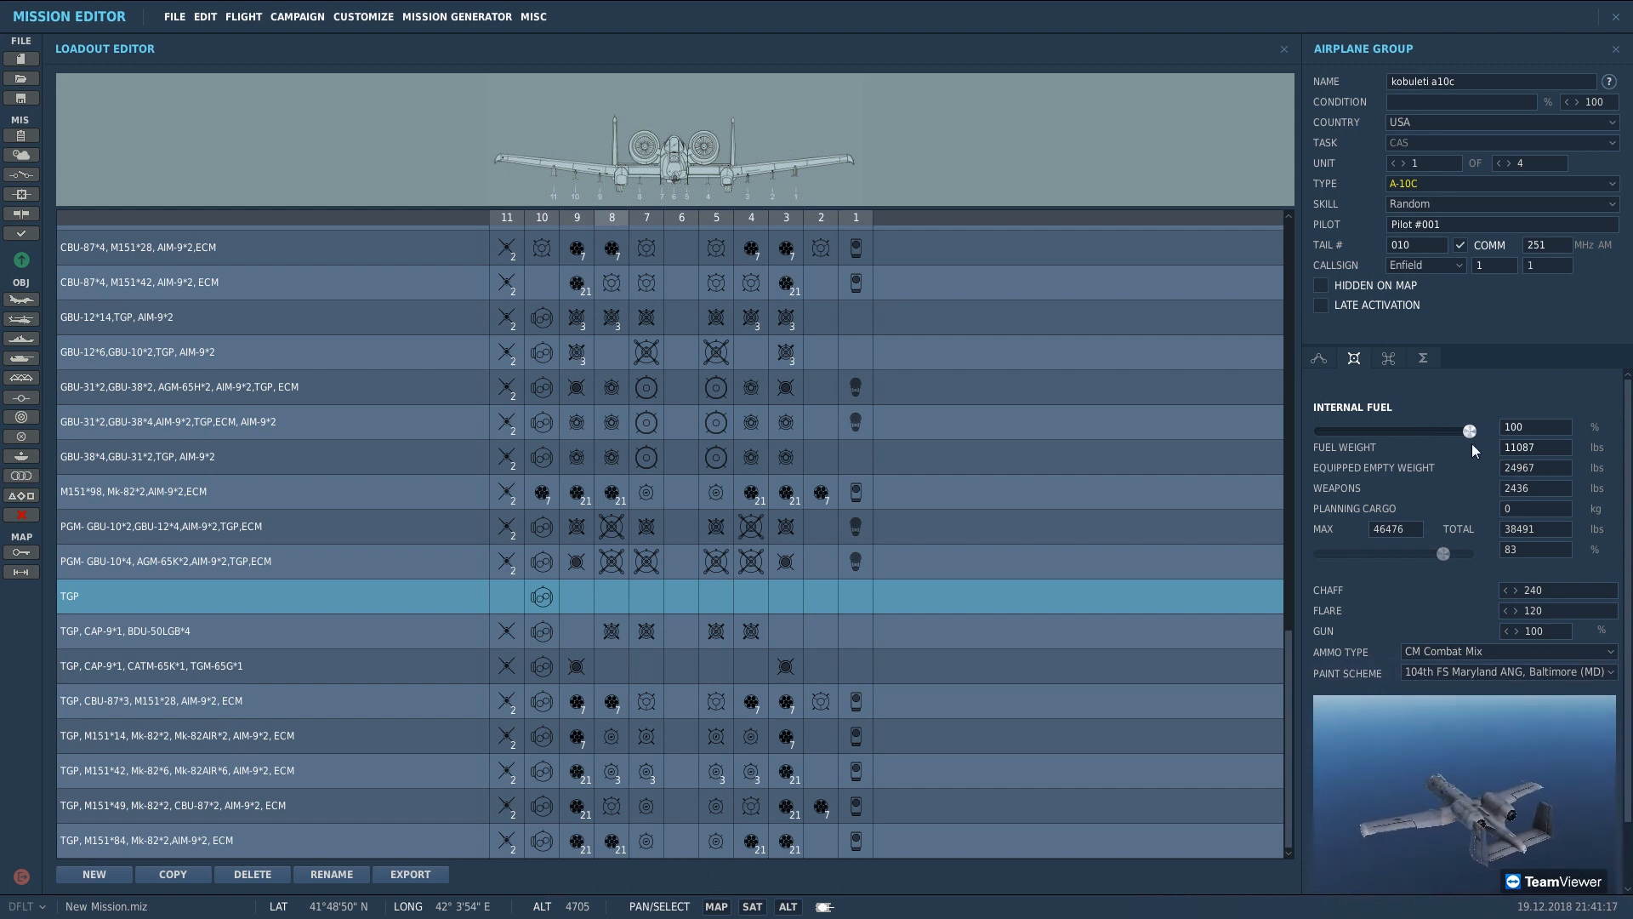
Step: Keep the A-10C group's internal fuel at 100% and set its paint scheme to 81st FS Spangdahlem AB, Germany (SP) 1
{"action": "mouse_move", "coordinate": [1470, 431]}
{"action": "left_mouse_down"}
{"action": "mouse_move", "coordinate": [1378, 430]}
{"action": "mouse_move", "coordinate": [1490, 435]}
{"action": "left_mouse_up"}
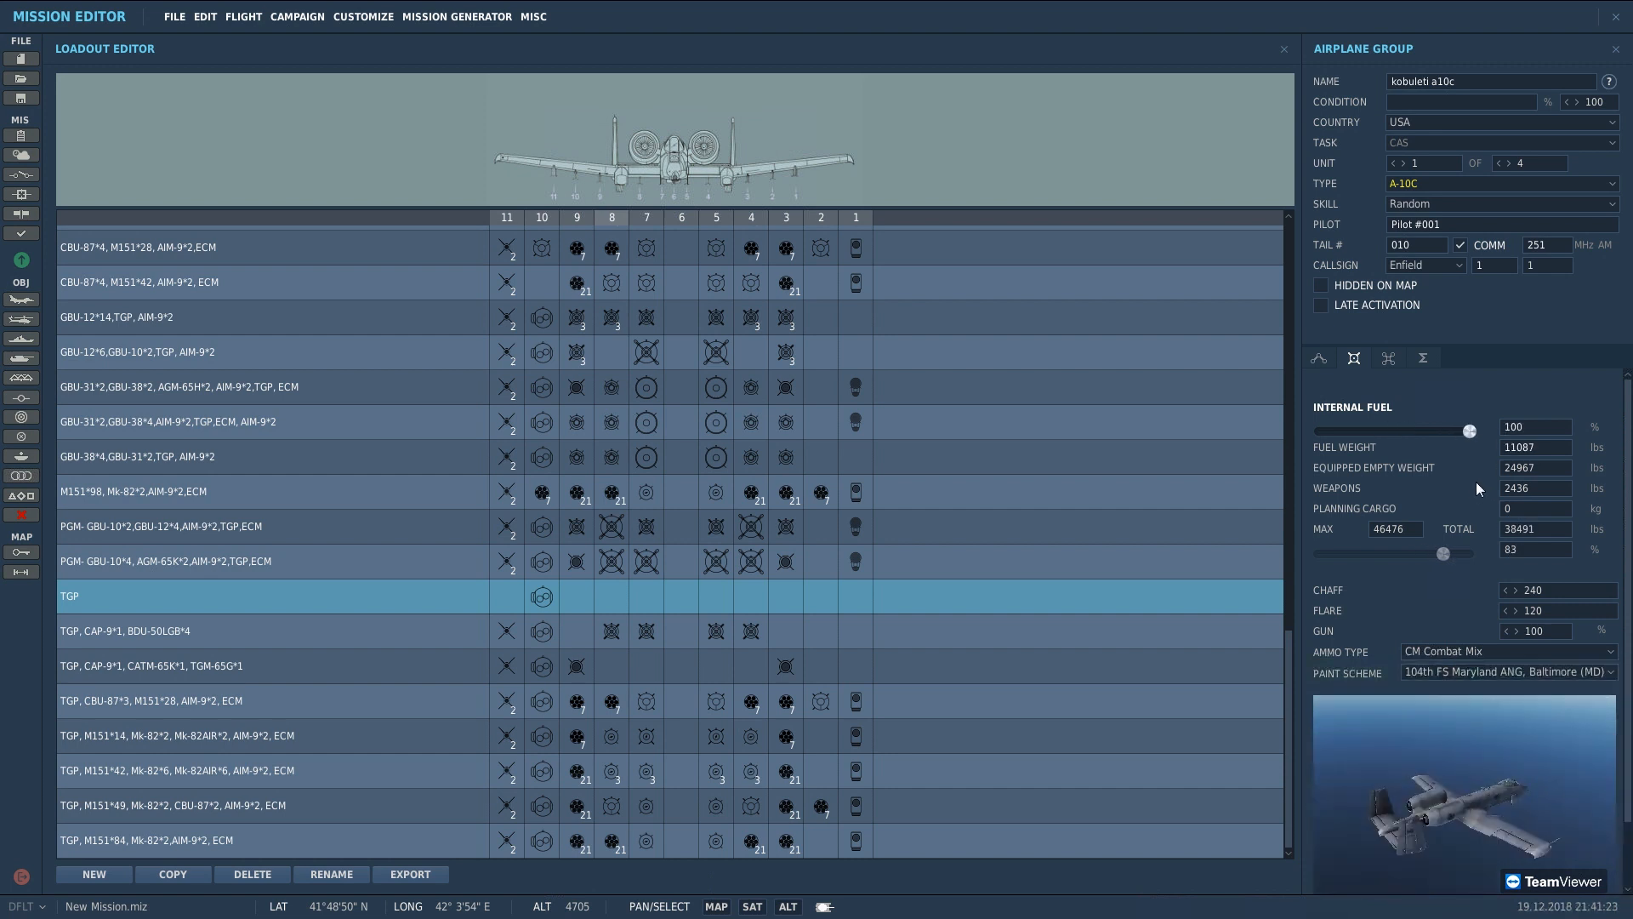
{"action": "left_click", "coordinate": [1449, 674]}
{"action": "scroll", "coordinate": [1466, 740], "scroll_direction": "down", "scroll_amount": 5}
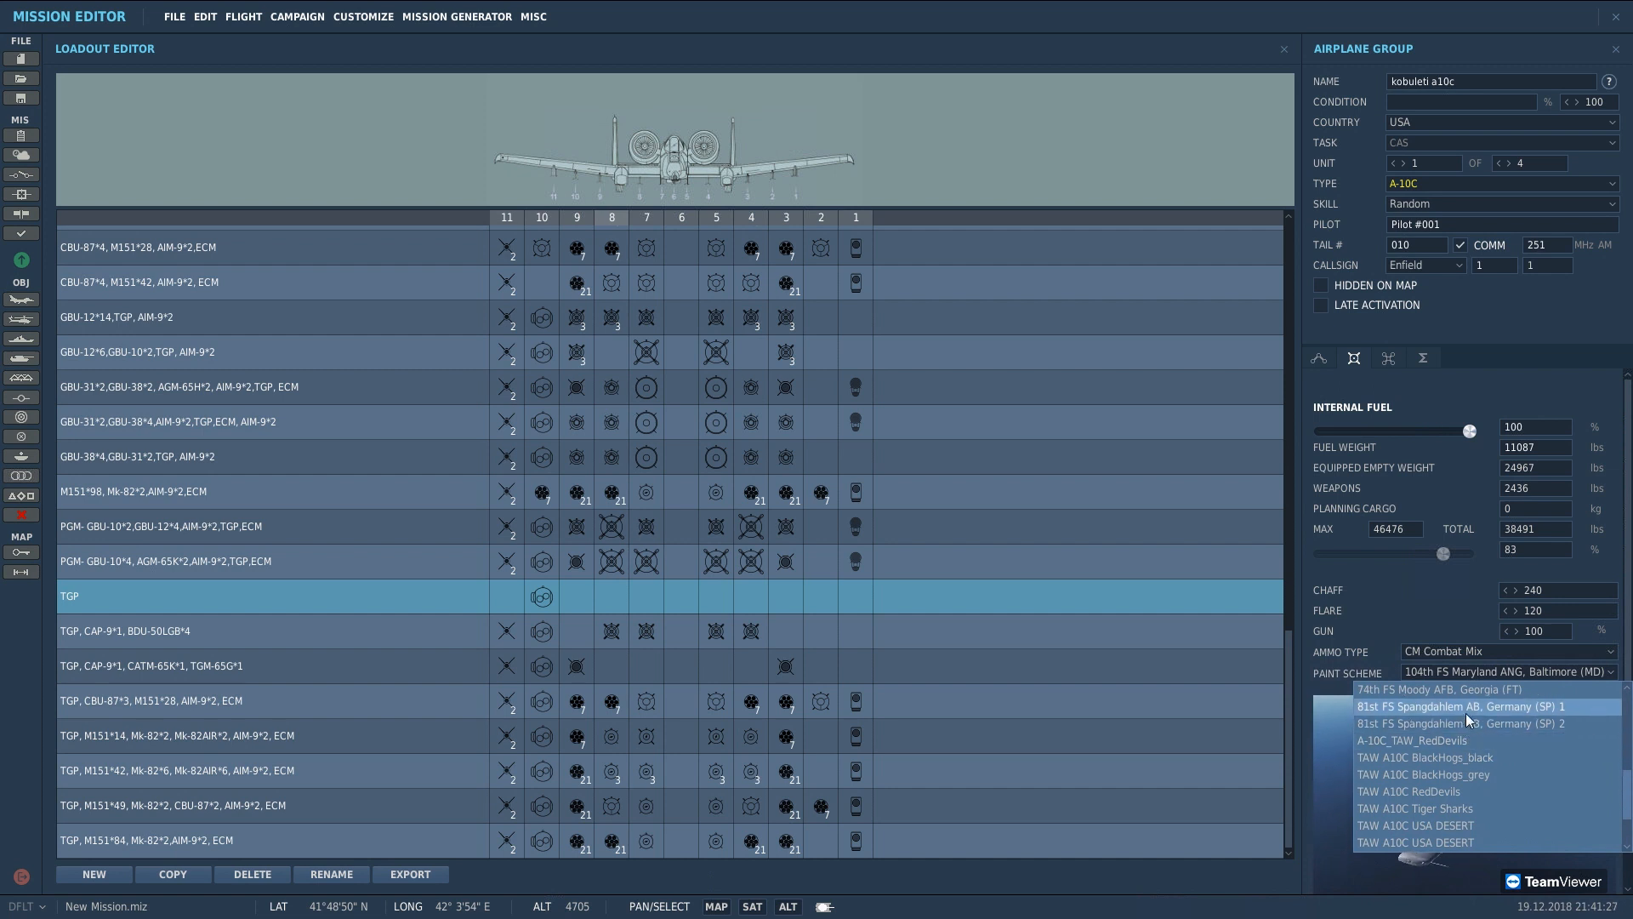
{"action": "left_click", "coordinate": [1446, 705]}
{"action": "left_click_drag", "start_coordinate": [1519, 797], "coordinate": [1533, 844]}
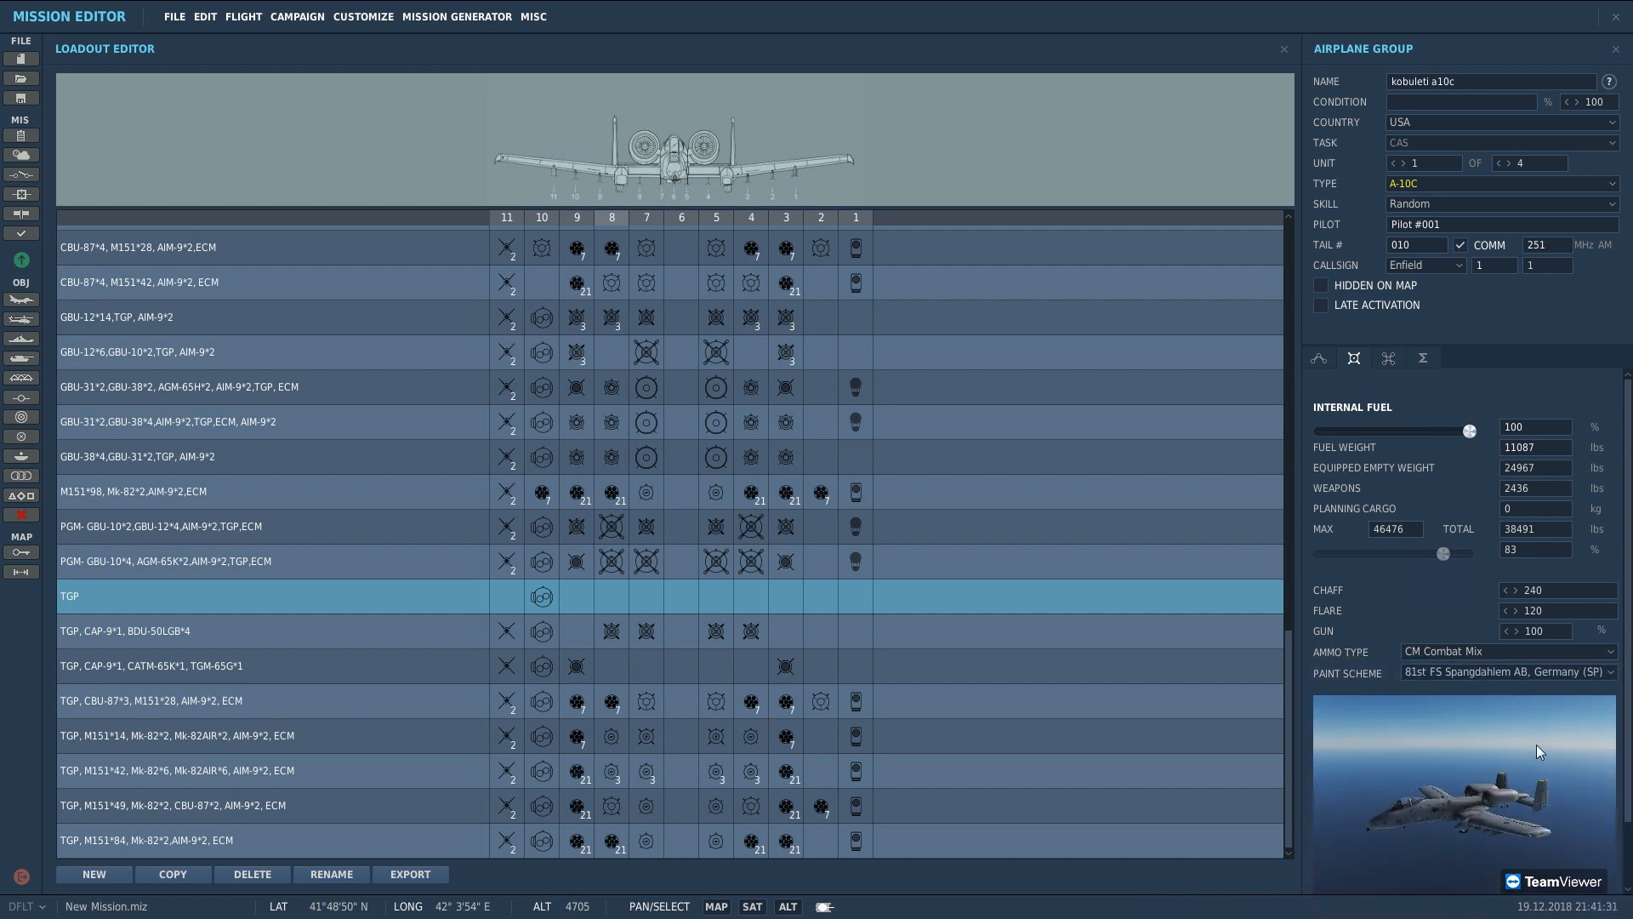
{"action": "left_click_drag", "start_coordinate": [1485, 873], "coordinate": [1494, 5]}
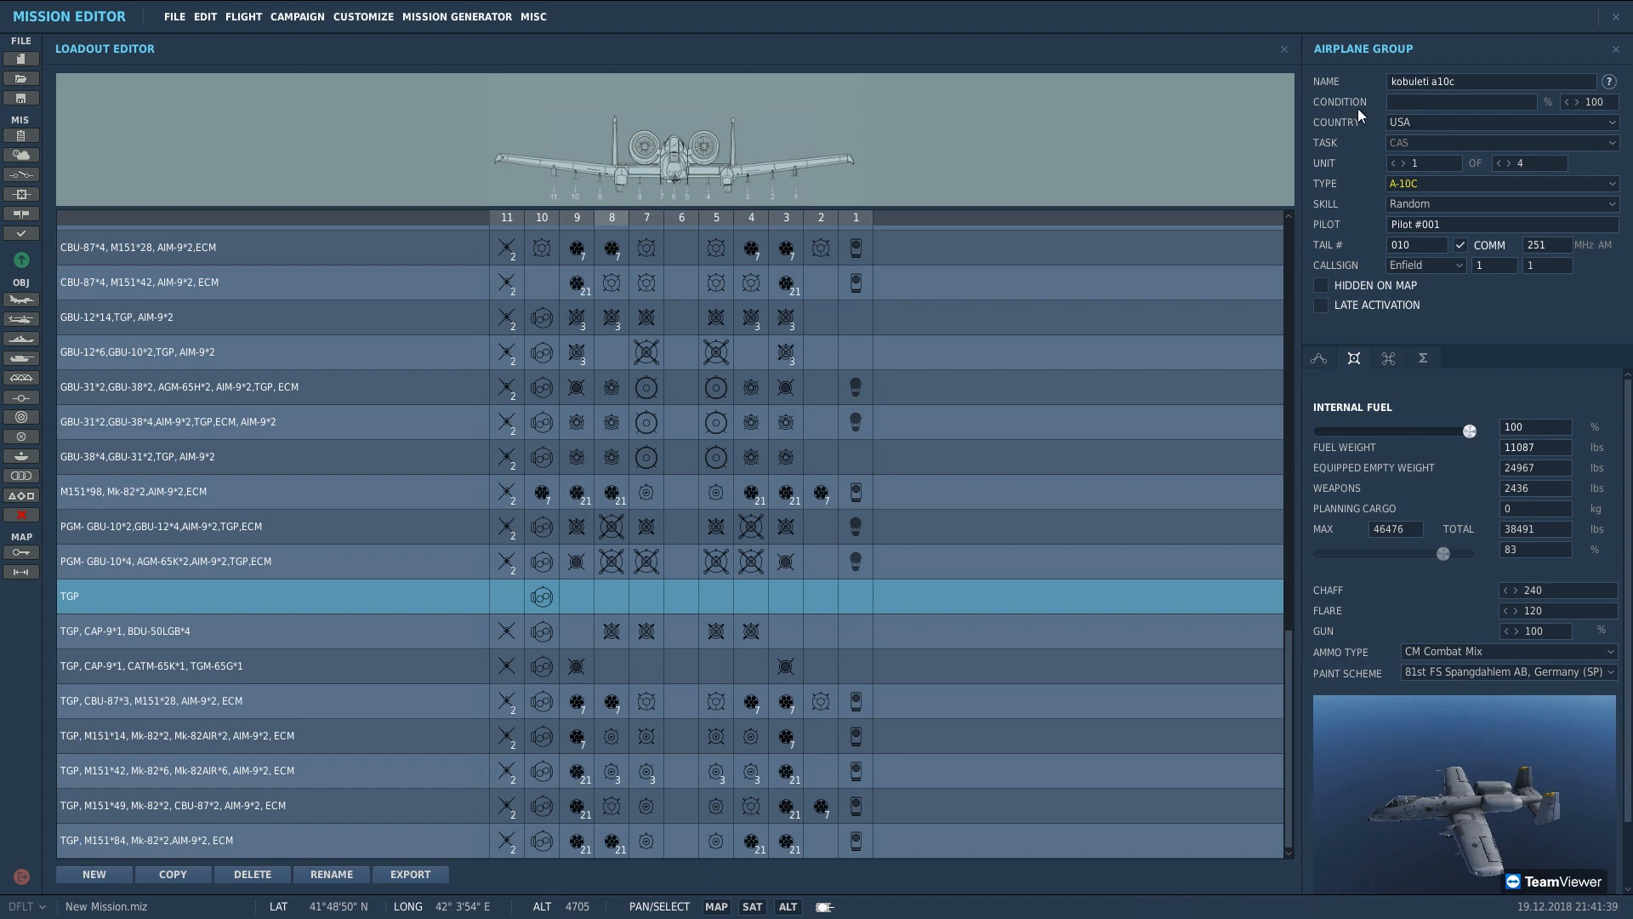
Step: Add a triggered action to the A-10C group, set its type to Perform Command and look through the available commands
{"action": "left_click", "coordinate": [1392, 359]}
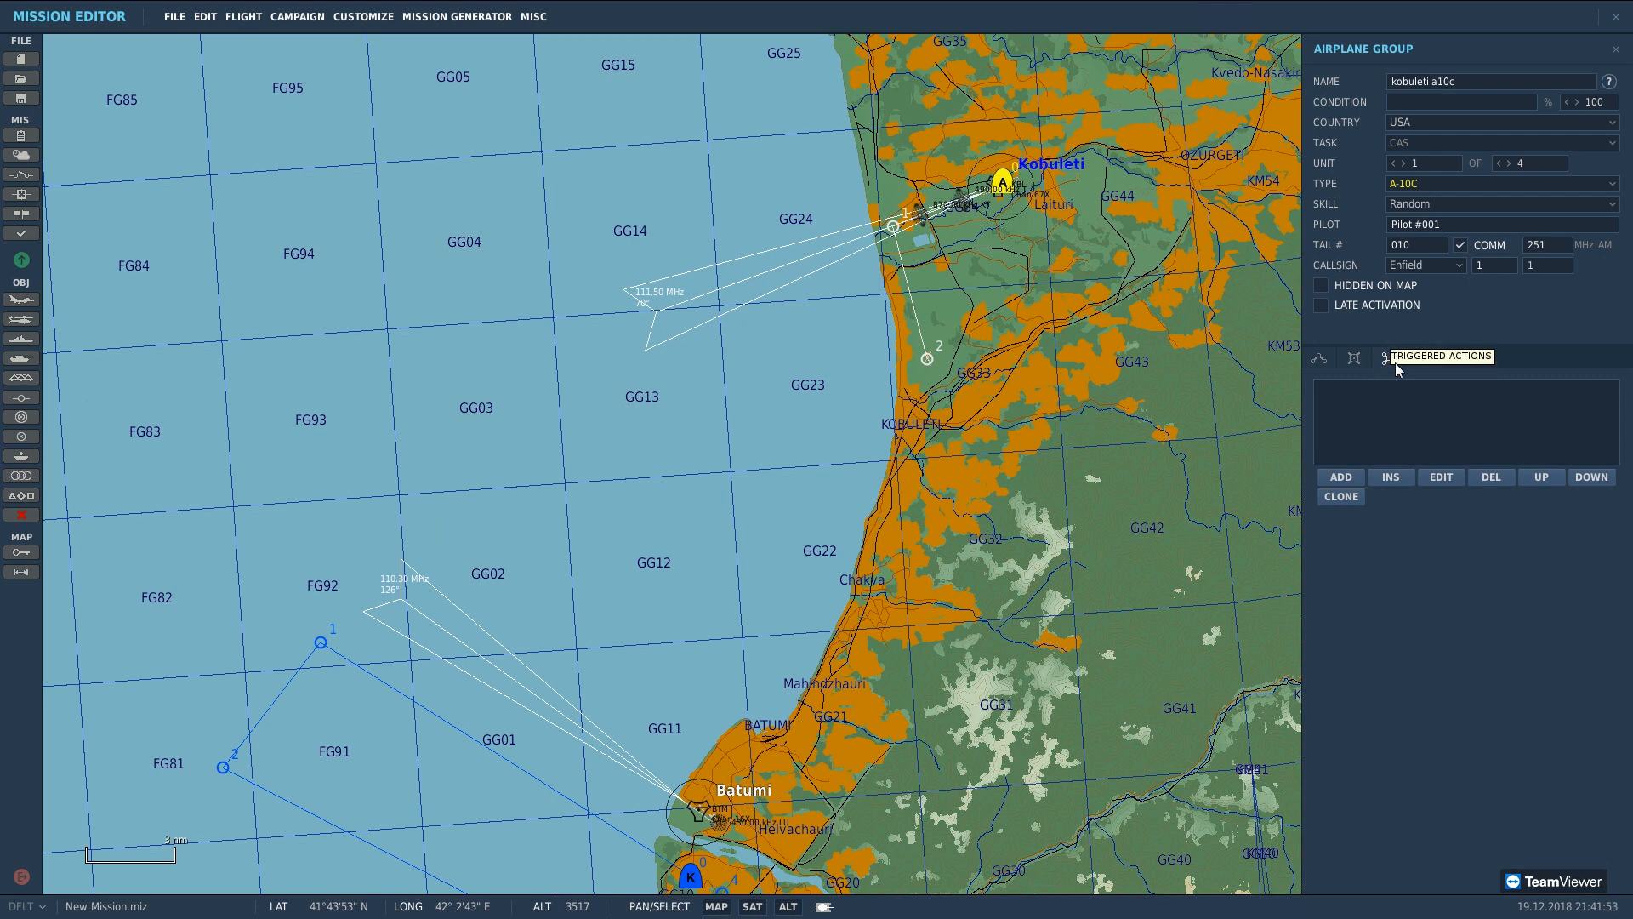
{"action": "scroll", "coordinate": [938, 294], "scroll_direction": "up", "scroll_amount": 1}
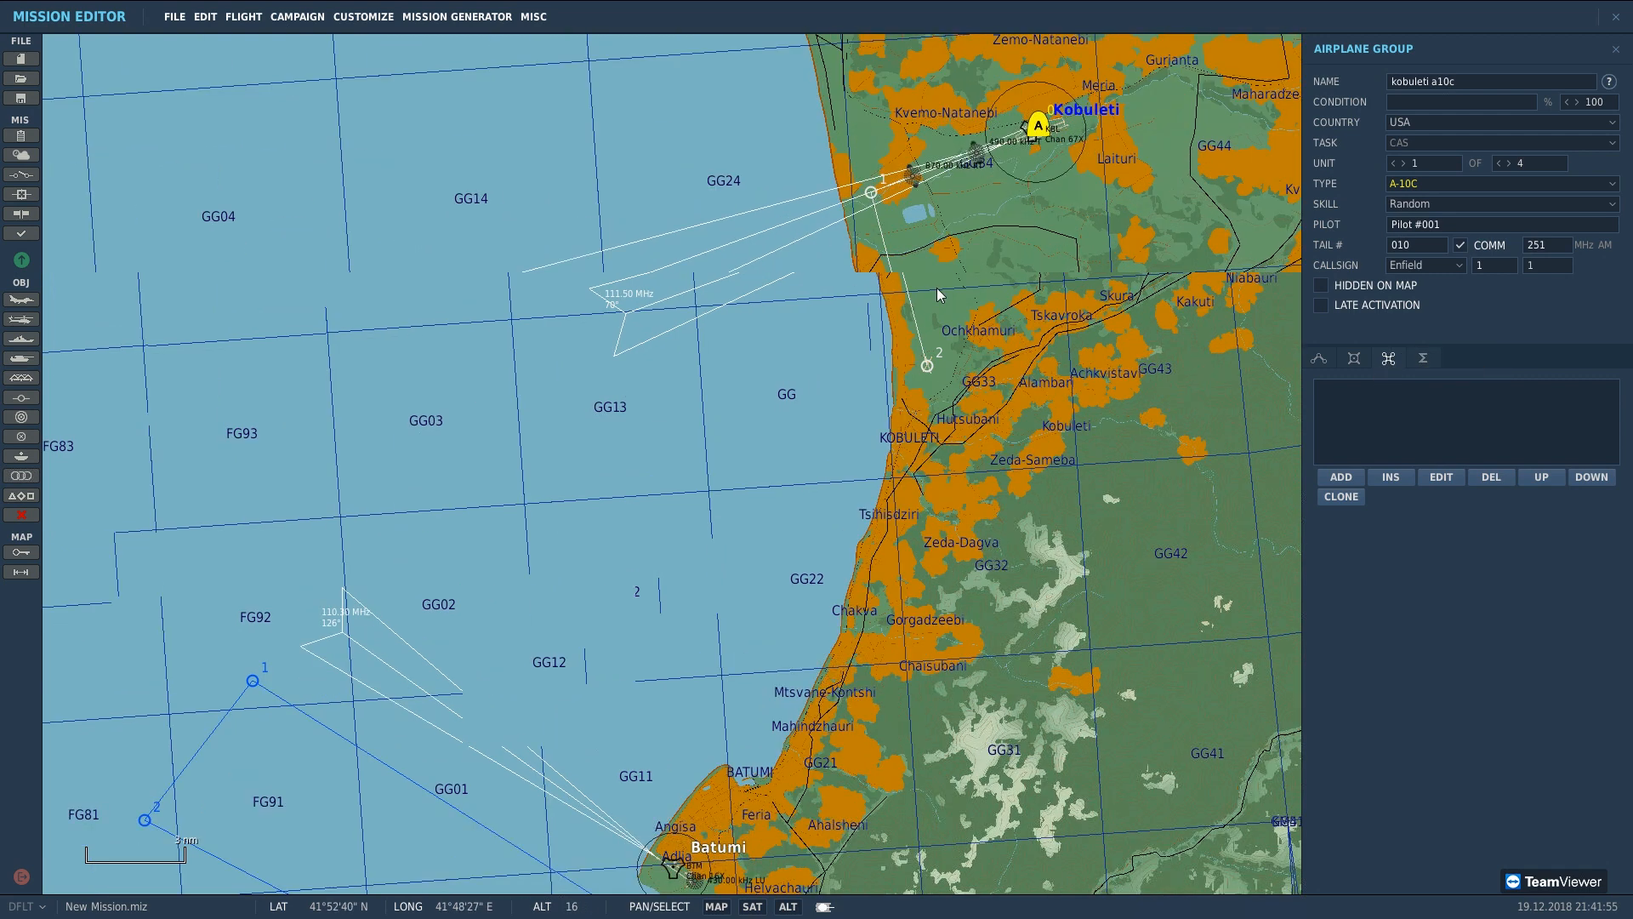
{"action": "scroll", "coordinate": [881, 446], "scroll_direction": "up", "scroll_amount": 1}
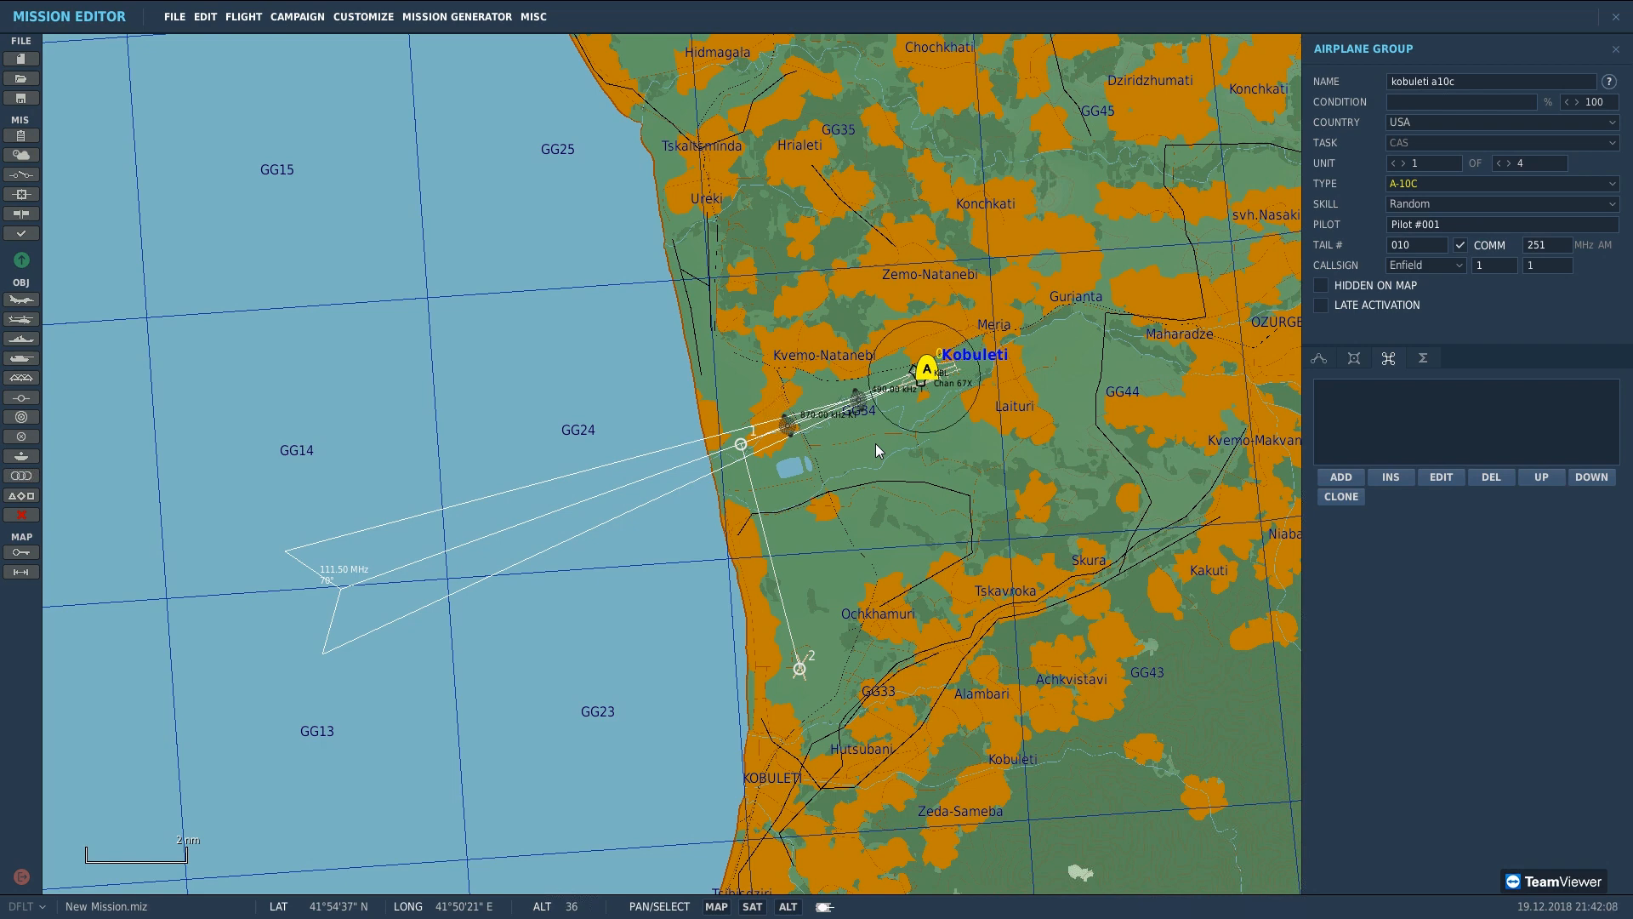
{"action": "left_click", "coordinate": [1336, 478]}
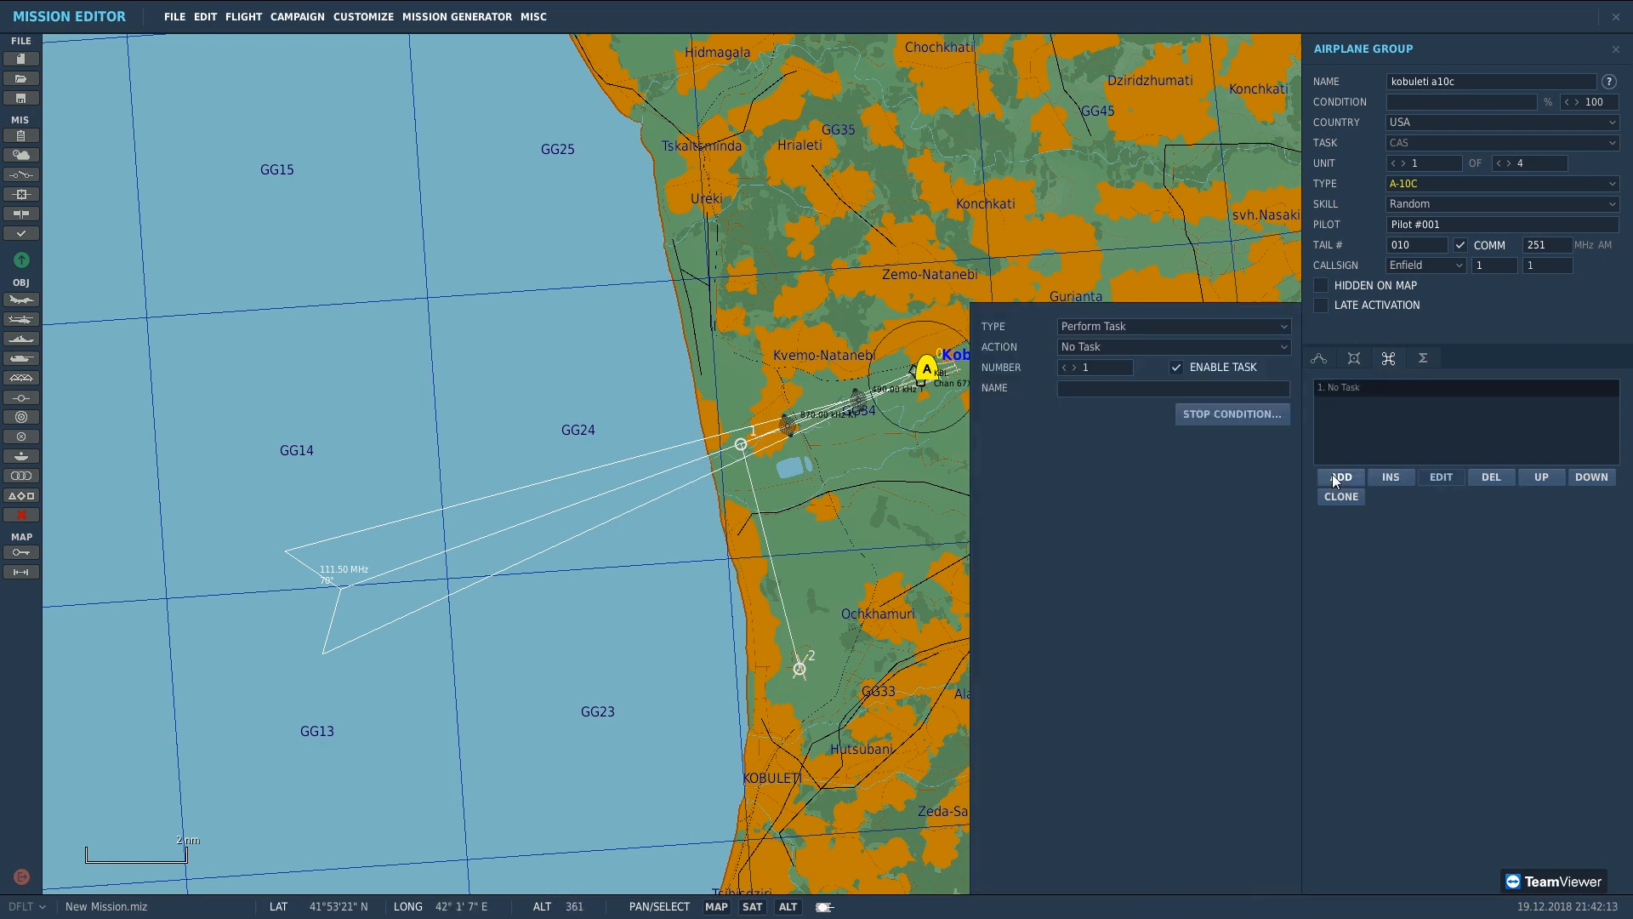
{"action": "left_click", "coordinate": [1177, 325]}
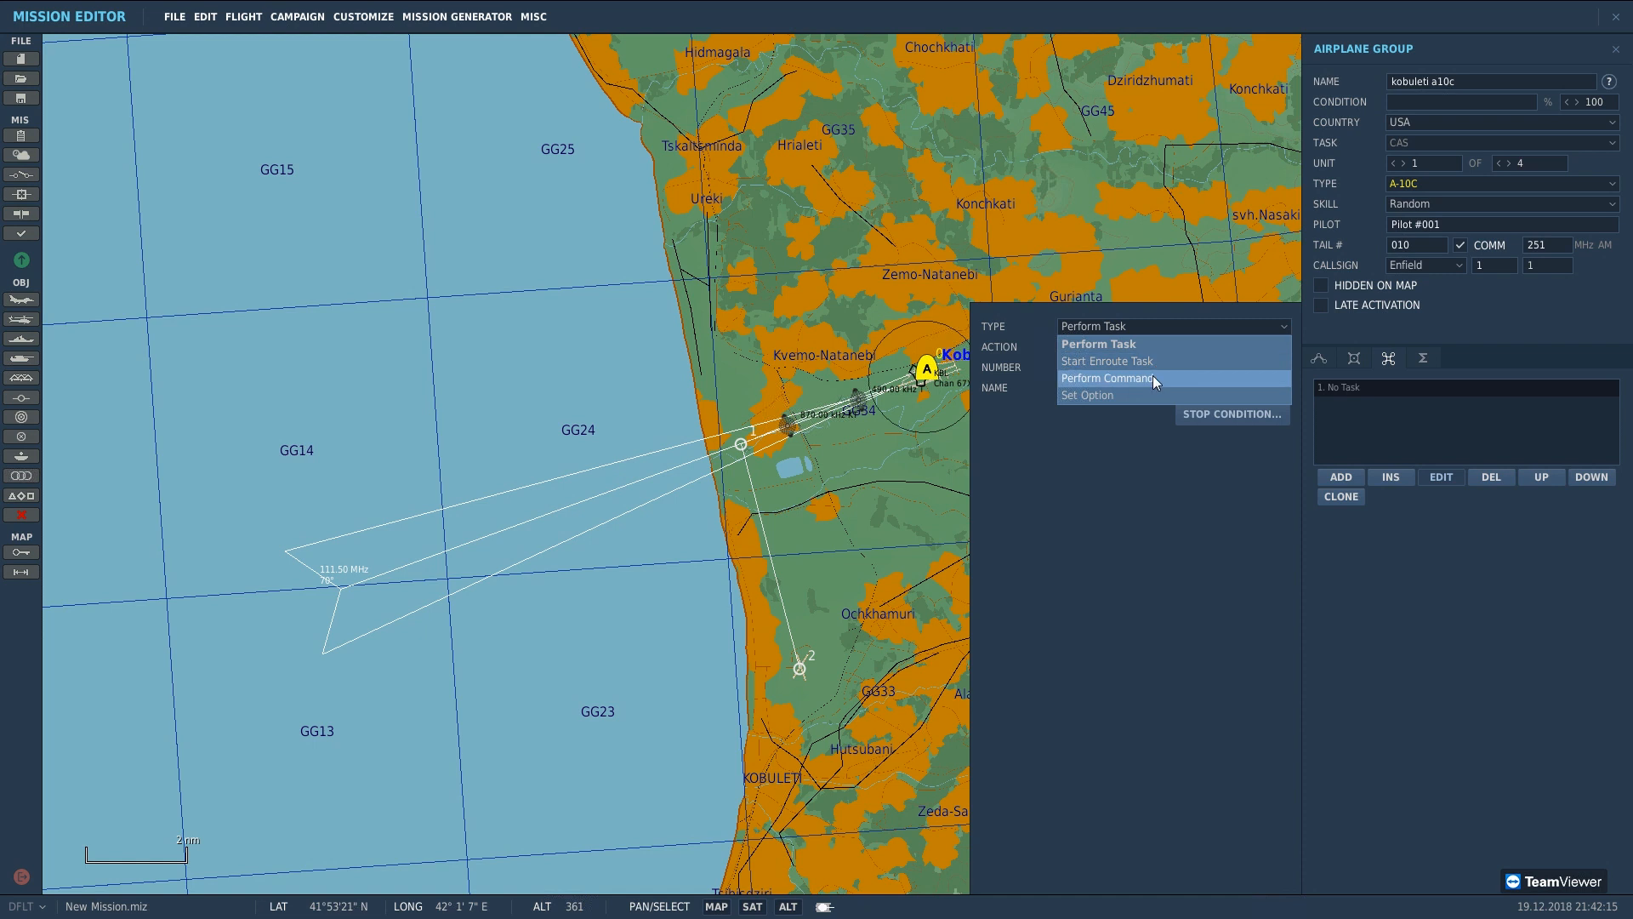
{"action": "left_click", "coordinate": [1151, 376]}
{"action": "left_click", "coordinate": [1159, 344]}
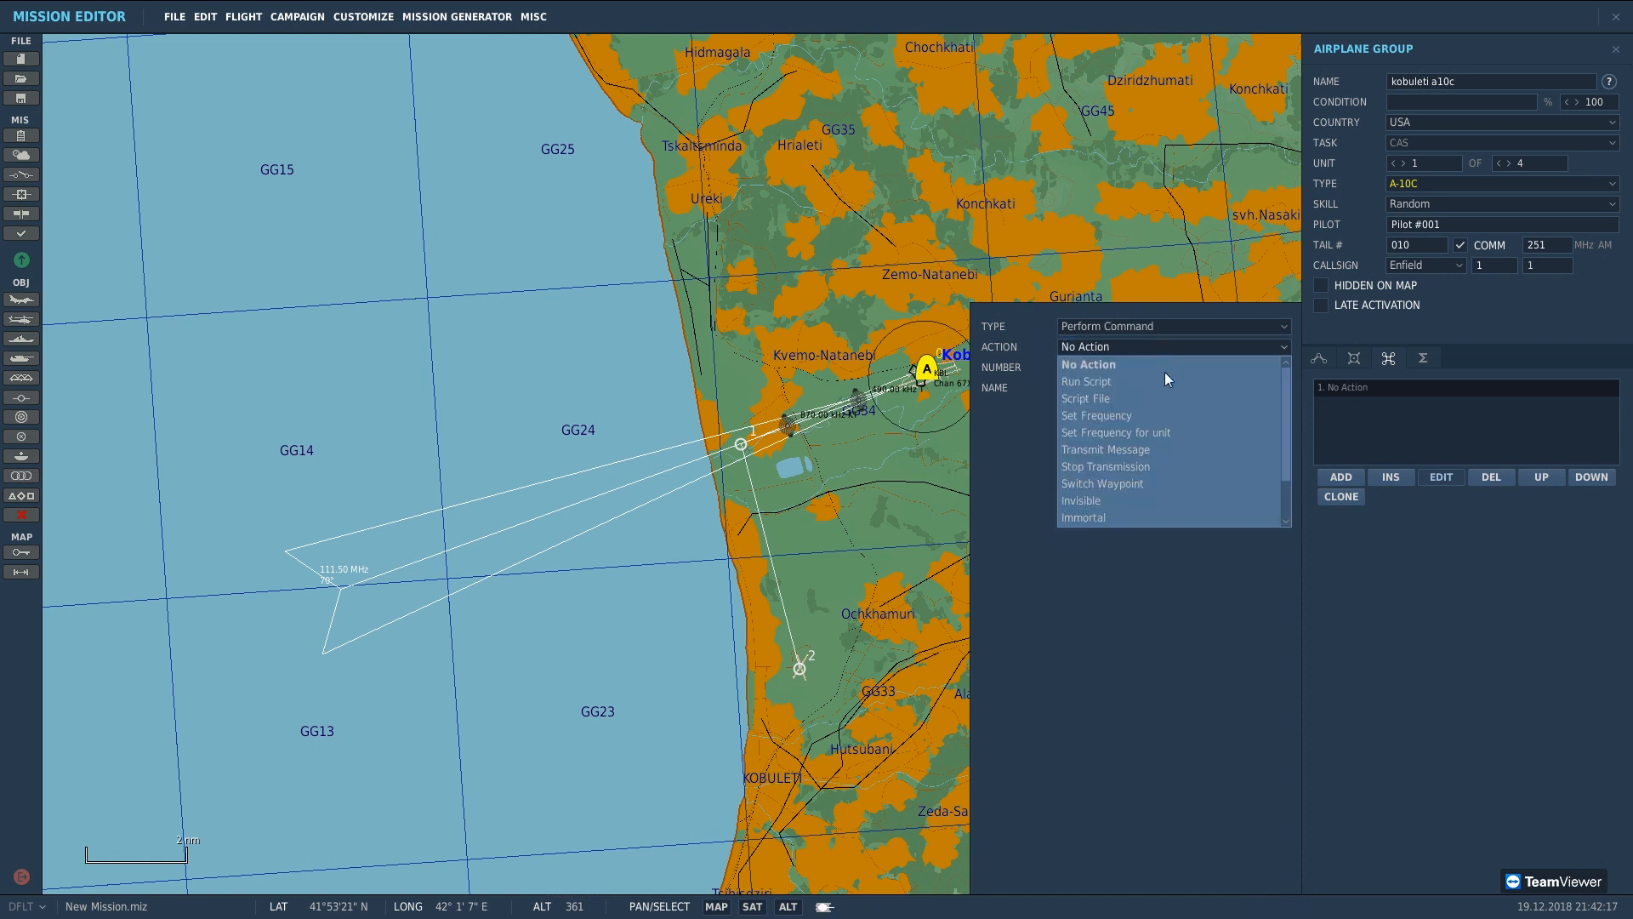
{"action": "scroll", "coordinate": [1170, 404], "scroll_direction": "down", "scroll_amount": 3}
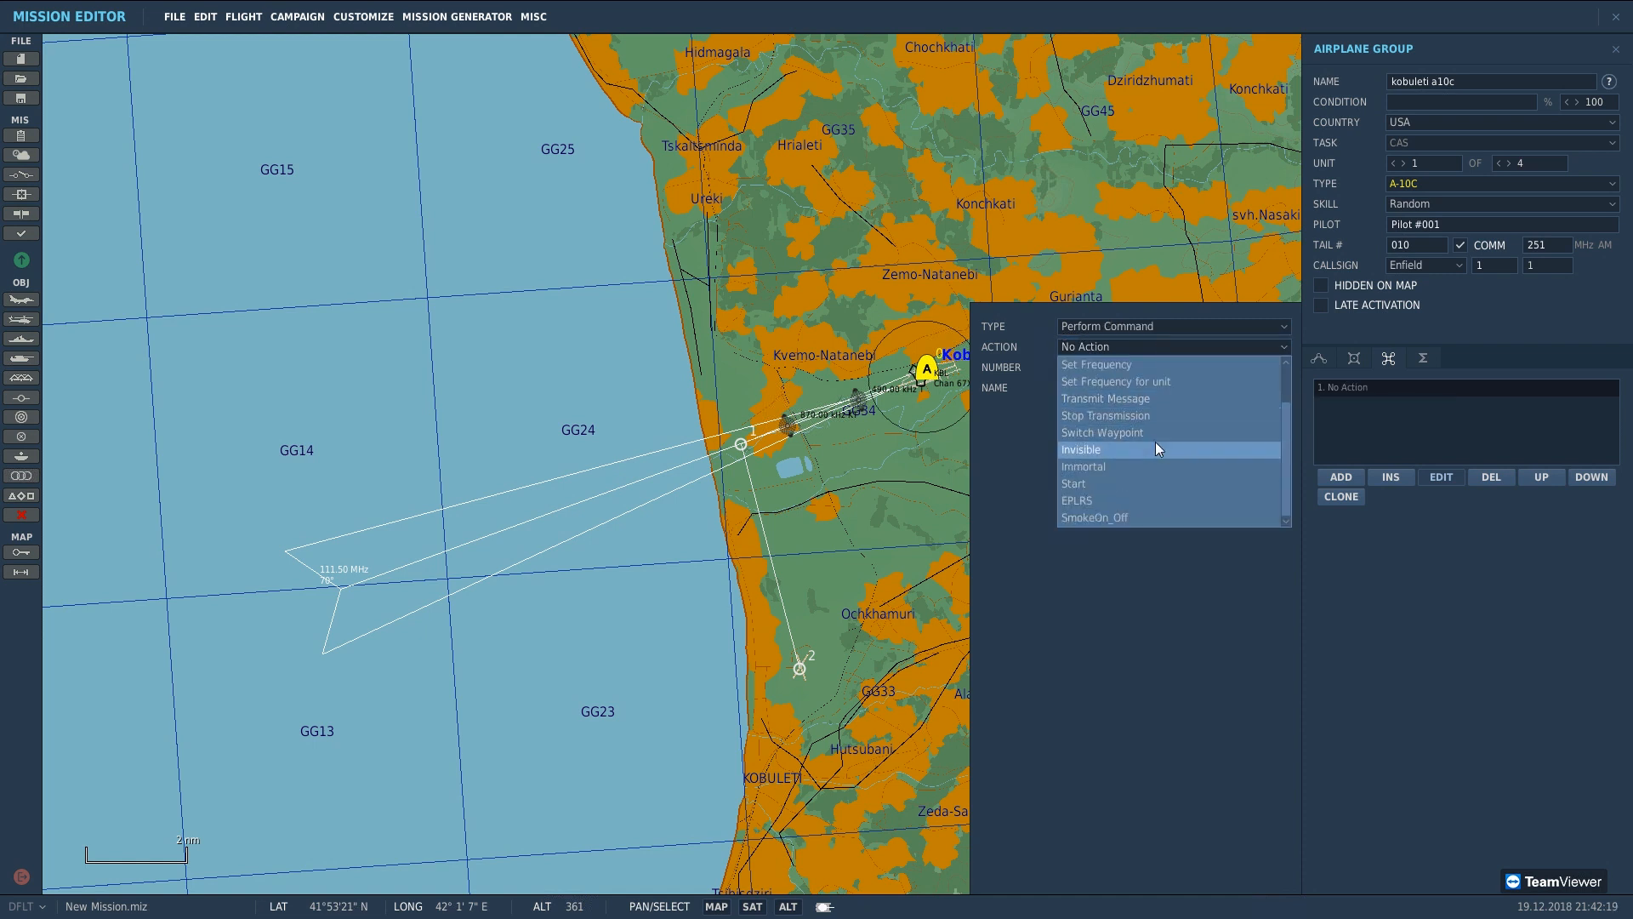
{"action": "scroll", "coordinate": [1148, 466], "scroll_direction": "up", "scroll_amount": 3}
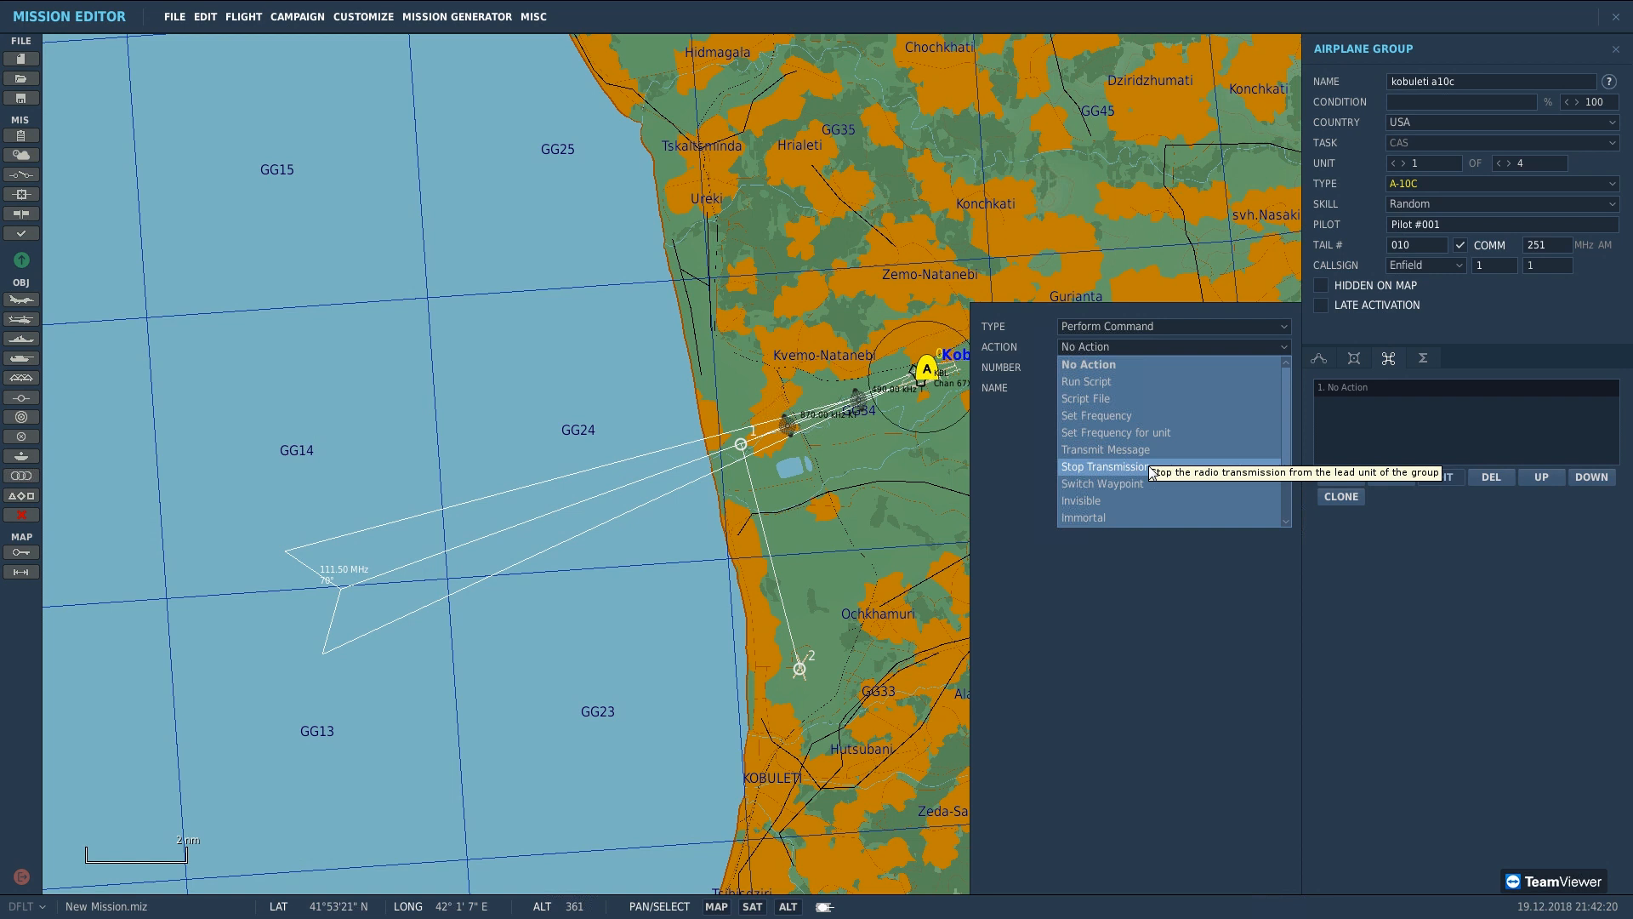
Step: Switch the A-10C group's triggered action to Set Option and look through the available options
{"action": "left_click", "coordinate": [1140, 333]}
{"action": "left_click", "coordinate": [1126, 398]}
{"action": "left_click", "coordinate": [1123, 345]}
{"action": "scroll", "coordinate": [1122, 362], "scroll_direction": "down", "scroll_amount": 2}
{"action": "scroll", "coordinate": [1127, 397], "scroll_direction": "down", "scroll_amount": 1}
{"action": "scroll", "coordinate": [1126, 399], "scroll_direction": "up", "scroll_amount": 3}
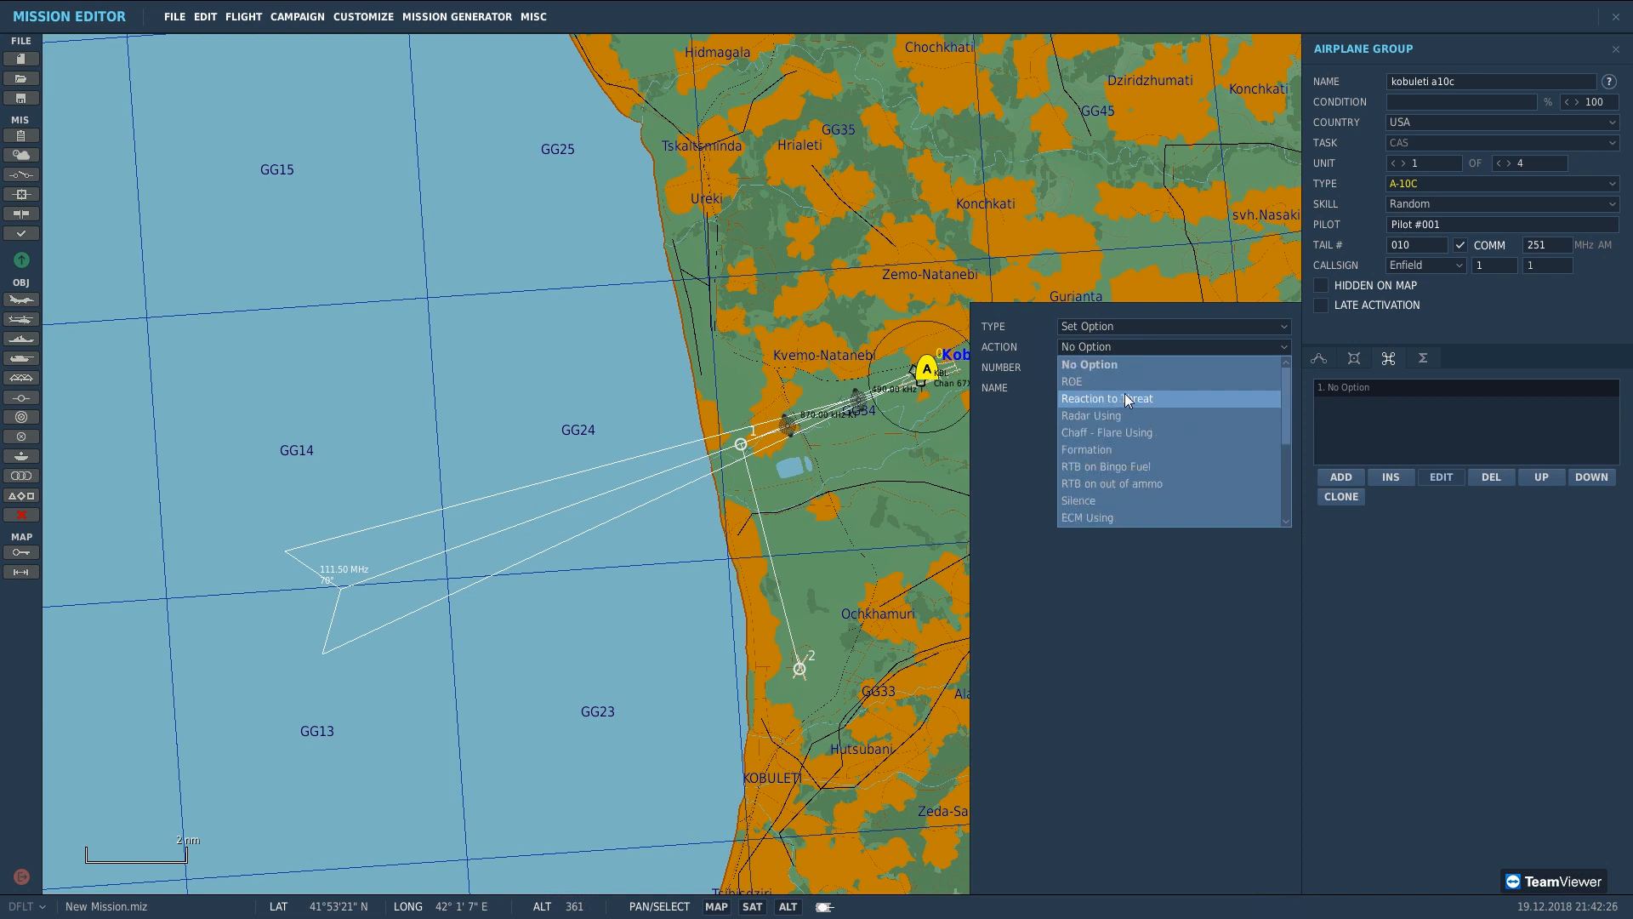
Step: Switch the A-10C group's triggered action back to Perform Command, look through its commands, and view the group's route summary
{"action": "left_click", "coordinate": [1123, 327]}
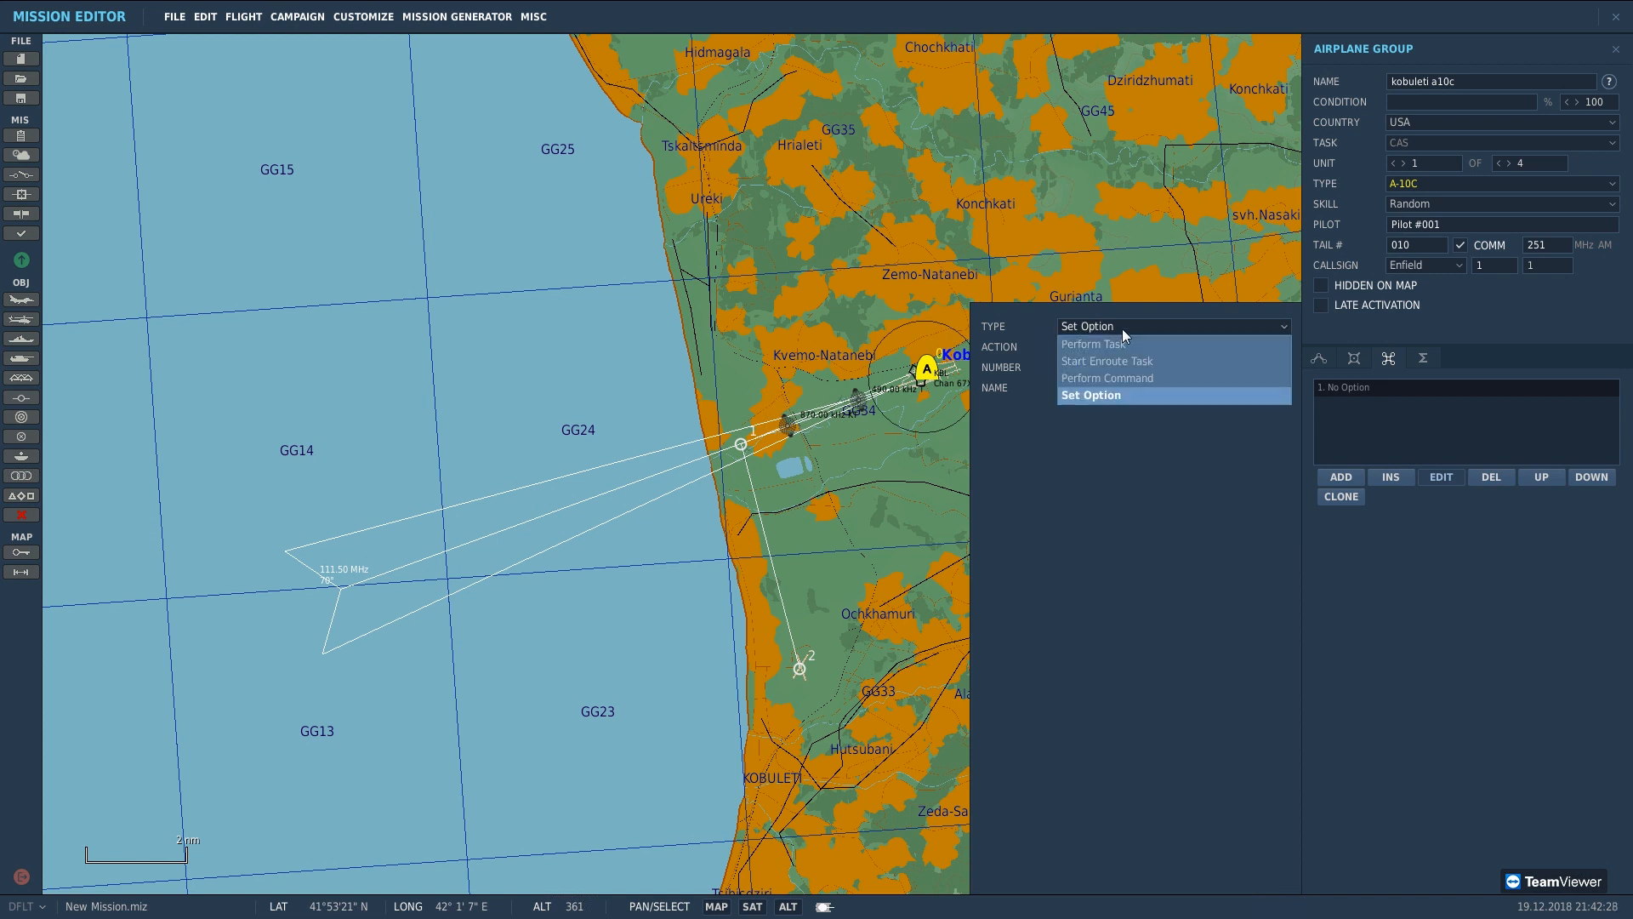
{"action": "left_click", "coordinate": [1127, 381]}
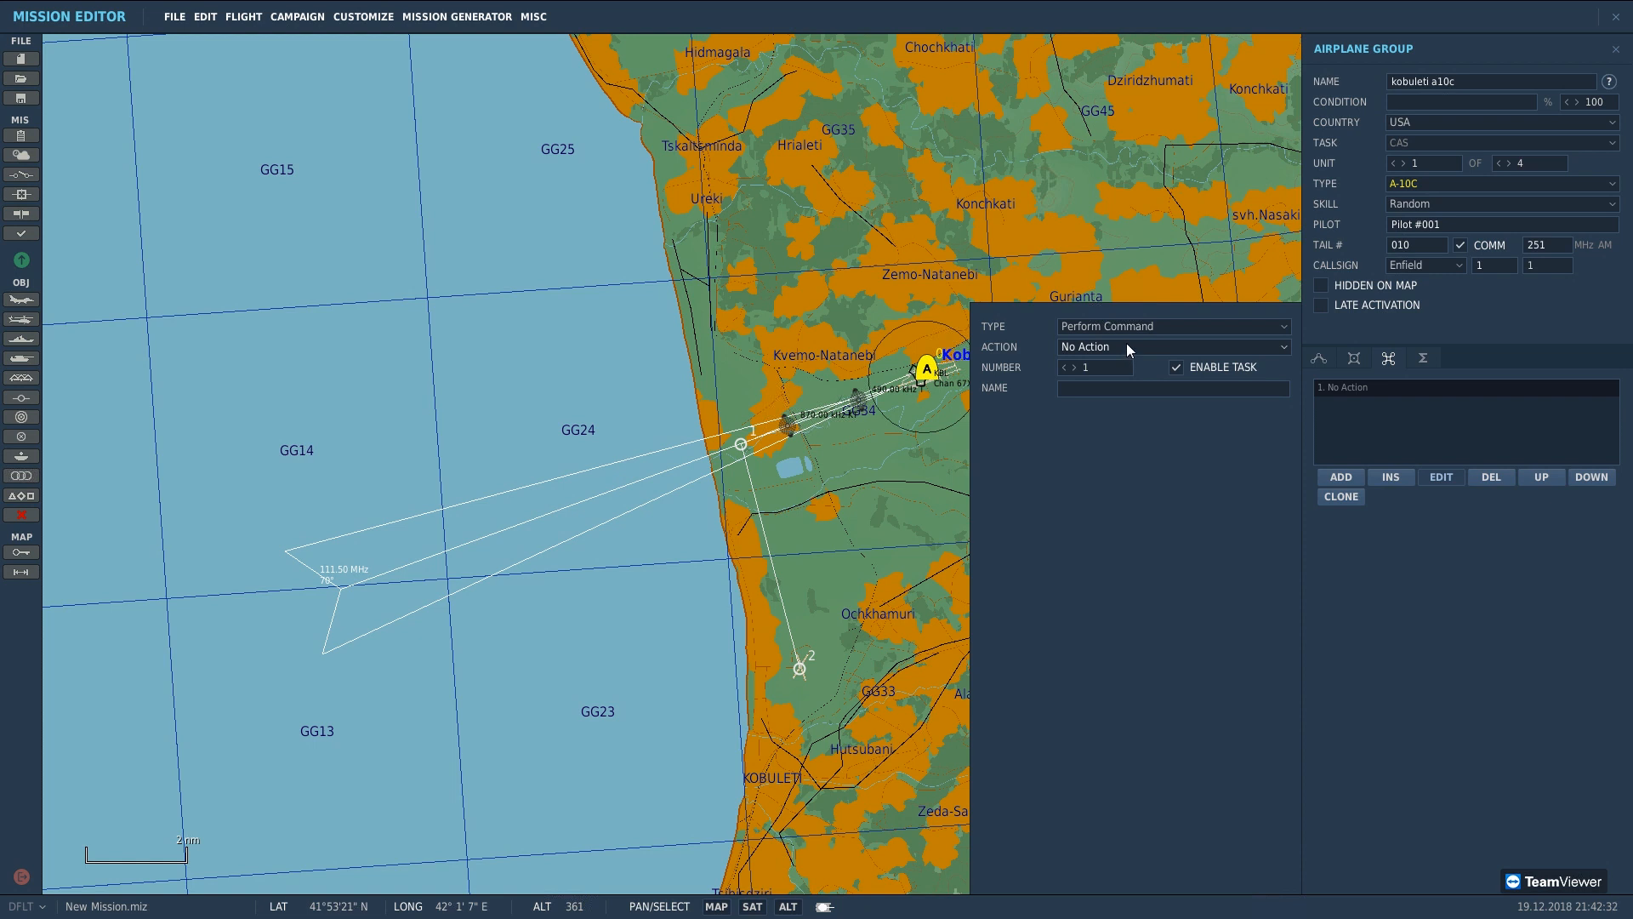
{"action": "left_click", "coordinate": [1126, 347]}
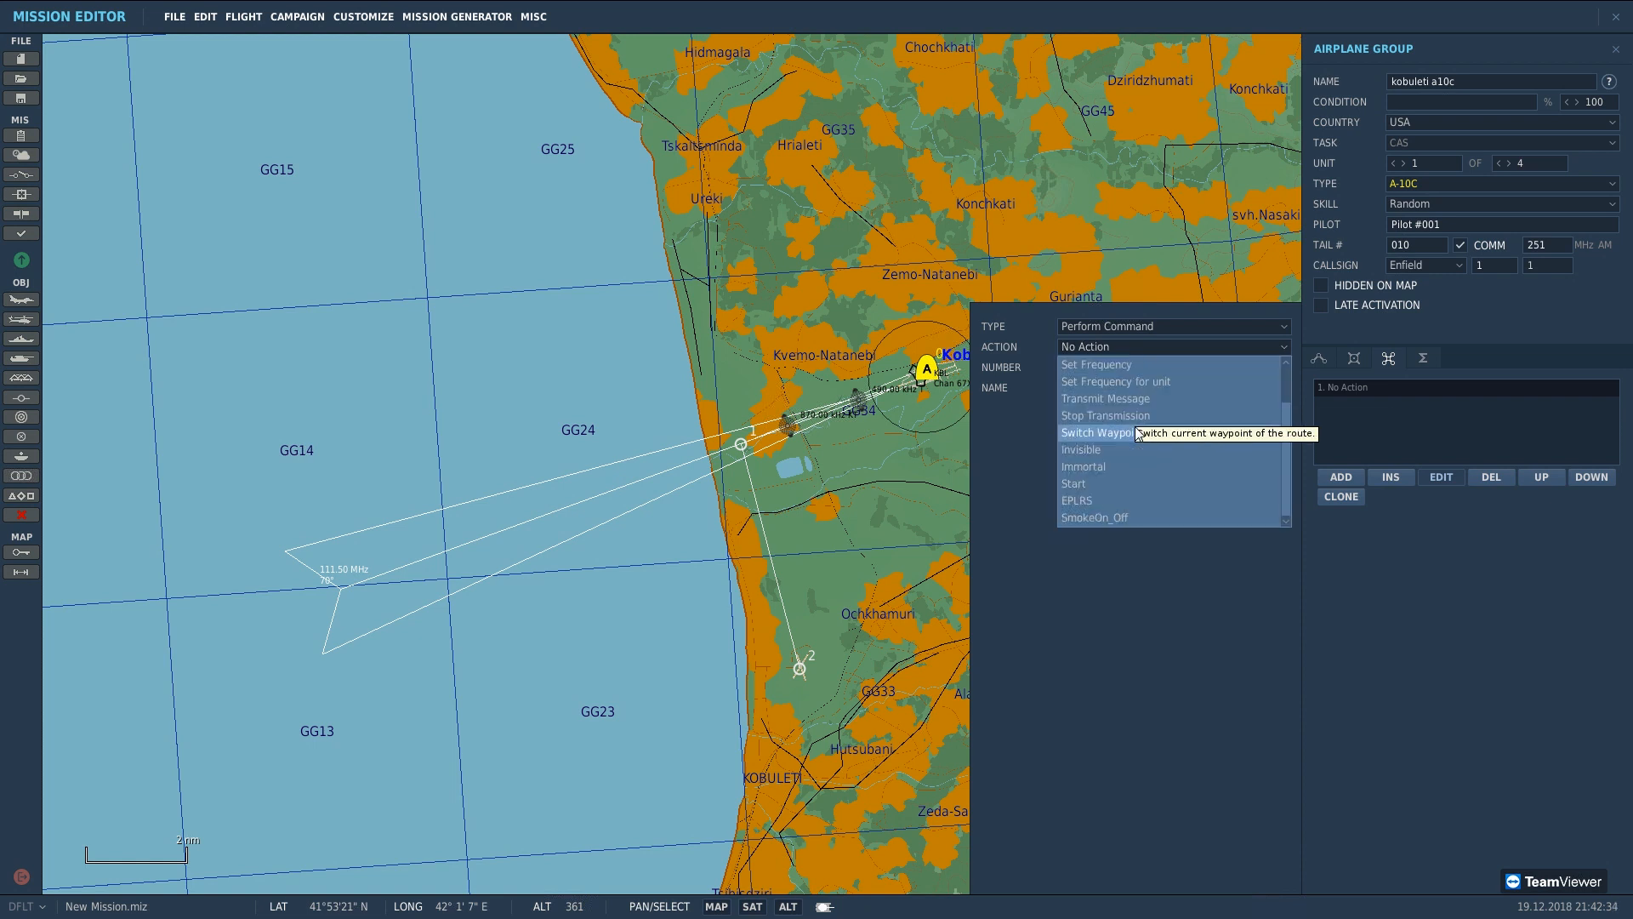
{"action": "scroll", "coordinate": [1140, 433], "scroll_direction": "up", "scroll_amount": 1}
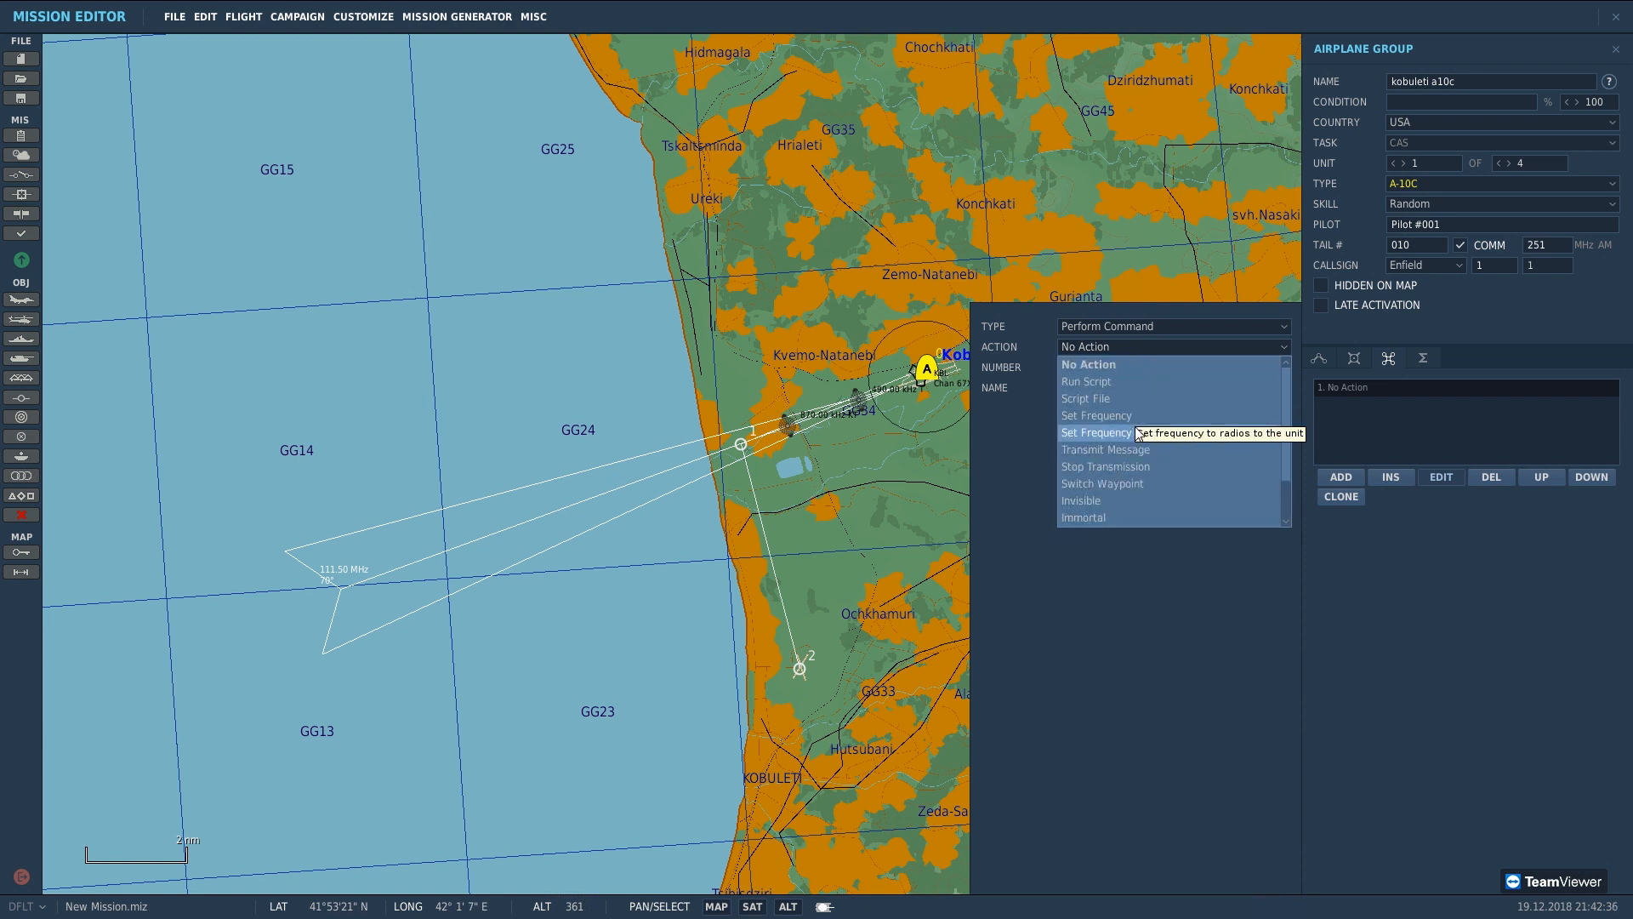
{"action": "left_click", "coordinate": [1125, 346]}
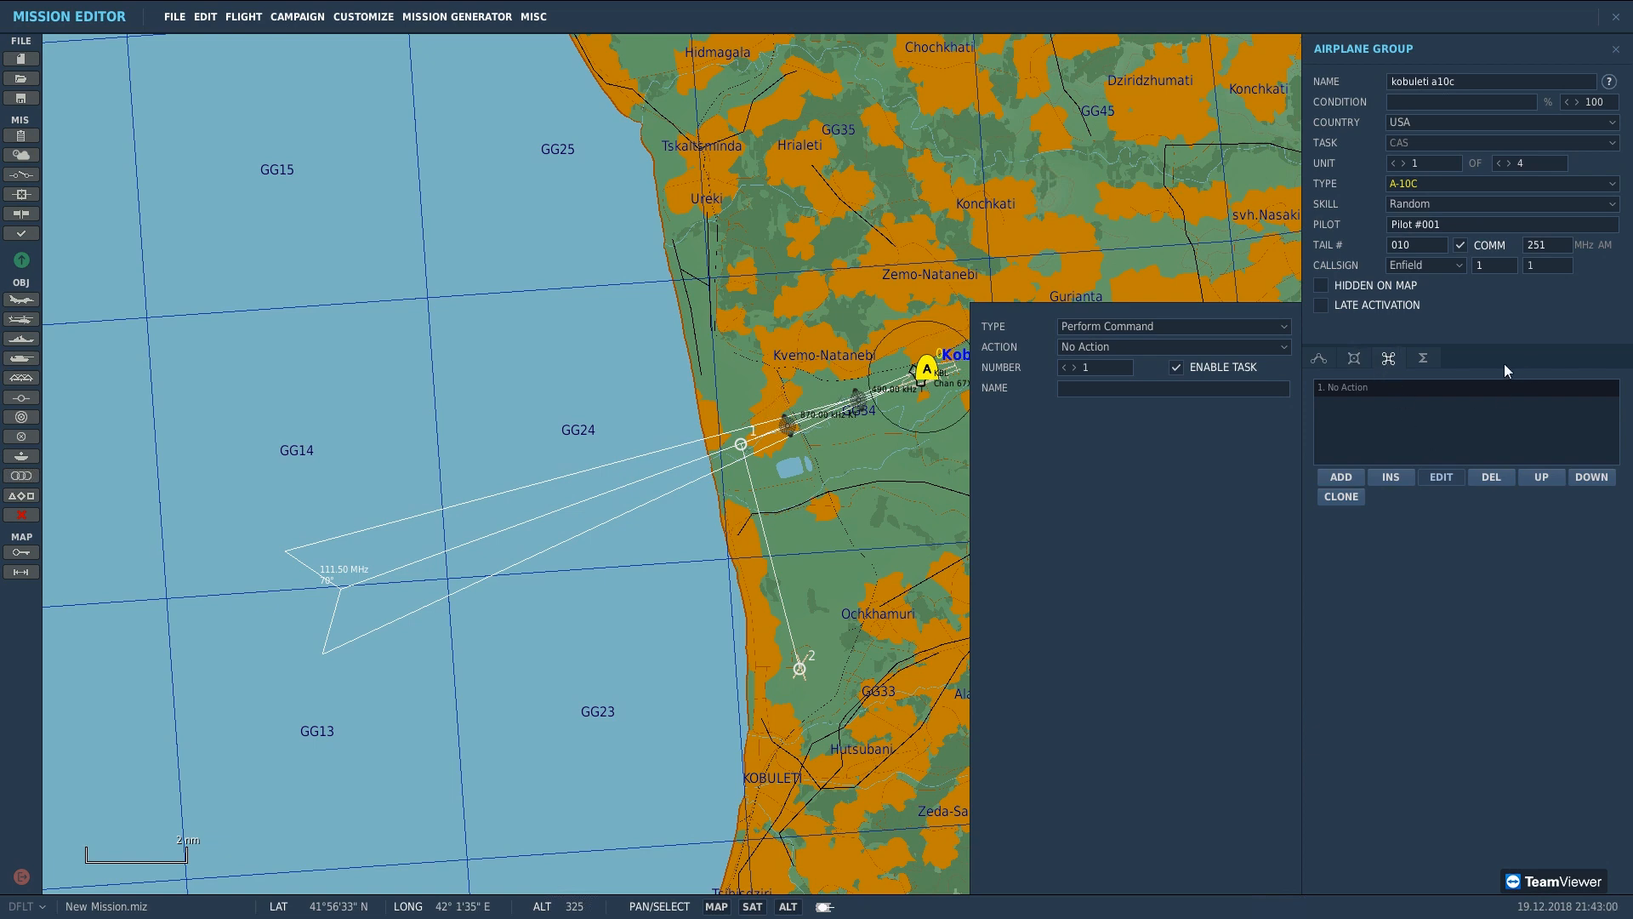
{"action": "left_click", "coordinate": [1422, 361]}
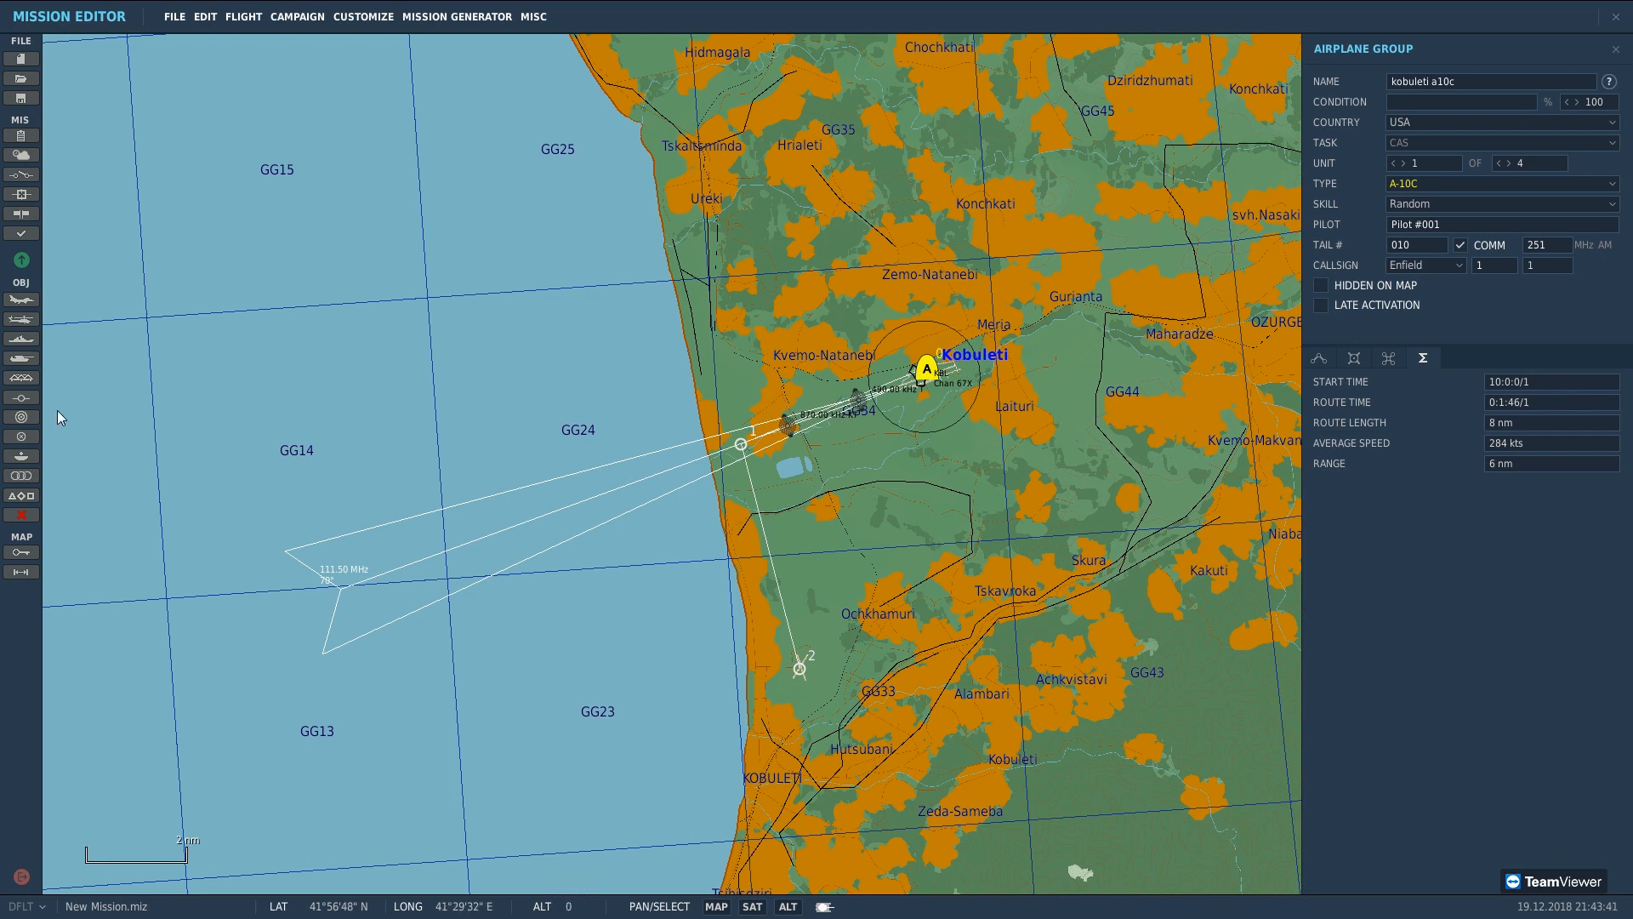
Step: Place a helicopter group on the map south of Kobuleti airfield and set its type to AH-64D
{"action": "left_click", "coordinate": [23, 323]}
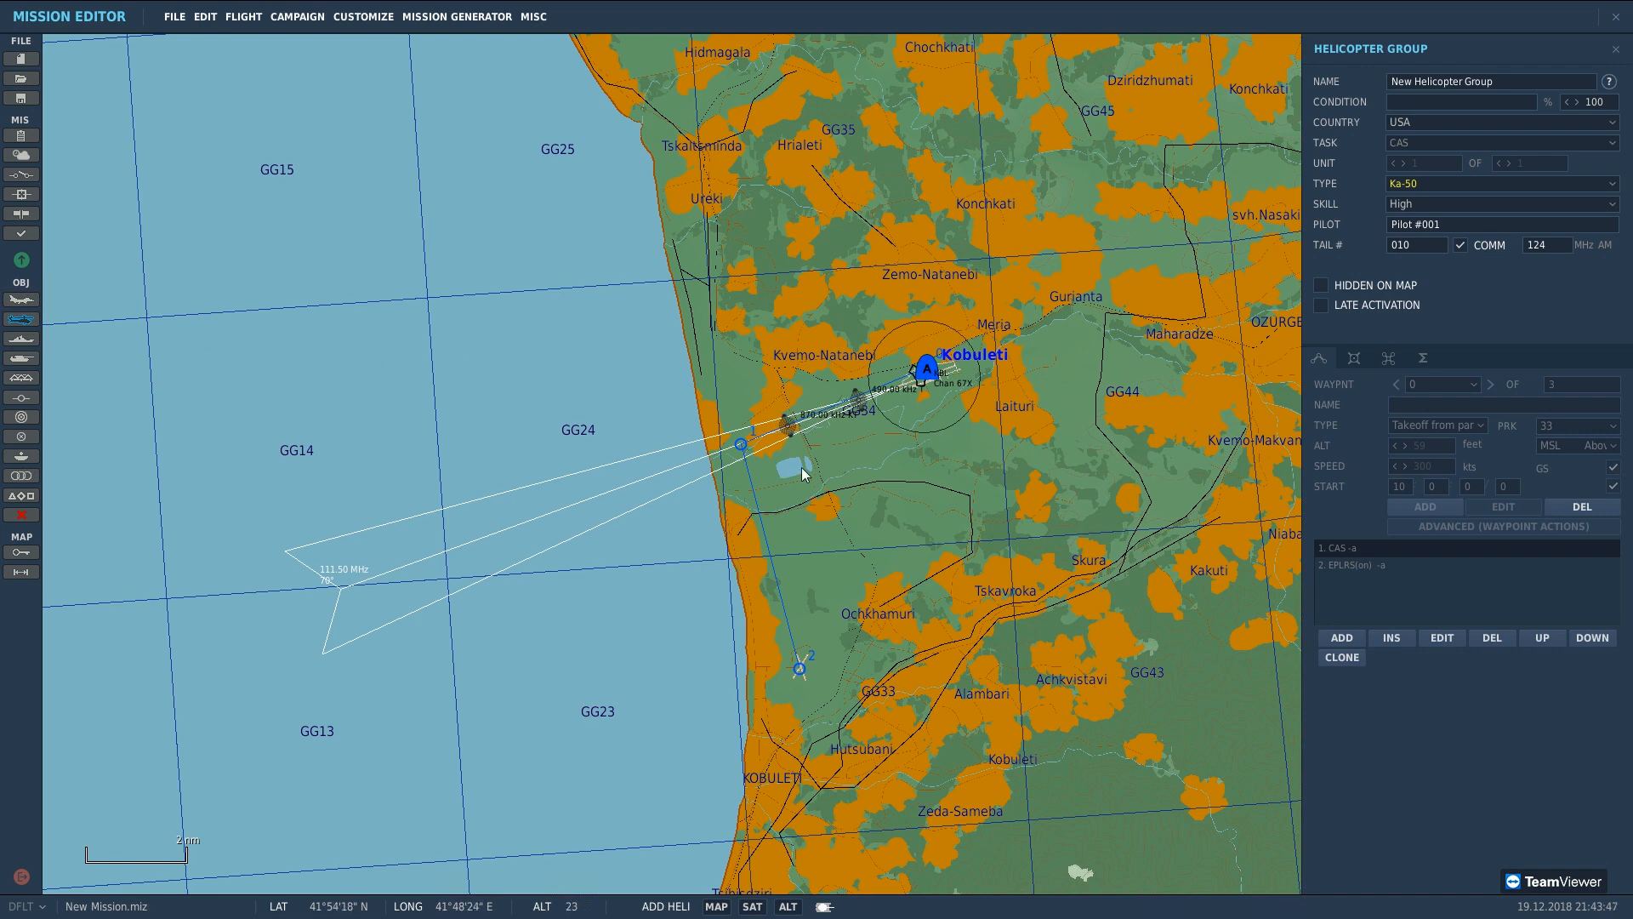
{"action": "left_click", "coordinate": [881, 478]}
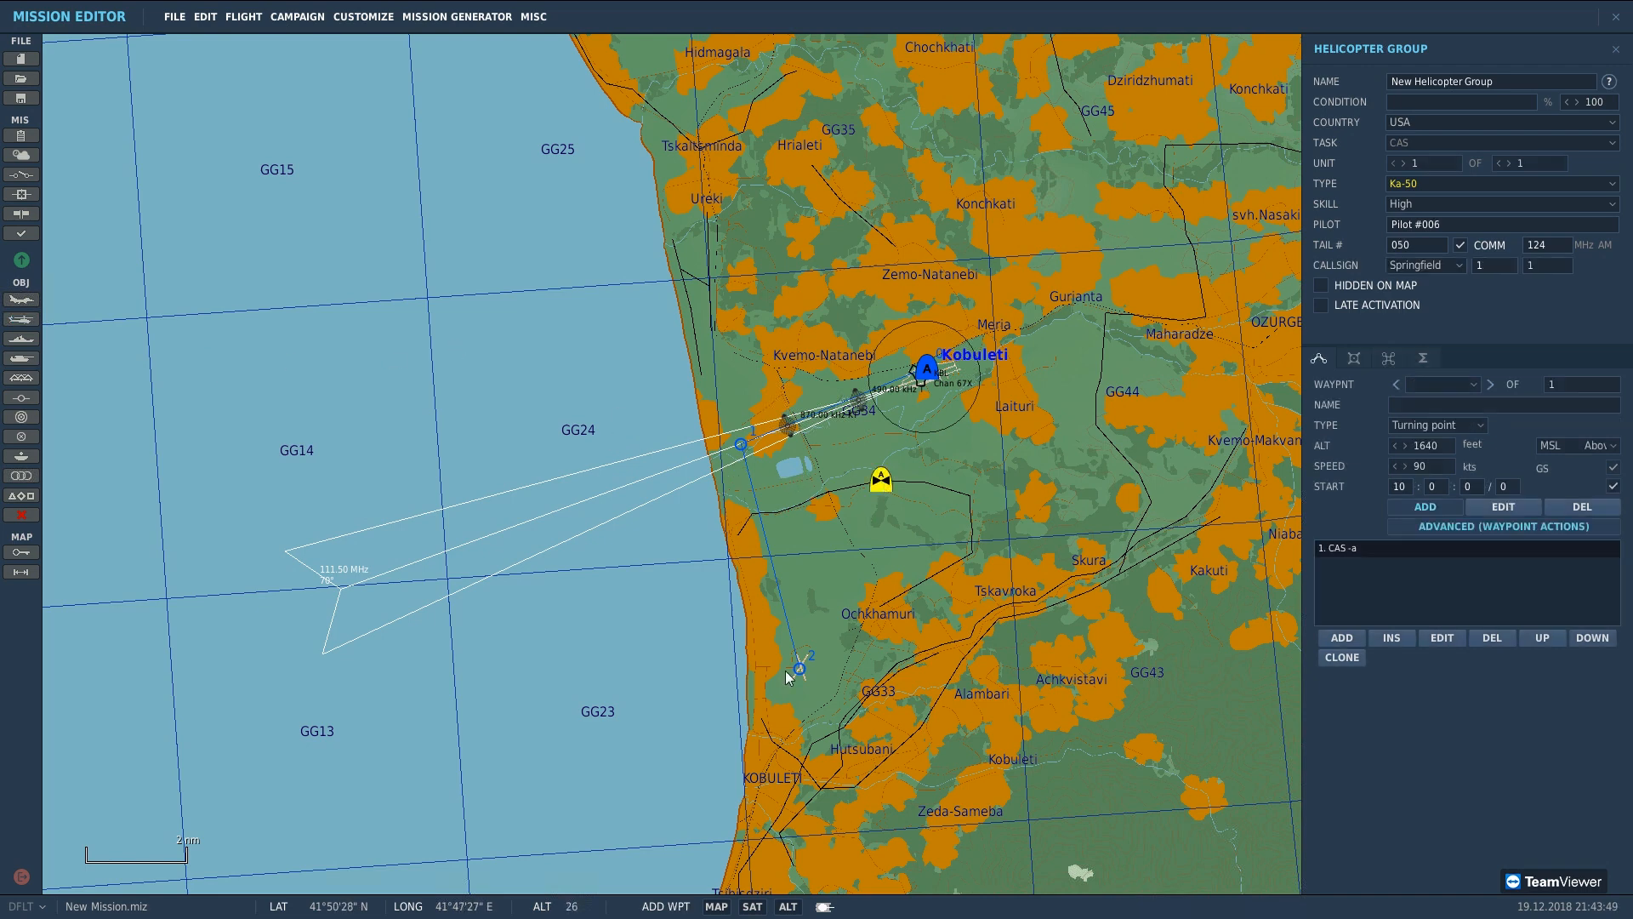
{"action": "left_click", "coordinate": [1467, 184]}
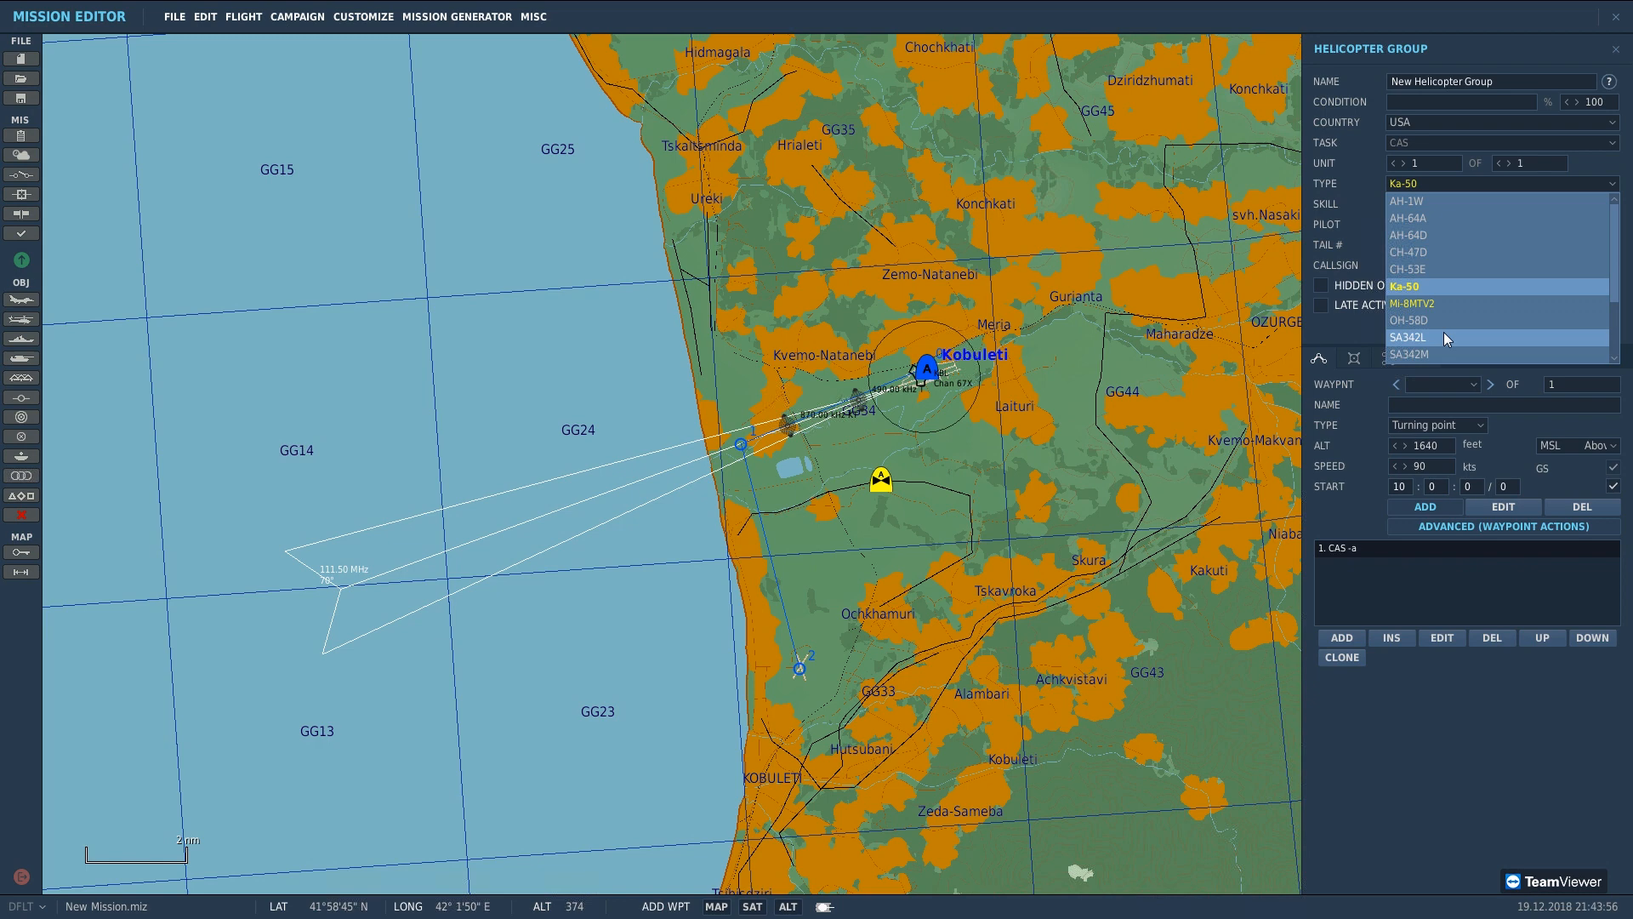
{"action": "left_click", "coordinate": [1449, 235]}
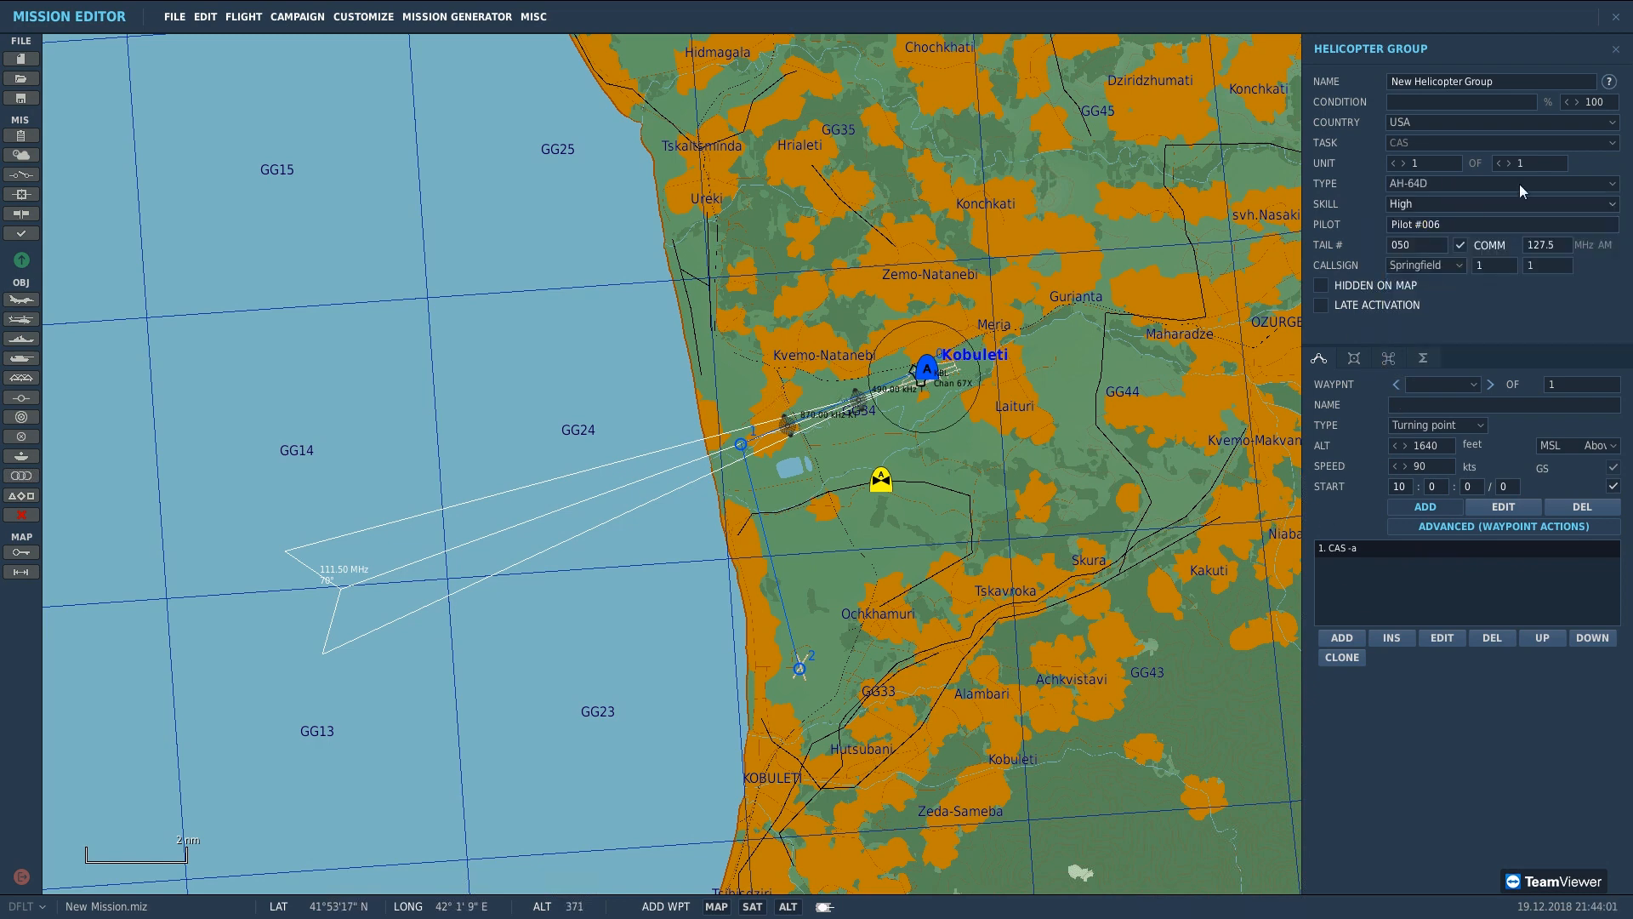
Step: Stop adding helicopter waypoints and delete the AH-64D group south of Kobuleti
{"action": "left_click", "coordinate": [1616, 50]}
{"action": "left_click", "coordinate": [887, 488]}
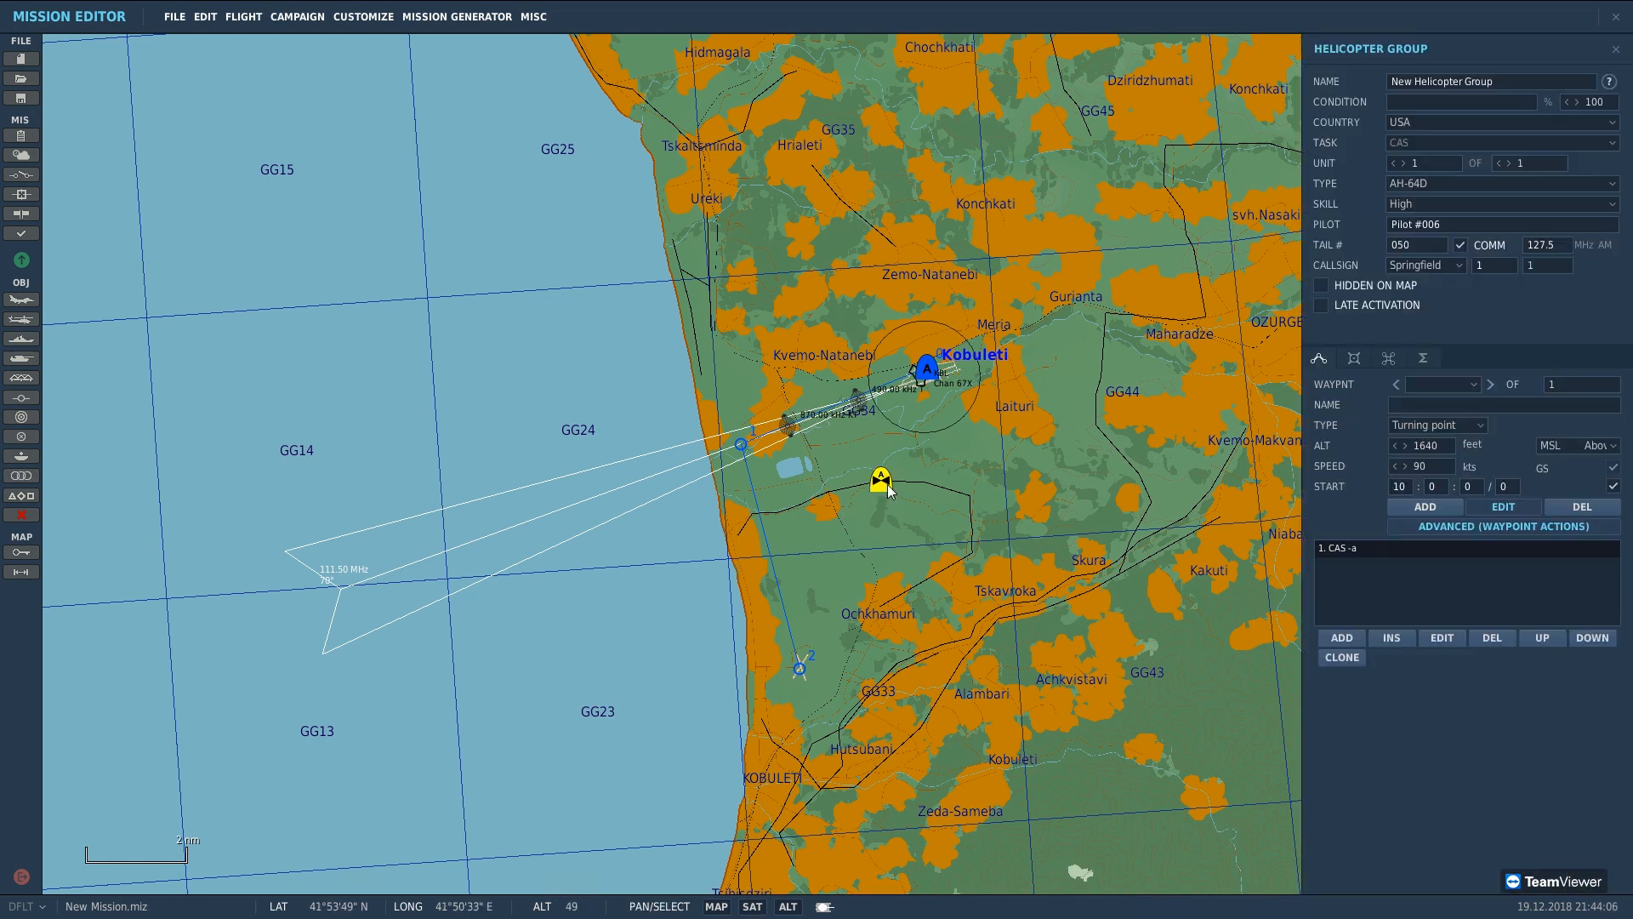
{"action": "key", "text": "Delete"}
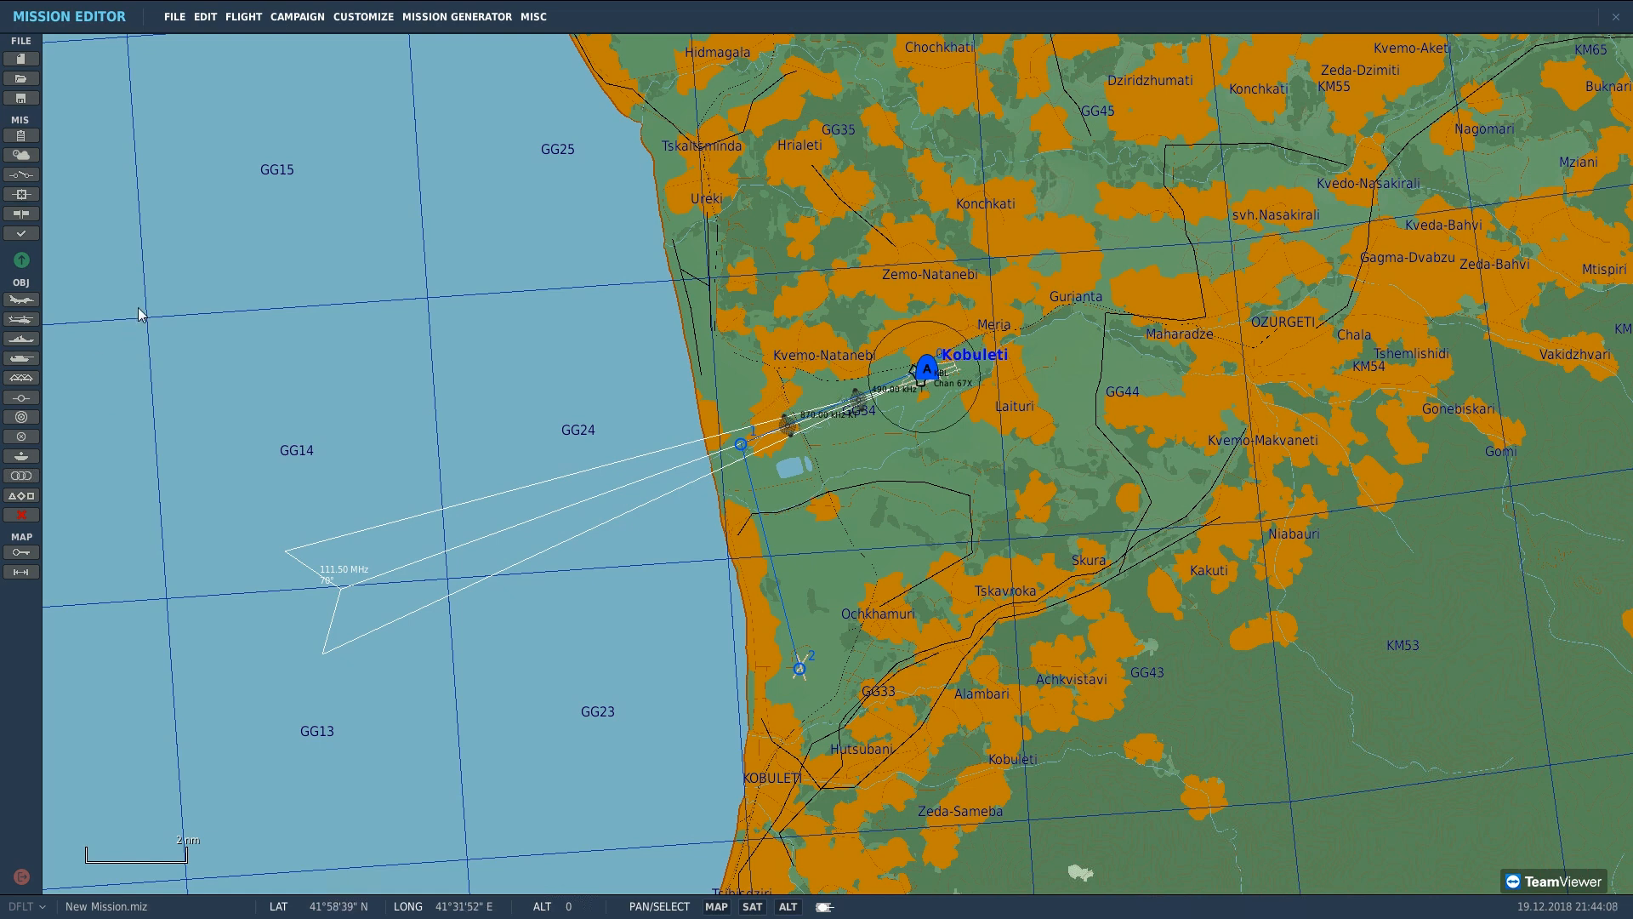
Step: Place a USA vehicle group of category Armor, type APC AAV-7, by the road south of Batumi's runway
{"action": "left_click", "coordinate": [21, 359]}
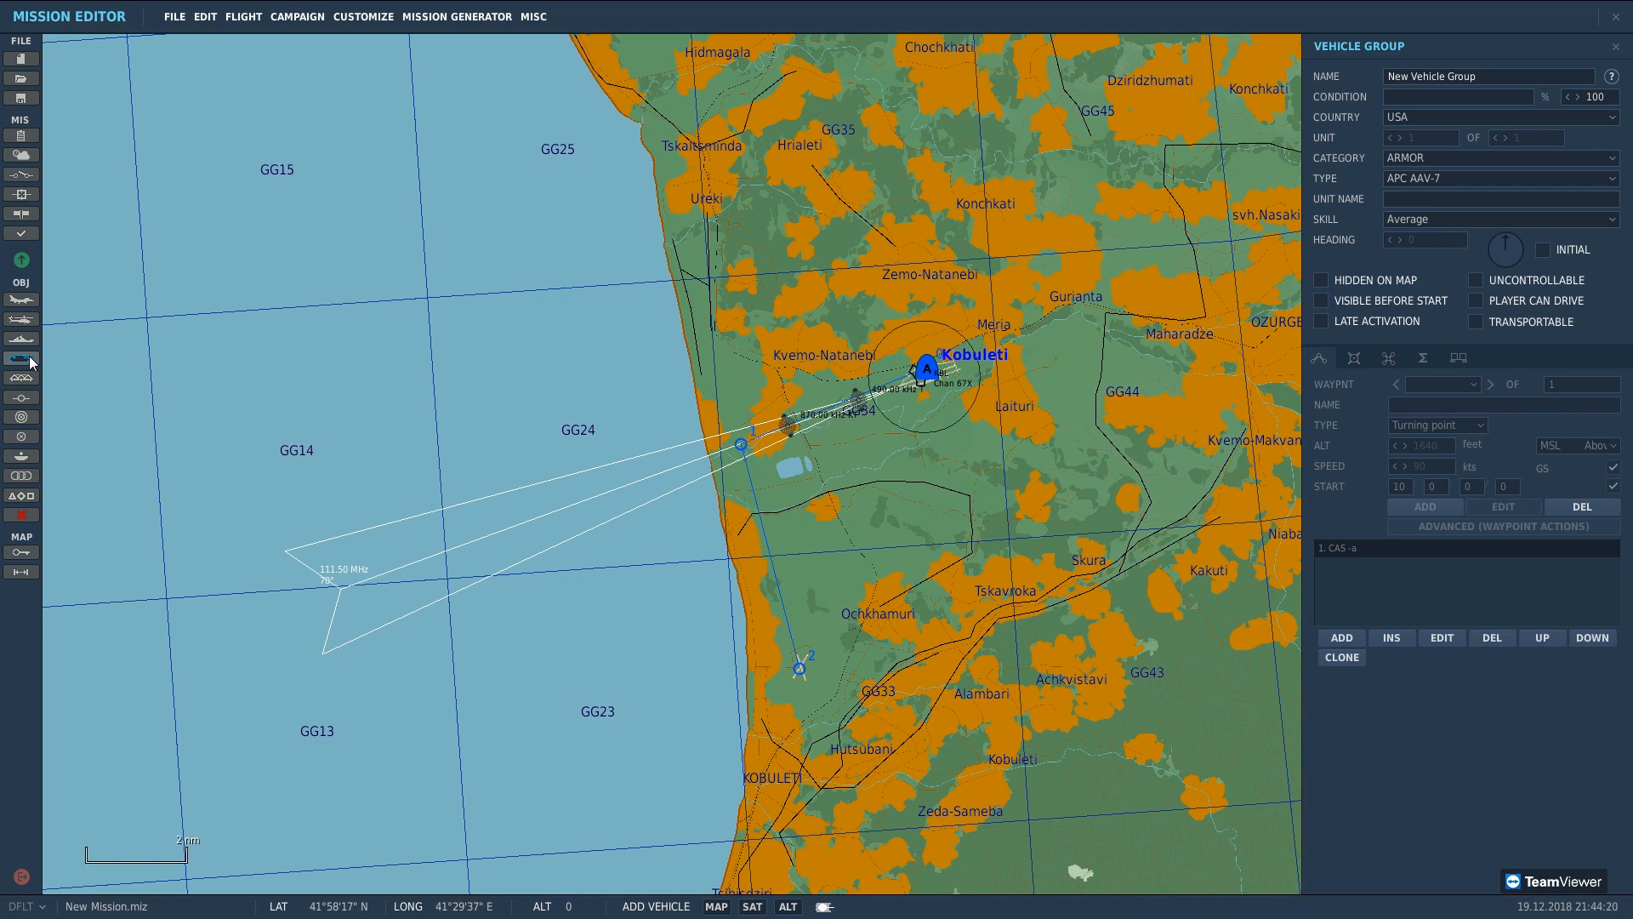
{"action": "scroll", "coordinate": [852, 368], "scroll_direction": "up", "scroll_amount": 2}
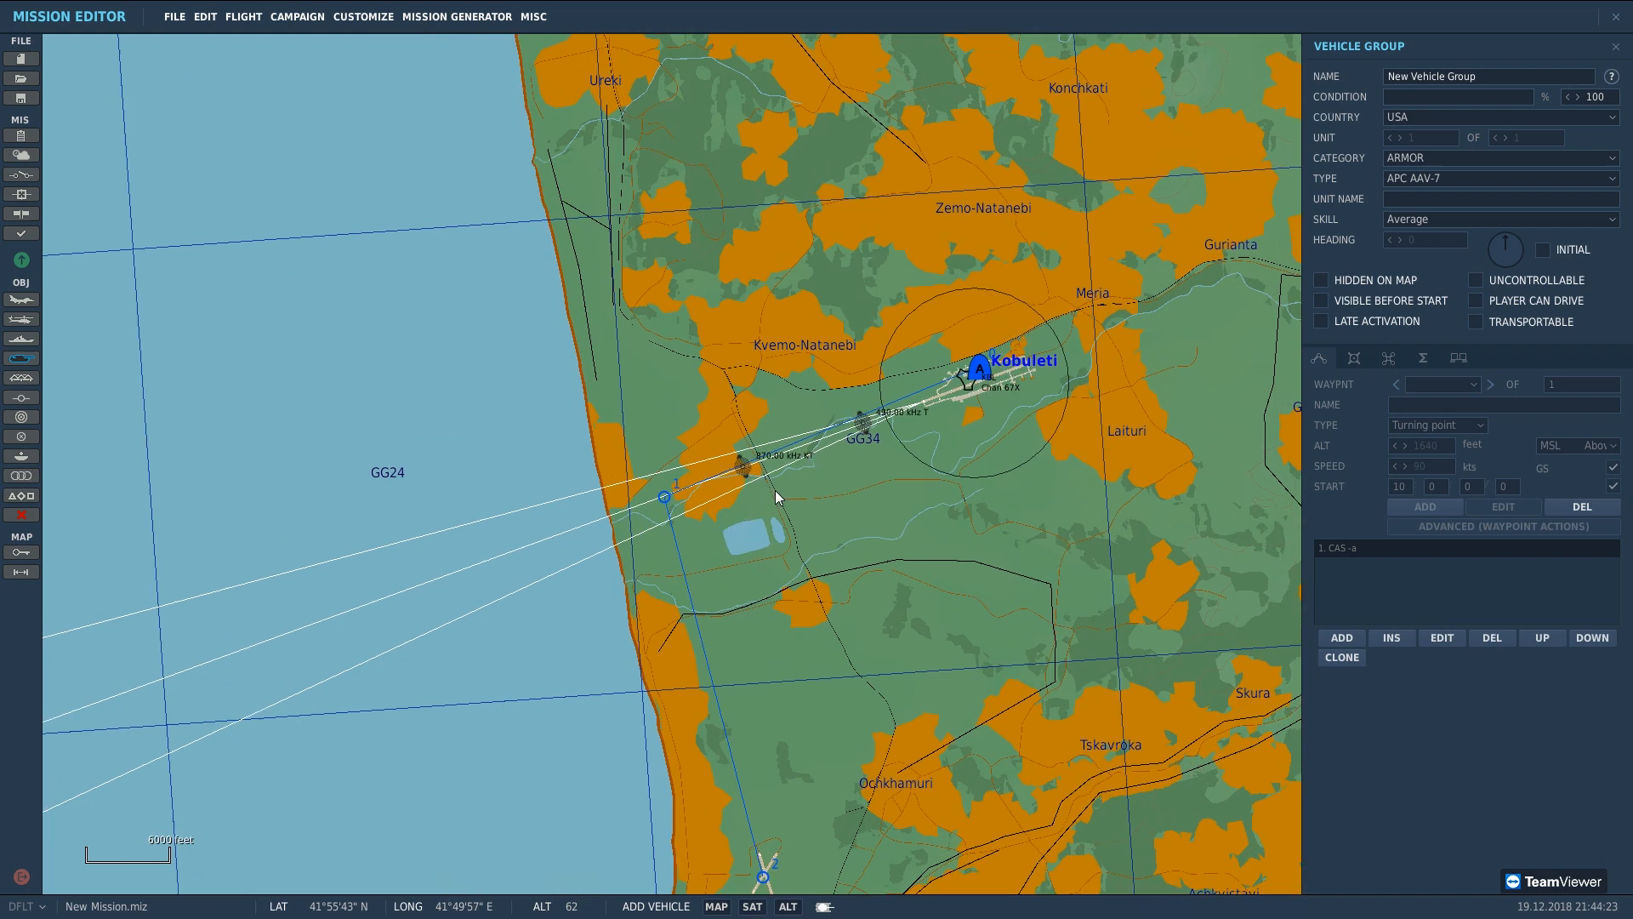
{"action": "scroll", "coordinate": [776, 498], "scroll_direction": "up", "scroll_amount": 2}
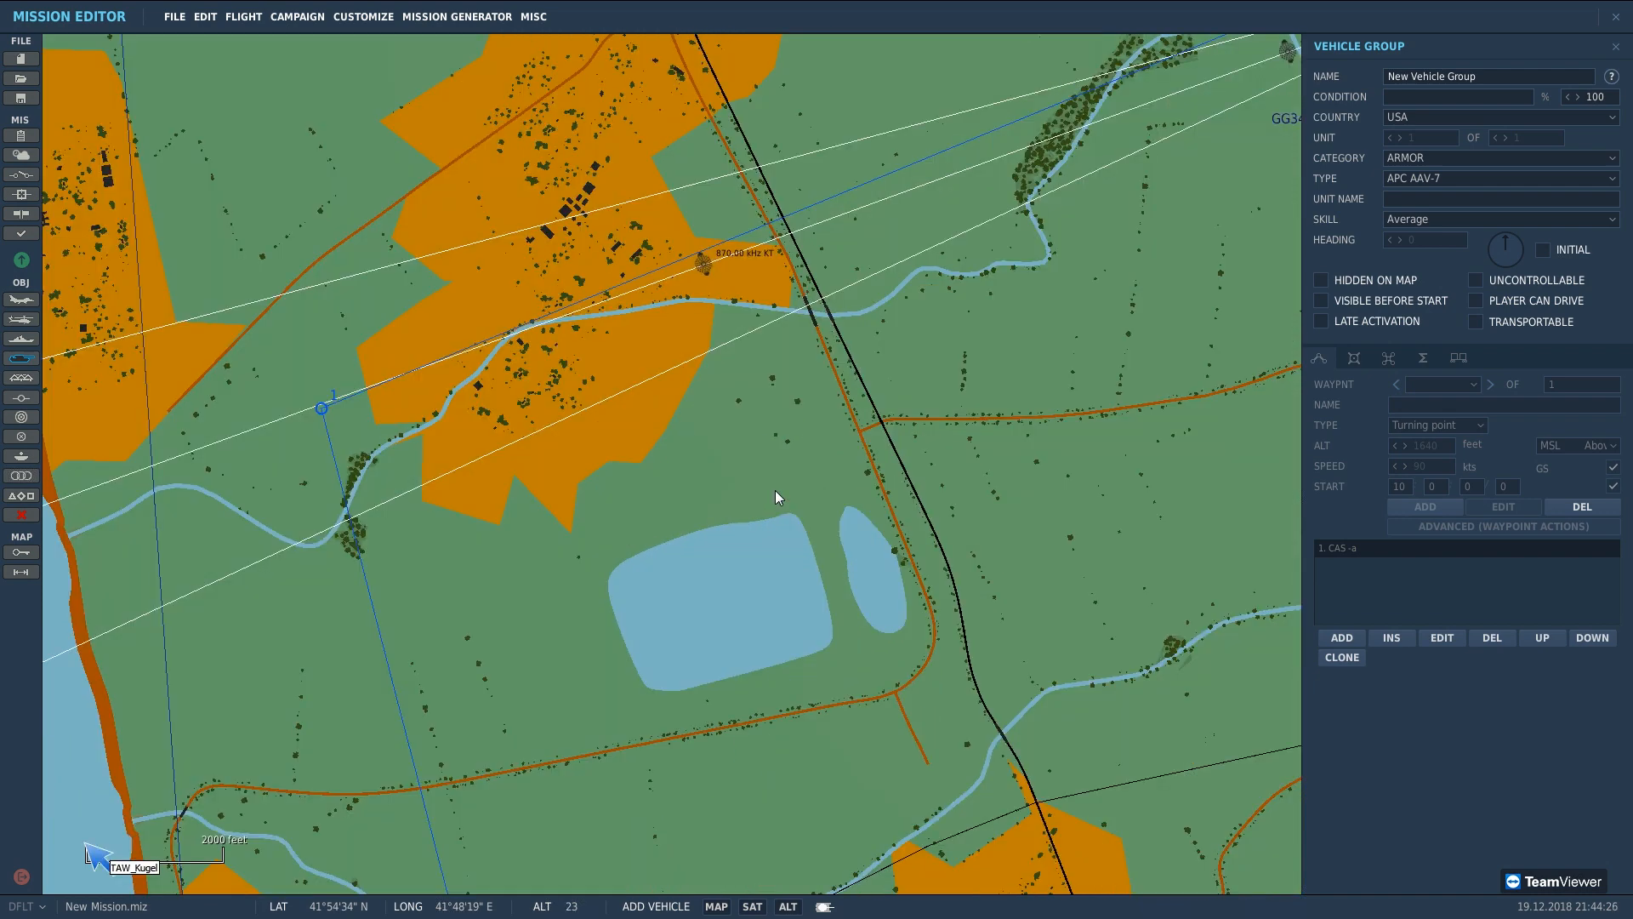
{"action": "scroll", "coordinate": [774, 490], "scroll_direction": "down", "scroll_amount": 2}
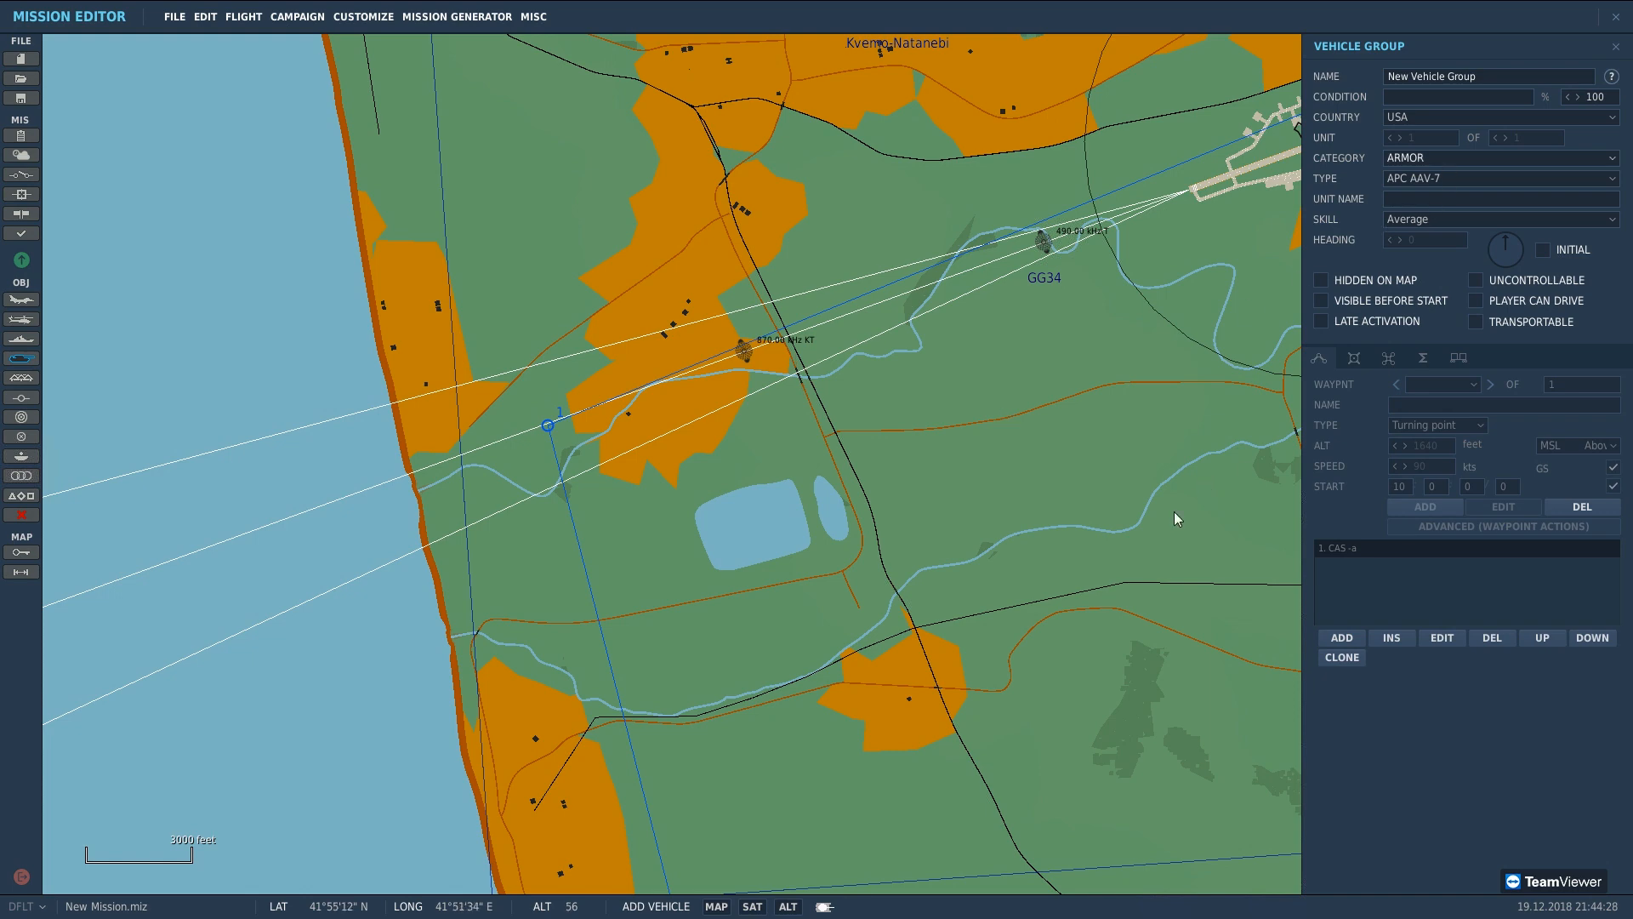
{"action": "scroll", "coordinate": [1181, 493], "scroll_direction": "down", "scroll_amount": 5}
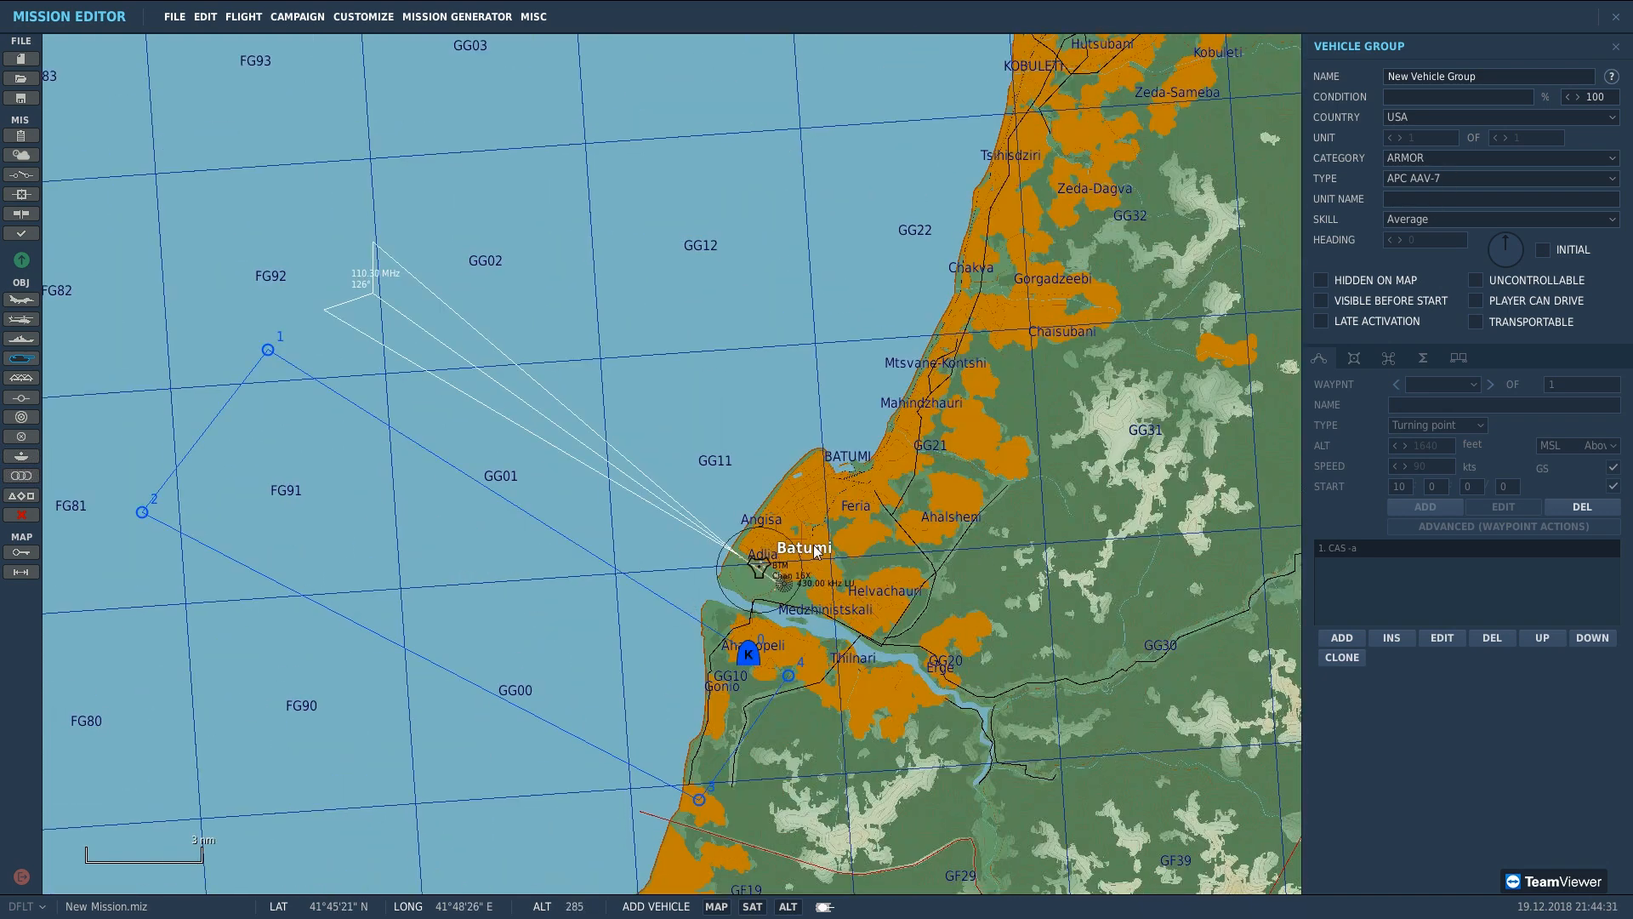
{"action": "scroll", "coordinate": [784, 549], "scroll_direction": "up", "scroll_amount": 5}
{"action": "scroll", "coordinate": [783, 549], "scroll_direction": "up", "scroll_amount": 1}
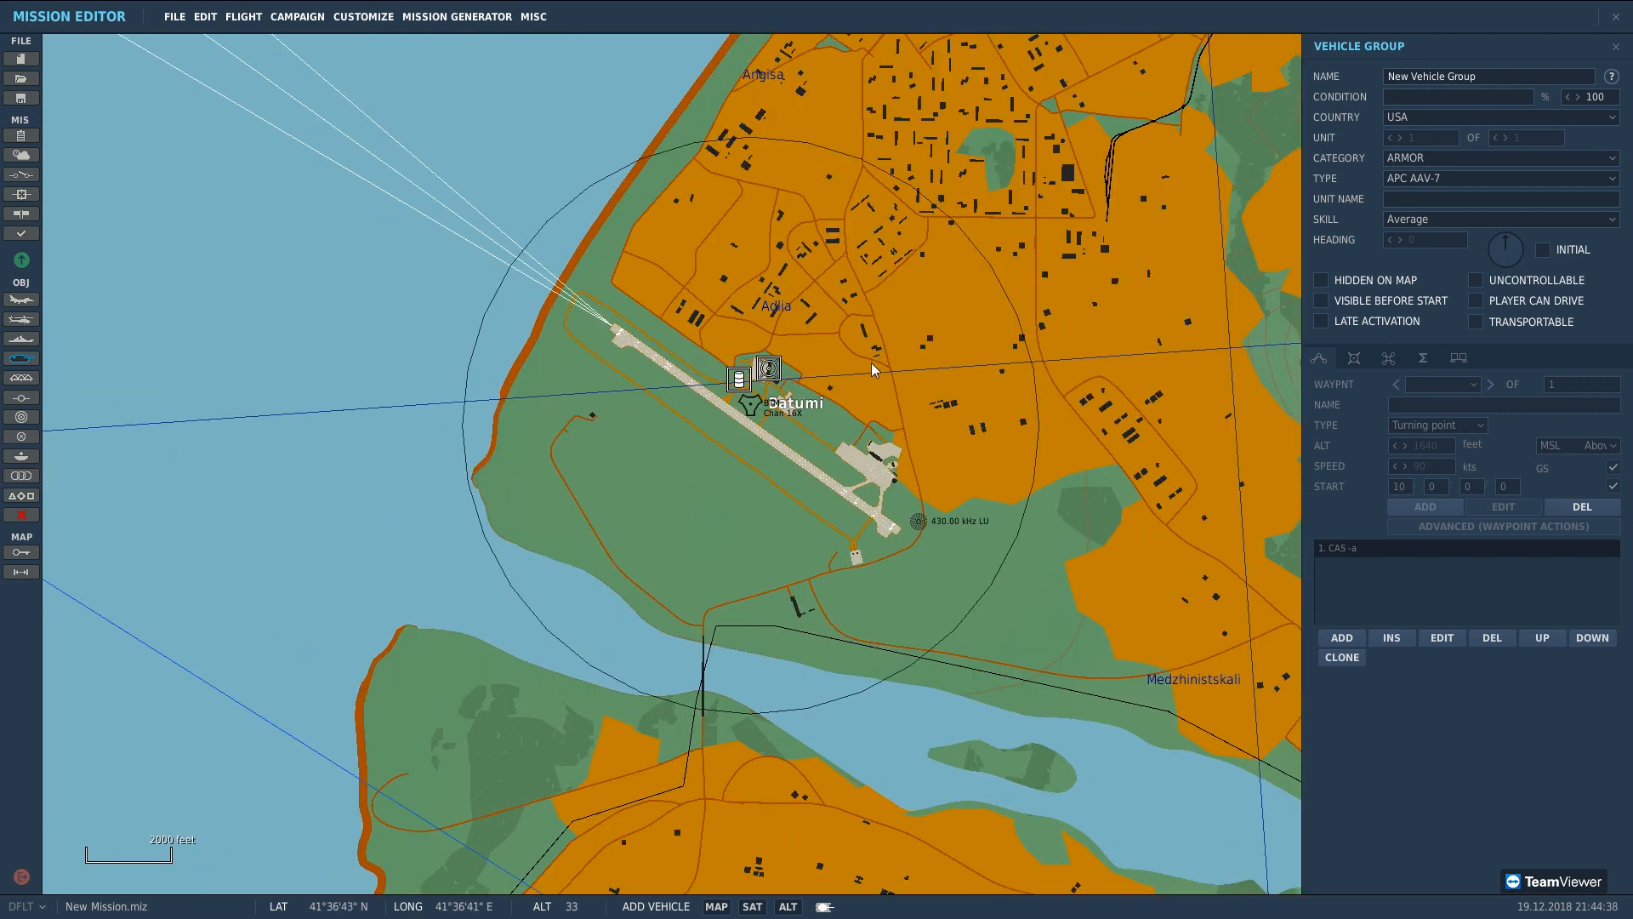
{"action": "scroll", "coordinate": [1092, 801], "scroll_direction": "up", "scroll_amount": 1}
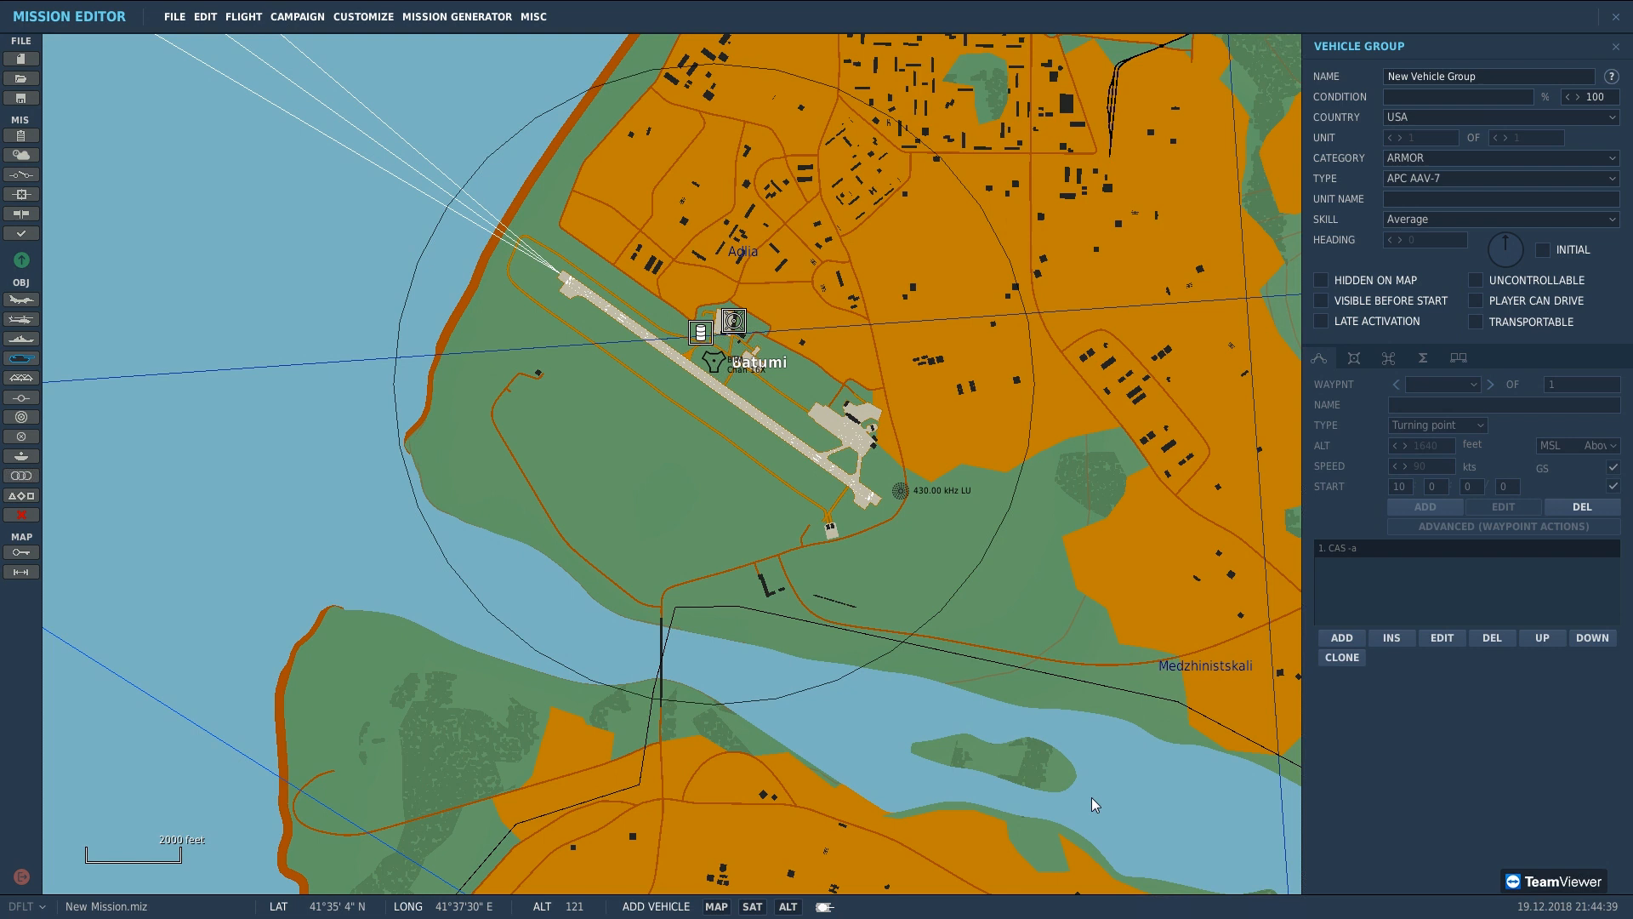
{"action": "left_click", "coordinate": [1414, 119]}
{"action": "left_click", "coordinate": [1413, 119]}
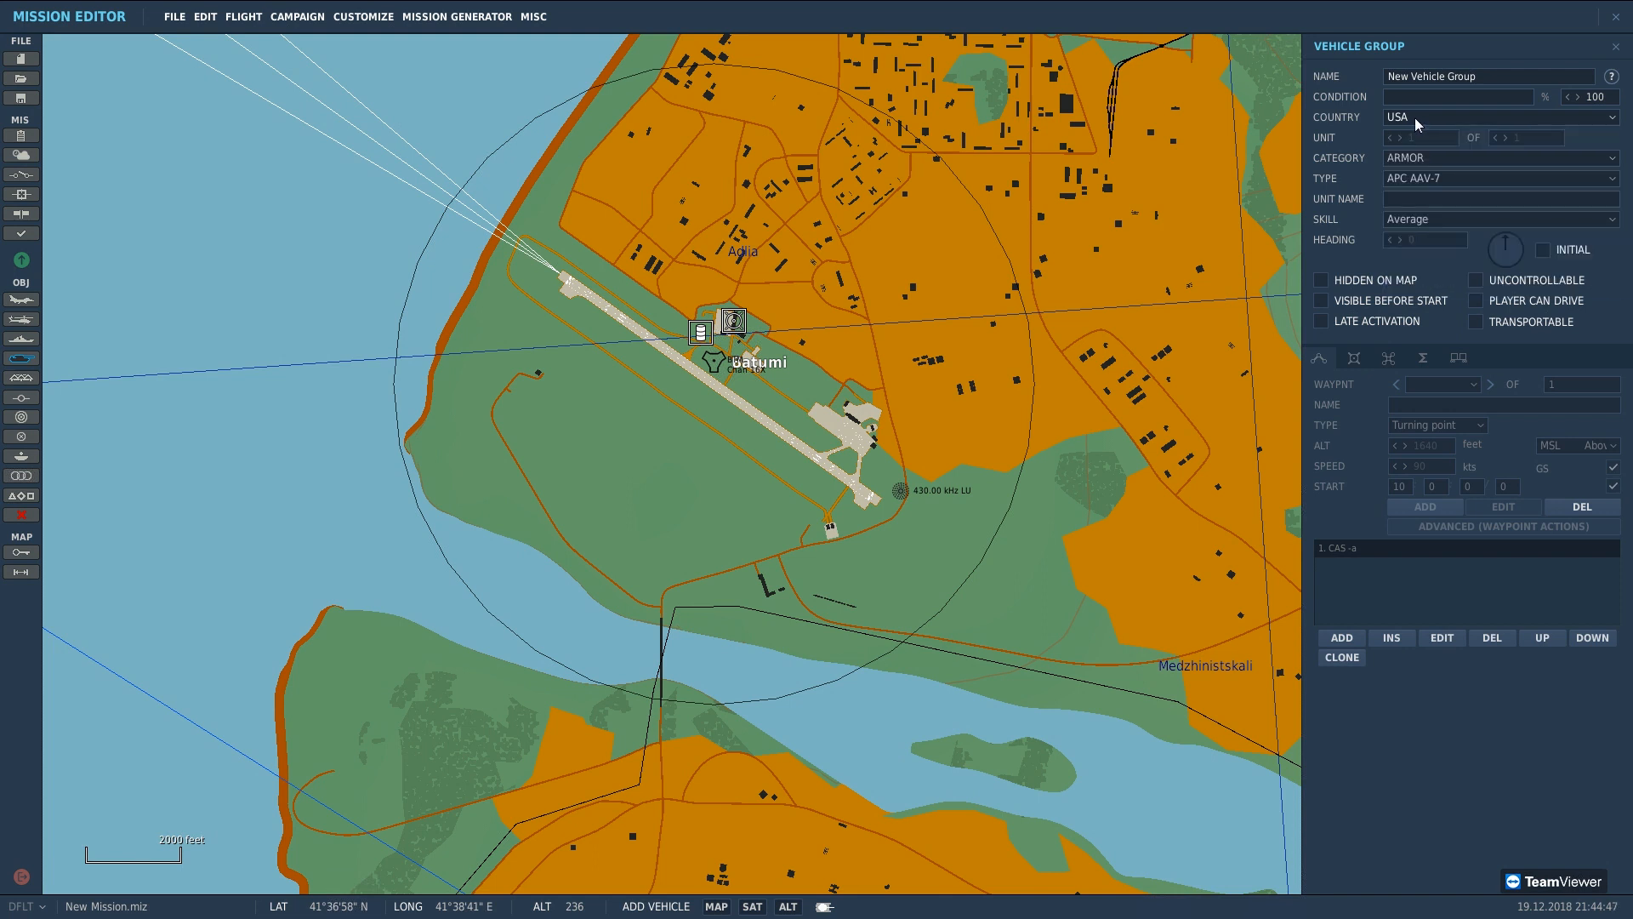
{"action": "left_click", "coordinate": [1426, 163]}
{"action": "left_click", "coordinate": [1426, 163]}
{"action": "left_click", "coordinate": [733, 564]}
{"action": "scroll", "coordinate": [733, 564], "scroll_direction": "up", "scroll_amount": 2}
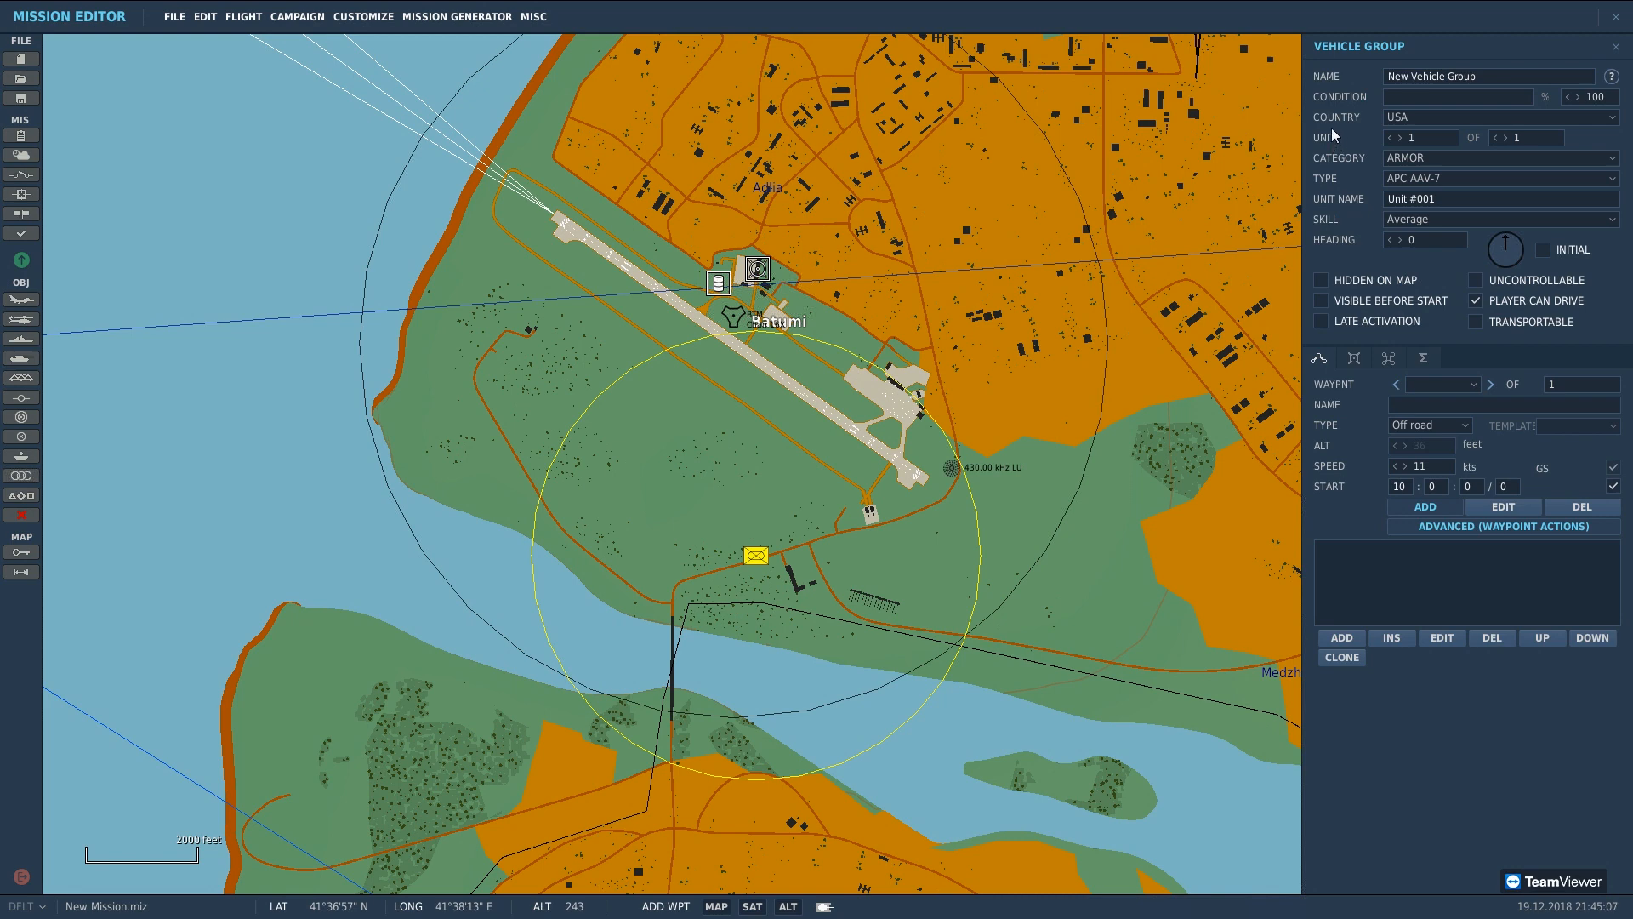
Step: Increase the vehicle group near Batumi to four units
{"action": "left_click", "coordinate": [1510, 141]}
{"action": "left_click", "coordinate": [1509, 142]}
{"action": "left_click", "coordinate": [1509, 141]}
{"action": "scroll", "coordinate": [774, 584], "scroll_direction": "up", "scroll_amount": 2}
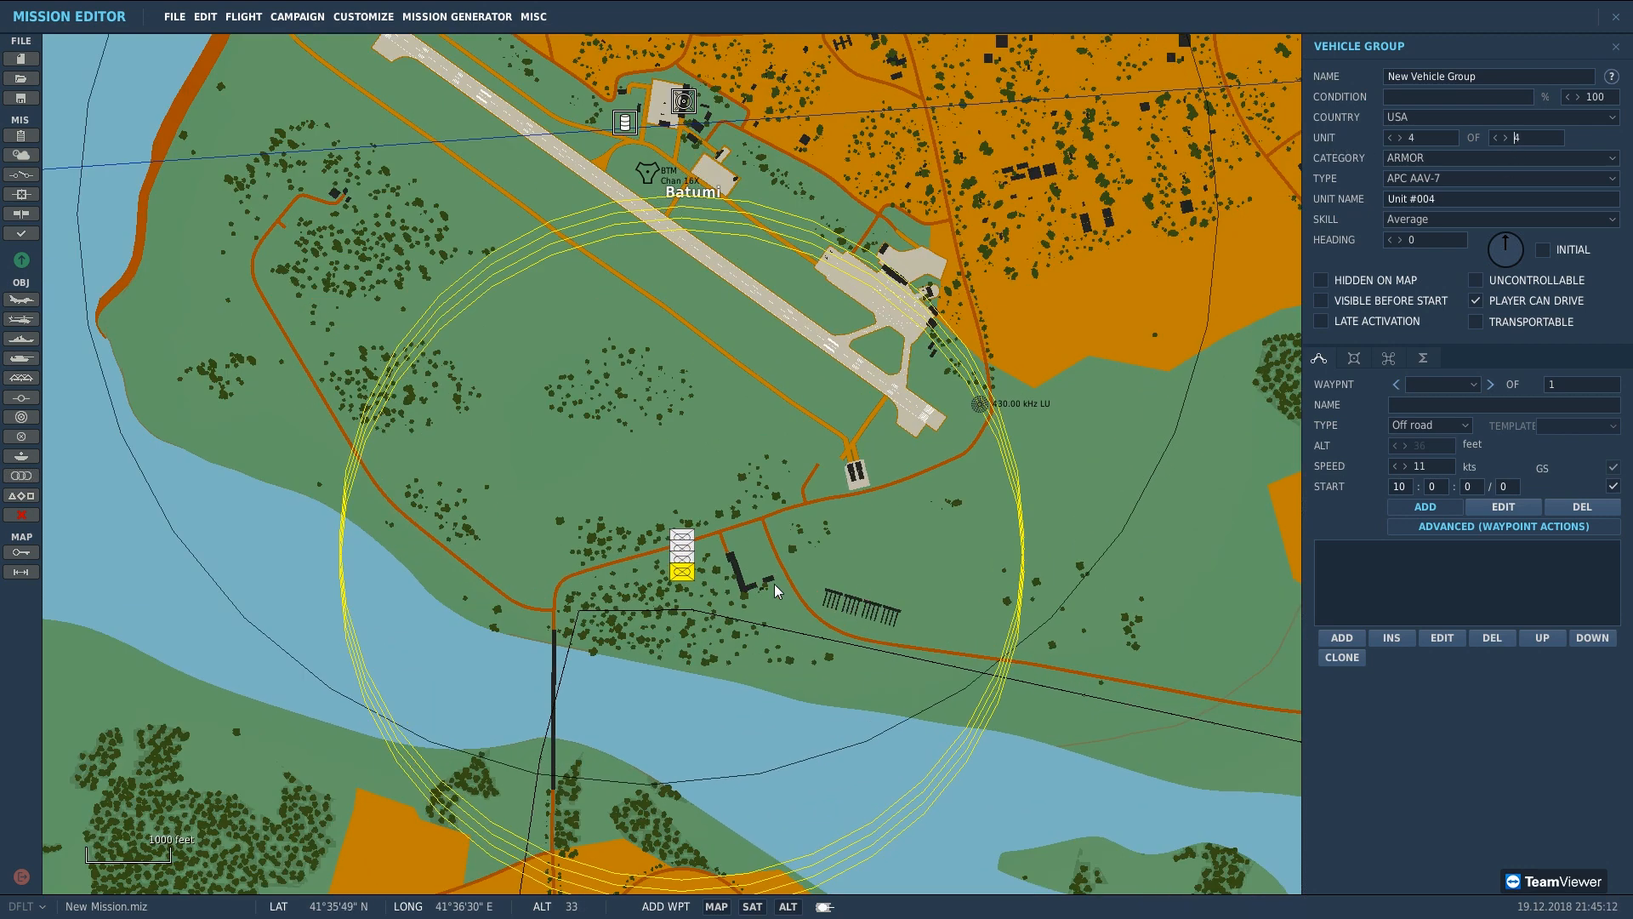
{"action": "scroll", "coordinate": [595, 568], "scroll_direction": "up", "scroll_amount": 1}
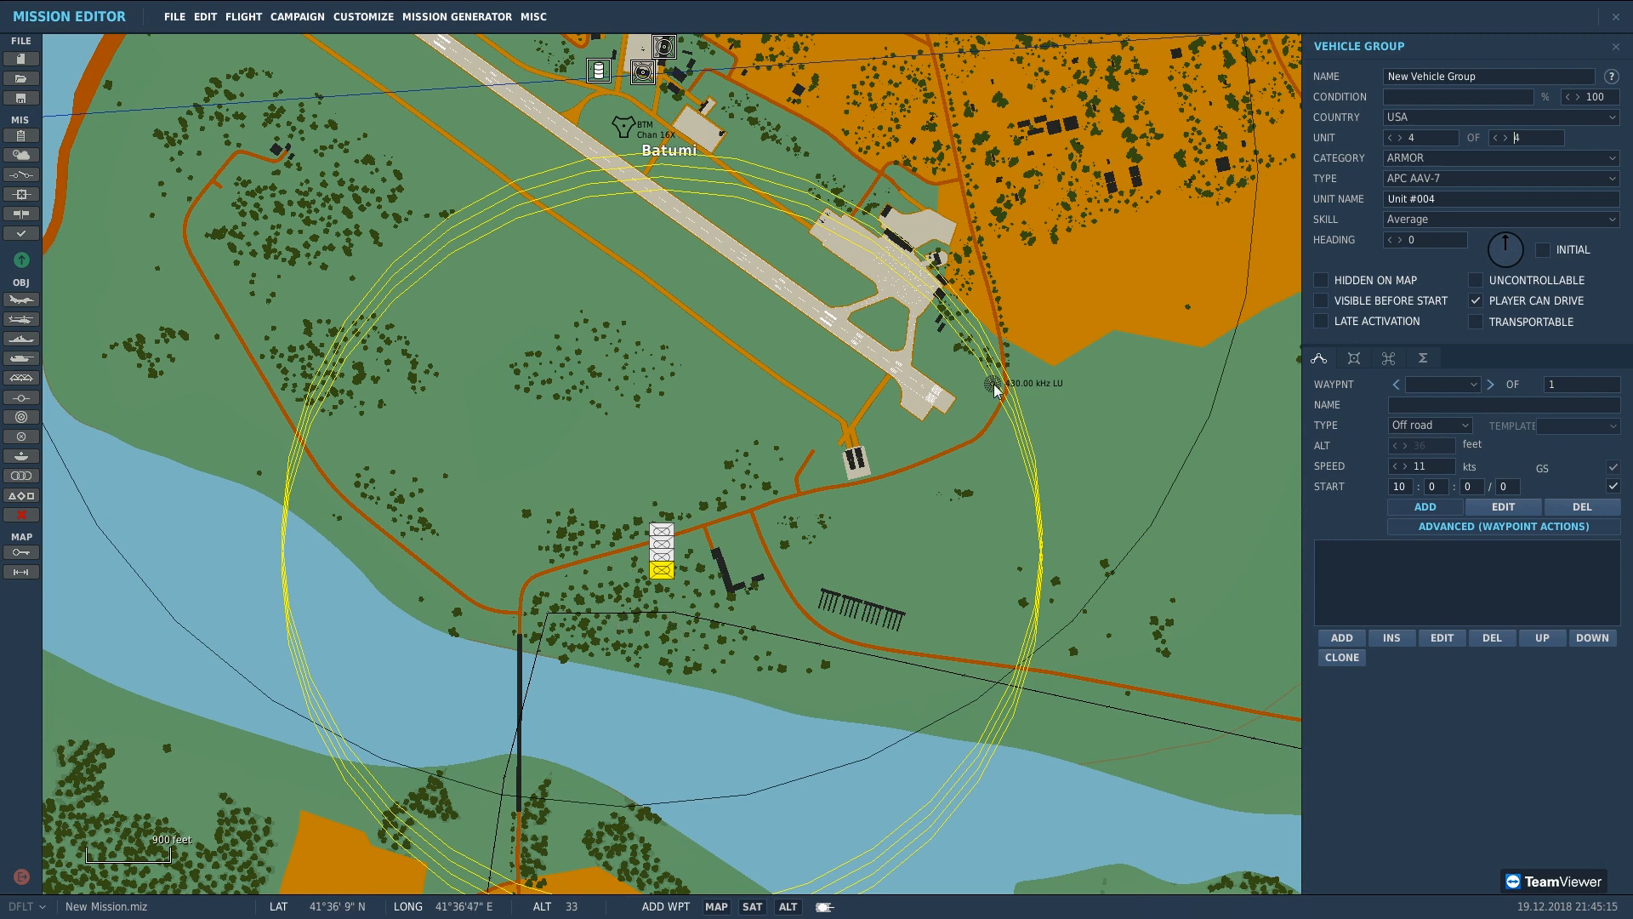
{"action": "scroll", "coordinate": [655, 549], "scroll_direction": "up", "scroll_amount": 3}
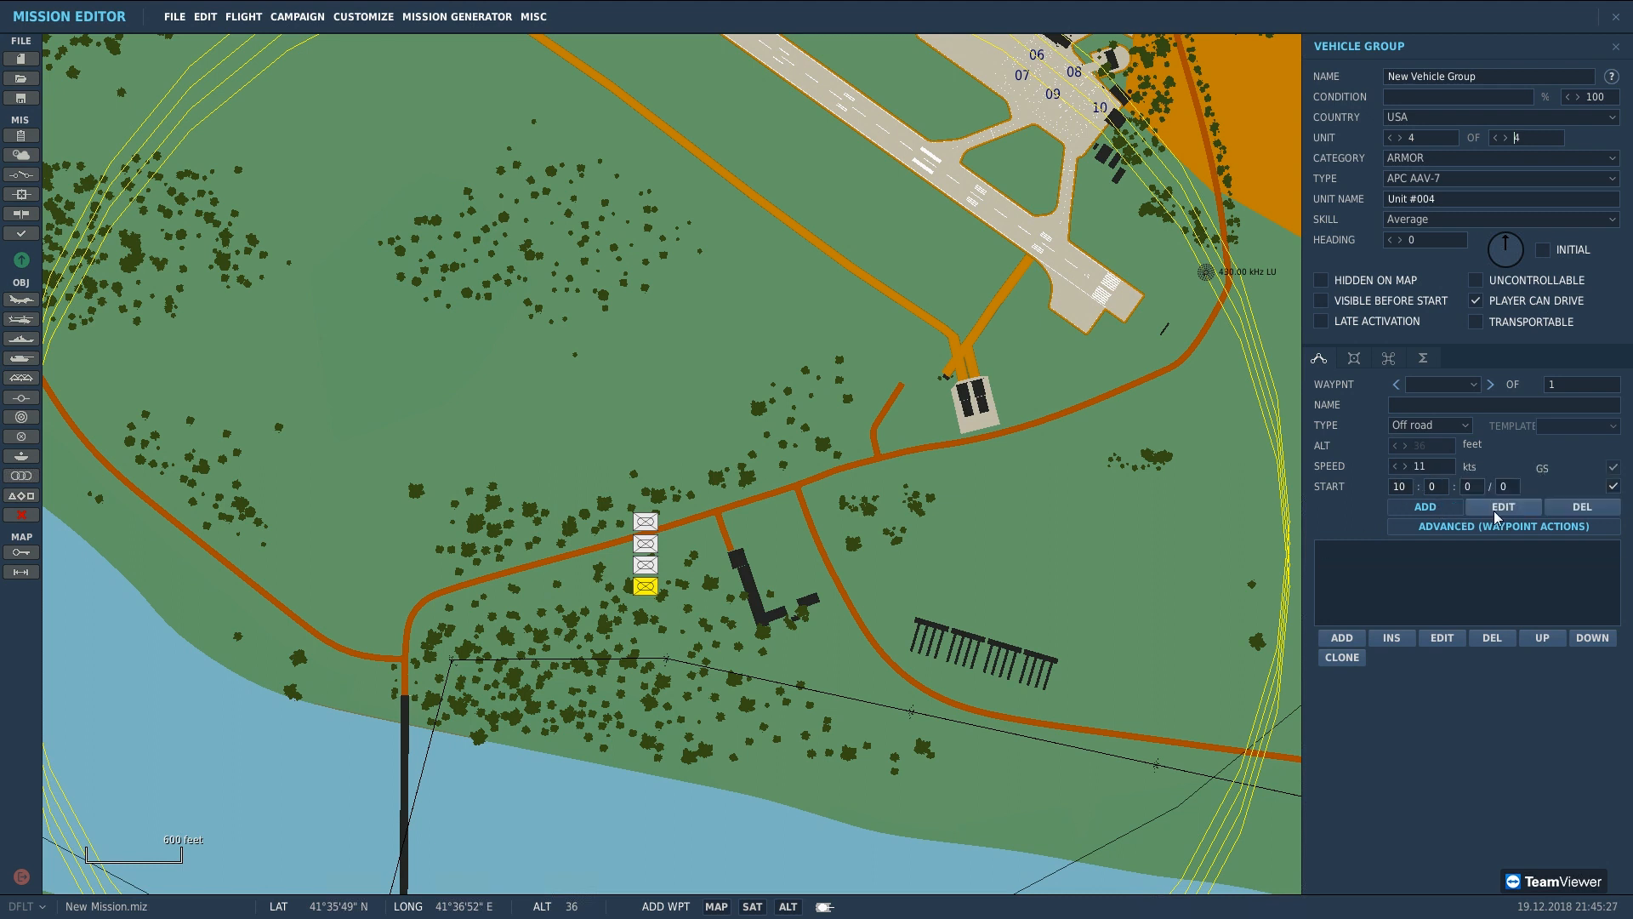
Step: Leave waypoint adding, select the group's vehicles individually and shift the third one slightly east of the column
{"action": "left_click", "coordinate": [1522, 512]}
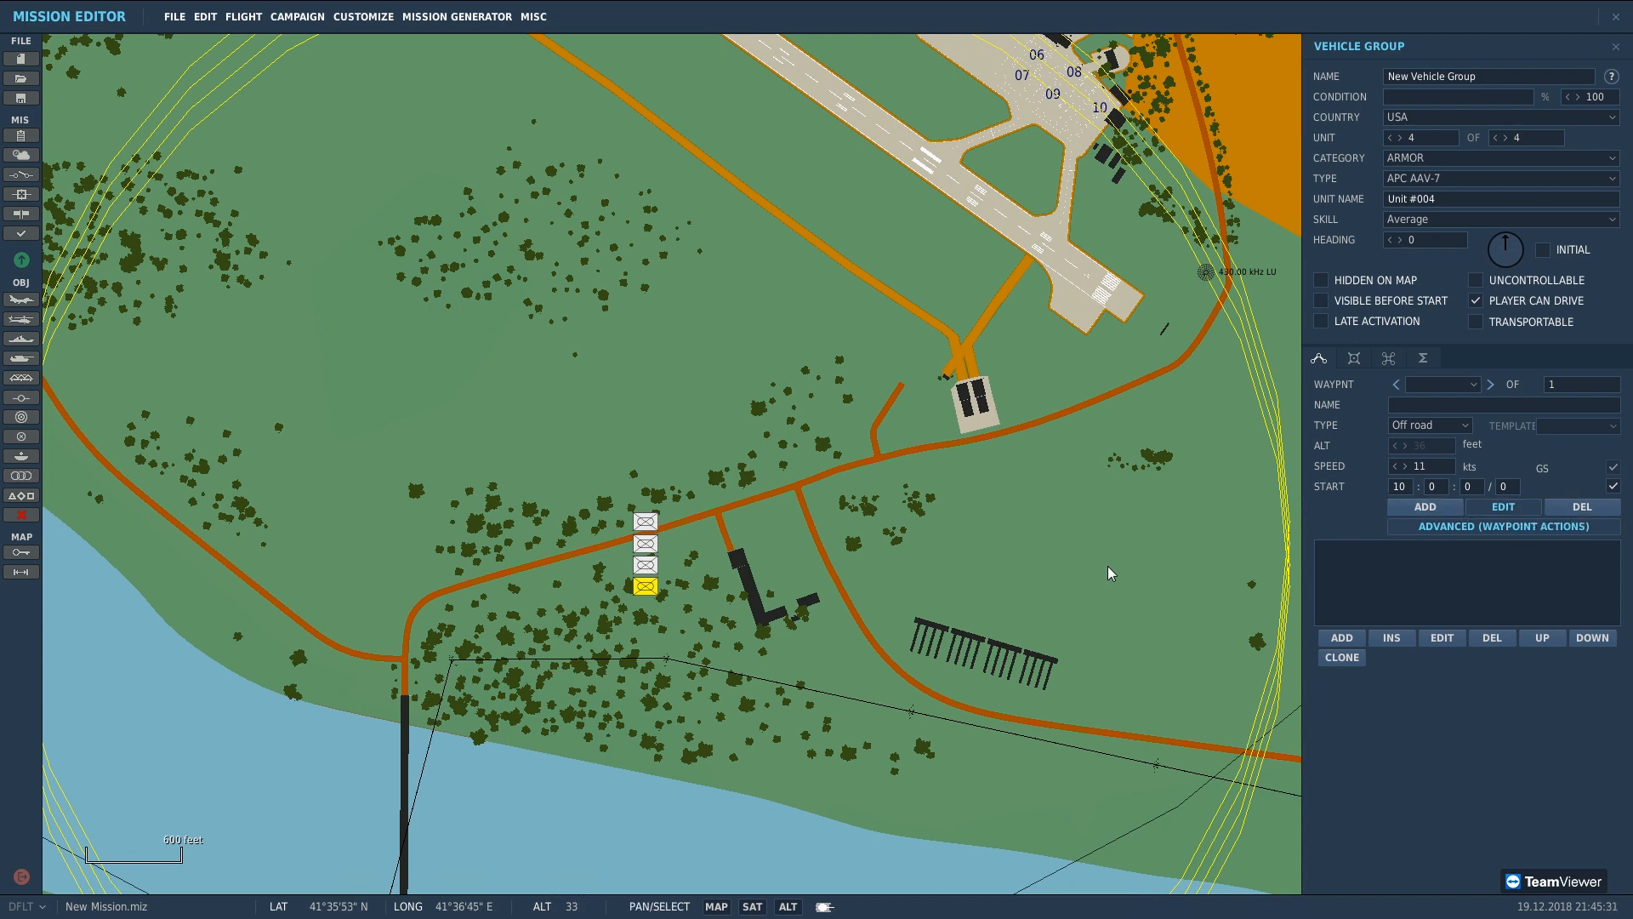
{"action": "scroll", "coordinate": [676, 580], "scroll_direction": "up", "scroll_amount": 3}
{"action": "scroll", "coordinate": [676, 582], "scroll_direction": "down", "scroll_amount": 1}
{"action": "left_click", "coordinate": [641, 536]}
{"action": "left_click", "coordinate": [642, 508]}
{"action": "left_click_drag", "start_coordinate": [639, 561], "coordinate": [644, 563]}
{"action": "left_click", "coordinate": [639, 588]}
Step: Change the group's second vehicle to category Air Defence, type AAA Vulcan M163
{"action": "left_click", "coordinate": [641, 535]}
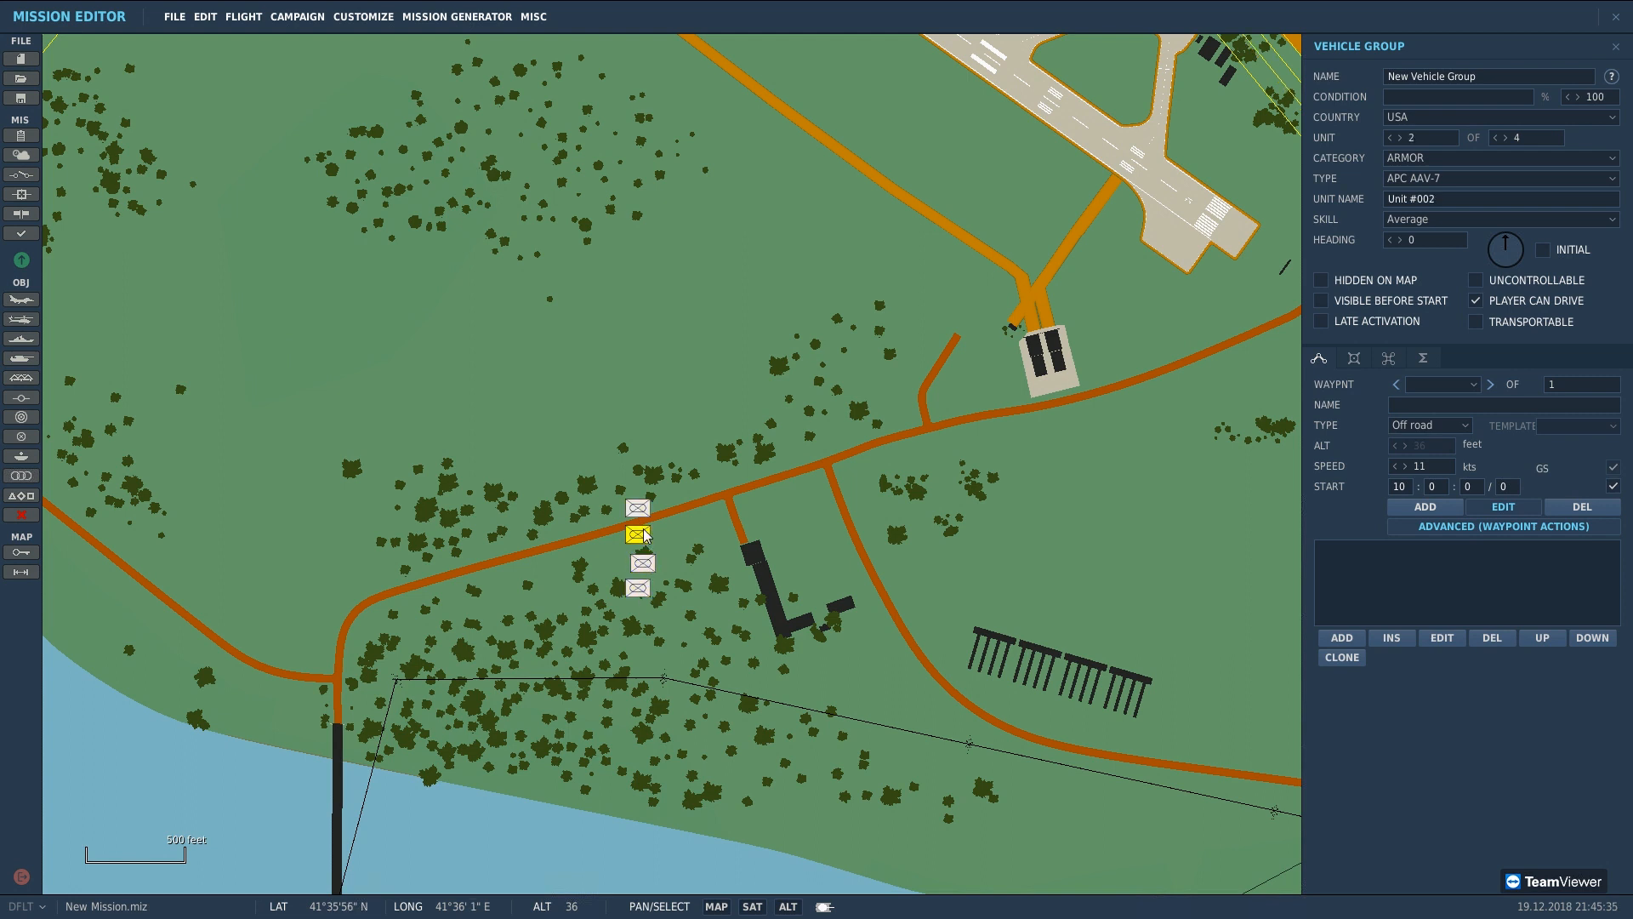
{"action": "left_click", "coordinate": [1478, 182]}
{"action": "left_click", "coordinate": [1478, 182]}
{"action": "left_click", "coordinate": [1437, 159]}
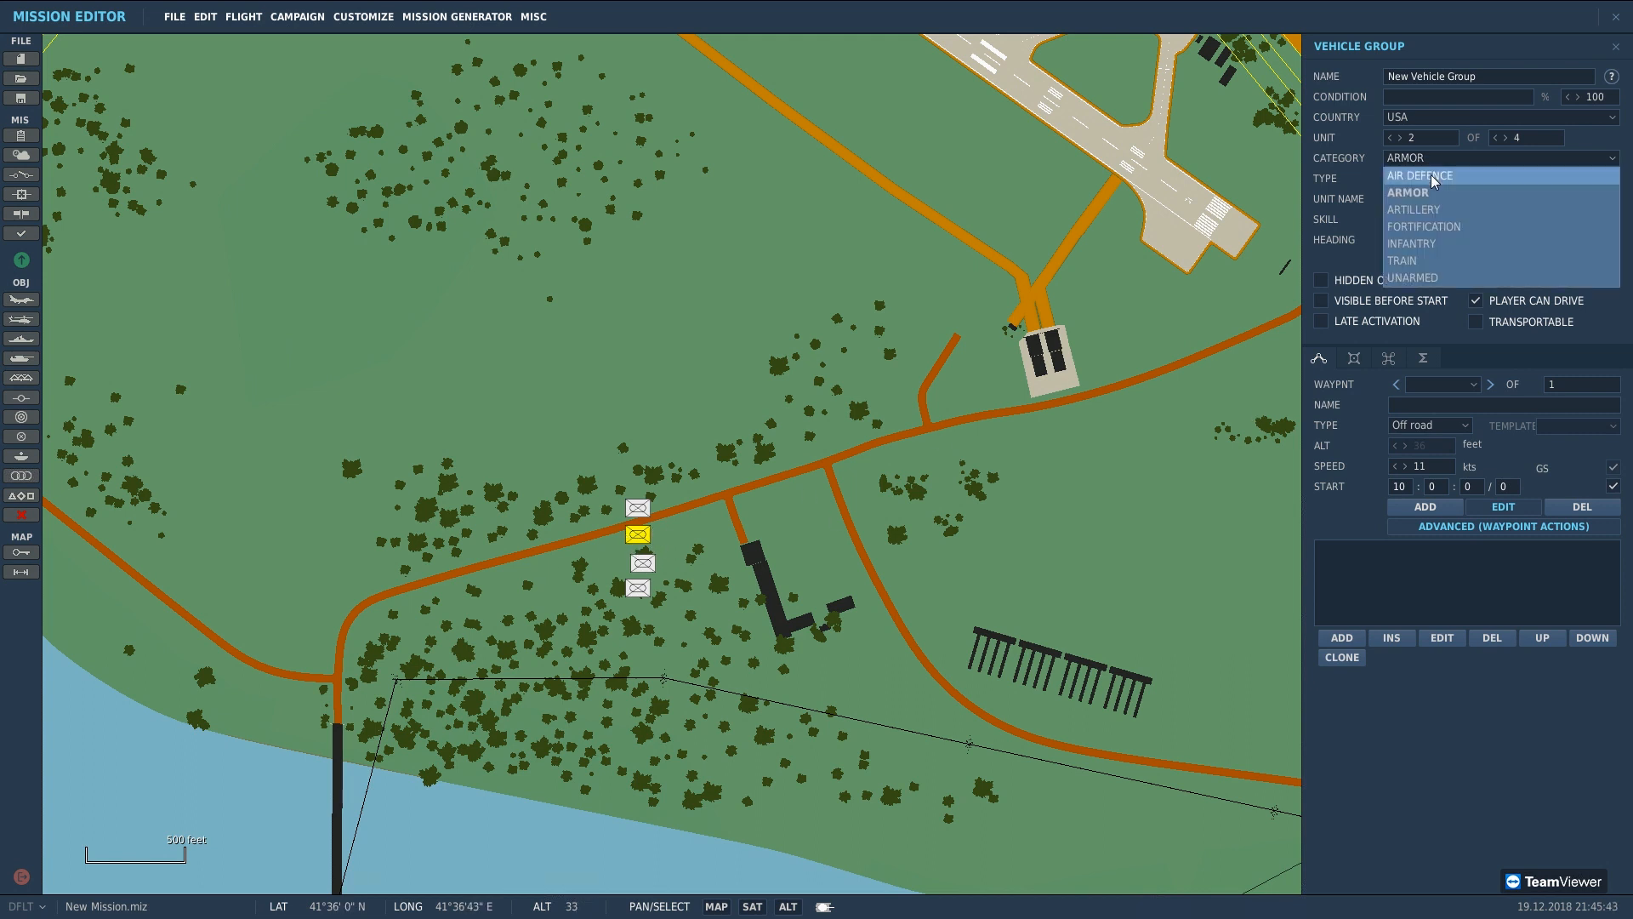
{"action": "left_click", "coordinate": [1435, 176]}
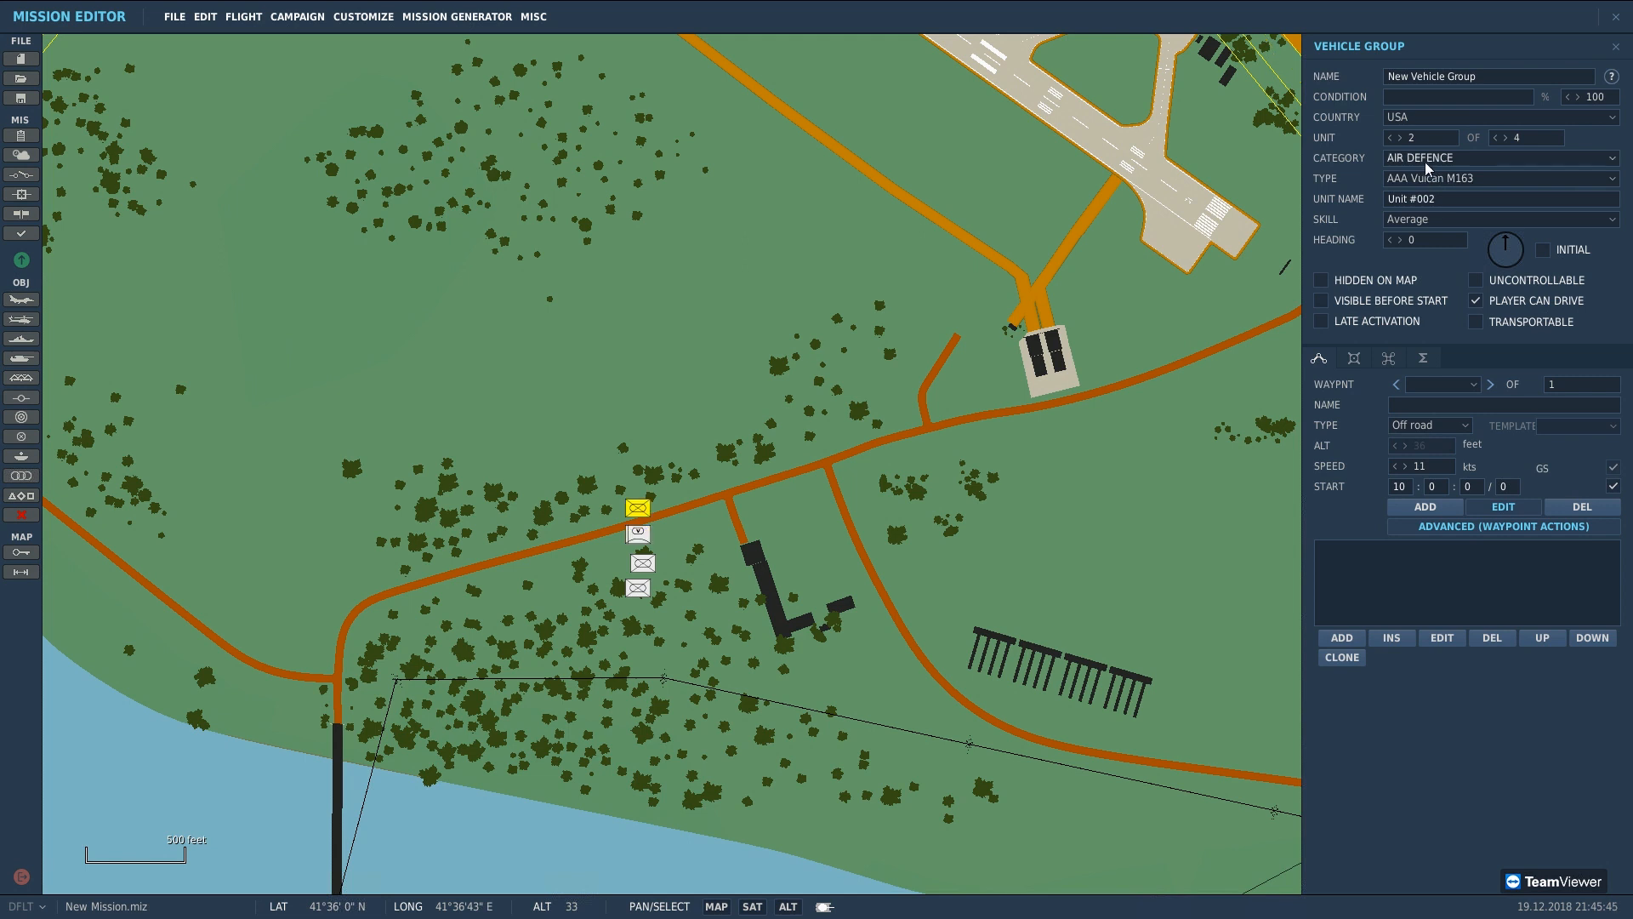
{"action": "left_click", "coordinate": [1430, 178]}
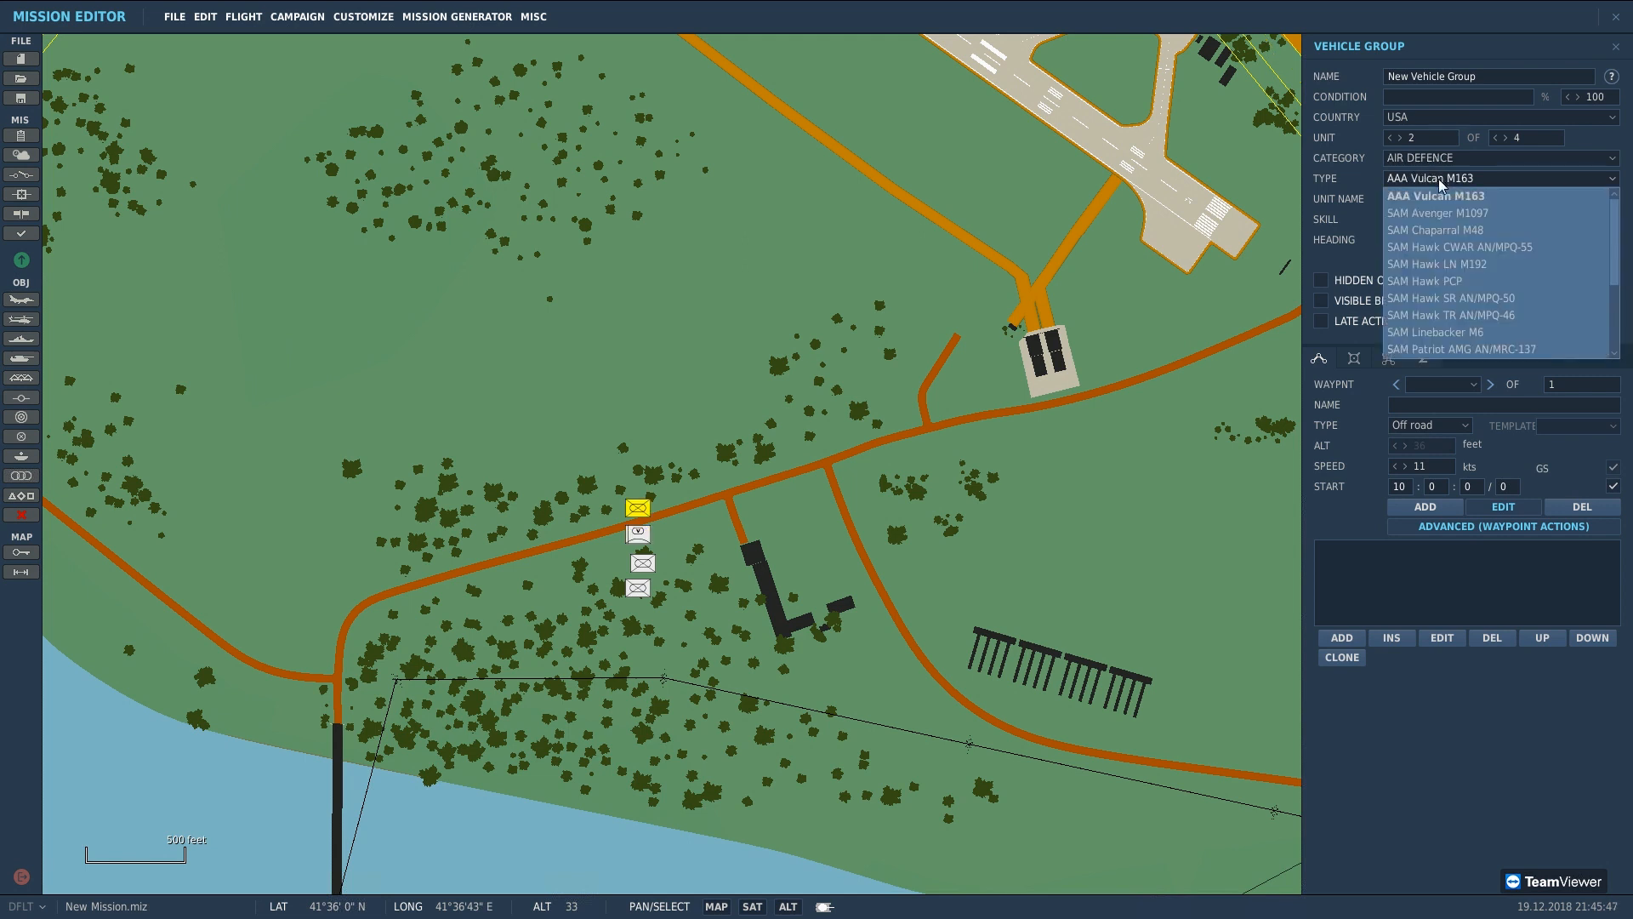
{"action": "left_click", "coordinate": [1443, 197]}
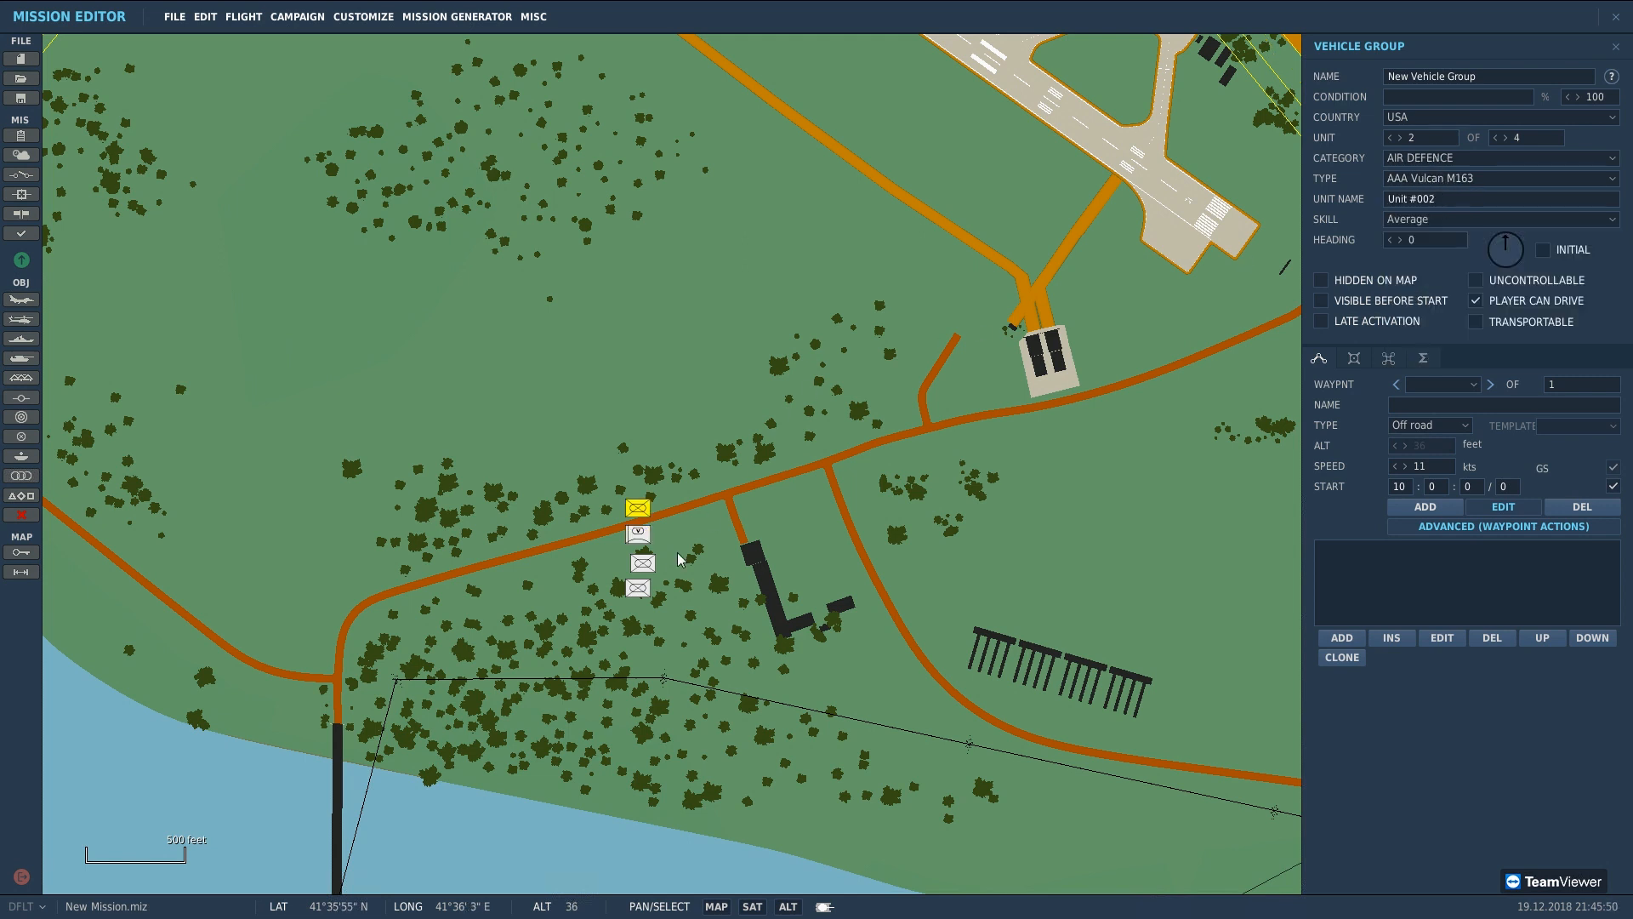
Step: Change the group's third vehicle to category Artillery, type MLRS FDDM
{"action": "left_click", "coordinate": [644, 567]}
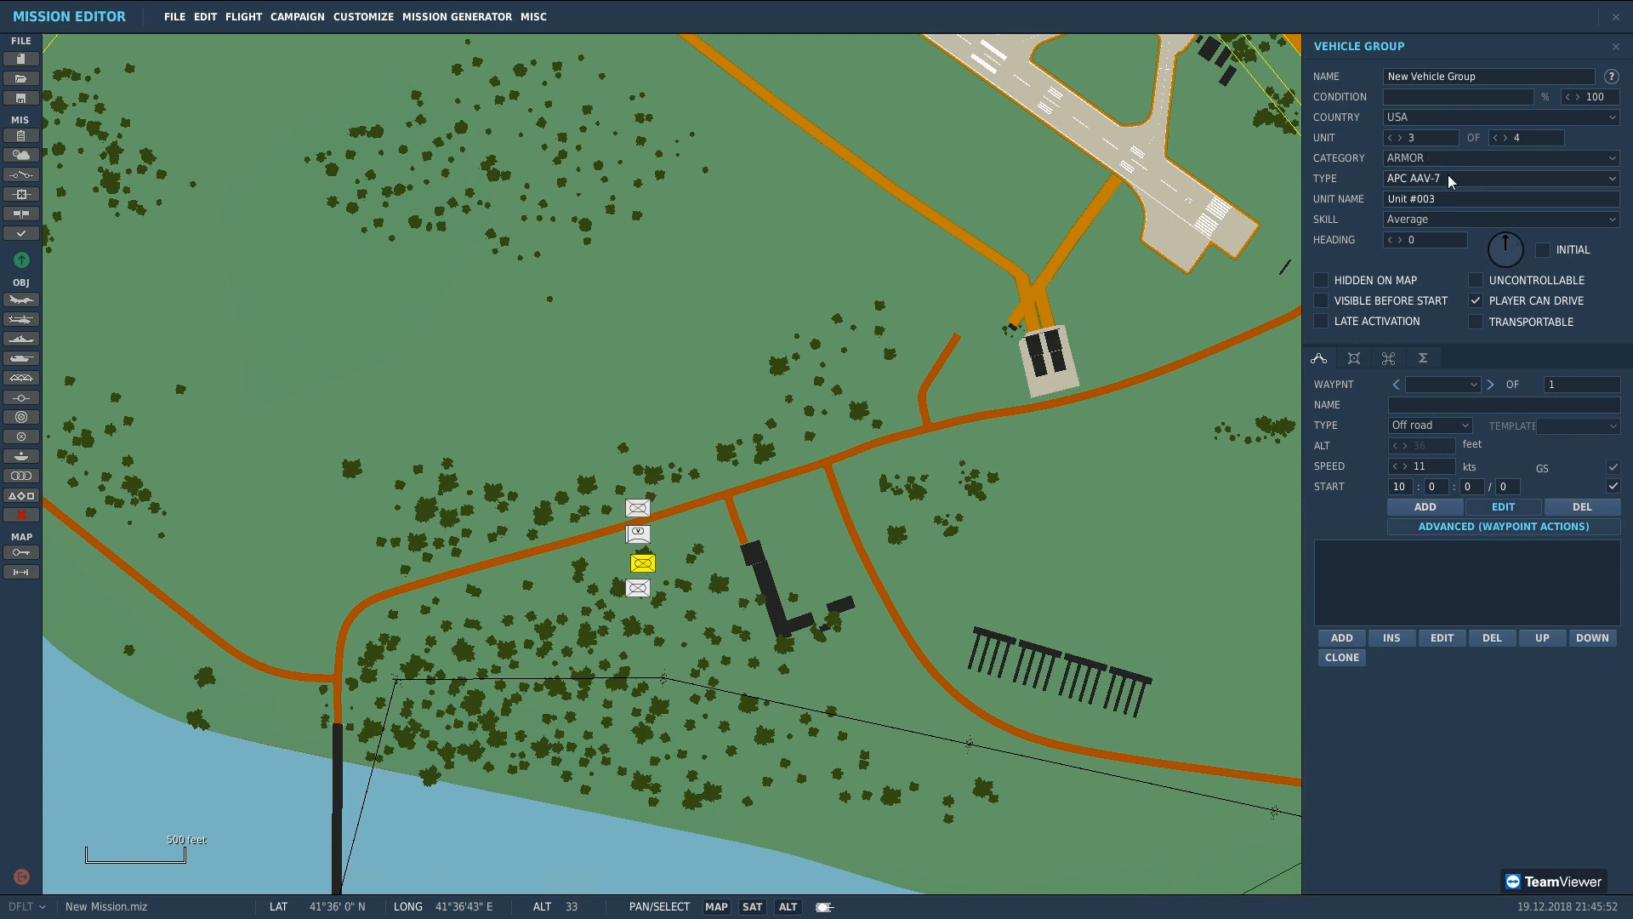
{"action": "left_click", "coordinate": [1436, 157]}
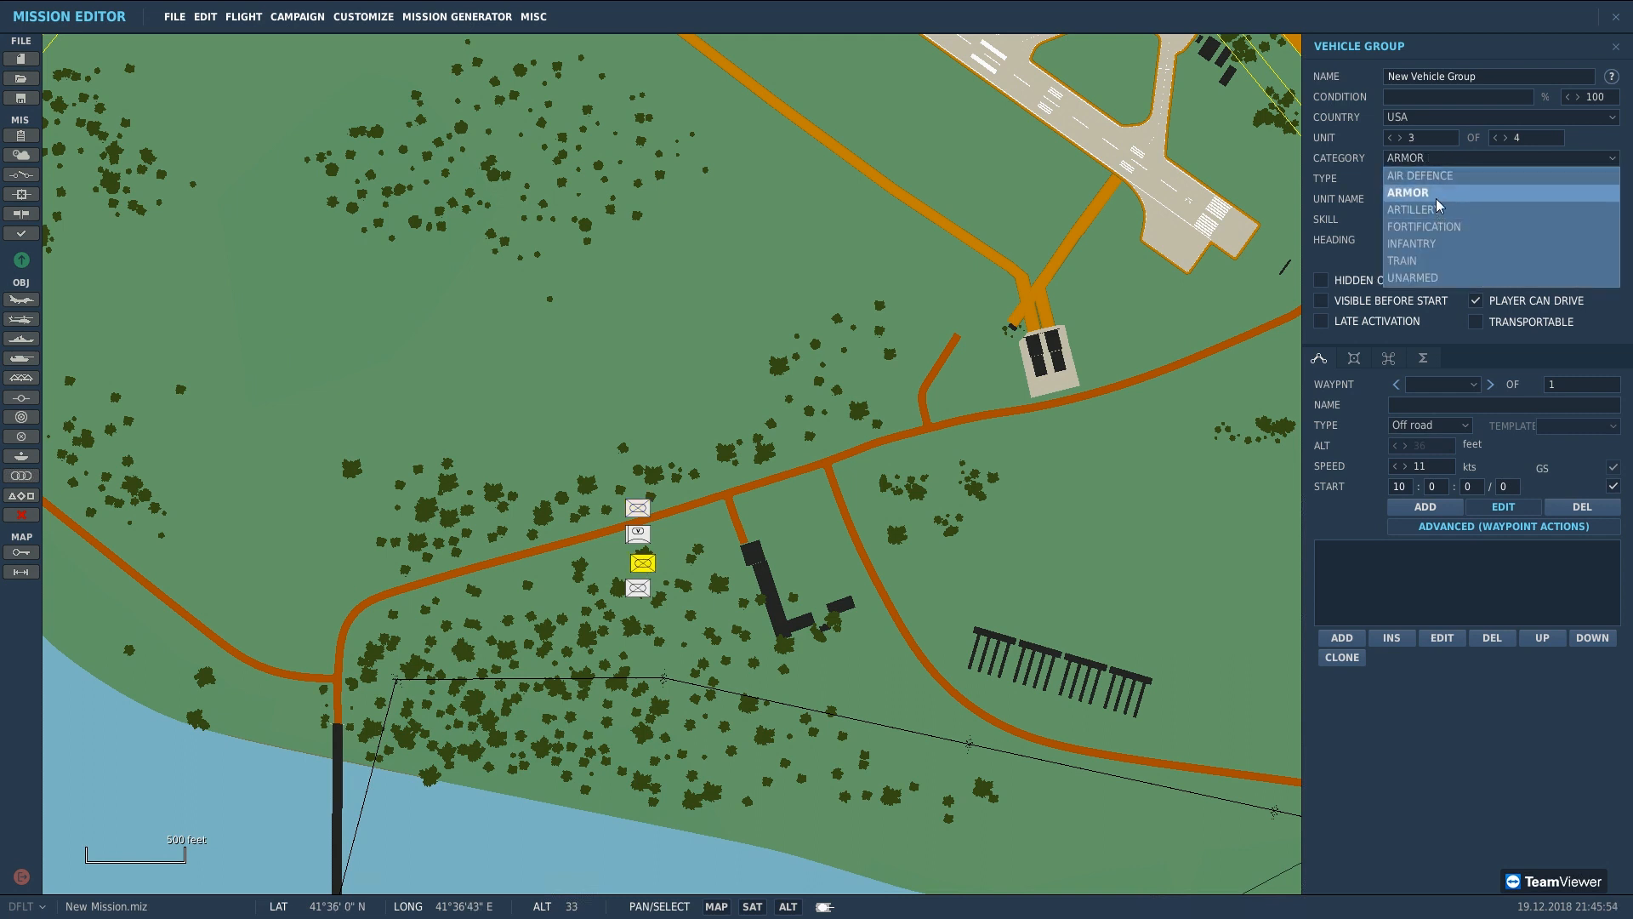
{"action": "left_click", "coordinate": [1432, 213]}
{"action": "left_click", "coordinate": [1439, 178]}
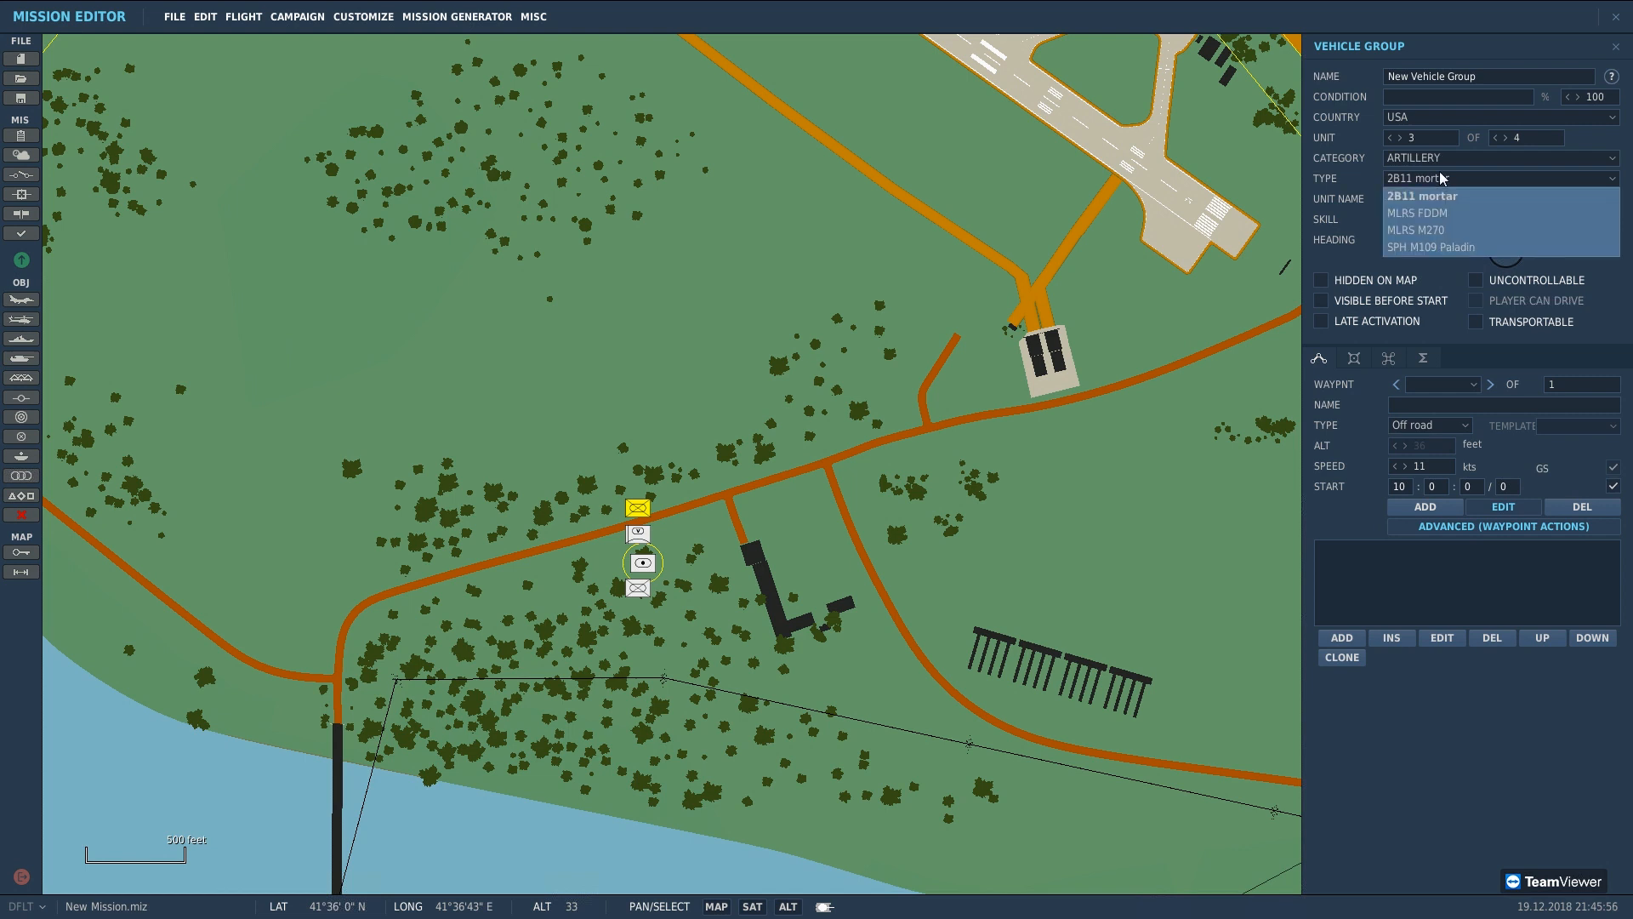
{"action": "left_click", "coordinate": [1439, 214]}
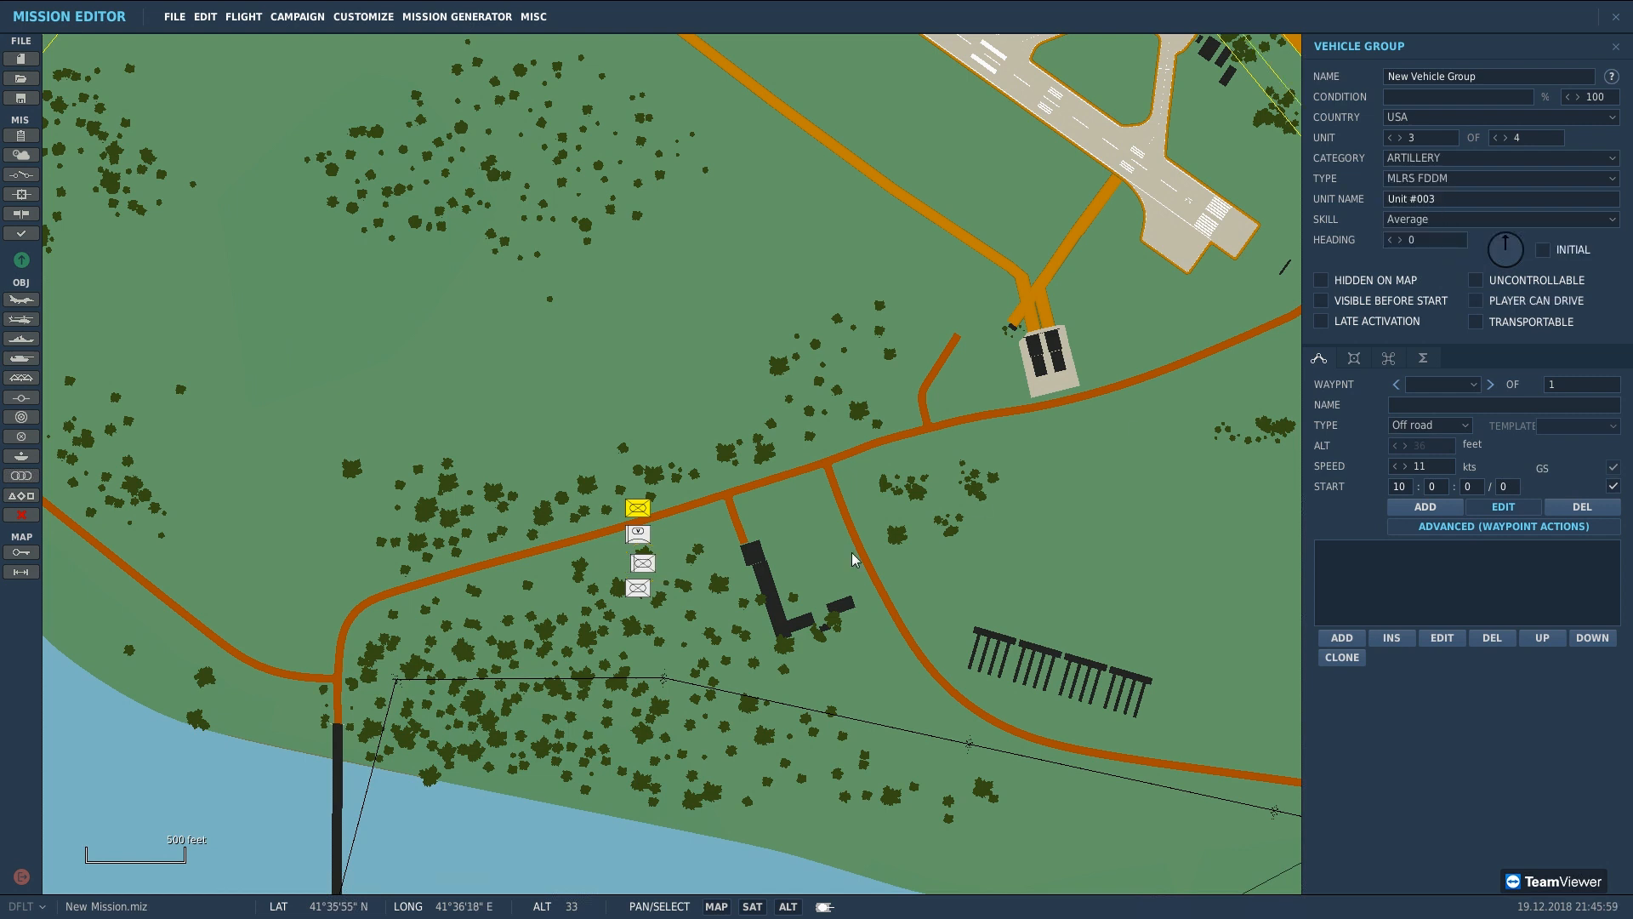
Step: Change the group's fourth vehicle to category Unarmed, type APC M1025 HMMWV
{"action": "left_click", "coordinate": [642, 590]}
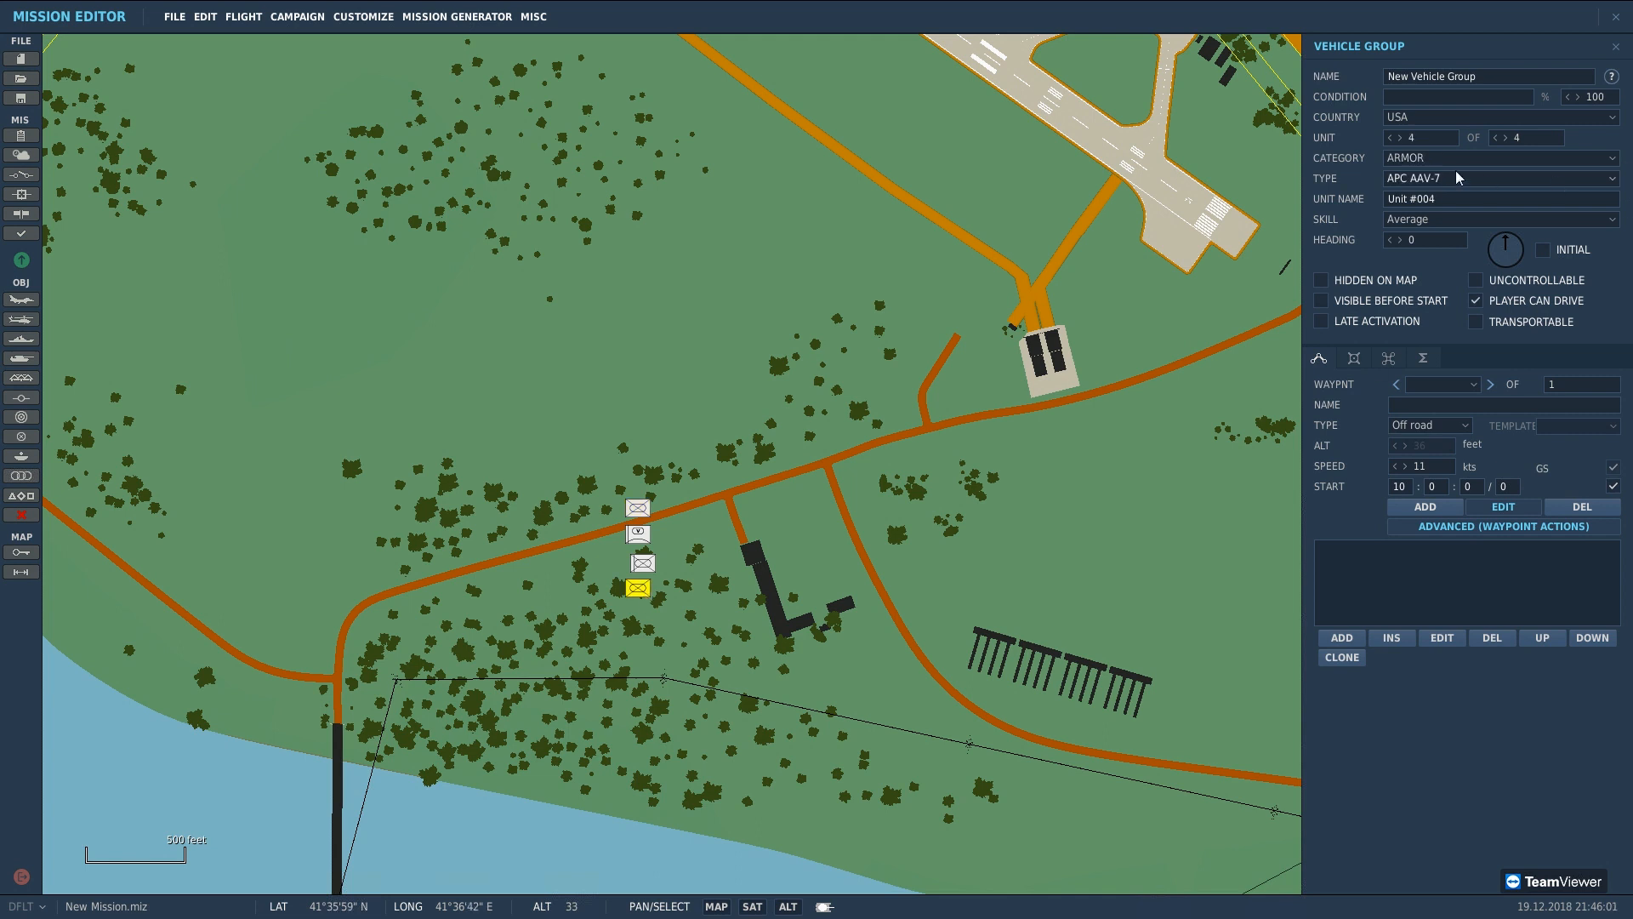
{"action": "left_click", "coordinate": [1451, 160]}
{"action": "left_click", "coordinate": [1446, 277]}
{"action": "left_click", "coordinate": [1442, 179]}
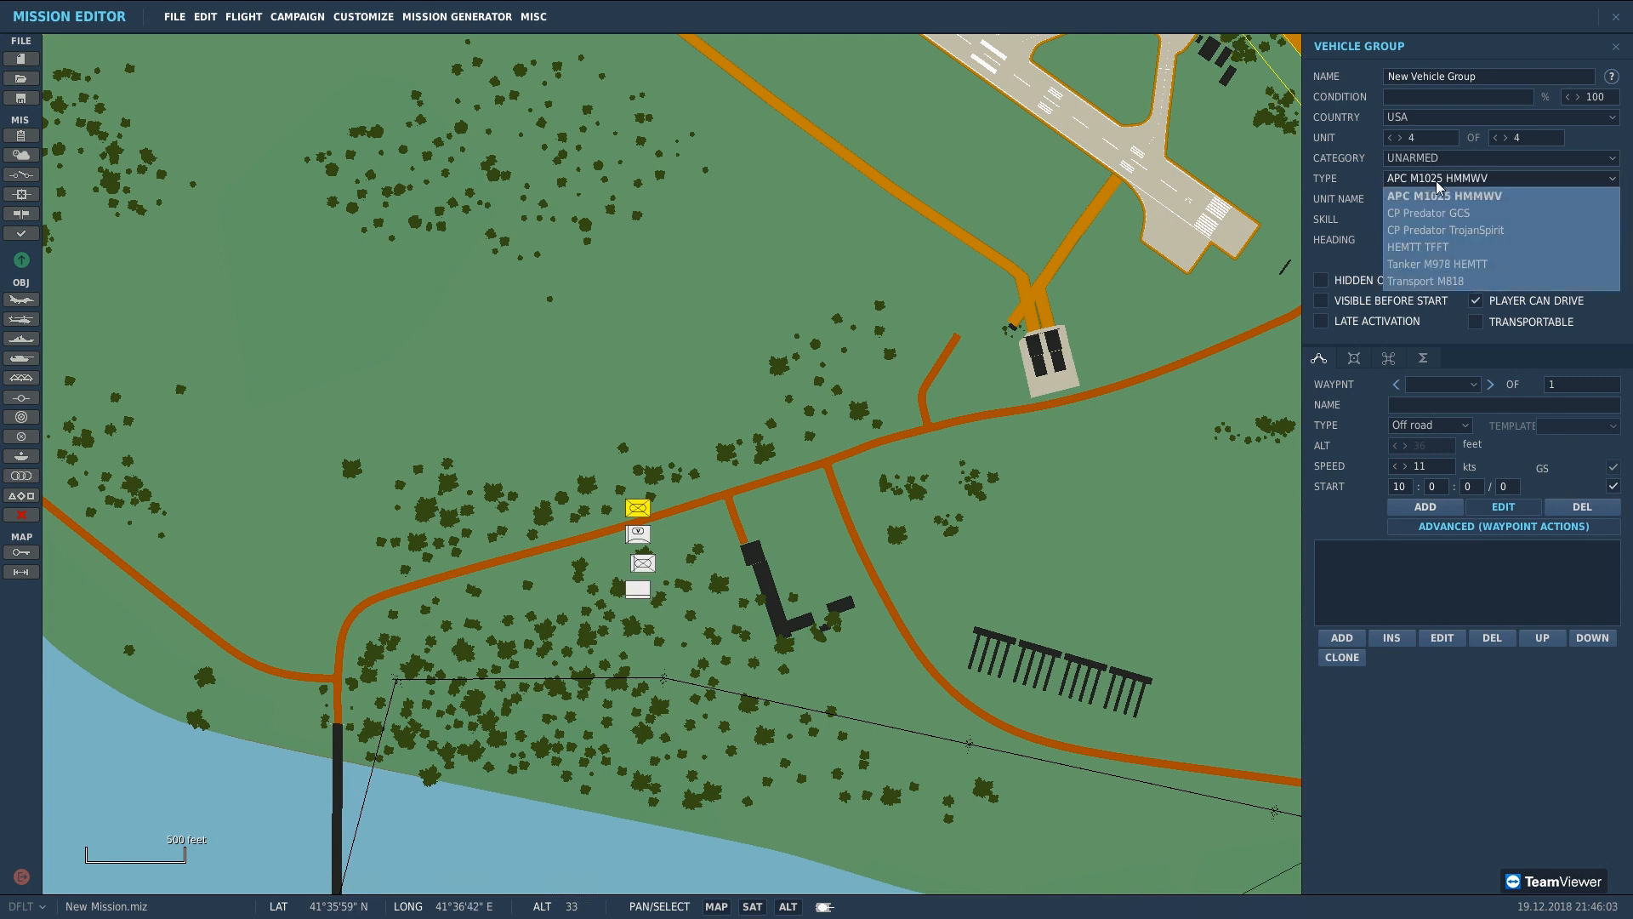
{"action": "left_click", "coordinate": [1444, 200]}
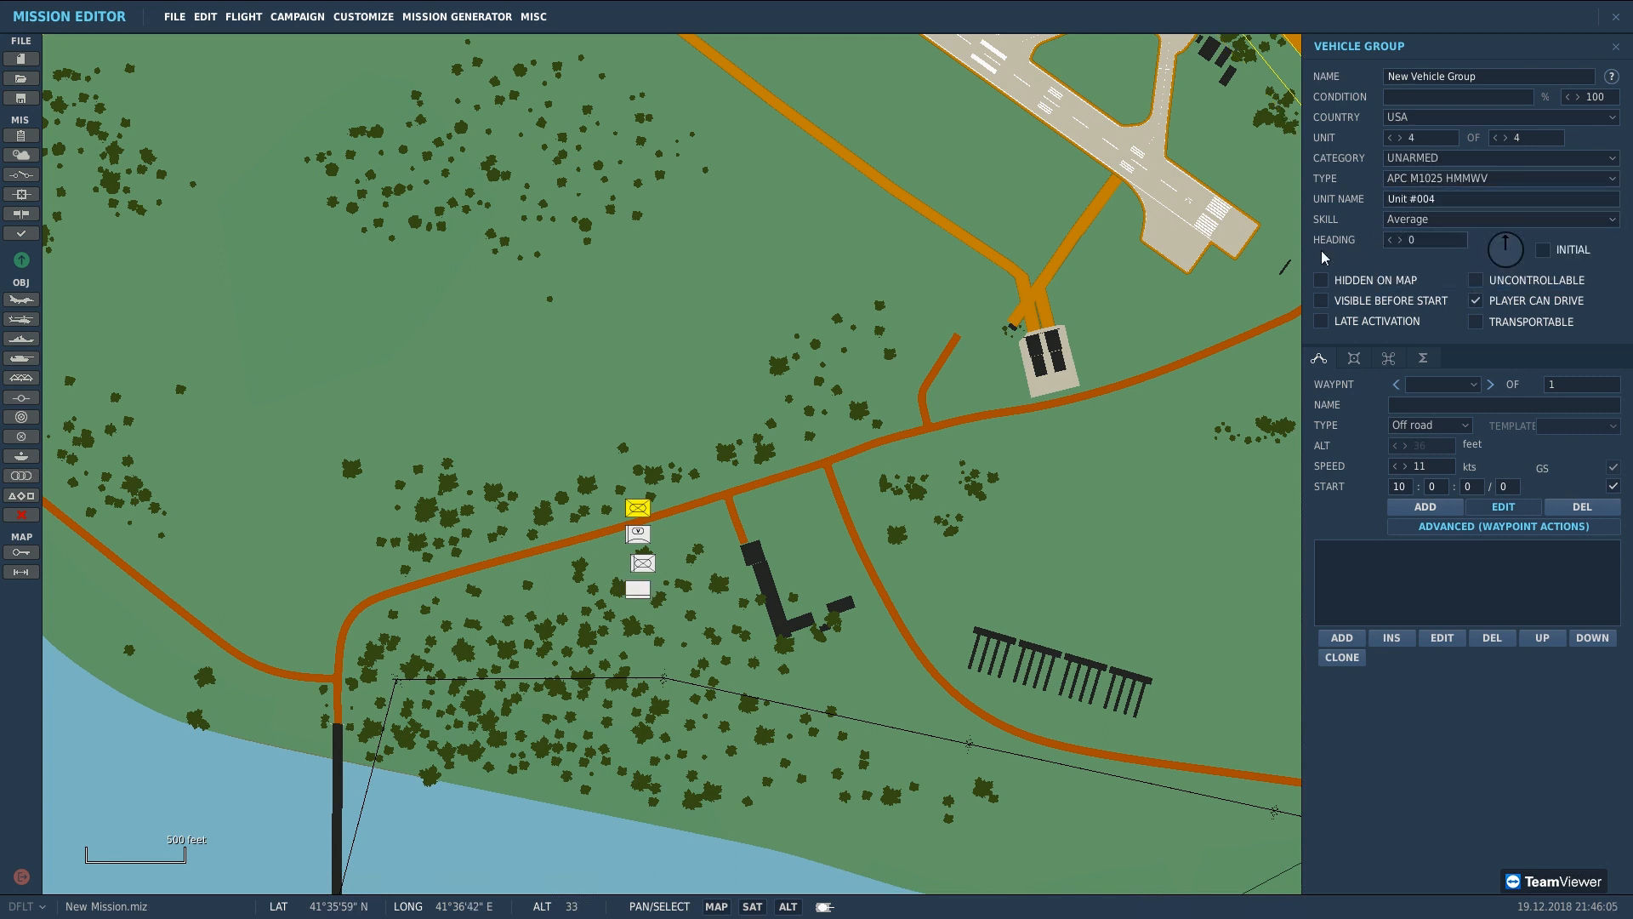
Step: Examine the vehicle group's position and range rings relative to Batumi airfield and its surroundings
{"action": "scroll", "coordinate": [1051, 355], "scroll_direction": "down", "scroll_amount": 1}
{"action": "scroll", "coordinate": [1013, 330], "scroll_direction": "down", "scroll_amount": 5}
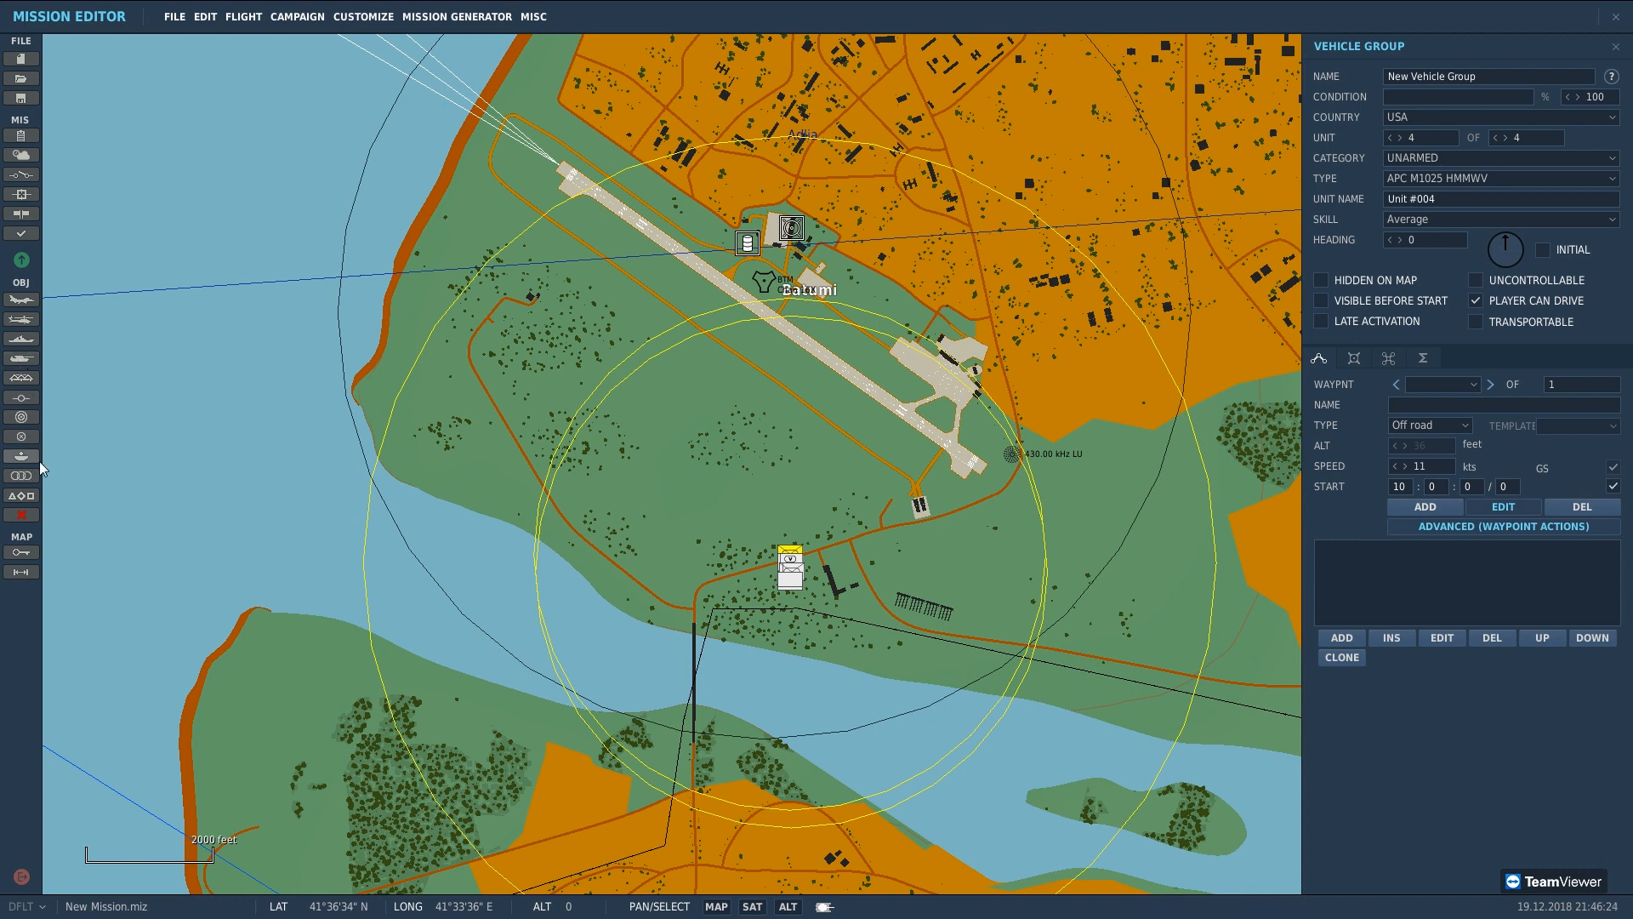
{"action": "scroll", "coordinate": [748, 331], "scroll_direction": "down", "scroll_amount": 2}
{"action": "scroll", "coordinate": [874, 366], "scroll_direction": "down", "scroll_amount": 2}
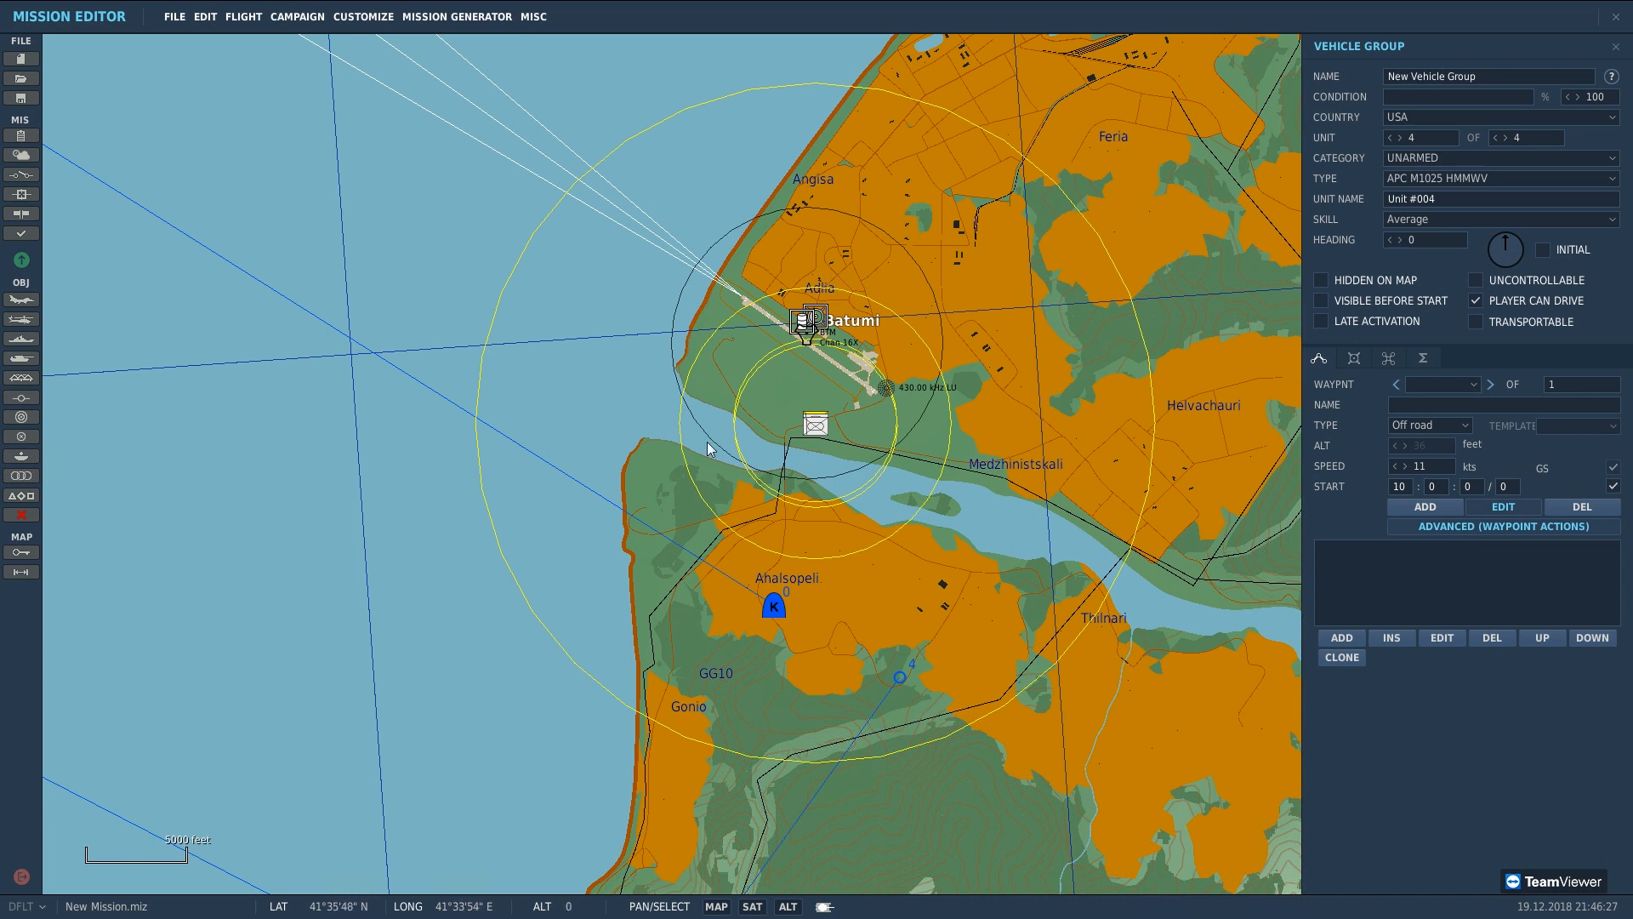
{"action": "scroll", "coordinate": [902, 459], "scroll_direction": "up", "scroll_amount": 2}
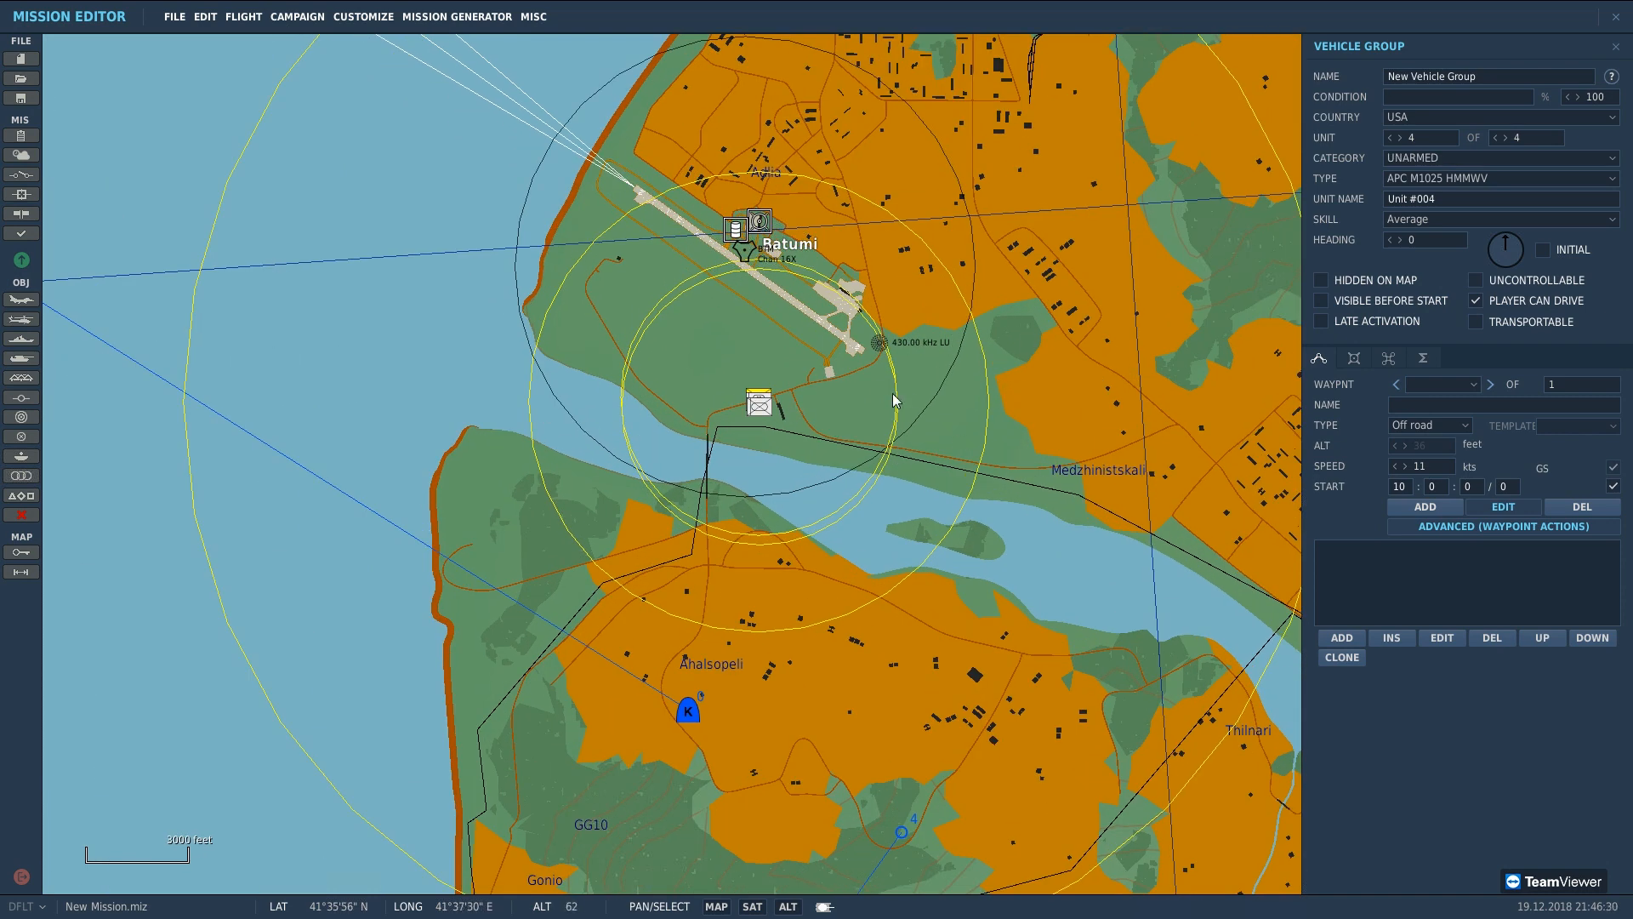
{"action": "scroll", "coordinate": [899, 391], "scroll_direction": "up", "scroll_amount": 1}
{"action": "scroll", "coordinate": [678, 431], "scroll_direction": "up", "scroll_amount": 2}
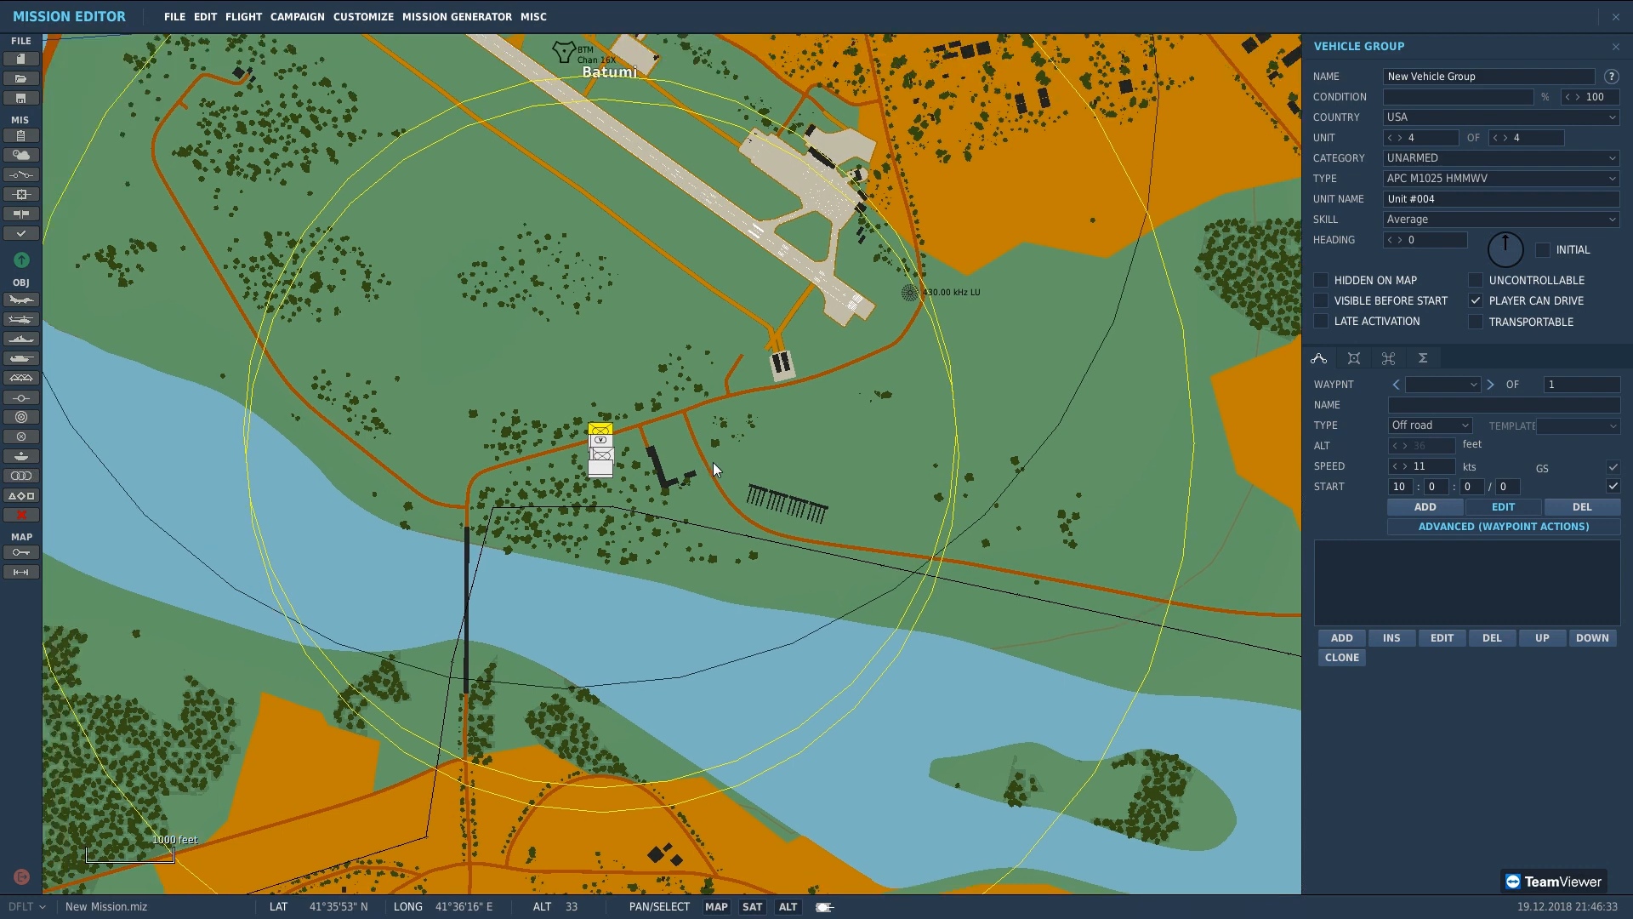
{"action": "scroll", "coordinate": [635, 482], "scroll_direction": "up", "scroll_amount": 2}
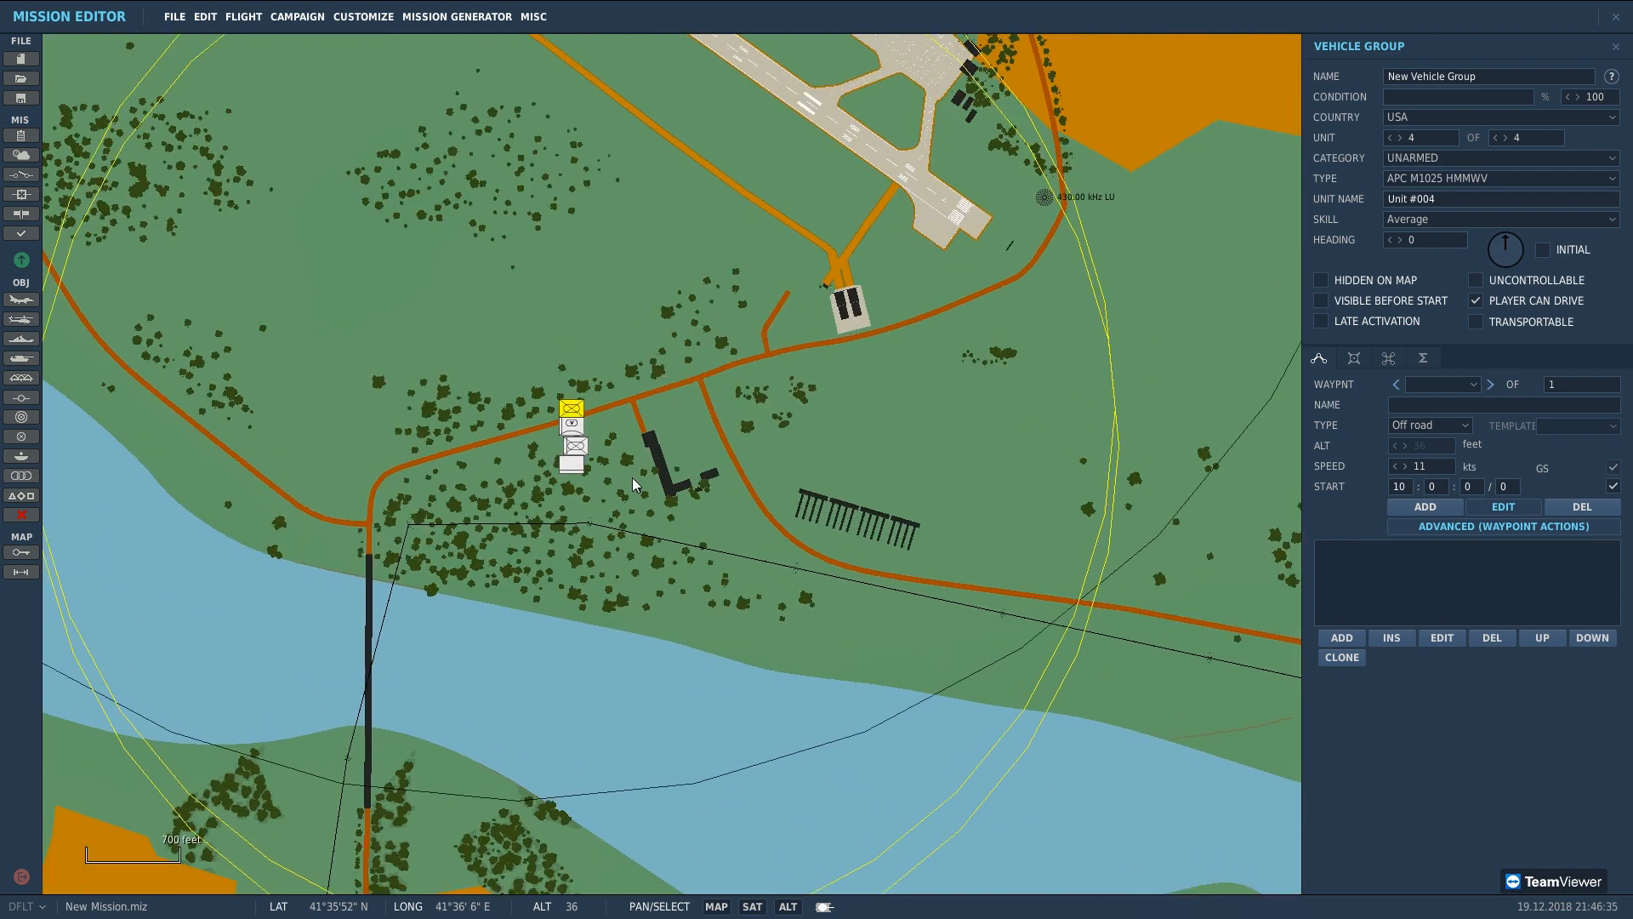
{"action": "scroll", "coordinate": [661, 476], "scroll_direction": "up", "scroll_amount": 1}
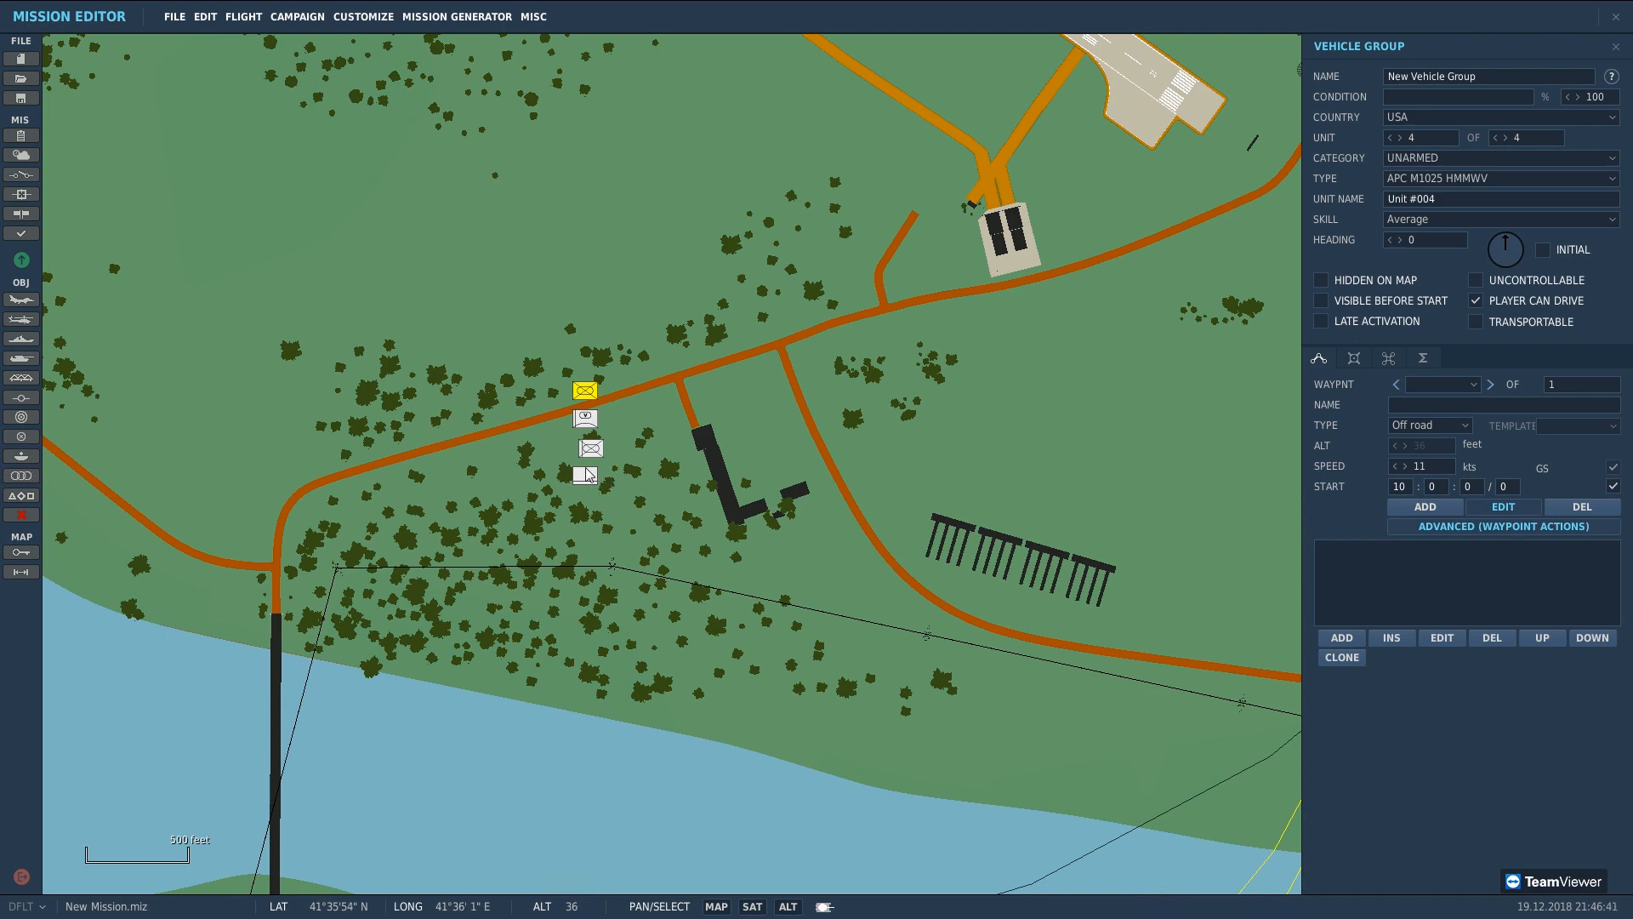
Step: Add waypoint 1 for the vehicle group on the road bend just past the southeast end of Batumi's runway
{"action": "scroll", "coordinate": [876, 292], "scroll_direction": "down", "scroll_amount": 2}
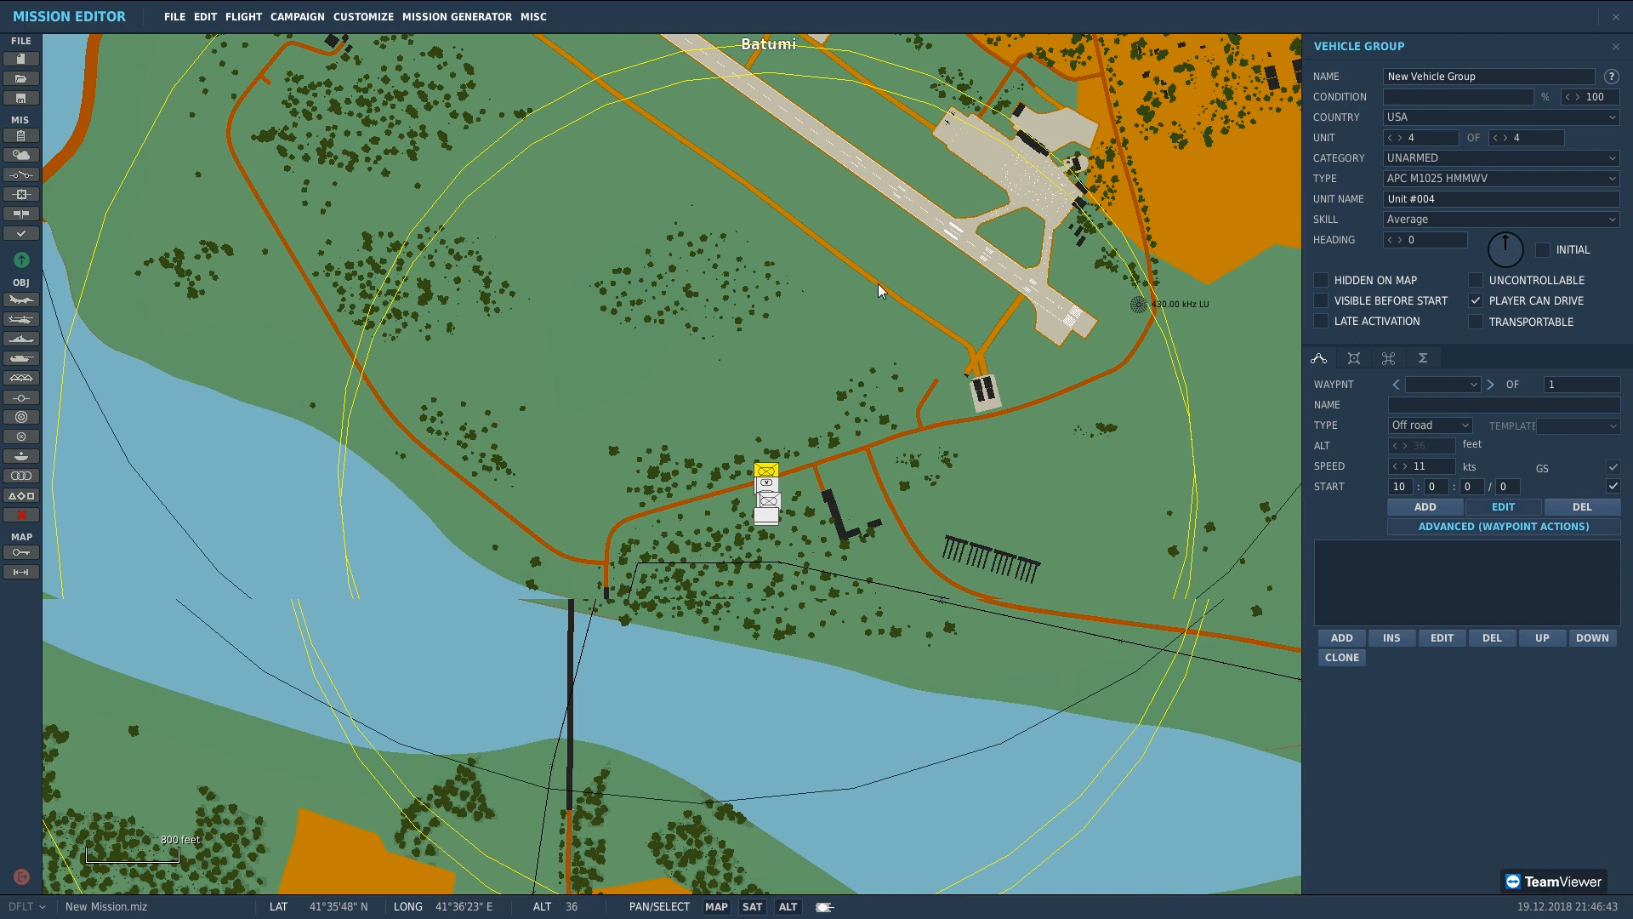
{"action": "scroll", "coordinate": [968, 740], "scroll_direction": "down", "scroll_amount": 1}
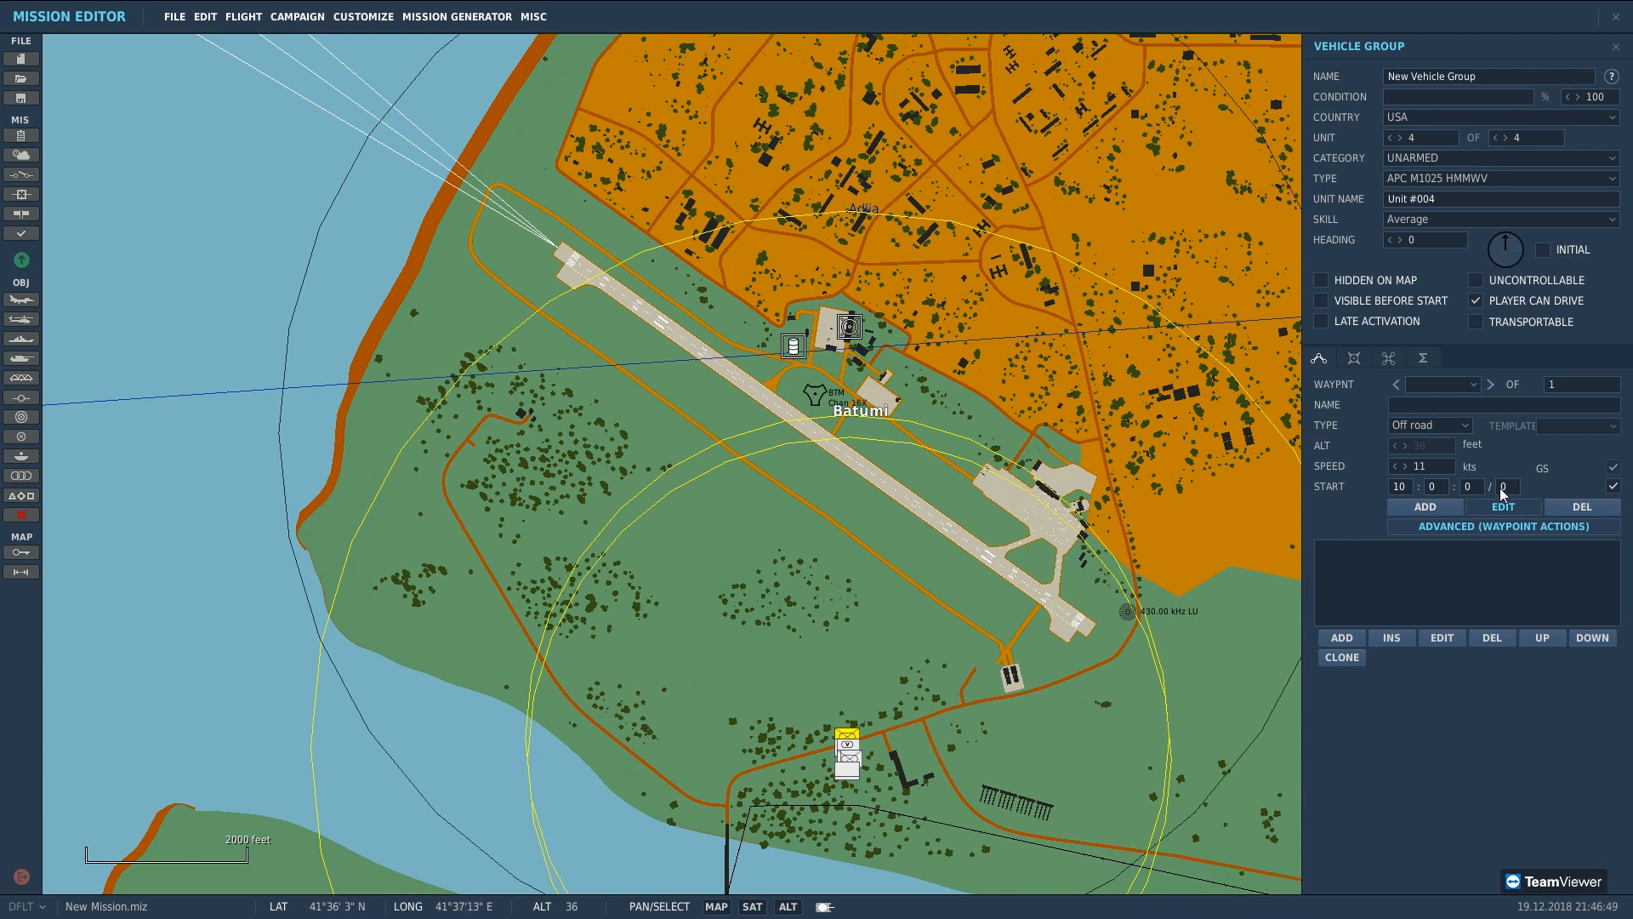
{"action": "left_click", "coordinate": [1453, 508]}
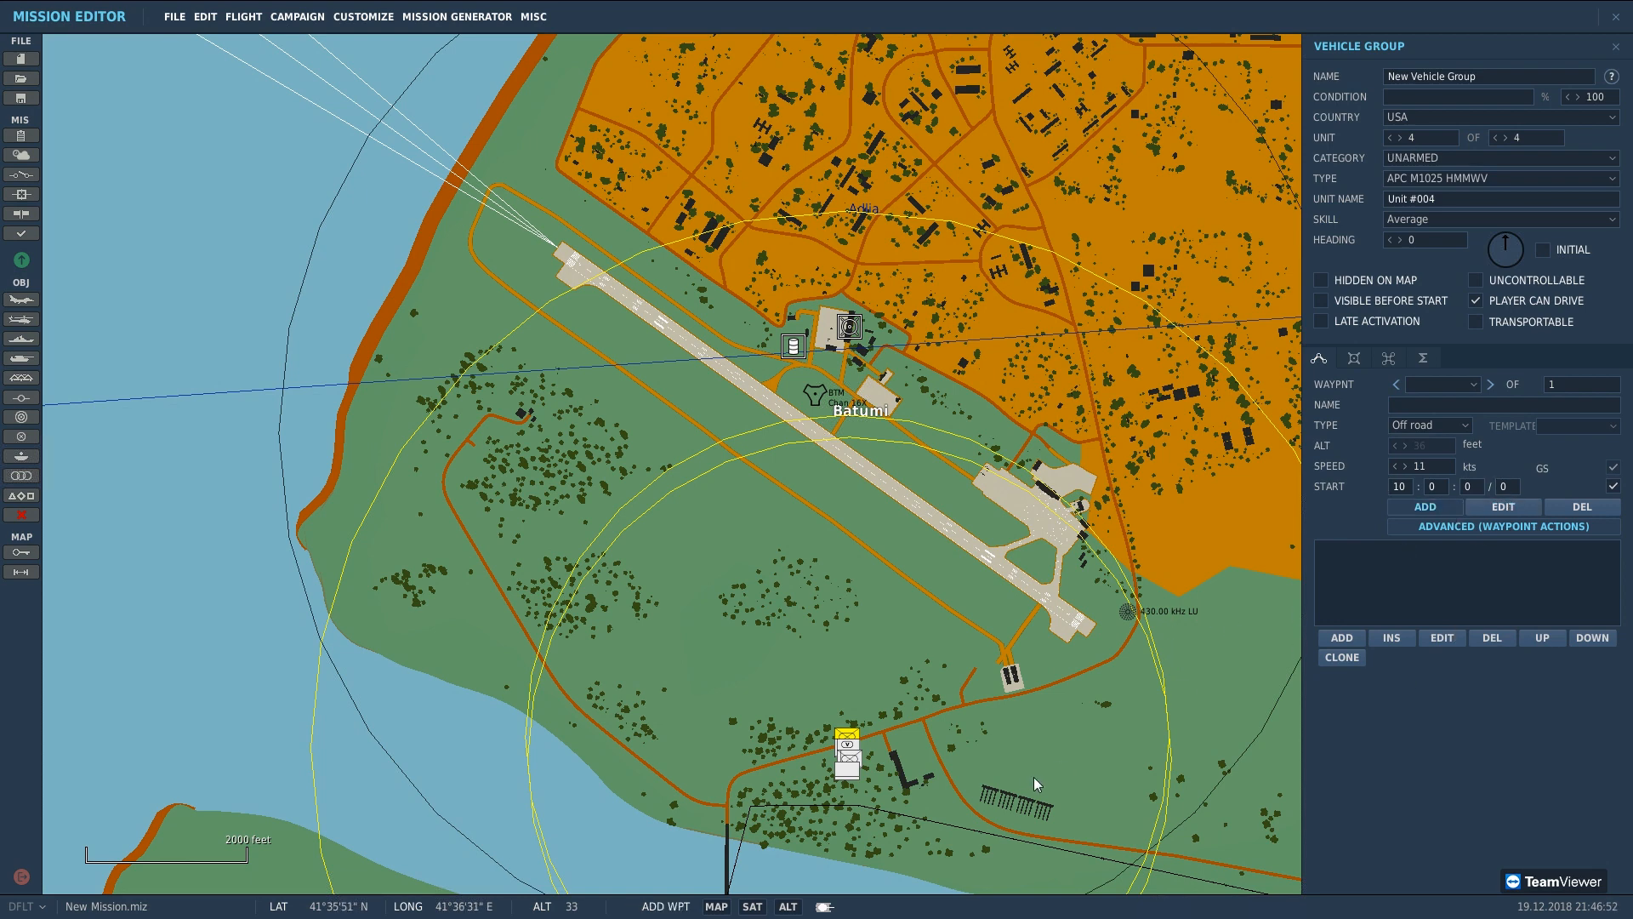
{"action": "left_click", "coordinate": [1126, 651]}
{"action": "scroll", "coordinate": [777, 798], "scroll_direction": "up", "scroll_amount": 1}
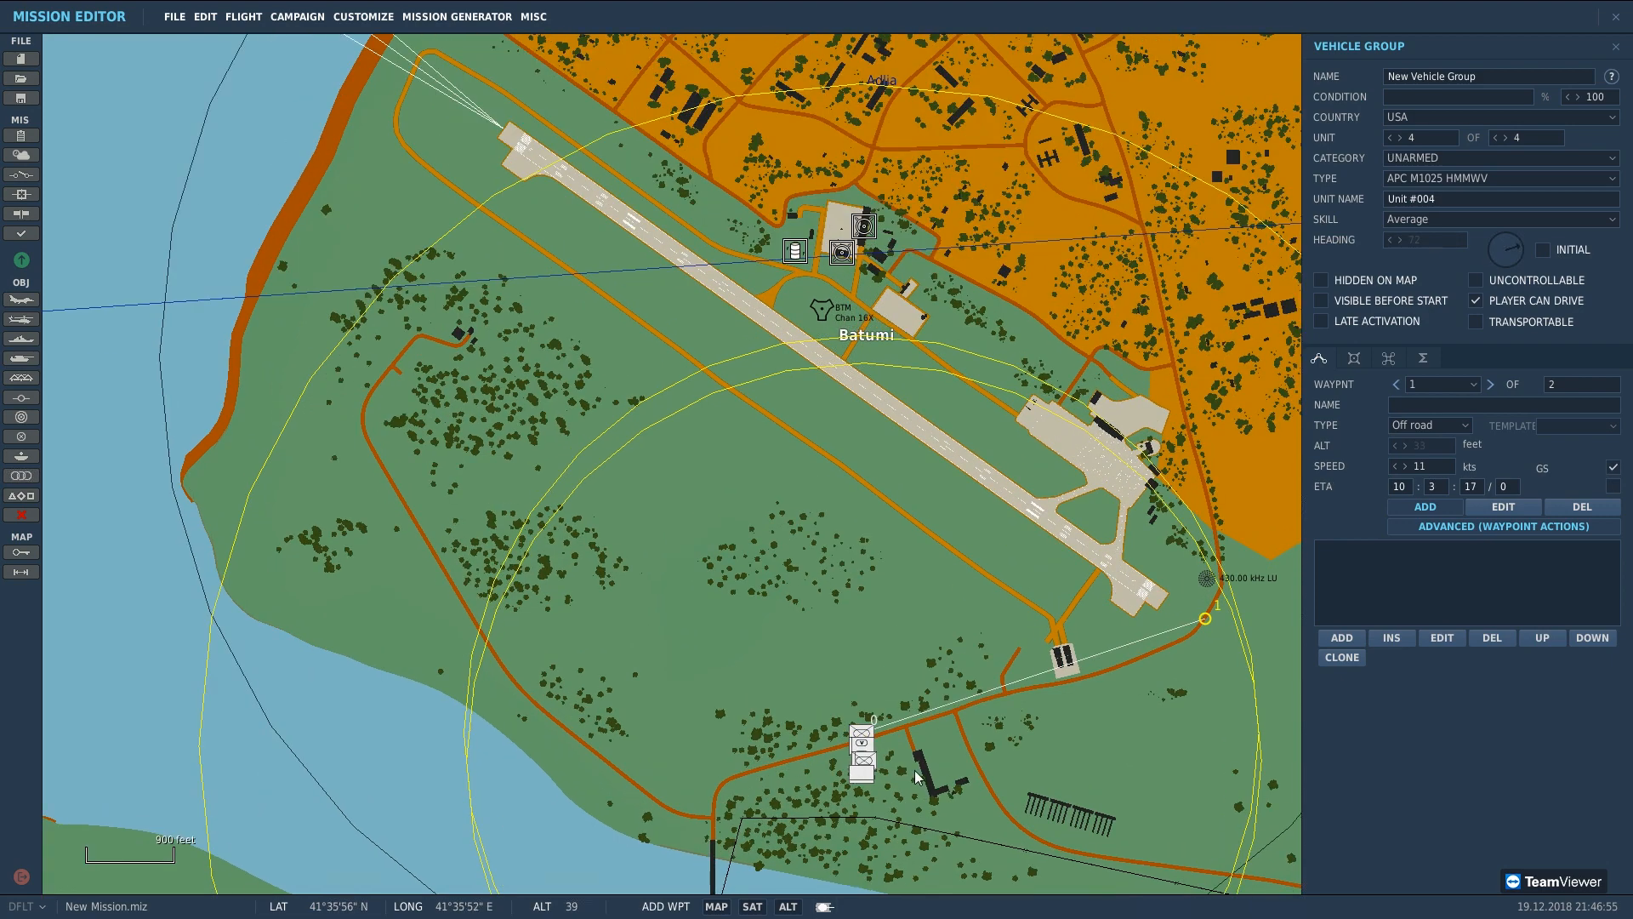
{"action": "right_click_drag", "start_coordinate": [870, 704], "coordinate": [688, 554]}
{"action": "scroll", "coordinate": [698, 648], "scroll_direction": "up", "scroll_amount": 1}
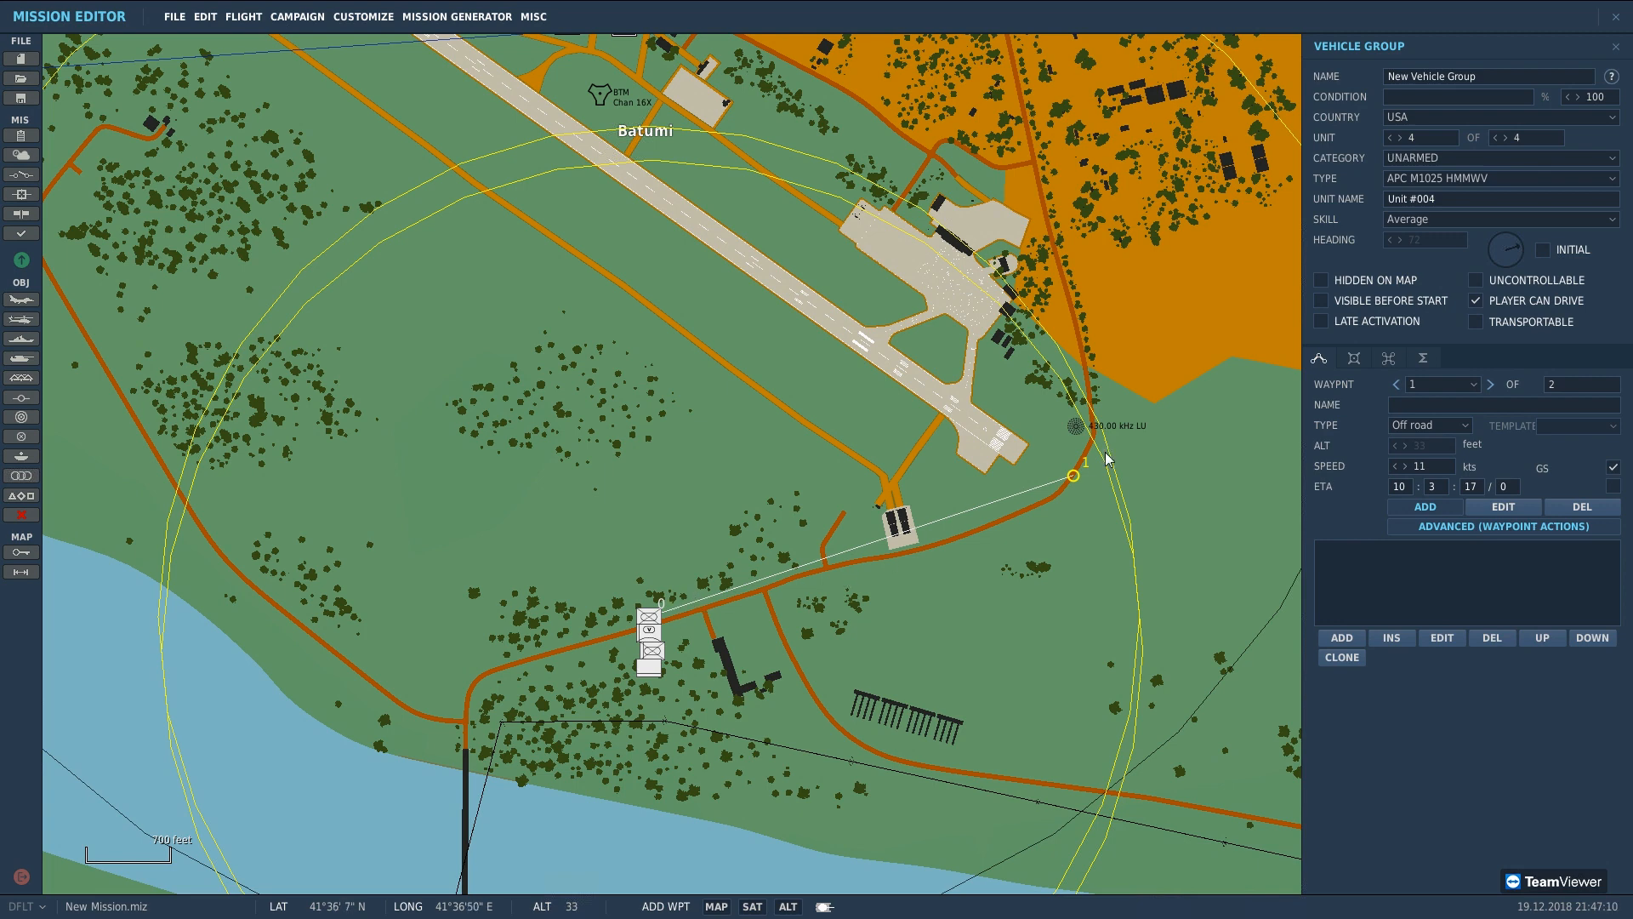
Step: Set the type of both waypoint 0 and waypoint 1 to On road
{"action": "left_click", "coordinate": [1396, 385]}
{"action": "left_click", "coordinate": [1416, 427]}
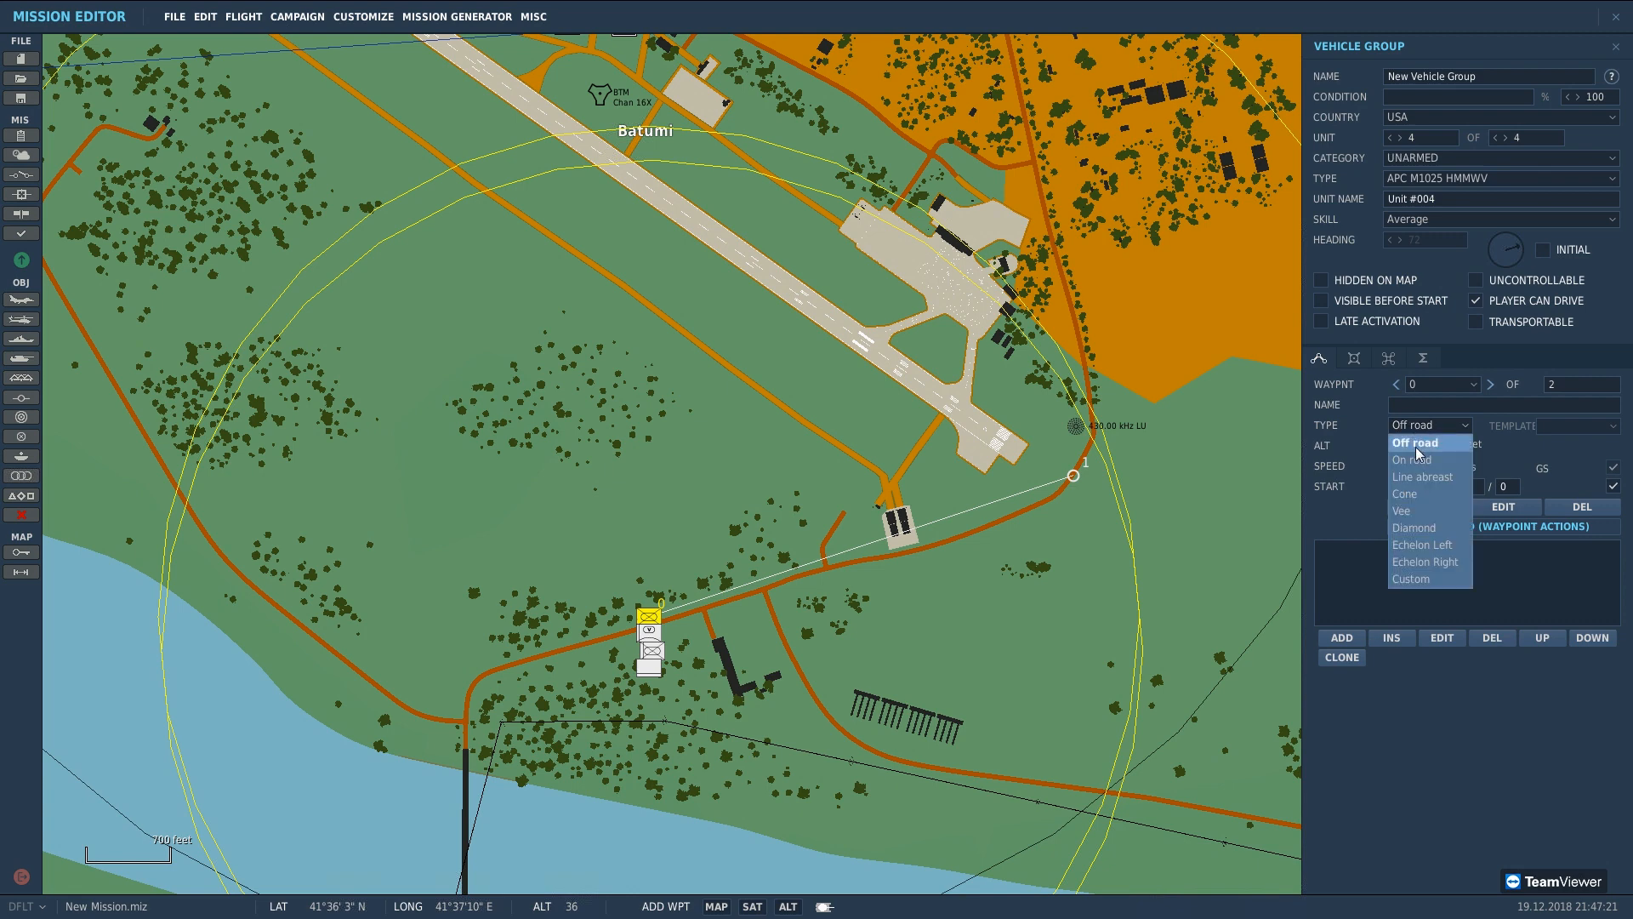
{"action": "left_click", "coordinate": [1419, 460]}
{"action": "scroll", "coordinate": [502, 645], "scroll_direction": "up", "scroll_amount": 2}
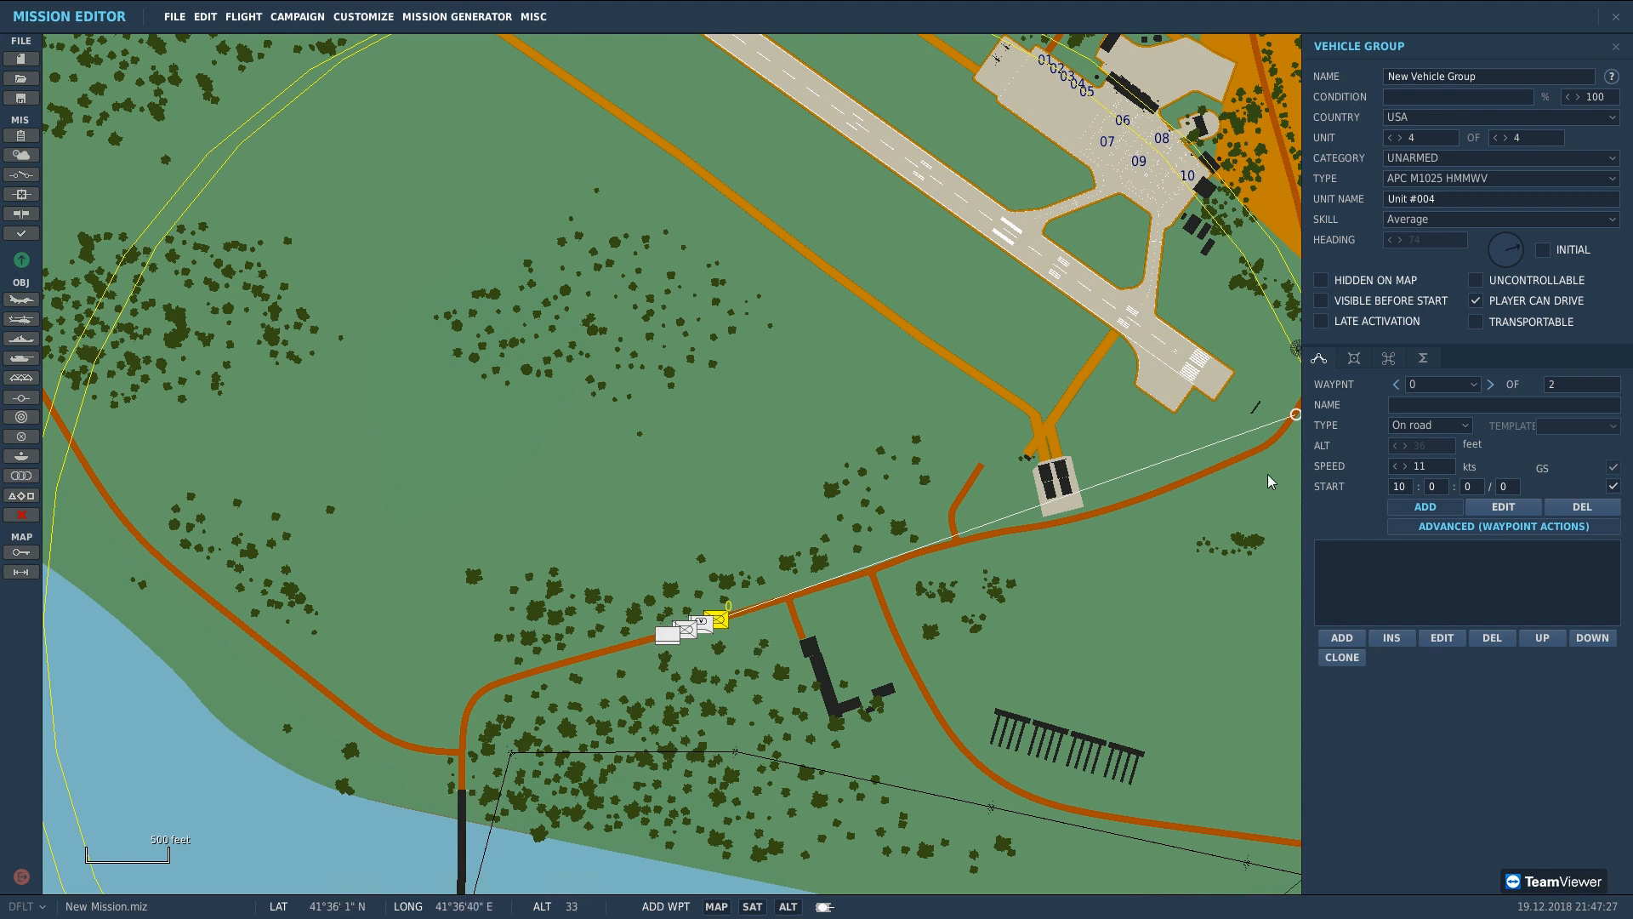
{"action": "left_click", "coordinate": [1490, 387]}
{"action": "left_click", "coordinate": [1467, 425]}
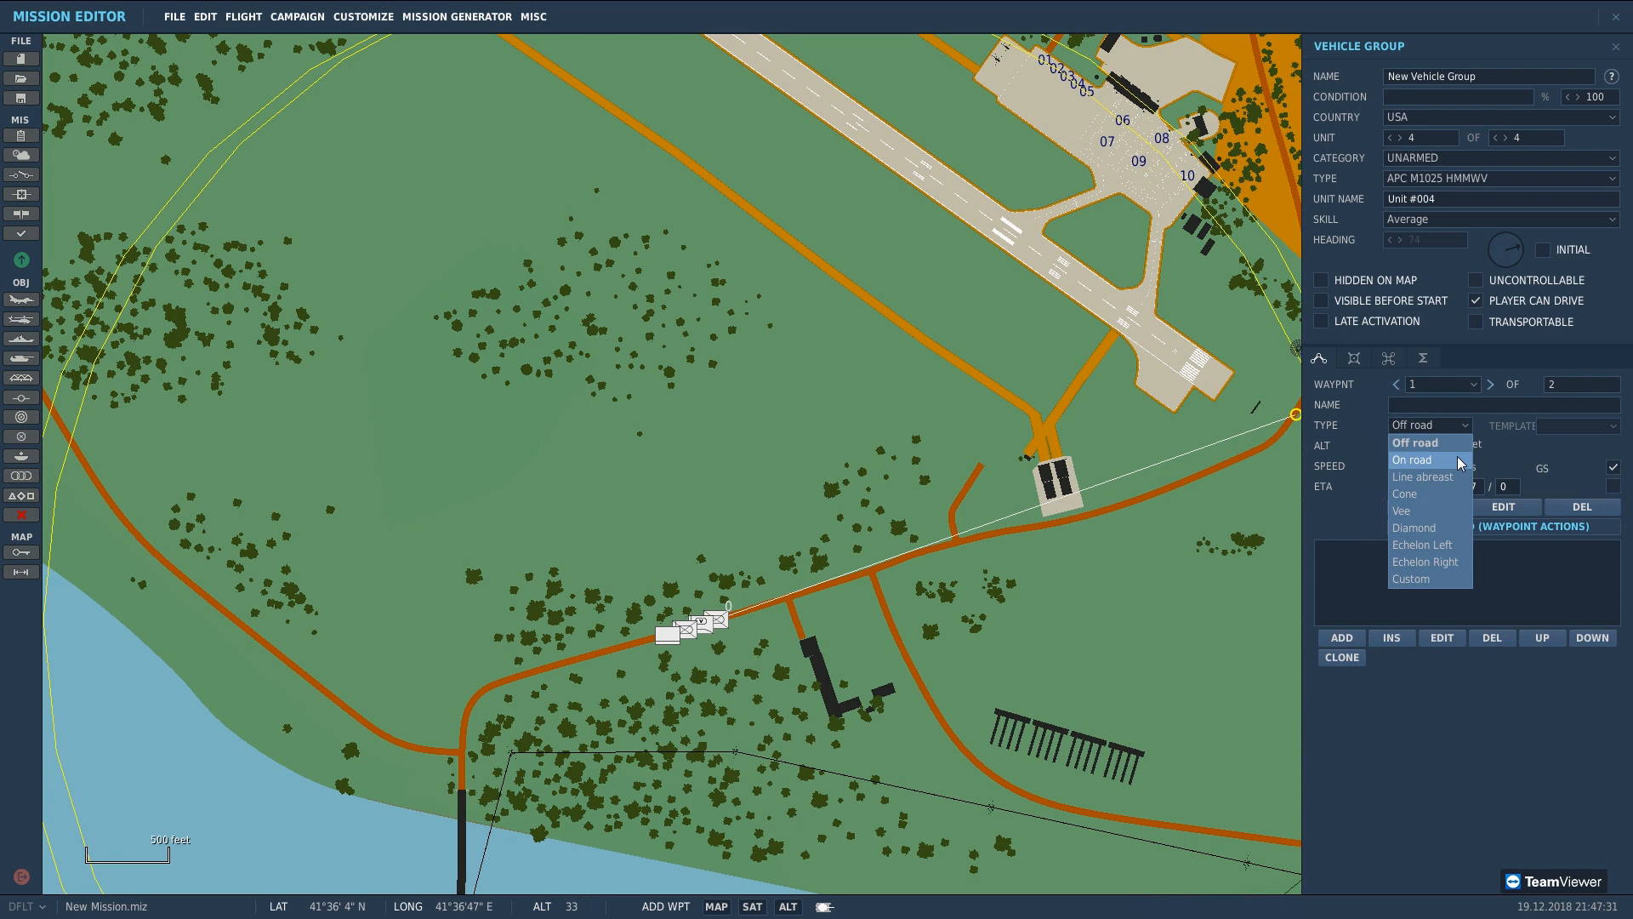
{"action": "left_click", "coordinate": [1458, 461]}
Step: Add On road waypoints 2, 3 and 4 along the road bordering the airfield's northeast side, ending near its northwest corner
{"action": "right_click_drag", "start_coordinate": [1257, 524], "coordinate": [1085, 531]}
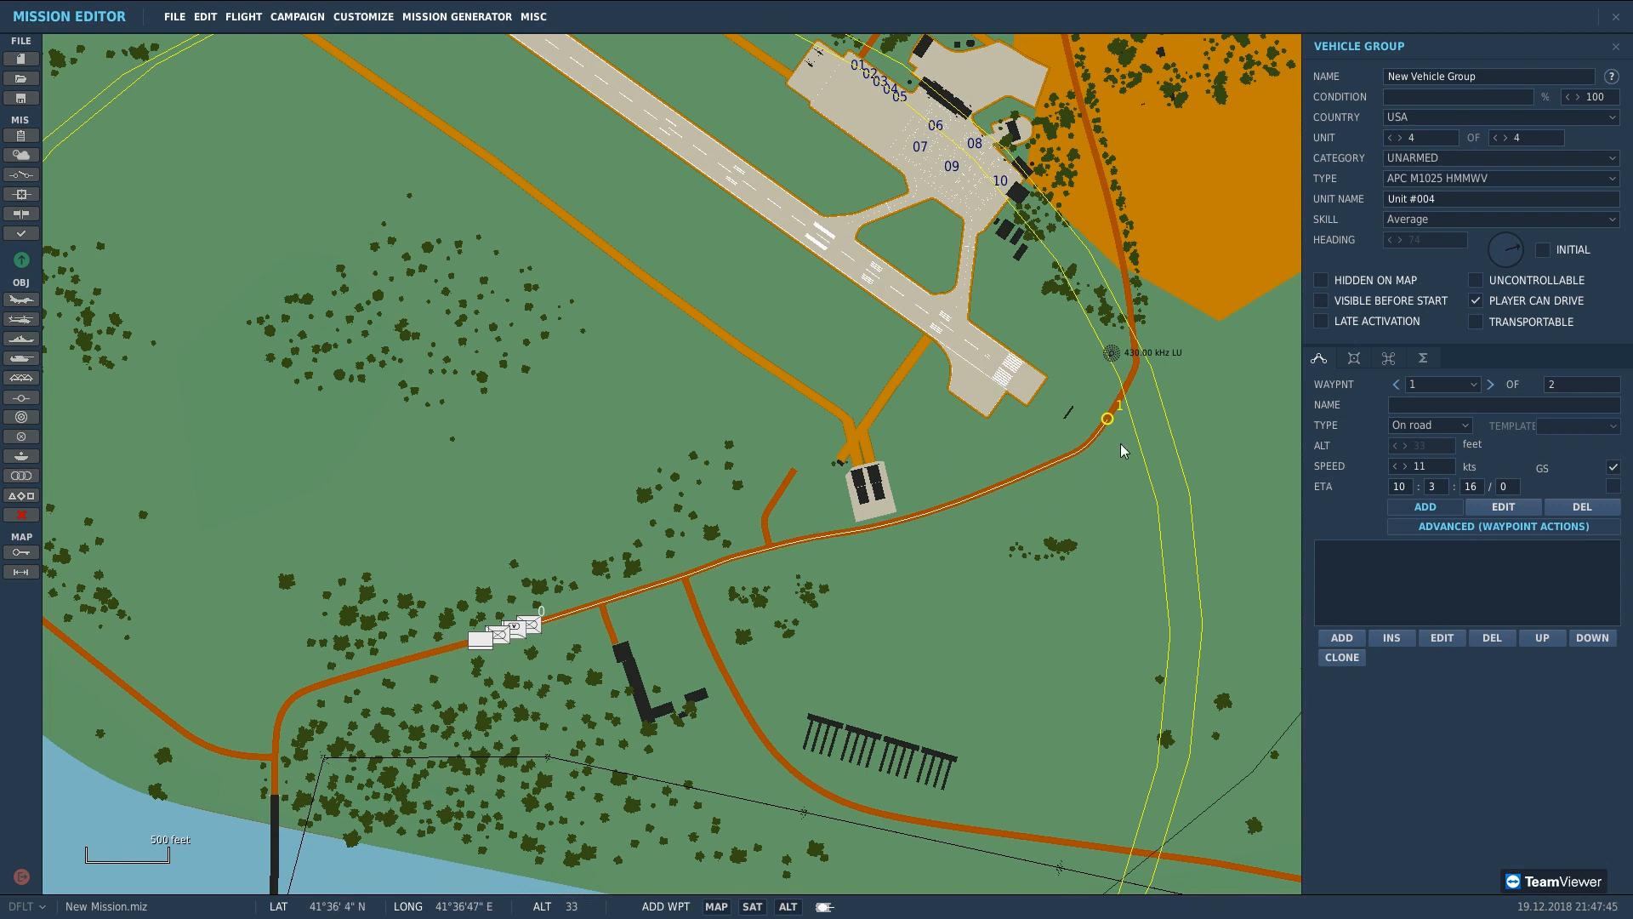
{"action": "scroll", "coordinate": [1120, 443], "scroll_direction": "down", "scroll_amount": 2}
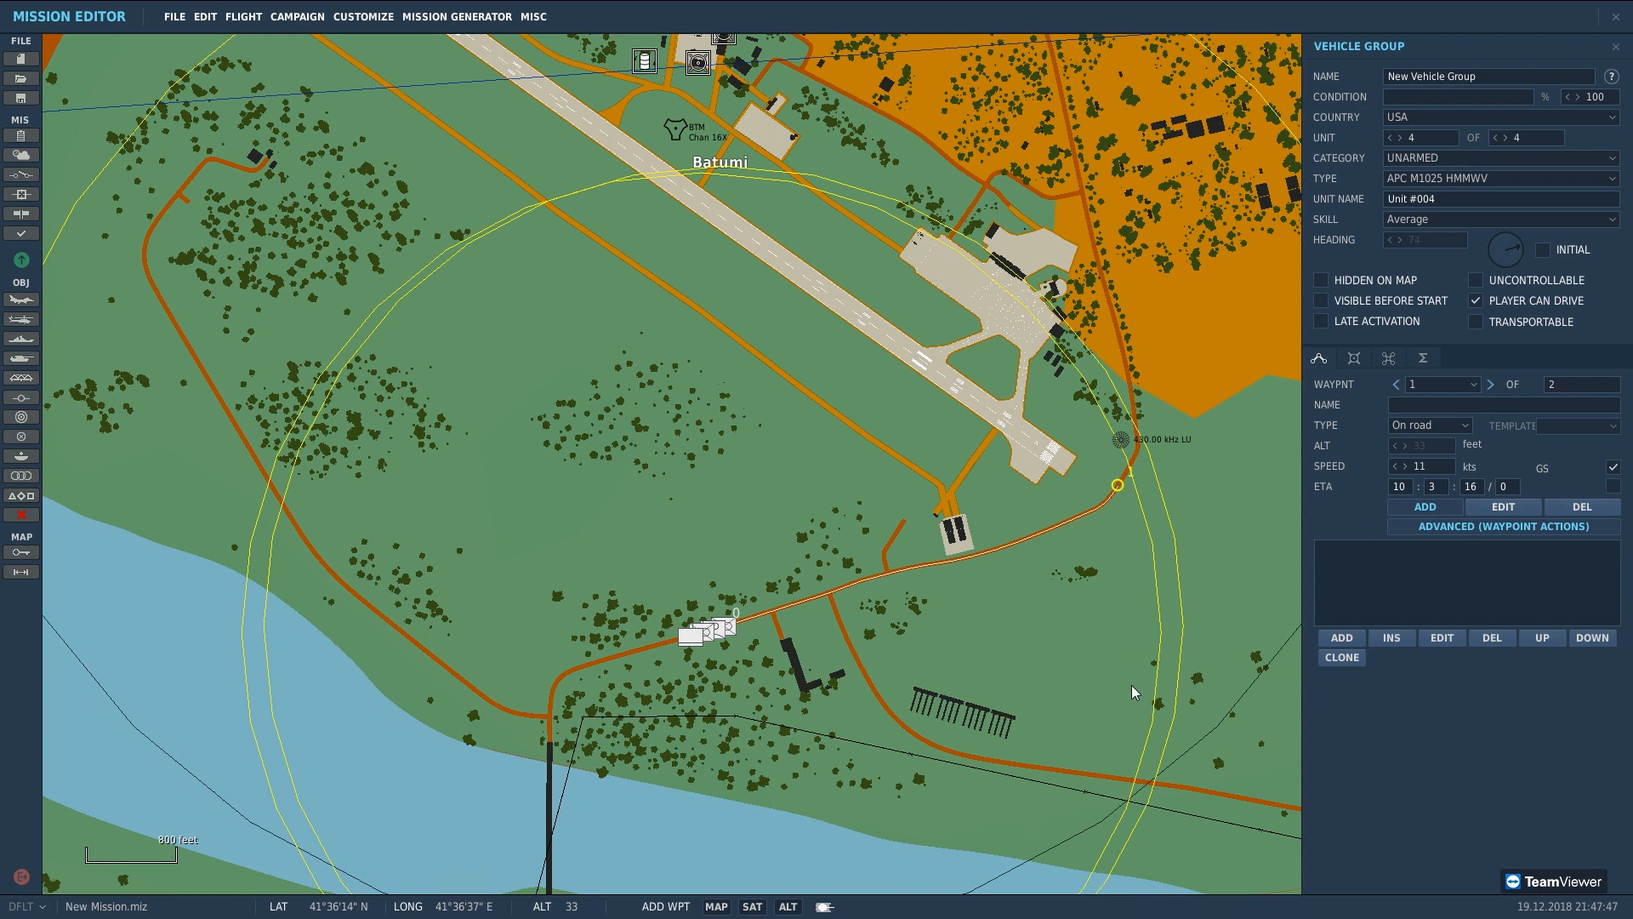
{"action": "right_click_drag", "start_coordinate": [1193, 112], "coordinate": [1173, 409]}
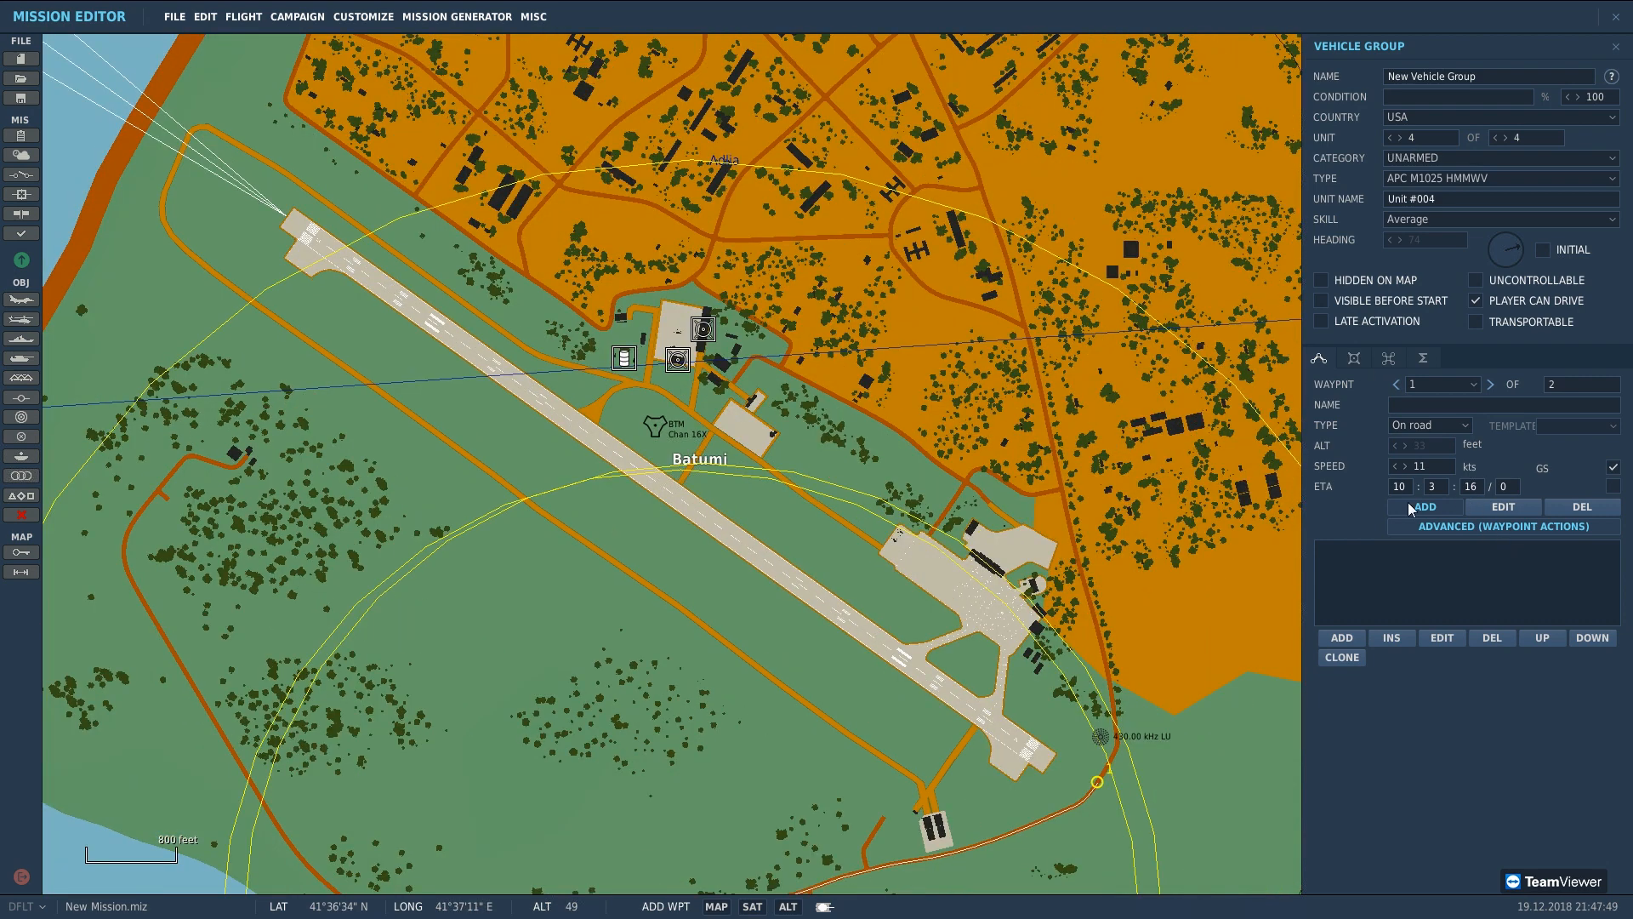
{"action": "left_click", "coordinate": [956, 475]}
{"action": "right_click_drag", "start_coordinate": [862, 429], "coordinate": [933, 478]}
{"action": "right_click_drag", "start_coordinate": [468, 251], "coordinate": [655, 339]}
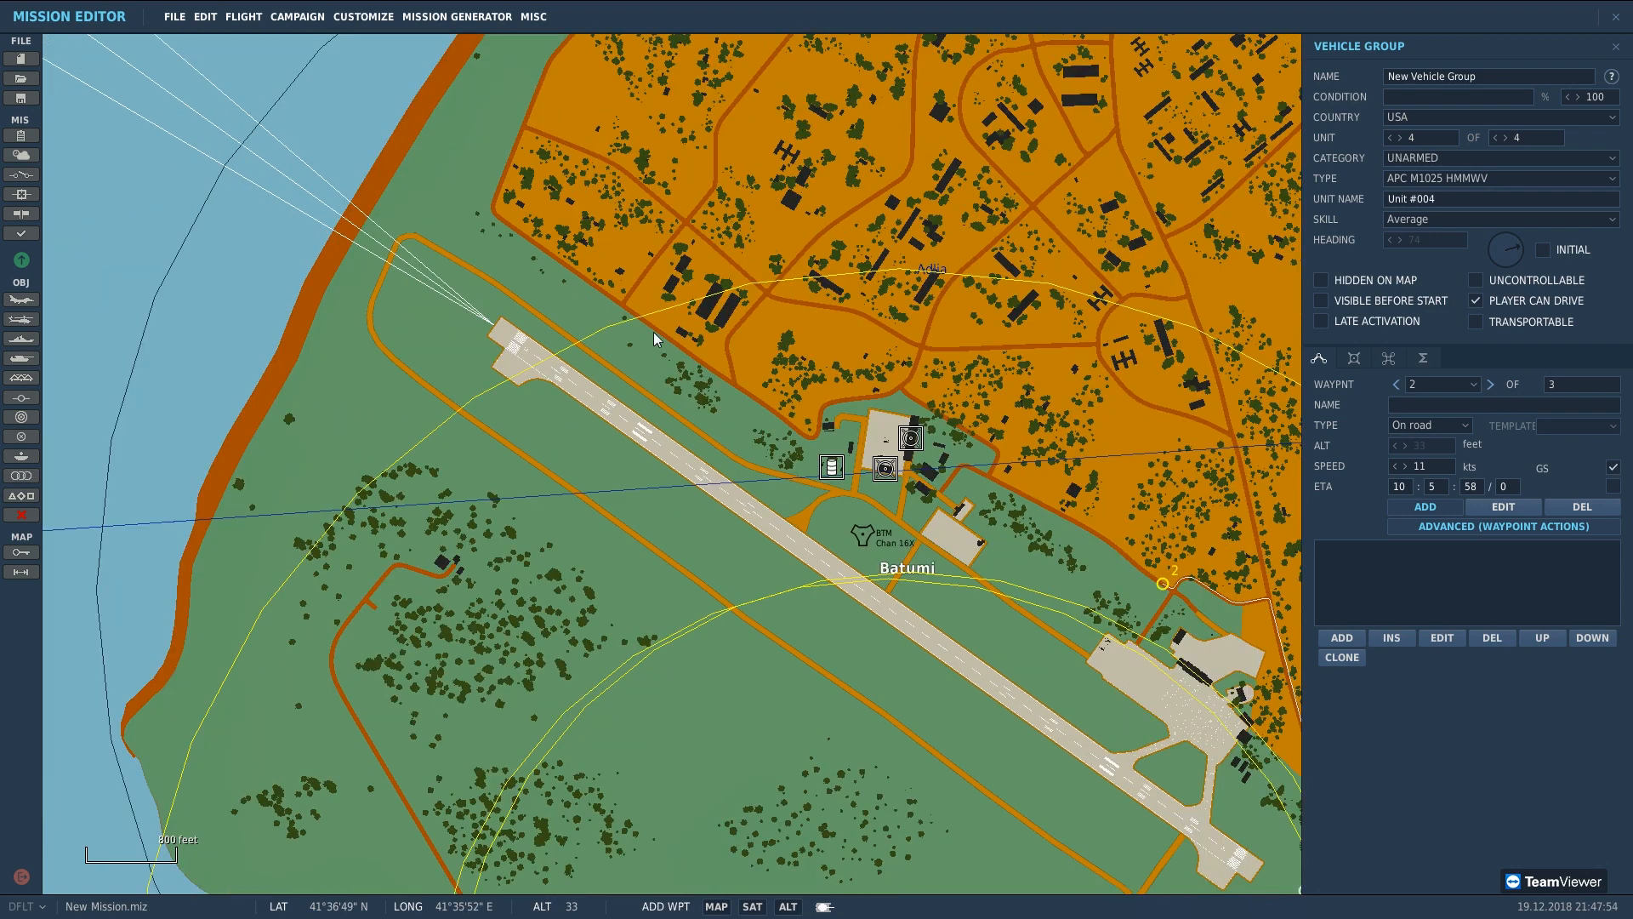
{"action": "left_click", "coordinate": [495, 211]}
{"action": "right_click_drag", "start_coordinate": [291, 343], "coordinate": [848, 480]}
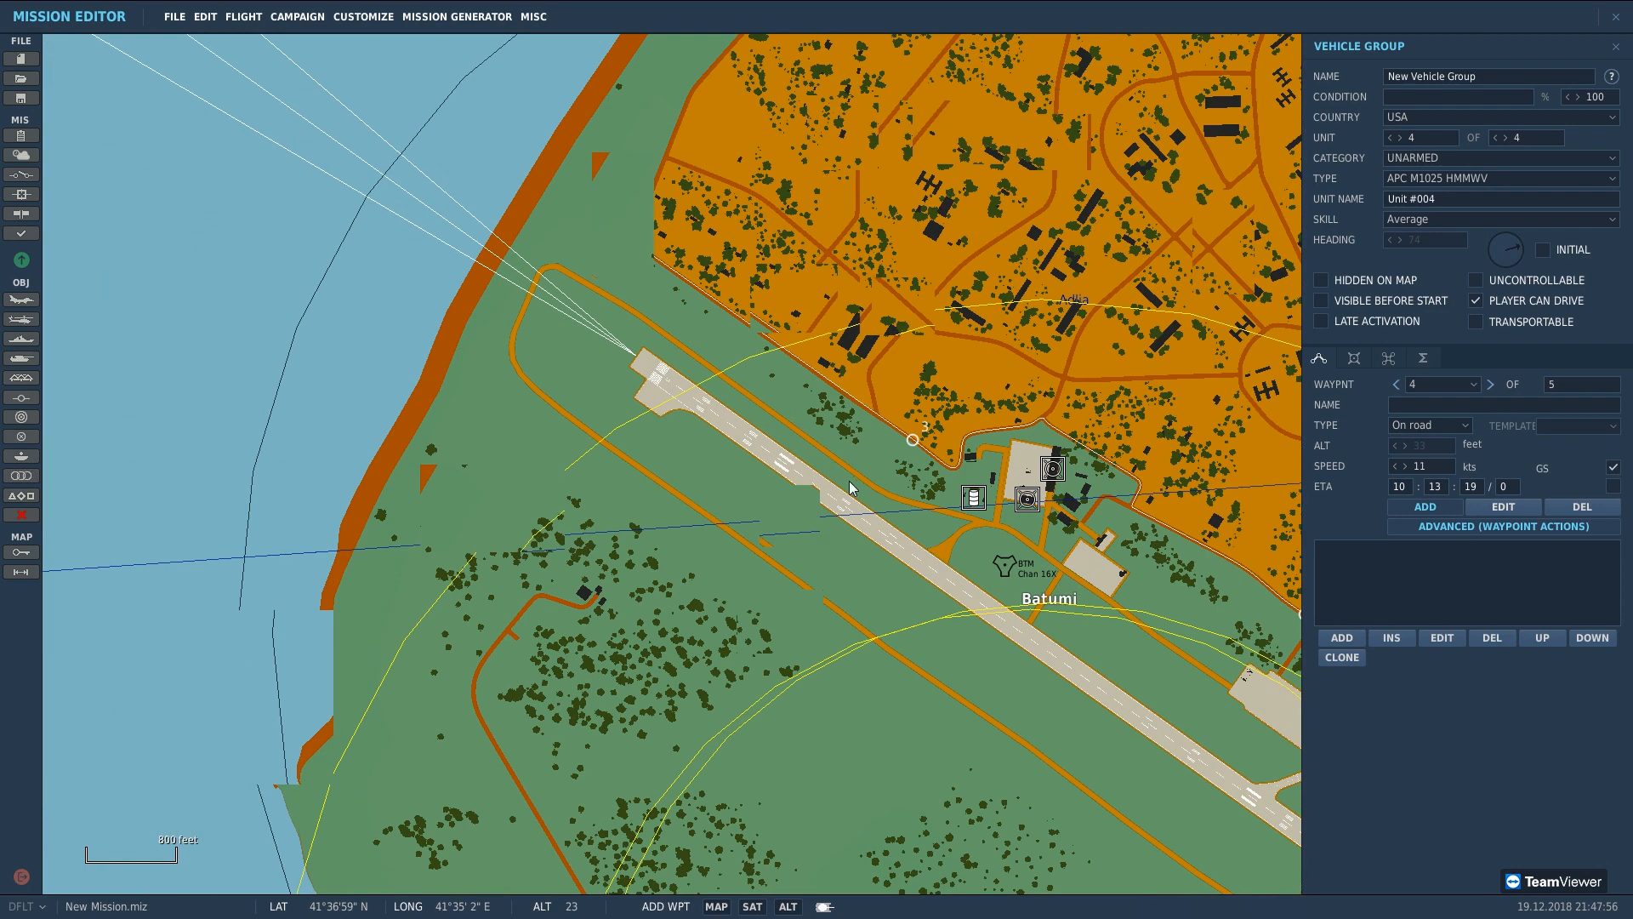
{"action": "right_click_drag", "start_coordinate": [984, 424], "coordinate": [920, 391]}
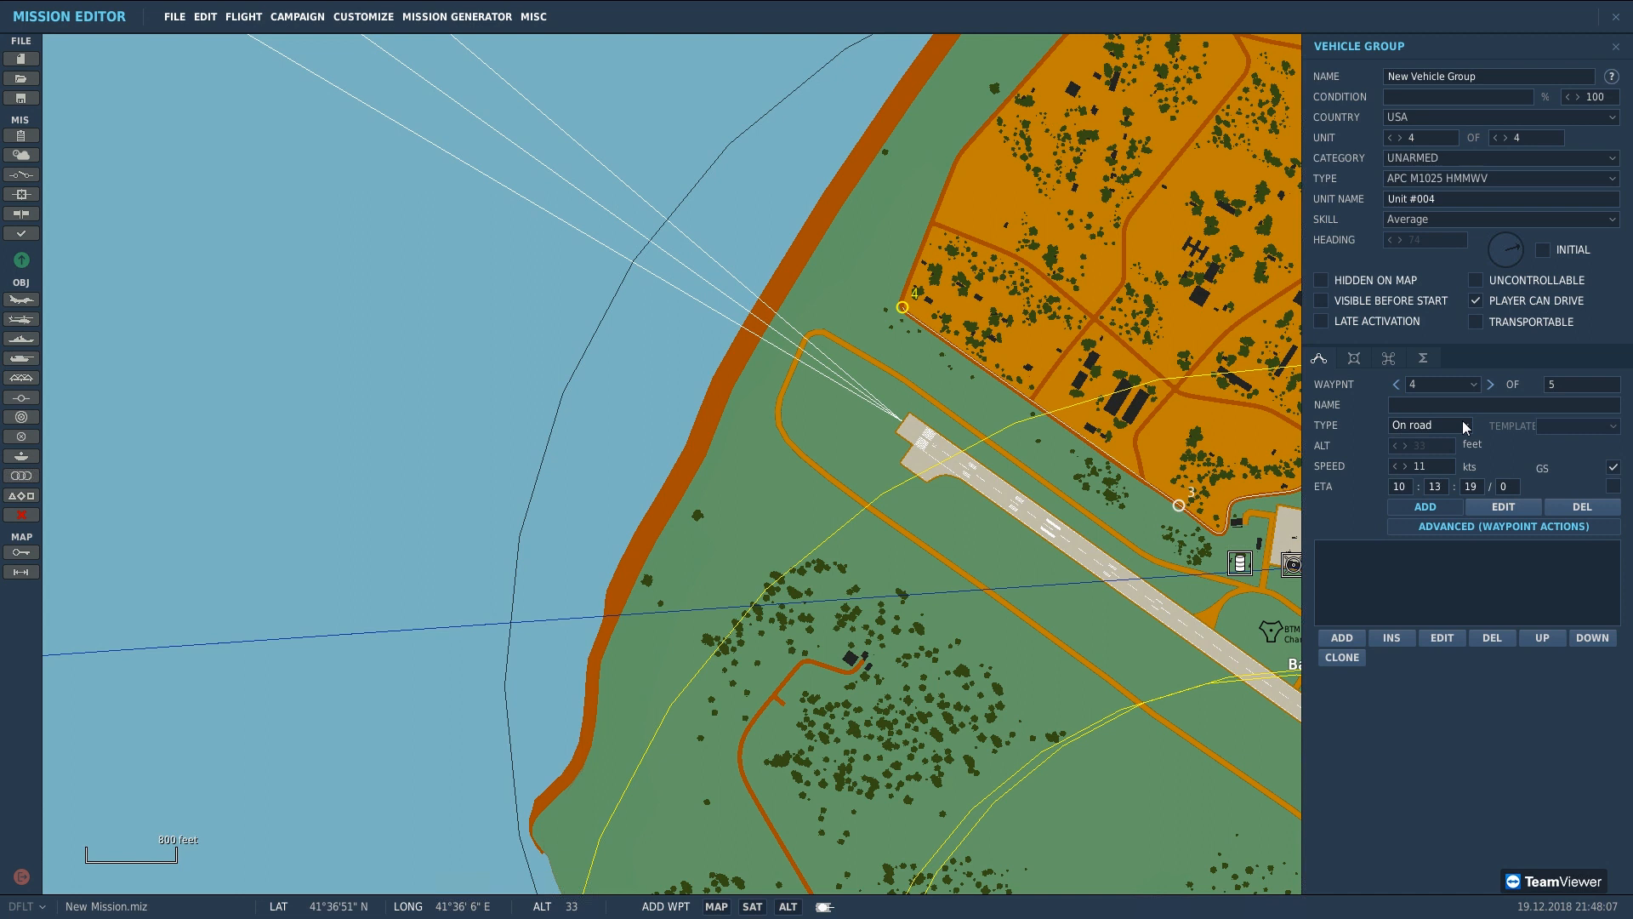
Step: Set waypoint 5 beside waypoint 4 to Off road and move it west onto the open ground near the coast
{"action": "left_click", "coordinate": [1452, 380]}
{"action": "left_click", "coordinate": [1456, 381]}
{"action": "left_click", "coordinate": [1453, 428]}
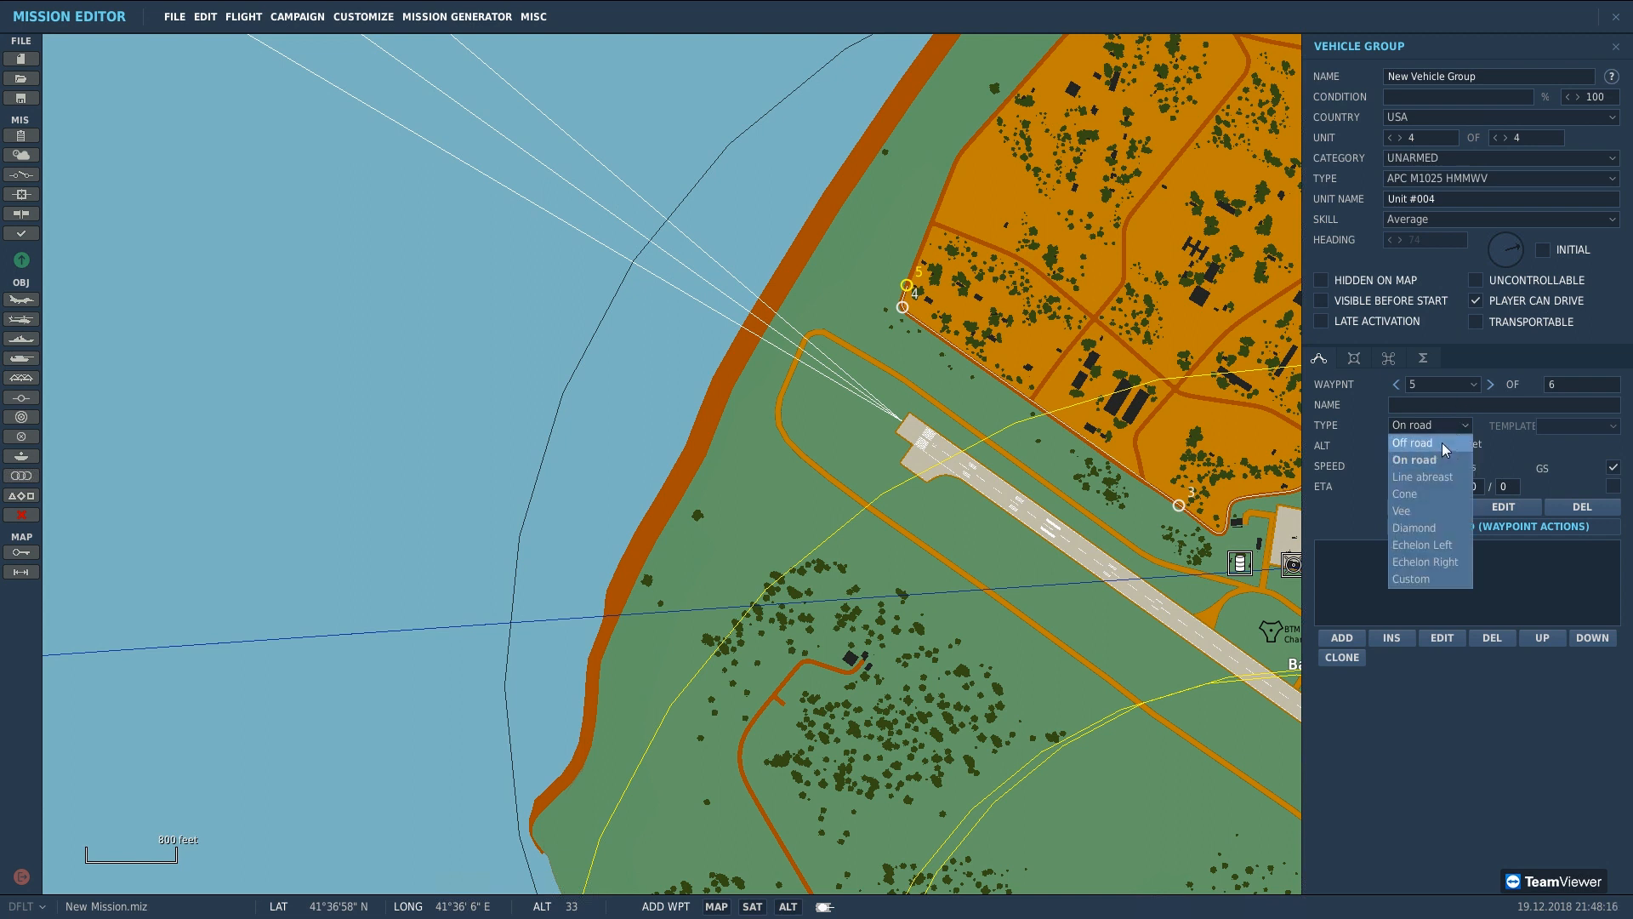
{"action": "left_click", "coordinate": [1442, 442]}
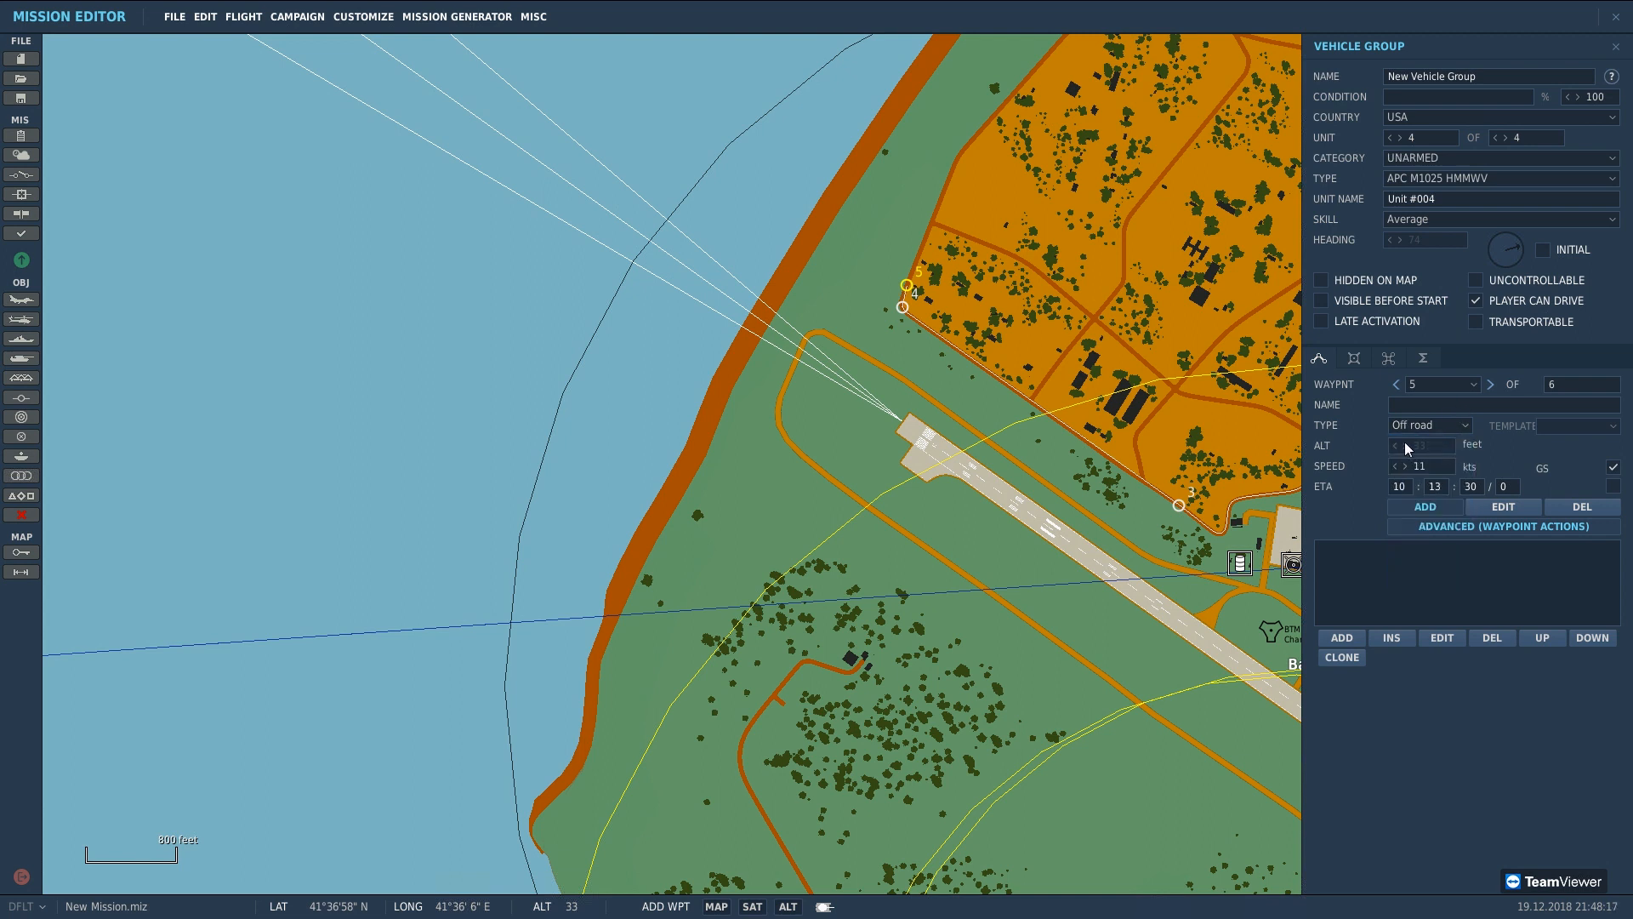
{"action": "left_click", "coordinate": [1502, 507]}
{"action": "left_click_drag", "start_coordinate": [907, 286], "coordinate": [812, 303]}
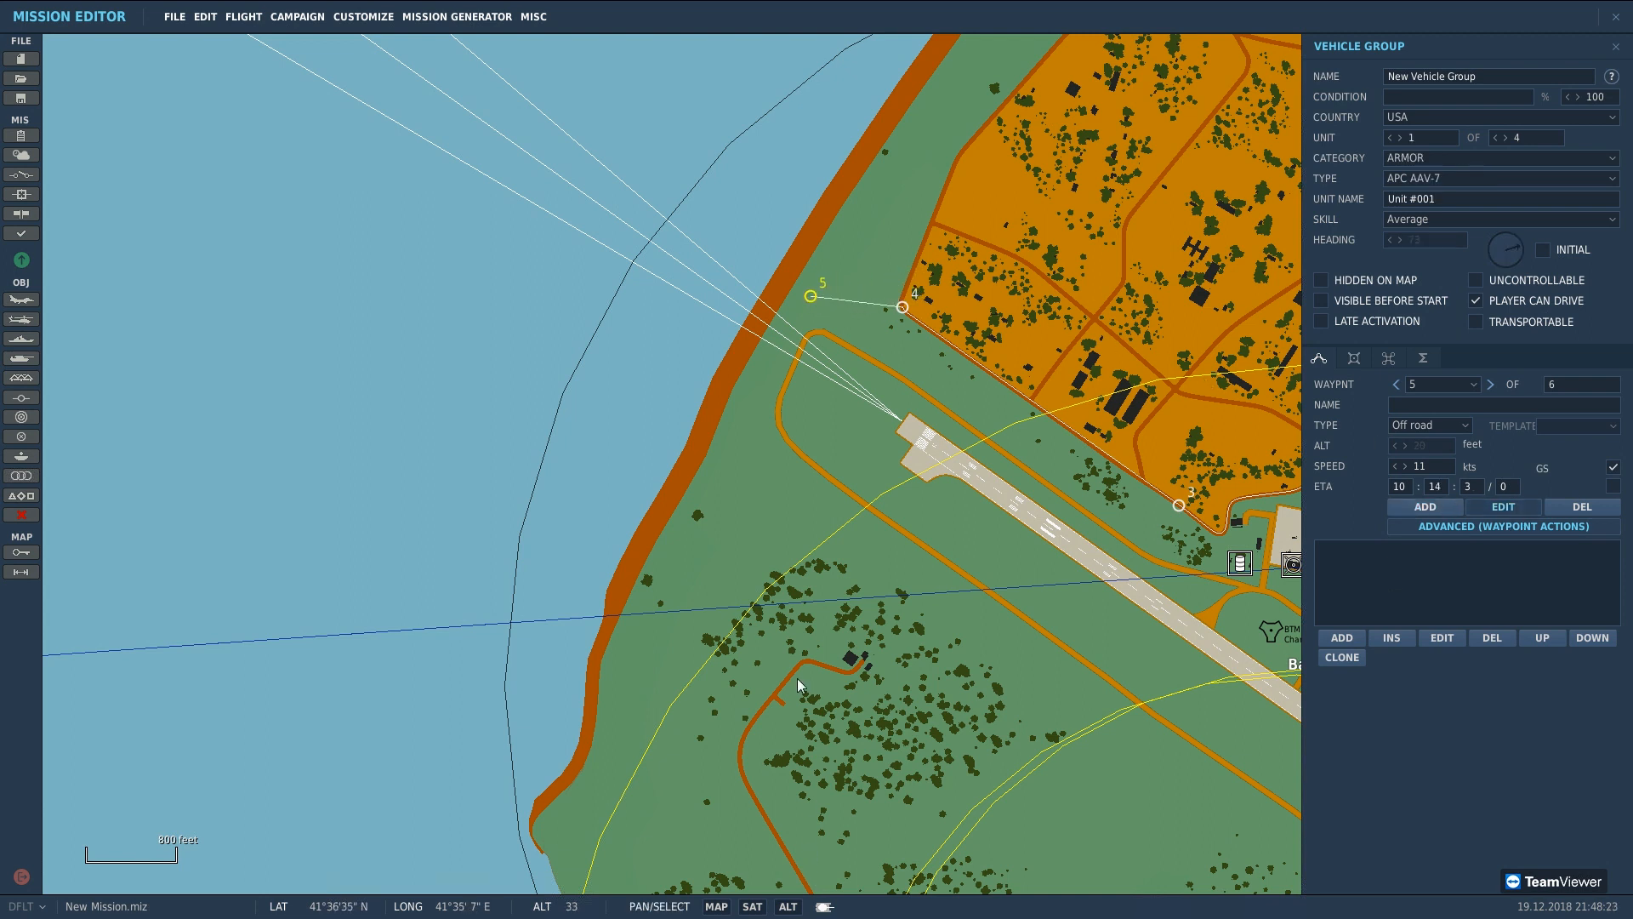
Step: Add waypoint 6 southwest of waypoint 5, on the open ground between the coast and the runway's northwest end
{"action": "scroll", "coordinate": [937, 555], "scroll_direction": "down", "scroll_amount": 3}
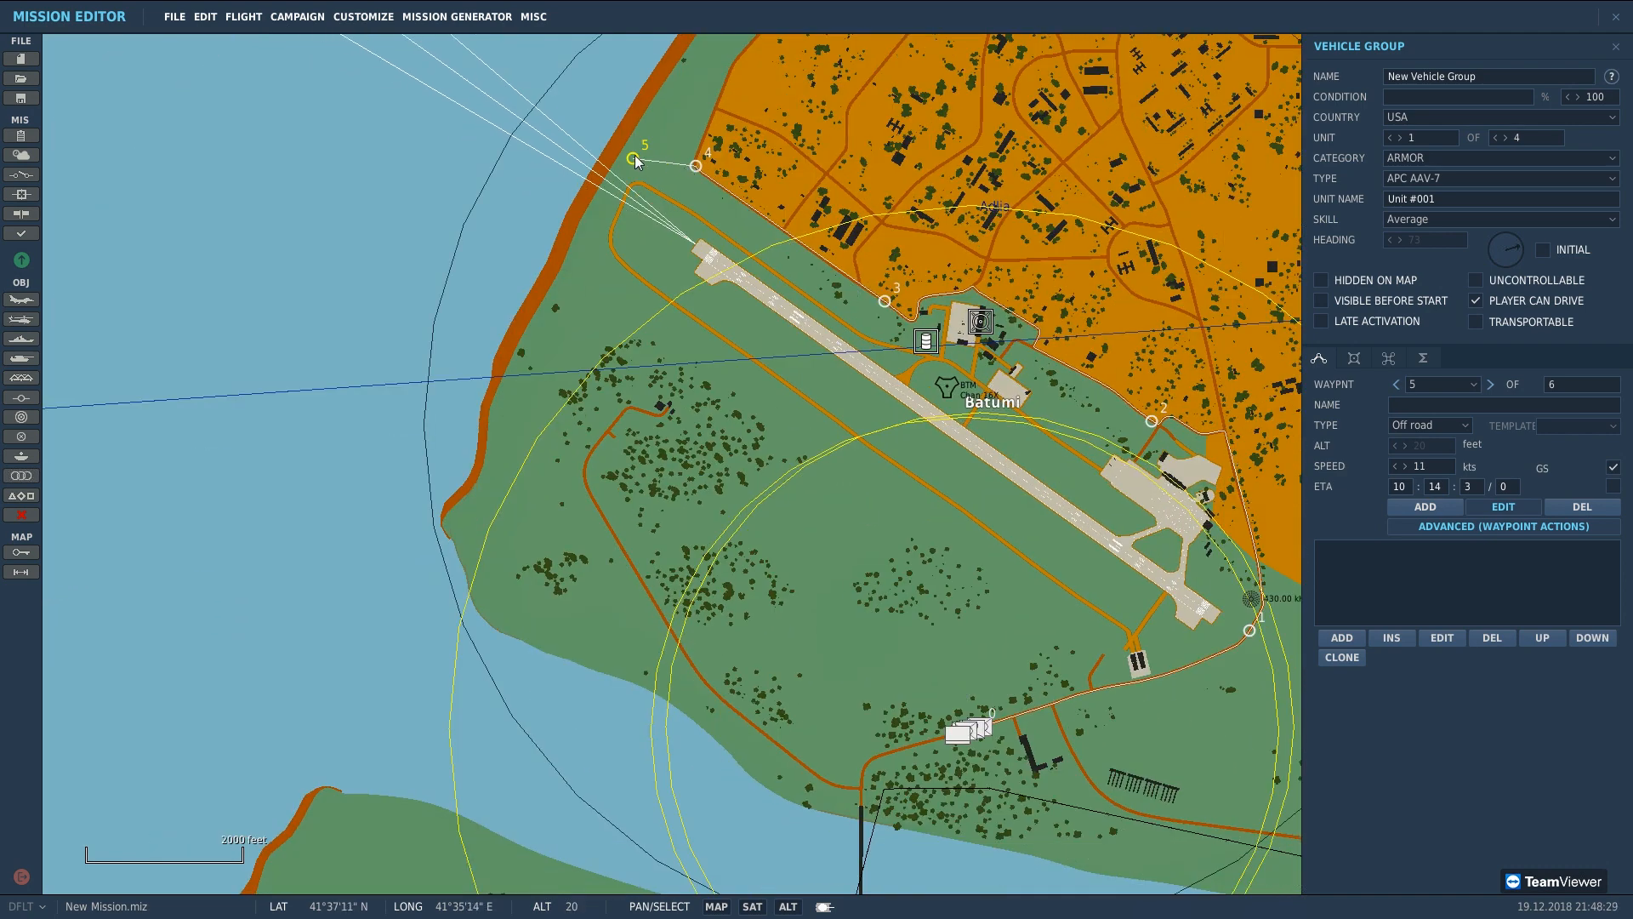
{"action": "right_click_drag", "start_coordinate": [636, 167], "coordinate": [780, 465]}
{"action": "scroll", "coordinate": [802, 432], "scroll_direction": "up", "scroll_amount": 2}
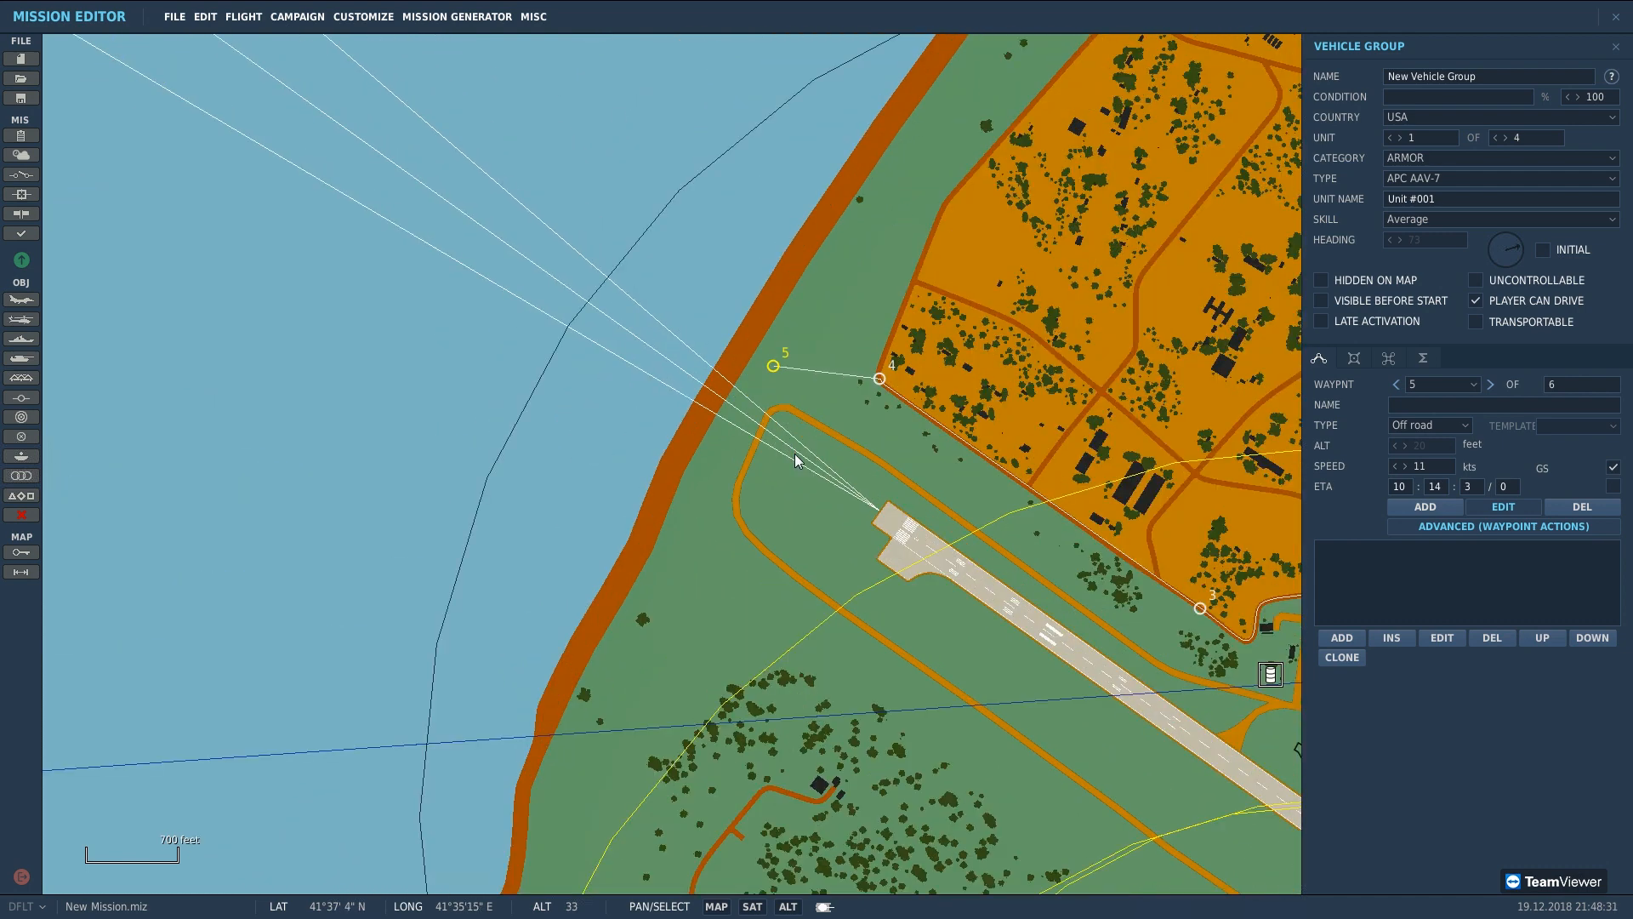
{"action": "right_click_drag", "start_coordinate": [767, 538], "coordinate": [823, 383]}
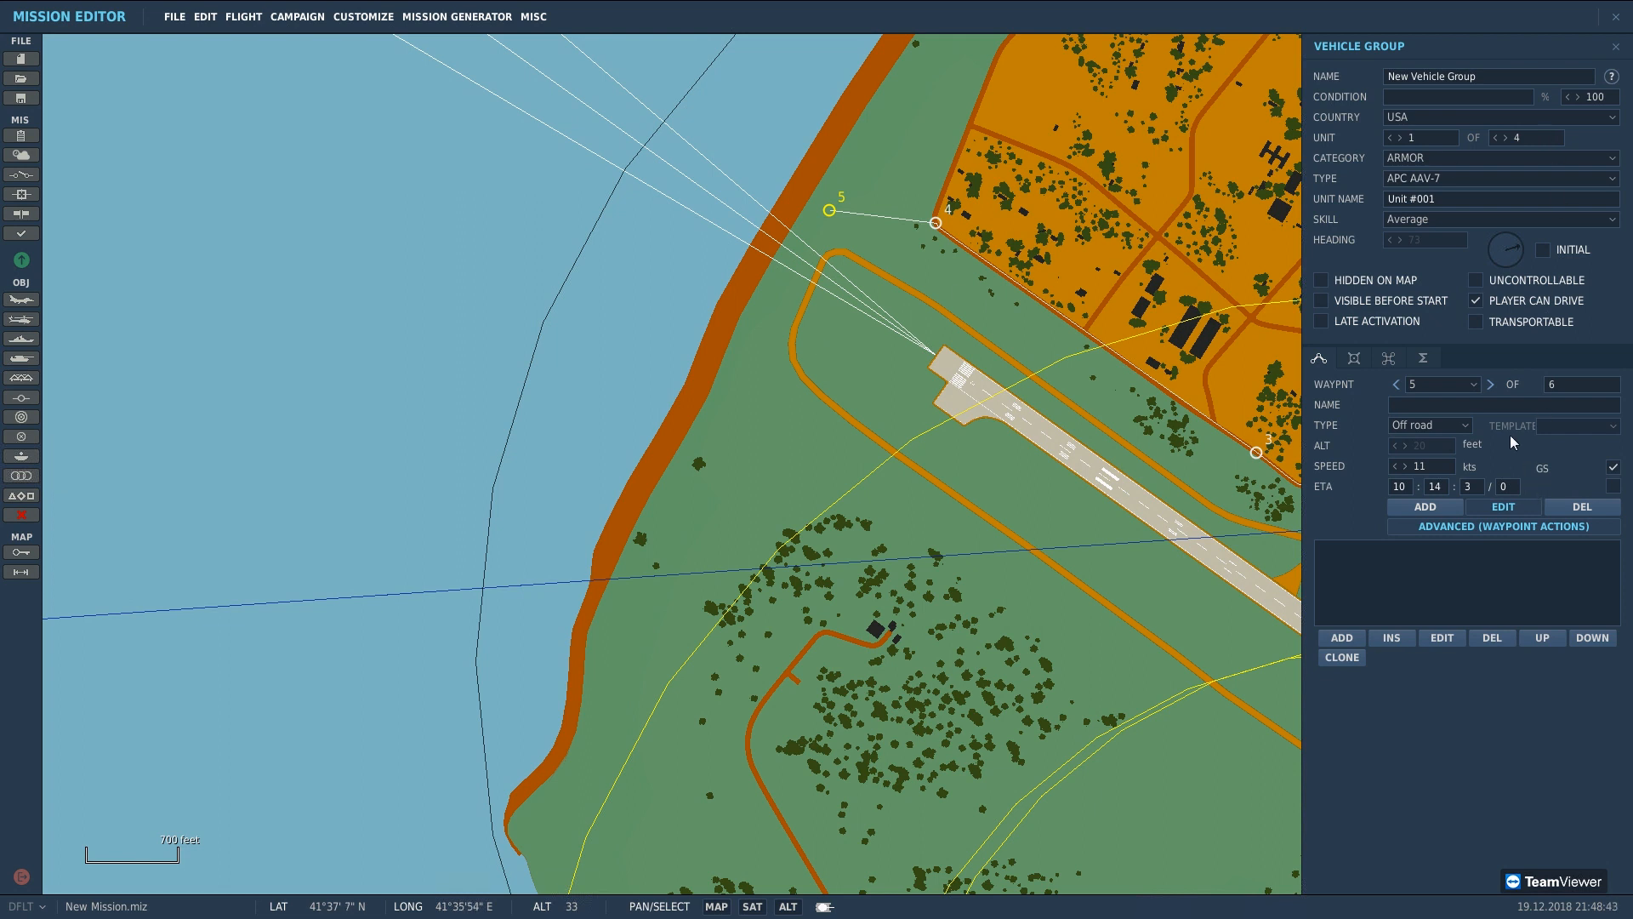
{"action": "left_click", "coordinate": [1434, 422]}
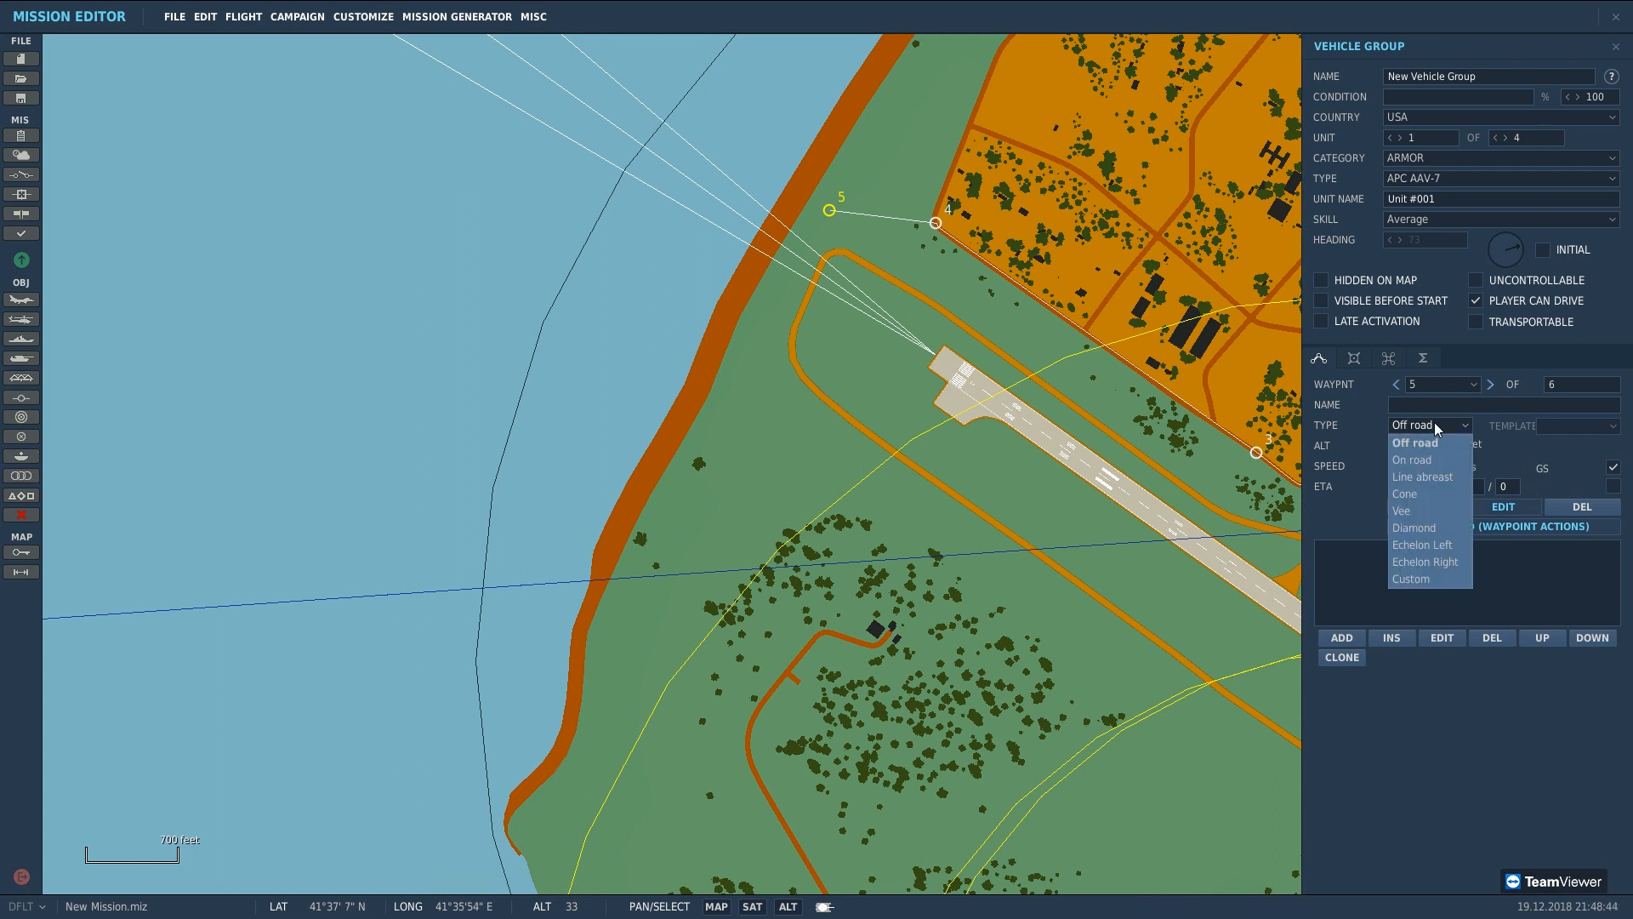
{"action": "left_click", "coordinate": [1437, 417]}
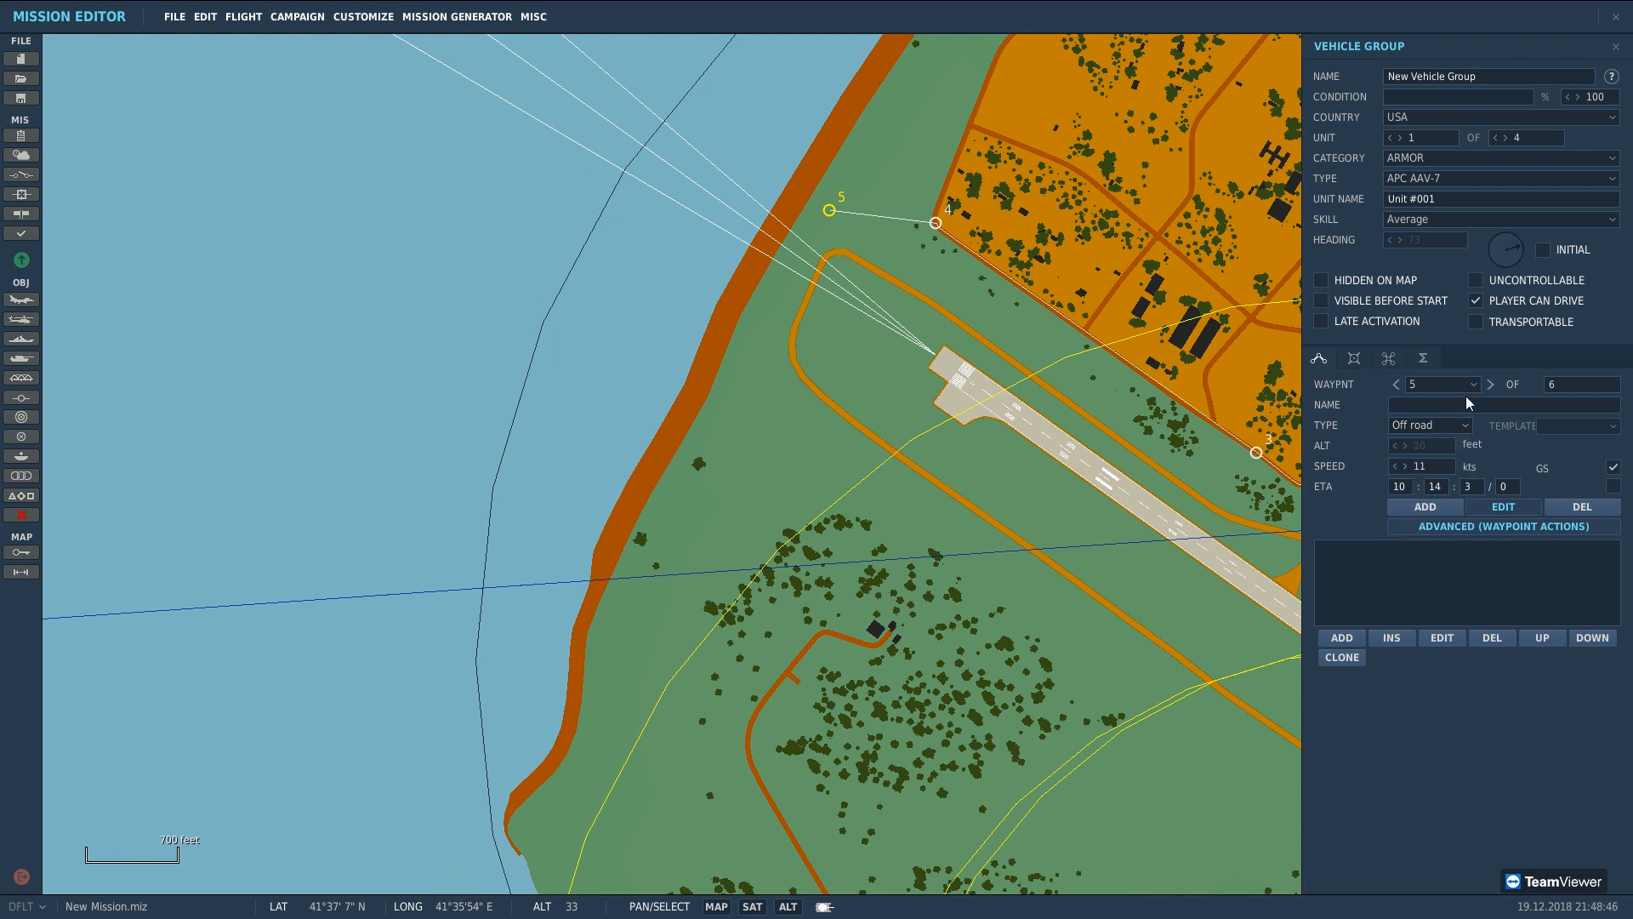
{"action": "left_click", "coordinate": [760, 374]}
{"action": "left_click", "coordinate": [830, 211]}
{"action": "left_click", "coordinate": [740, 425]}
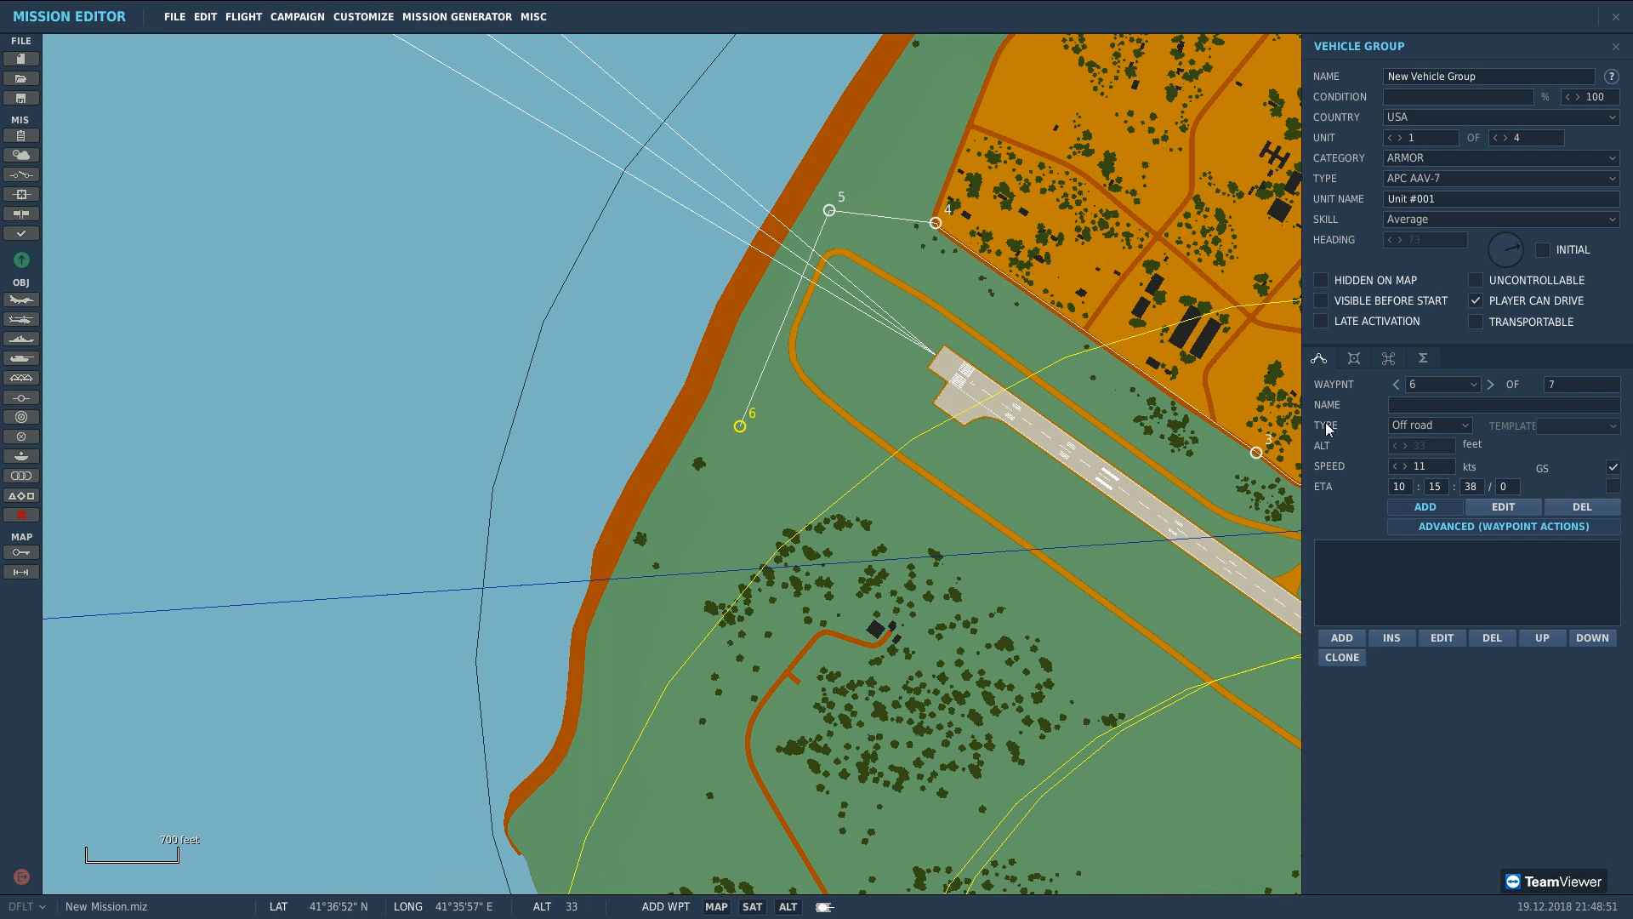
Step: Set waypoint 6's formation type to Vee
{"action": "left_click", "coordinate": [1429, 426]}
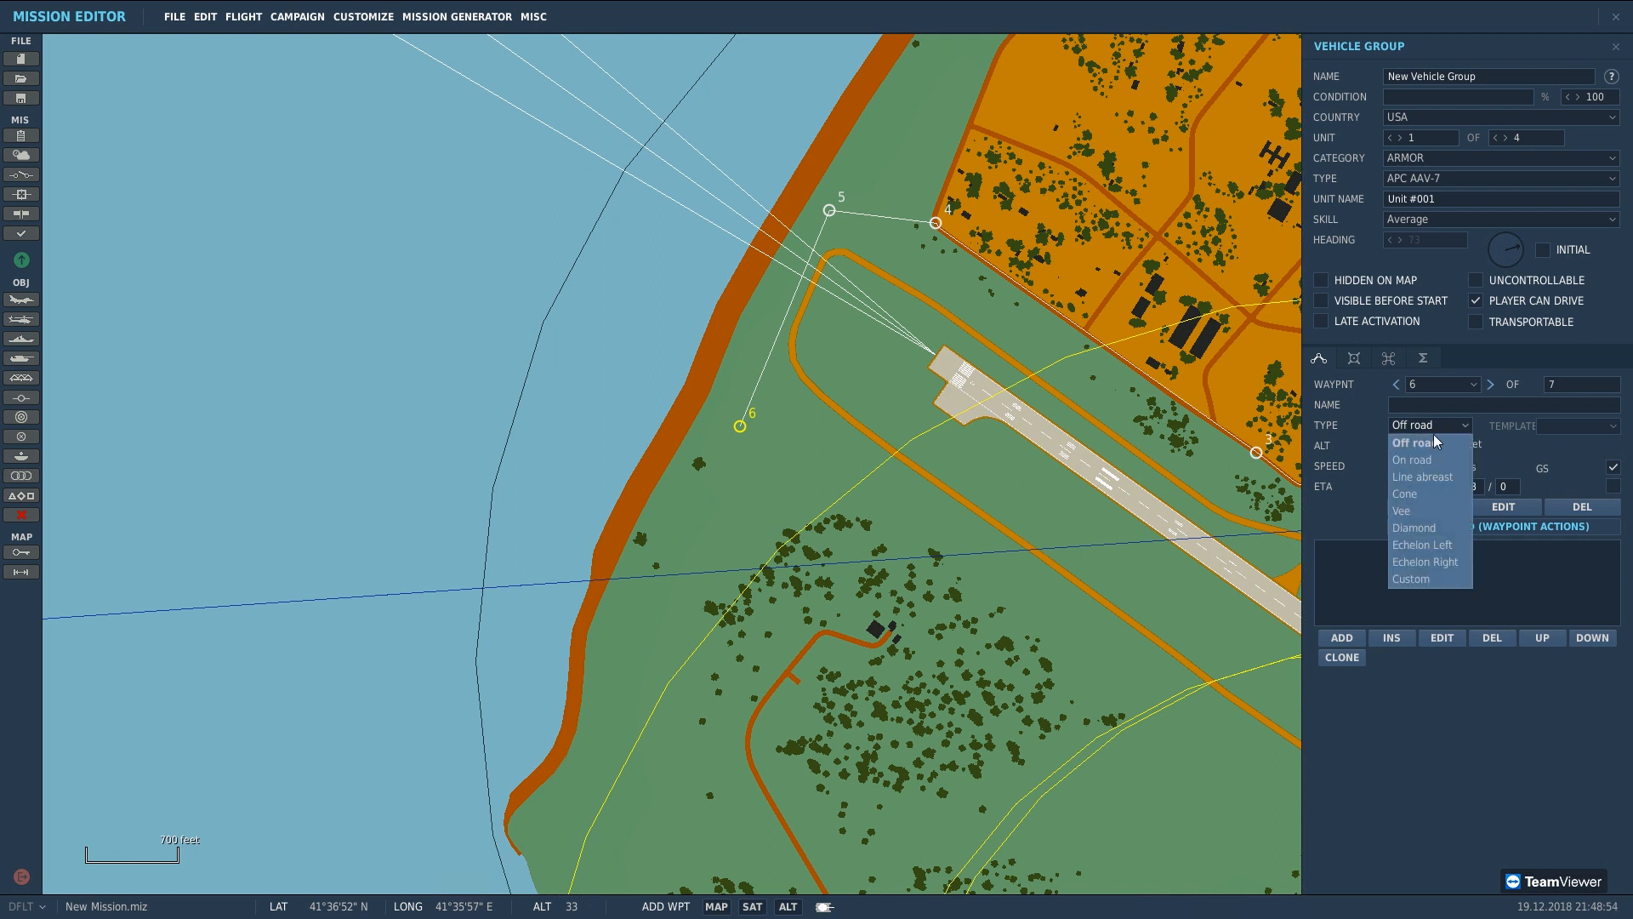
{"action": "left_click", "coordinate": [1417, 513]}
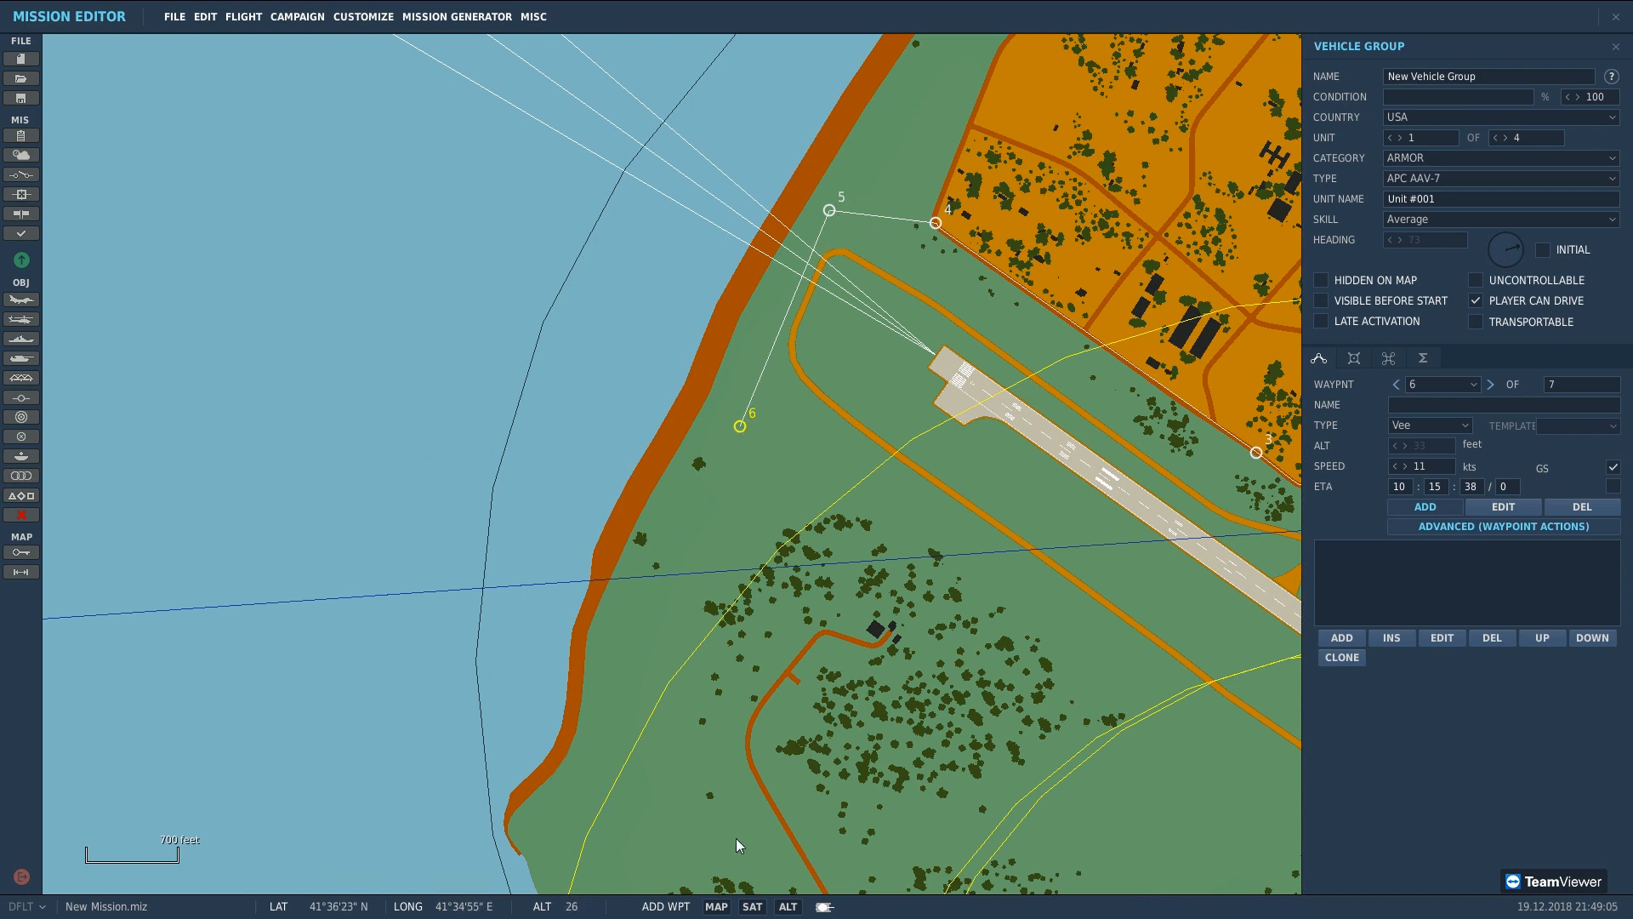
{"action": "right_click_drag", "start_coordinate": [768, 664], "coordinate": [628, 466]}
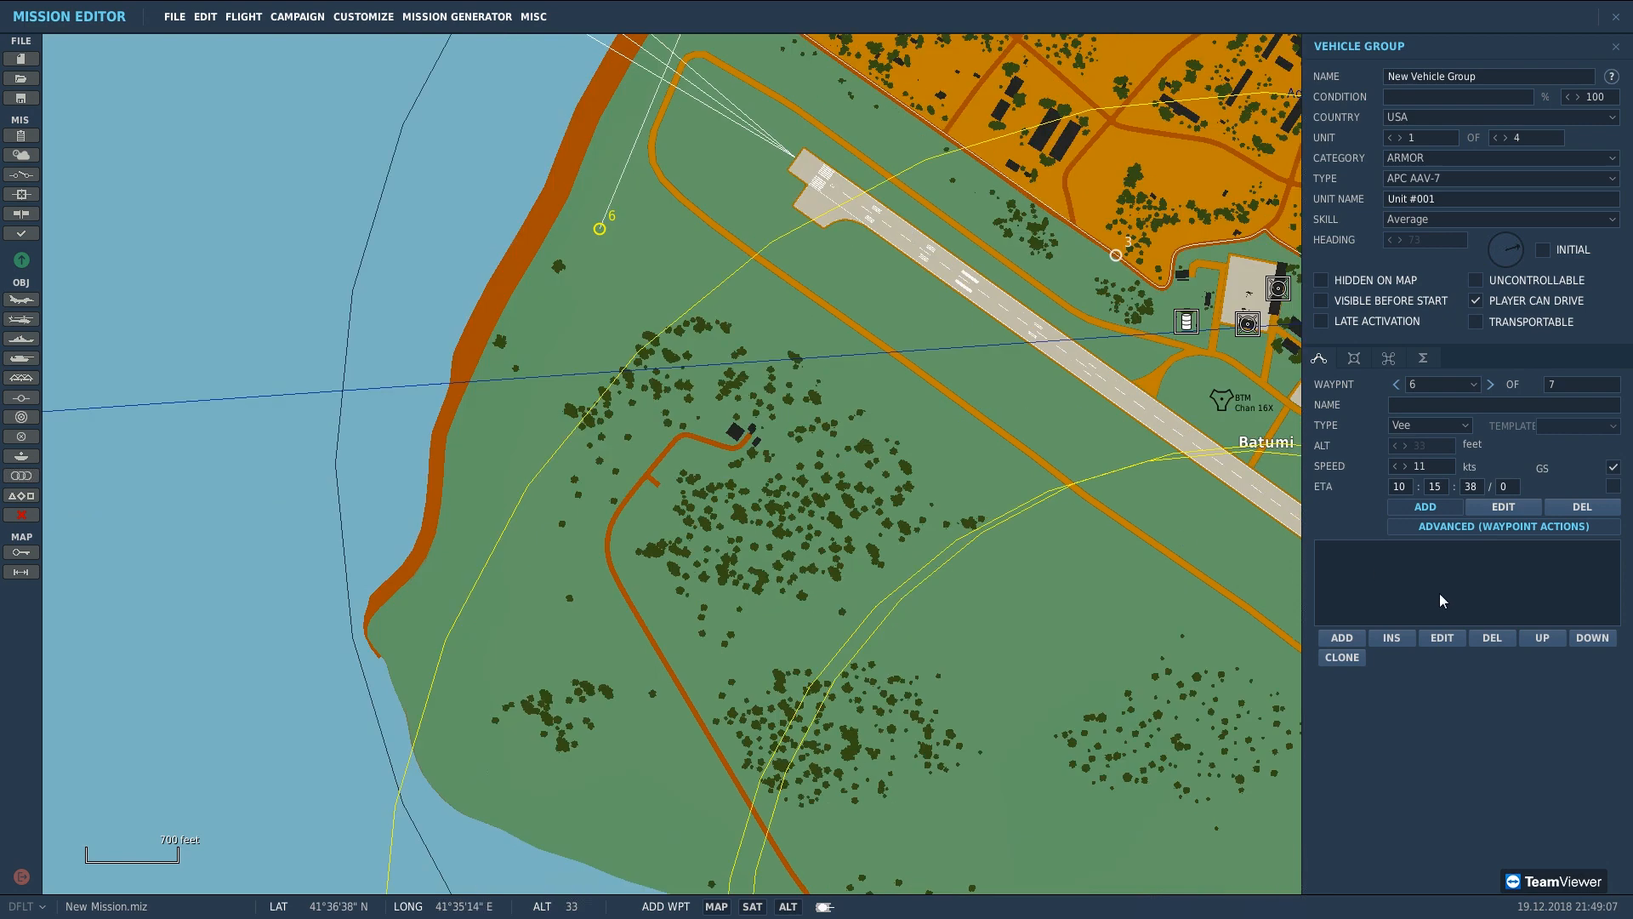
Step: Add waypoint 7 south of waypoint 6, where the road bends beside the woods, and set it to On road
{"action": "left_click", "coordinate": [1352, 638]}
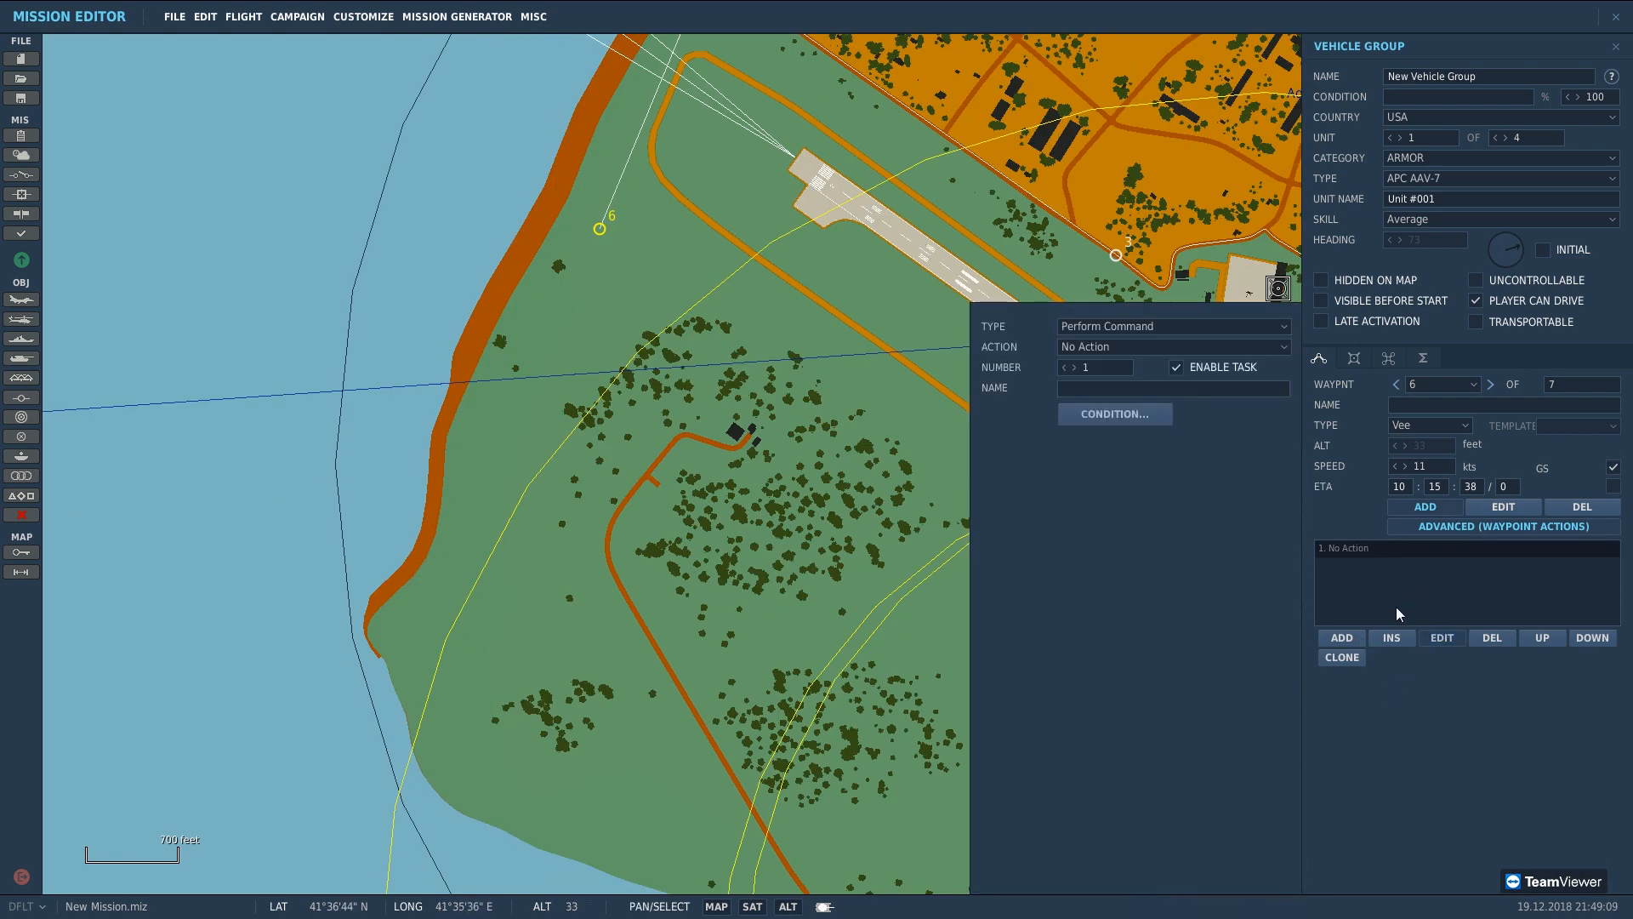
{"action": "left_click", "coordinate": [1442, 637]}
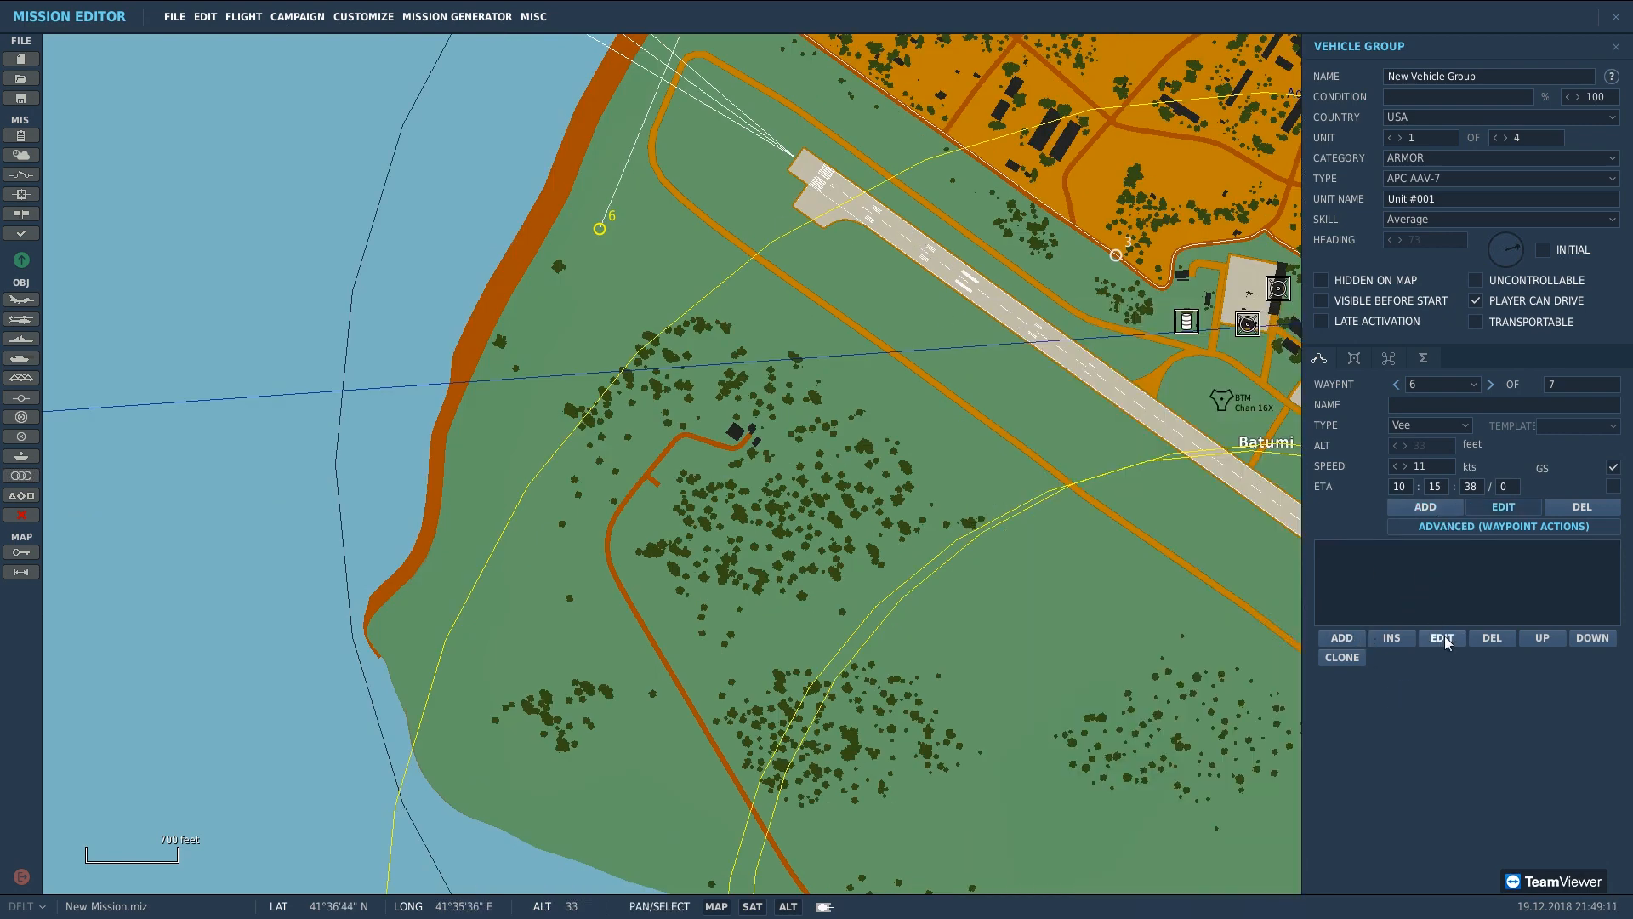
{"action": "left_click", "coordinate": [1443, 509]}
{"action": "left_click", "coordinate": [609, 554]}
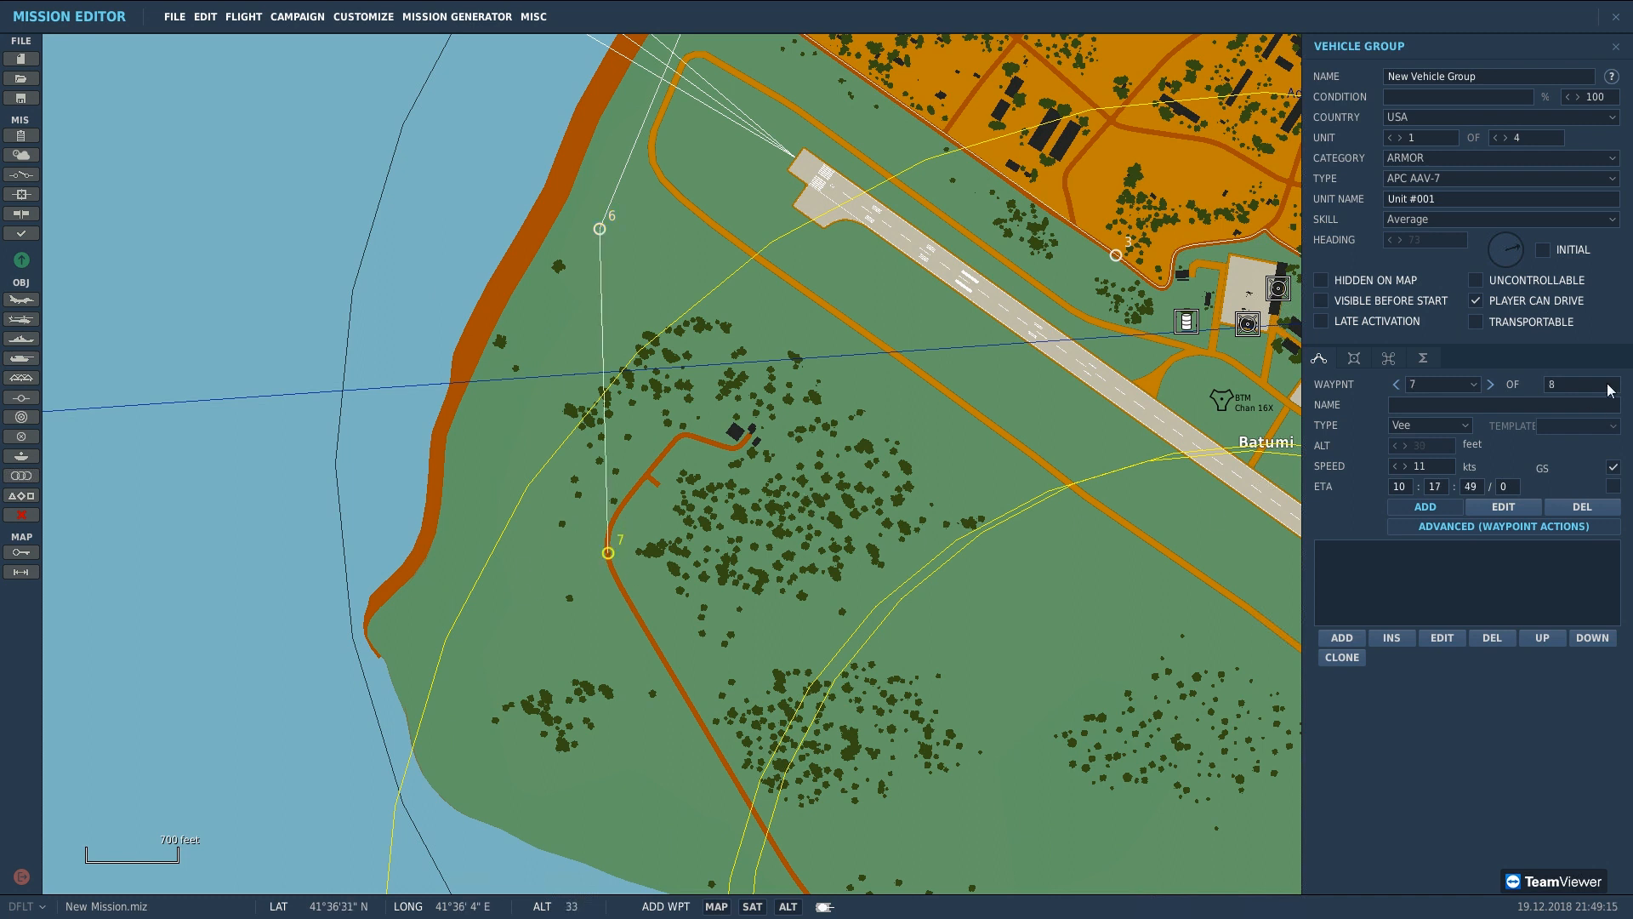
{"action": "left_click", "coordinate": [1464, 425]}
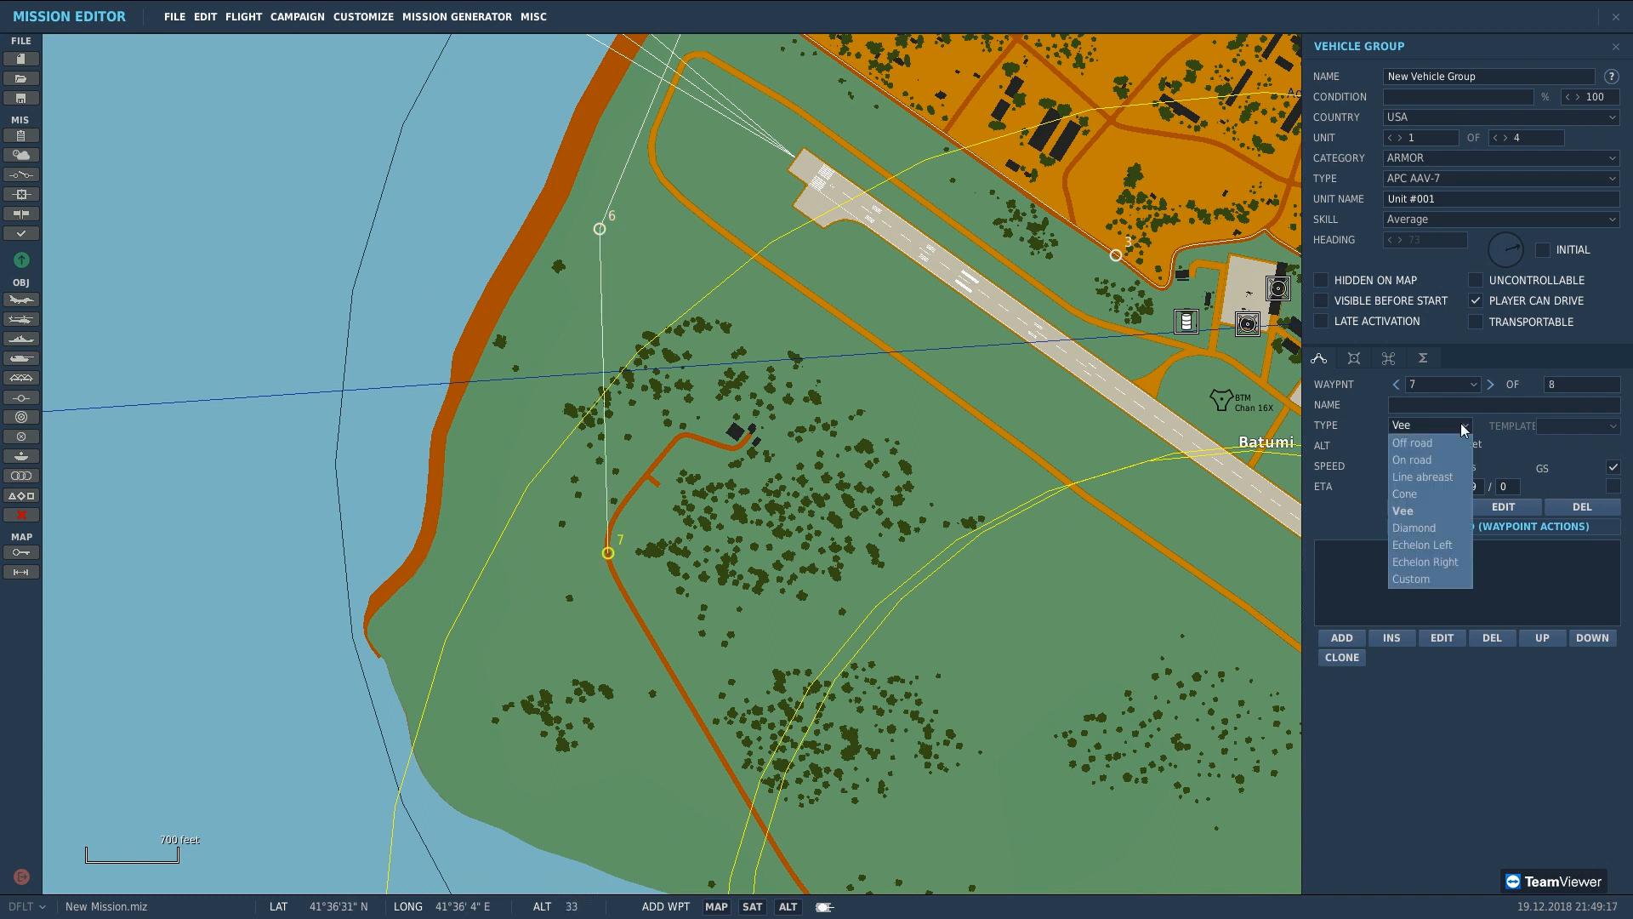
{"action": "left_click", "coordinate": [1431, 460]}
Step: Add On road waypoint 8 on the road just west of the vehicle group's starting position
{"action": "scroll", "coordinate": [718, 559], "scroll_direction": "down", "scroll_amount": 3}
{"action": "right_click_drag", "start_coordinate": [1033, 748], "coordinate": [826, 457]}
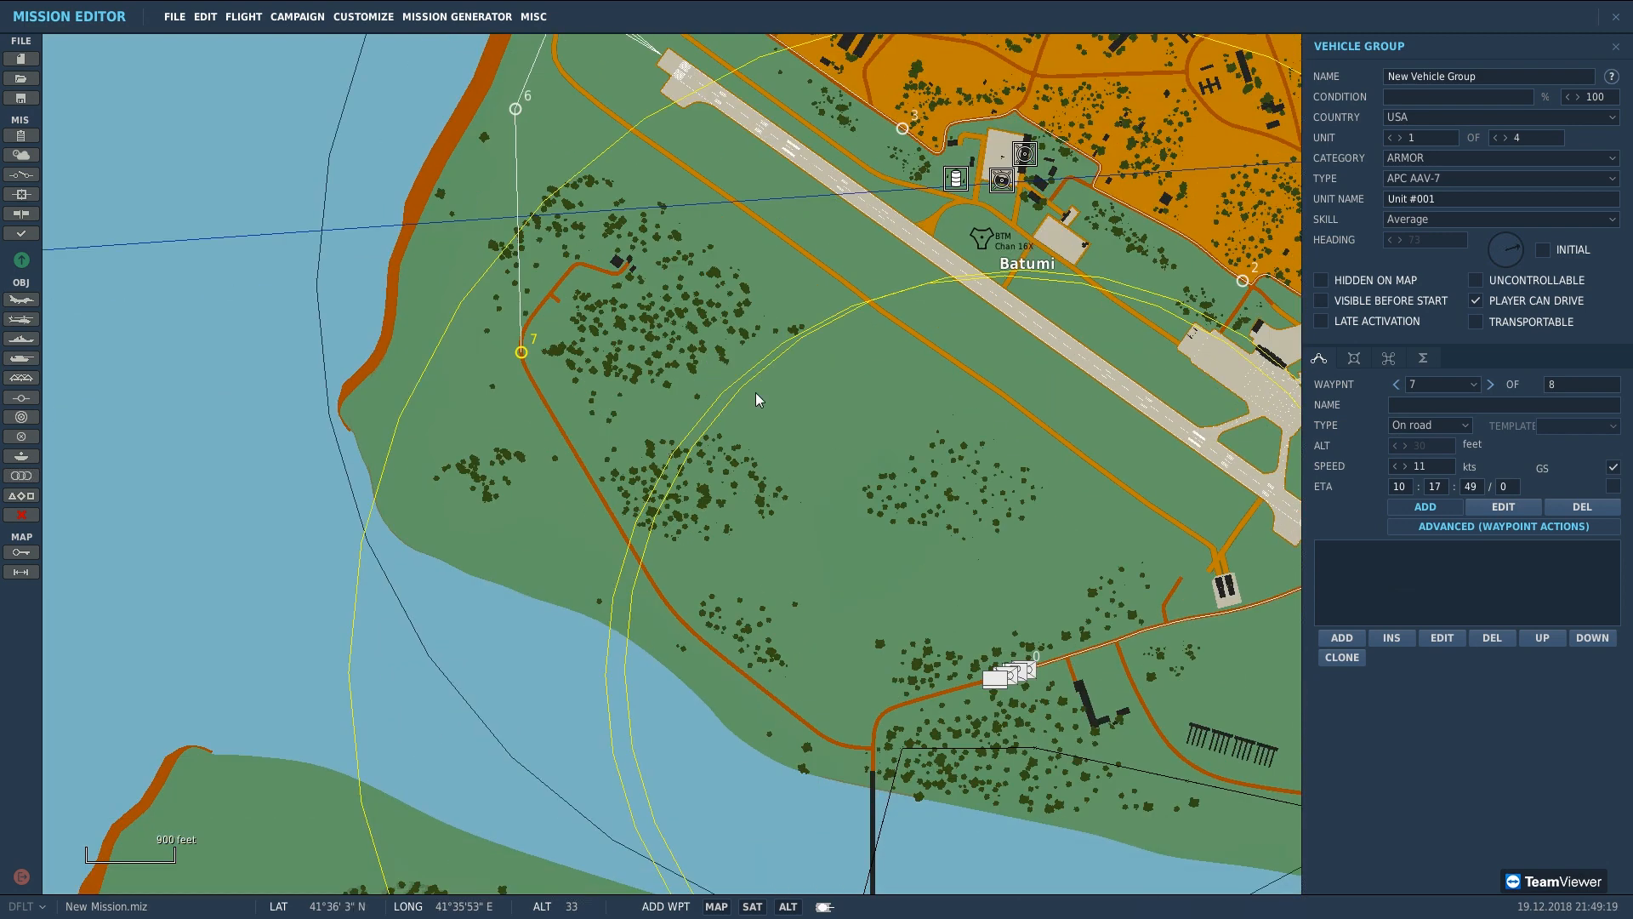
{"action": "right_click_drag", "start_coordinate": [1059, 571], "coordinate": [819, 322]}
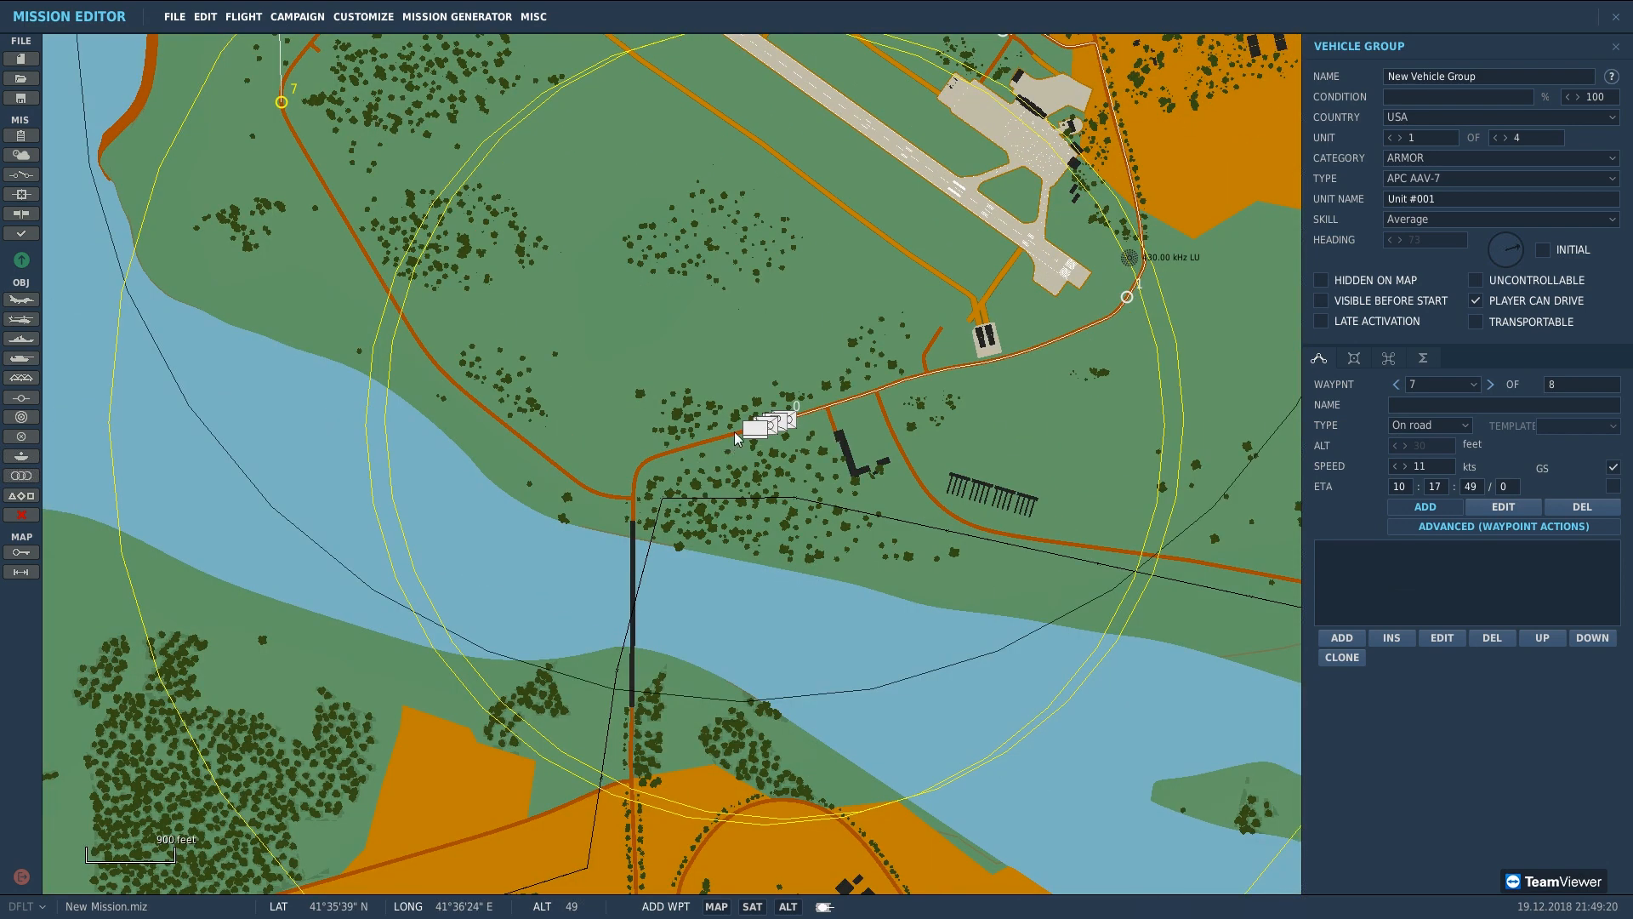
{"action": "left_click", "coordinate": [737, 437]}
{"action": "scroll", "coordinate": [737, 437], "scroll_direction": "up", "scroll_amount": 2}
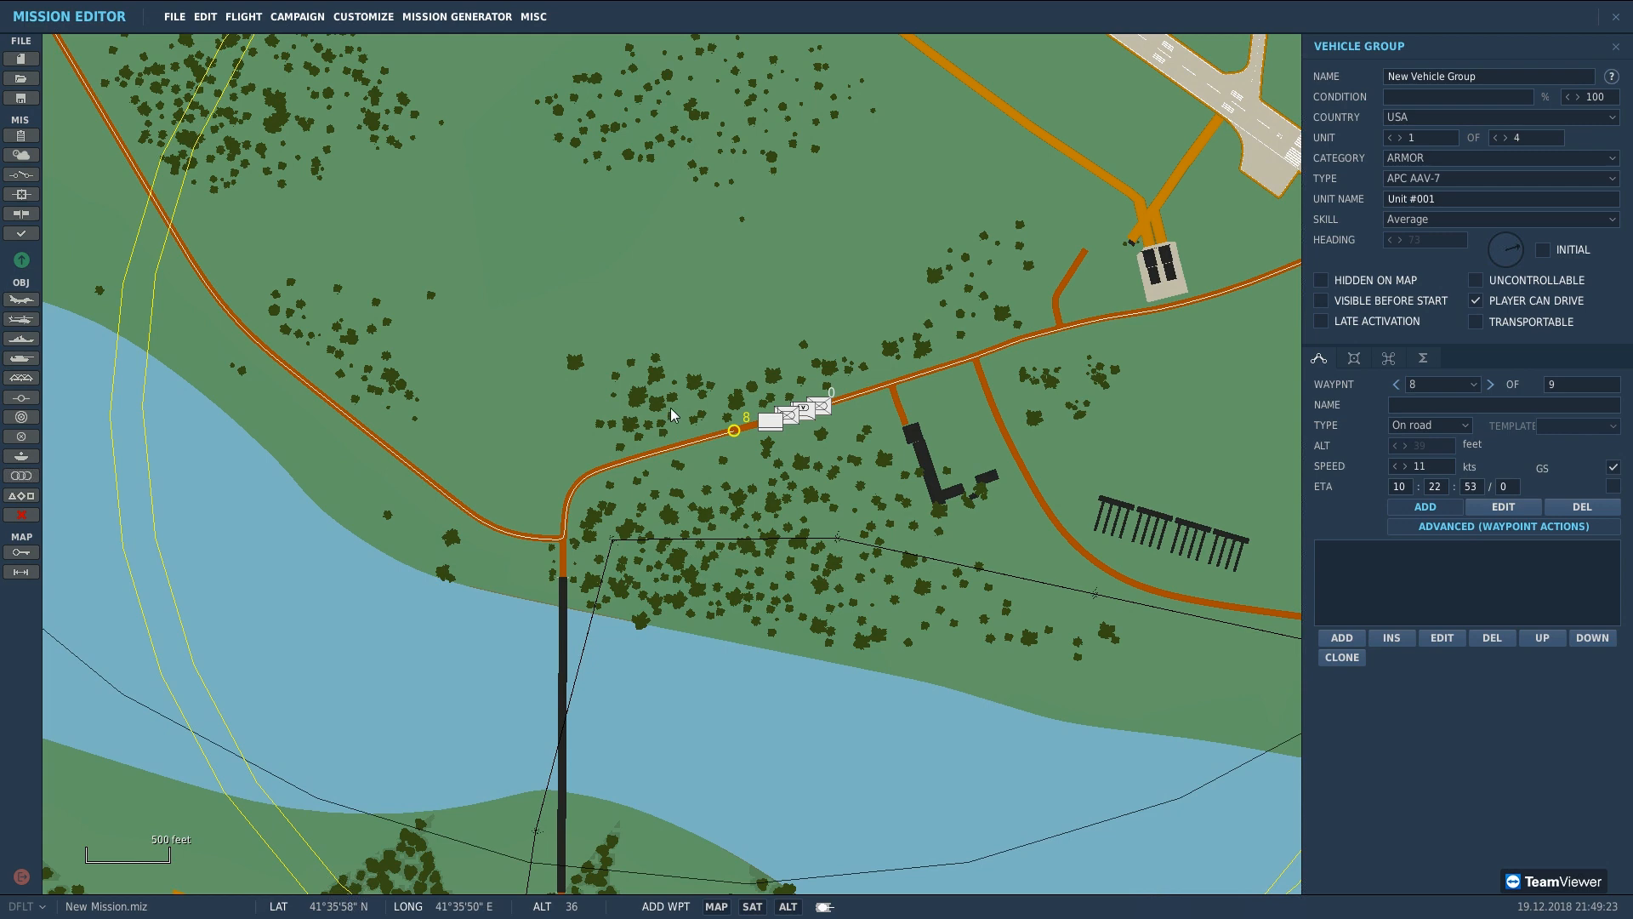
{"action": "scroll", "coordinate": [774, 442], "scroll_direction": "up", "scroll_amount": 1}
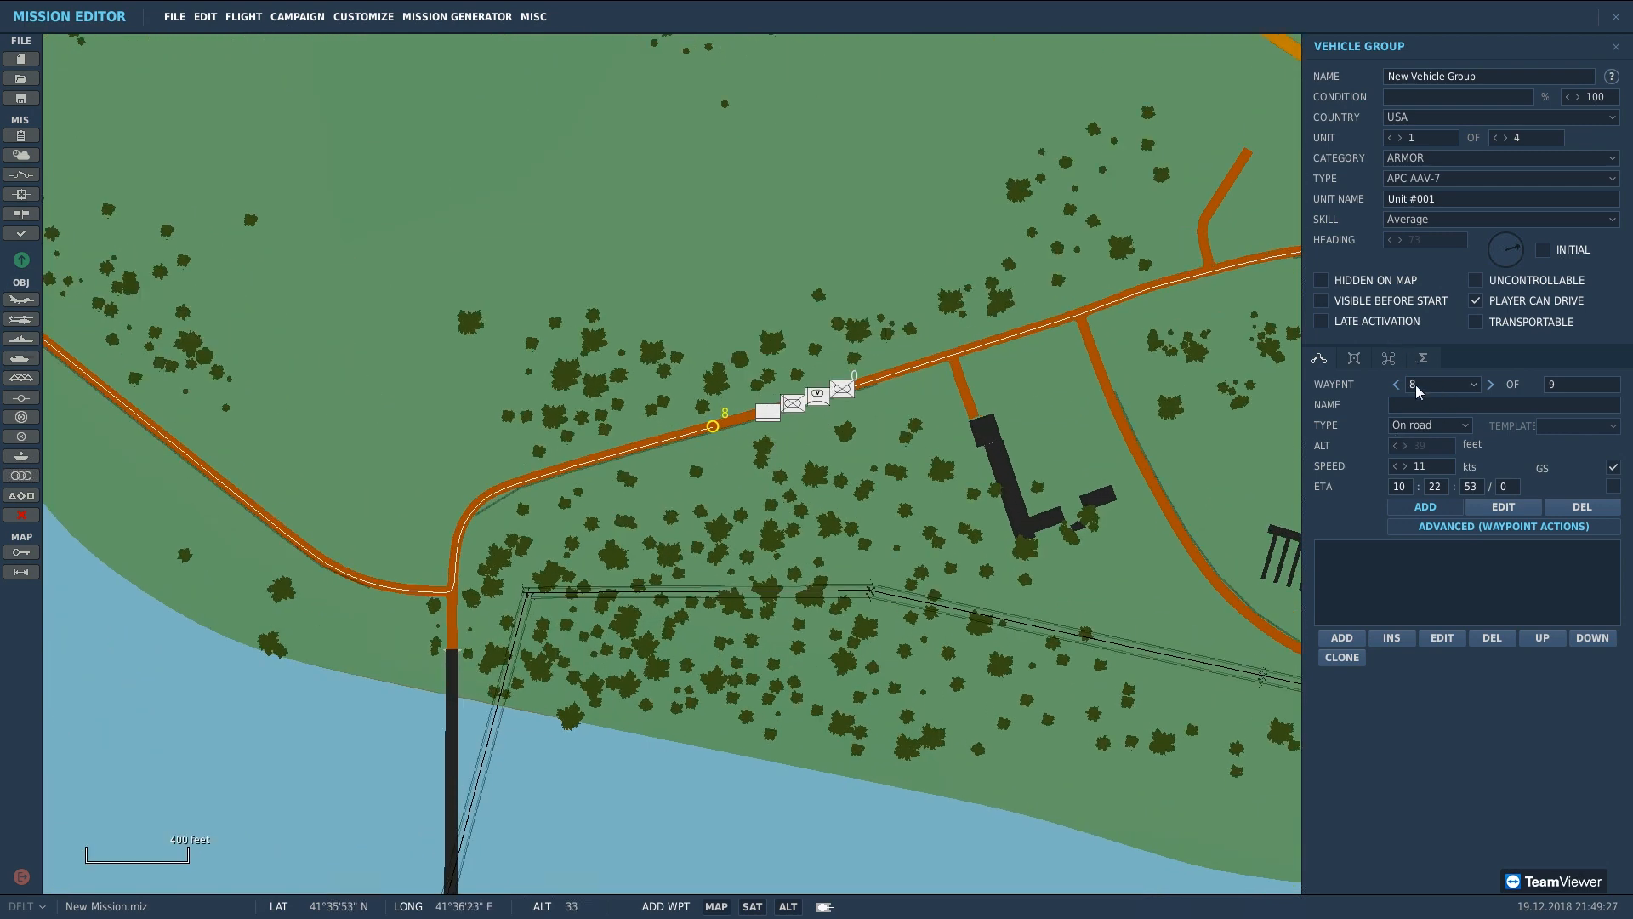
Step: Add a Perform Command action to waypoint 8 with go to waypoint as the action, then deselect the vehicle group
{"action": "scroll", "coordinate": [781, 455], "scroll_direction": "down", "scroll_amount": 5}
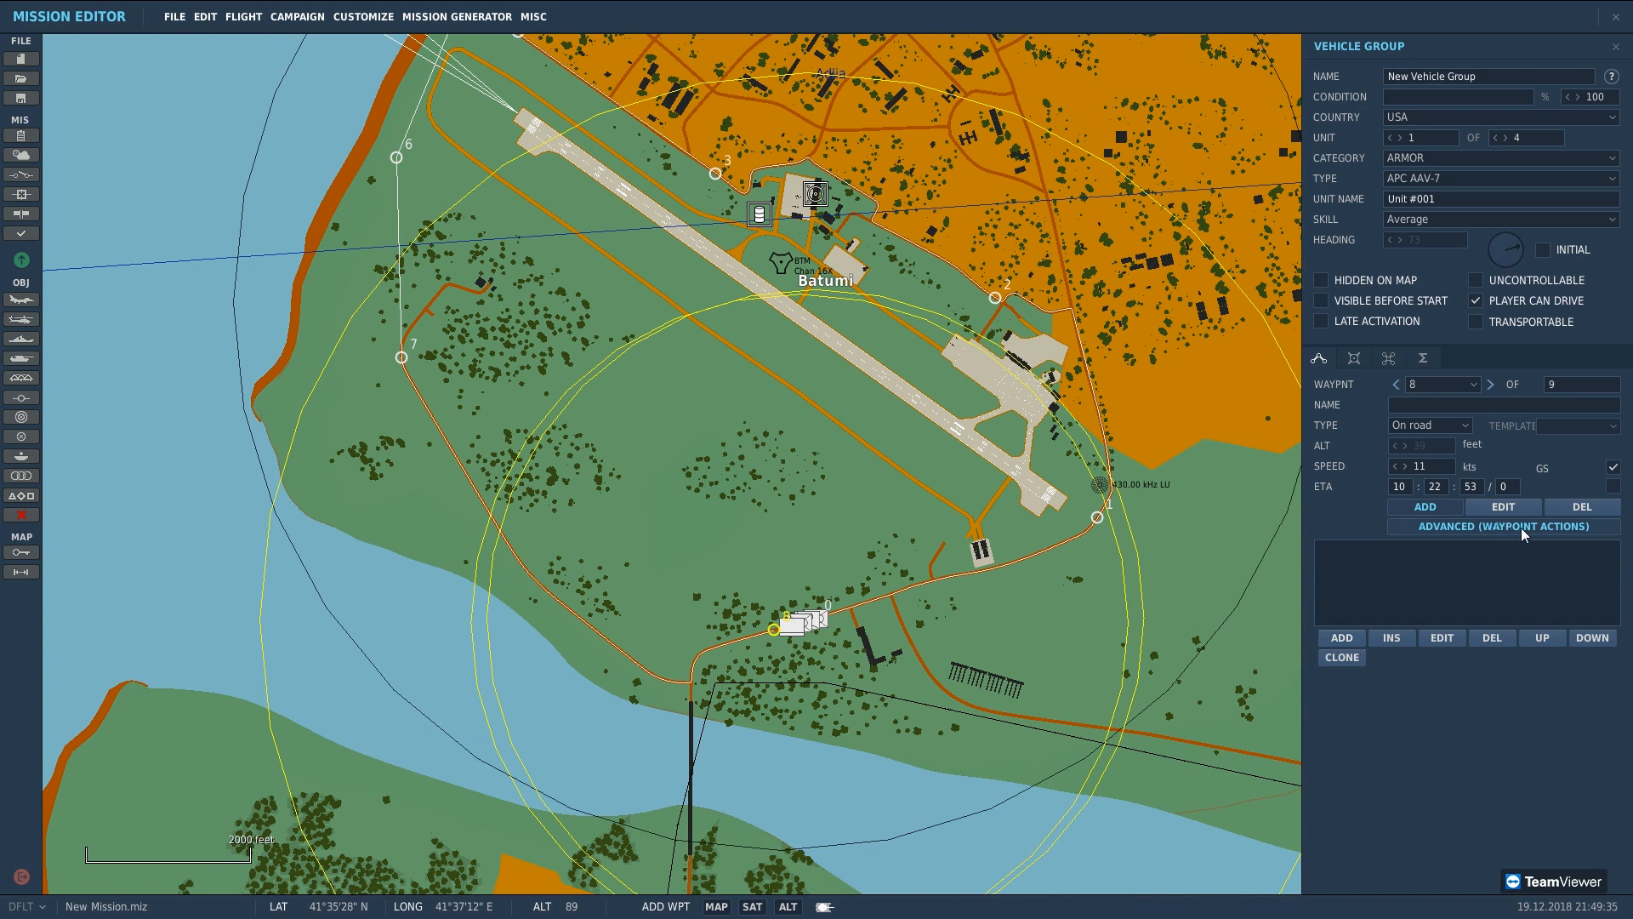
{"action": "left_click", "coordinate": [1352, 638]}
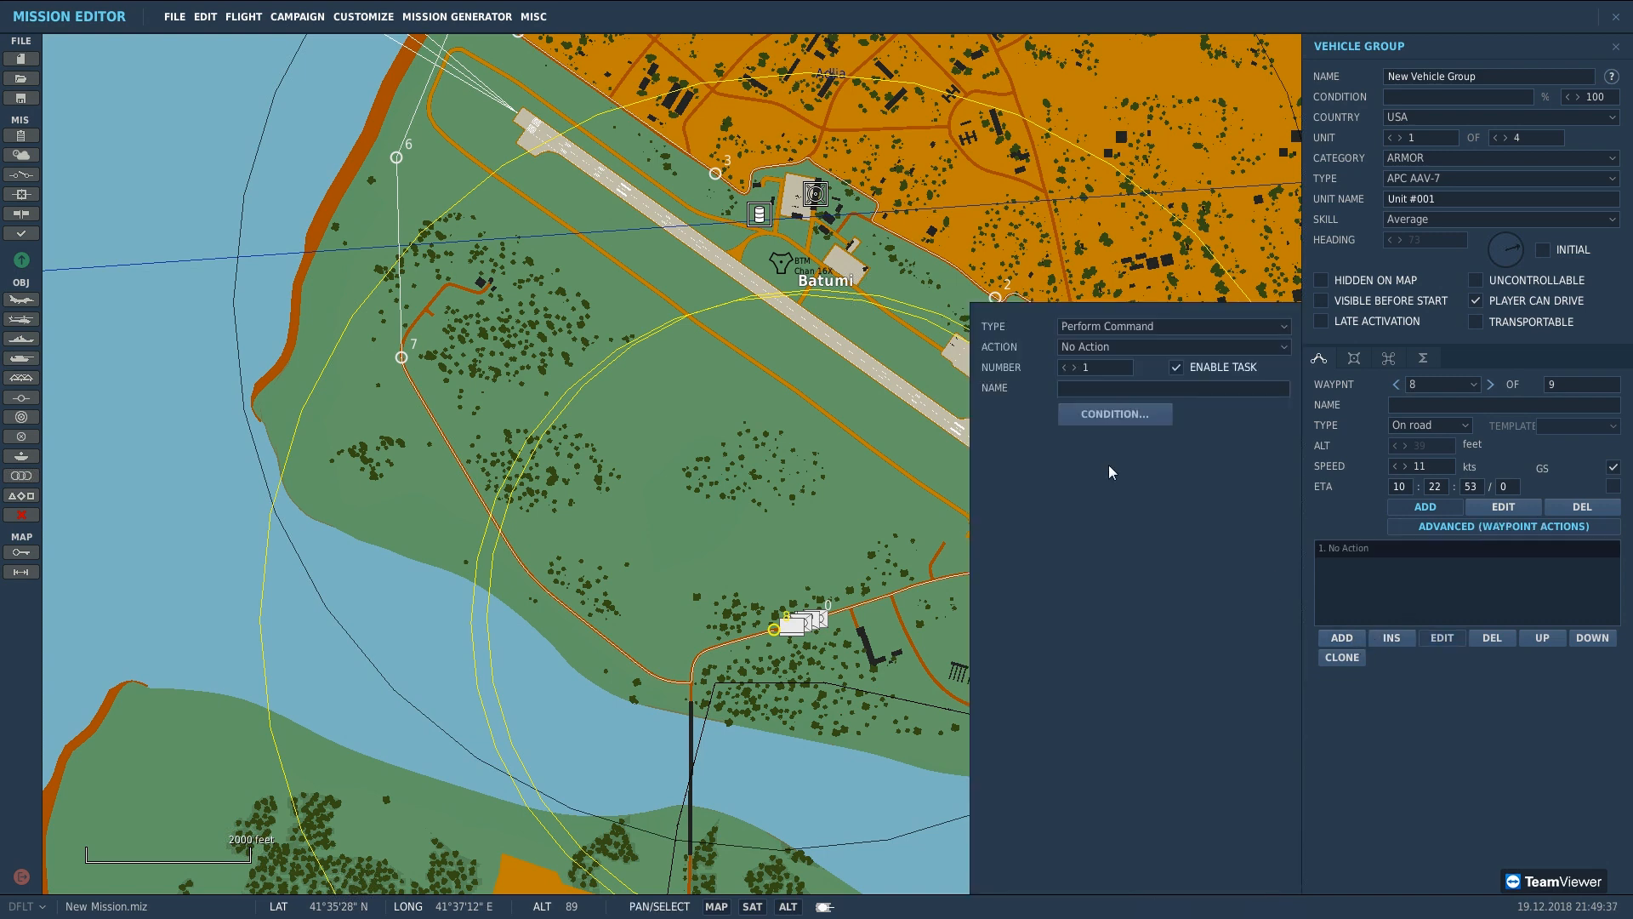
{"action": "left_click", "coordinate": [1099, 326]}
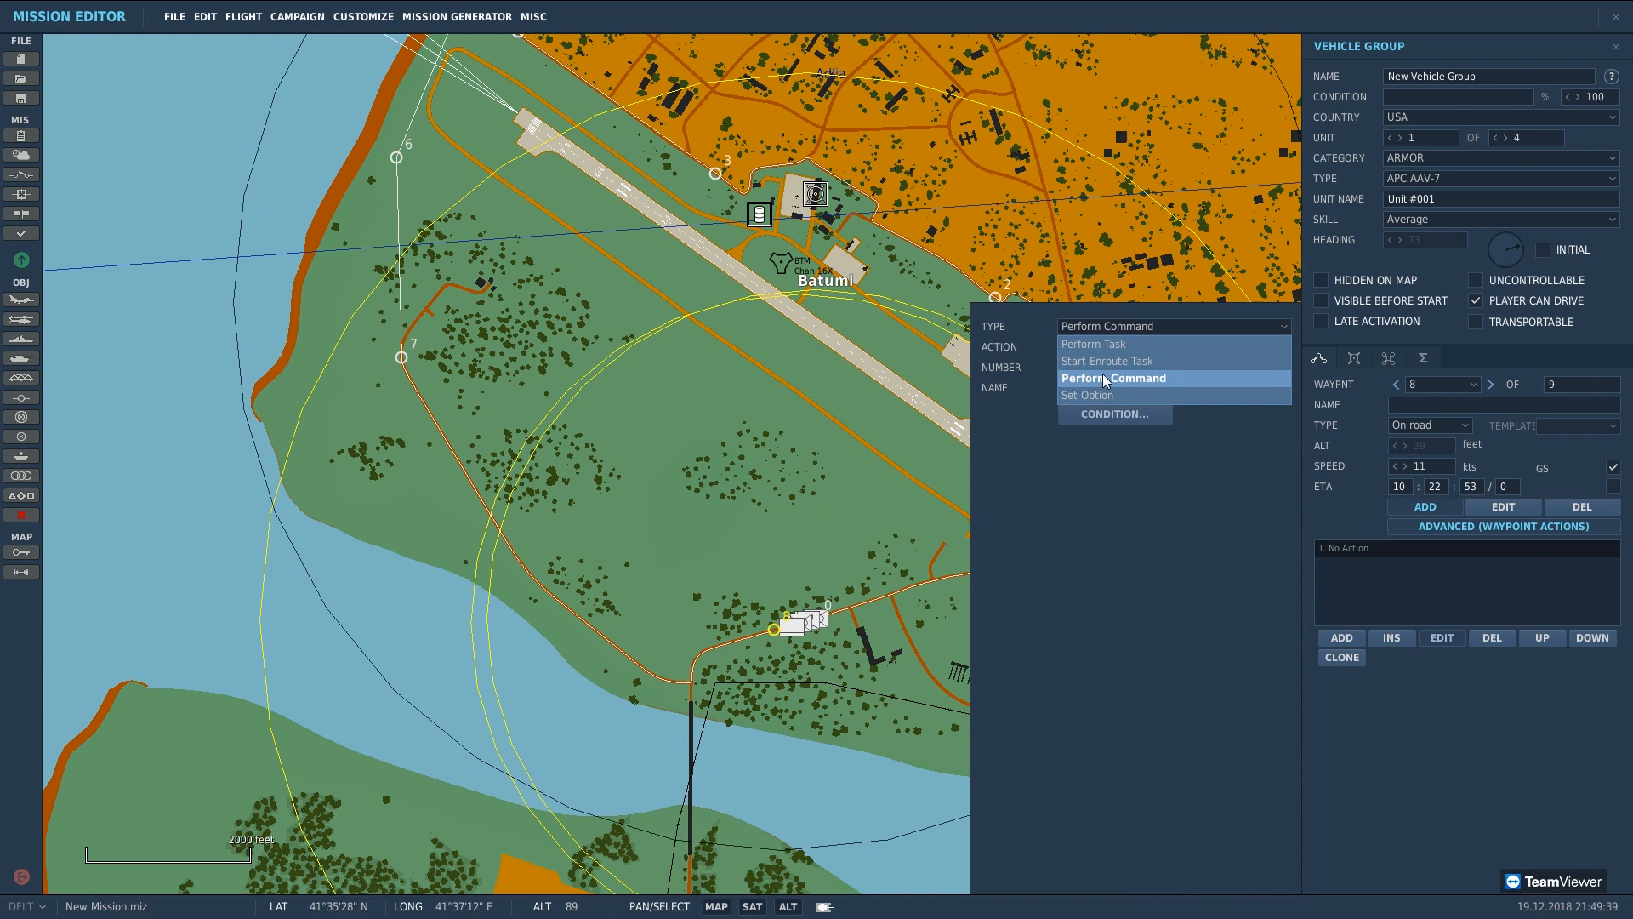
{"action": "left_click", "coordinate": [1102, 374]}
{"action": "left_click", "coordinate": [1109, 345]}
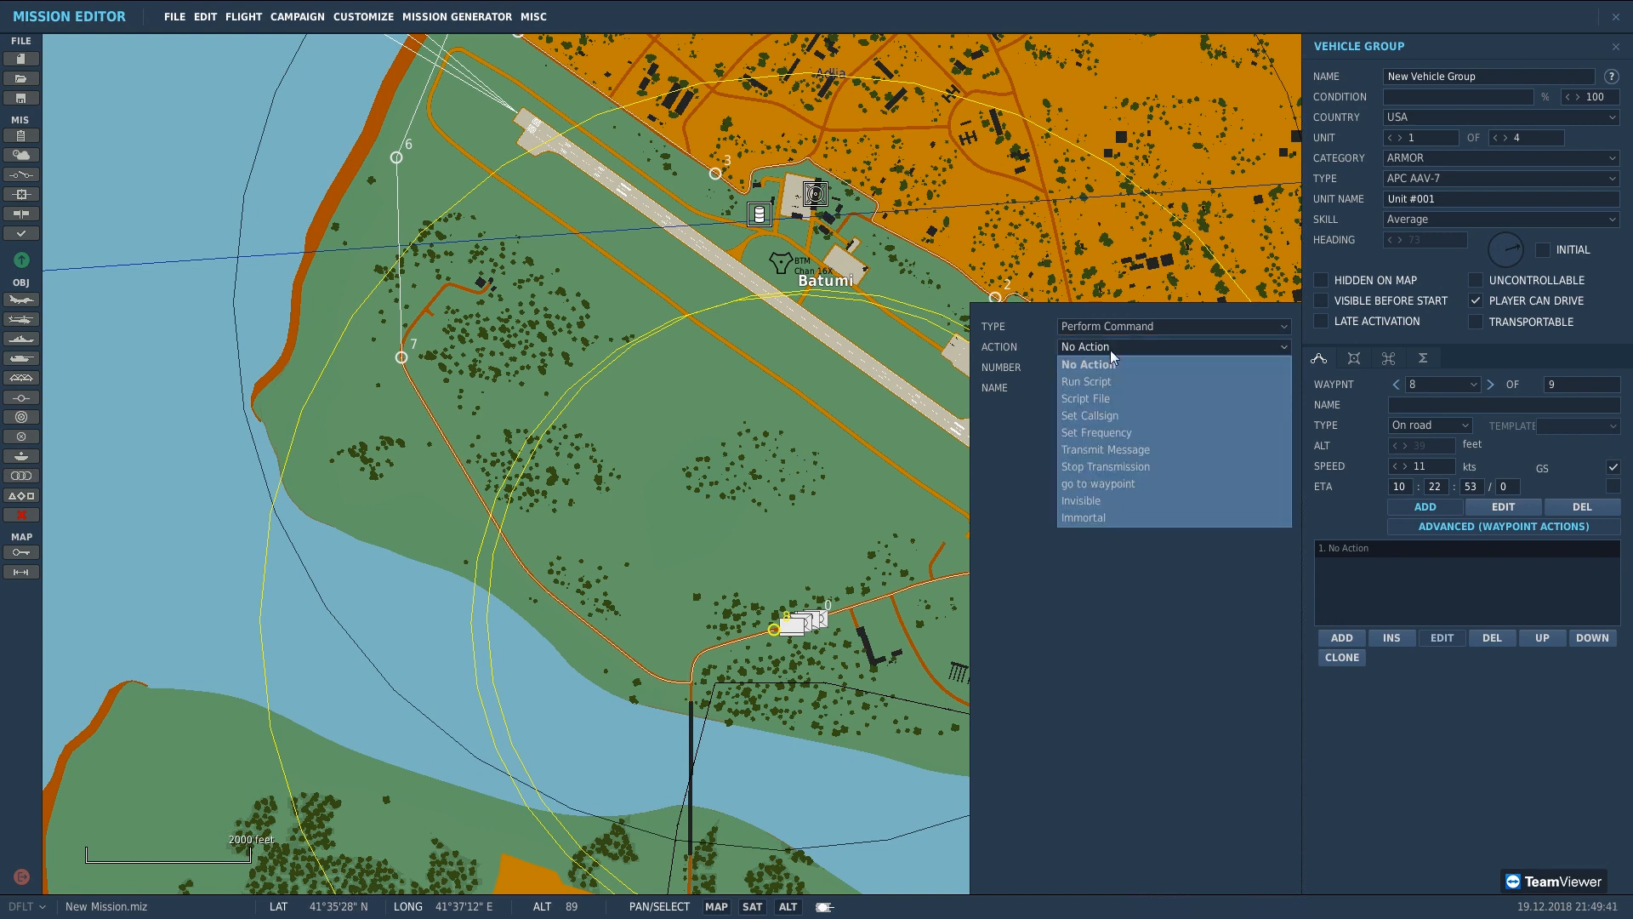
{"action": "left_click", "coordinate": [1100, 480]}
{"action": "left_click", "coordinate": [1112, 451]}
{"action": "left_click", "coordinate": [1110, 462]}
{"action": "left_click", "coordinate": [778, 701]}
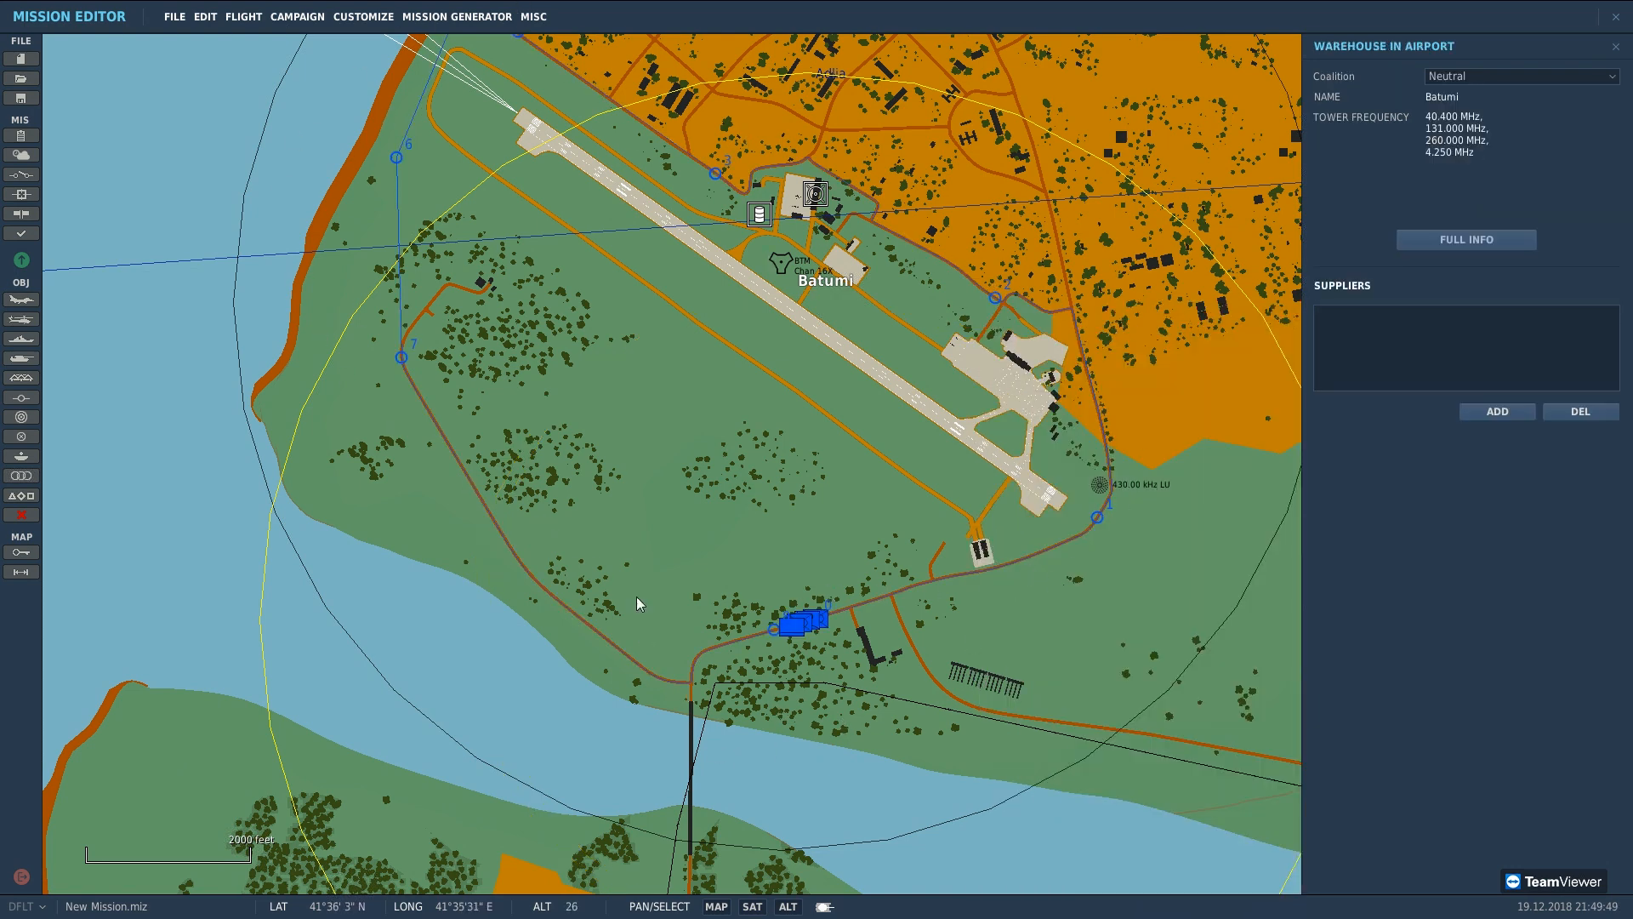
Step: Examine the vehicle route around Batumi airfield, the bridge over the river and the crossroads south of it
{"action": "scroll", "coordinate": [1114, 481], "scroll_direction": "down", "scroll_amount": 1}
{"action": "left_click_drag", "start_coordinate": [1186, 503], "coordinate": [1078, 544]}
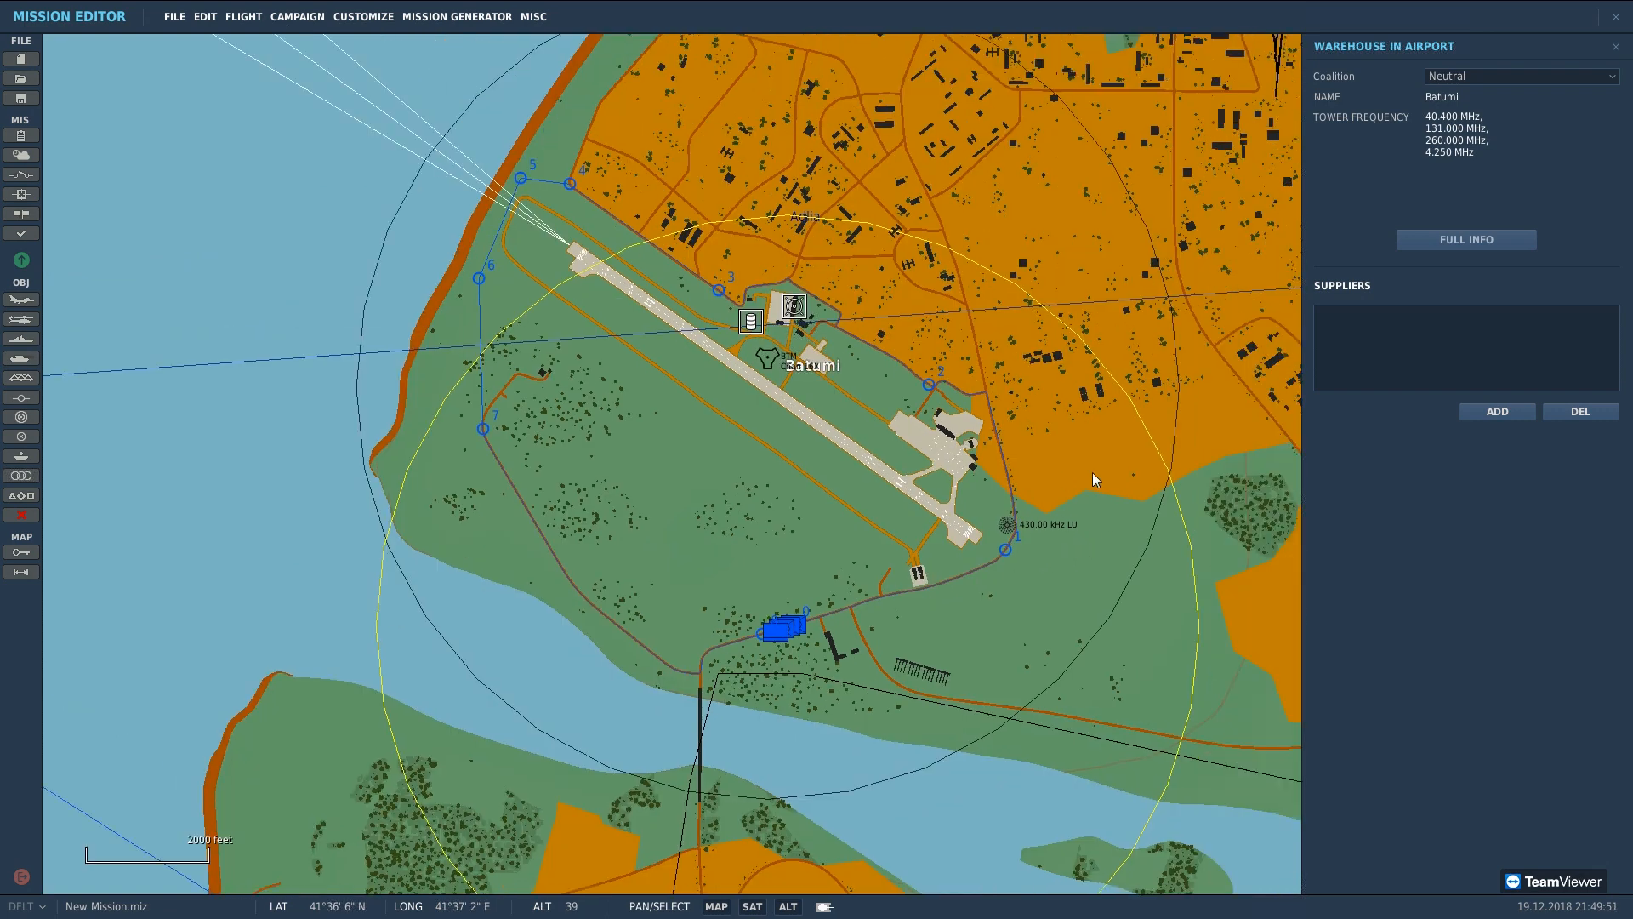
{"action": "scroll", "coordinate": [1070, 447], "scroll_direction": "down", "scroll_amount": 1}
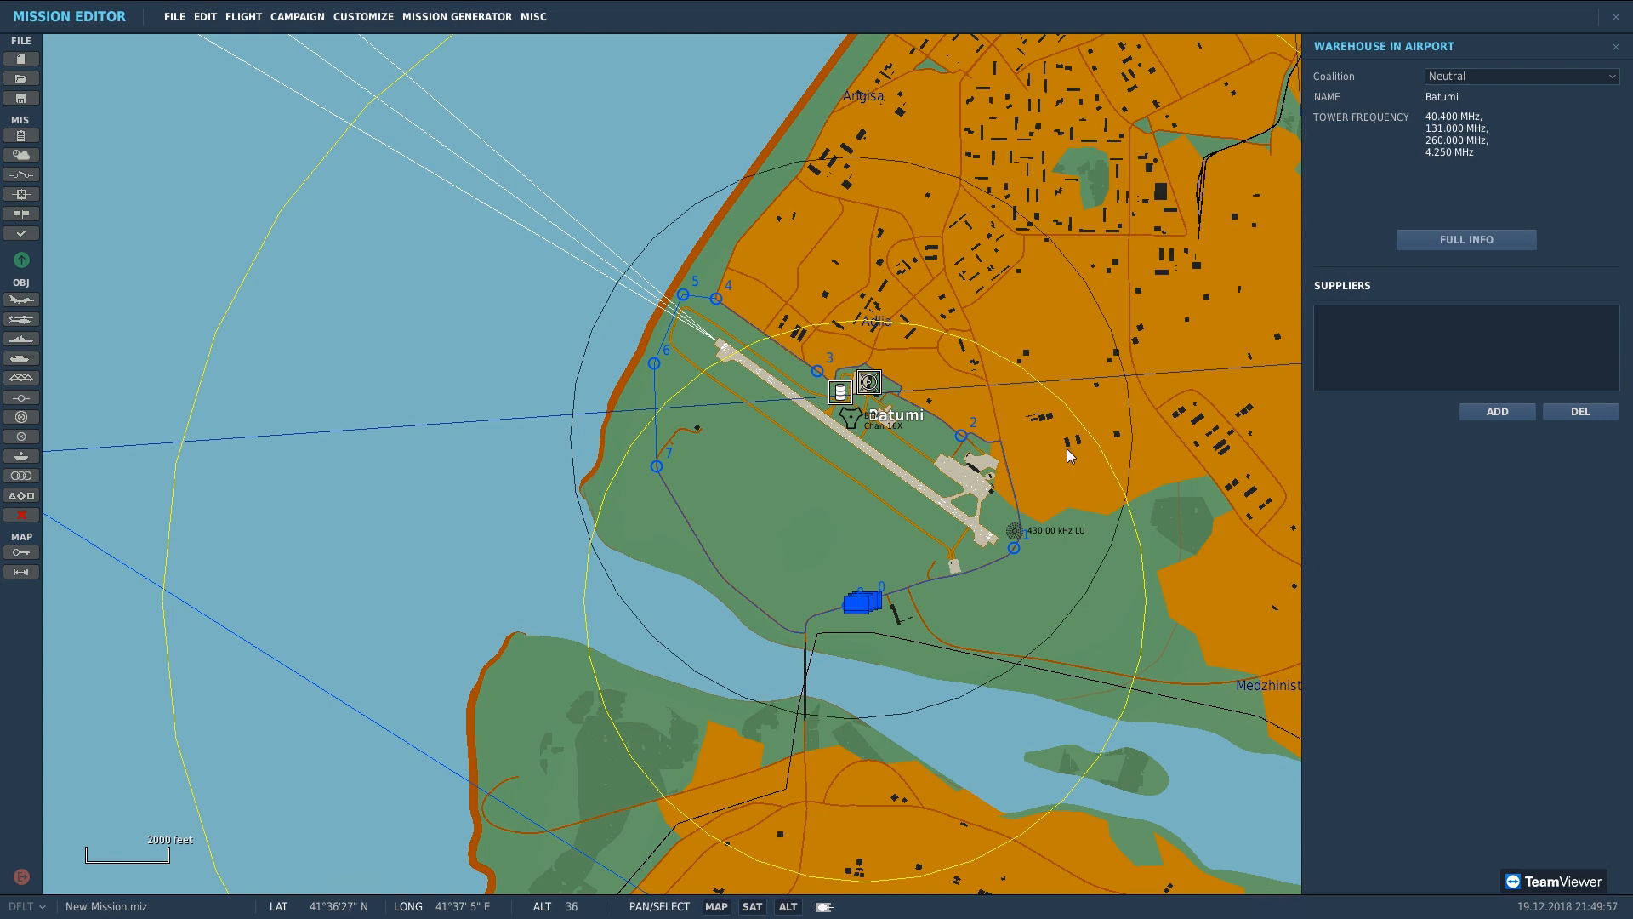
{"action": "scroll", "coordinate": [1067, 467], "scroll_direction": "up", "scroll_amount": 2}
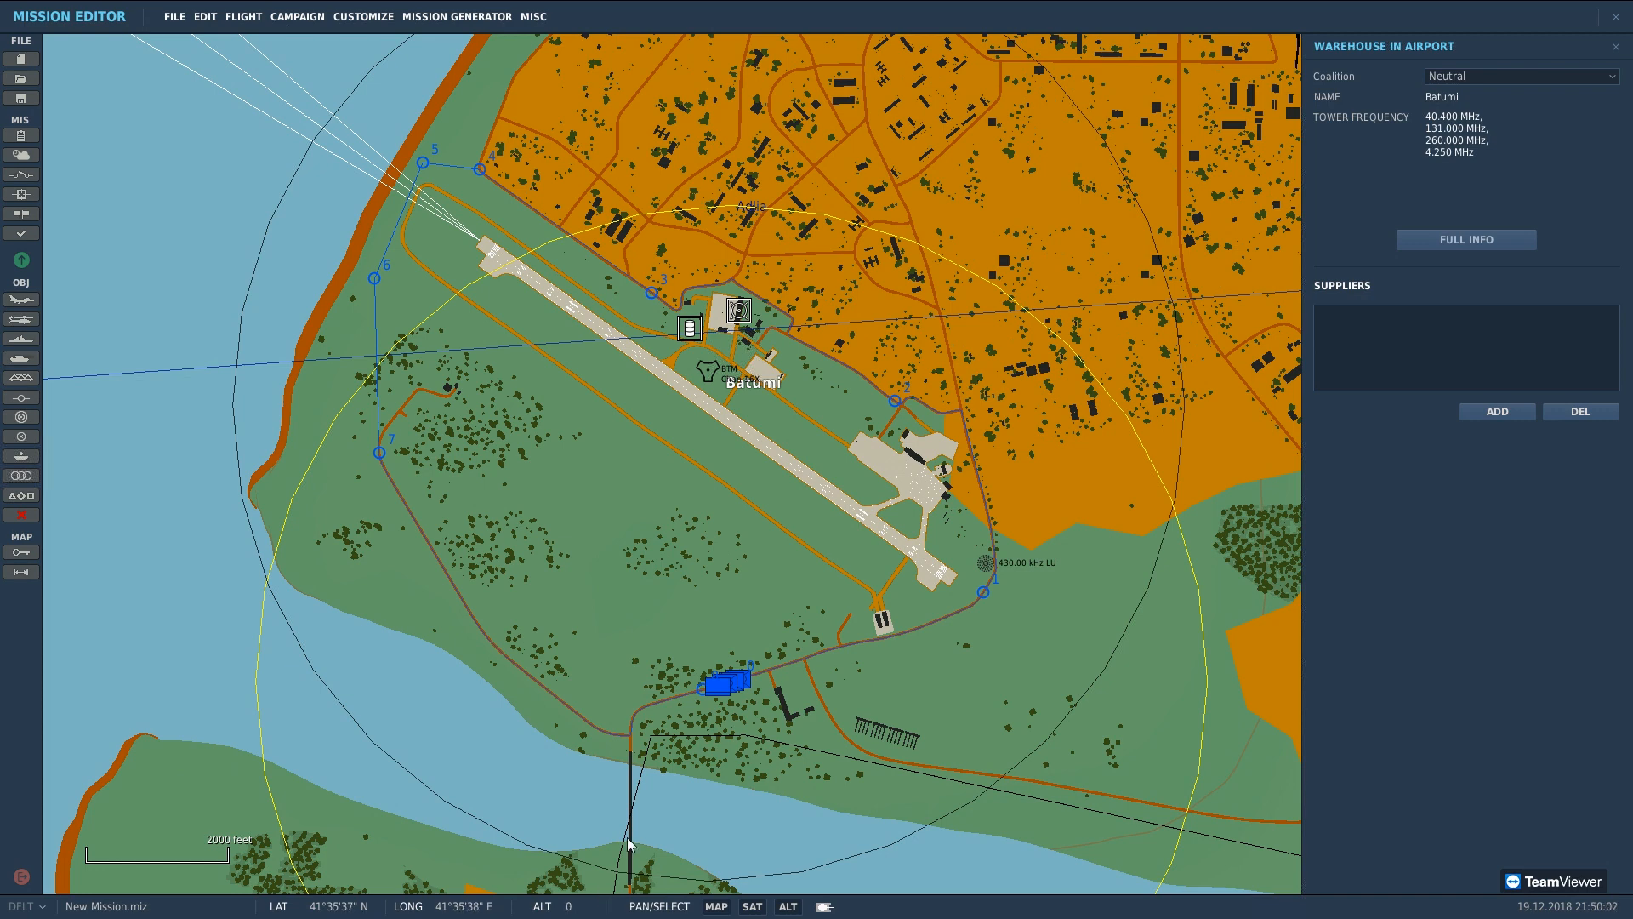
{"action": "scroll", "coordinate": [645, 775], "scroll_direction": "up", "scroll_amount": 2}
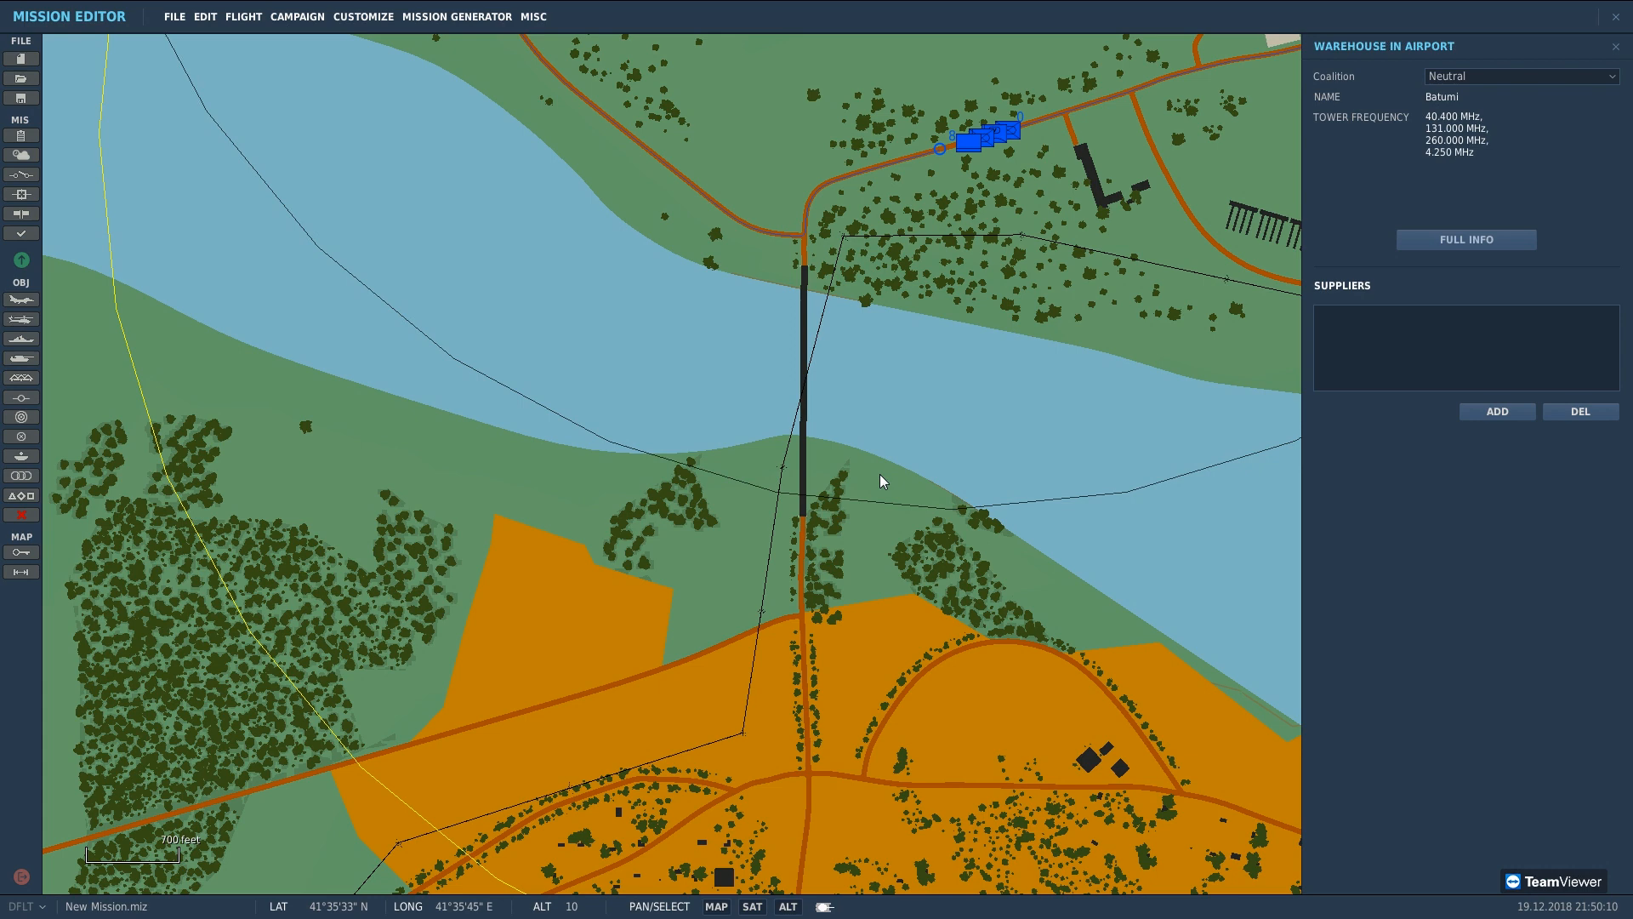
{"action": "scroll", "coordinate": [880, 475], "scroll_direction": "down", "scroll_amount": 2}
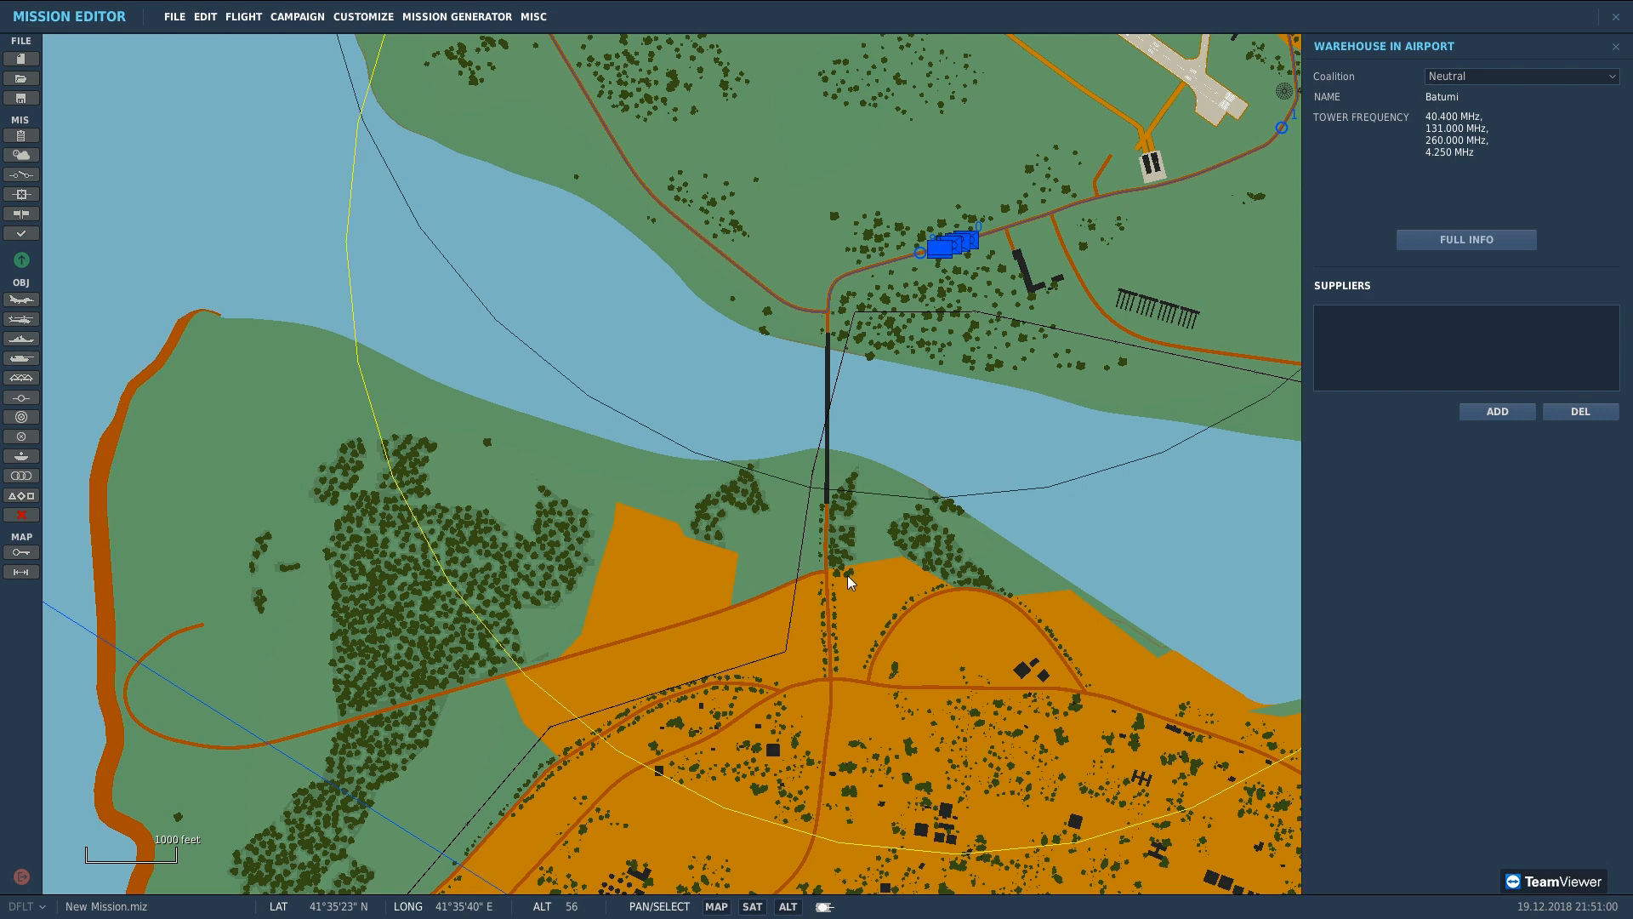
{"action": "scroll", "coordinate": [851, 564], "scroll_direction": "up", "scroll_amount": 1}
{"action": "right_click_drag", "start_coordinate": [891, 711], "coordinate": [801, 502]}
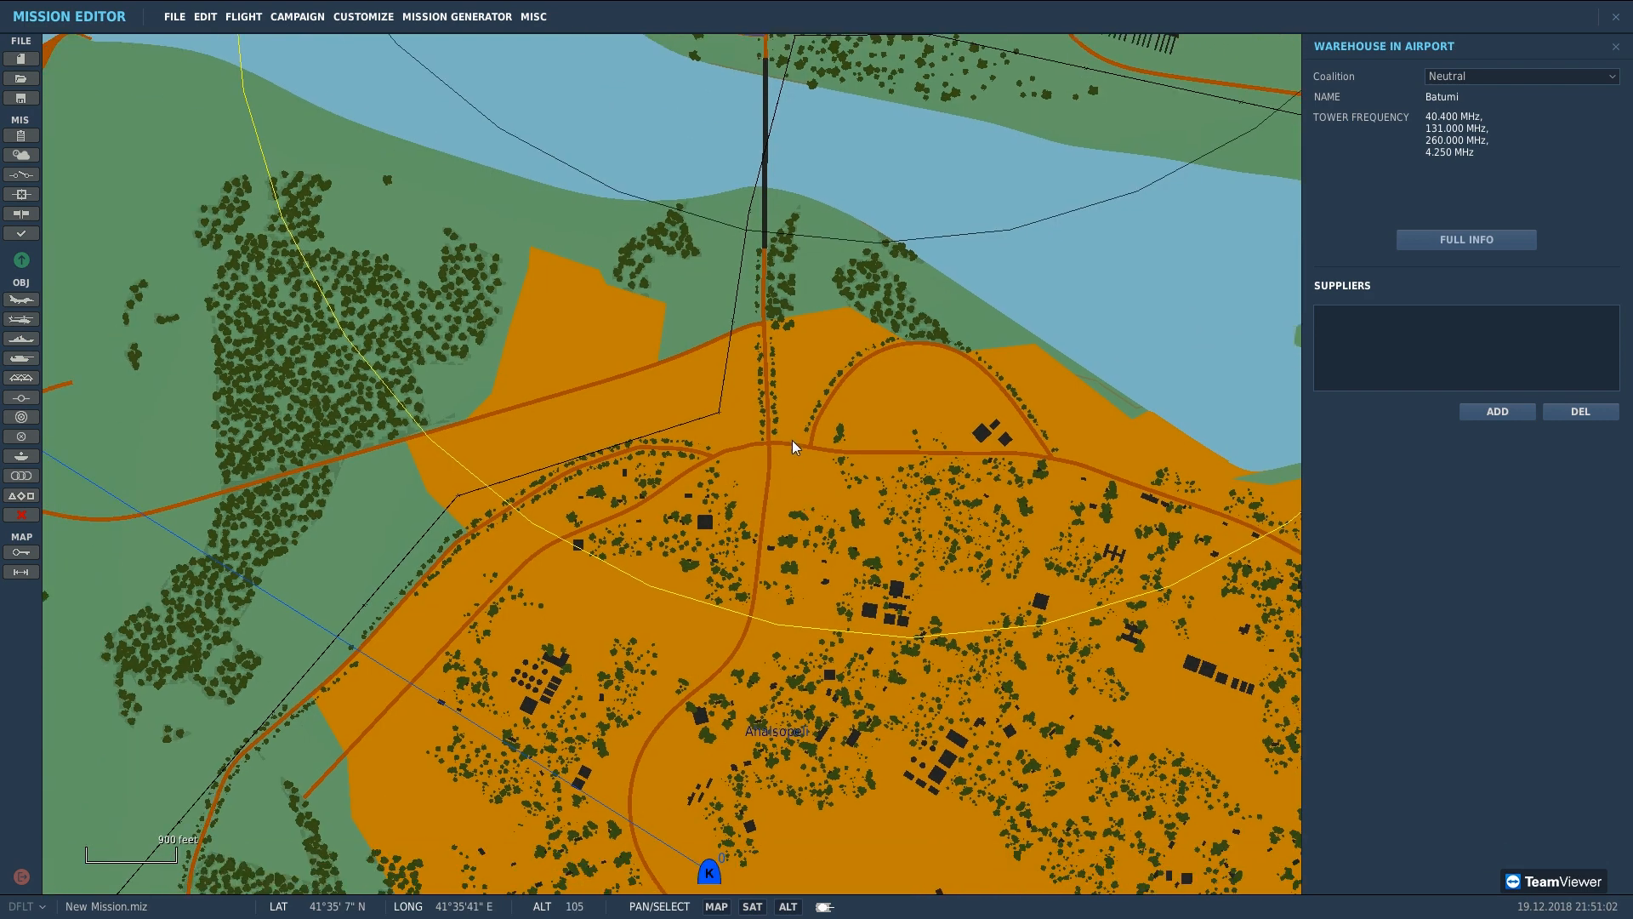
{"action": "scroll", "coordinate": [760, 417], "scroll_direction": "up", "scroll_amount": 2}
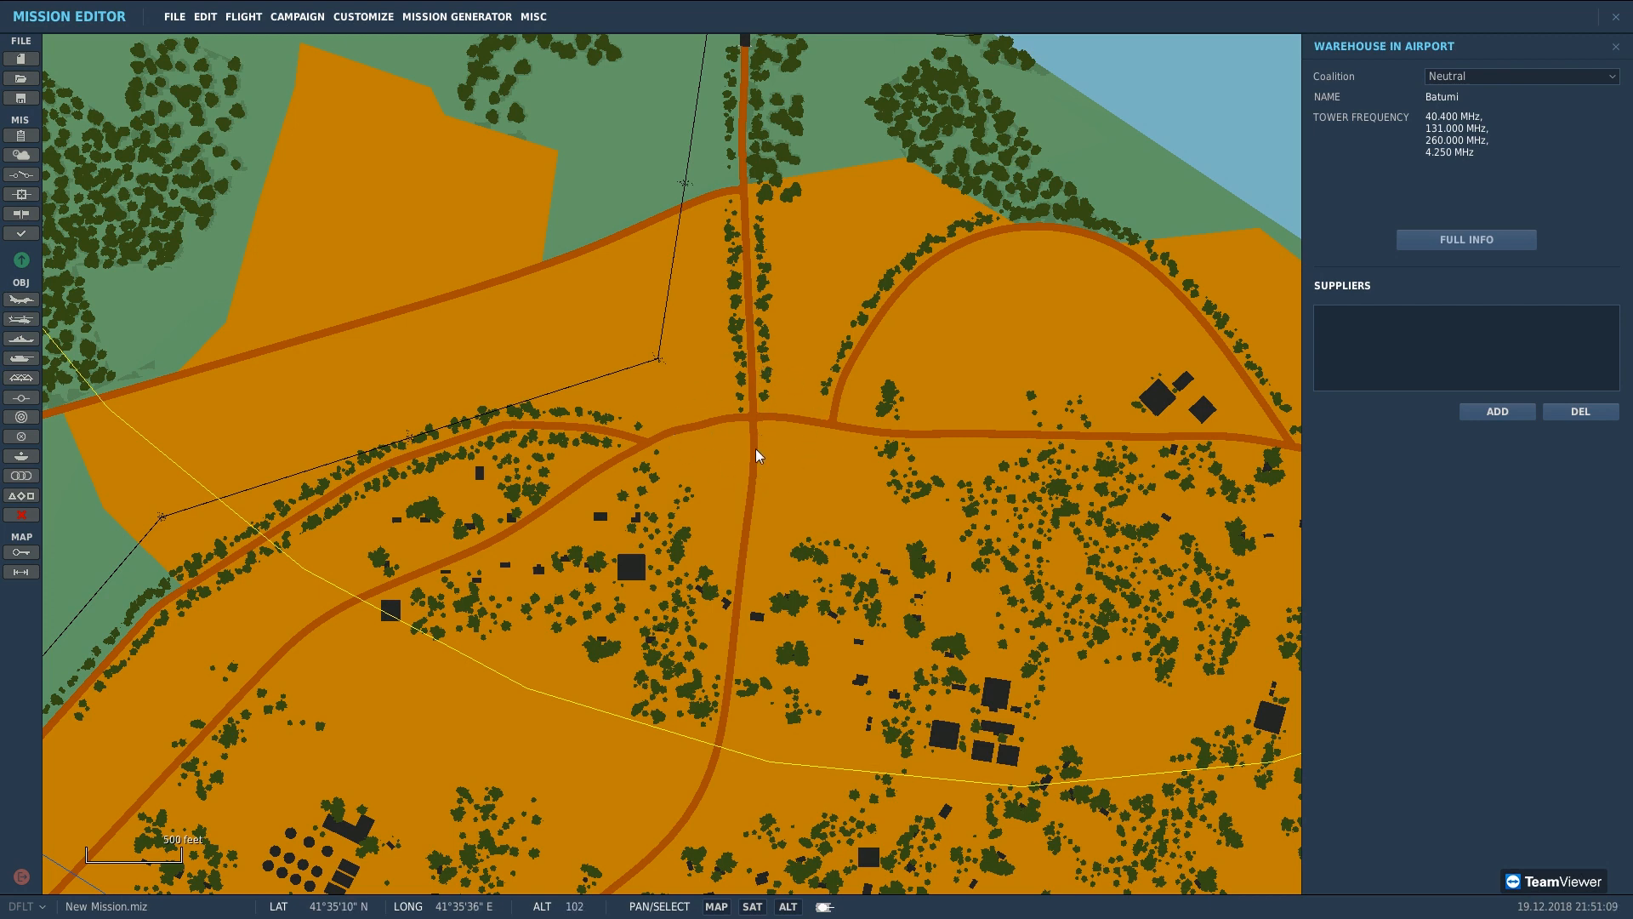
{"action": "right_click_drag", "start_coordinate": [755, 448], "coordinate": [746, 281]}
{"action": "right_click_drag", "start_coordinate": [747, 281], "coordinate": [747, 280]}
{"action": "scroll", "coordinate": [745, 399], "scroll_direction": "up", "scroll_amount": 4}
{"action": "scroll", "coordinate": [740, 534], "scroll_direction": "up", "scroll_amount": 1}
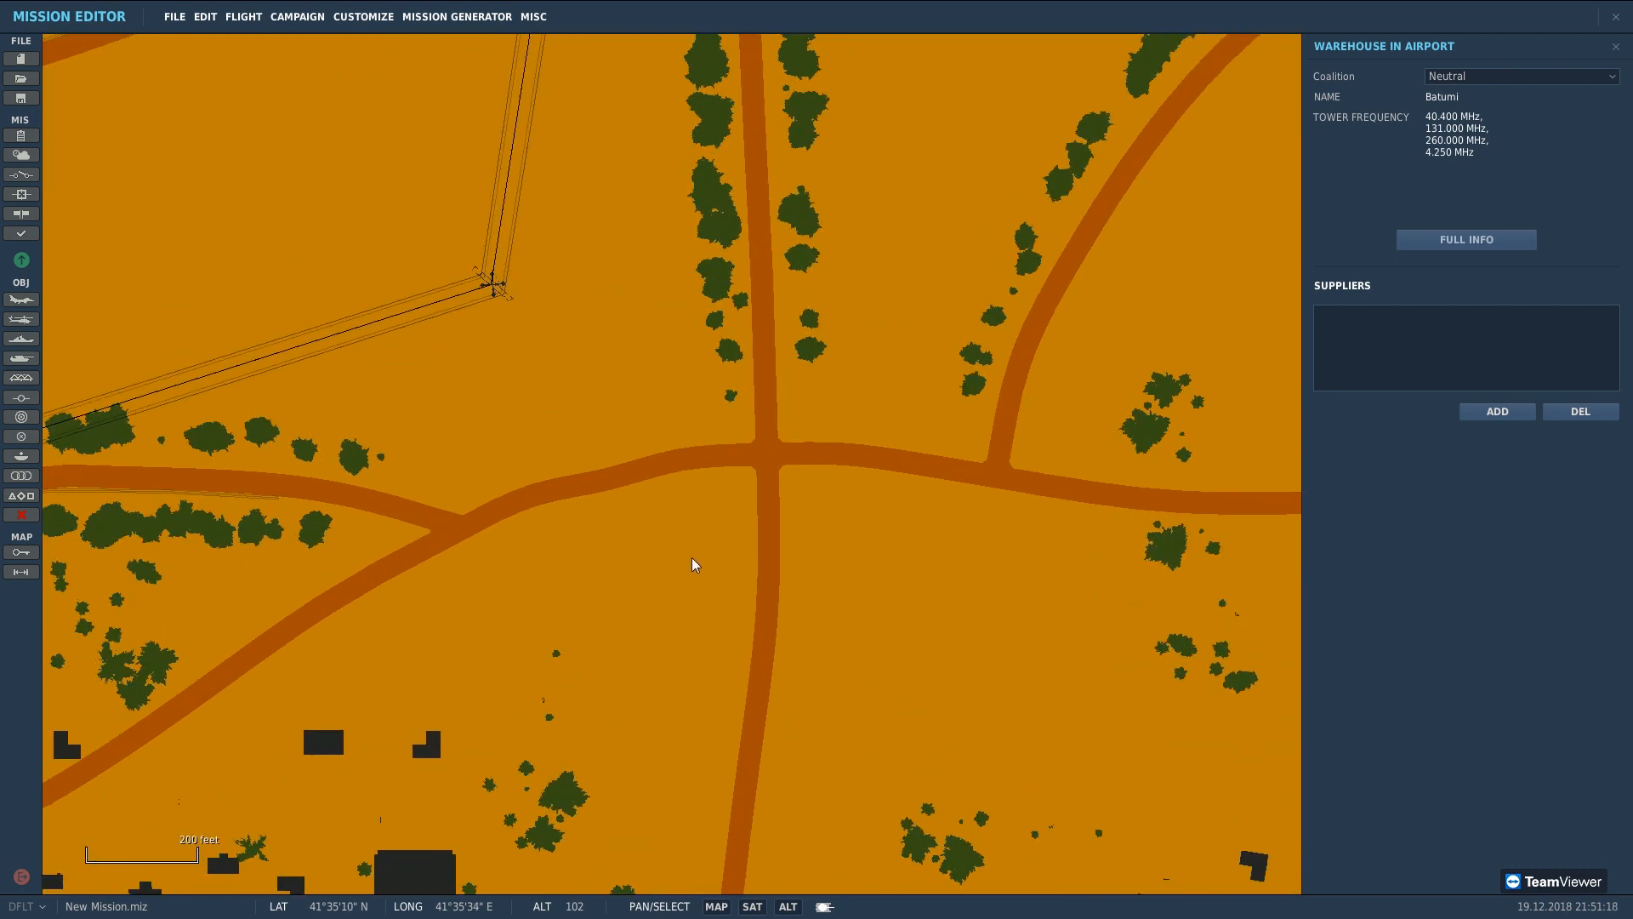
Step: Place a USA vehicle group of category FORTIFICATION and type Road outpost on the road just south of the crossroads
{"action": "left_click", "coordinate": [30, 360]}
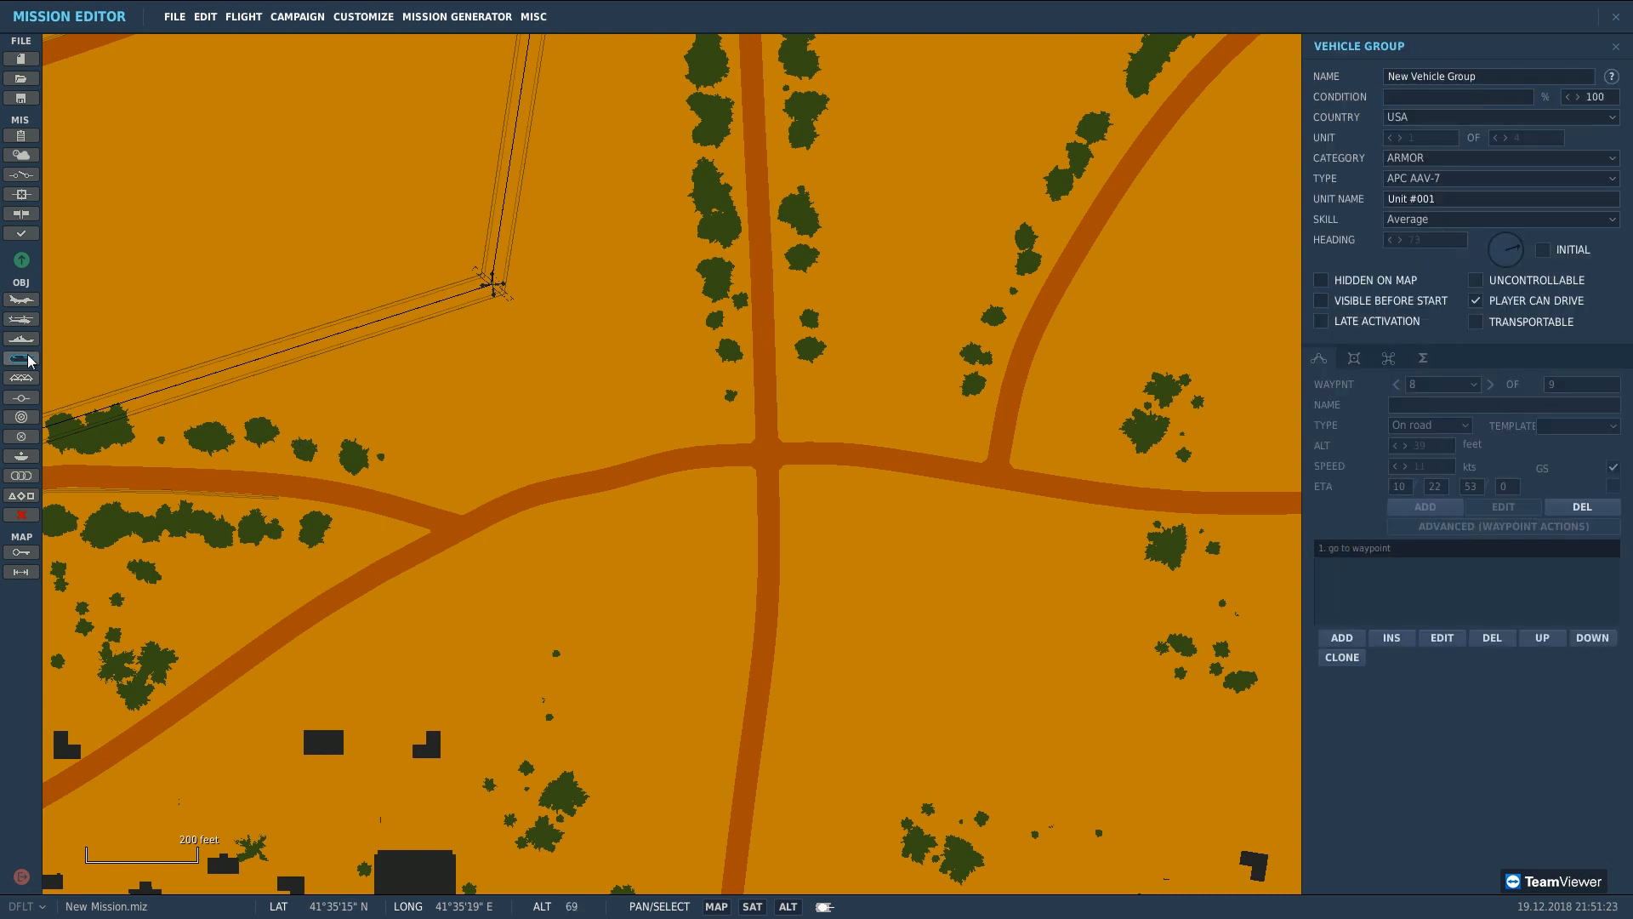
{"action": "left_click", "coordinate": [1463, 151]}
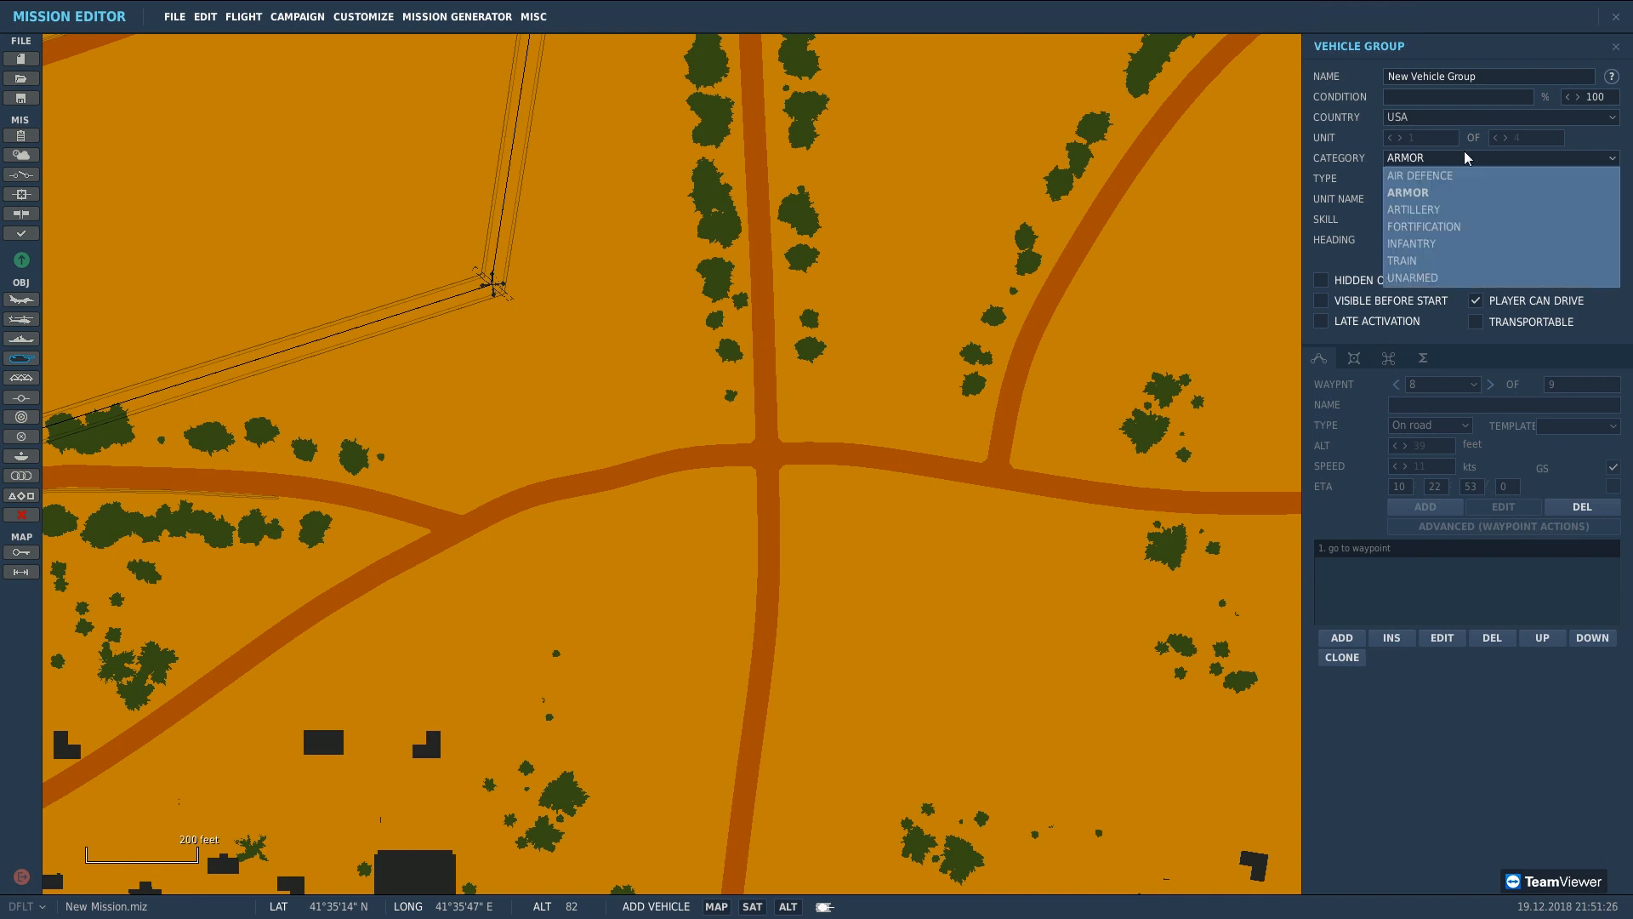
{"action": "left_click", "coordinate": [1452, 223]}
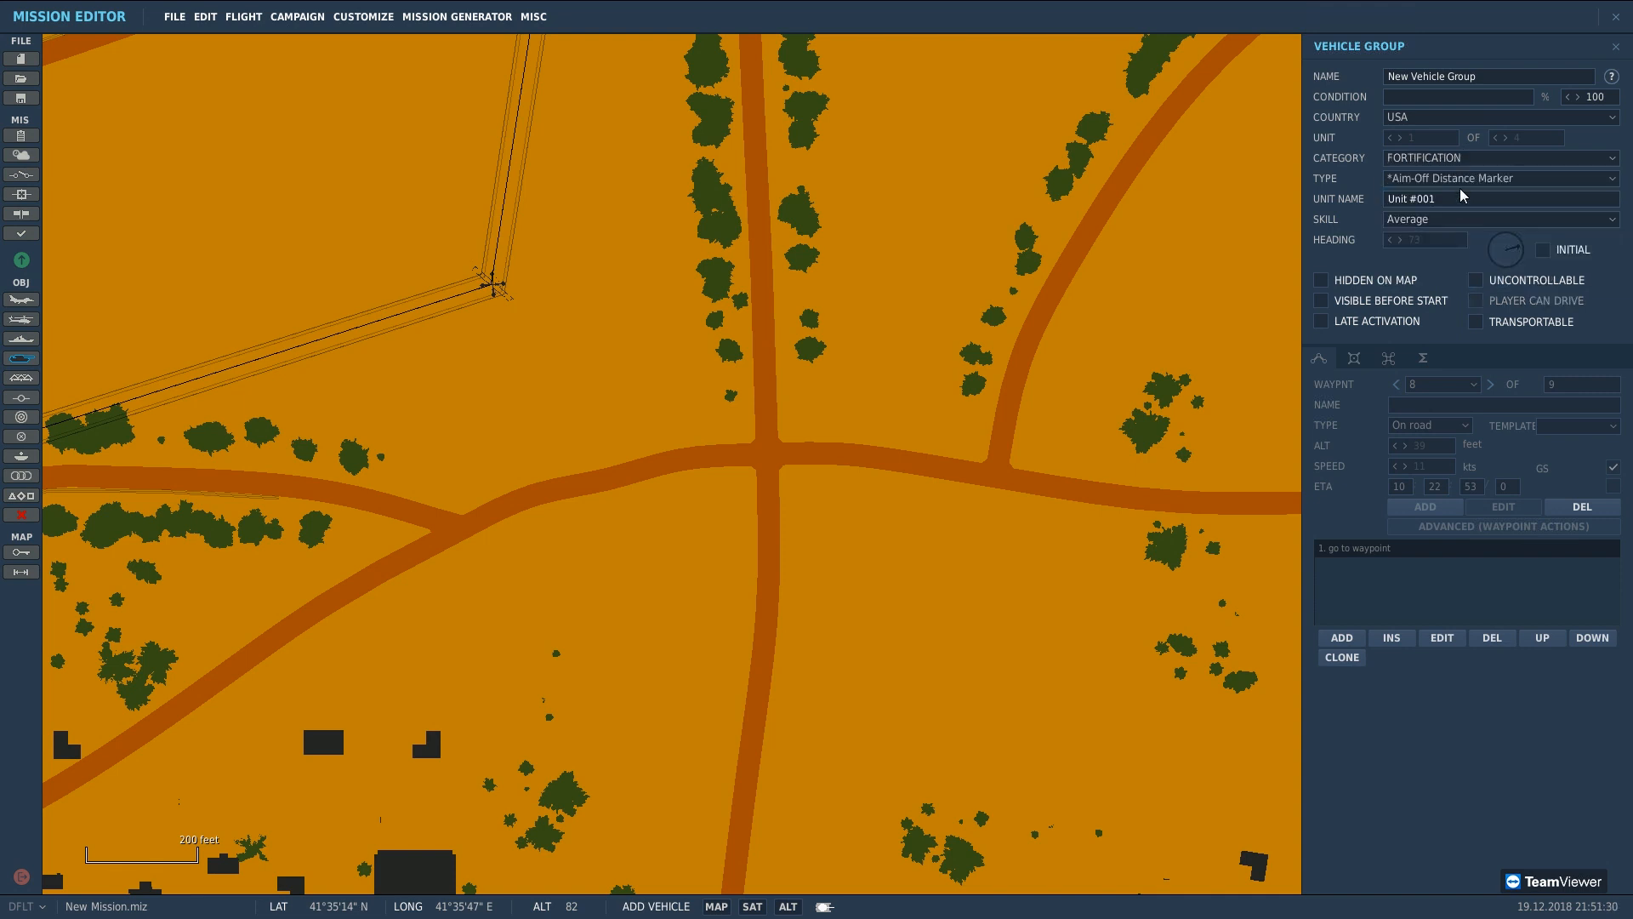
{"action": "left_click", "coordinate": [1462, 184]}
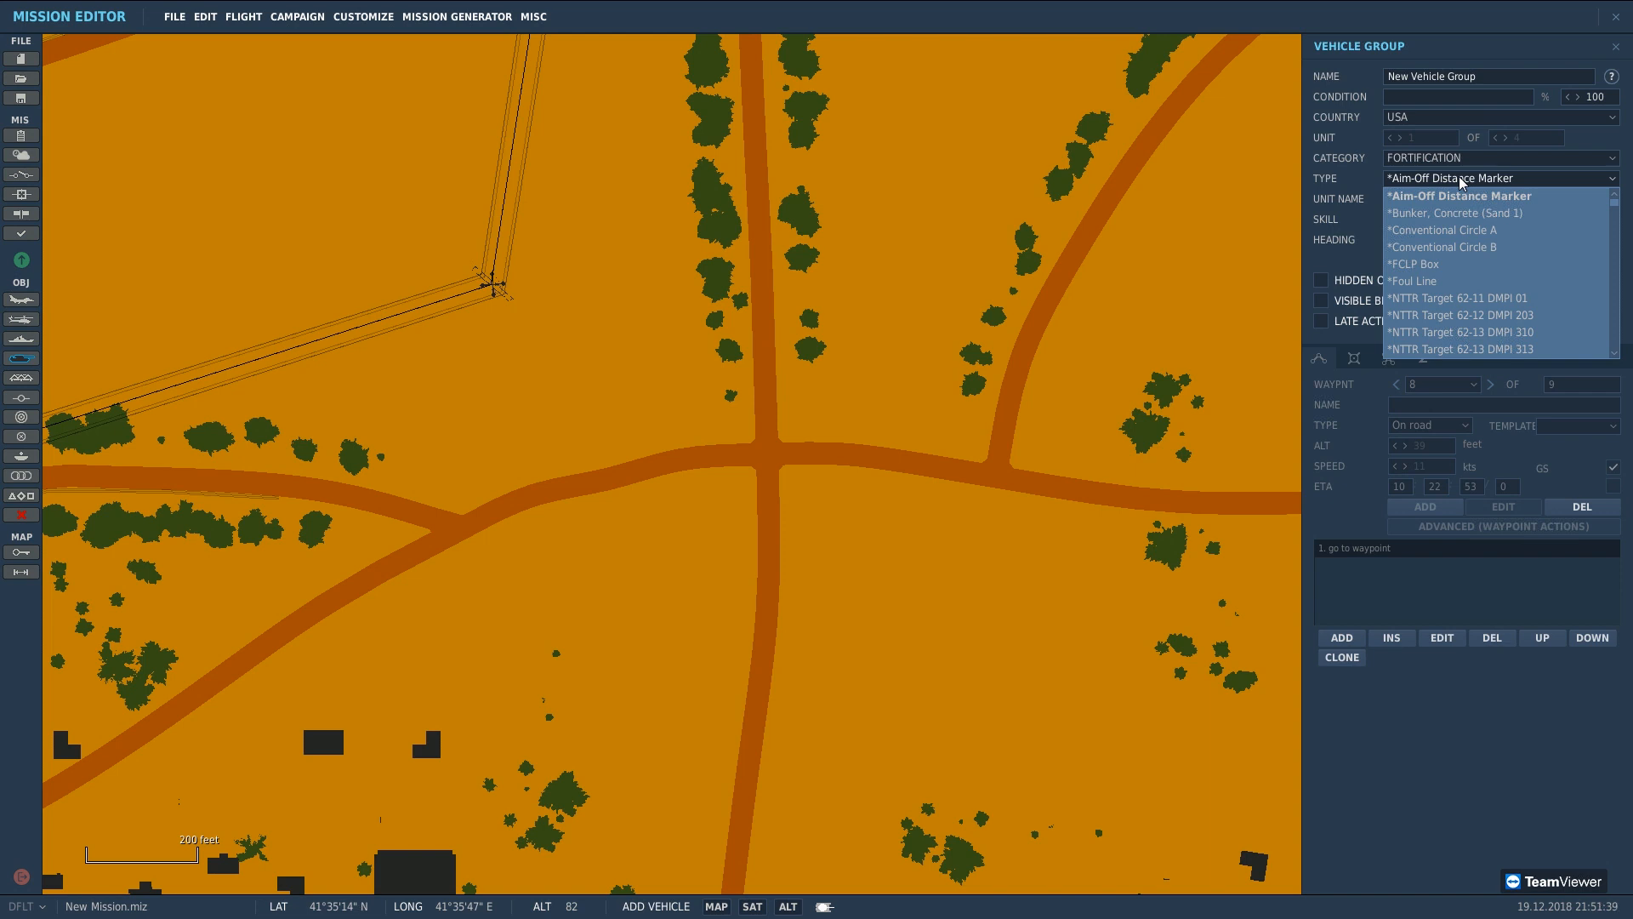
{"action": "scroll", "coordinate": [1426, 216], "scroll_direction": "down", "scroll_amount": 1}
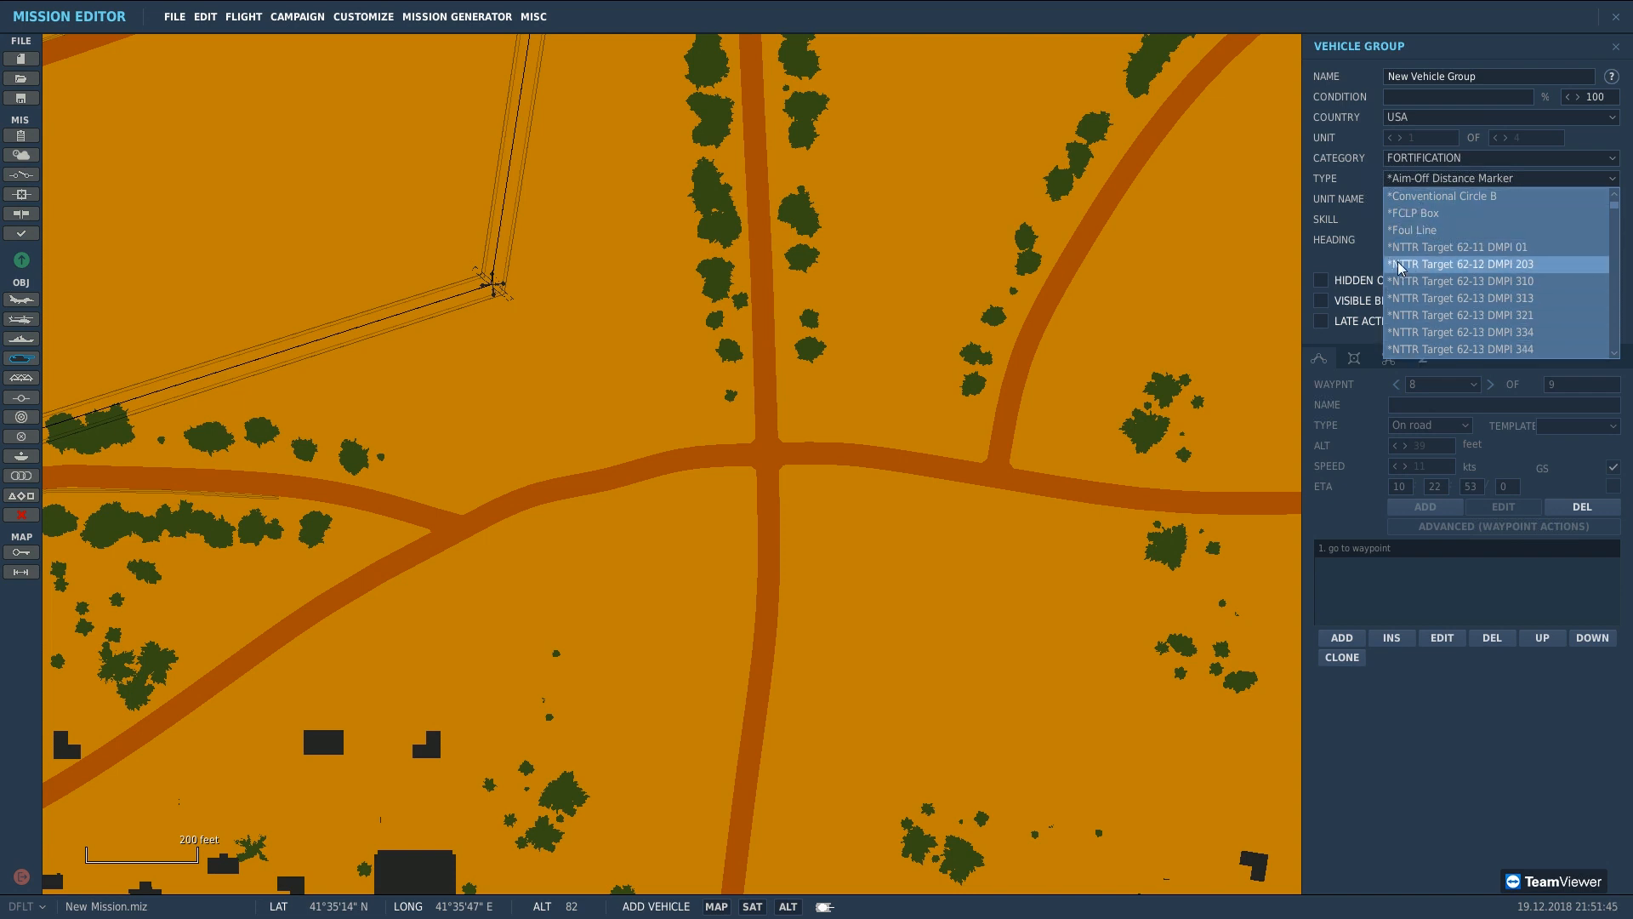
{"action": "scroll", "coordinate": [1403, 264], "scroll_direction": "down", "scroll_amount": 2}
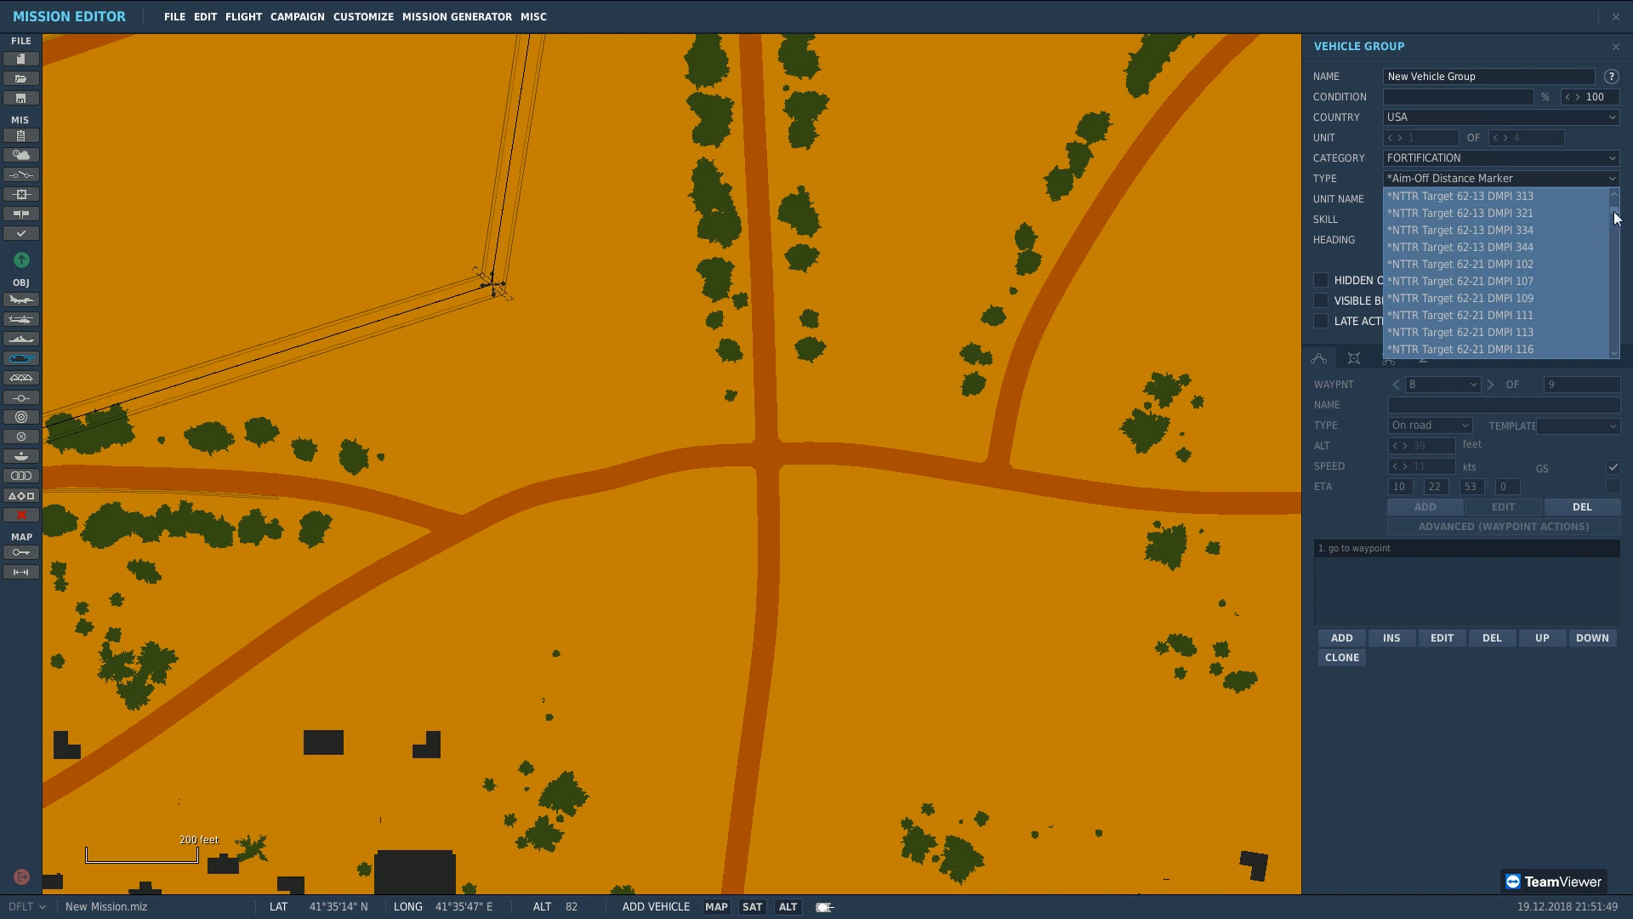
{"action": "left_click_drag", "start_coordinate": [1616, 218], "coordinate": [1626, 350]}
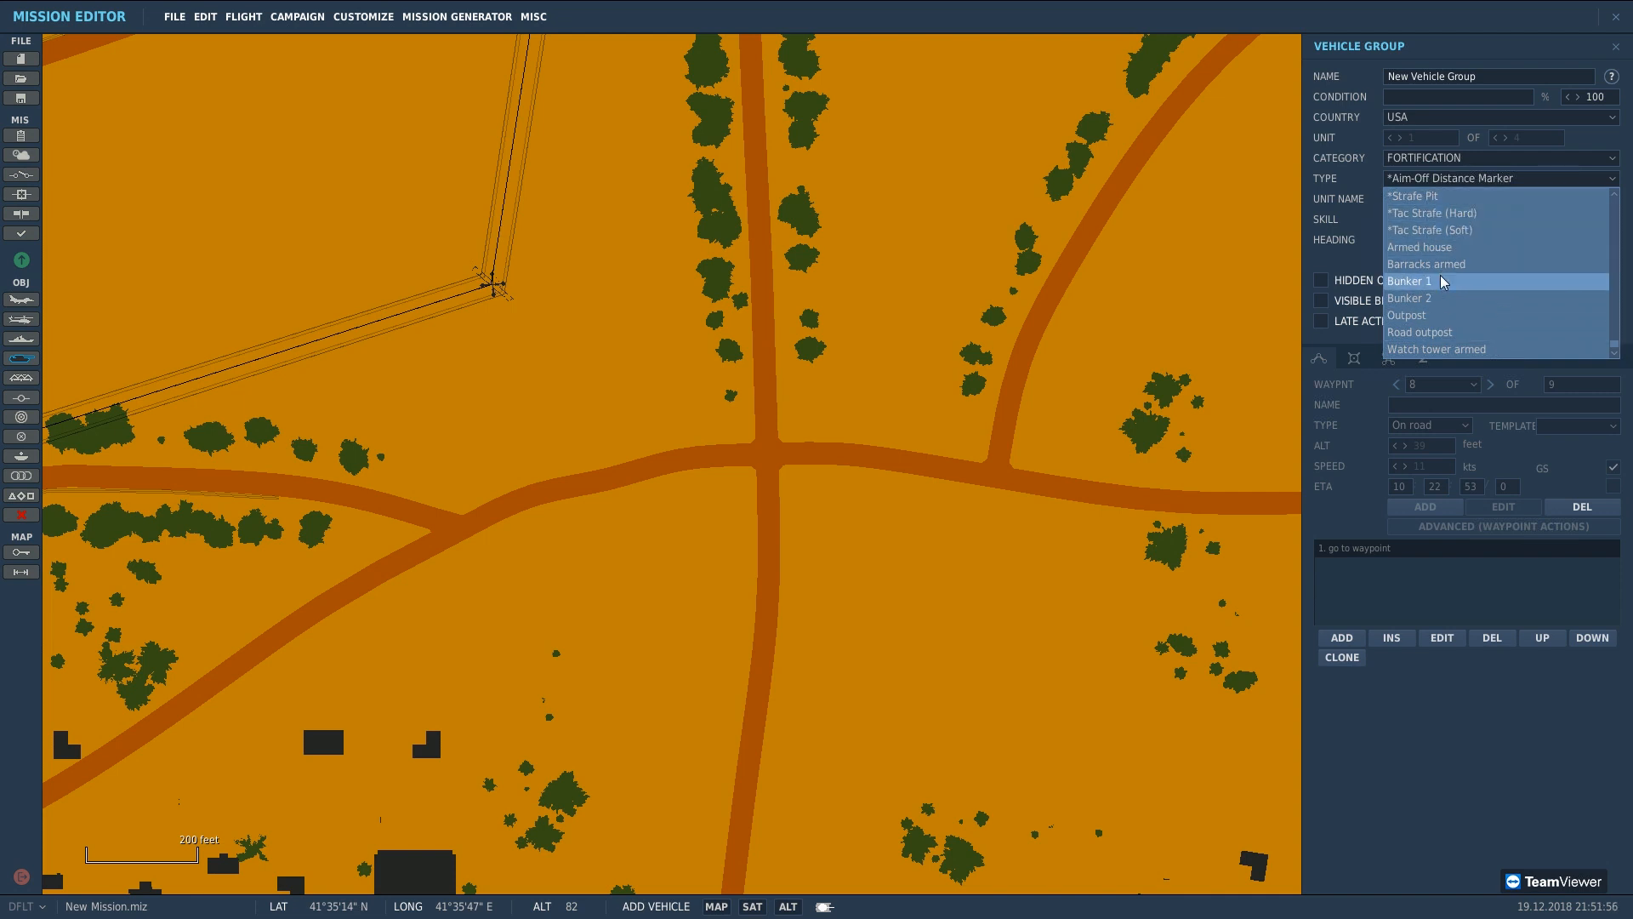
{"action": "left_click", "coordinate": [1457, 330]}
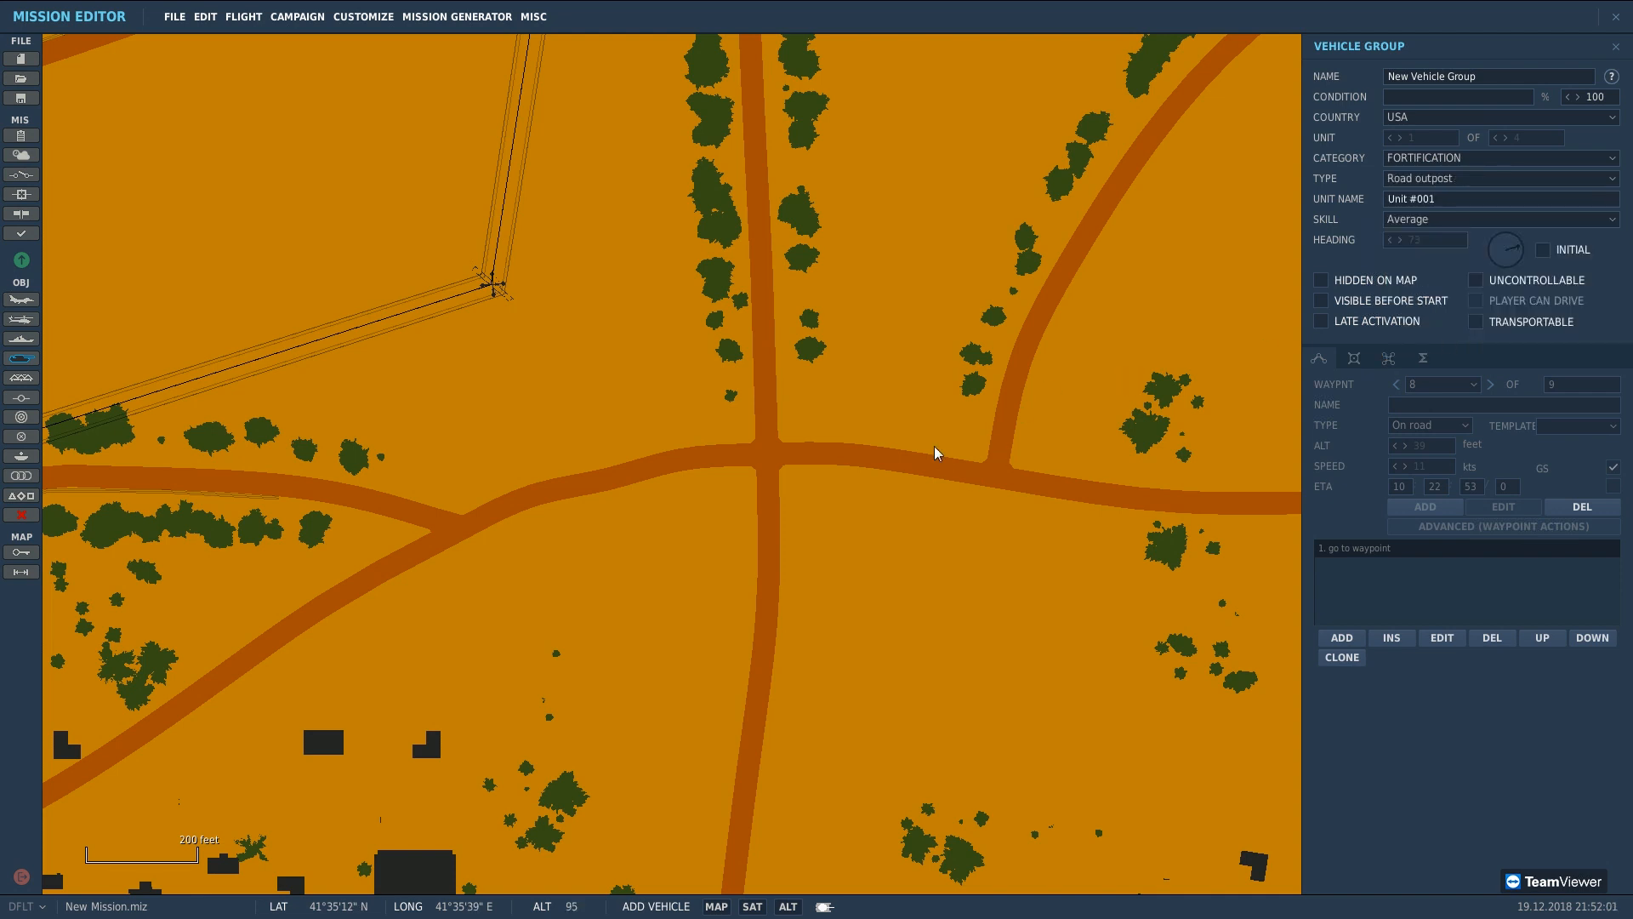
{"action": "left_click", "coordinate": [767, 511]}
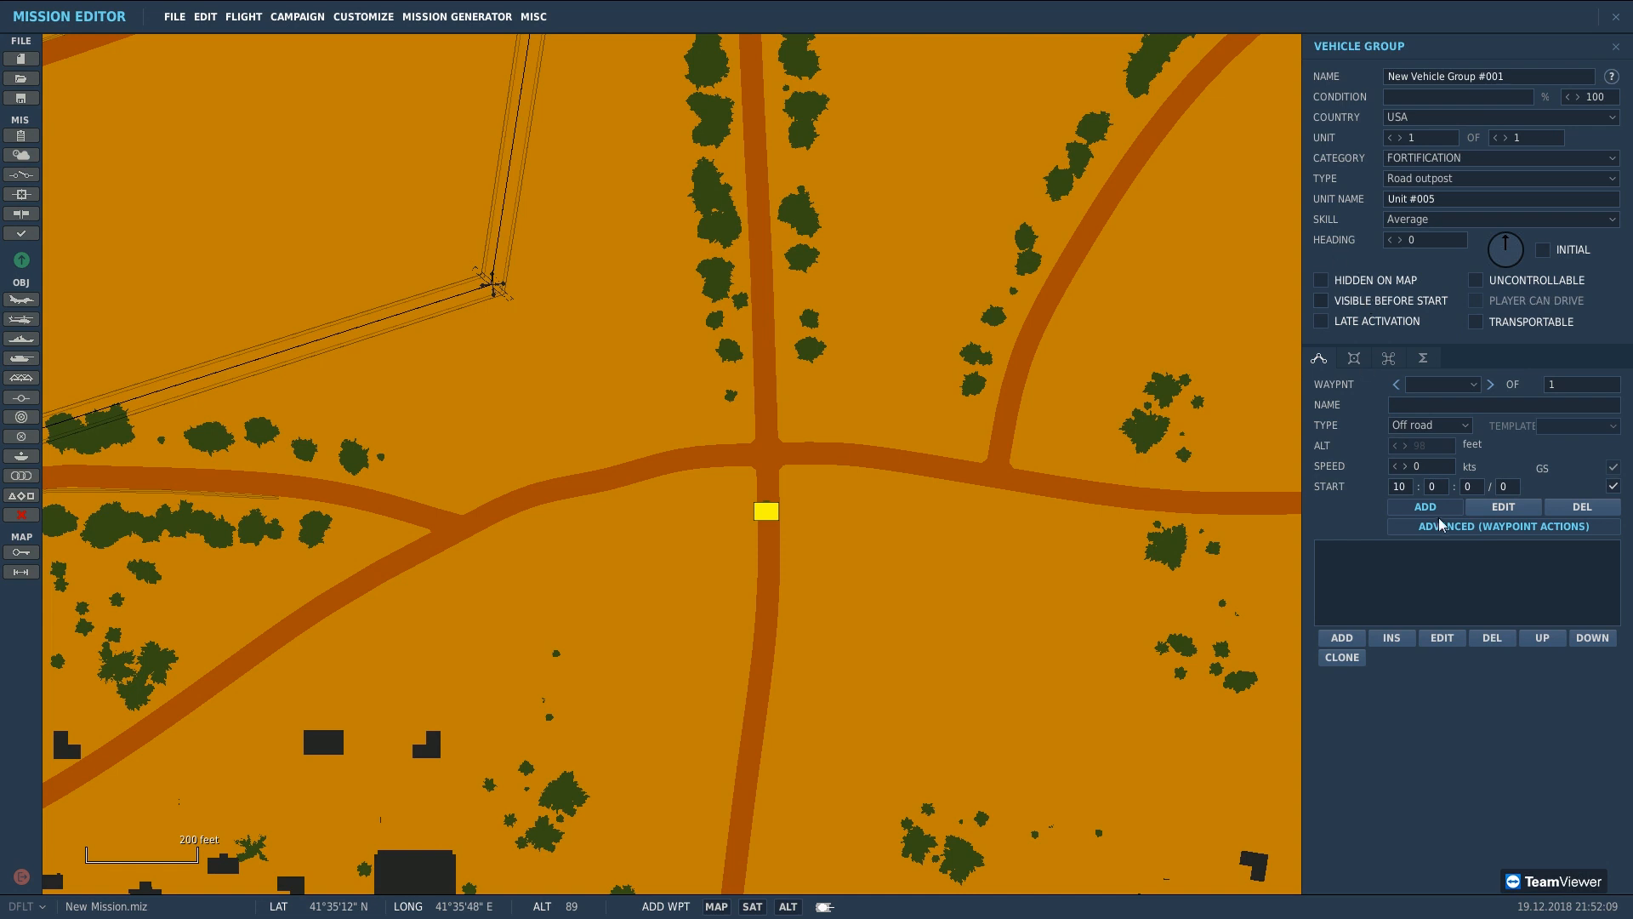
Step: Set the number of units in the Road outpost group to 4
{"action": "scroll", "coordinate": [784, 526], "scroll_direction": "up", "scroll_amount": 1}
{"action": "scroll", "coordinate": [783, 526], "scroll_direction": "up", "scroll_amount": 1}
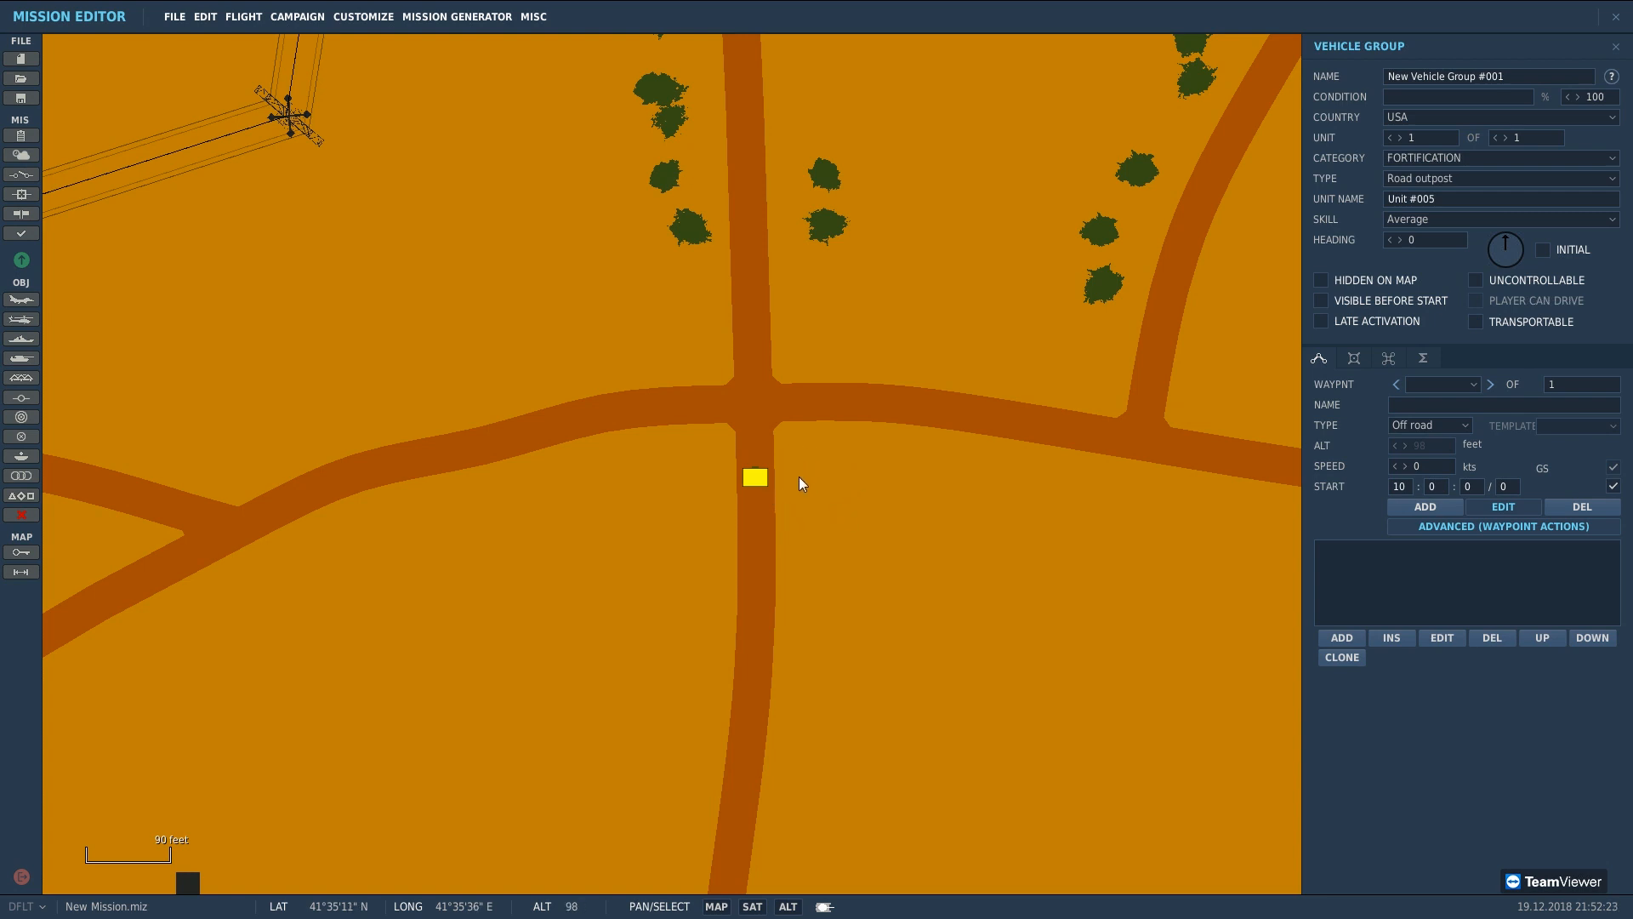
{"action": "left_click", "coordinate": [801, 551]}
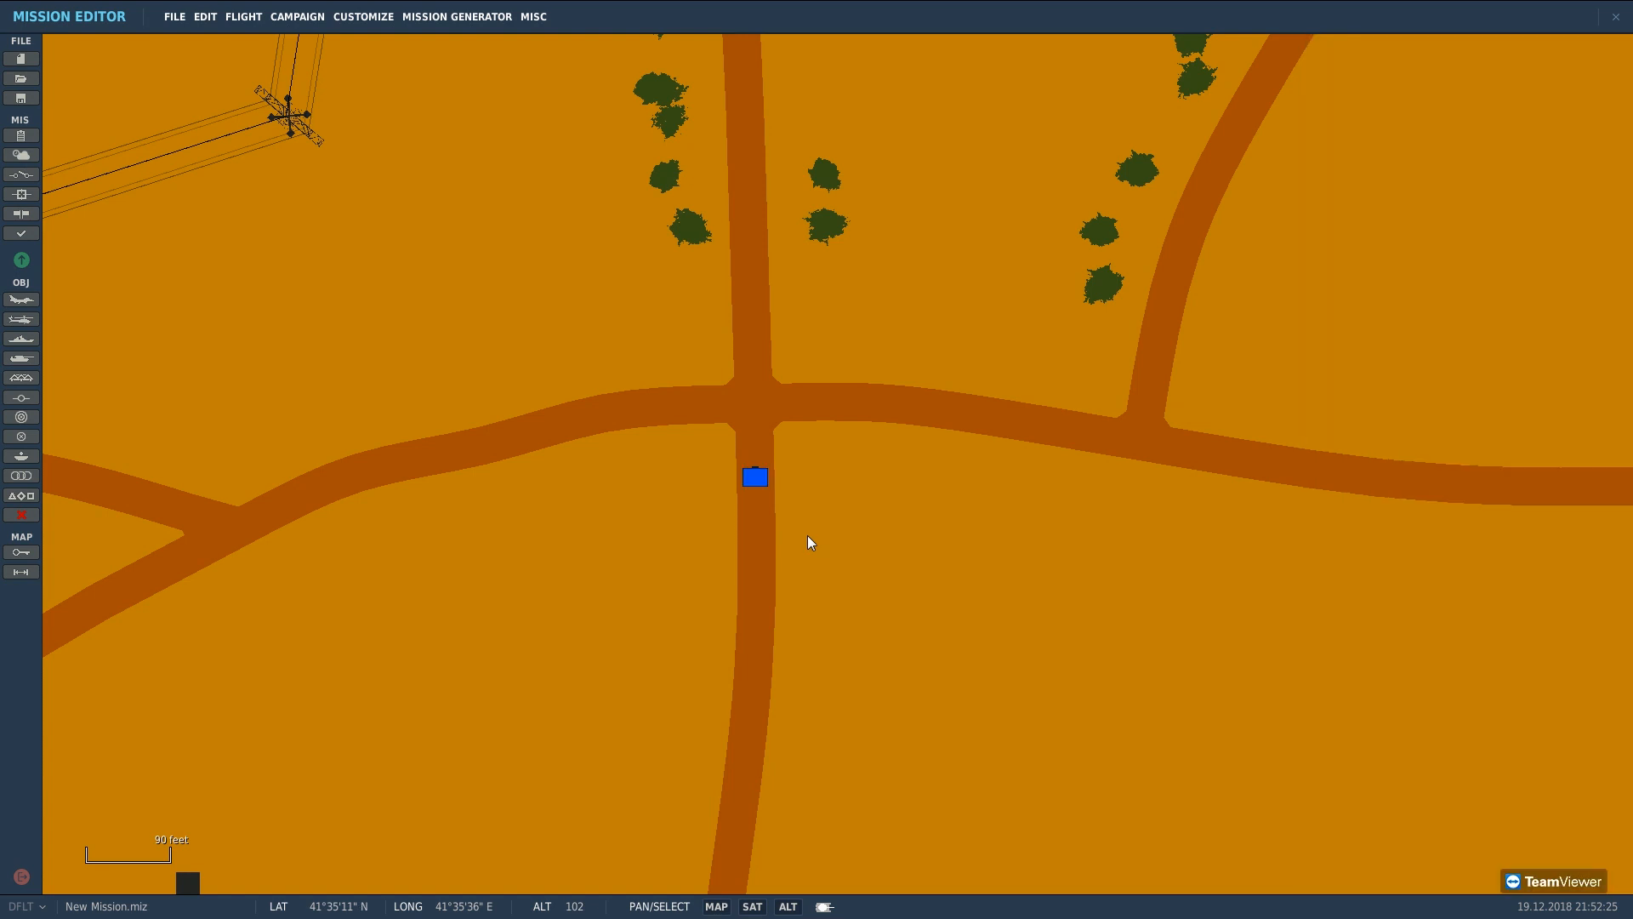
{"action": "left_click", "coordinate": [750, 475]}
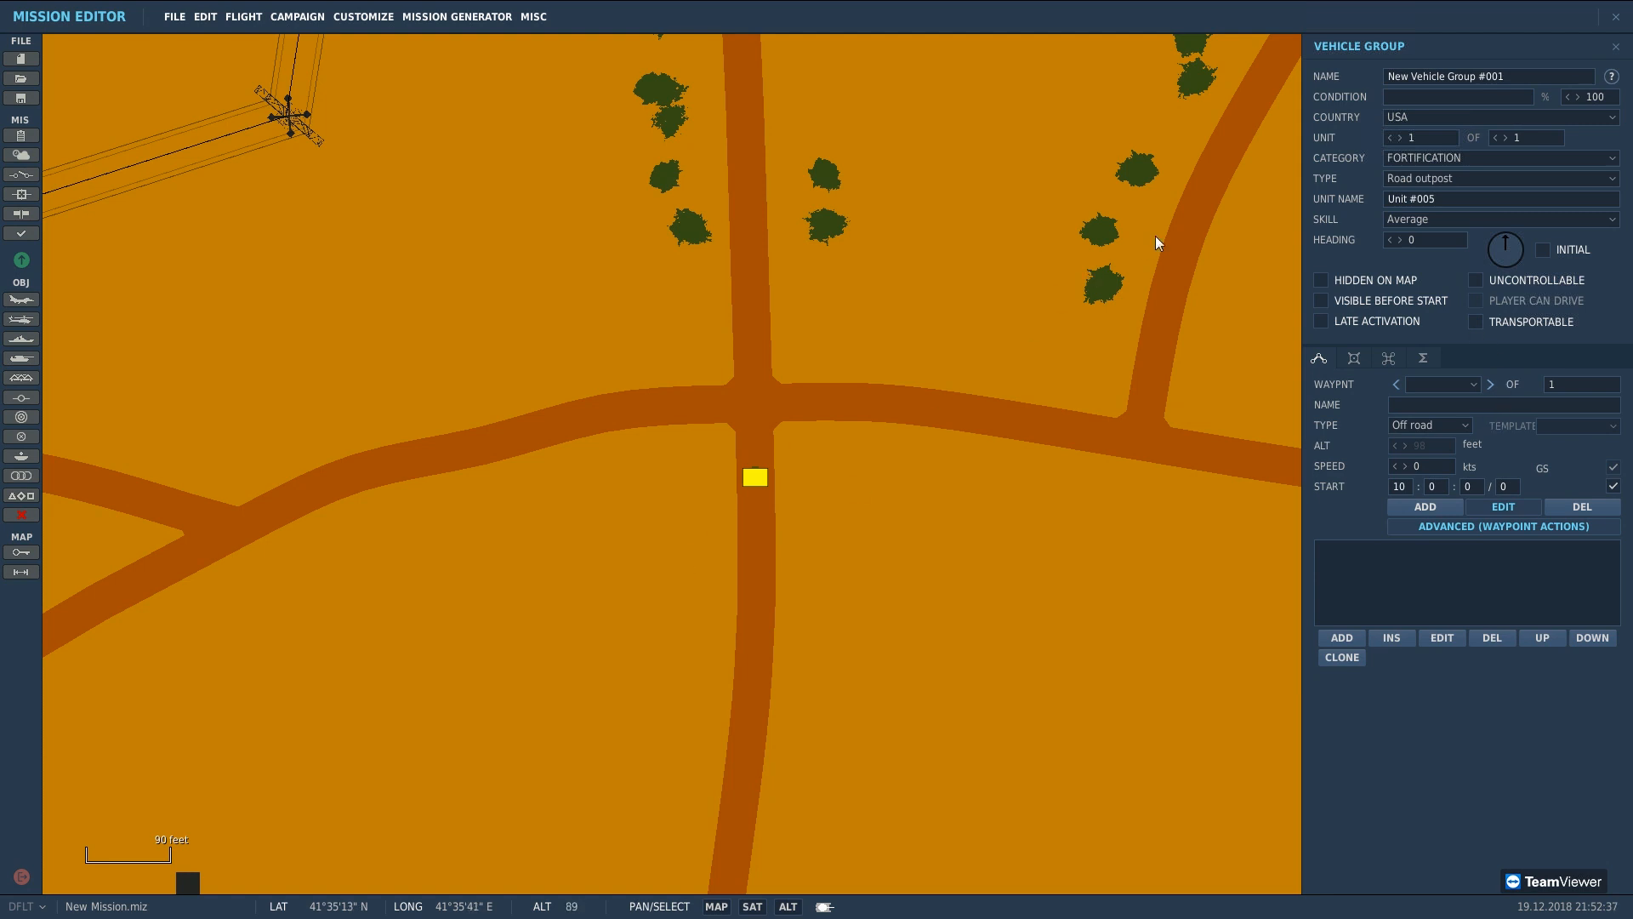
{"action": "left_click", "coordinate": [1508, 140]}
{"action": "left_click", "coordinate": [1508, 140]}
{"action": "left_click", "coordinate": [1508, 140]}
{"action": "left_click", "coordinate": [1508, 139]}
{"action": "scroll", "coordinate": [1110, 495], "scroll_direction": "down", "scroll_amount": 2}
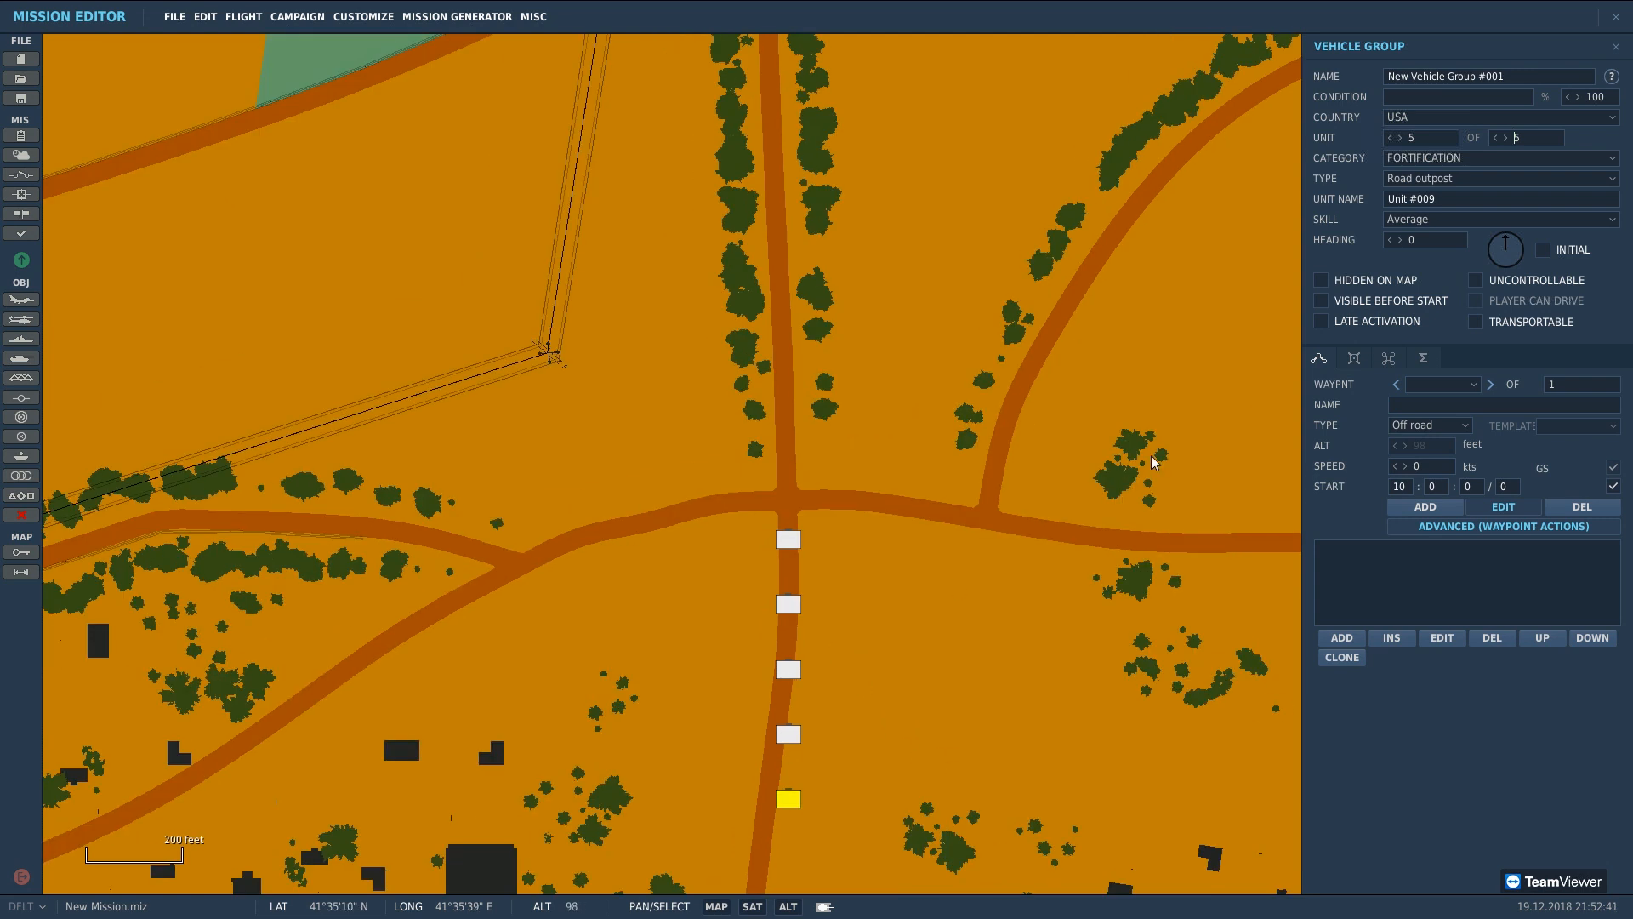
{"action": "left_click", "coordinate": [1489, 140]}
Step: Switch the Road outpost group to waypoint editing and delete its extra second waypoint
{"action": "left_click", "coordinate": [1523, 511]}
{"action": "left_click", "coordinate": [794, 605]}
{"action": "left_click", "coordinate": [1583, 508]}
Step: Change the group's second unit to category ARMOR, type IFV M2A2 Bradley, and move it beside the road just southwest of the crossroads
{"action": "left_click", "coordinate": [794, 606]}
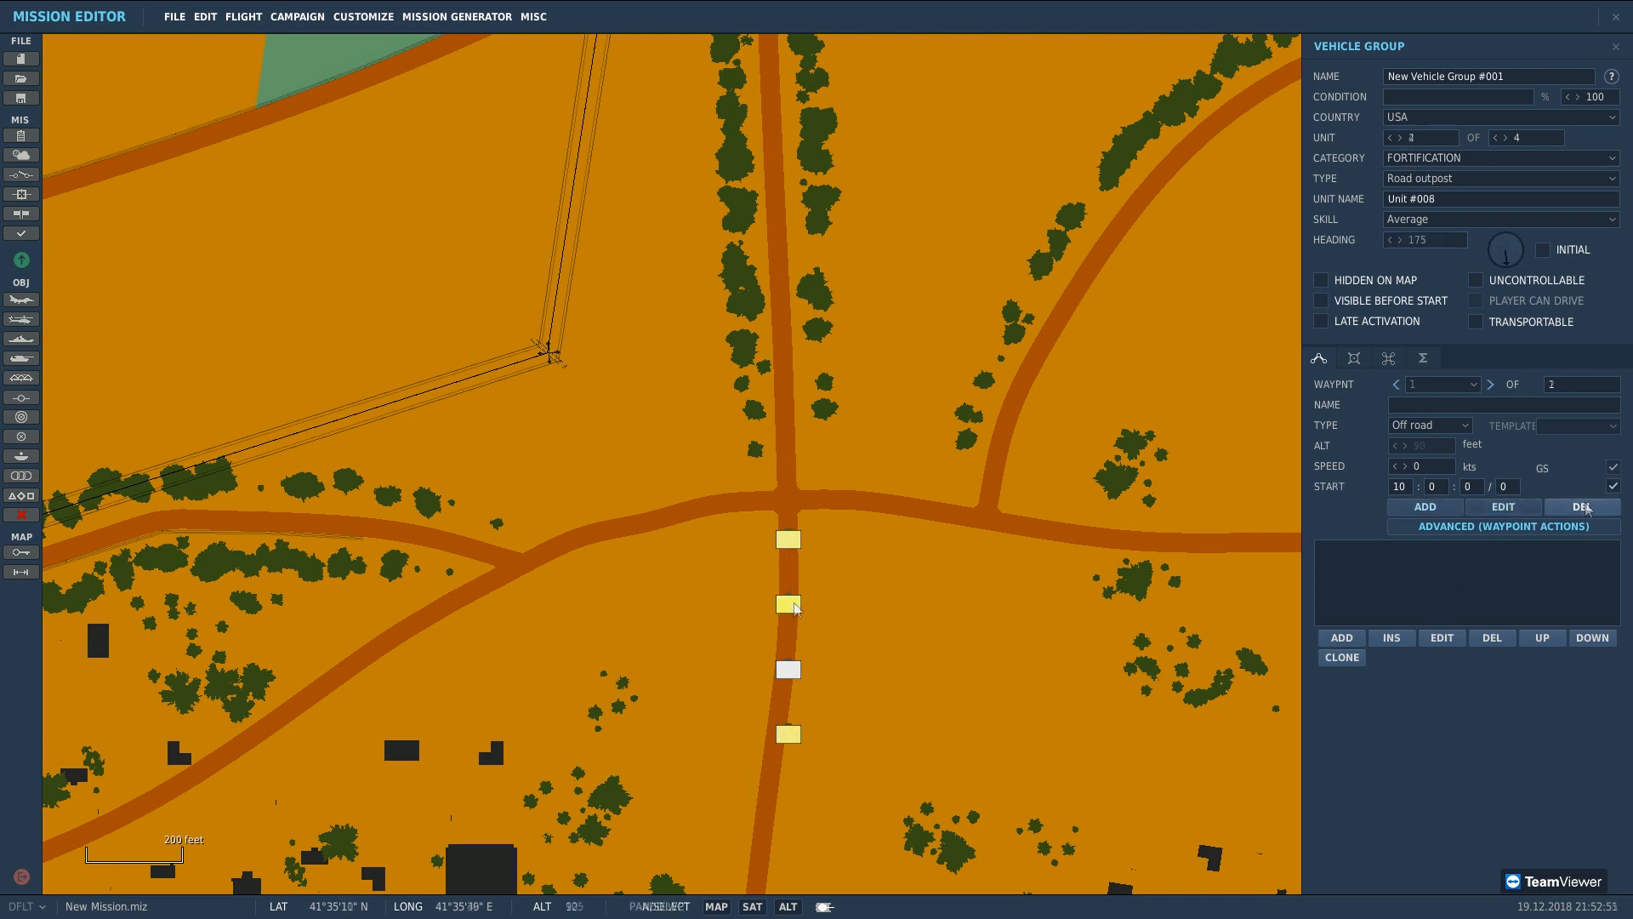
{"action": "scroll", "coordinate": [809, 548], "scroll_direction": "up", "scroll_amount": 2}
{"action": "scroll", "coordinate": [809, 548], "scroll_direction": "up", "scroll_amount": 1}
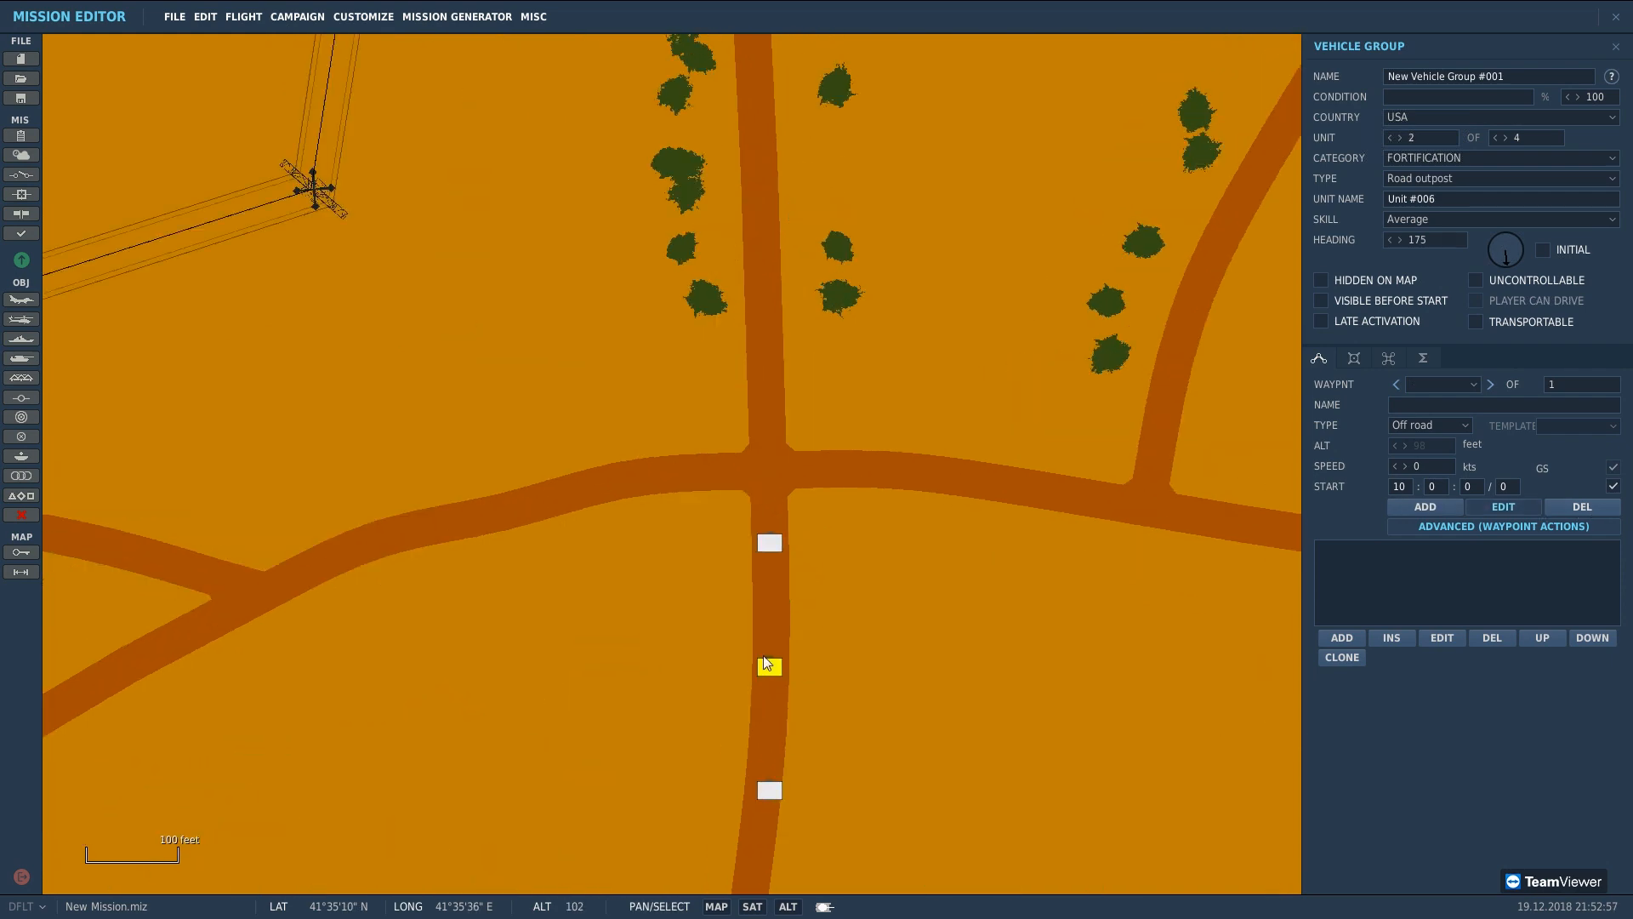
{"action": "left_click", "coordinate": [1472, 157]}
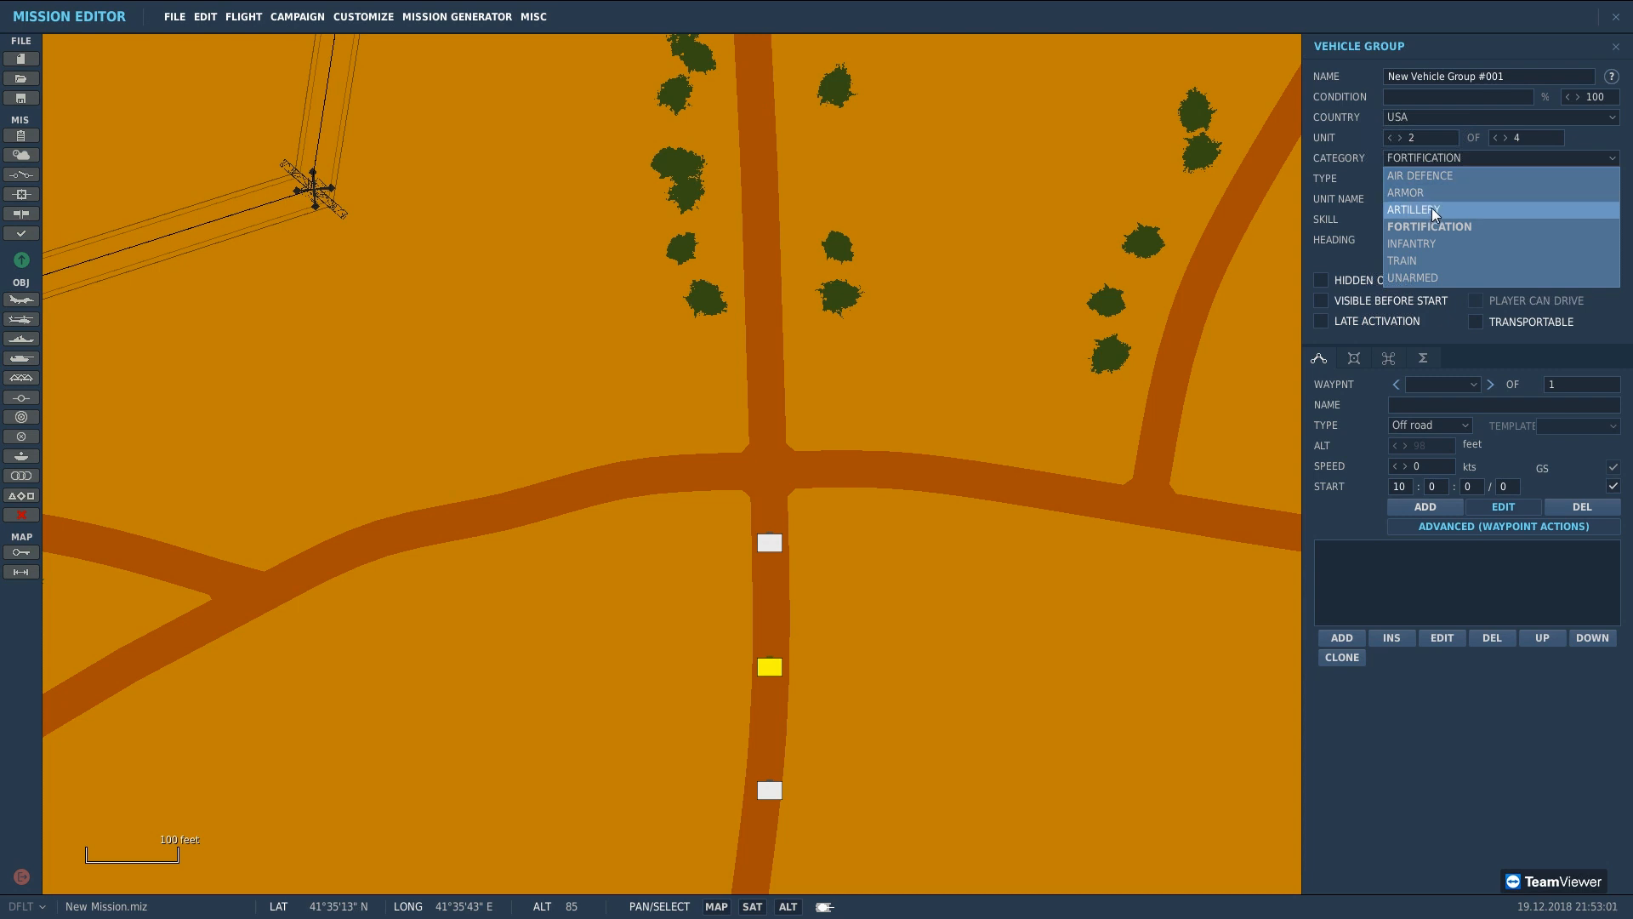
{"action": "left_click", "coordinate": [1432, 196]}
{"action": "left_click", "coordinate": [1435, 179]}
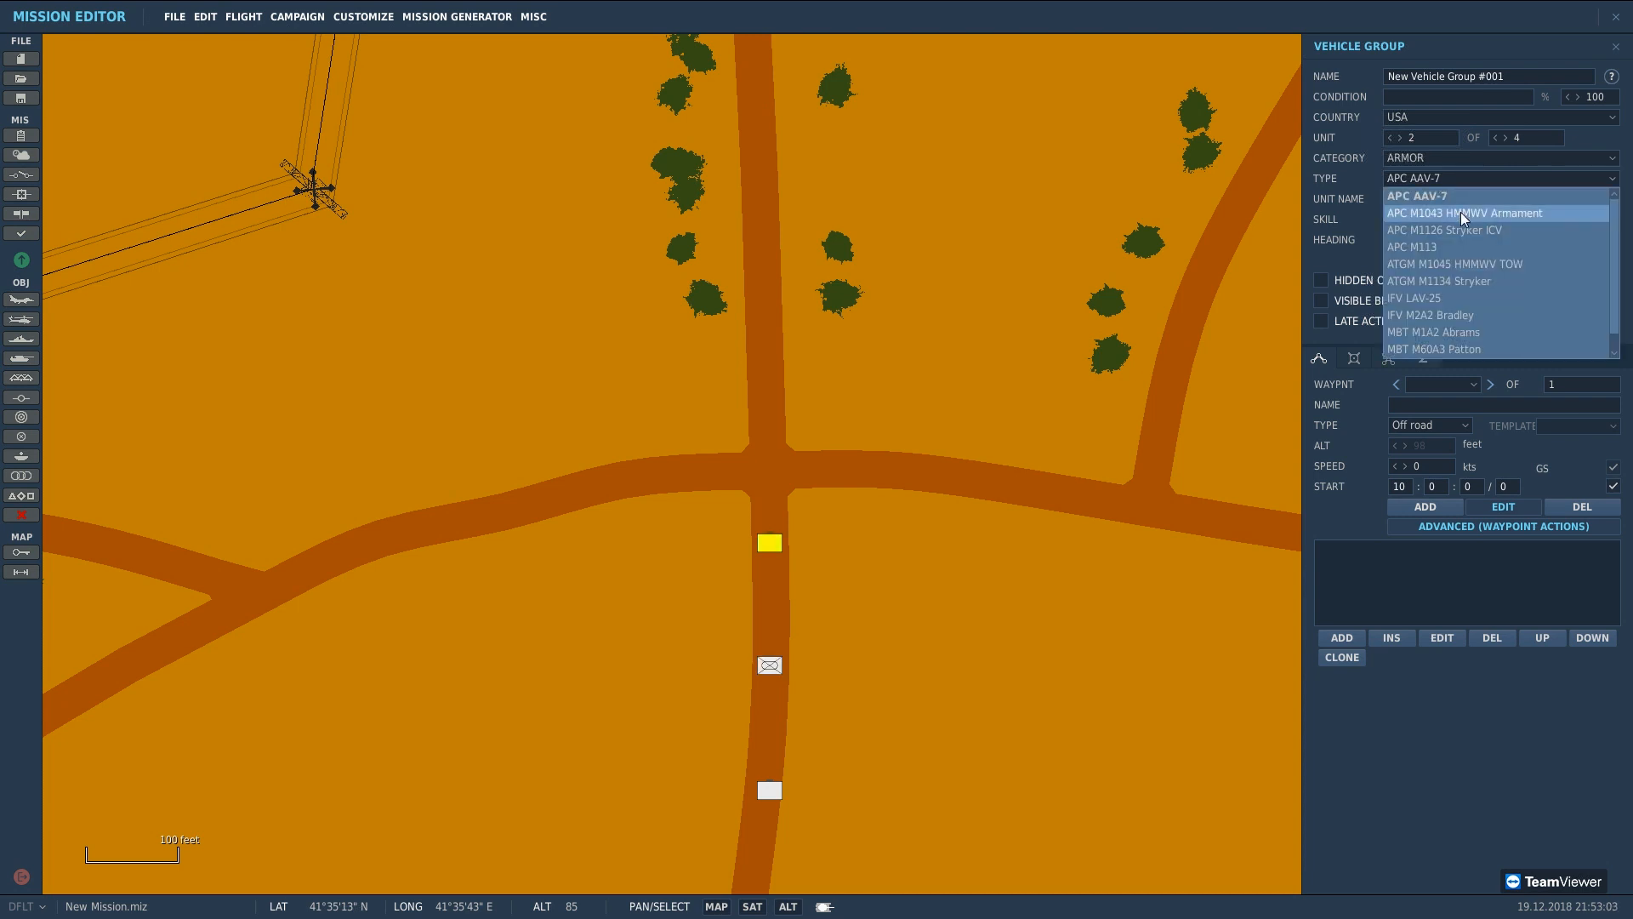
{"action": "left_click", "coordinate": [1472, 304]}
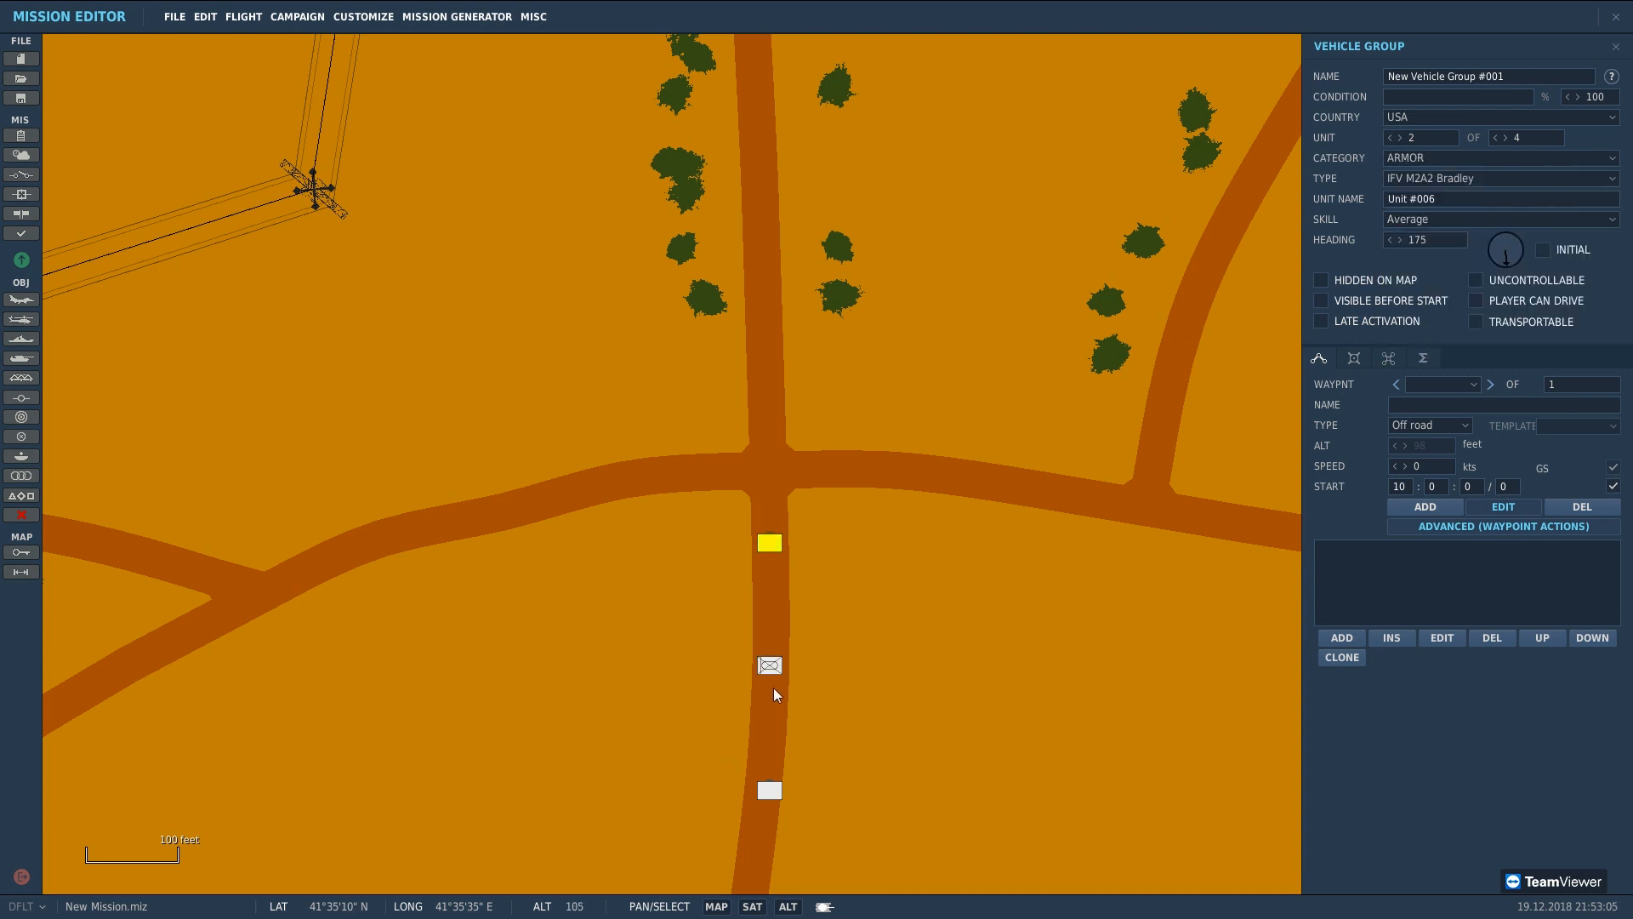
{"action": "left_click_drag", "start_coordinate": [774, 669], "coordinate": [724, 532]}
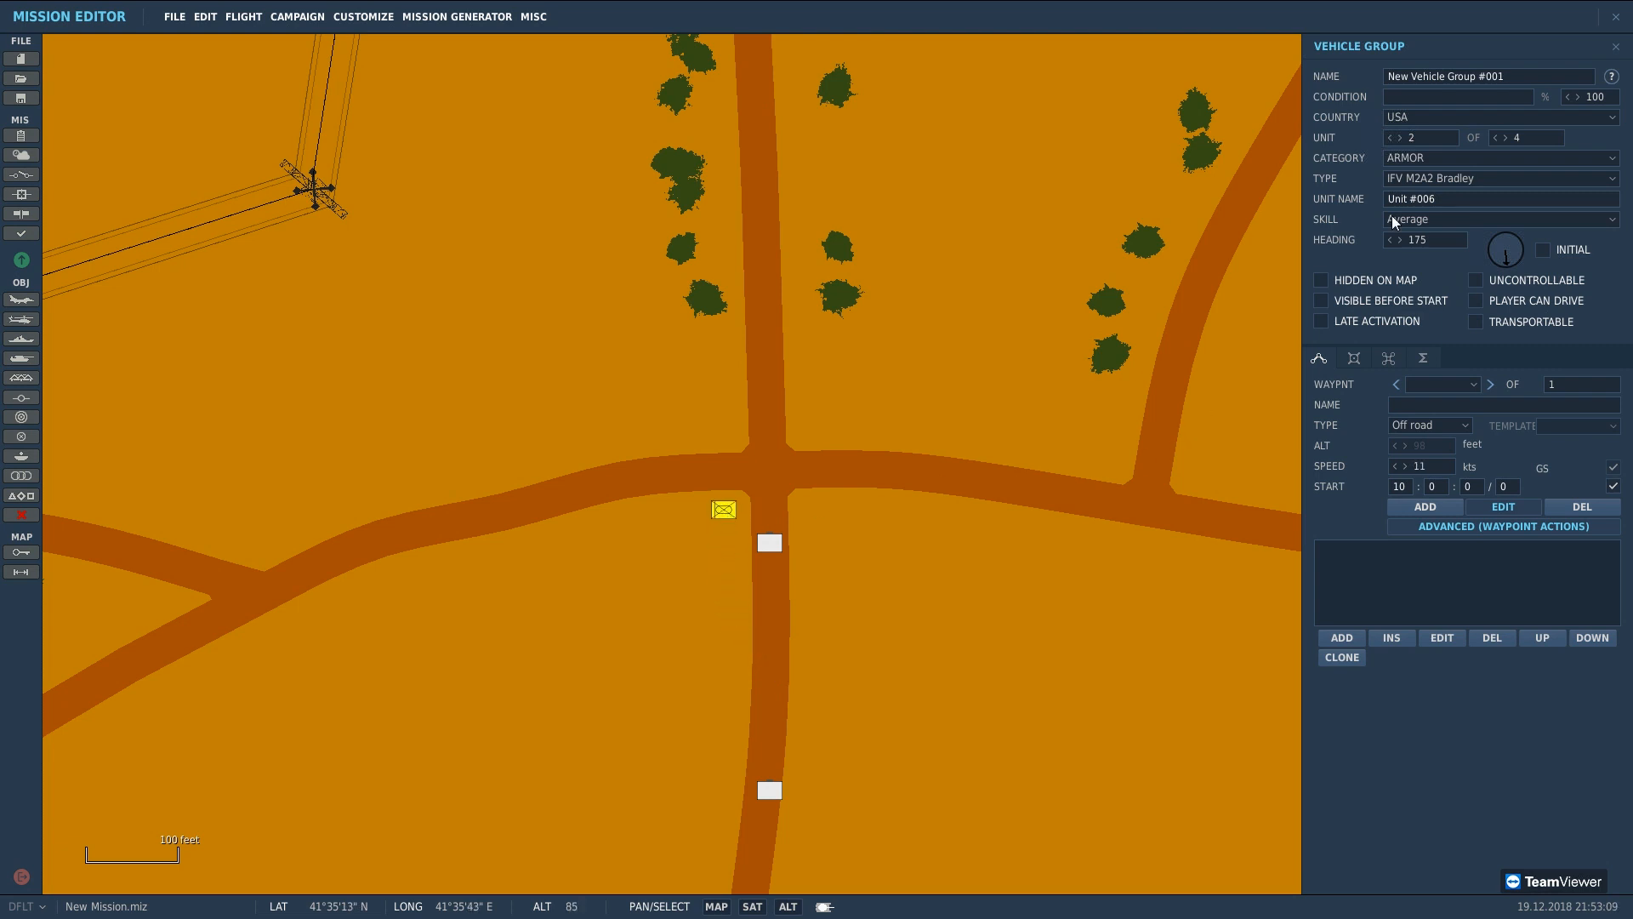
Step: Select the group's third unit, the Road outpost farther south on the road
{"action": "left_click", "coordinate": [769, 792]}
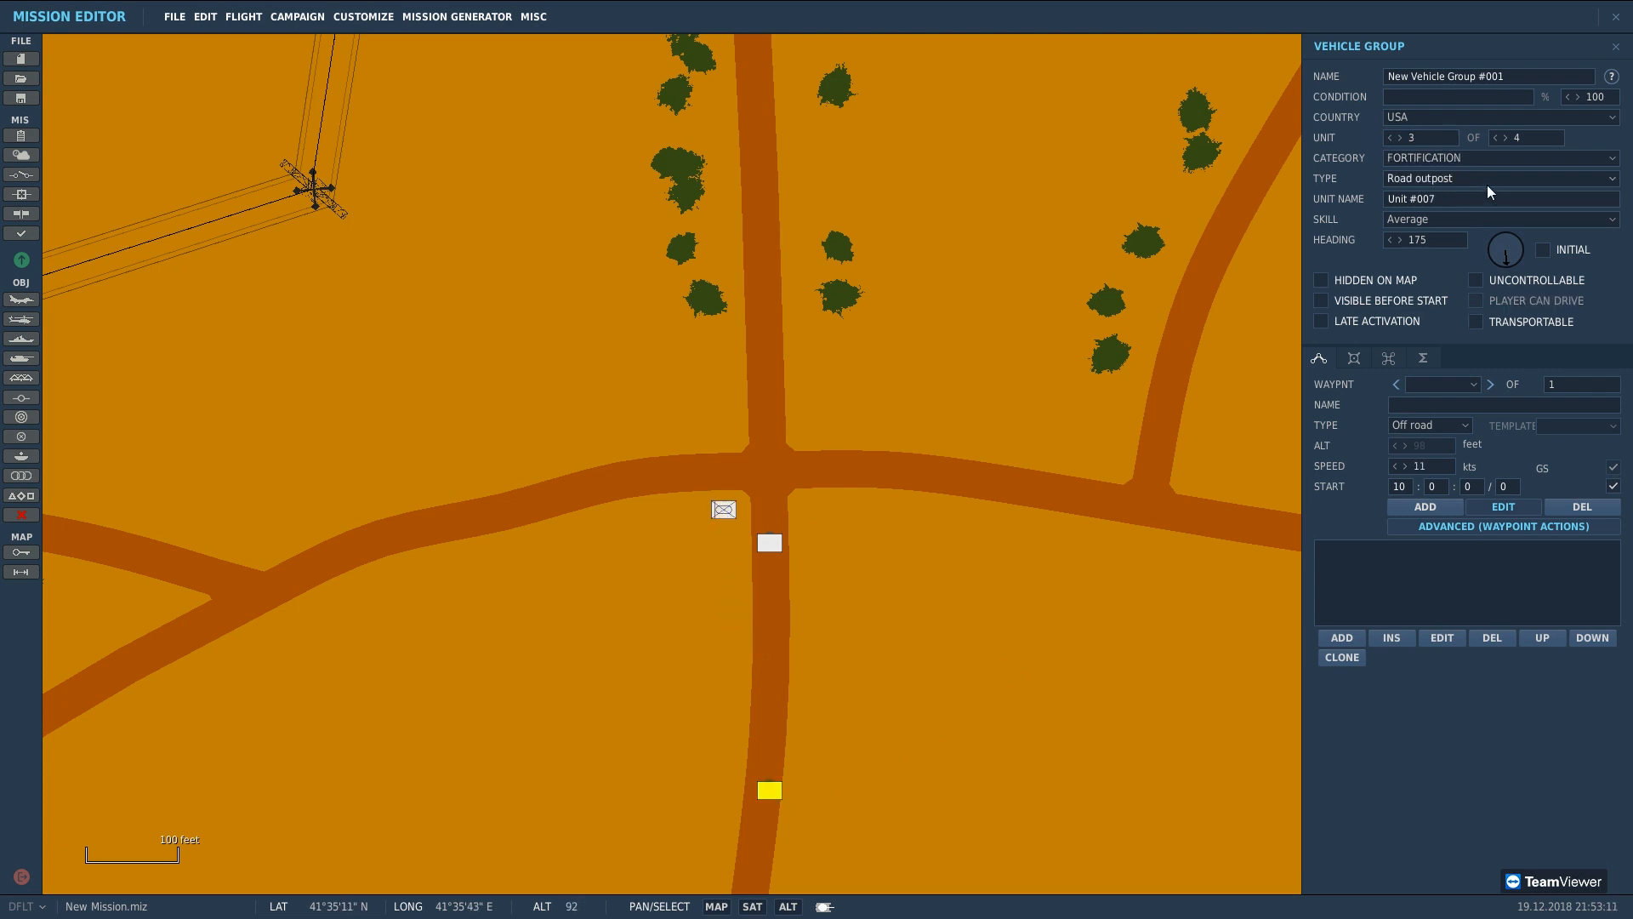
Step: Change unit 3 of the vehicle group to the Infantry category with type Soldier M249
{"action": "left_click", "coordinate": [1472, 161]}
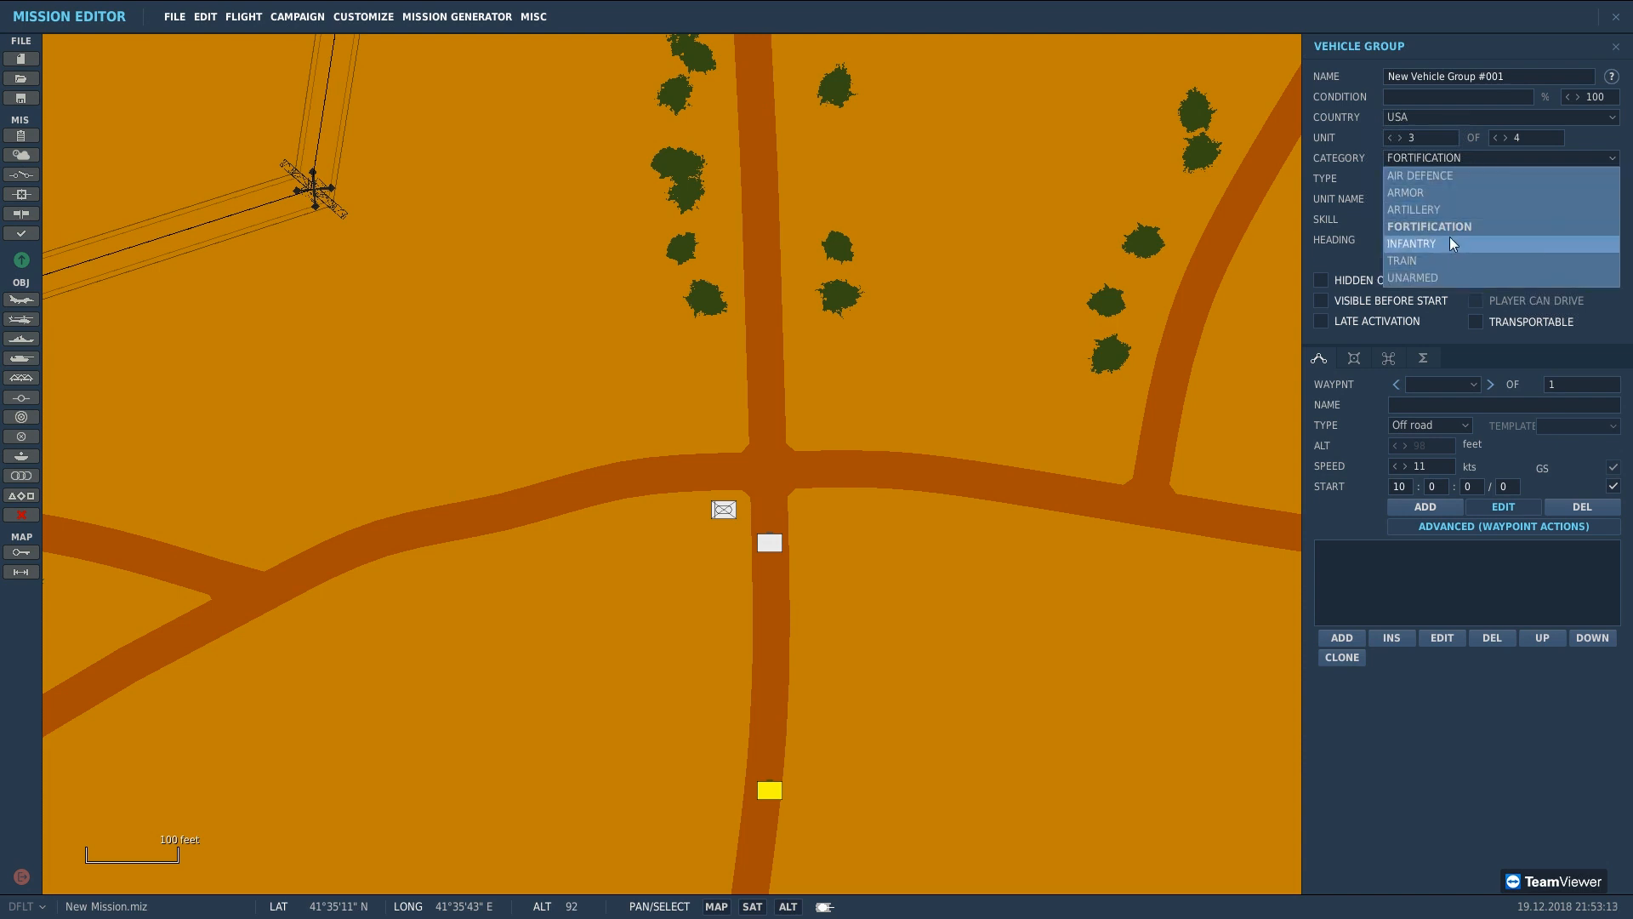
{"action": "left_click", "coordinate": [1430, 243]}
{"action": "left_click", "coordinate": [1434, 177]}
{"action": "left_click", "coordinate": [1435, 211]}
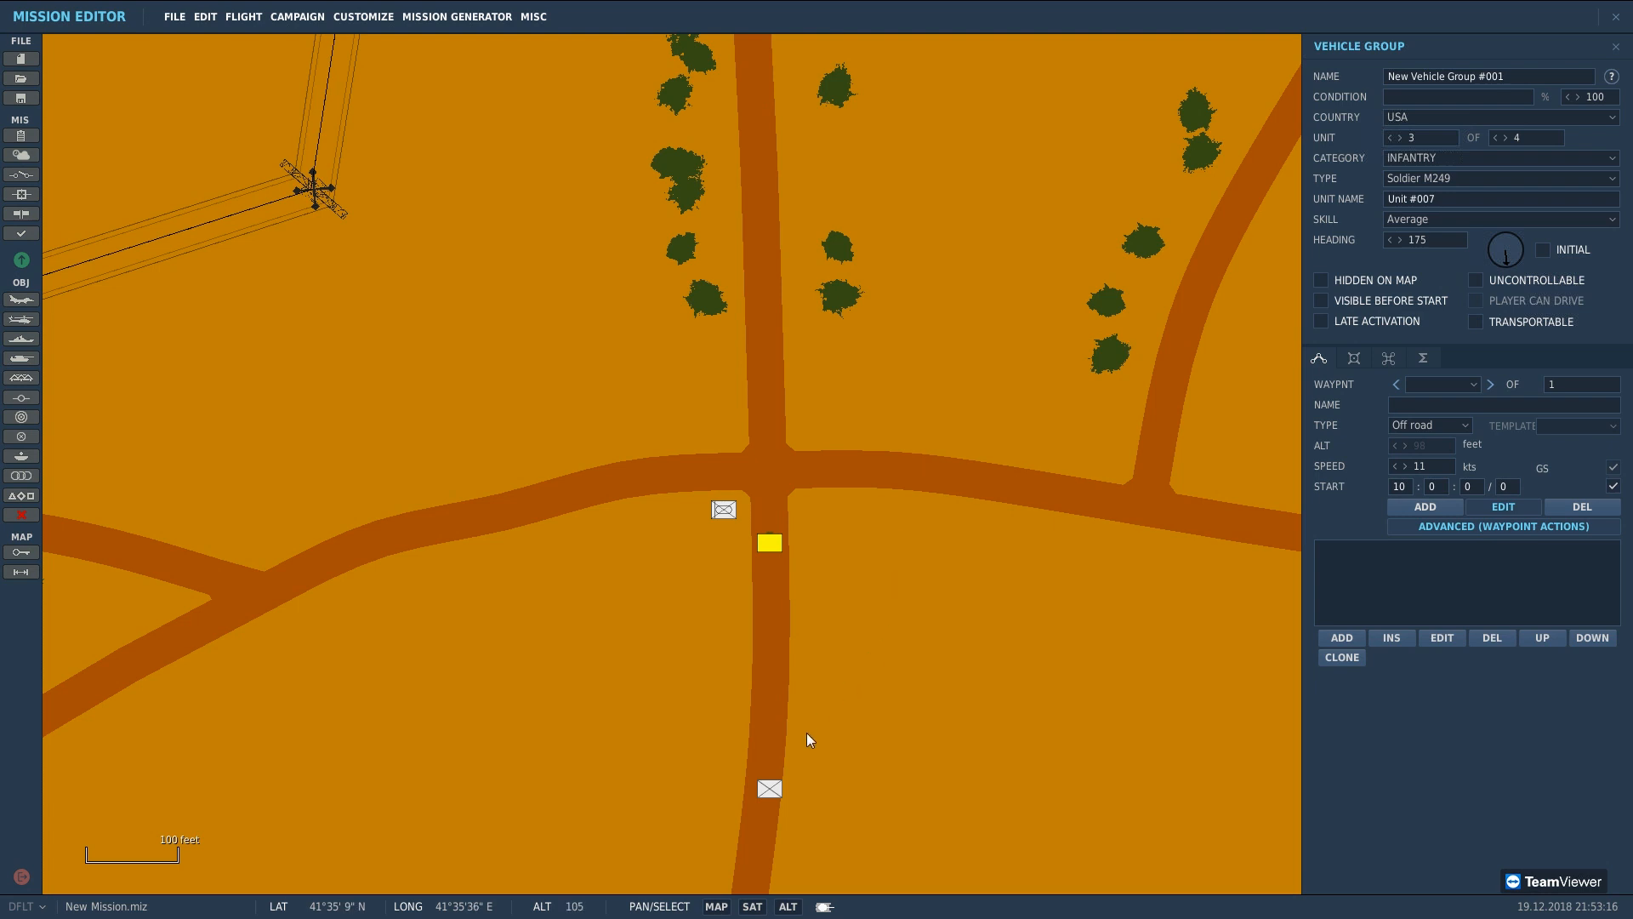
Step: Move the Soldier M249 unit up to the east side of the road, just south of the crossroads
{"action": "left_click", "coordinate": [781, 784]}
{"action": "left_click", "coordinate": [771, 791]}
{"action": "left_click_drag", "start_coordinate": [770, 791], "coordinate": [788, 747]}
{"action": "left_click_drag", "start_coordinate": [796, 684], "coordinate": [795, 503]}
{"action": "scroll", "coordinate": [1051, 569], "scroll_direction": "down", "scroll_amount": 2}
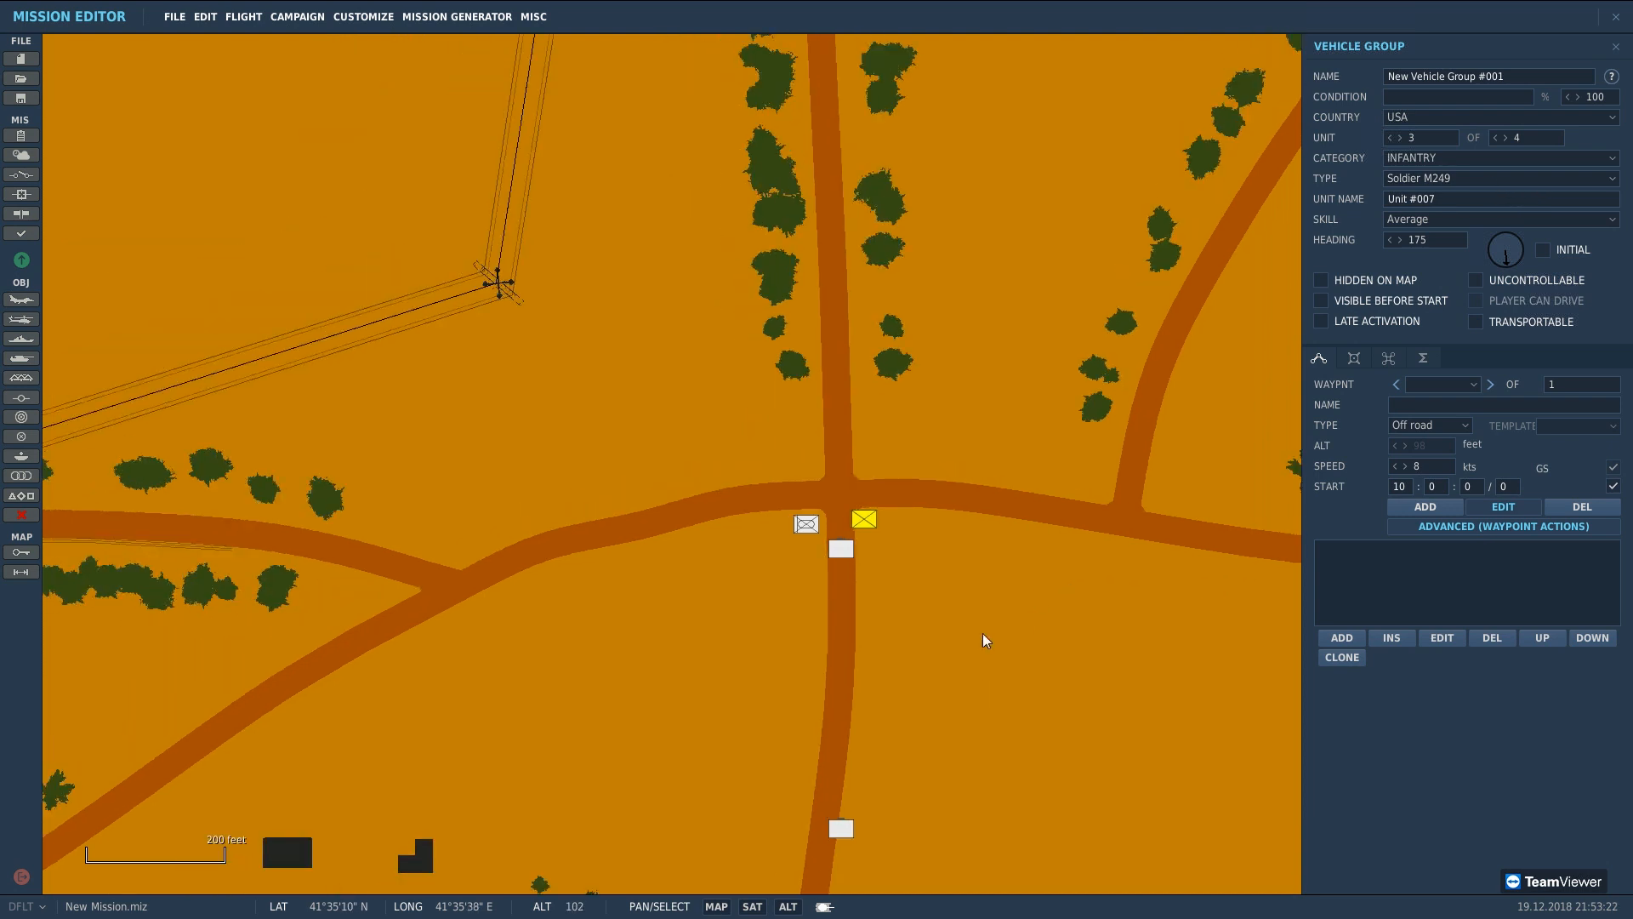
Step: Change unit 4 to an armed watch tower and move it to the west side of the Bradley near the crossroads
{"action": "left_click", "coordinate": [848, 701]}
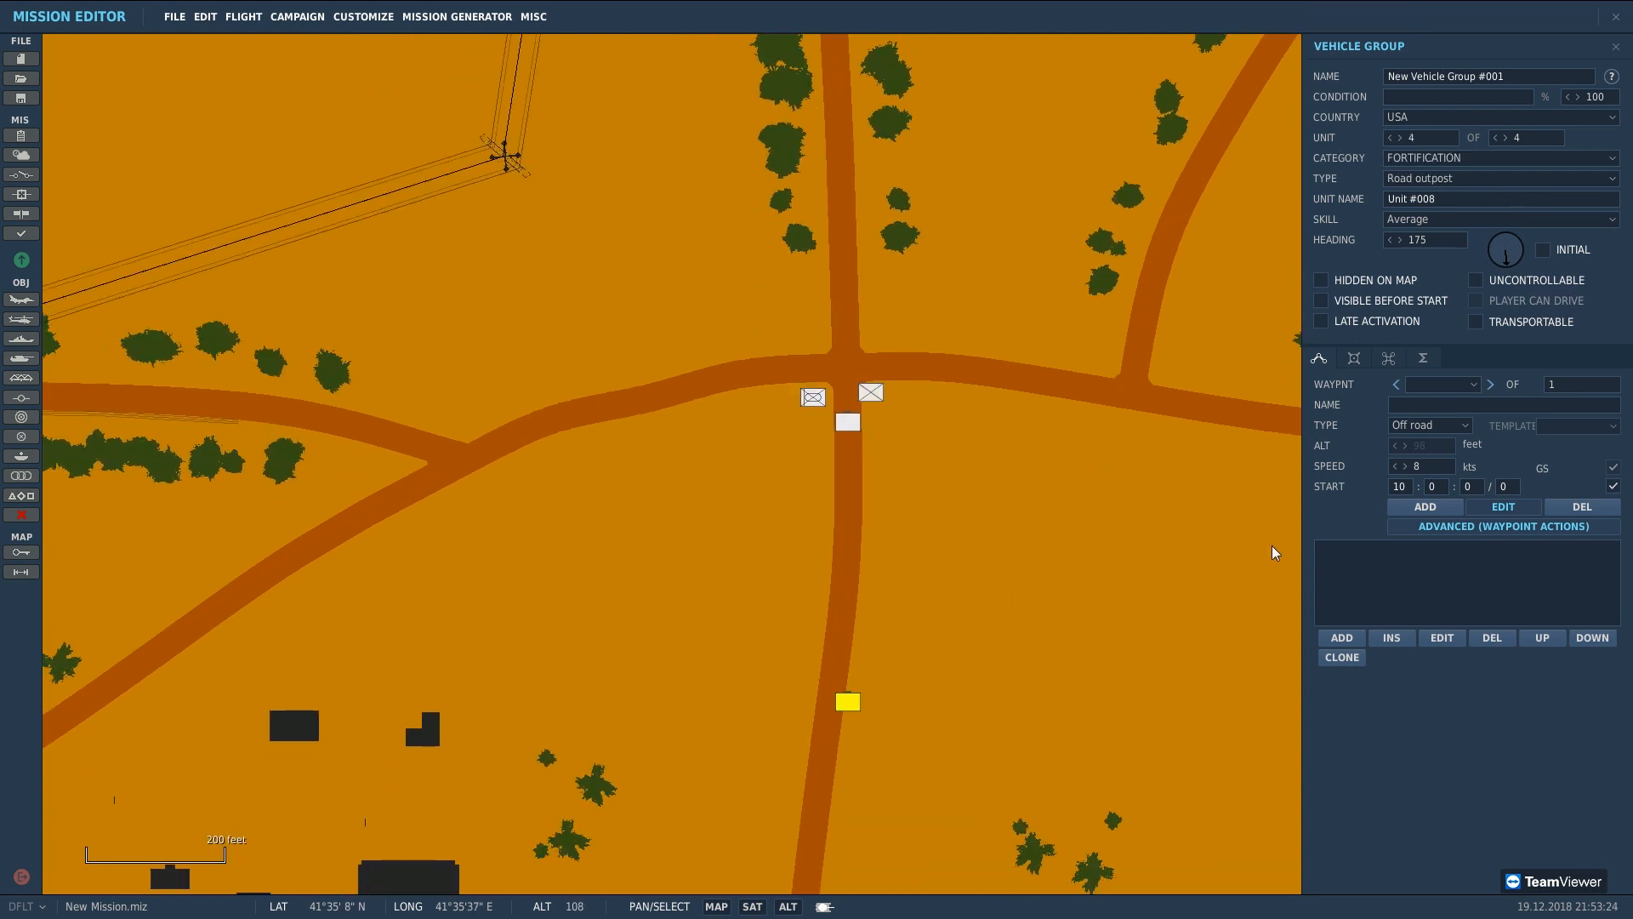
{"action": "left_click", "coordinate": [1456, 177]}
{"action": "left_click", "coordinate": [1452, 340]}
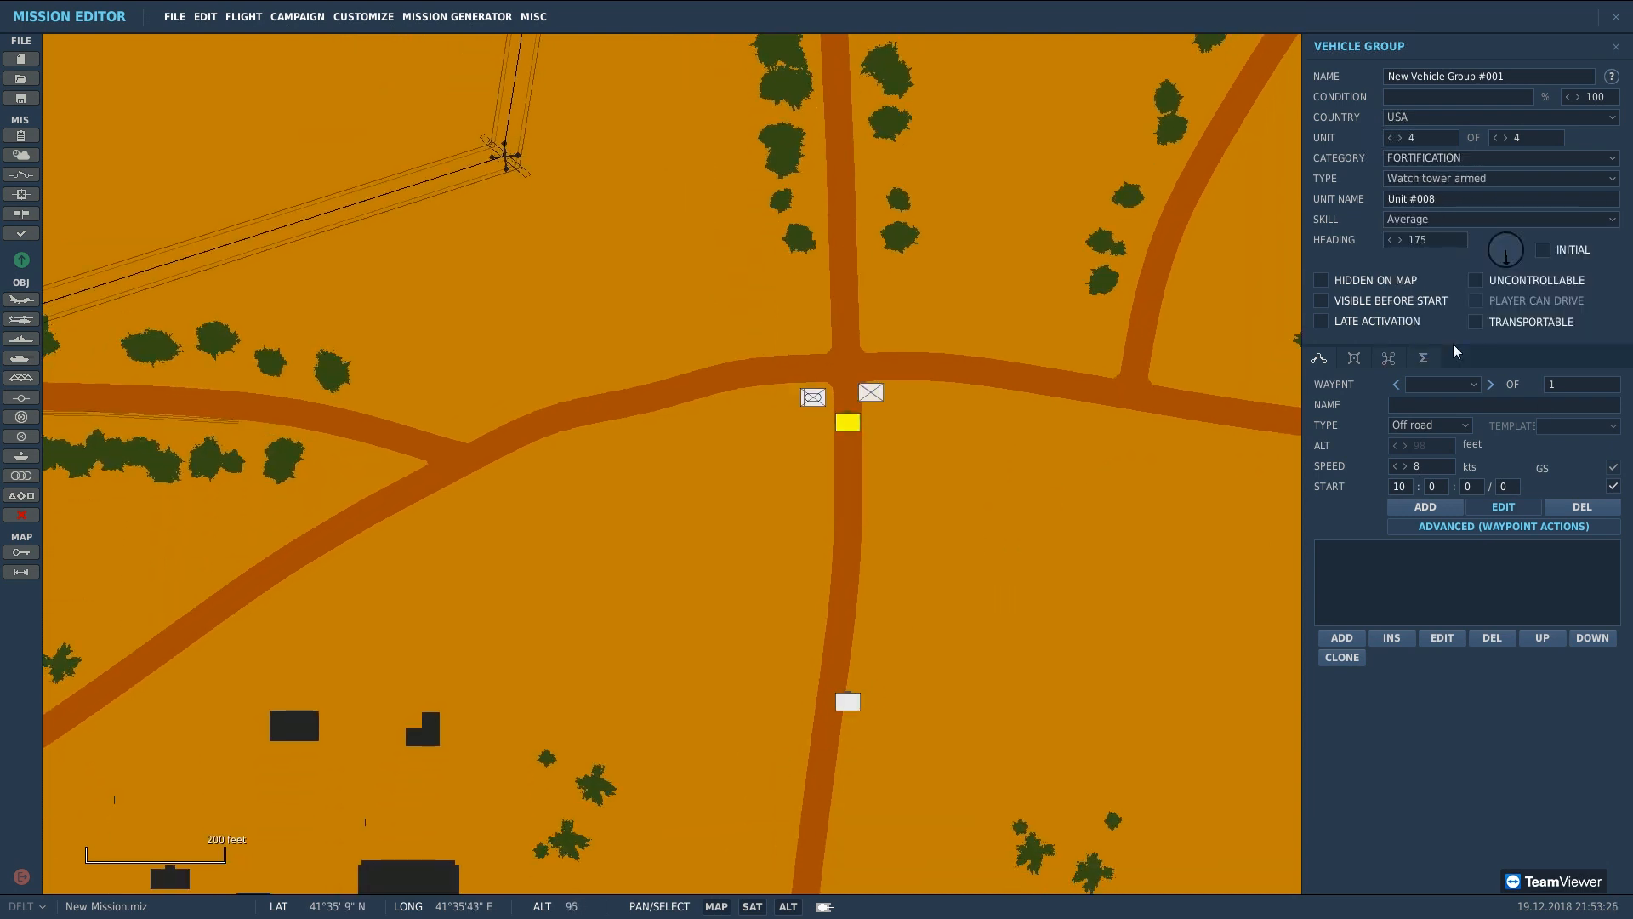
{"action": "left_click", "coordinate": [854, 713]}
{"action": "left_click_drag", "start_coordinate": [851, 697], "coordinate": [787, 402]}
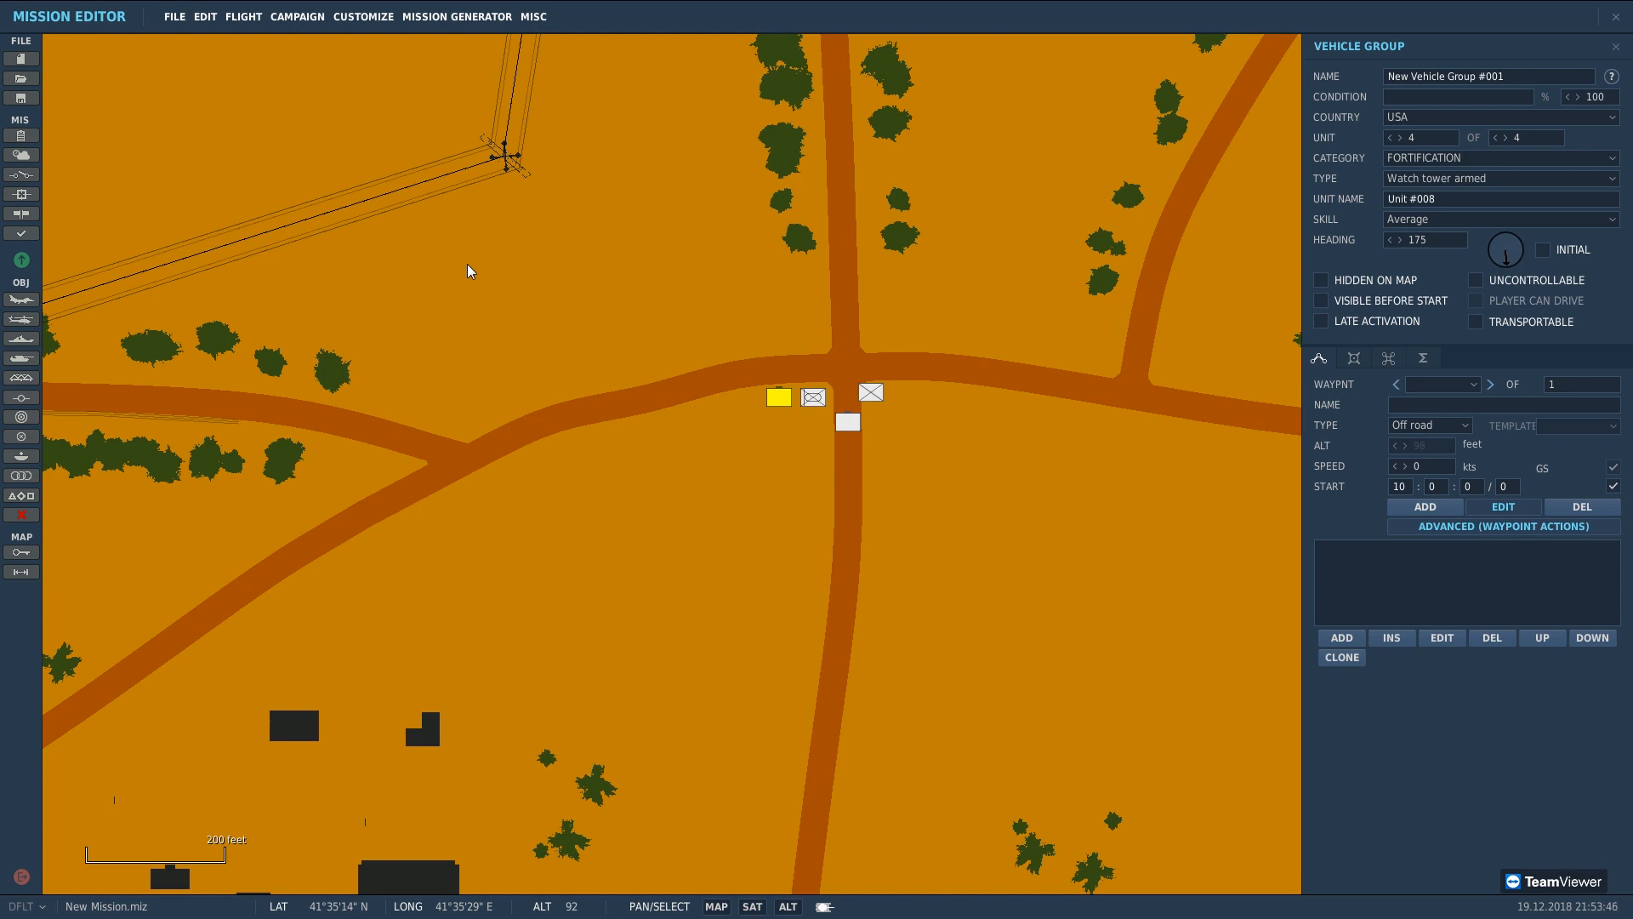
Step: Save the mission as CA - Mission Making Tutorial1.miz
{"action": "key", "text": "ctrl+s"}
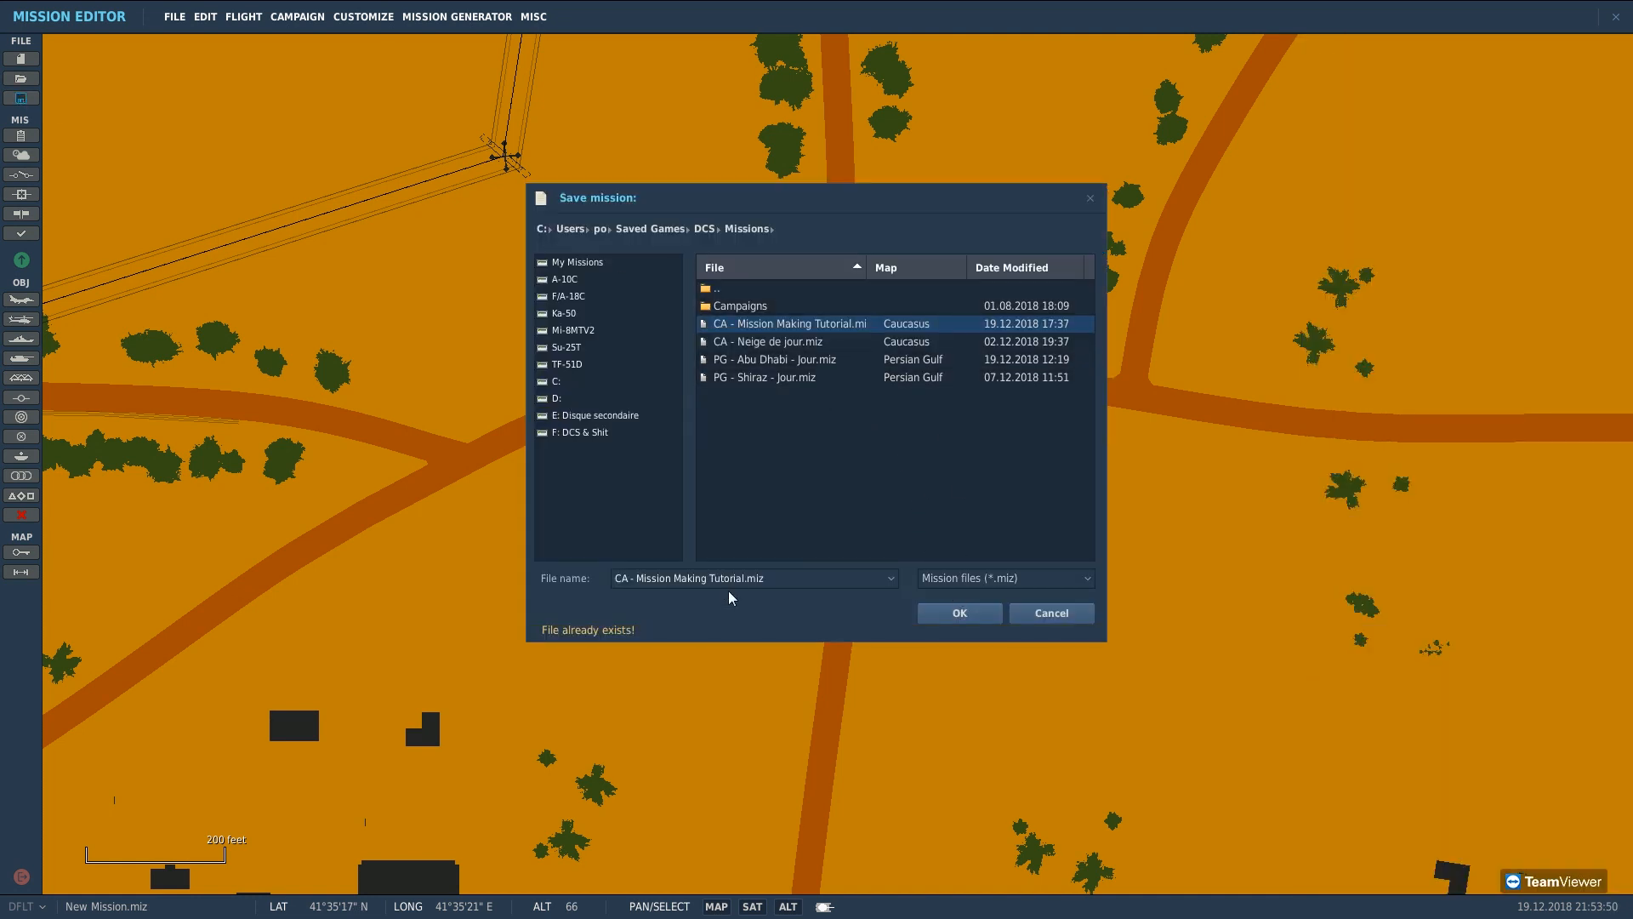
{"action": "type", "text": "1"}
{"action": "left_click", "coordinate": [942, 613]}
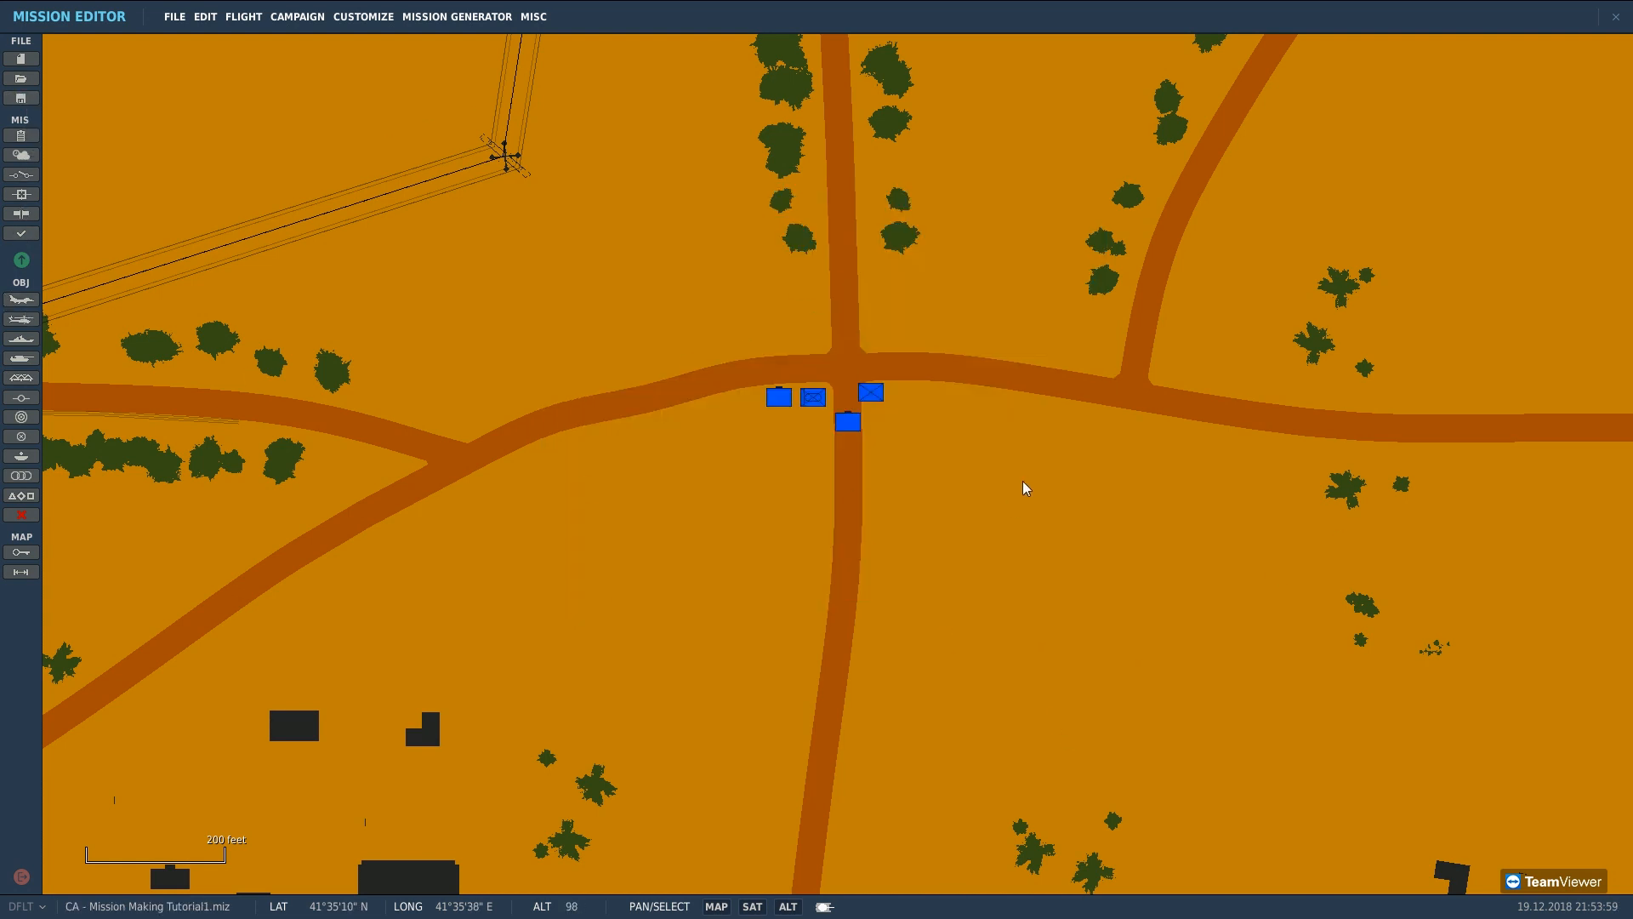
Step: Run the mission, inspect the roadblock from above in the 3D view, and quit back to the editor
{"action": "left_click", "coordinate": [21, 260]}
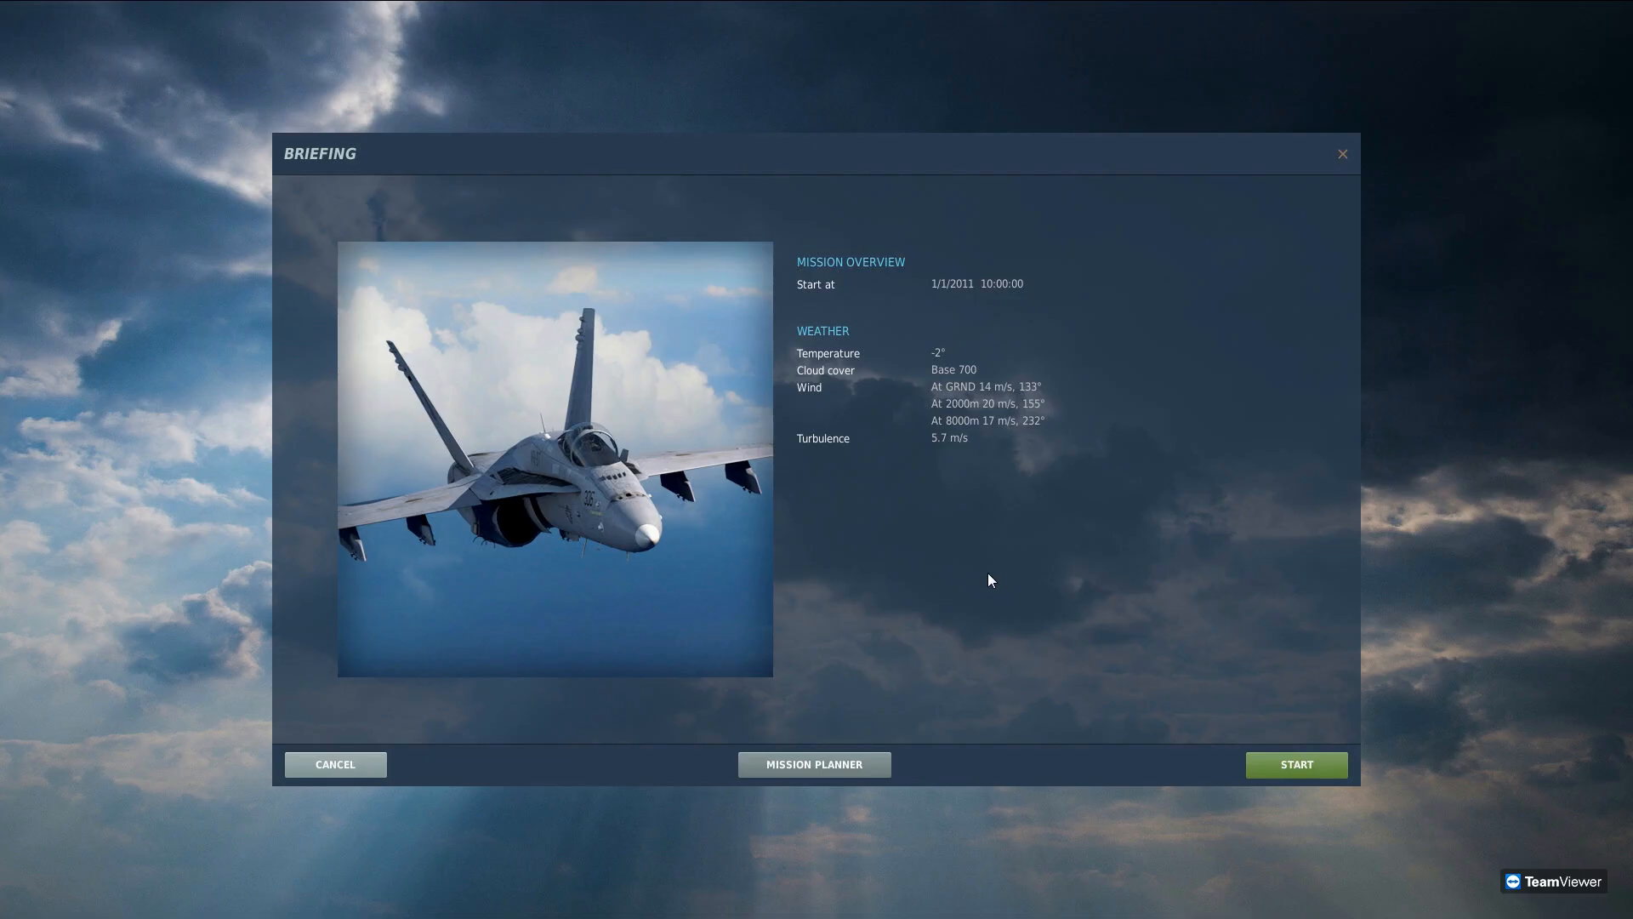
{"action": "left_click", "coordinate": [1320, 768]}
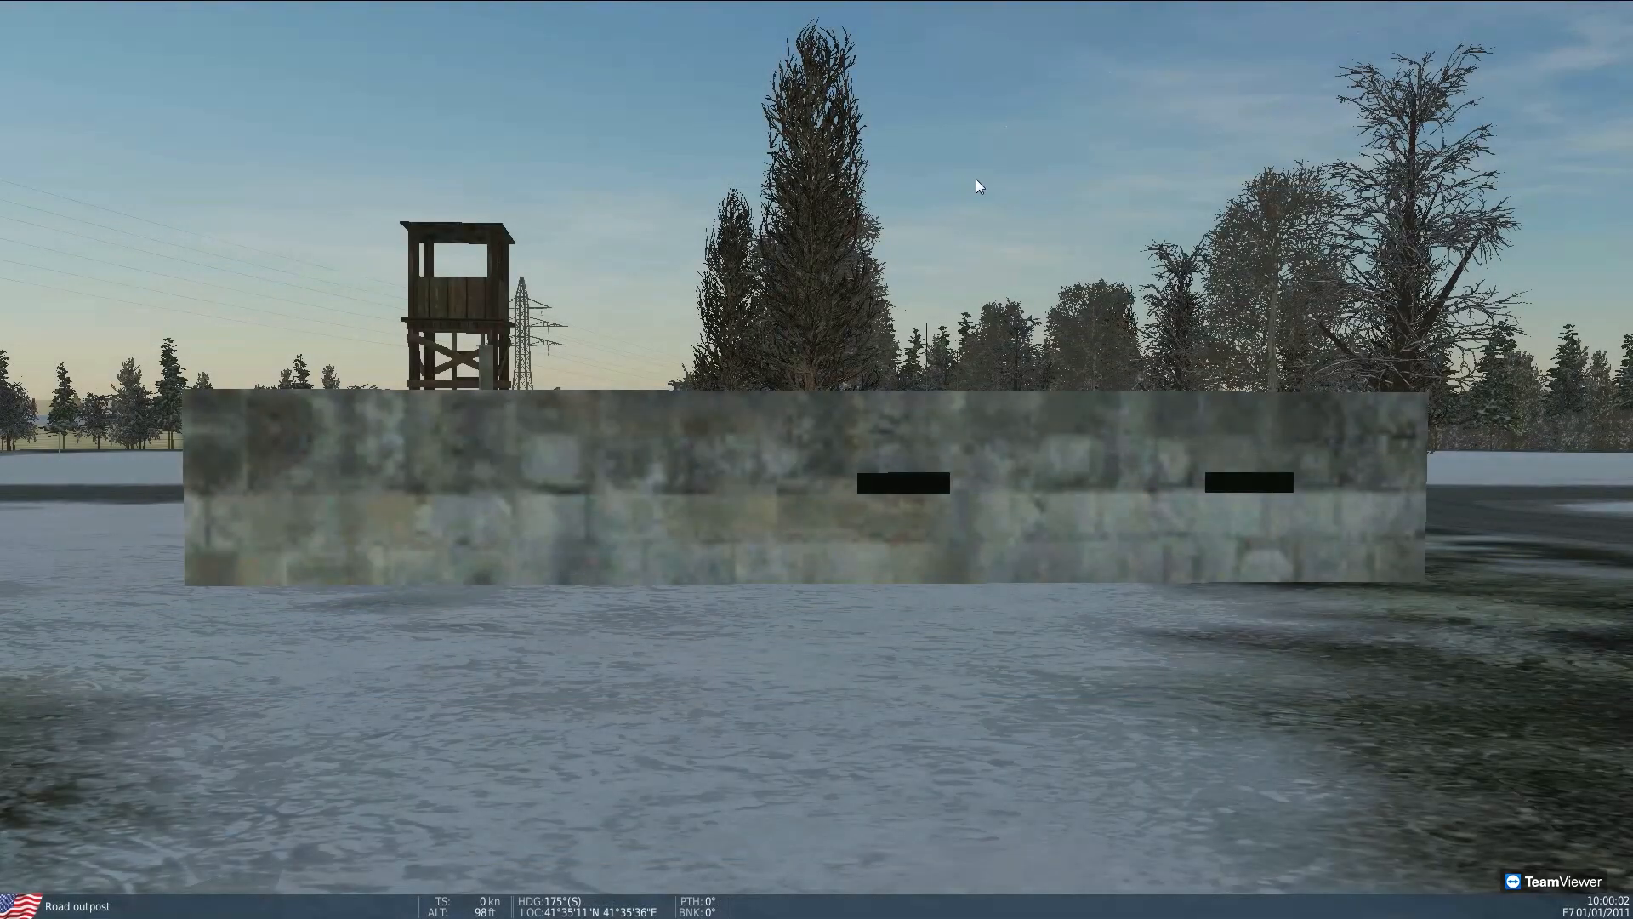
{"action": "scroll", "coordinate": [1524, 152], "scroll_direction": "down", "scroll_amount": 10}
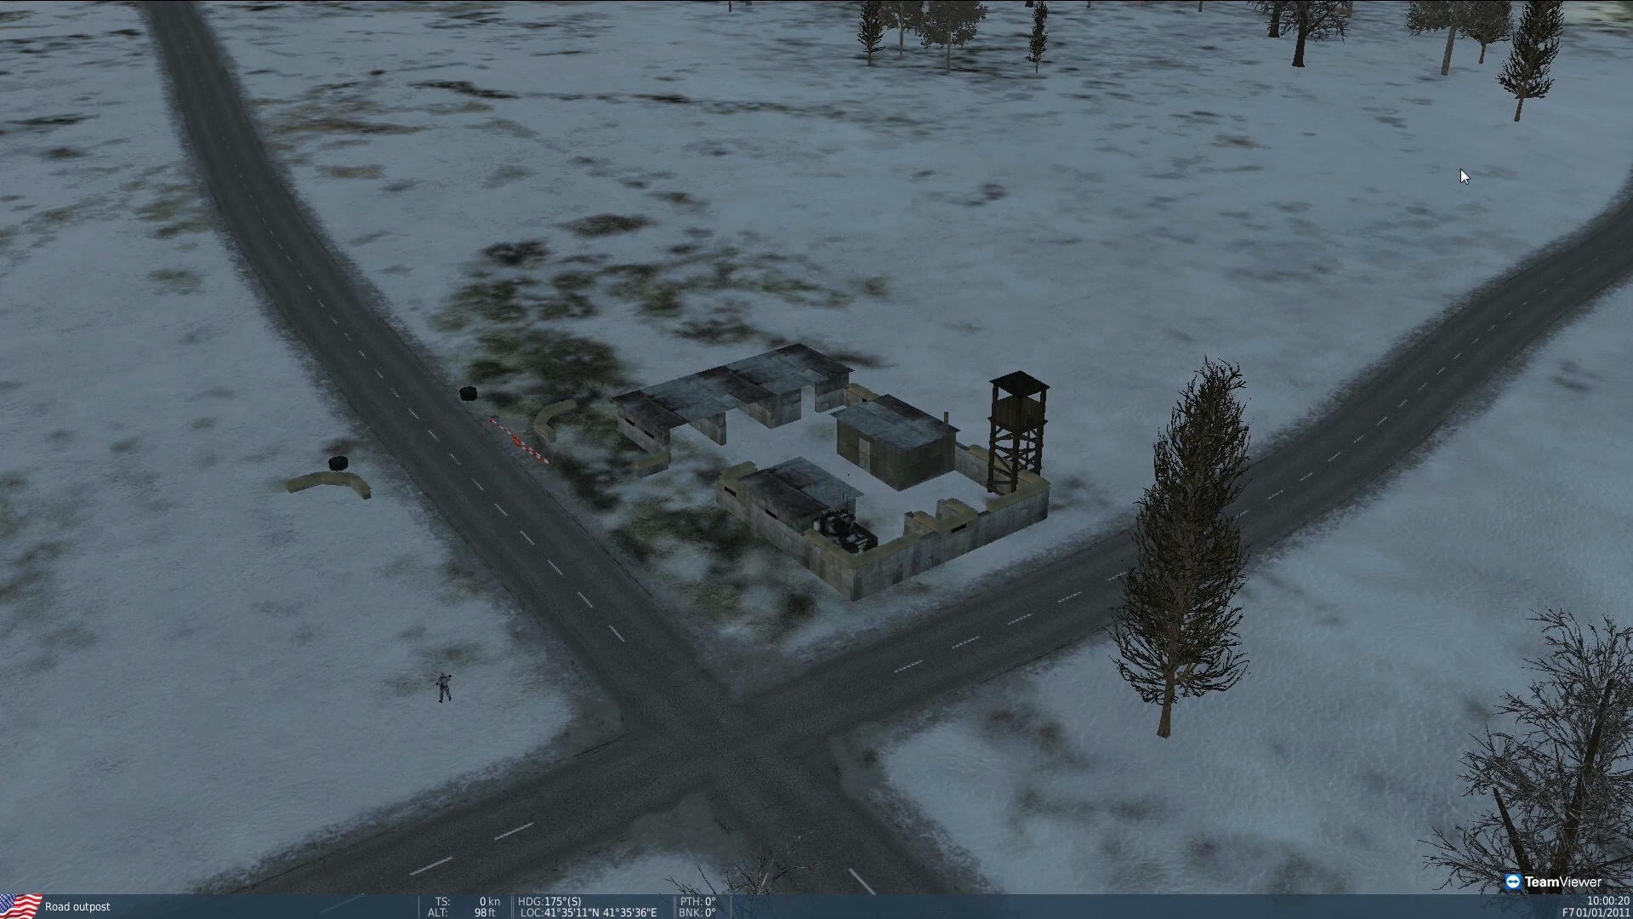
{"action": "key", "text": "Escape"}
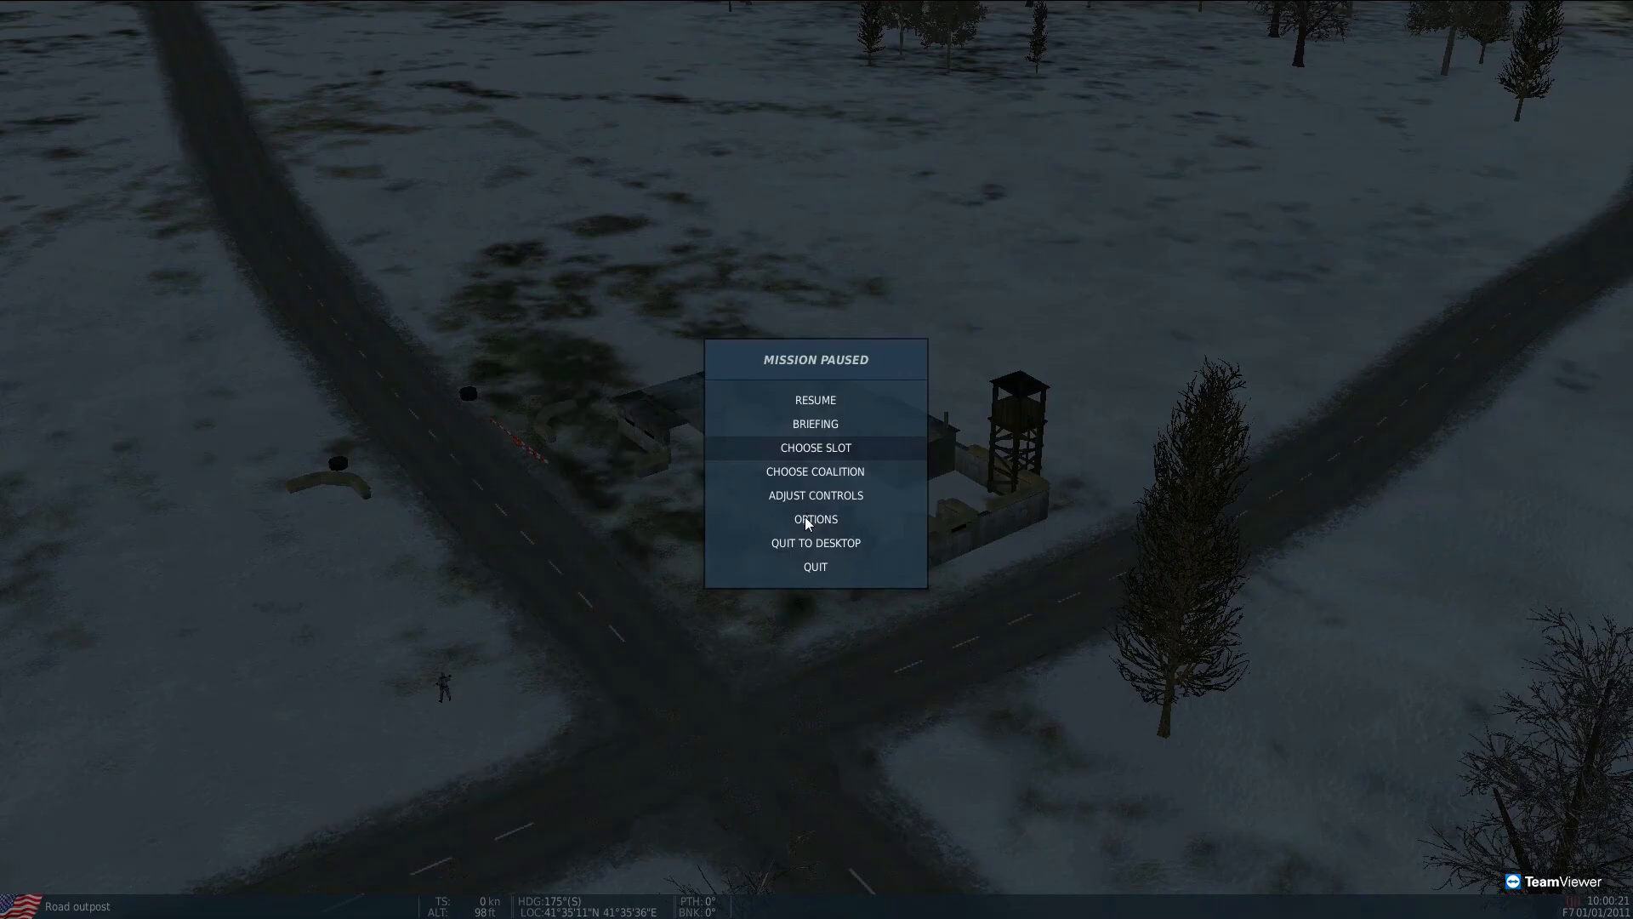
{"action": "left_click", "coordinate": [808, 567]}
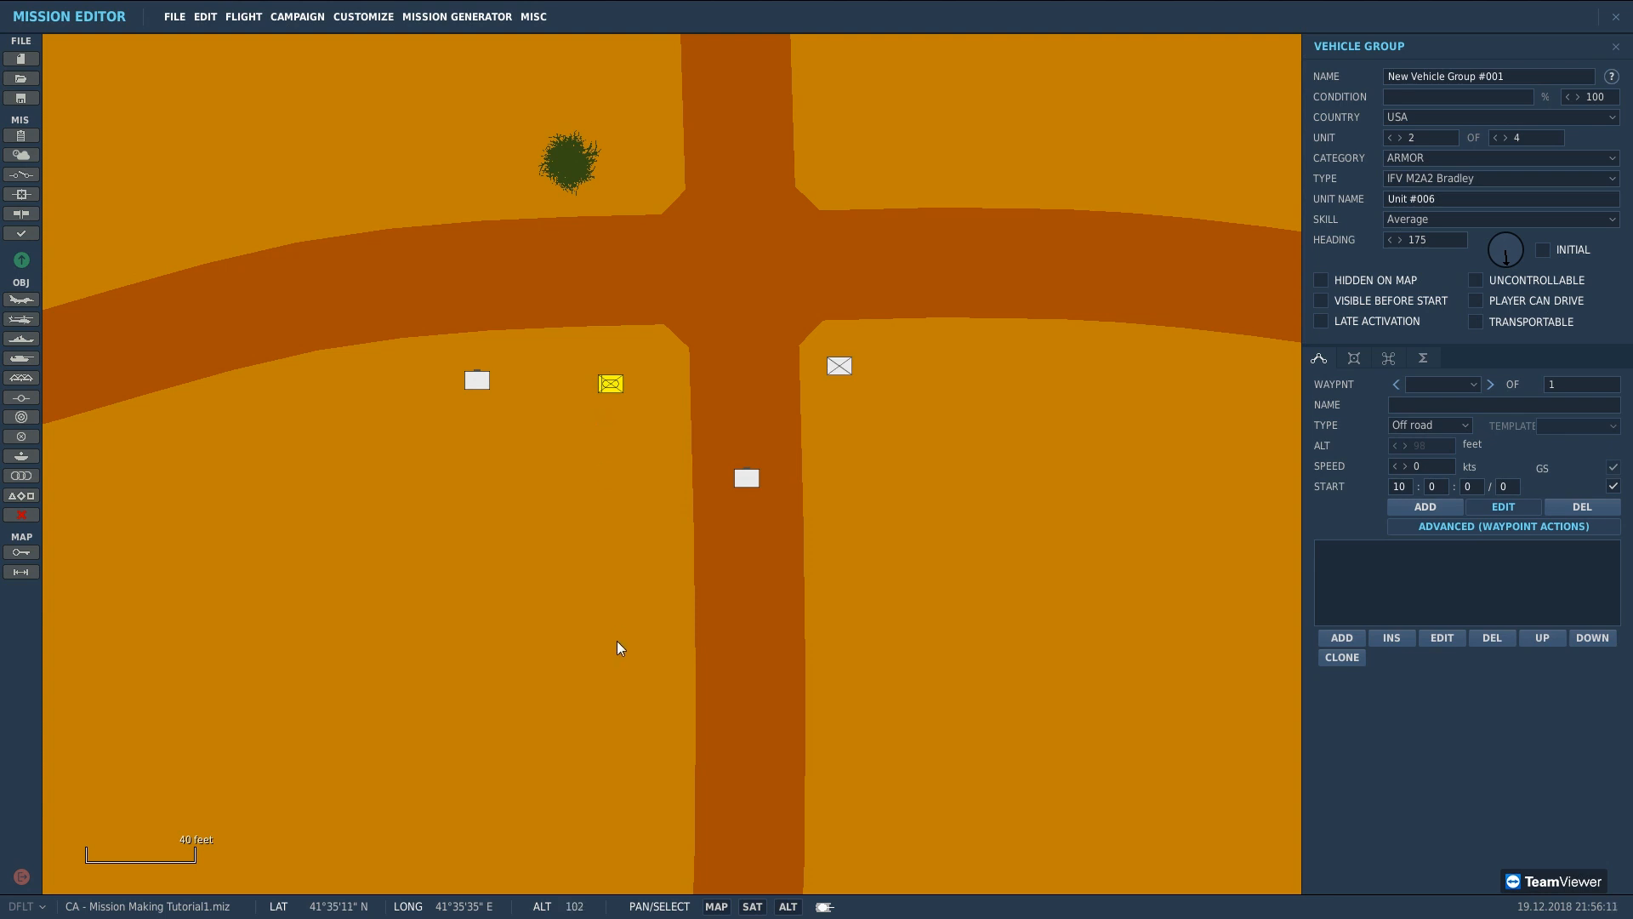
Step: Reposition the watch tower and Bradley west of the road outpost and the soldier east of it to tighten the roadblock
{"action": "left_click_drag", "start_coordinate": [489, 392], "coordinate": [617, 518]}
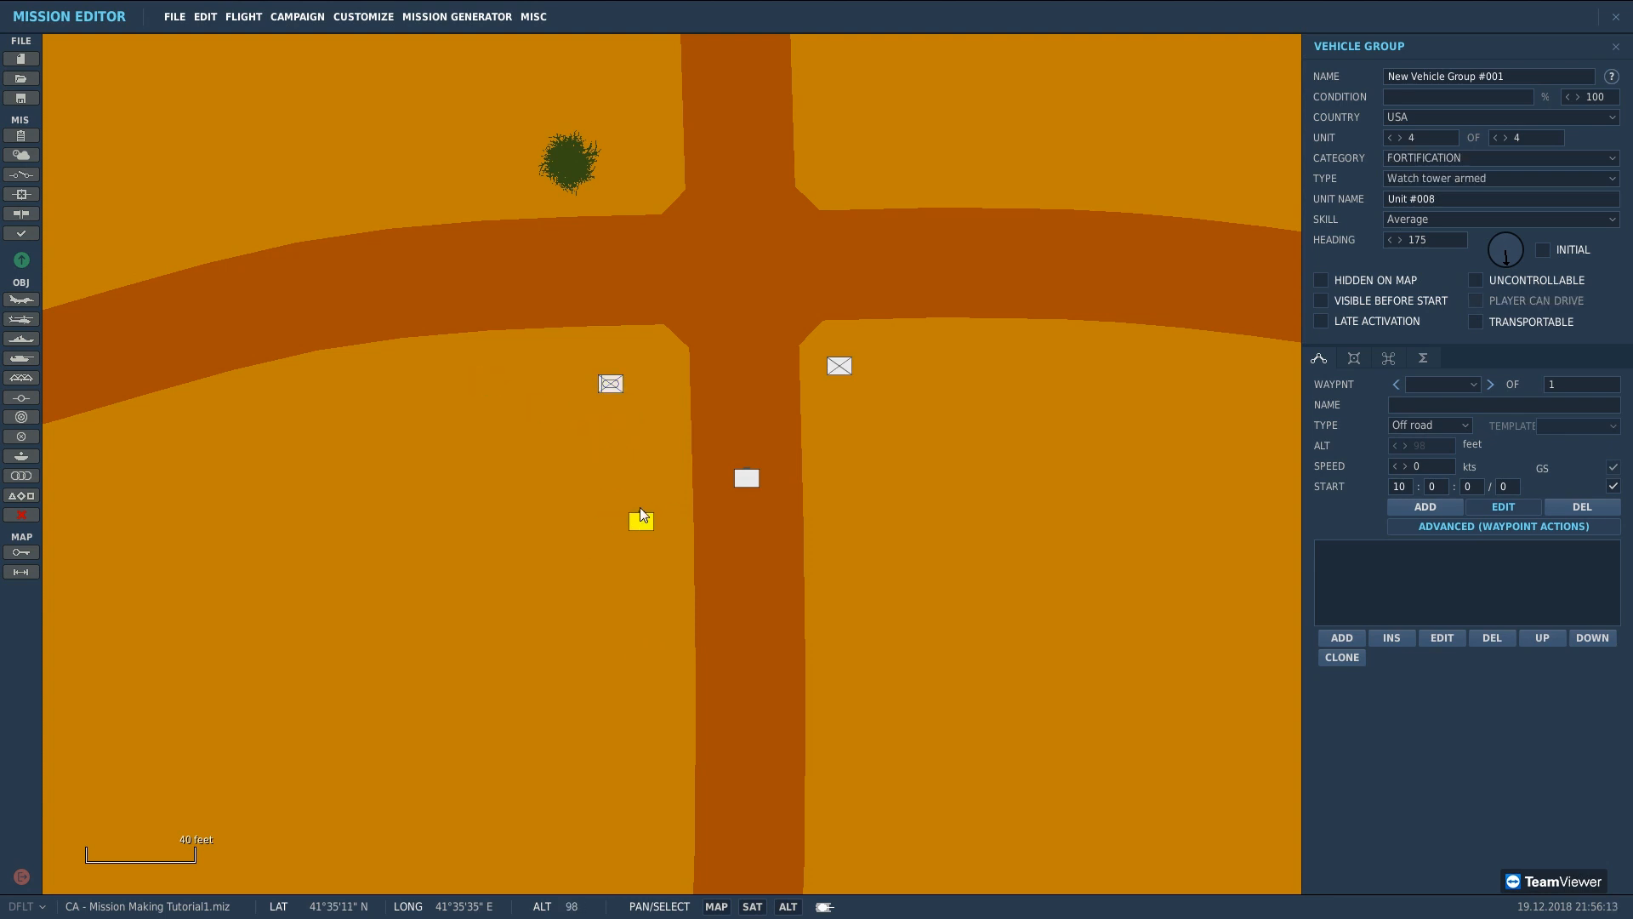
{"action": "left_click", "coordinate": [625, 393]}
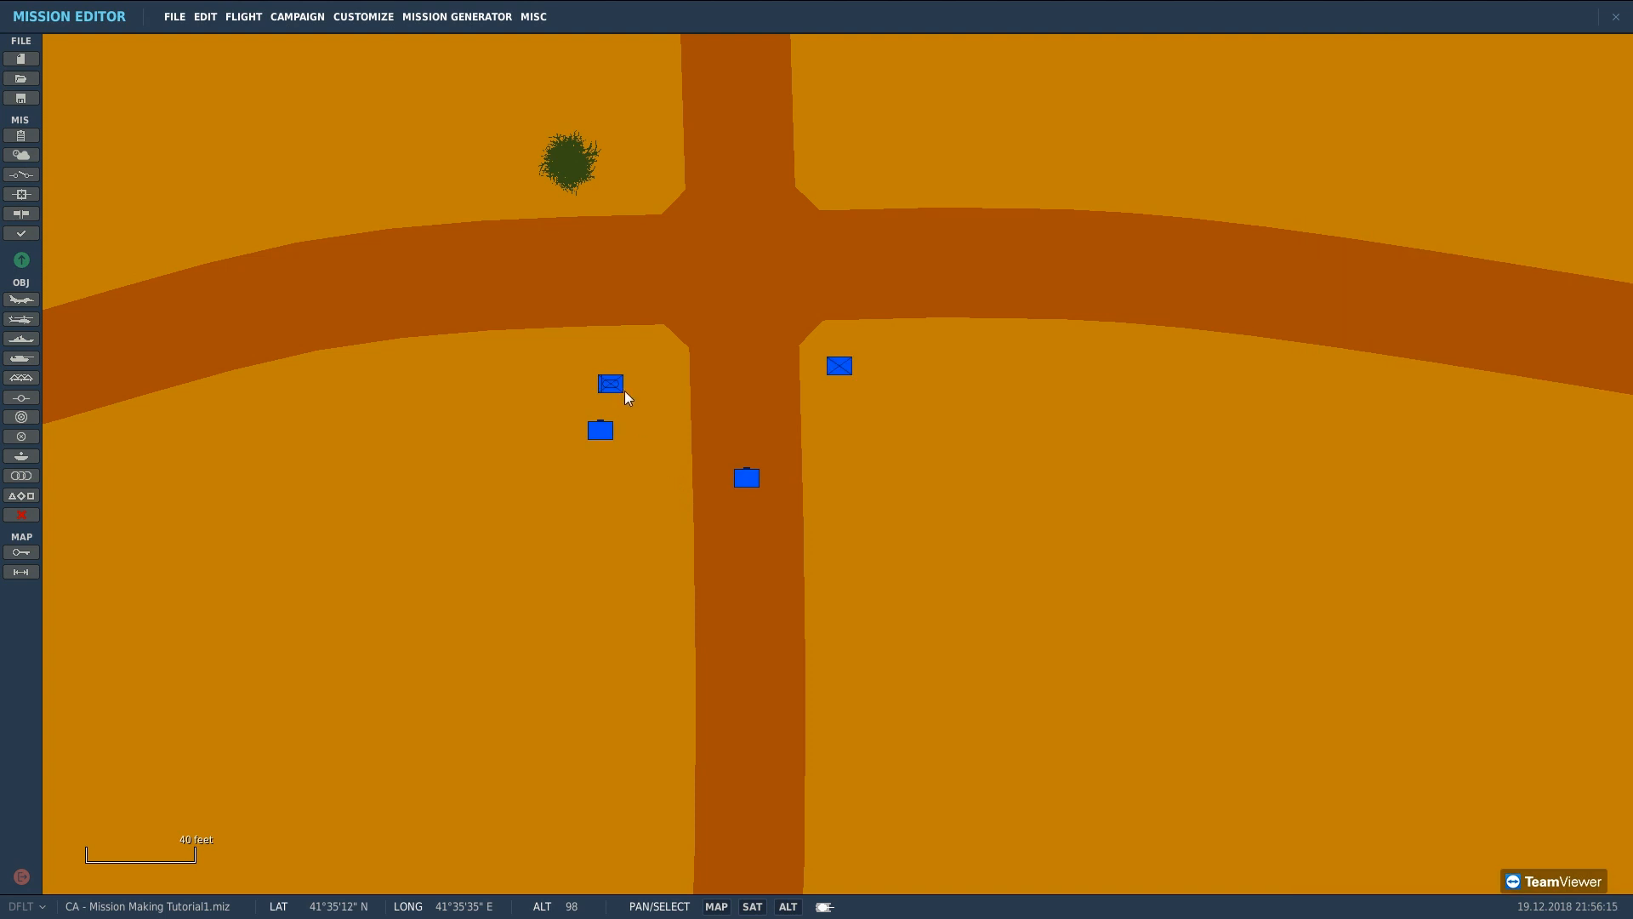
{"action": "left_click_drag", "start_coordinate": [614, 385], "coordinate": [659, 503]}
{"action": "left_click_drag", "start_coordinate": [839, 366], "coordinate": [847, 486]}
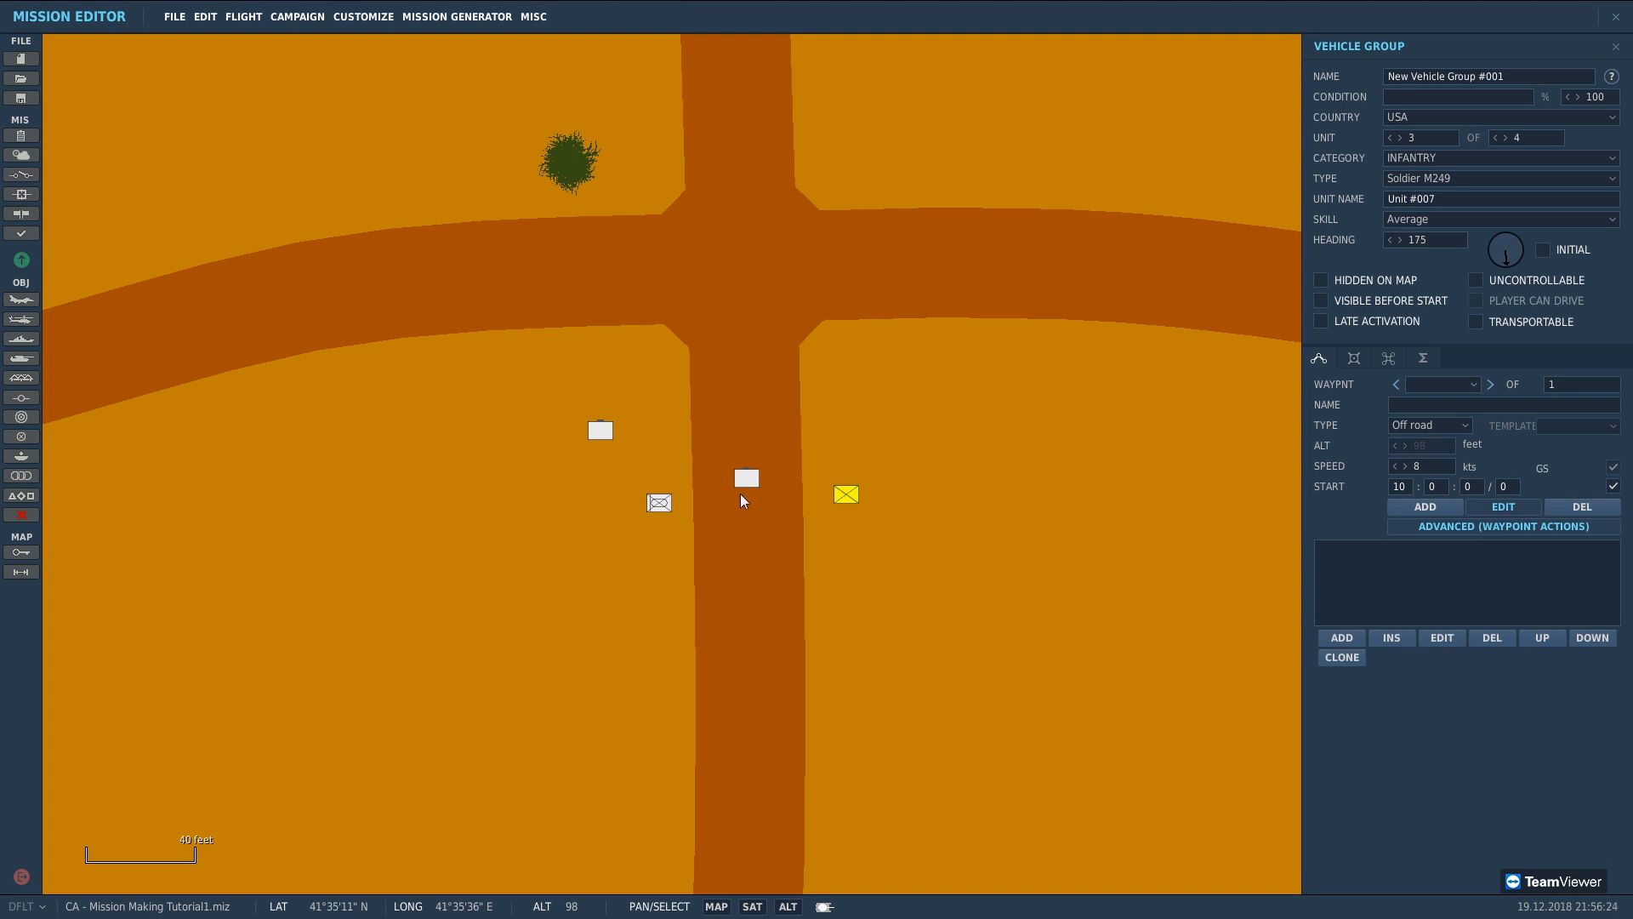
Step: Save the vehicle group at the road outpost as a template named roadblock2
{"action": "left_click", "coordinate": [742, 498]}
{"action": "left_click", "coordinate": [742, 480]}
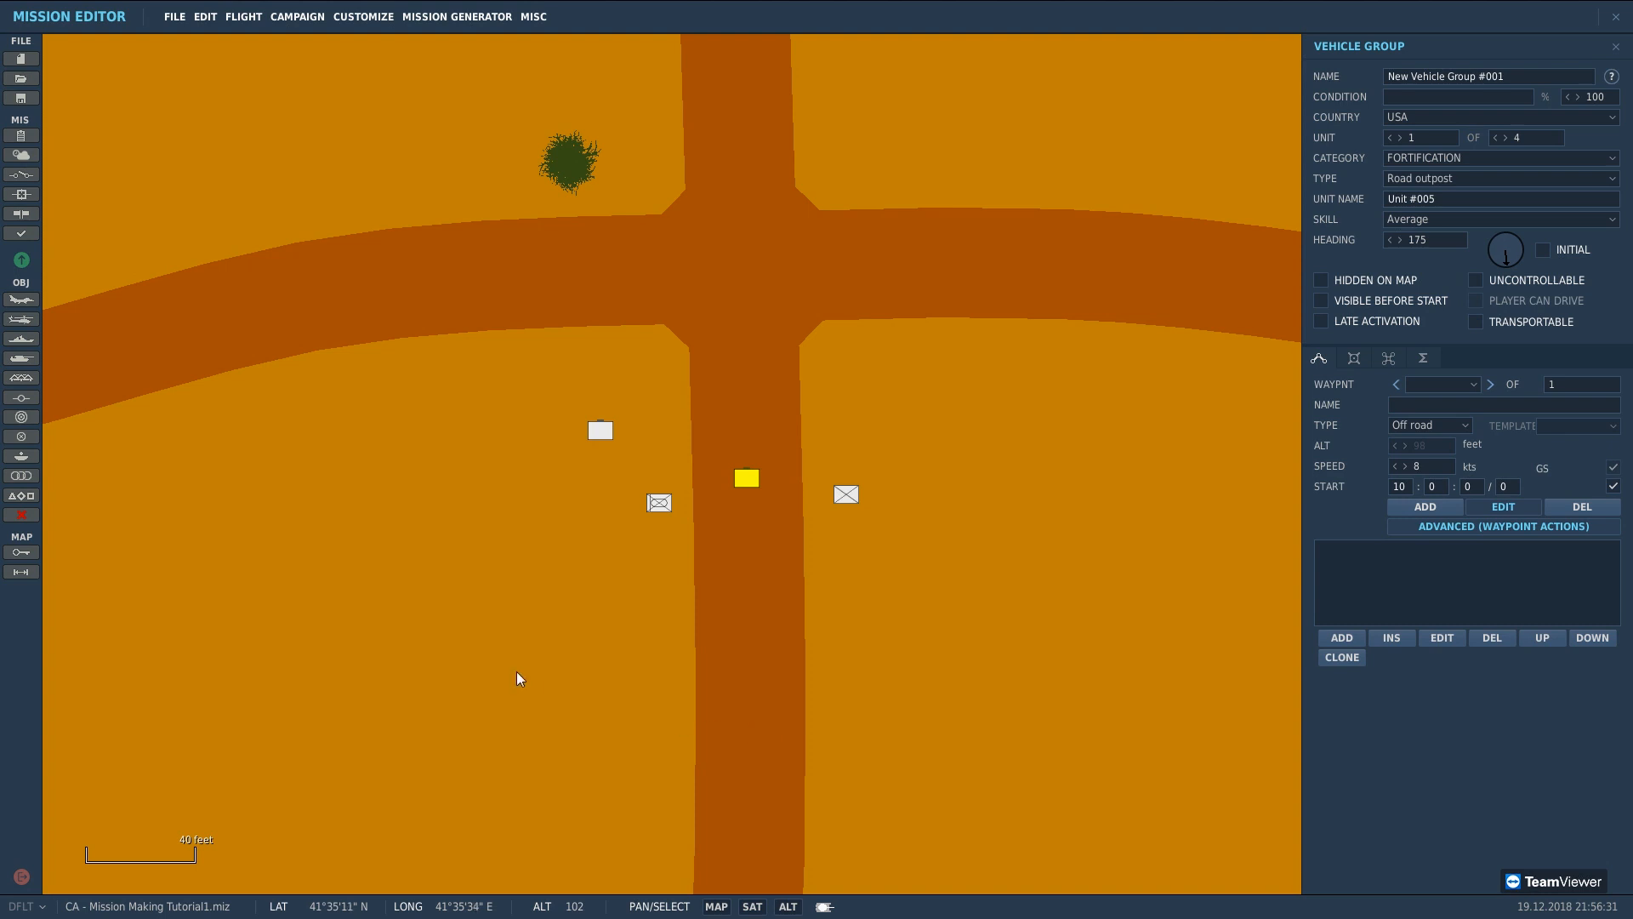
{"action": "left_click", "coordinate": [24, 457]}
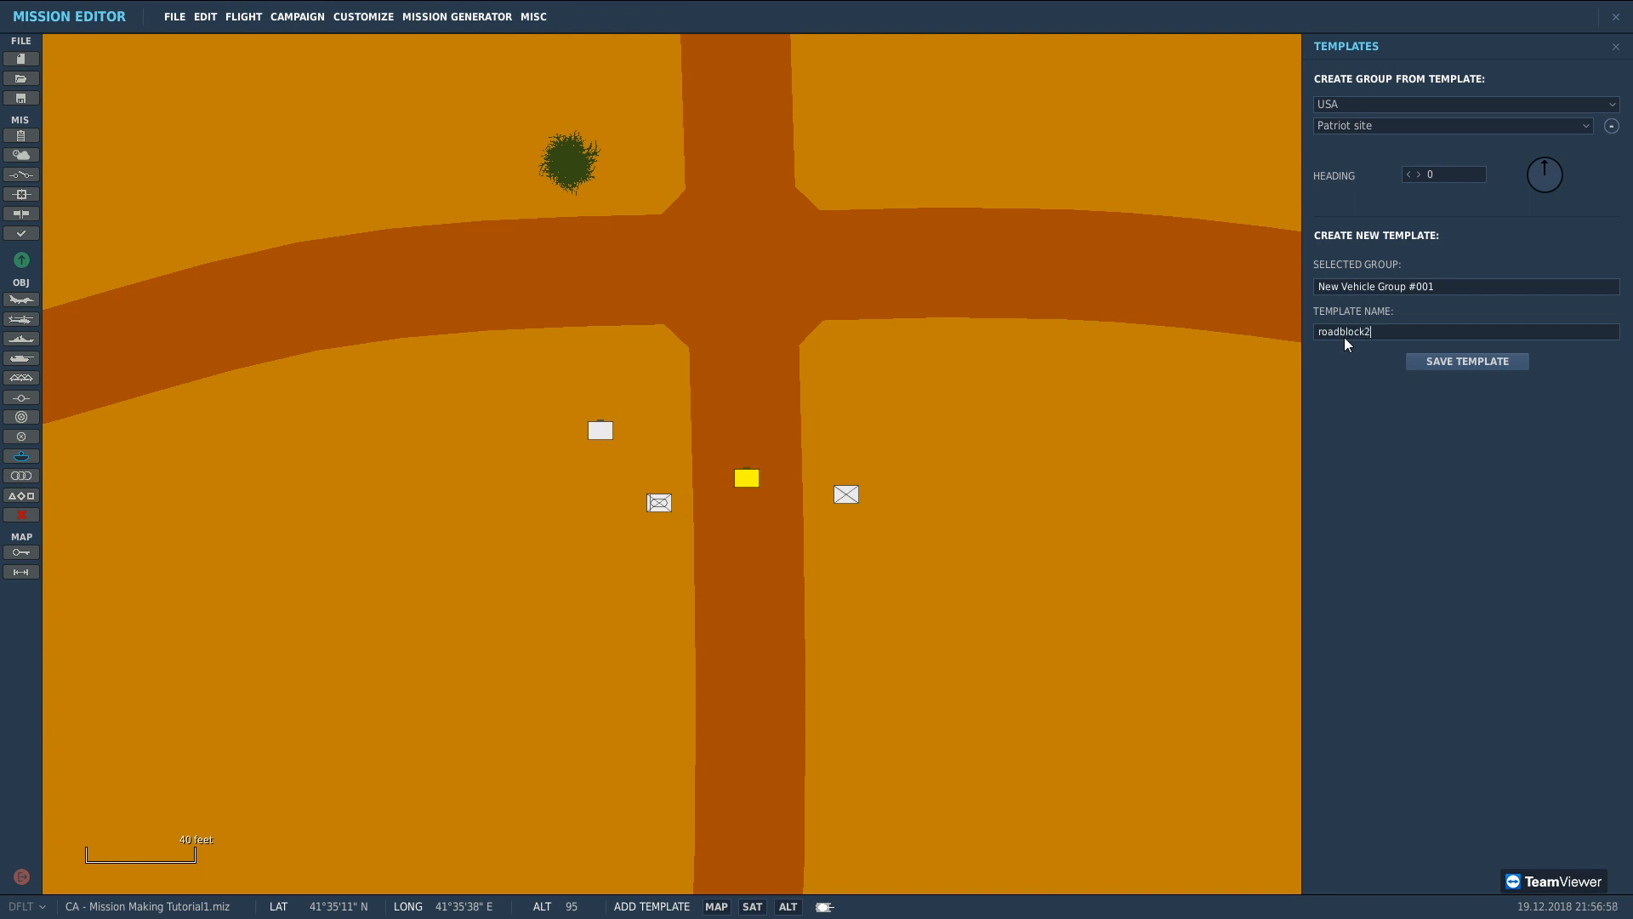
{"action": "left_click", "coordinate": [1430, 364]}
Step: Place several USA groups from the roadblock2 template at heading 0 around the crossroads and neighbouring road junctions
{"action": "scroll", "coordinate": [1229, 467], "scroll_direction": "down", "scroll_amount": 3}
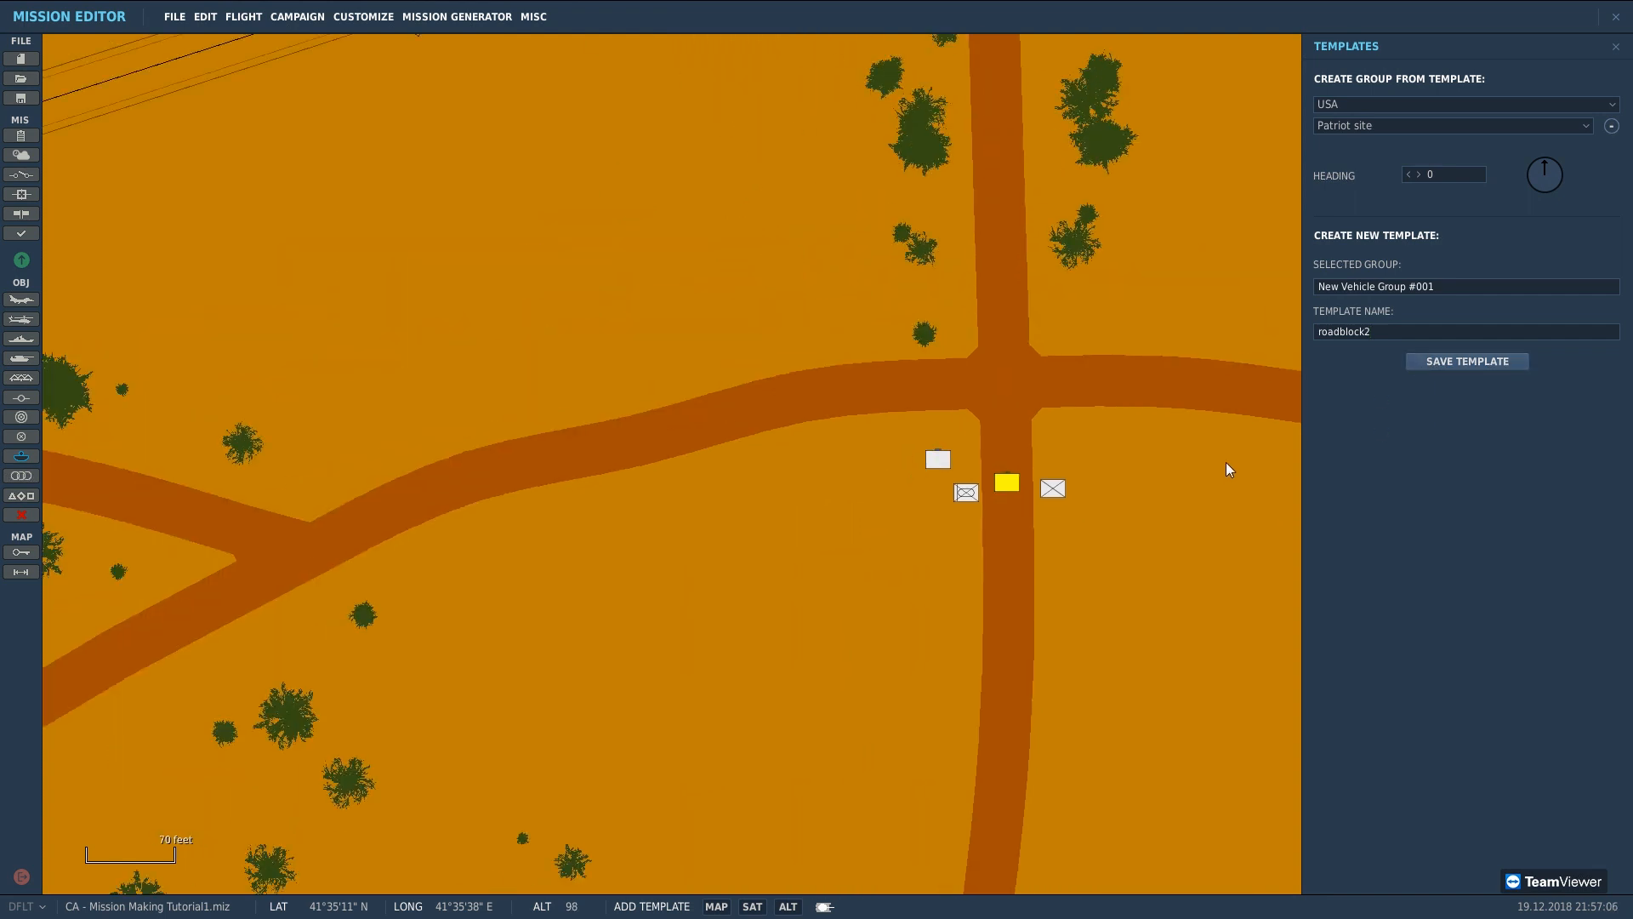
{"action": "left_click", "coordinate": [1361, 129]}
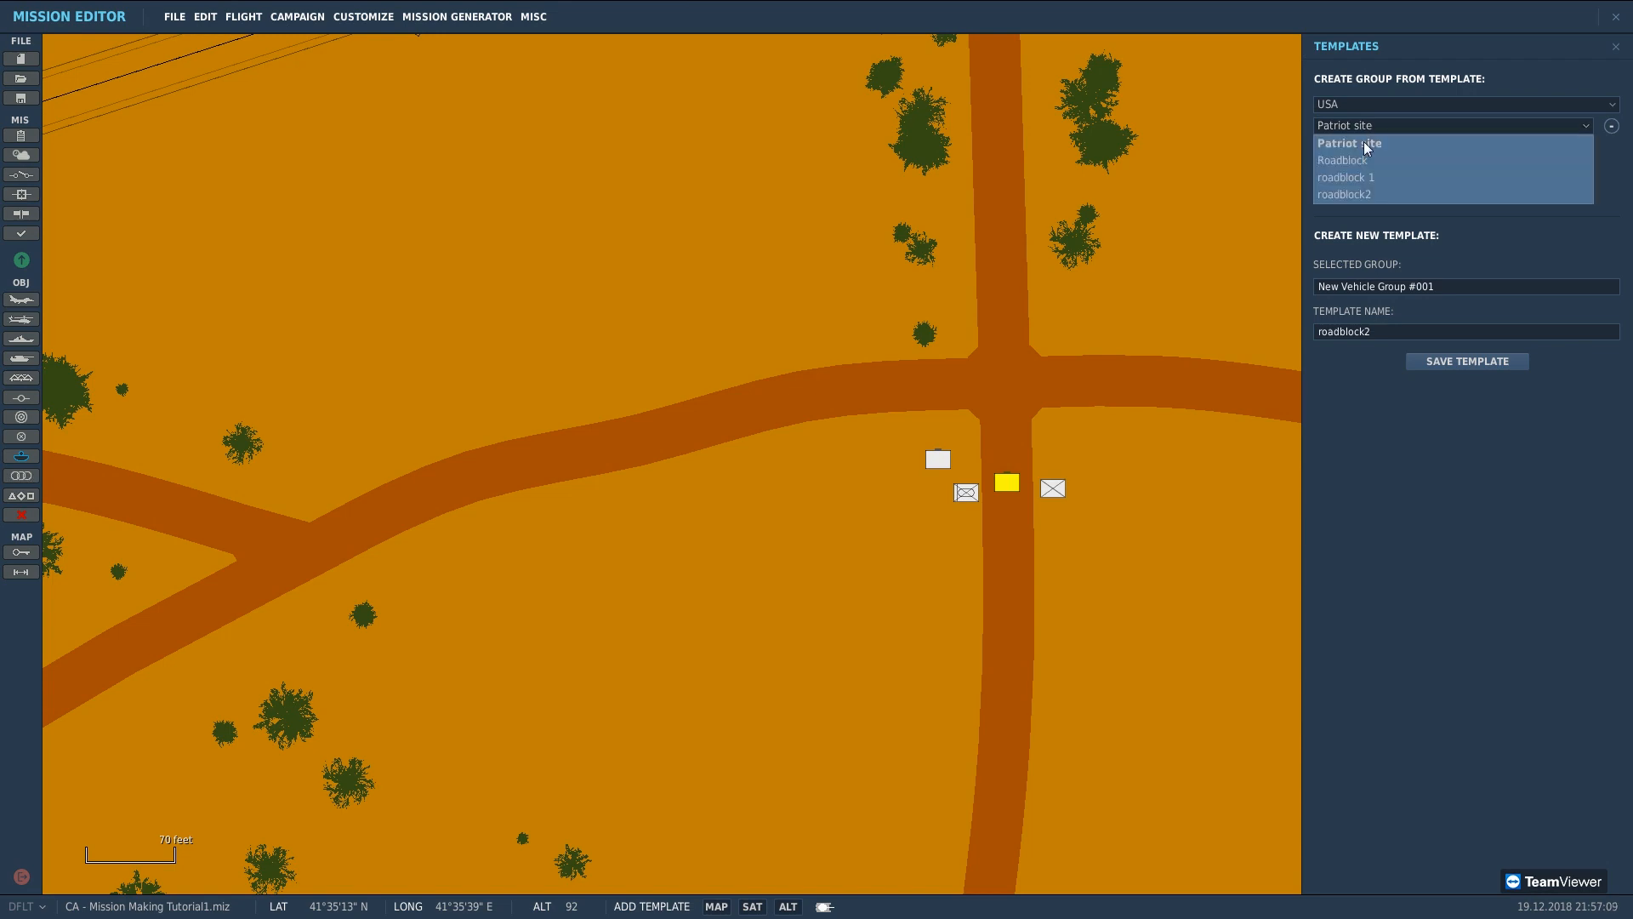
{"action": "left_click", "coordinate": [1373, 196]}
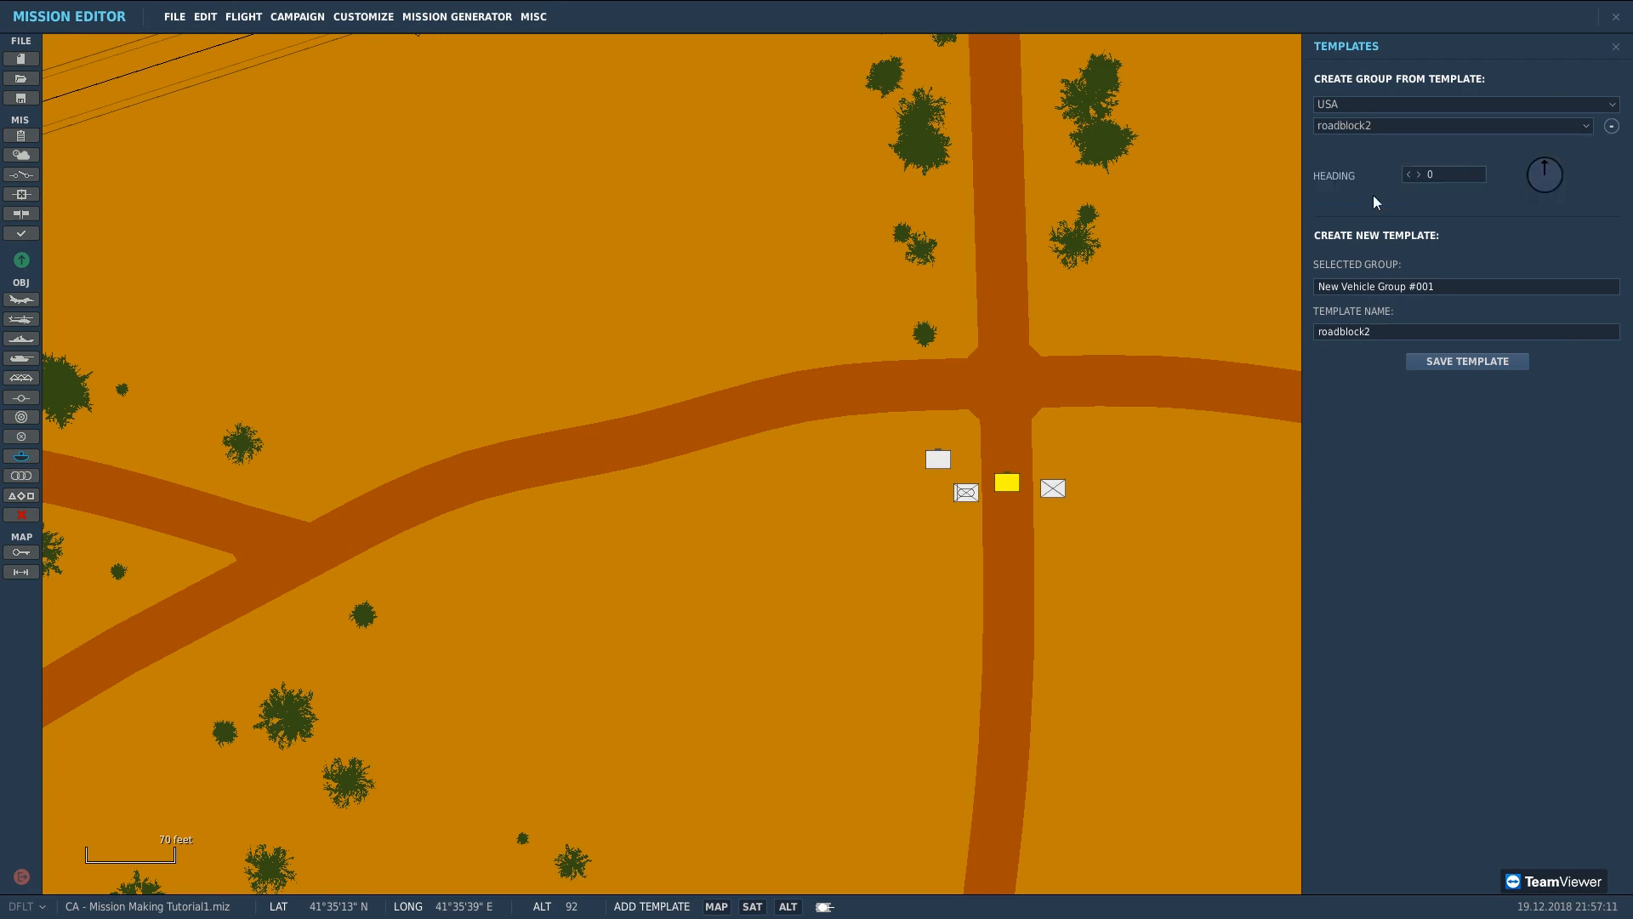
{"action": "scroll", "coordinate": [824, 416], "scroll_direction": "down", "scroll_amount": 3}
{"action": "left_click", "coordinate": [544, 489]}
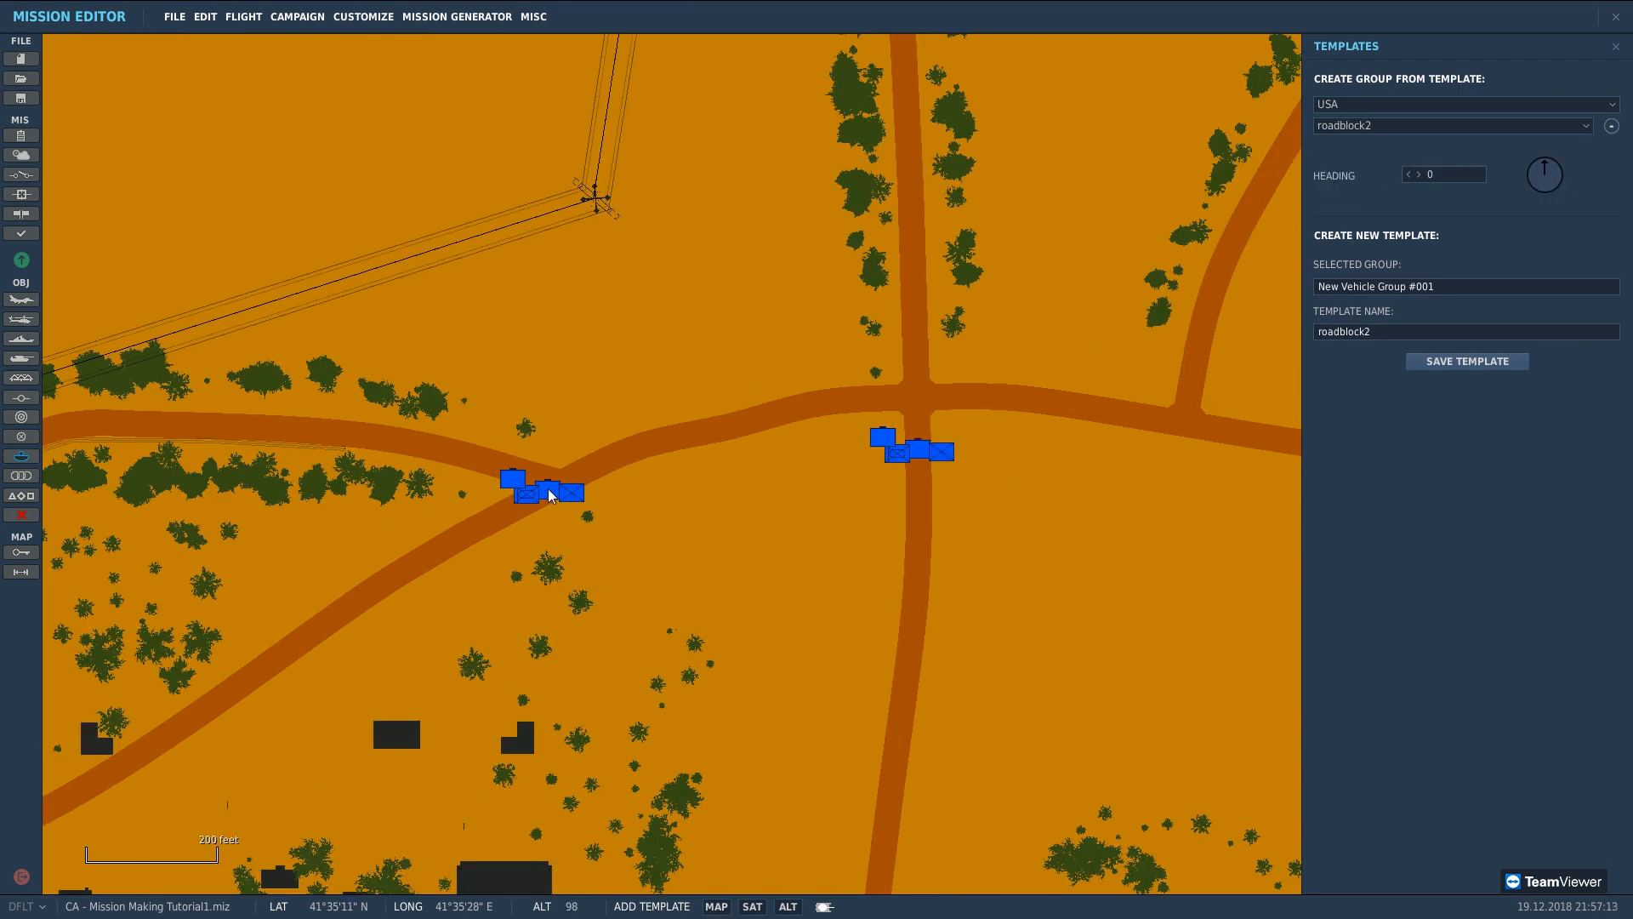
{"action": "left_click", "coordinate": [871, 512]}
{"action": "left_click", "coordinate": [1119, 553]}
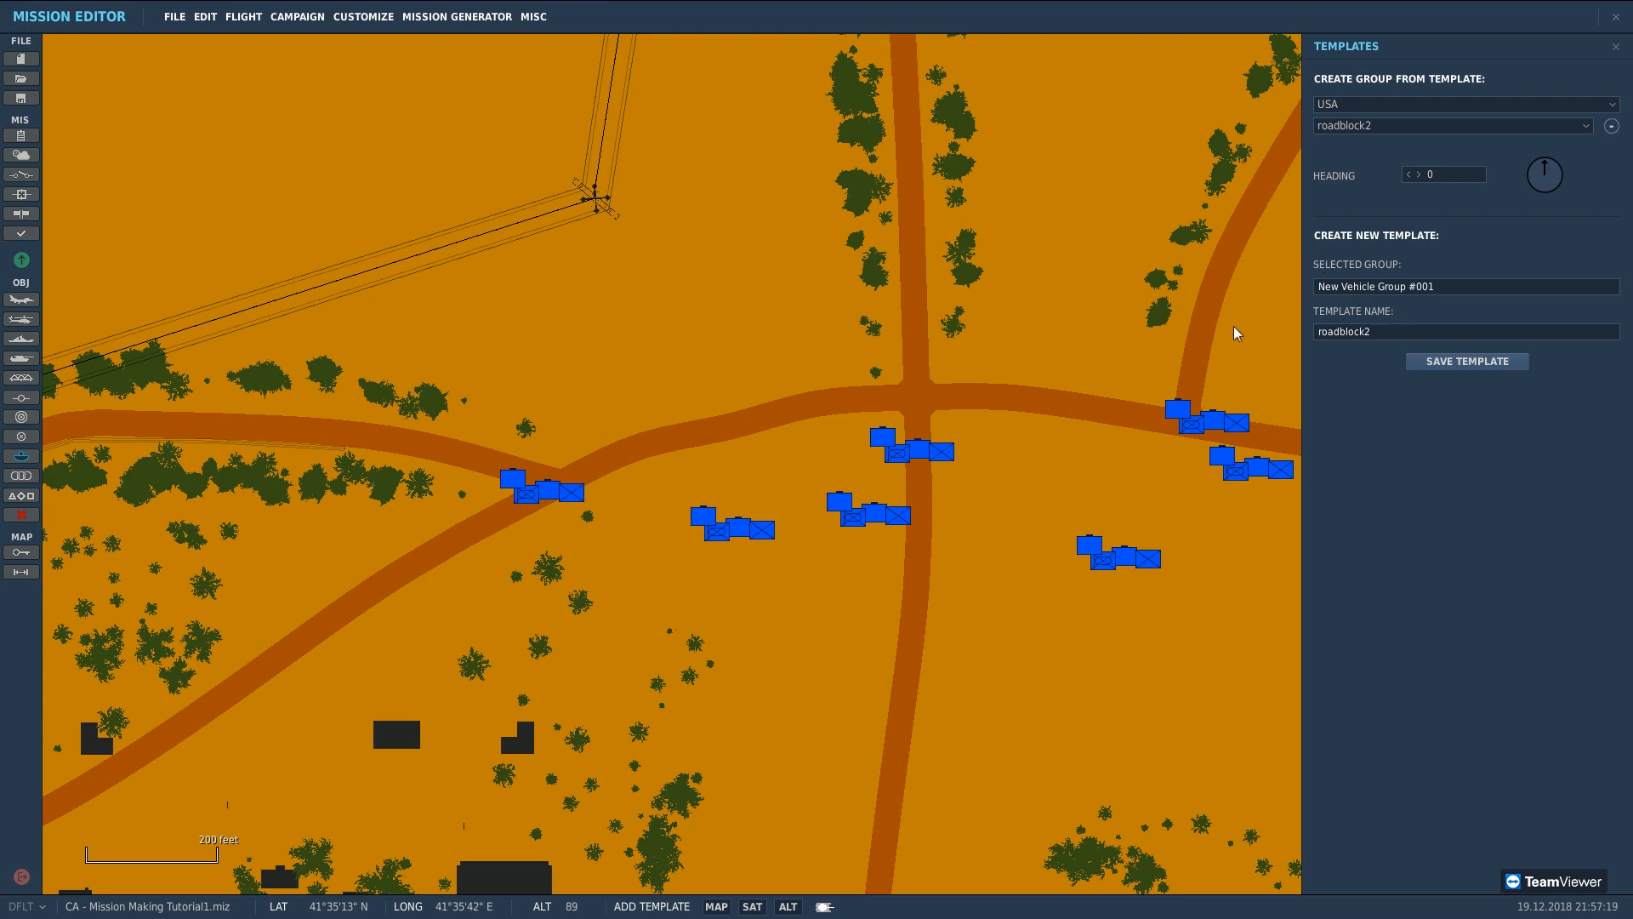
Step: Place a roadblock2 template group with heading 248 on the road running southwest from the junction north of the crossroads
{"action": "right_click_drag", "start_coordinate": [776, 458], "coordinate": [340, 304]}
{"action": "scroll", "coordinate": [628, 376], "scroll_direction": "down", "scroll_amount": 2}
{"action": "right_click_drag", "start_coordinate": [701, 398], "coordinate": [717, 566]}
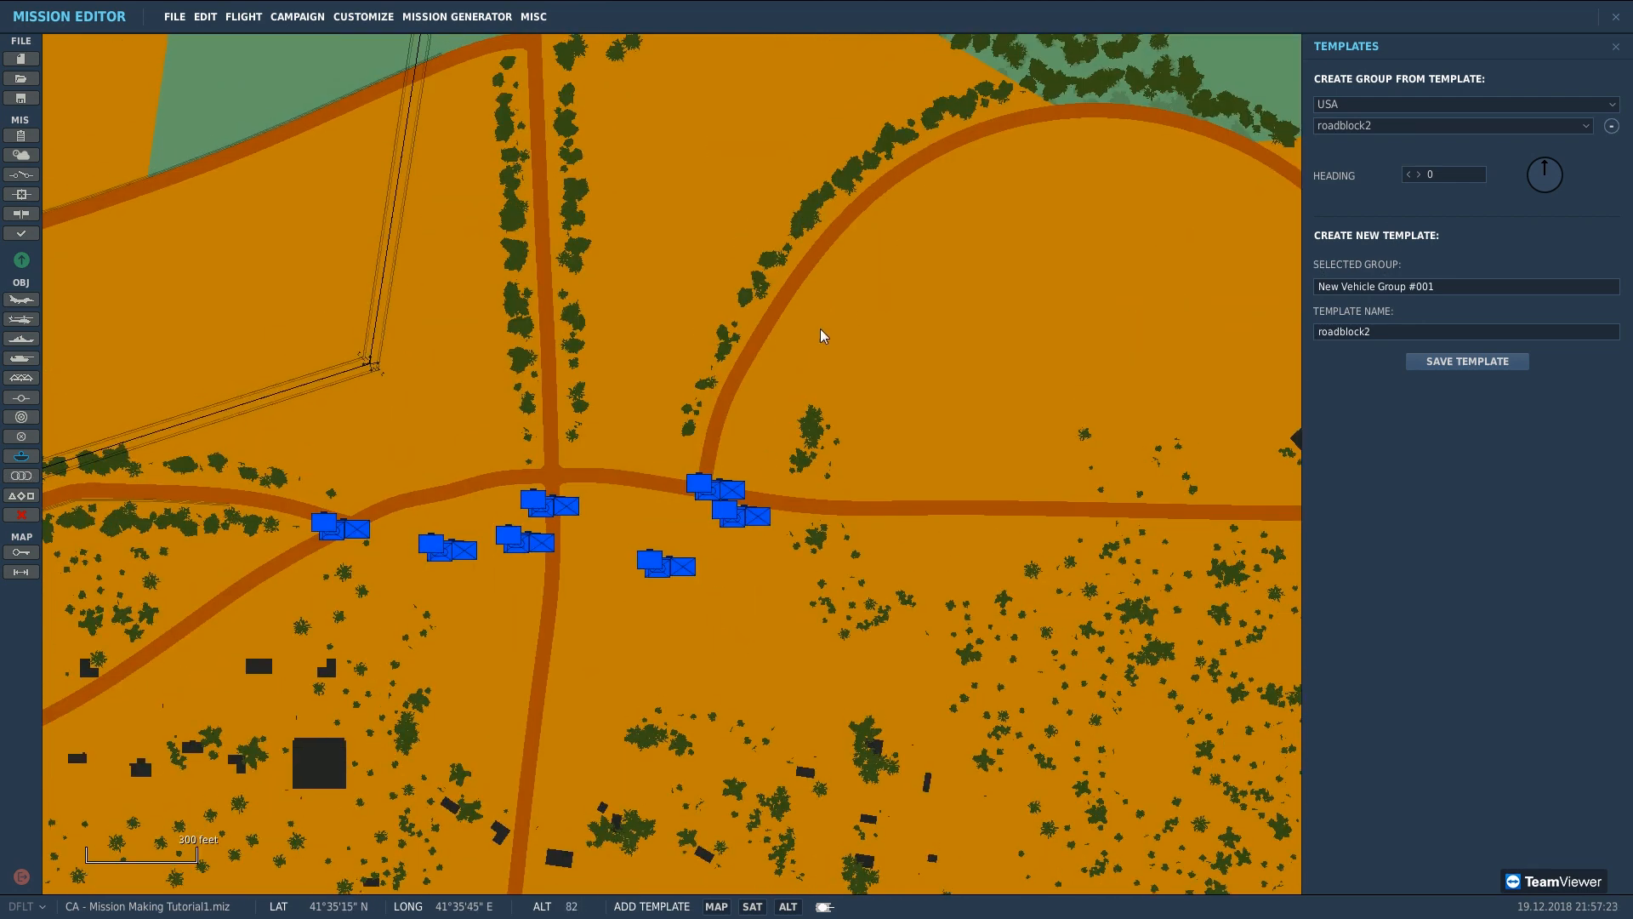
{"action": "right_click_drag", "start_coordinate": [820, 328], "coordinate": [830, 435]}
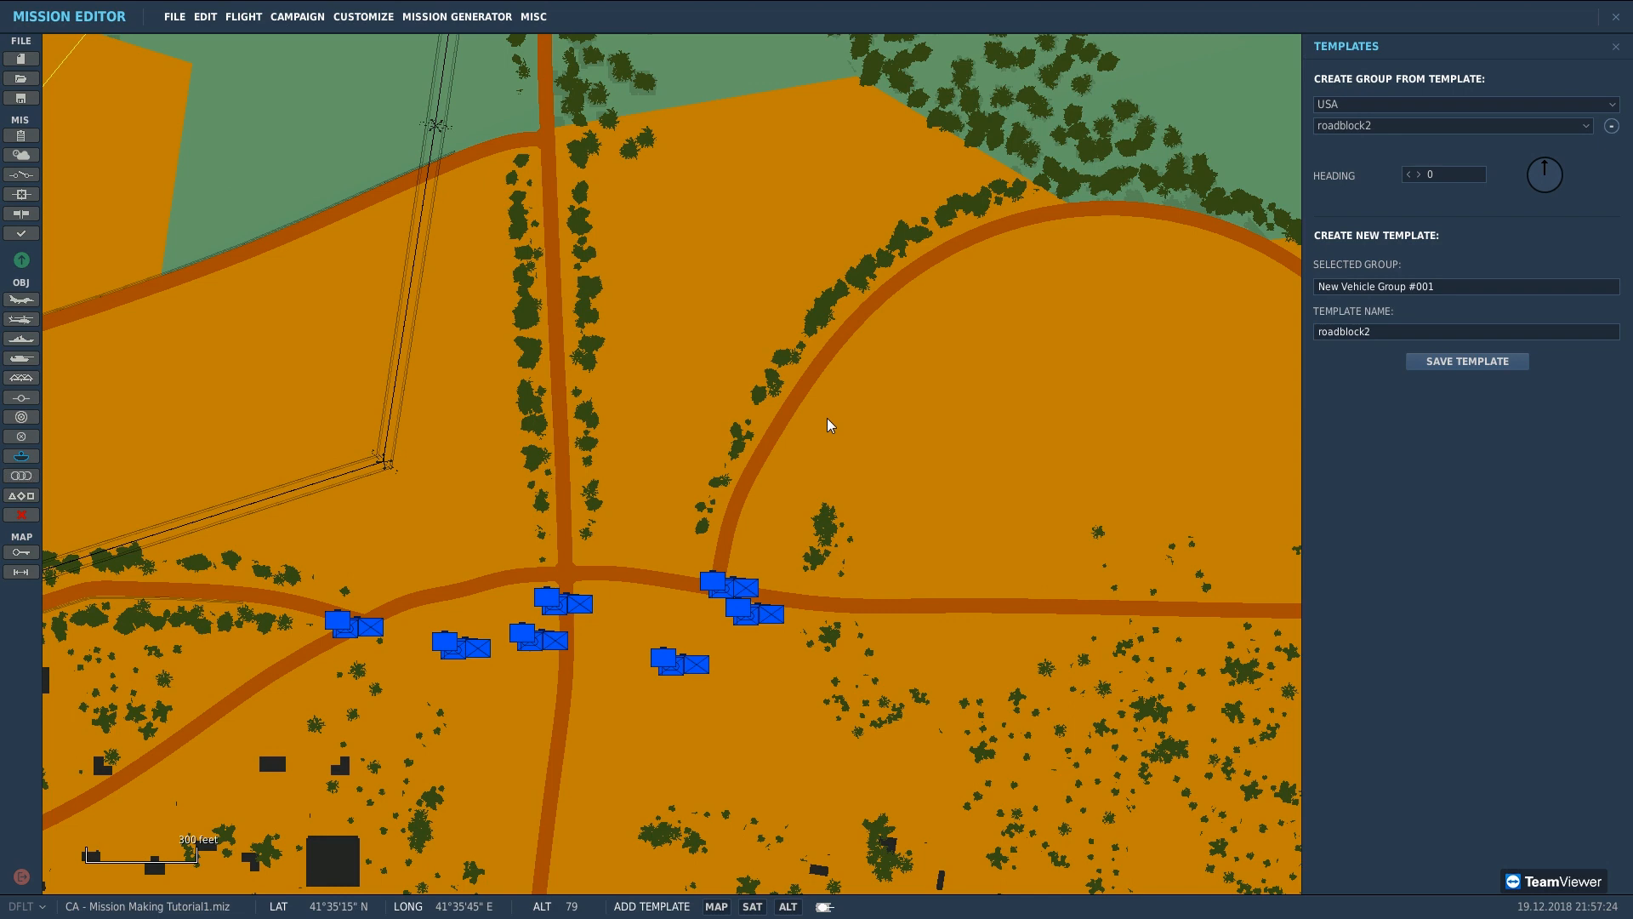
{"action": "scroll", "coordinate": [604, 511], "scroll_direction": "down", "scroll_amount": 1}
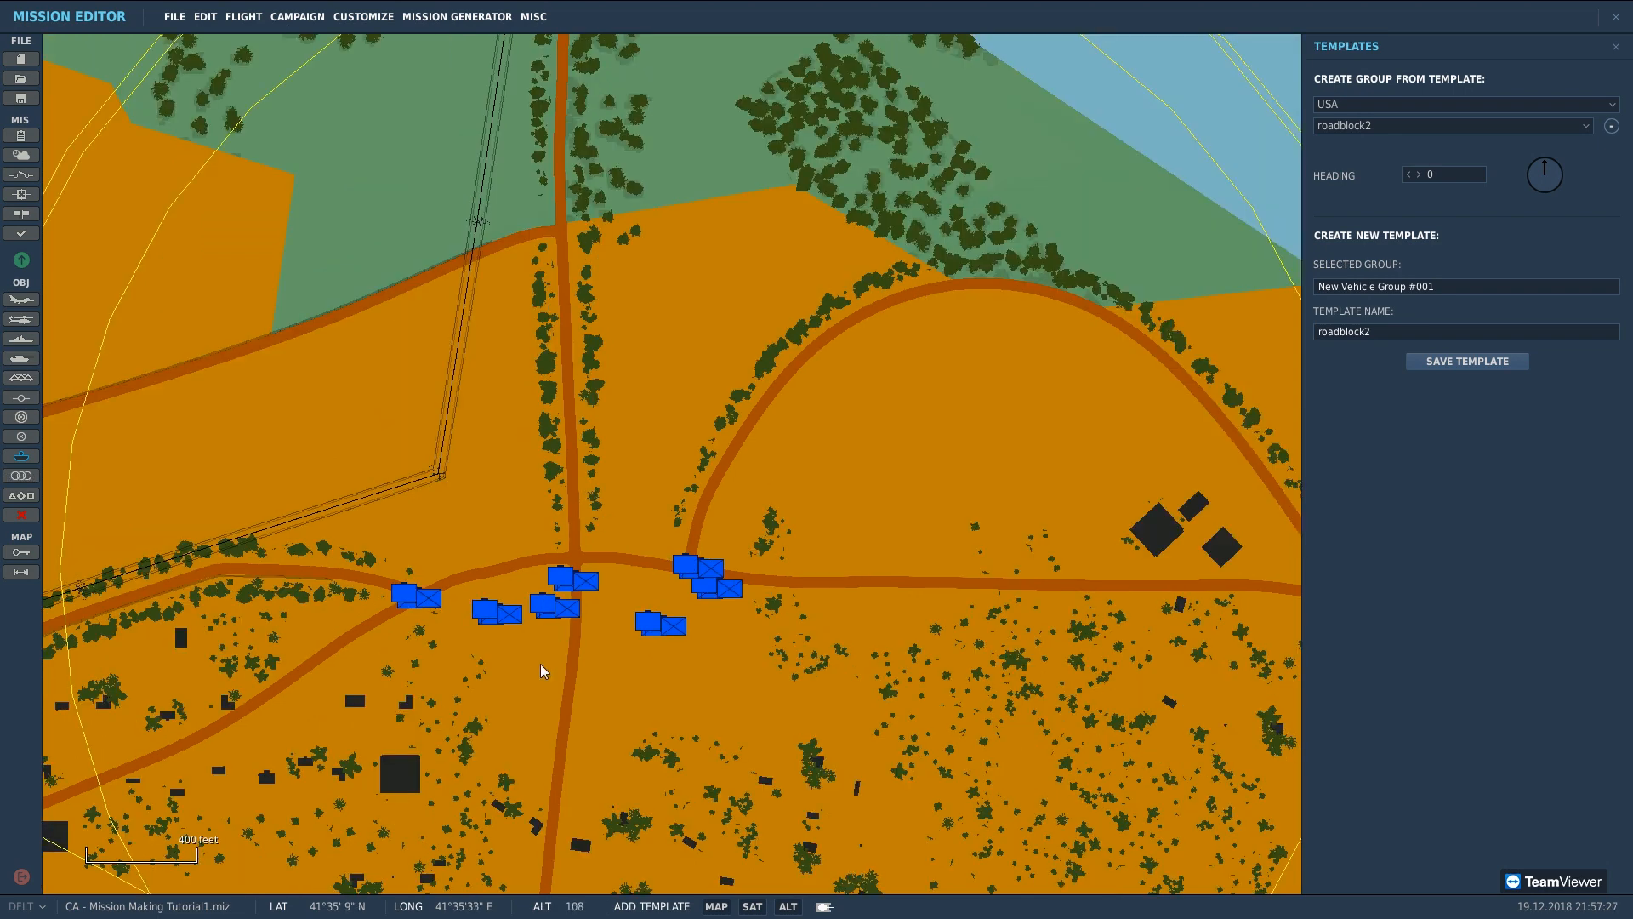
{"action": "right_click_drag", "start_coordinate": [657, 315], "coordinate": [772, 482]}
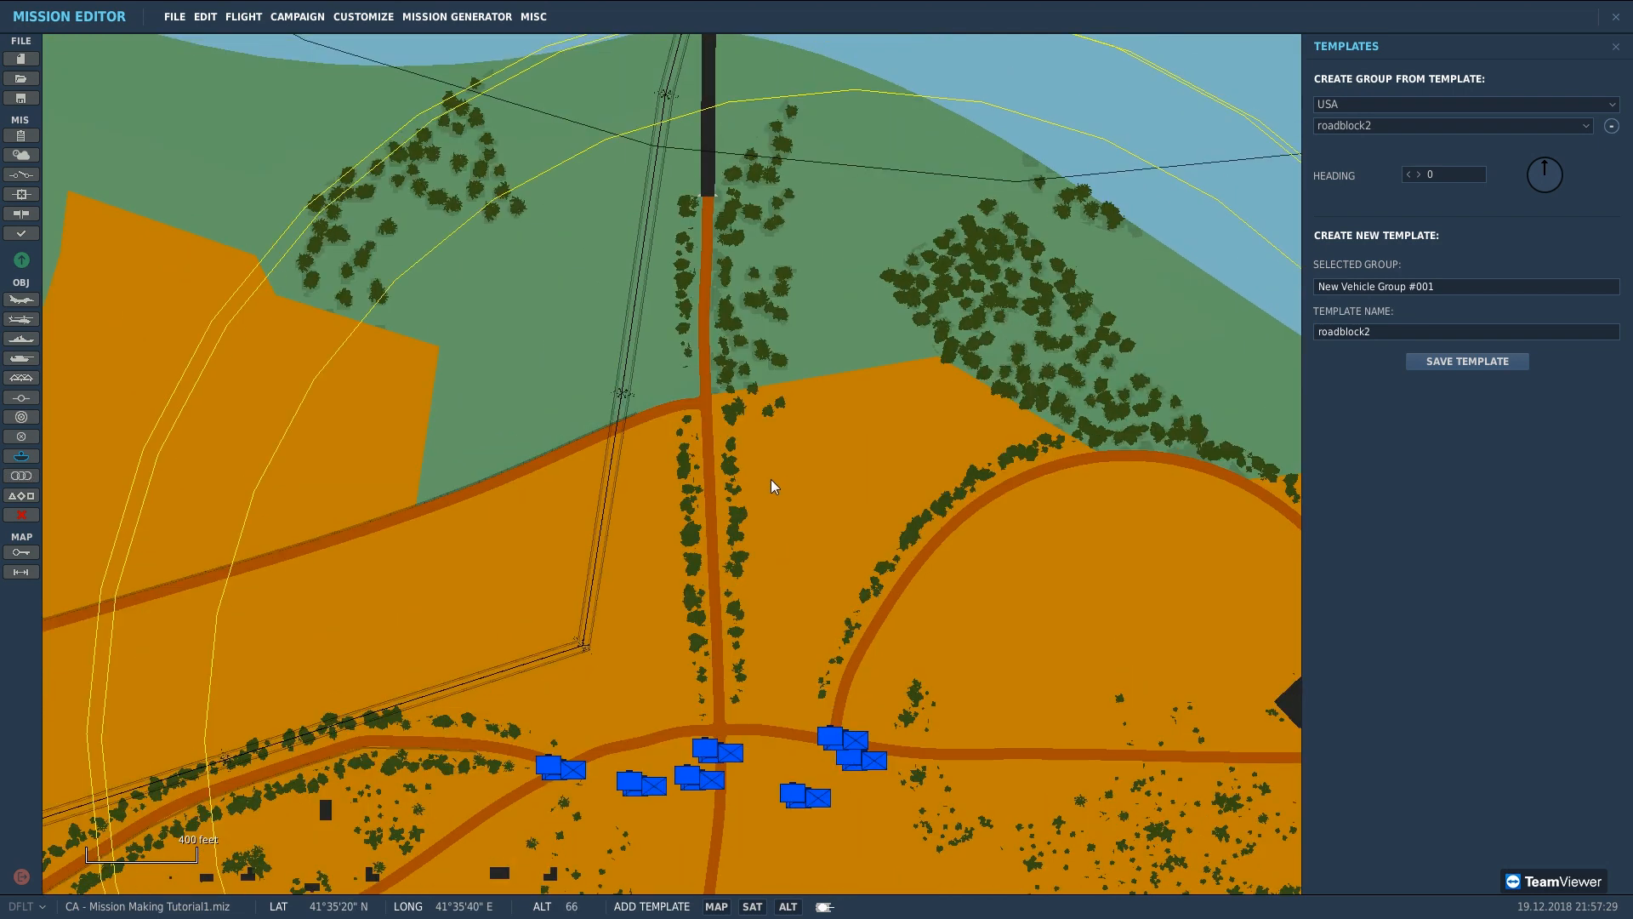
{"action": "right_click_drag", "start_coordinate": [675, 456], "coordinate": [737, 481]}
{"action": "scroll", "coordinate": [737, 481], "scroll_direction": "up", "scroll_amount": 1}
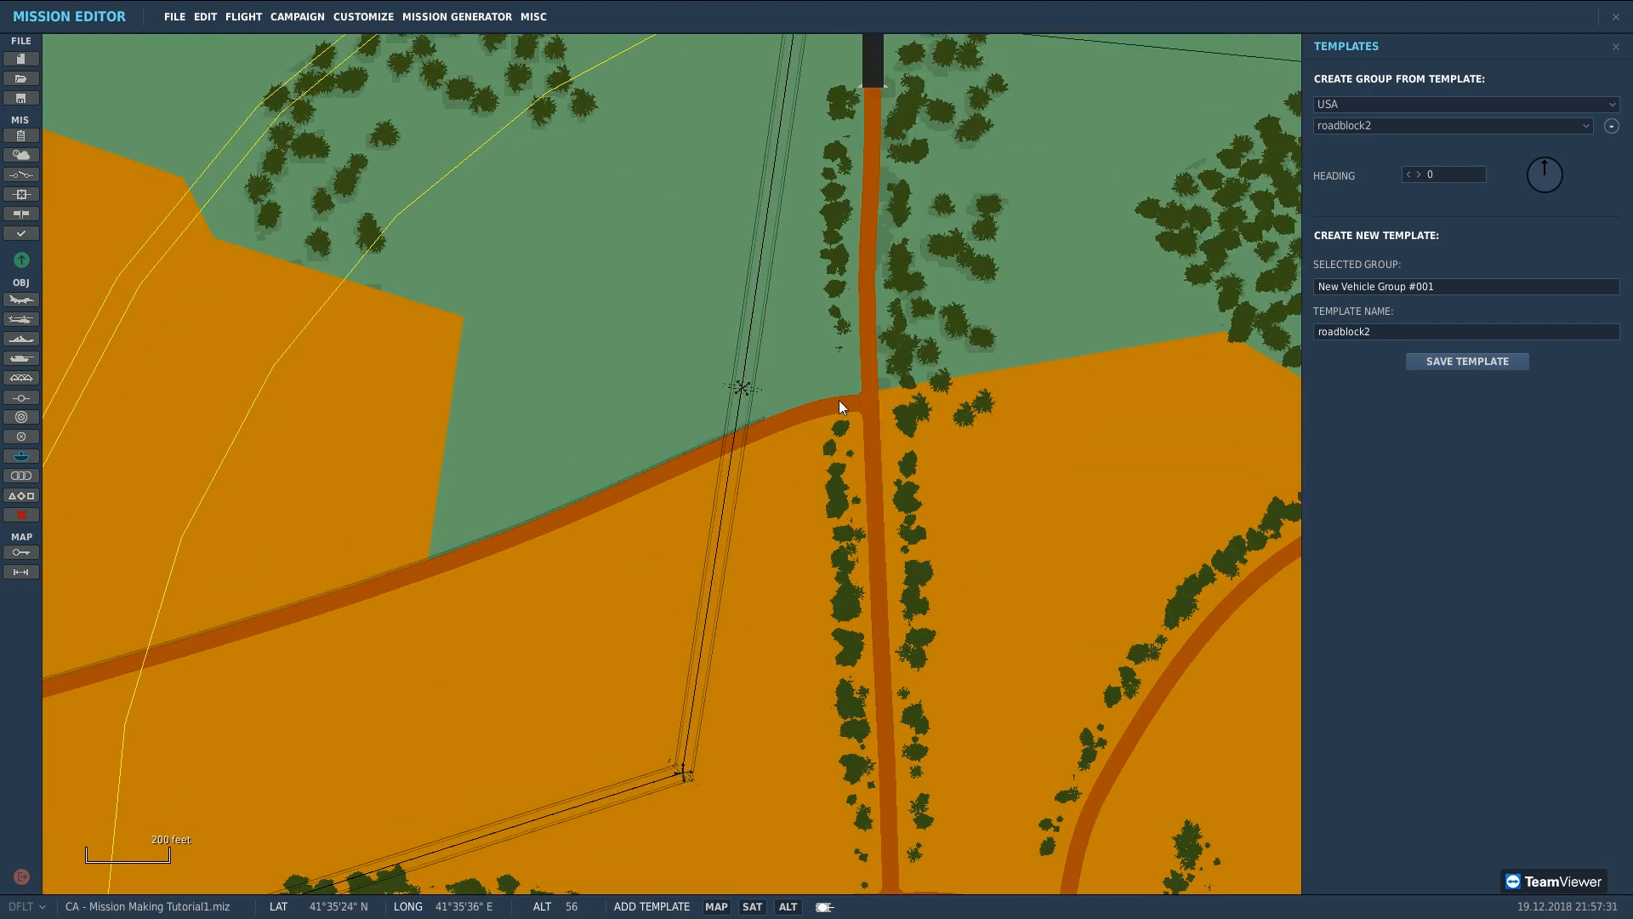
{"action": "left_click_drag", "start_coordinate": [625, 491], "coordinate": [324, 607]}
{"action": "left_click_drag", "start_coordinate": [1550, 176], "coordinate": [1534, 180]}
{"action": "left_click_drag", "start_coordinate": [1532, 178], "coordinate": [1533, 181]}
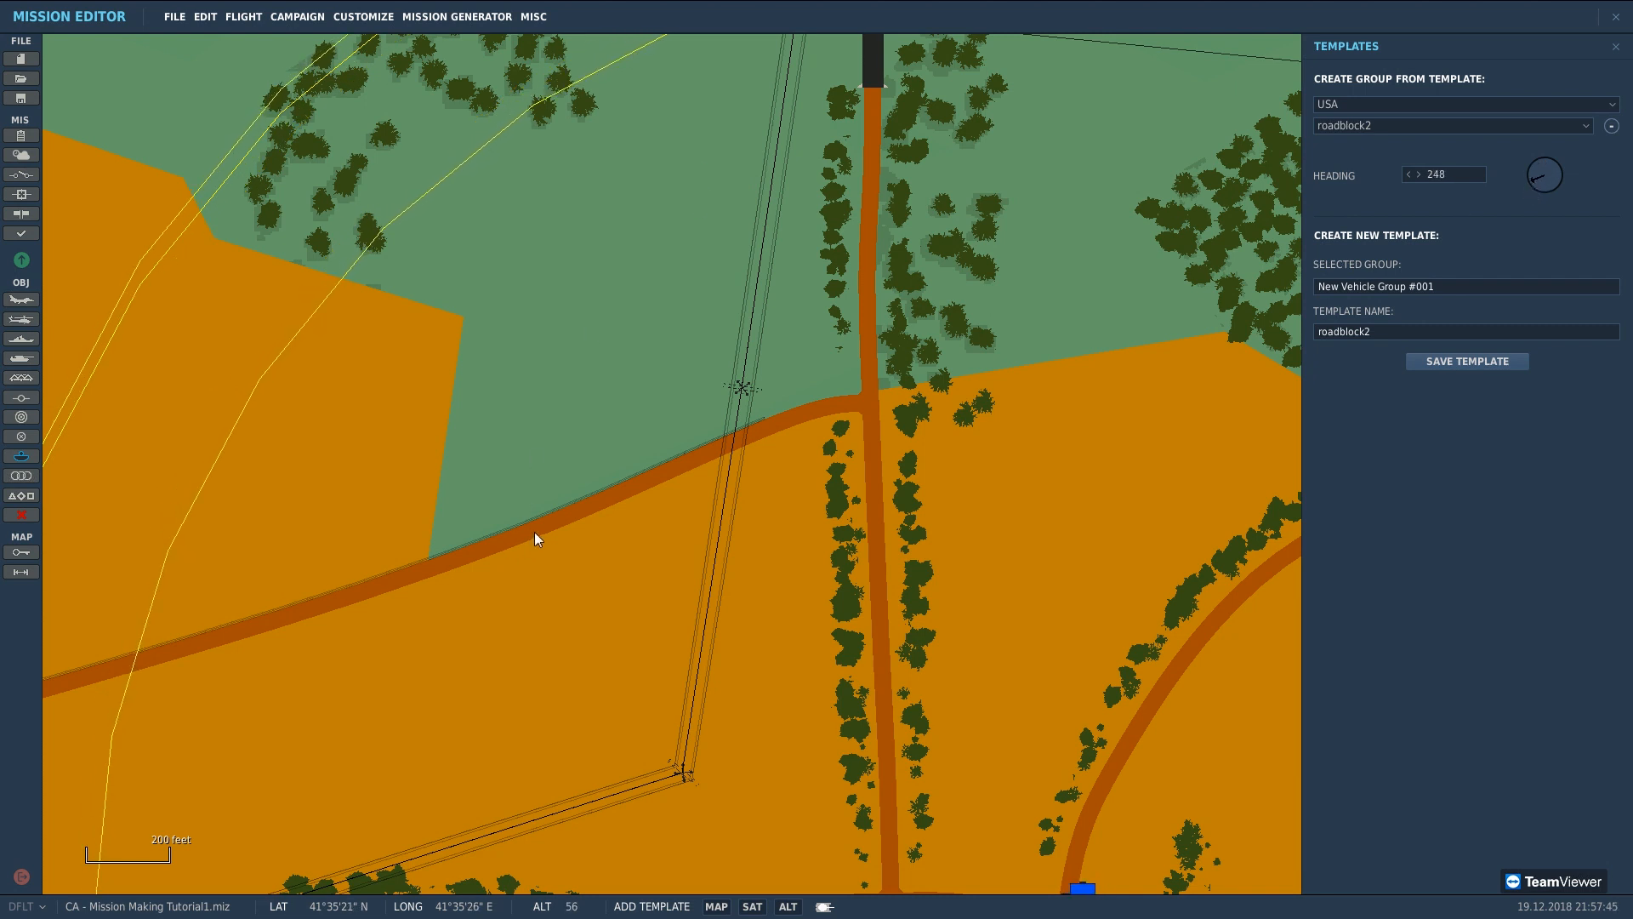
{"action": "left_click", "coordinate": [555, 521]}
{"action": "scroll", "coordinate": [542, 596], "scroll_direction": "up", "scroll_amount": 1}
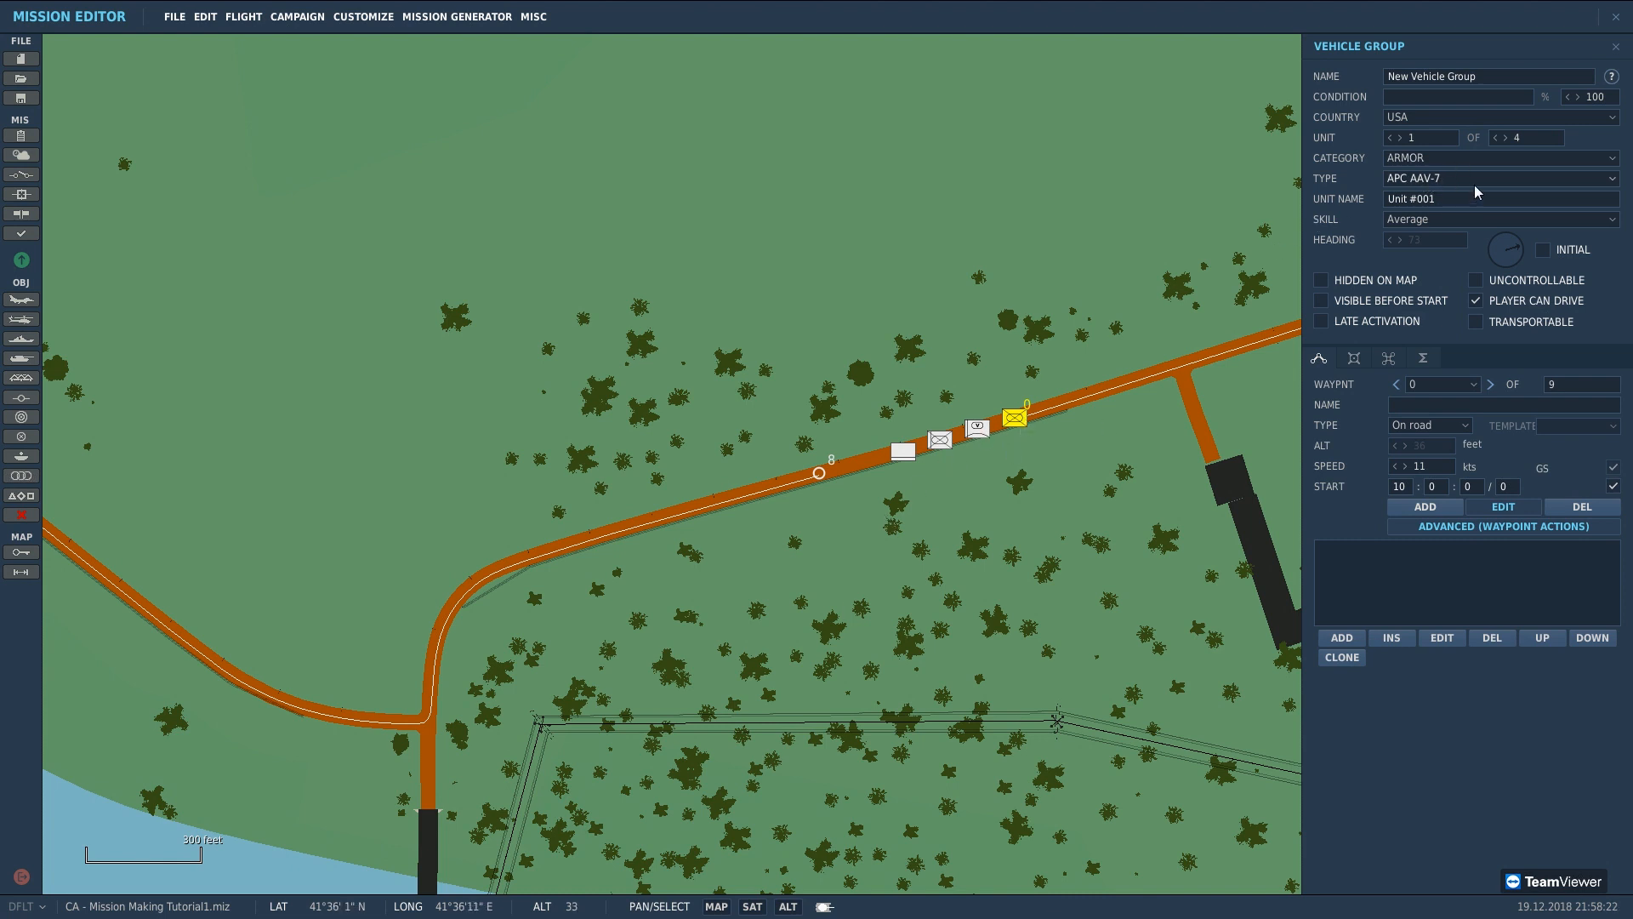
Step: Examine the 3D model of the convoy's APC AAV-7 from several angles, and close the vehicle group settings
{"action": "left_click", "coordinate": [1359, 359]}
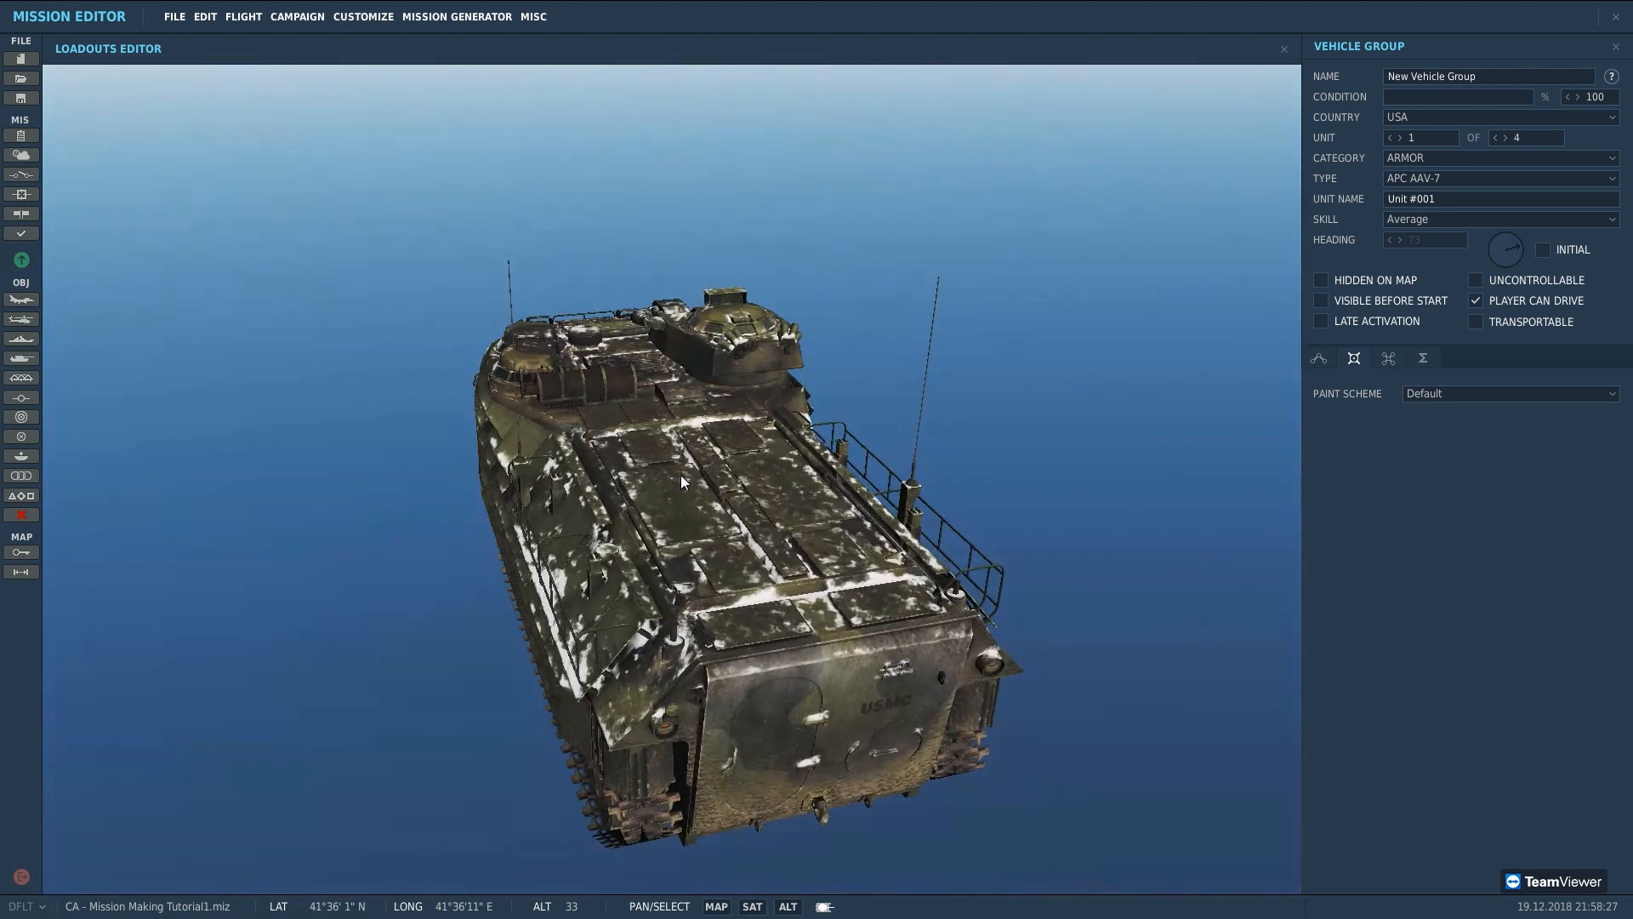
{"action": "left_click_drag", "start_coordinate": [752, 488], "coordinate": [940, 529]}
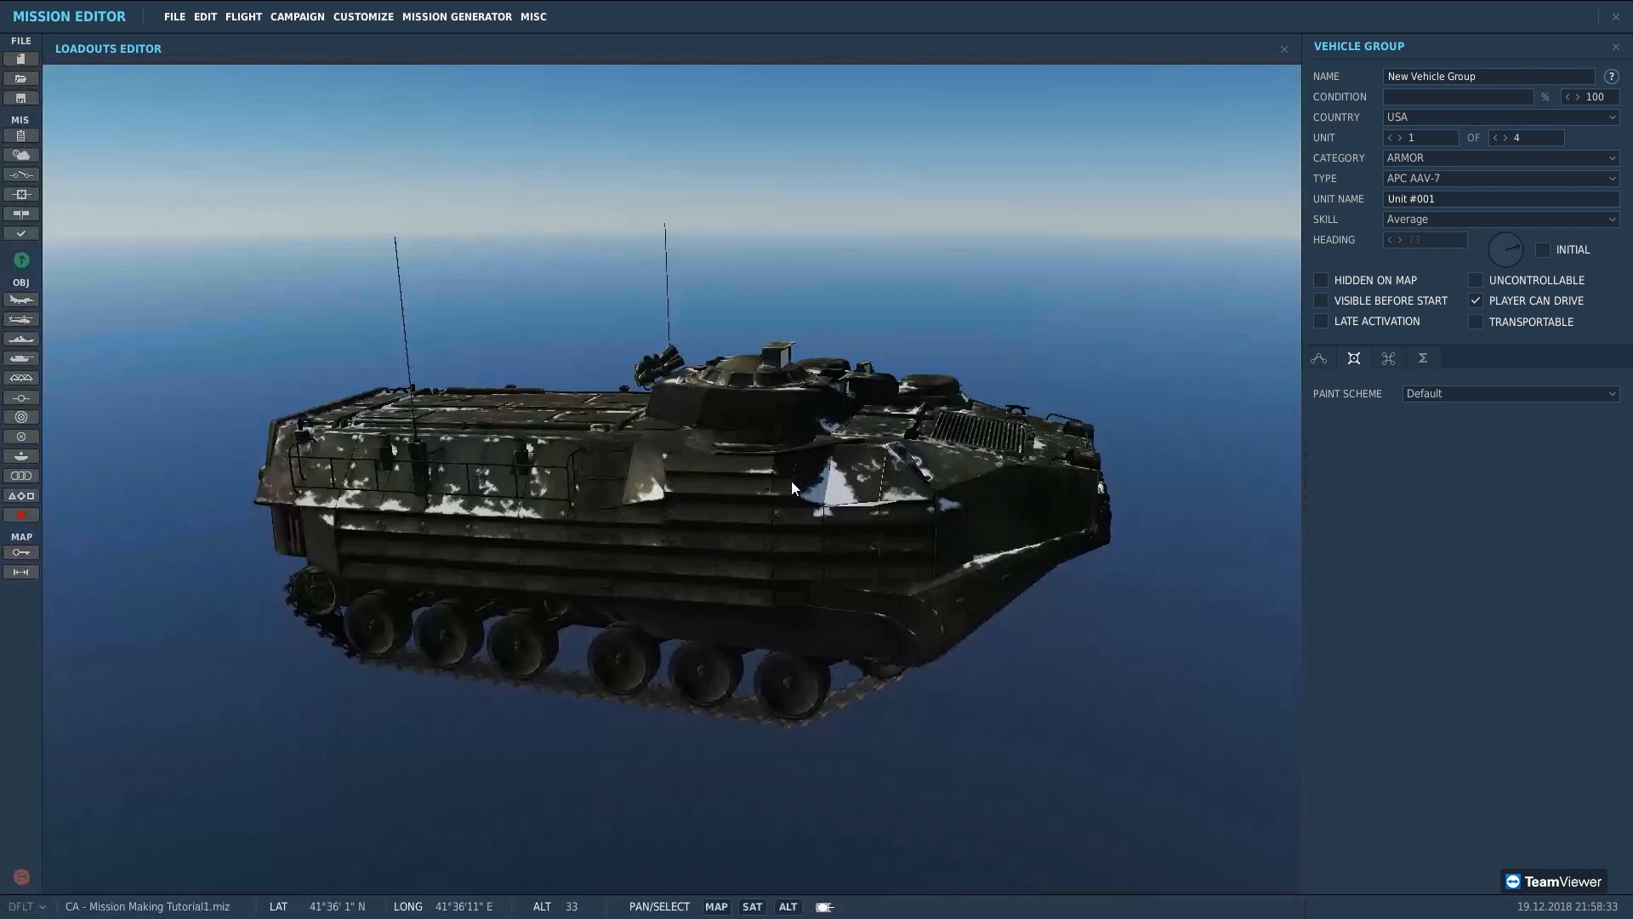
{"action": "left_click_drag", "start_coordinate": [793, 480], "coordinate": [674, 528]}
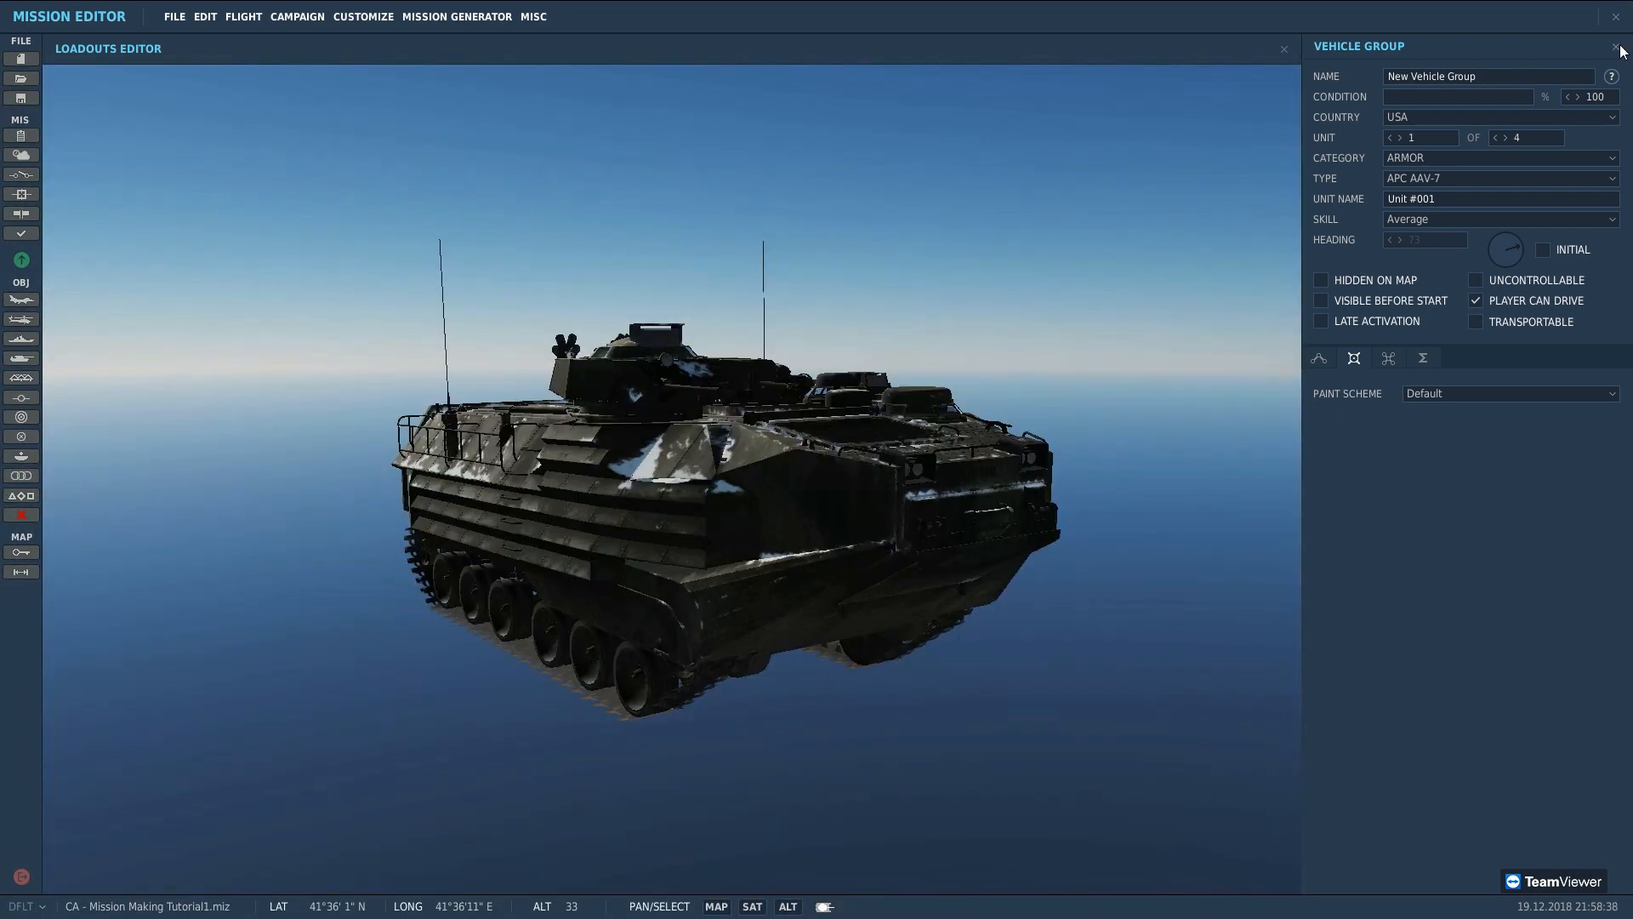
{"action": "left_click", "coordinate": [1617, 48]}
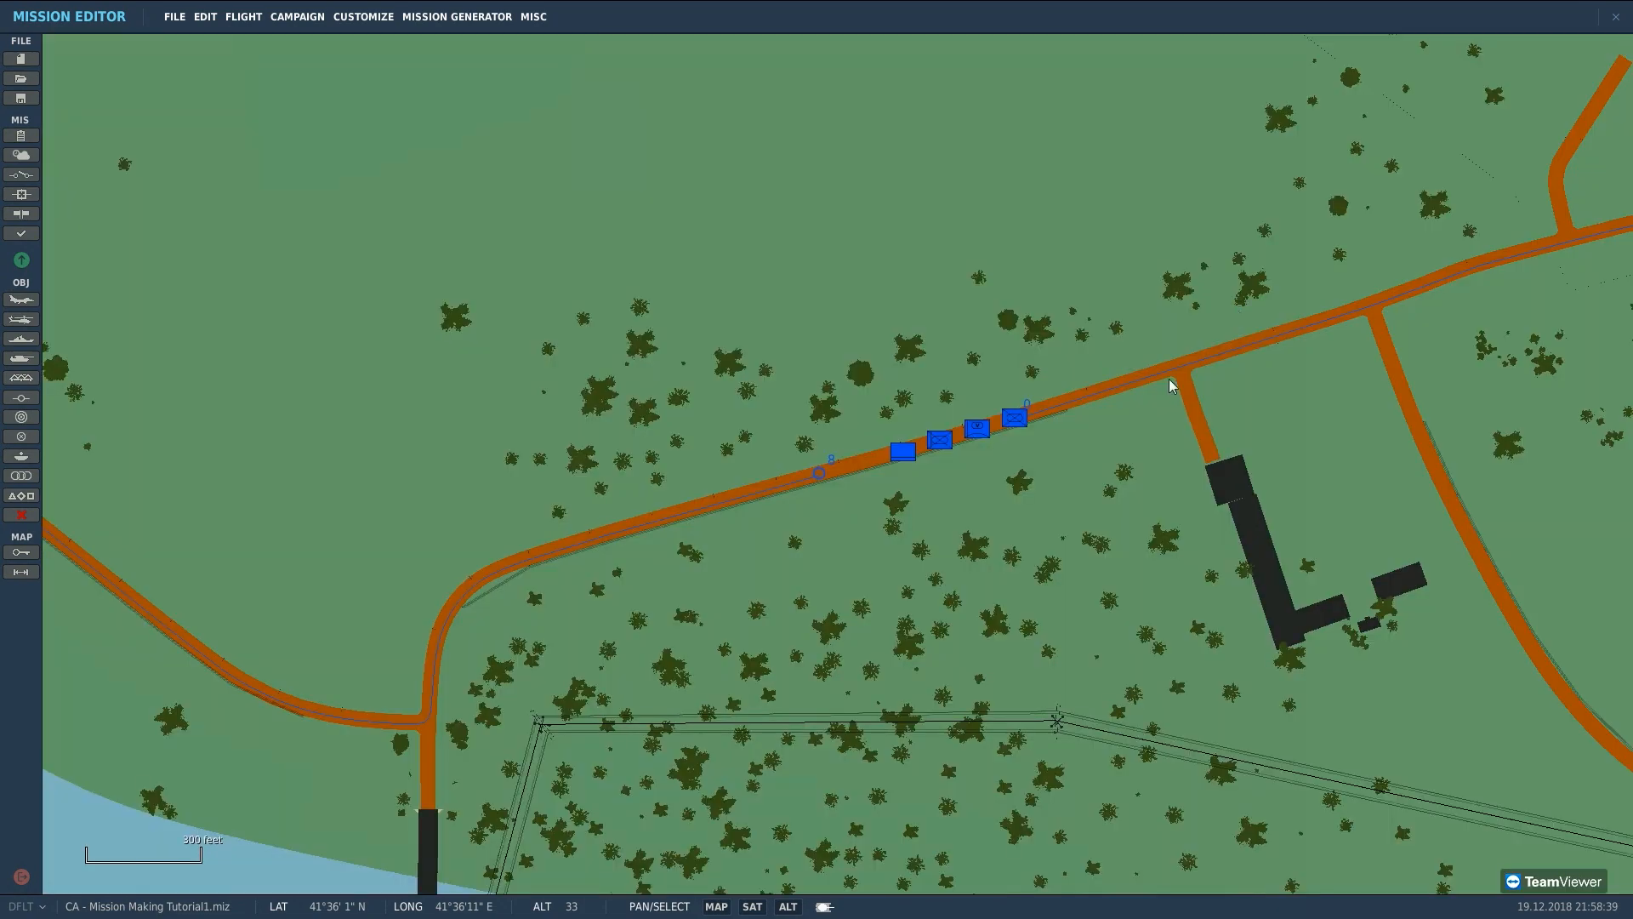
{"action": "scroll", "coordinate": [934, 551], "scroll_direction": "down", "scroll_amount": 2}
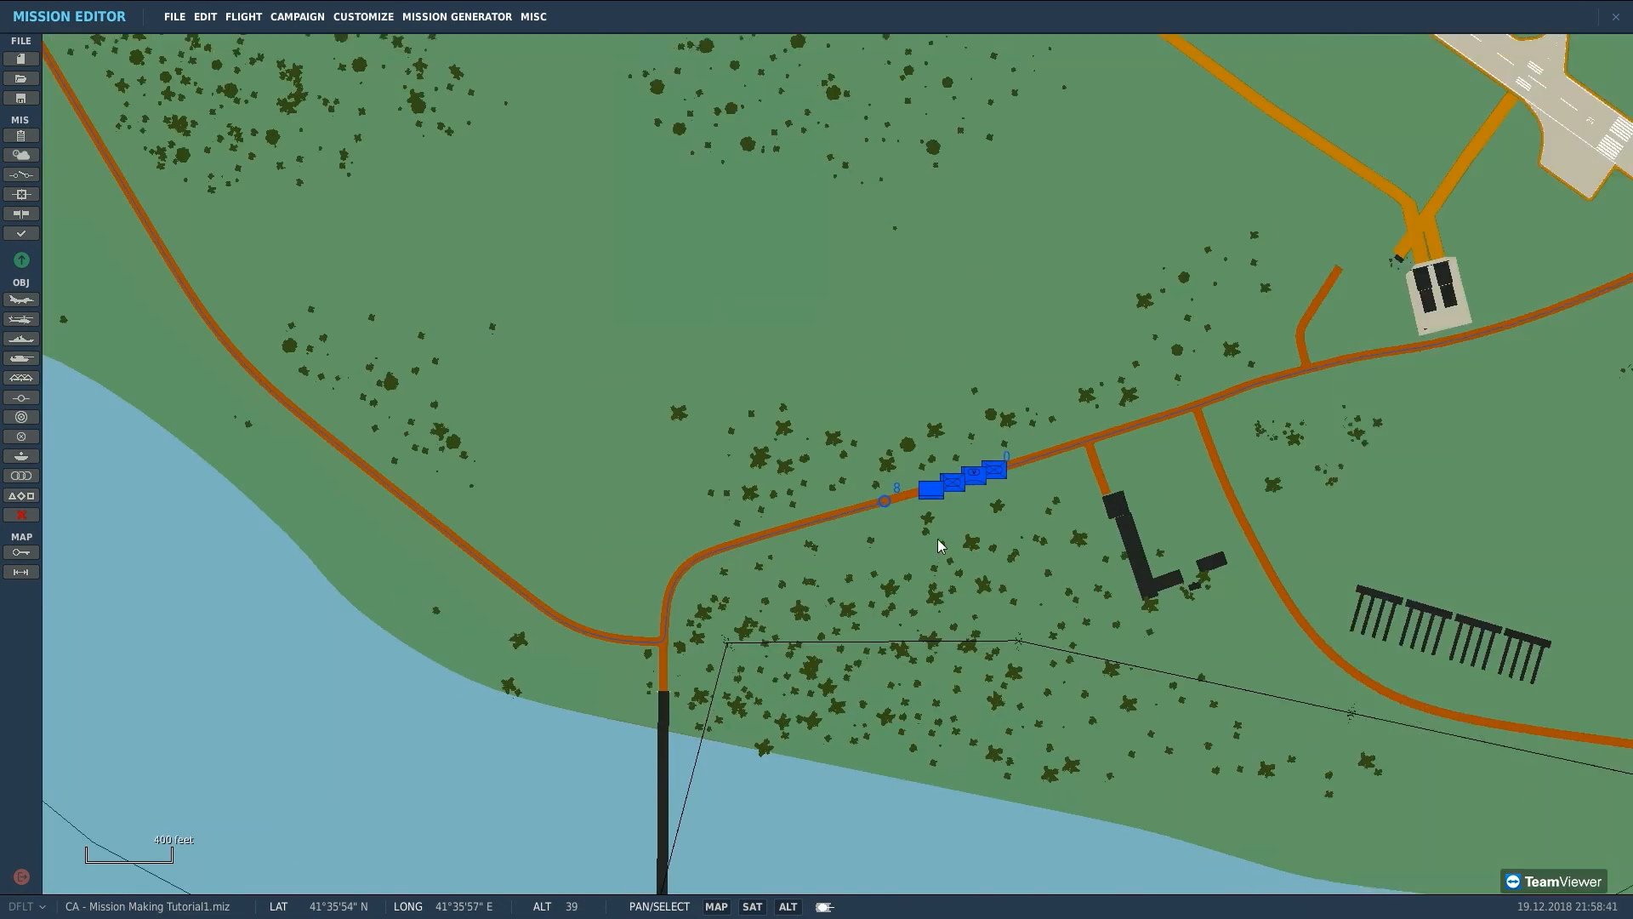
Step: Place a USA naval group with a CVN-74 John C. Stennis in the open sea northwest of Batumi
{"action": "scroll", "coordinate": [922, 522], "scroll_direction": "down", "scroll_amount": 10}
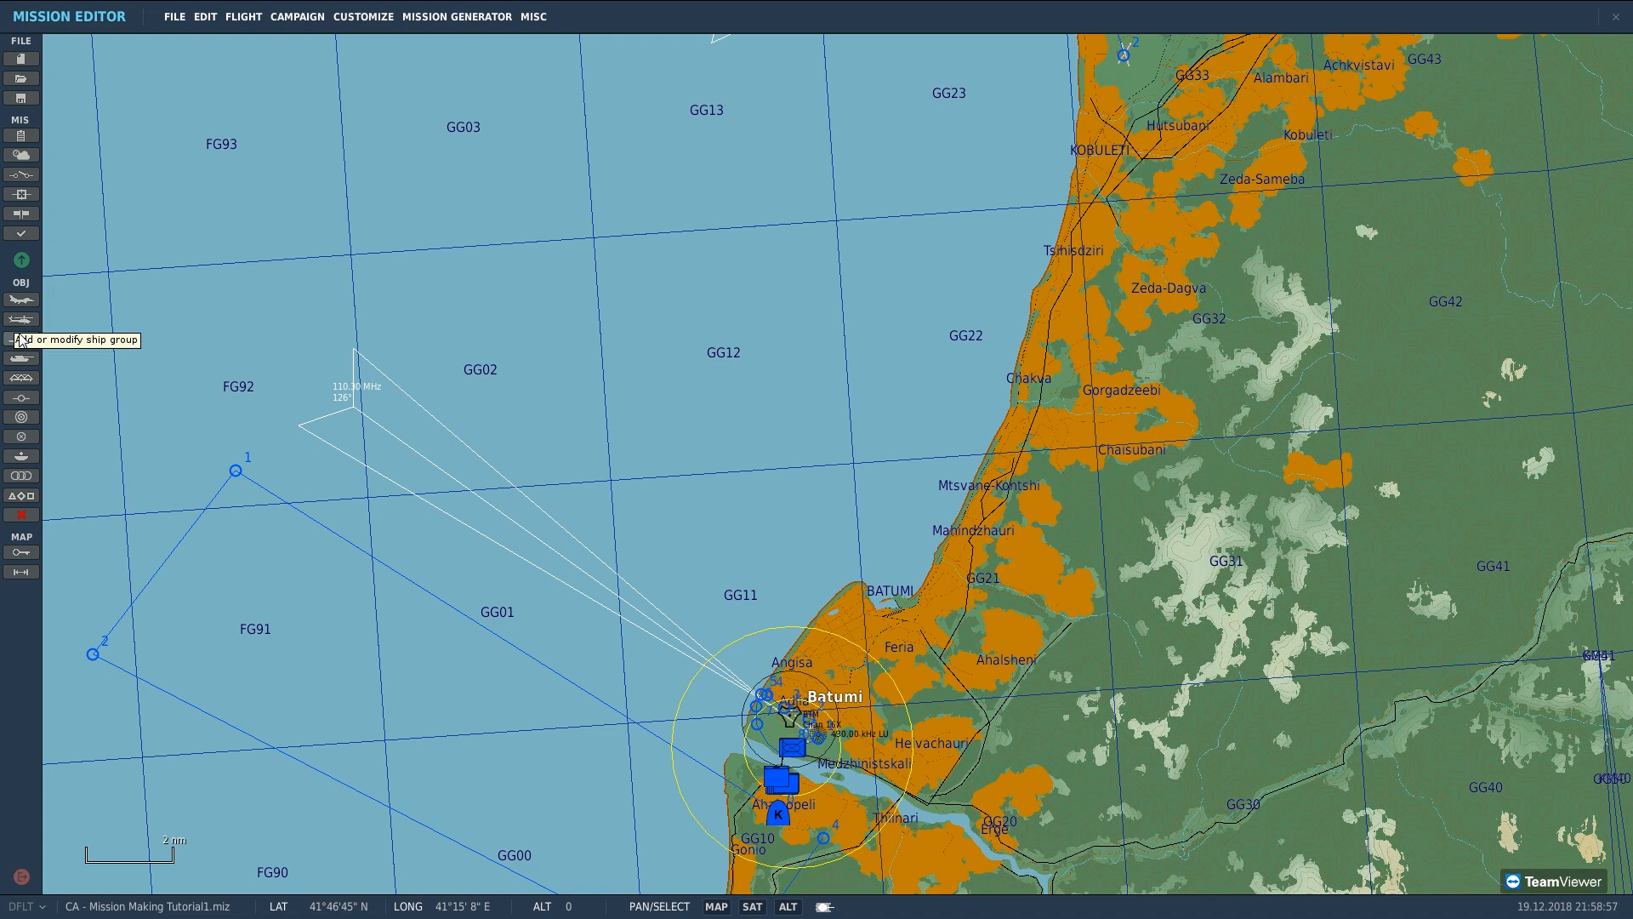
{"action": "left_click", "coordinate": [22, 338]}
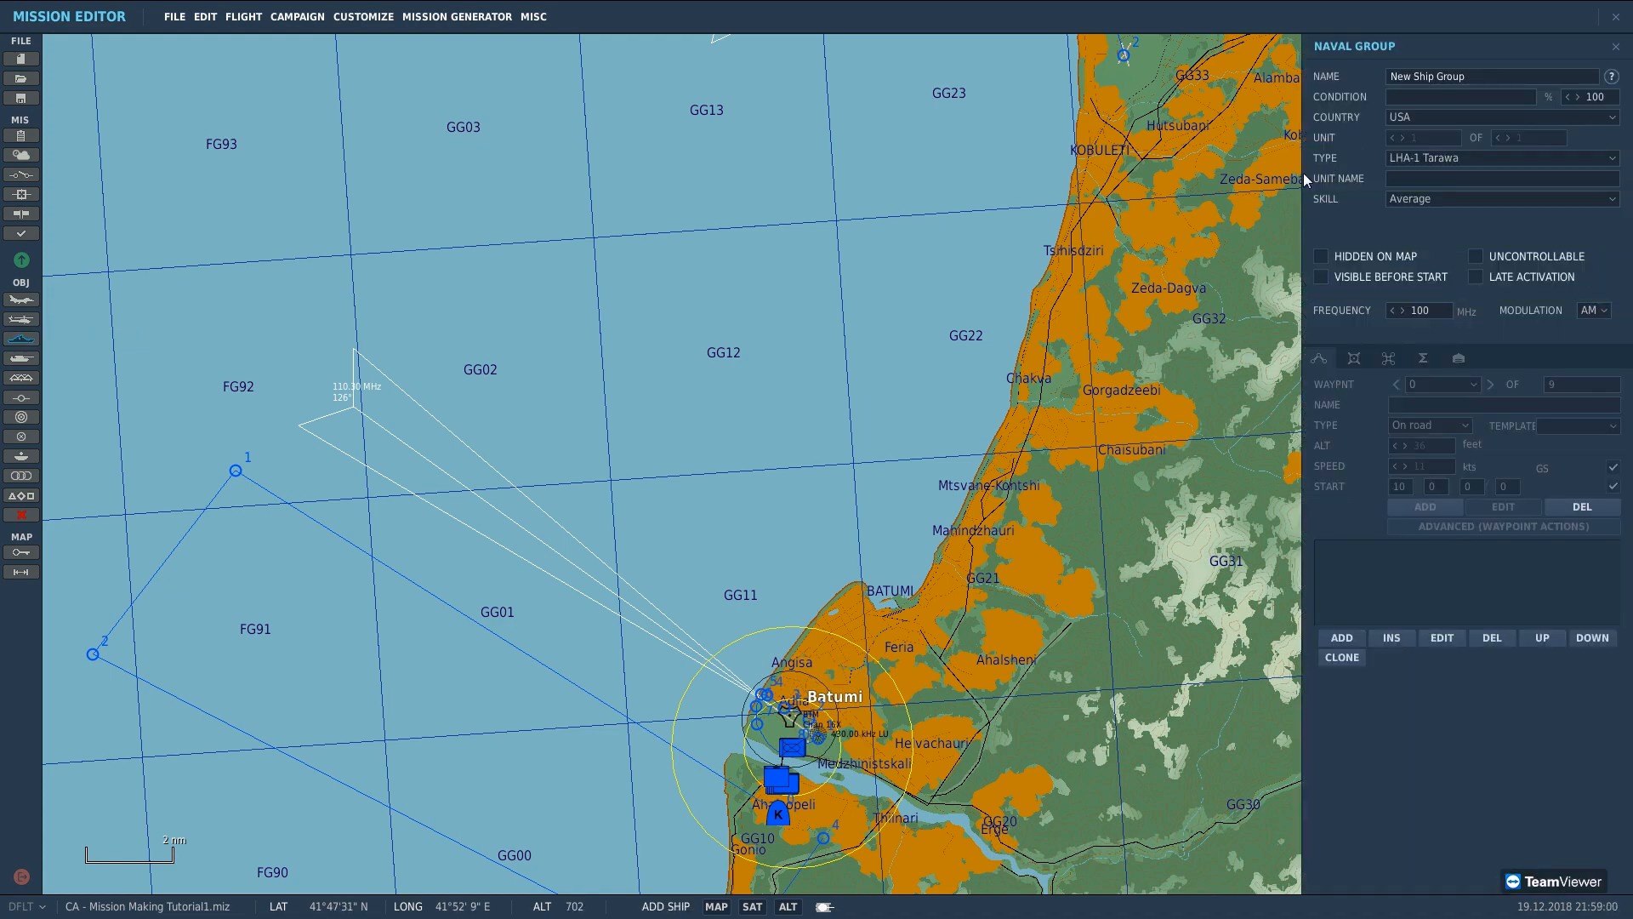
{"action": "scroll", "coordinate": [1095, 253], "scroll_direction": "down", "scroll_amount": 1}
{"action": "scroll", "coordinate": [1032, 579], "scroll_direction": "down", "scroll_amount": 1}
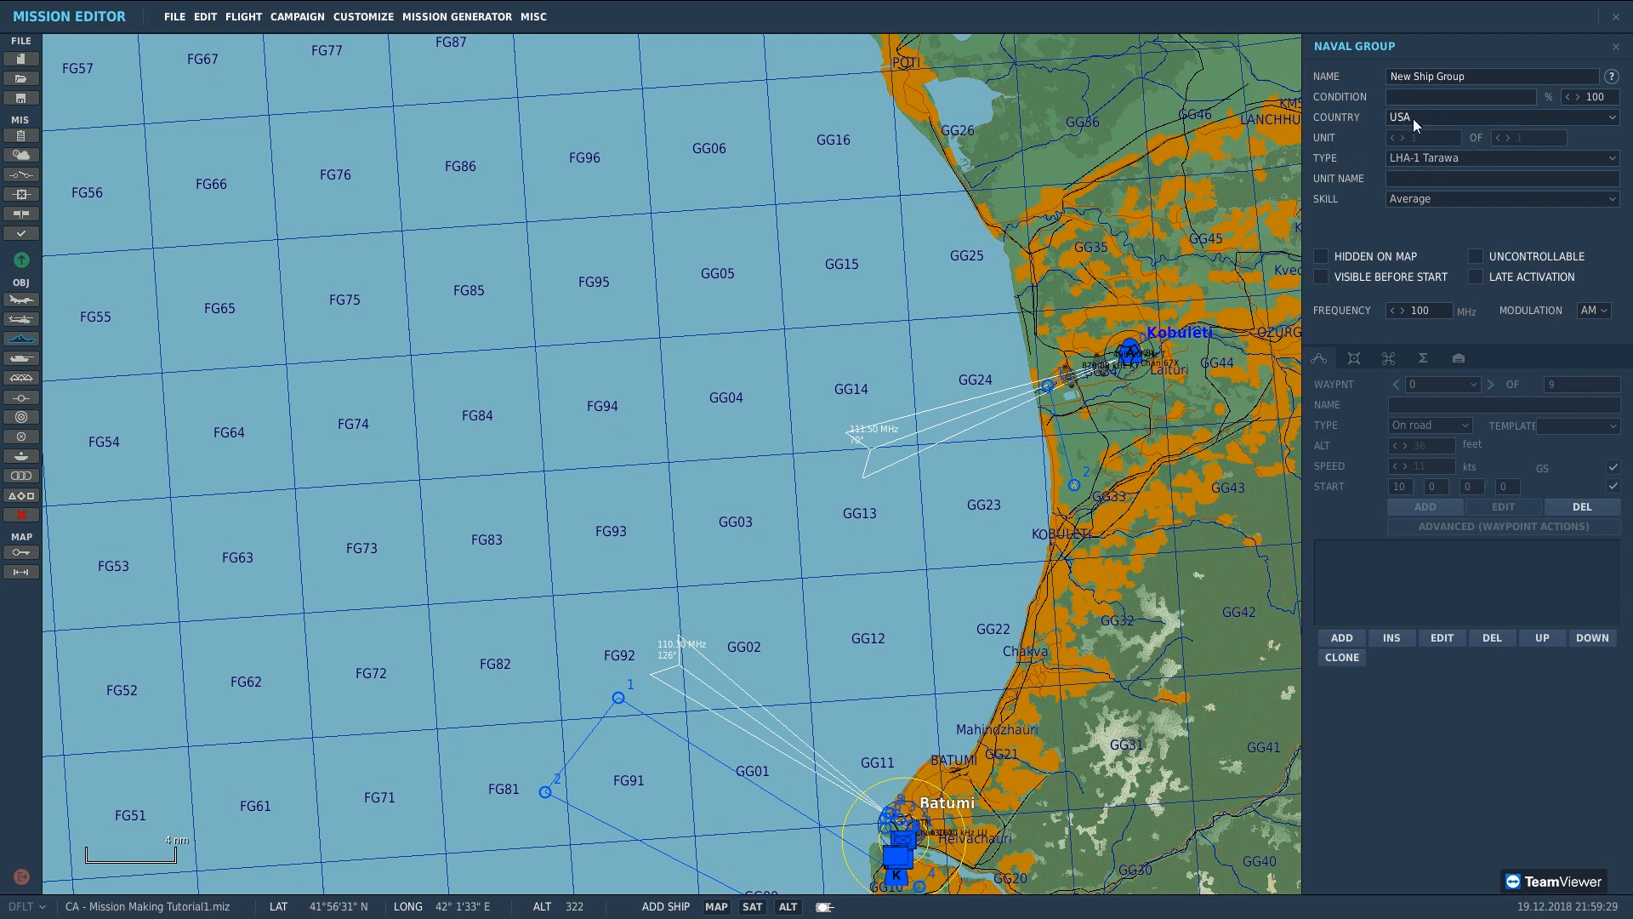
{"action": "left_click", "coordinate": [1447, 158]}
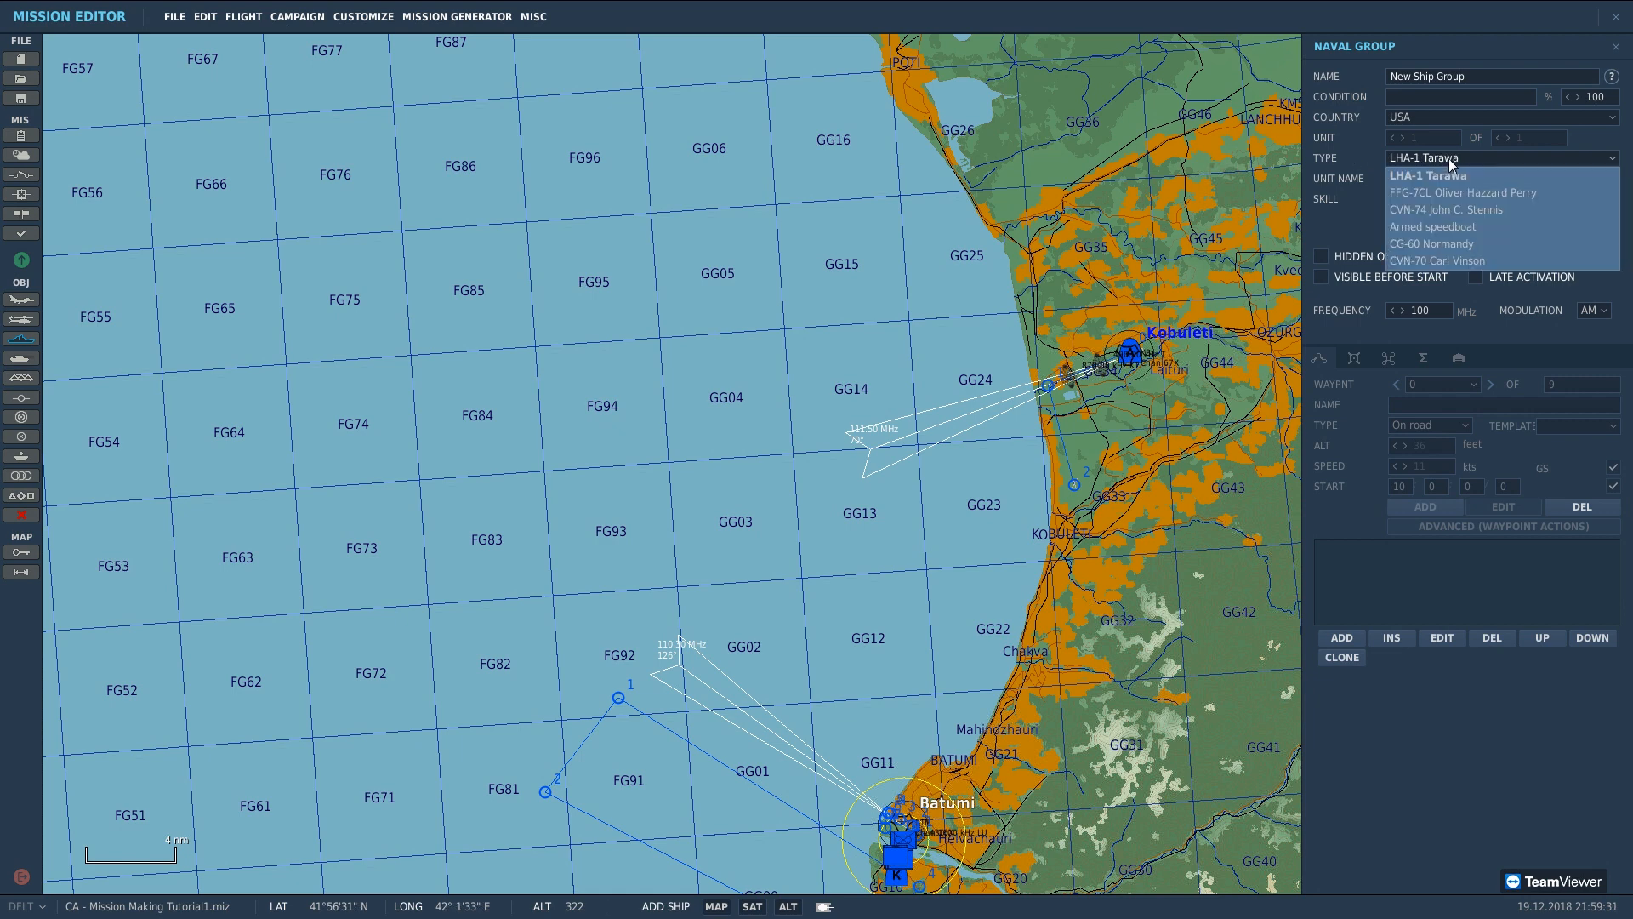
{"action": "left_click", "coordinate": [1508, 208]}
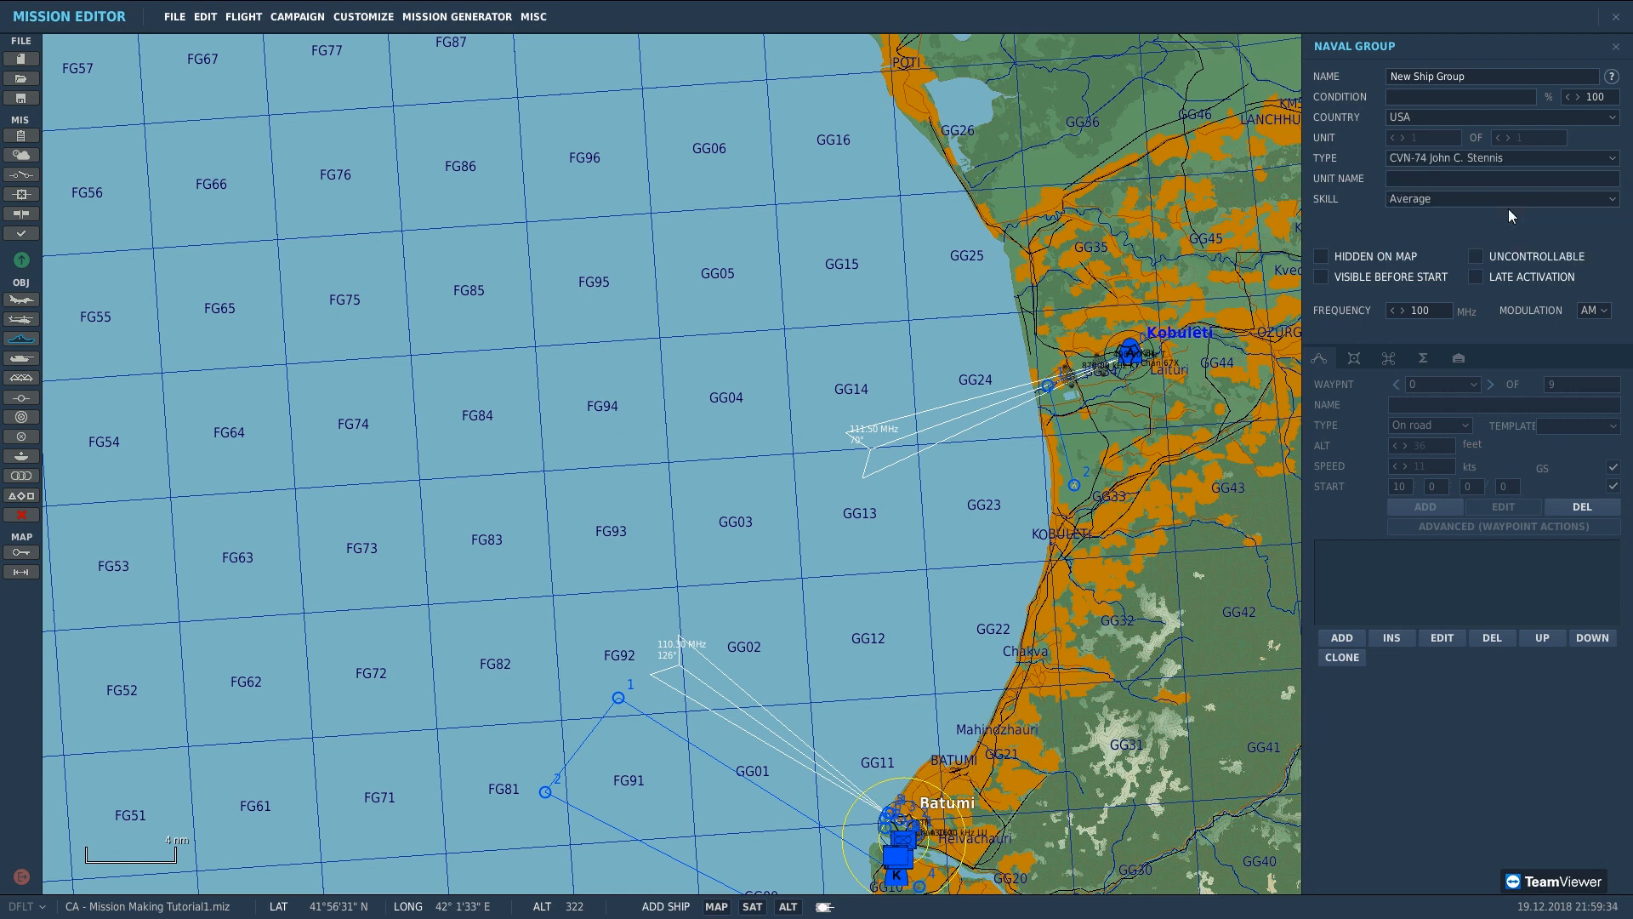
{"action": "left_click", "coordinate": [727, 492]}
{"action": "scroll", "coordinate": [711, 583], "scroll_direction": "up", "scroll_amount": 1}
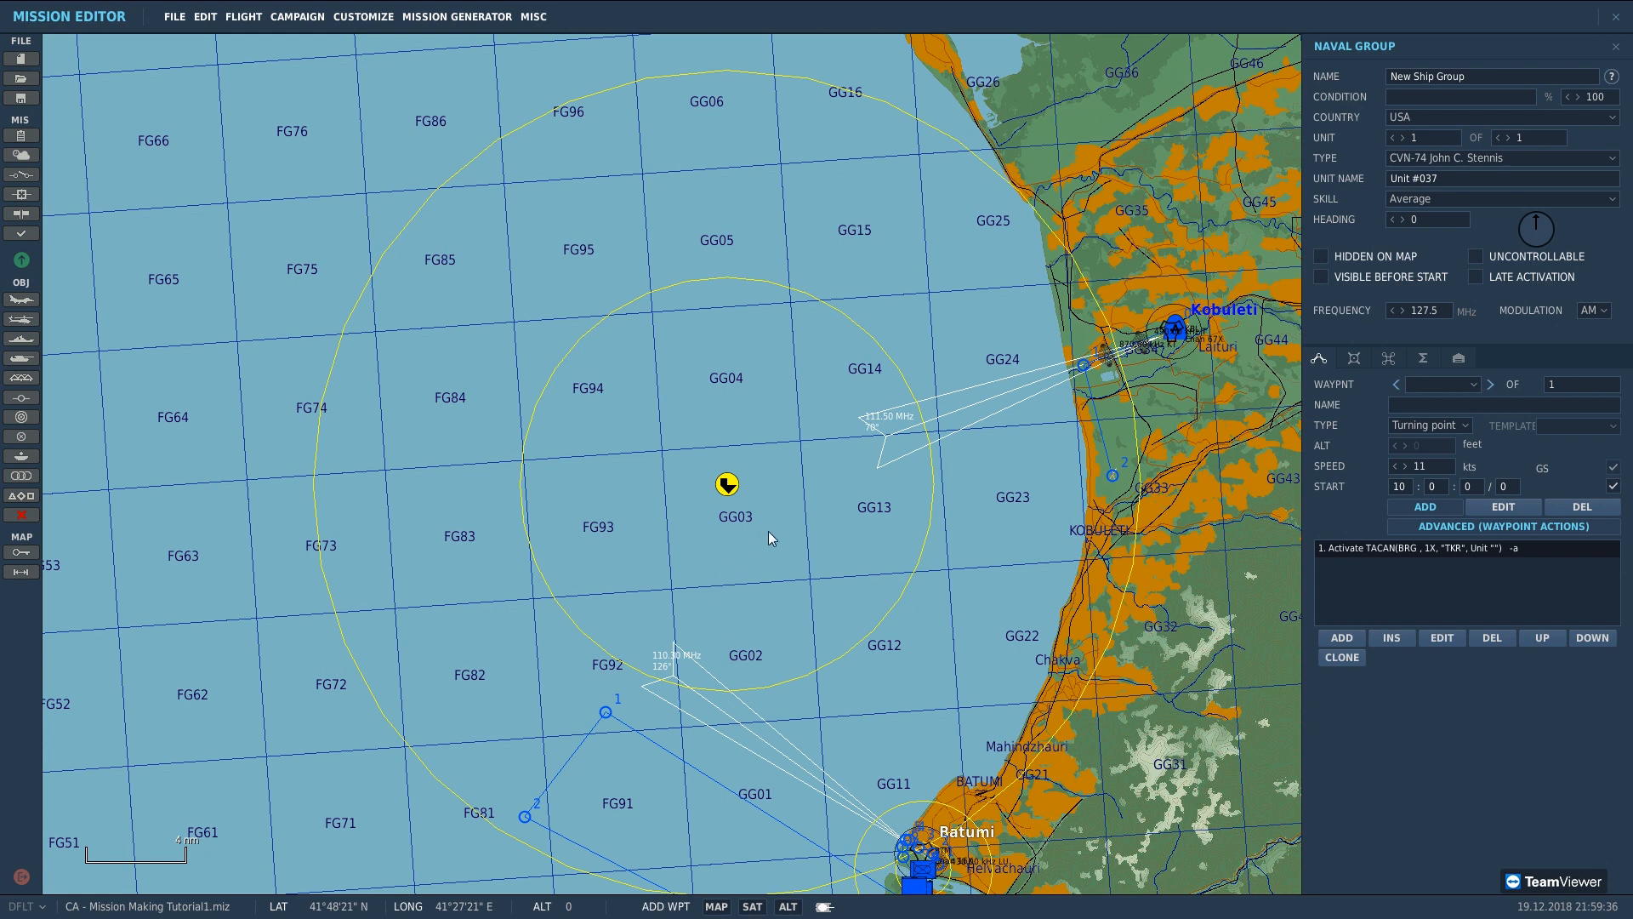
{"action": "scroll", "coordinate": [710, 591], "scroll_direction": "up", "scroll_amount": 1}
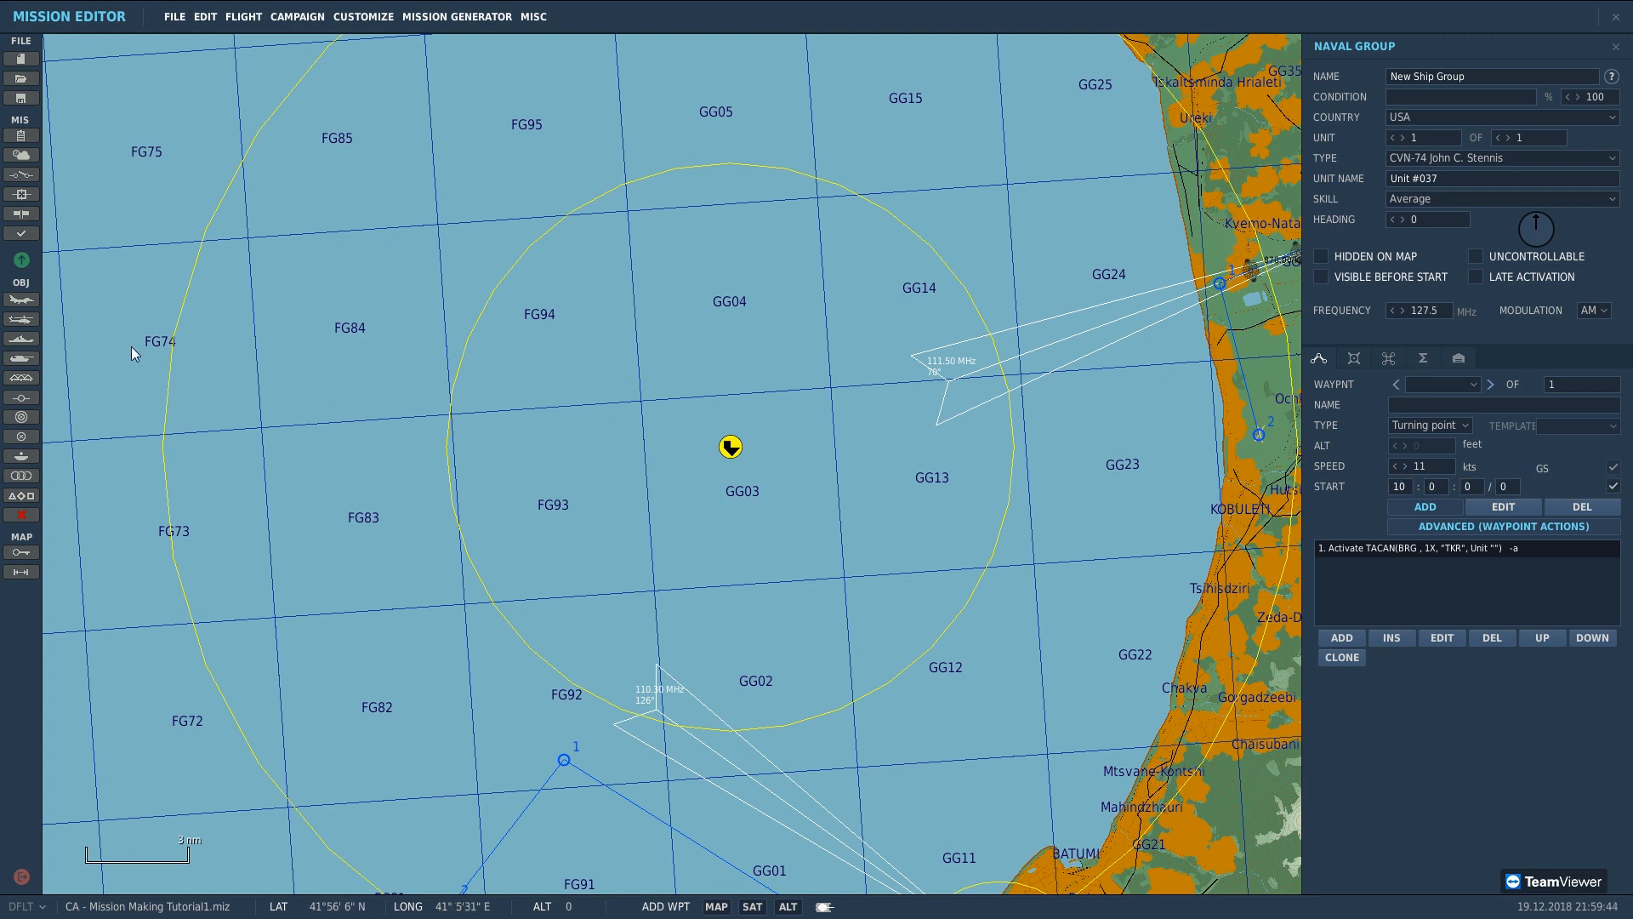
Step: Place a USA F/A-18C Lot 20 airplane group on the sea just east of the John C. Stennis
{"action": "left_click", "coordinate": [32, 304]}
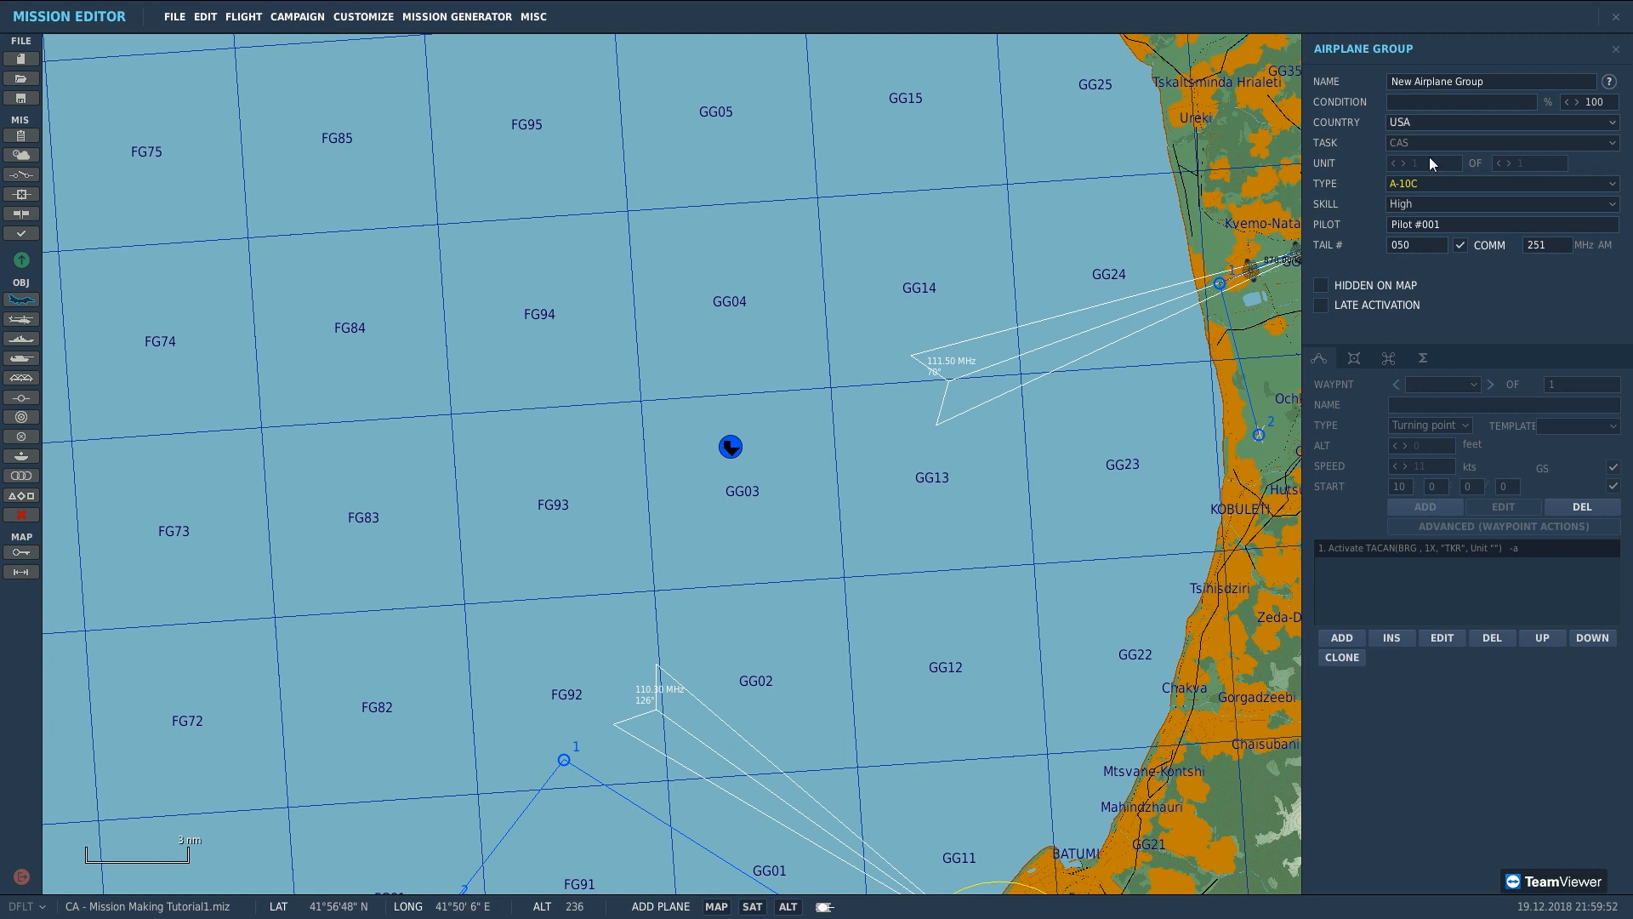
{"action": "left_click", "coordinate": [1429, 185]}
{"action": "scroll", "coordinate": [1441, 242], "scroll_direction": "down", "scroll_amount": 3}
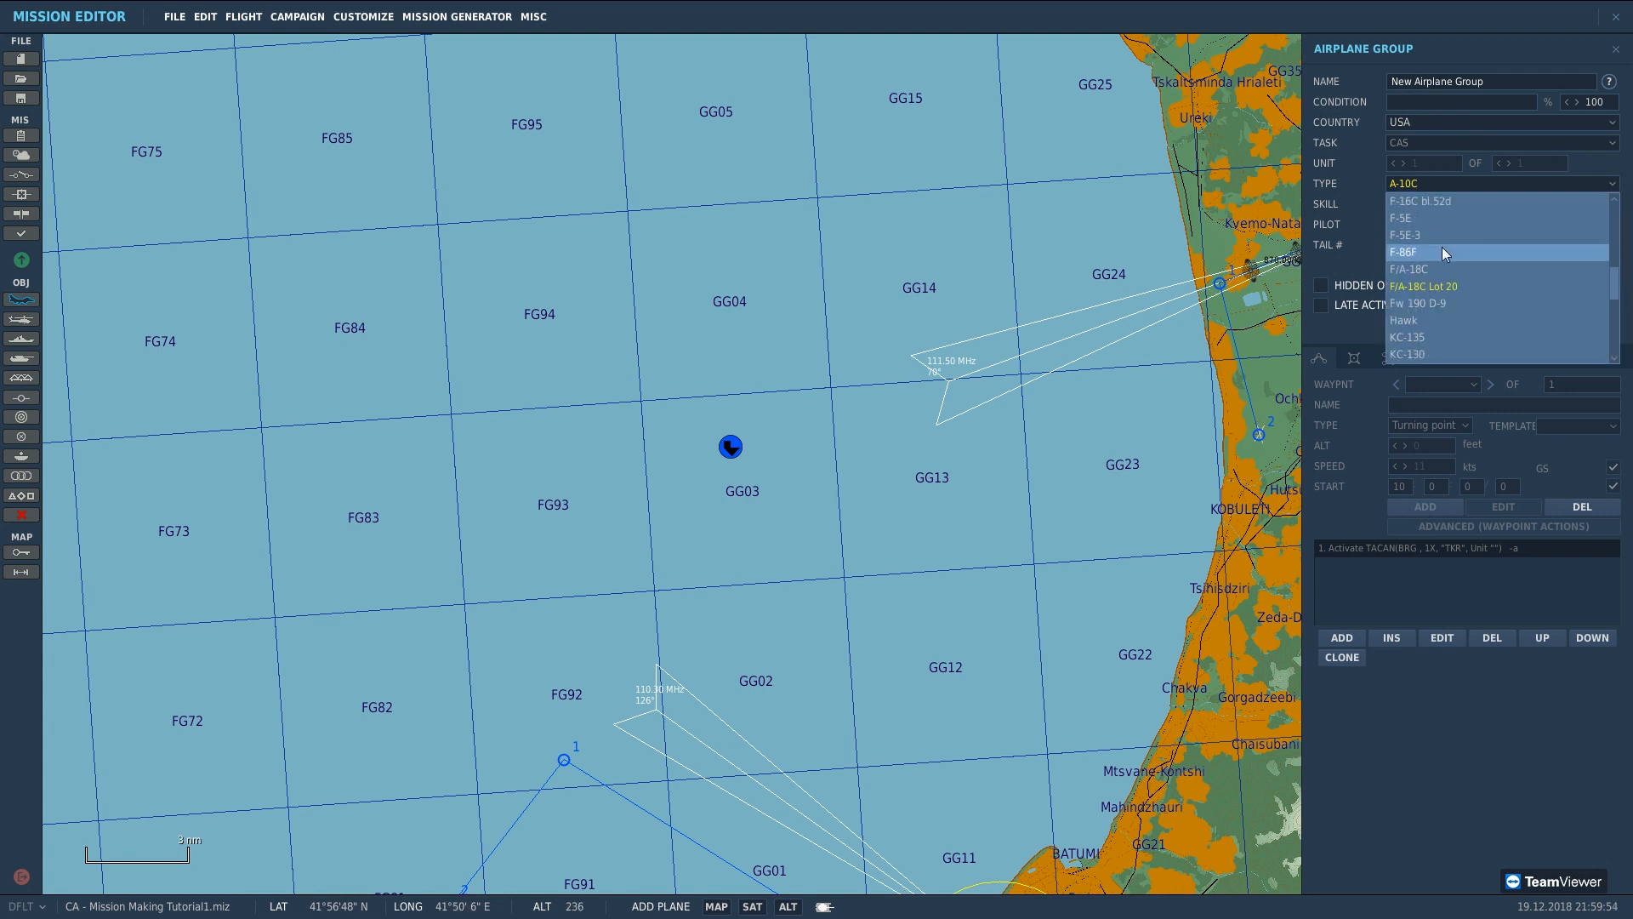
{"action": "left_click", "coordinate": [1441, 284]}
{"action": "left_click", "coordinate": [1420, 186]}
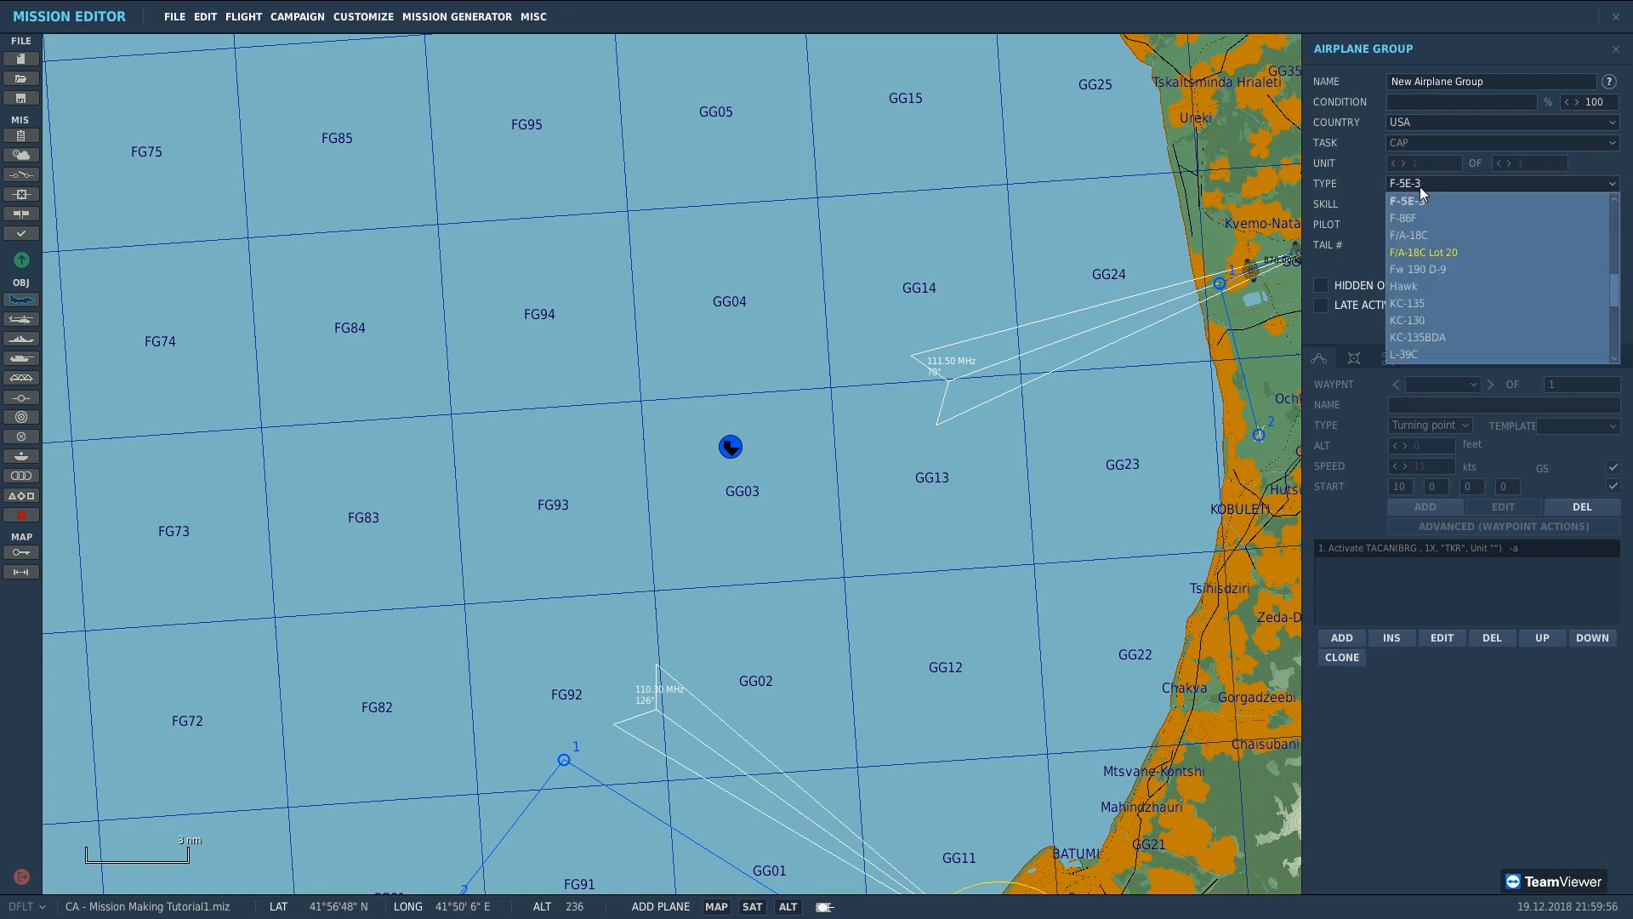
{"action": "left_click", "coordinate": [1422, 249]}
{"action": "scroll", "coordinate": [771, 472], "scroll_direction": "up", "scroll_amount": 4}
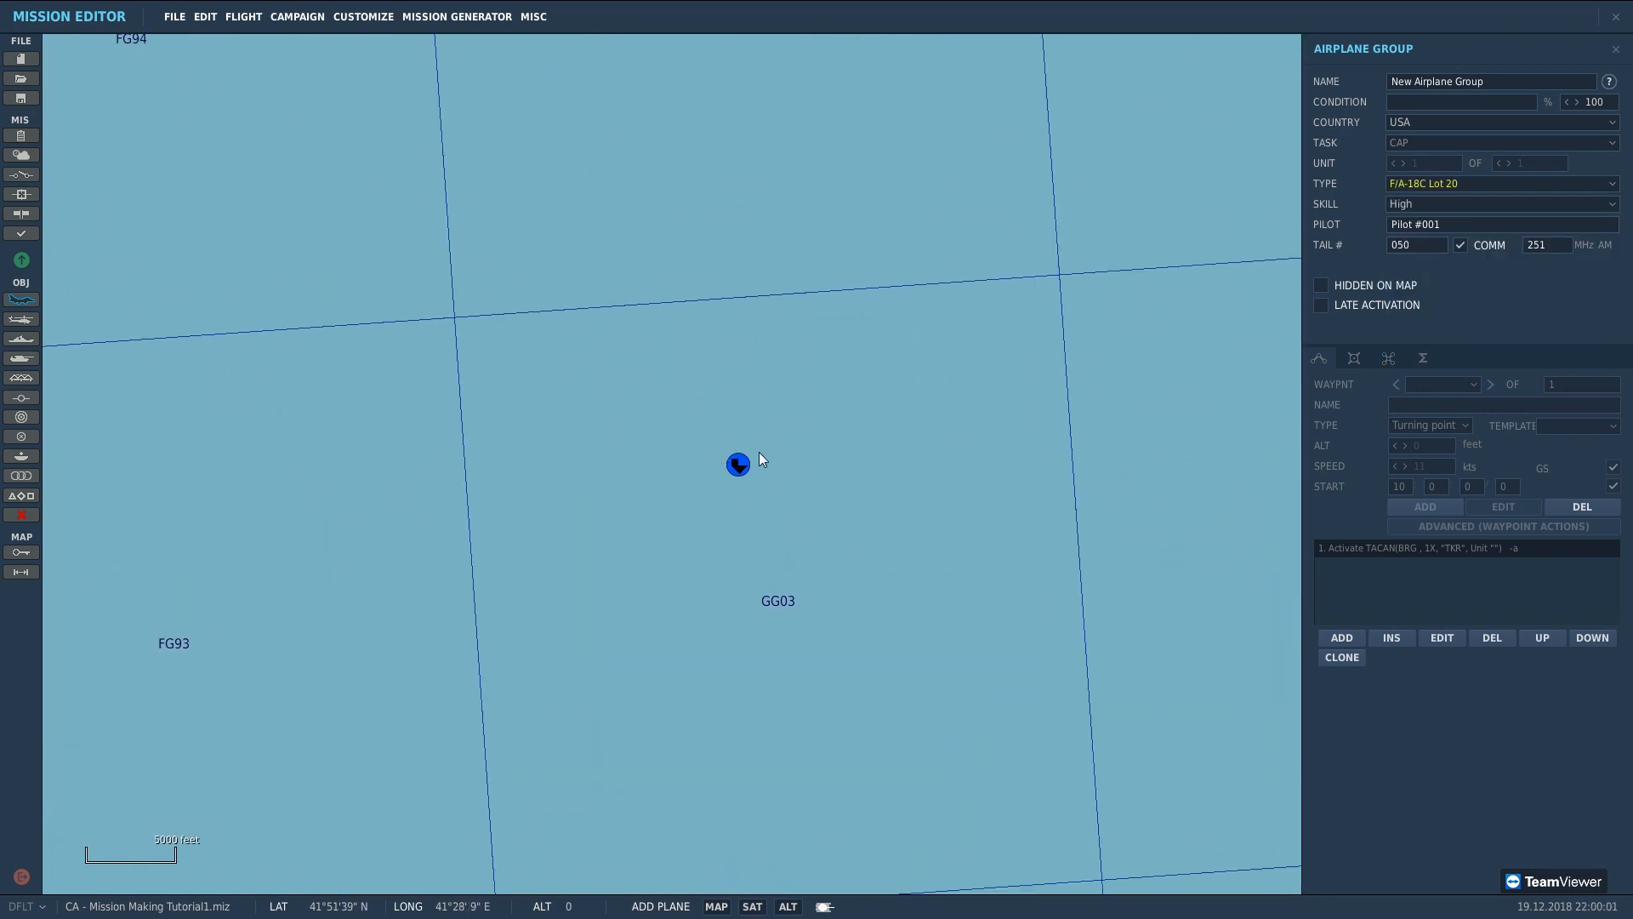
{"action": "left_click", "coordinate": [782, 472]}
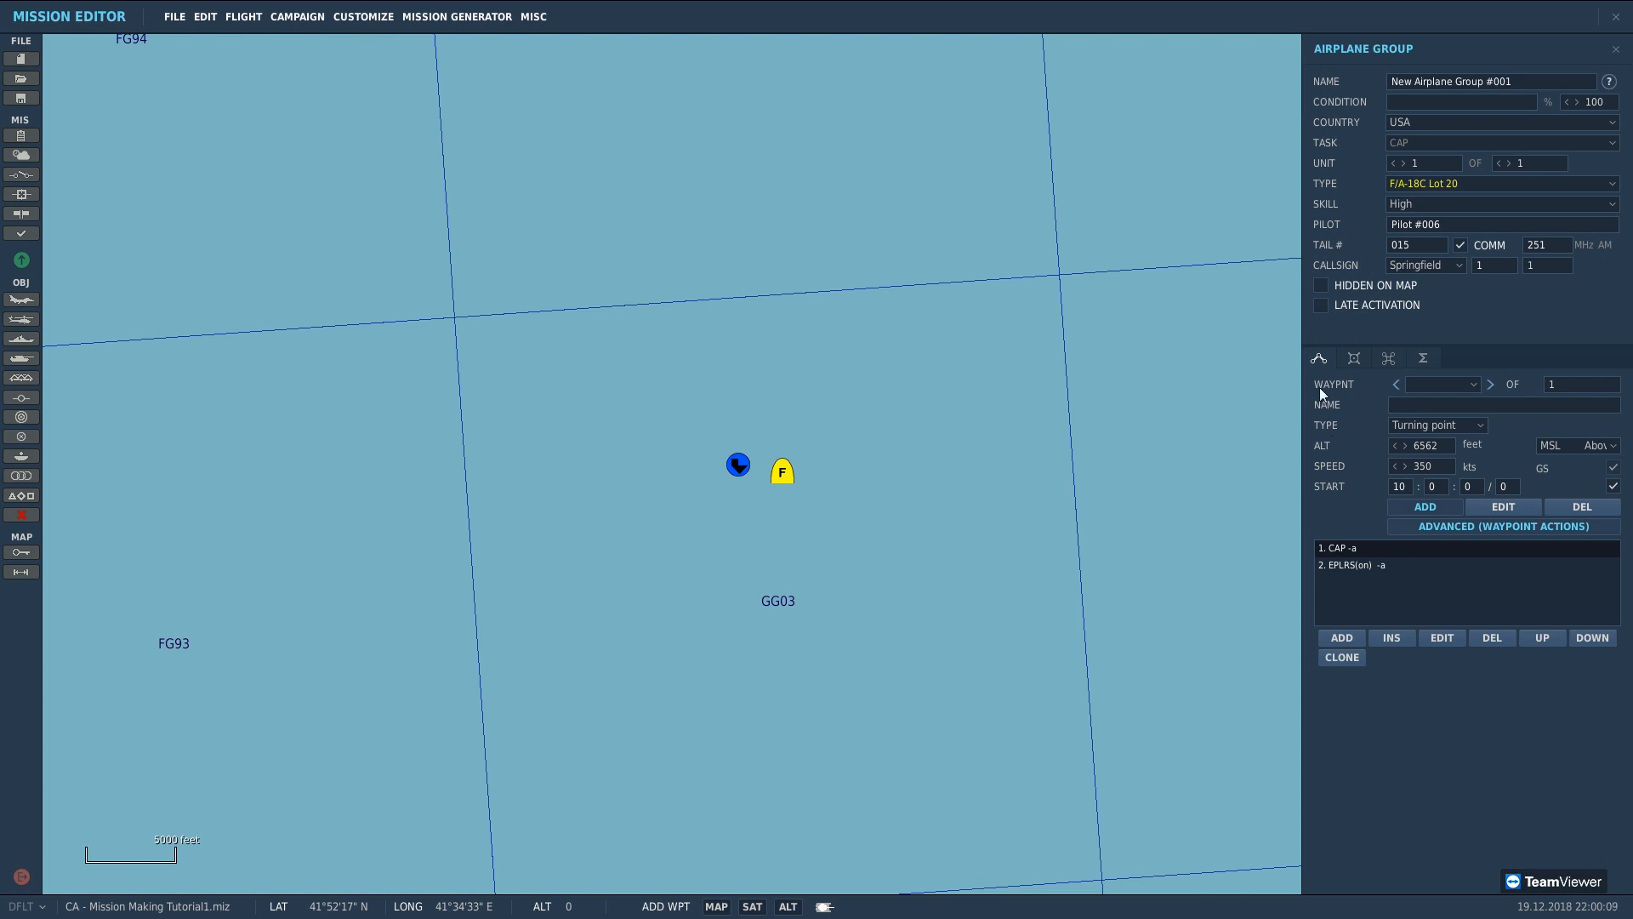
Step: Set the F/A-18C to take off from parking hot on the carrier, and add a waypoint to the southeast without its CAP action
{"action": "left_click", "coordinate": [1407, 429]}
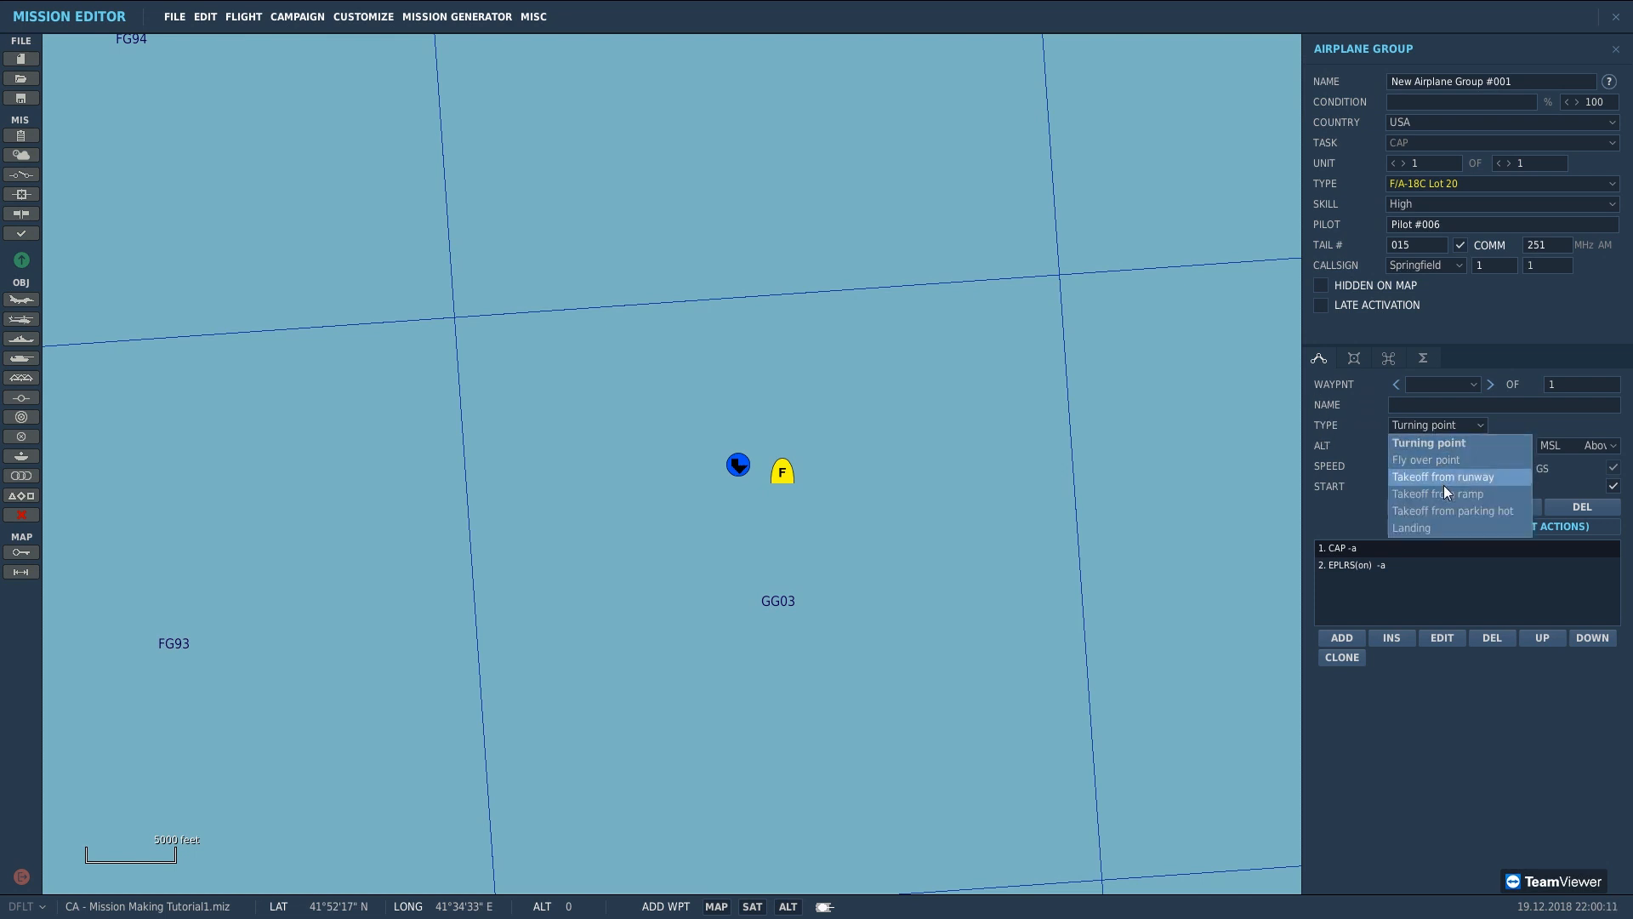
{"action": "left_click", "coordinate": [1456, 515]}
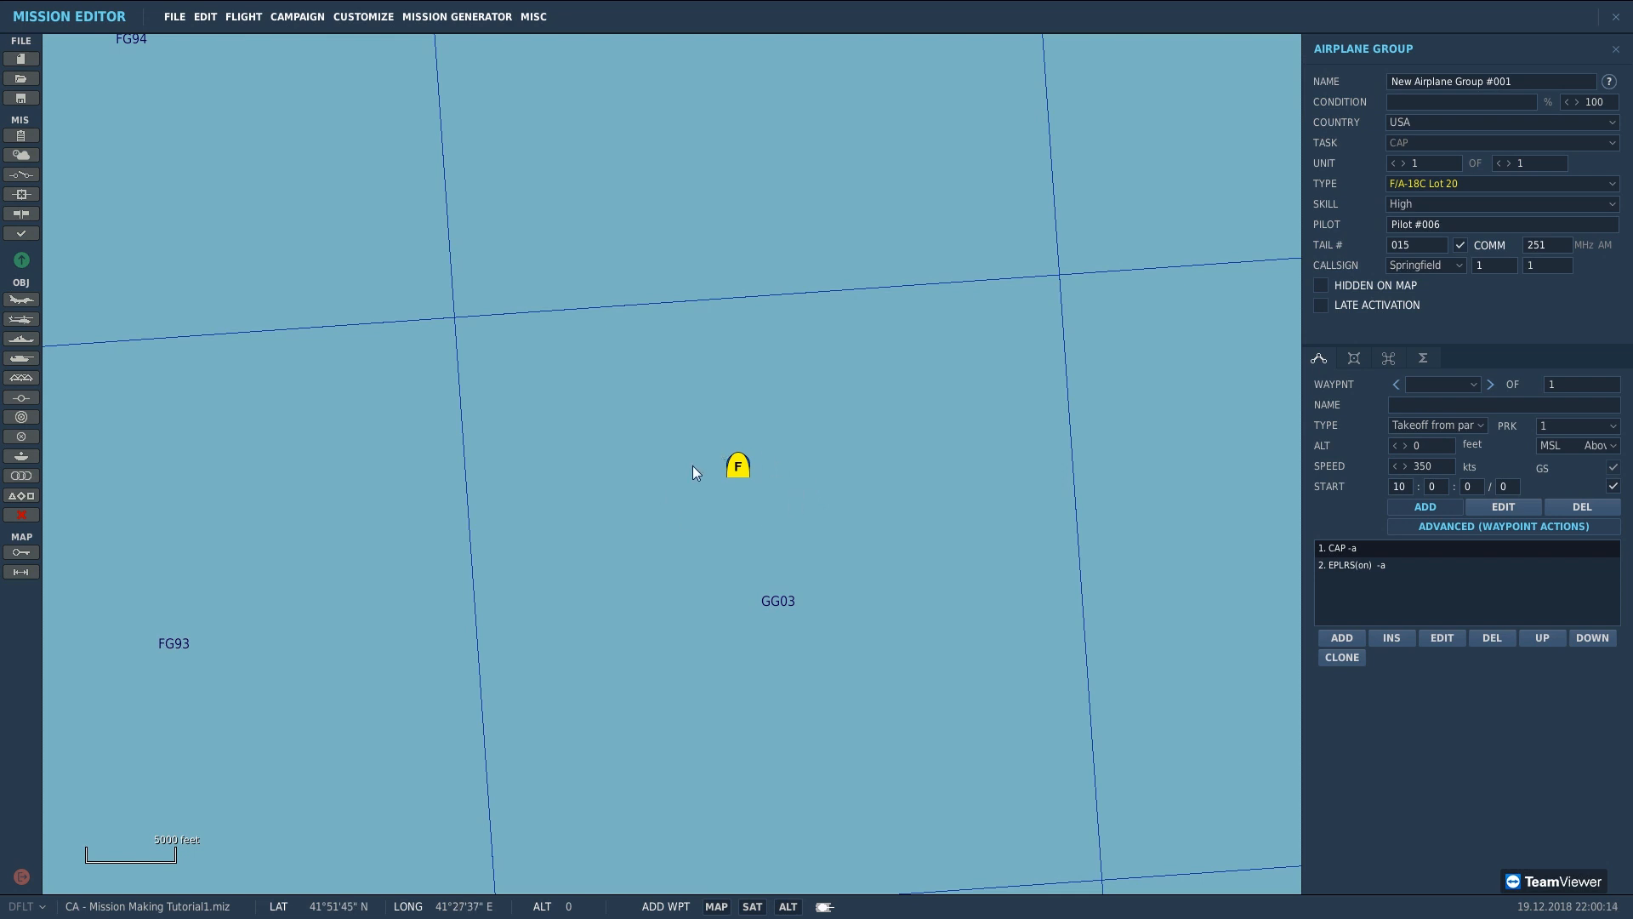
{"action": "left_click", "coordinate": [1569, 425]}
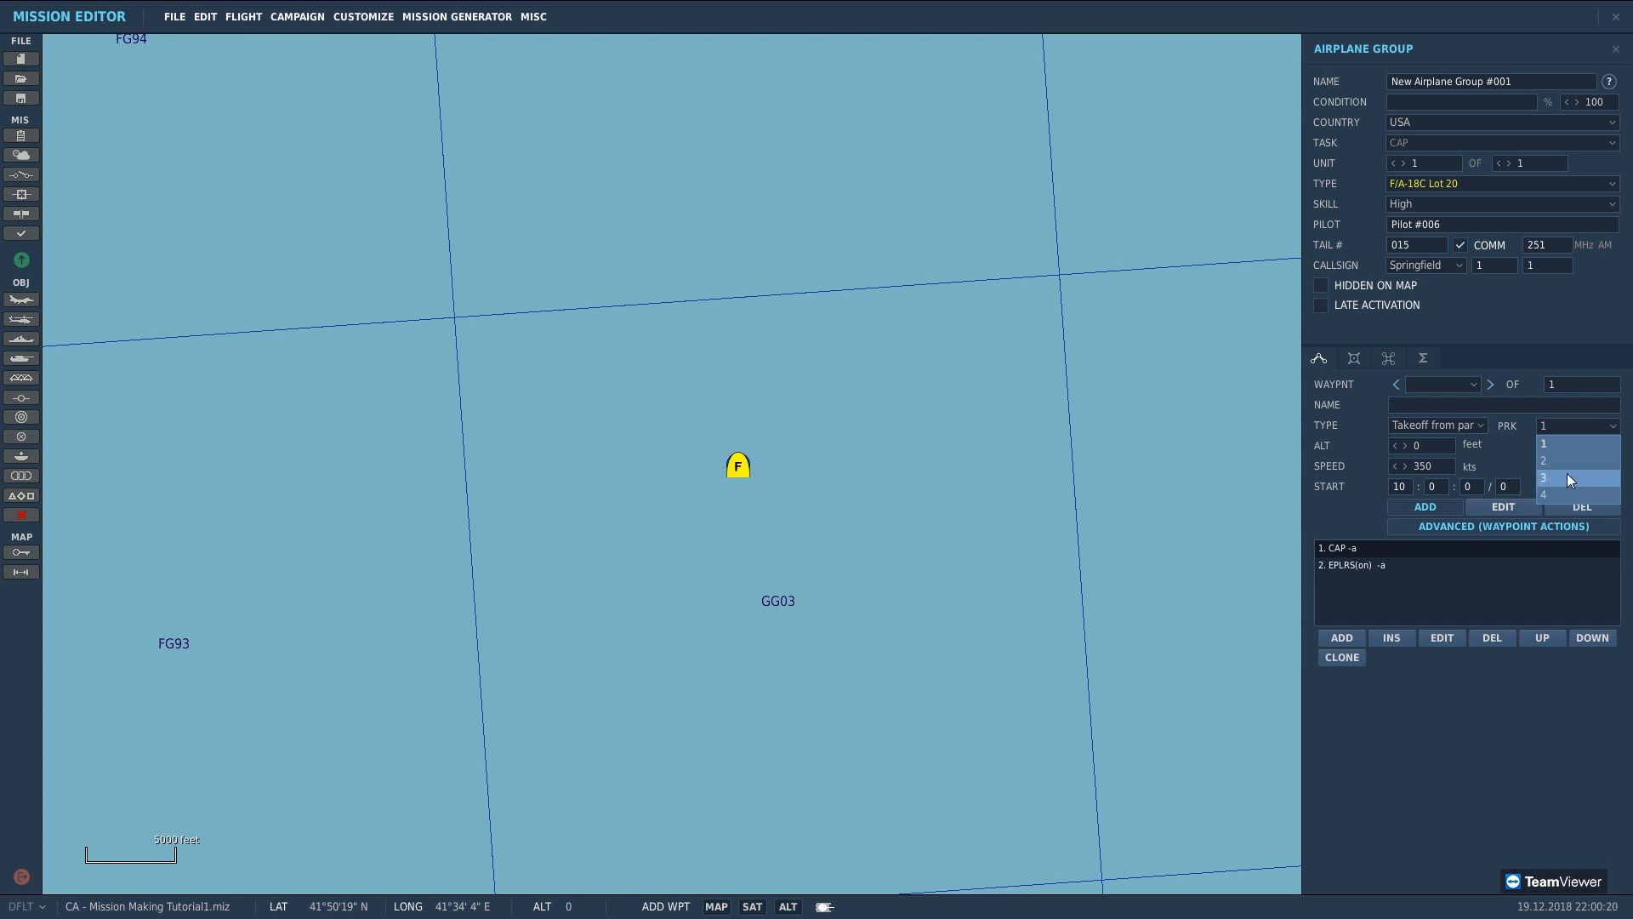
{"action": "left_click", "coordinate": [845, 578]}
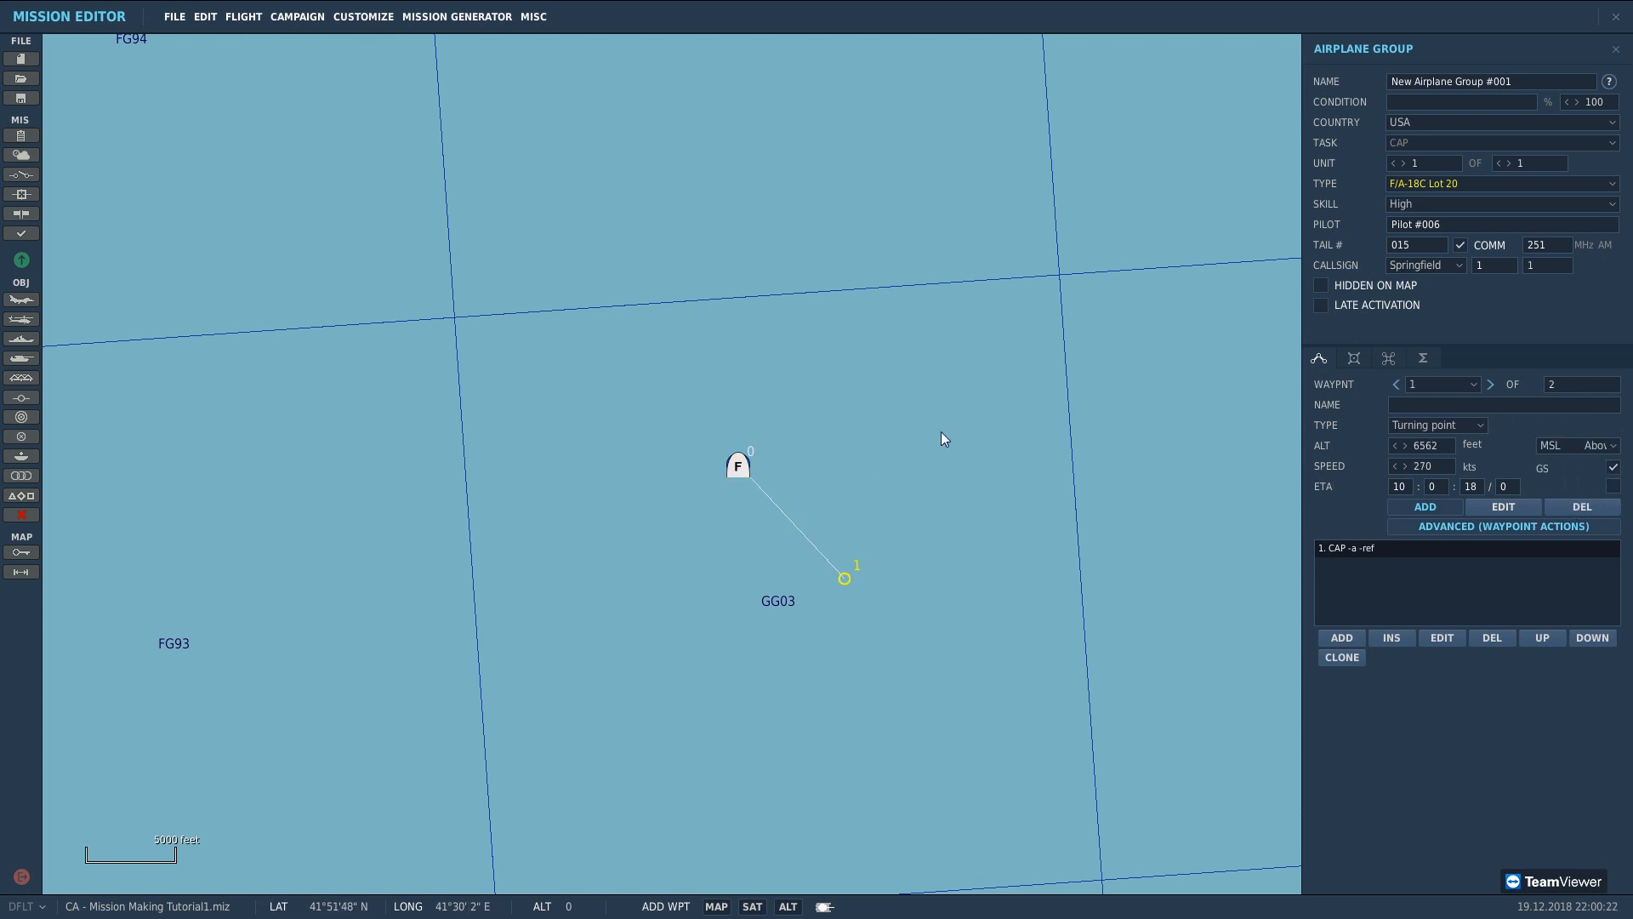
{"action": "left_click", "coordinate": [1489, 638]}
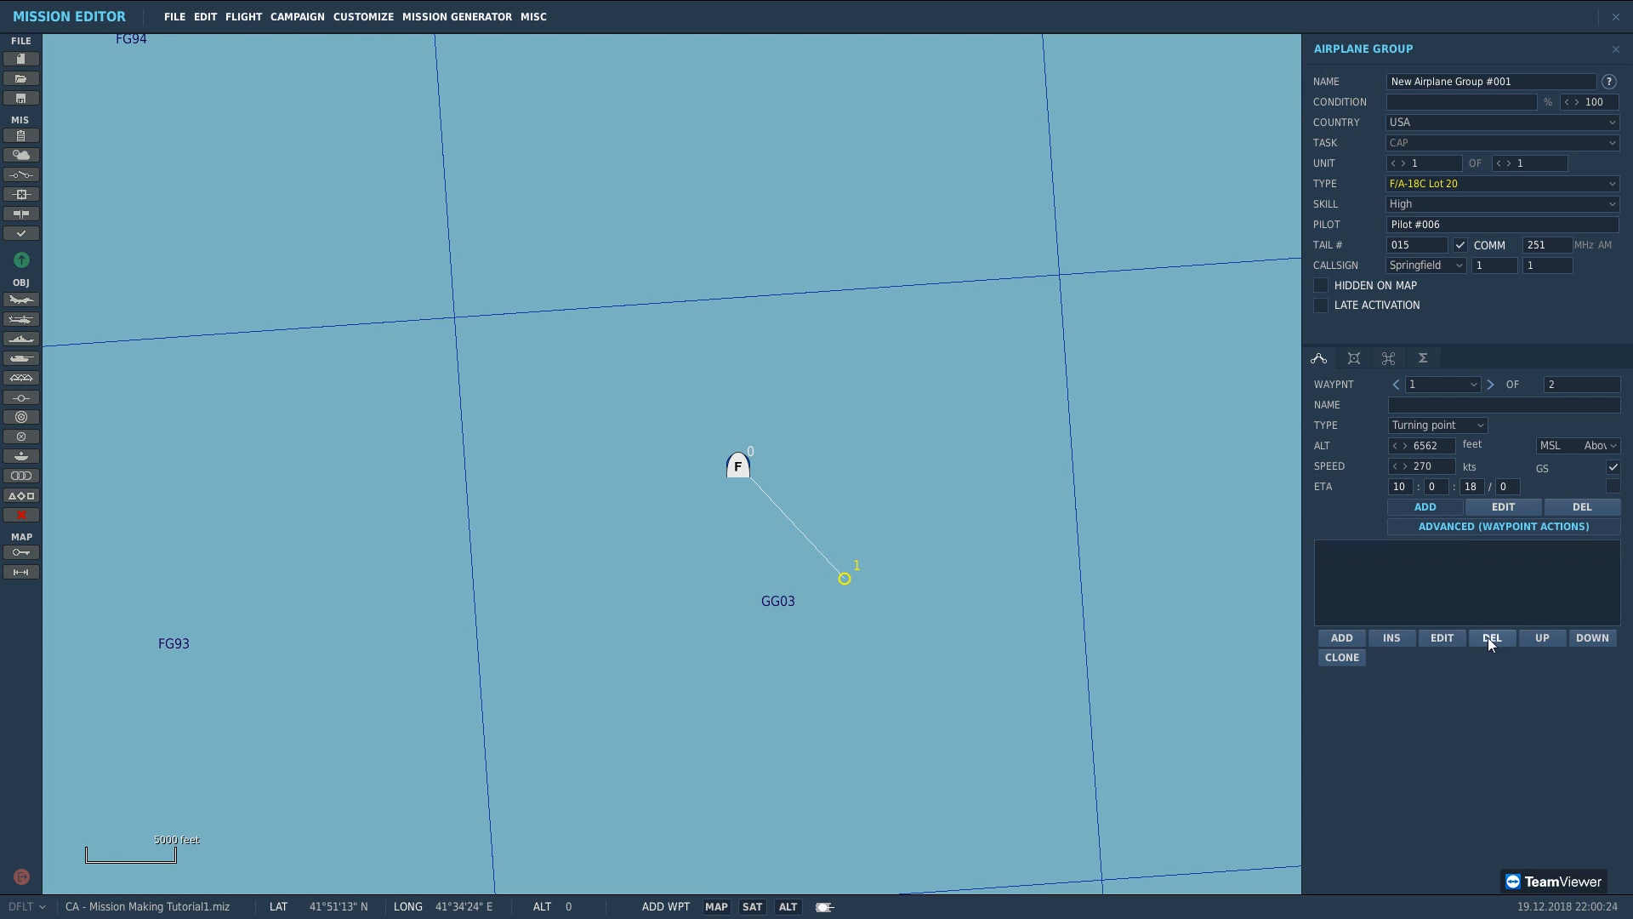
Step: Delete the F/A-18C airplane group and the carrier group from the sea northwest of Batumi
{"action": "left_click", "coordinate": [854, 498]}
{"action": "left_click", "coordinate": [739, 465]}
{"action": "key", "text": "Delete"}
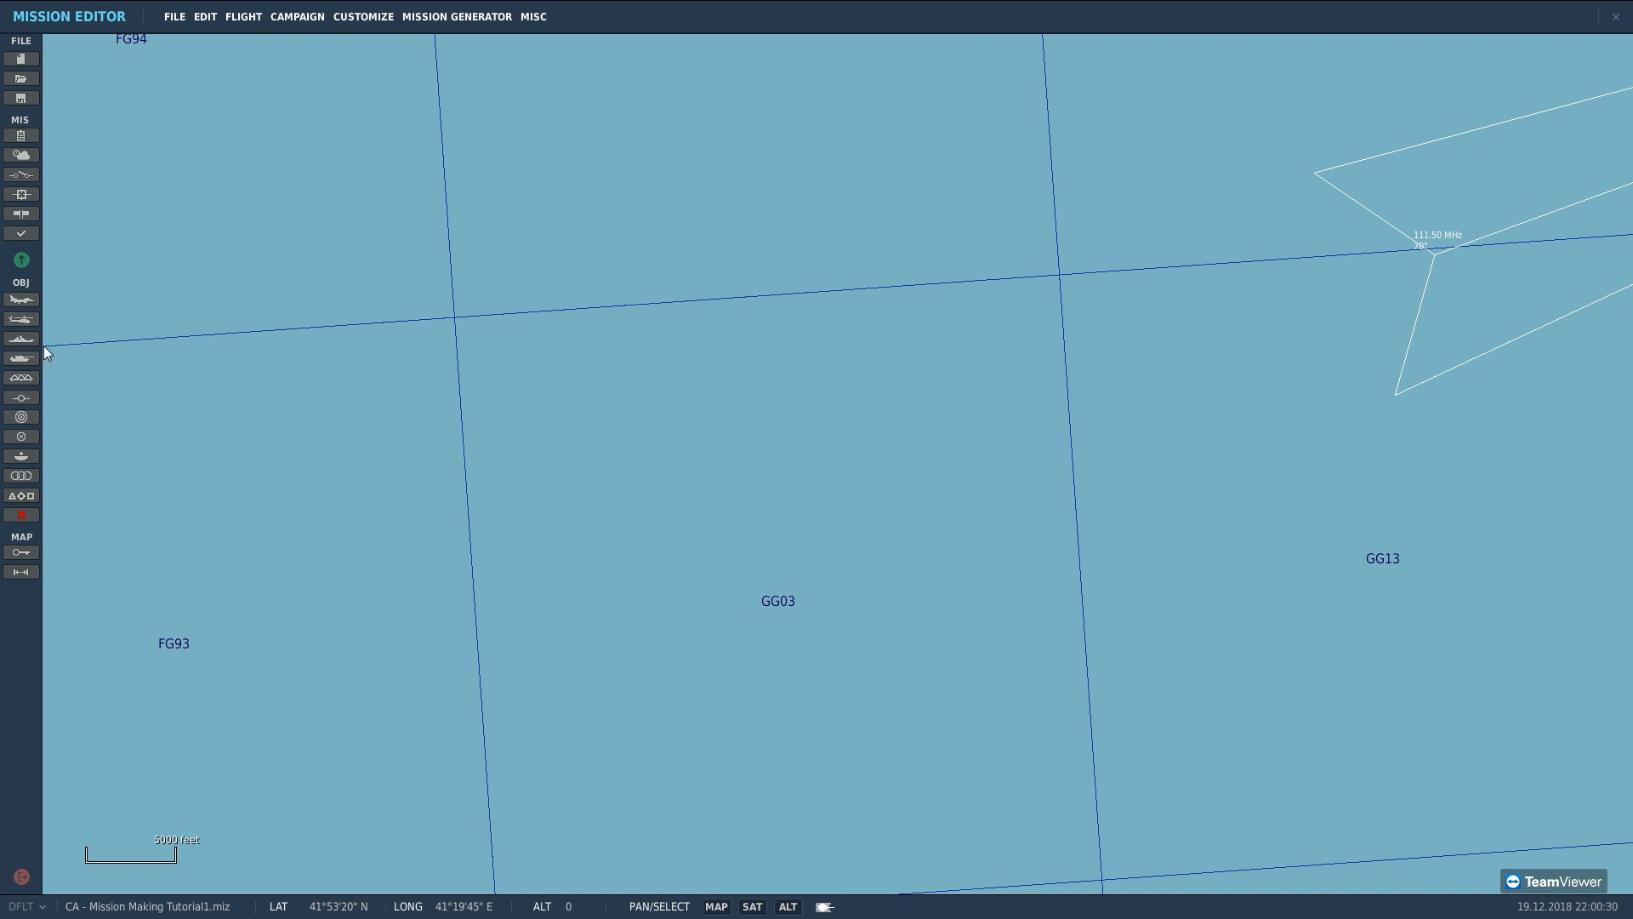
Step: Place a USA Ammo cargo static object inland southwest of Kobuleti airfield, usable as cargo with a mass of 3732 lbs
{"action": "scroll", "coordinate": [568, 357], "scroll_direction": "down", "scroll_amount": 7}
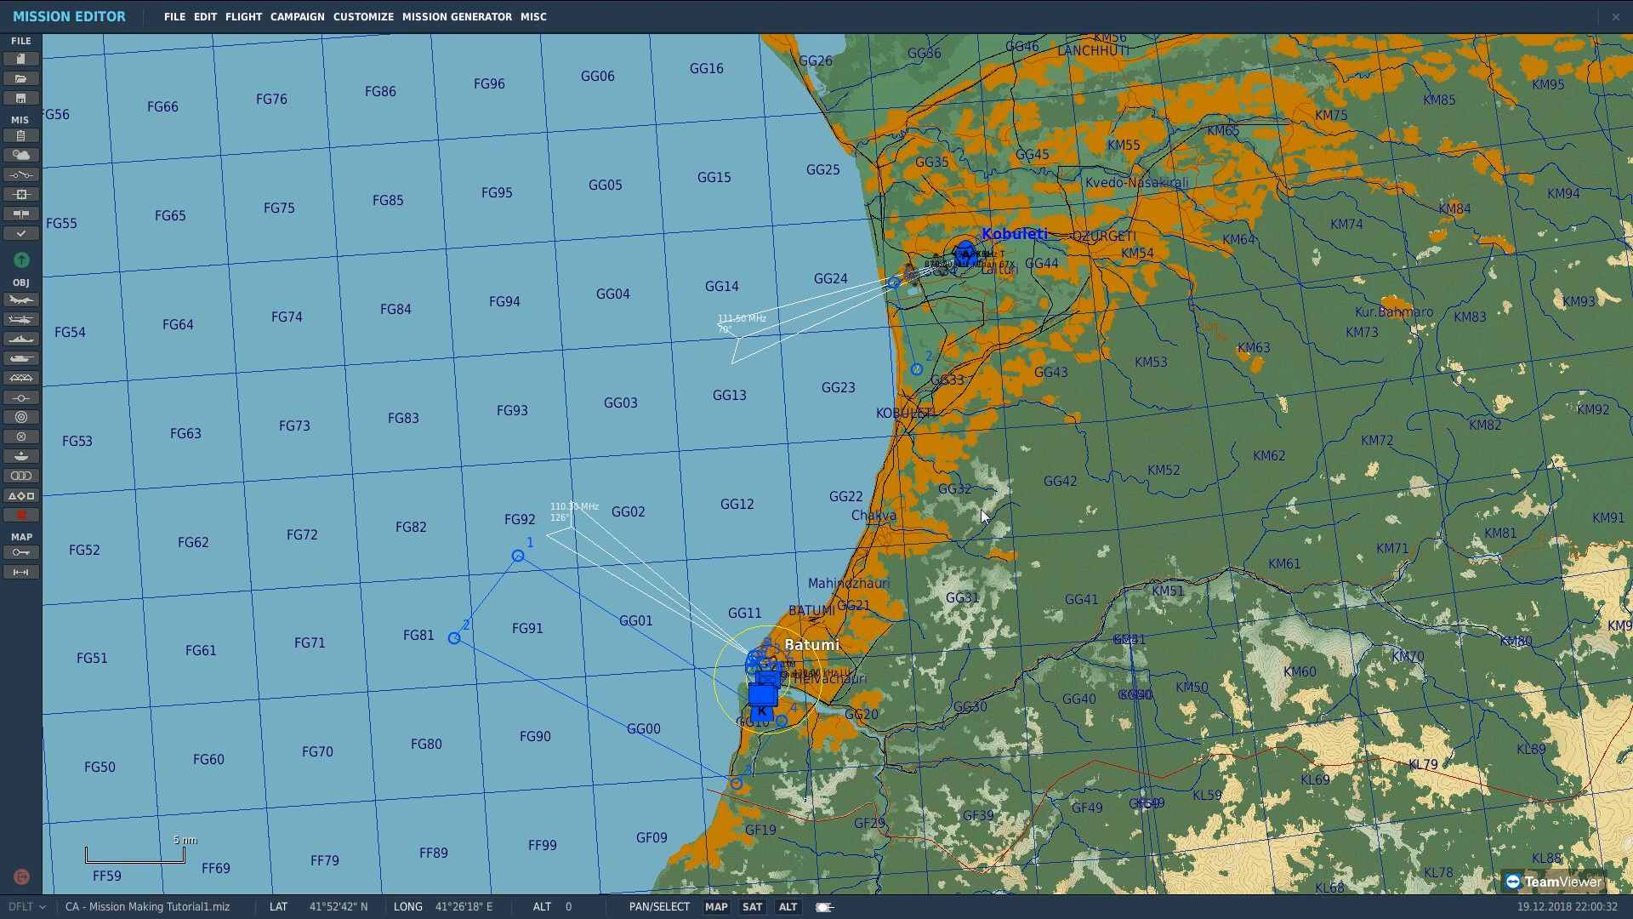
{"action": "left_click", "coordinate": [17, 379]}
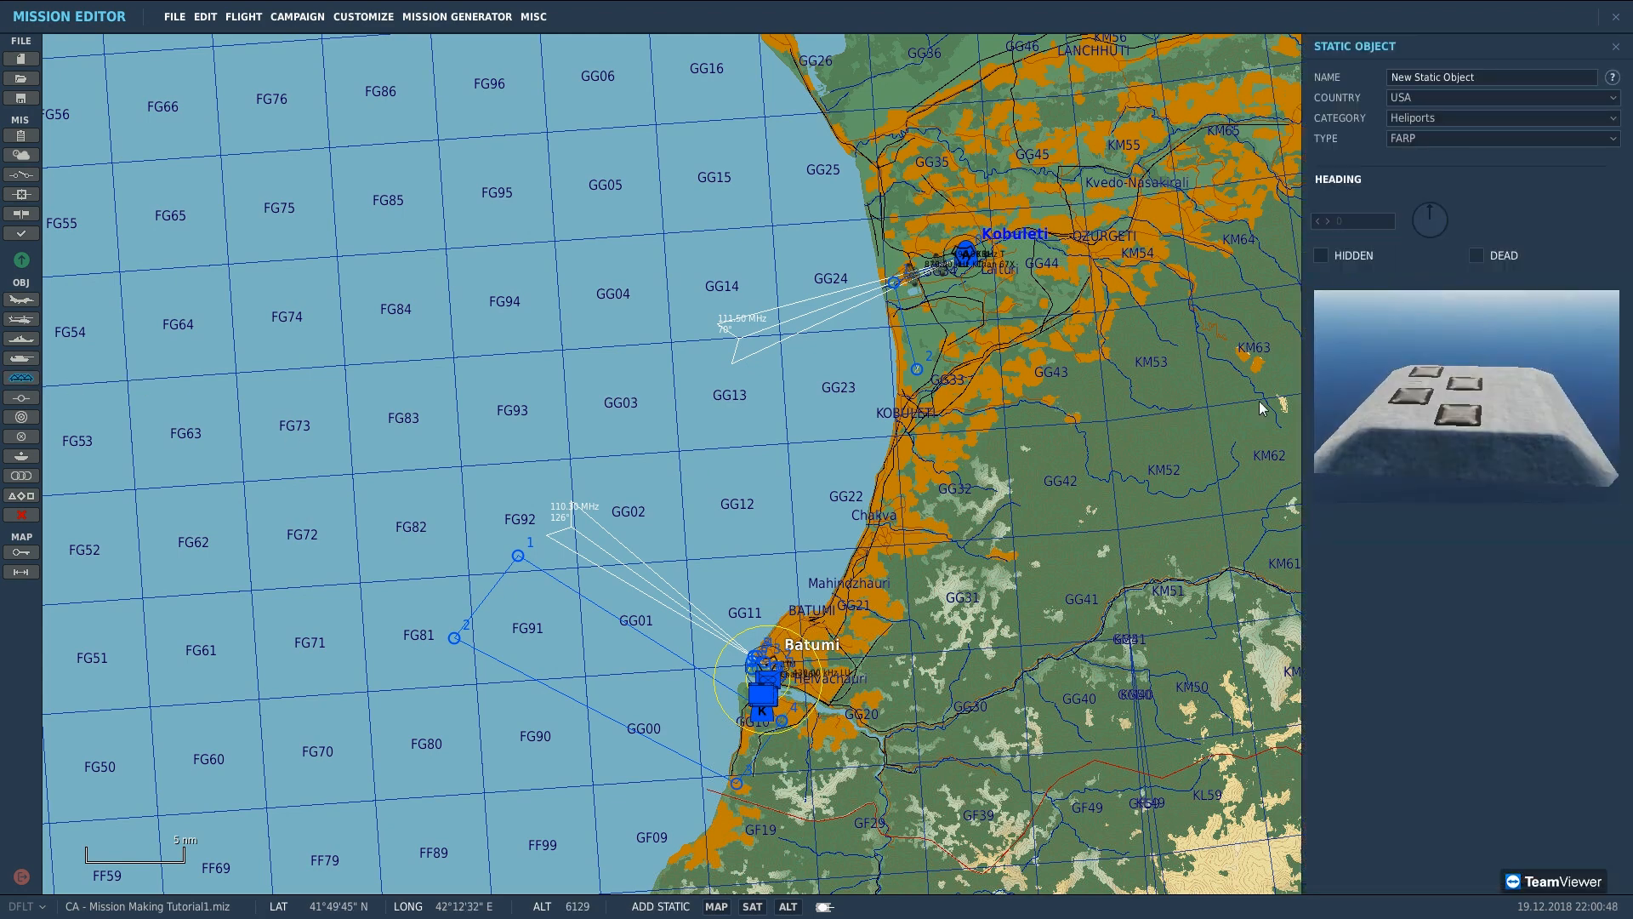
{"action": "left_click", "coordinate": [1426, 138]}
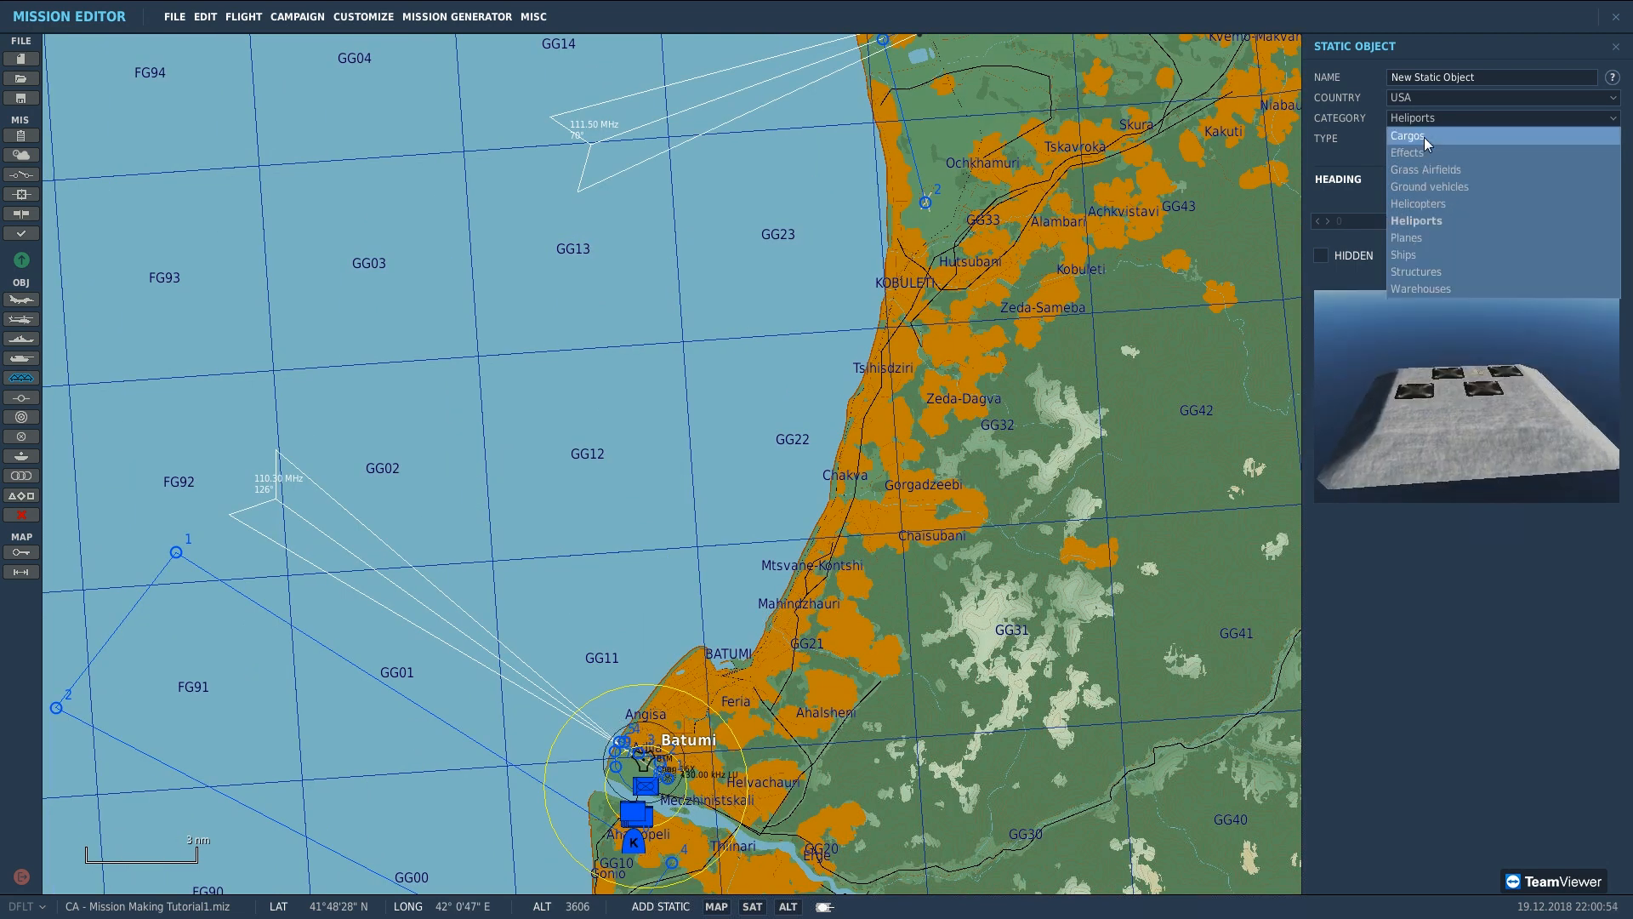
{"action": "left_click", "coordinate": [1424, 136]}
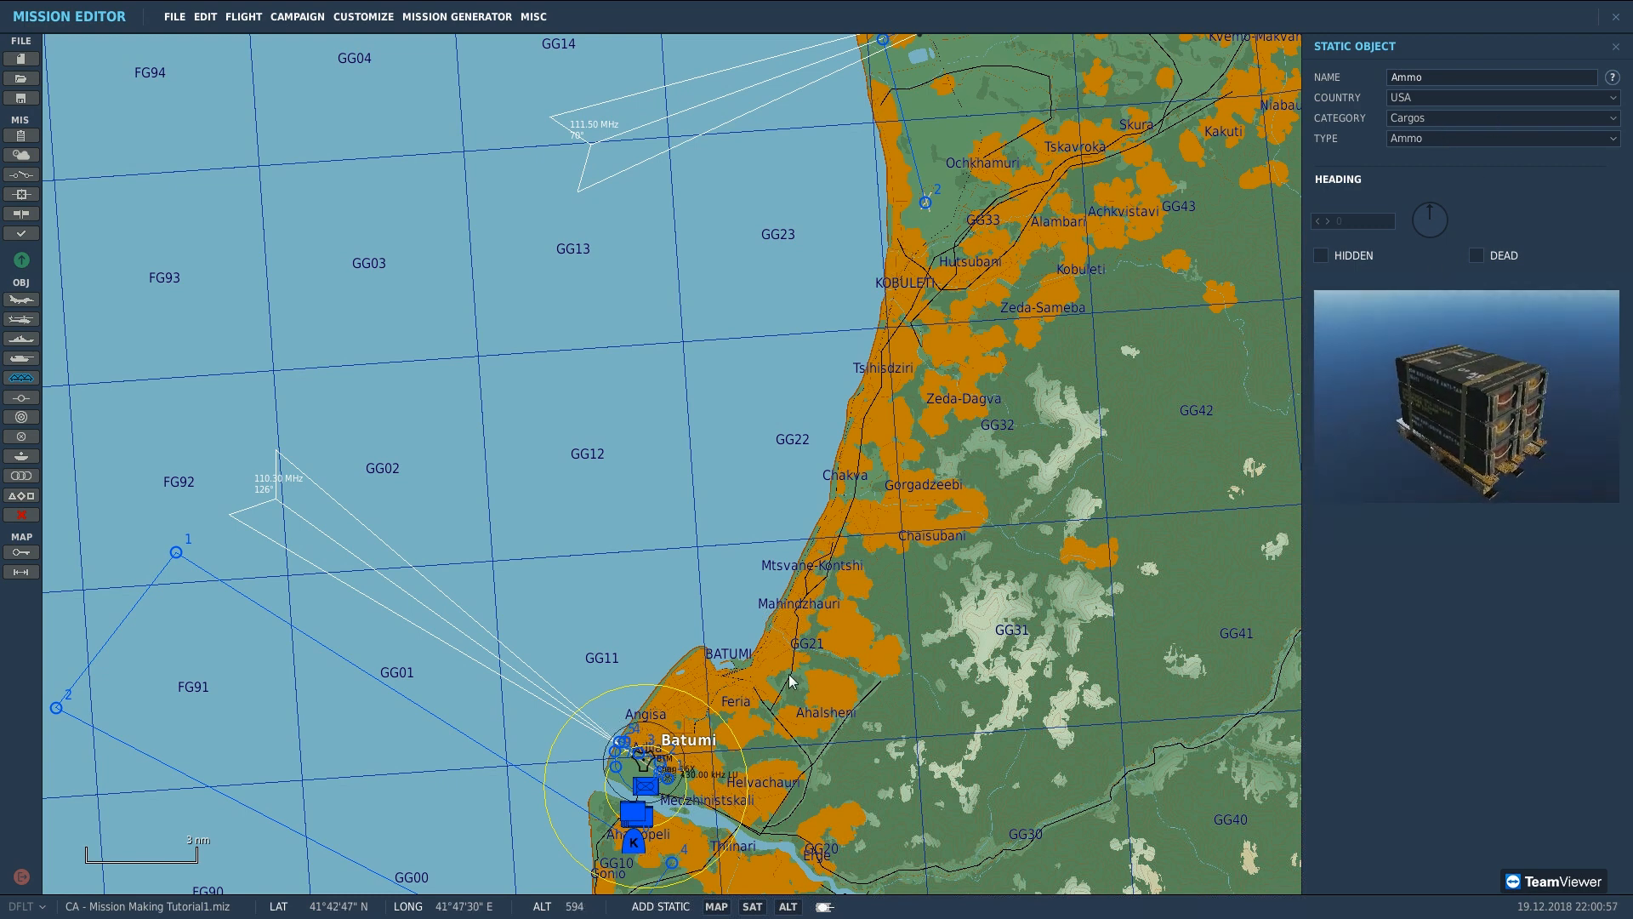
{"action": "scroll", "coordinate": [805, 609], "scroll_direction": "up", "scroll_amount": 4}
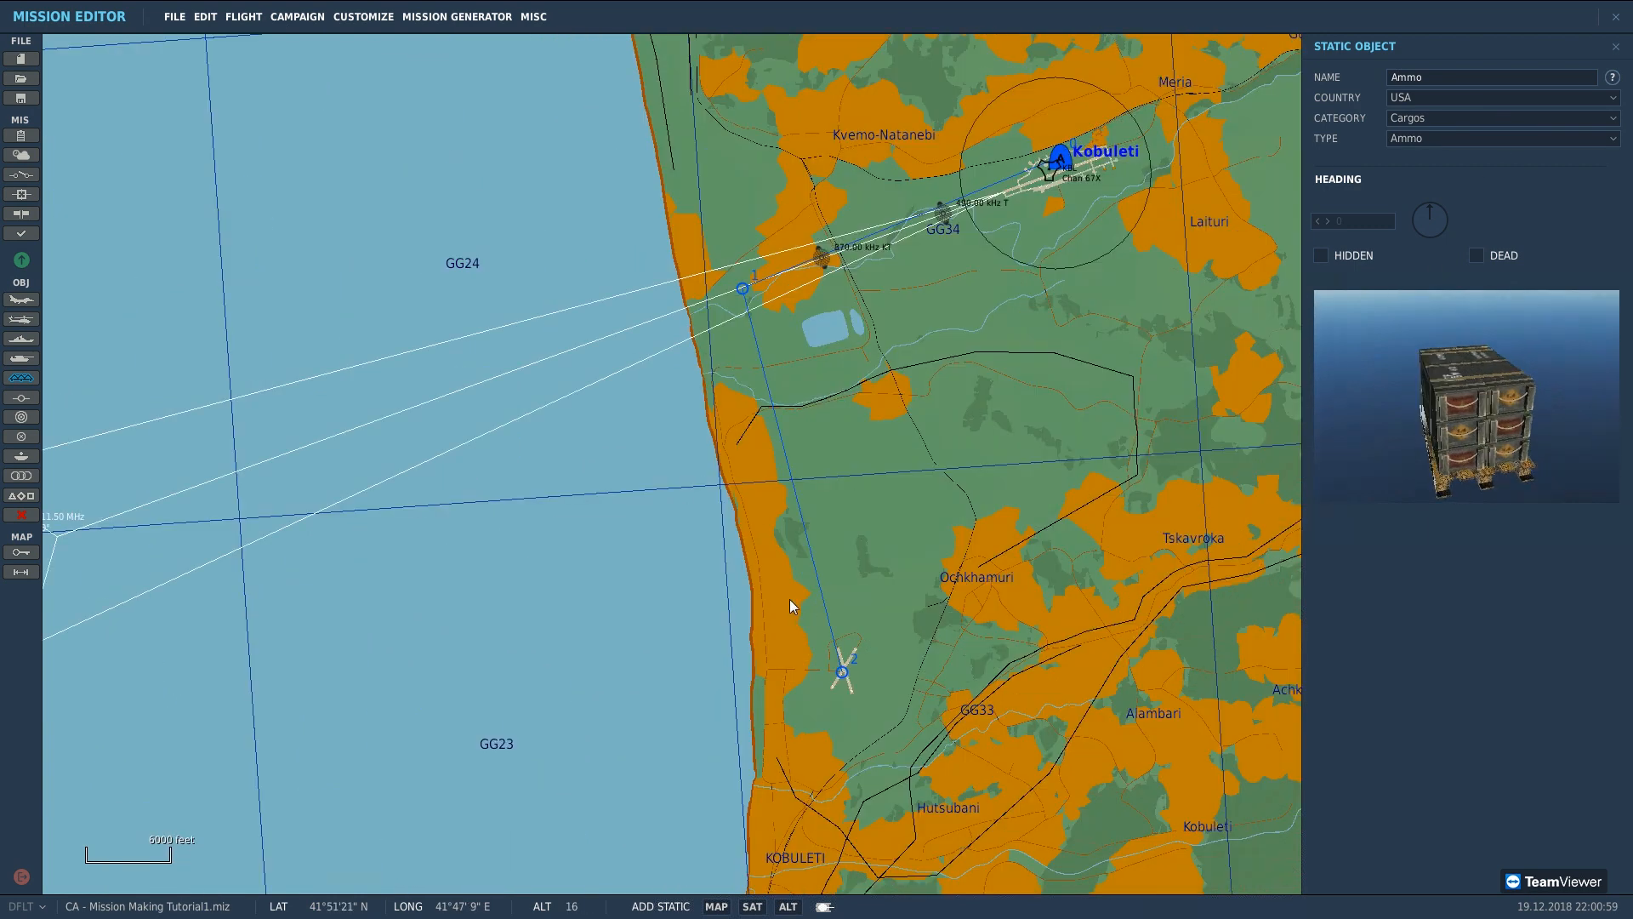
{"action": "left_click", "coordinate": [1457, 138]}
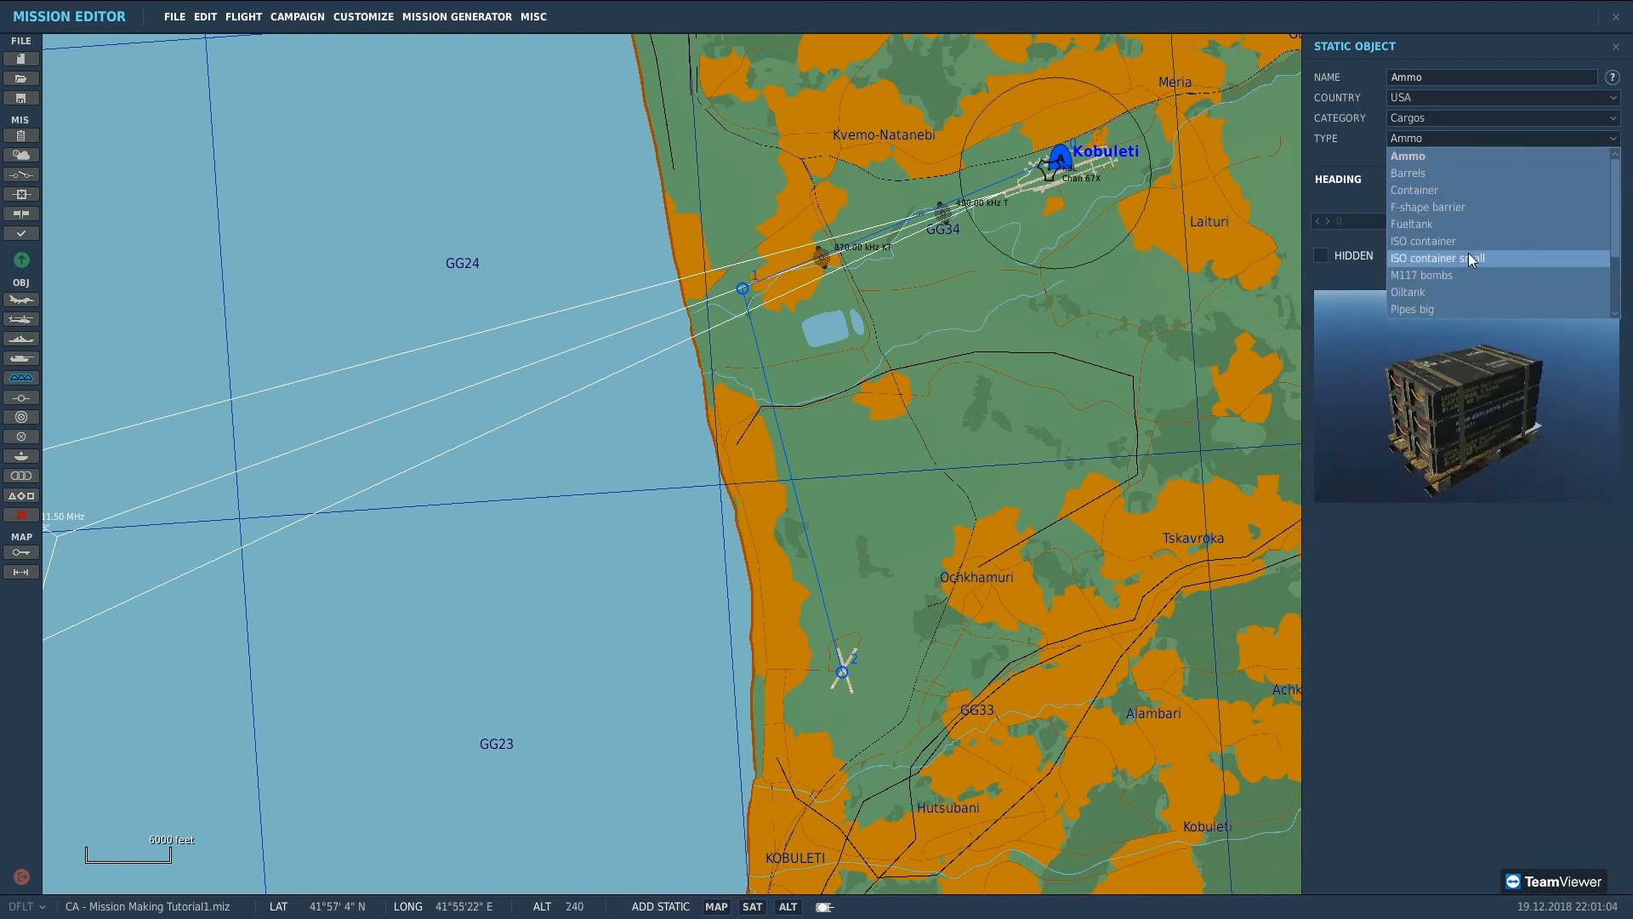
{"action": "left_click", "coordinate": [1418, 153]}
{"action": "scroll", "coordinate": [793, 532], "scroll_direction": "up", "scroll_amount": 6}
{"action": "left_click", "coordinate": [787, 532]}
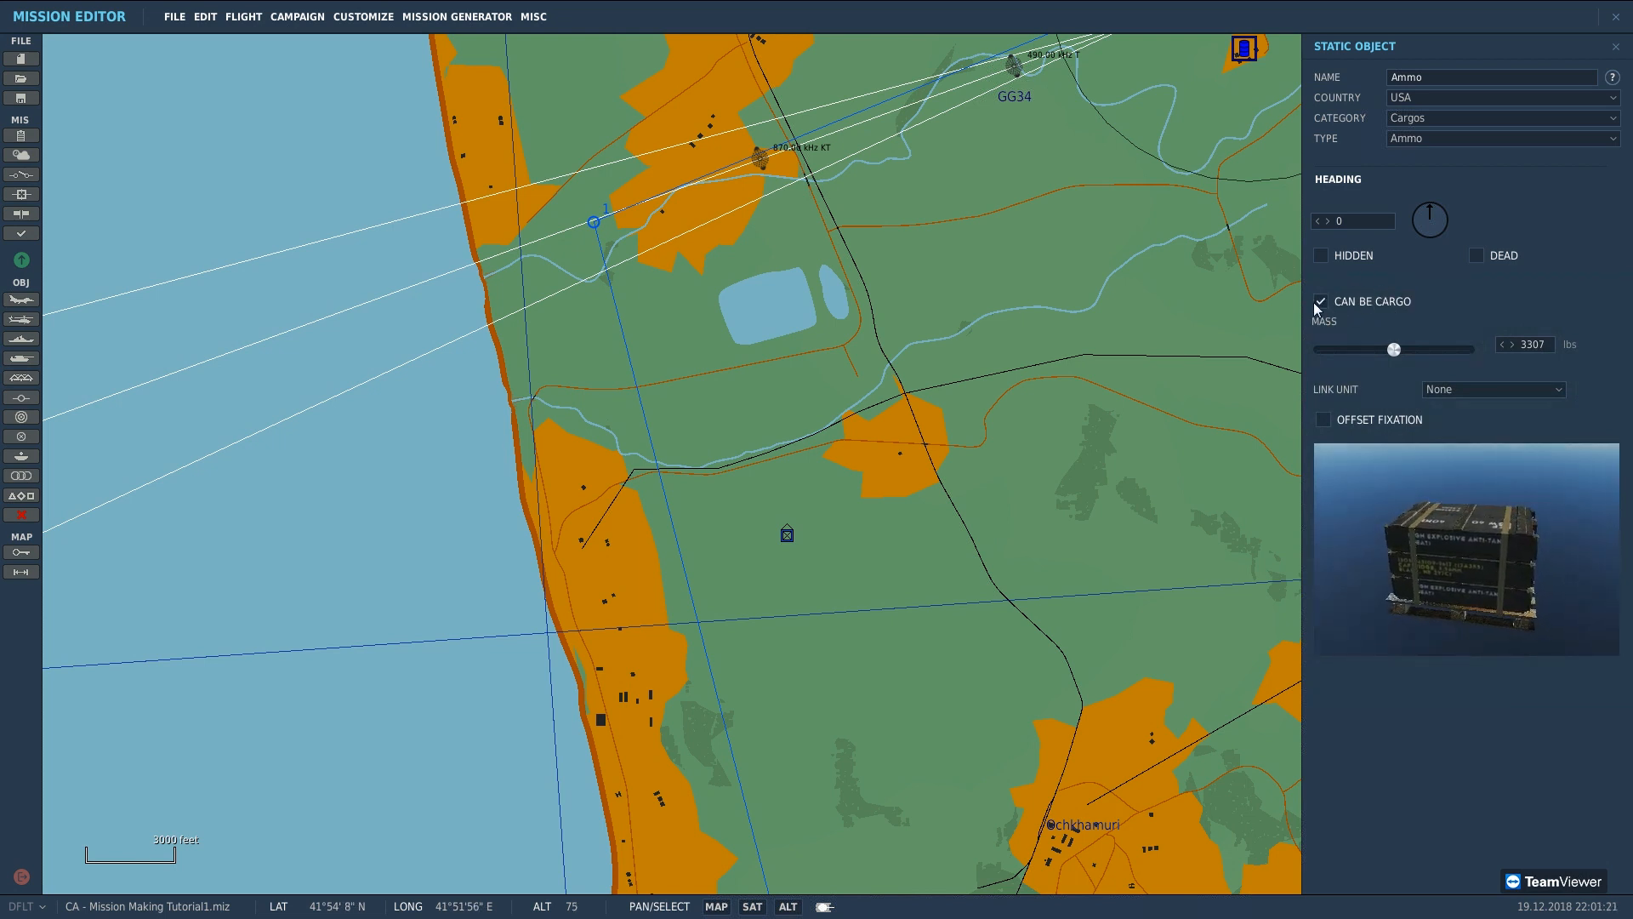
{"action": "scroll", "coordinate": [1399, 352], "scroll_direction": "up", "scroll_amount": 3}
{"action": "scroll", "coordinate": [1396, 352], "scroll_direction": "up", "scroll_amount": 2}
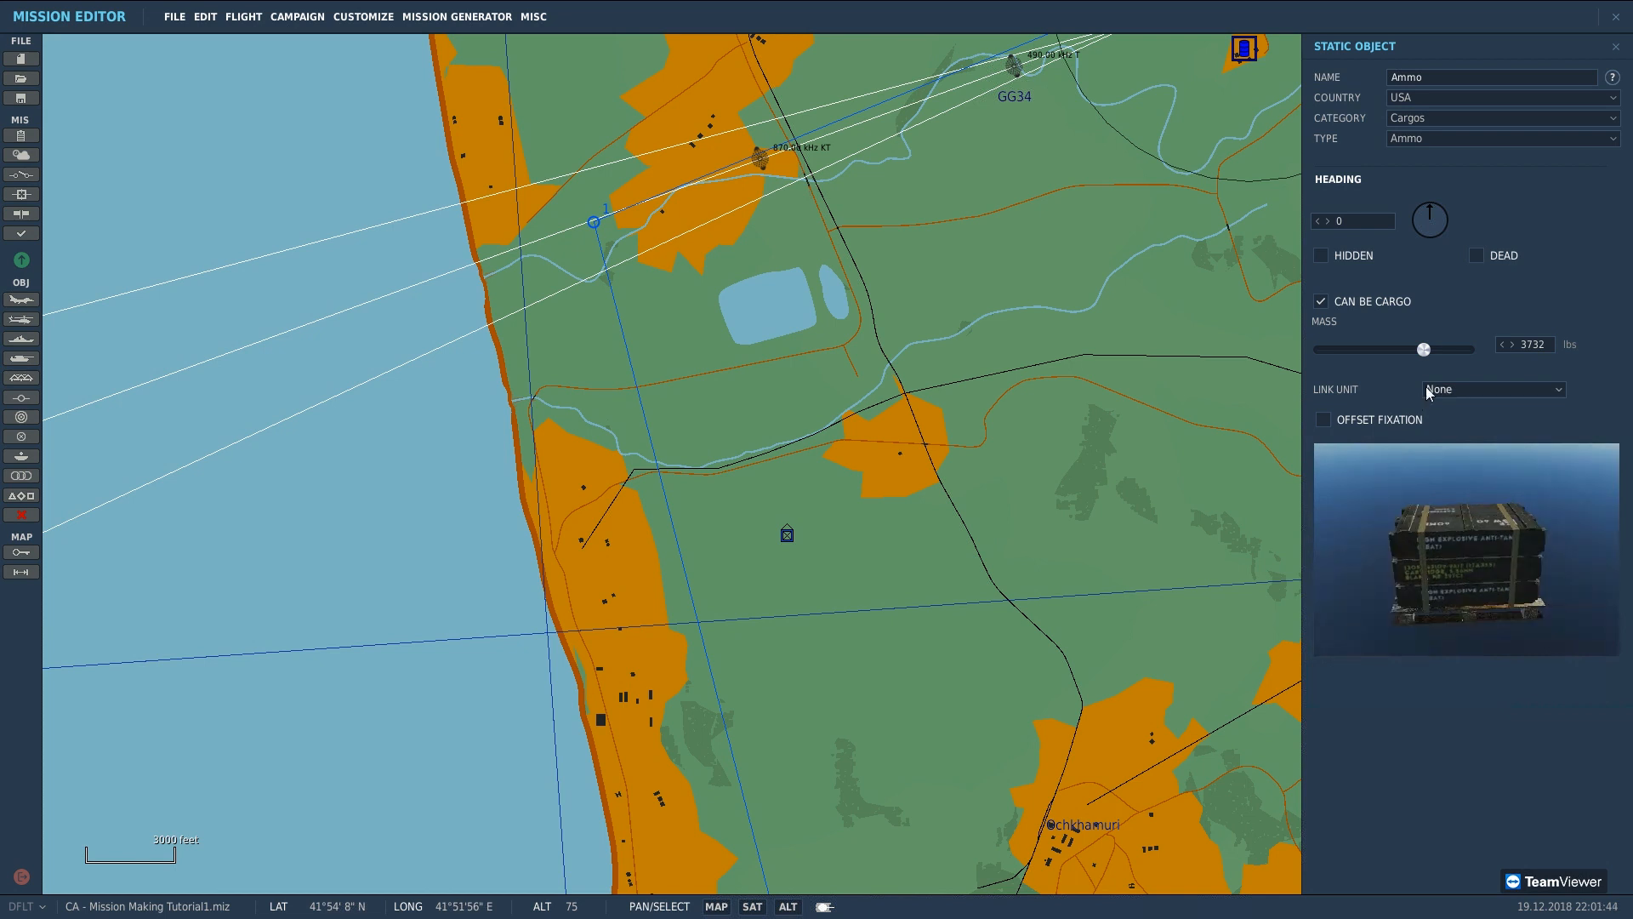
Step: Change the placed Ammo static object to the Heliports category with the type Oil rig
{"action": "left_click", "coordinate": [1441, 120]}
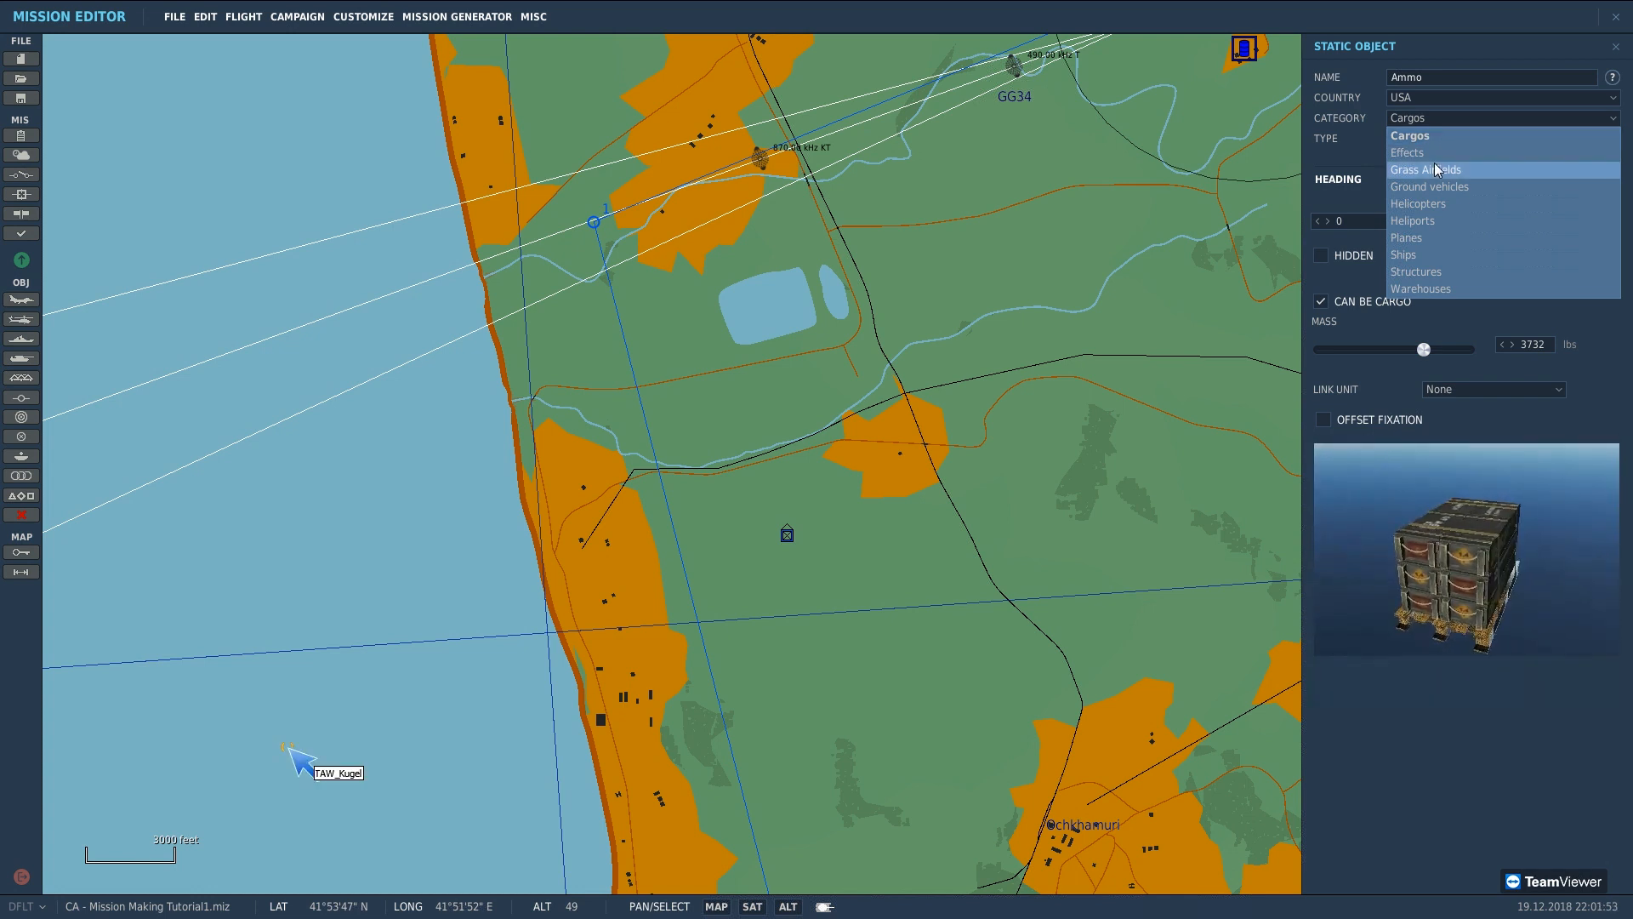
{"action": "left_click", "coordinate": [1444, 219]}
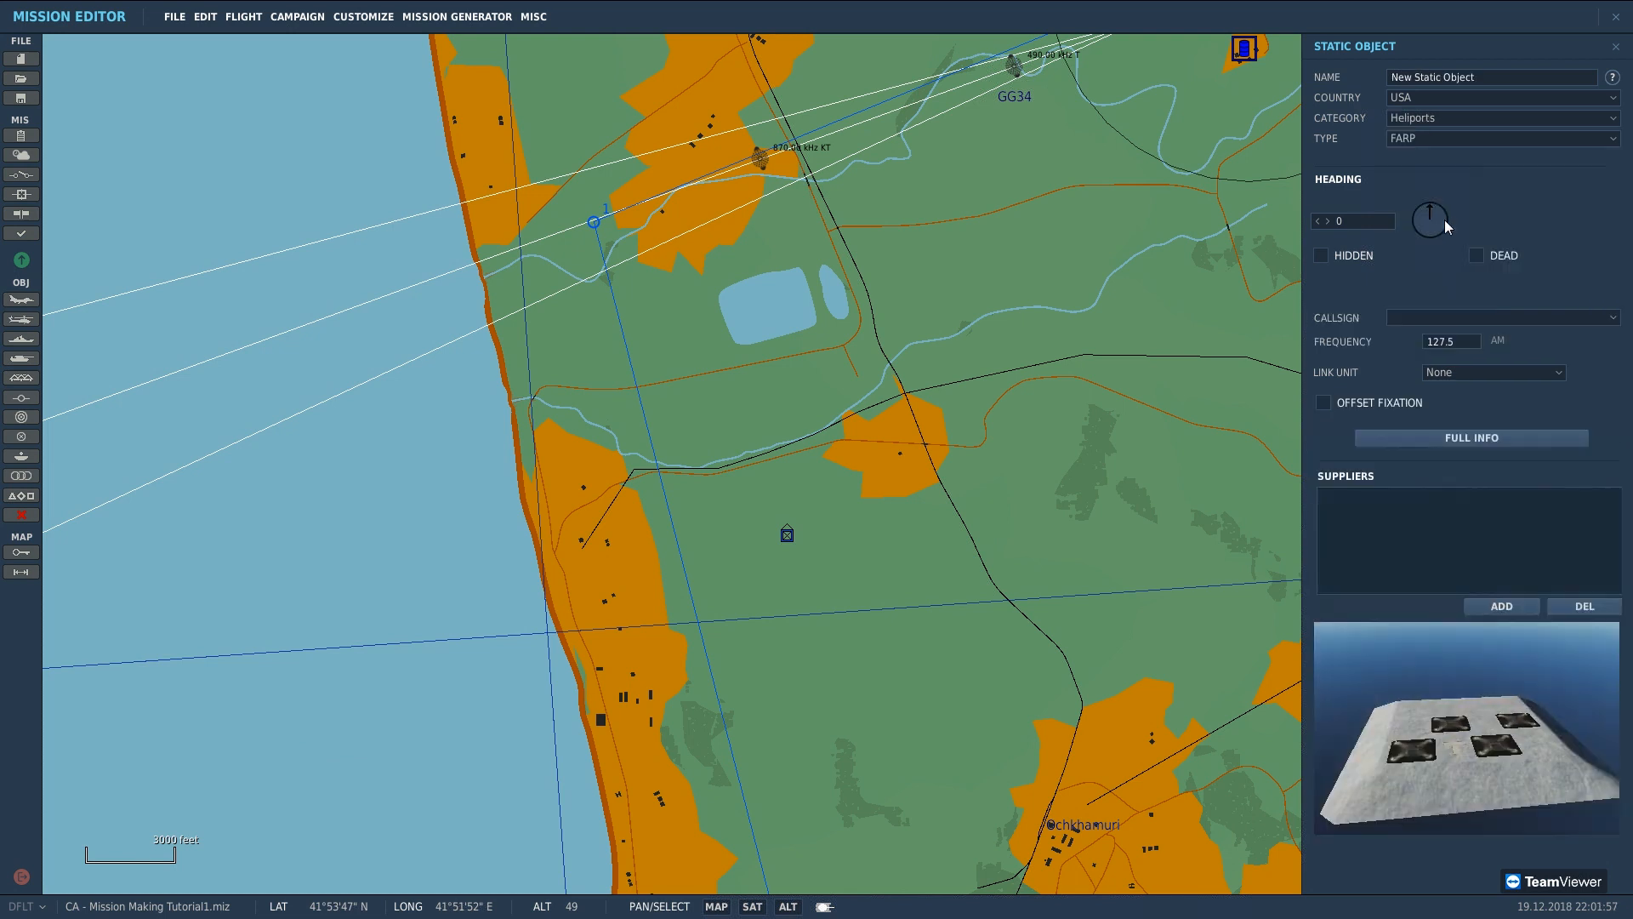
{"action": "left_click", "coordinate": [1437, 143]}
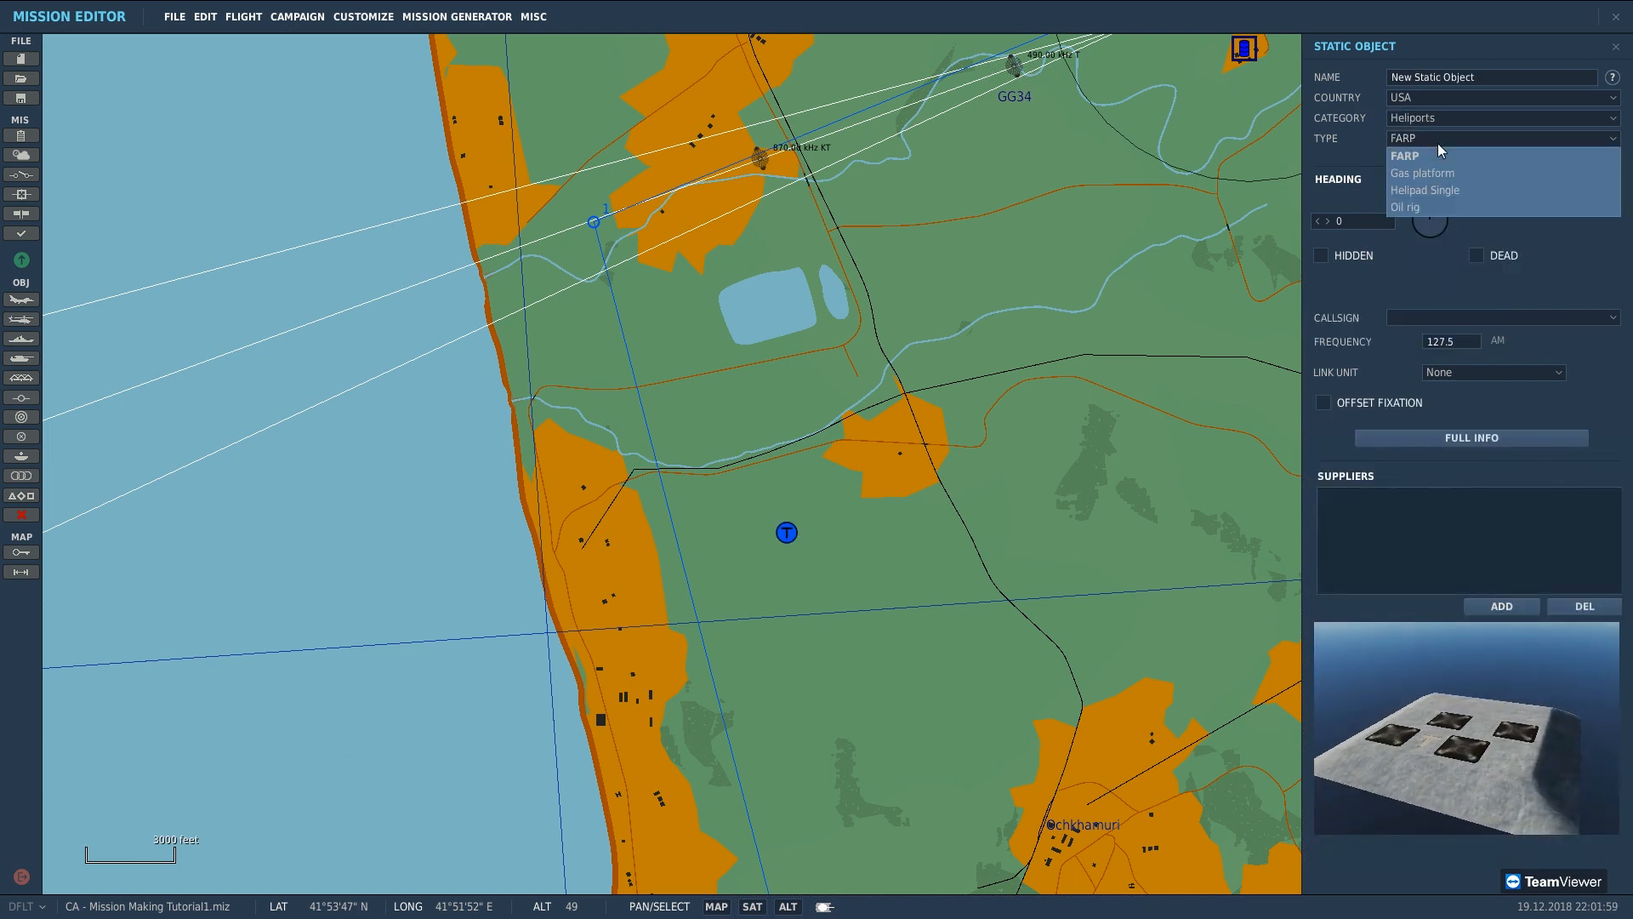
{"action": "left_click", "coordinate": [1451, 212]}
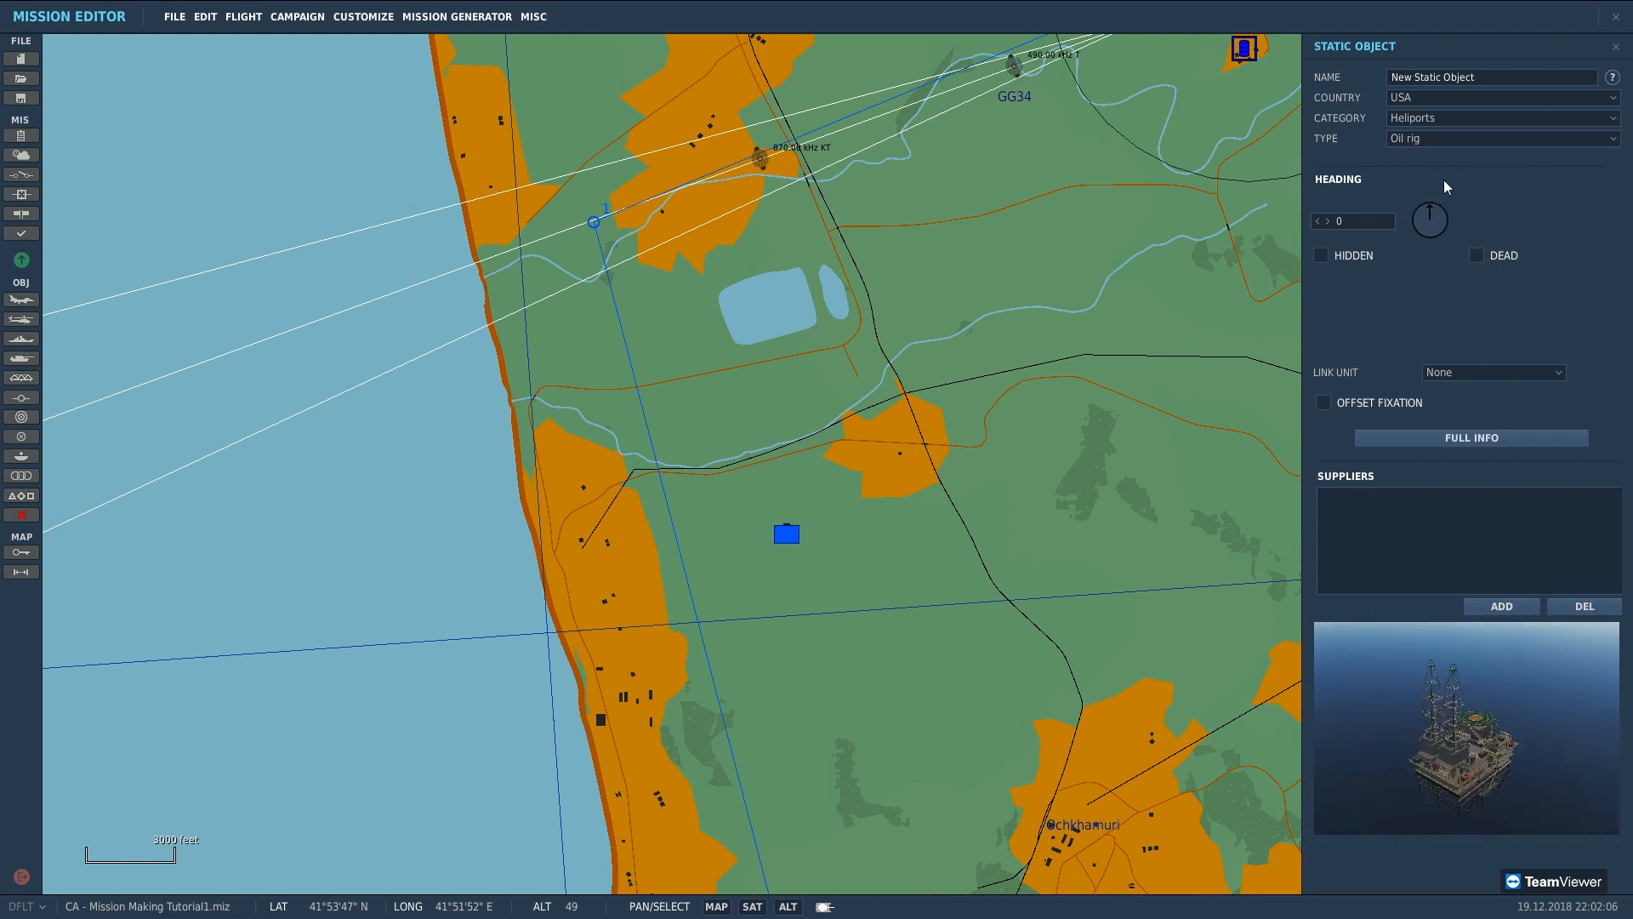
Step: Place another USA Oil rig static object at heading 0 in the sea west of Kobuleti, in grid square GG14
{"action": "scroll", "coordinate": [1115, 261], "scroll_direction": "down", "scroll_amount": 2}
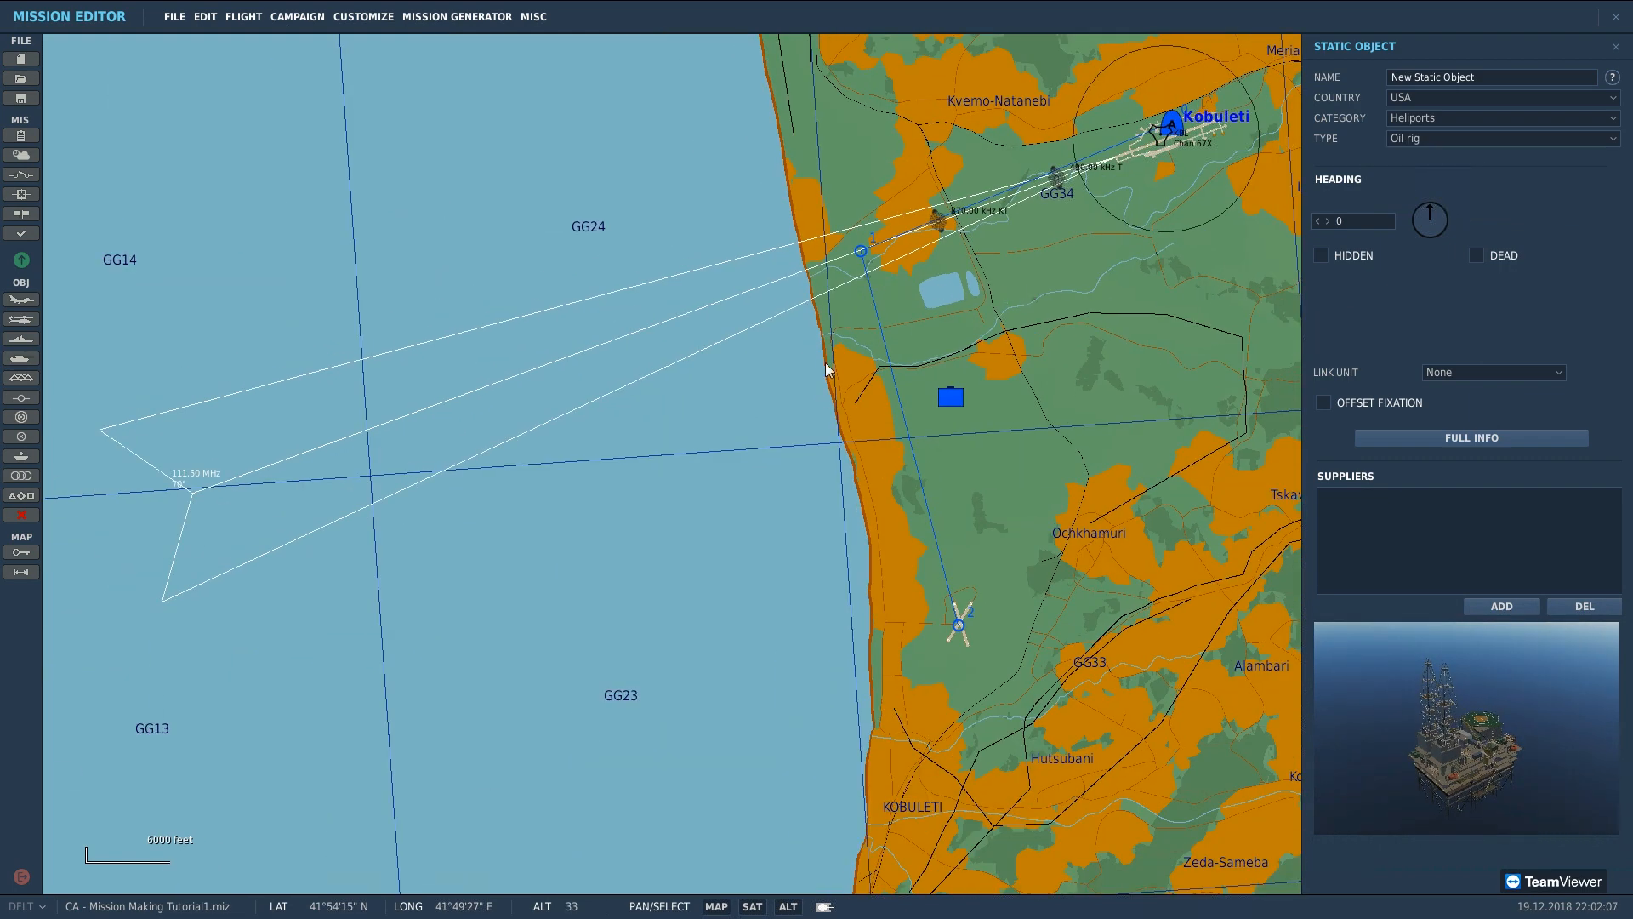
{"action": "scroll", "coordinate": [544, 498], "scroll_direction": "down", "scroll_amount": 2}
{"action": "left_click", "coordinate": [517, 601]}
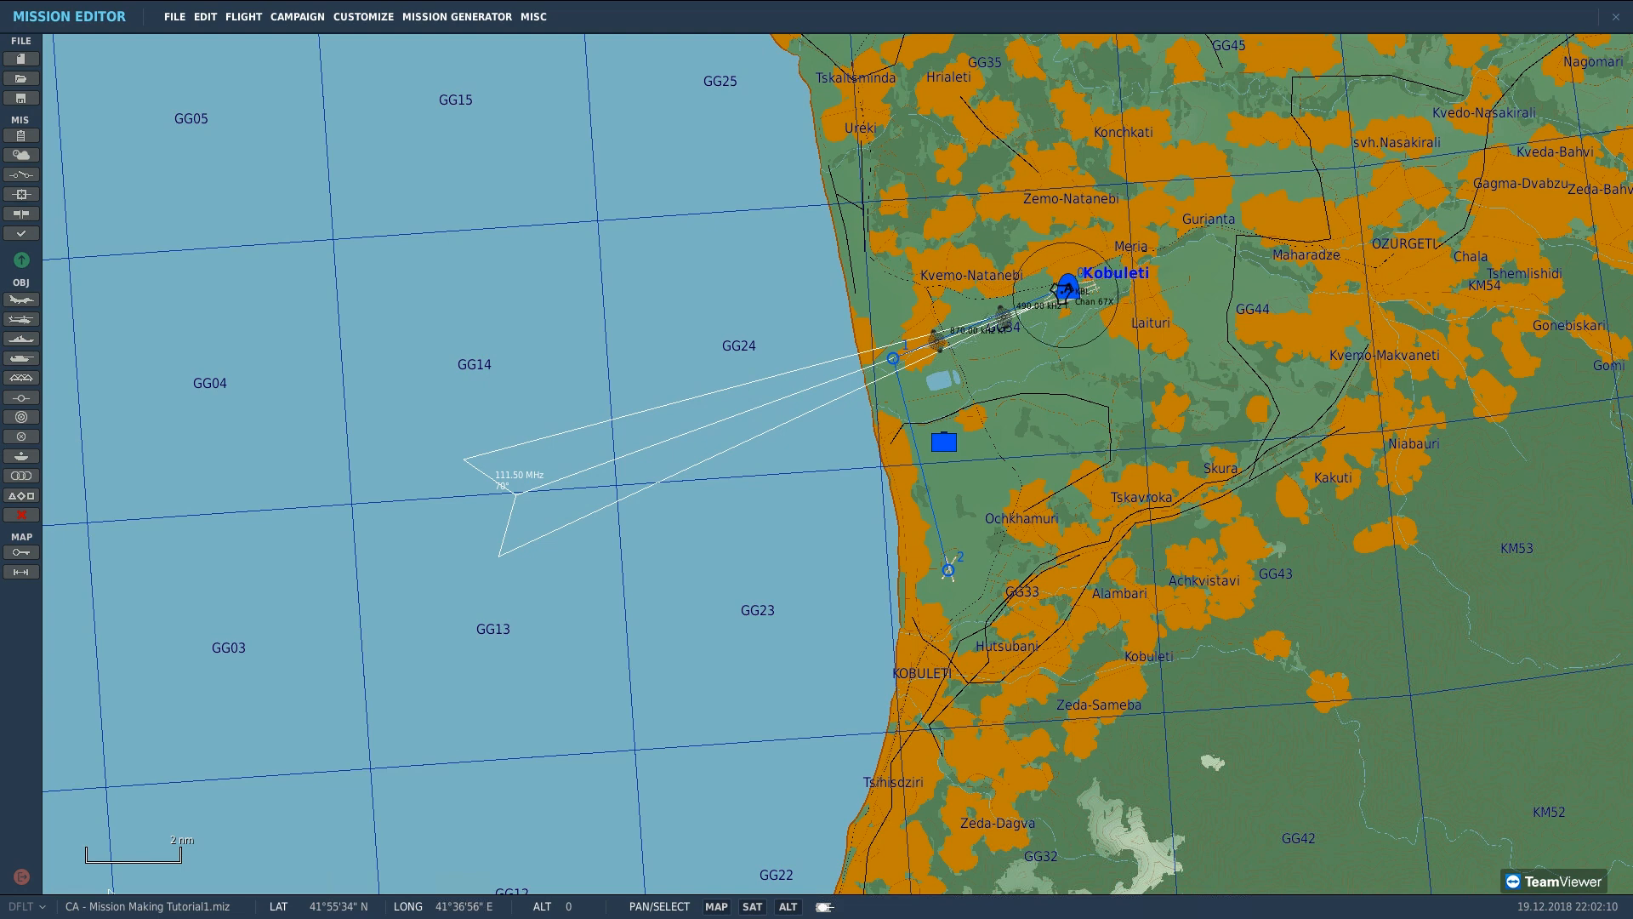
{"action": "left_click", "coordinate": [21, 377]}
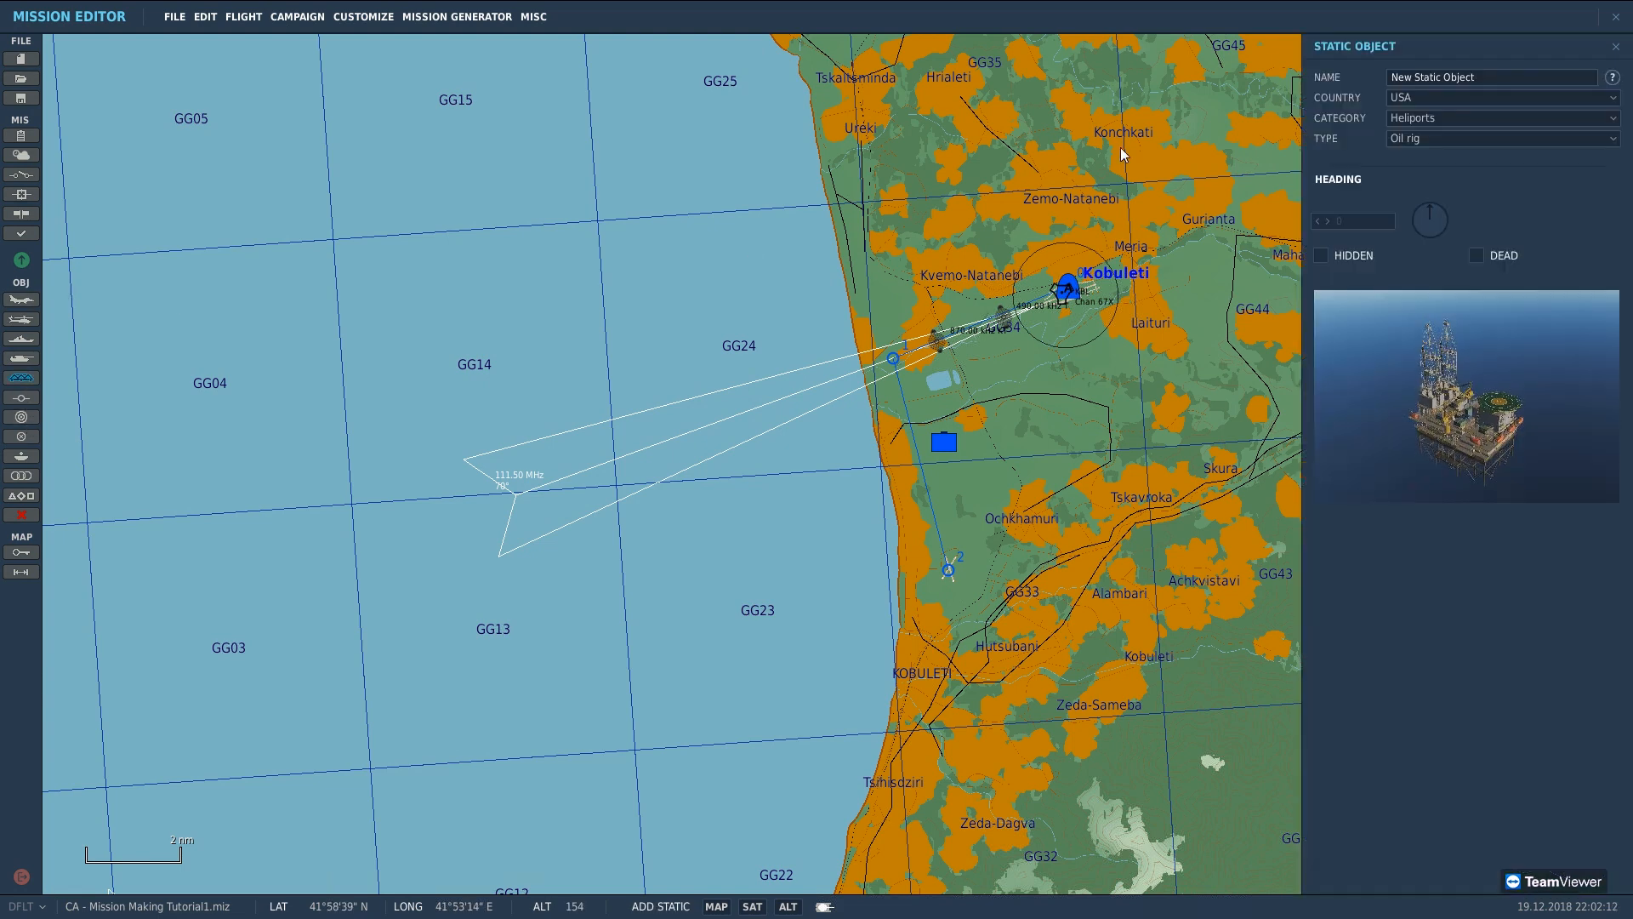
{"action": "left_click", "coordinate": [529, 298]}
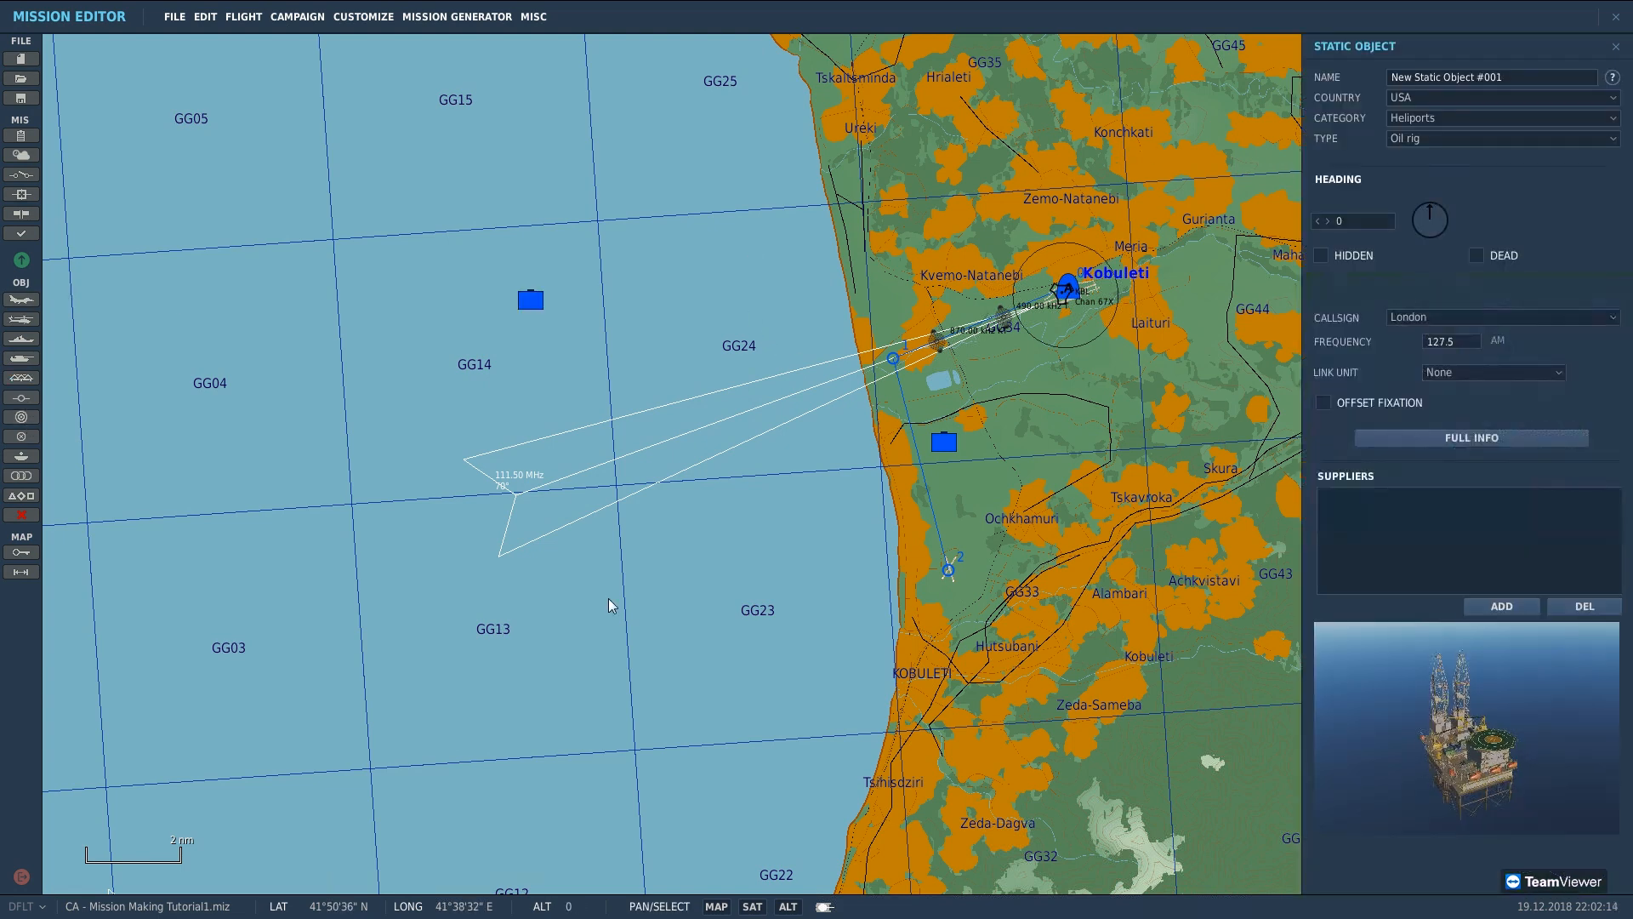
{"action": "scroll", "coordinate": [719, 348], "scroll_direction": "up", "scroll_amount": 1}
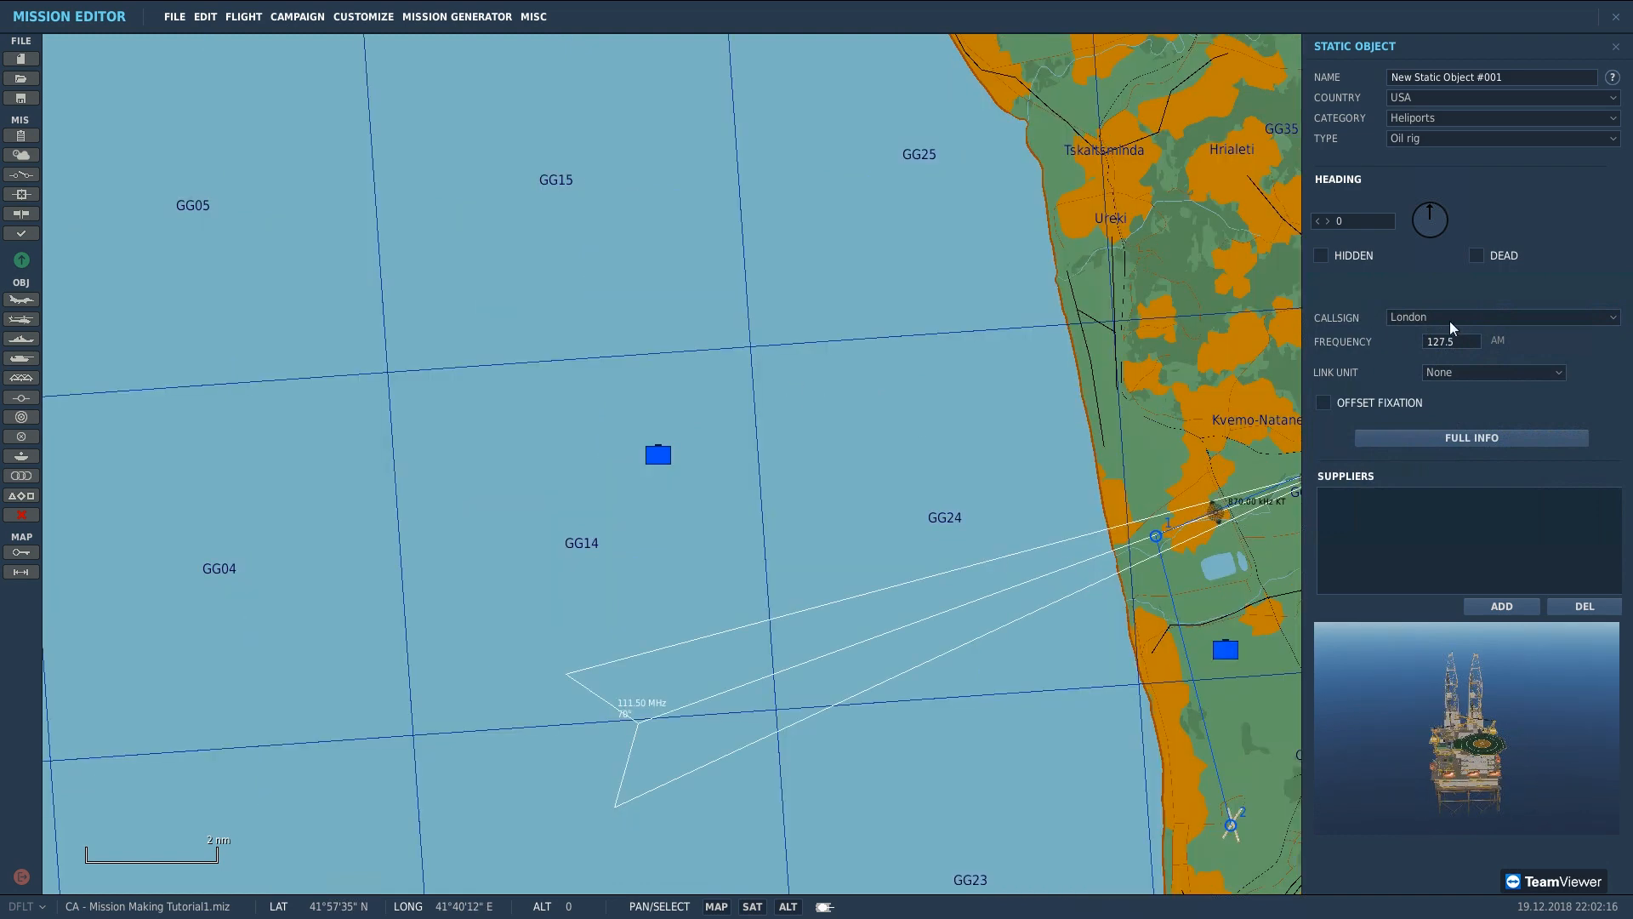
Step: Review the callsign options for the oil rig in grid square GG14 and keep London
{"action": "left_click", "coordinate": [1419, 324]}
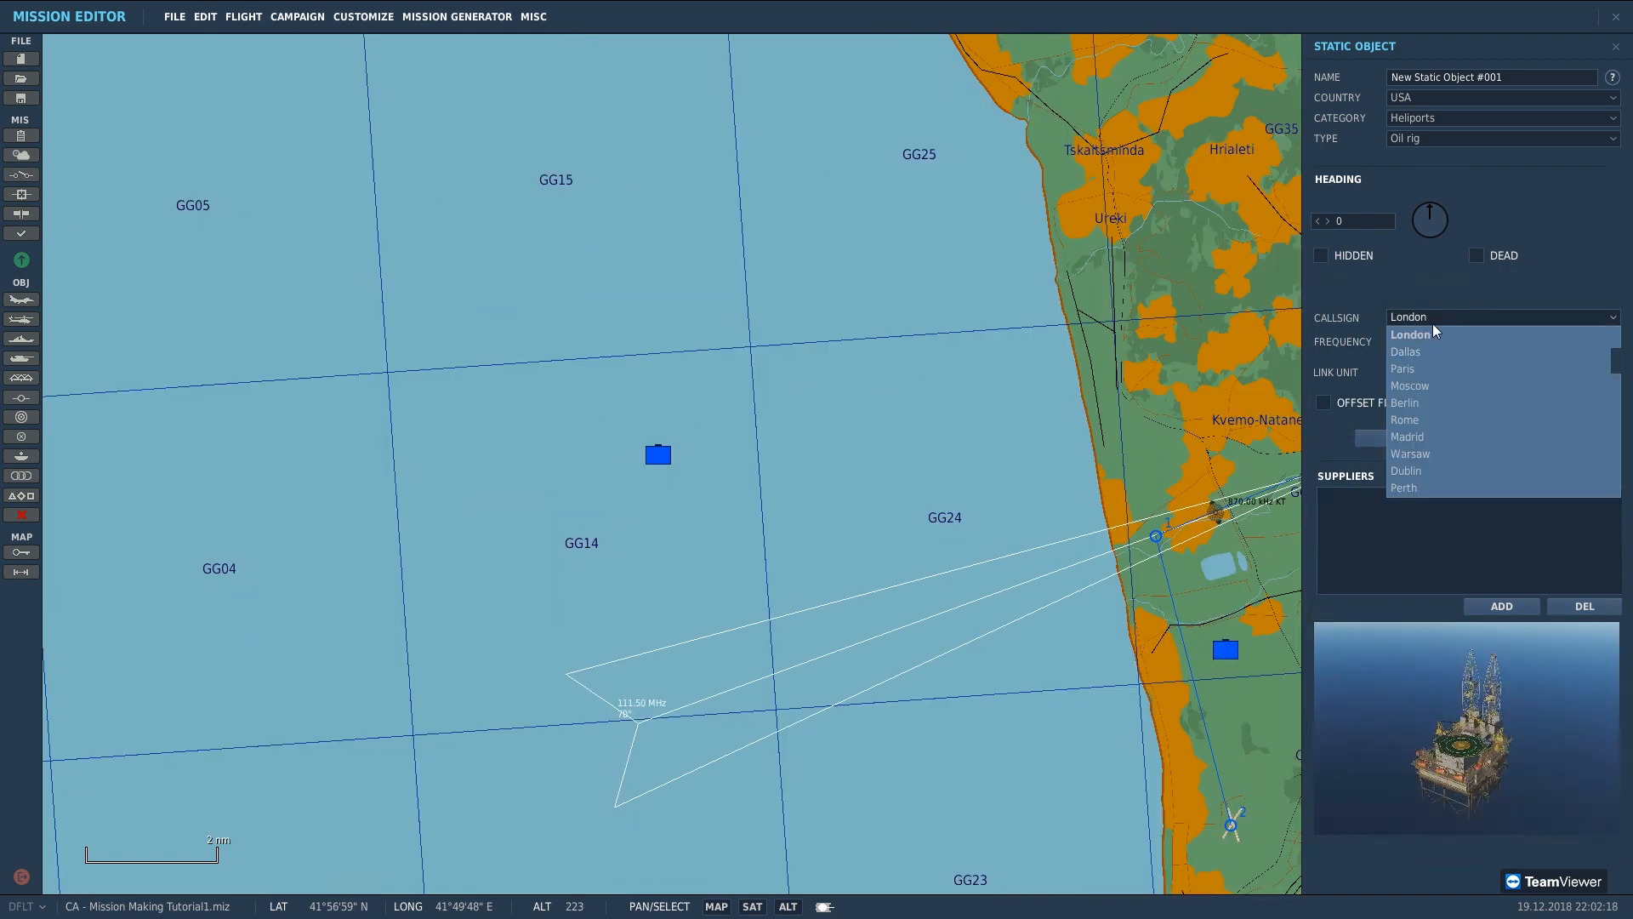
{"action": "left_click", "coordinate": [1463, 343]}
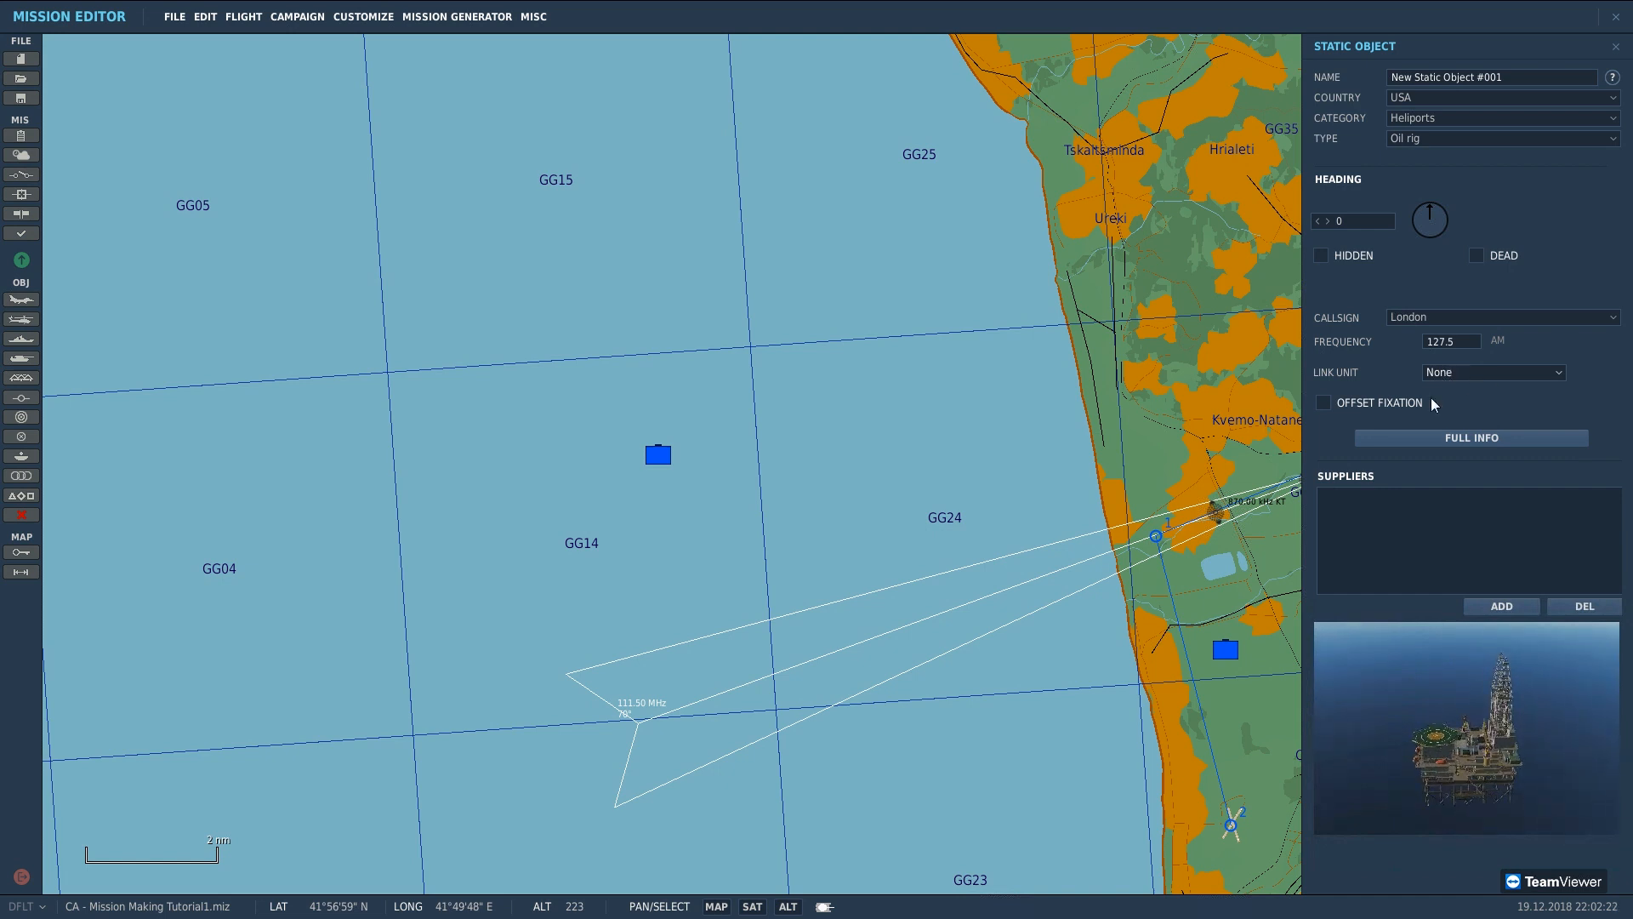
Step: Place a USA Ka-50 helicopter group on the GG14 oil rig, starting as Takeoff from parking hot, and check the available parking spots
{"action": "scroll", "coordinate": [595, 510], "scroll_direction": "up", "scroll_amount": 1}
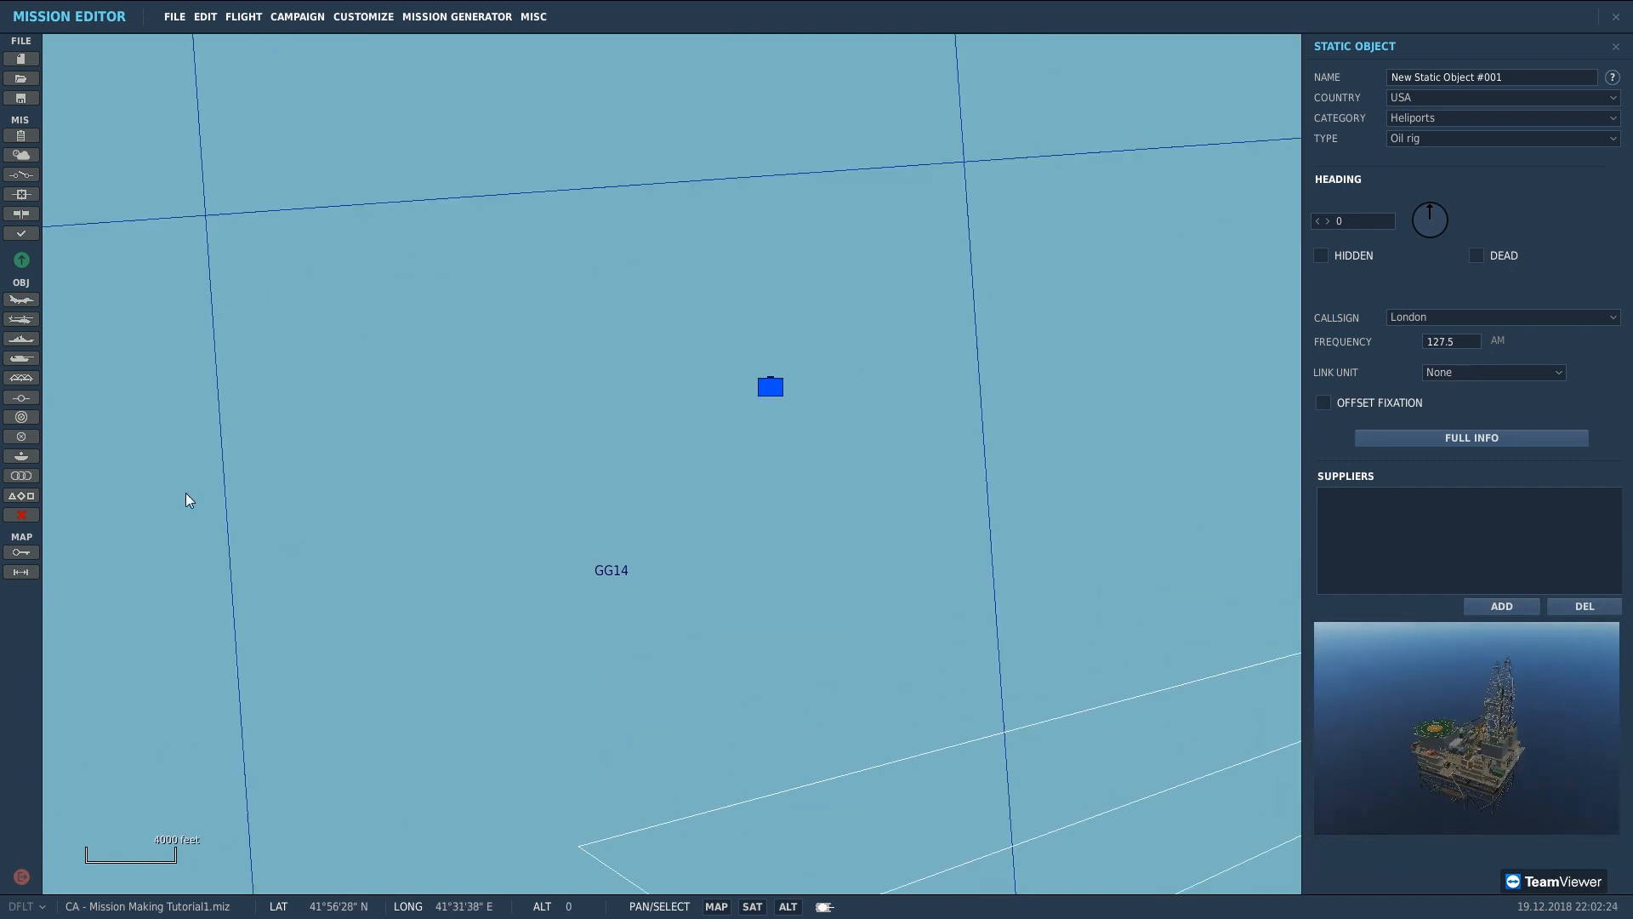
{"action": "left_click", "coordinate": [32, 321]}
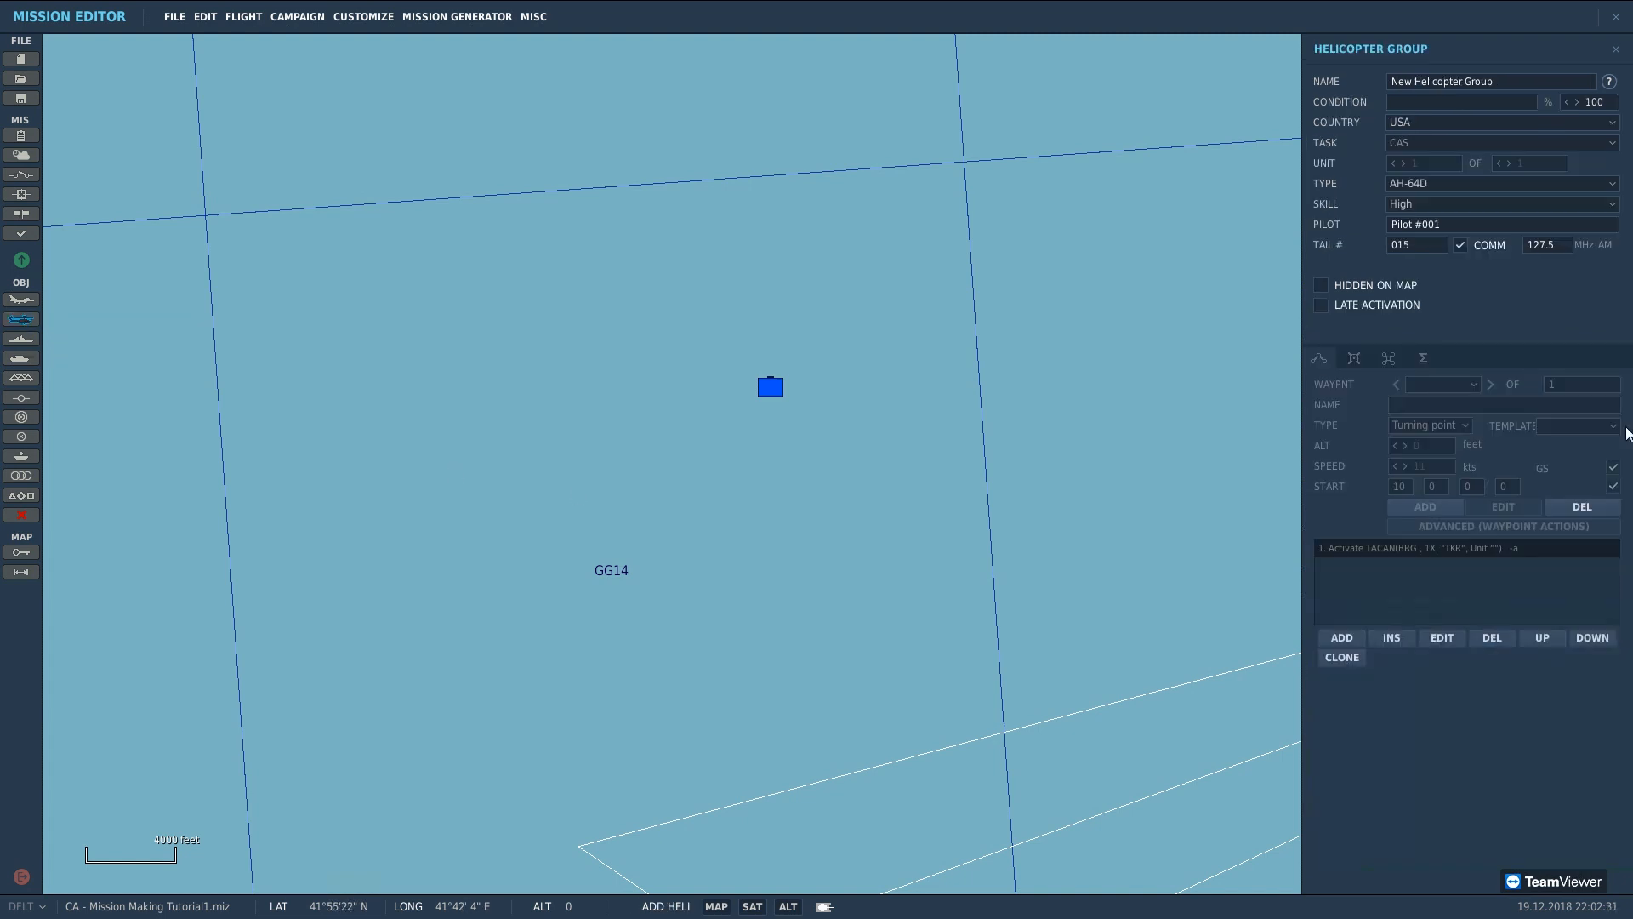
{"action": "left_click", "coordinate": [1425, 183]}
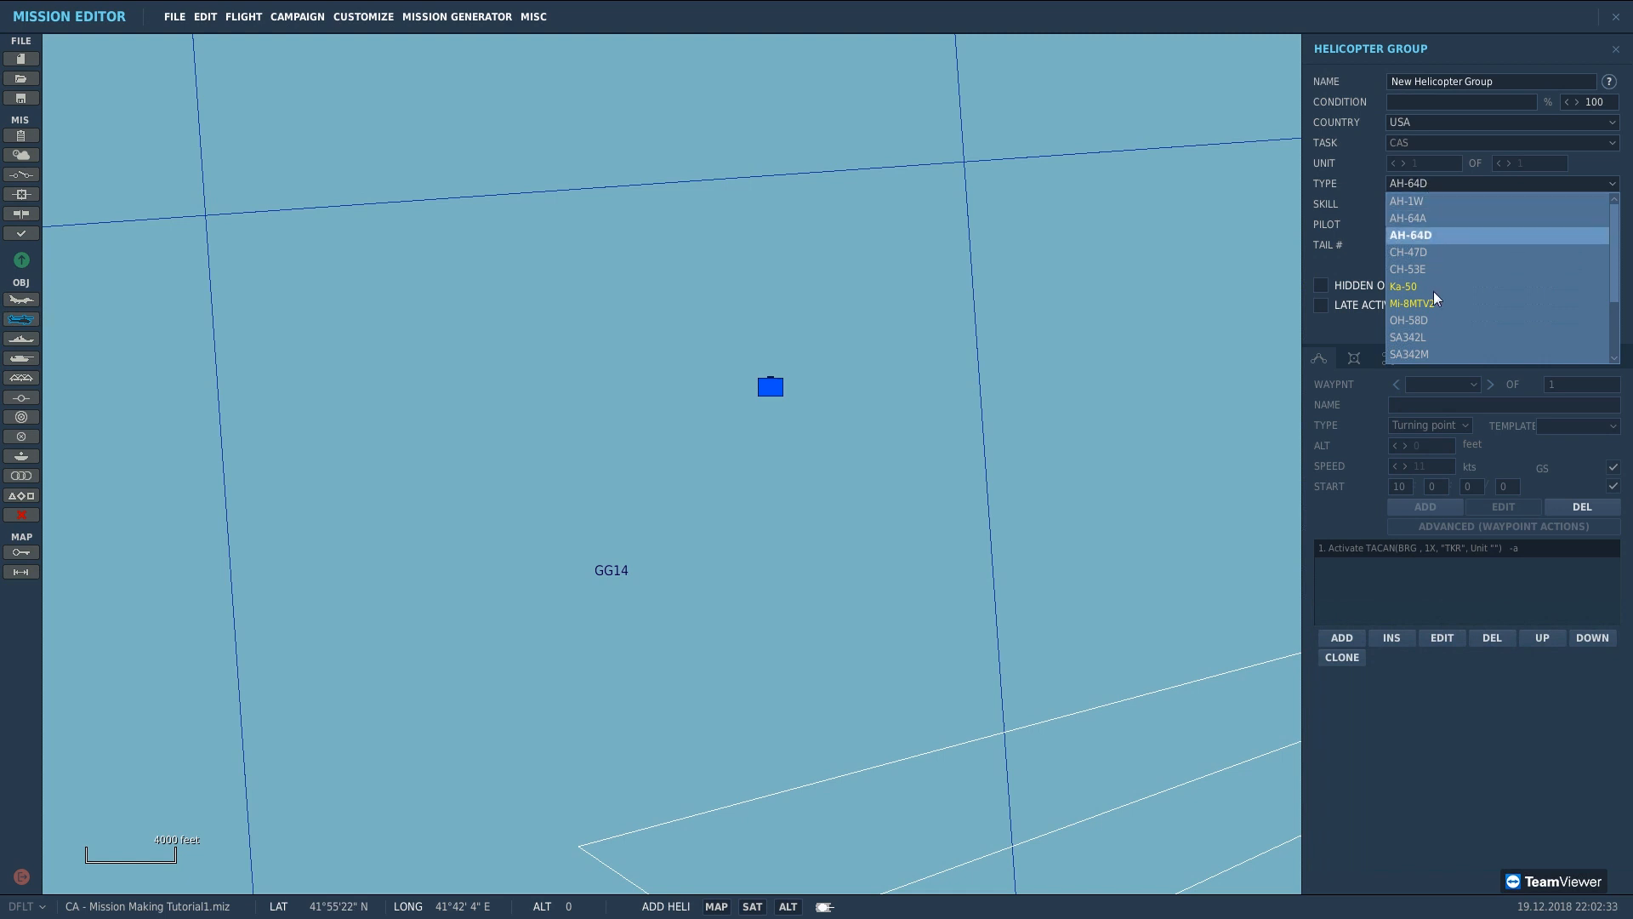
{"action": "left_click", "coordinate": [1412, 286]}
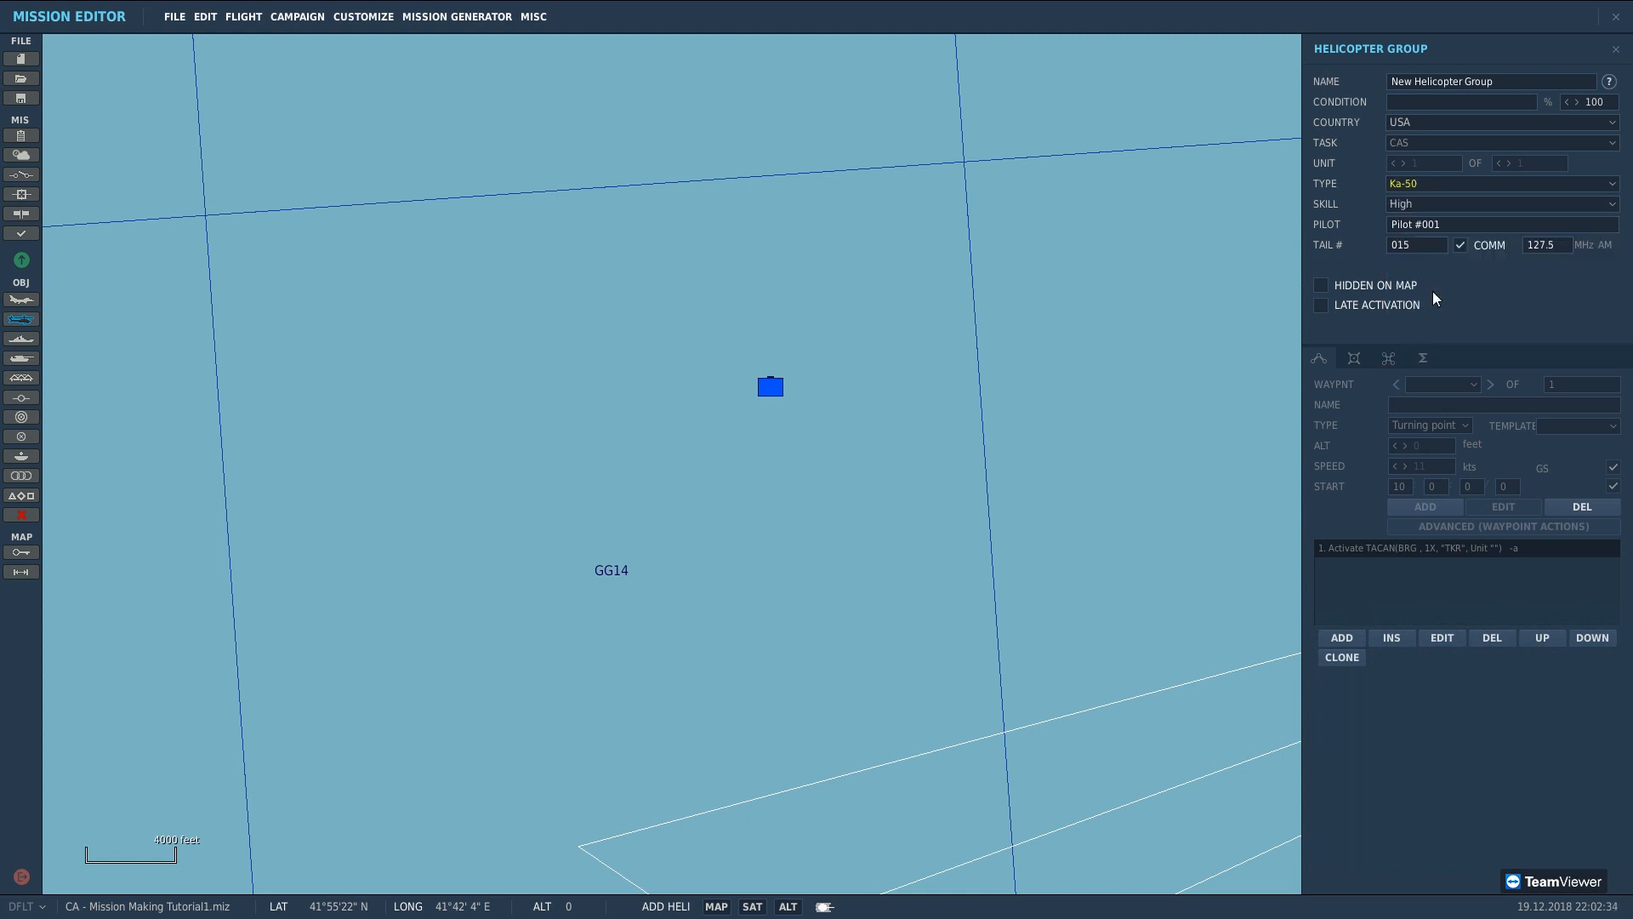
{"action": "left_click", "coordinate": [831, 386]}
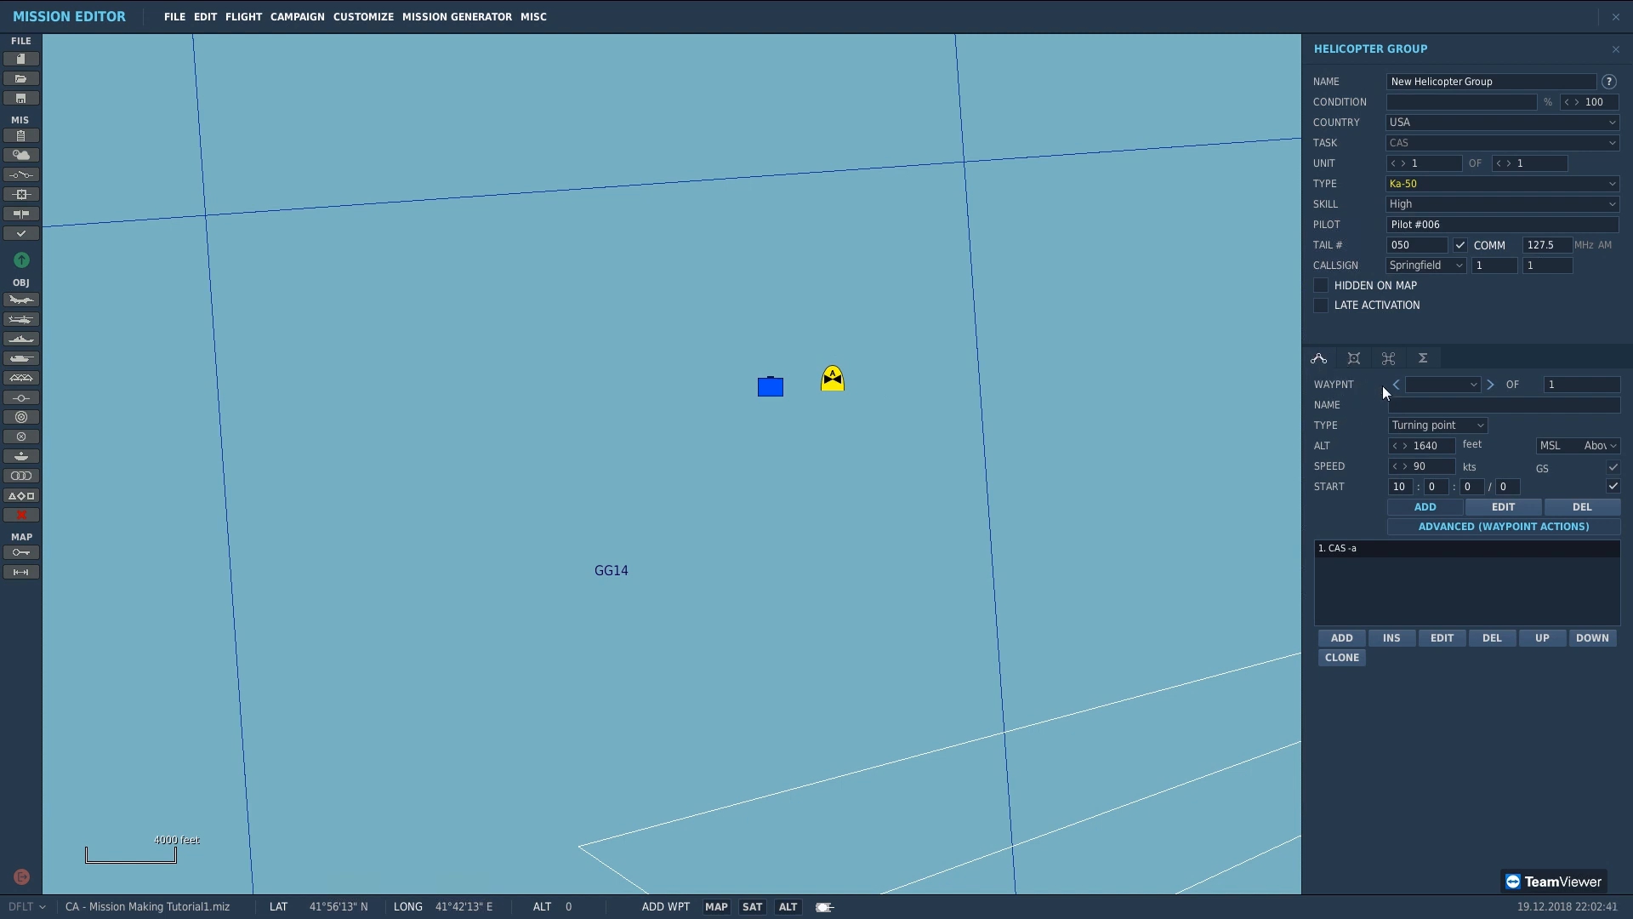
{"action": "left_click", "coordinate": [1451, 425]}
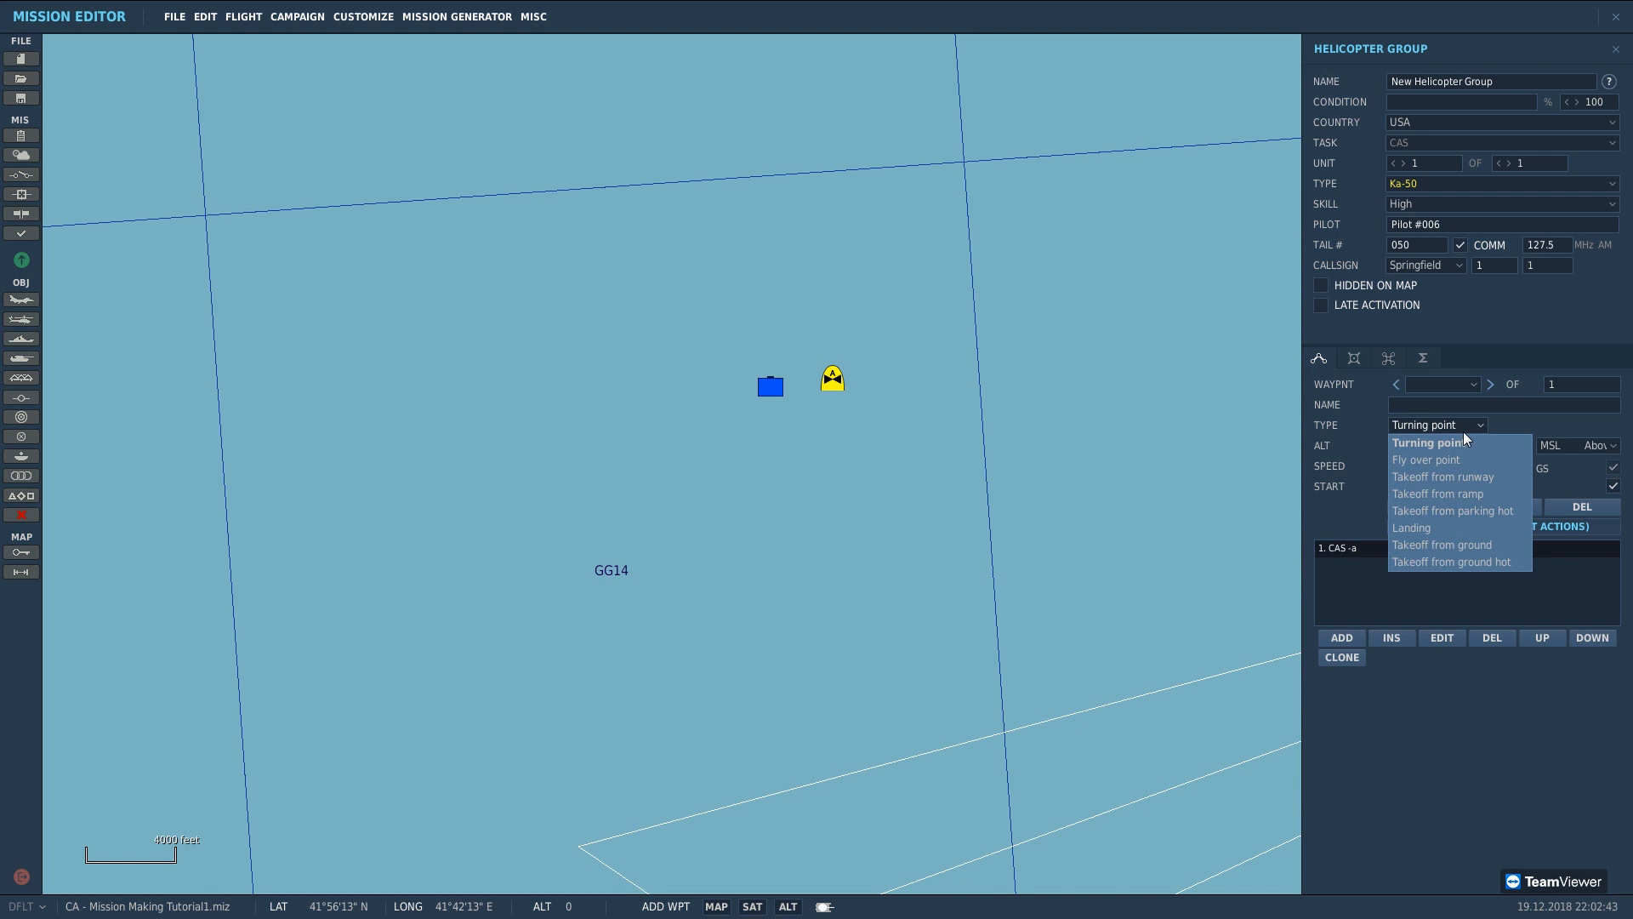
{"action": "left_click", "coordinate": [1446, 508]}
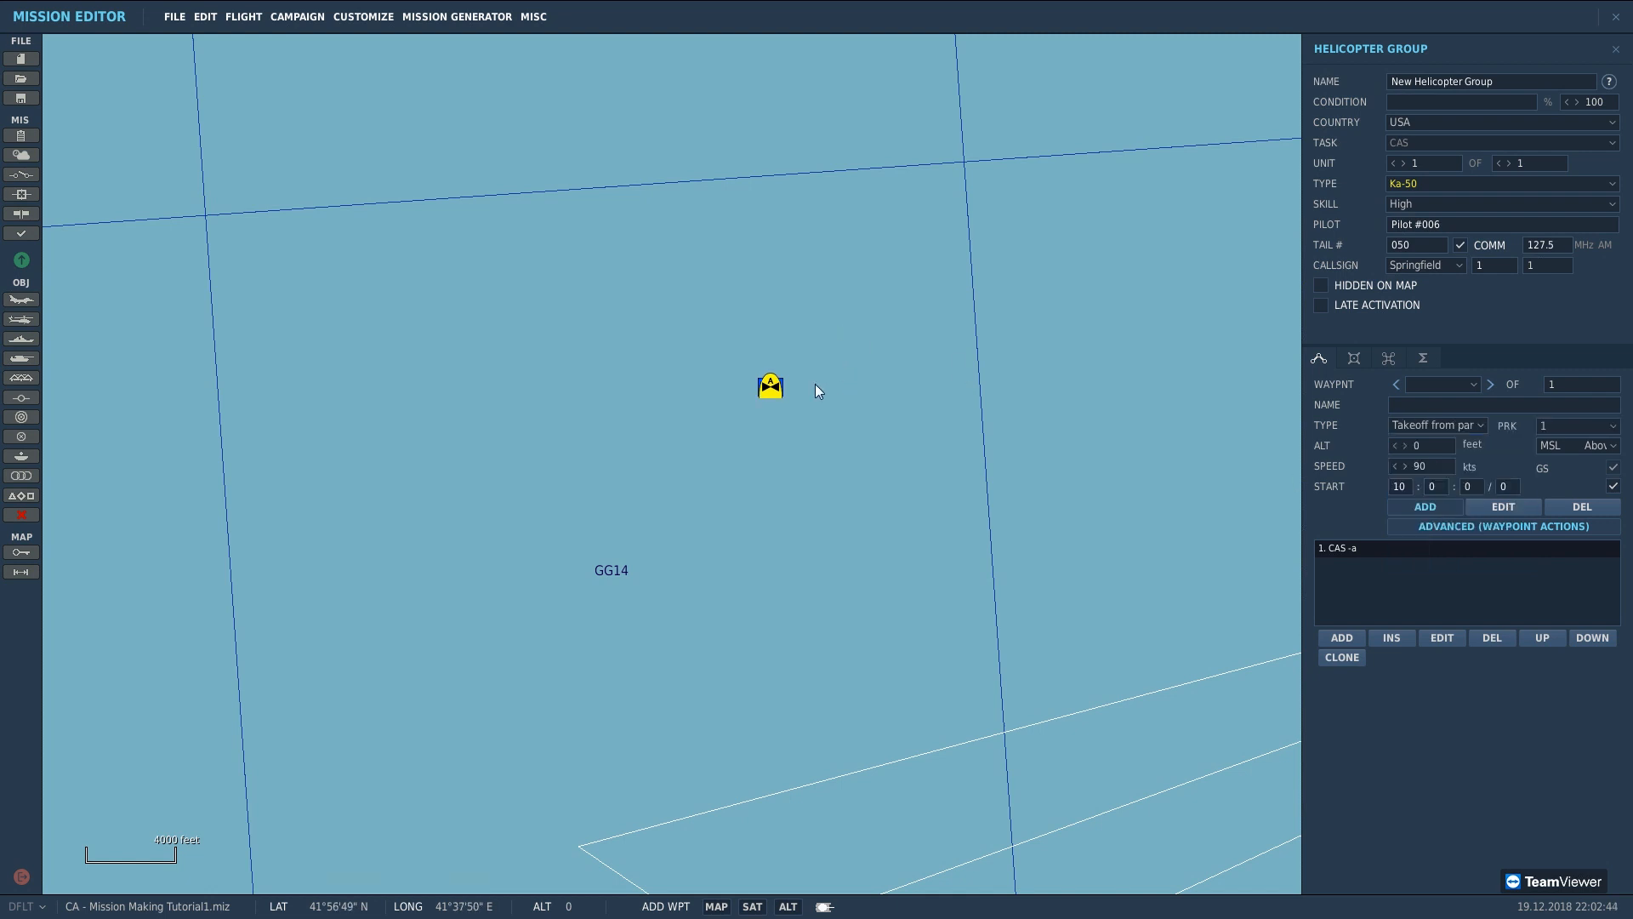
{"action": "left_click", "coordinate": [1546, 426]}
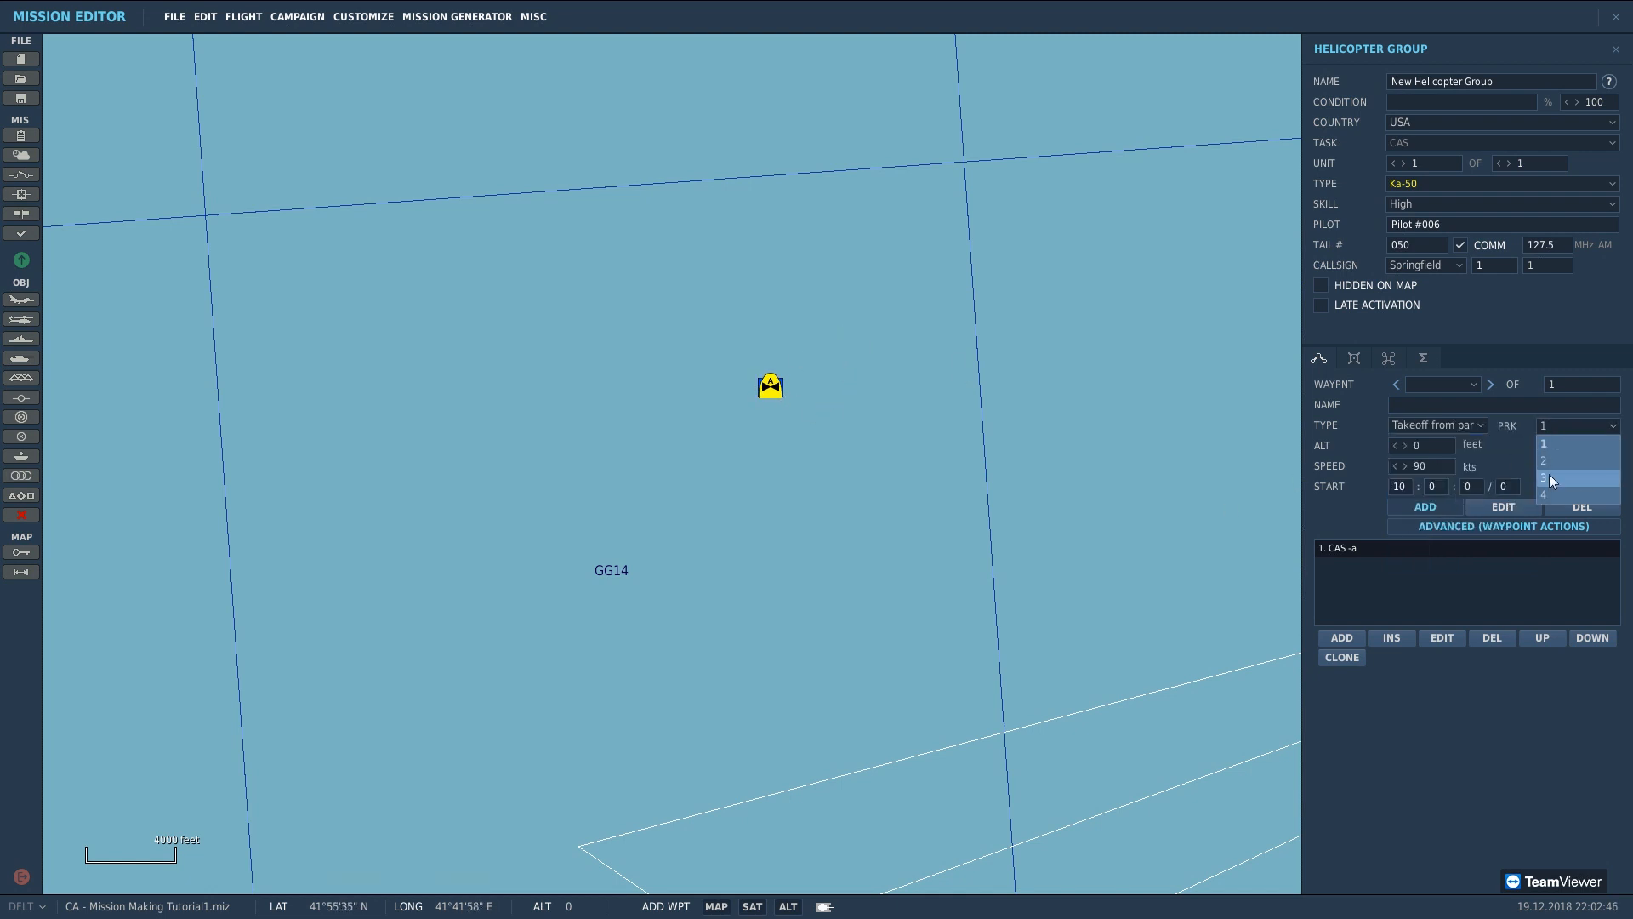
Step: Delete the Ka-50 helicopter group and the oil rig beneath it in grid square GG14
{"action": "left_click", "coordinate": [1616, 50]}
{"action": "left_click", "coordinate": [773, 386]}
{"action": "key", "text": "Delete"}
{"action": "left_click", "coordinate": [772, 385]}
{"action": "key", "text": "Delete"}
Step: Place a USA Big smoke static object from the Effects category at the town of Kobuleti and check its preset options
{"action": "scroll", "coordinate": [240, 519], "scroll_direction": "down", "scroll_amount": 3}
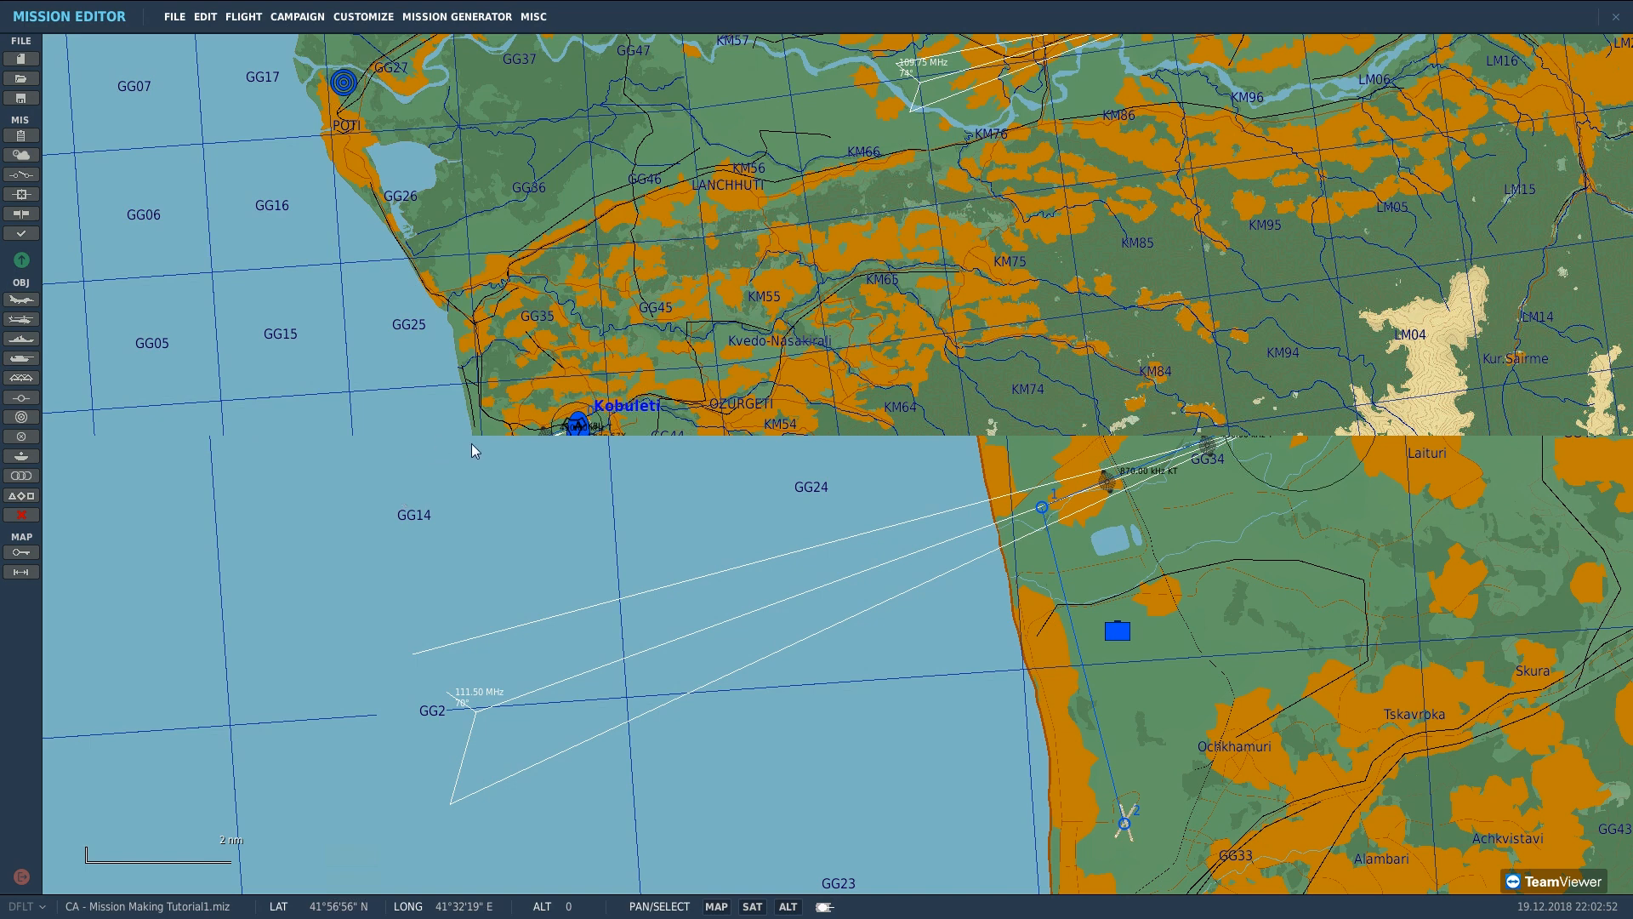
{"action": "scroll", "coordinate": [471, 442], "scroll_direction": "up", "scroll_amount": 1}
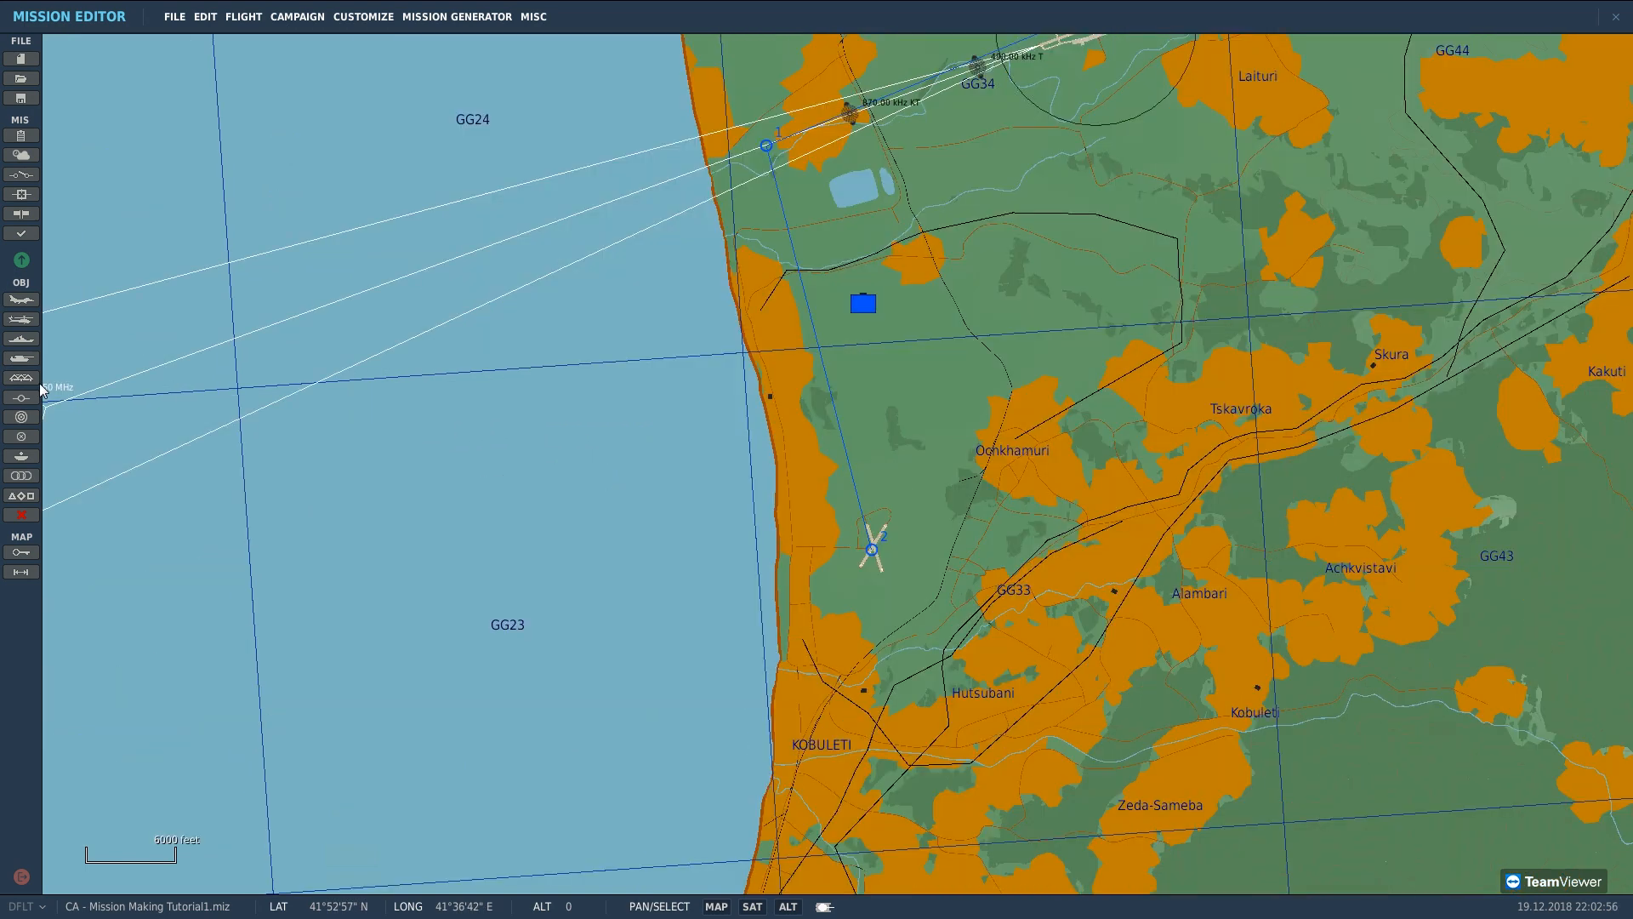
{"action": "left_click", "coordinate": [21, 377]}
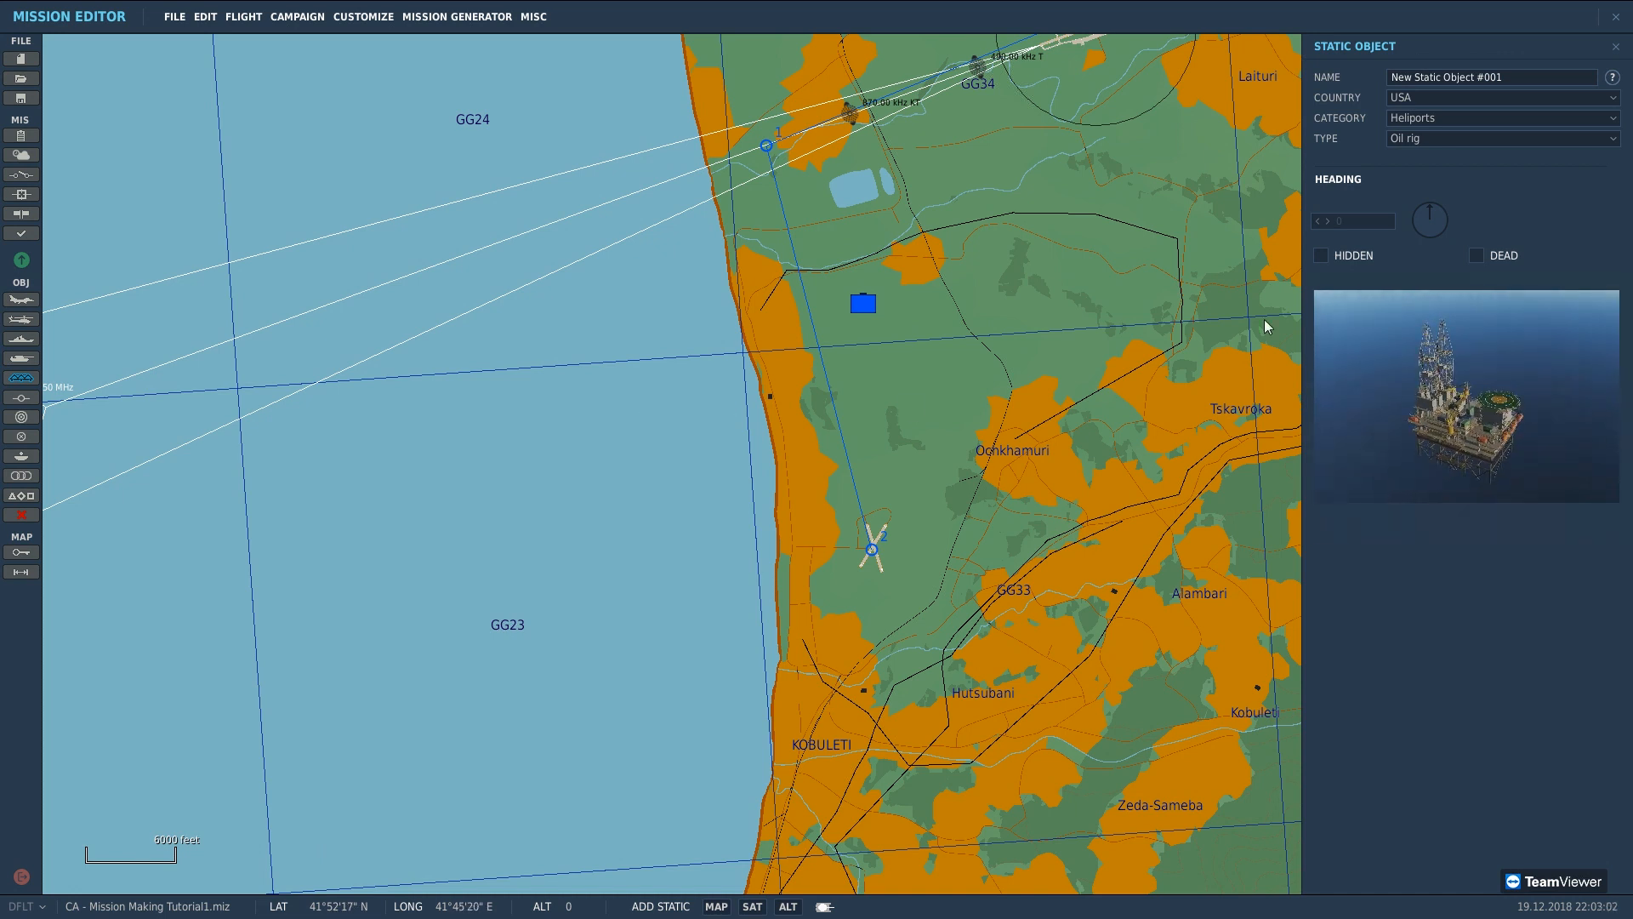
{"action": "left_click", "coordinate": [1422, 119]}
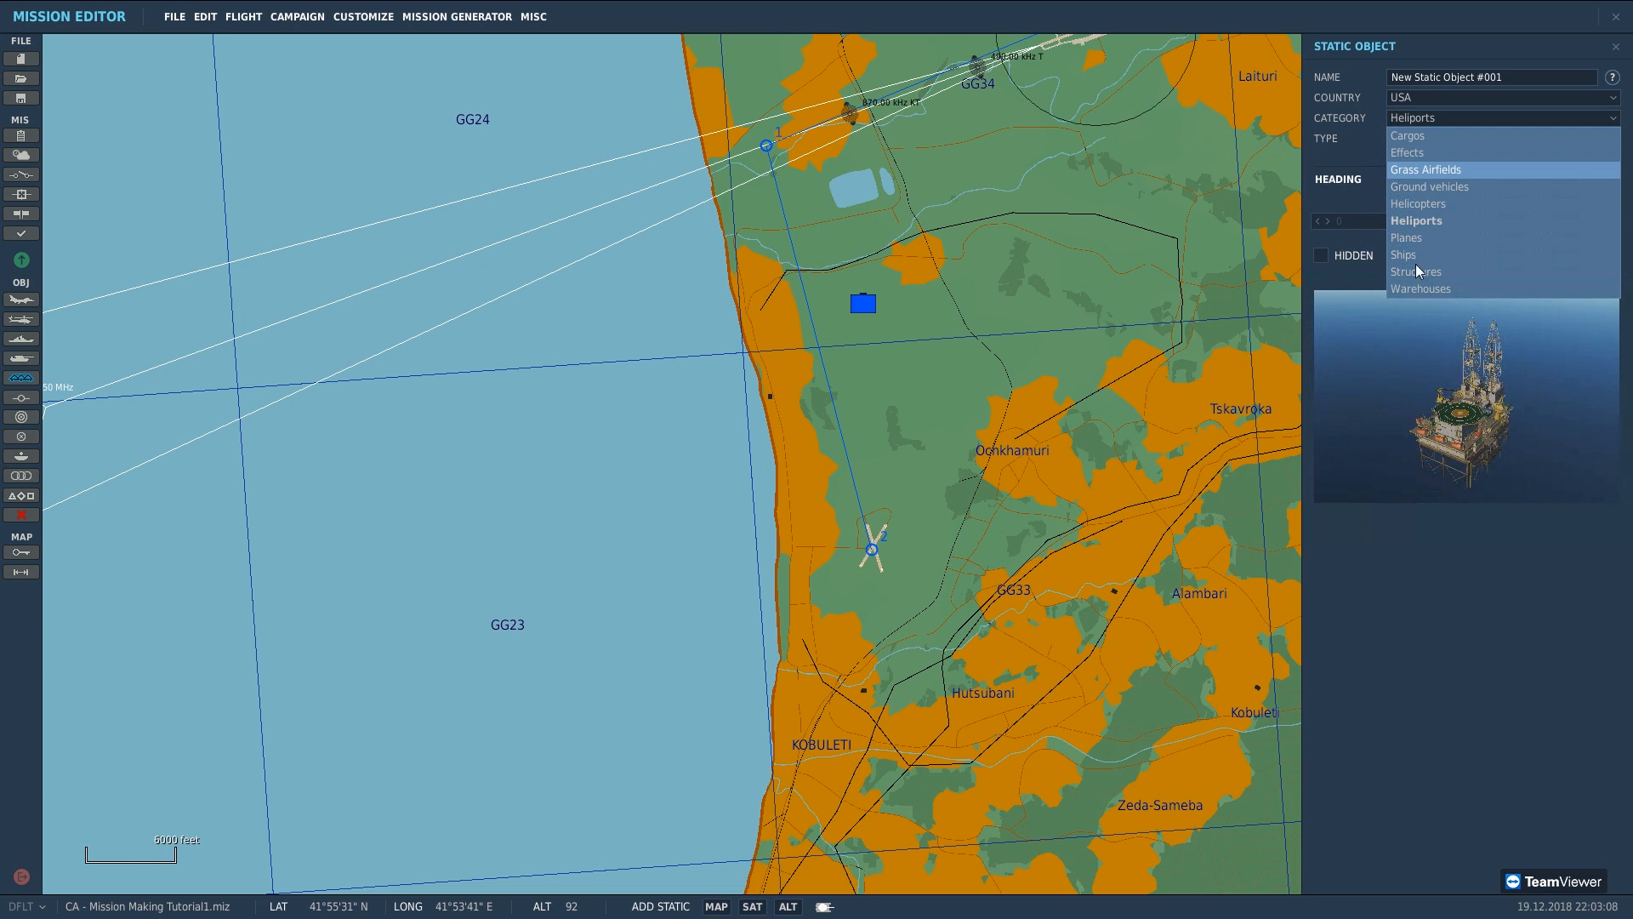
{"action": "left_click", "coordinate": [1430, 155]}
{"action": "left_click", "coordinate": [1432, 140]}
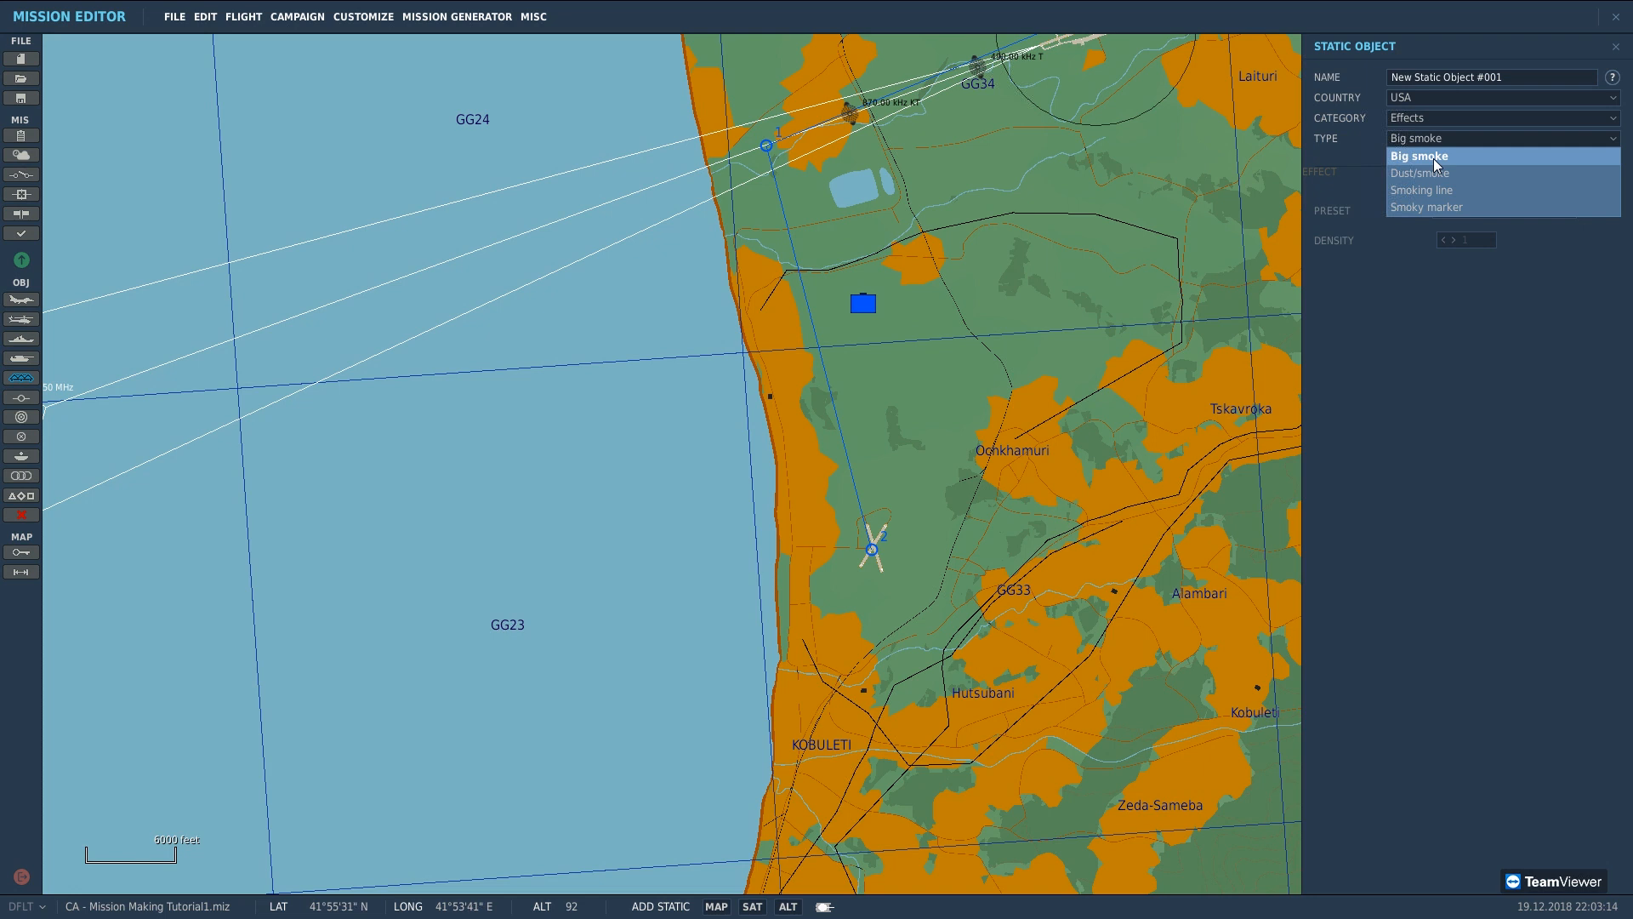
{"action": "left_click", "coordinate": [1433, 158]}
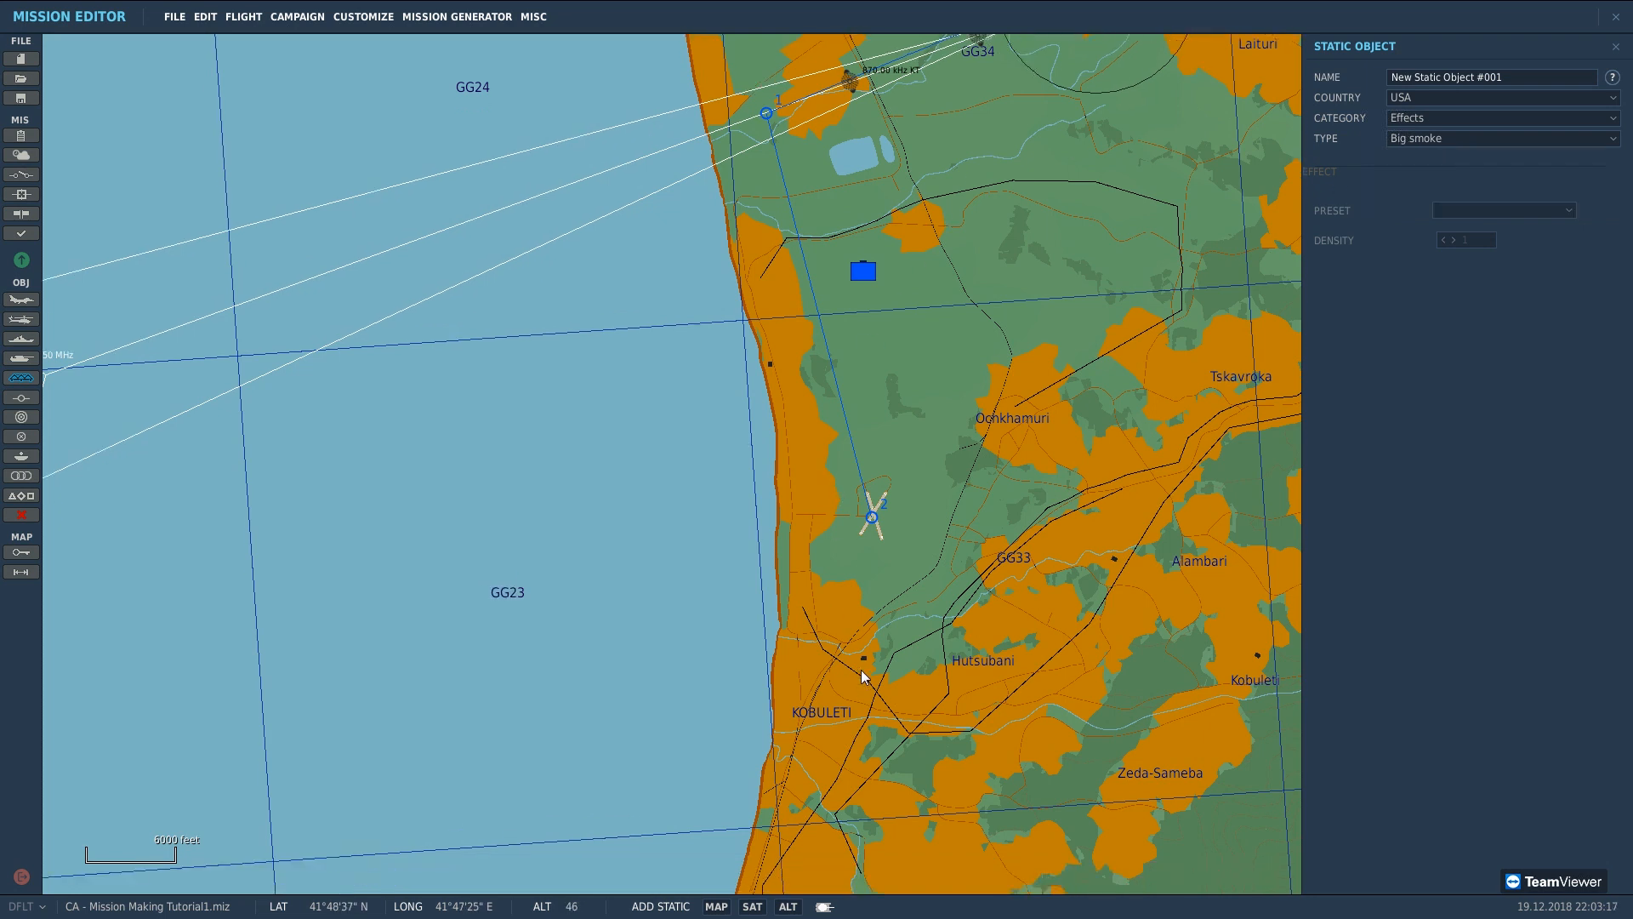
{"action": "right_click_drag", "start_coordinate": [860, 670], "coordinate": [860, 645]}
{"action": "left_click", "coordinate": [806, 660]}
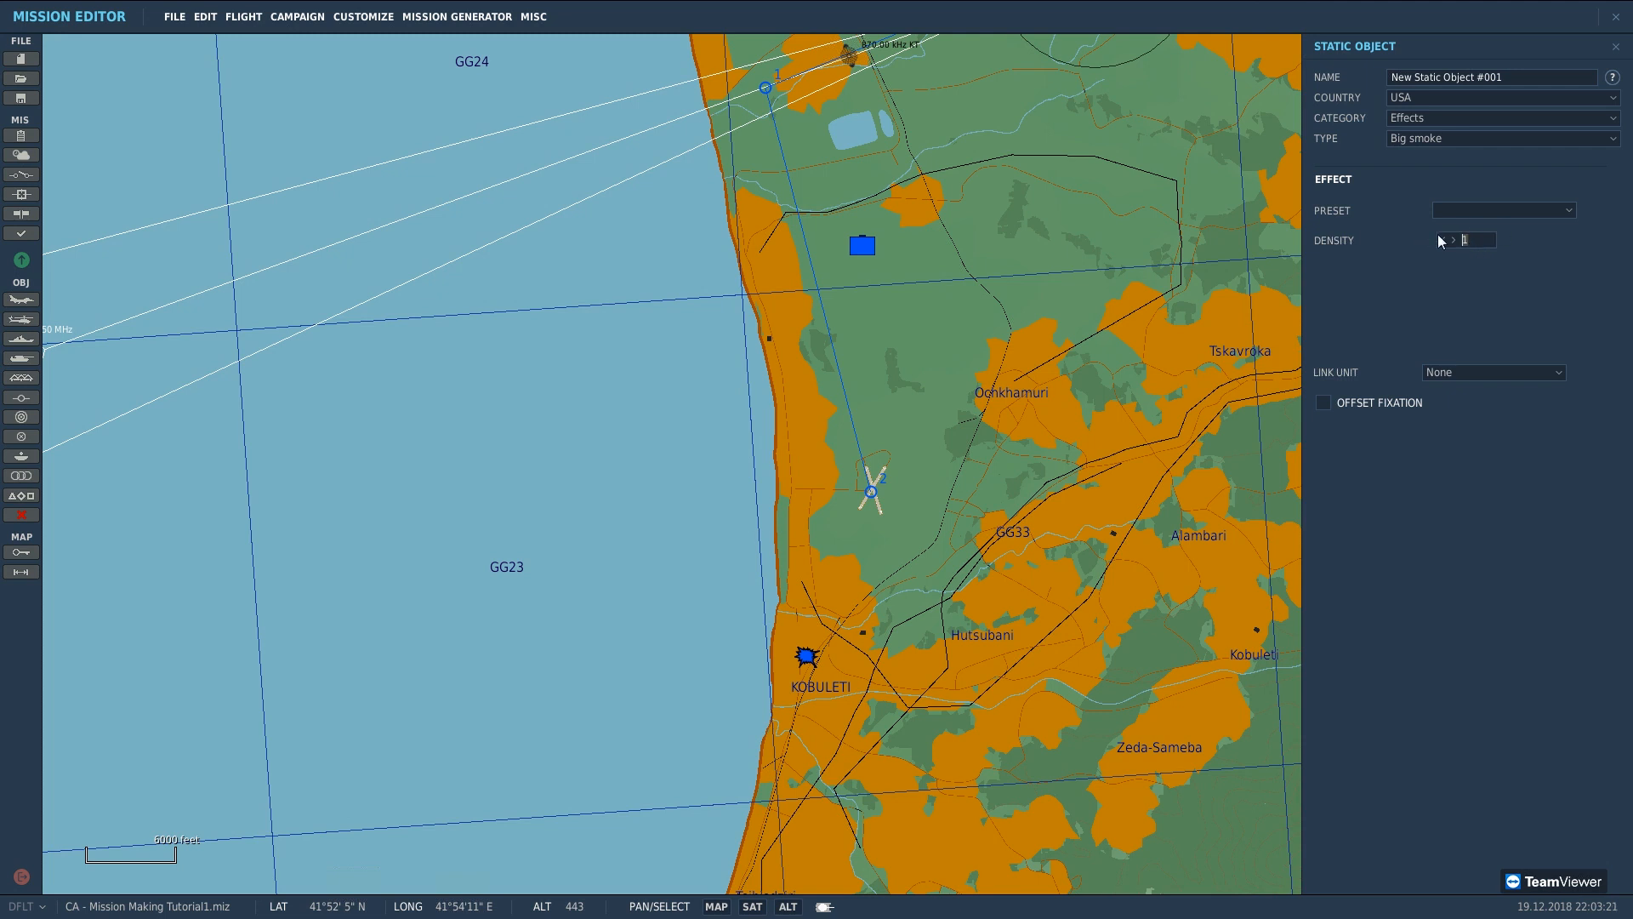
{"action": "left_click", "coordinate": [1519, 210]}
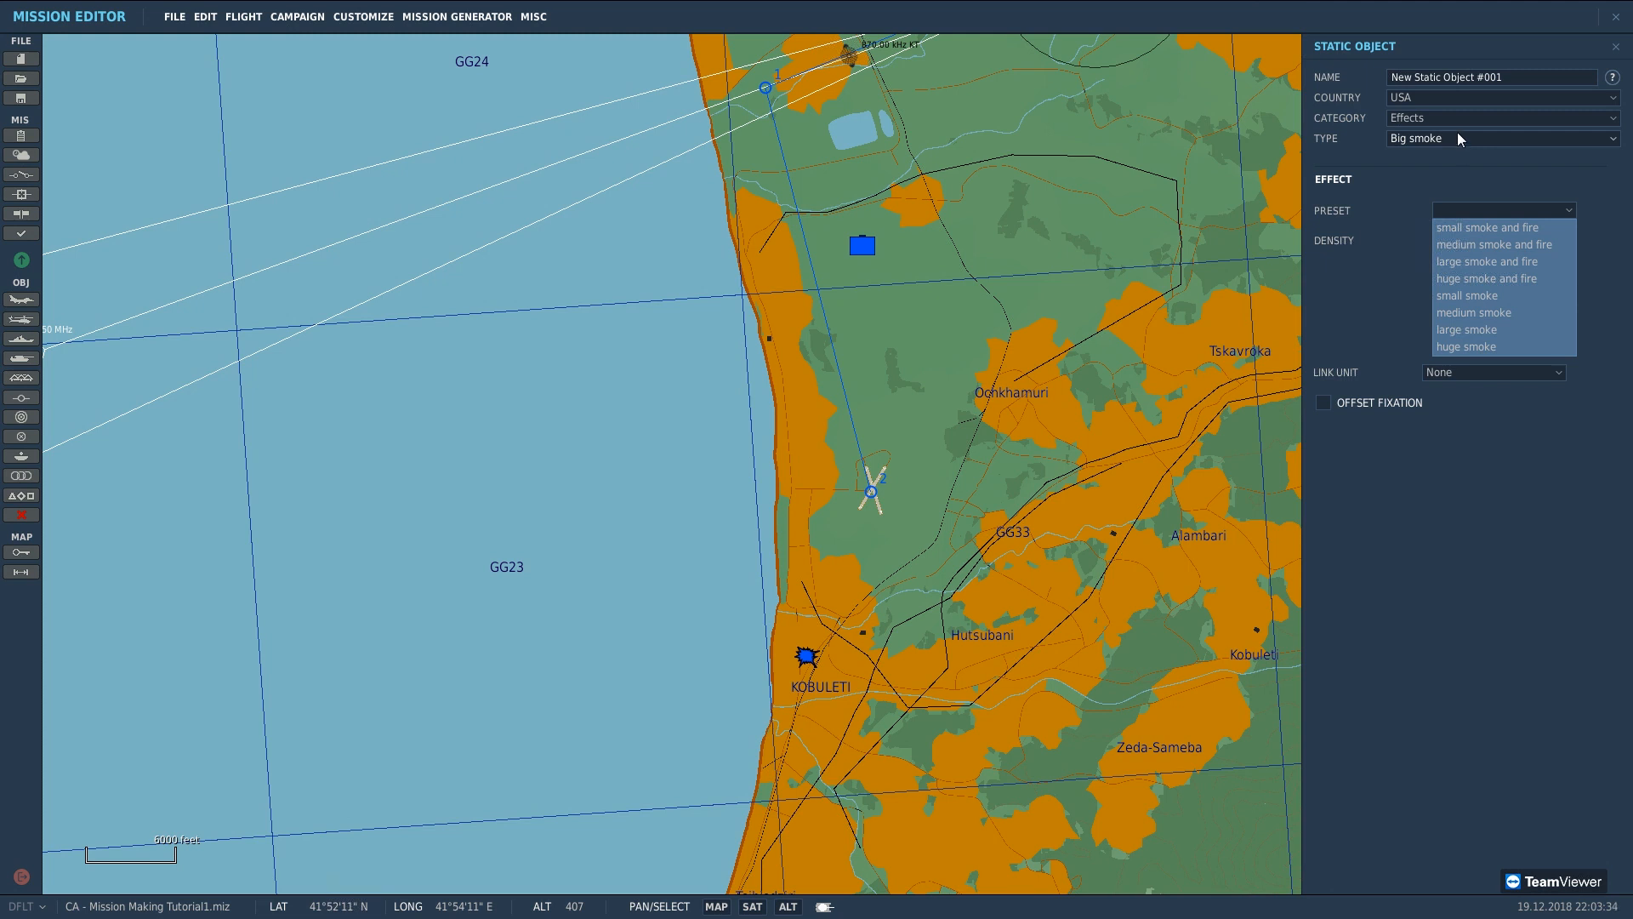
{"action": "left_click", "coordinate": [522, 436]}
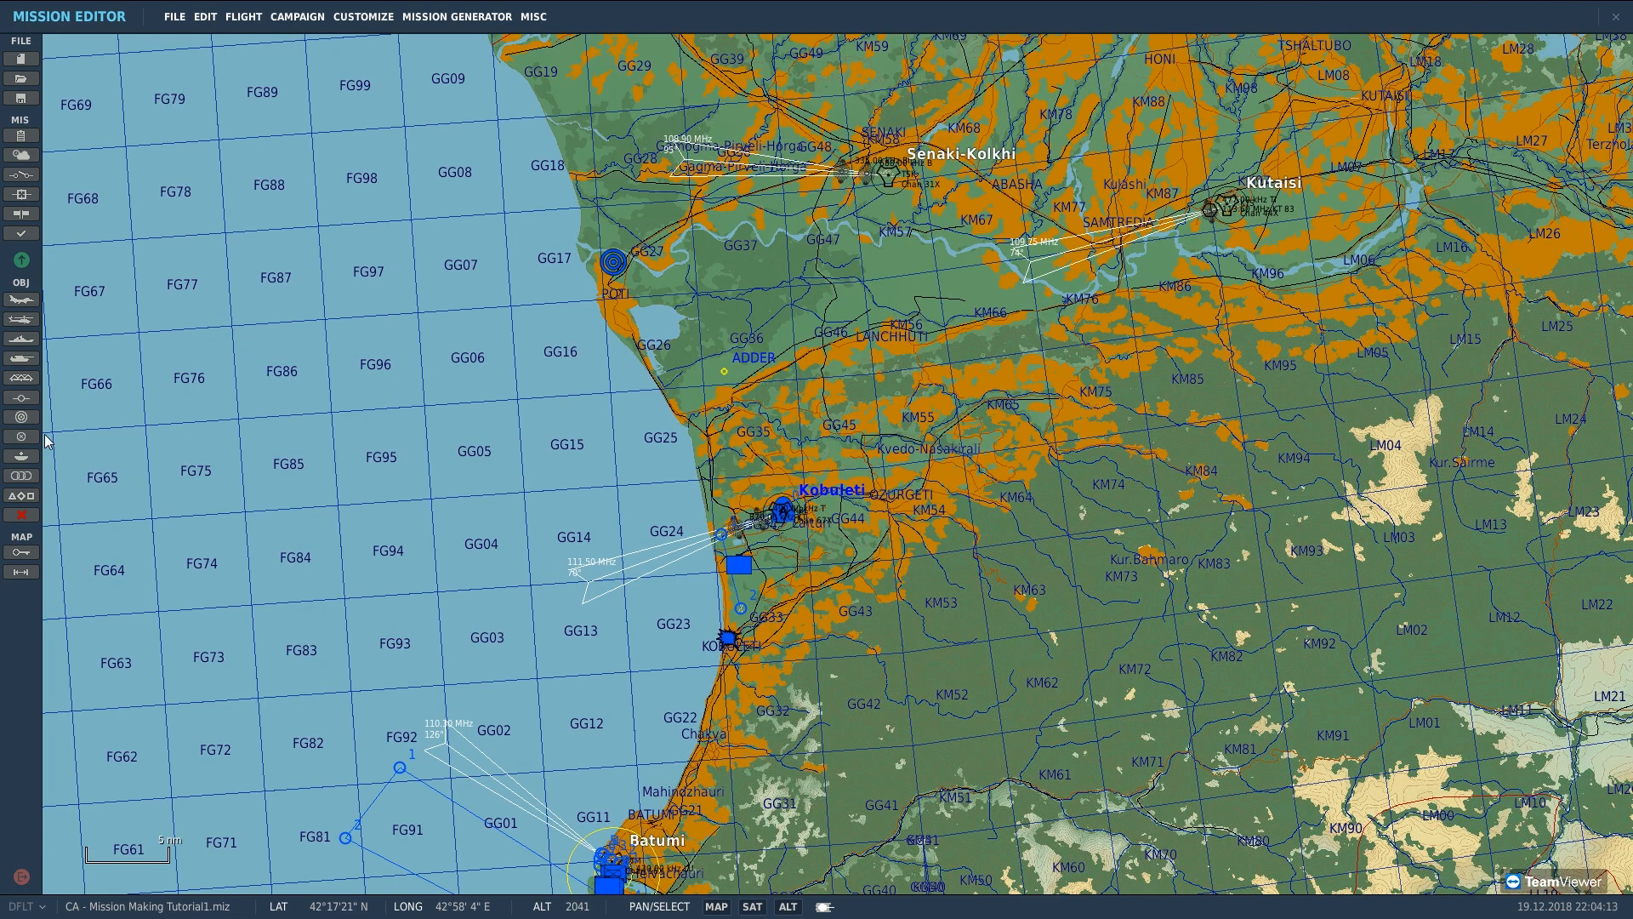
Step: Move the blue bullseye into the mountains northeast of Sukhumi-Babushara and the red bullseye to about 43°11' N, 41°24' E
{"action": "left_click", "coordinate": [22, 417]}
{"action": "scroll", "coordinate": [1115, 317], "scroll_direction": "down", "scroll_amount": 1}
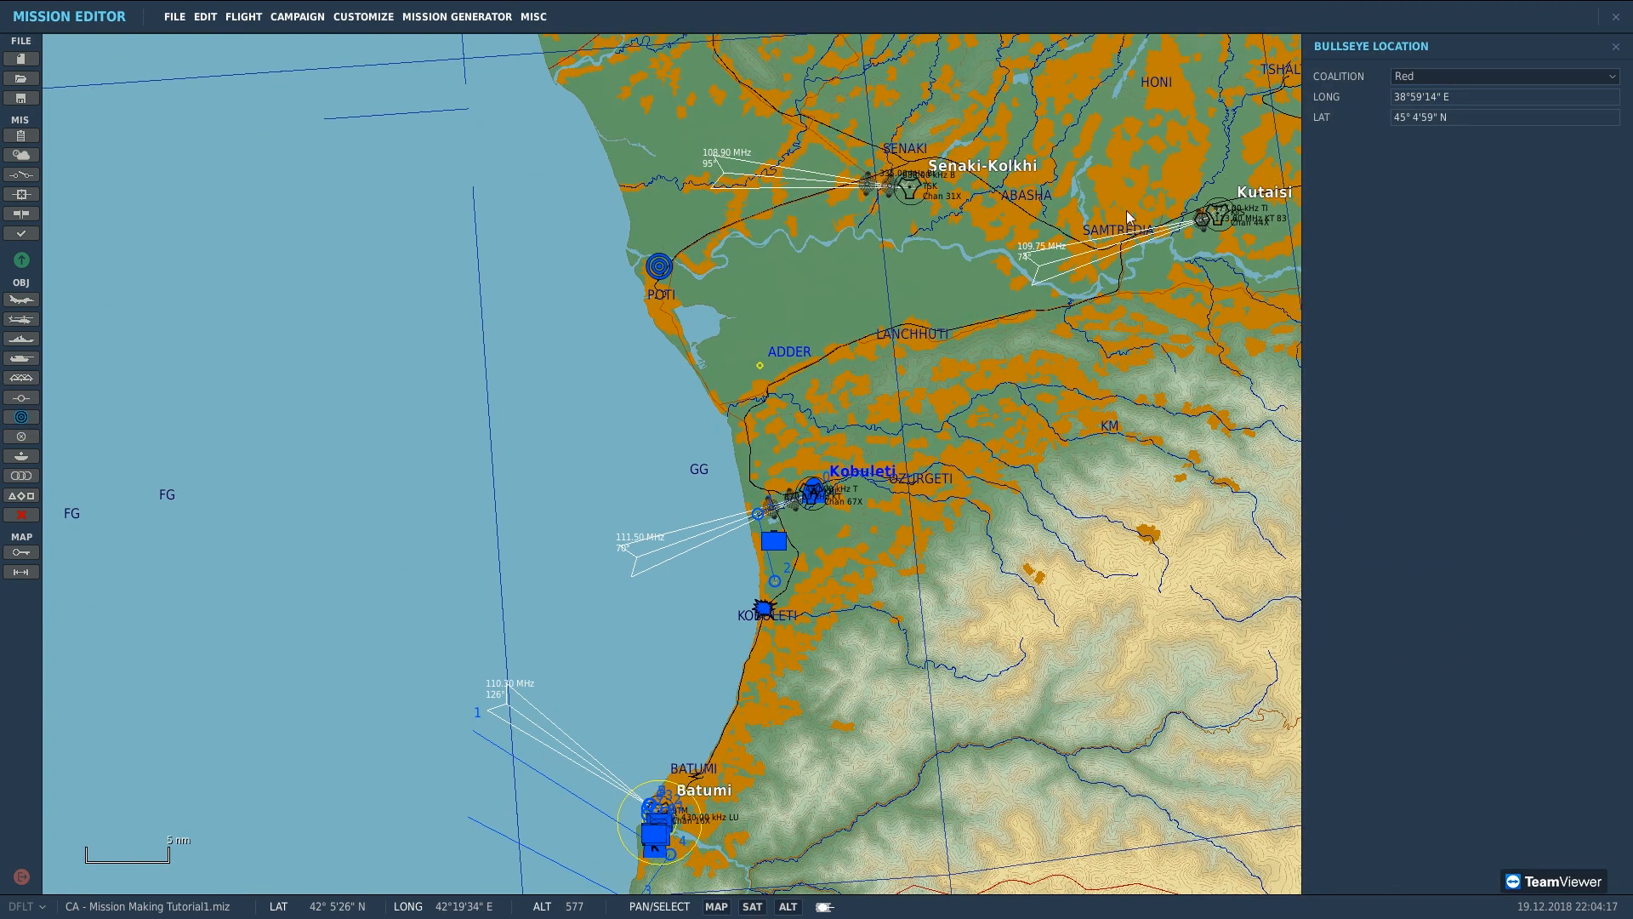
{"action": "scroll", "coordinate": [854, 502], "scroll_direction": "down", "scroll_amount": 3}
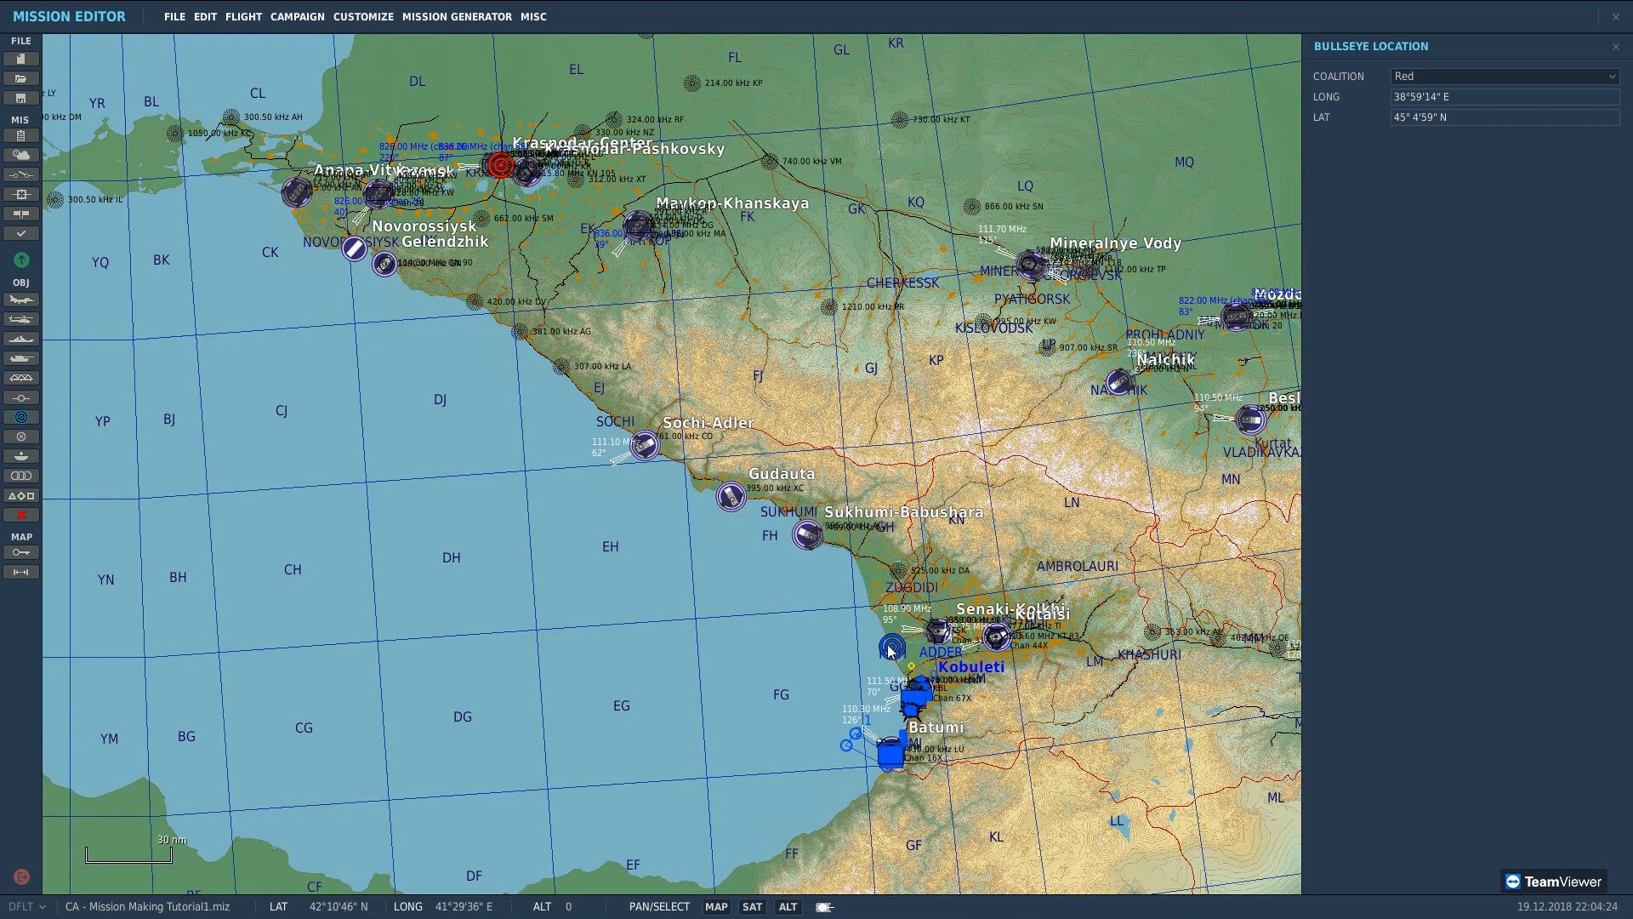
{"action": "left_click", "coordinate": [891, 650]}
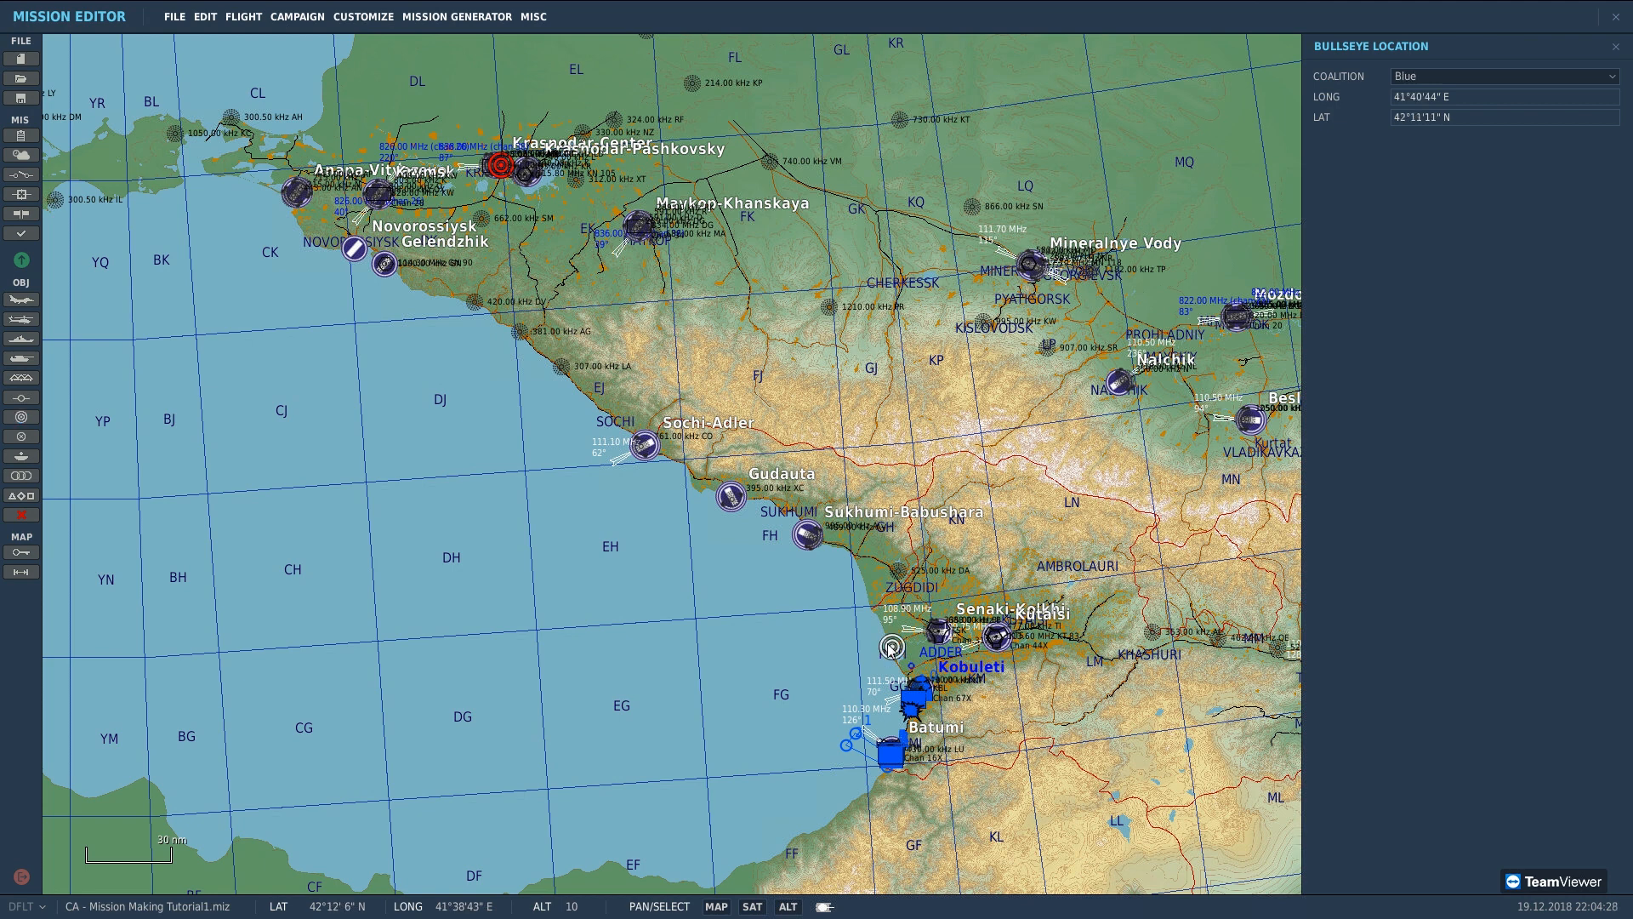
{"action": "left_click_drag", "start_coordinate": [890, 651], "coordinate": [939, 499]}
{"action": "left_click_drag", "start_coordinate": [505, 167], "coordinate": [838, 472]}
{"action": "scroll", "coordinate": [831, 489], "scroll_direction": "up", "scroll_amount": 1}
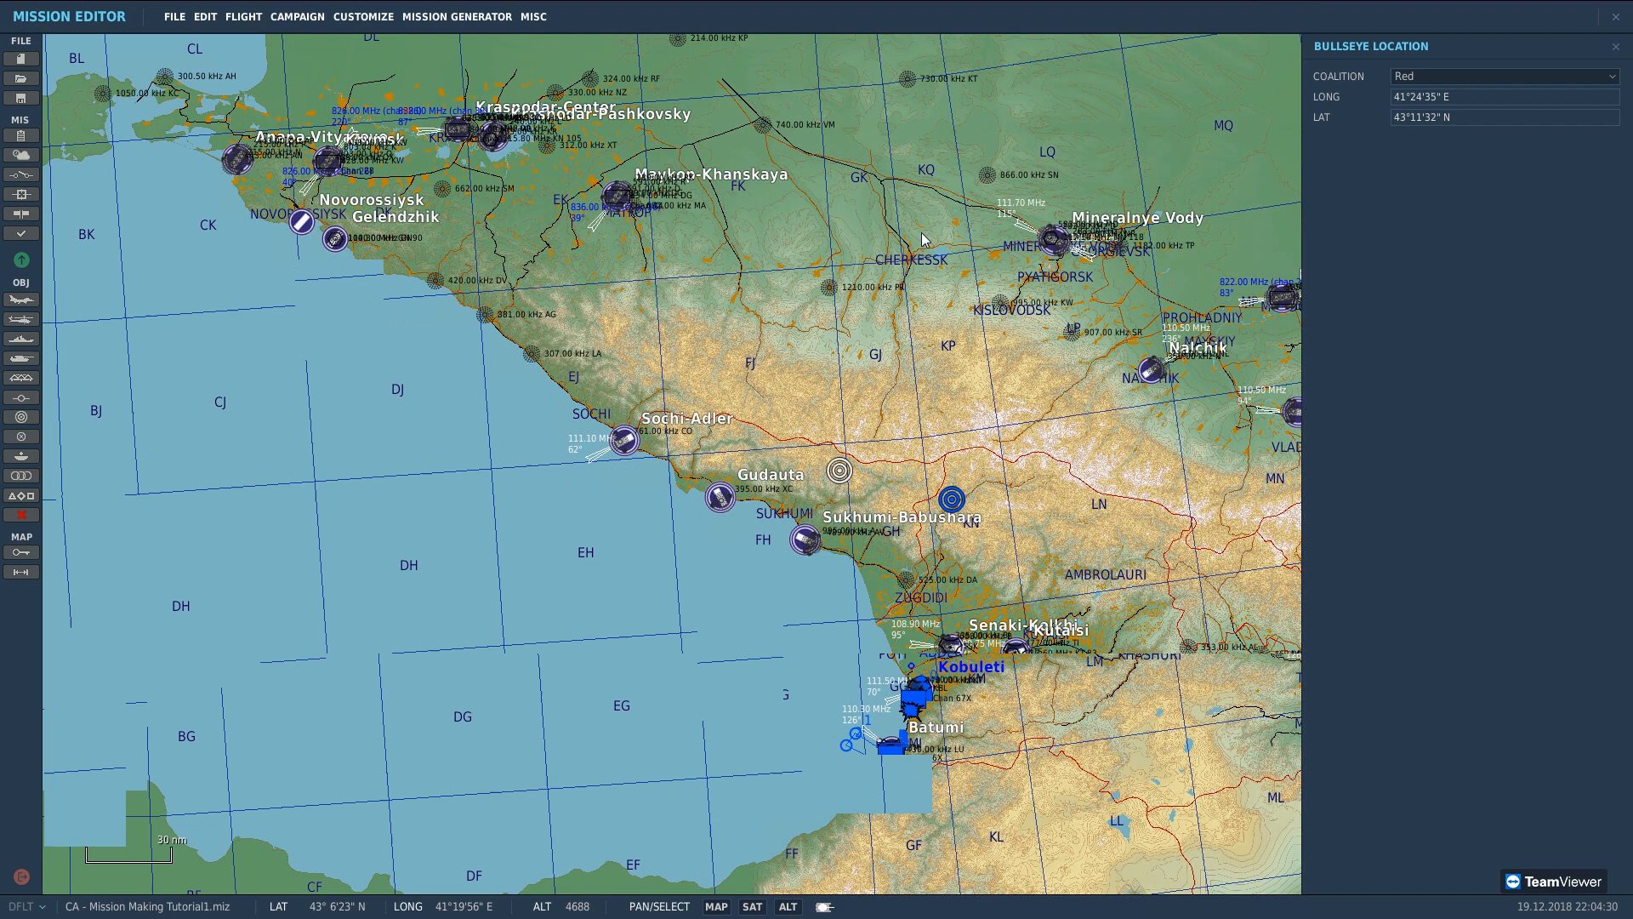
{"action": "left_click", "coordinate": [1616, 47]}
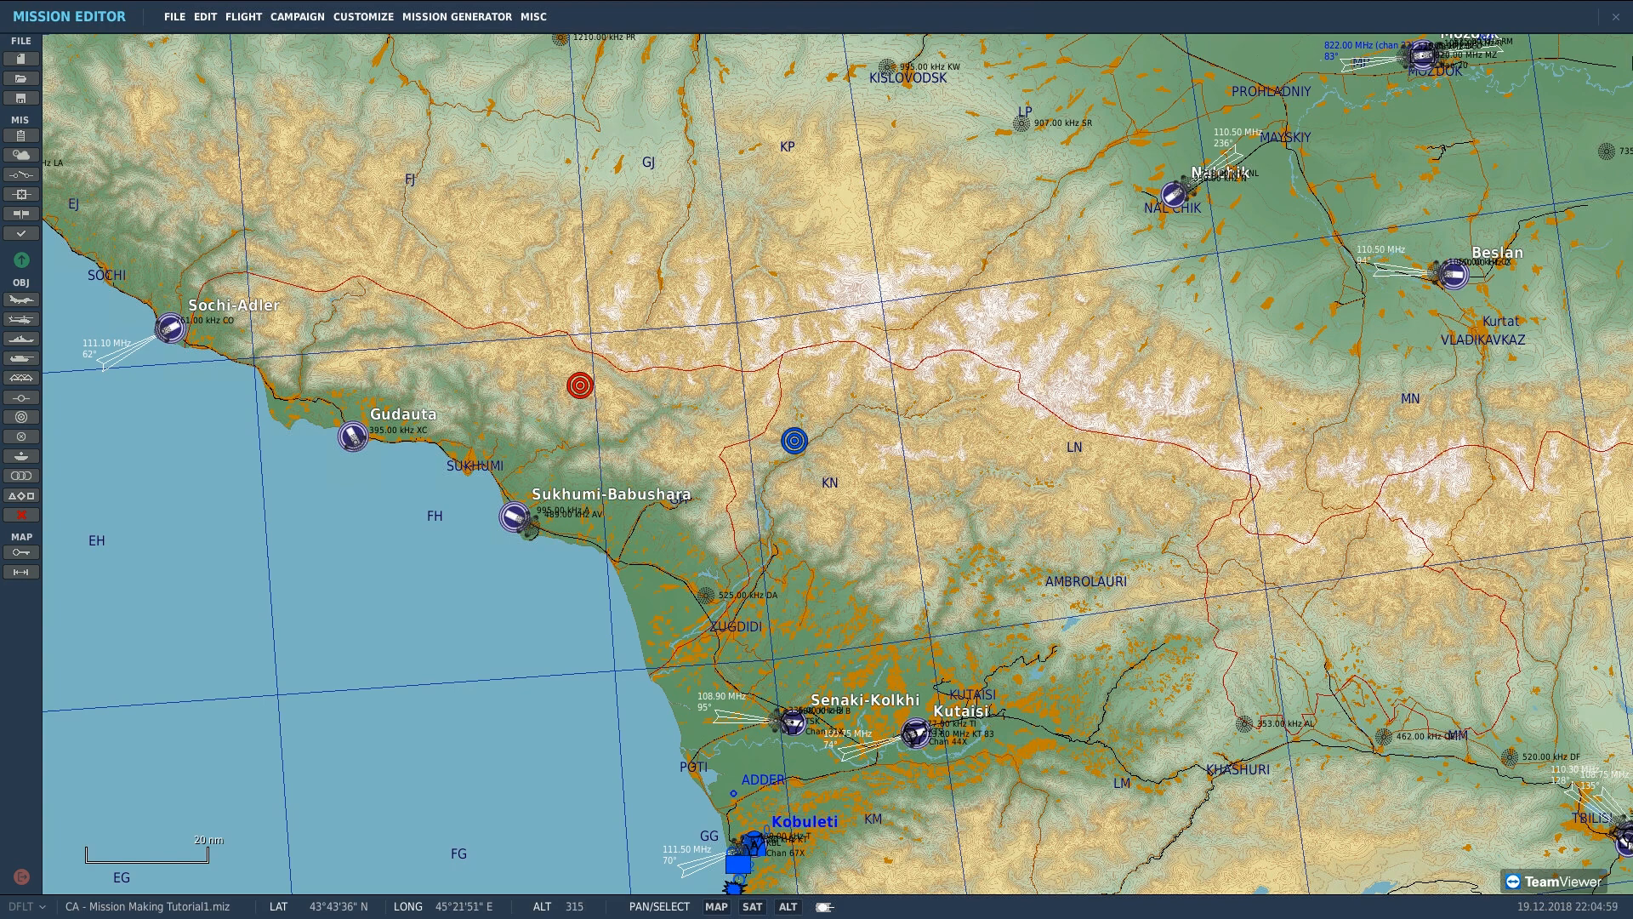
{"action": "scroll", "coordinate": [1620, 128], "scroll_direction": "up", "scroll_amount": 3}
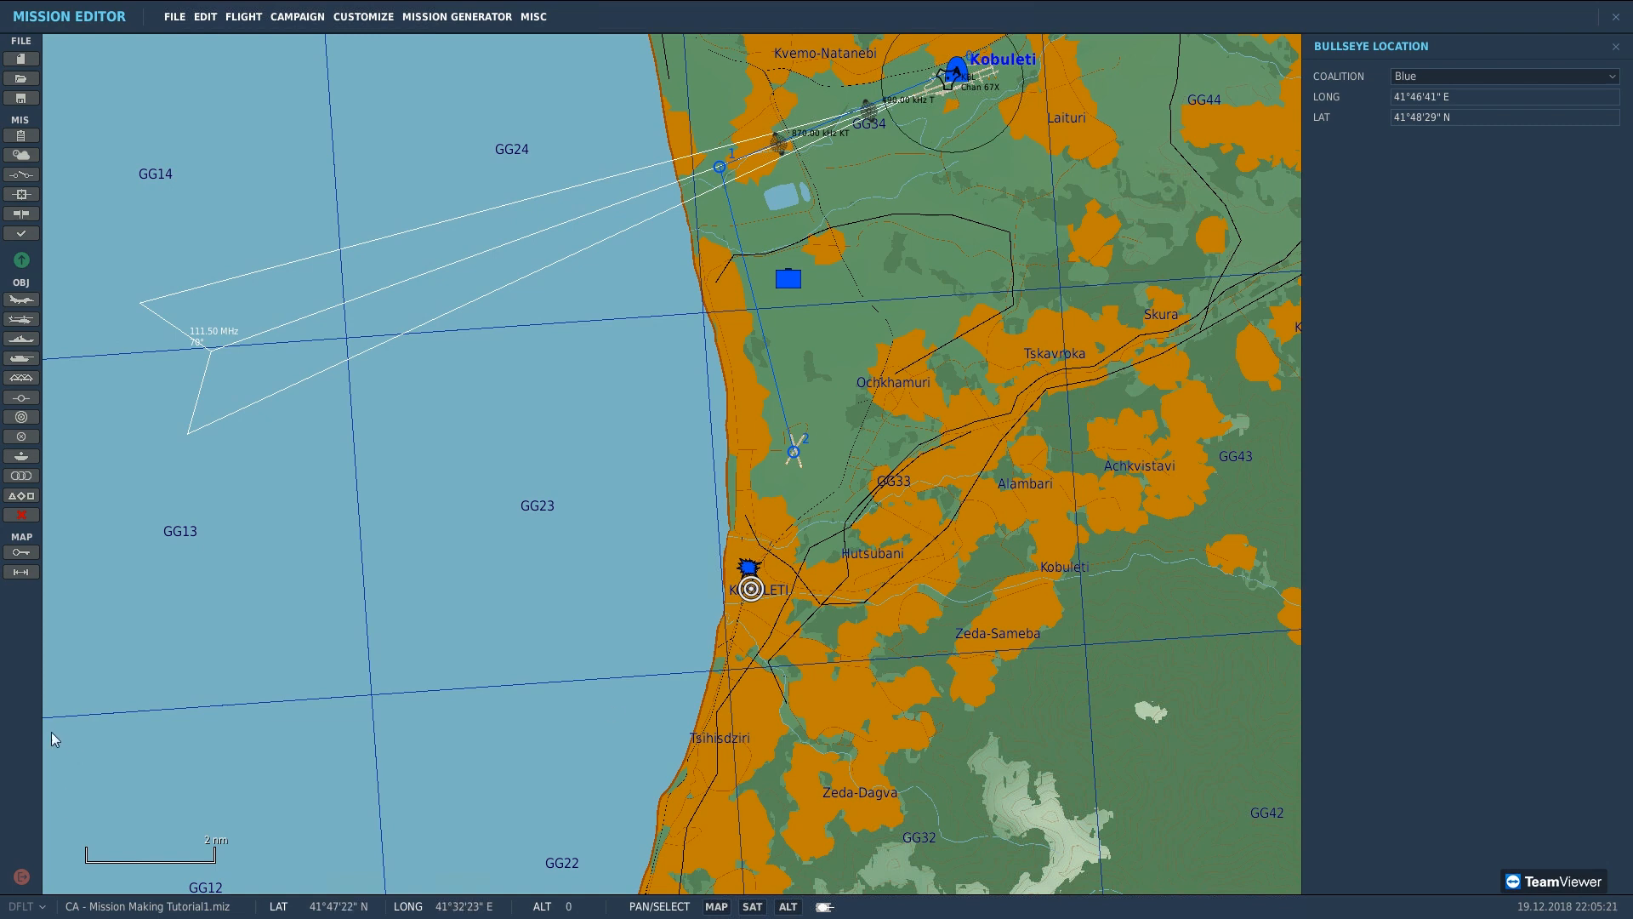
Step: Look over the settings for trigger zones, group templates and the trigger zones list
{"action": "left_click", "coordinate": [25, 440]}
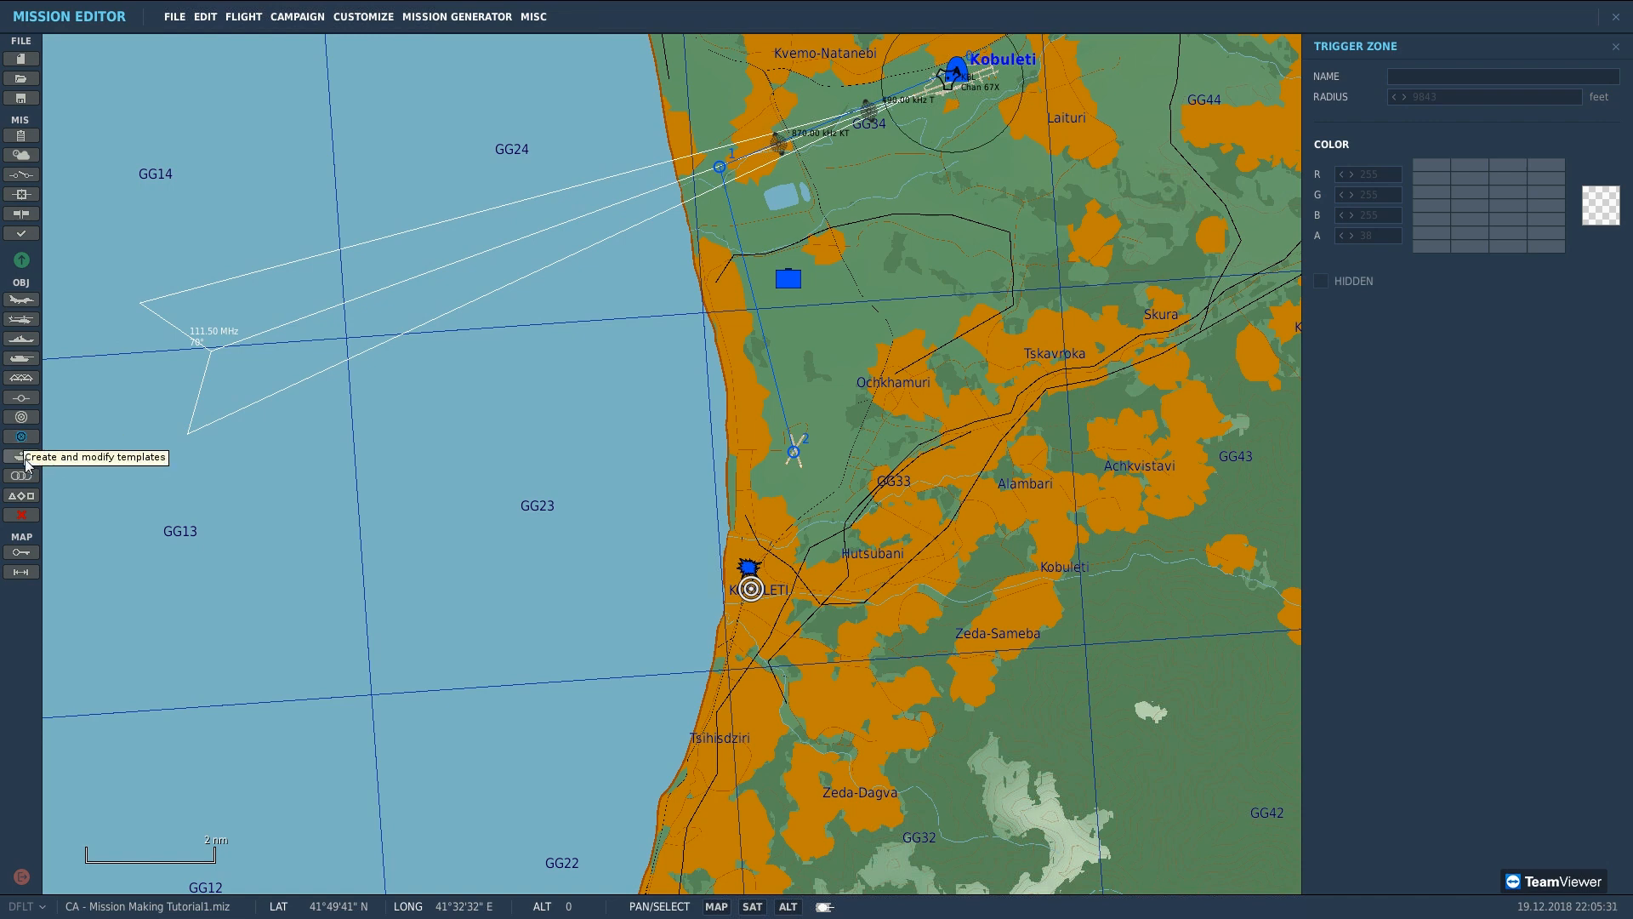
{"action": "left_click", "coordinate": [26, 461]}
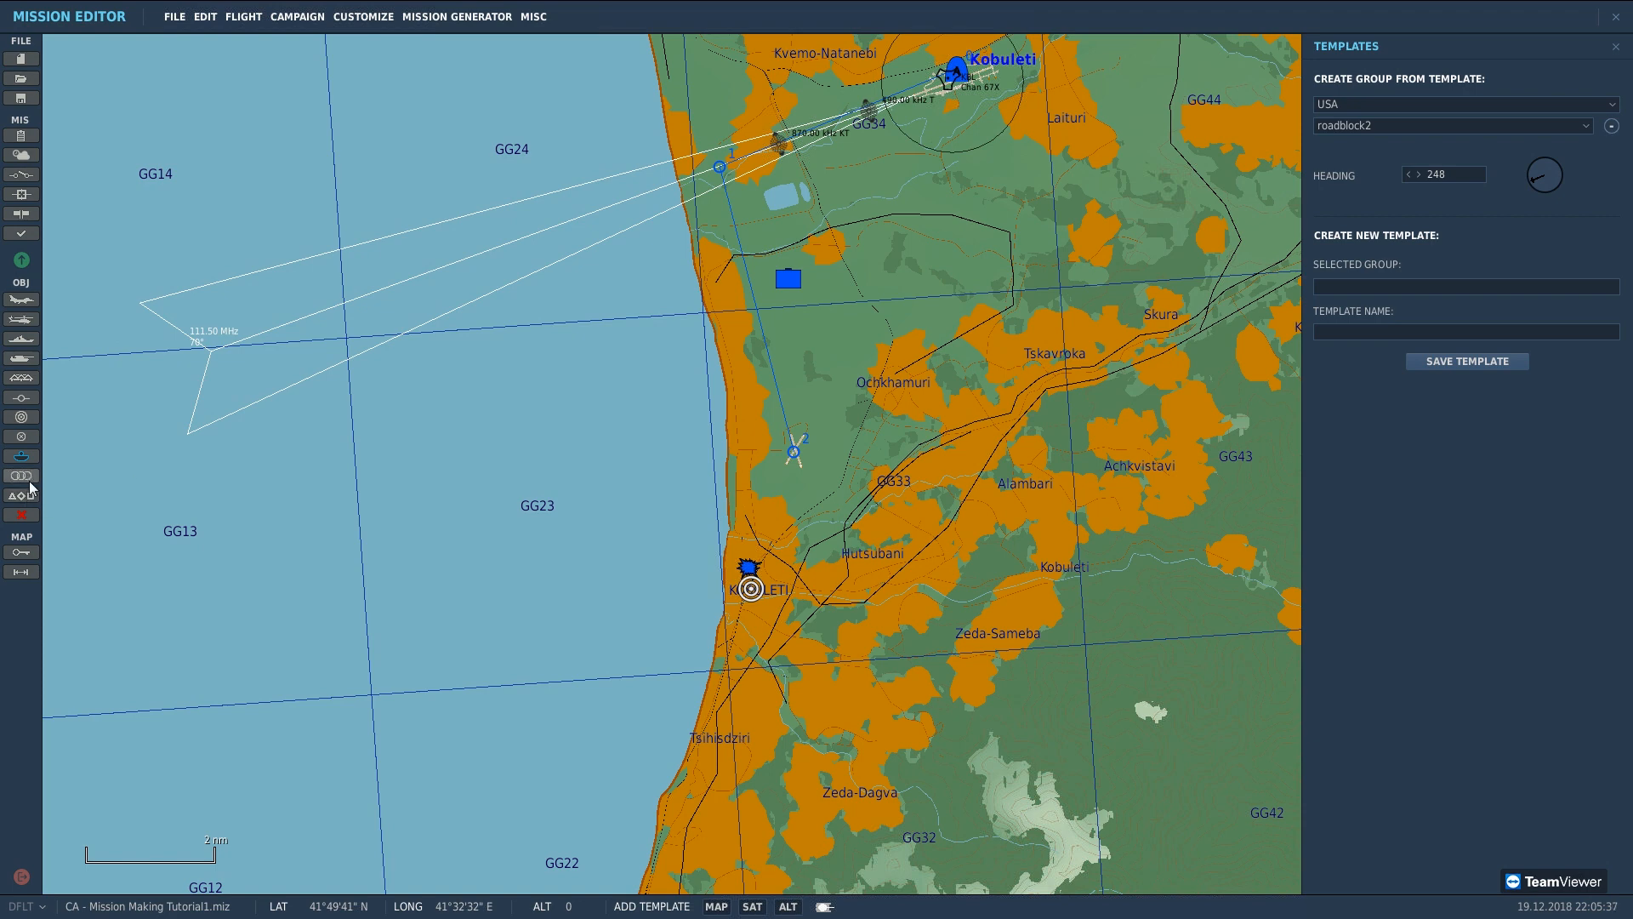
{"action": "left_click", "coordinate": [28, 481]}
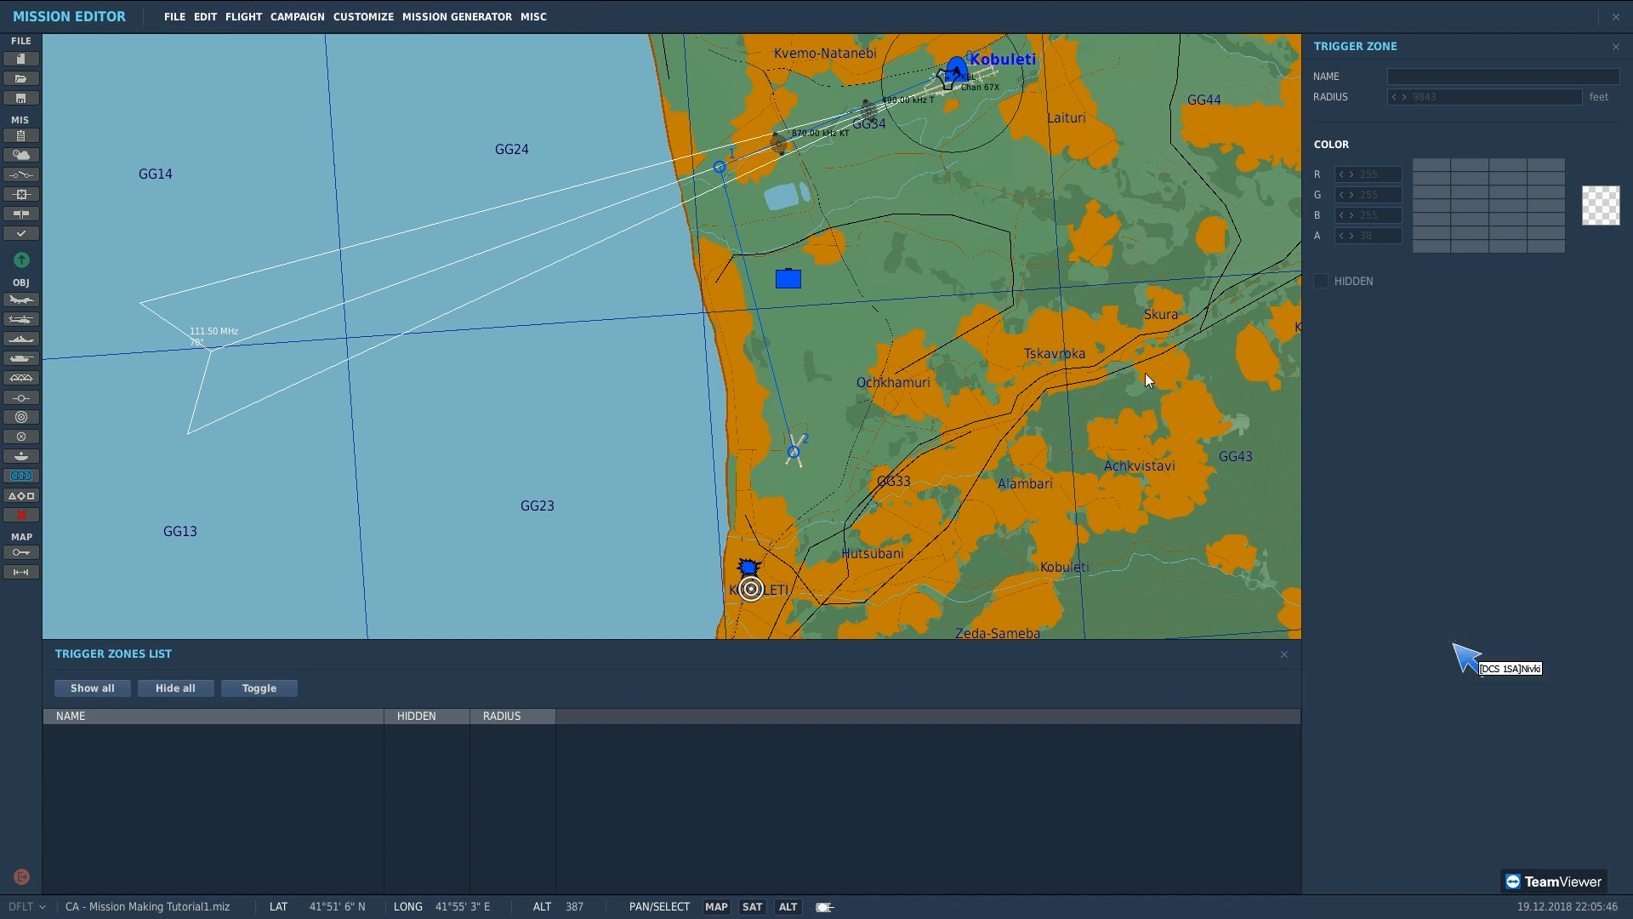
{"action": "left_click", "coordinate": [1616, 47]}
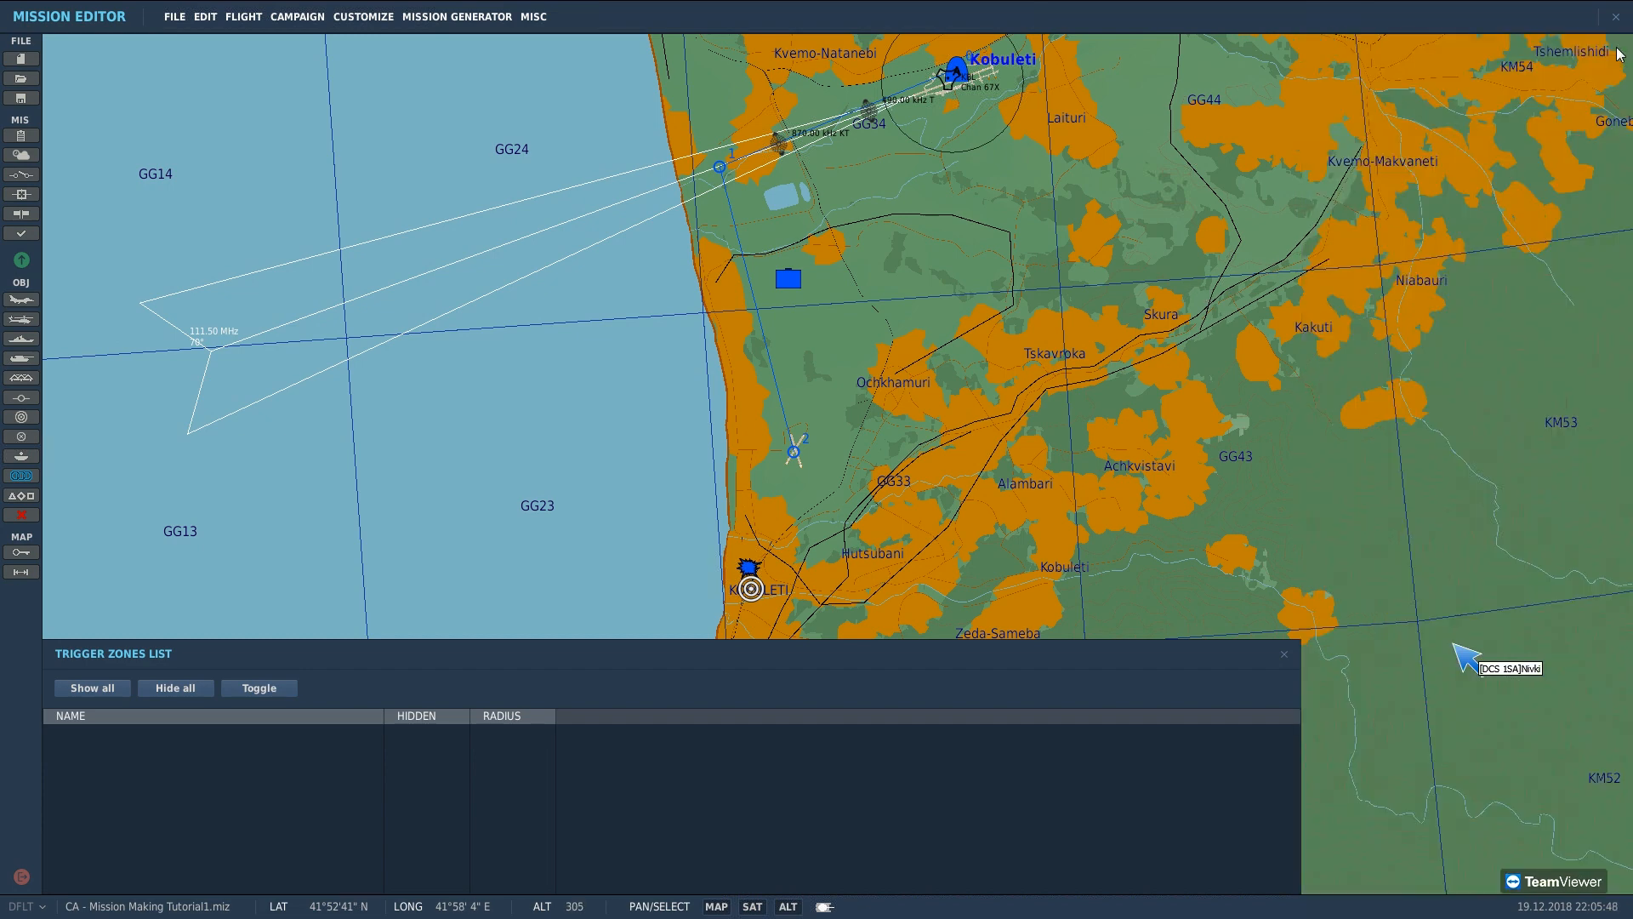
{"action": "scroll", "coordinate": [1263, 522], "scroll_direction": "down", "scroll_amount": 1}
{"action": "scroll", "coordinate": [1264, 517], "scroll_direction": "down", "scroll_amount": 1}
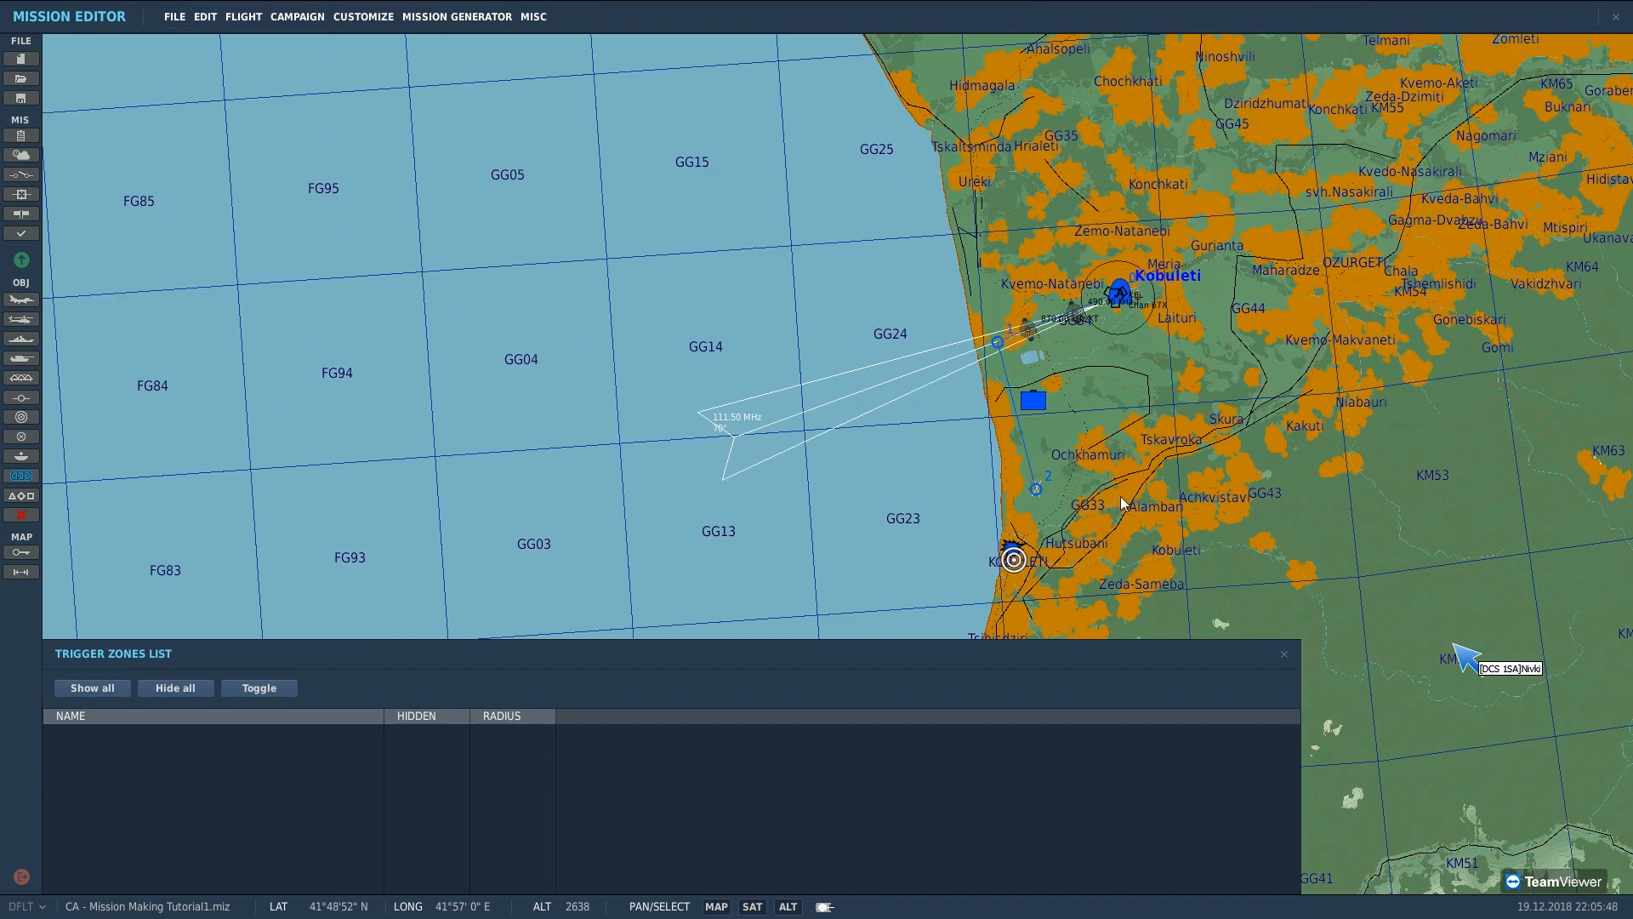
{"action": "scroll", "coordinate": [1122, 502], "scroll_direction": "down", "scroll_amount": 3}
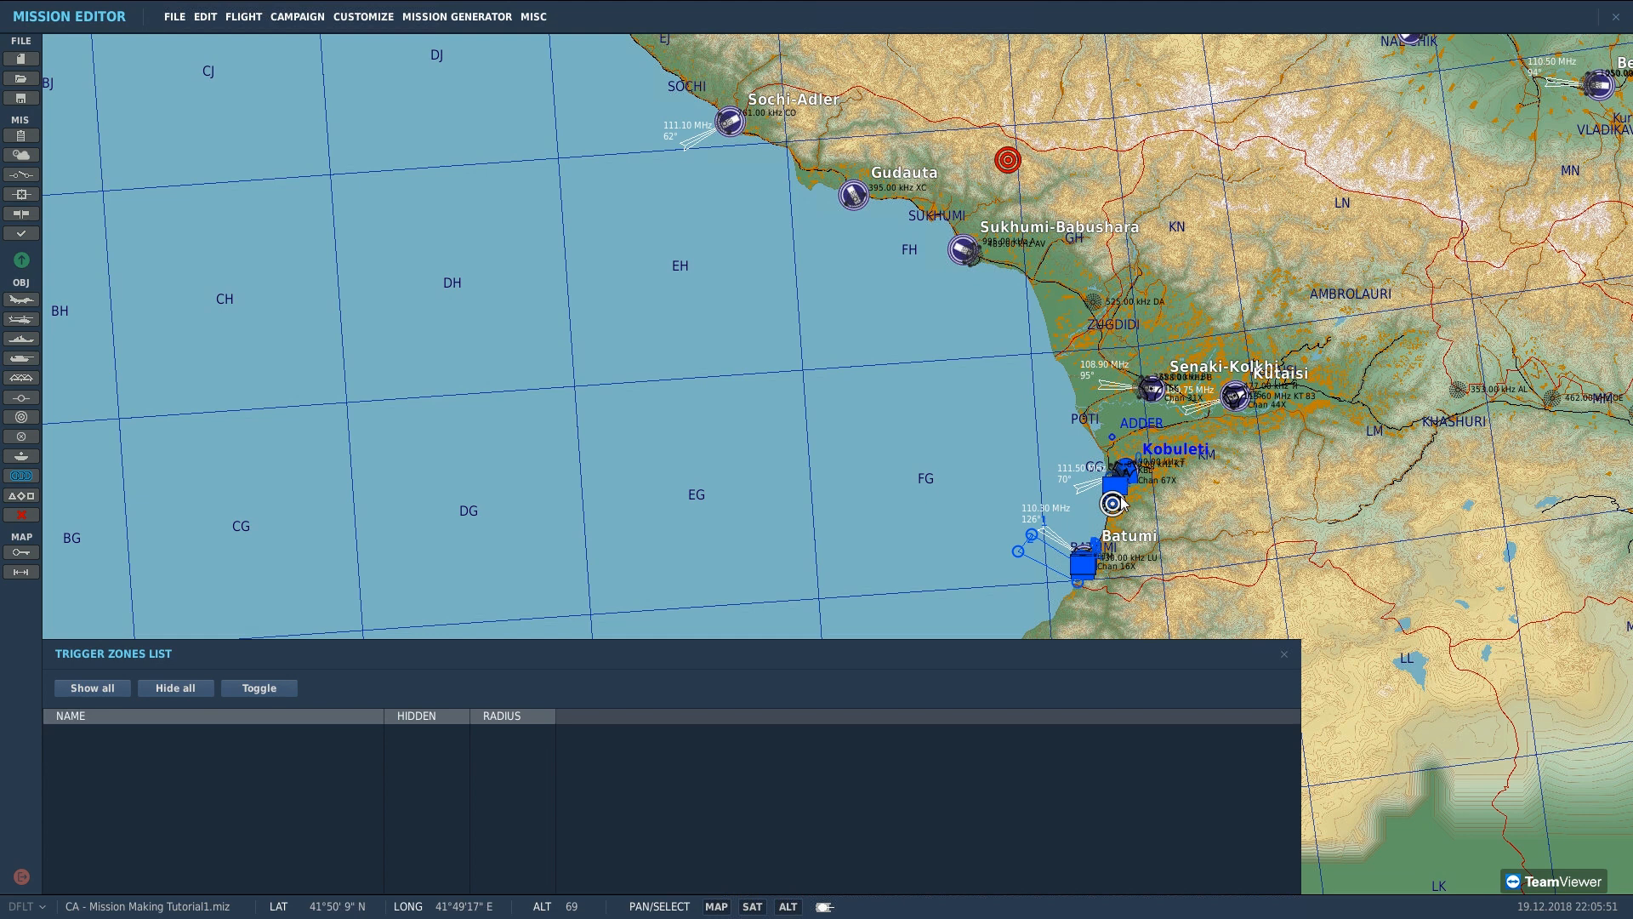
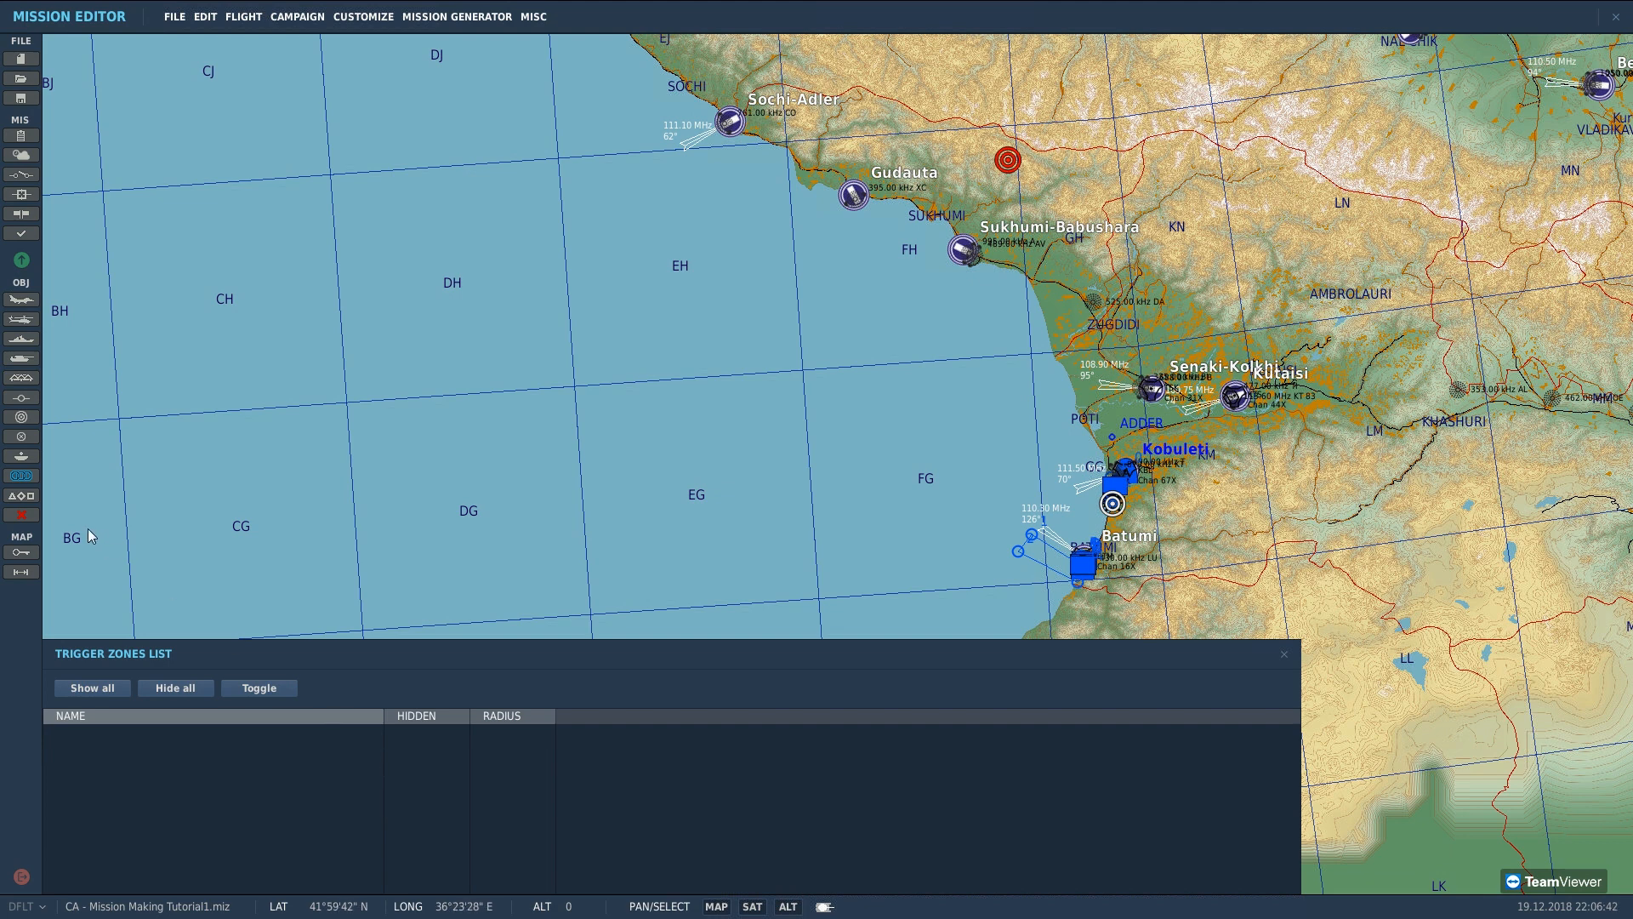
Step: Browse the list of all mission units and select the fourth A-10C of the kobuleti a10c group
{"action": "left_click", "coordinate": [21, 496]}
{"action": "scroll", "coordinate": [161, 749], "scroll_direction": "down", "scroll_amount": 5}
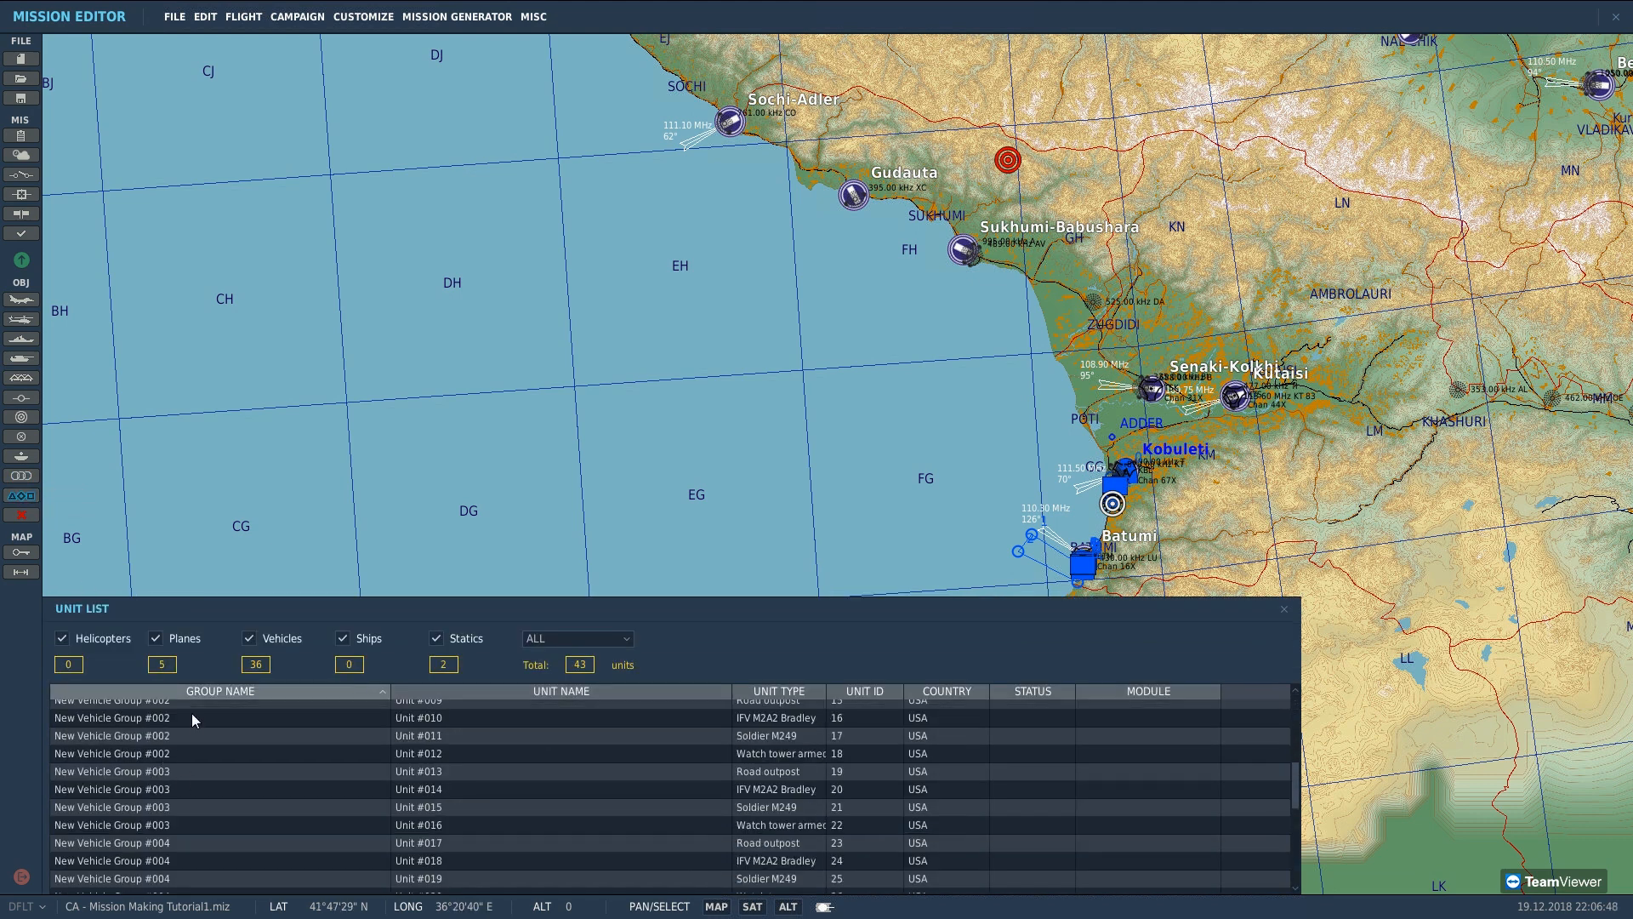
{"action": "scroll", "coordinate": [201, 835], "scroll_direction": "up", "scroll_amount": 5}
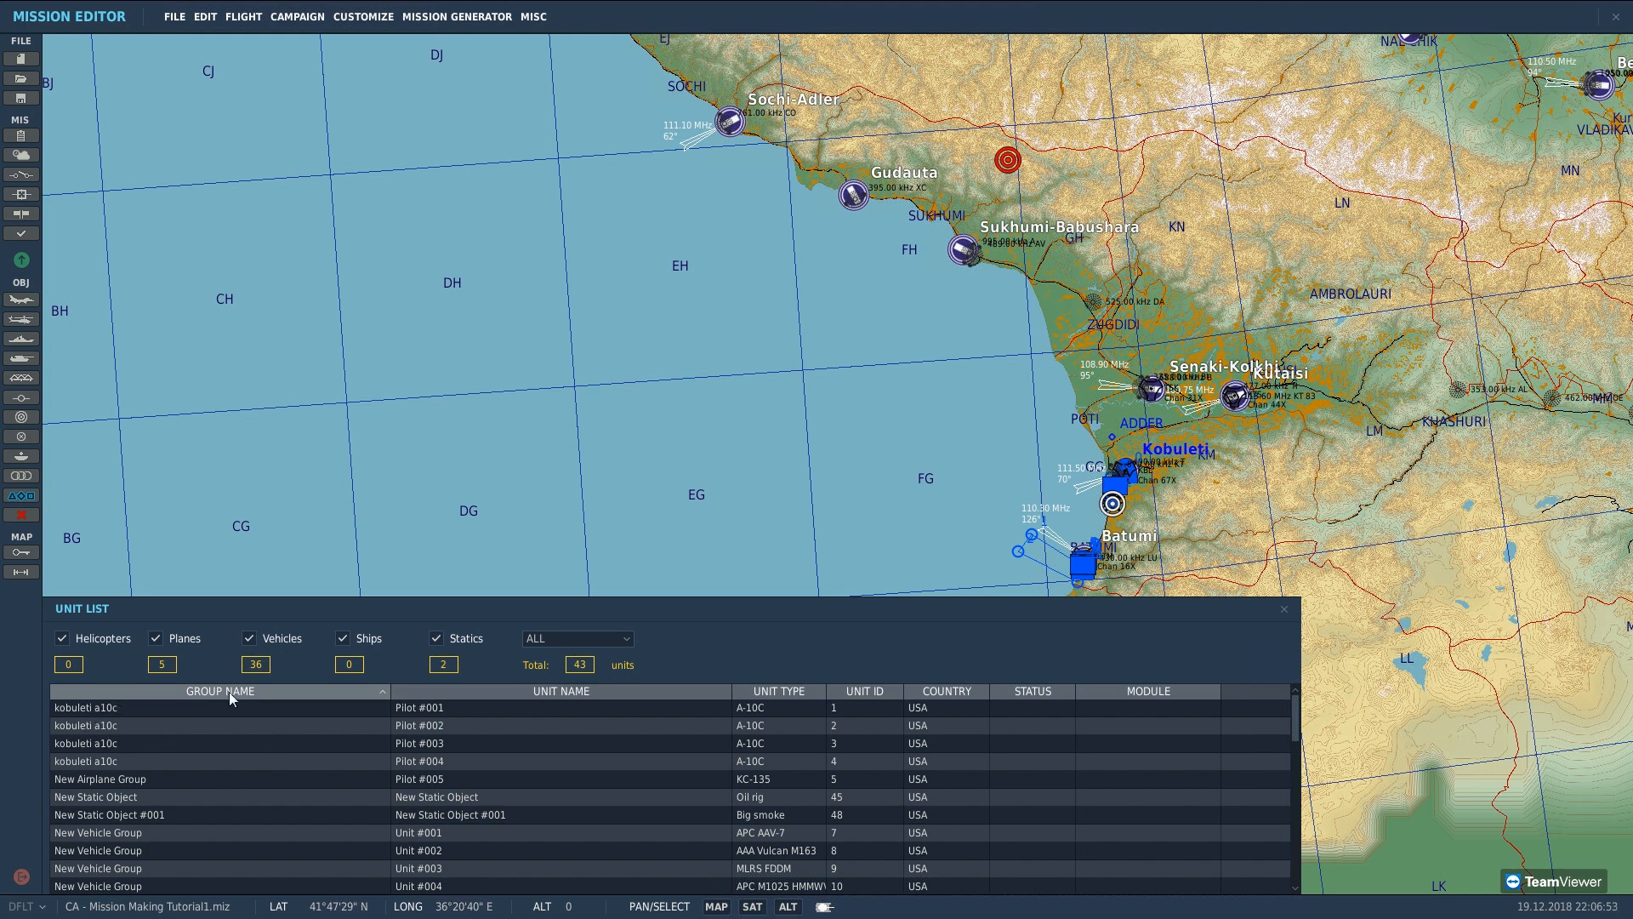
{"action": "left_click", "coordinate": [96, 741]}
{"action": "left_click", "coordinate": [143, 763]}
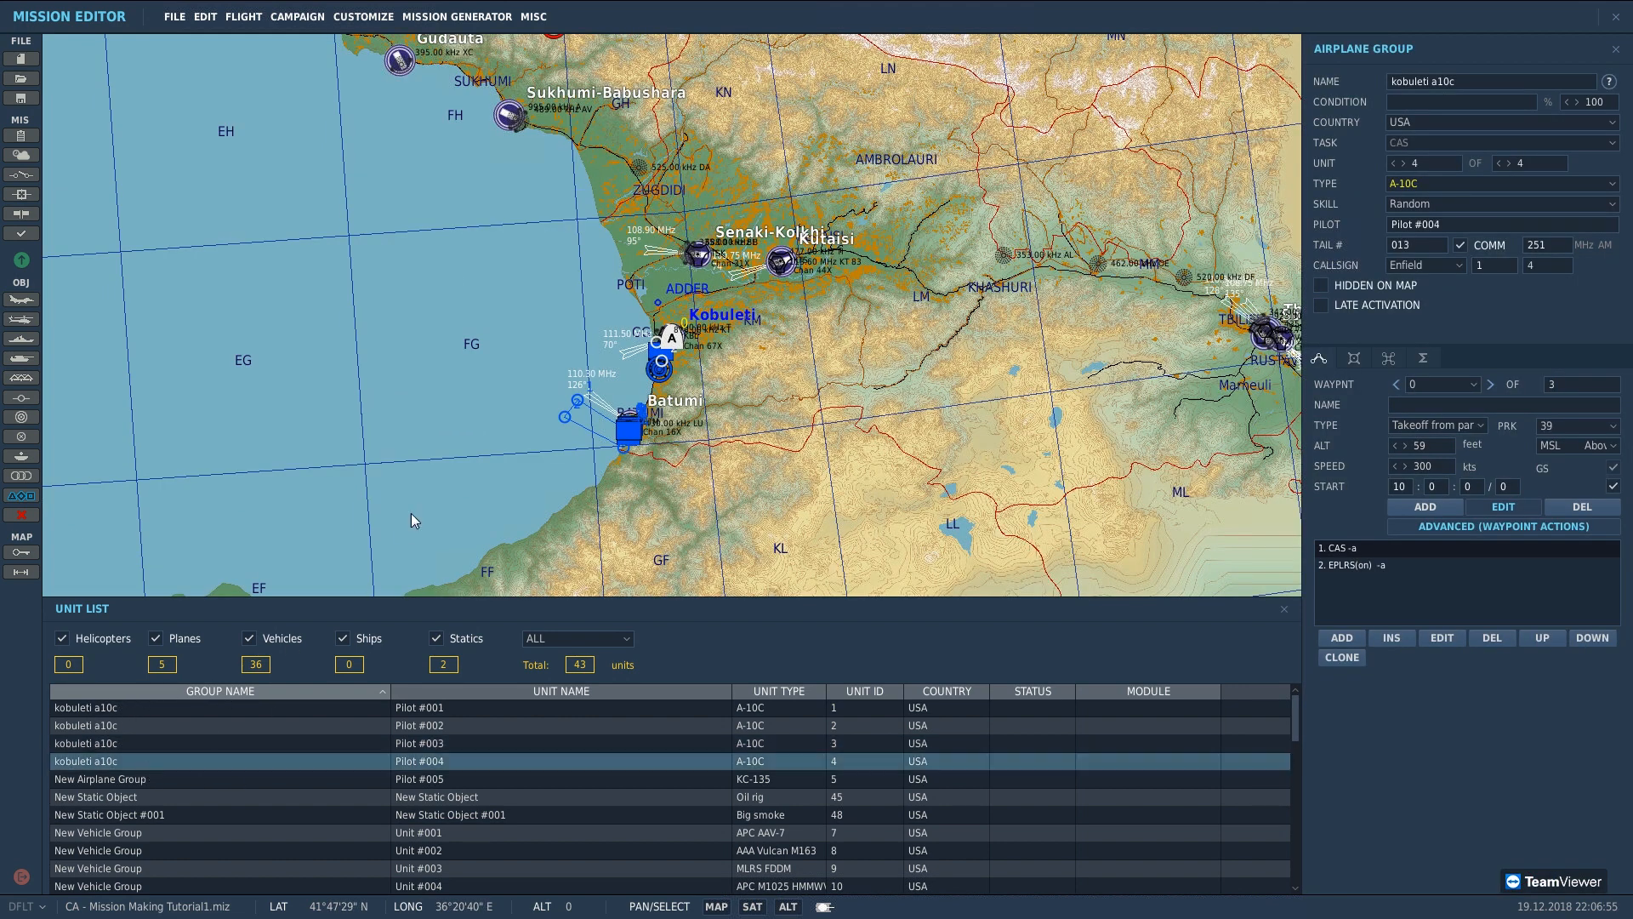
Step: Remove the kobuleti a10c airplane group from the map with the Remove group/object tool
{"action": "scroll", "coordinate": [761, 285], "scroll_direction": "up", "scroll_amount": 1}
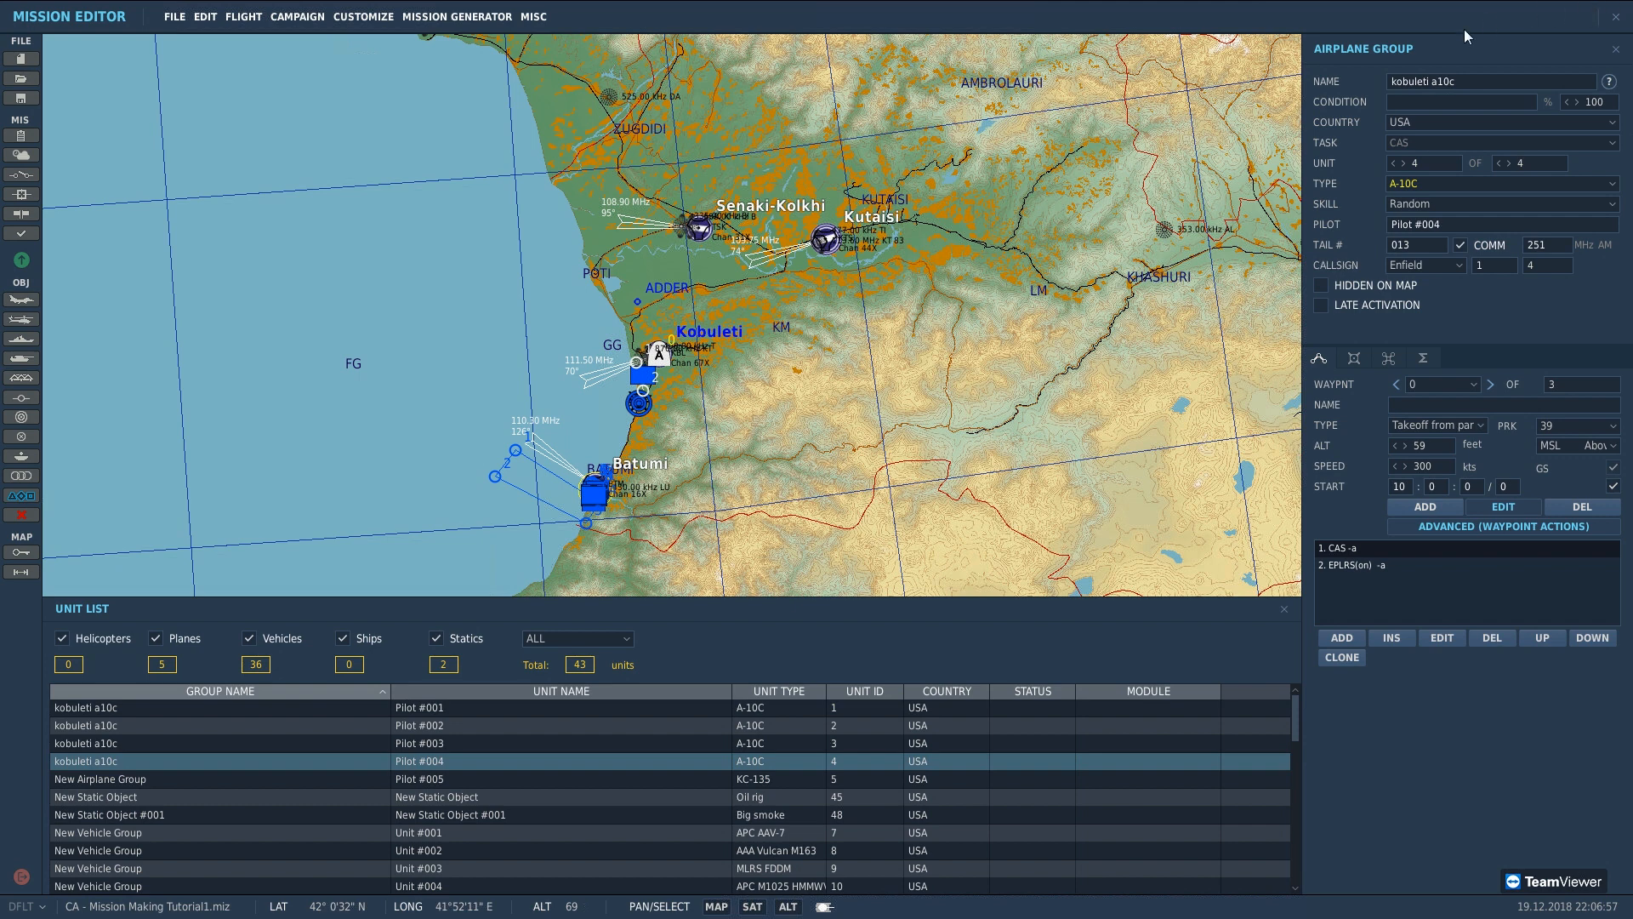
{"action": "scroll", "coordinate": [637, 359], "scroll_direction": "up", "scroll_amount": 3}
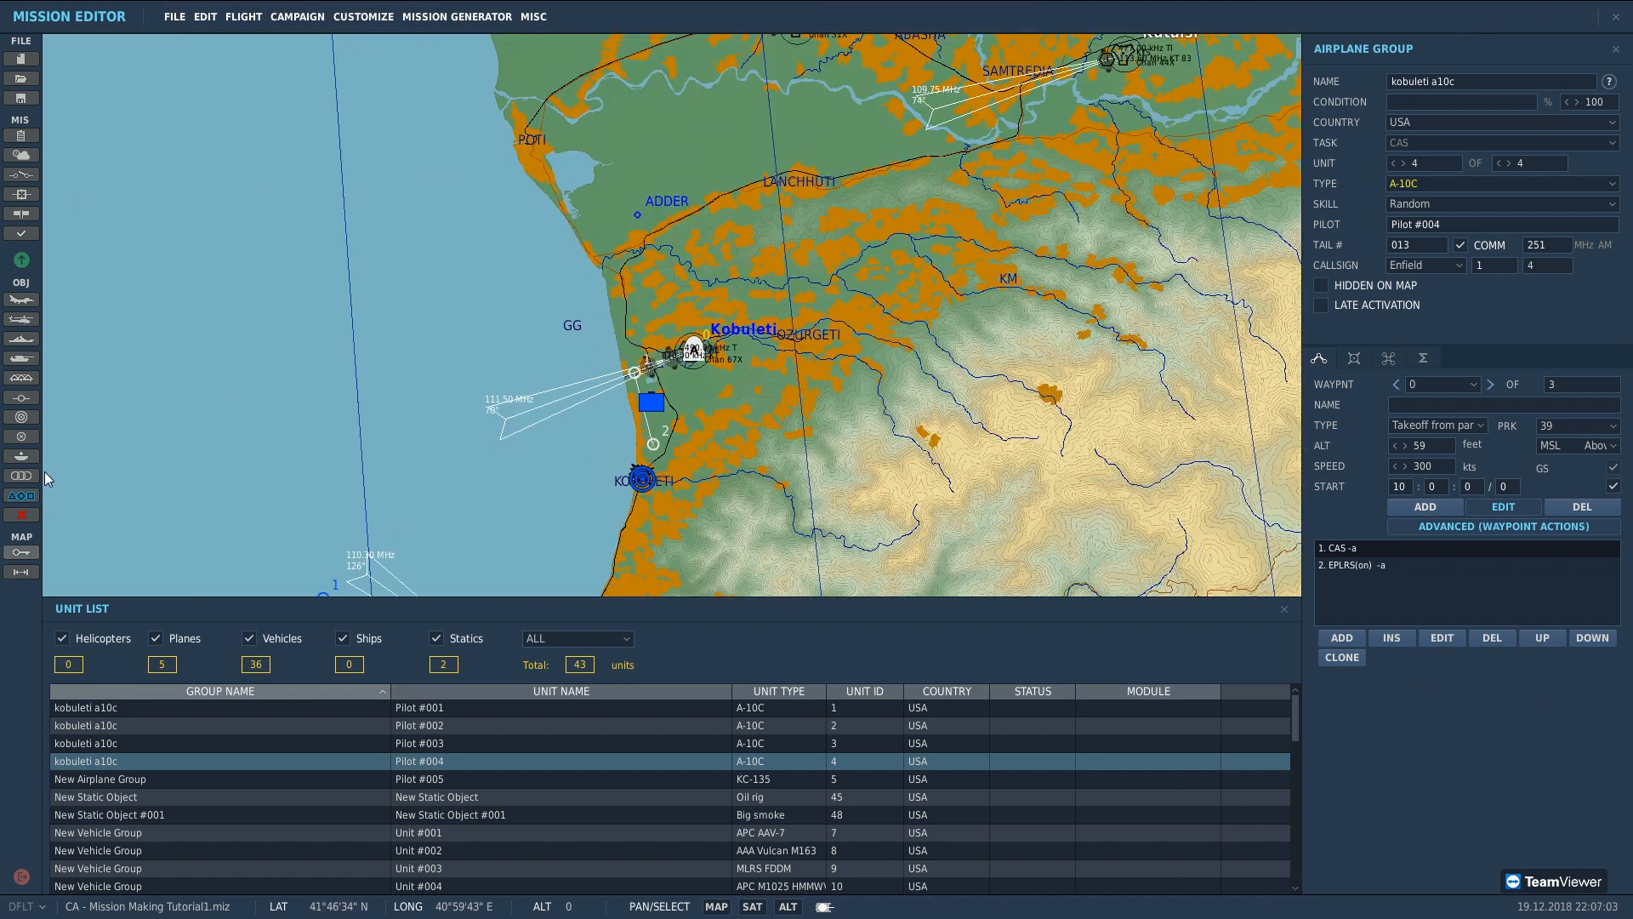
{"action": "left_click", "coordinate": [416, 473]}
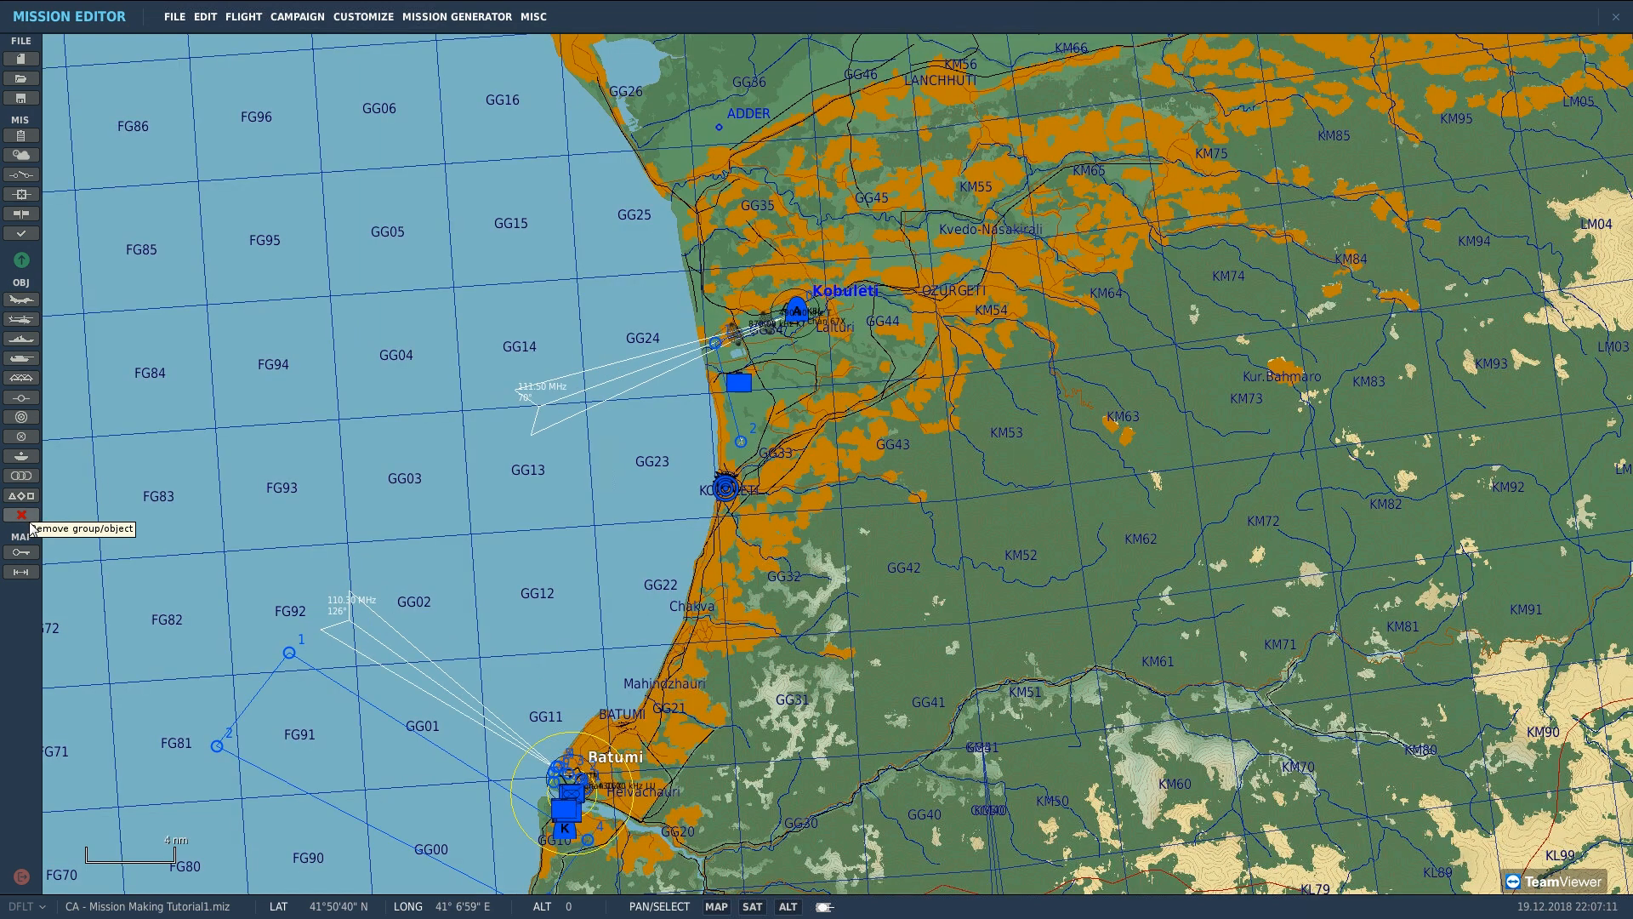
{"action": "left_click", "coordinate": [741, 441]}
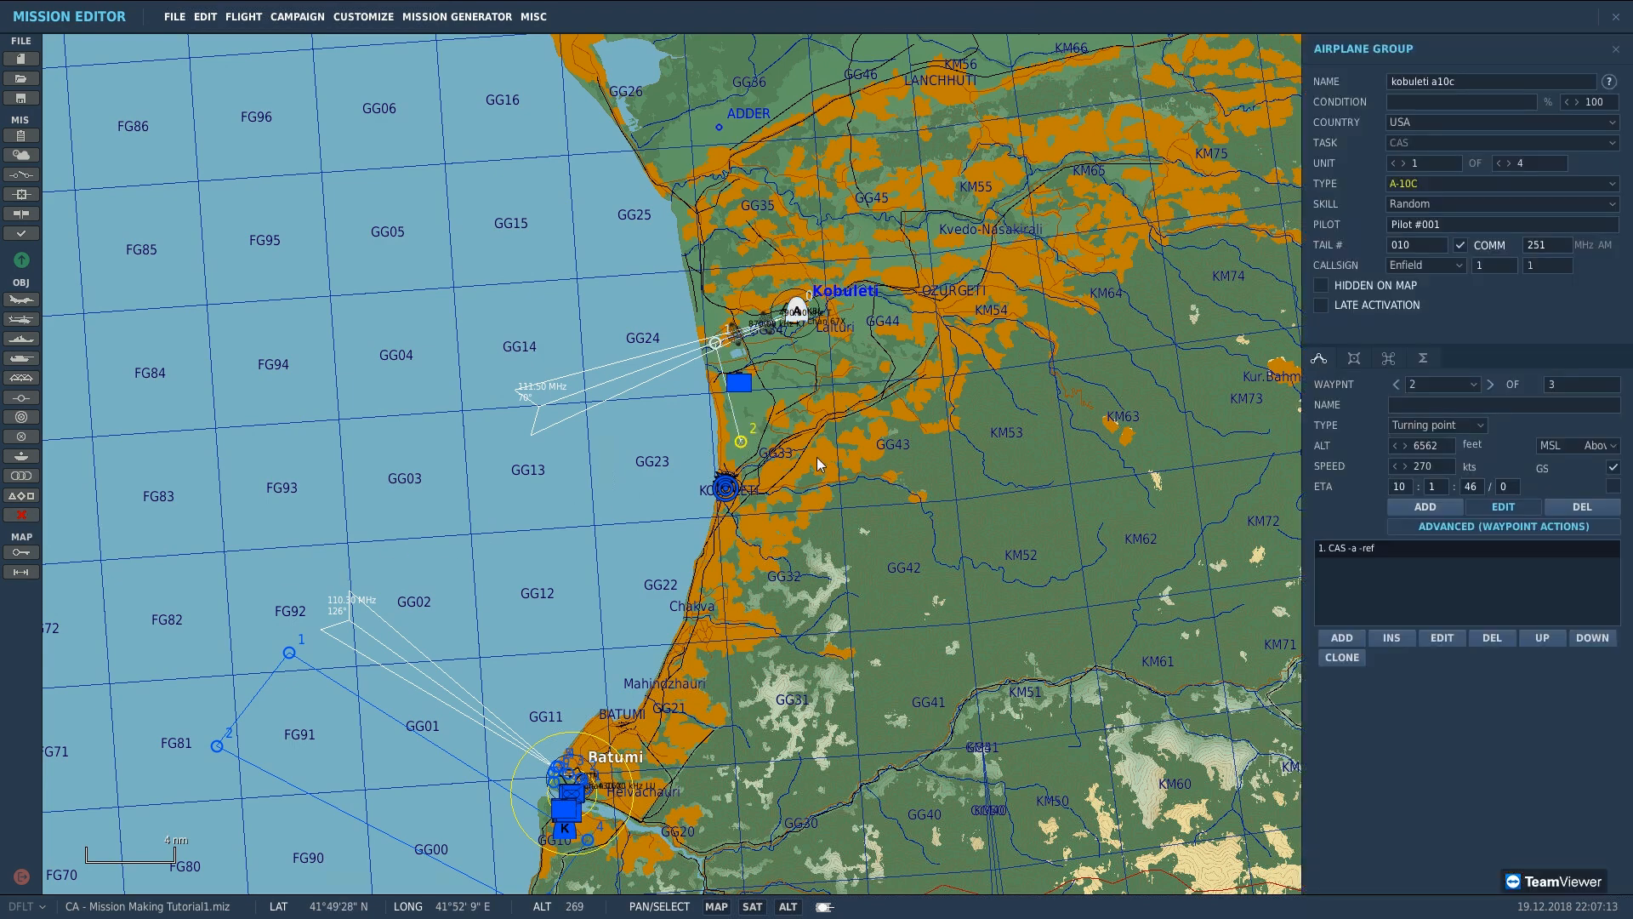
{"action": "left_click", "coordinate": [817, 457]}
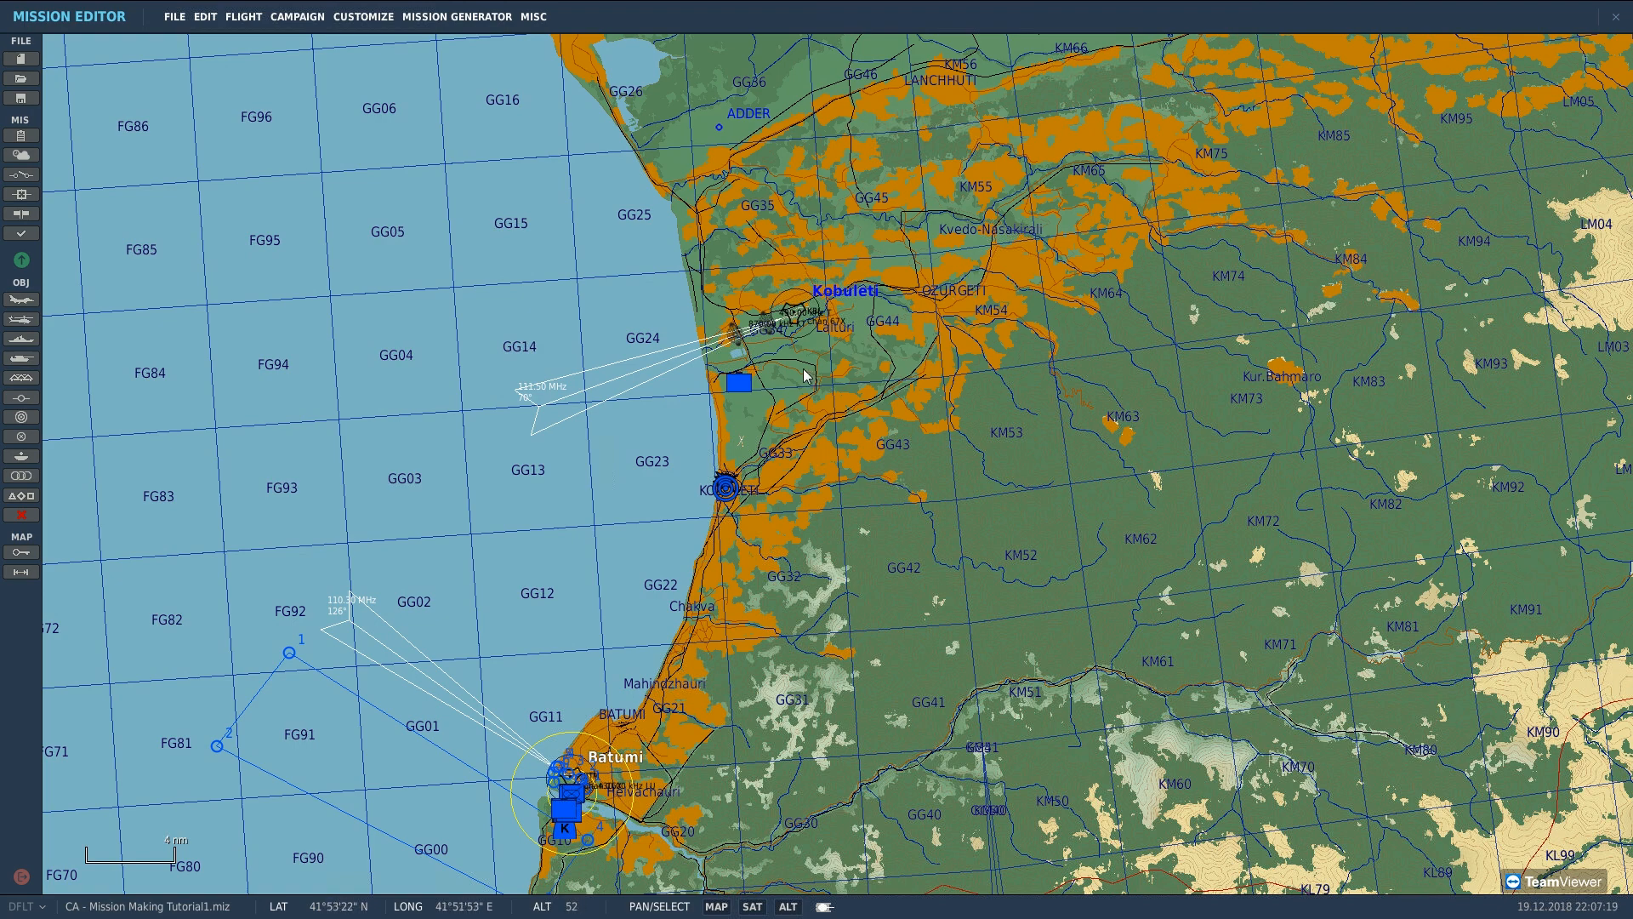
Step: Hide the Towns and MGRS Grid layers in the map options and close them
{"action": "scroll", "coordinate": [806, 375], "scroll_direction": "up", "scroll_amount": 2}
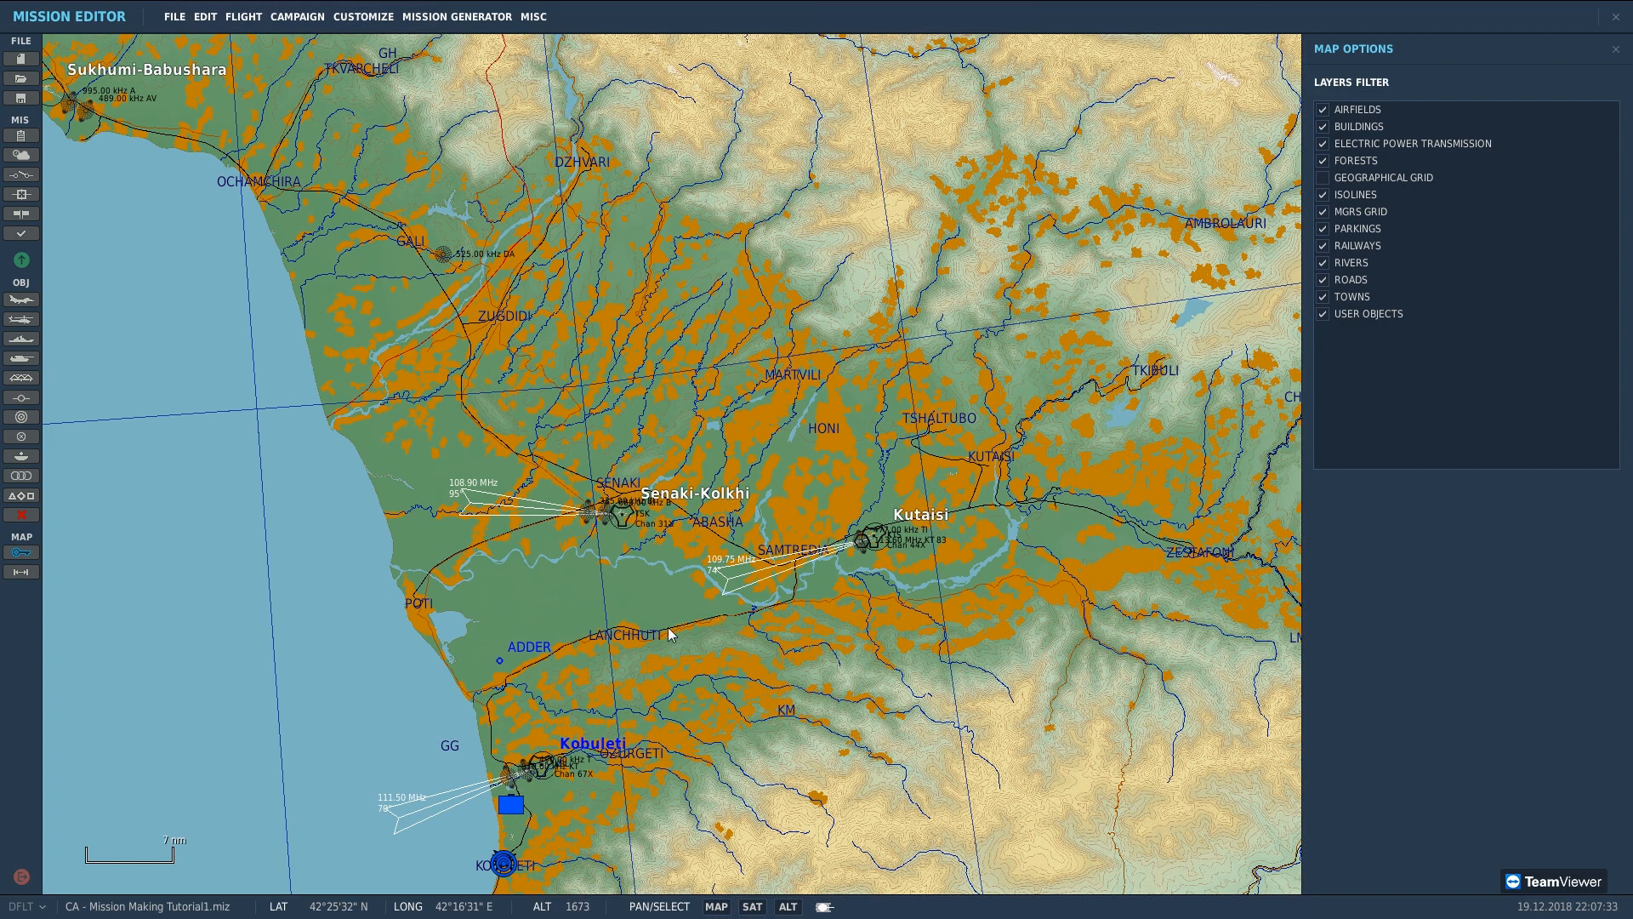
{"action": "scroll", "coordinate": [812, 523], "scroll_direction": "up", "scroll_amount": 2}
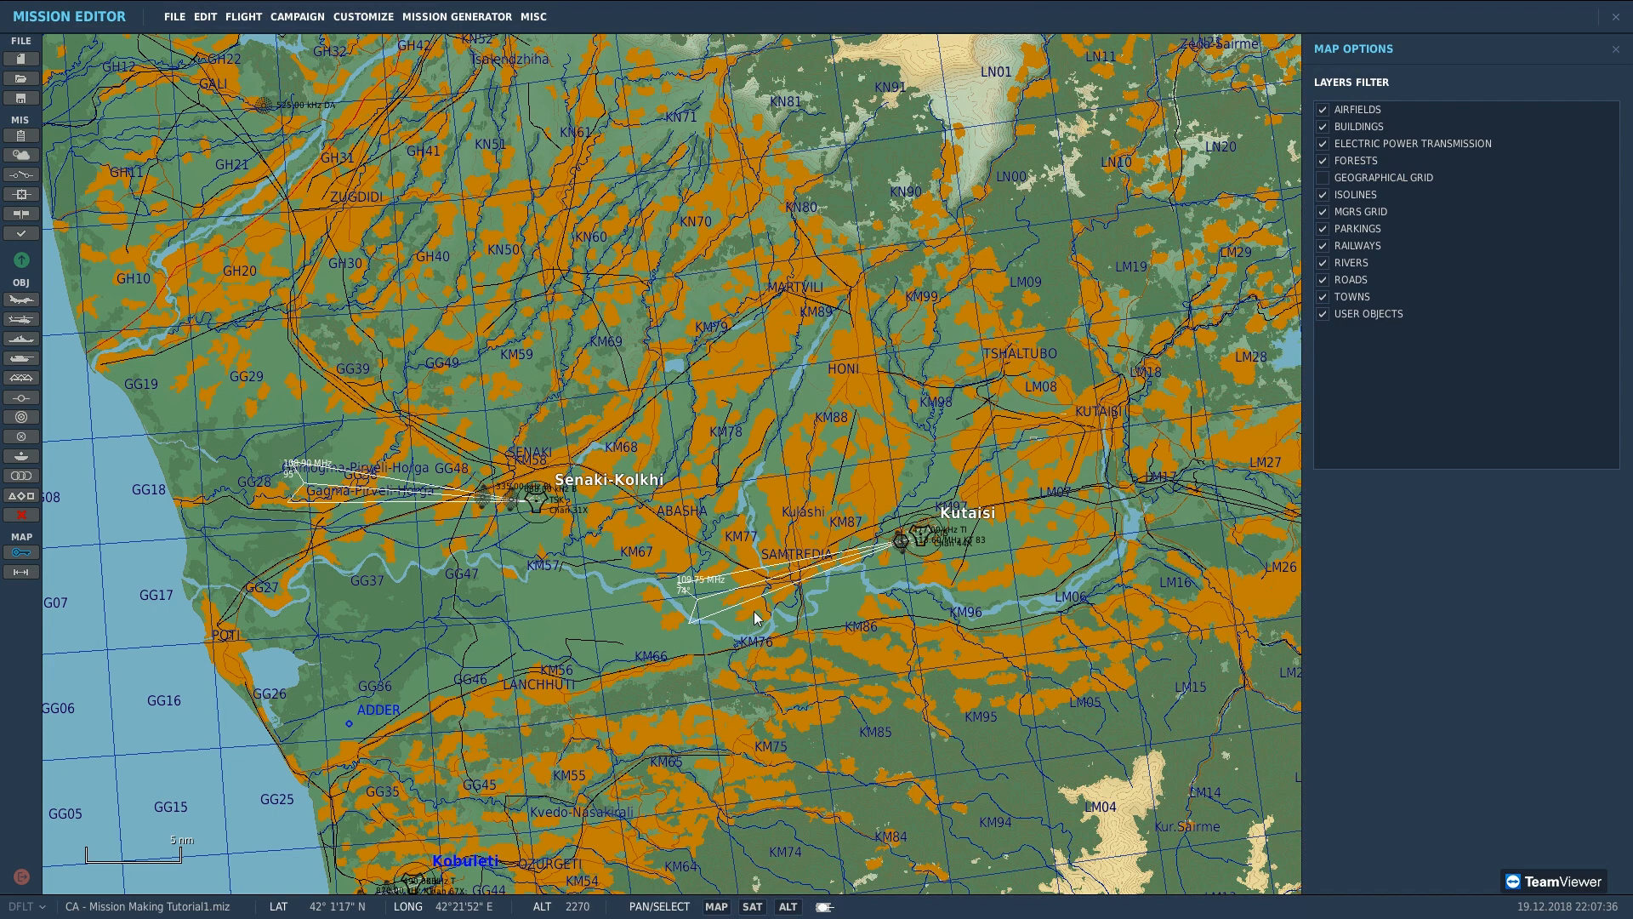
{"action": "scroll", "coordinate": [756, 615], "scroll_direction": "down", "scroll_amount": 2}
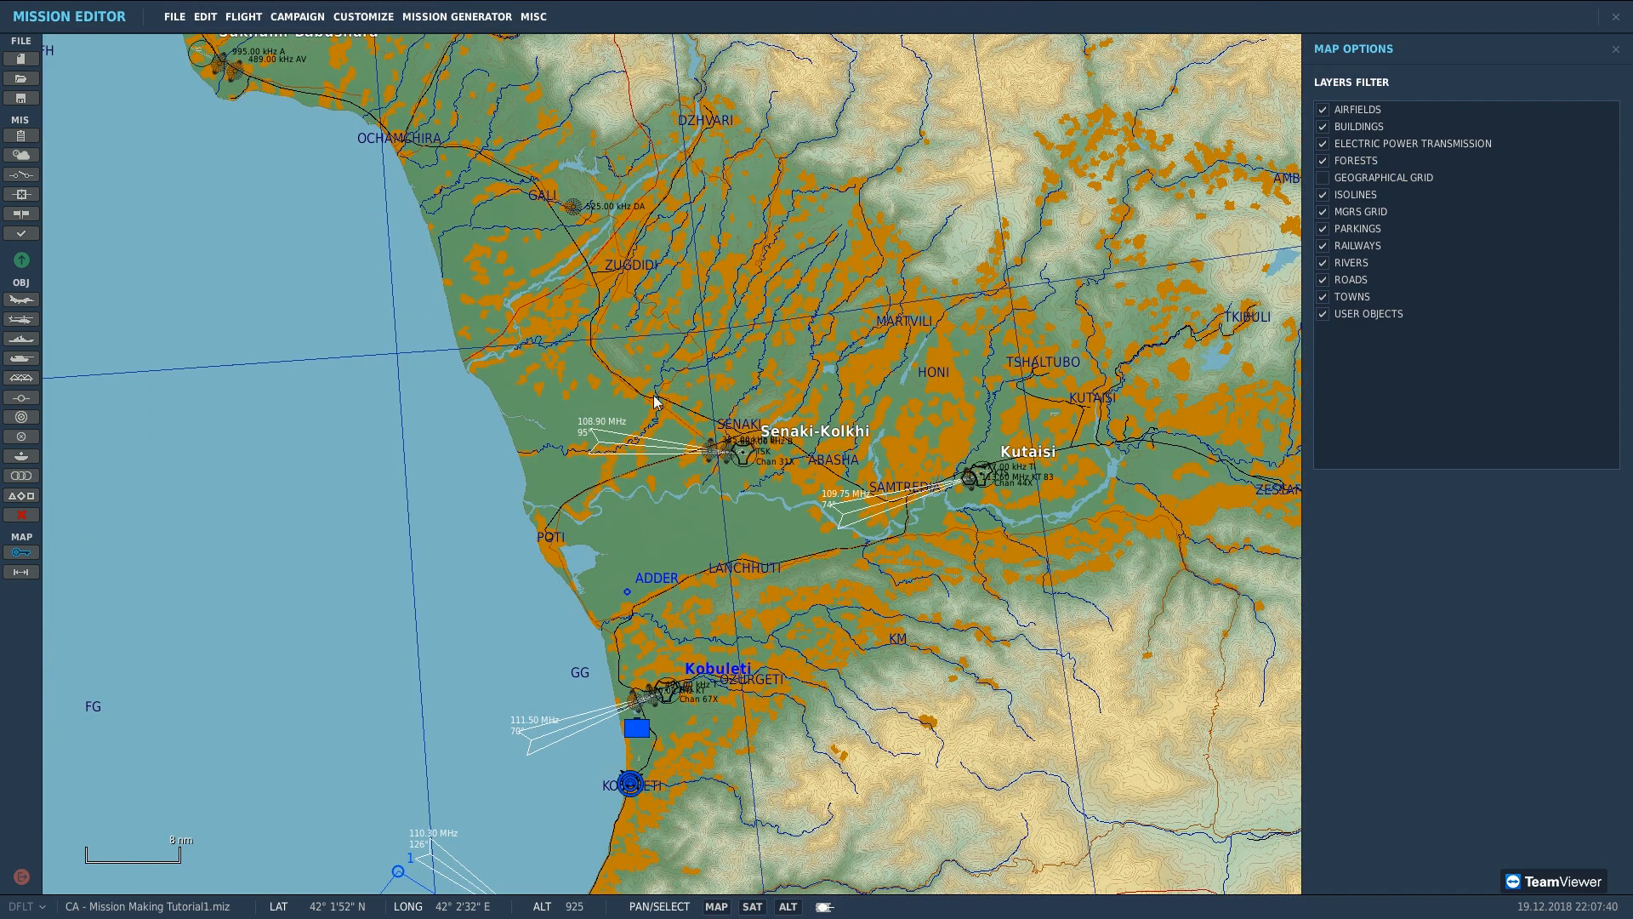
{"action": "scroll", "coordinate": [1017, 418], "scroll_direction": "up", "scroll_amount": 1}
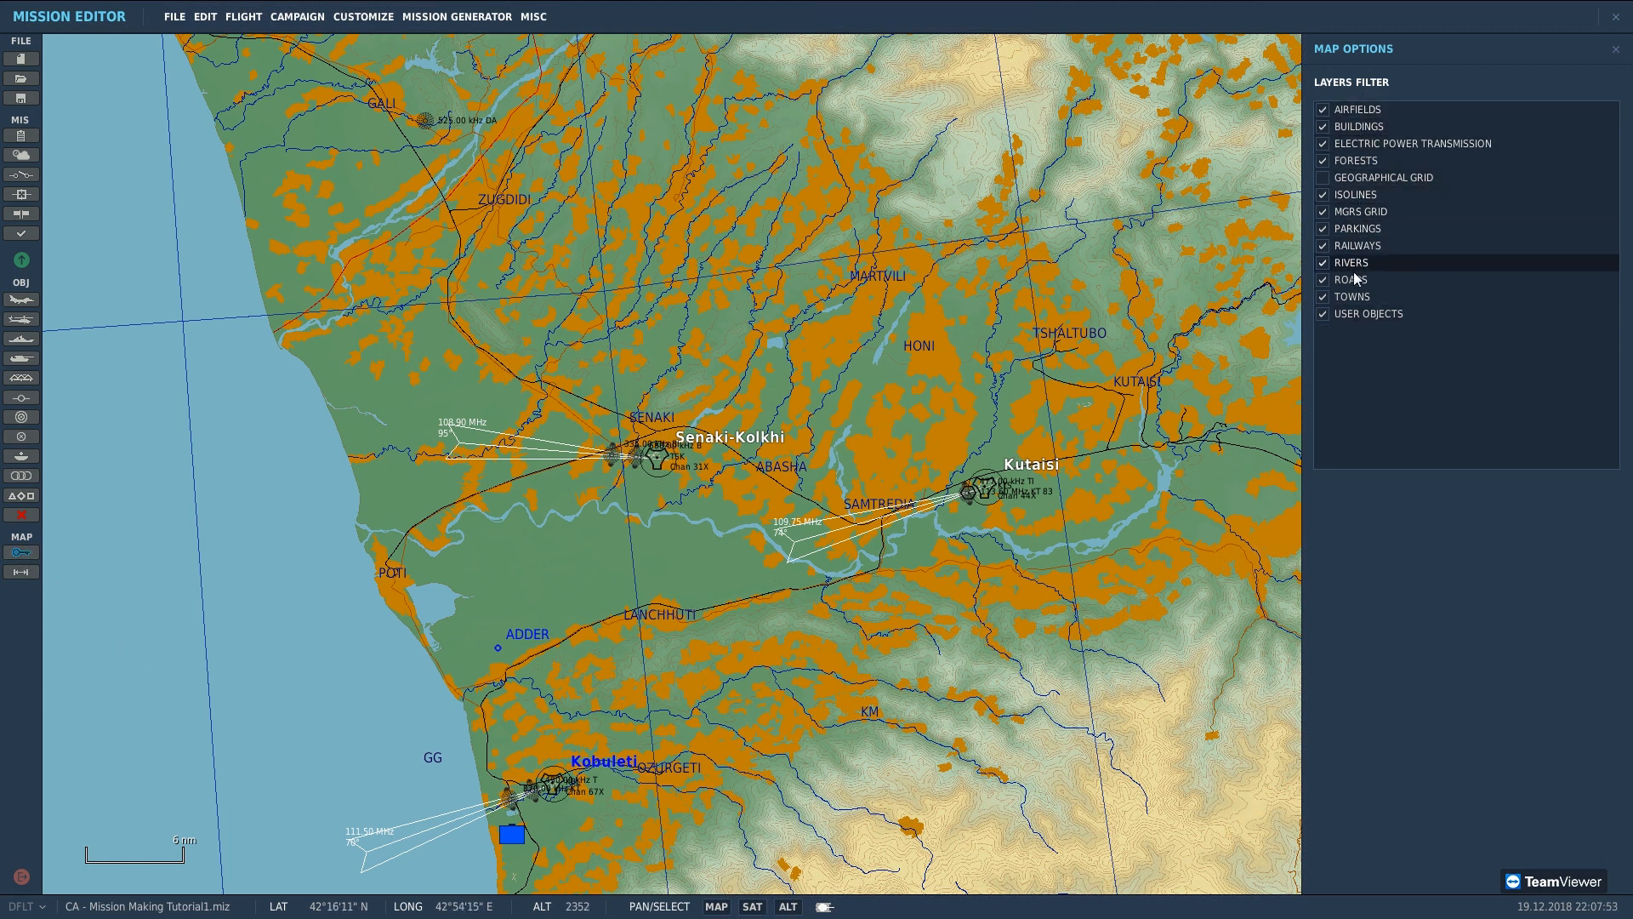
{"action": "left_click", "coordinate": [1323, 296]}
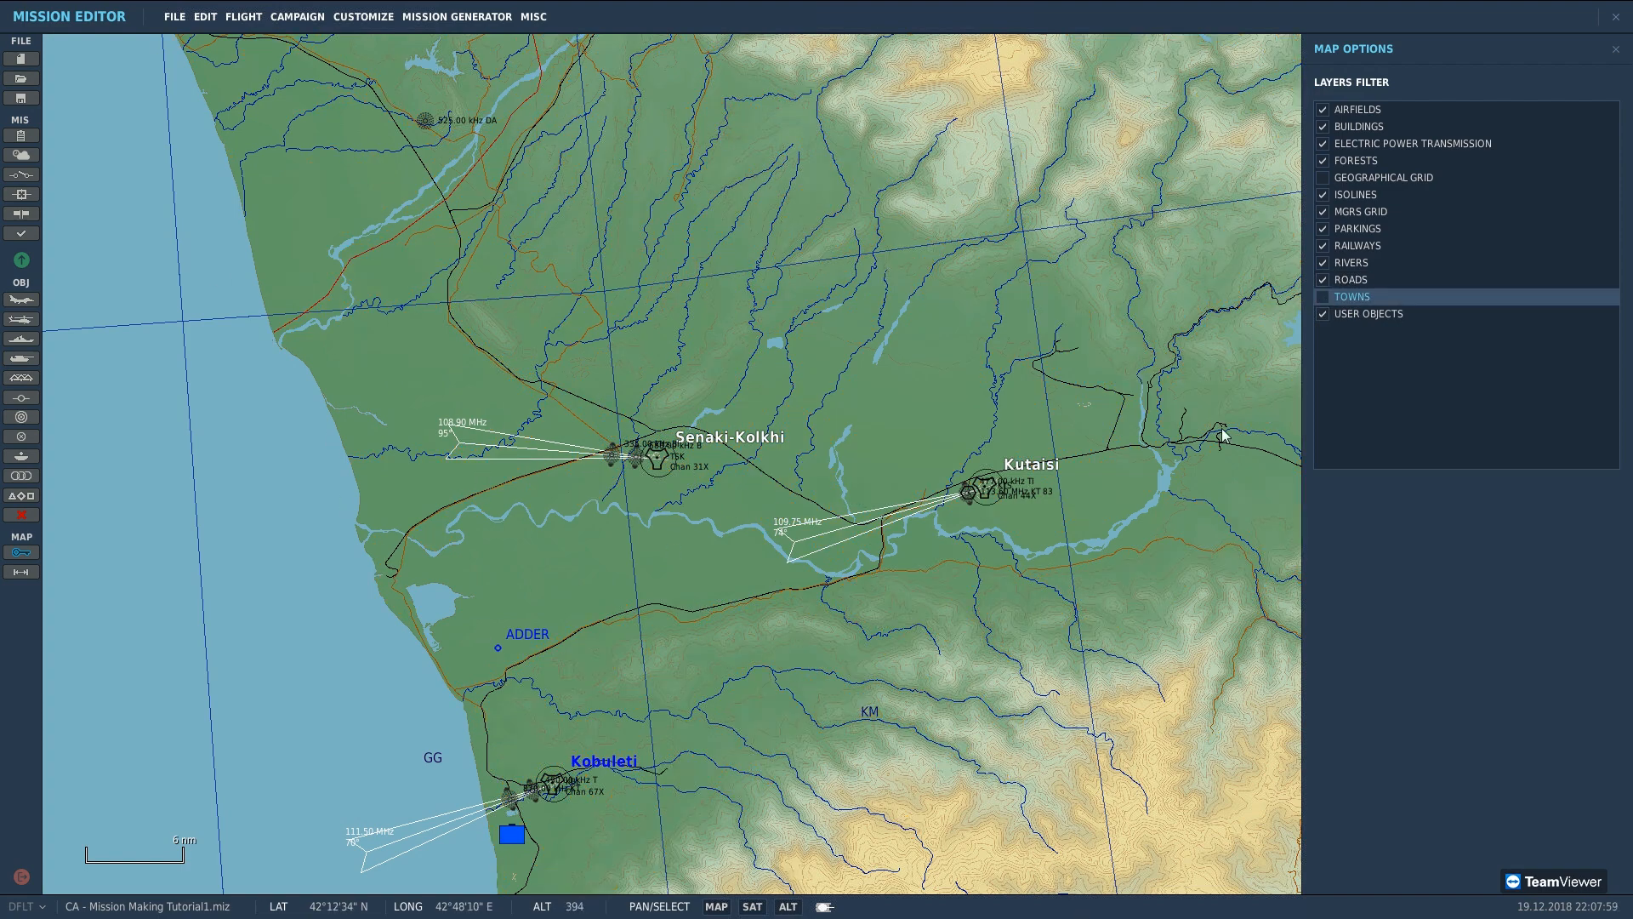
{"action": "scroll", "coordinate": [1222, 434], "scroll_direction": "down", "scroll_amount": 1}
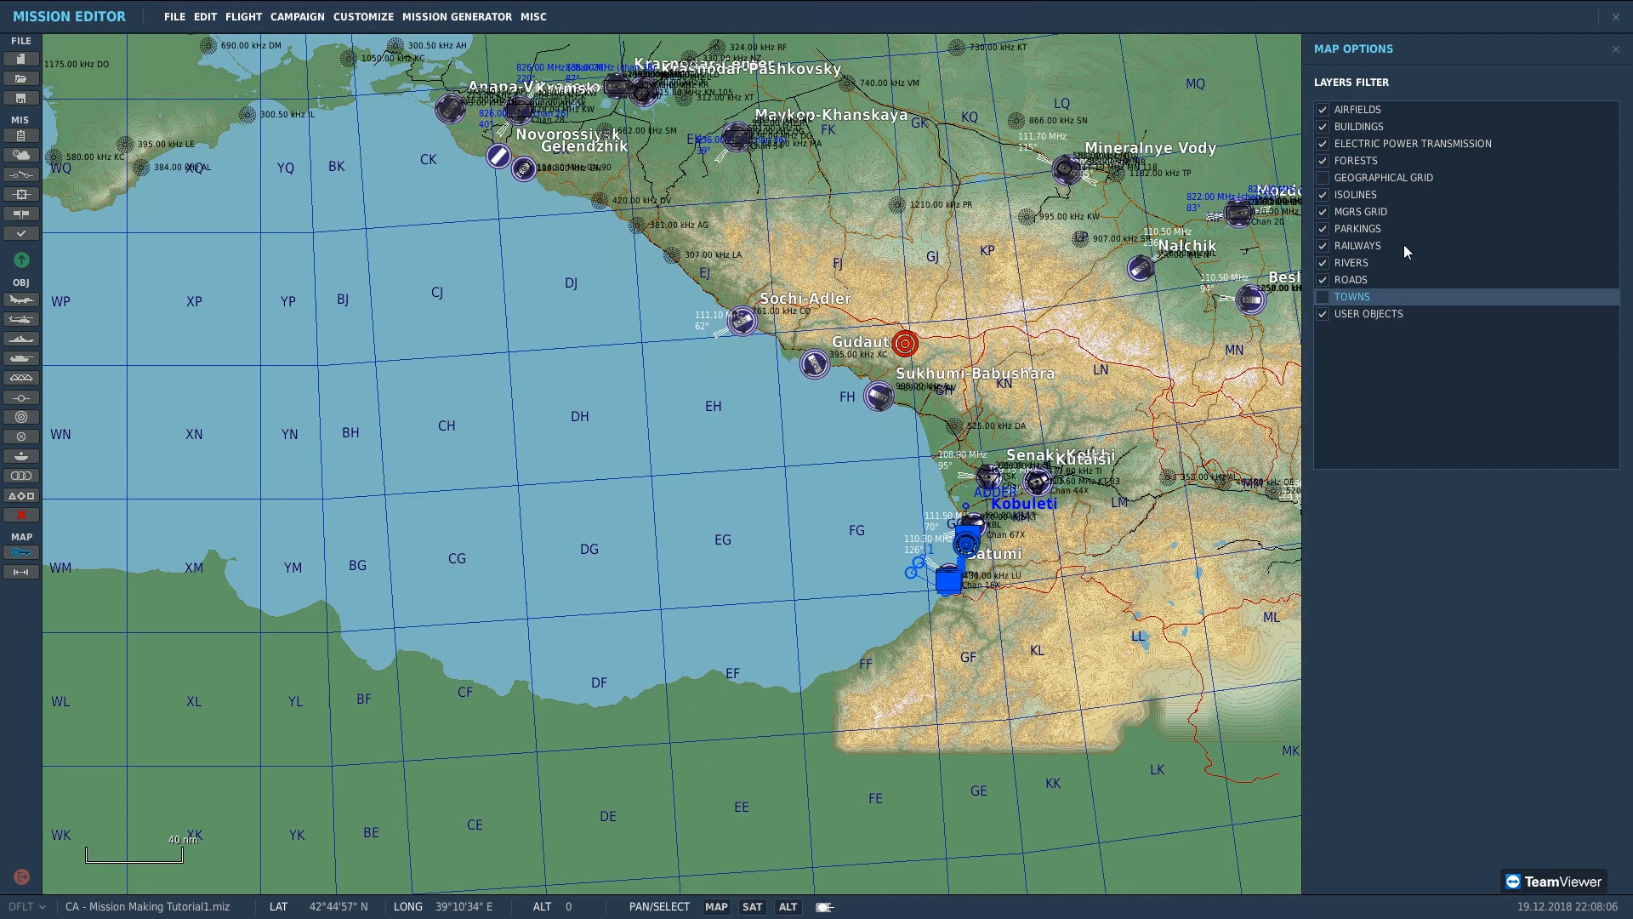
{"action": "left_click", "coordinate": [1324, 211]}
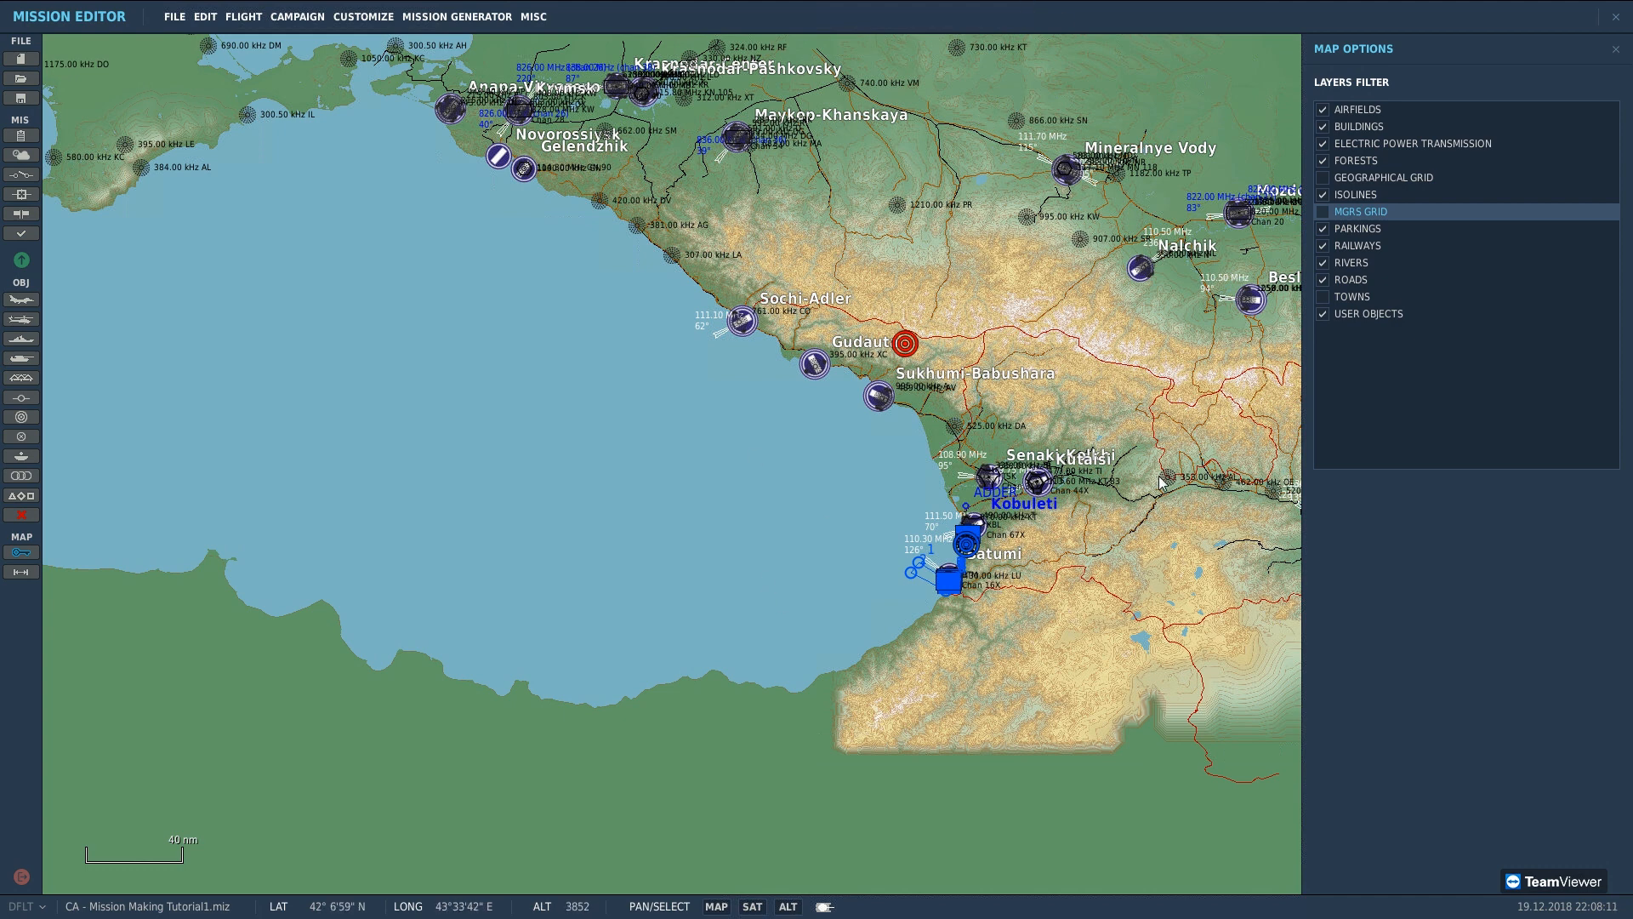
{"action": "left_click_drag", "start_coordinate": [915, 481], "coordinate": [916, 499]}
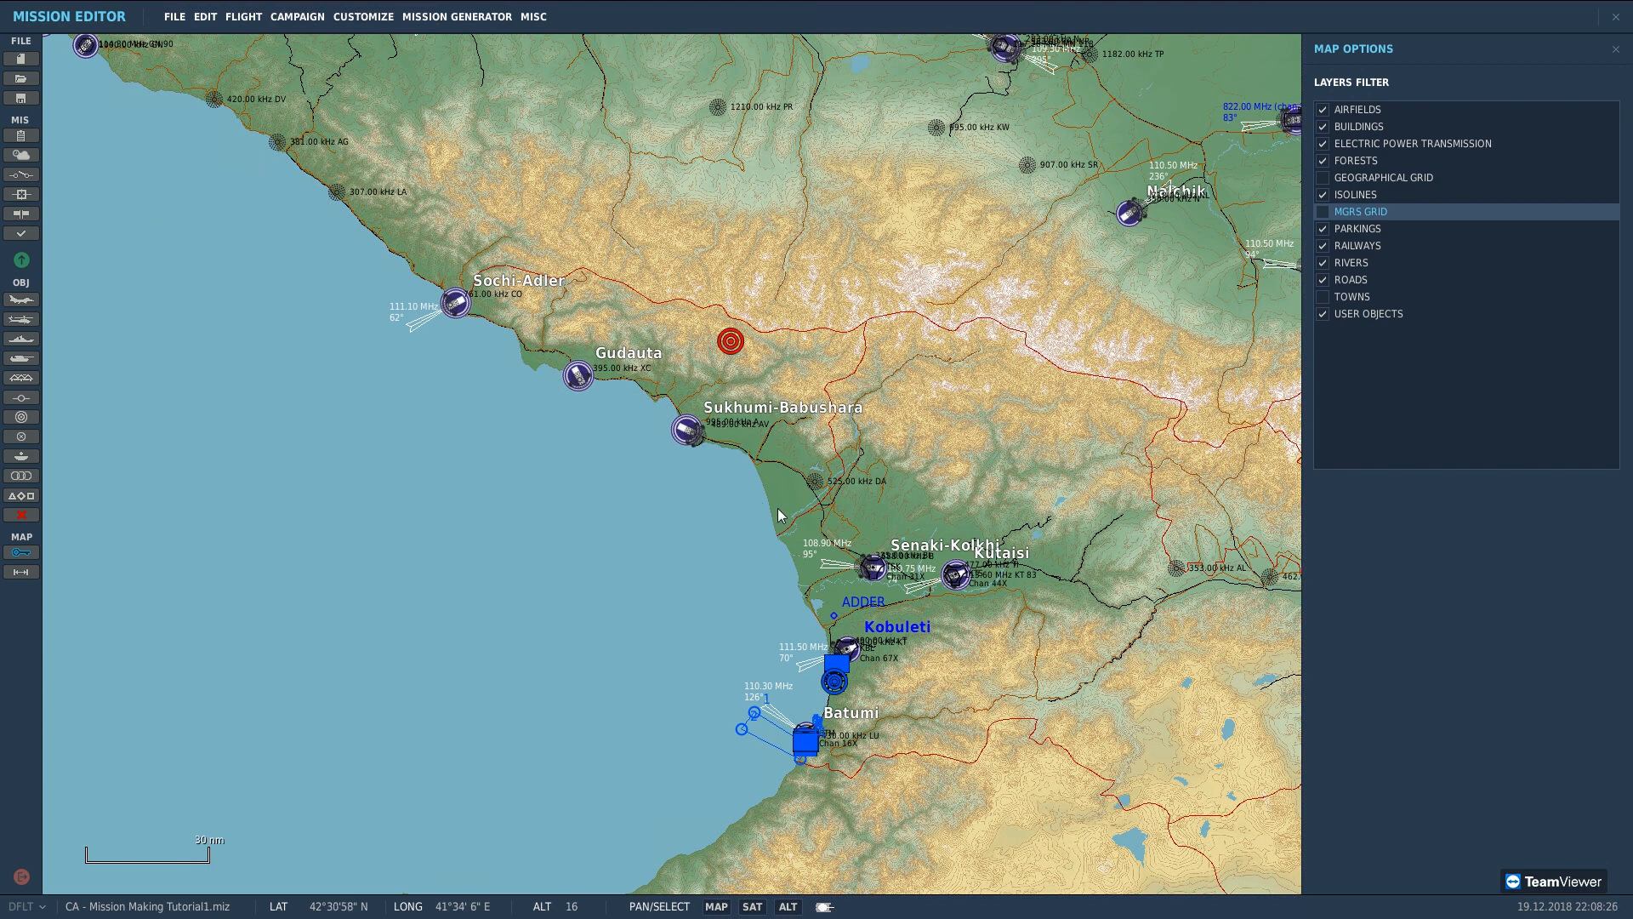
{"action": "left_click", "coordinate": [1615, 50]}
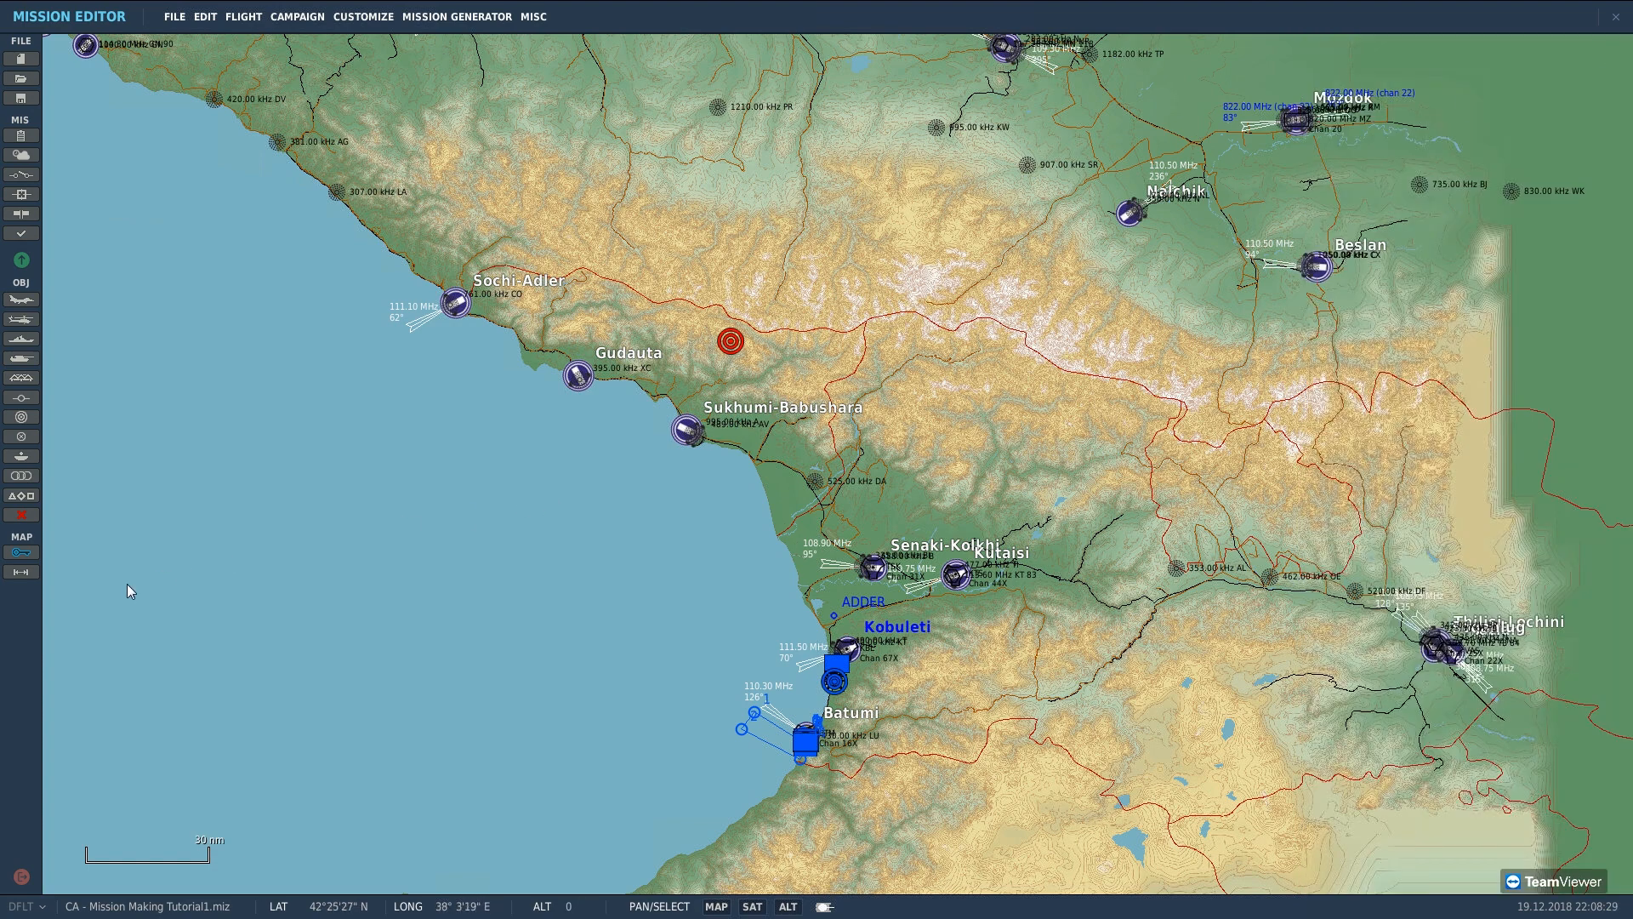
Step: Look over the decluttered map around Kobuleti, Senaki-Kolkhi, Kutaisi and Batumi
{"action": "scroll", "coordinate": [646, 598], "scroll_direction": "up", "scroll_amount": 1}
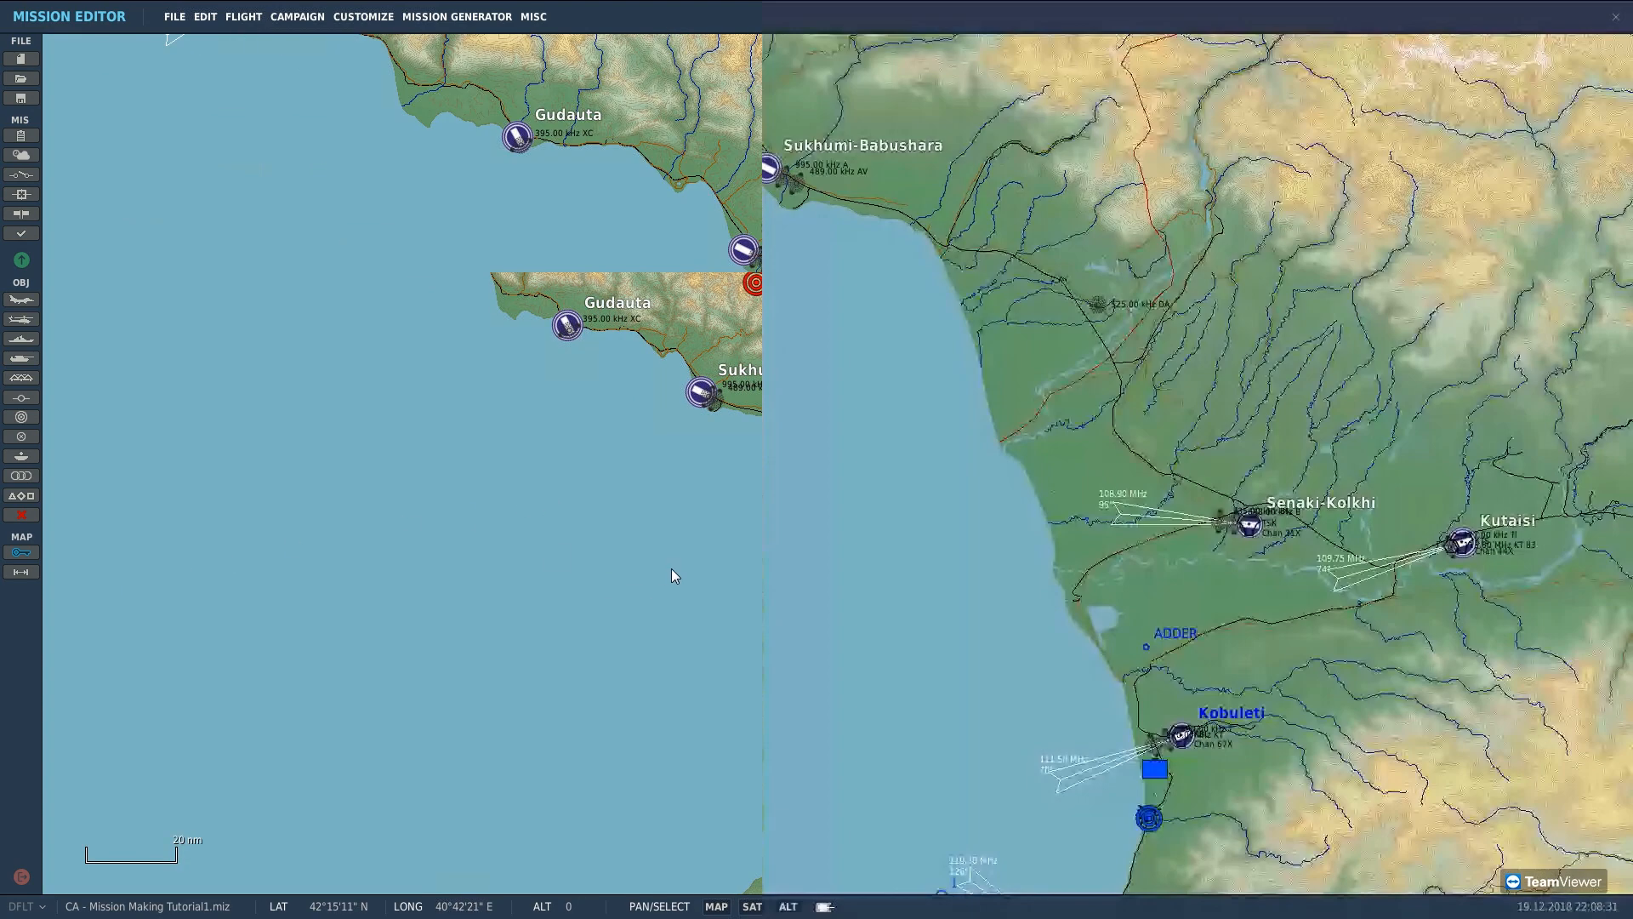
{"action": "scroll", "coordinate": [672, 577], "scroll_direction": "up", "scroll_amount": 1}
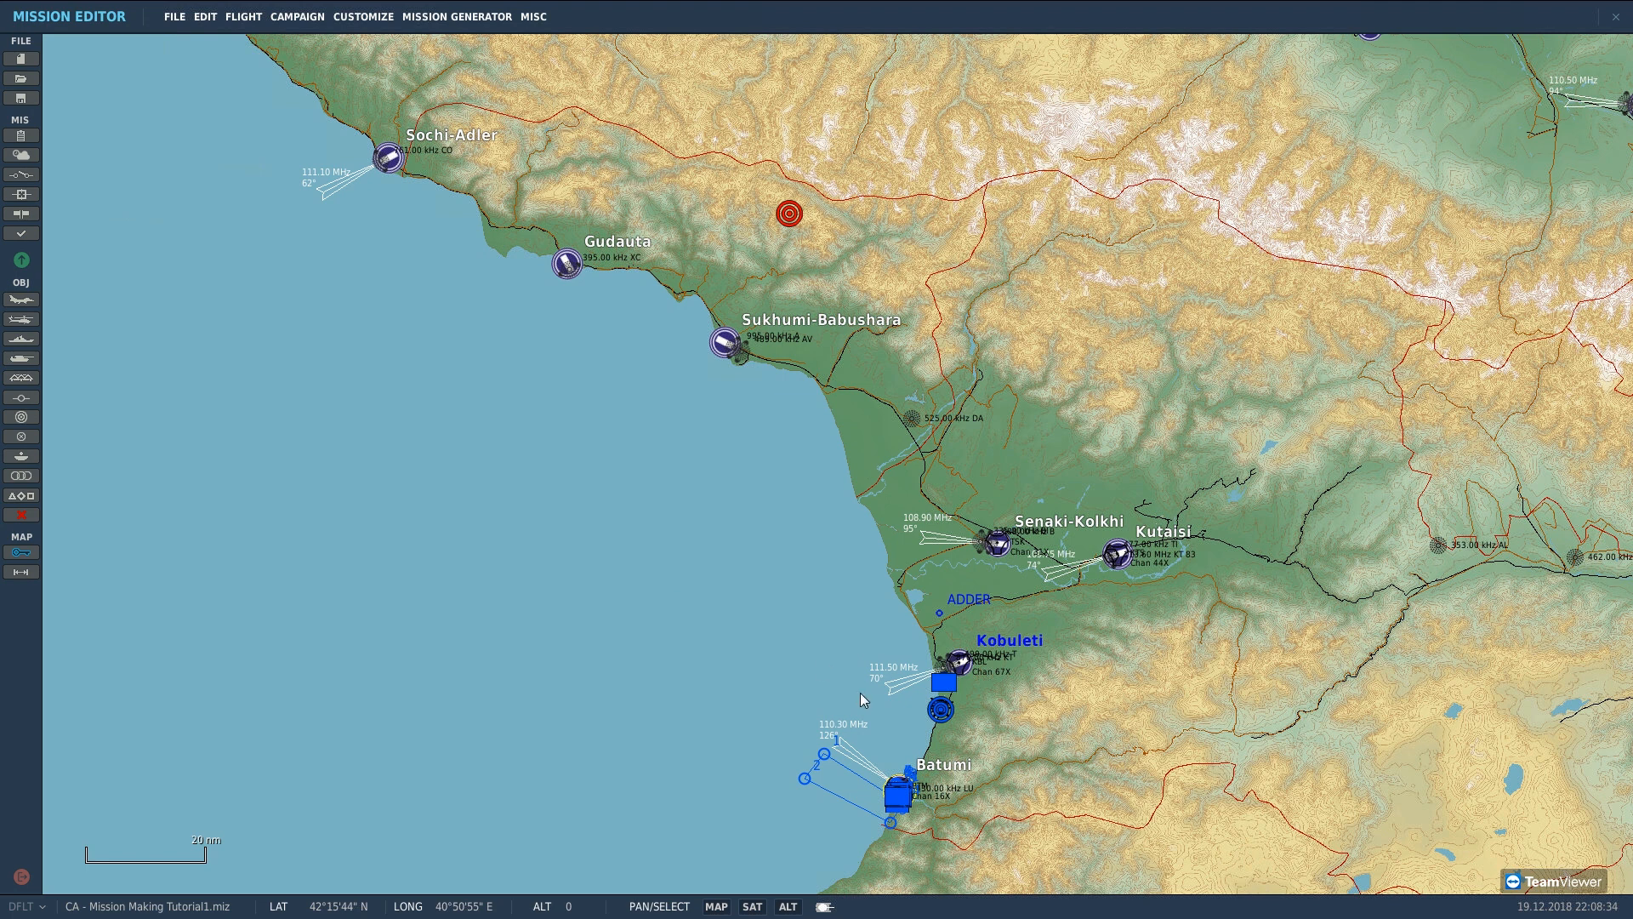
{"action": "scroll", "coordinate": [946, 699], "scroll_direction": "up", "scroll_amount": 2}
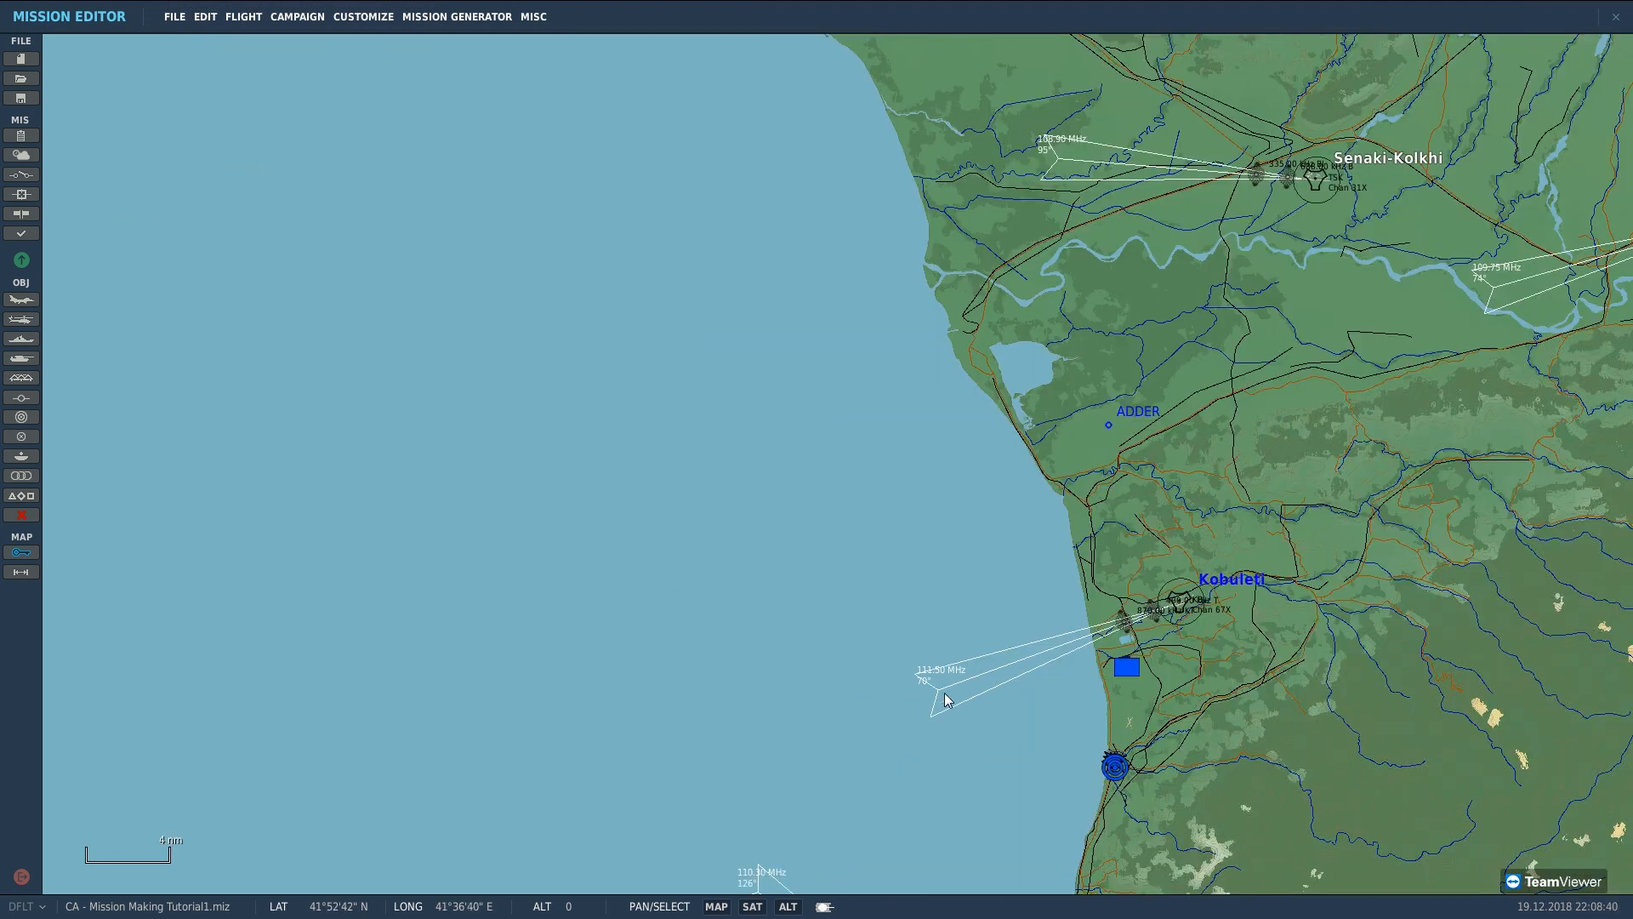
{"action": "left_click_drag", "start_coordinate": [1004, 511], "coordinate": [652, 413]}
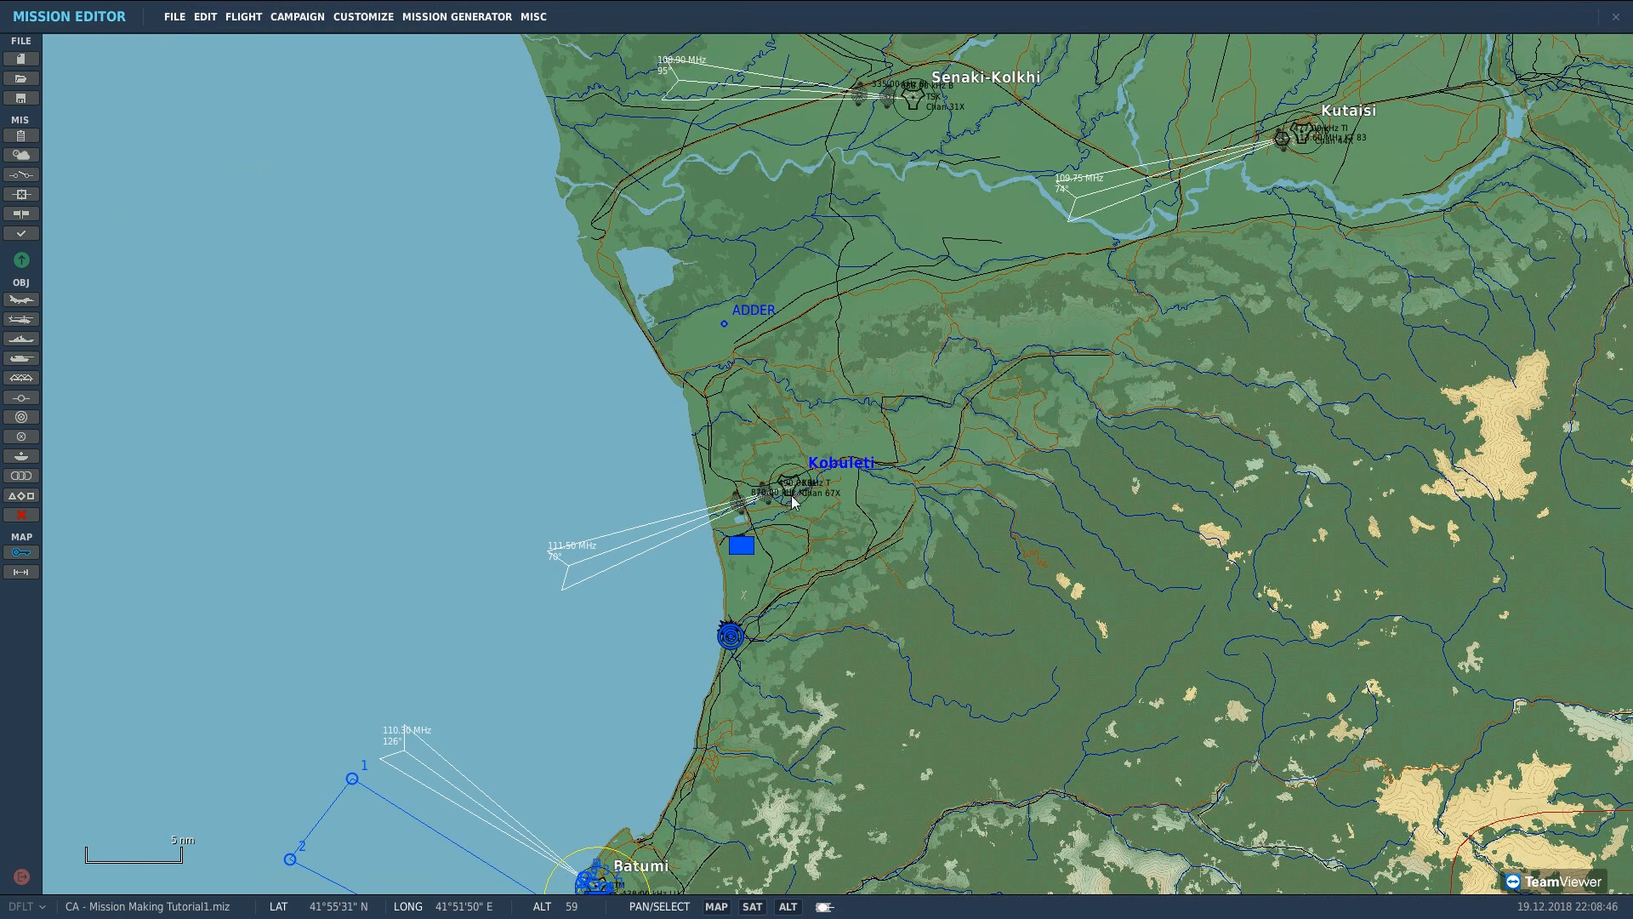
{"action": "scroll", "coordinate": [776, 490], "scroll_direction": "up", "scroll_amount": 1}
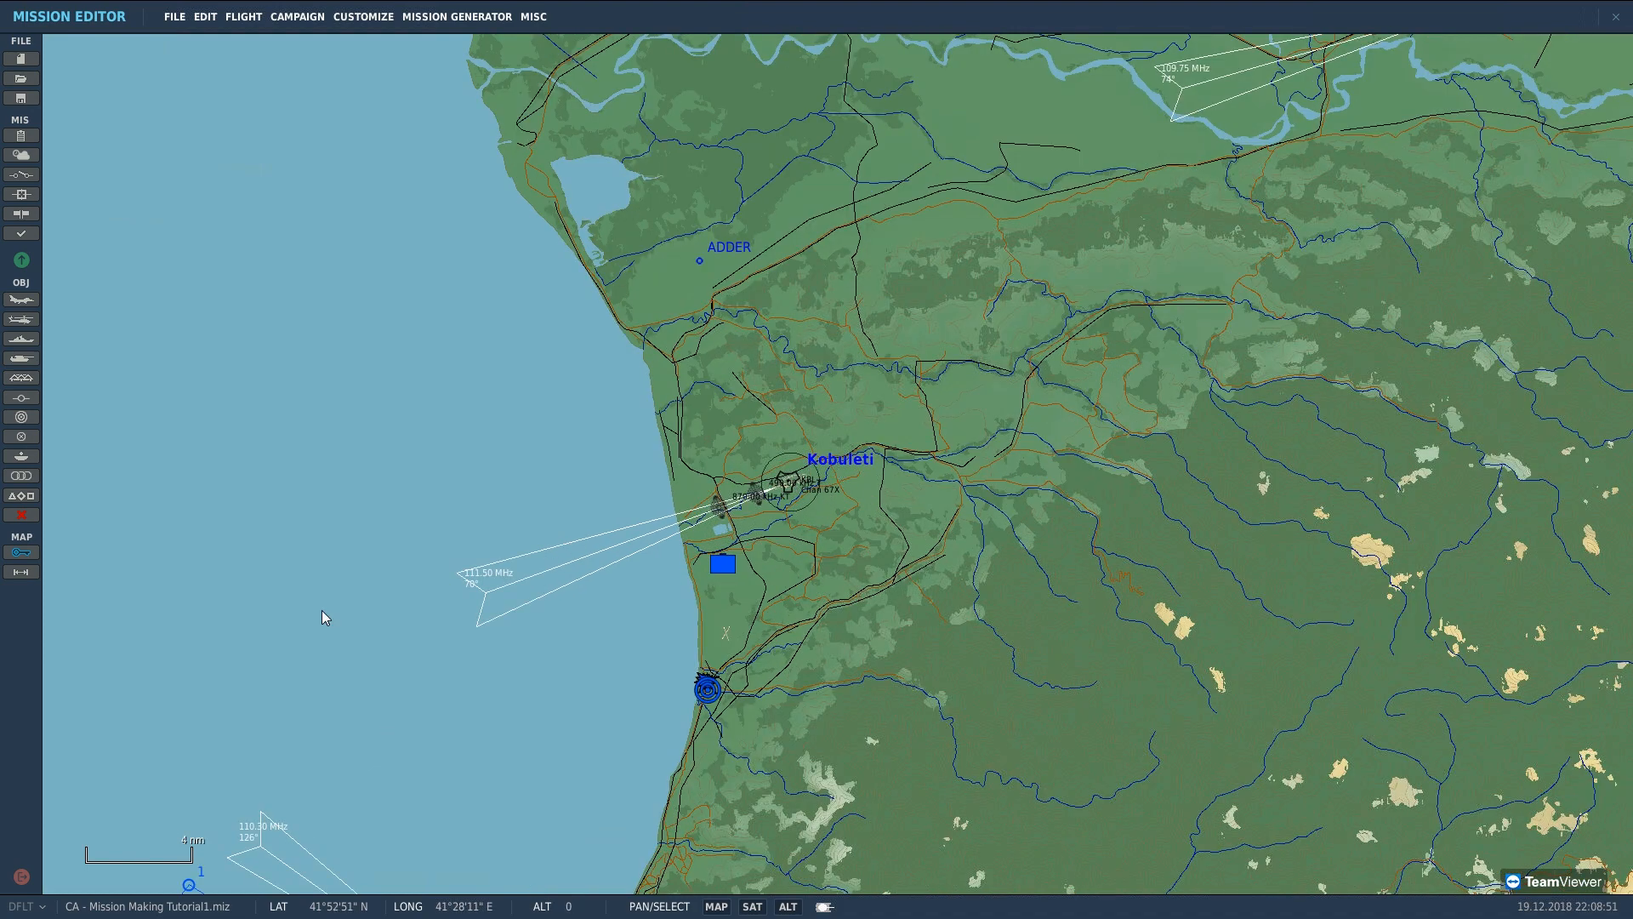
{"action": "scroll", "coordinate": [322, 610], "scroll_direction": "down", "scroll_amount": 2}
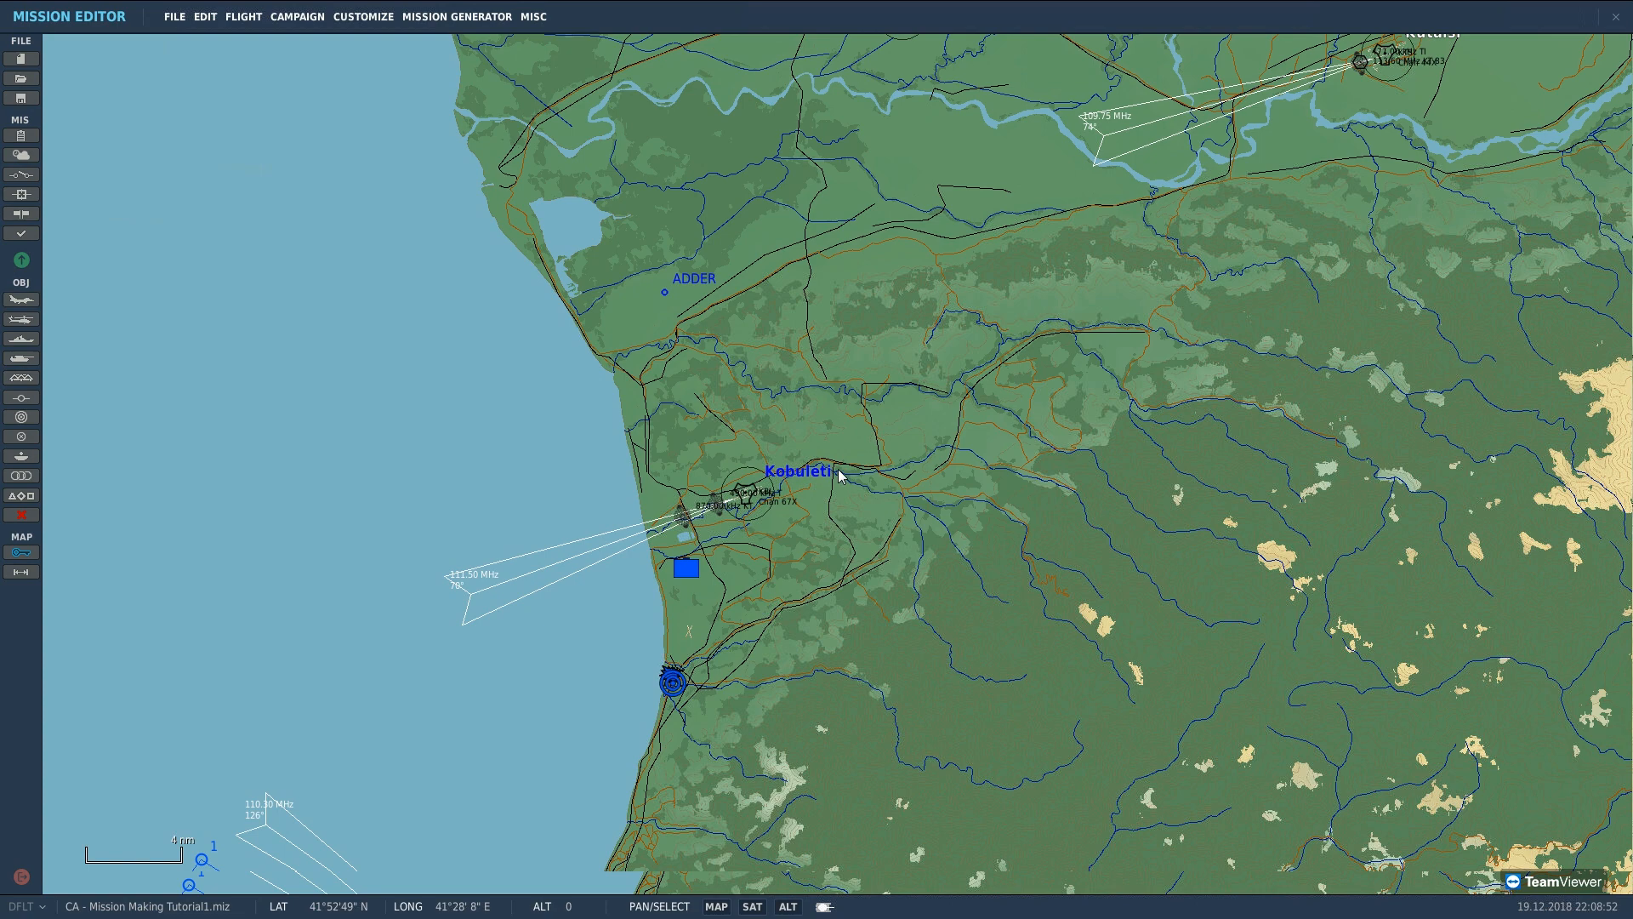
{"action": "scroll", "coordinate": [837, 476], "scroll_direction": "down", "scroll_amount": 2}
{"action": "left_click_drag", "start_coordinate": [882, 536], "coordinate": [899, 542]}
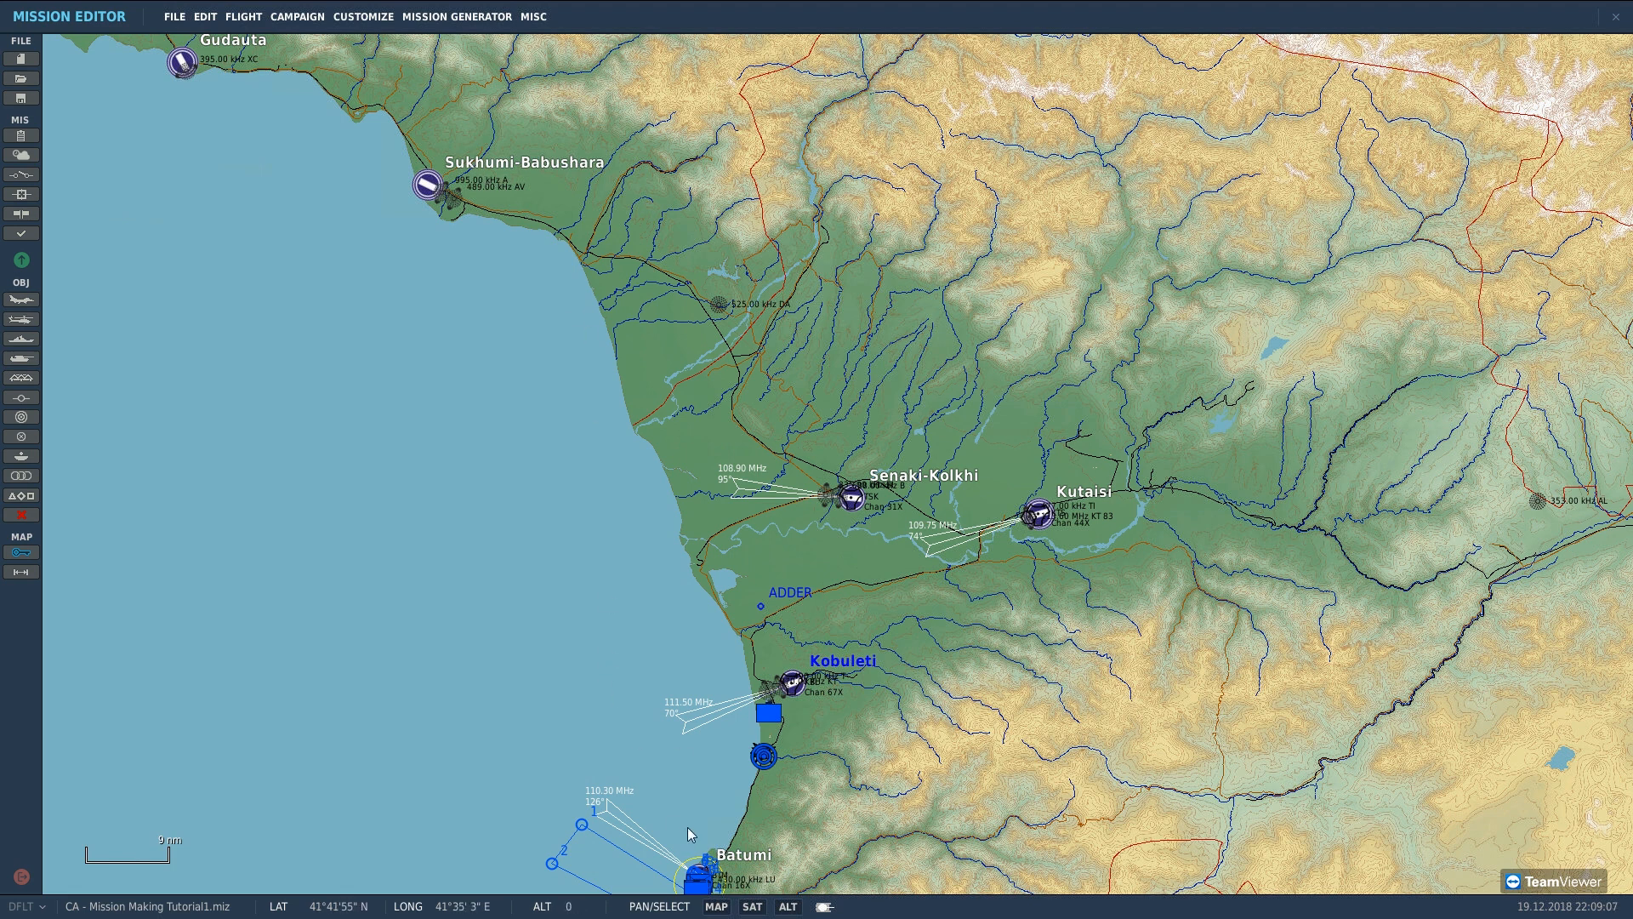
Step: Place a USA F/A-18C Lot 20 airplane group at Kobuleti airfield
{"action": "scroll", "coordinate": [824, 735], "scroll_direction": "up", "scroll_amount": 1}
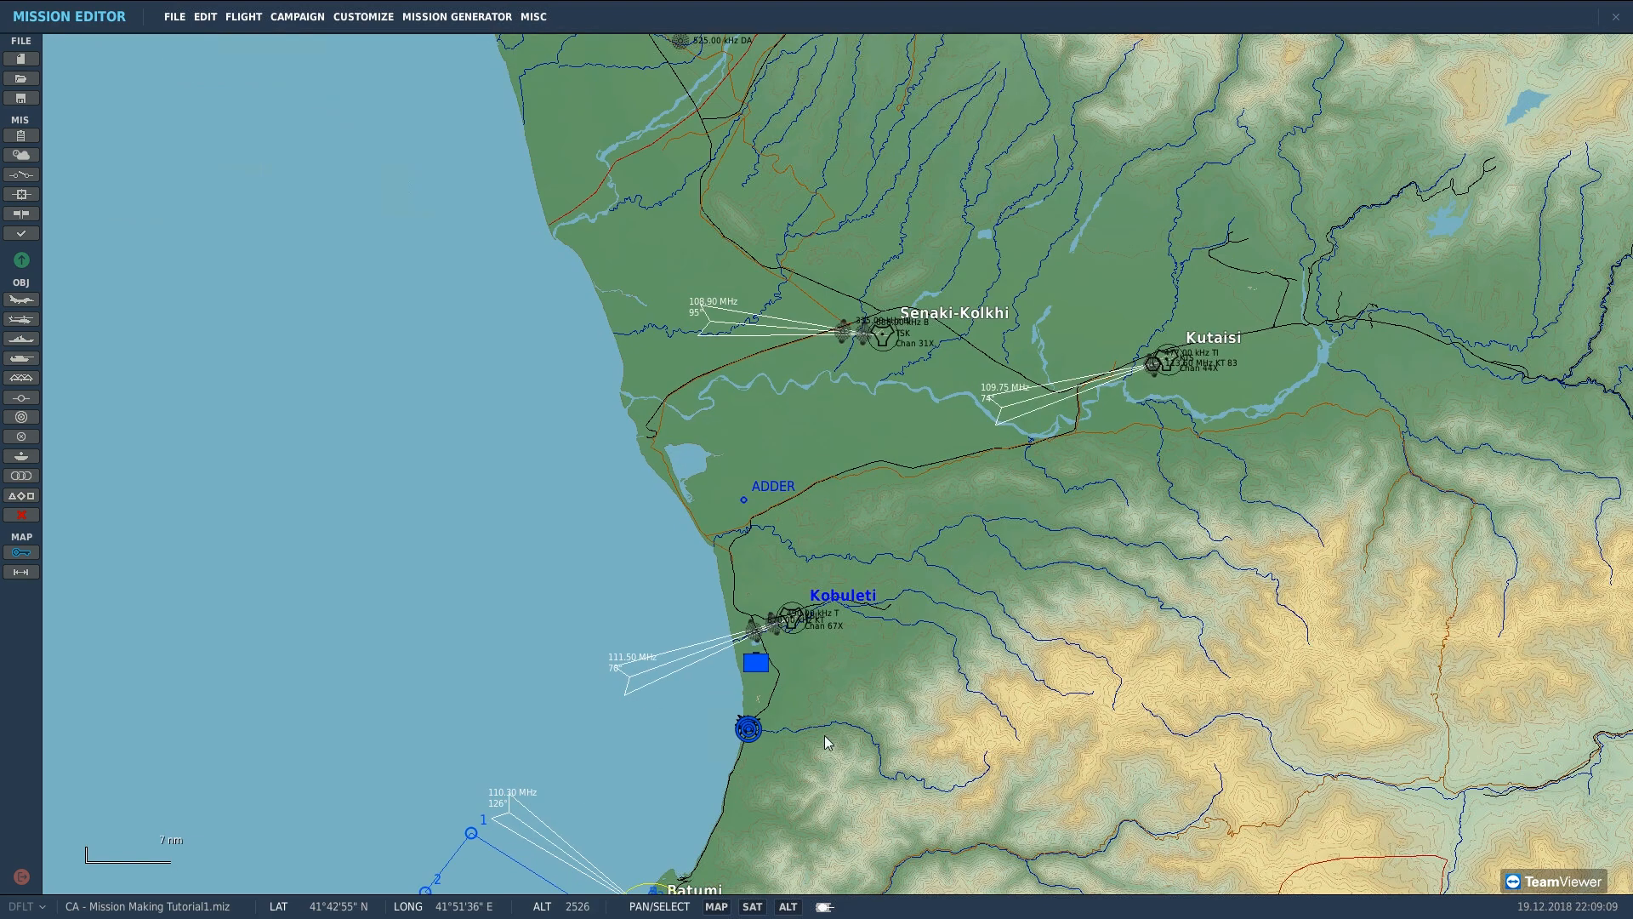
{"action": "scroll", "coordinate": [824, 735], "scroll_direction": "up", "scroll_amount": 1}
{"action": "scroll", "coordinate": [742, 512], "scroll_direction": "up", "scroll_amount": 4}
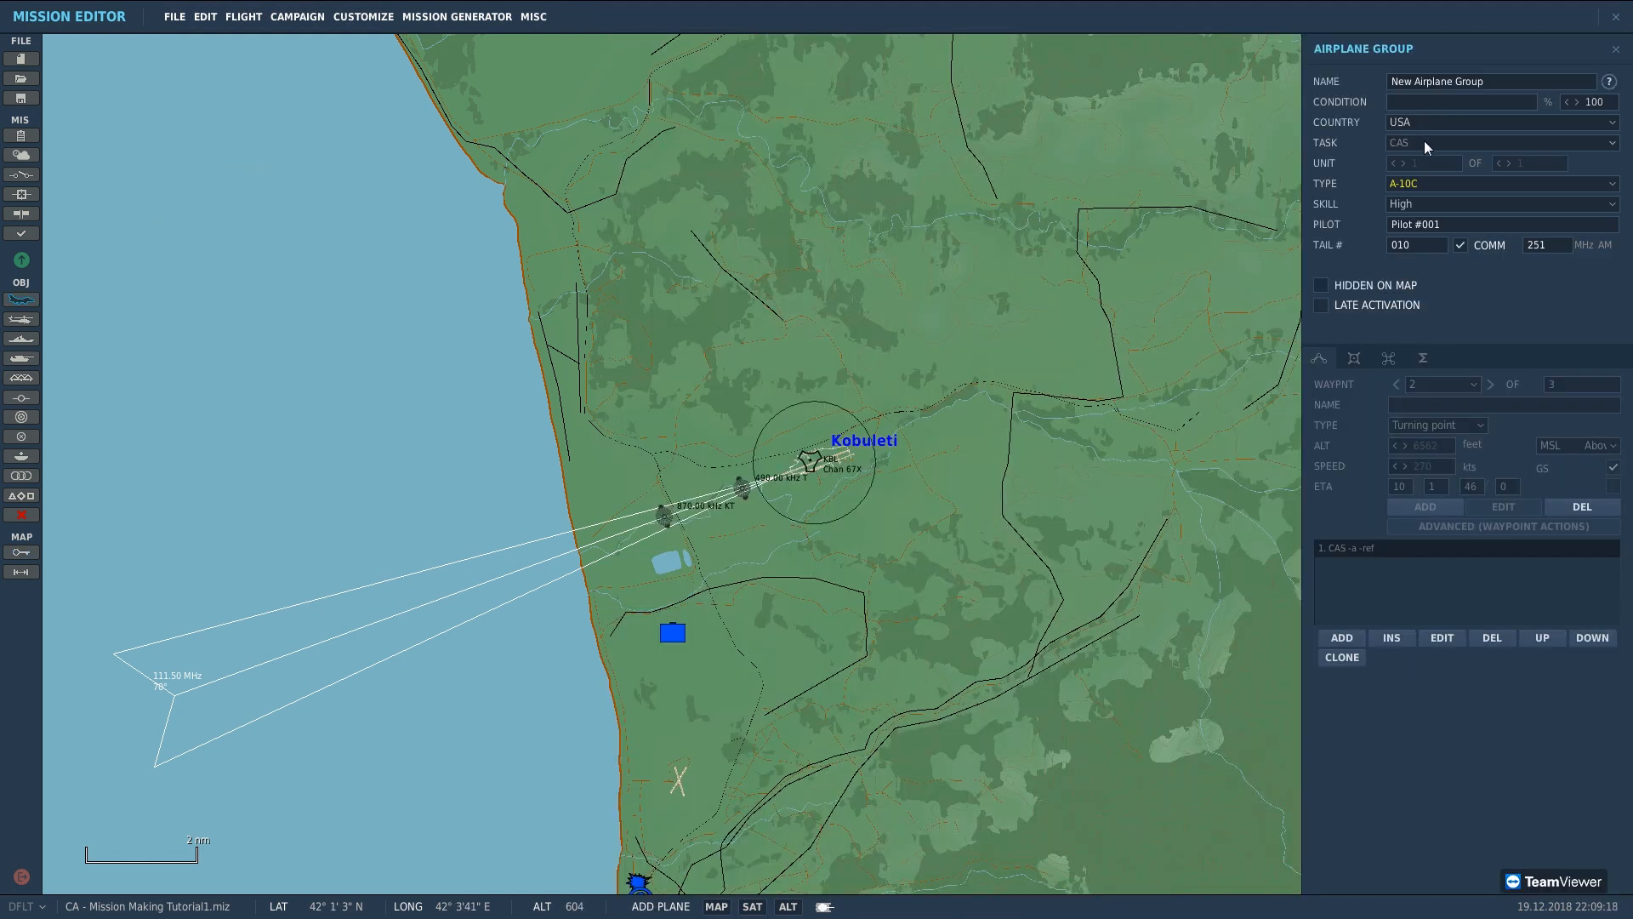
{"action": "left_click", "coordinate": [1424, 183]}
{"action": "scroll", "coordinate": [1427, 213], "scroll_direction": "down", "scroll_amount": 5}
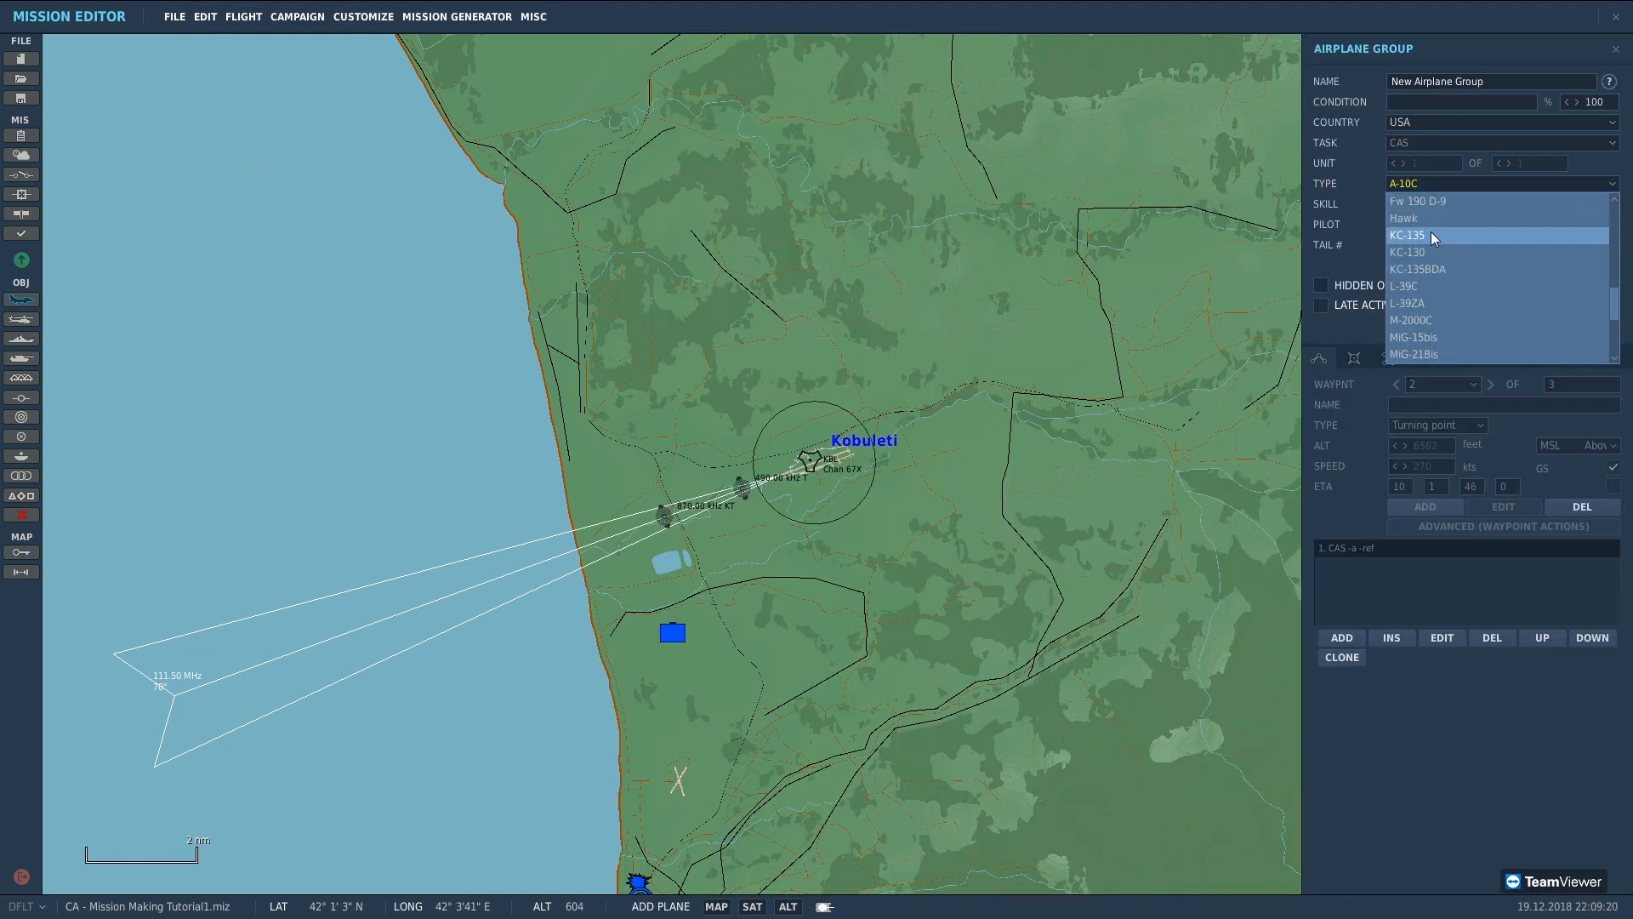
{"action": "left_click", "coordinate": [1423, 285]}
{"action": "scroll", "coordinate": [874, 493], "scroll_direction": "up", "scroll_amount": 1}
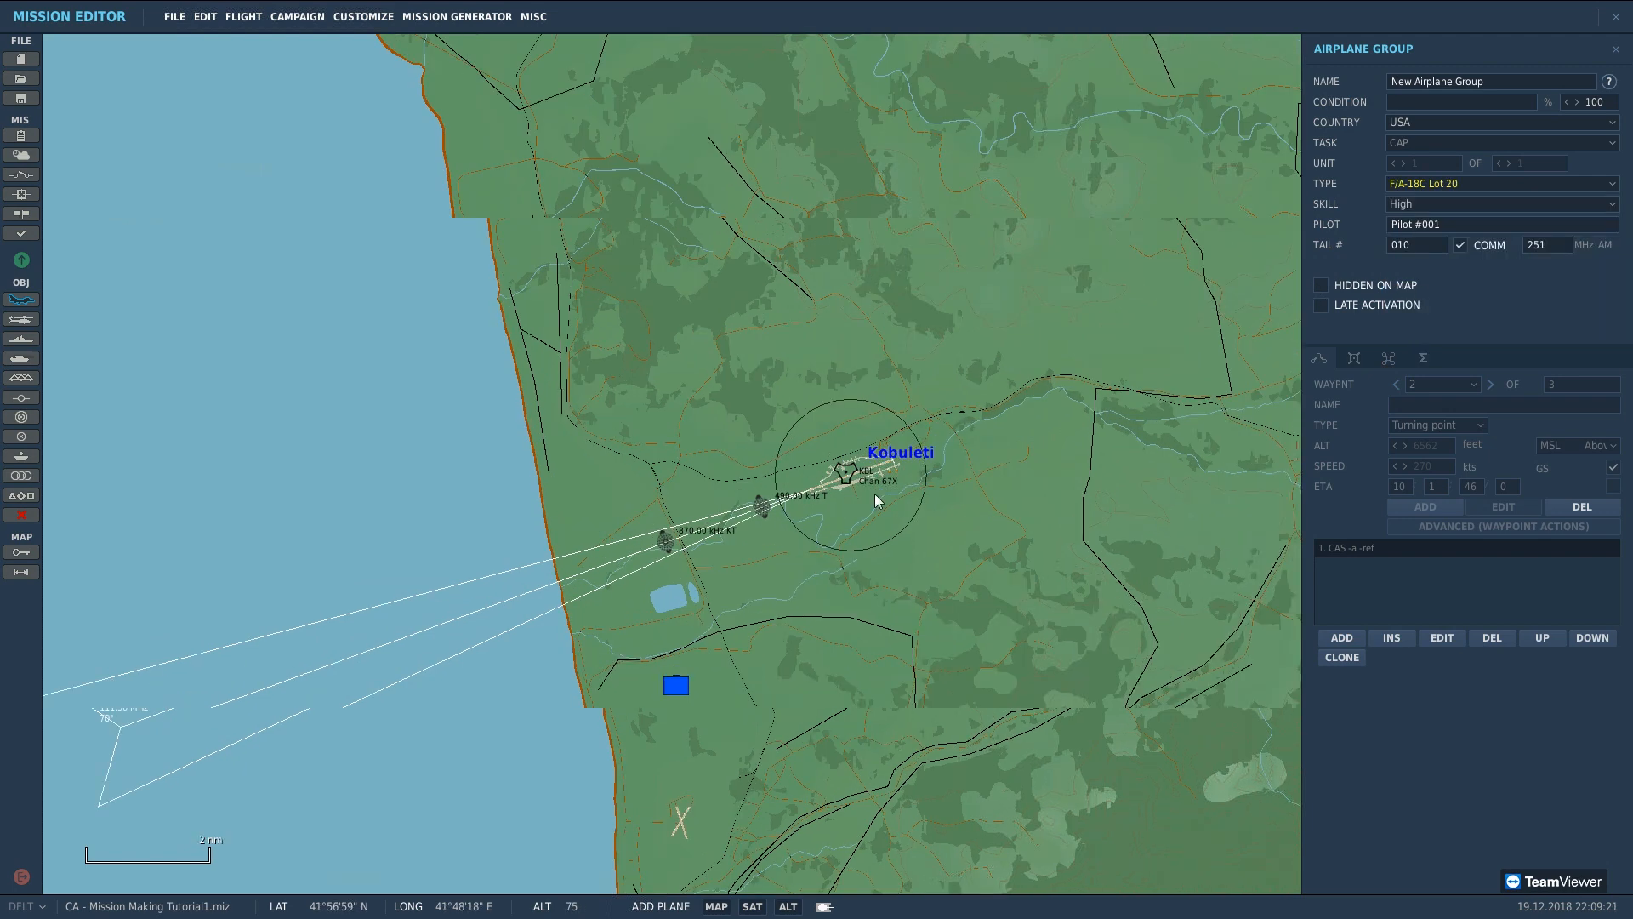
{"action": "scroll", "coordinate": [968, 551], "scroll_direction": "up", "scroll_amount": 2}
{"action": "left_click", "coordinate": [951, 469]}
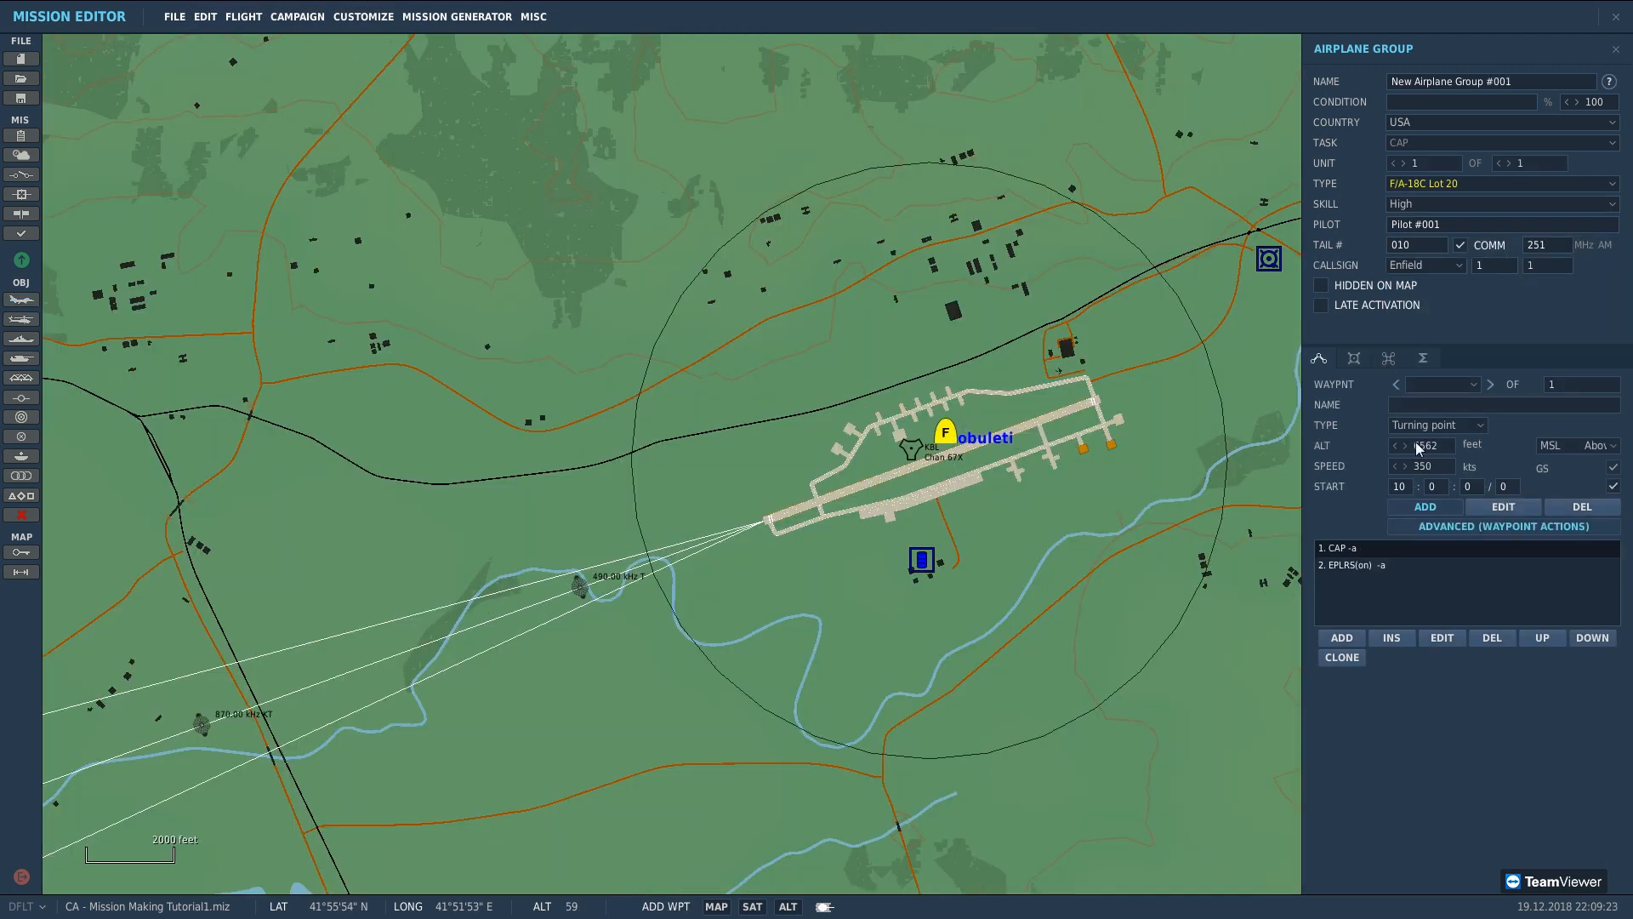
Step: Set the F/A-18C group's first waypoint type to Takeoff from runway at Kobuleti
{"action": "left_click", "coordinate": [1463, 426]}
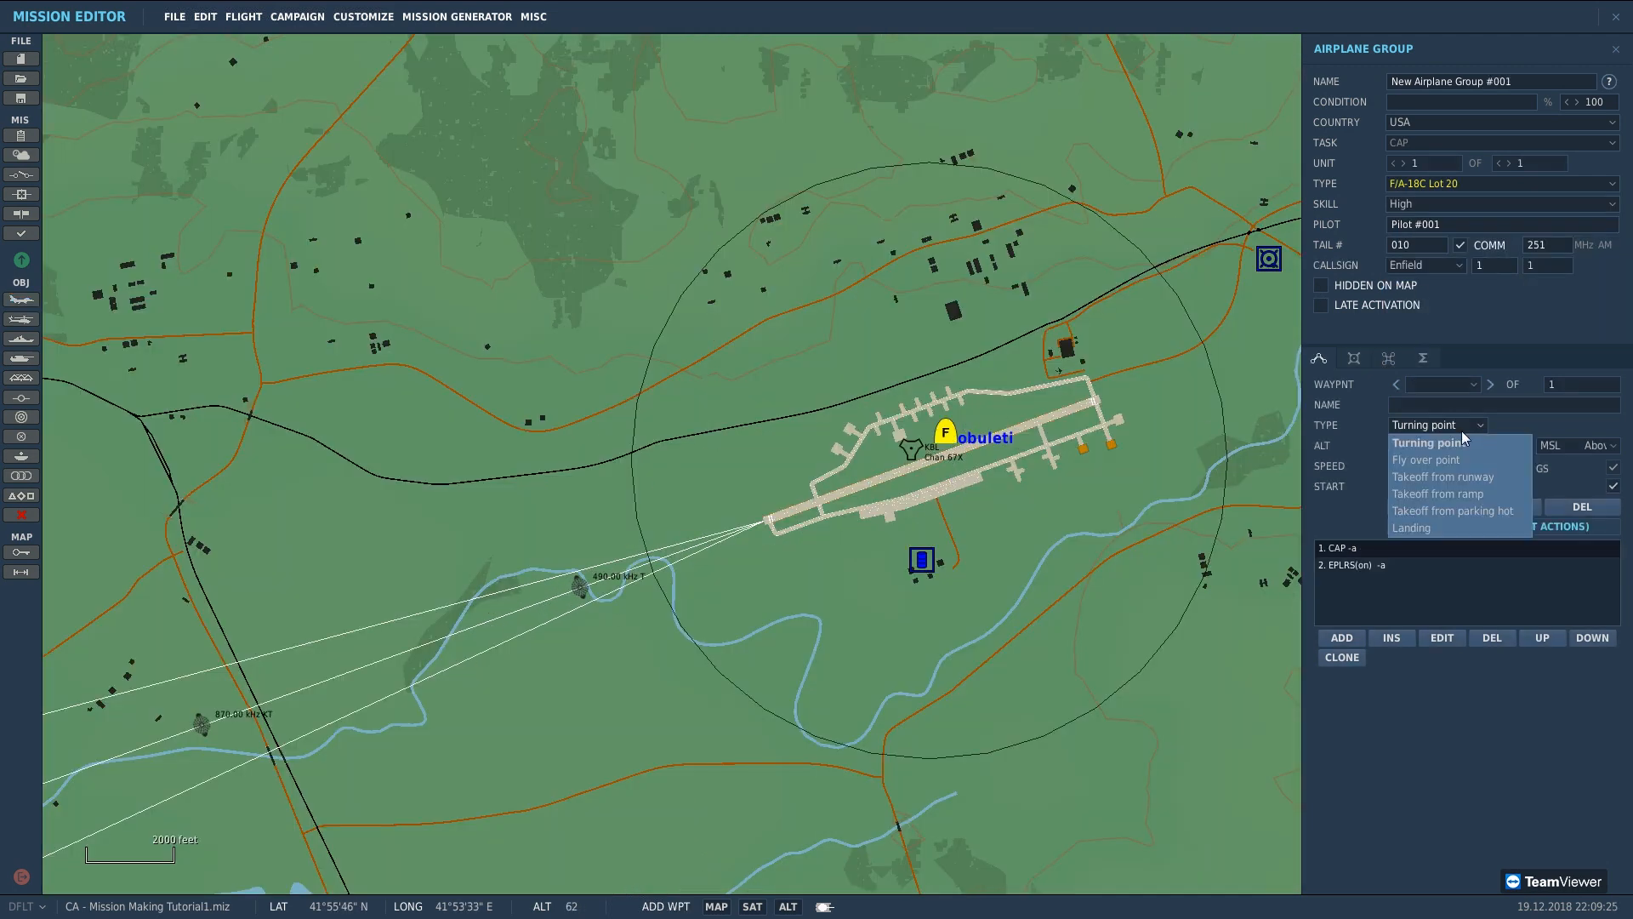
{"action": "left_click", "coordinate": [1461, 477]}
{"action": "scroll", "coordinate": [907, 553], "scroll_direction": "up", "scroll_amount": 2}
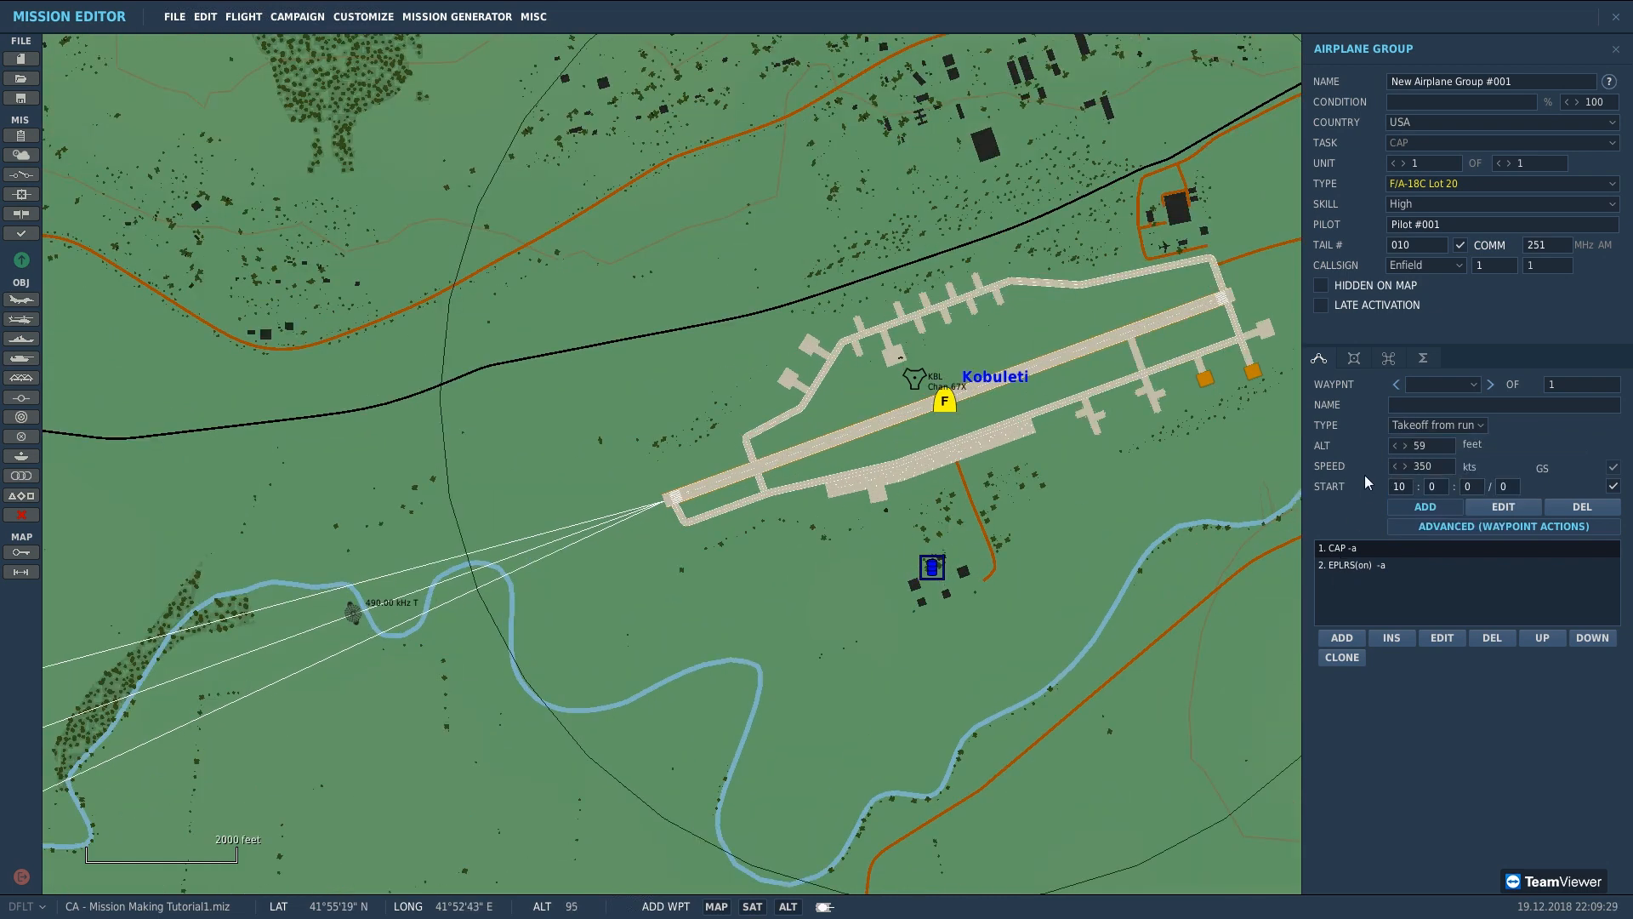
Step: Add a turning point waypoint for the F/A-18C group over the open sea west of Batumi
{"action": "scroll", "coordinate": [1064, 461], "scroll_direction": "down", "scroll_amount": 5}
{"action": "right_click_drag", "start_coordinate": [470, 672], "coordinate": [732, 364]}
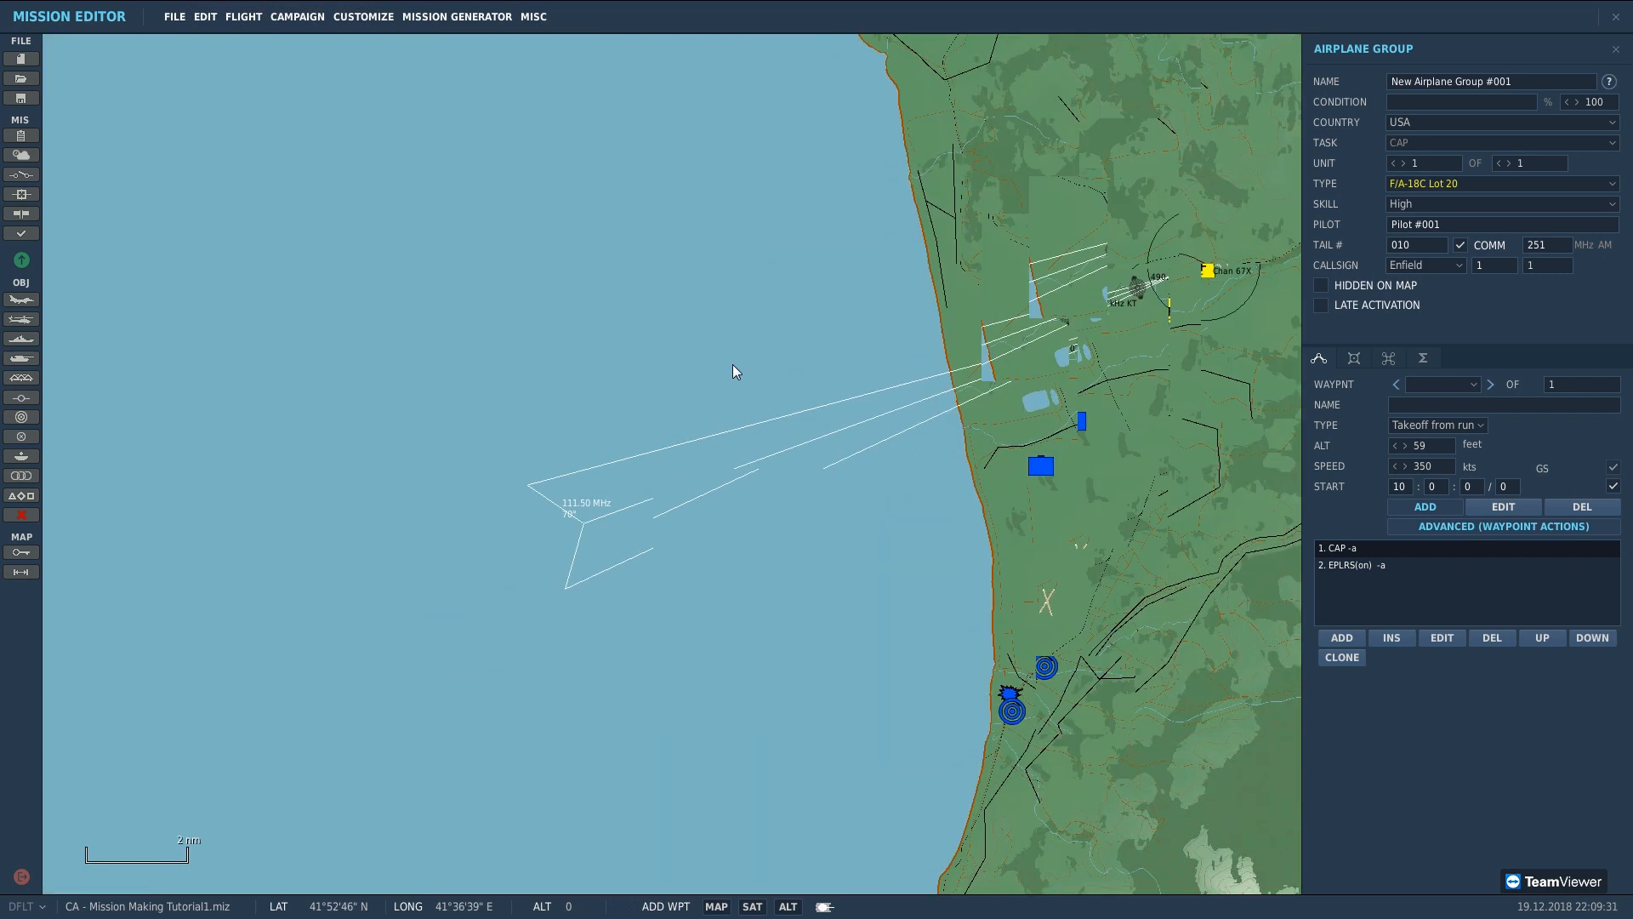
{"action": "scroll", "coordinate": [868, 337], "scroll_direction": "down", "scroll_amount": 3}
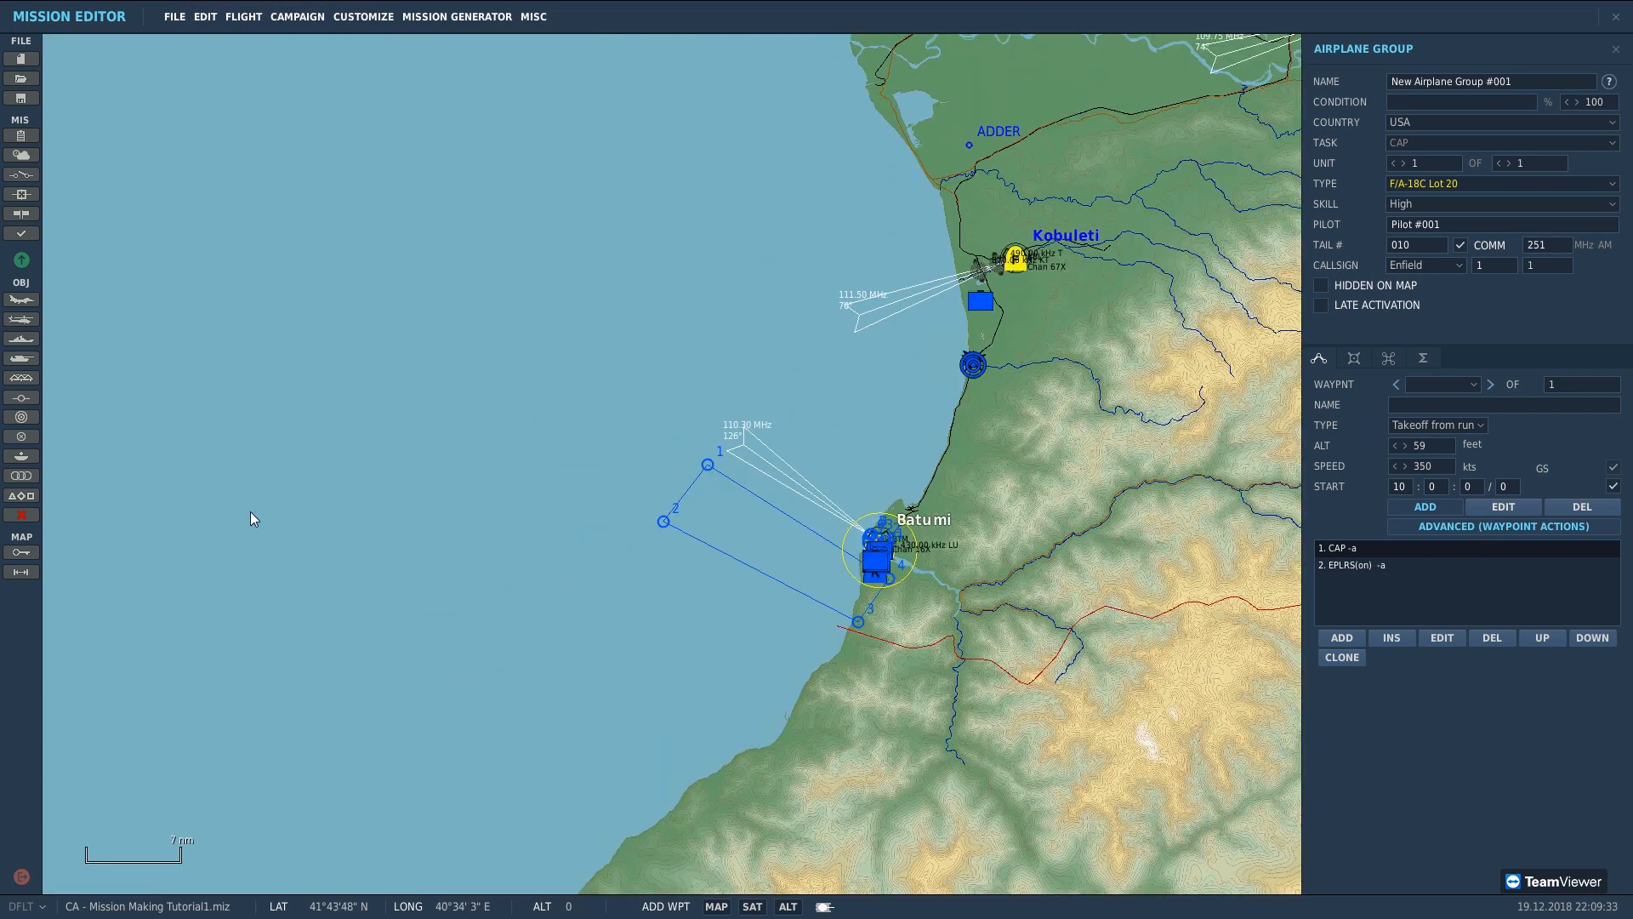
{"action": "scroll", "coordinate": [757, 340], "scroll_direction": "up", "scroll_amount": 2}
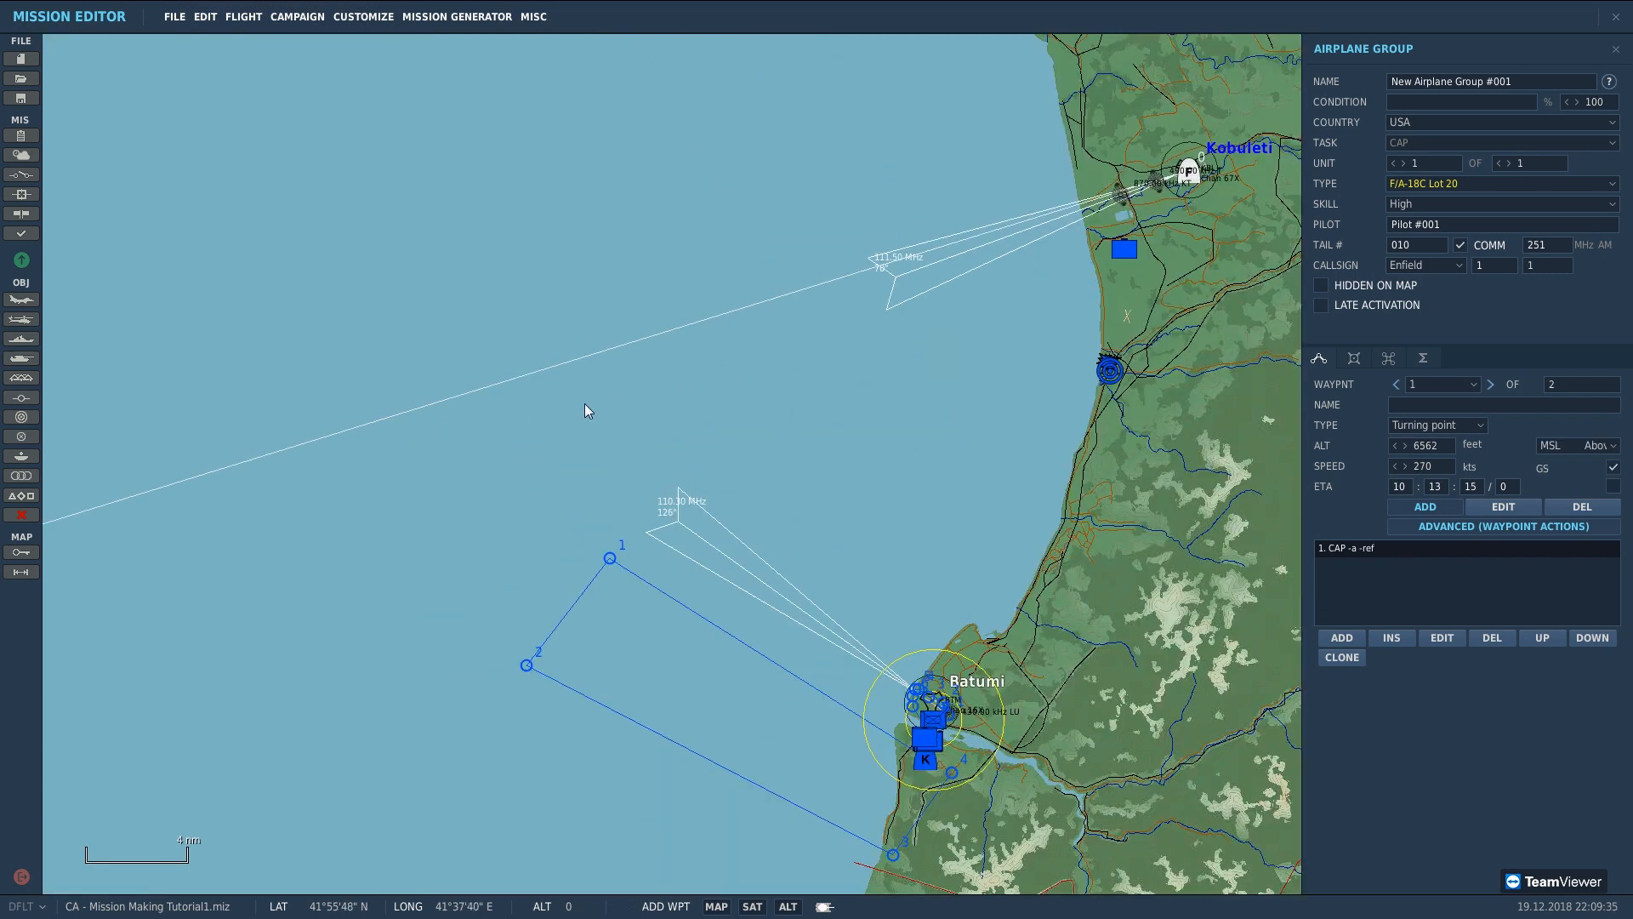
{"action": "scroll", "coordinate": [958, 452], "scroll_direction": "up", "scroll_amount": 2}
{"action": "scroll", "coordinate": [771, 421], "scroll_direction": "up", "scroll_amount": 1}
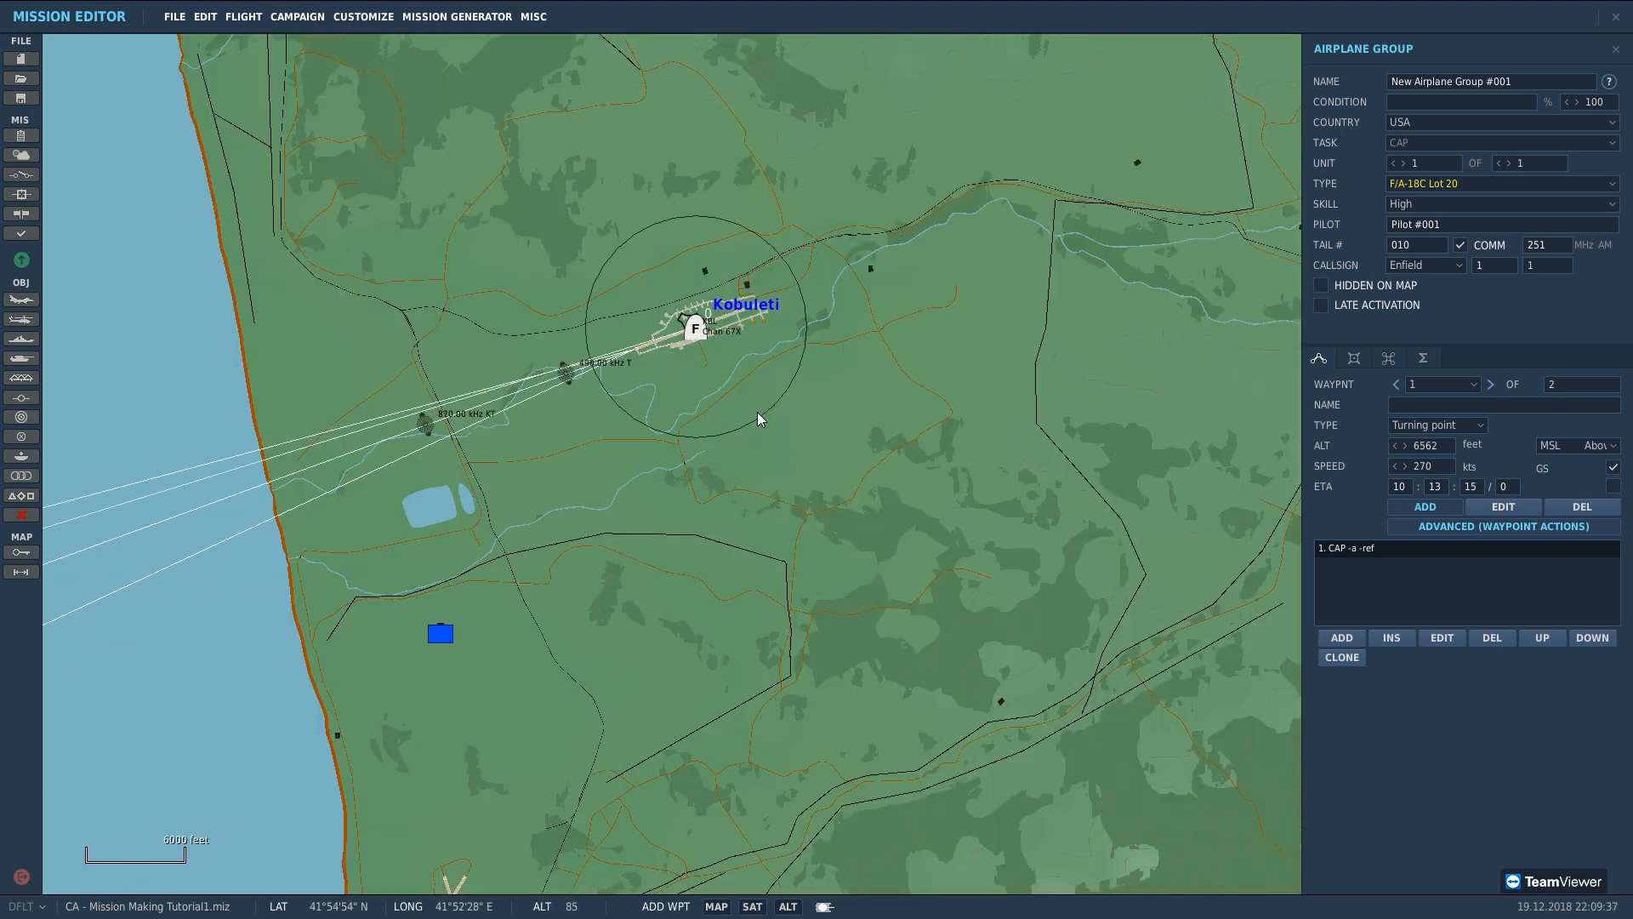
{"action": "scroll", "coordinate": [757, 422], "scroll_direction": "down", "scroll_amount": 1}
{"action": "right_click_drag", "start_coordinate": [883, 468], "coordinate": [1097, 482]}
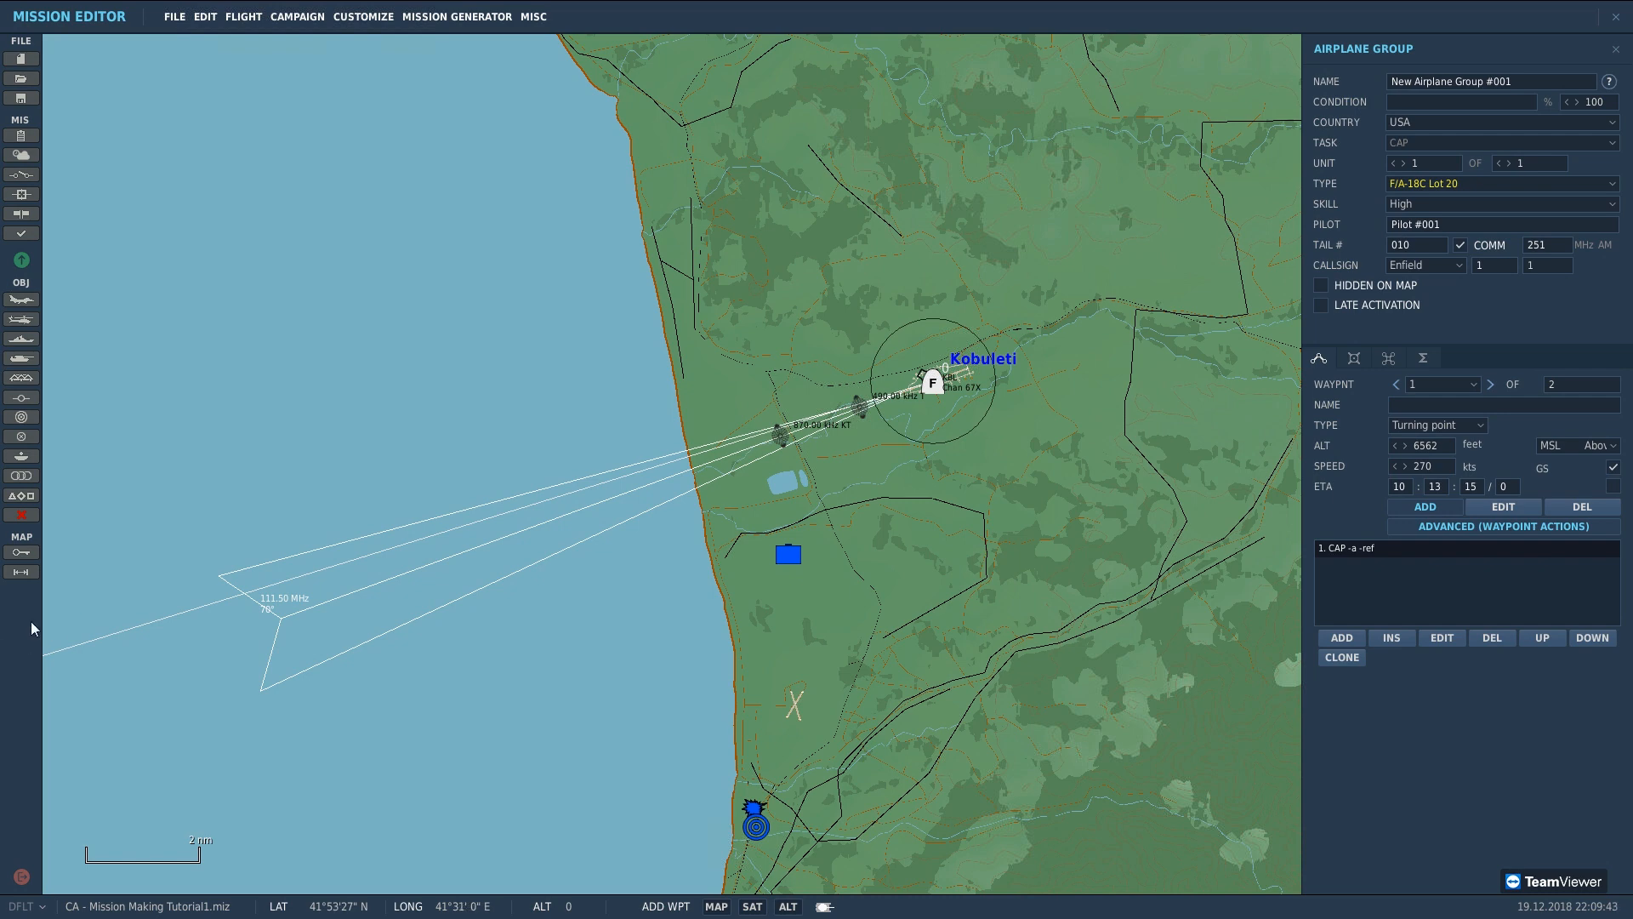
{"action": "scroll", "coordinate": [255, 591], "scroll_direction": "down", "scroll_amount": 1}
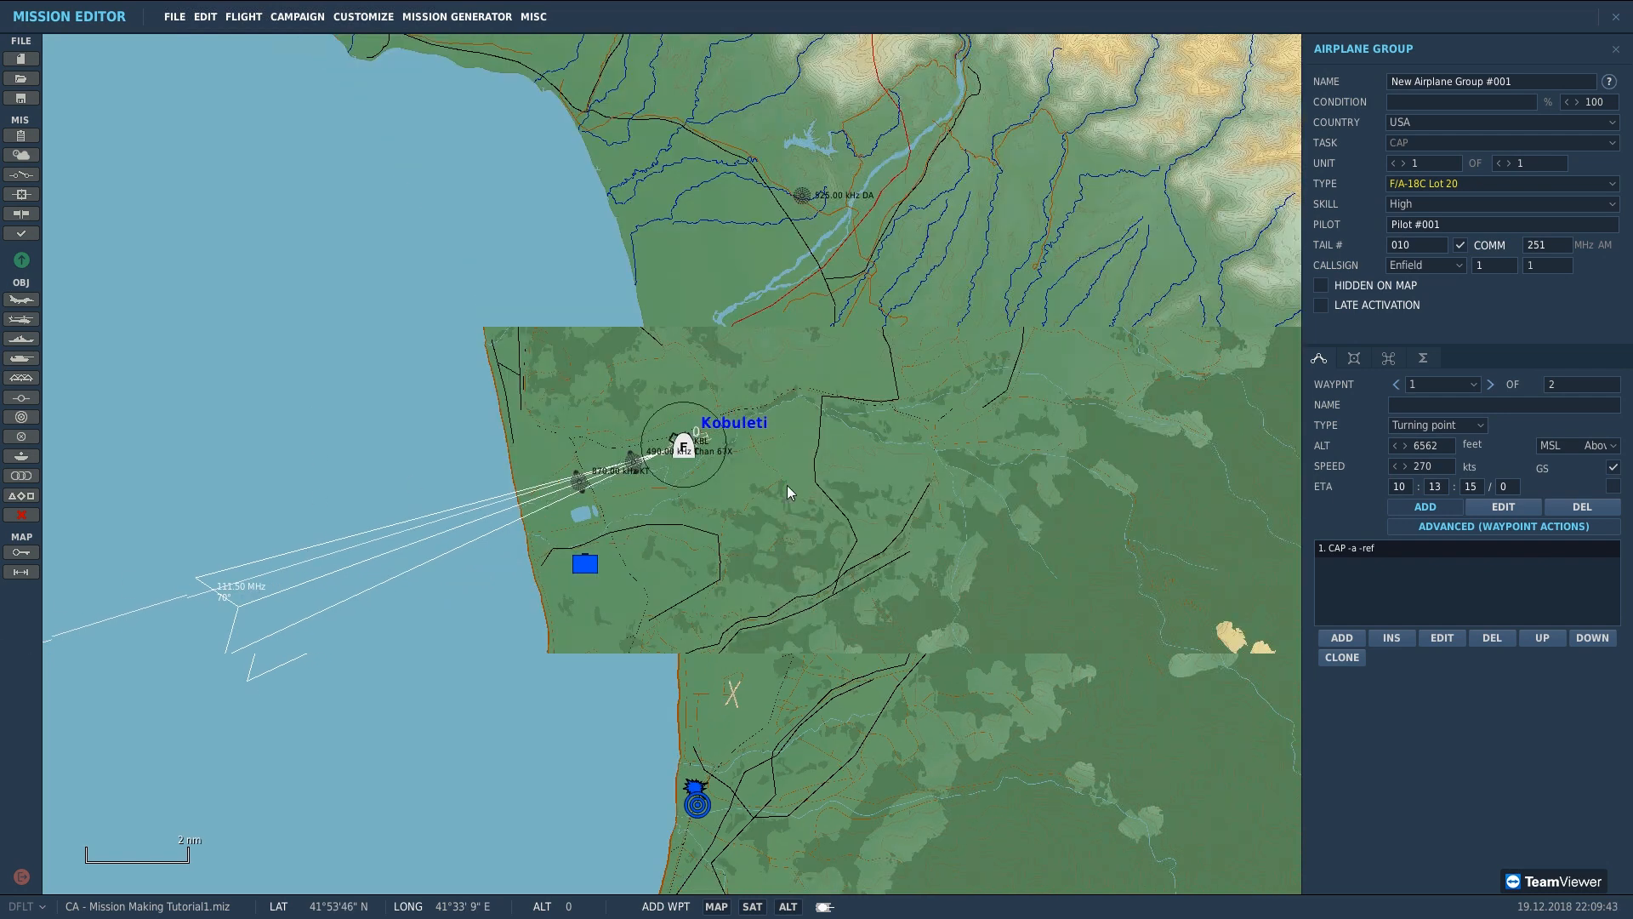
{"action": "right_click_drag", "start_coordinate": [770, 475], "coordinate": [880, 635]}
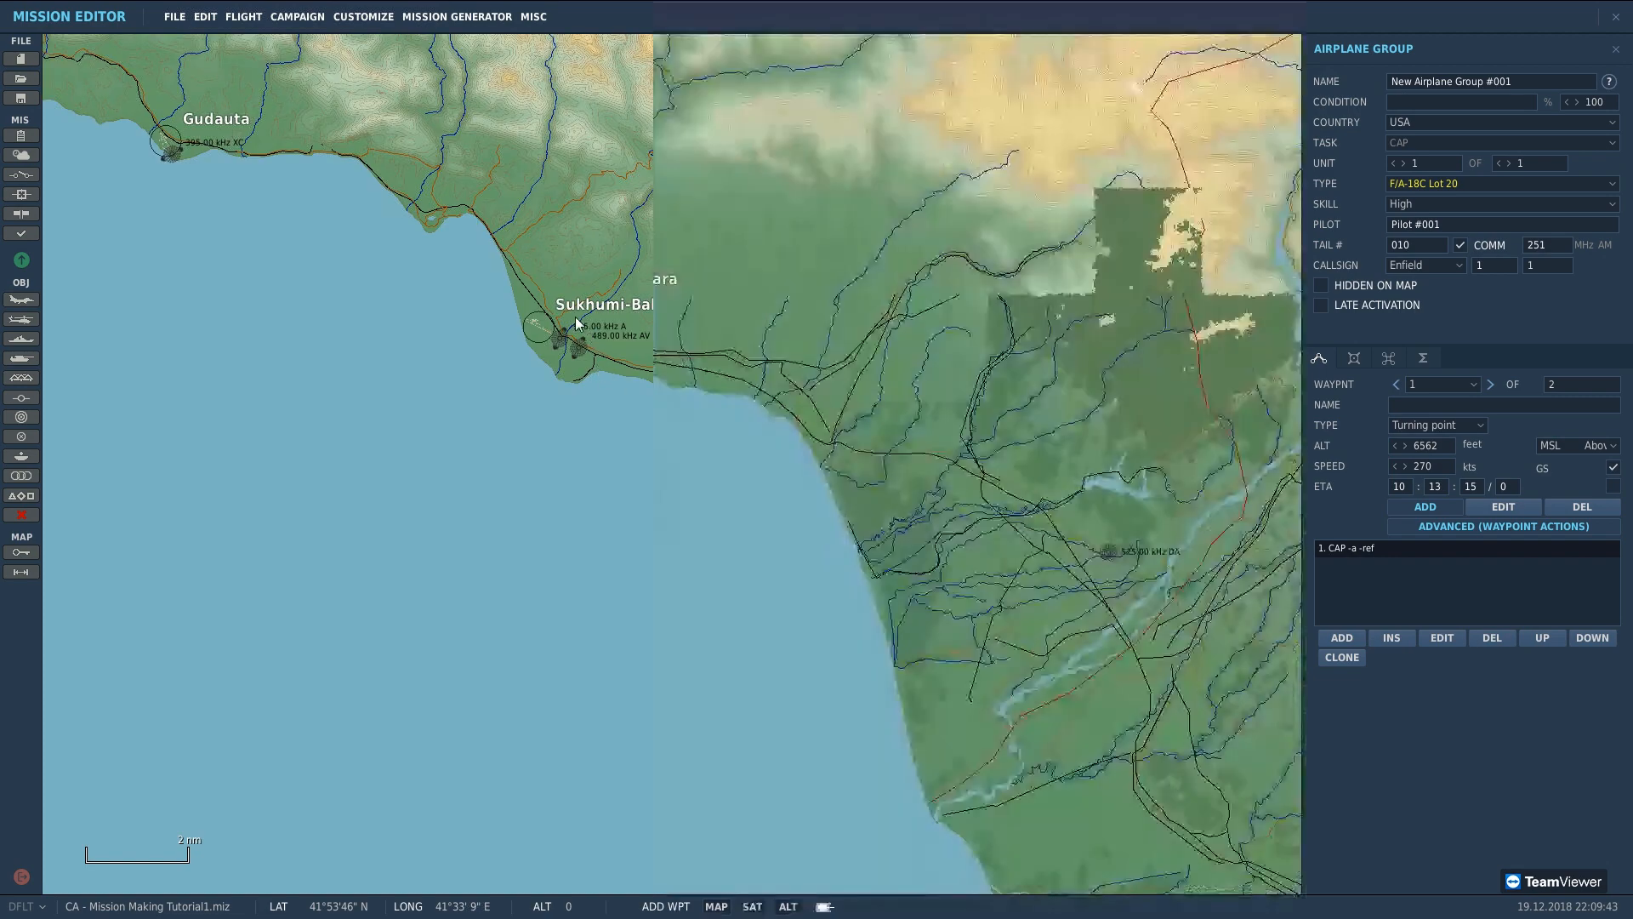
Step: Place a Russian MiG-29S airplane group on the runway at Sukhumi-Babushara airfield
{"action": "scroll", "coordinate": [737, 512], "scroll_direction": "up", "scroll_amount": 1}
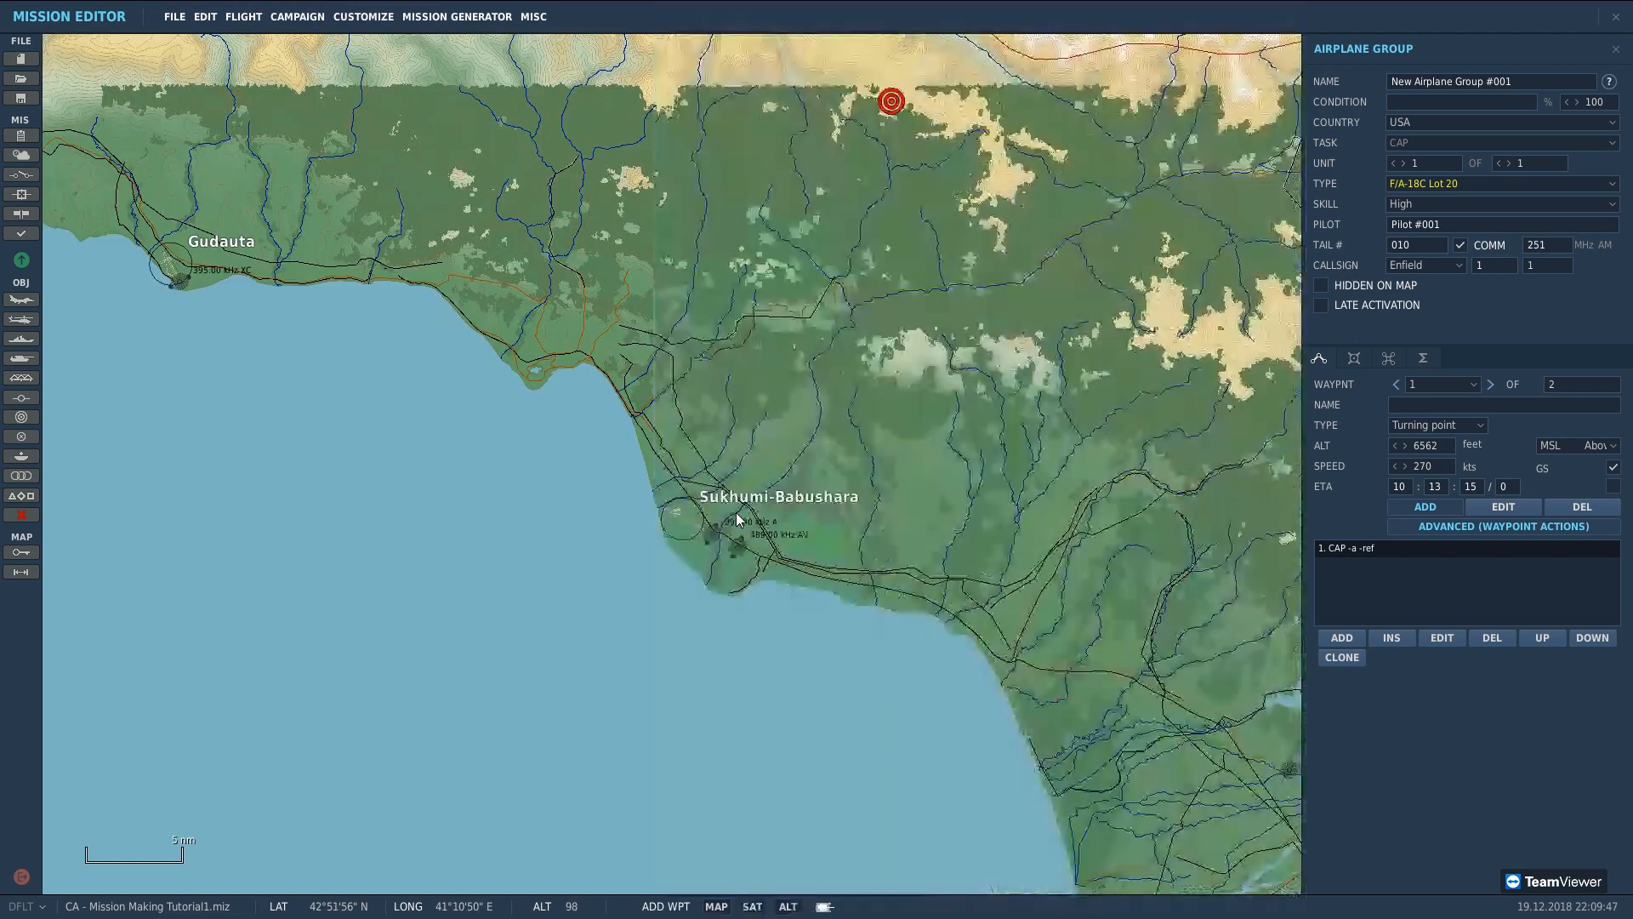
{"action": "scroll", "coordinate": [685, 513], "scroll_direction": "up", "scroll_amount": 2}
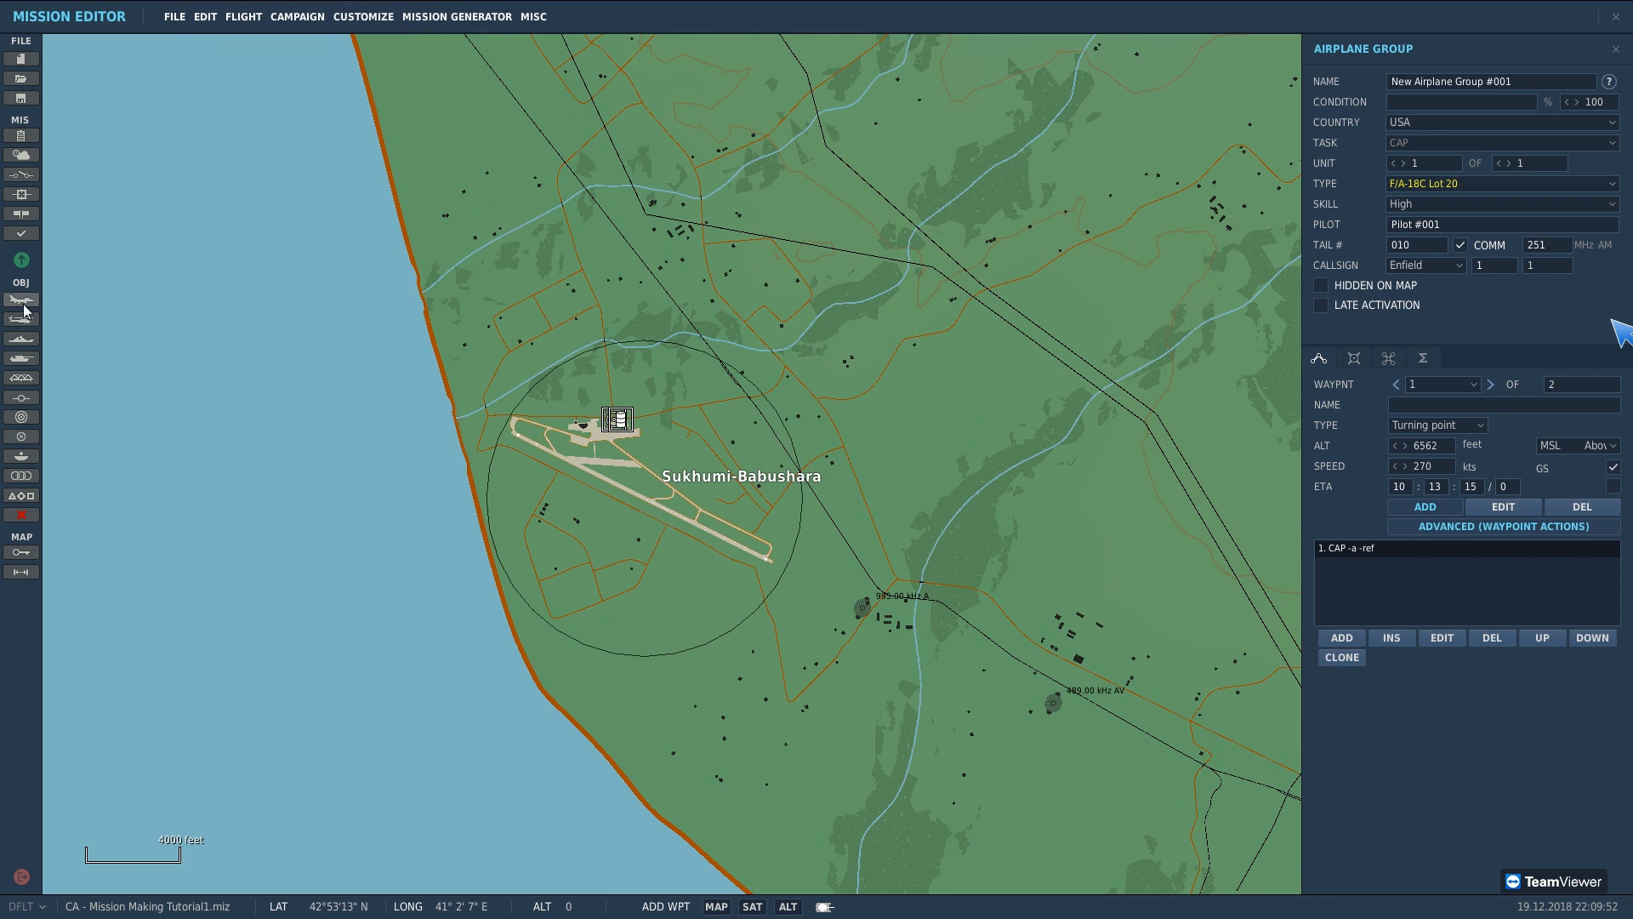
{"action": "left_click", "coordinate": [22, 302]}
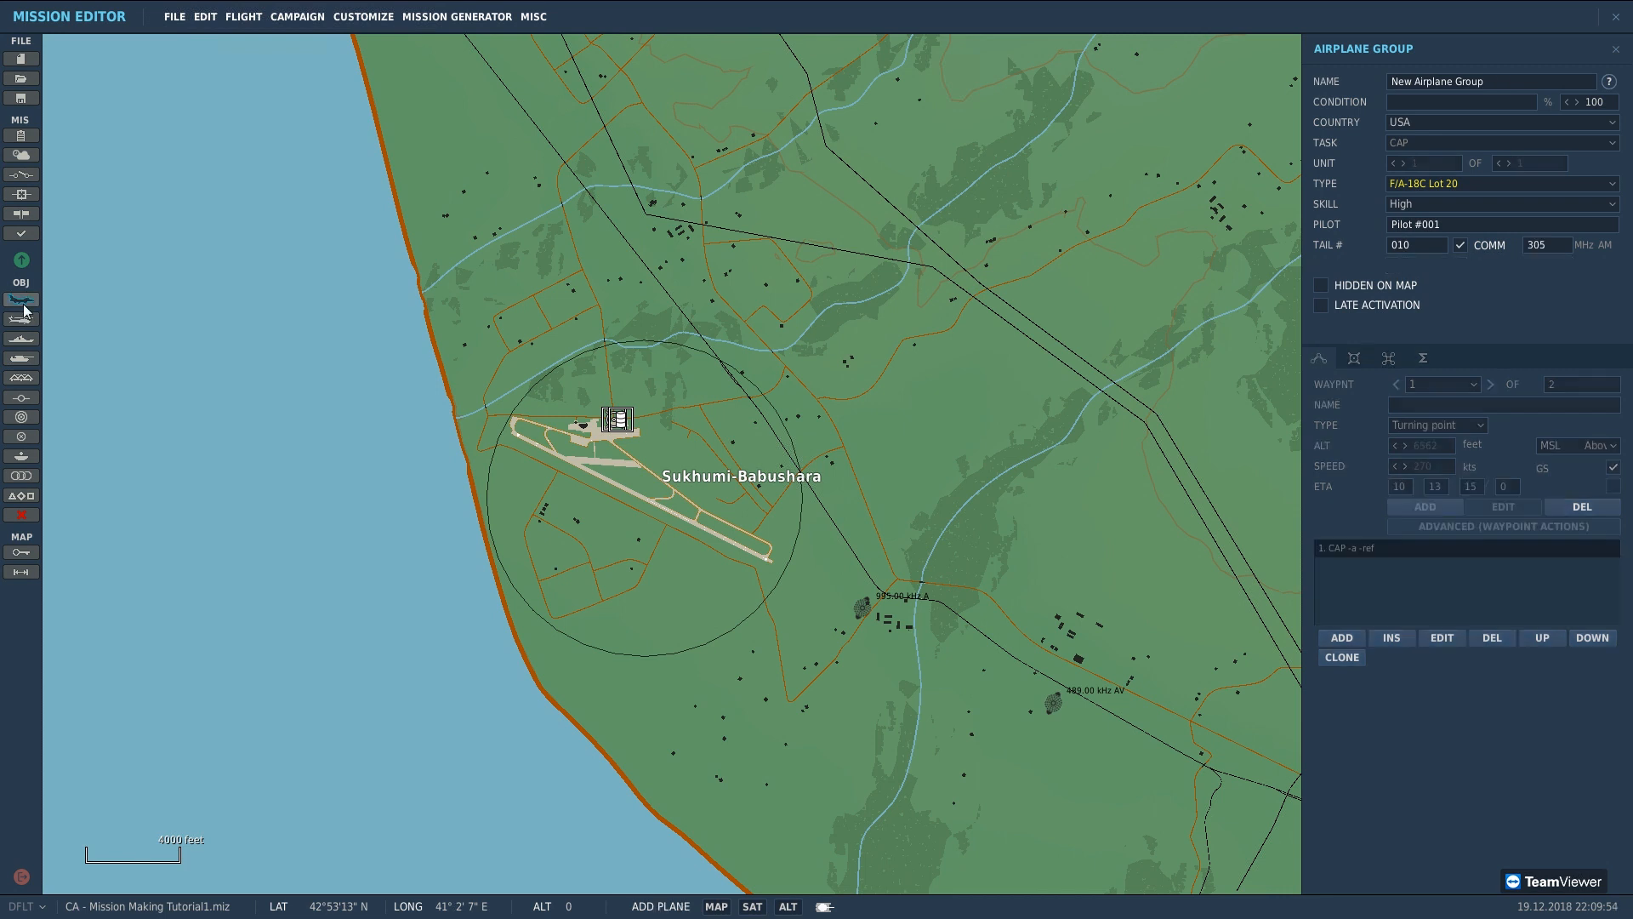
{"action": "left_click", "coordinate": [1408, 123]}
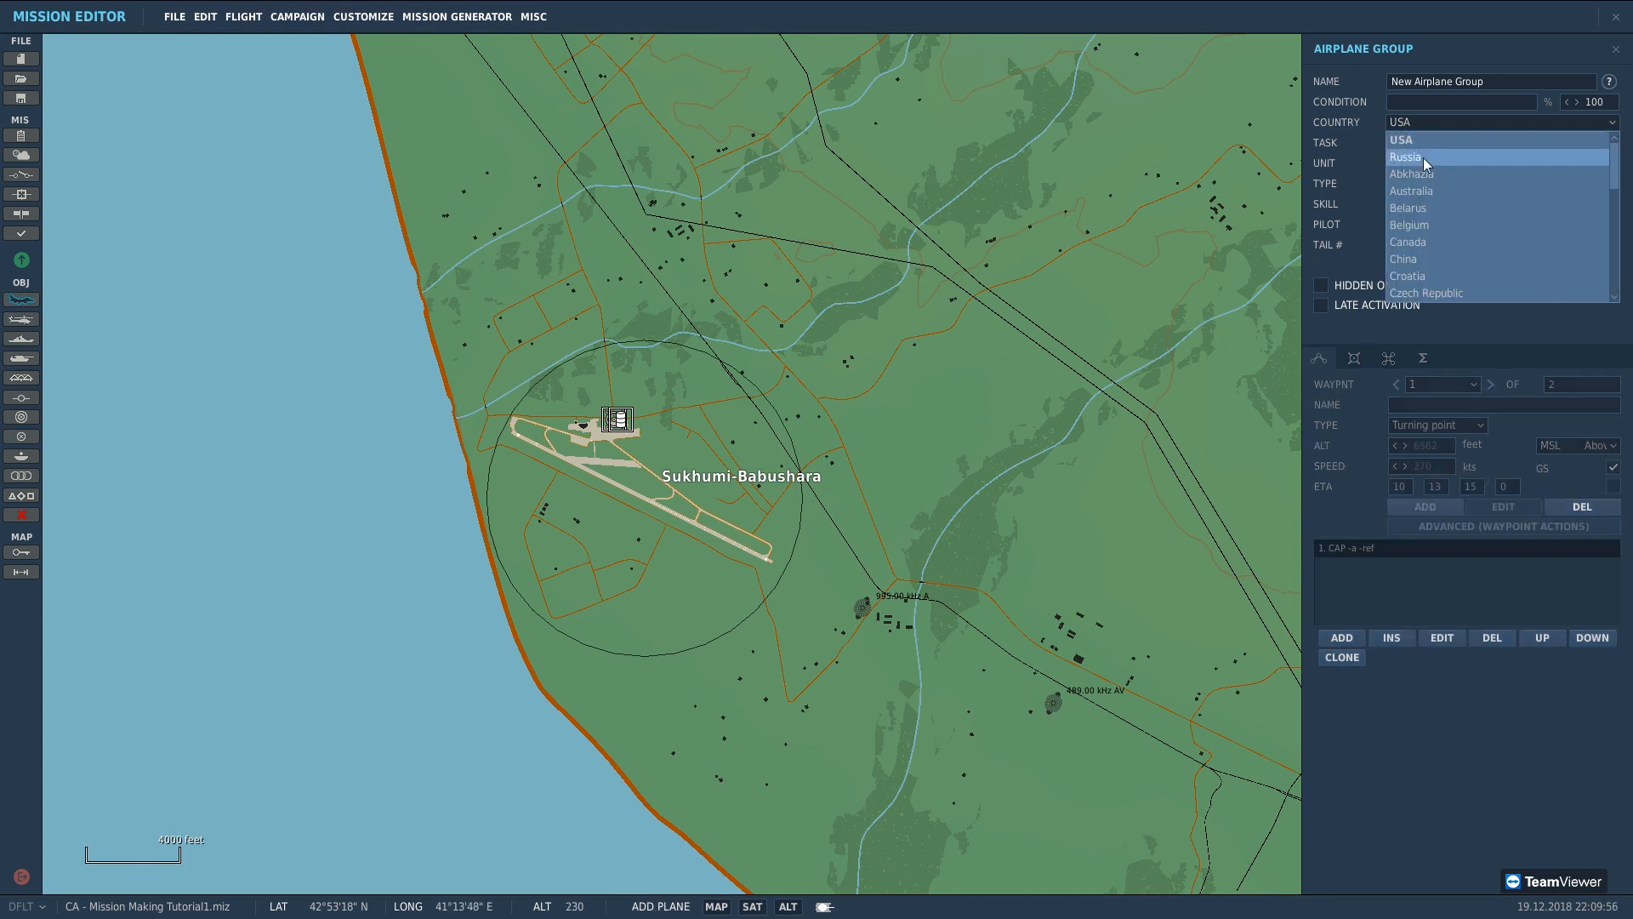
{"action": "left_click", "coordinate": [1424, 160]}
{"action": "left_click", "coordinate": [1429, 183]}
{"action": "scroll", "coordinate": [1441, 243], "scroll_direction": "down", "scroll_amount": 5}
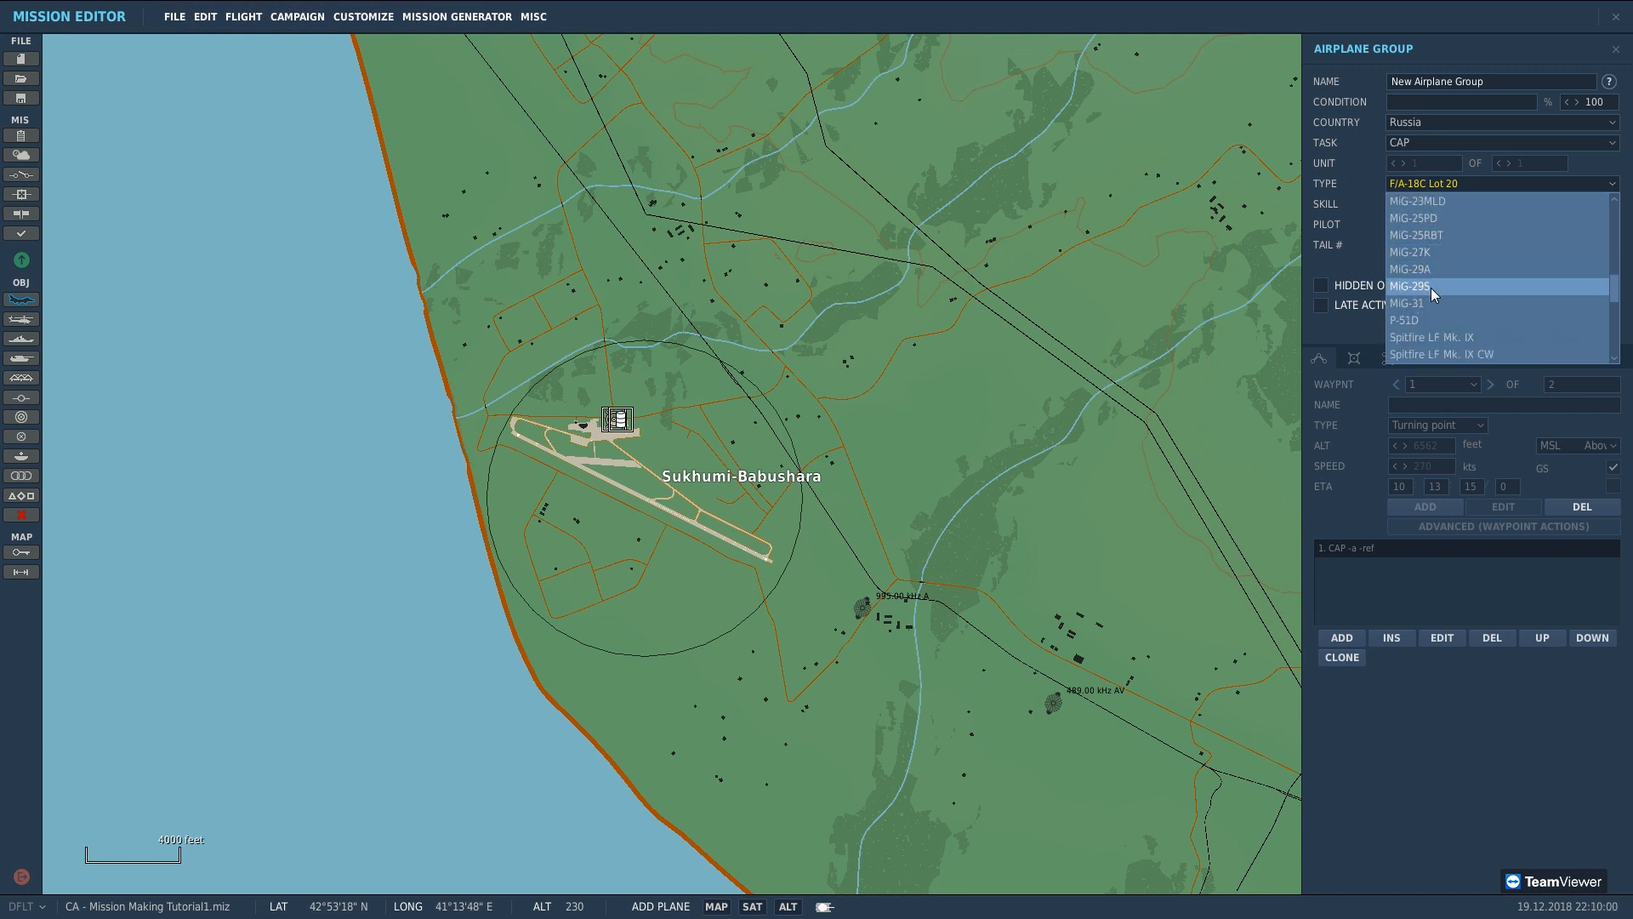
{"action": "left_click", "coordinate": [1431, 287]}
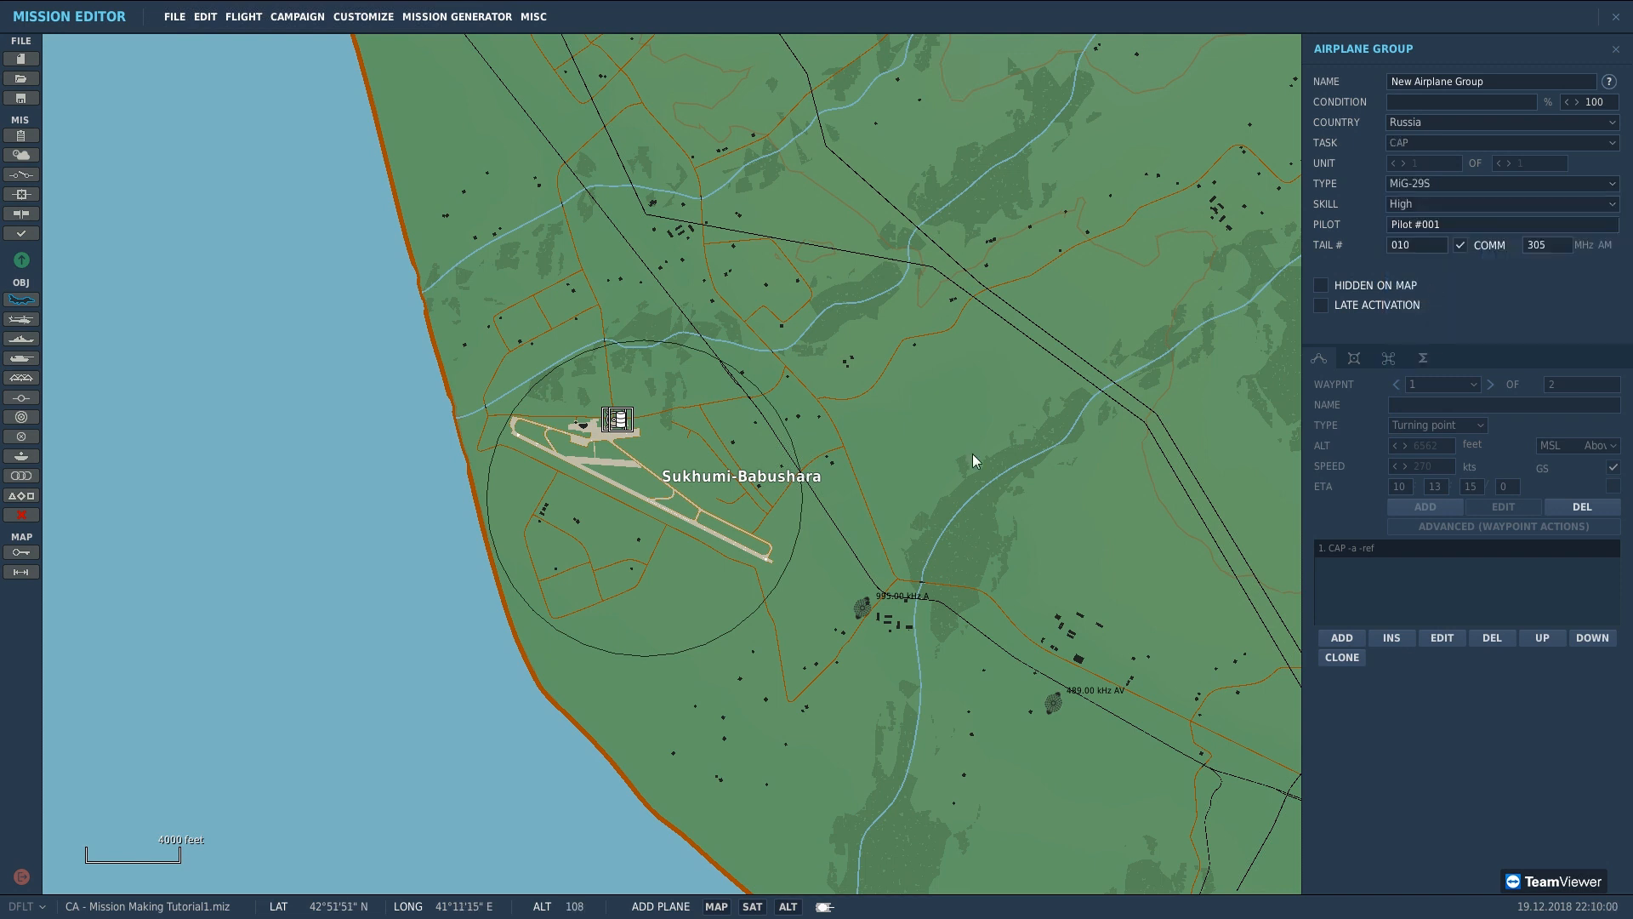
{"action": "left_click", "coordinate": [636, 494]}
{"action": "scroll", "coordinate": [820, 646], "scroll_direction": "down", "scroll_amount": 5}
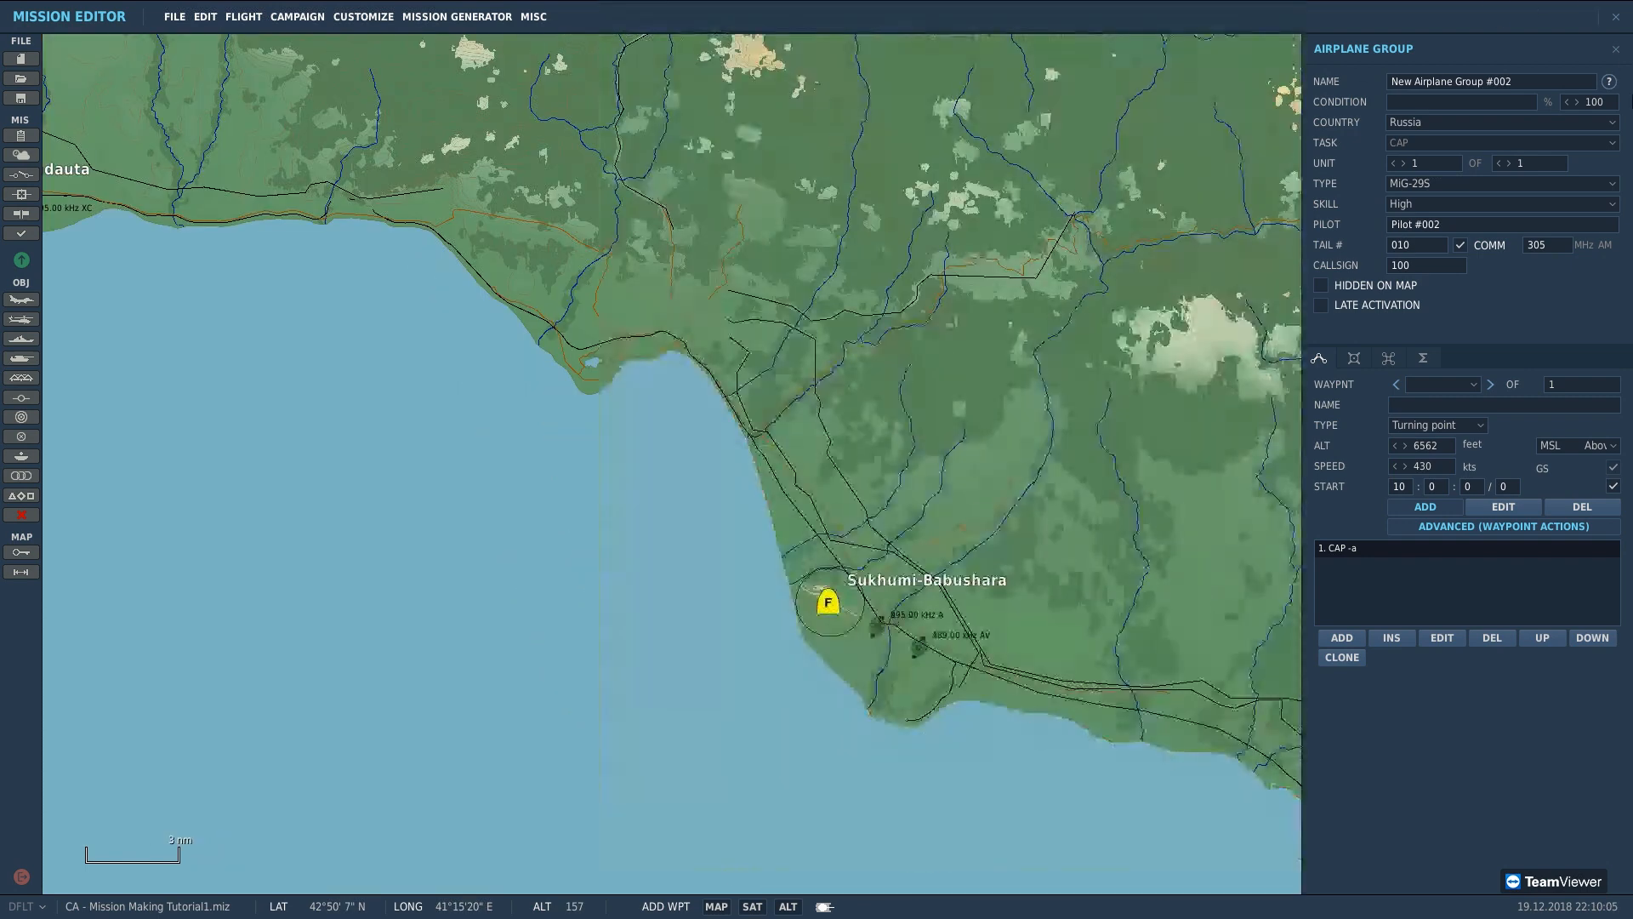
{"action": "left_click", "coordinate": [1615, 50]}
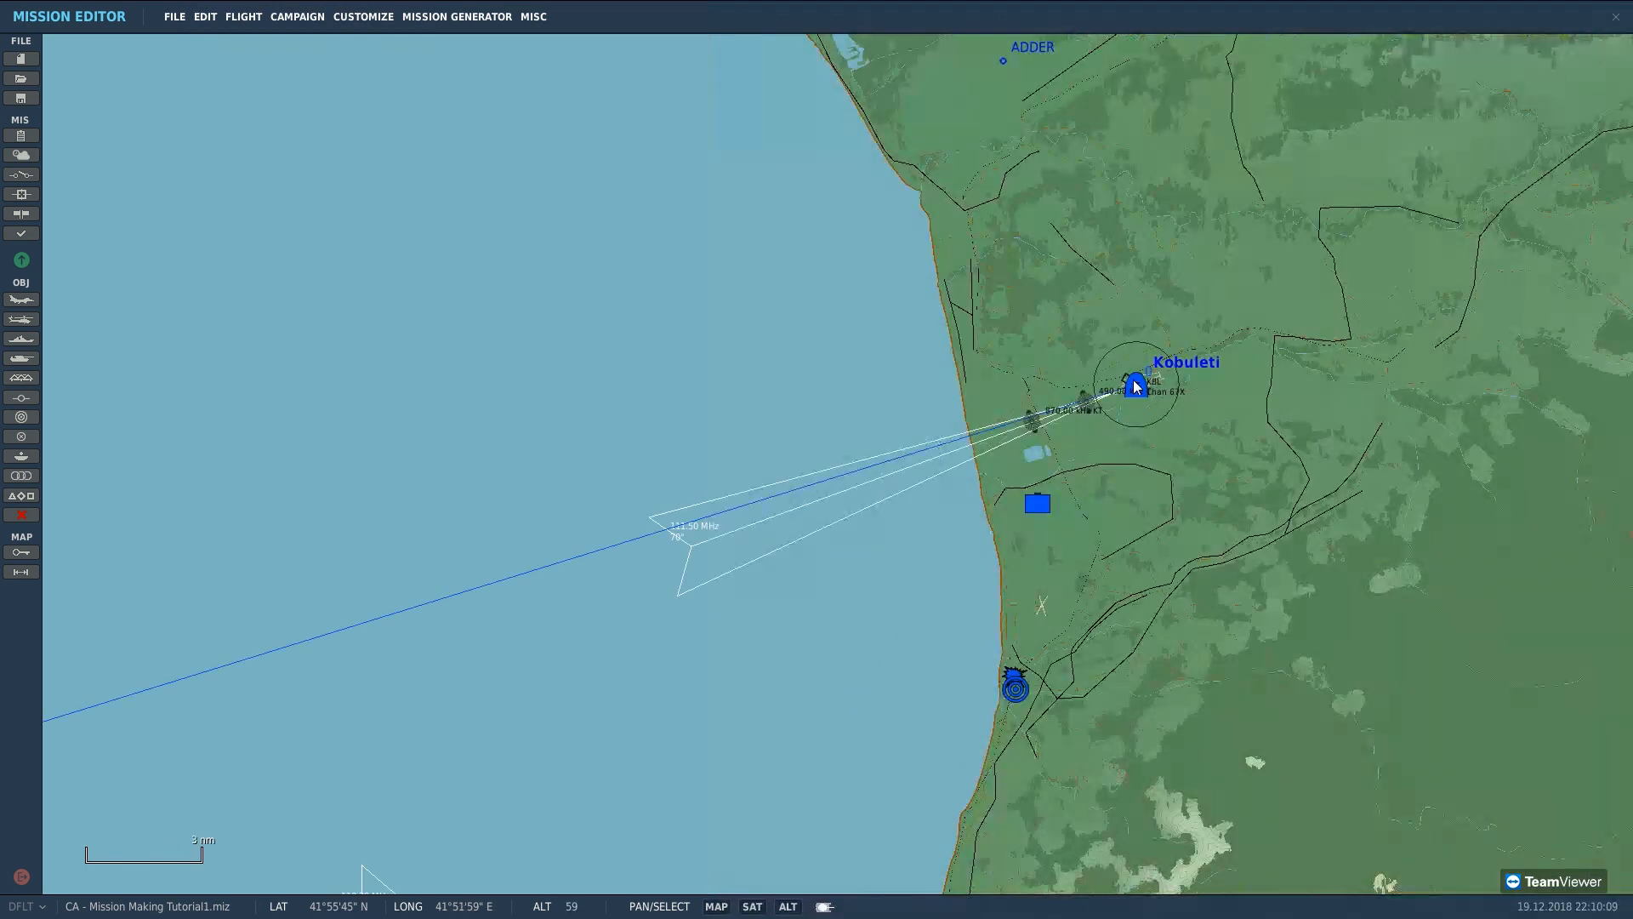
Step: Rename the F/A-18C group at Kobuleti as "f18 kobuleti"
{"action": "left_click", "coordinate": [1136, 387]}
{"action": "left_click_drag", "start_coordinate": [1051, 308], "coordinate": [915, 372]}
{"action": "scroll", "coordinate": [939, 420], "scroll_direction": "up", "scroll_amount": 3}
{"action": "scroll", "coordinate": [941, 423], "scroll_direction": "up", "scroll_amount": 3}
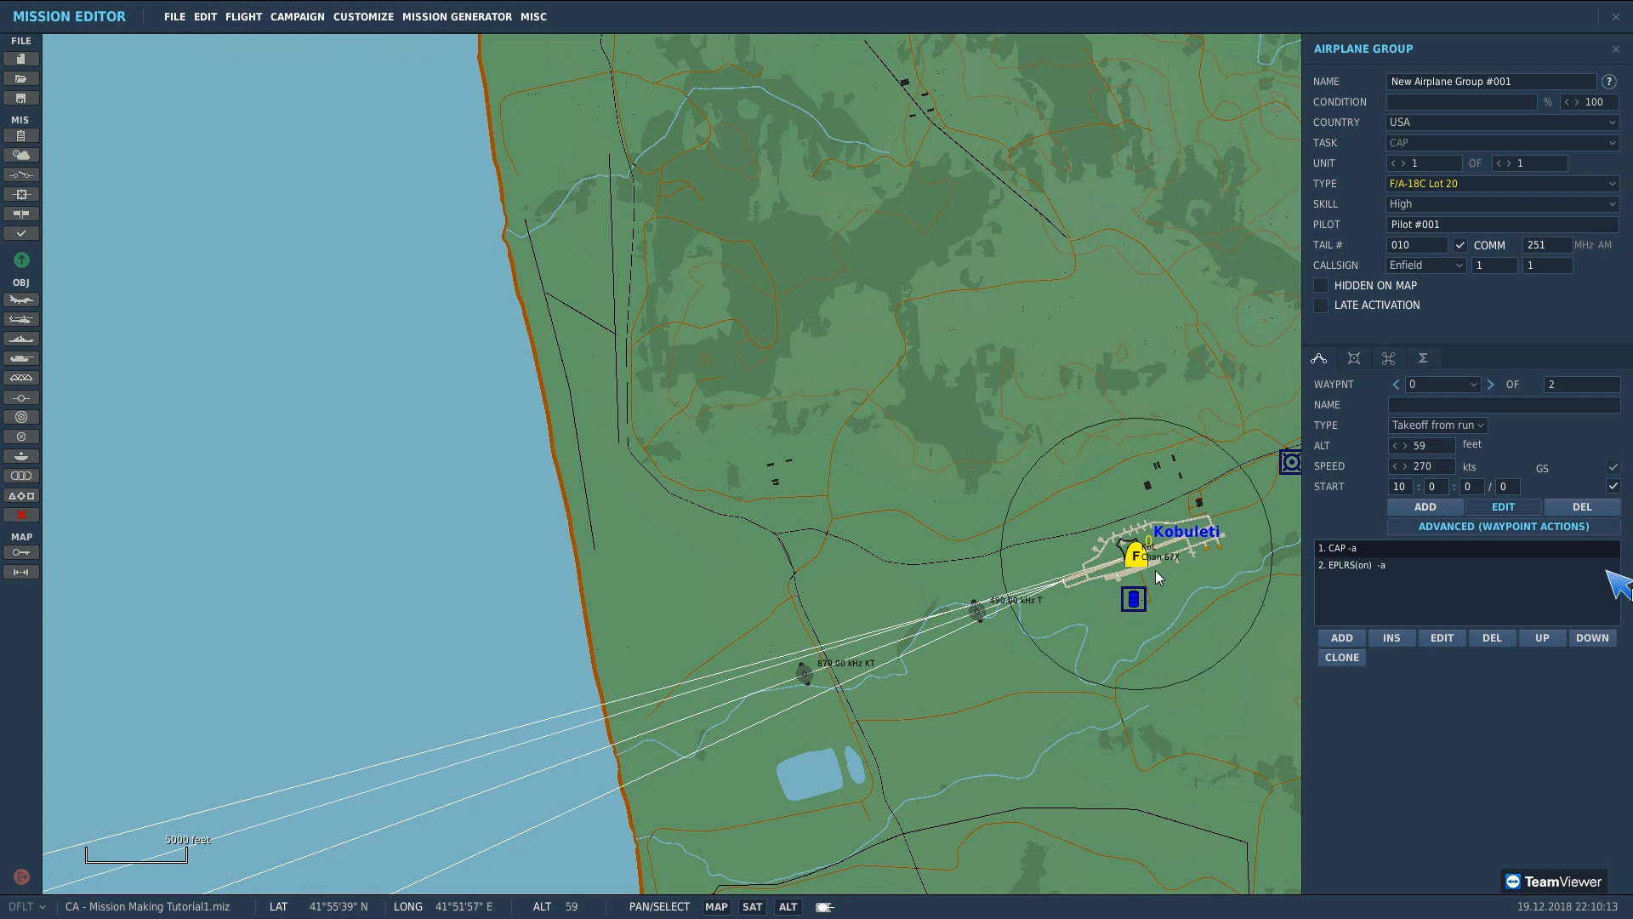
{"action": "scroll", "coordinate": [1196, 543], "scroll_direction": "down", "scroll_amount": 1}
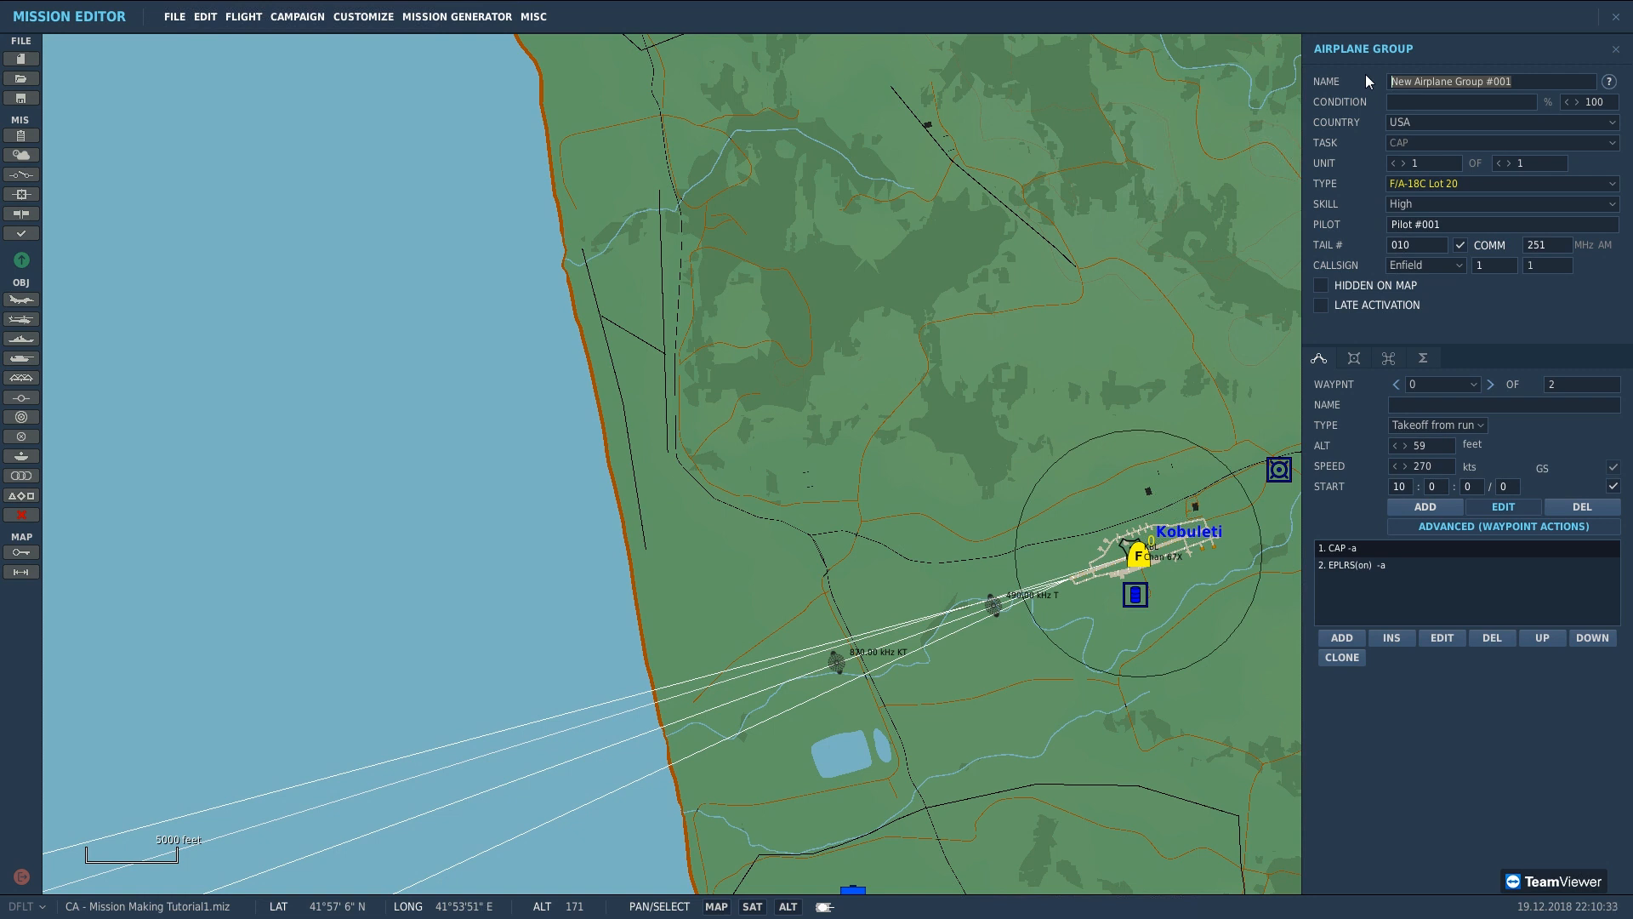
{"action": "type", "text": "f"}
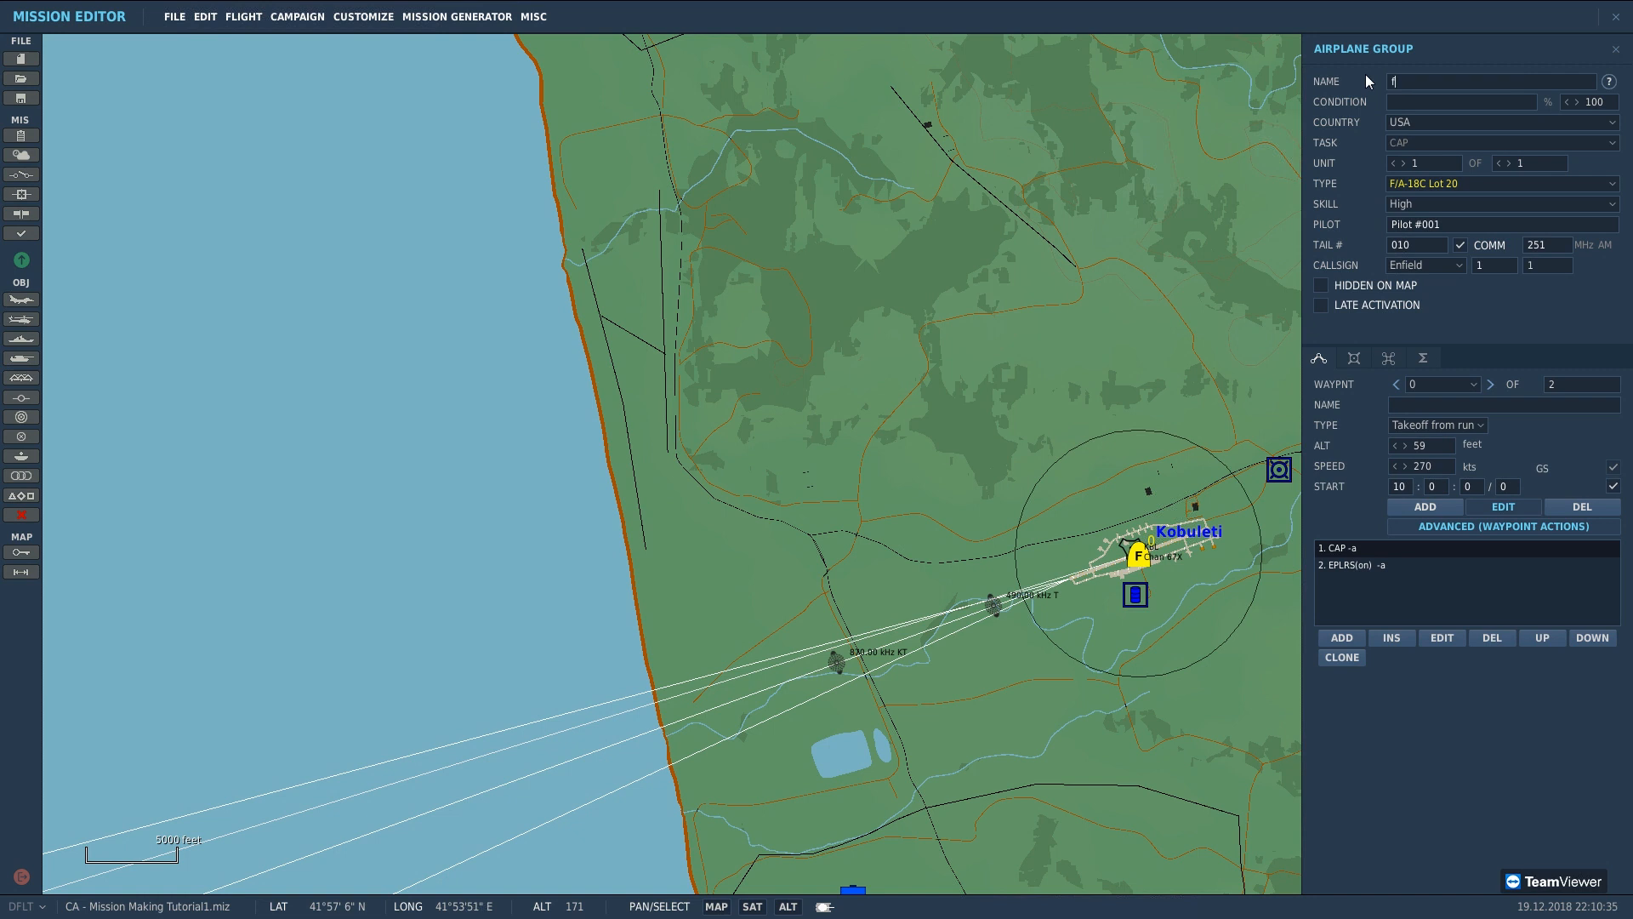
{"action": "type", "text": "18 kobuleti"}
{"action": "left_click", "coordinate": [1196, 319]}
Step: Set the MiG-29S group's first waypoint type to Takeoff from runway at Sukhumi-Babushara
{"action": "scroll", "coordinate": [1063, 314], "scroll_direction": "down", "scroll_amount": 2}
{"action": "scroll", "coordinate": [951, 648], "scroll_direction": "down", "scroll_amount": 4}
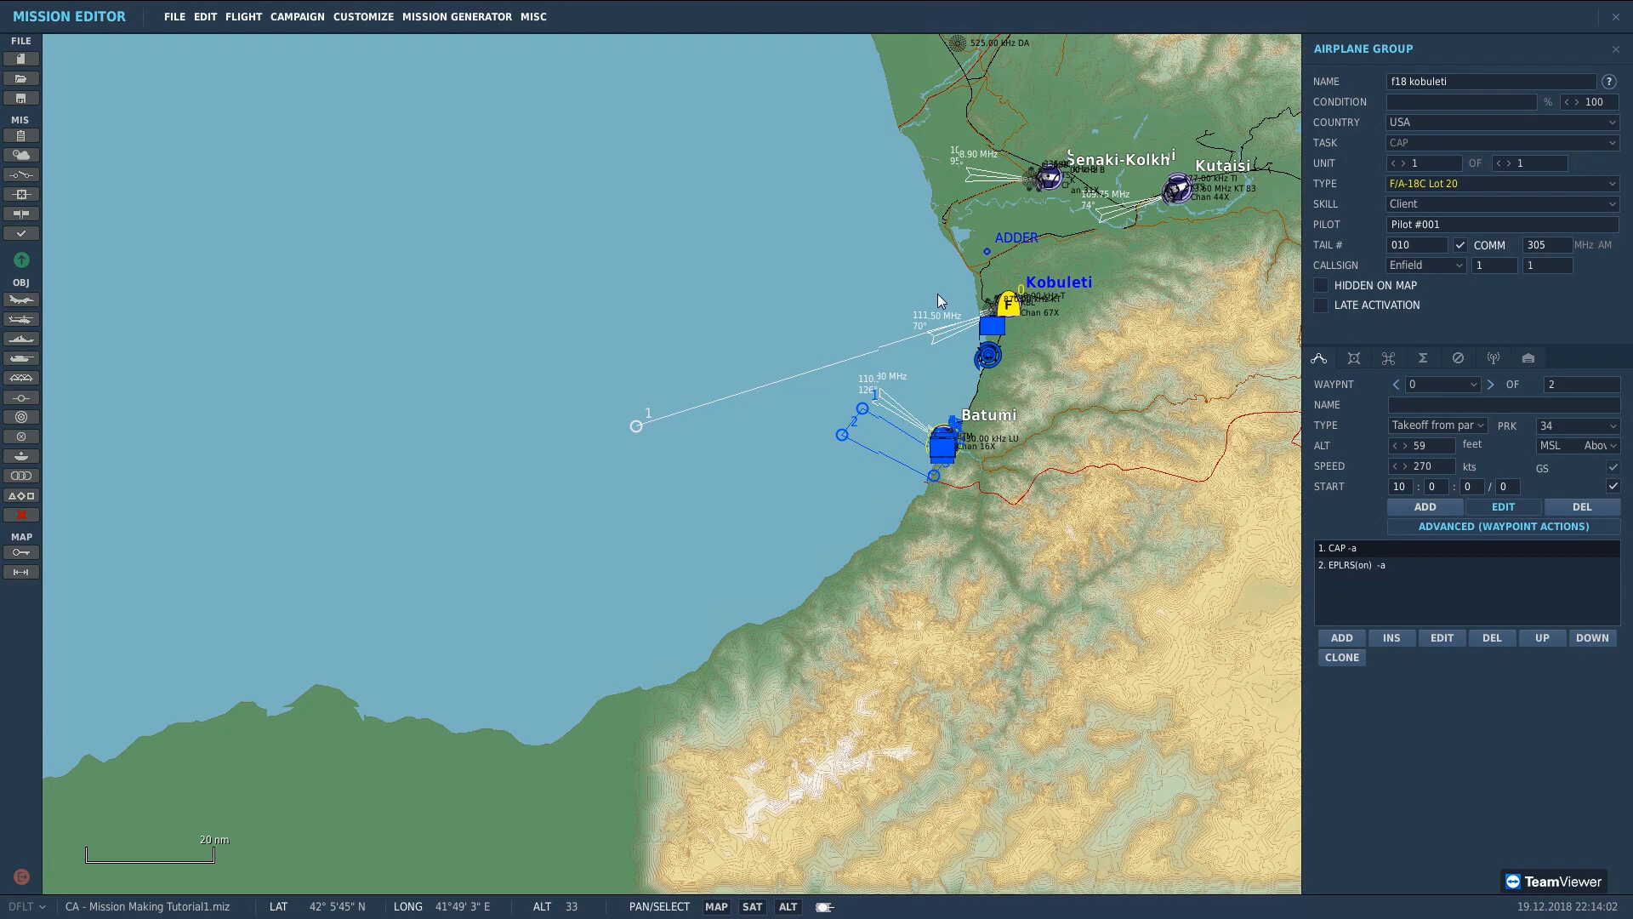
{"action": "right_click_drag", "start_coordinate": [879, 40], "coordinate": [840, 256]}
{"action": "scroll", "coordinate": [840, 257], "scroll_direction": "up", "scroll_amount": 3}
{"action": "right_click_drag", "start_coordinate": [572, 85], "coordinate": [710, 371]}
{"action": "scroll", "coordinate": [680, 375], "scroll_direction": "up", "scroll_amount": 2}
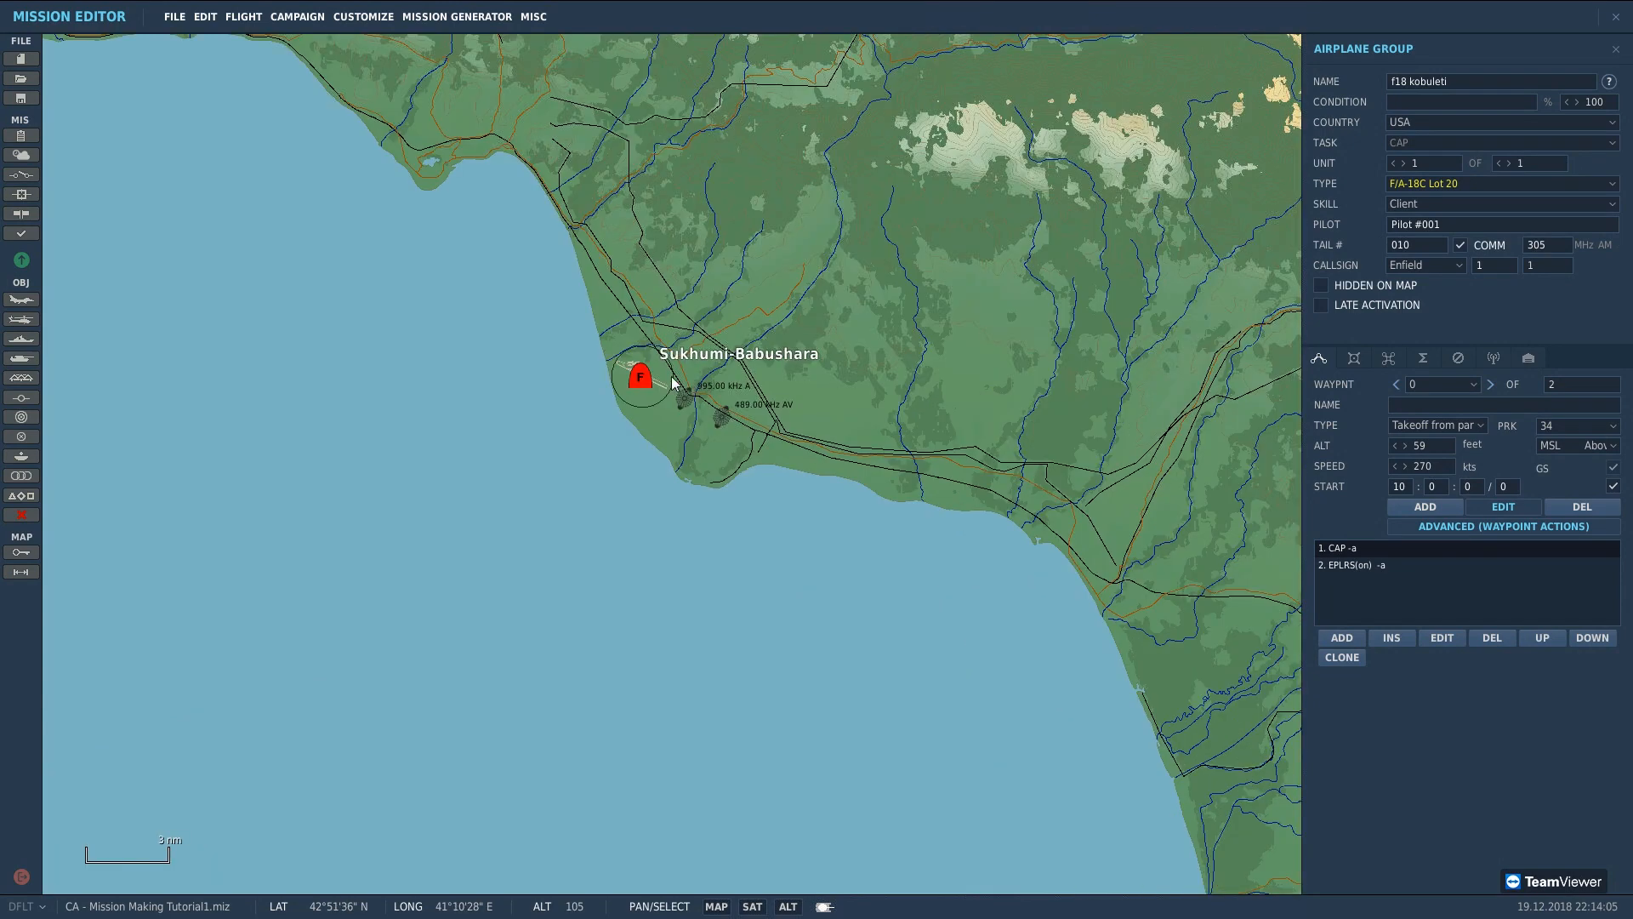
{"action": "left_click", "coordinate": [623, 377]}
{"action": "scroll", "coordinate": [623, 377], "scroll_direction": "up", "scroll_amount": 1}
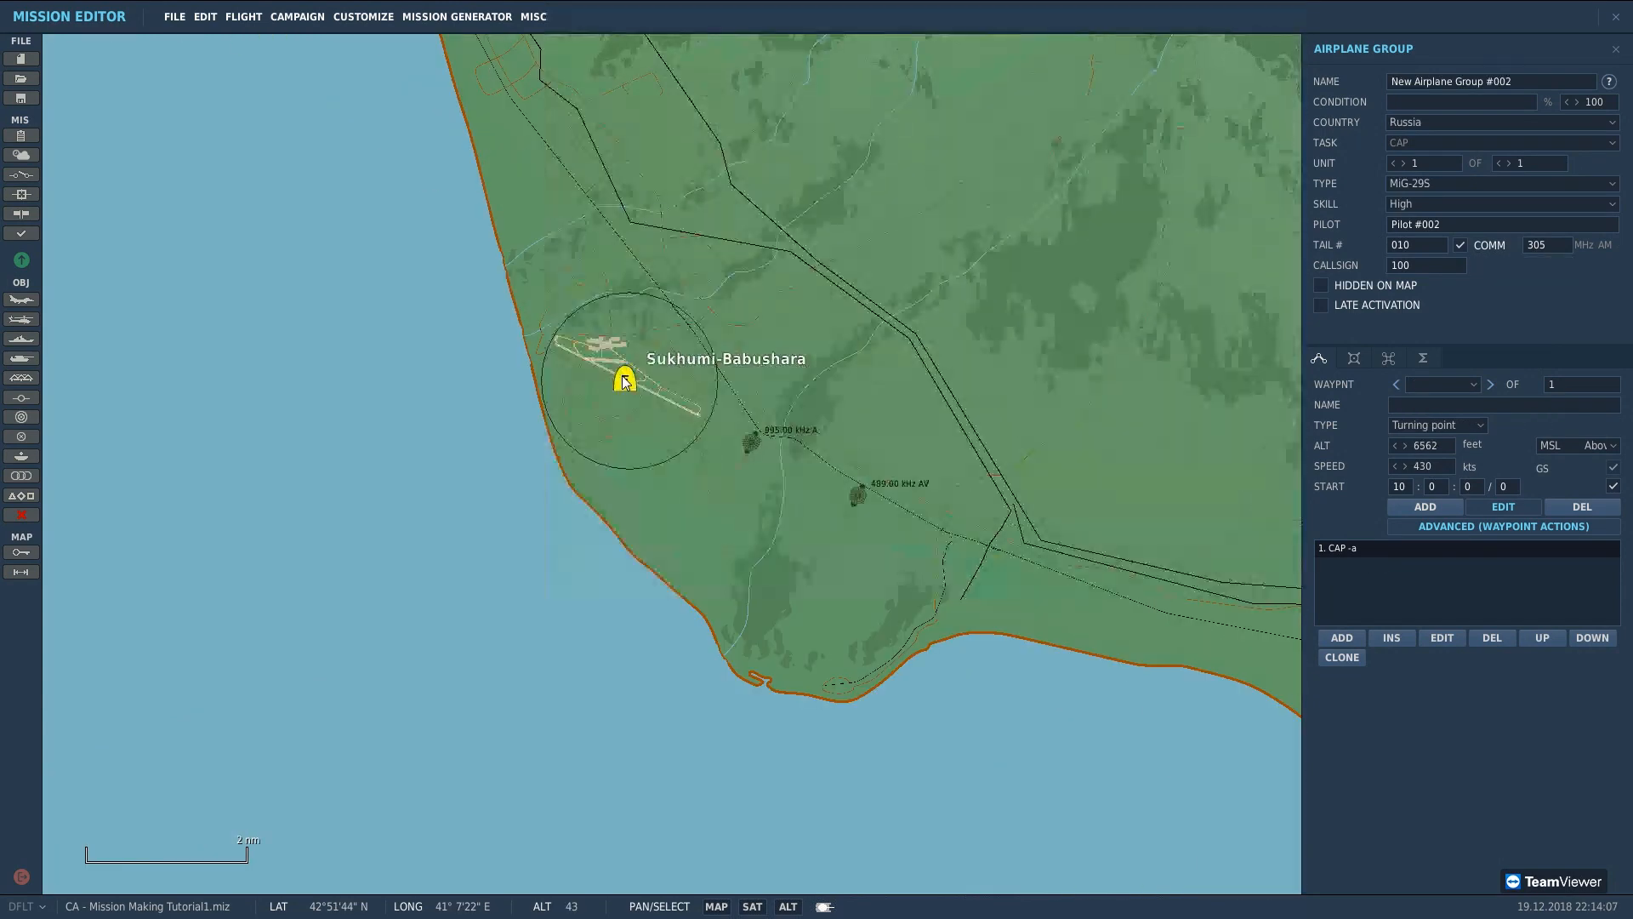
{"action": "scroll", "coordinate": [745, 257], "scroll_direction": "up", "scroll_amount": 2}
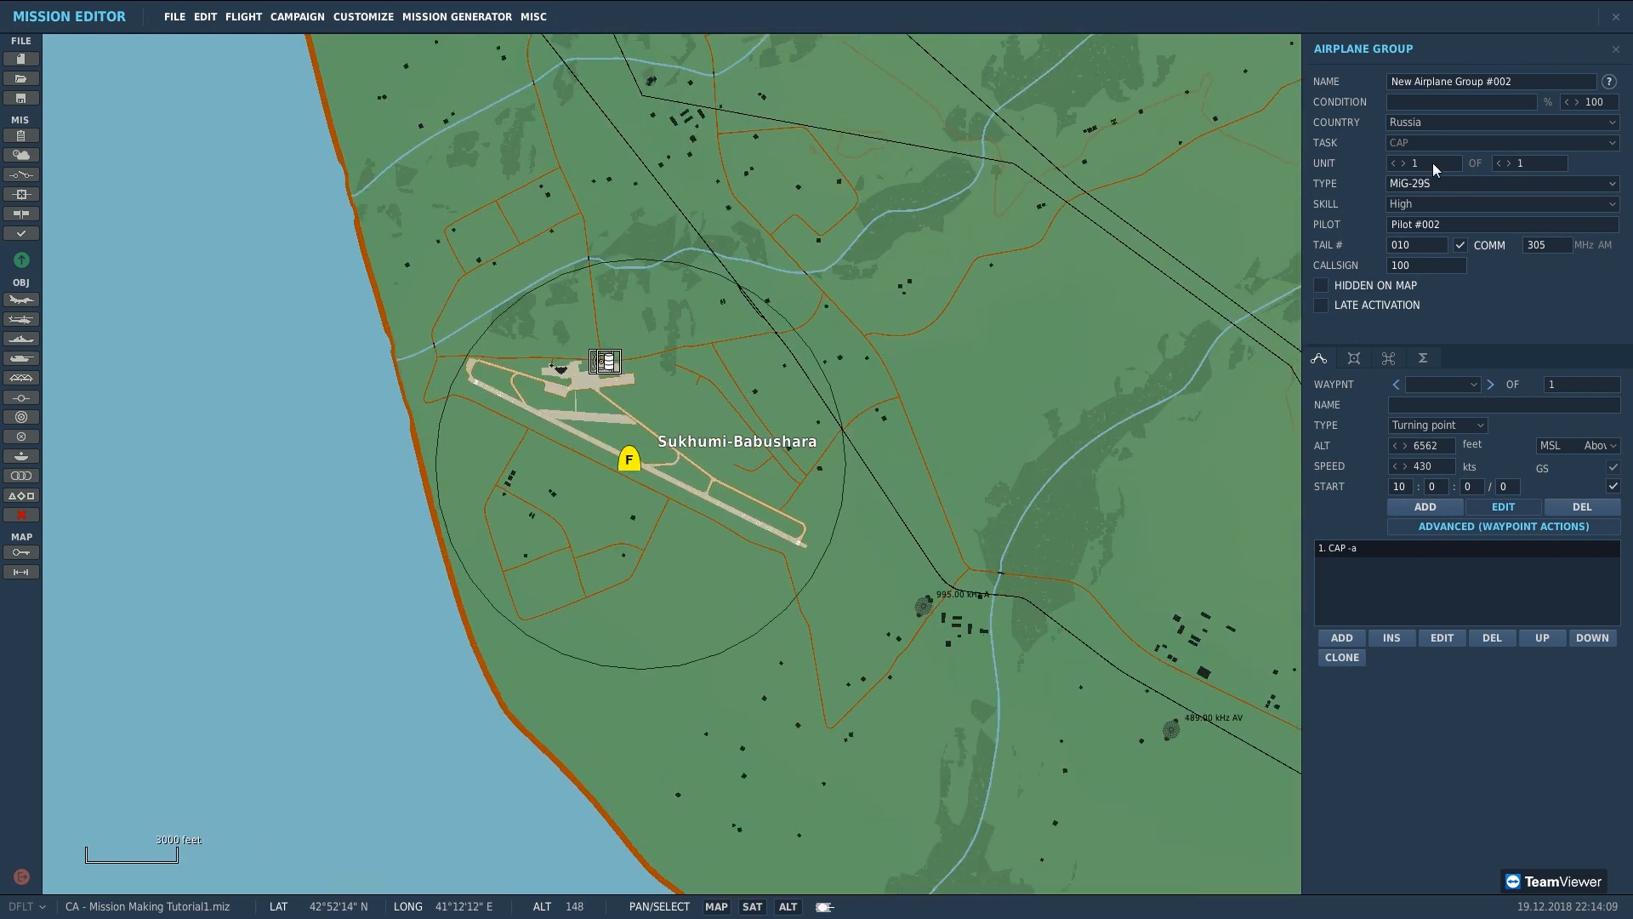
{"action": "scroll", "coordinate": [853, 474], "scroll_direction": "up", "scroll_amount": 1}
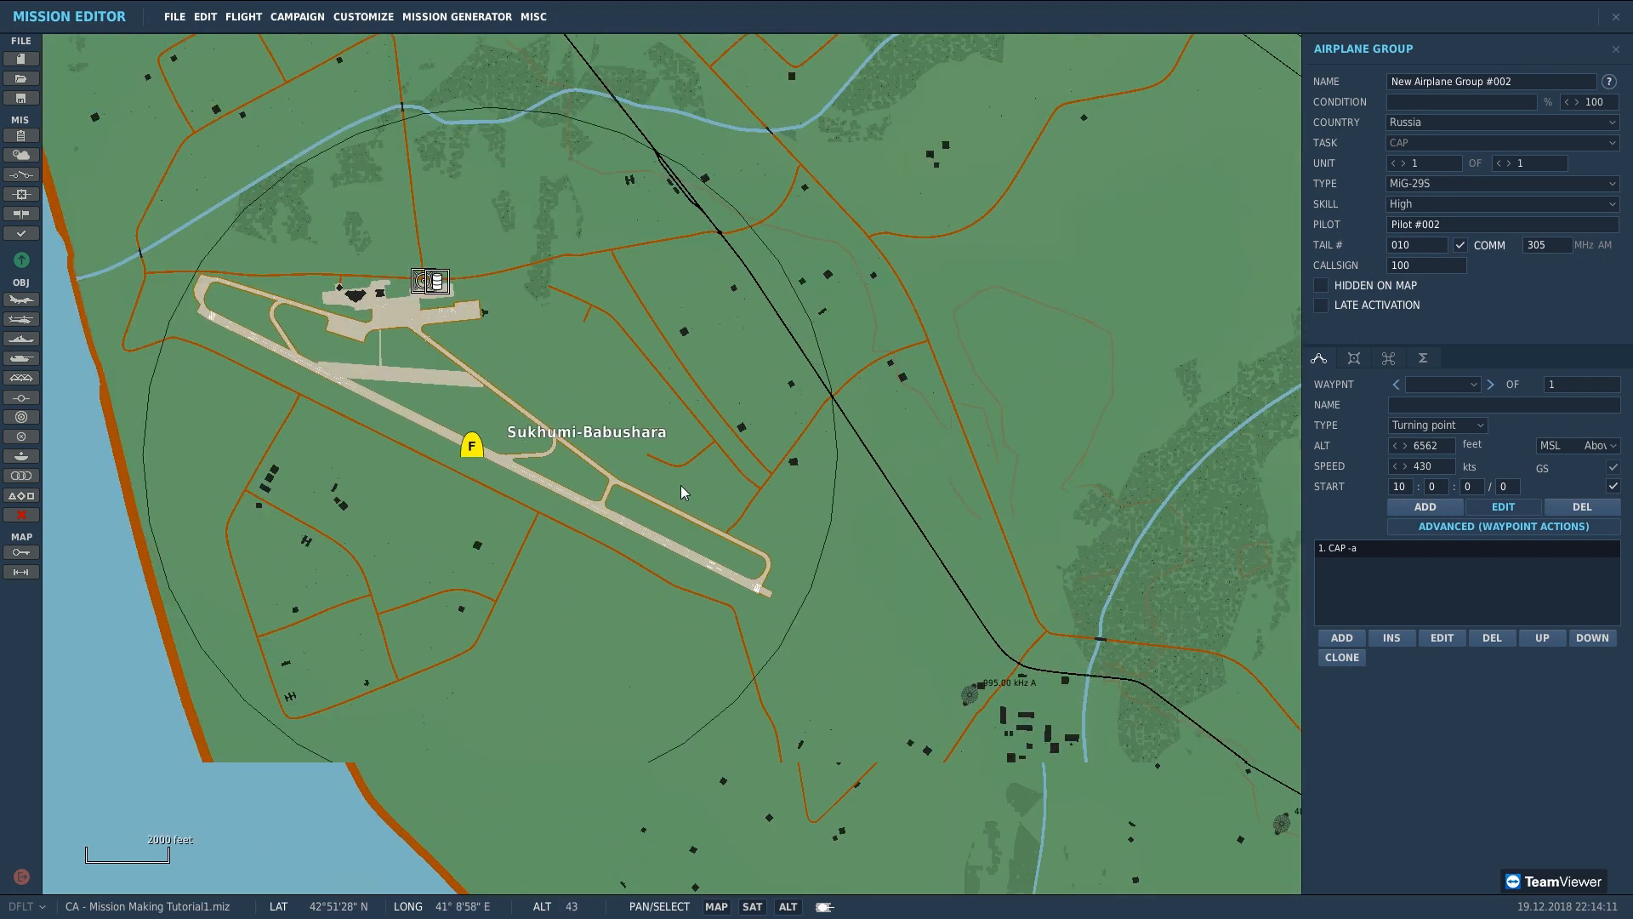
{"action": "left_click", "coordinate": [1354, 358]}
{"action": "left_click", "coordinate": [1319, 358]}
{"action": "left_click", "coordinate": [1435, 425]}
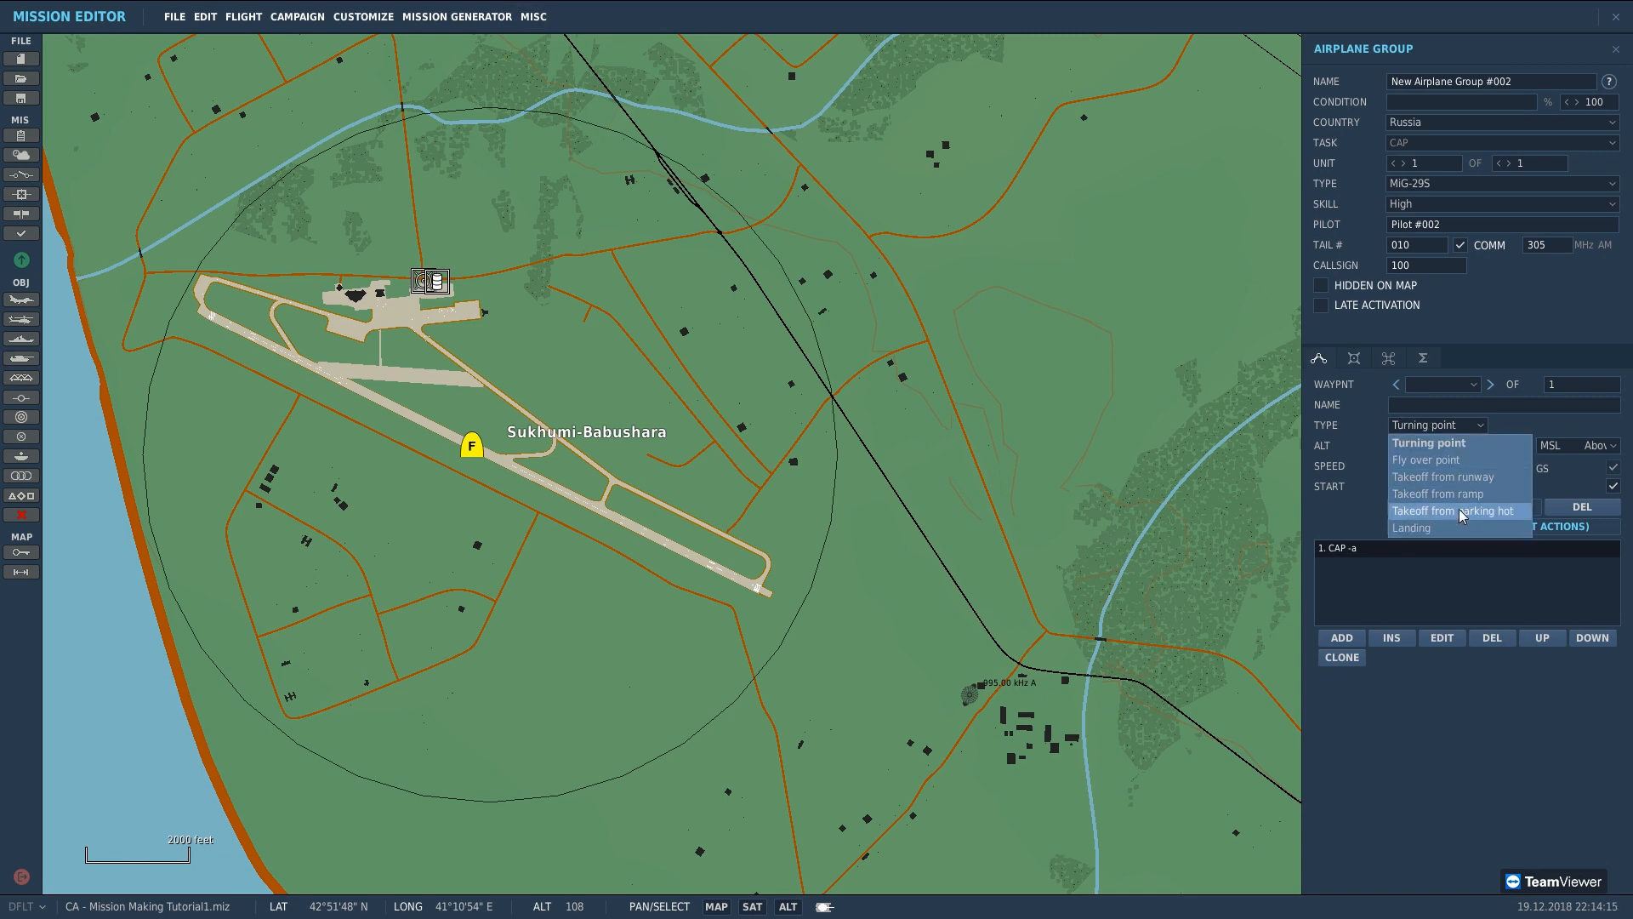
{"action": "left_click", "coordinate": [1456, 477]}
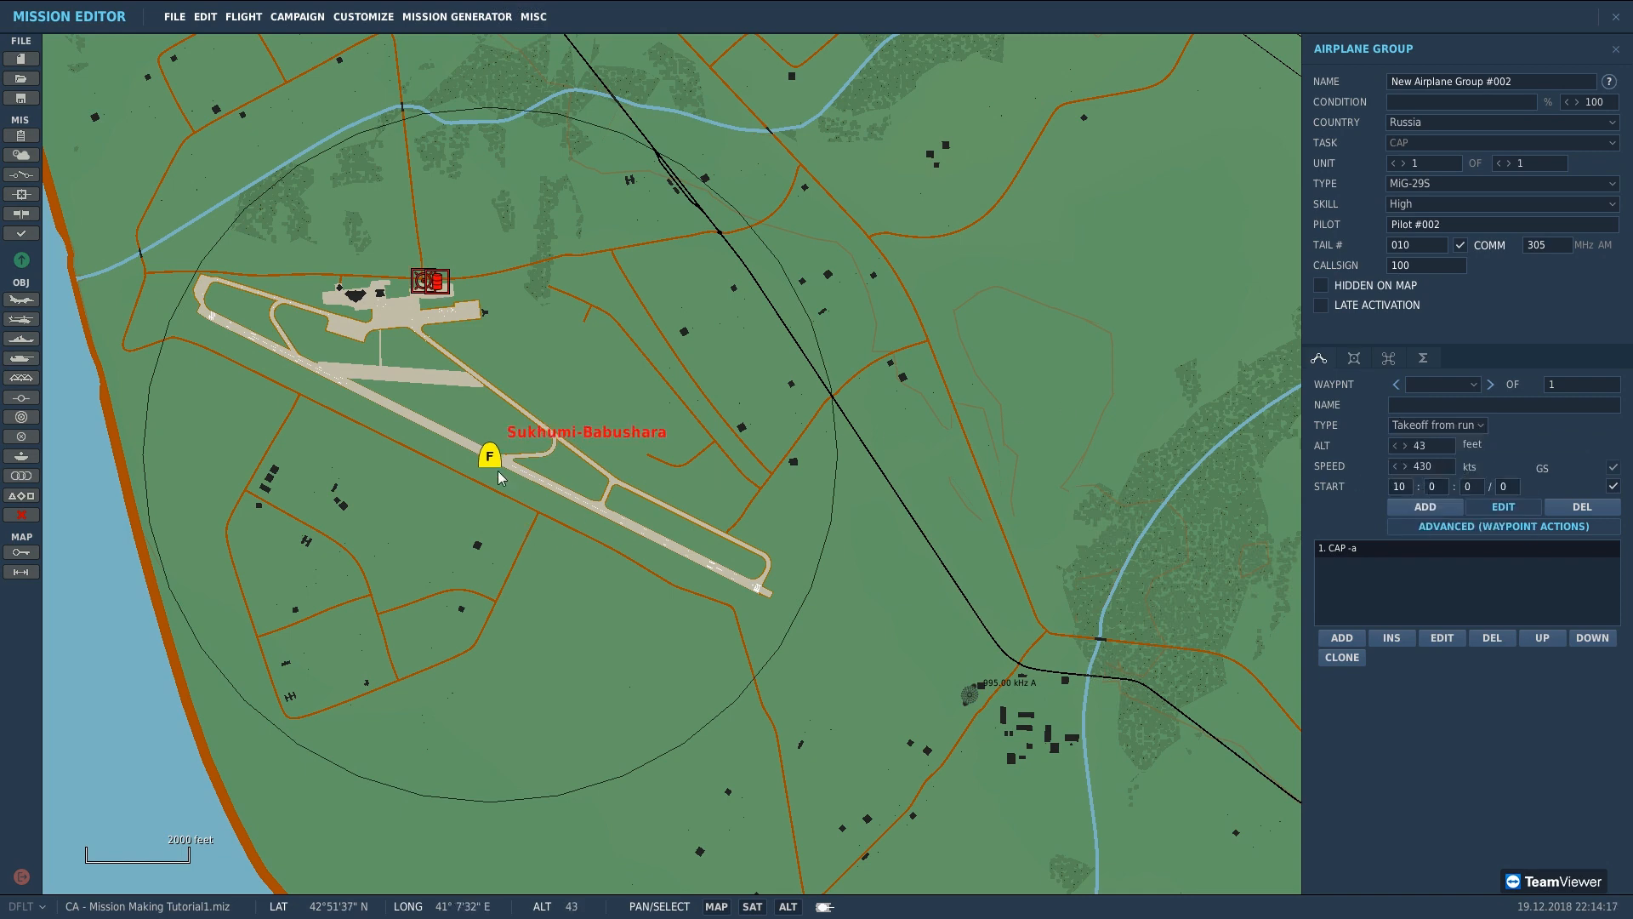
Step: Add a turning point for the MiG-29S group over the sea west of Kobuleti and enable the group's late activation
{"action": "scroll", "coordinate": [513, 455], "scroll_direction": "down", "scroll_amount": 2}
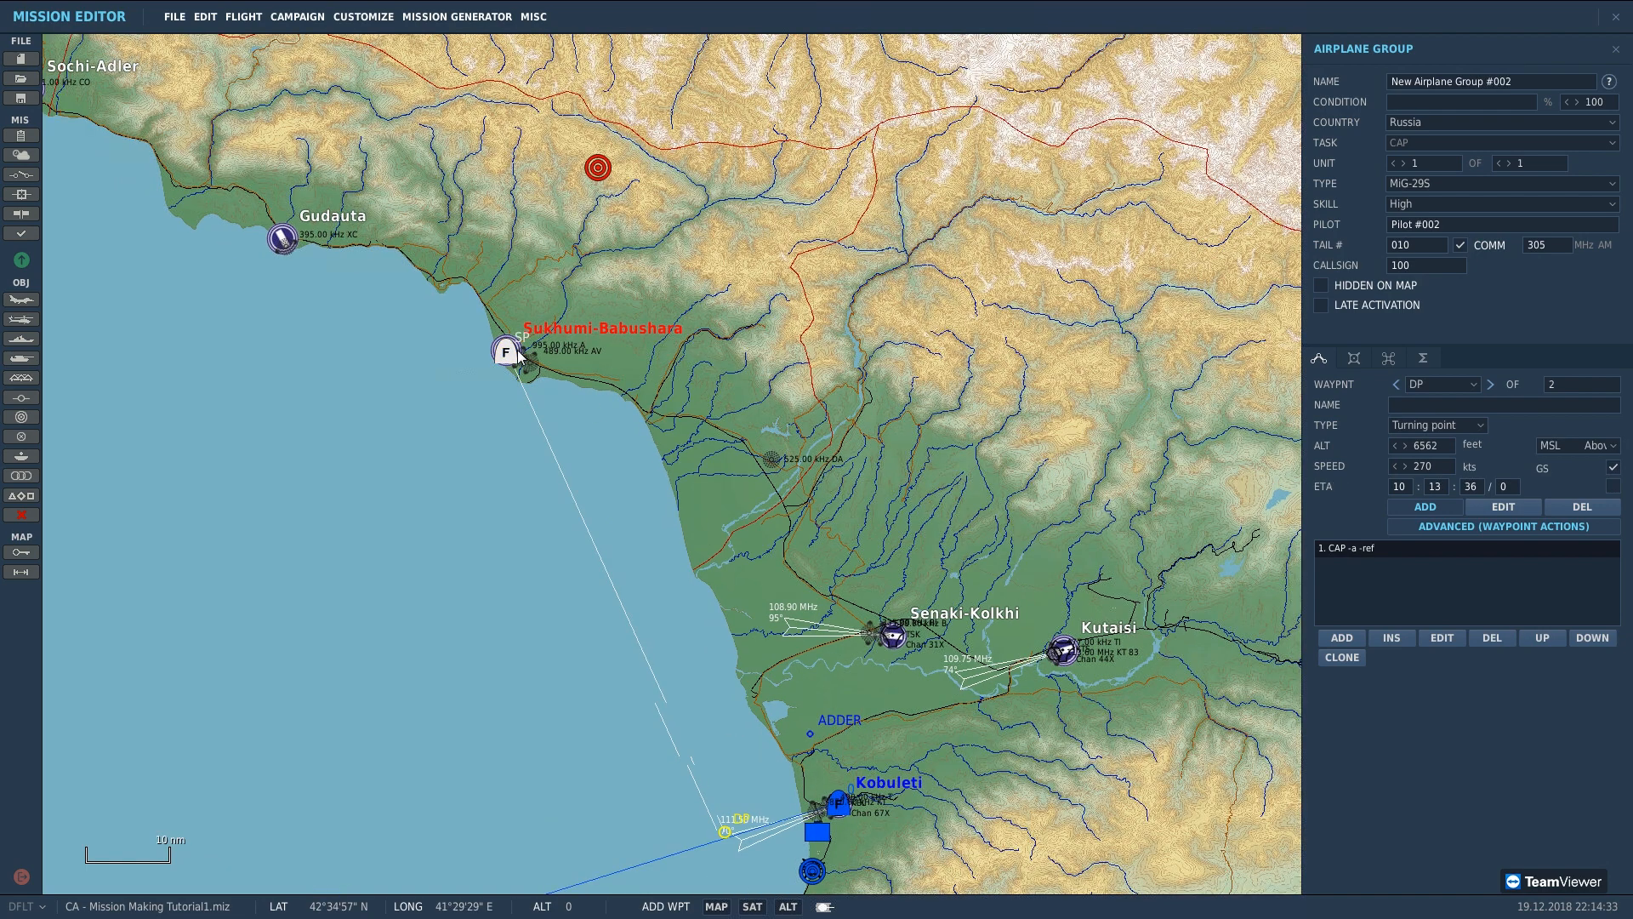
{"action": "scroll", "coordinate": [509, 380], "scroll_direction": "up", "scroll_amount": 3}
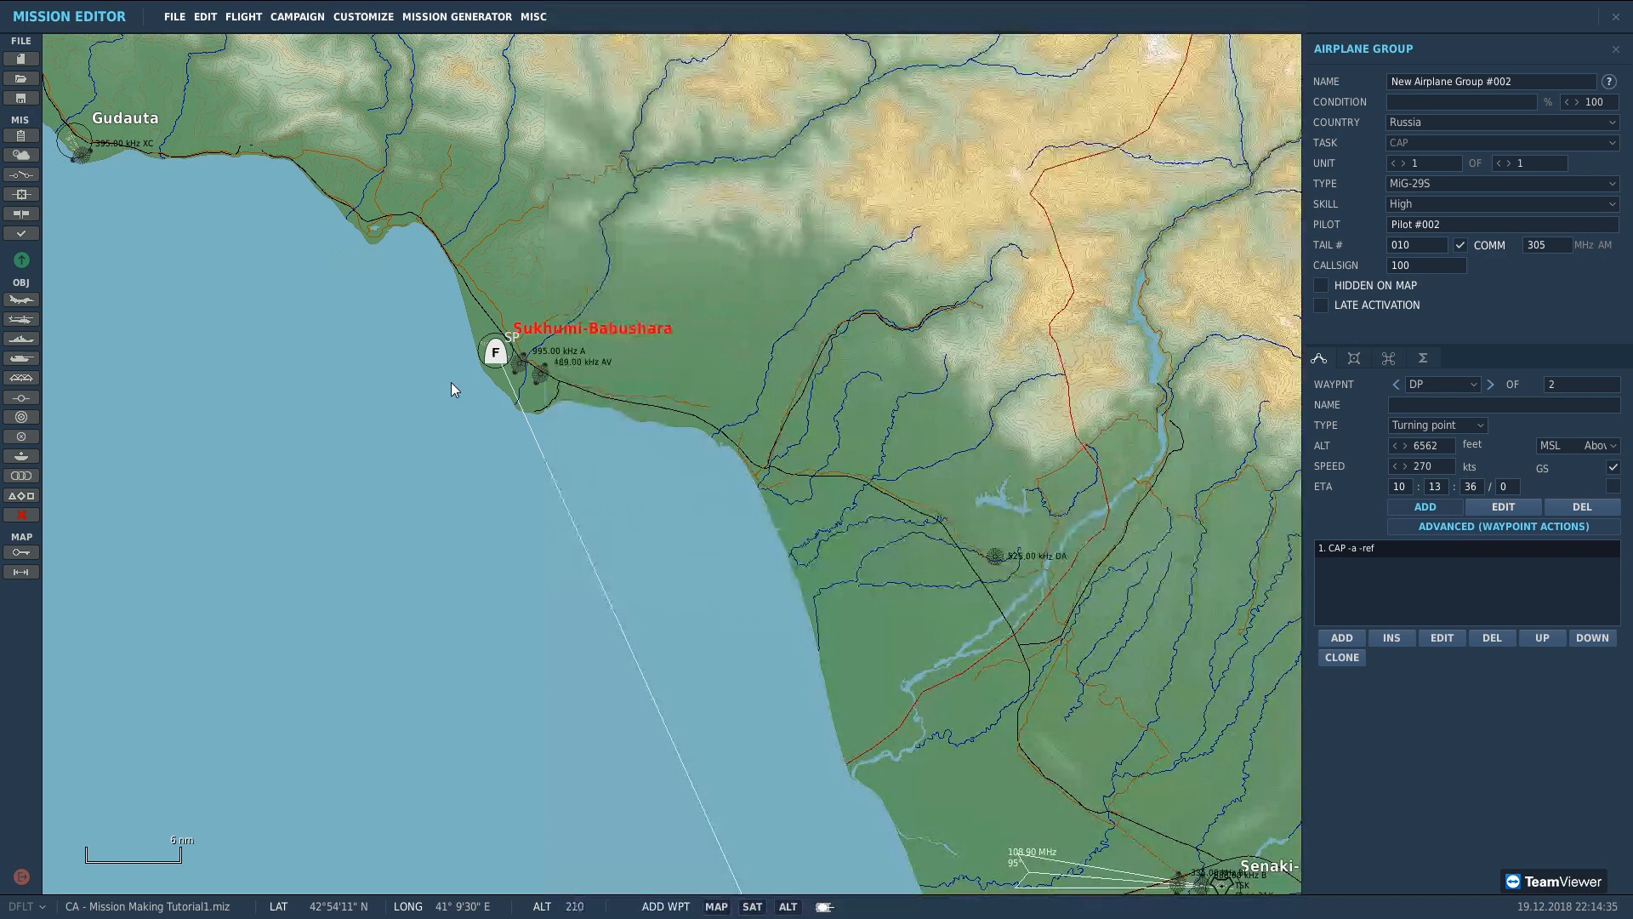
{"action": "scroll", "coordinate": [498, 297], "scroll_direction": "up", "scroll_amount": 1}
{"action": "left_click", "coordinate": [1320, 305]}
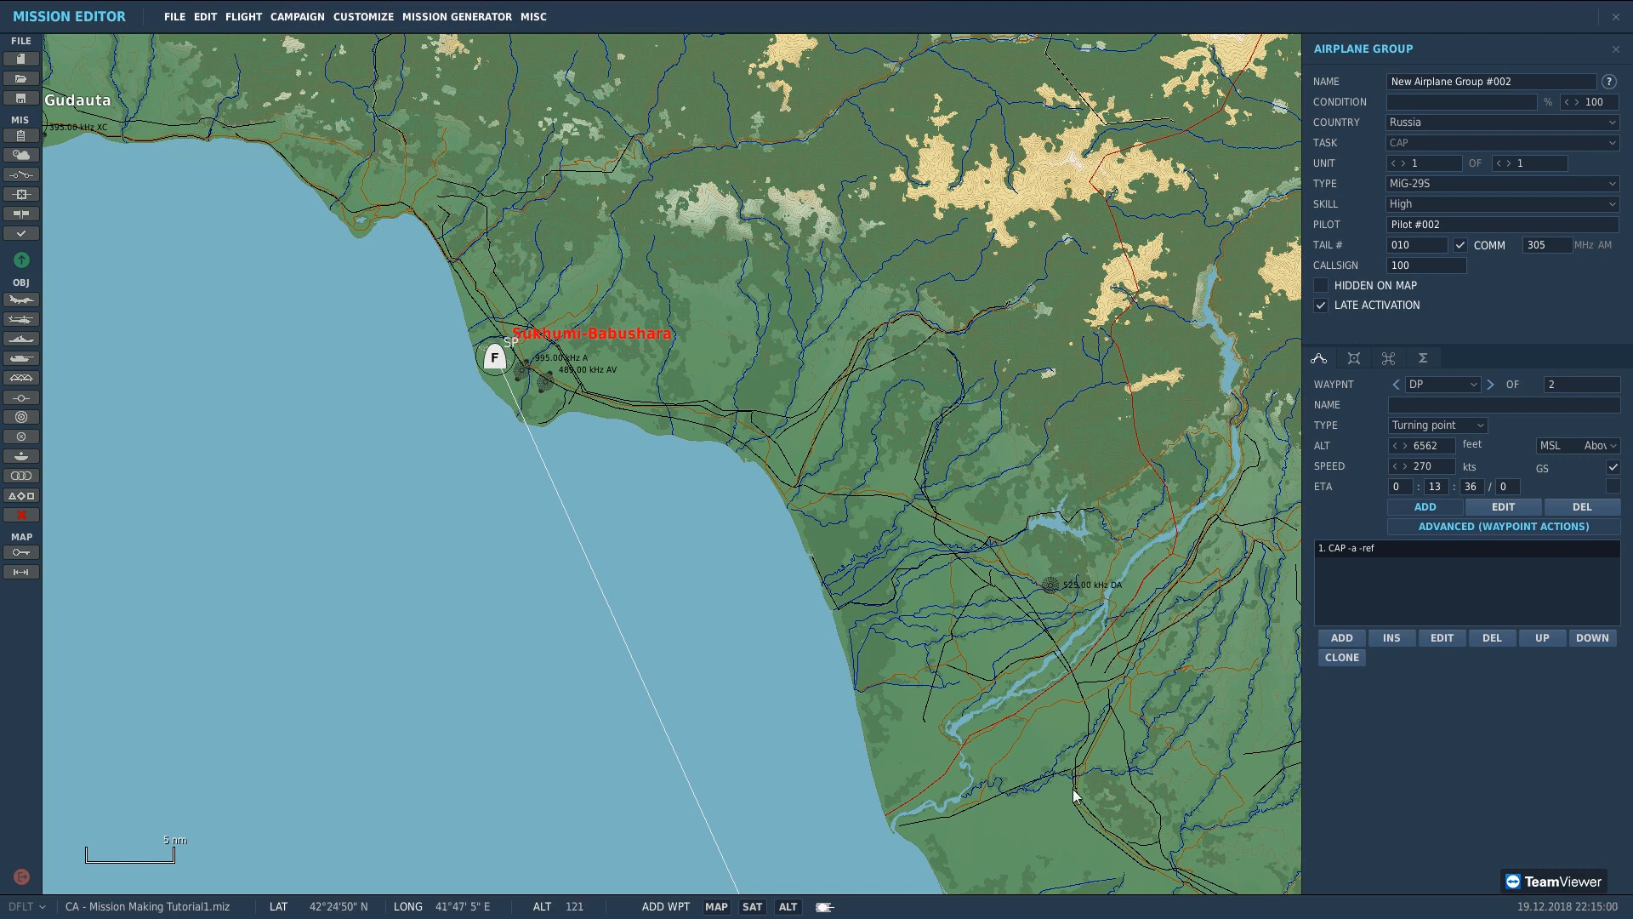
{"action": "right_click_drag", "start_coordinate": [1073, 791], "coordinate": [978, 482]}
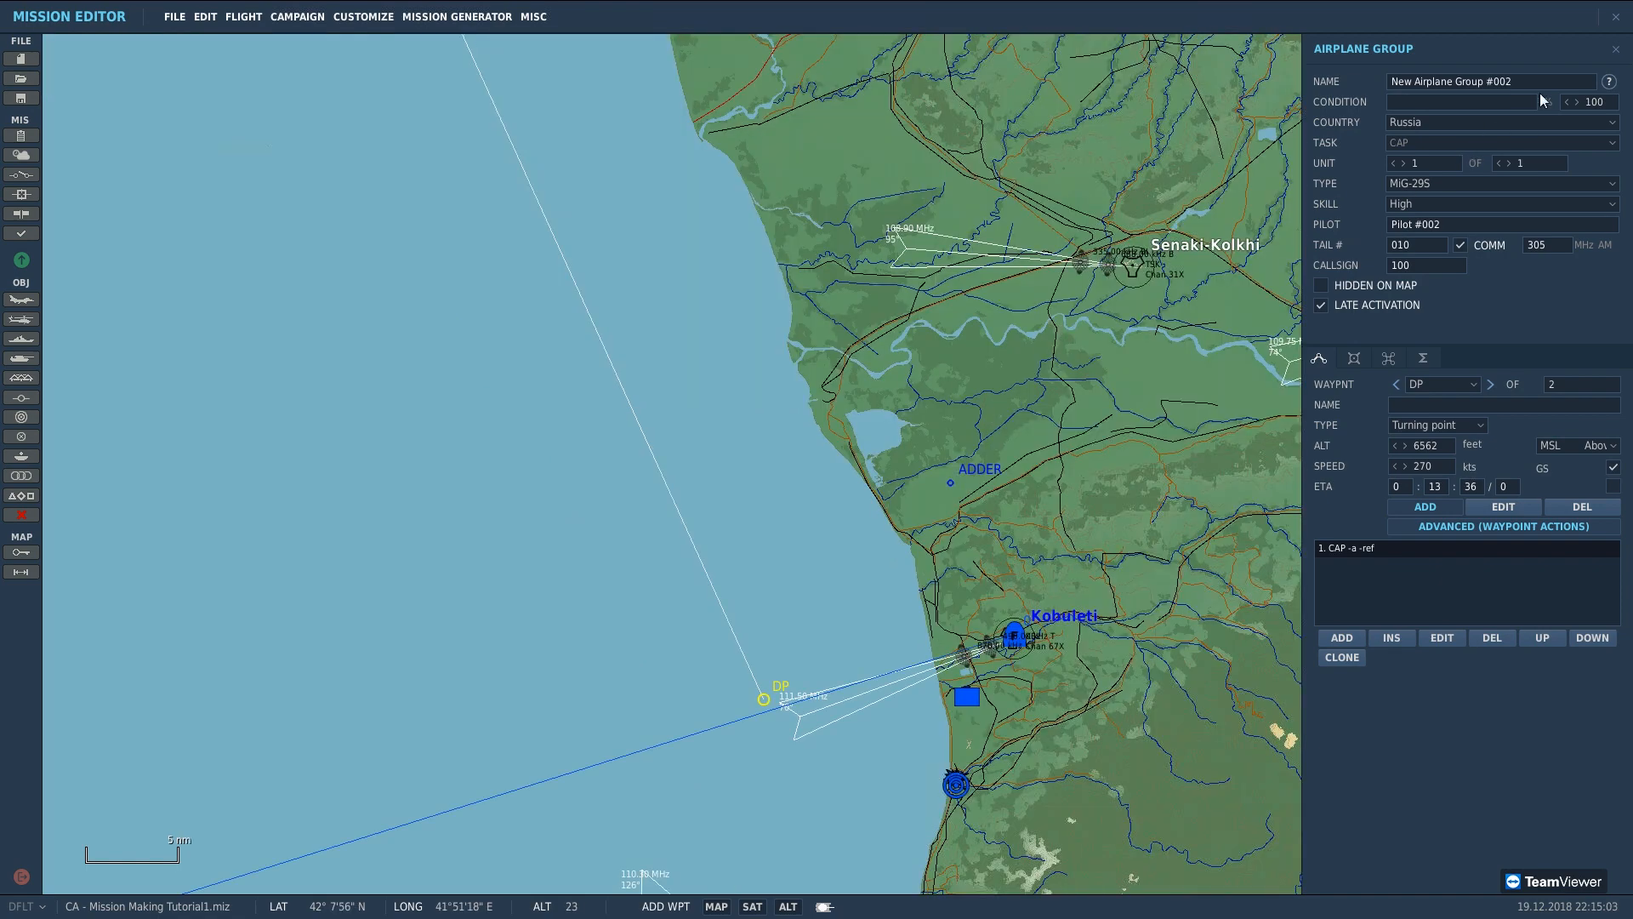
{"action": "scroll", "coordinate": [1095, 517], "scroll_direction": "up", "scroll_amount": 1}
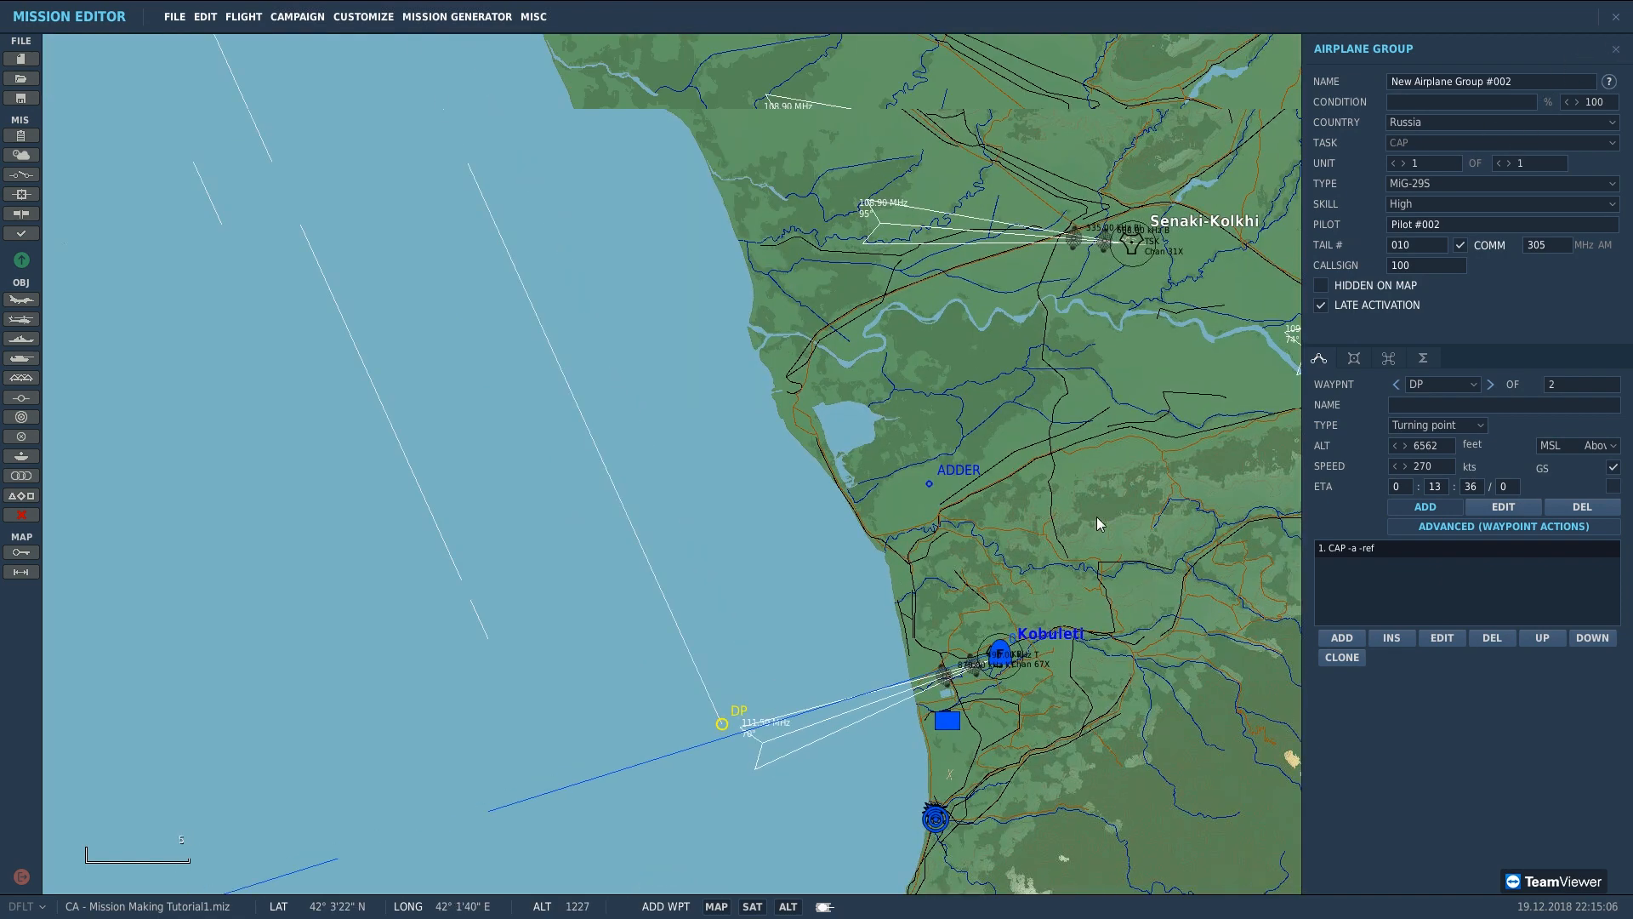
{"action": "scroll", "coordinate": [1180, 464], "scroll_direction": "up", "scroll_amount": 2}
{"action": "left_click", "coordinate": [1616, 48]}
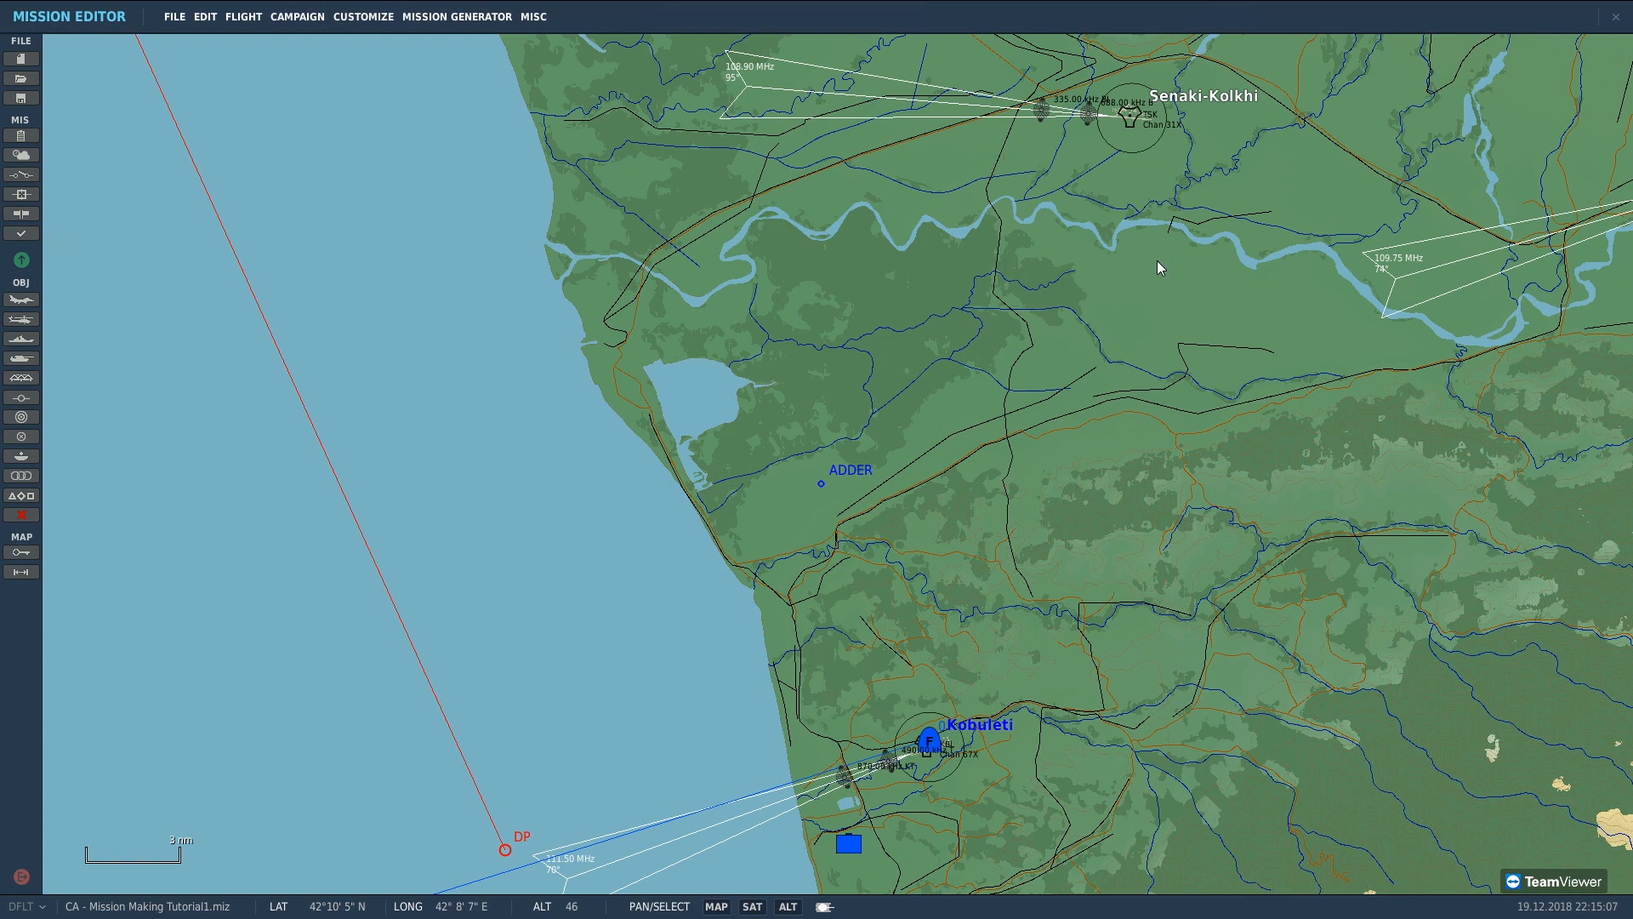
Step: Place a trigger zone on the F/A-18C route over the sea, between Kobuleti and the MiG-29S destination point
{"action": "left_click_drag", "start_coordinate": [613, 692], "coordinate": [594, 332]}
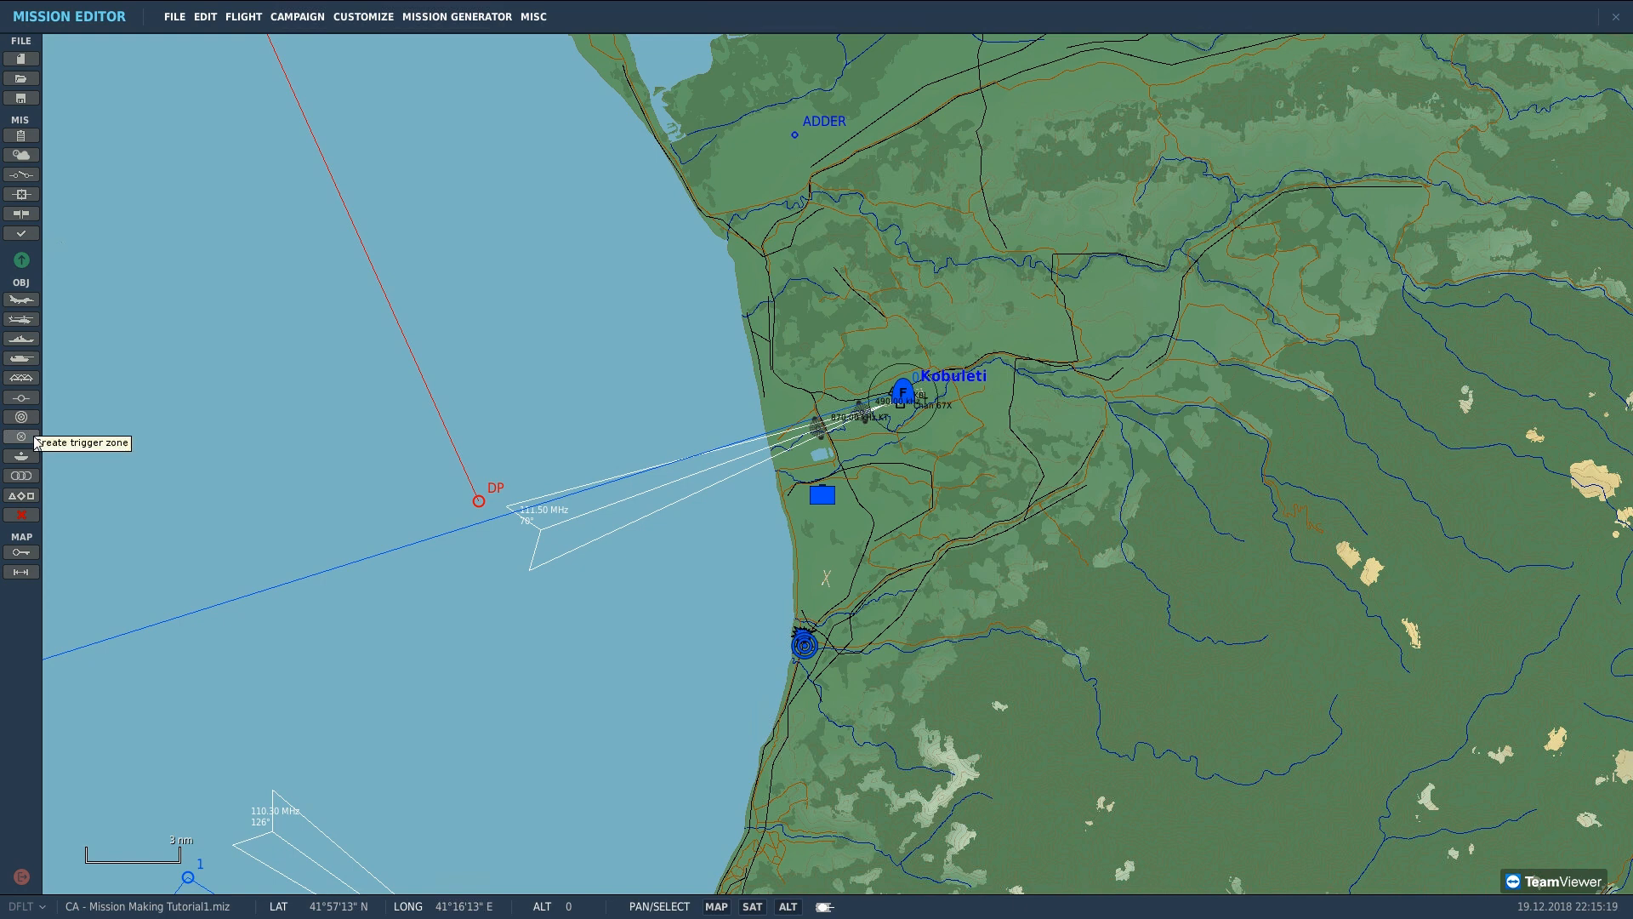
{"action": "left_click", "coordinate": [36, 441]}
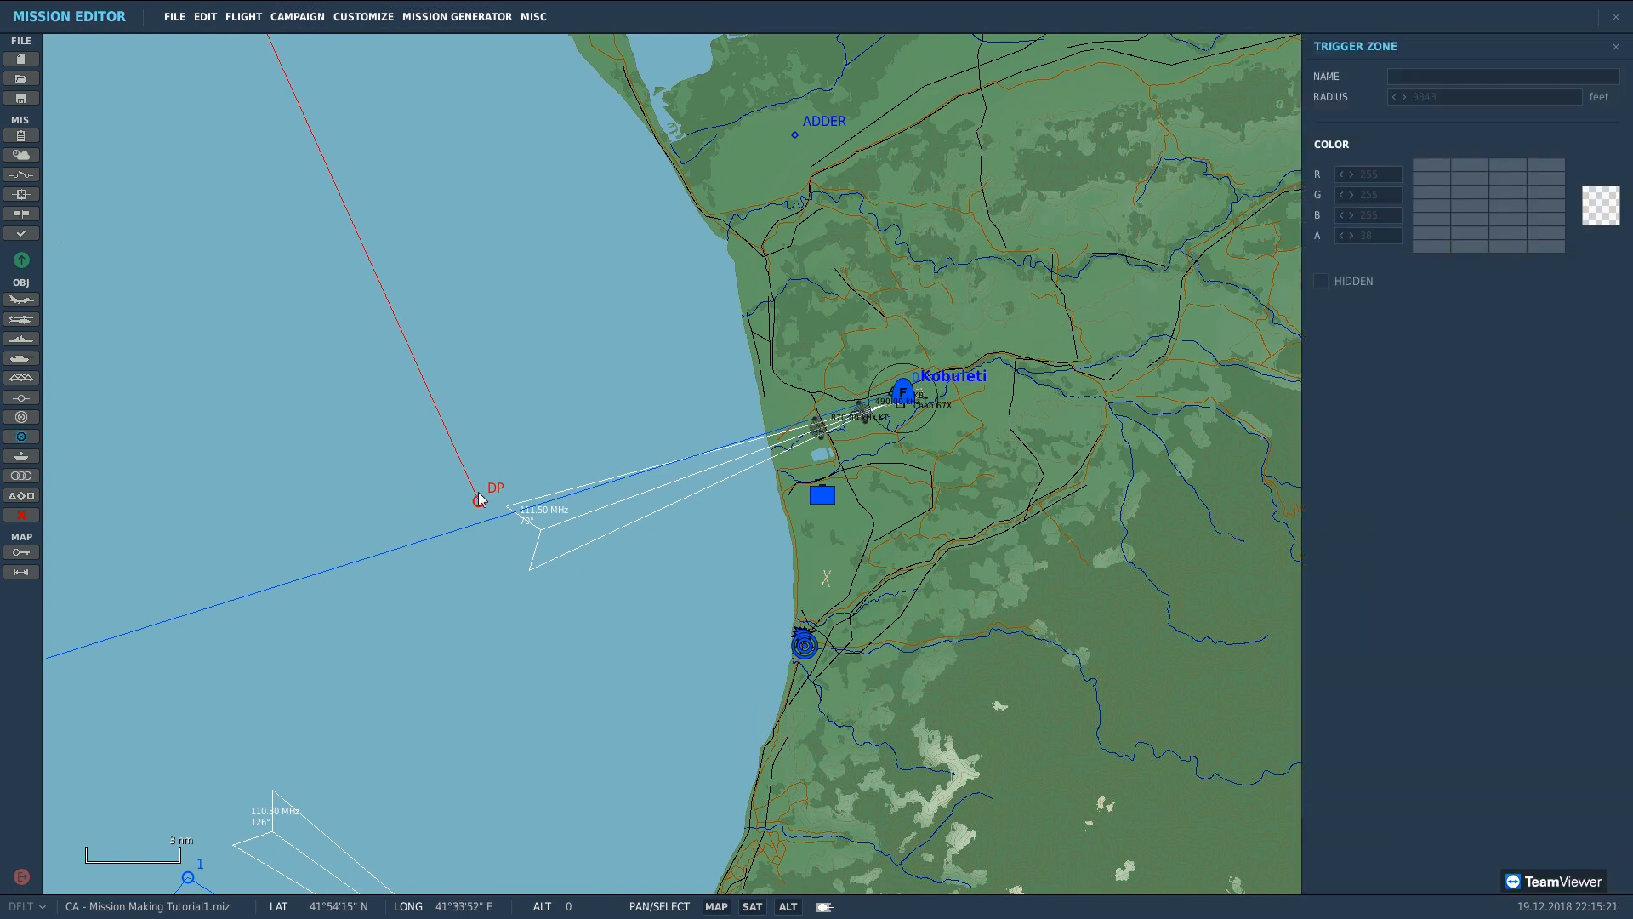
{"action": "left_click", "coordinate": [643, 475]}
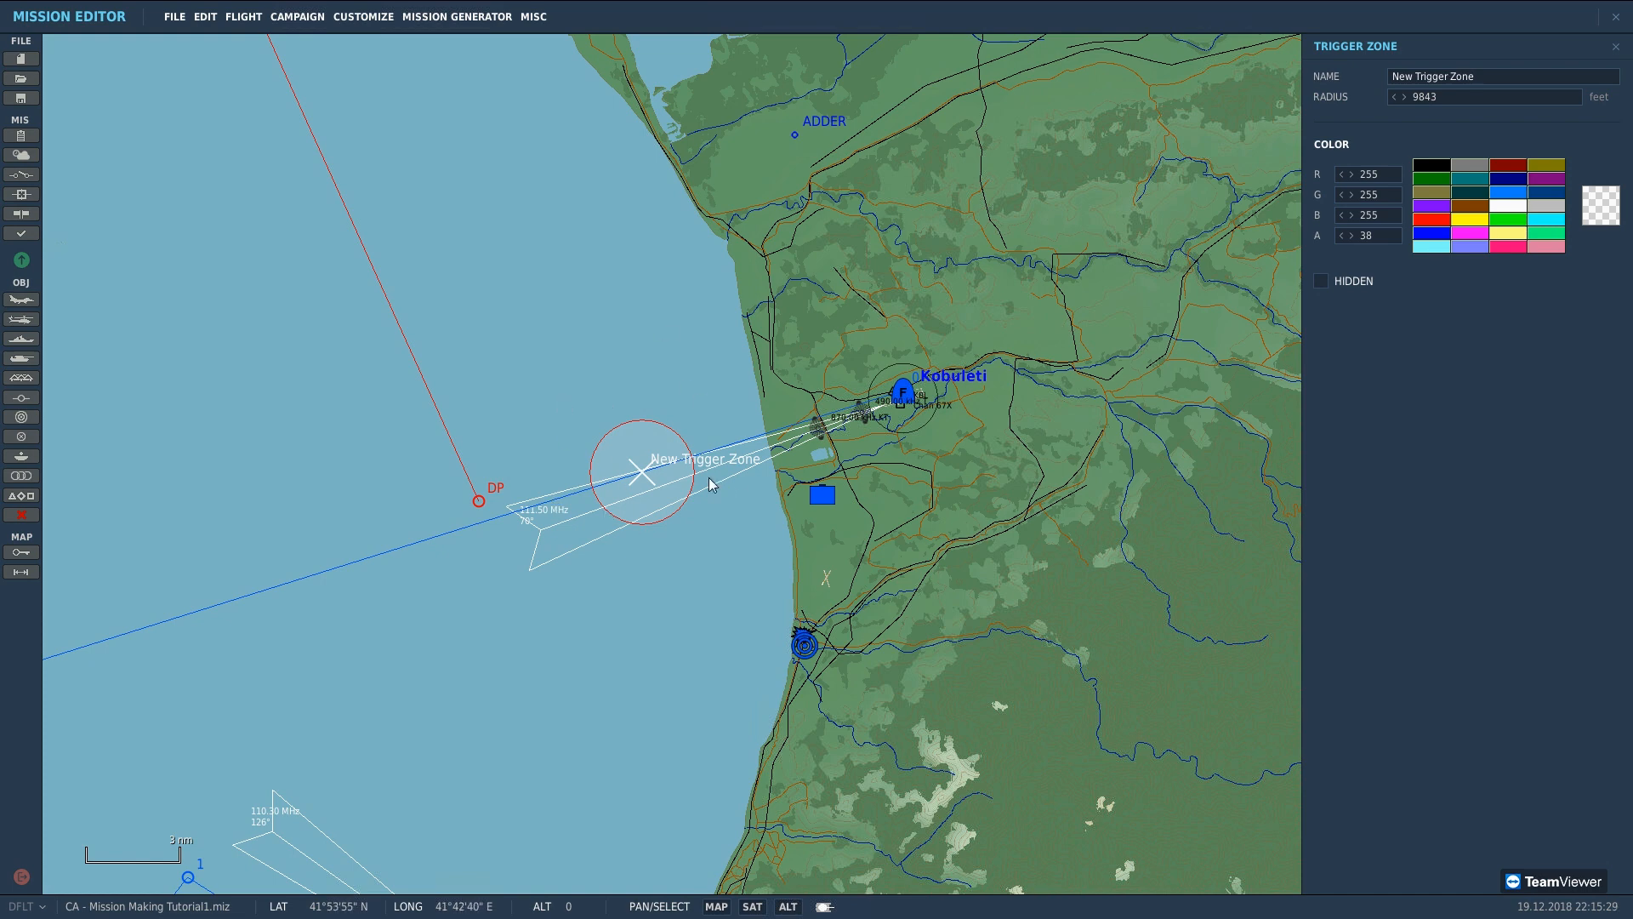
Step: Name the trigger zone "Interceptor launch" and set its radius to 10000 feet
{"action": "left_click", "coordinate": [1529, 75]}
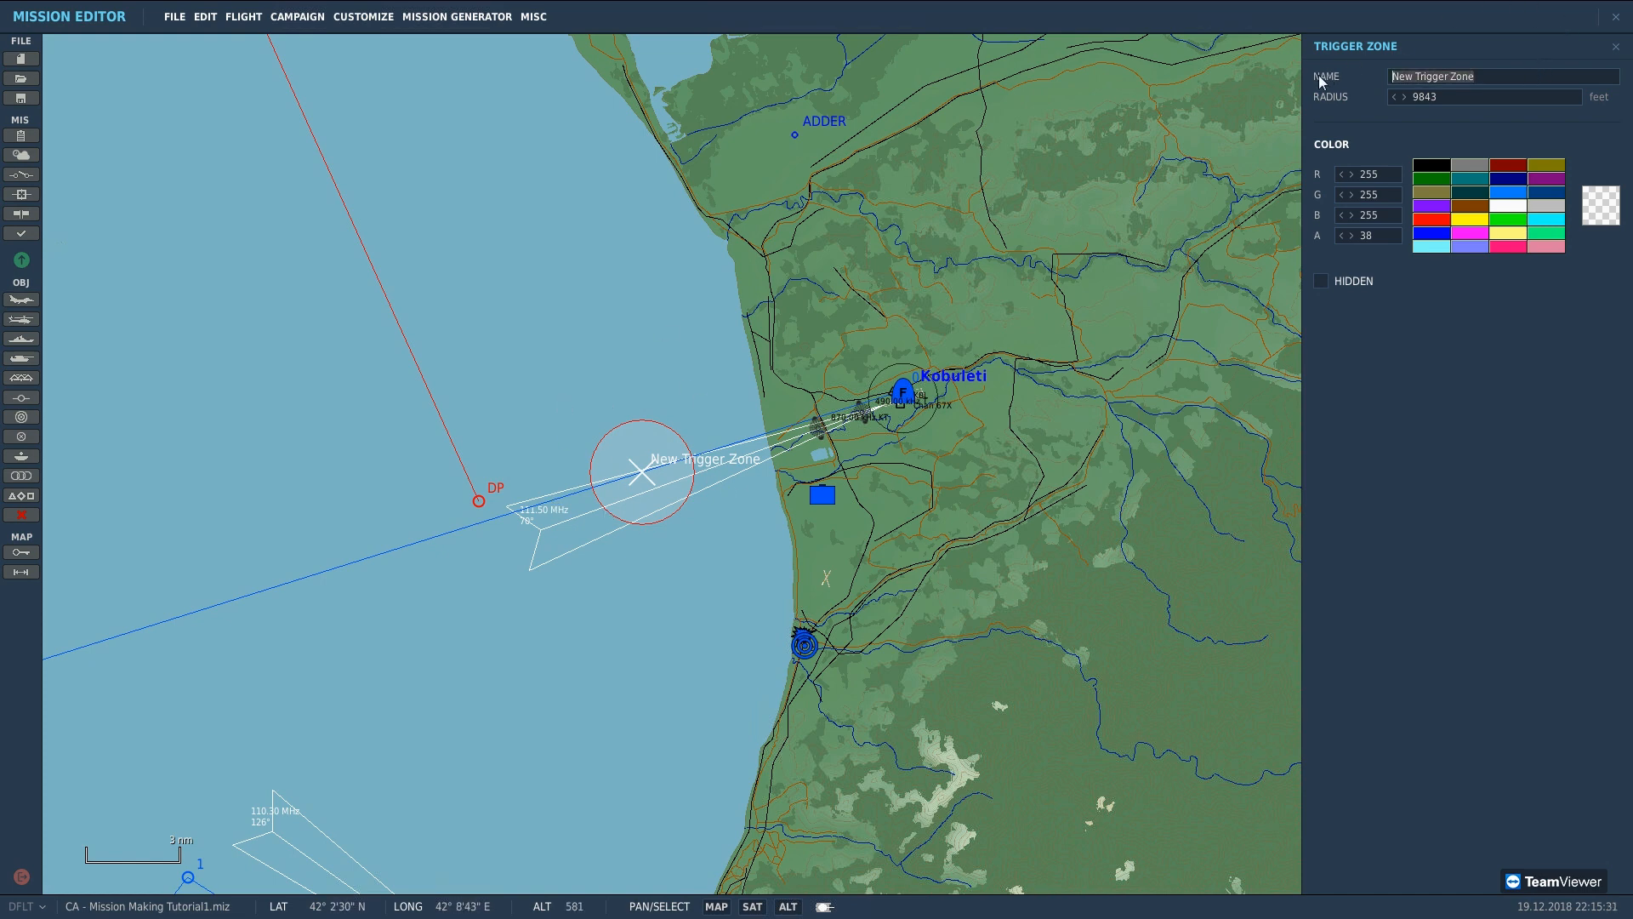
{"action": "type", "text": "Interceptor laung"}
{"action": "key", "text": "BackSpace"}
{"action": "type", "text": "ch"}
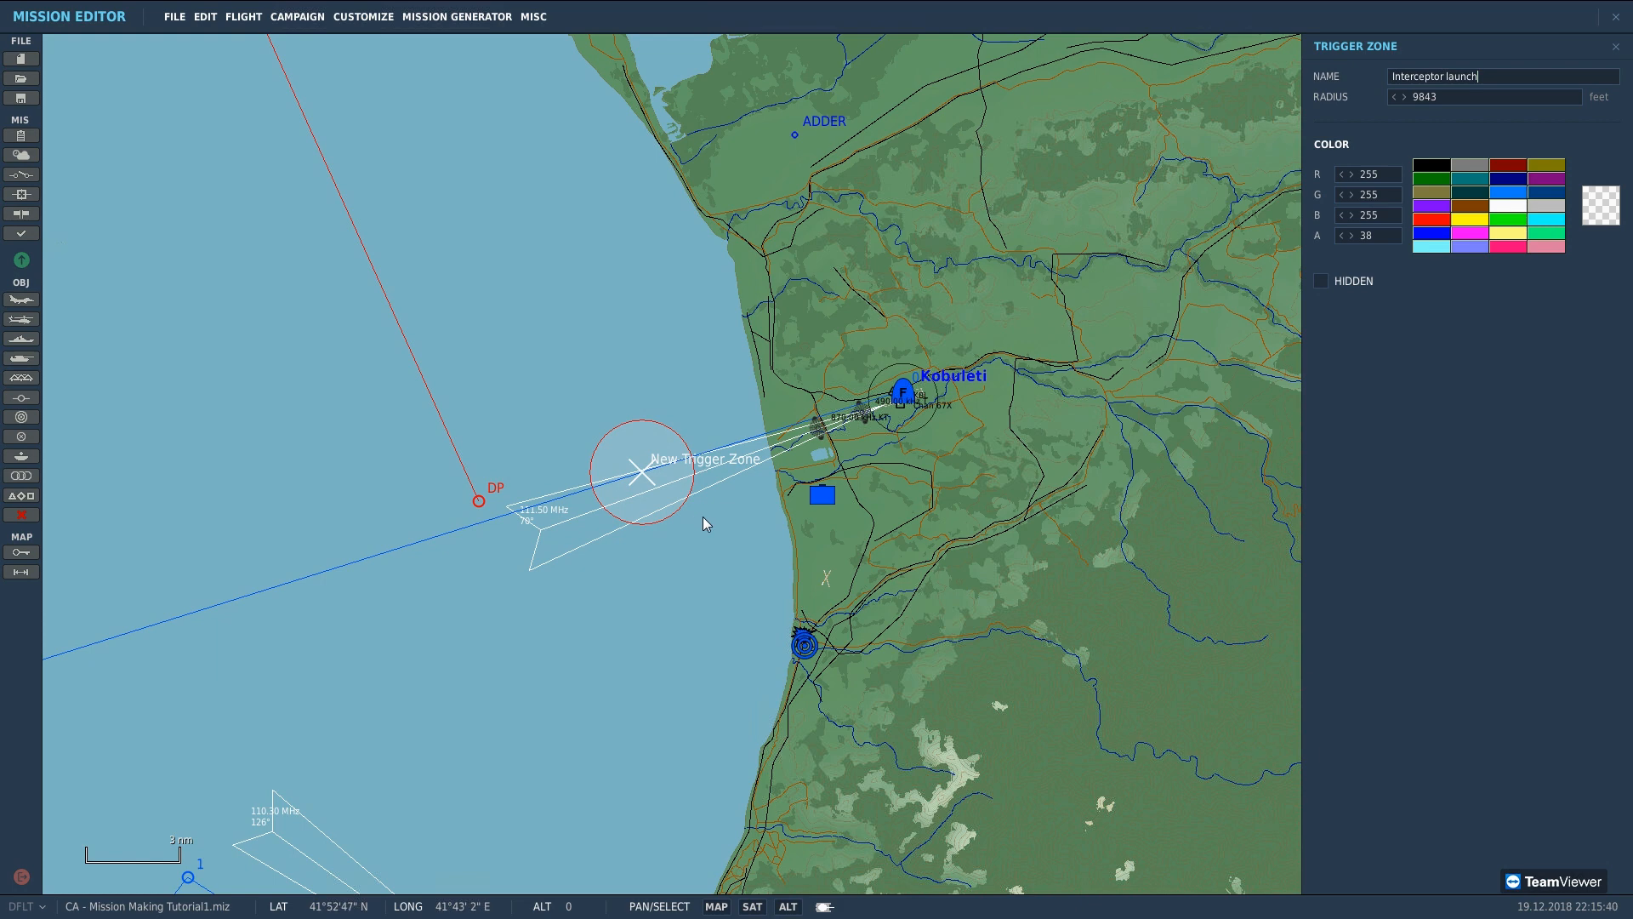
{"action": "left_click_drag", "start_coordinate": [1459, 100], "coordinate": [1391, 94]}
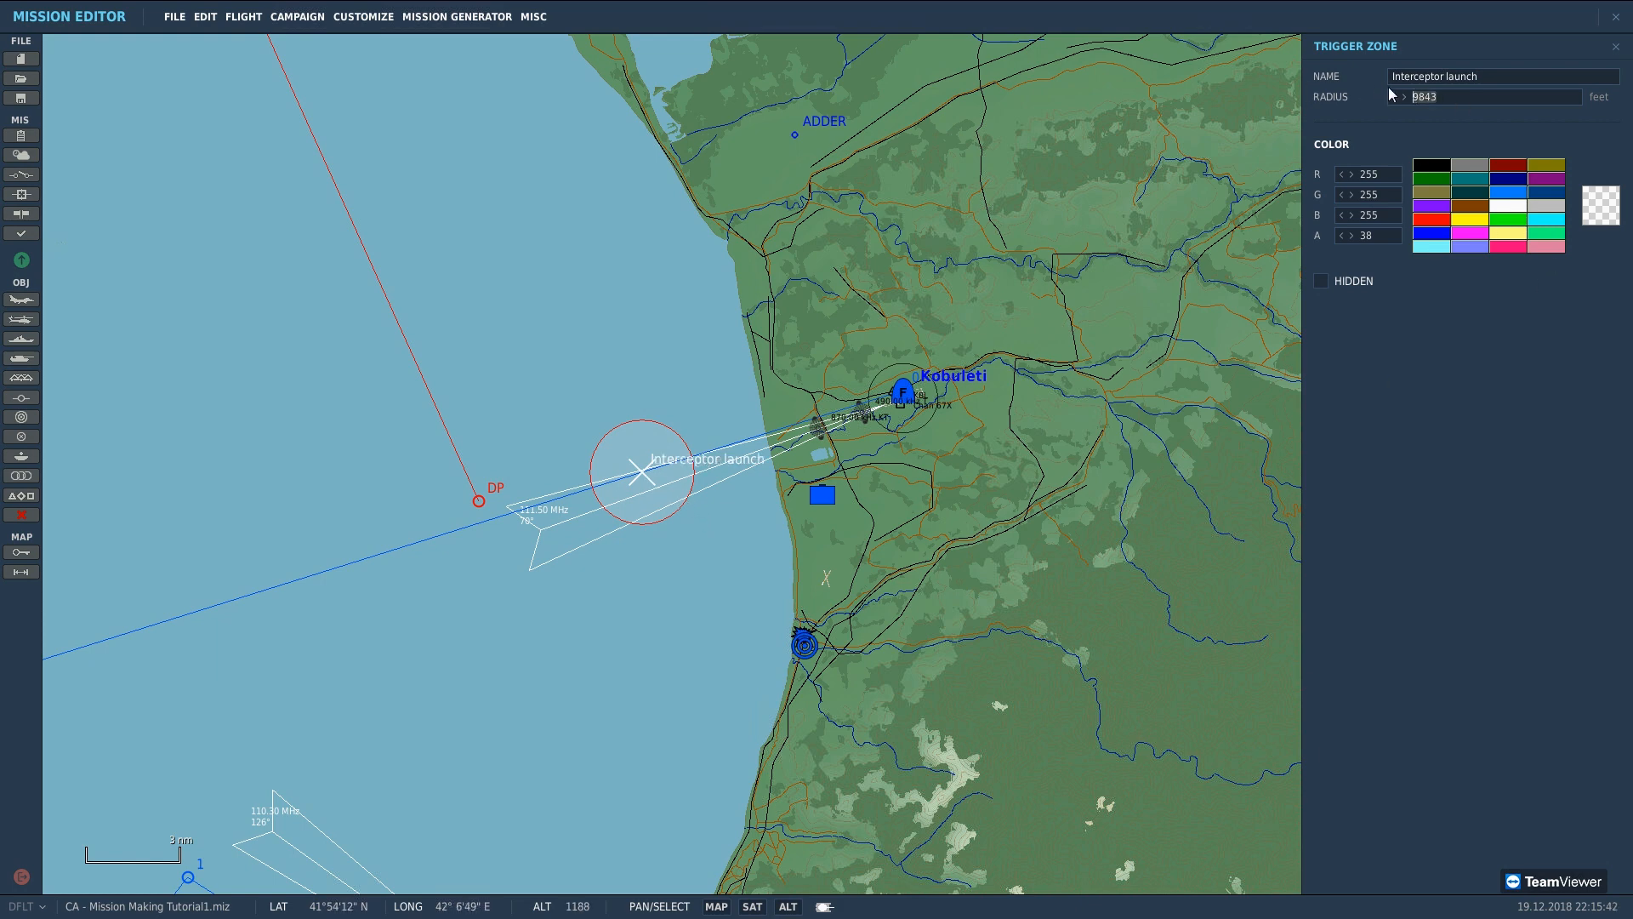
{"action": "type", "text": "10000"}
{"action": "left_click", "coordinate": [757, 600]}
Step: Rename the MiG-29S group at Sukhumi-Babushara as "mig interceptors"
{"action": "scroll", "coordinate": [757, 600], "scroll_direction": "down", "scroll_amount": 1}
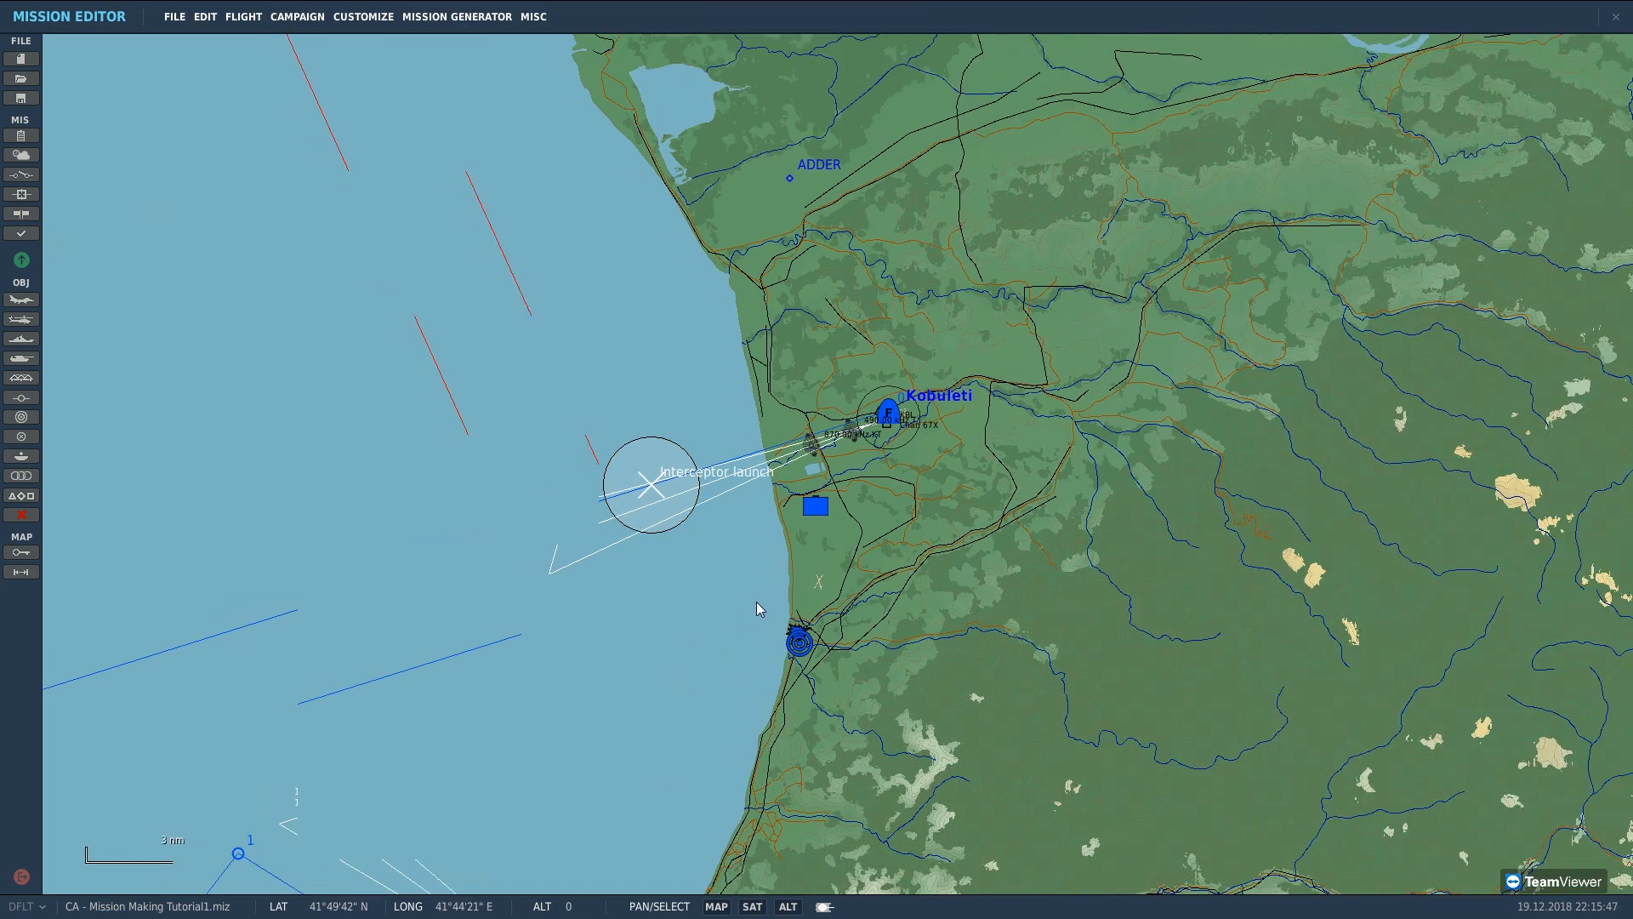
{"action": "scroll", "coordinate": [757, 601], "scroll_direction": "down", "scroll_amount": 3}
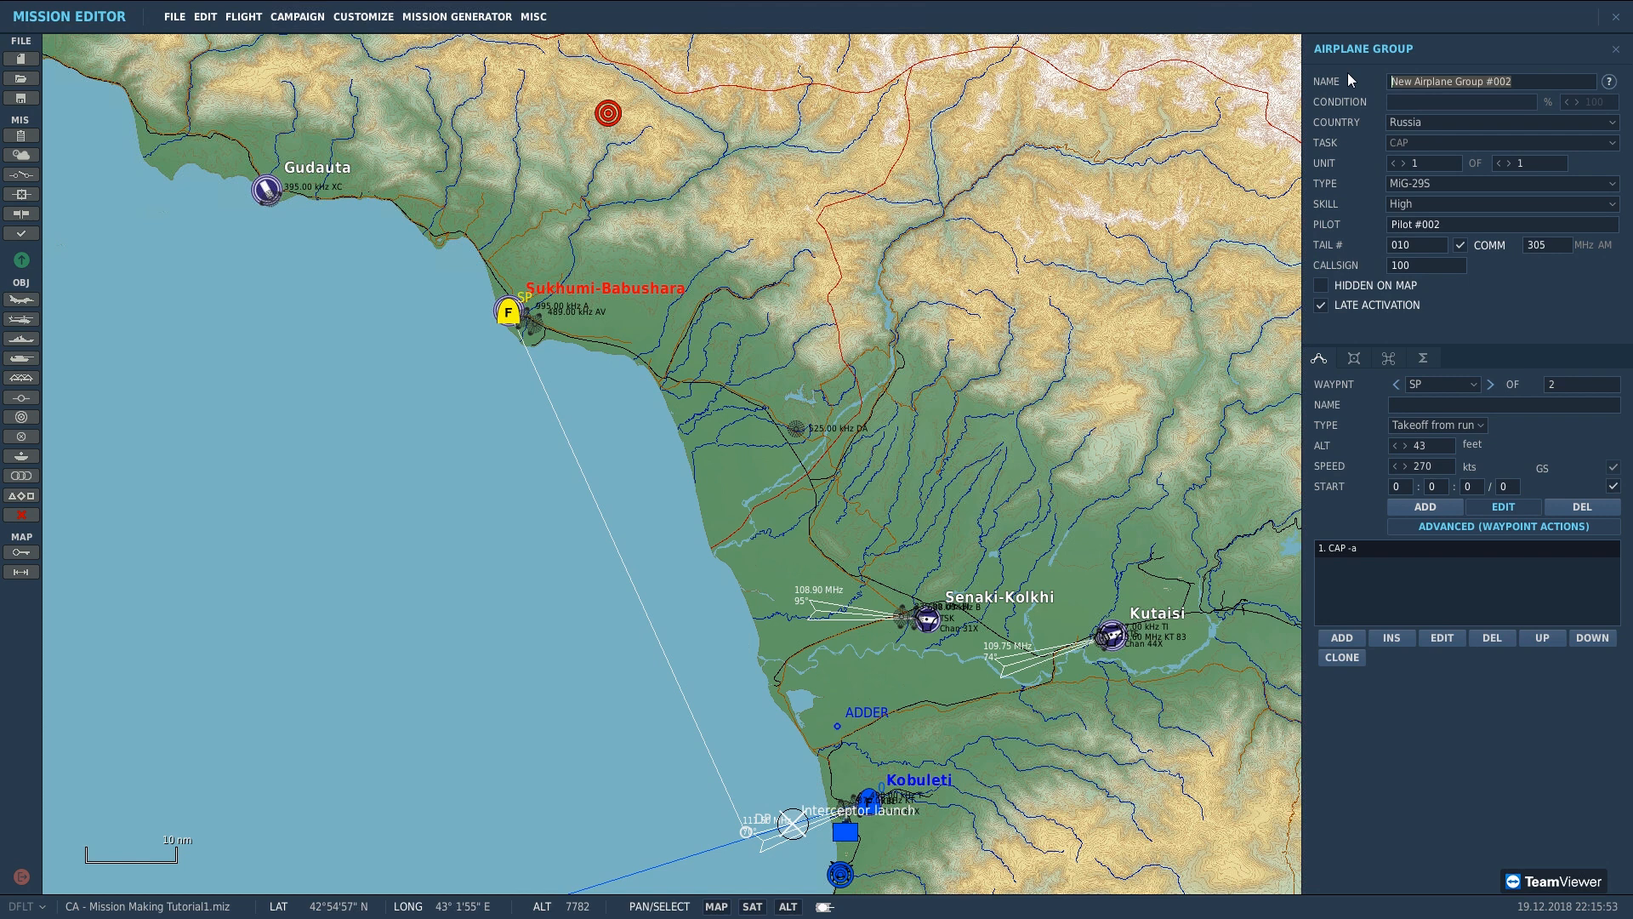
{"action": "type", "text": "mig interceptors"}
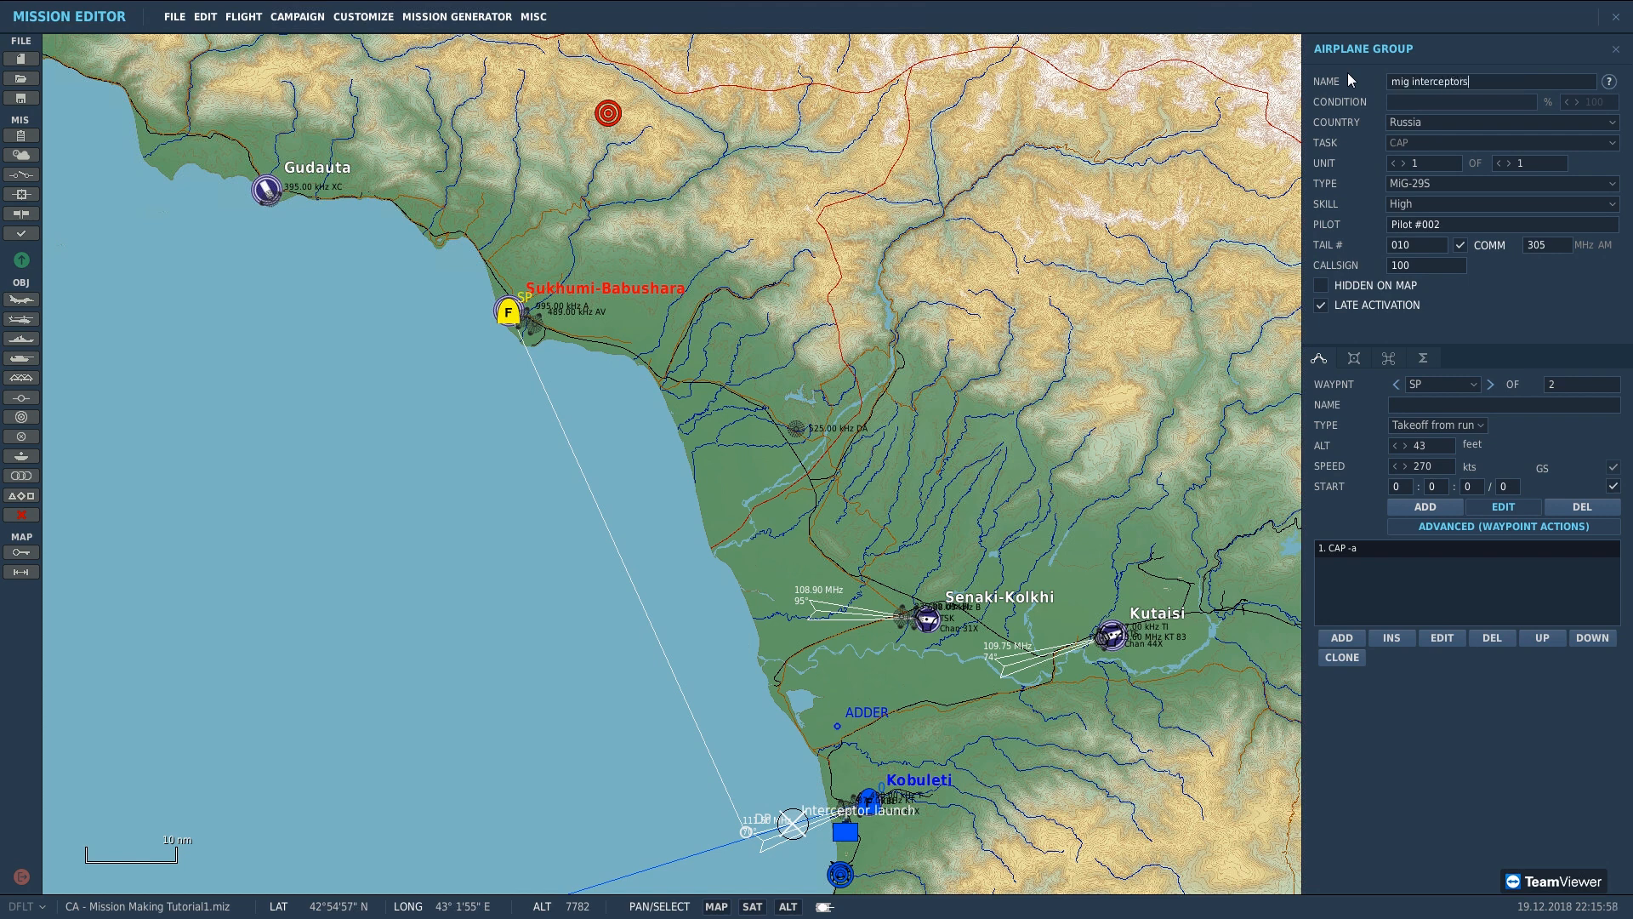
{"action": "left_click", "coordinate": [671, 585]}
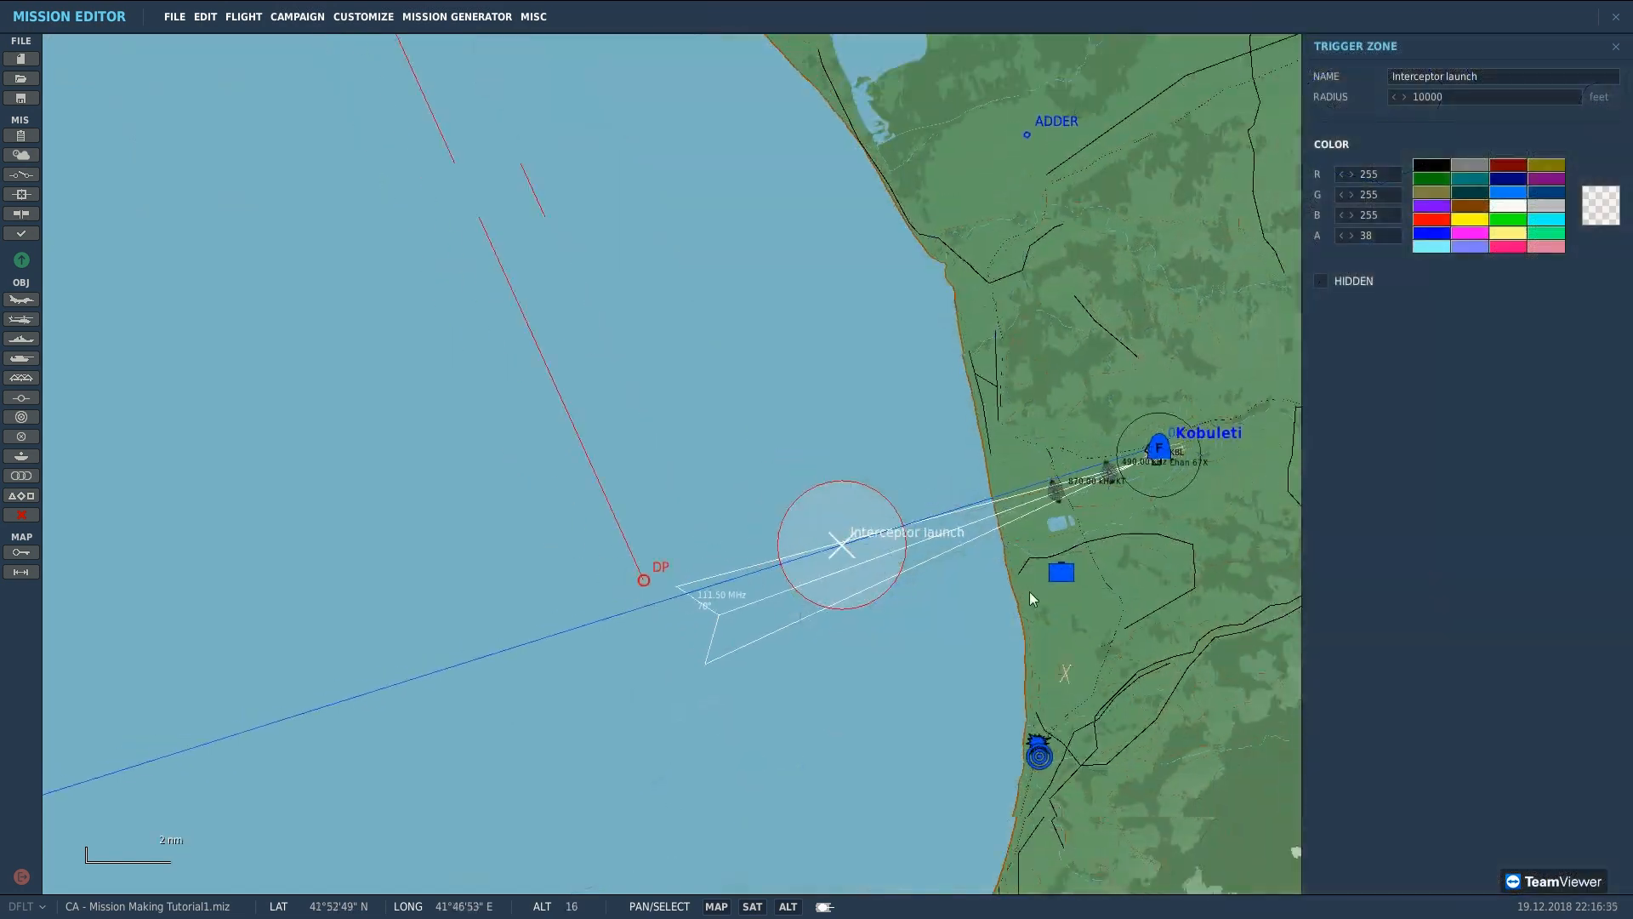
{"action": "scroll", "coordinate": [1040, 569], "scroll_direction": "down", "scroll_amount": 3}
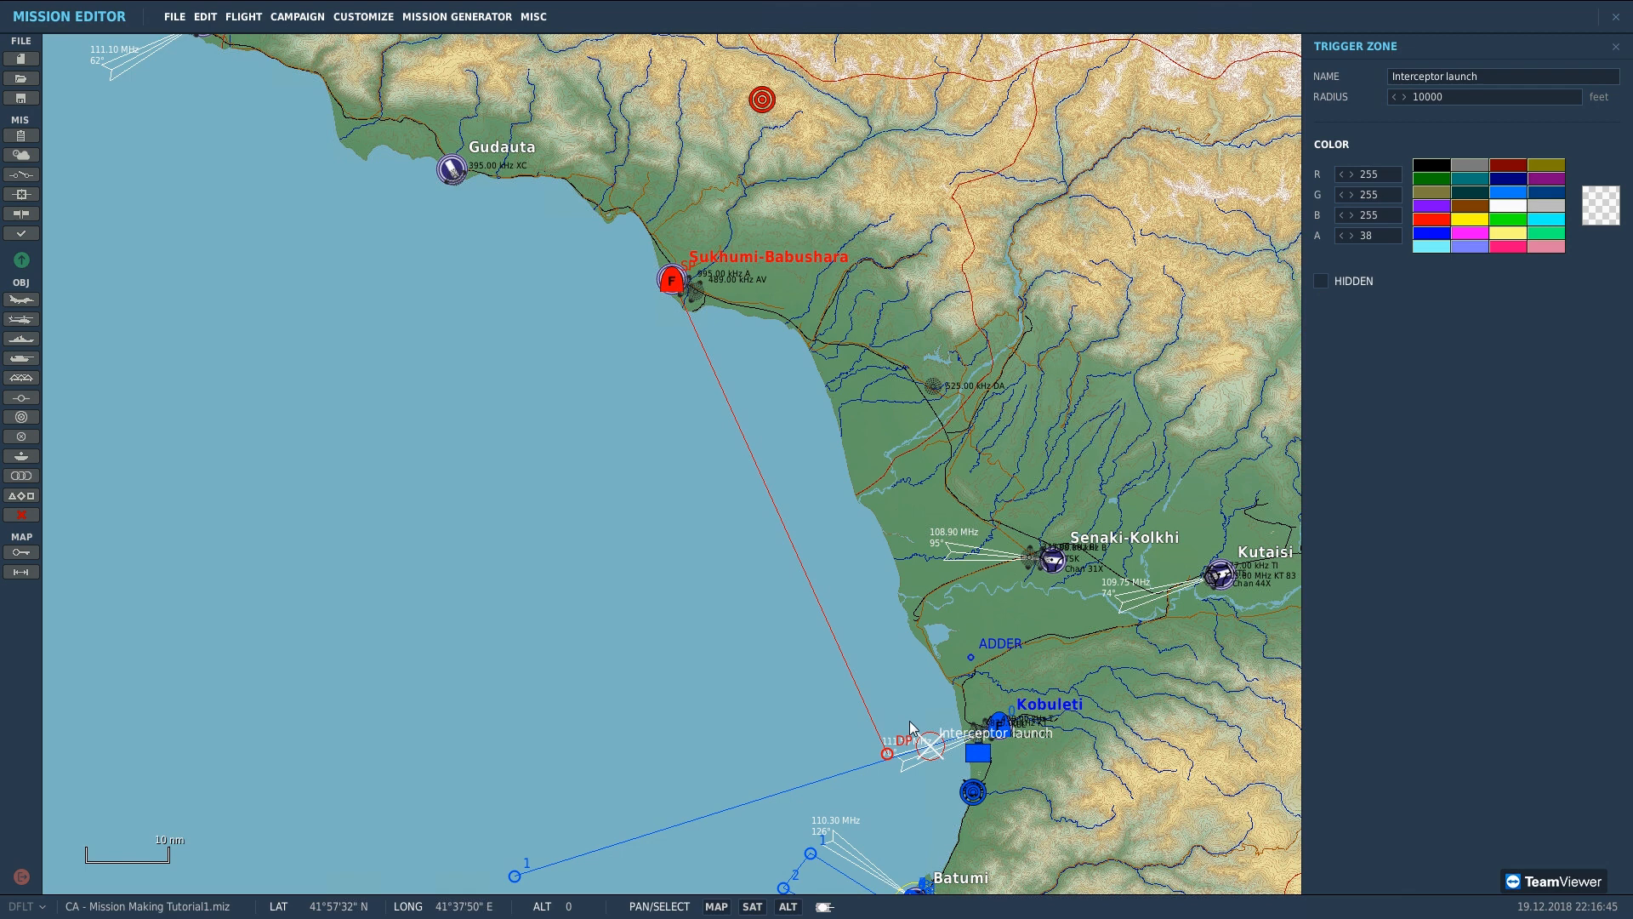
Step: Create a new mission trigger of type 1 ONCE
{"action": "left_click_drag", "start_coordinate": [861, 660], "coordinate": [530, 334]}
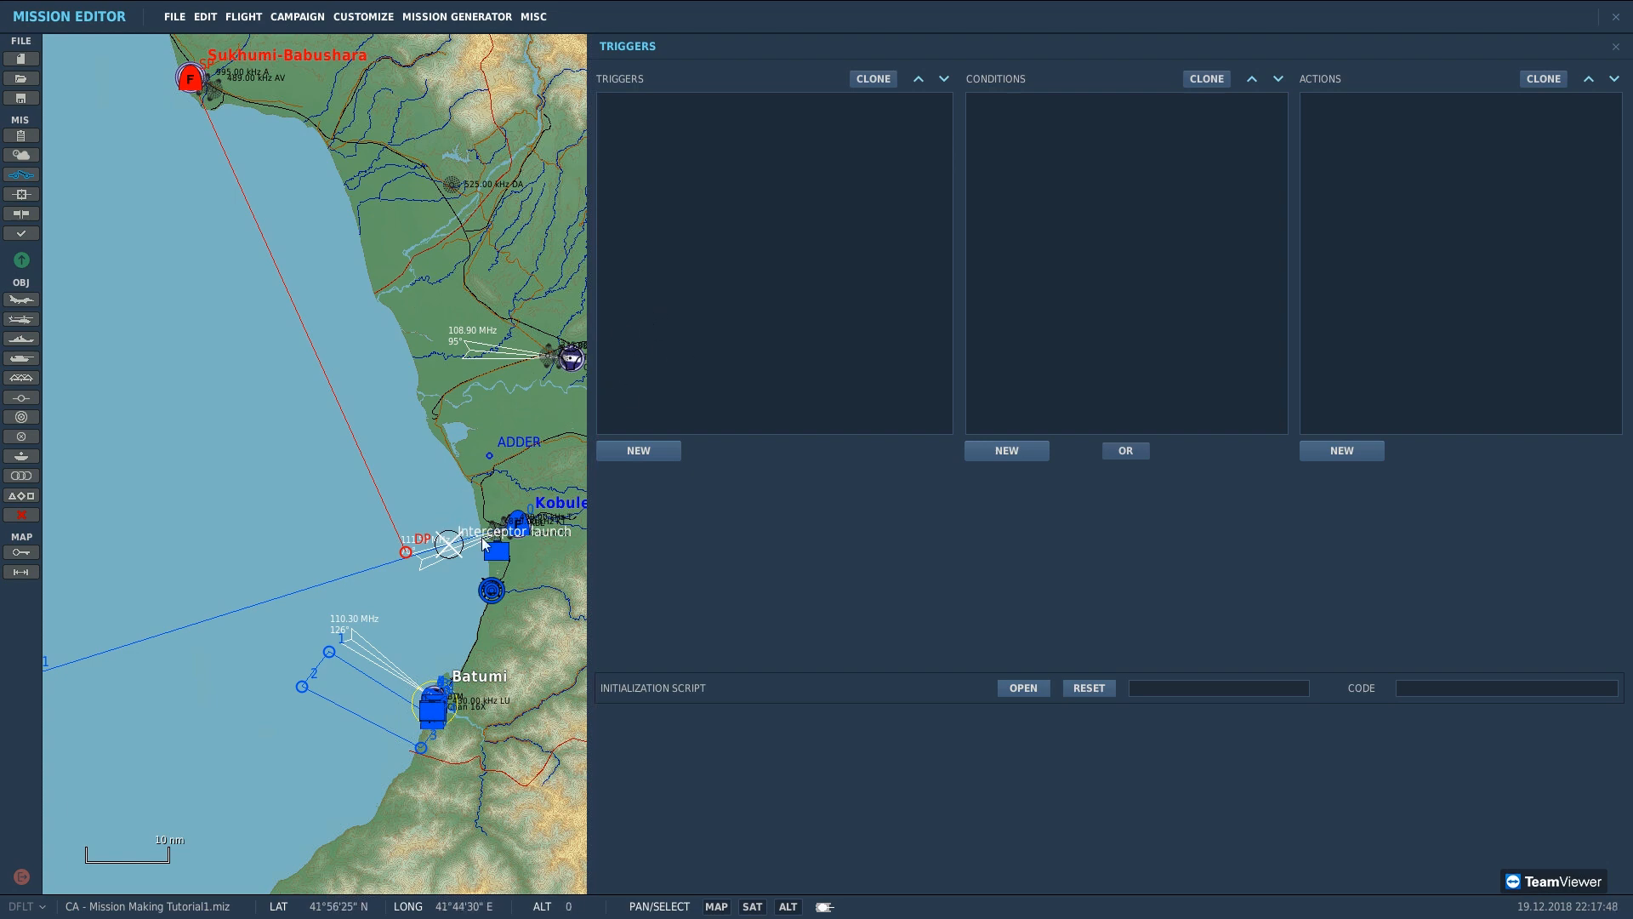
{"action": "scroll", "coordinate": [506, 527], "scroll_direction": "down", "scroll_amount": 2}
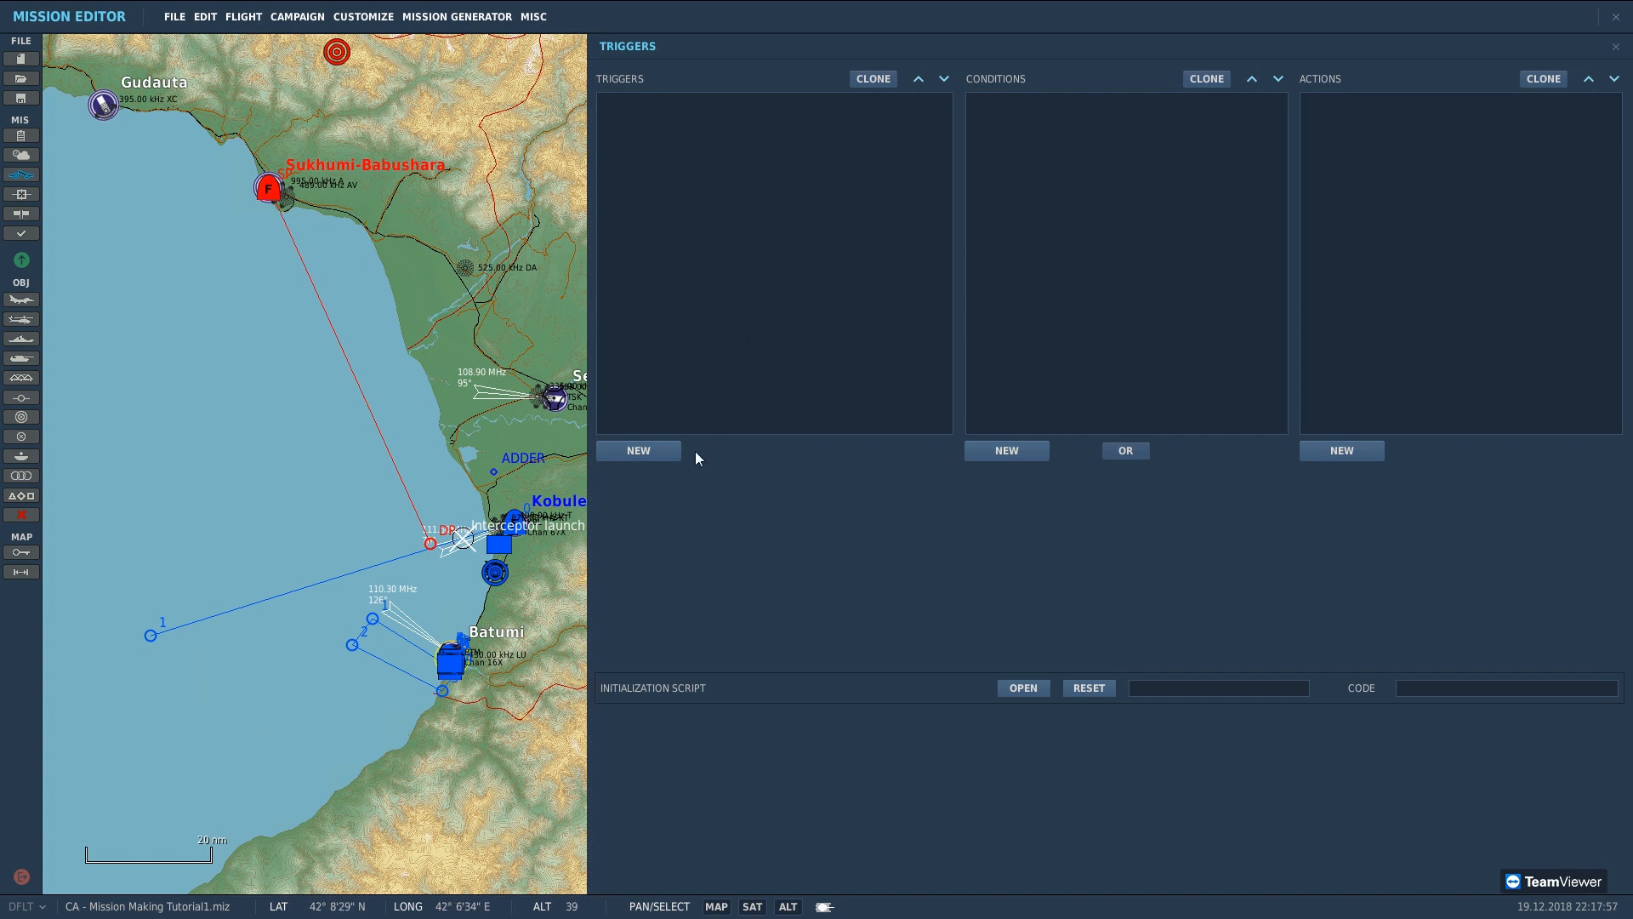
{"action": "left_click", "coordinate": [648, 453]}
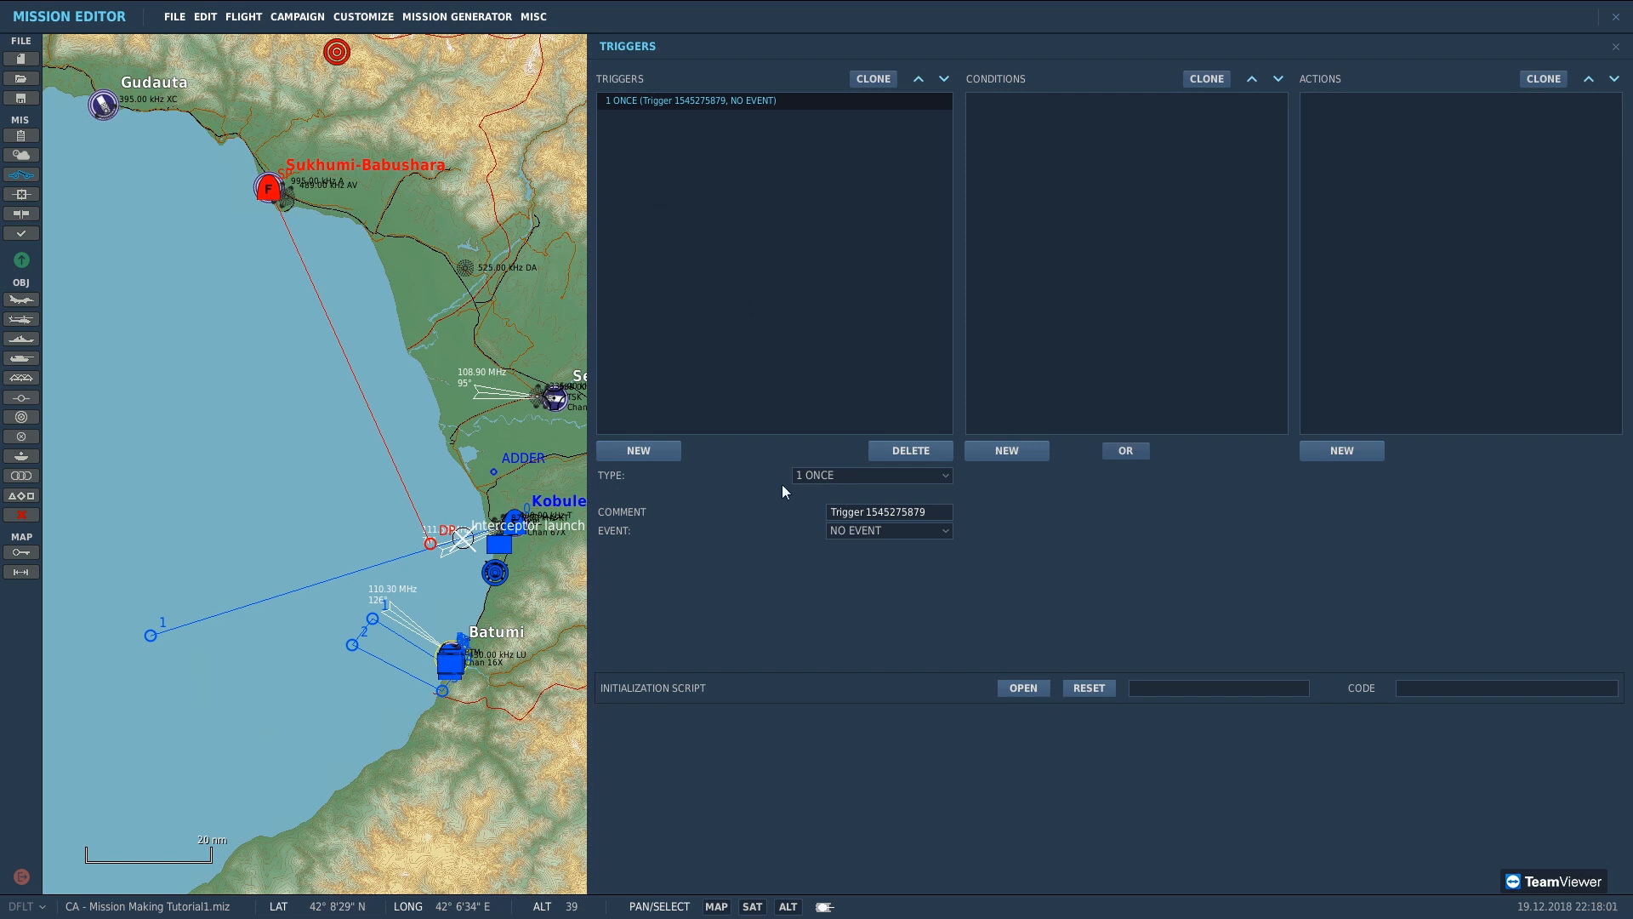
{"action": "left_click", "coordinate": [831, 482]}
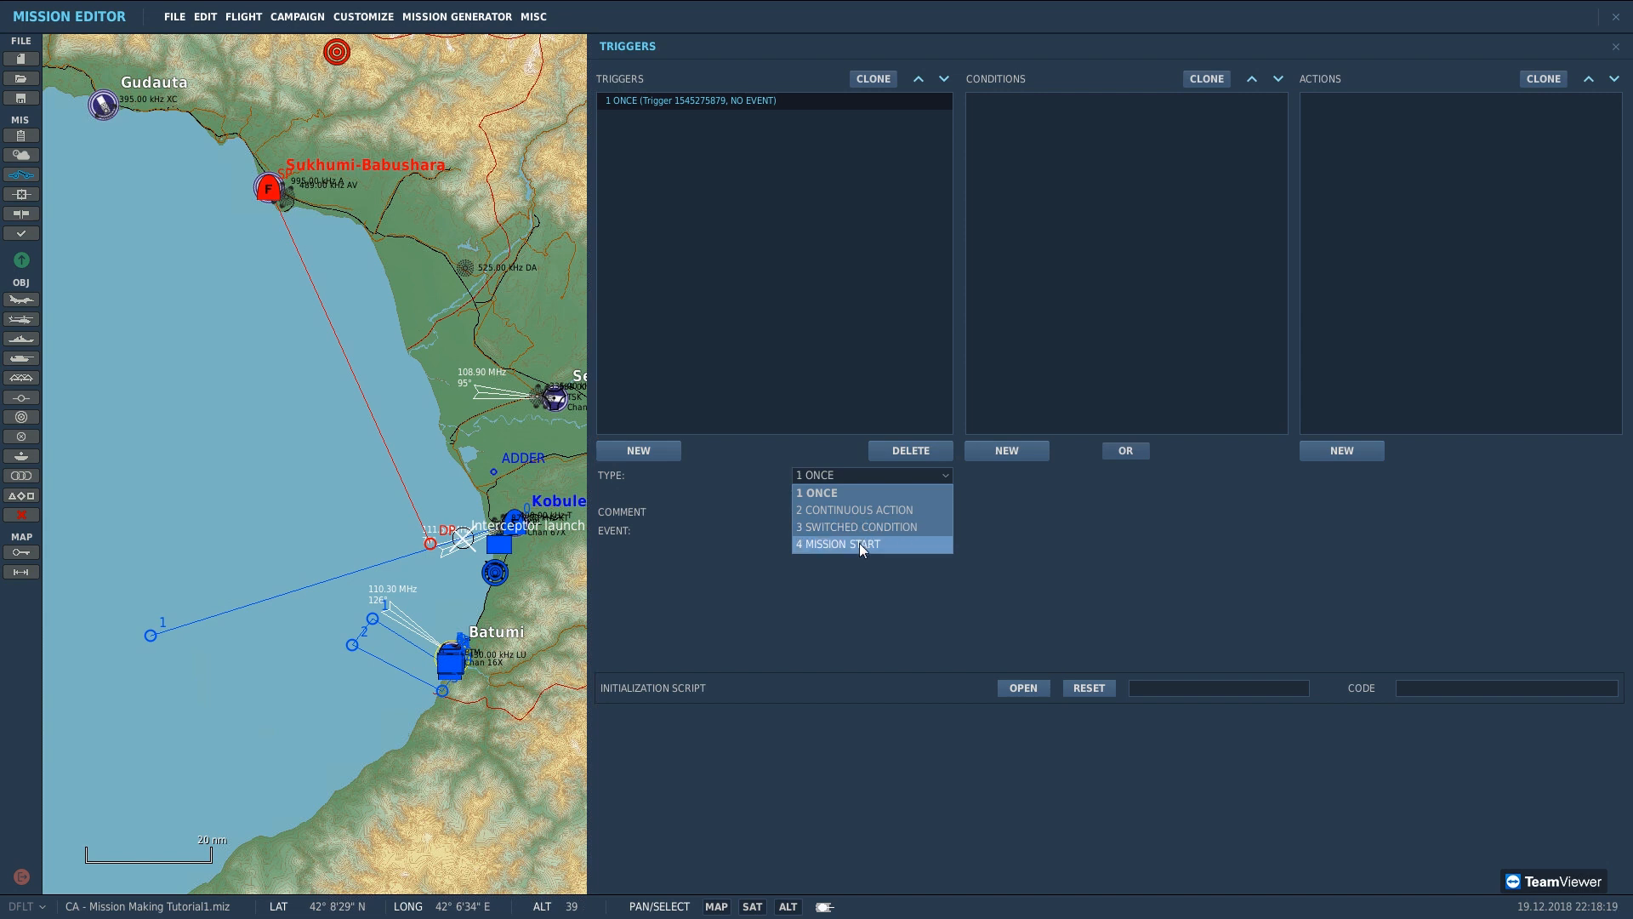
{"action": "left_click", "coordinate": [853, 496]}
Step: Set the trigger's comment to "mig interceptor launch" and keep its event at NO EVENT
{"action": "left_click", "coordinate": [944, 510]}
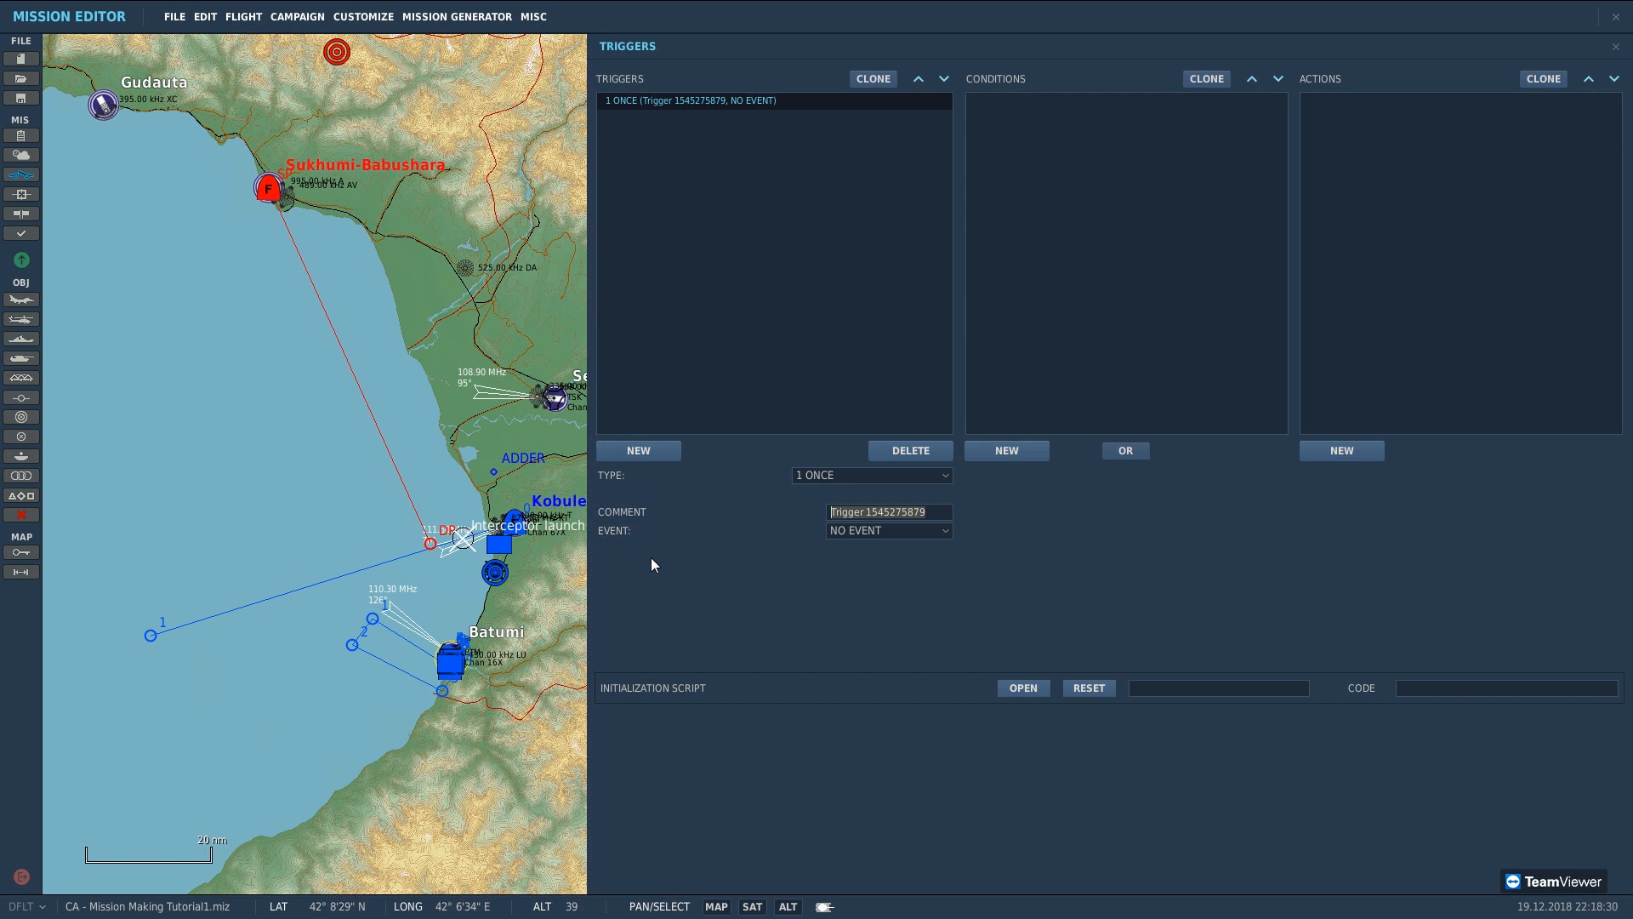
{"action": "type", "text": "mig "}
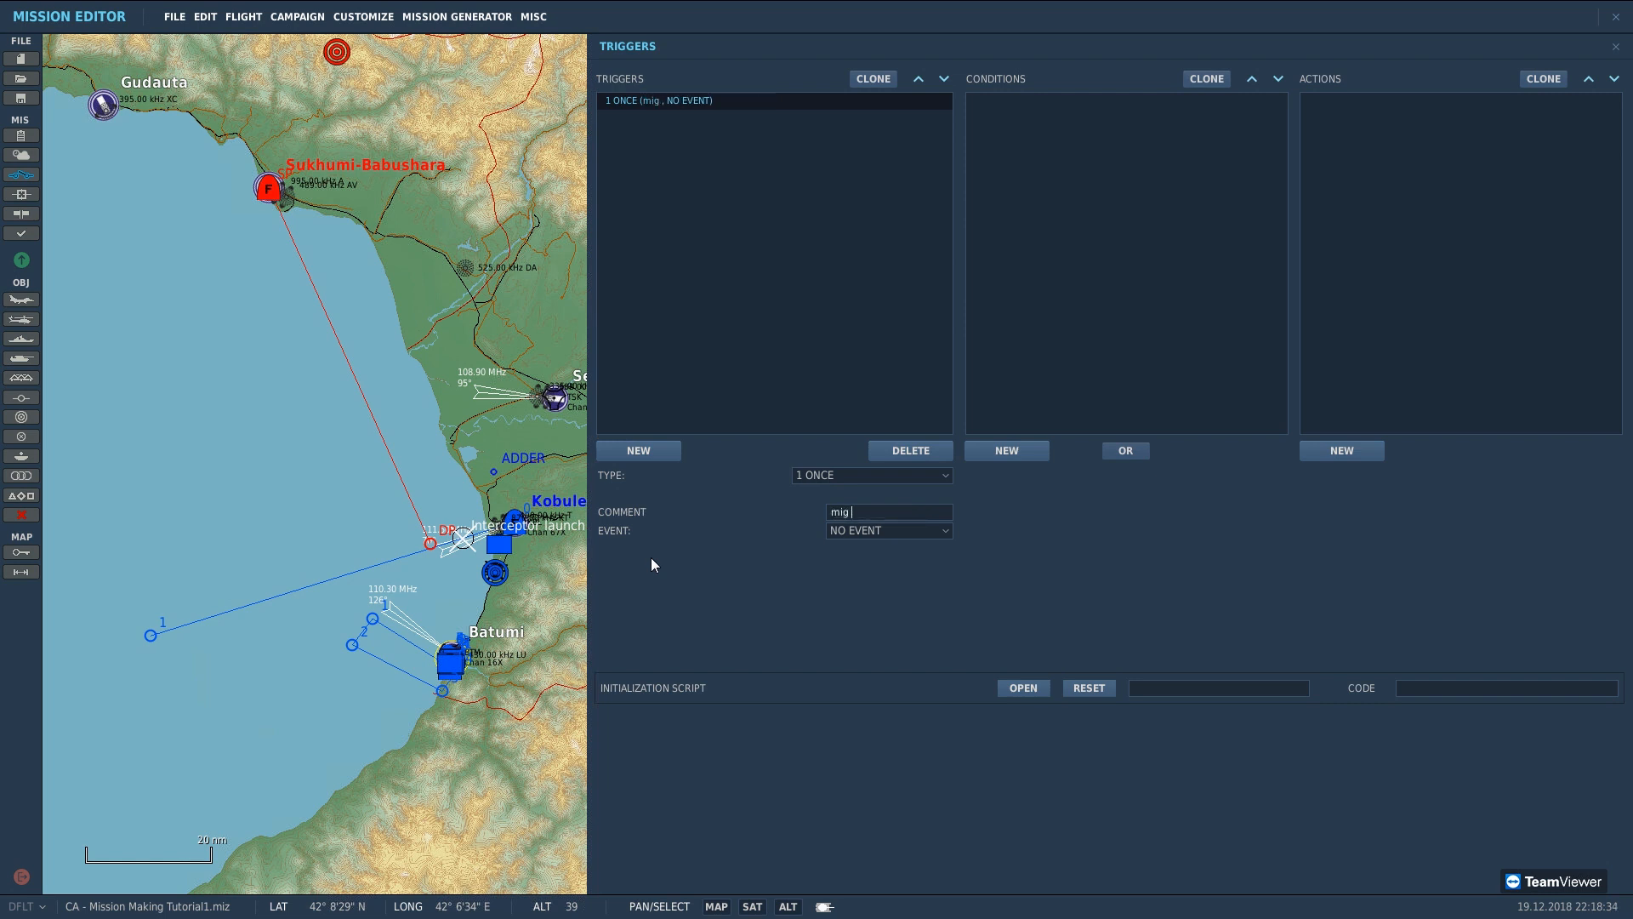
{"action": "type", "text": "interceptor launch"}
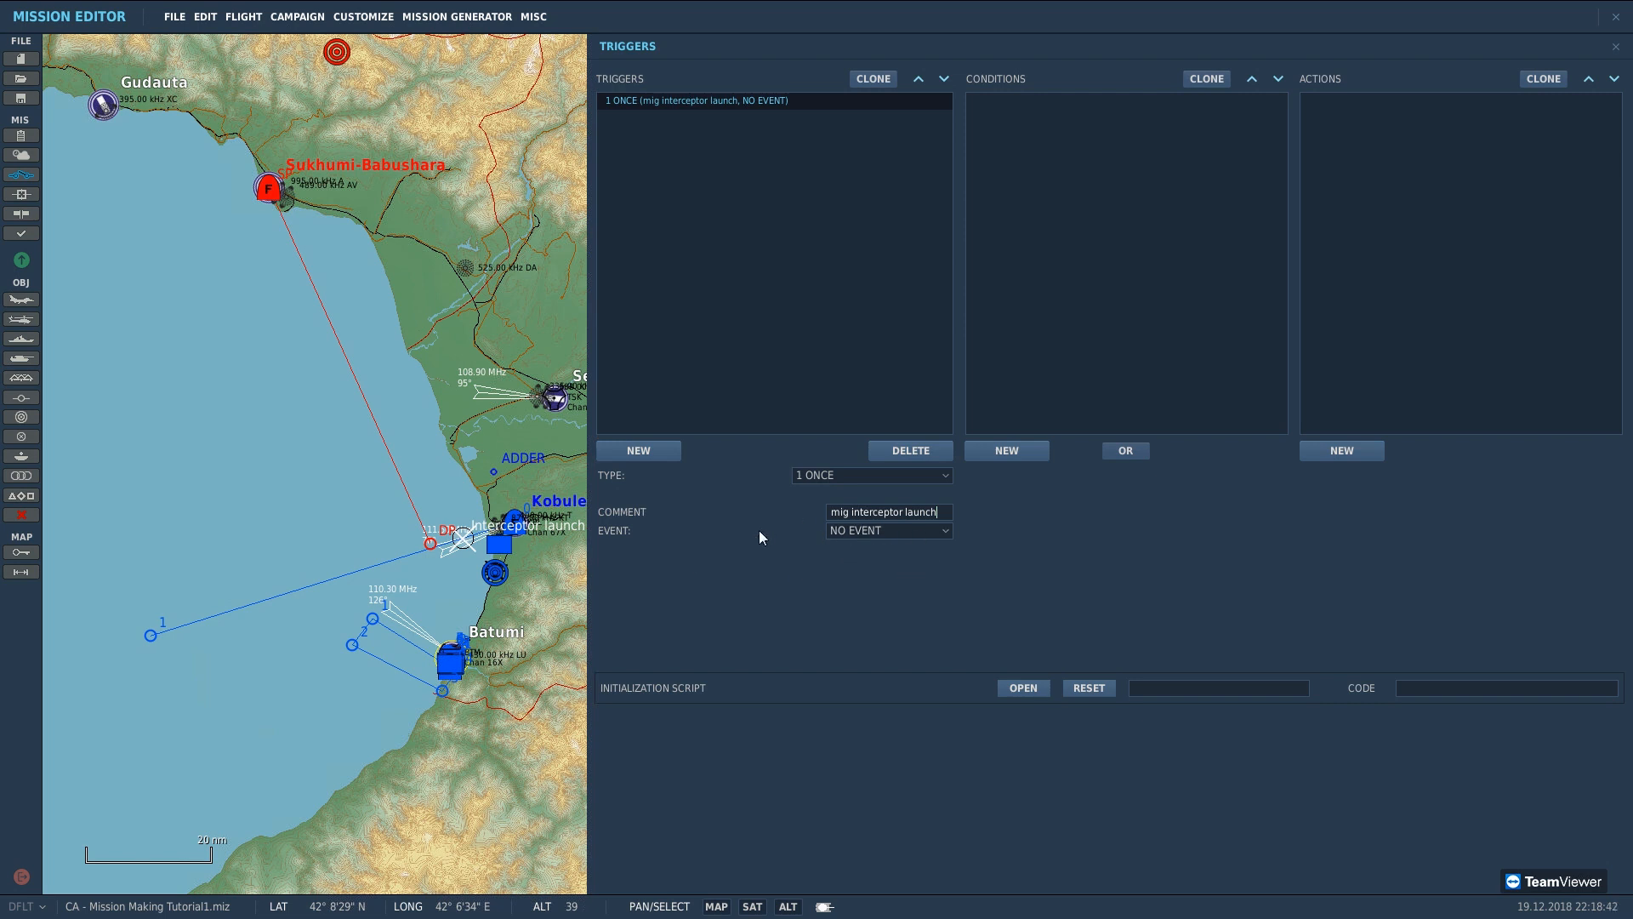
{"action": "left_click", "coordinate": [858, 529]}
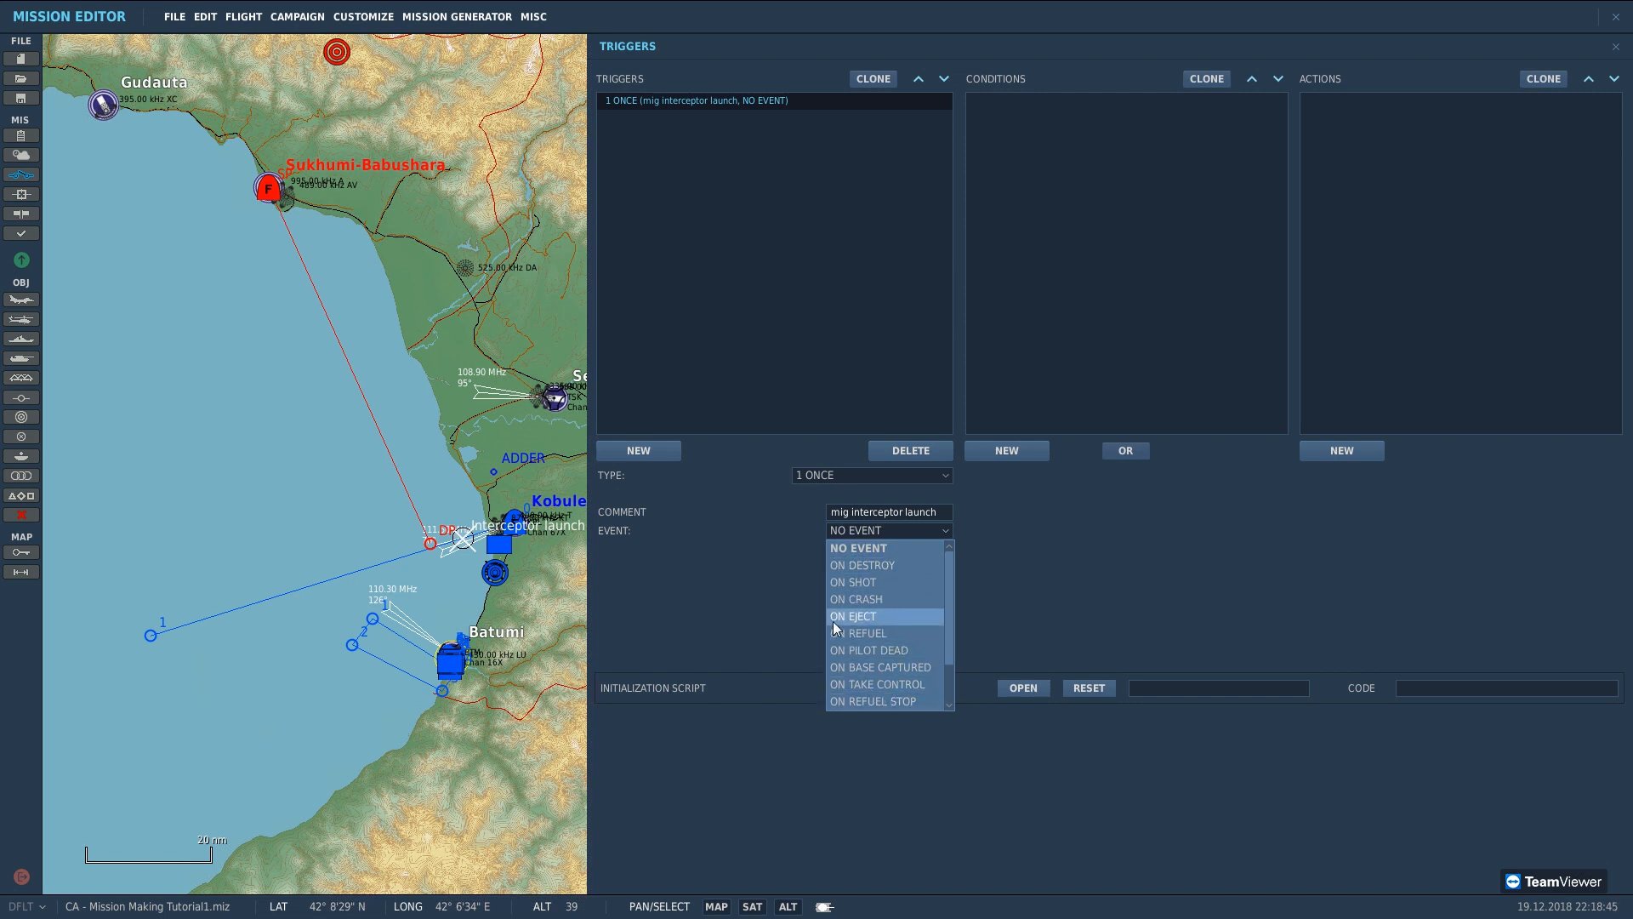
{"action": "left_click", "coordinate": [752, 597]}
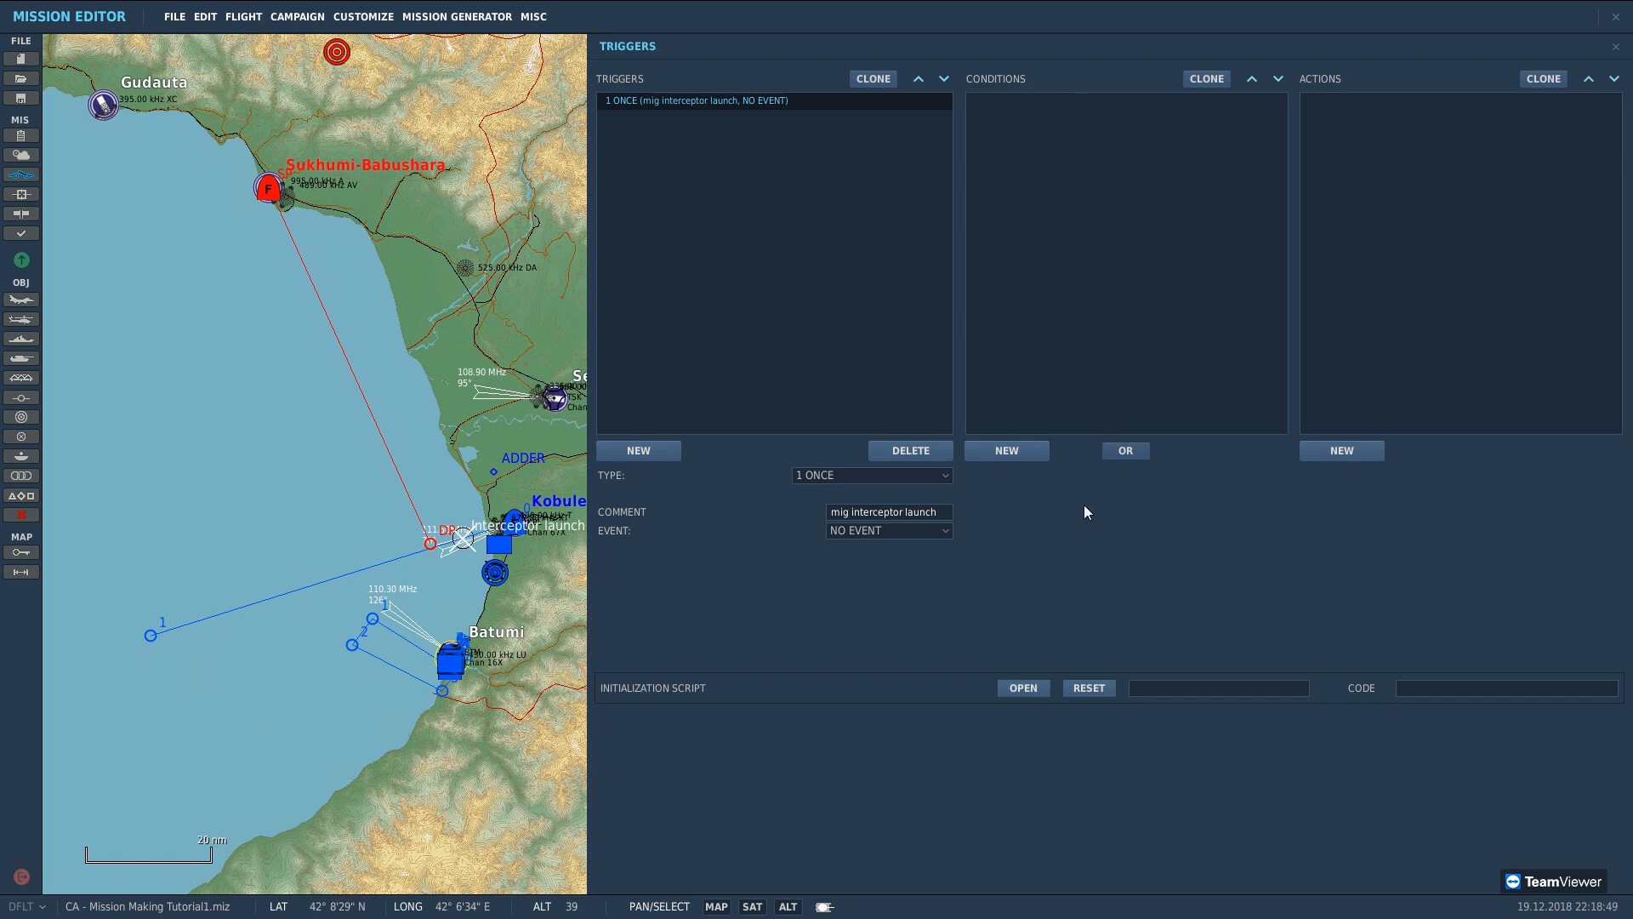
Step: Add a PART OF COALITION IN ZONE condition to the trigger, with coalition Blue and zone Interceptor launch
{"action": "left_click", "coordinate": [1018, 450]}
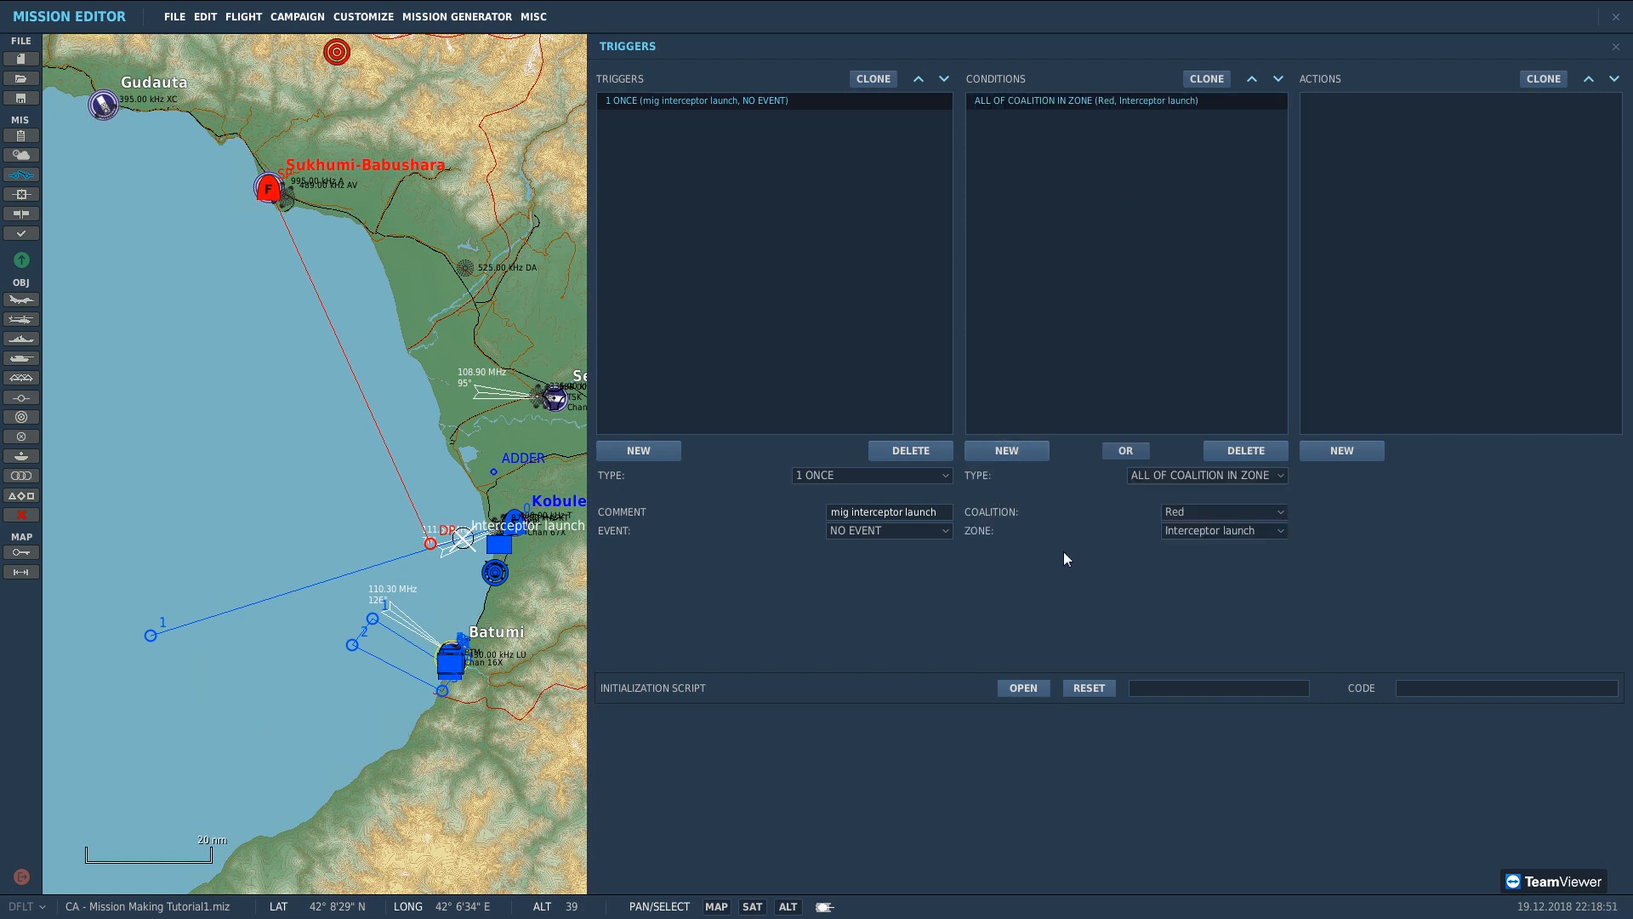
{"action": "scroll", "coordinate": [345, 541], "scroll_direction": "up", "scroll_amount": 1}
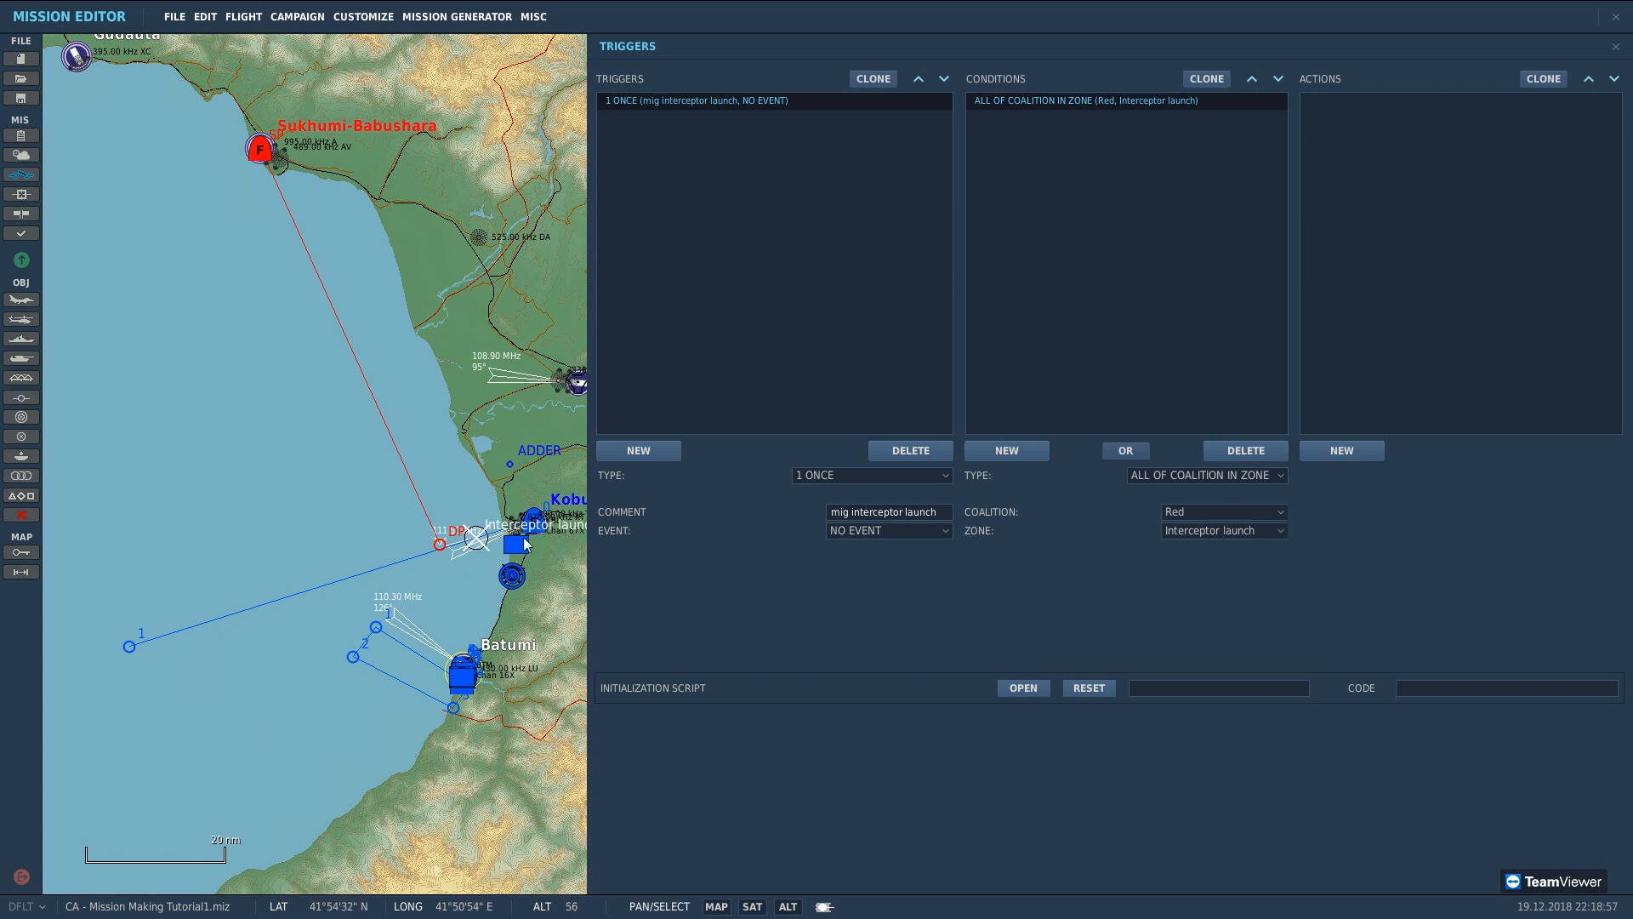
{"action": "scroll", "coordinate": [525, 545], "scroll_direction": "up", "scroll_amount": 1}
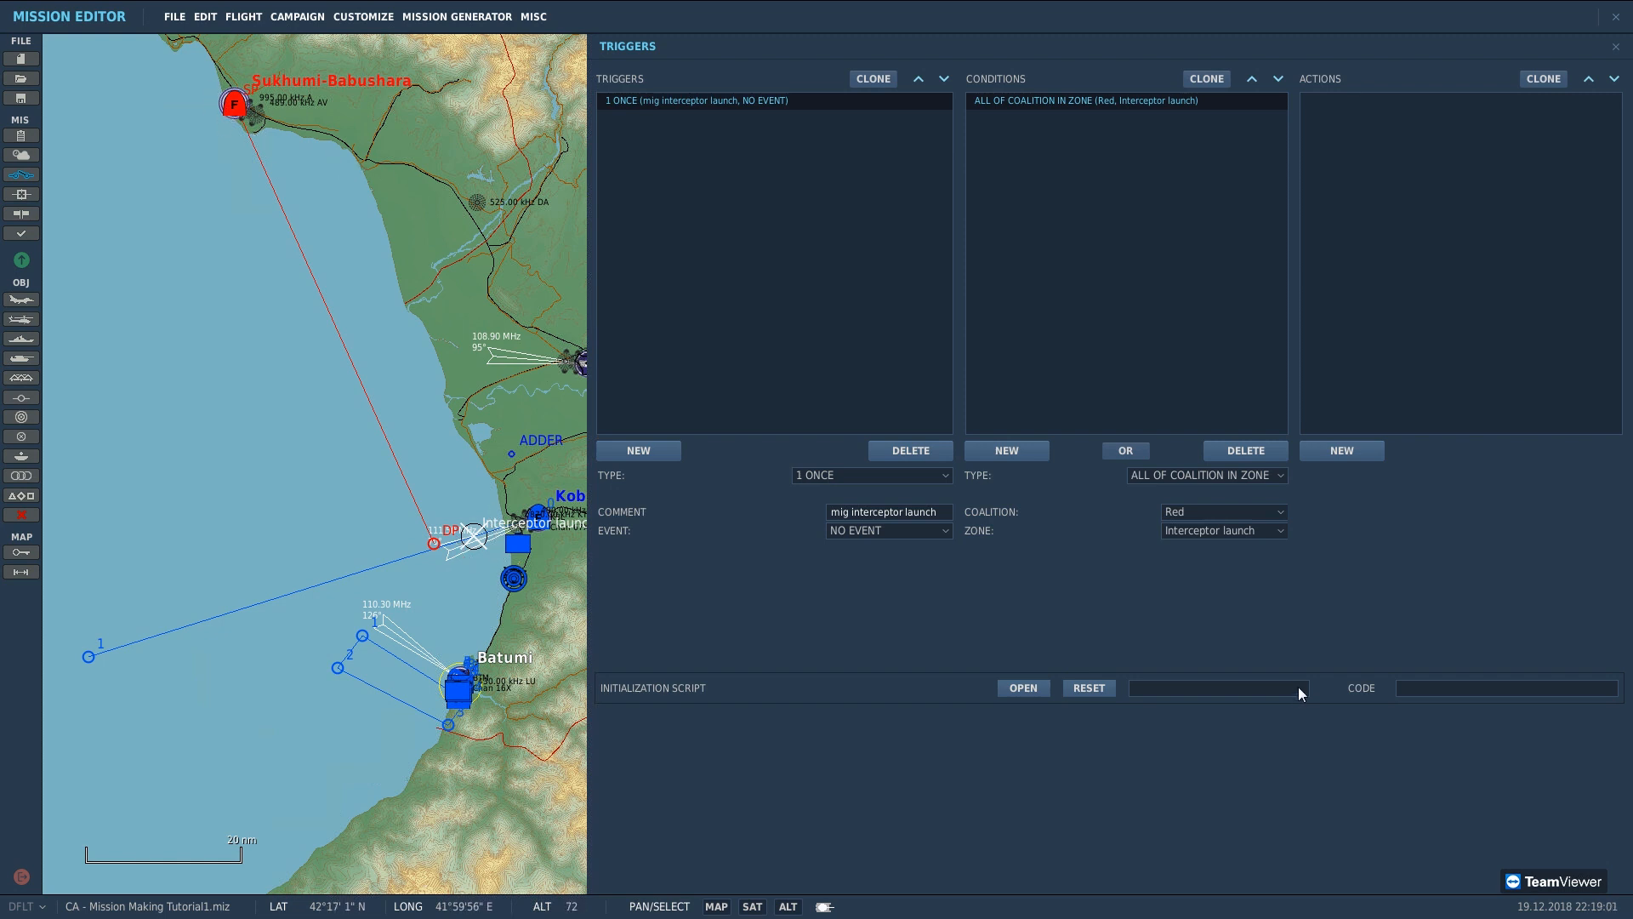
{"action": "left_click", "coordinate": [1146, 478]}
{"action": "scroll", "coordinate": [1167, 502], "scroll_direction": "down", "scroll_amount": 5}
{"action": "scroll", "coordinate": [1168, 504], "scroll_direction": "down", "scroll_amount": 3}
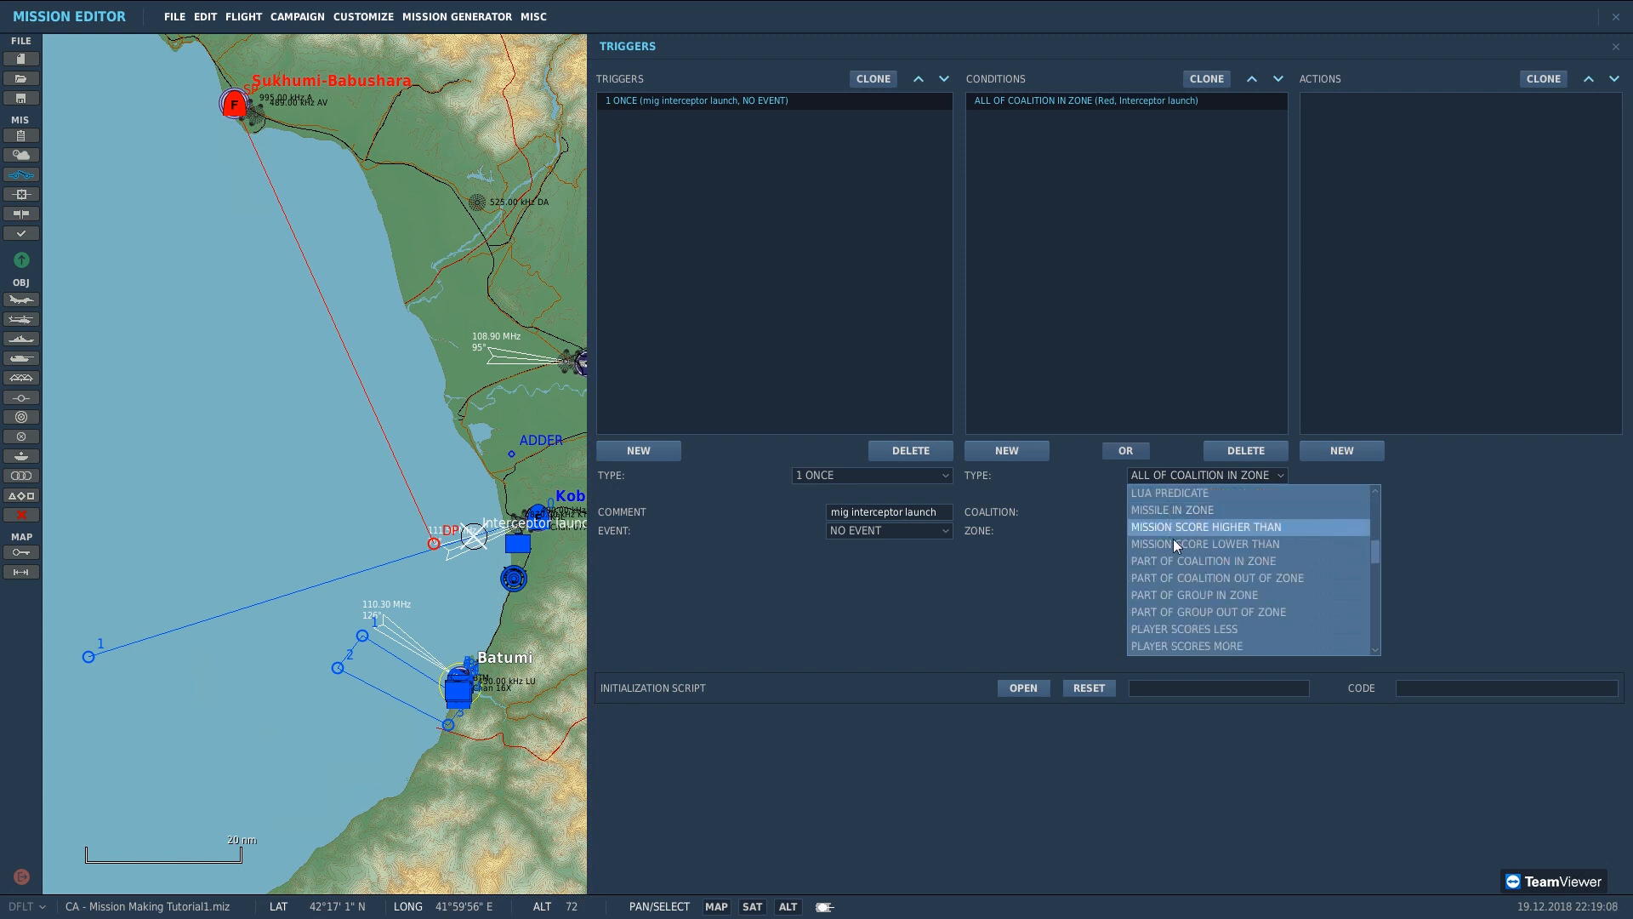
{"action": "left_click", "coordinate": [1182, 562]}
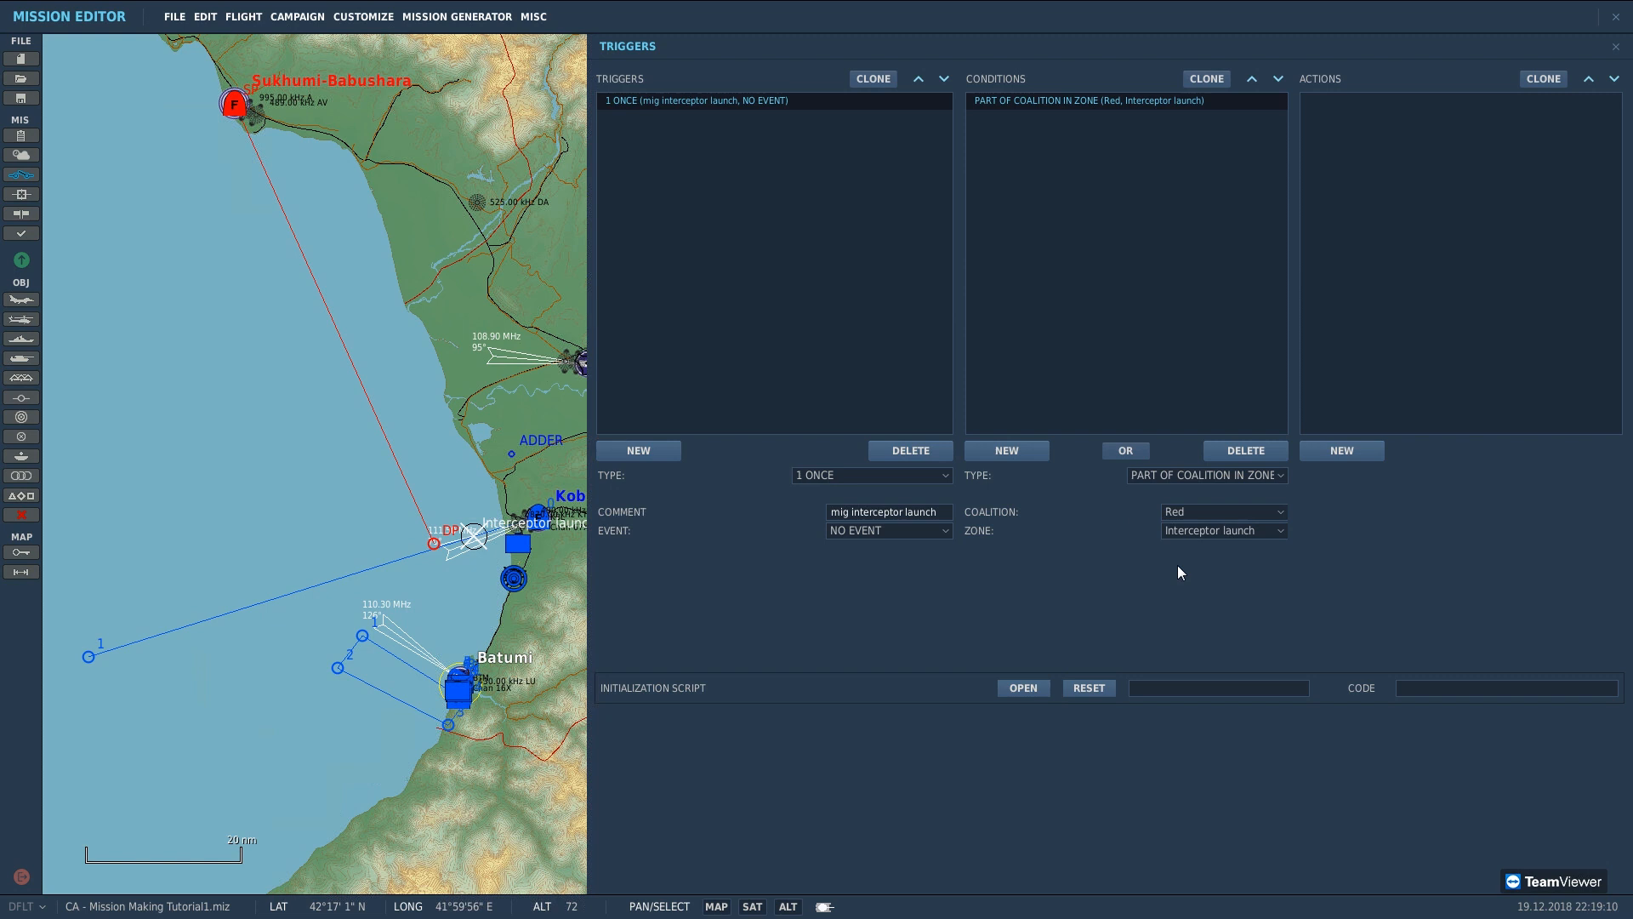
{"action": "left_click", "coordinate": [1182, 518]}
{"action": "left_click", "coordinate": [1181, 549]}
{"action": "left_click", "coordinate": [1182, 538]}
{"action": "left_click", "coordinate": [1184, 551]}
Step: Add four extra conditions to the trigger and delete them again
{"action": "left_click", "coordinate": [1034, 450]}
{"action": "left_click", "coordinate": [1033, 451]}
{"action": "left_click", "coordinate": [1033, 450]}
{"action": "left_click", "coordinate": [1033, 451]}
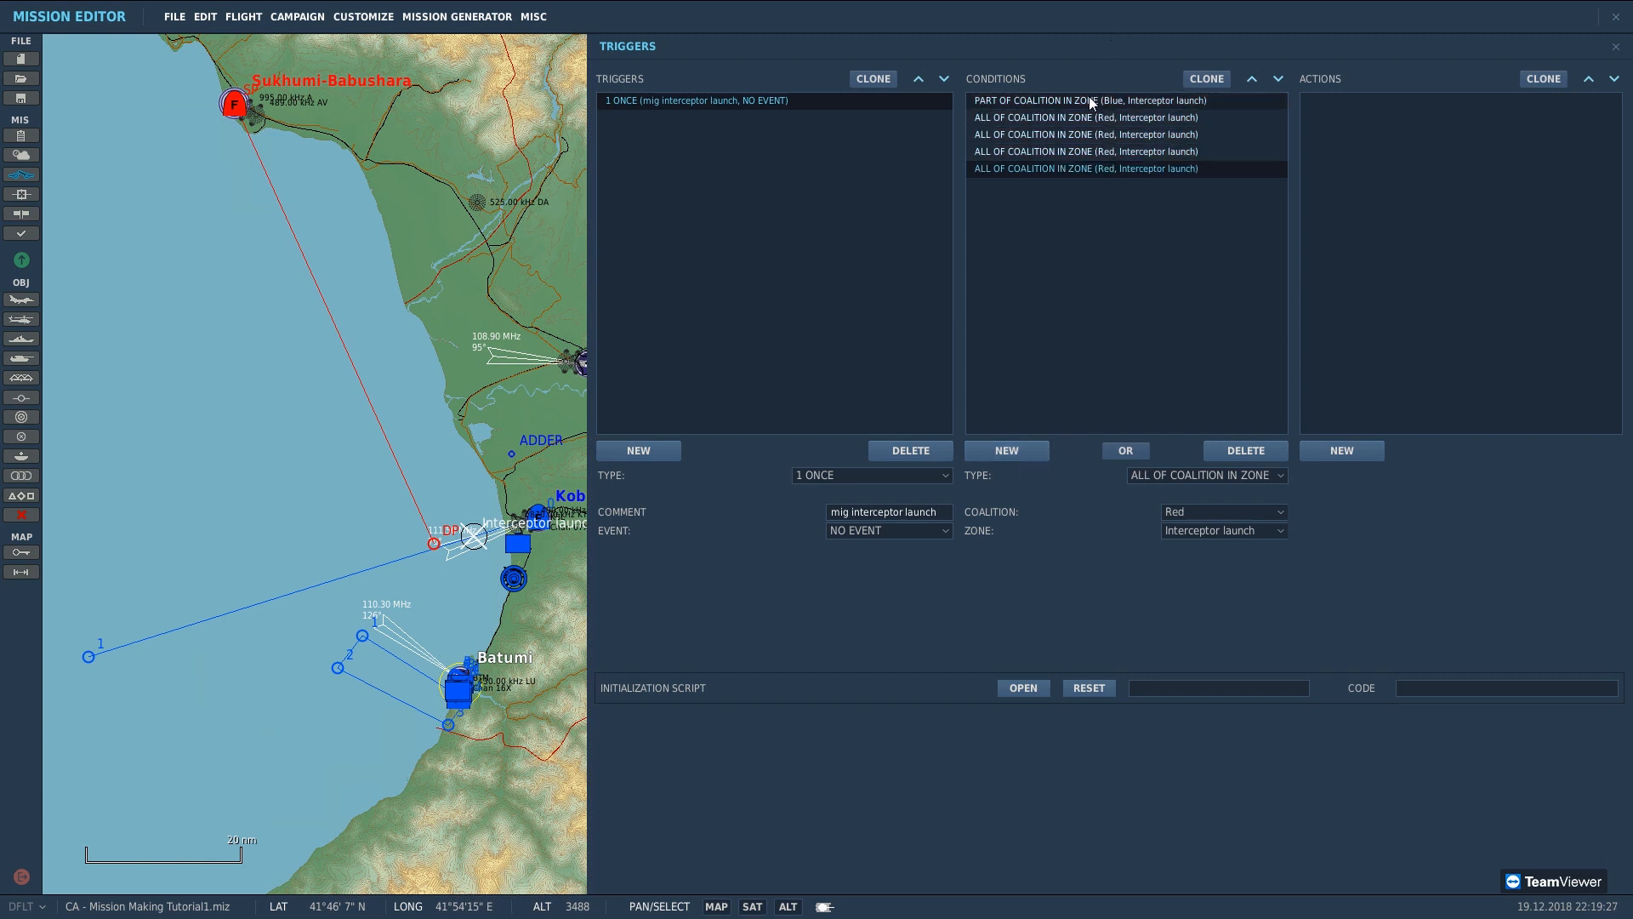
{"action": "left_click", "coordinate": [1085, 117]}
{"action": "left_click", "coordinate": [1258, 449]}
{"action": "left_click", "coordinate": [1258, 449]}
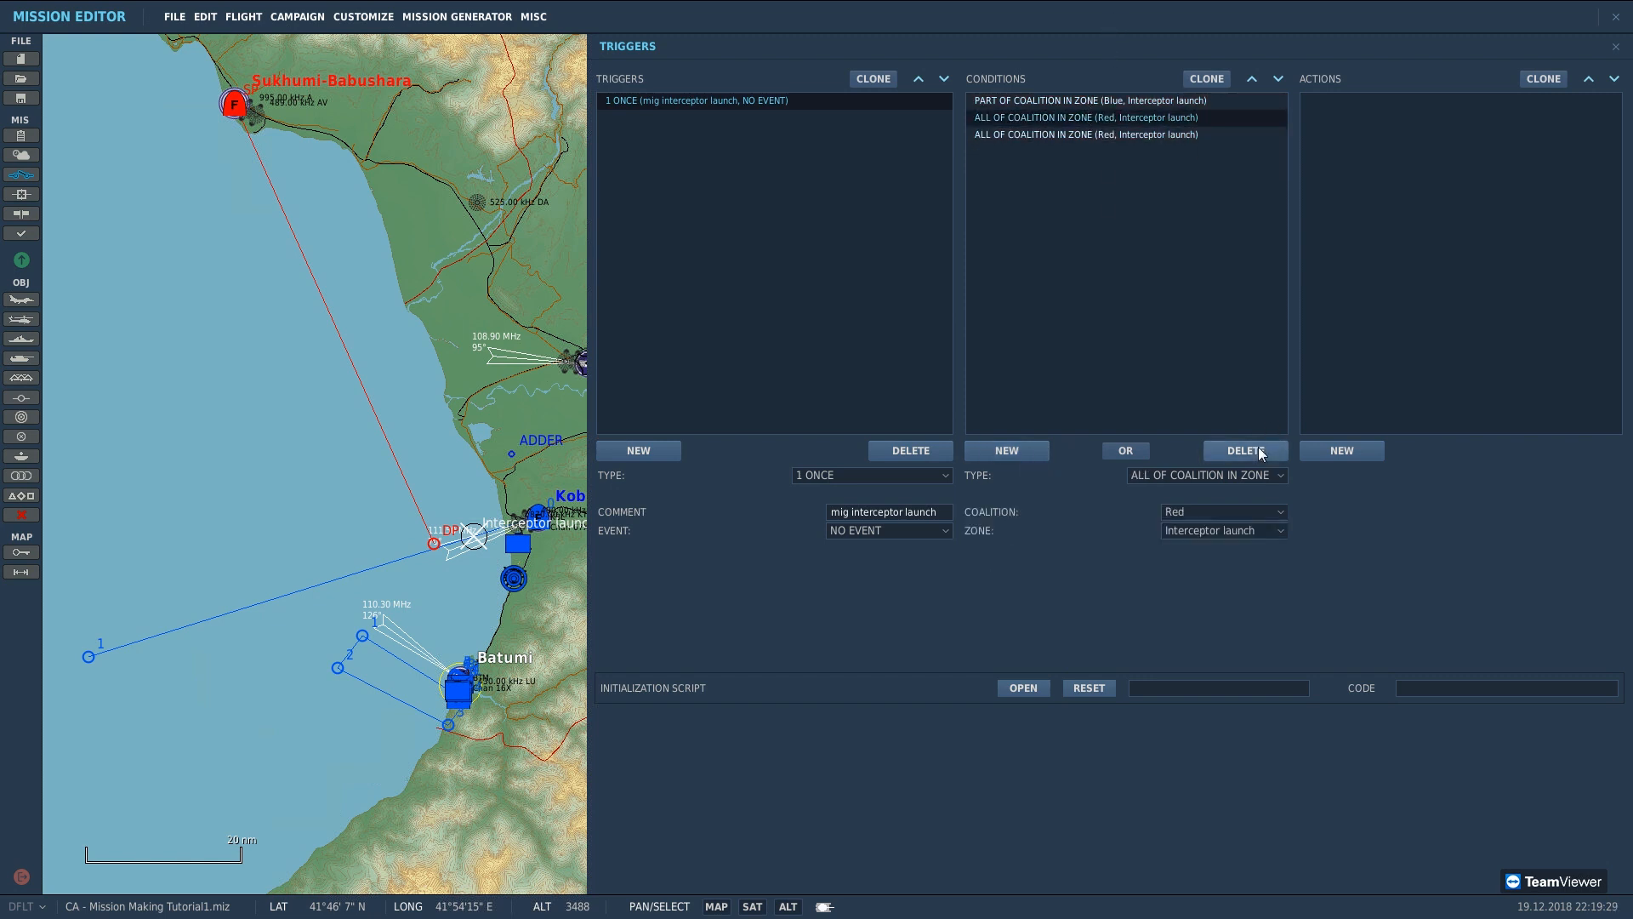
{"action": "left_click", "coordinate": [1258, 450]}
{"action": "left_click", "coordinate": [1258, 449]}
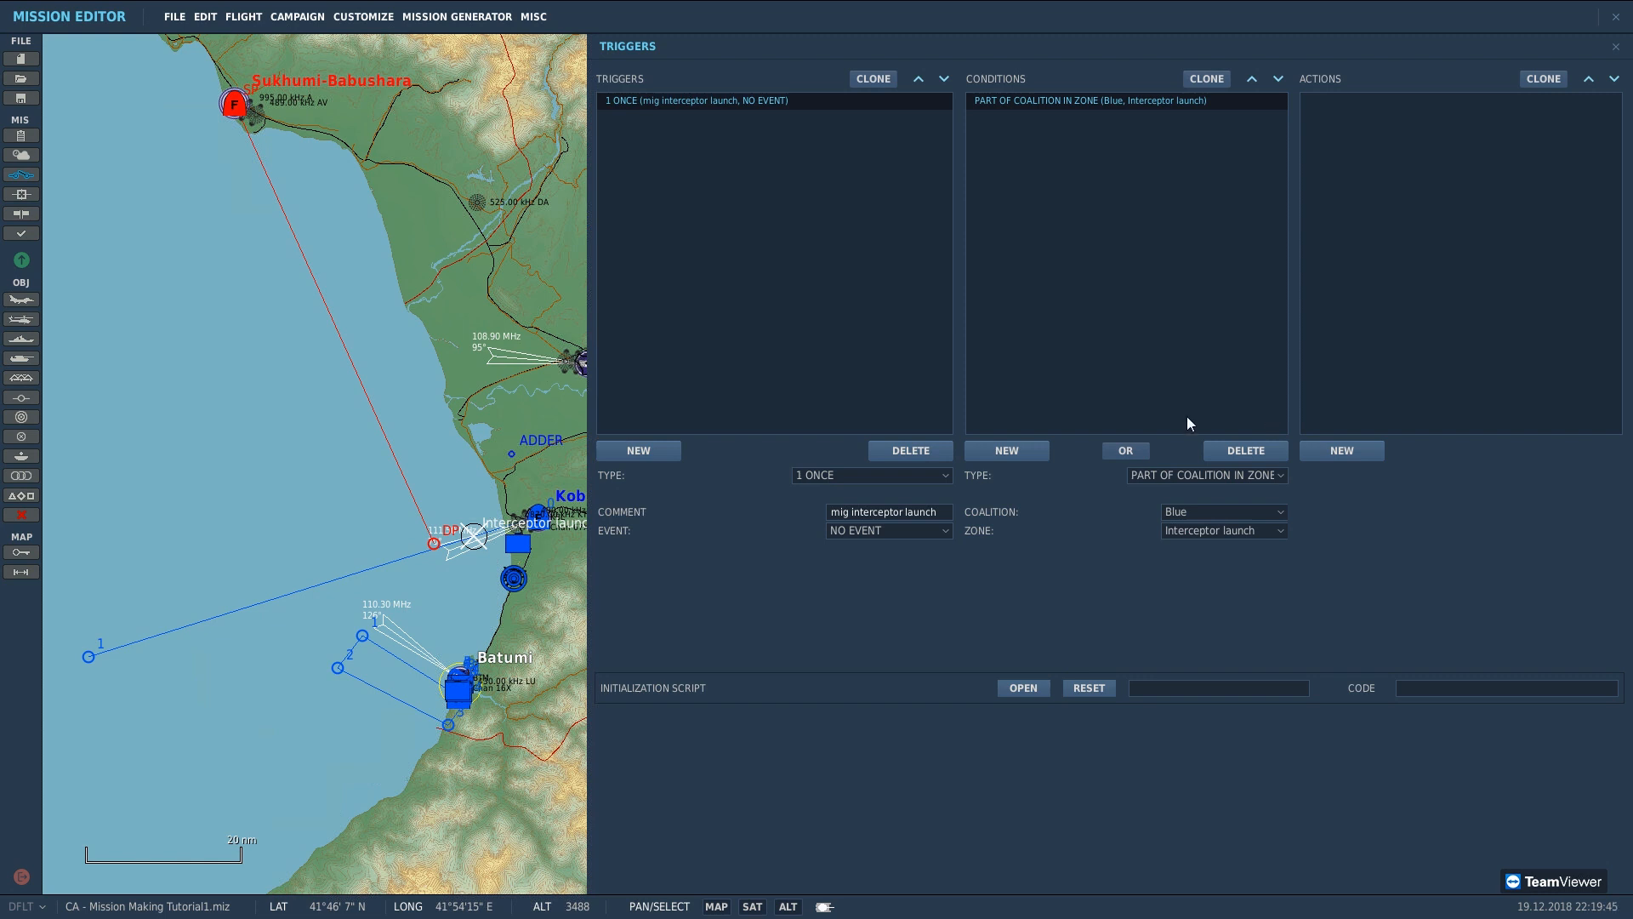
Step: Add two OR separators below the trigger's coalition condition and delete them again
{"action": "left_click", "coordinate": [1116, 457]}
{"action": "left_click", "coordinate": [1116, 456]}
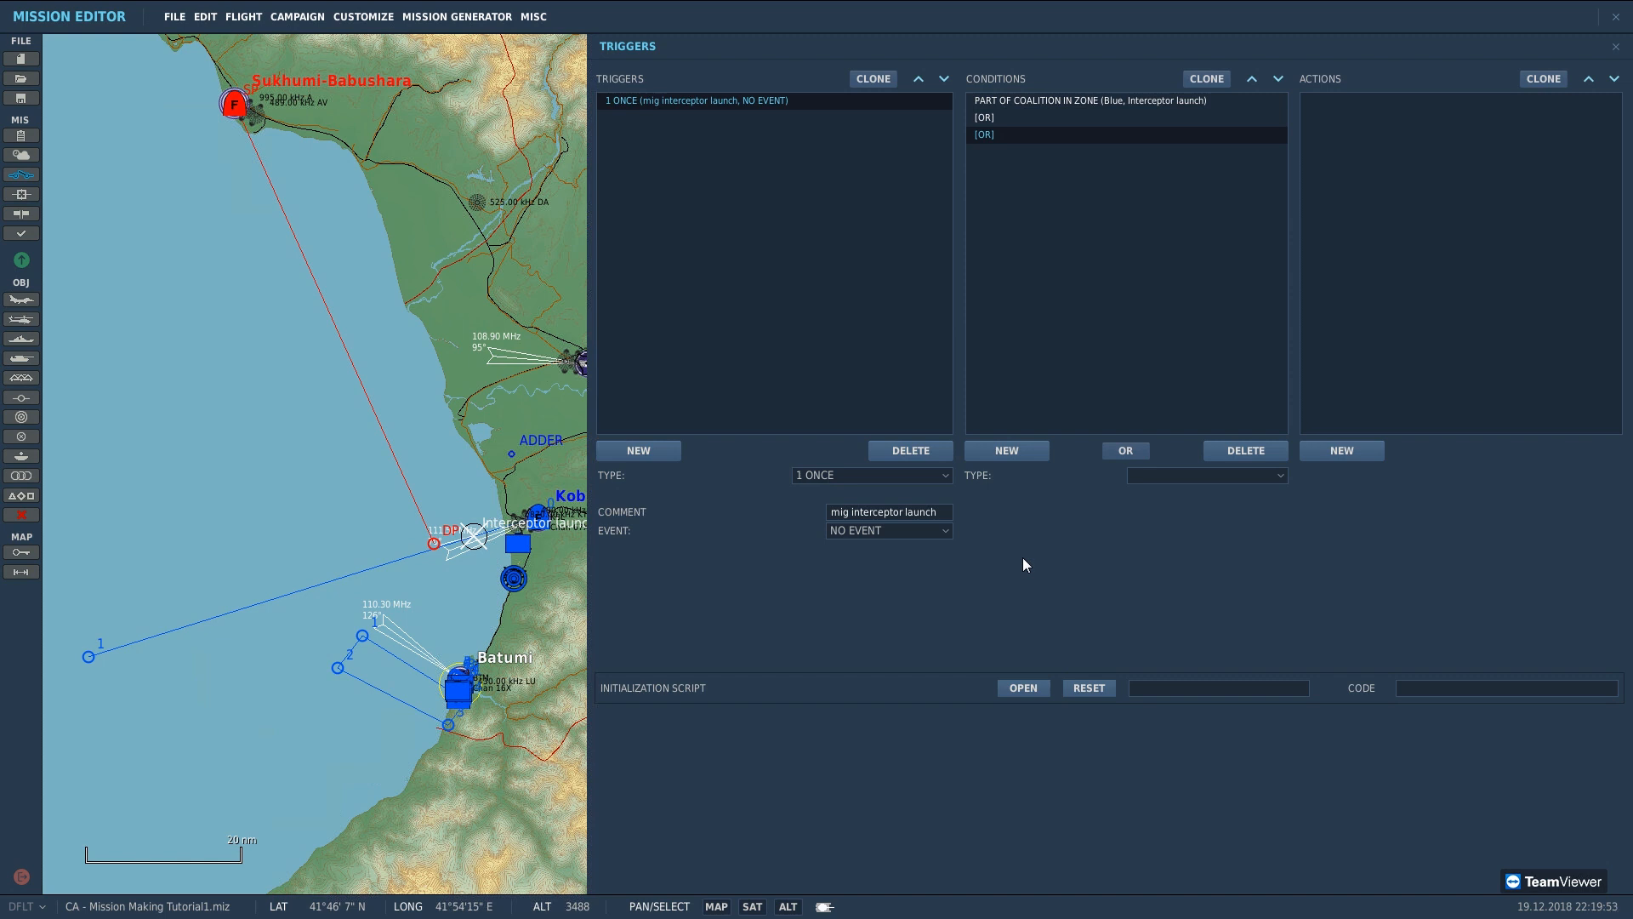
{"action": "left_click", "coordinate": [1027, 124]}
{"action": "left_click", "coordinate": [1243, 445]}
{"action": "left_click", "coordinate": [1243, 445]}
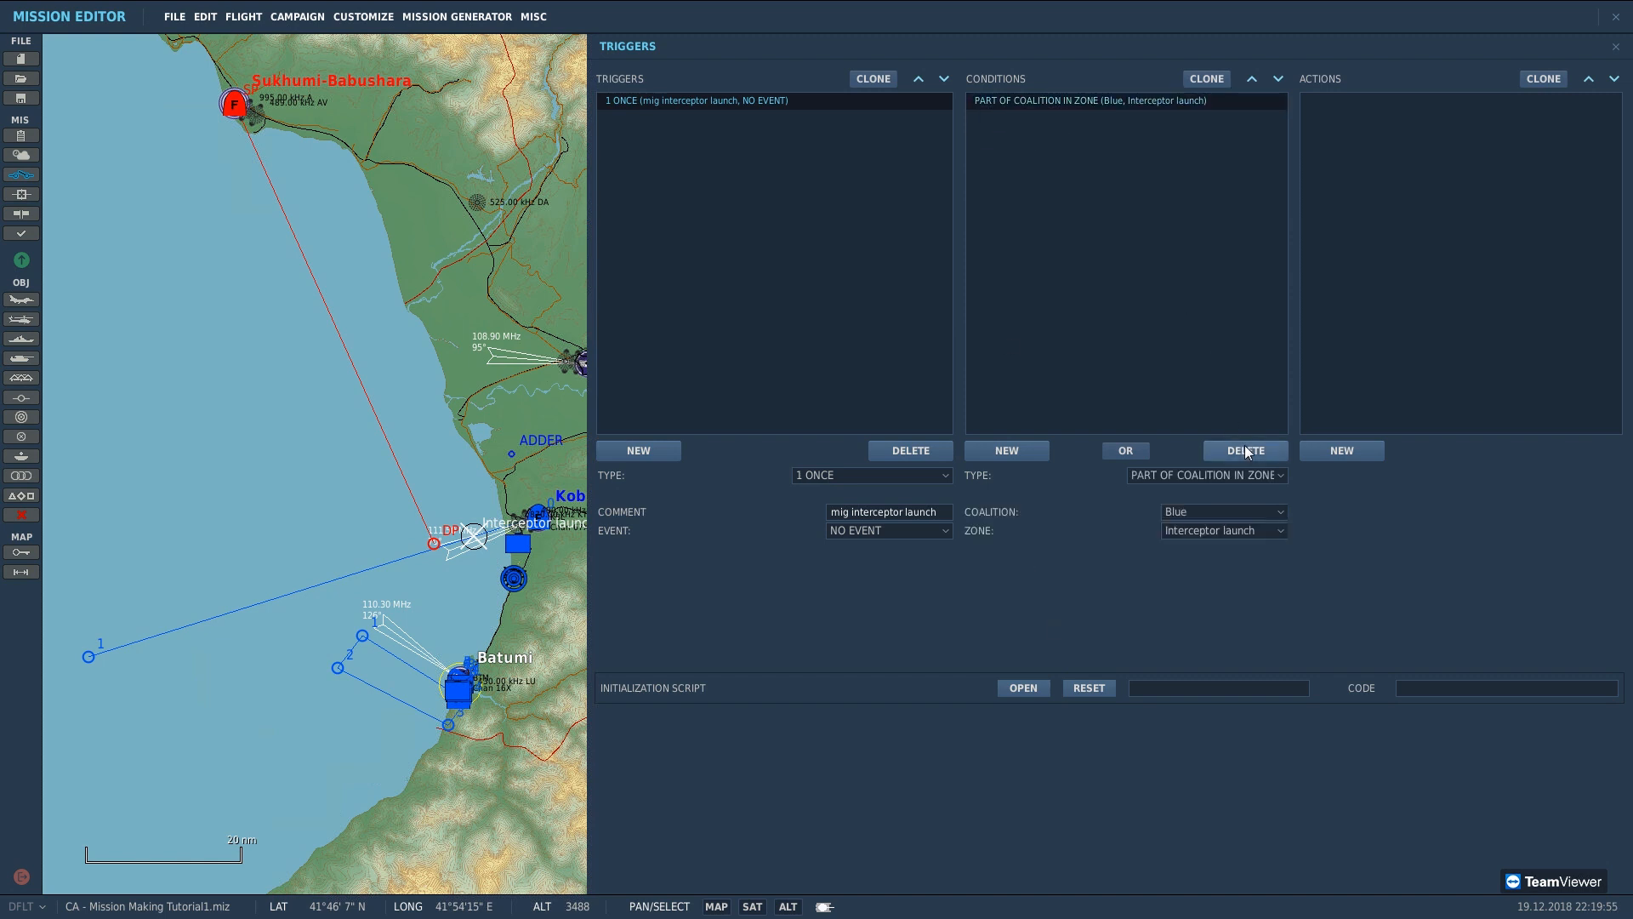
{"action": "left_click", "coordinate": [1082, 242]}
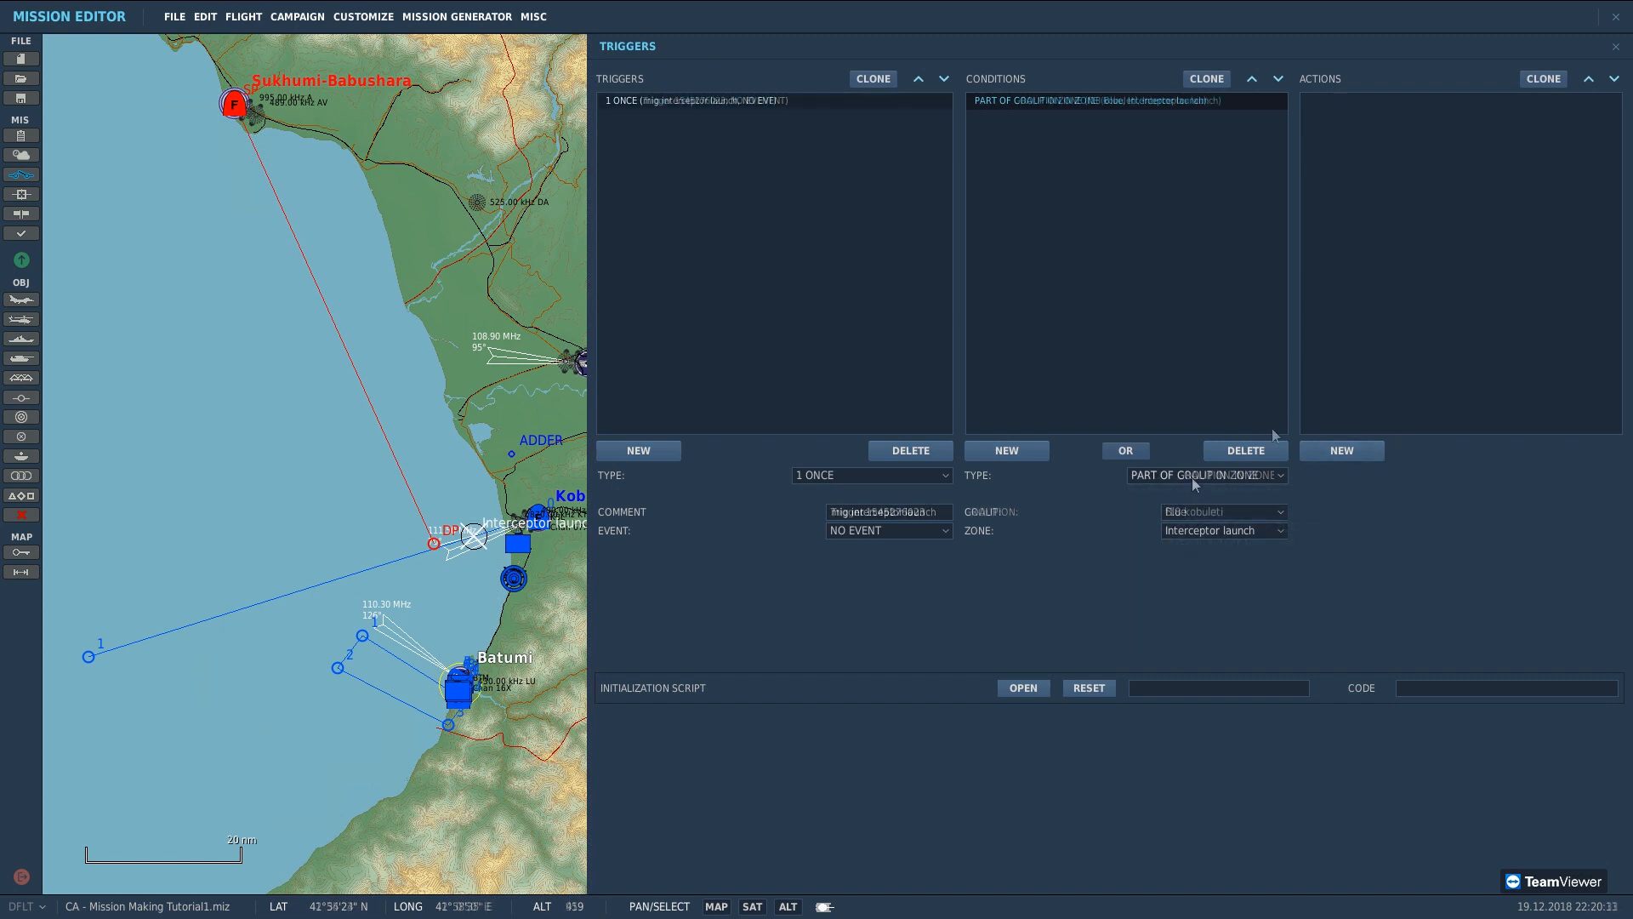
Step: Change the trigger's group condition to PART OF COALITION IN ZONE, with coalition Blue and zone Interceptor launch
{"action": "left_click", "coordinate": [1196, 518]}
{"action": "left_click", "coordinate": [1197, 512]}
{"action": "left_click", "coordinate": [1198, 478]}
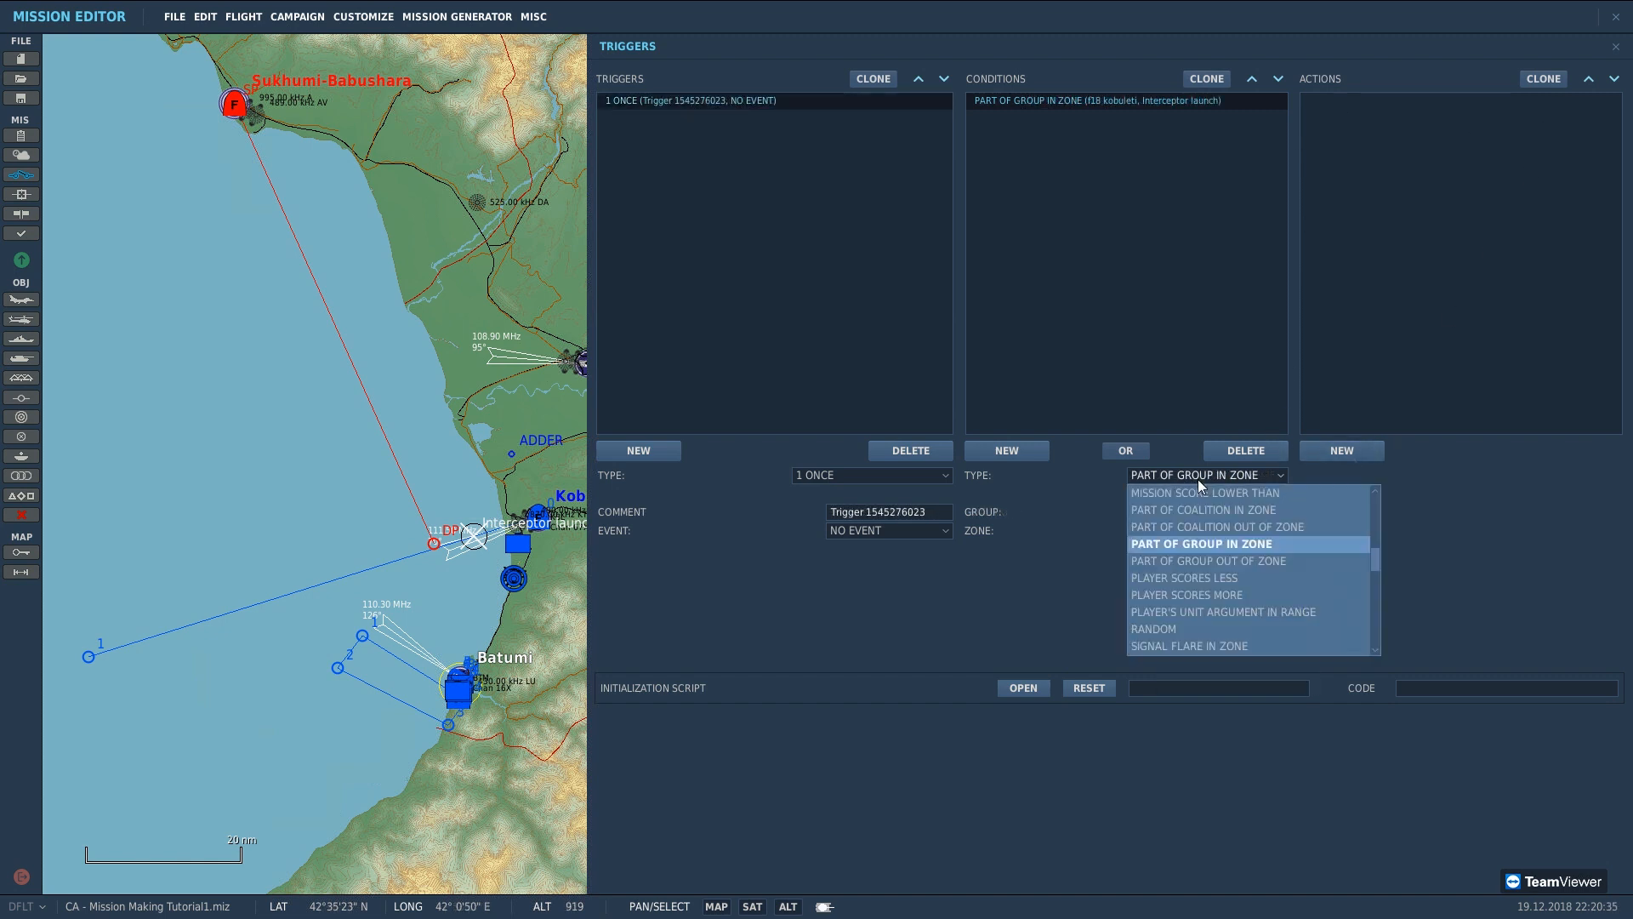
{"action": "left_click", "coordinate": [1196, 511]}
{"action": "left_click", "coordinate": [1191, 512]}
{"action": "left_click", "coordinate": [1189, 546]}
{"action": "left_click", "coordinate": [1193, 533]}
{"action": "left_click", "coordinate": [1195, 531]}
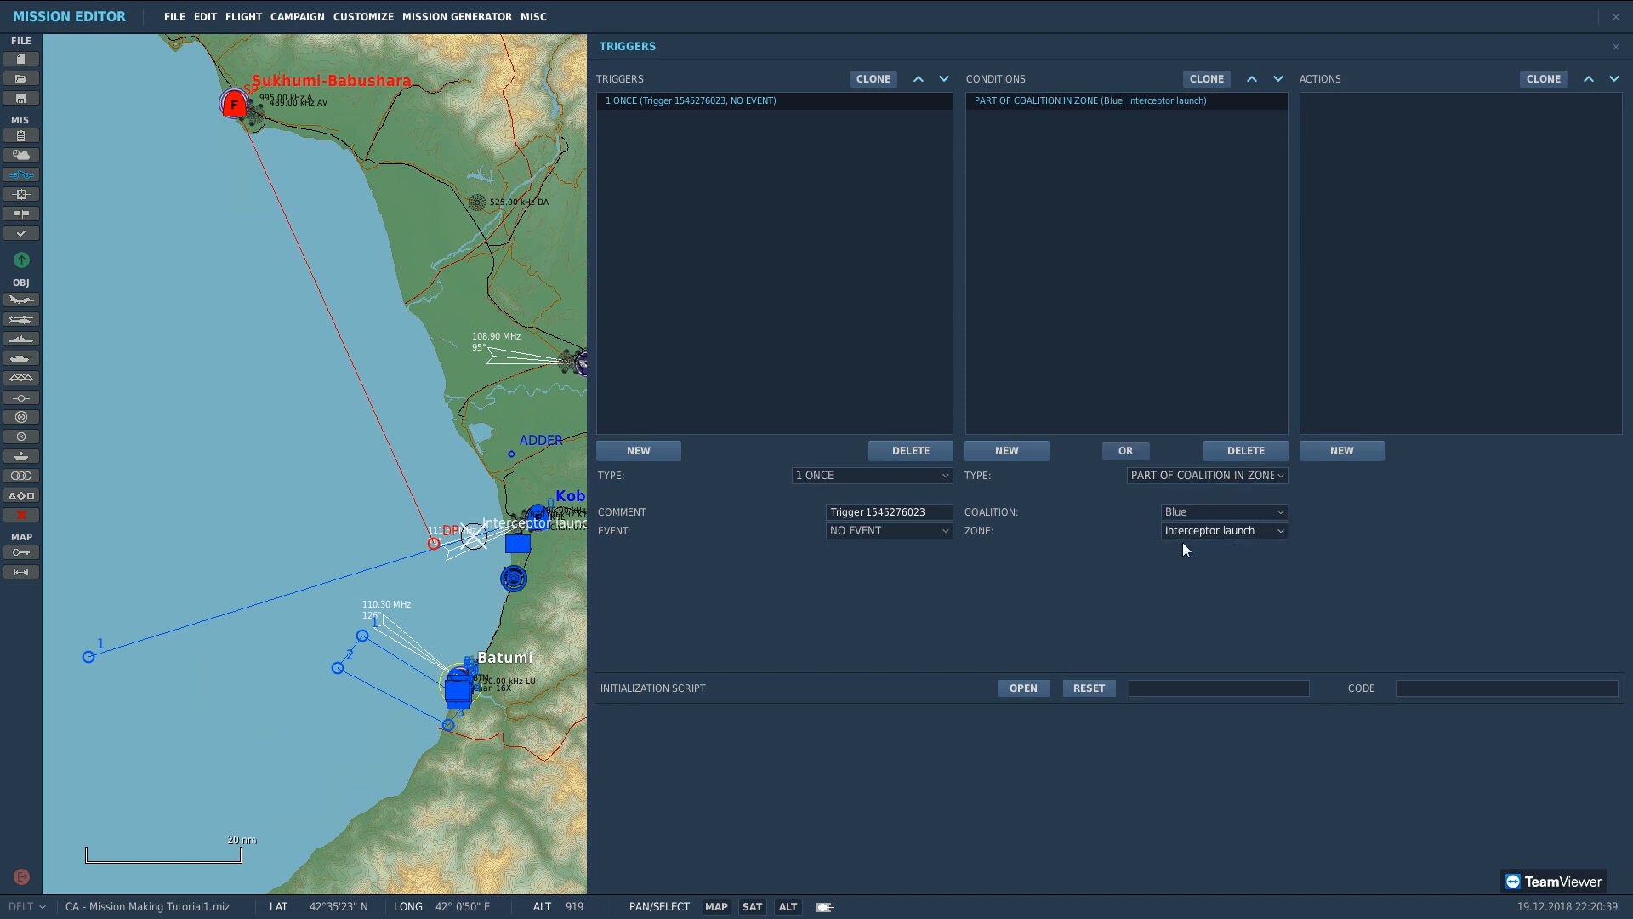
Step: Add a GROUP ACTIVATE action for the mig interceptors group to the trigger, and close the trigger settings
{"action": "left_click", "coordinate": [1352, 451]}
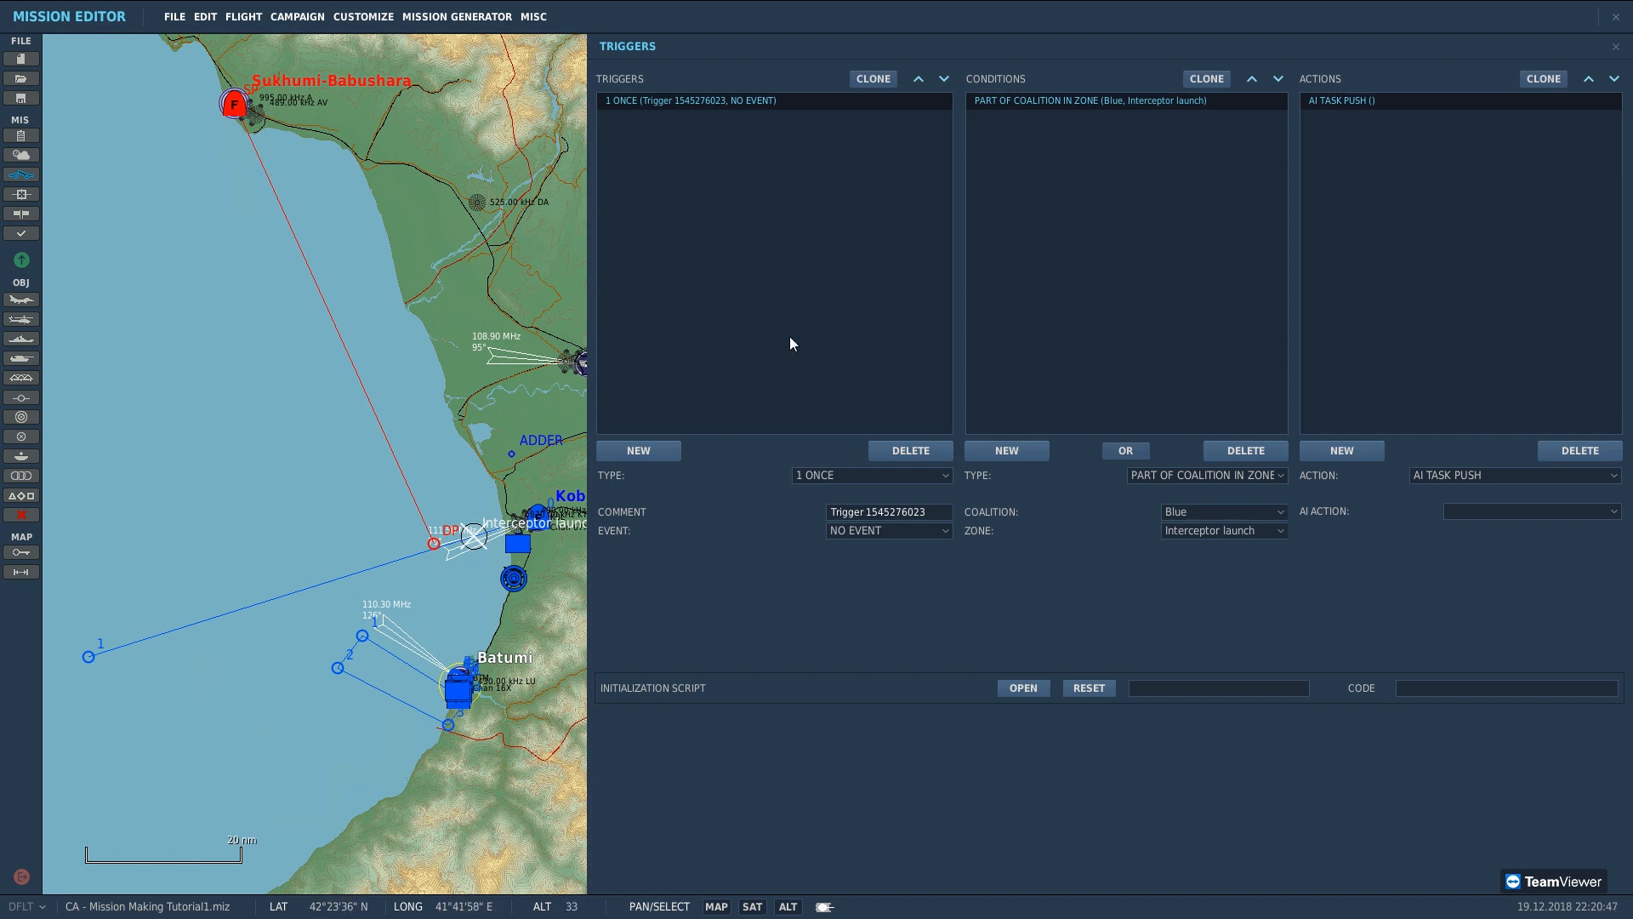
{"action": "left_click", "coordinate": [1456, 477]}
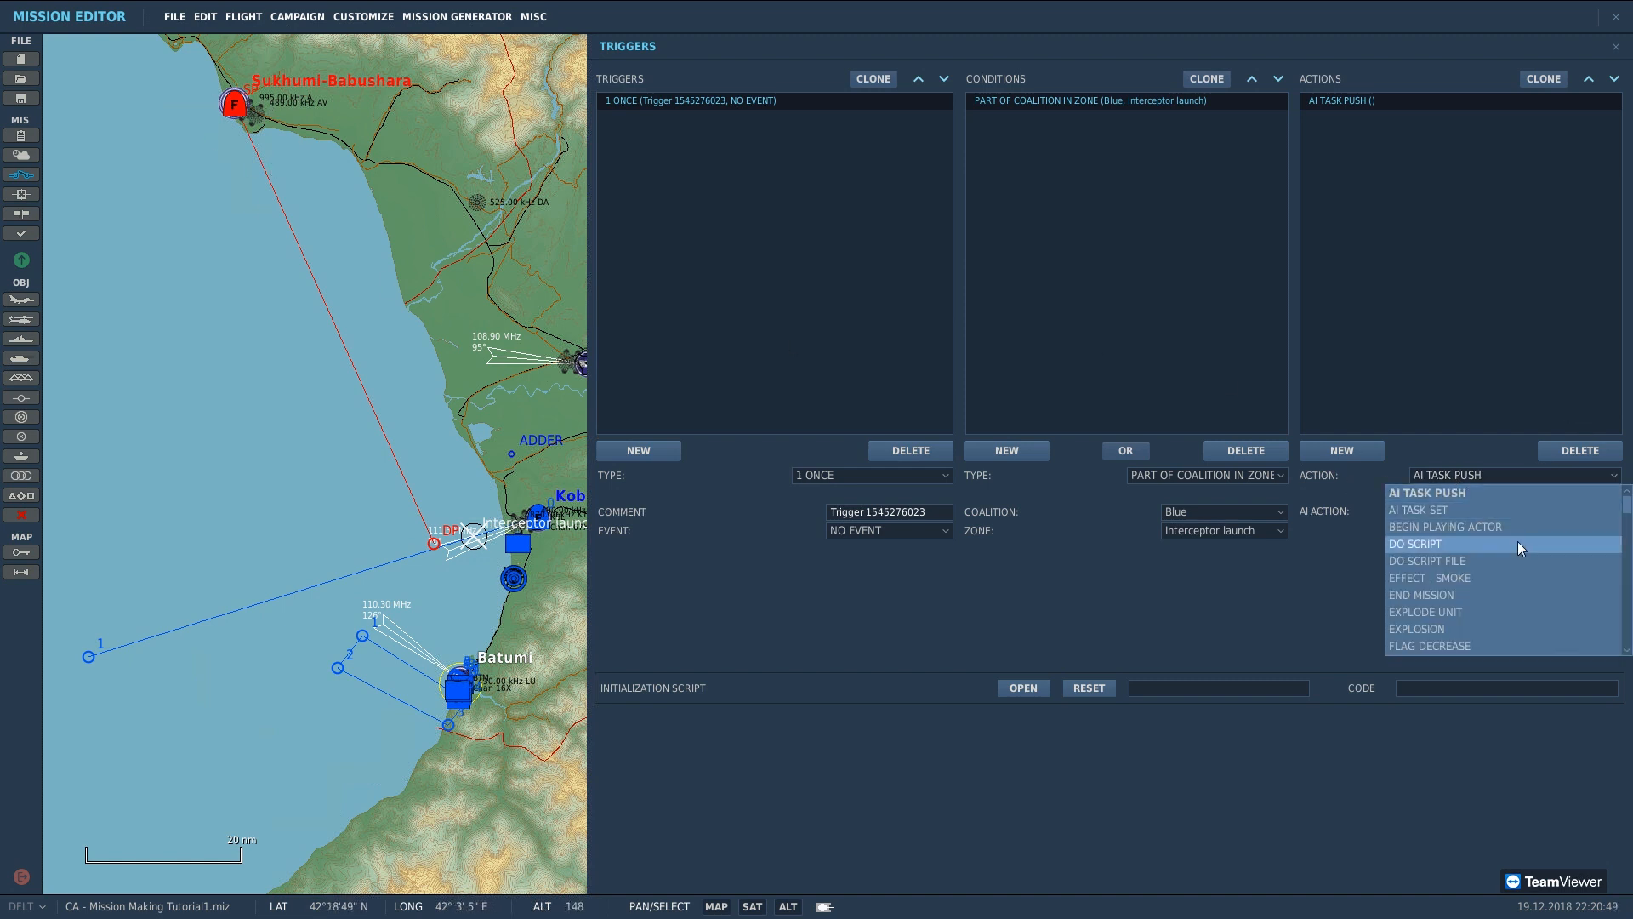
{"action": "scroll", "coordinate": [1518, 542], "scroll_direction": "down", "scroll_amount": 3}
{"action": "scroll", "coordinate": [1517, 543], "scroll_direction": "down", "scroll_amount": 3}
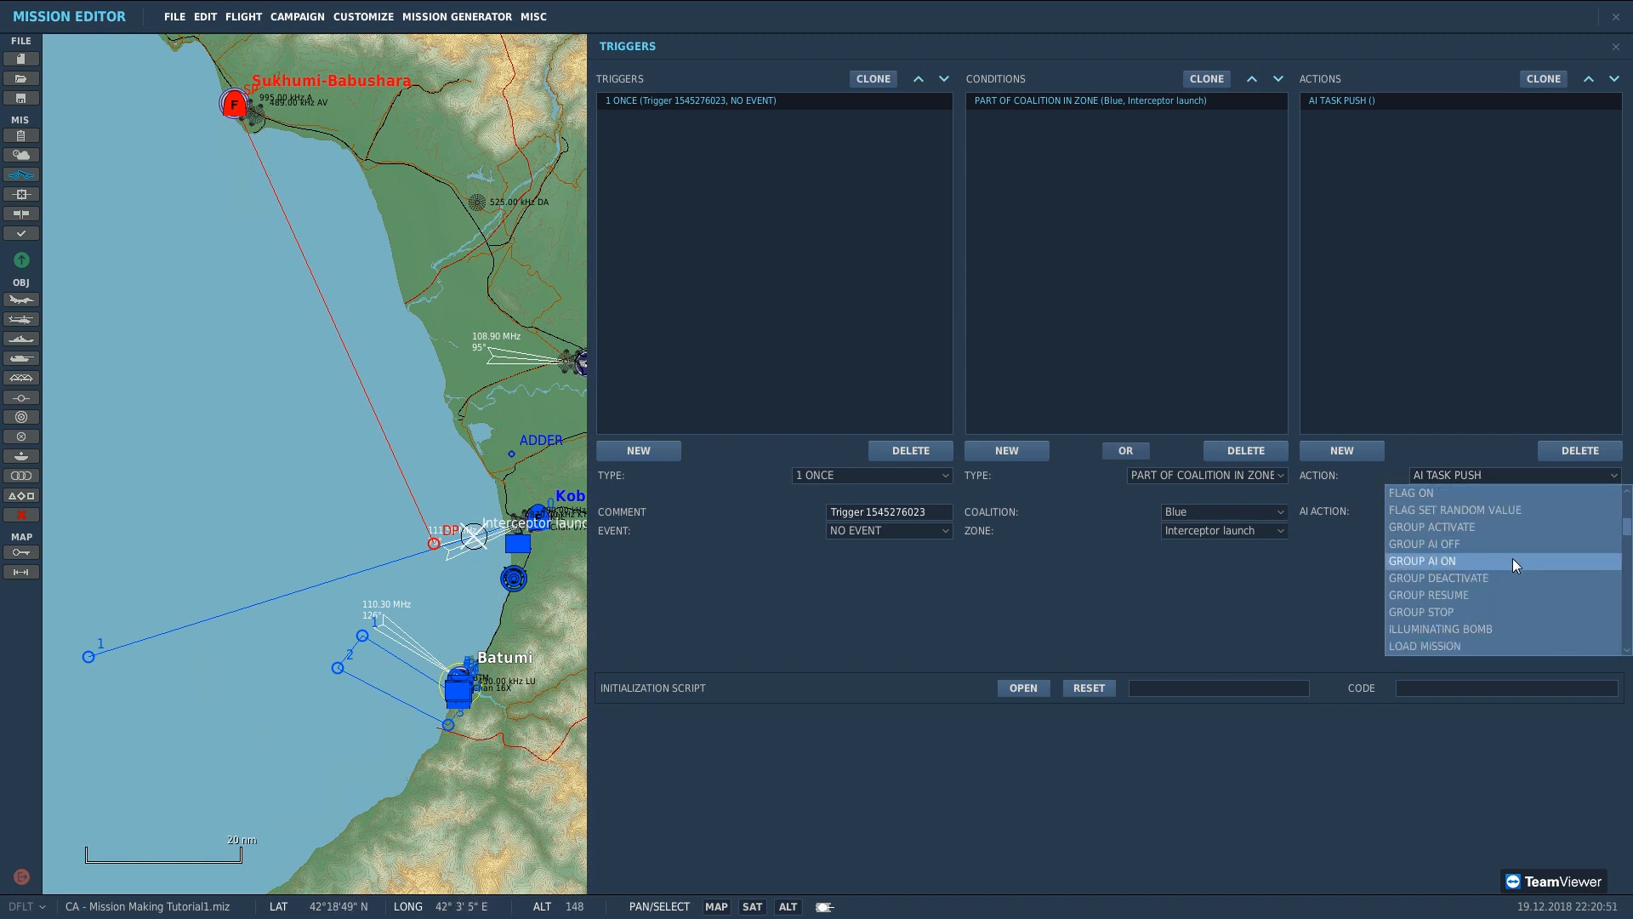
{"action": "left_click", "coordinate": [1476, 528]}
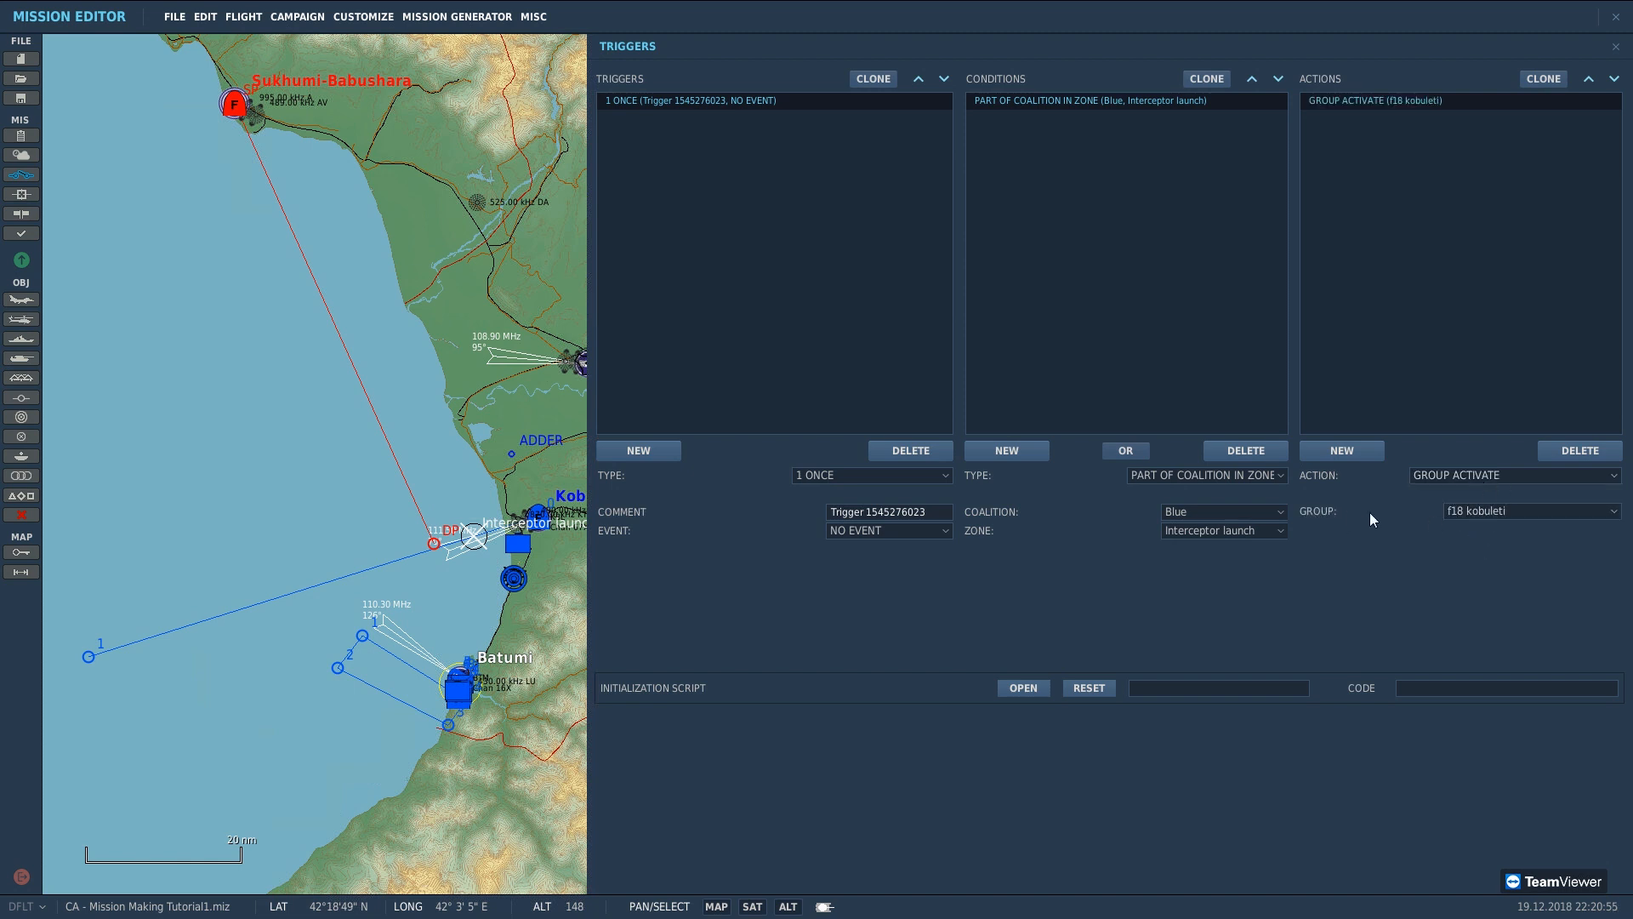
{"action": "left_click", "coordinate": [1489, 511]}
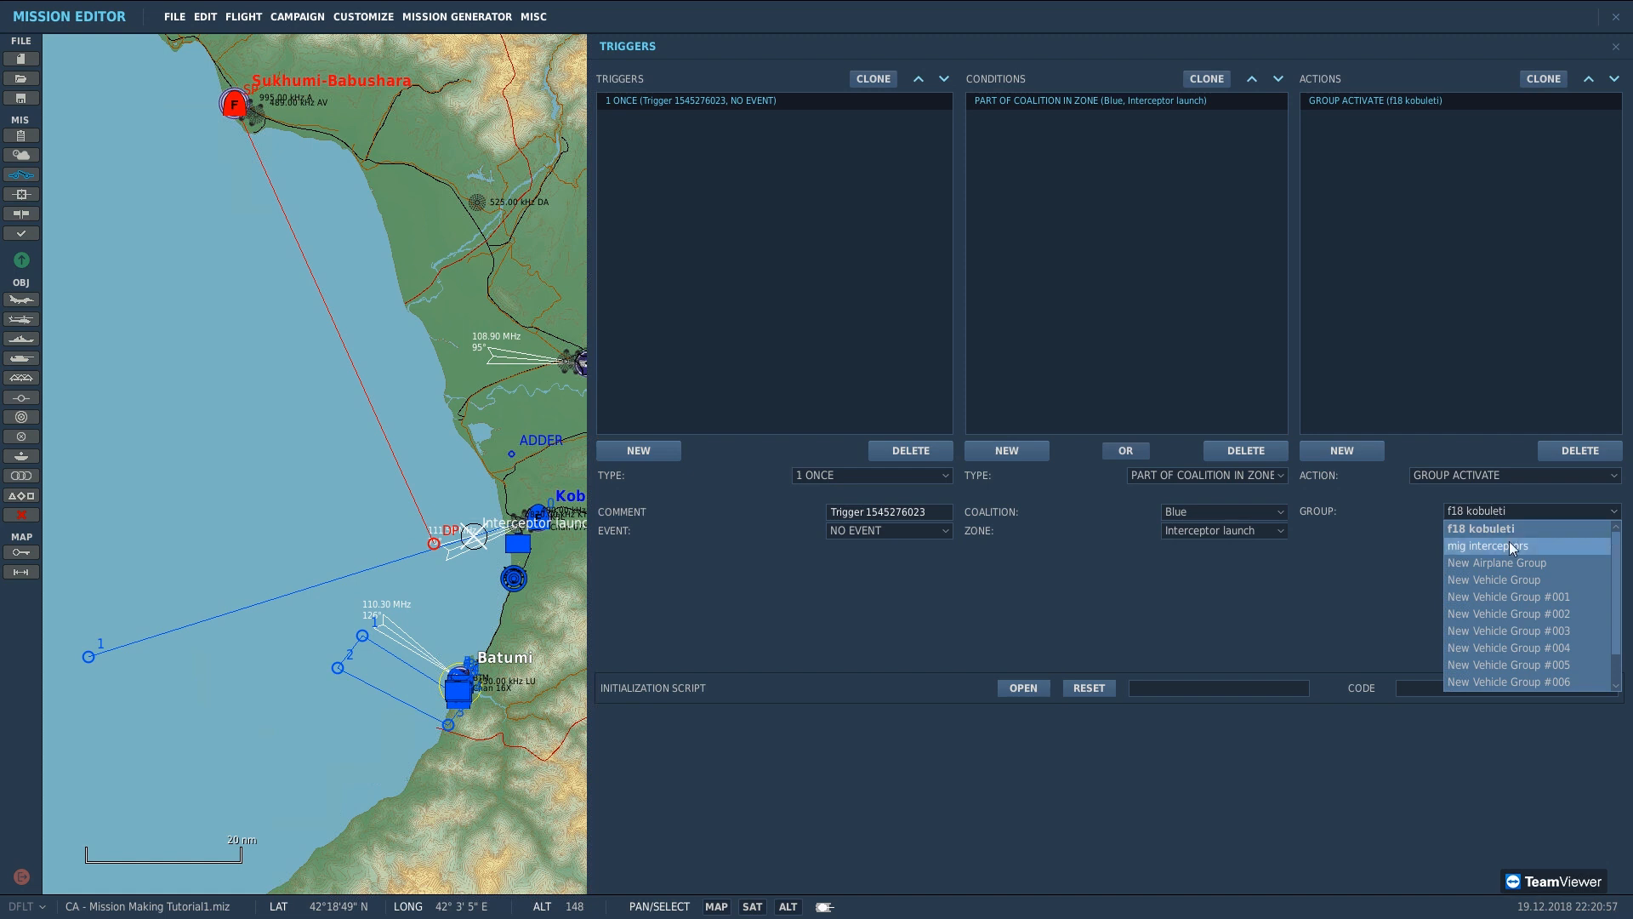
{"action": "left_click", "coordinate": [1509, 541]}
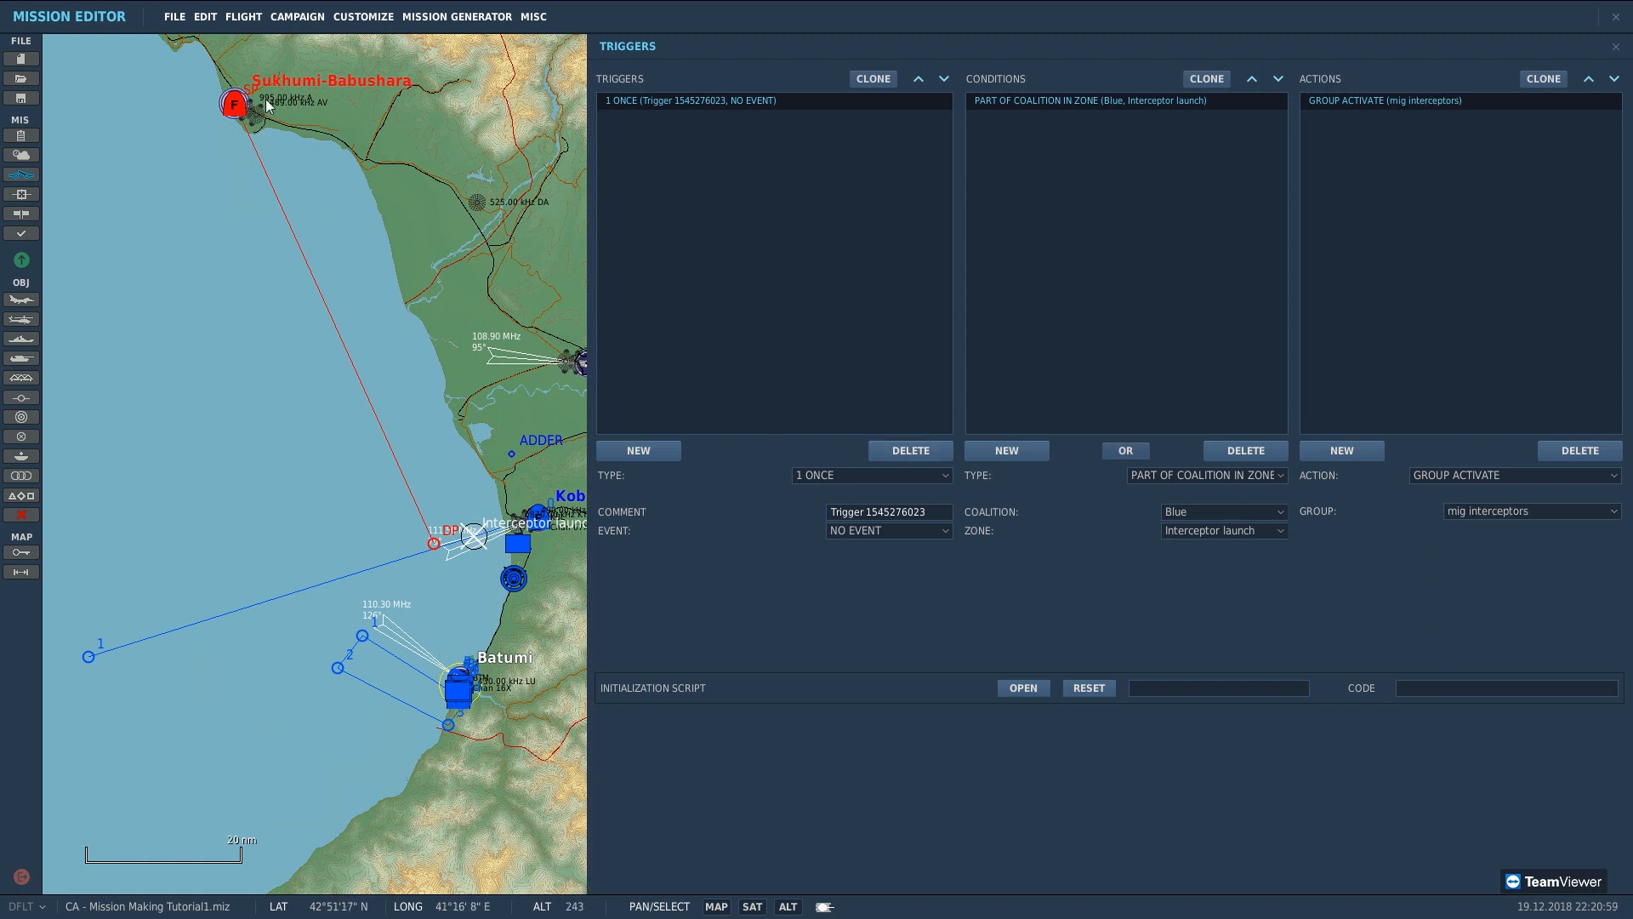
{"action": "scroll", "coordinate": [265, 99], "scroll_direction": "up", "scroll_amount": 1}
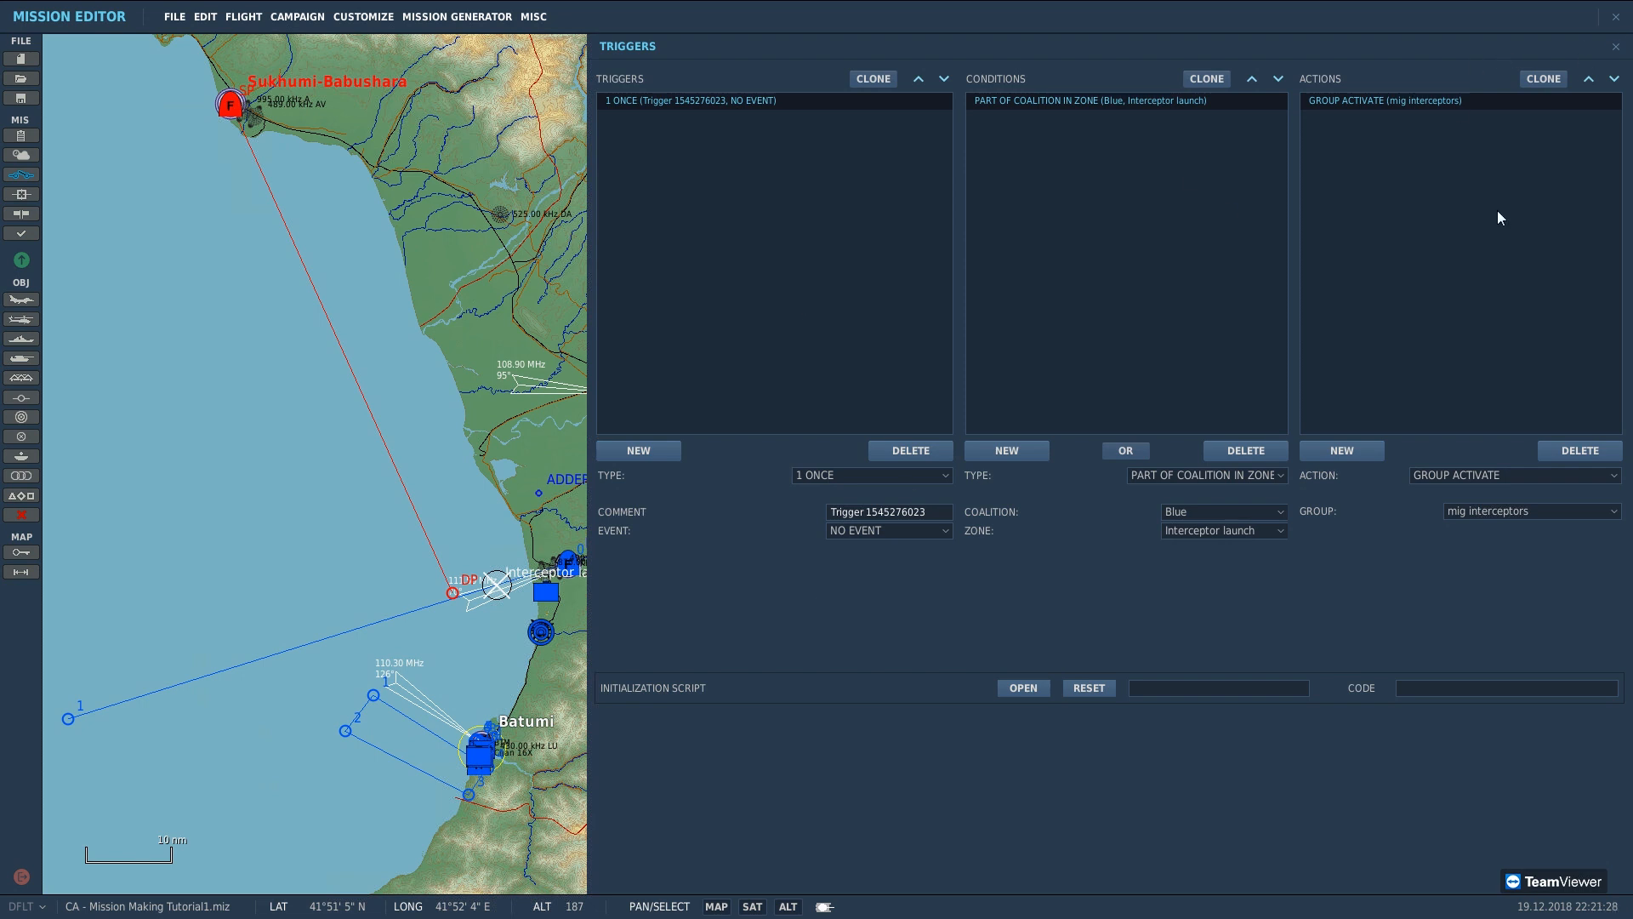
{"action": "left_click", "coordinate": [1616, 47]}
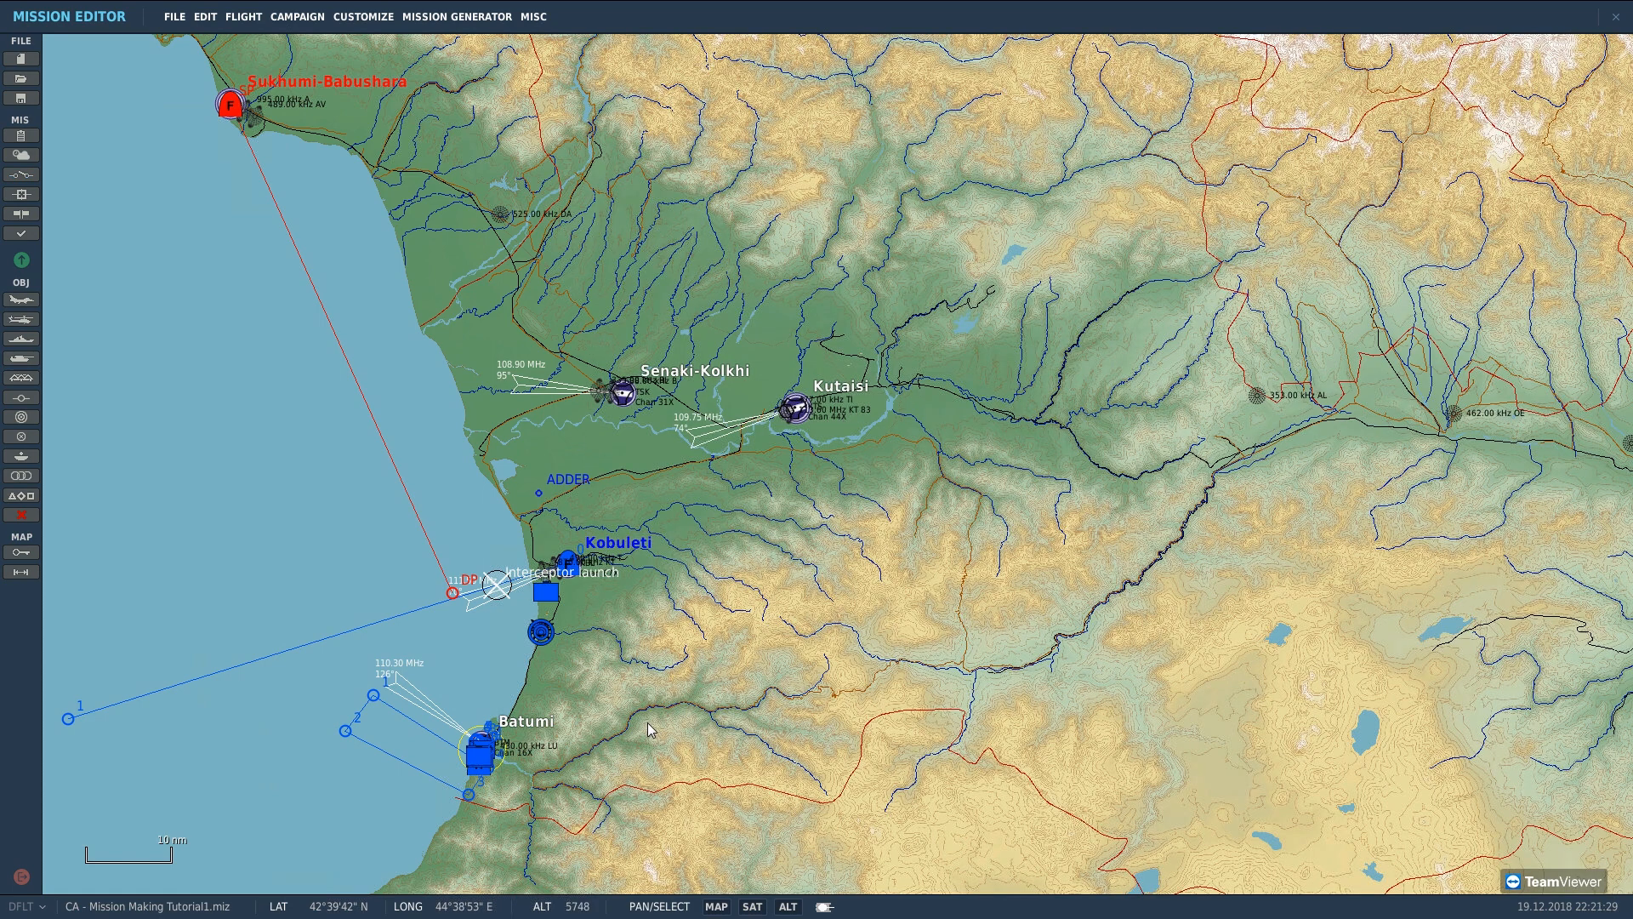
Step: Place a Russian APC BTR-80 armor vehicle group at the crossing of the X-shaped runways near the coast
{"action": "scroll", "coordinate": [648, 729], "scroll_direction": "up", "scroll_amount": 6}
{"action": "scroll", "coordinate": [716, 630], "scroll_direction": "down", "scroll_amount": 1}
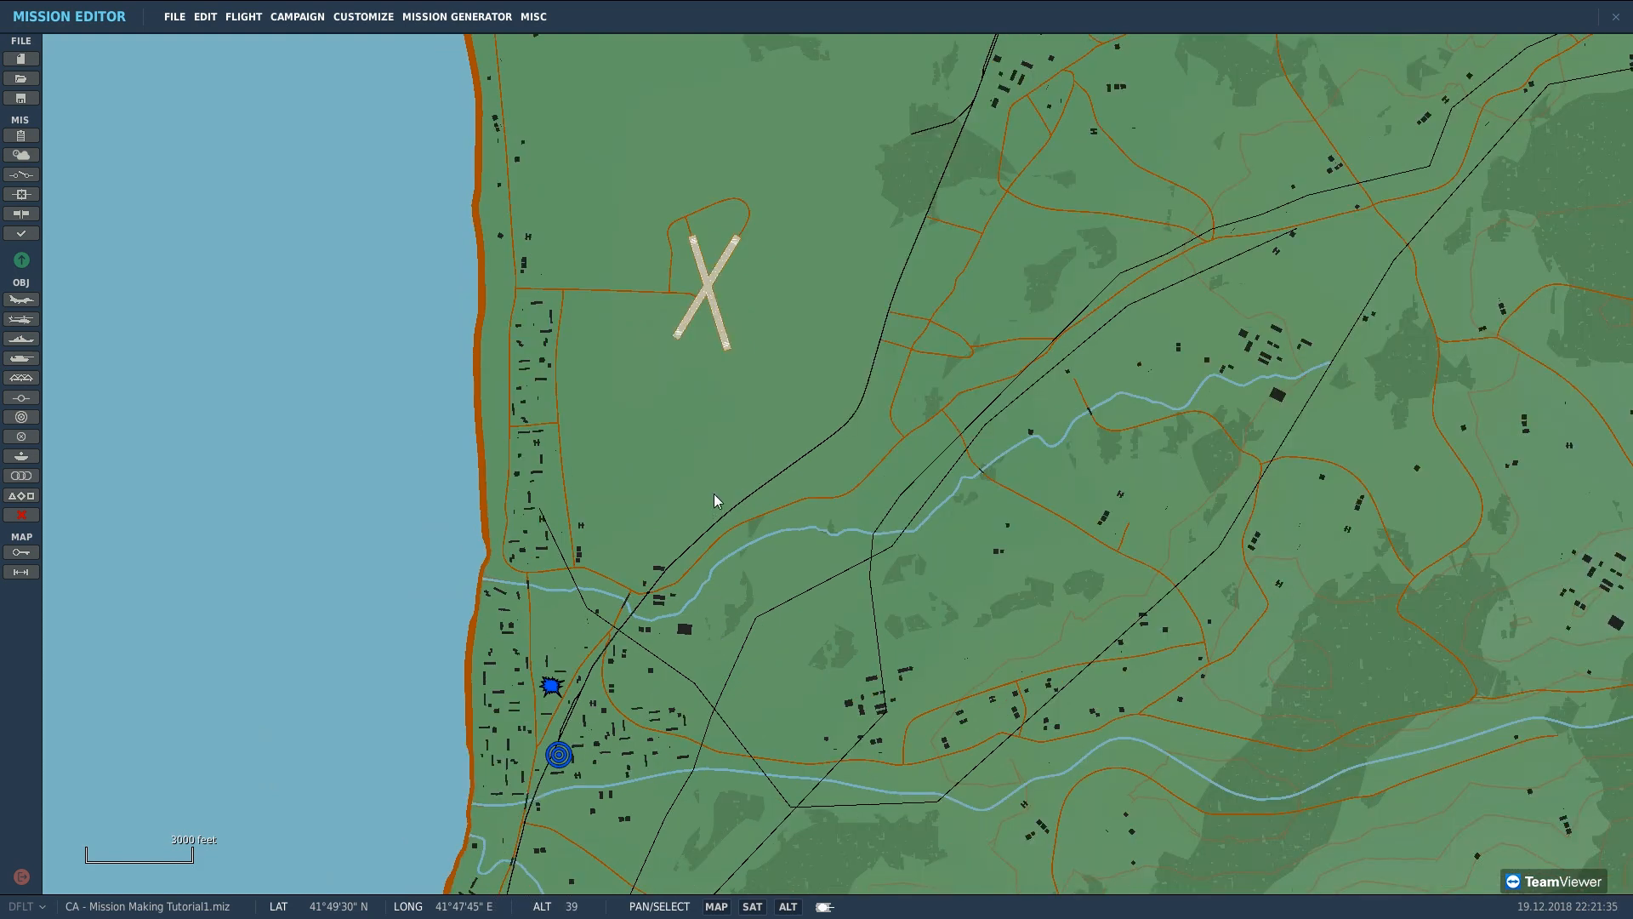
{"action": "scroll", "coordinate": [730, 417], "scroll_direction": "up", "scroll_amount": 1}
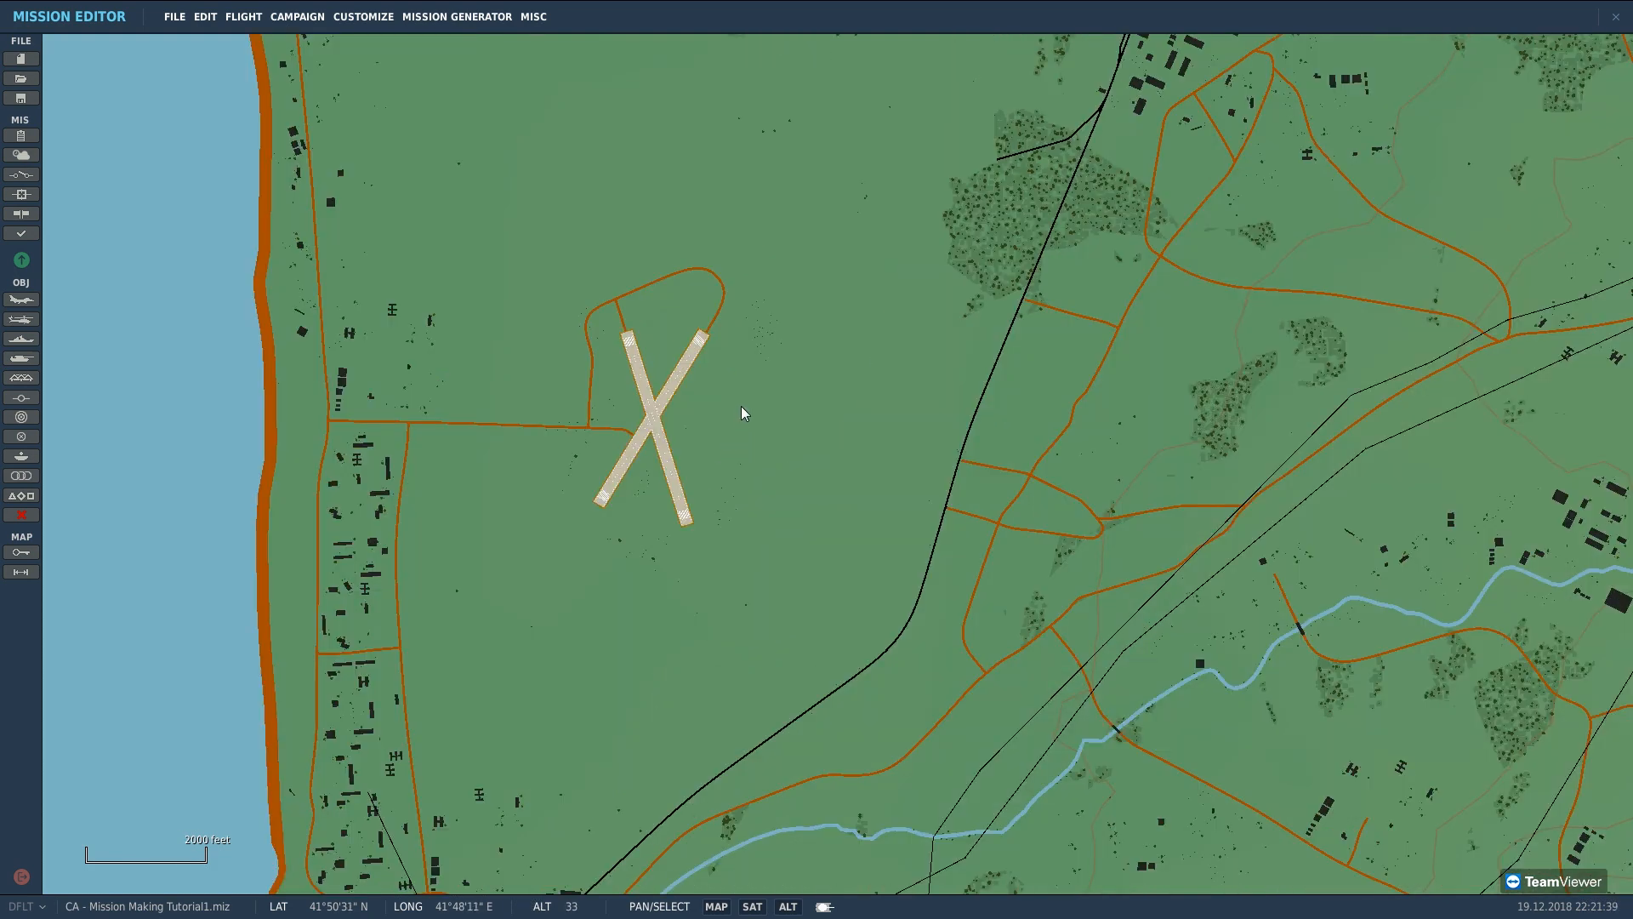
{"action": "scroll", "coordinate": [515, 401], "scroll_direction": "up", "scroll_amount": 1}
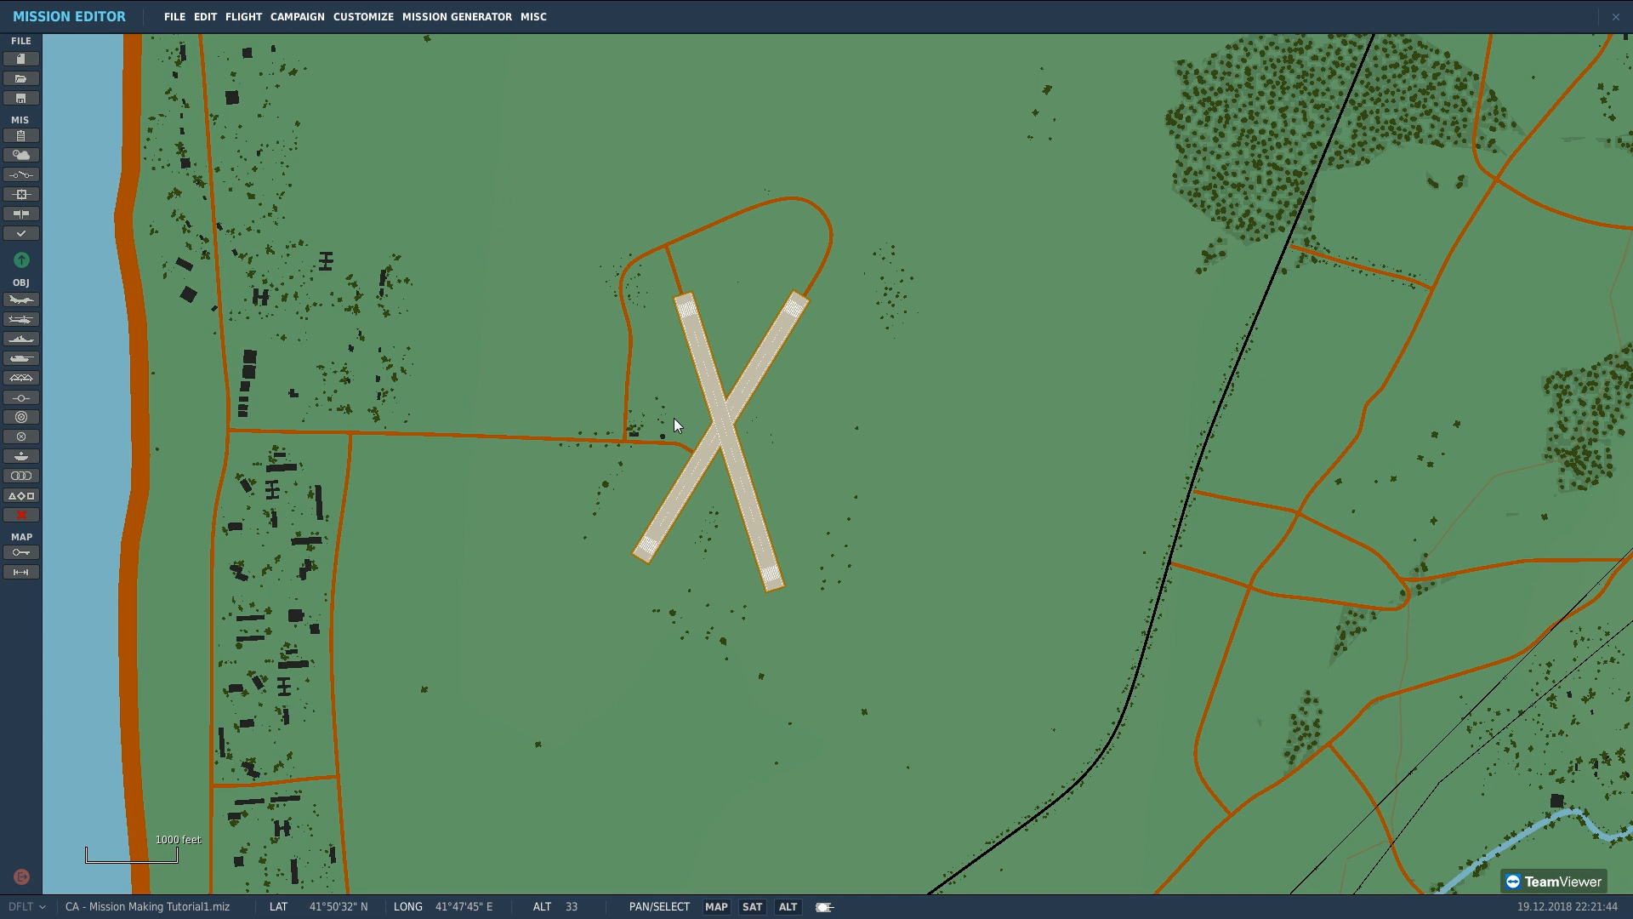
{"action": "left_click", "coordinate": [22, 358]}
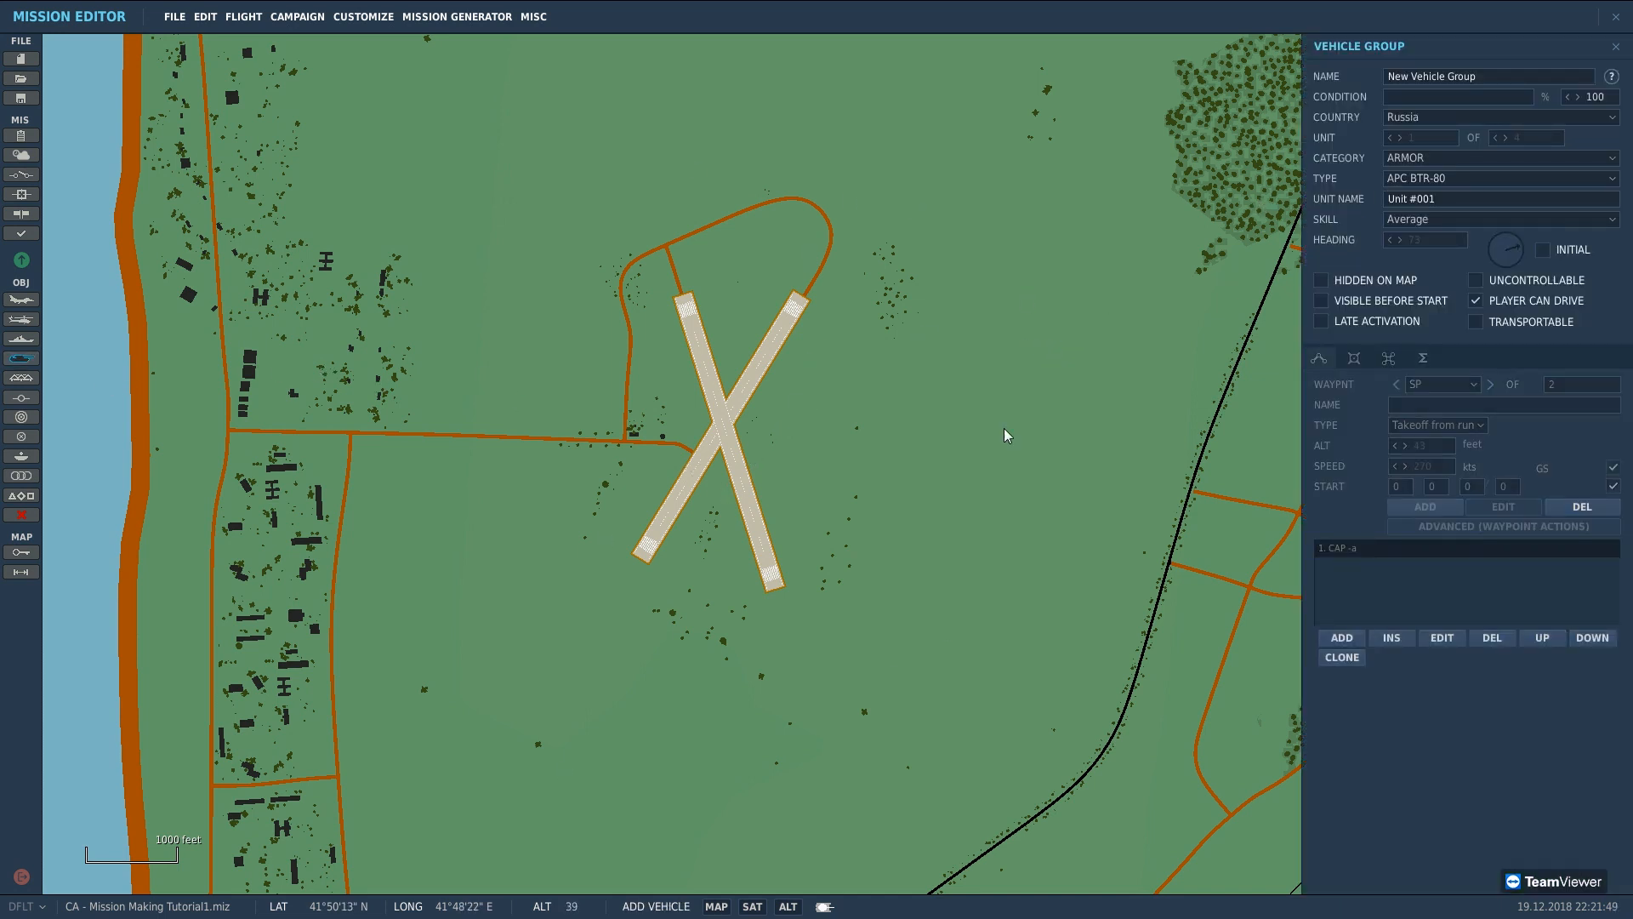
{"action": "left_click", "coordinate": [1522, 120]}
{"action": "left_click", "coordinate": [1521, 116]}
{"action": "left_click", "coordinate": [1456, 156]}
{"action": "left_click", "coordinate": [1456, 157]}
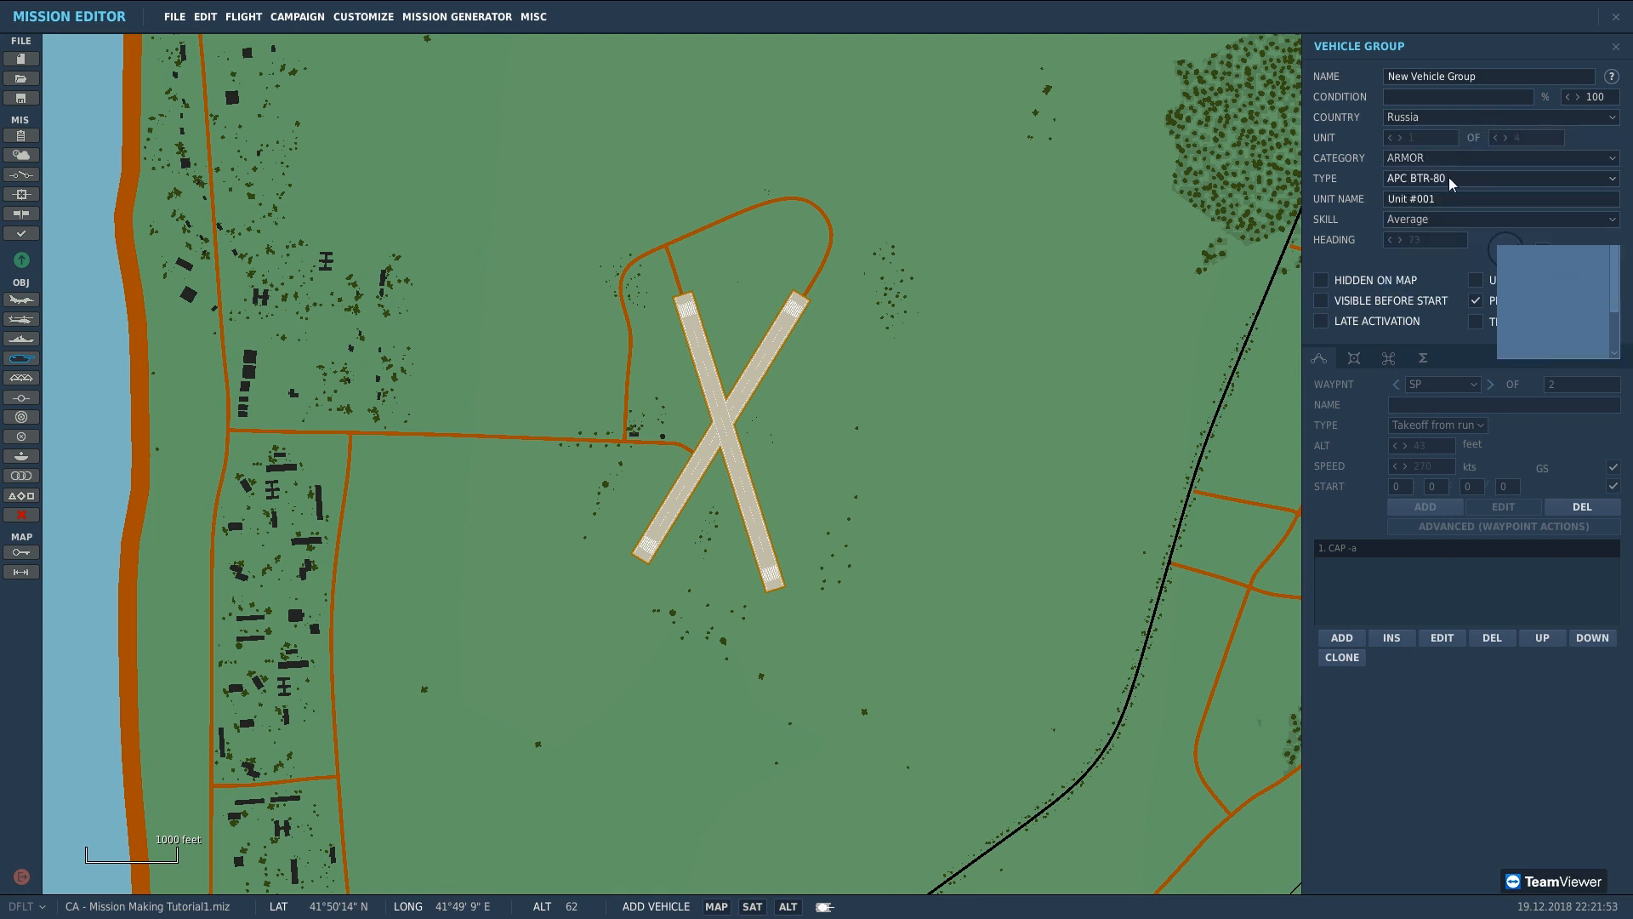
{"action": "left_click", "coordinate": [720, 434]}
{"action": "scroll", "coordinate": [655, 642], "scroll_direction": "up", "scroll_amount": 2}
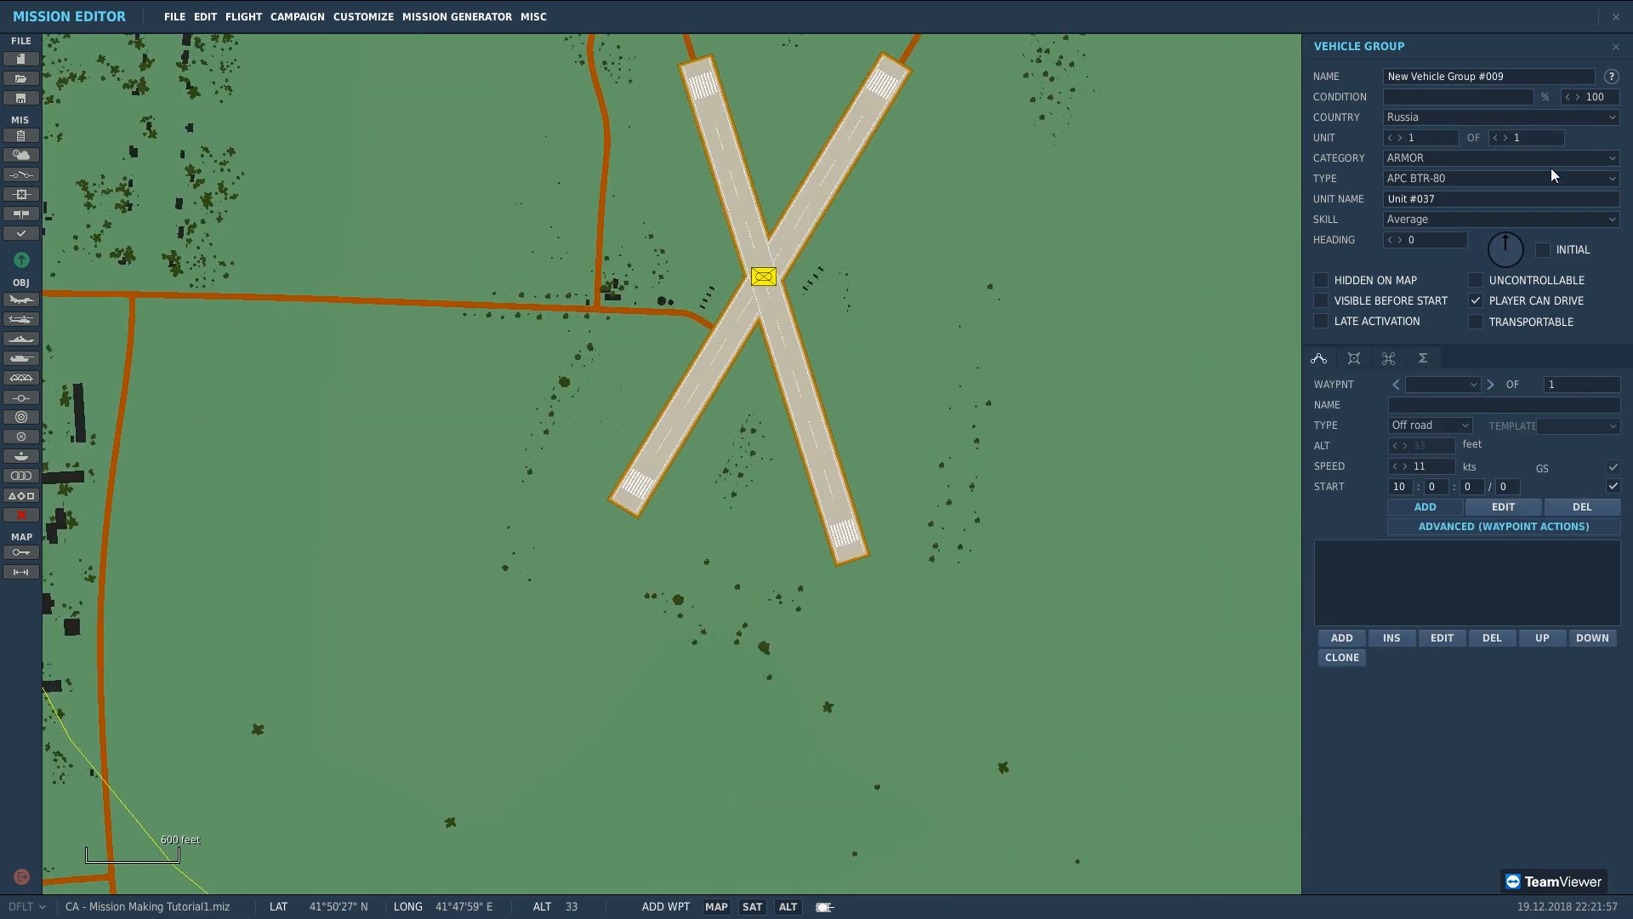
Step: Name the new vehicle group at the runway crossing poor sod
{"action": "left_click_drag", "start_coordinate": [1520, 74], "coordinate": [1411, 72]}
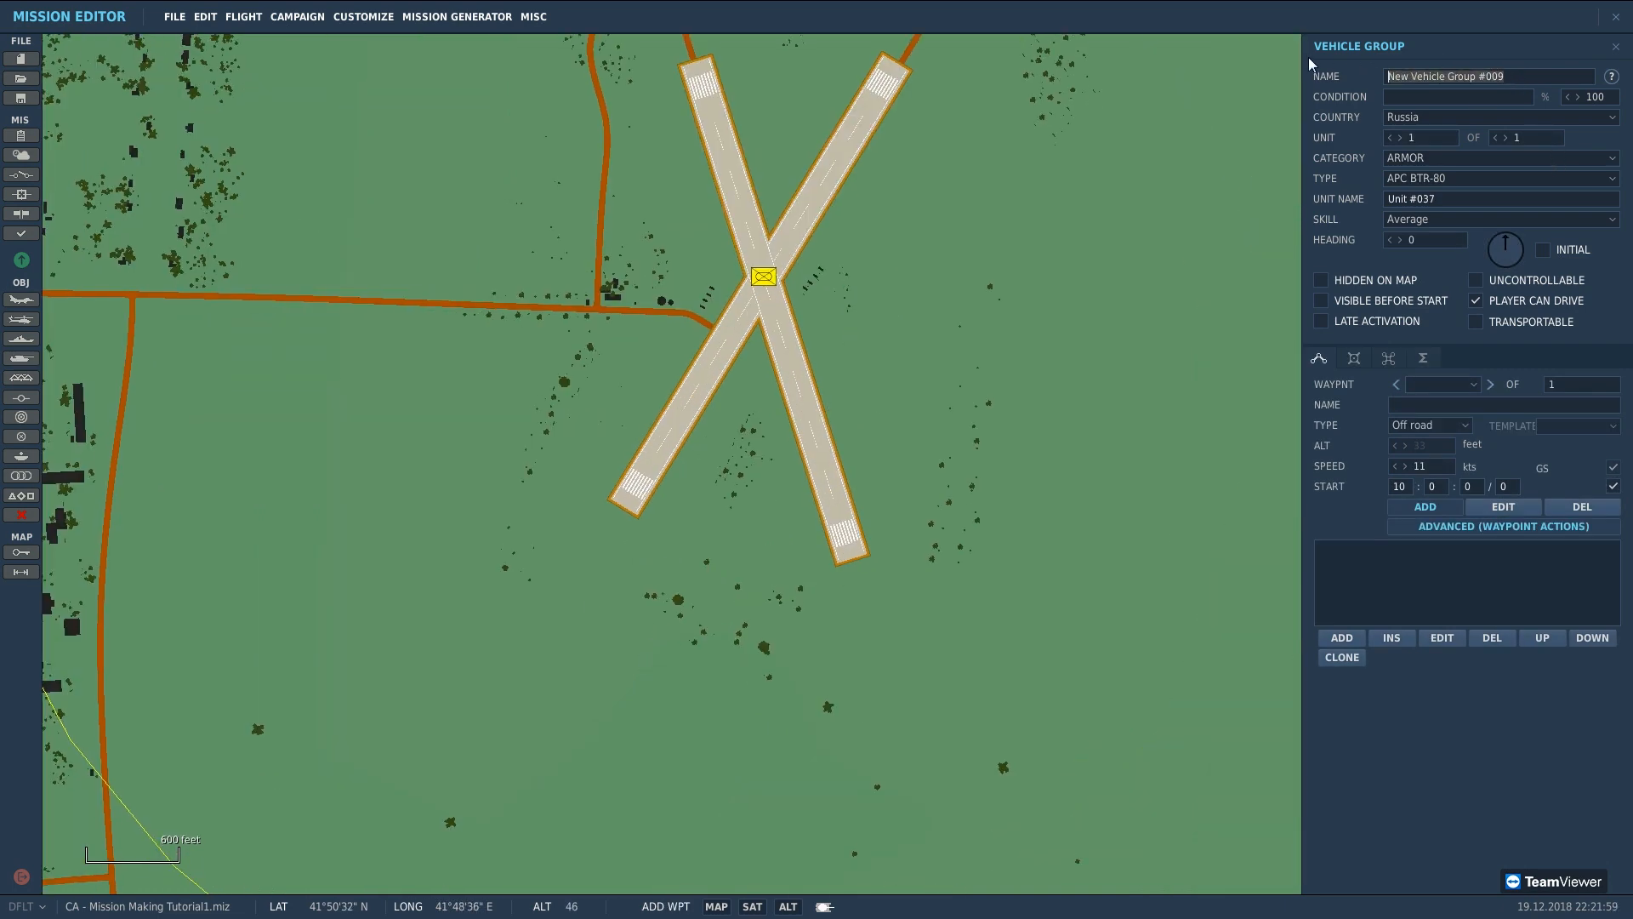
{"action": "type", "text": "poor sod"}
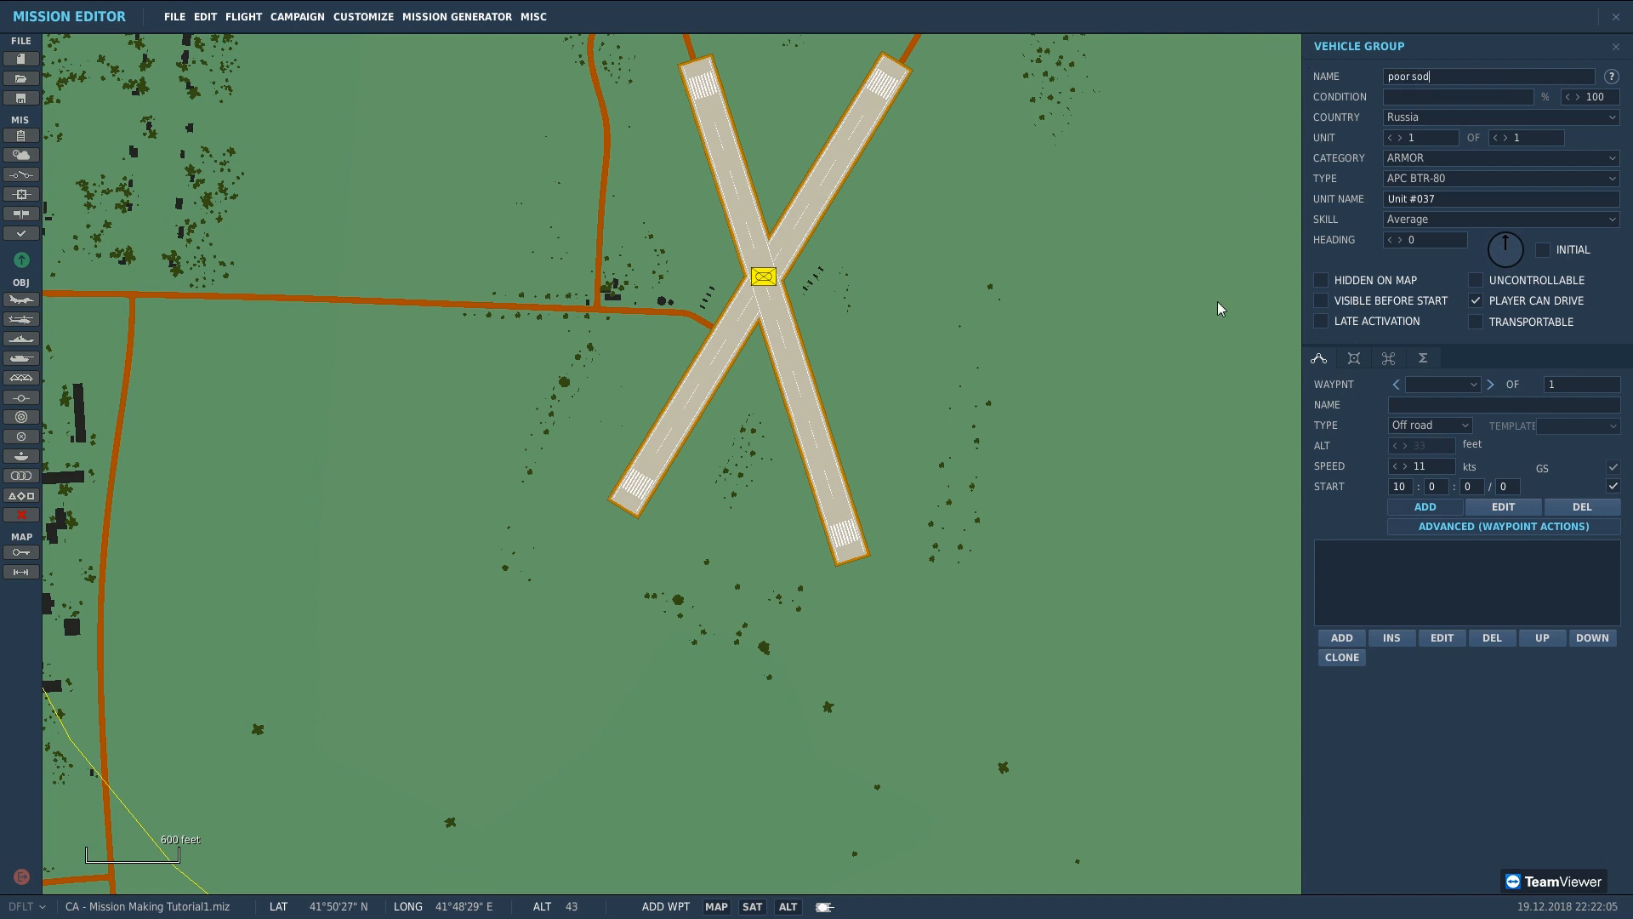
{"action": "right_click_drag", "start_coordinate": [803, 395], "coordinate": [804, 522]}
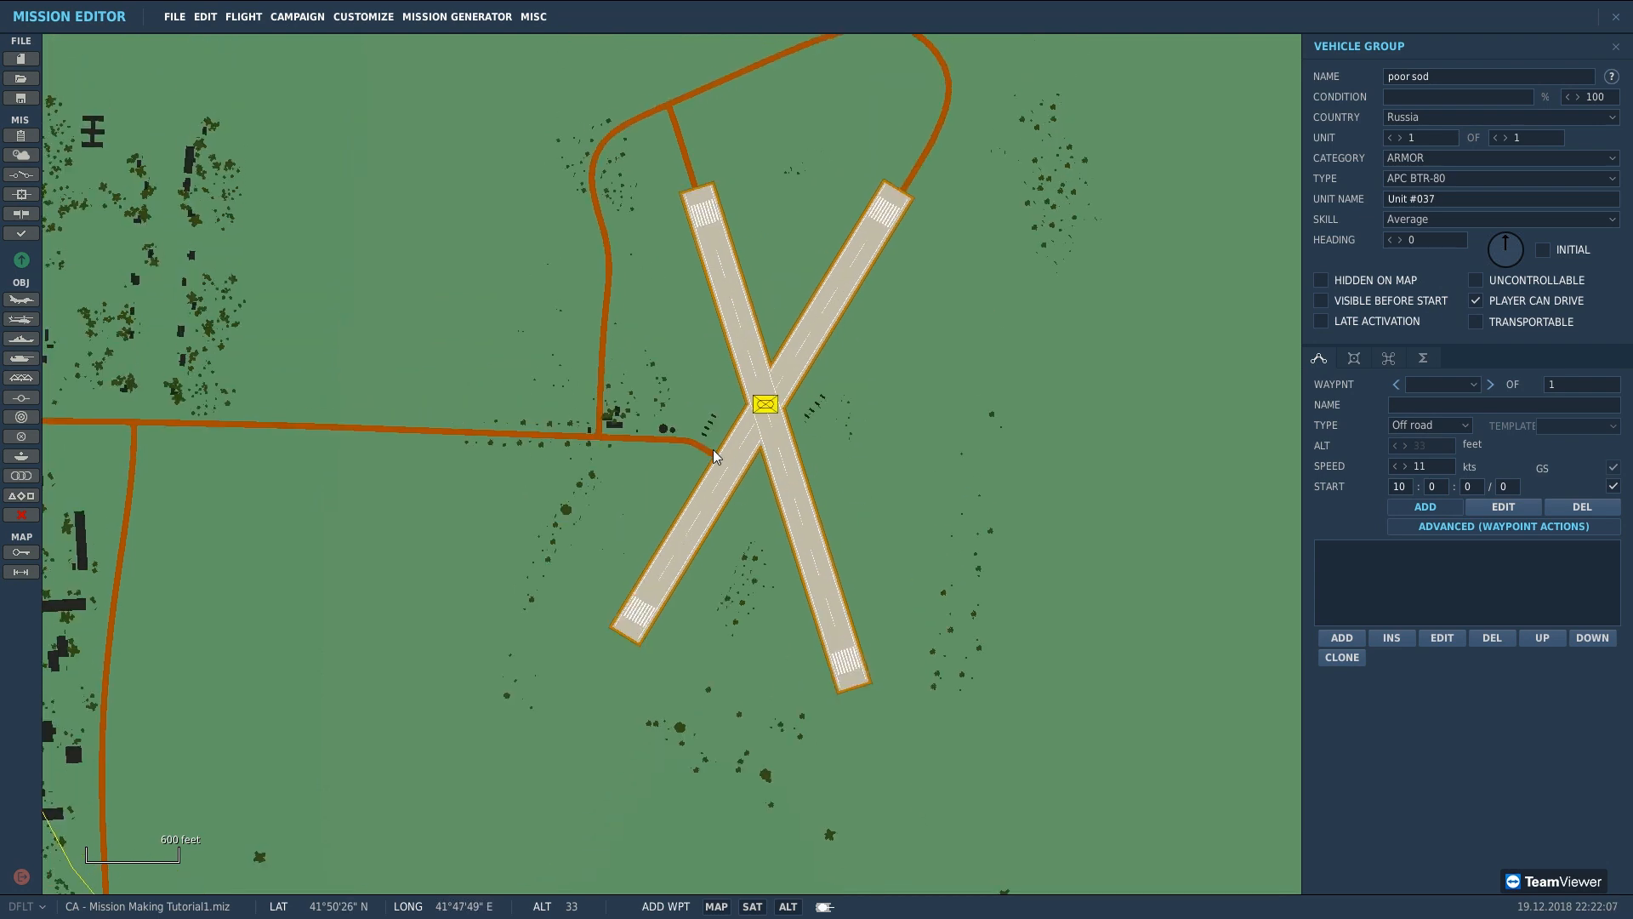
Step: Add a waypoint east of the poor sod group, delete it again and close the group settings
{"action": "scroll", "coordinate": [1041, 461], "scroll_direction": "down", "scroll_amount": 1}
{"action": "left_click", "coordinate": [1039, 460]}
{"action": "left_click", "coordinate": [1581, 506]}
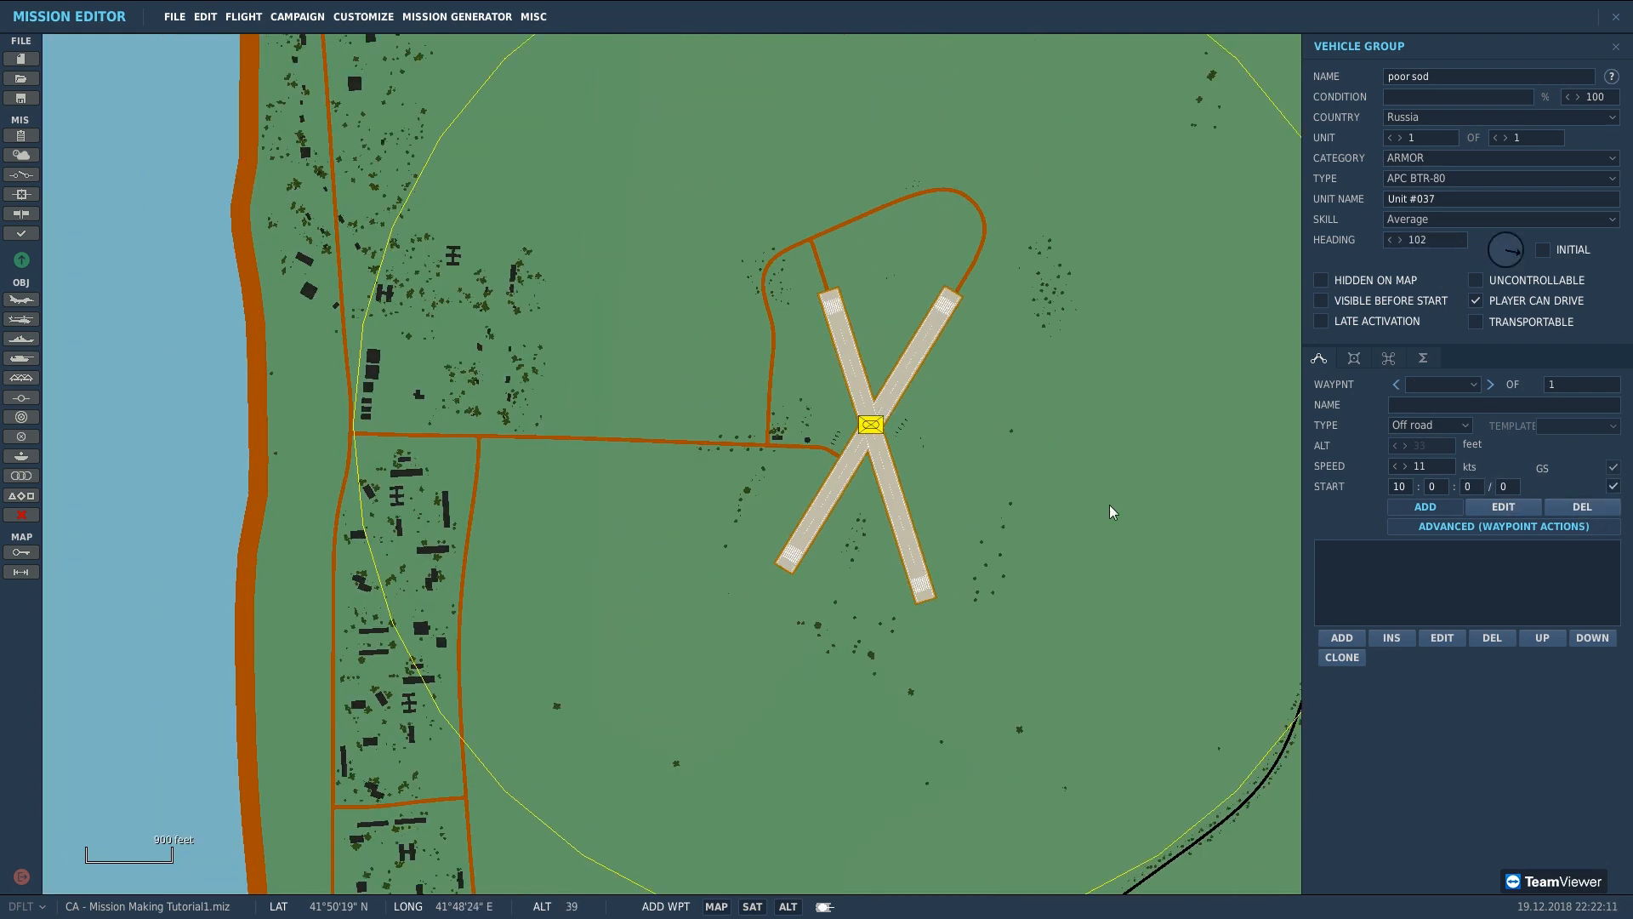
{"action": "scroll", "coordinate": [1076, 485], "scroll_direction": "down", "scroll_amount": 1}
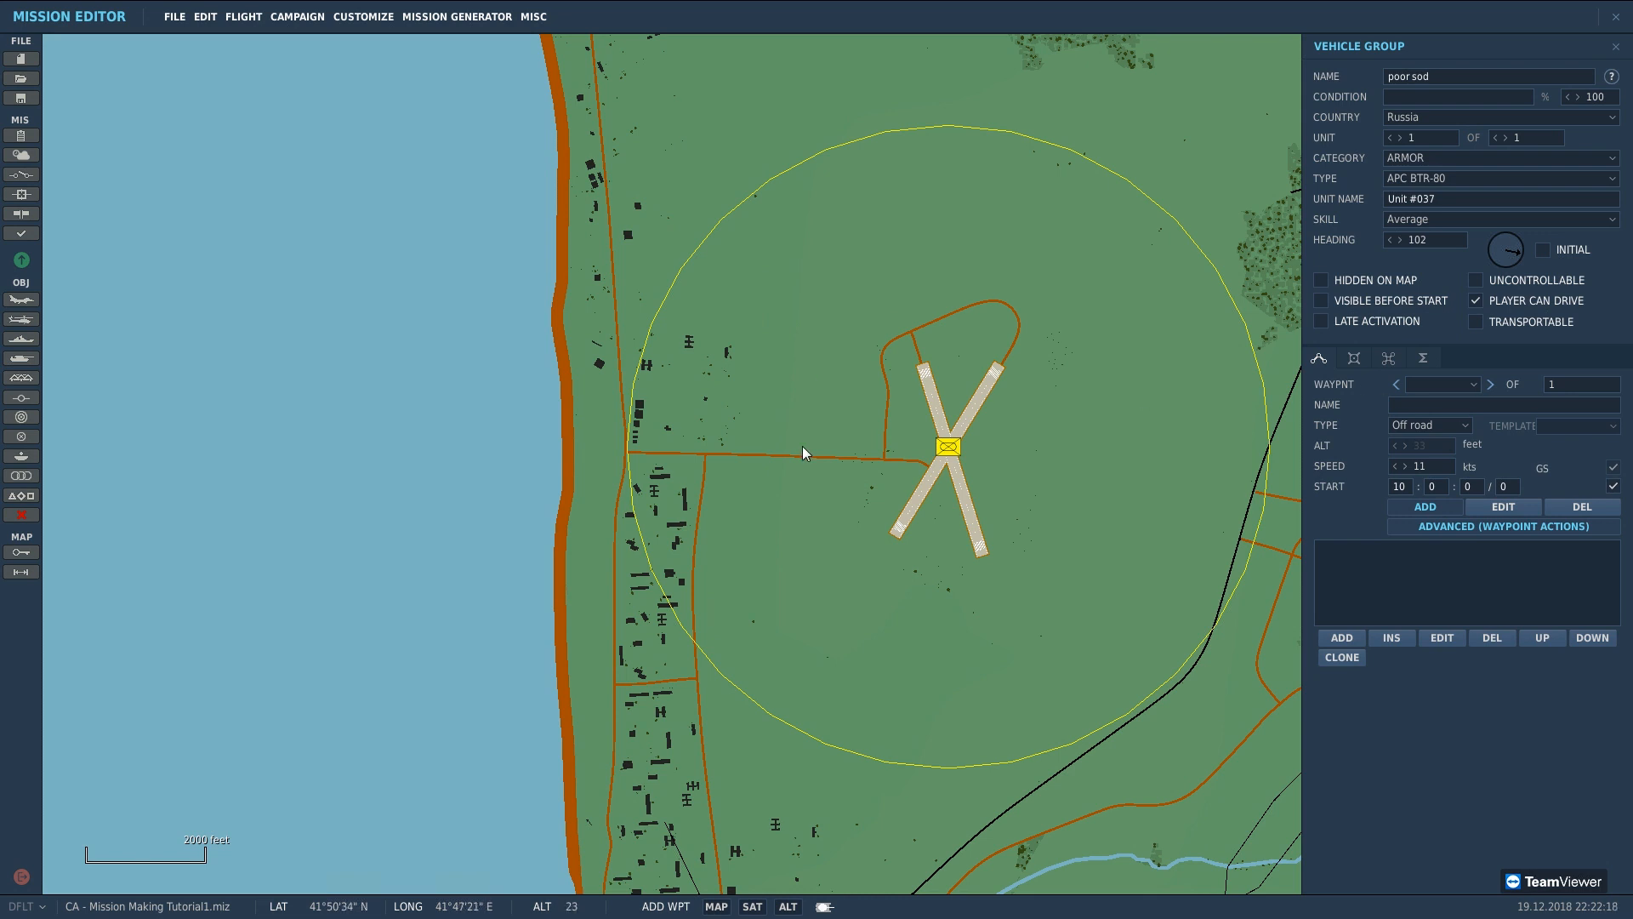
{"action": "left_click", "coordinate": [1616, 47]}
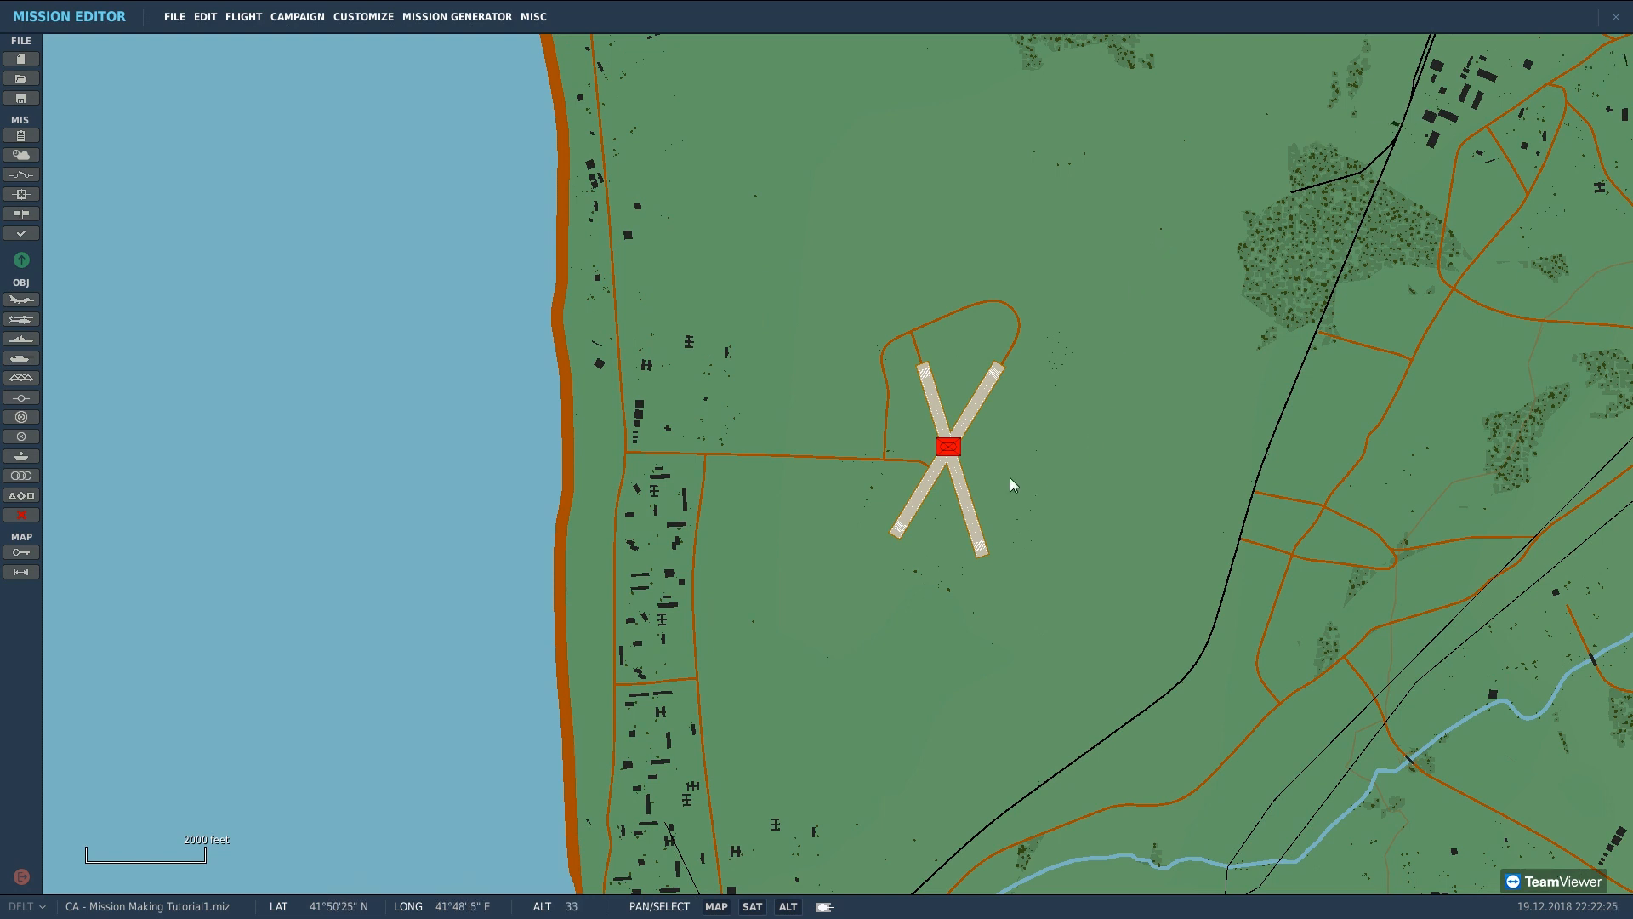
Step: Create a second ONCE trigger with the comment bullseye and the event ON DESTROY
{"action": "left_click", "coordinate": [21, 176]}
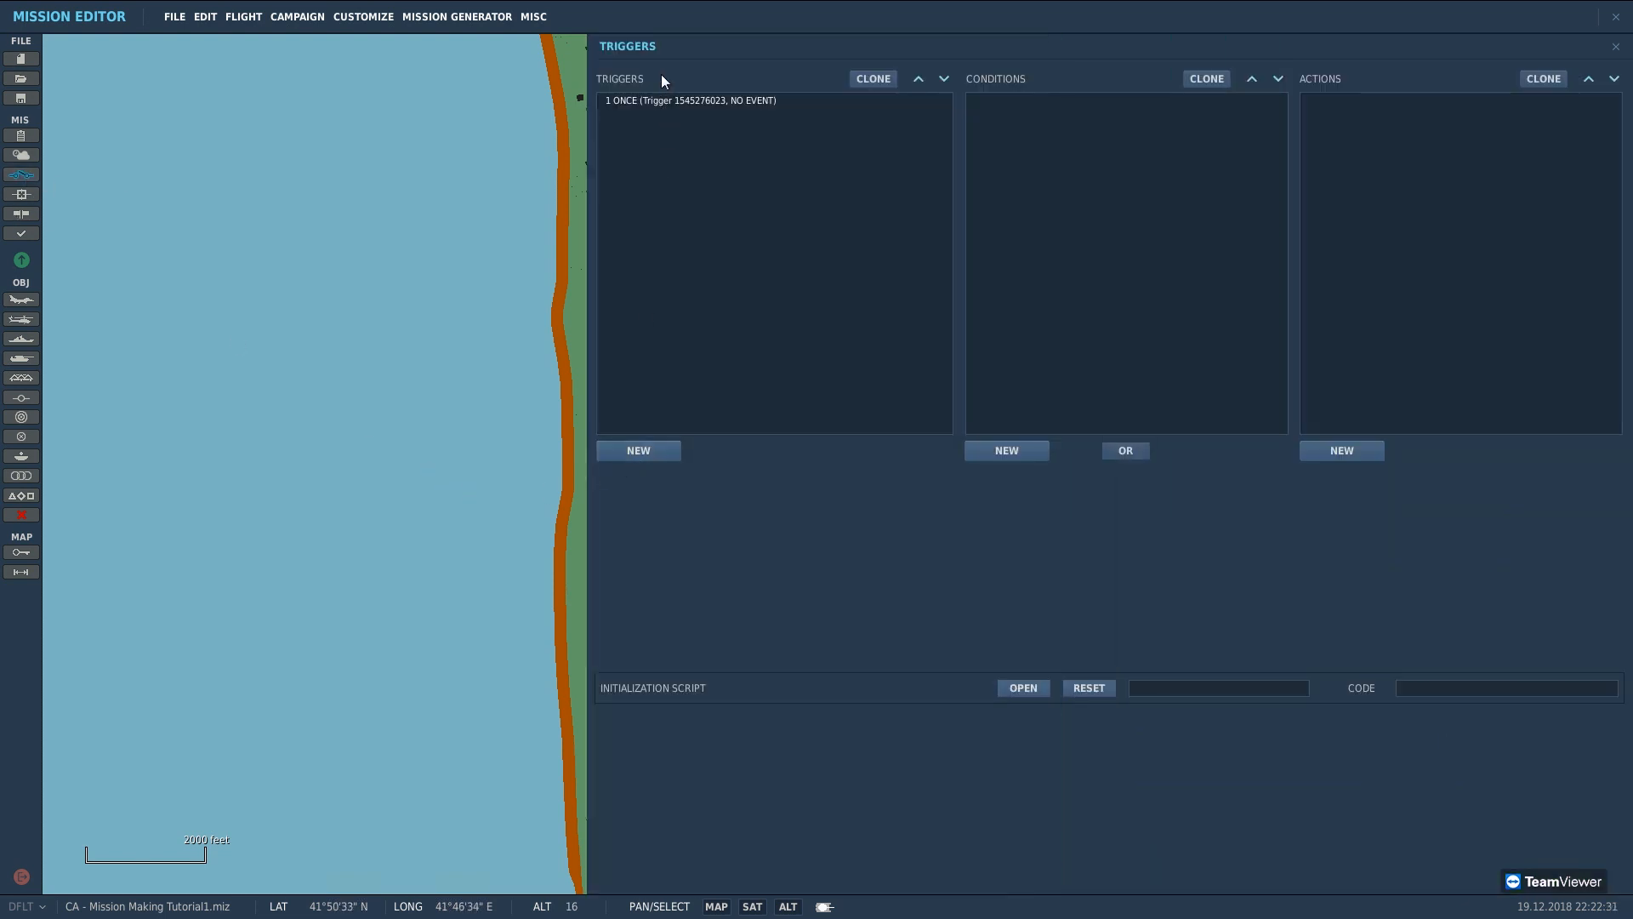
{"action": "left_click", "coordinate": [639, 452]}
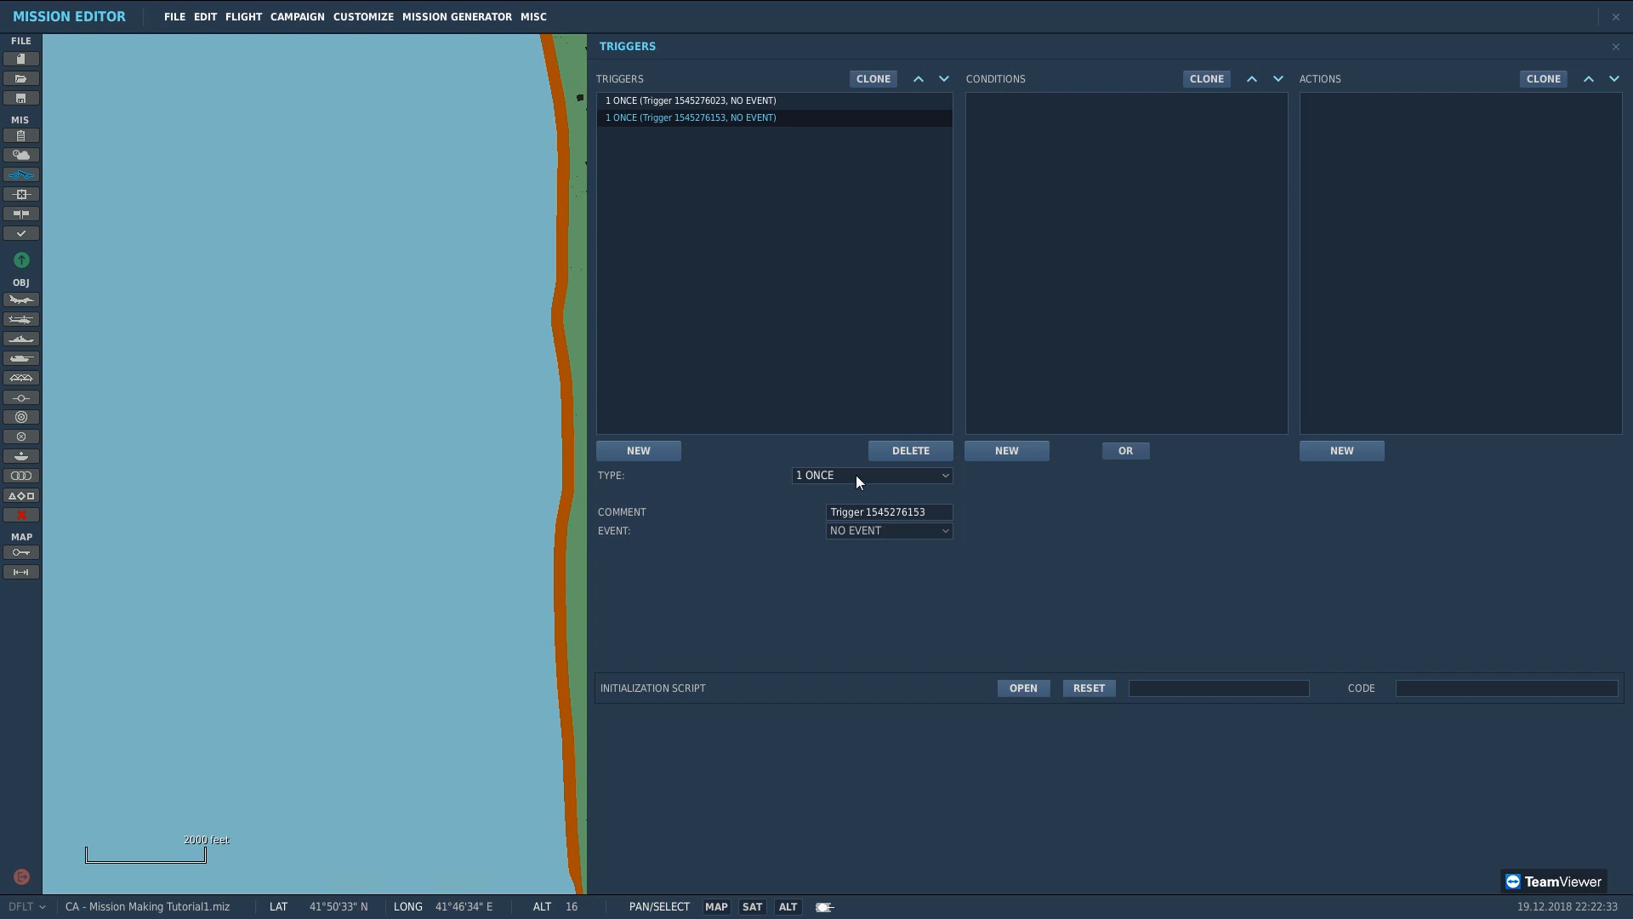
{"action": "left_click_drag", "start_coordinate": [395, 463], "coordinate": [9, 436]}
{"action": "scroll", "coordinate": [425, 413], "scroll_direction": "down", "scroll_amount": 1}
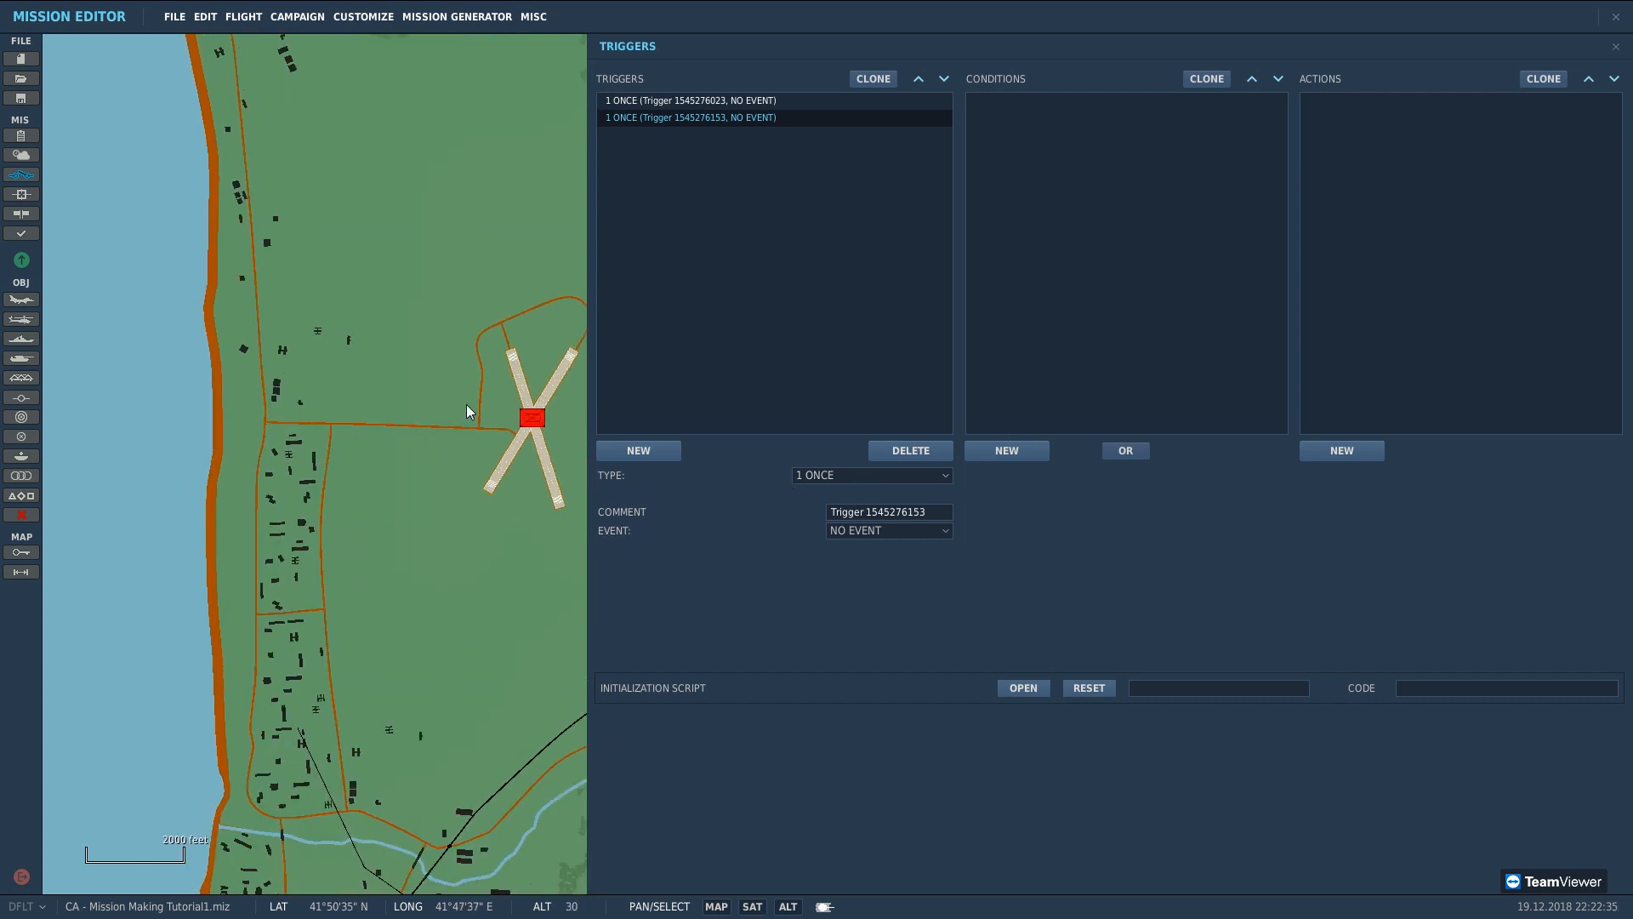
{"action": "left_click_drag", "start_coordinate": [466, 405], "coordinate": [377, 436]}
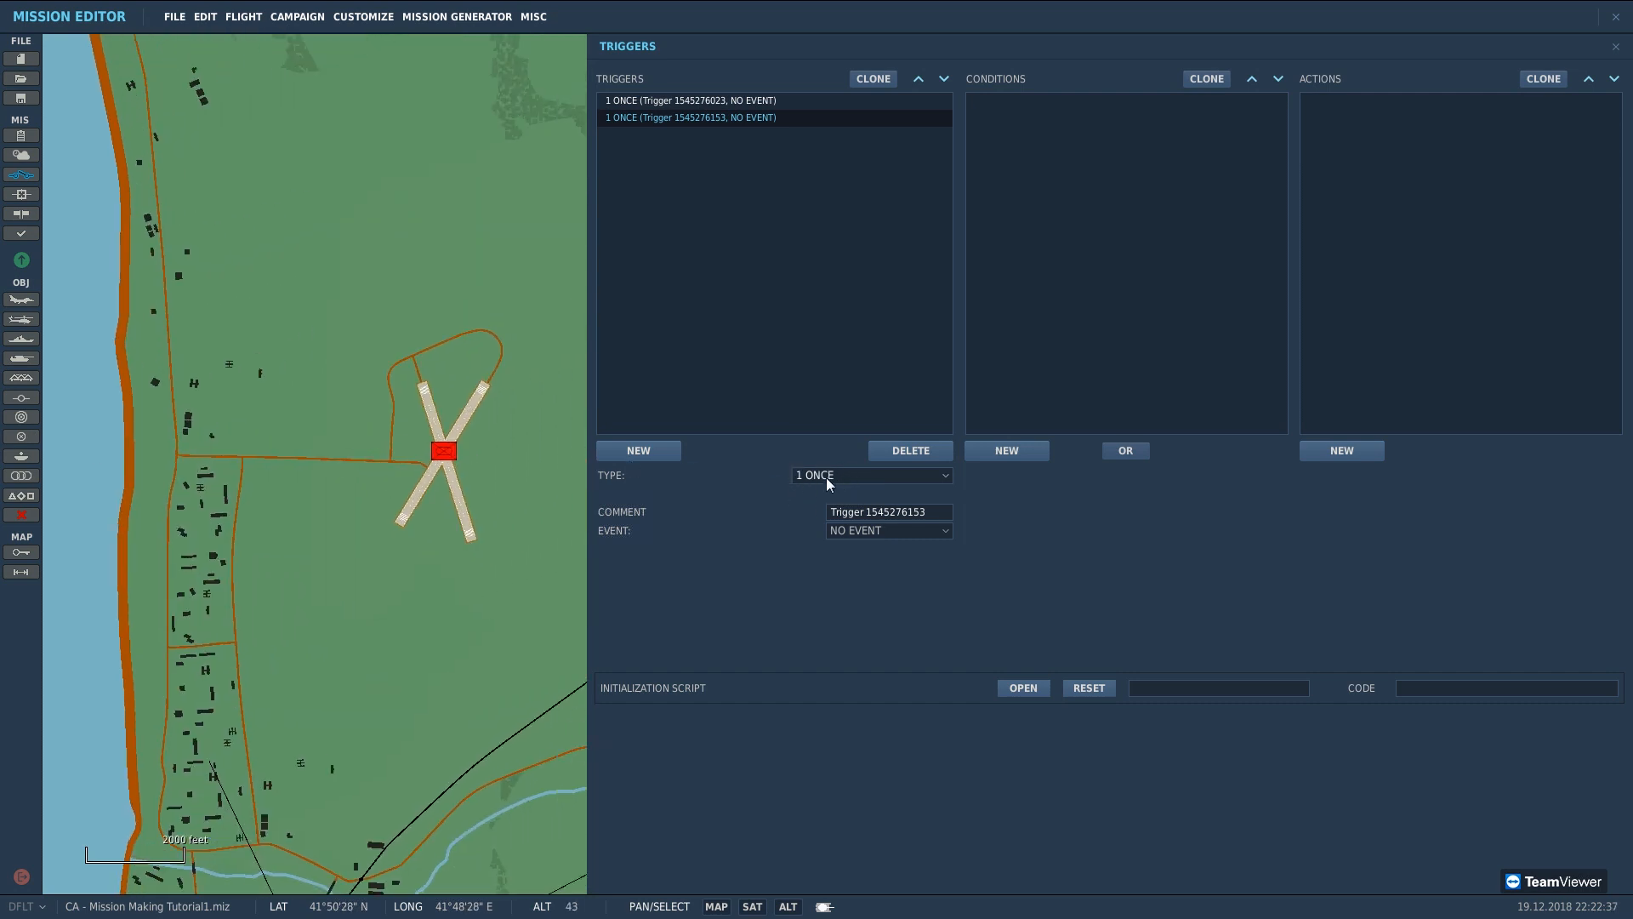
{"action": "scroll", "coordinate": [468, 464], "scroll_direction": "up", "scroll_amount": 1}
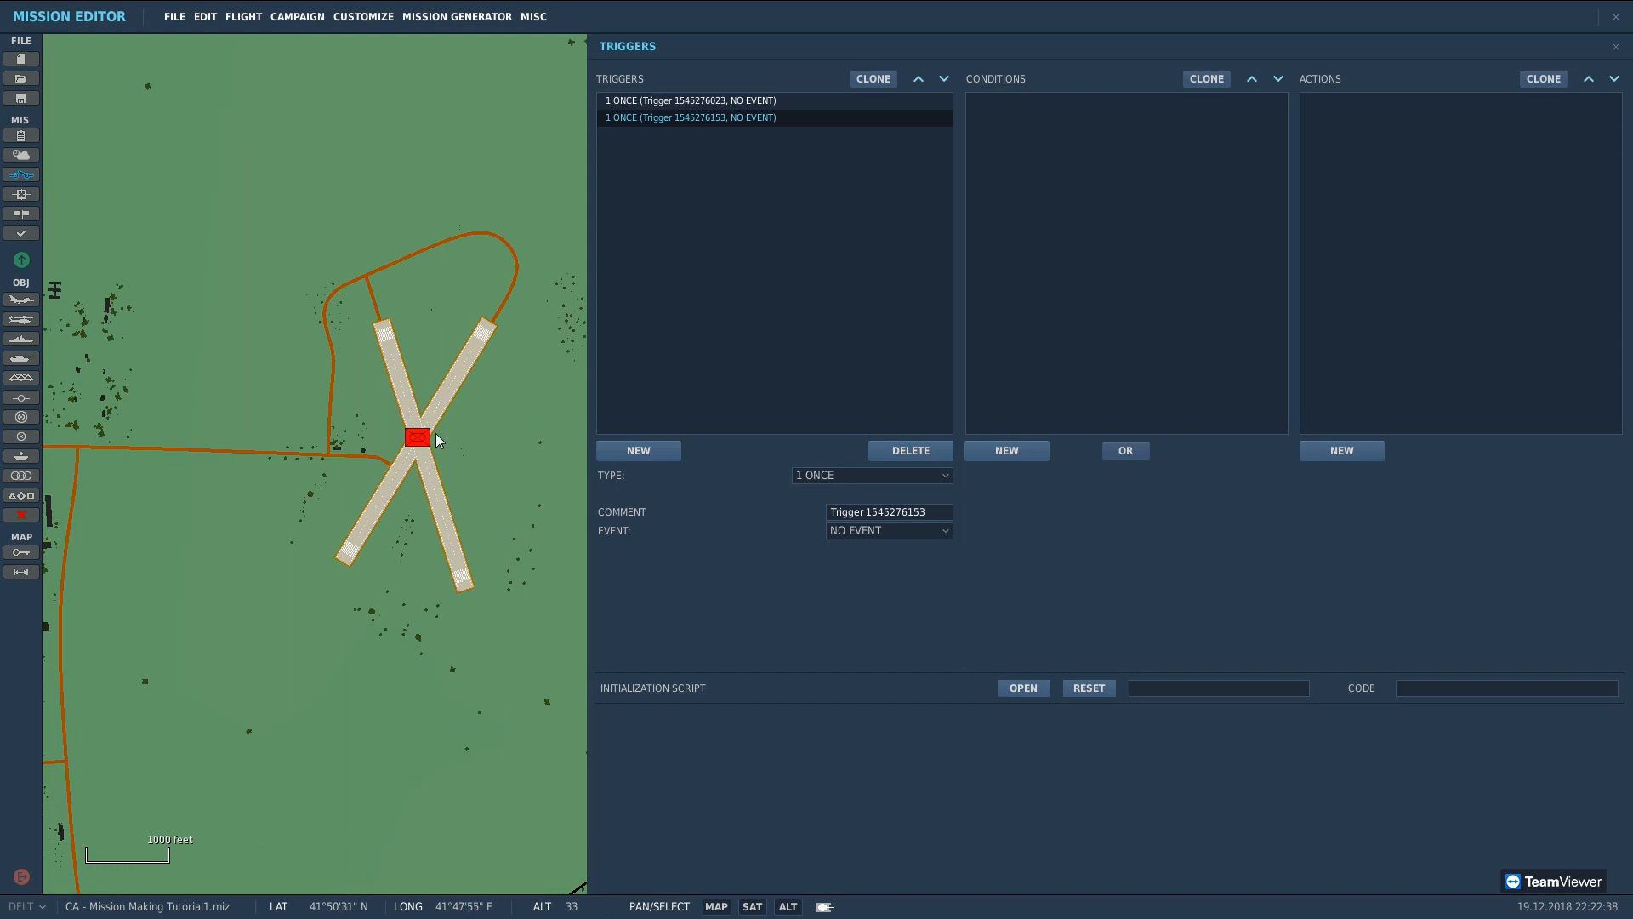
{"action": "scroll", "coordinate": [426, 434], "scroll_direction": "up", "scroll_amount": 1}
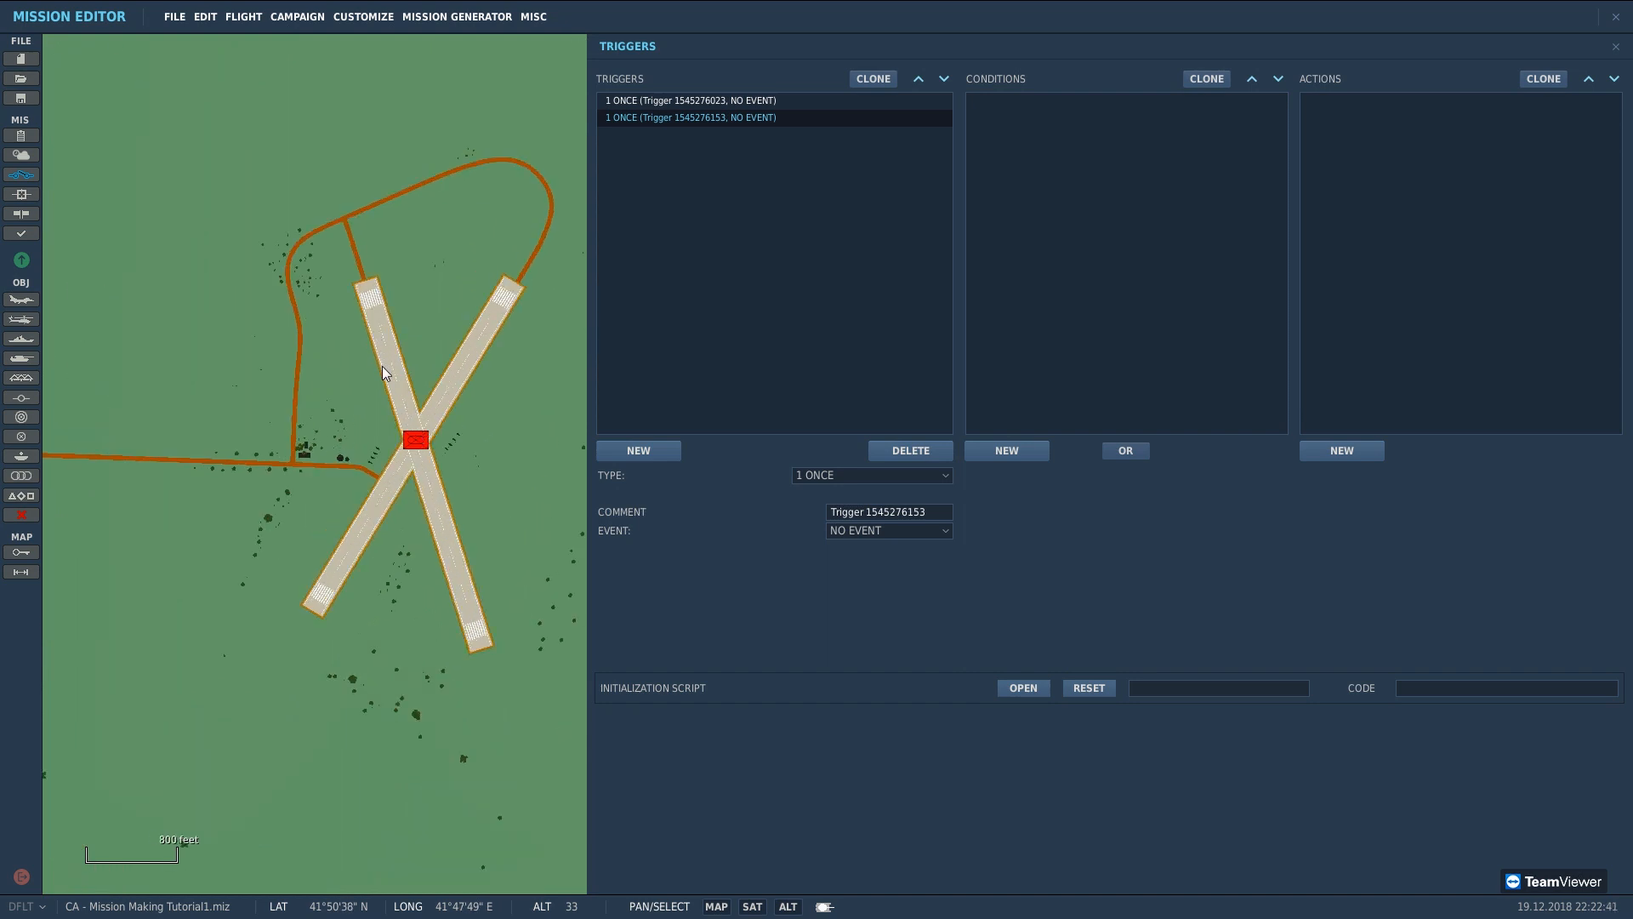
{"action": "left_click", "coordinate": [805, 473]}
{"action": "left_click_drag", "start_coordinate": [936, 513], "coordinate": [692, 514]}
{"action": "type", "text": "bul"}
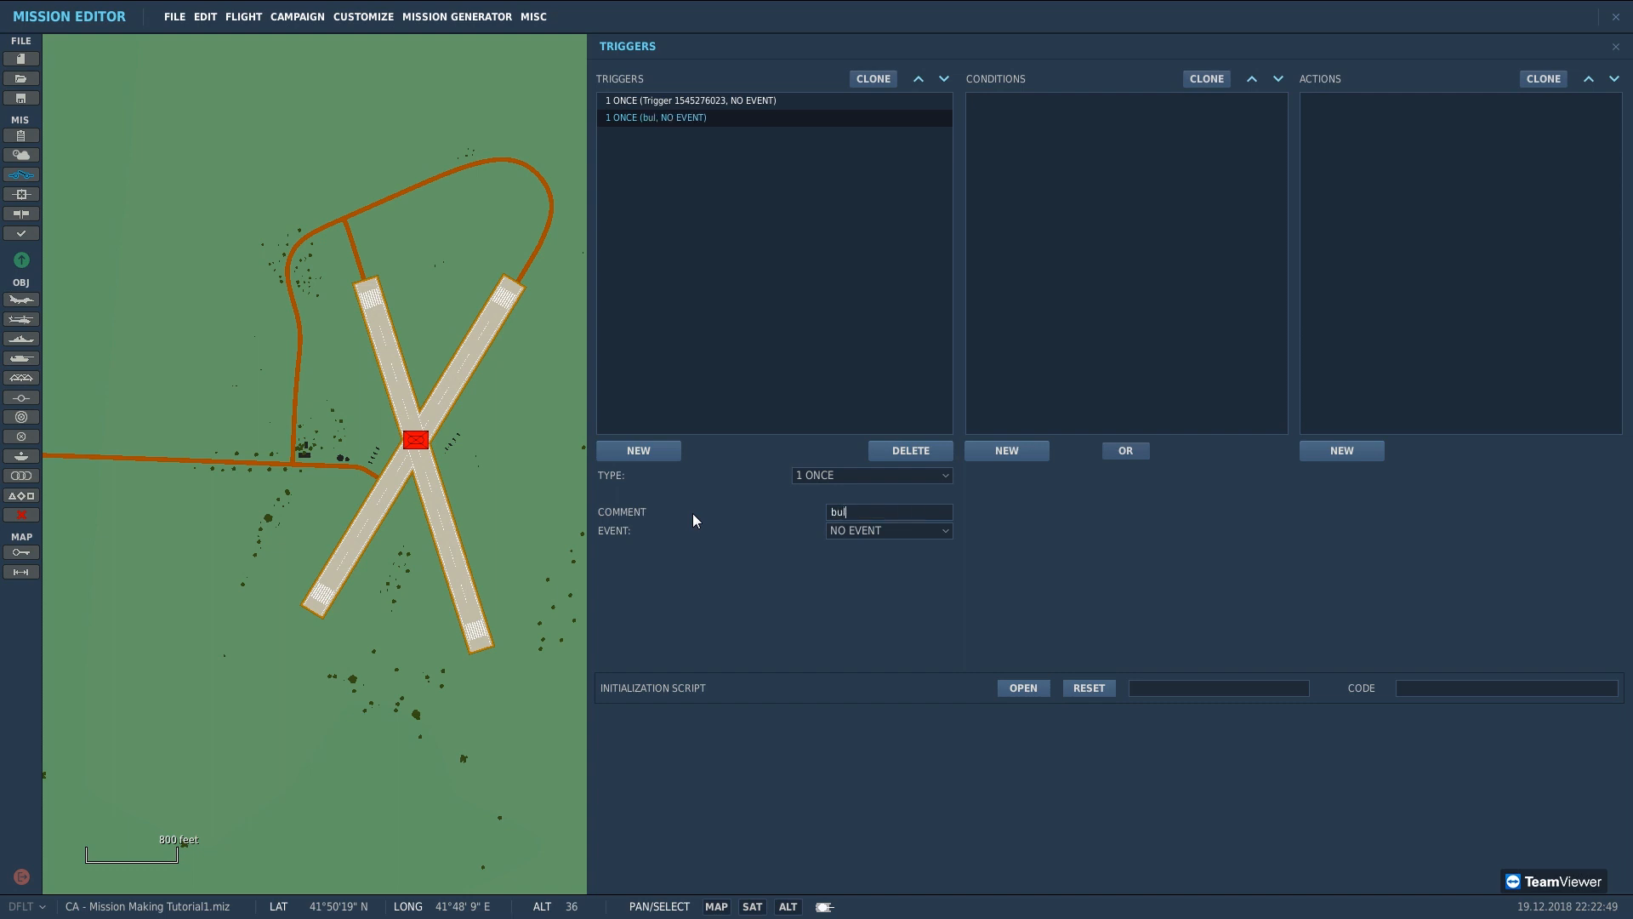
{"action": "type", "text": "lseye"}
{"action": "left_click", "coordinate": [874, 534]}
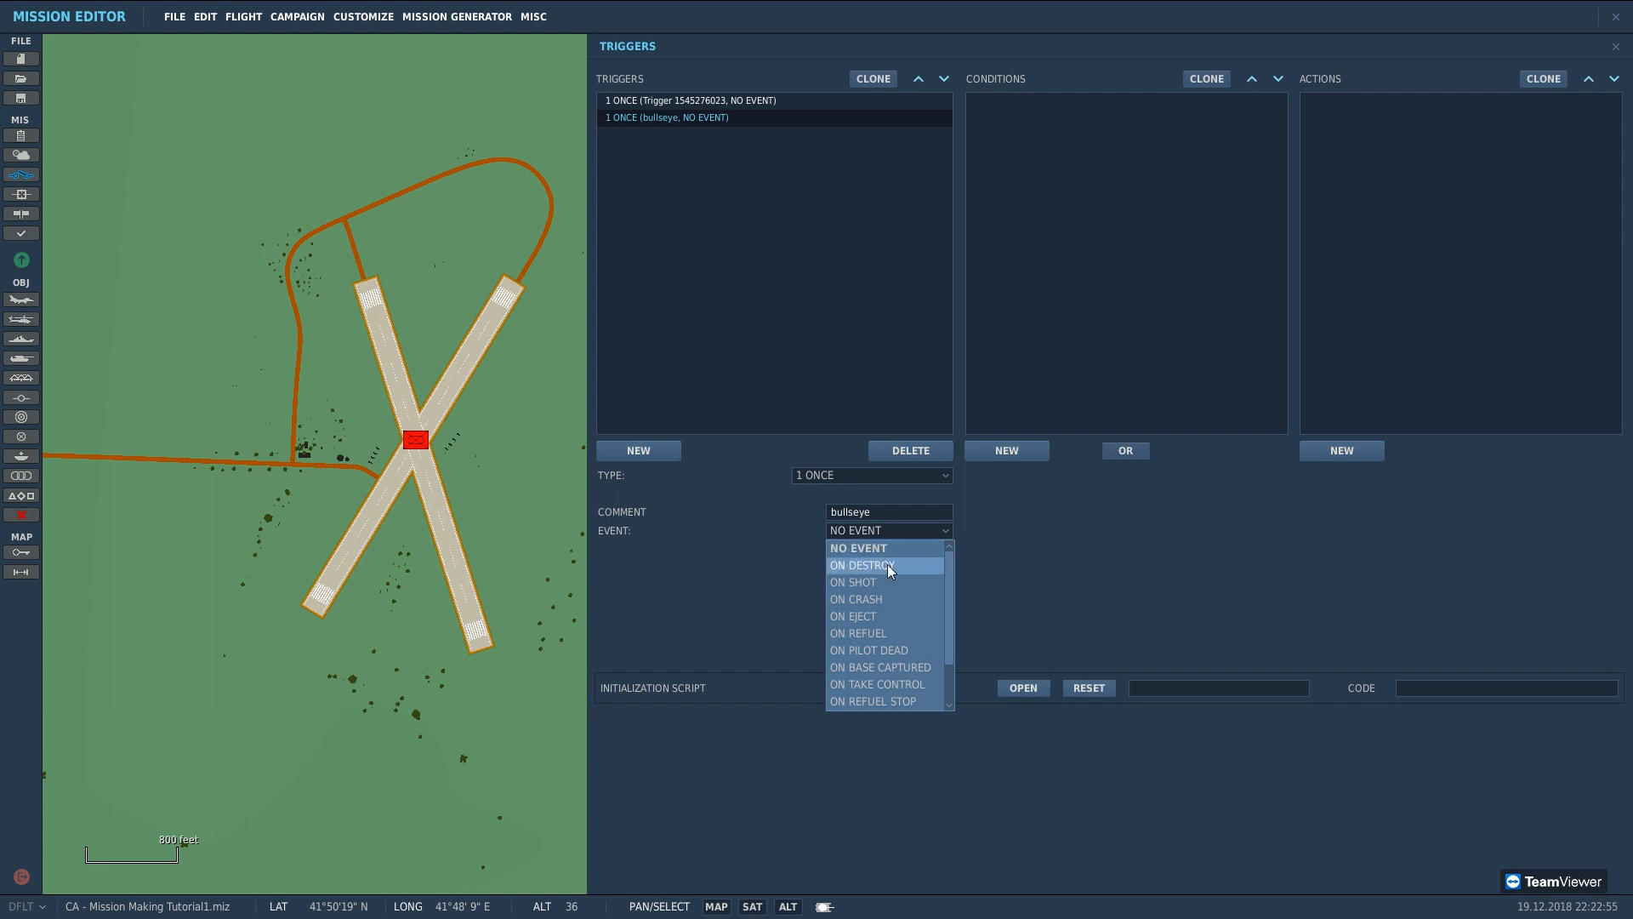
{"action": "left_click", "coordinate": [886, 563]}
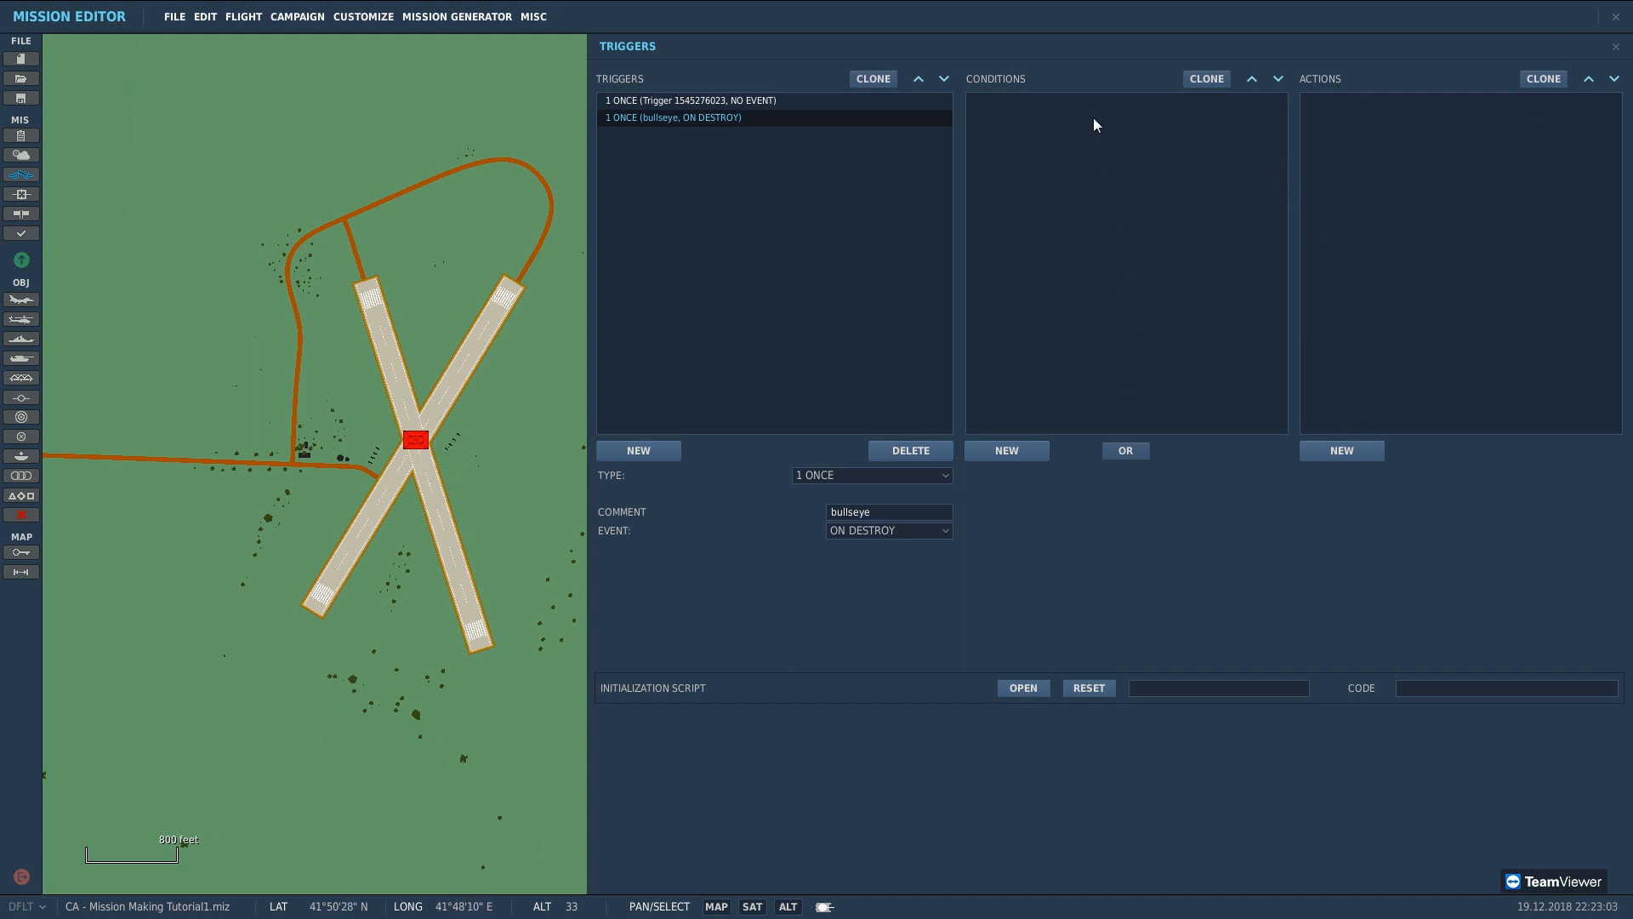
Step: Add a UNIT DEAD condition to the bullseye trigger and look for the poor sod vehicle among its units
{"action": "left_click", "coordinate": [1020, 445]}
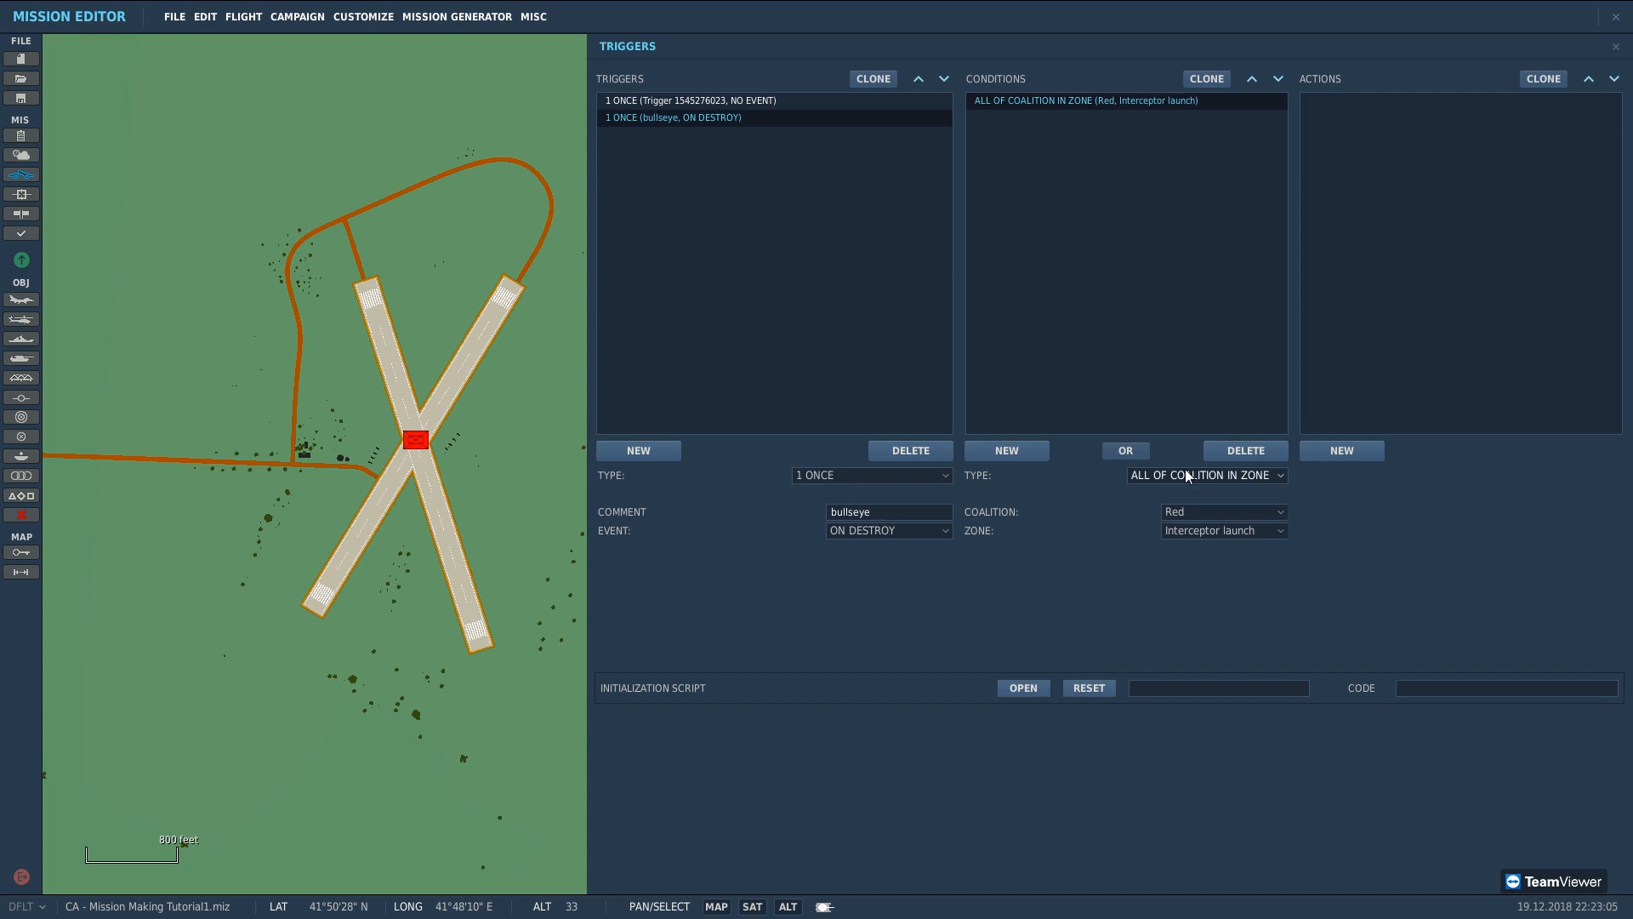
{"action": "left_click", "coordinate": [1188, 476]}
{"action": "scroll", "coordinate": [1279, 517], "scroll_direction": "down", "scroll_amount": 10}
{"action": "scroll", "coordinate": [1268, 525], "scroll_direction": "down", "scroll_amount": 5}
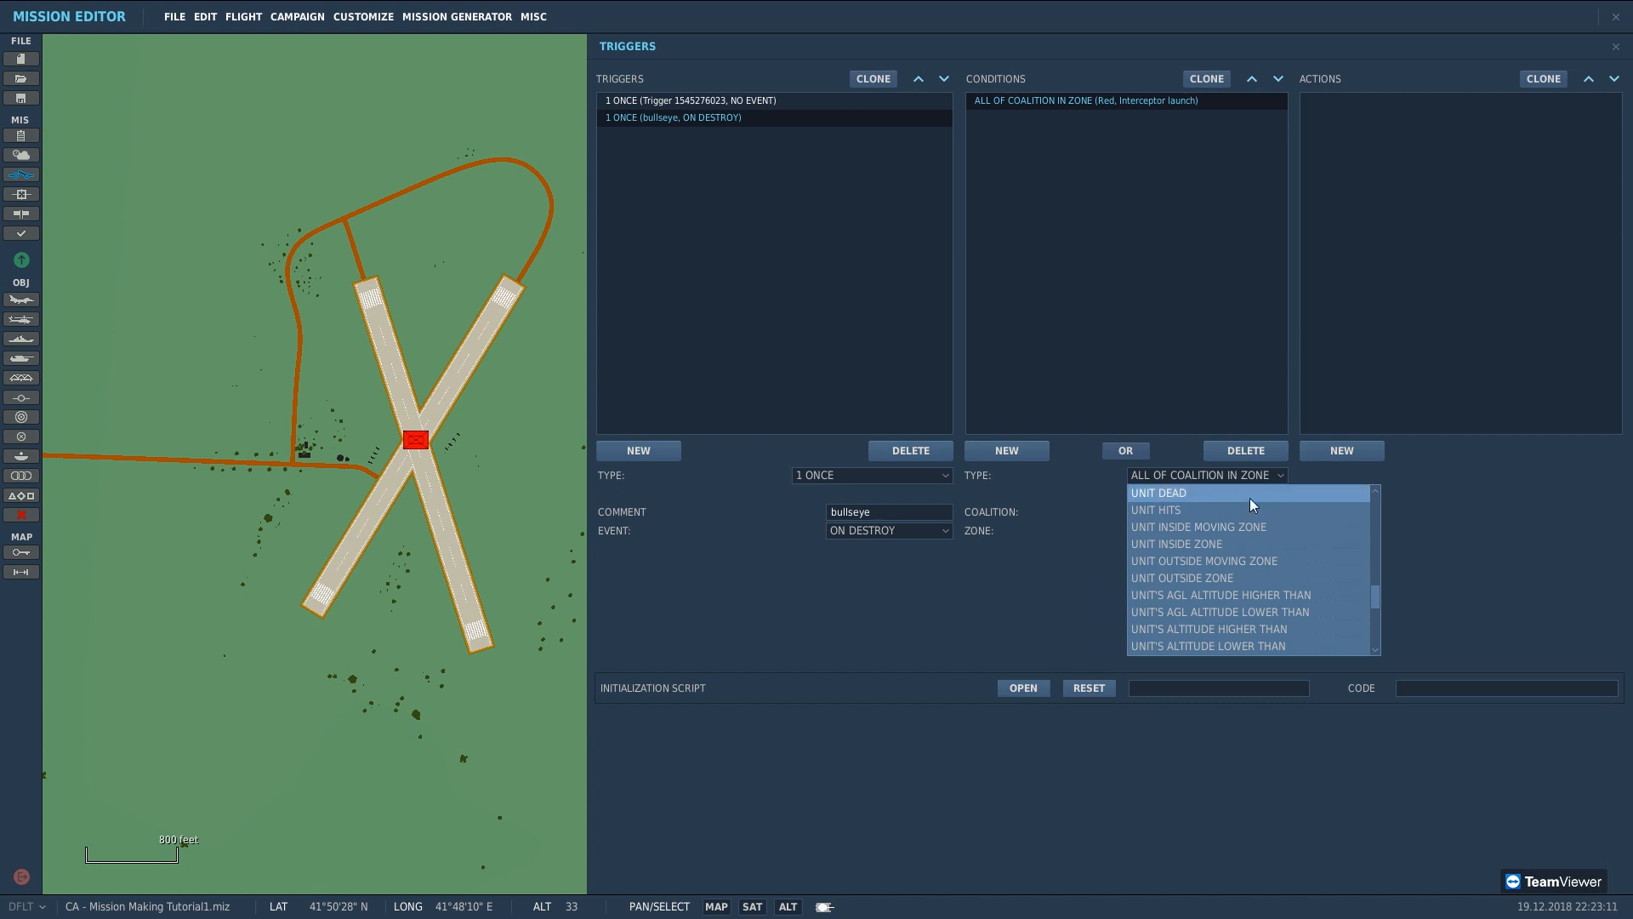
{"action": "left_click", "coordinate": [1248, 494]}
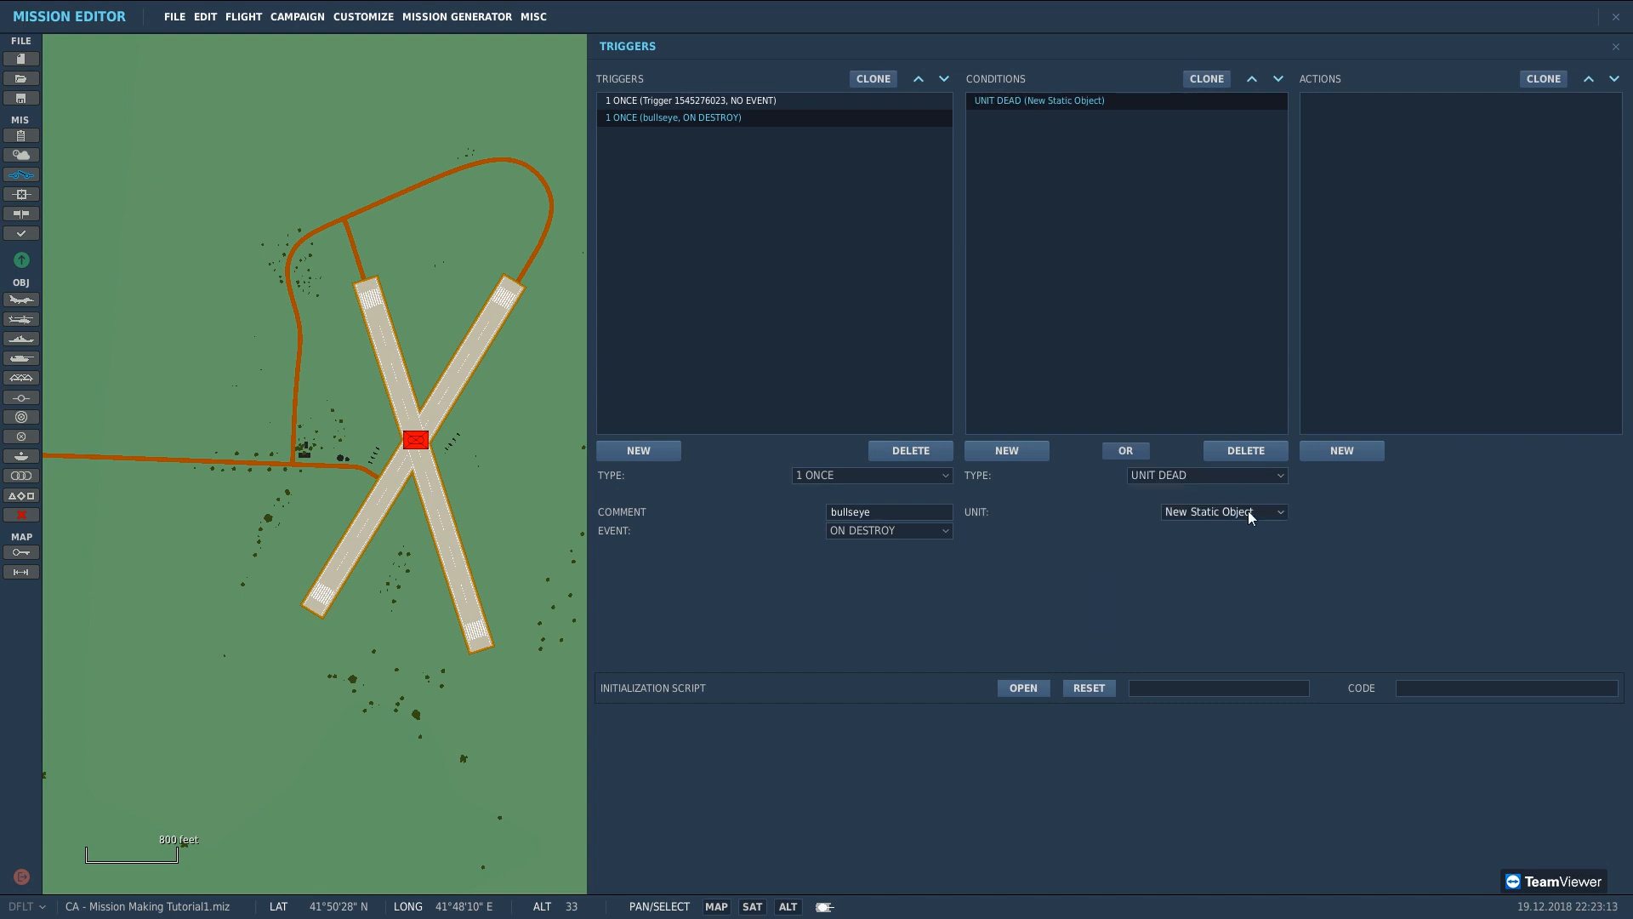
{"action": "left_click", "coordinate": [1248, 510]}
{"action": "scroll", "coordinate": [1264, 534], "scroll_direction": "down", "scroll_amount": 5}
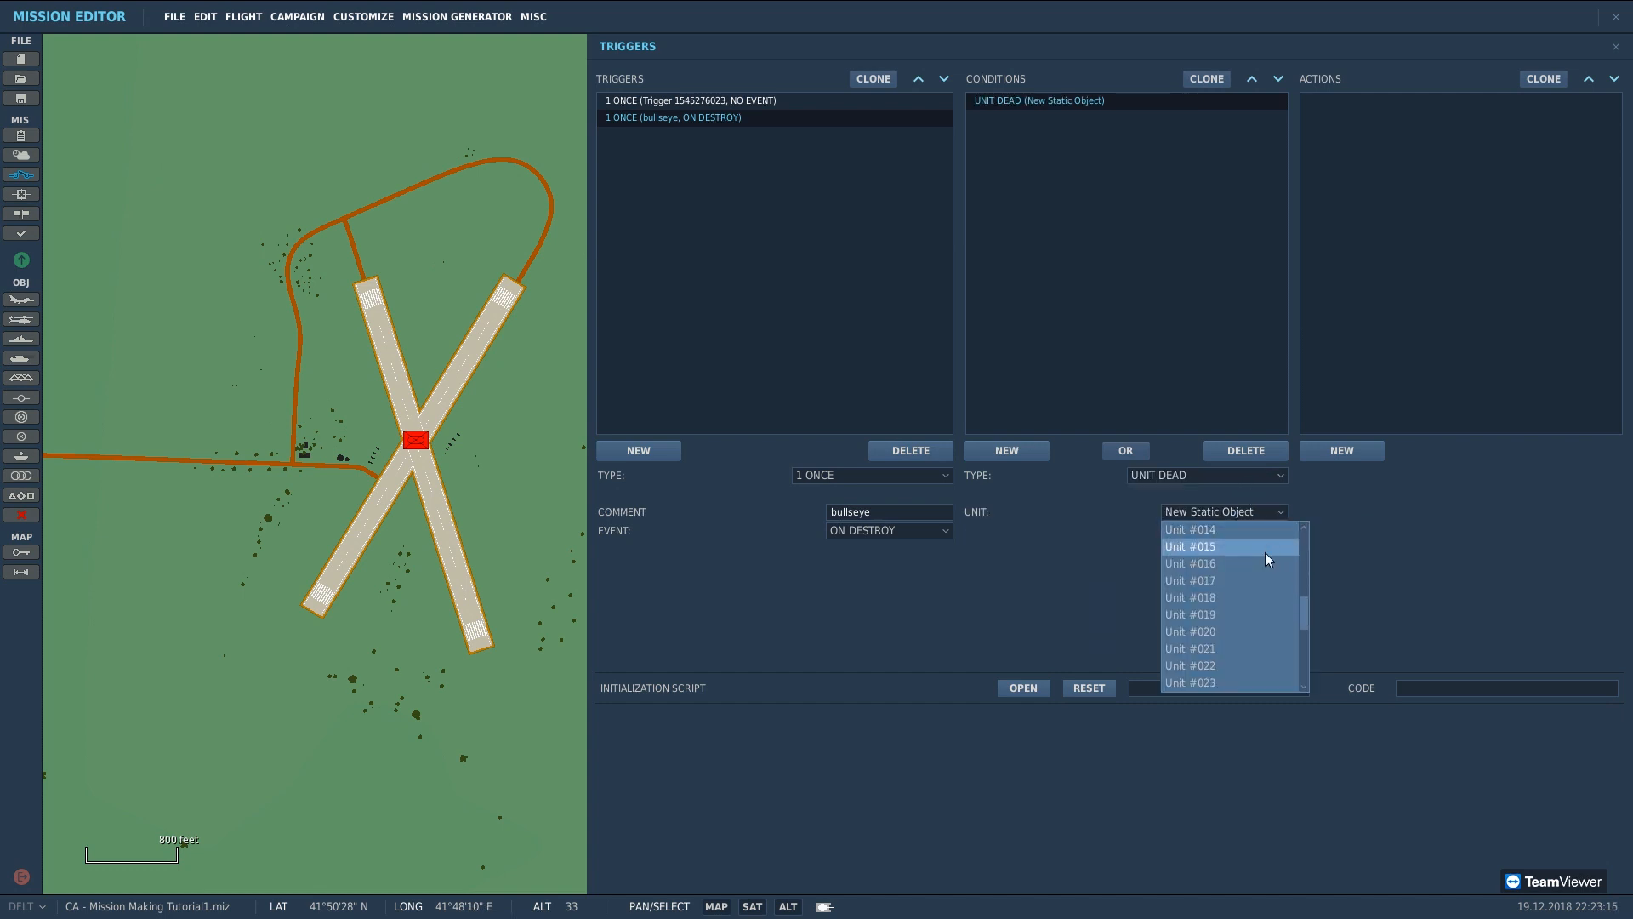
{"action": "scroll", "coordinate": [1263, 558], "scroll_direction": "up", "scroll_amount": 6}
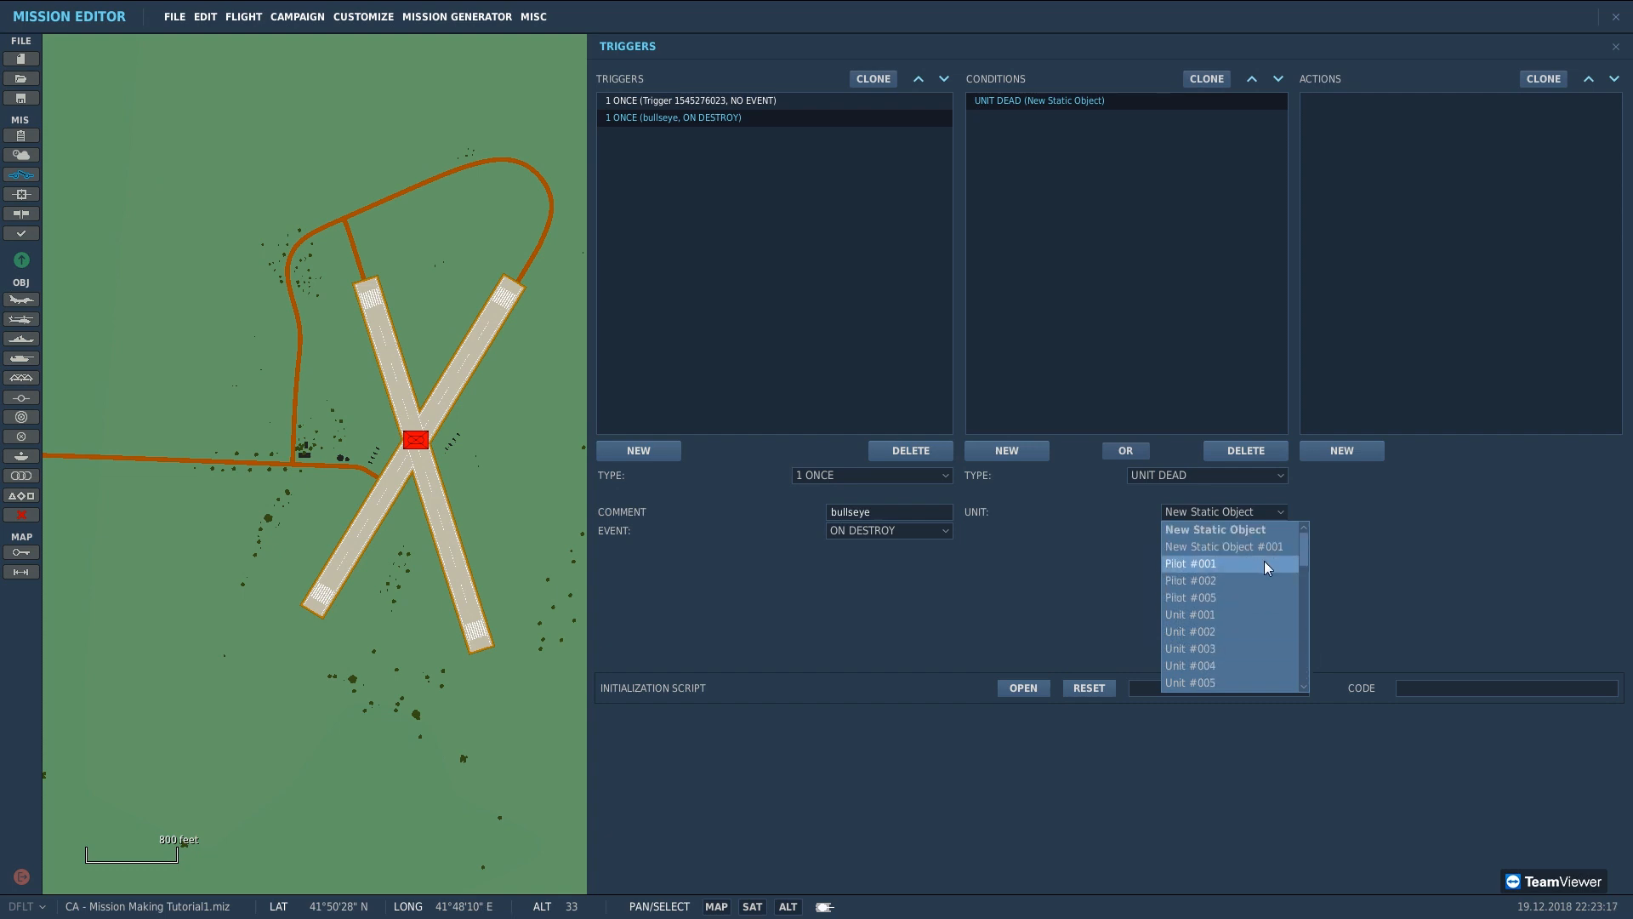
{"action": "scroll", "coordinate": [1262, 560], "scroll_direction": "down", "scroll_amount": 2}
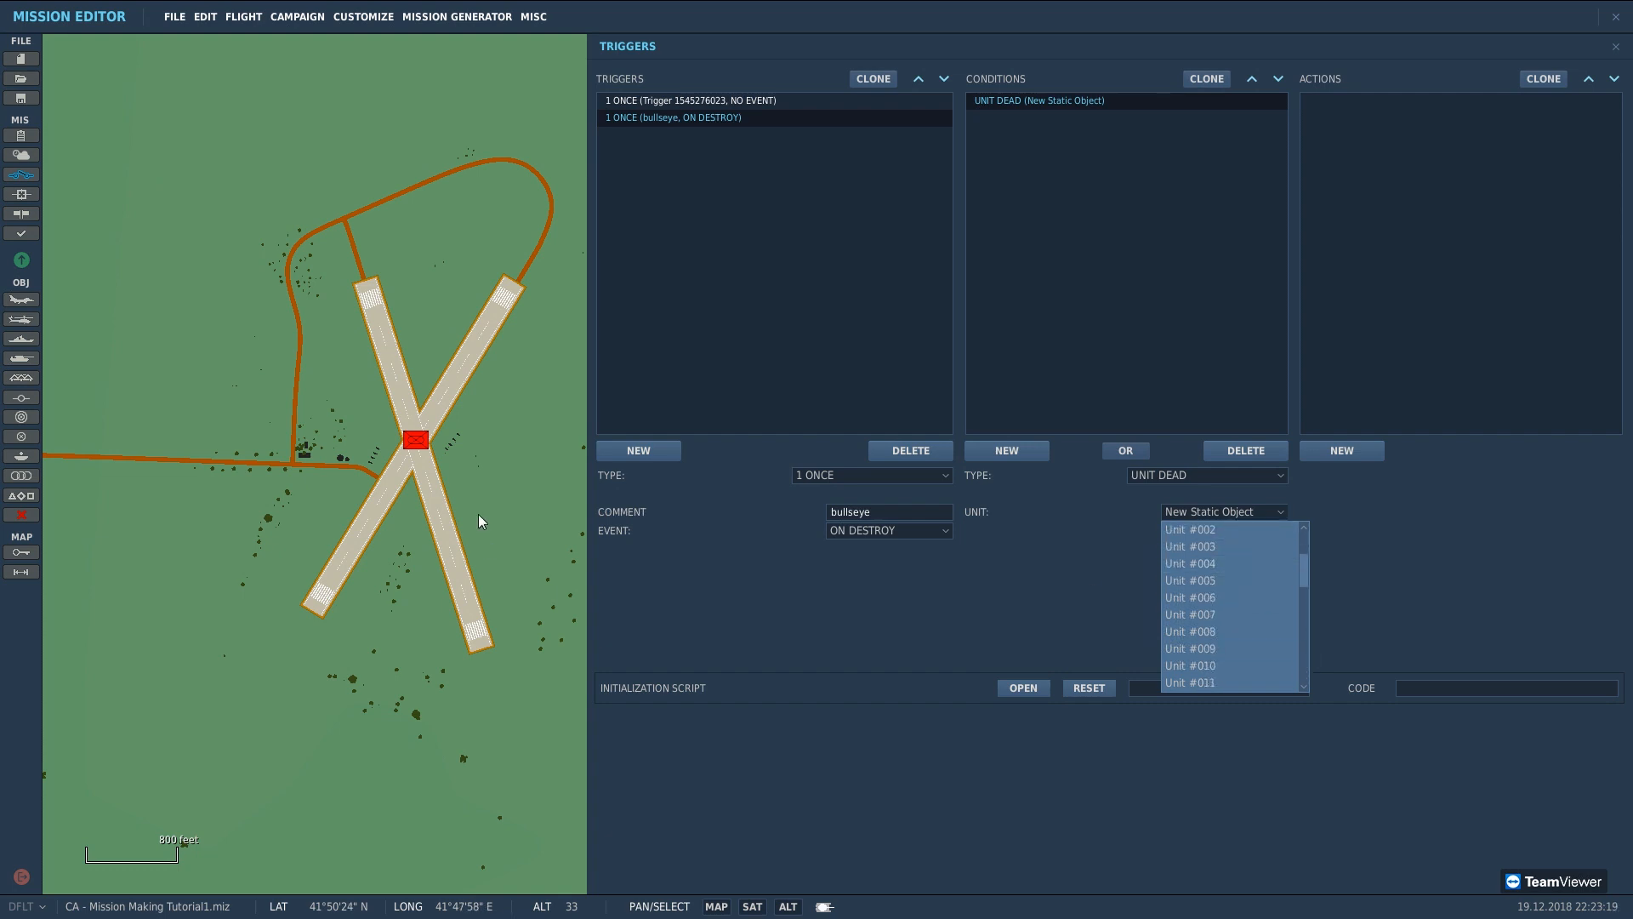
Step: Set the unit name of the poor sod group's vehicle to poor sod 1
{"action": "left_click", "coordinate": [411, 442]}
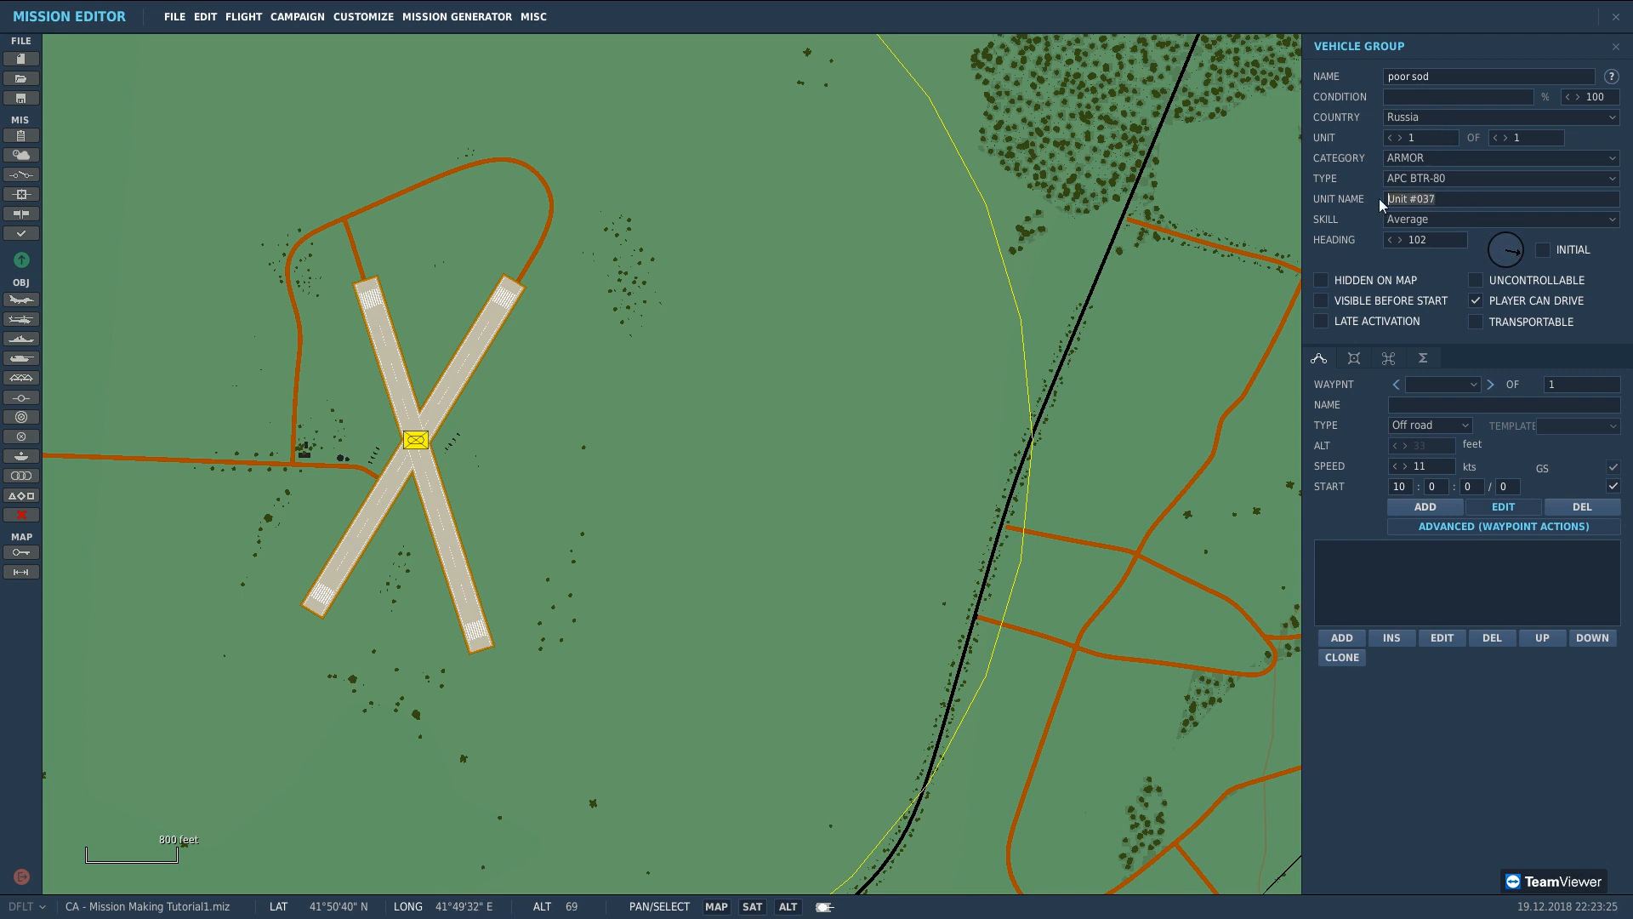
{"action": "left_click", "coordinate": [1463, 79]}
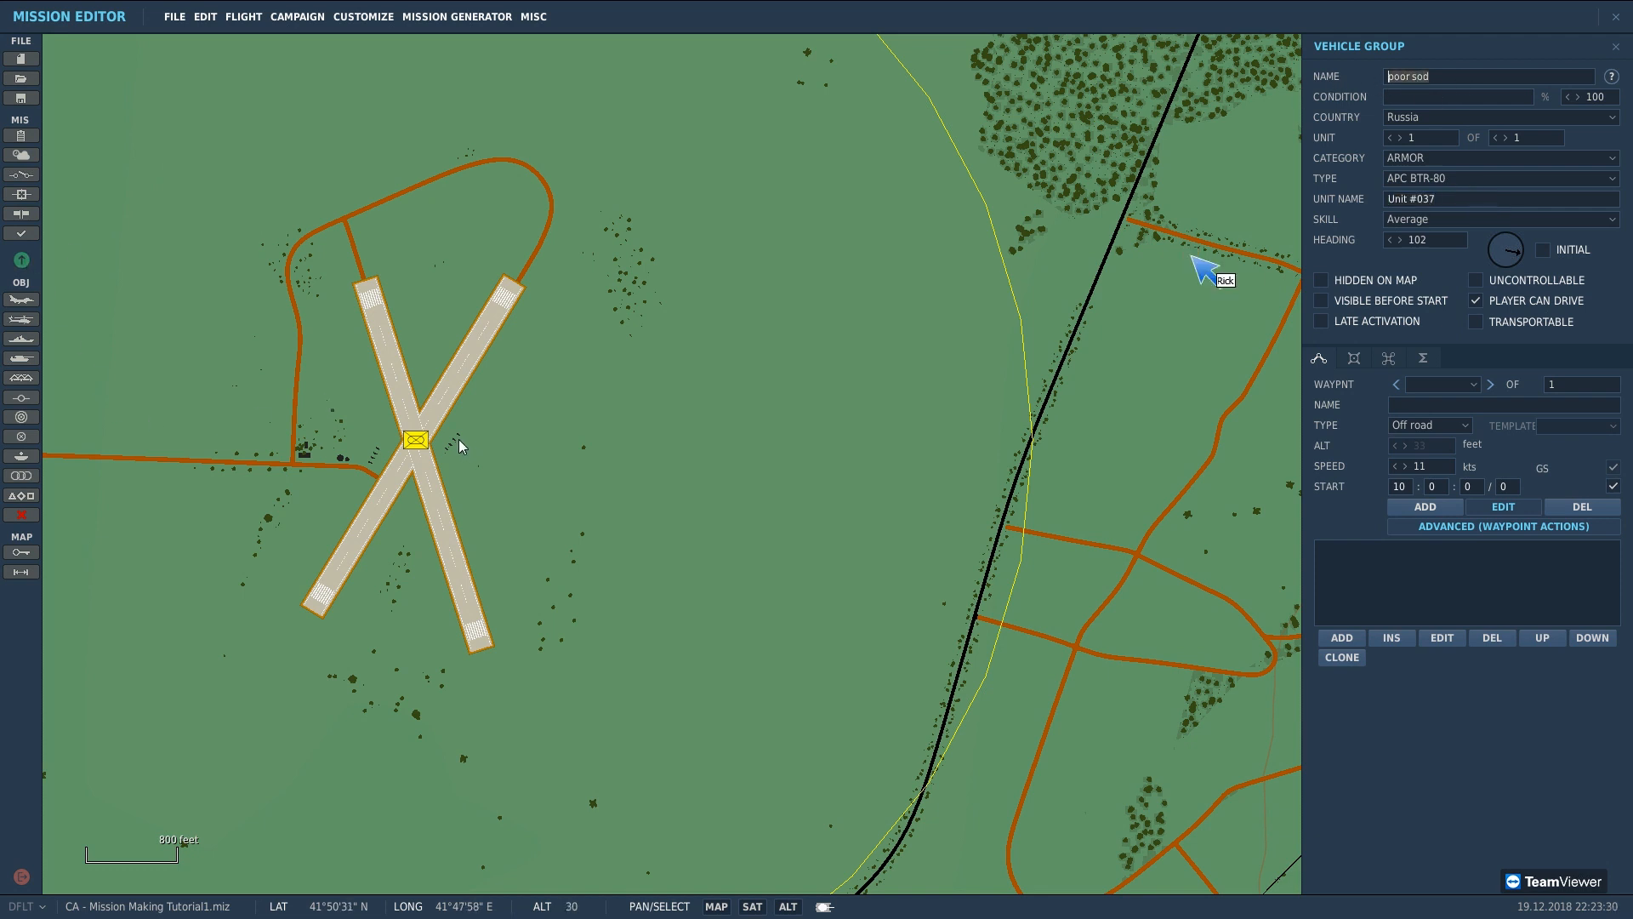
{"action": "left_click_drag", "start_coordinate": [1455, 200], "coordinate": [1363, 203]}
{"action": "type", "text": "poor sod 1"}
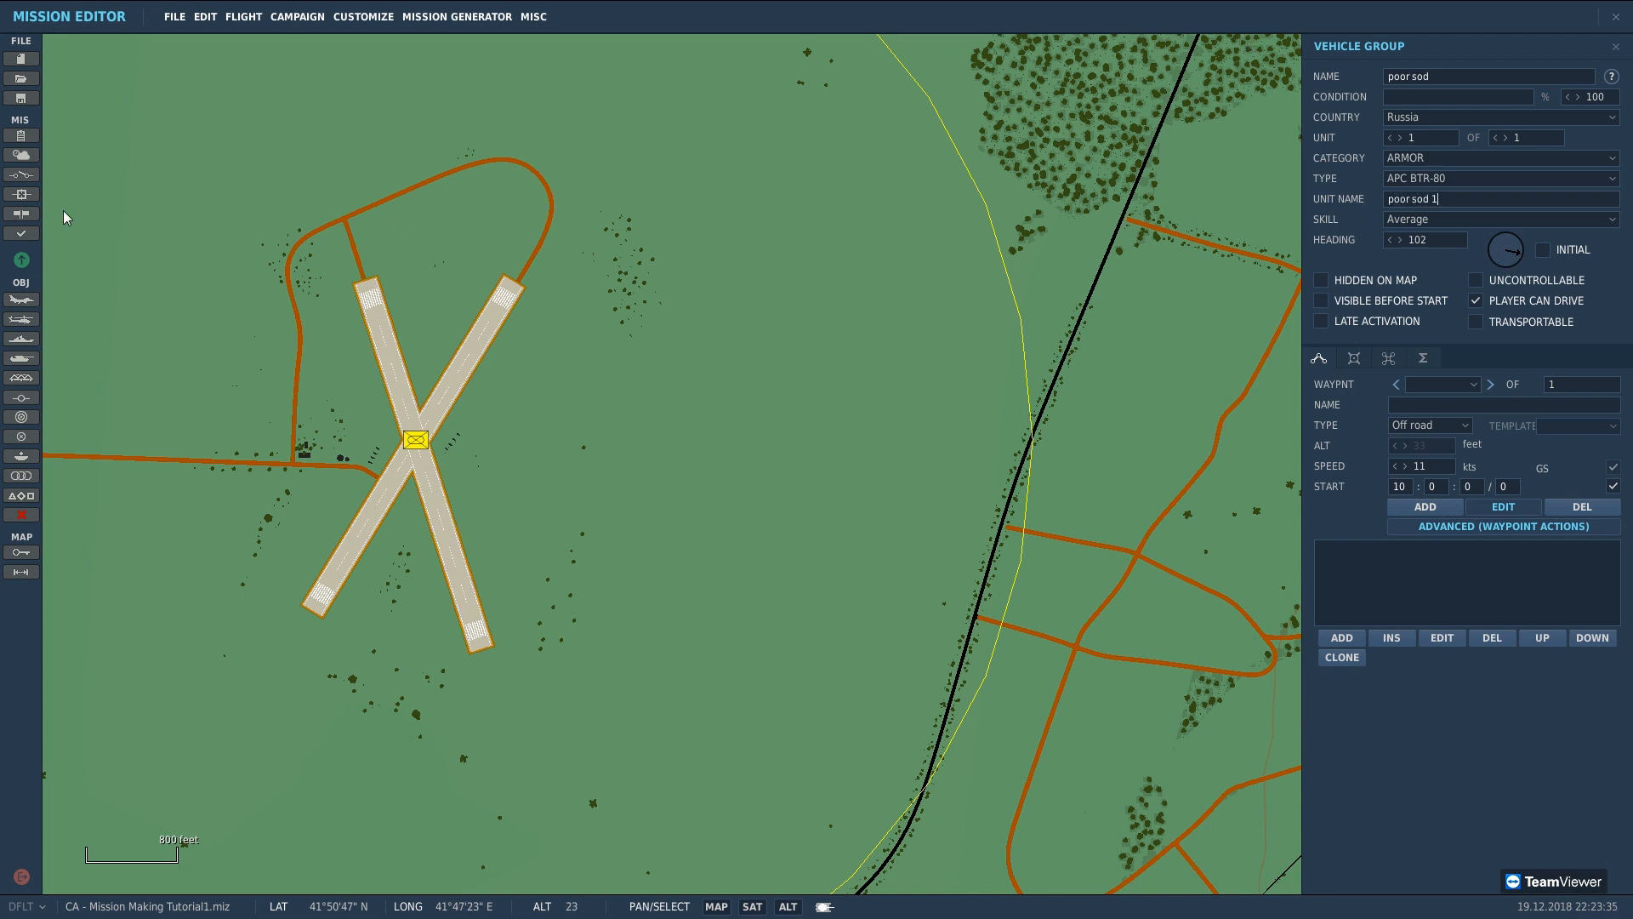
Step: Add a new ONCE trigger again with the comment bullseye and the event ON DESTROY
{"action": "left_click", "coordinate": [21, 174]}
{"action": "left_click", "coordinate": [657, 451]}
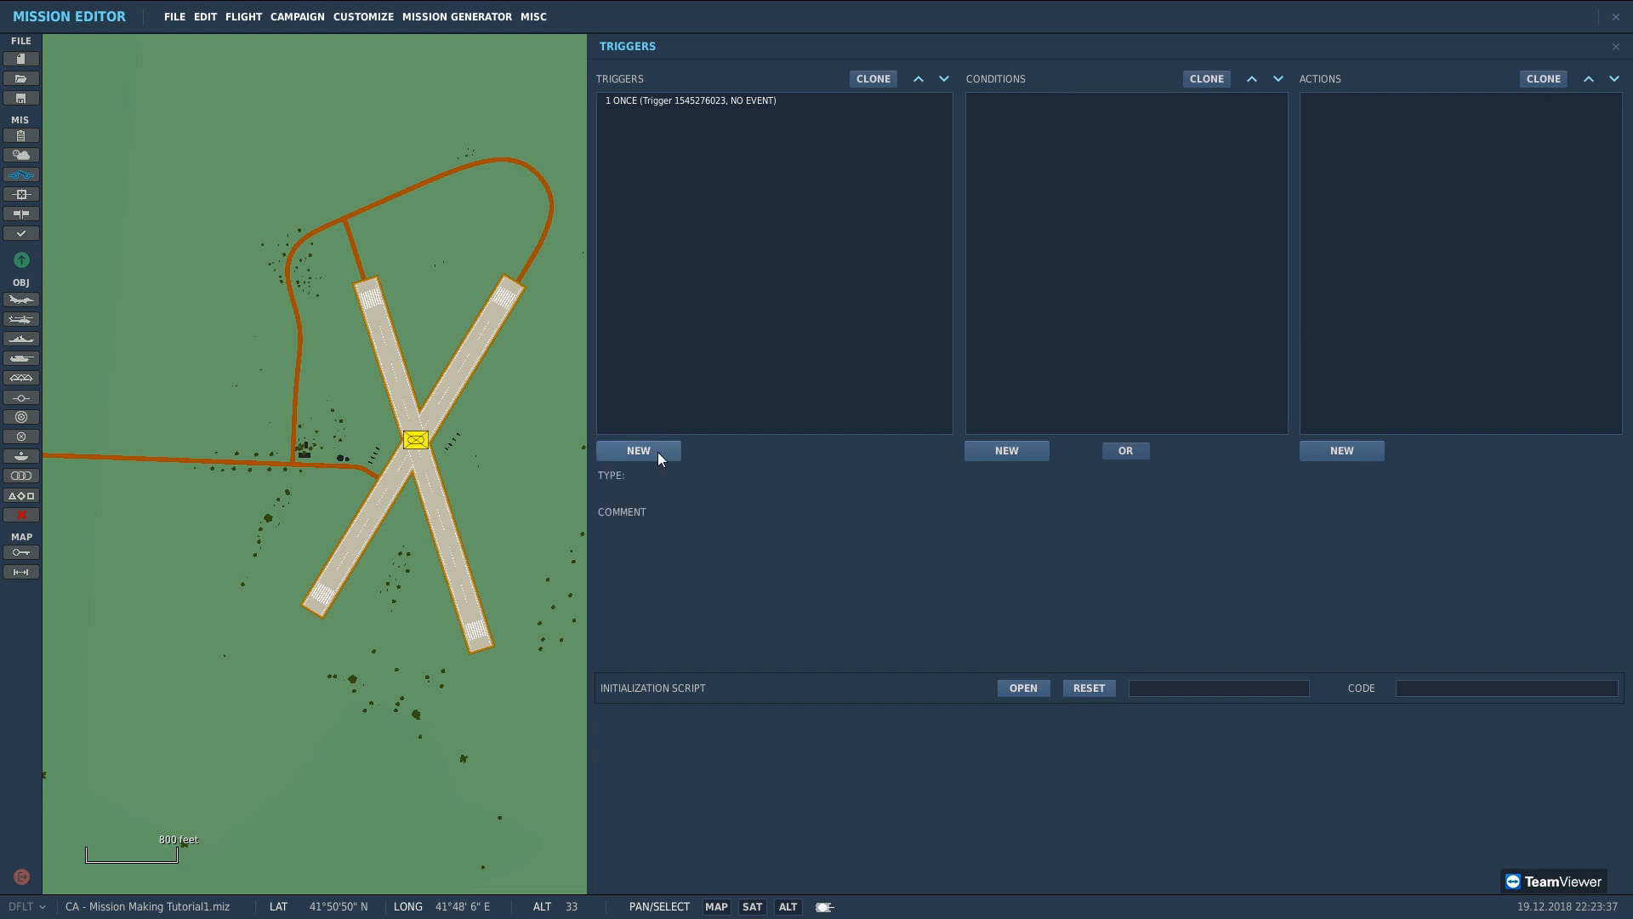
{"action": "left_click", "coordinate": [871, 475]}
{"action": "left_click", "coordinate": [870, 478]}
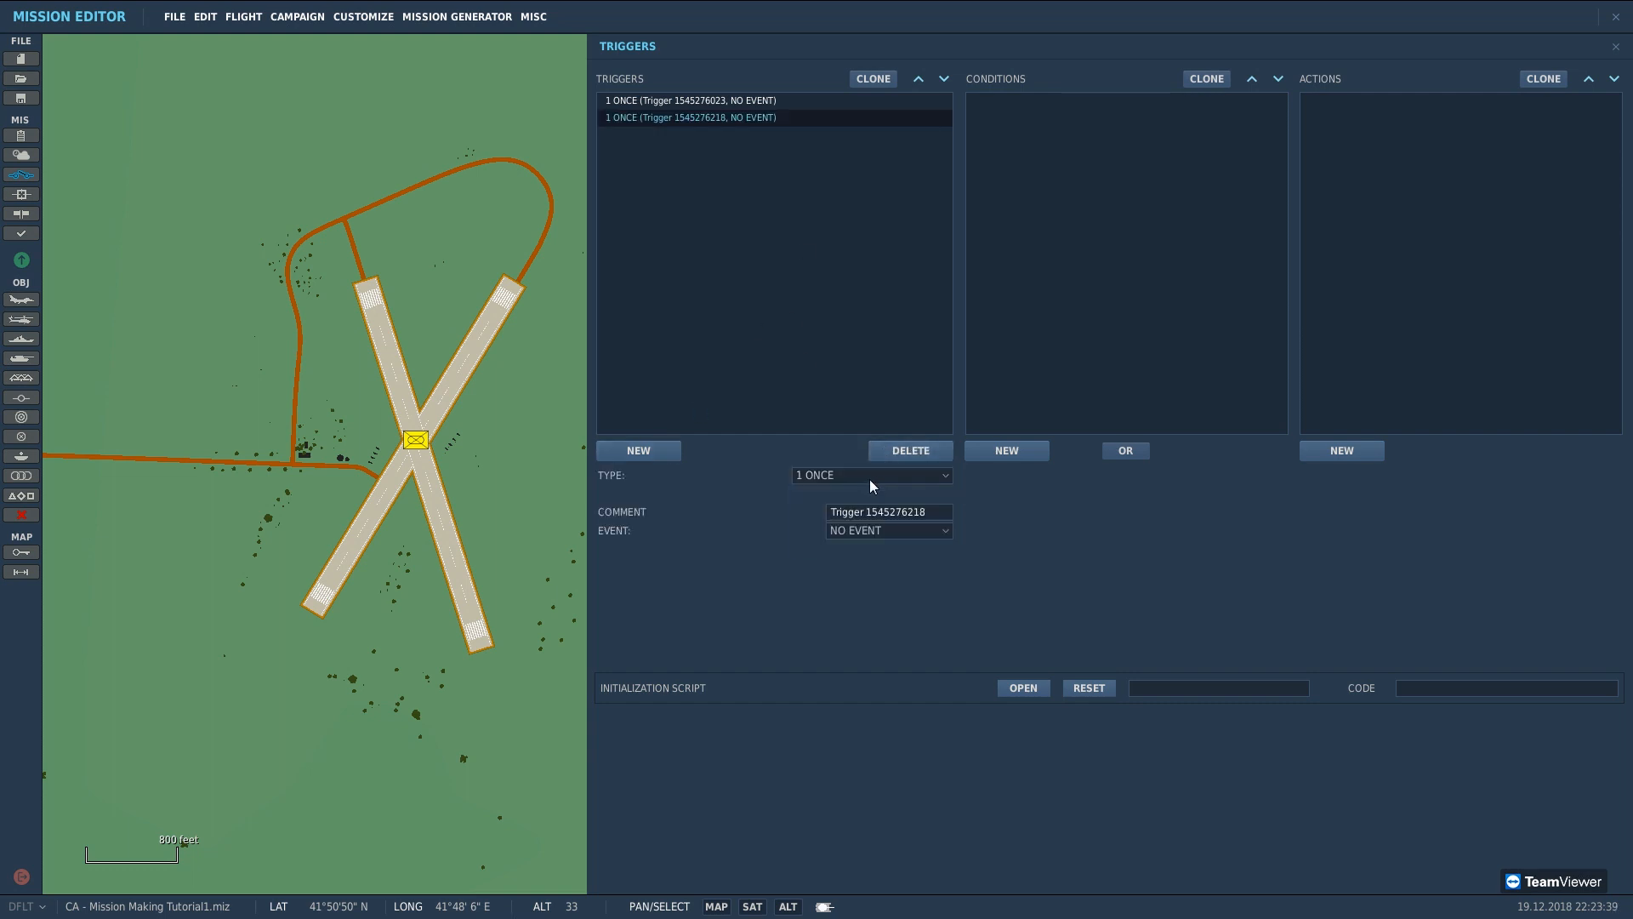
{"action": "left_click", "coordinate": [891, 511]}
{"action": "type", "text": "bullseye"}
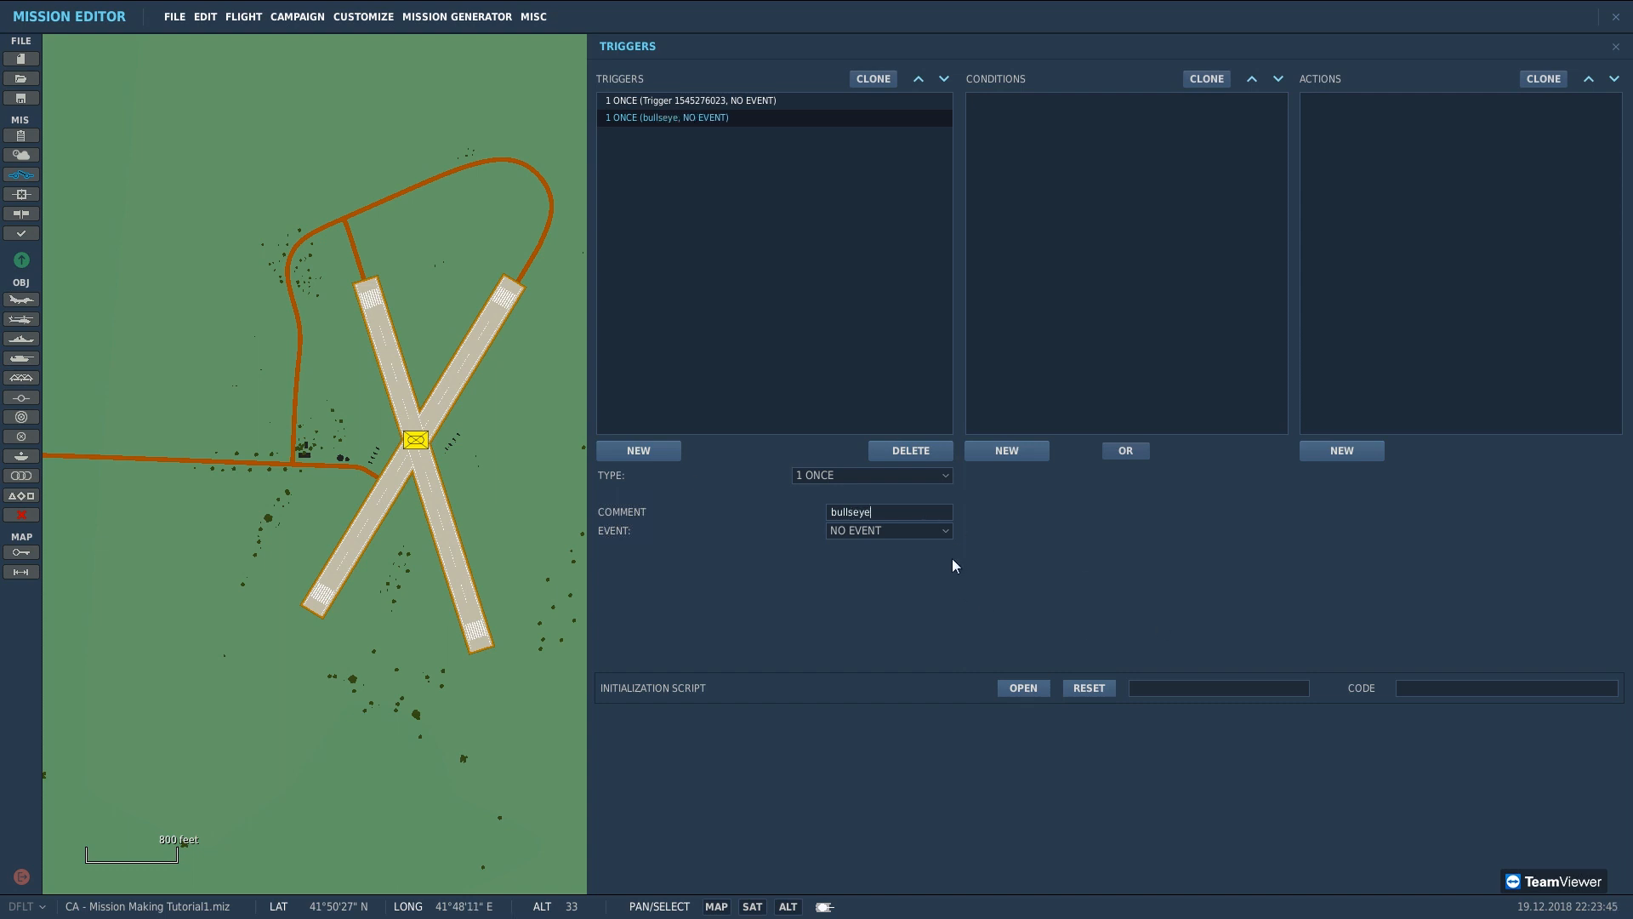
{"action": "left_click", "coordinate": [927, 531]}
{"action": "left_click", "coordinate": [912, 563]}
Step: Add a UNIT DEAD condition for the unit poor sod 1 to the bullseye trigger
{"action": "left_click", "coordinate": [1020, 451]}
{"action": "left_click", "coordinate": [1201, 479]}
{"action": "scroll", "coordinate": [1202, 510], "scroll_direction": "down", "scroll_amount": 8}
{"action": "scroll", "coordinate": [1197, 539], "scroll_direction": "down", "scroll_amount": 5}
{"action": "left_click", "coordinate": [1187, 548]}
{"action": "left_click", "coordinate": [1189, 512]}
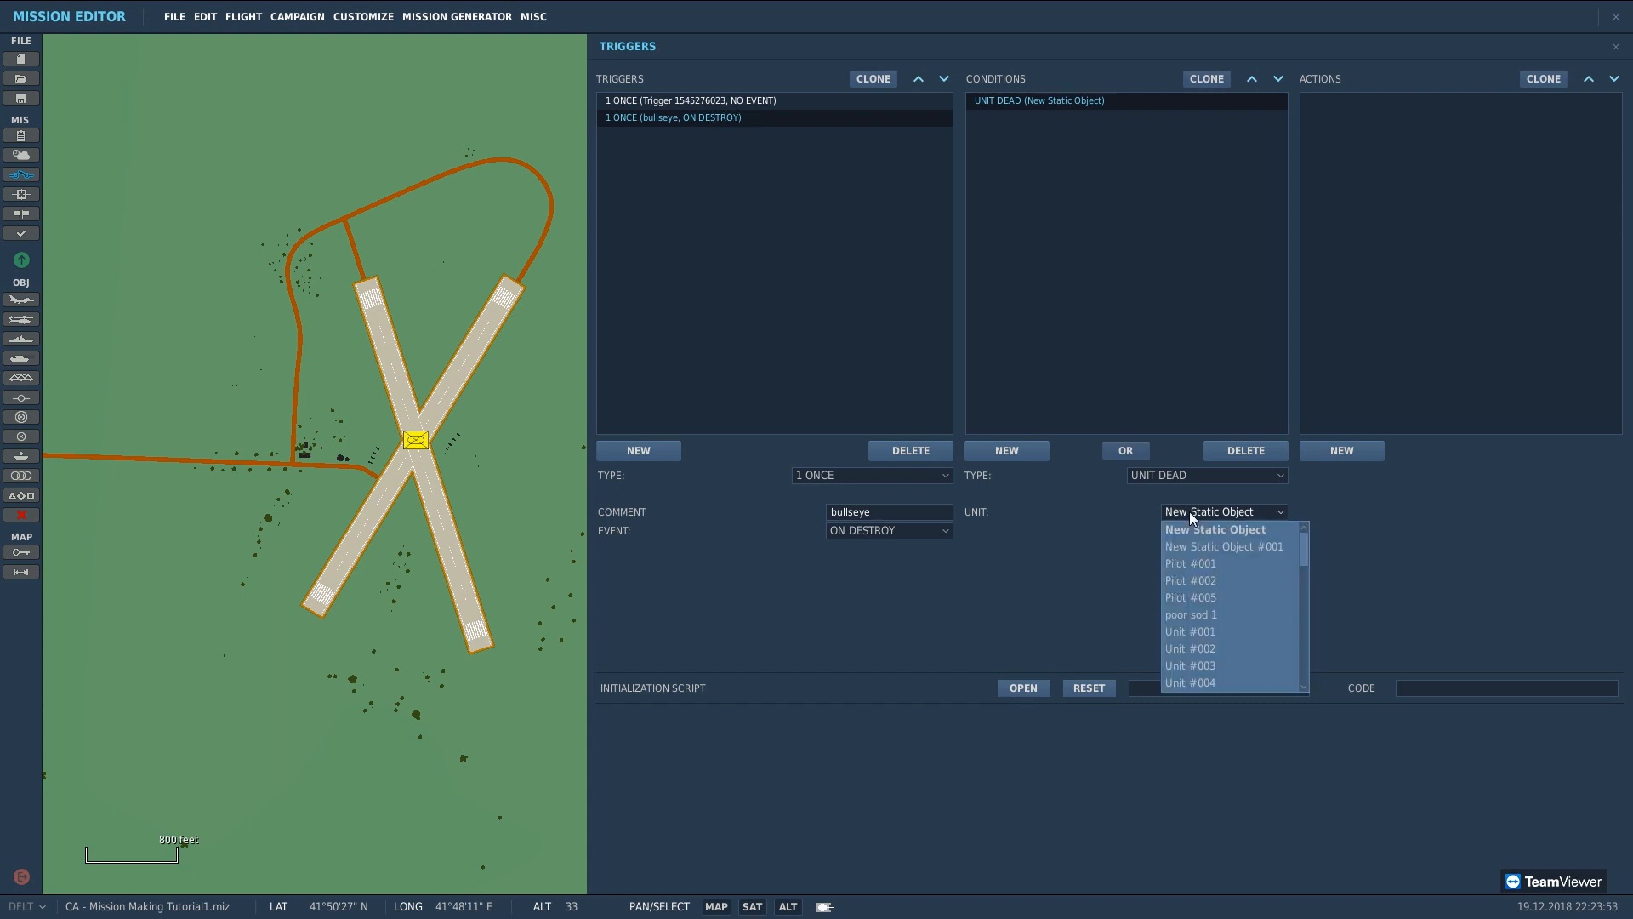
{"action": "left_click", "coordinate": [1258, 612]}
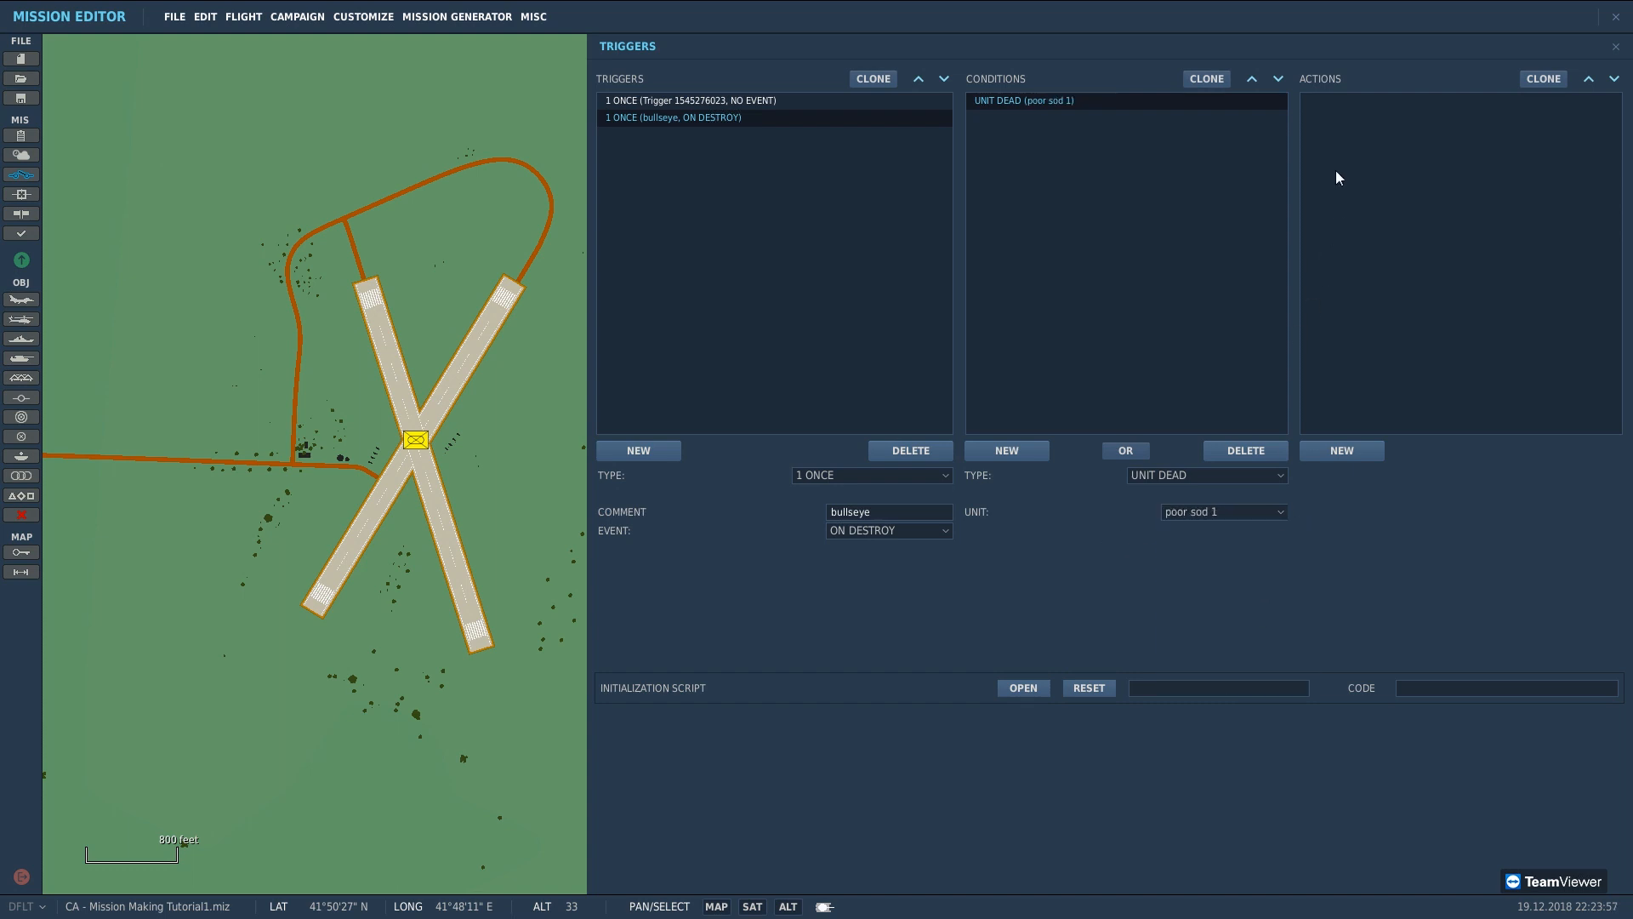
Step: Add a MESSAGE TO COALITION action for Blue with the text "Bullseye!" to the bullseye trigger and close the trigger editor
{"action": "left_click", "coordinate": [1365, 453]}
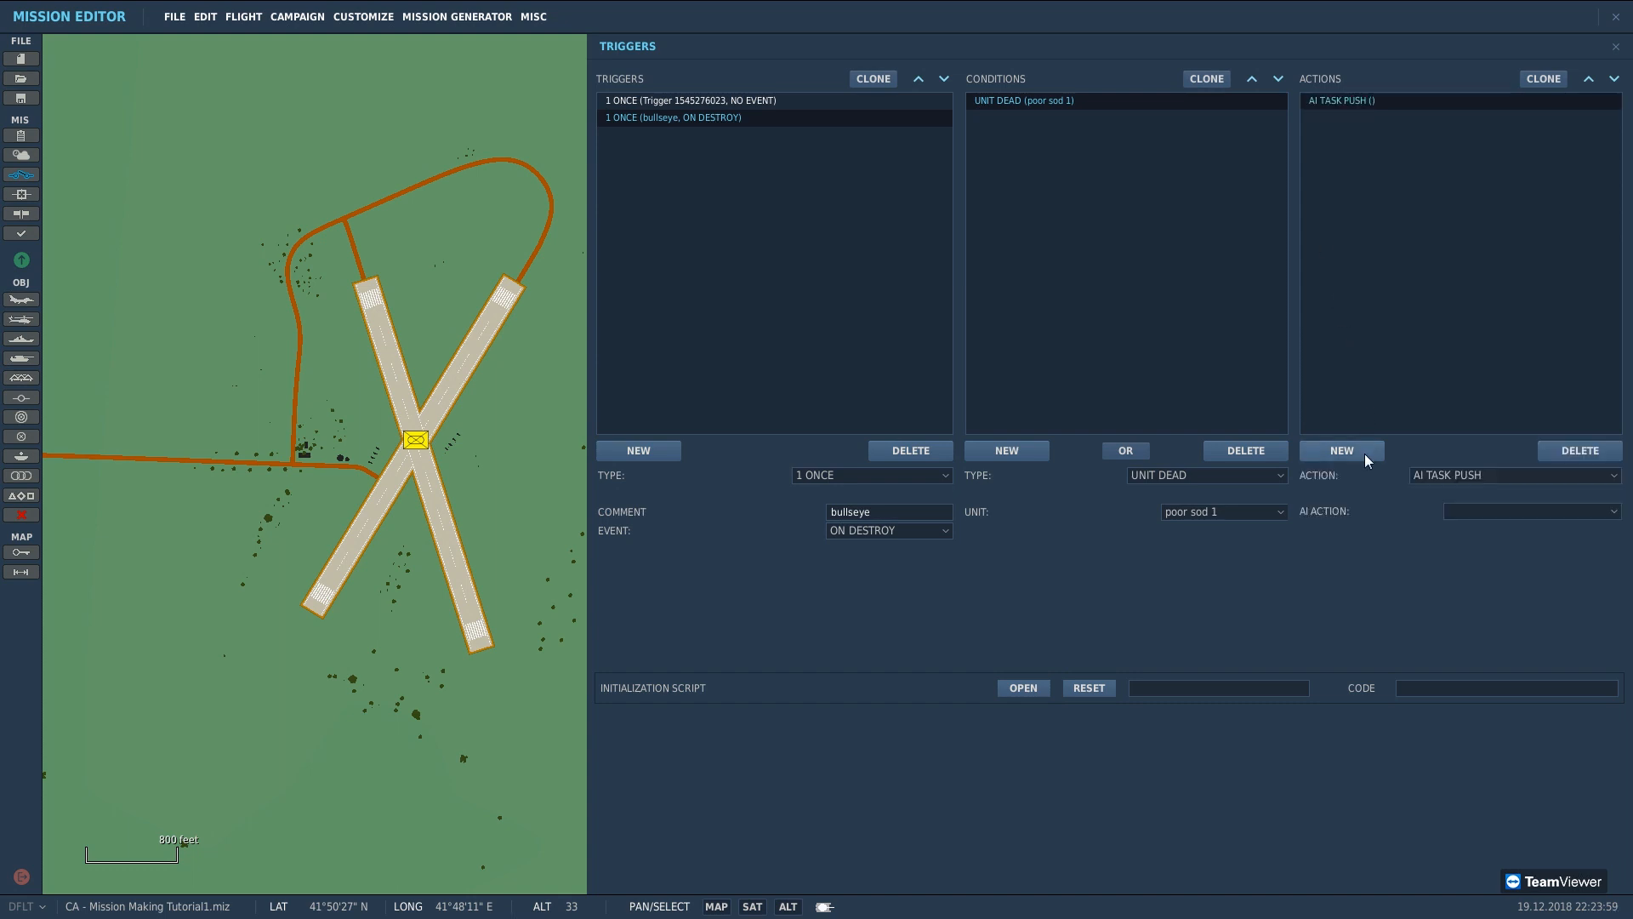
{"action": "left_click", "coordinate": [1451, 477]}
{"action": "scroll", "coordinate": [1463, 522], "scroll_direction": "down", "scroll_amount": 5}
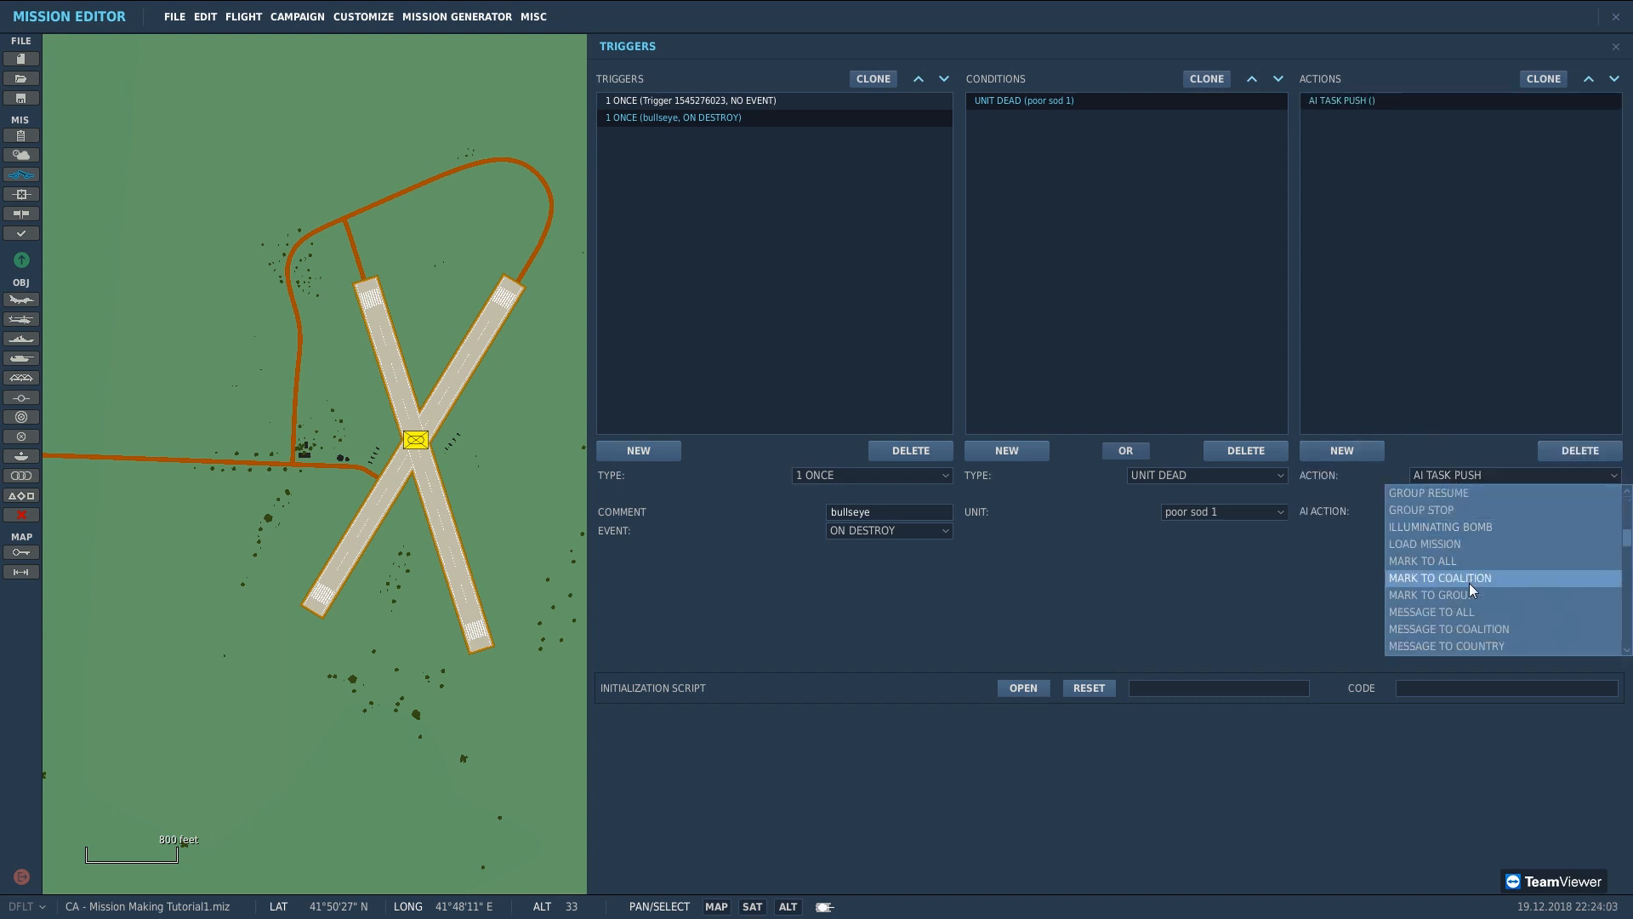
{"action": "left_click", "coordinate": [1475, 628]}
{"action": "left_click", "coordinate": [1470, 514]}
{"action": "left_click", "coordinate": [1476, 553]}
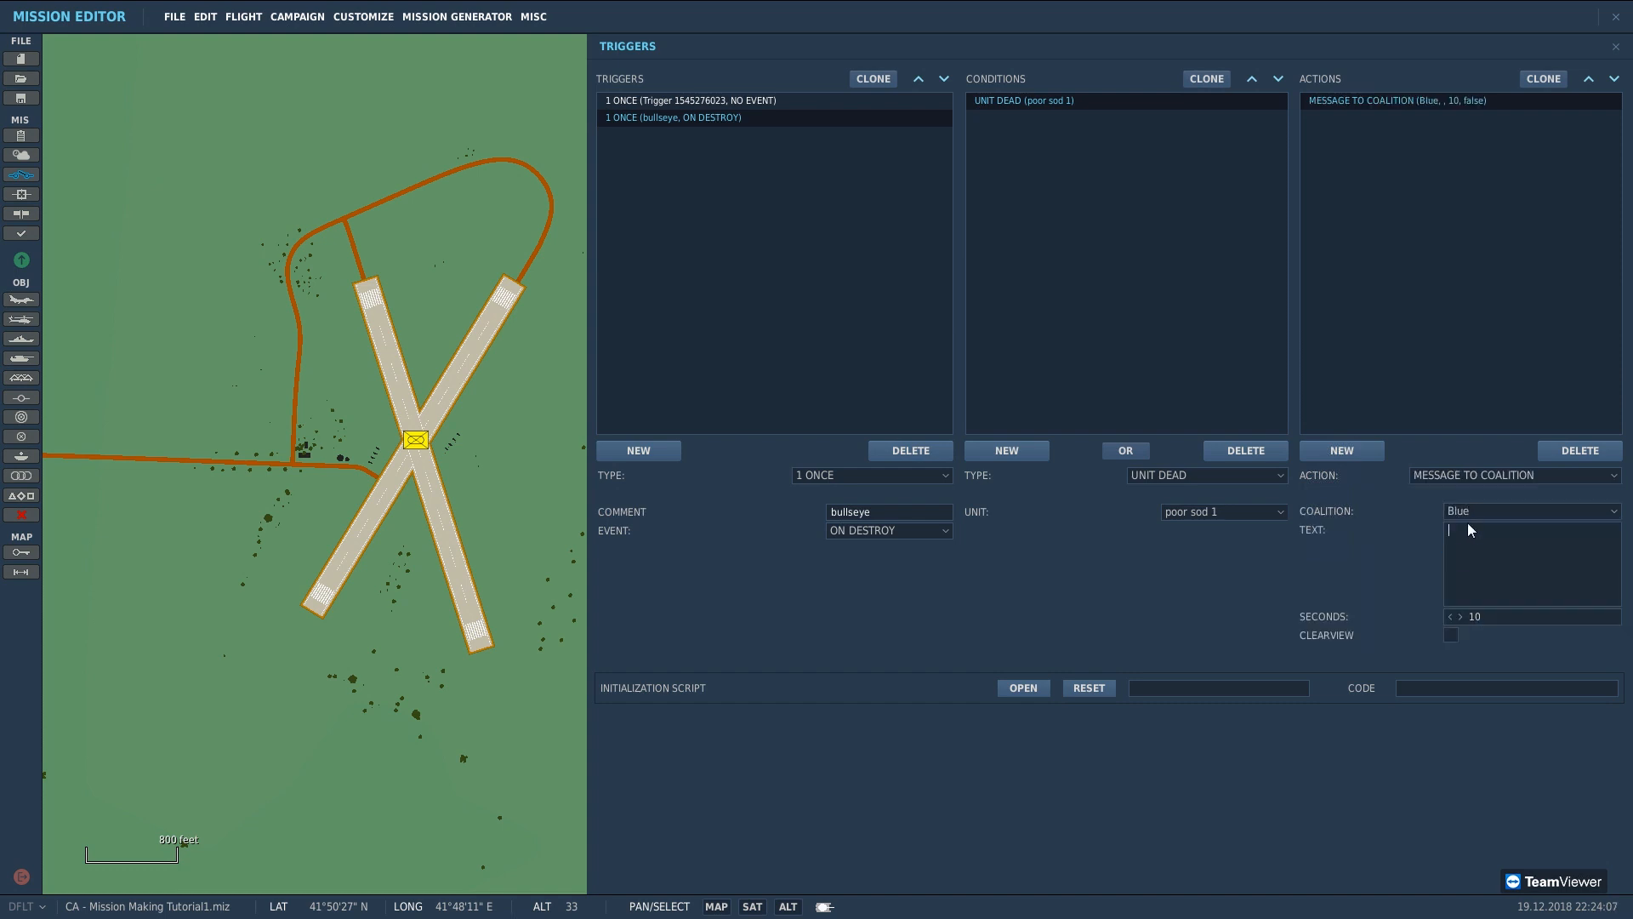
{"action": "type", "text": "Bullseye!"}
{"action": "left_click", "coordinate": [1616, 48]}
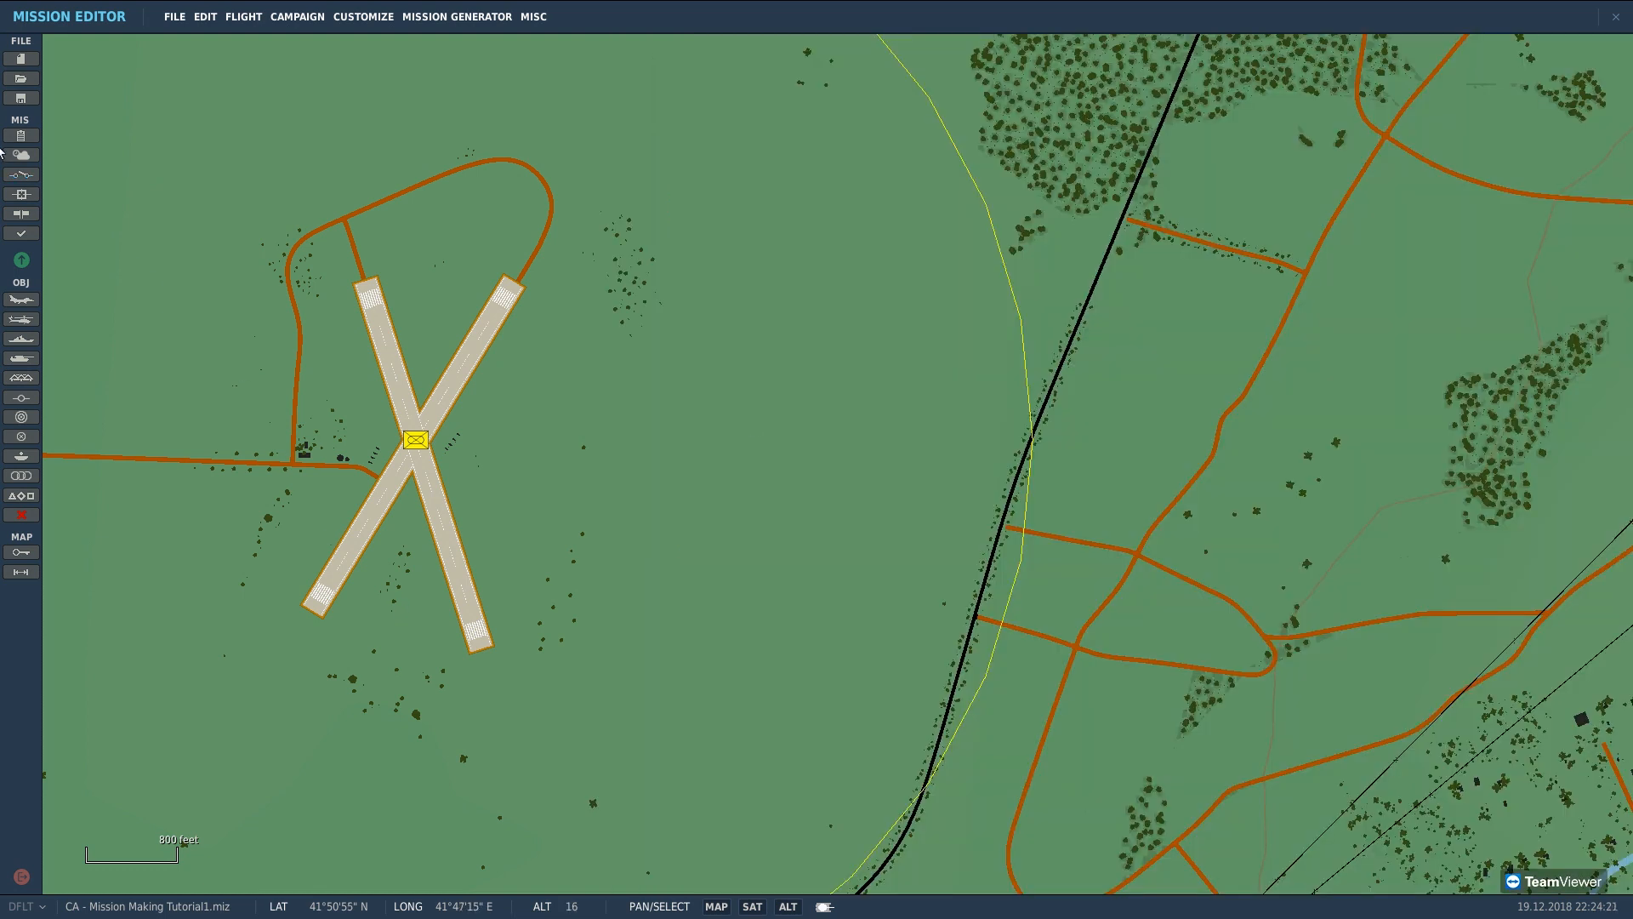
Step: Add another ONCE trigger with a LUA PREDICATE condition and close the trigger editor
{"action": "left_click", "coordinate": [22, 175]}
{"action": "left_click", "coordinate": [646, 451]}
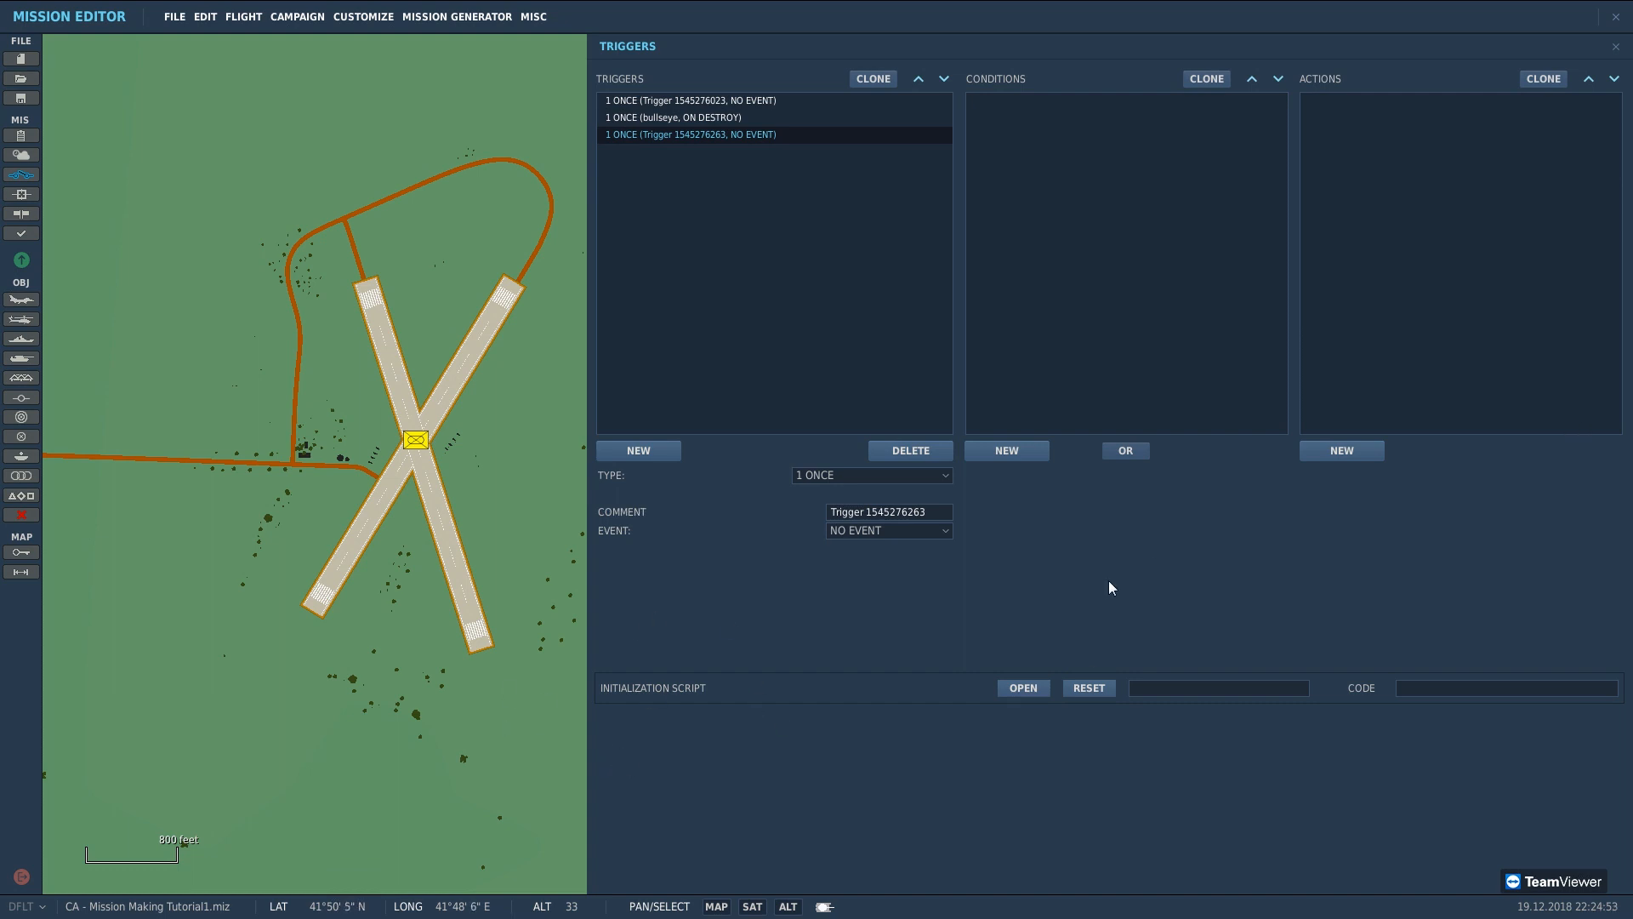
{"action": "left_click", "coordinate": [1019, 458]}
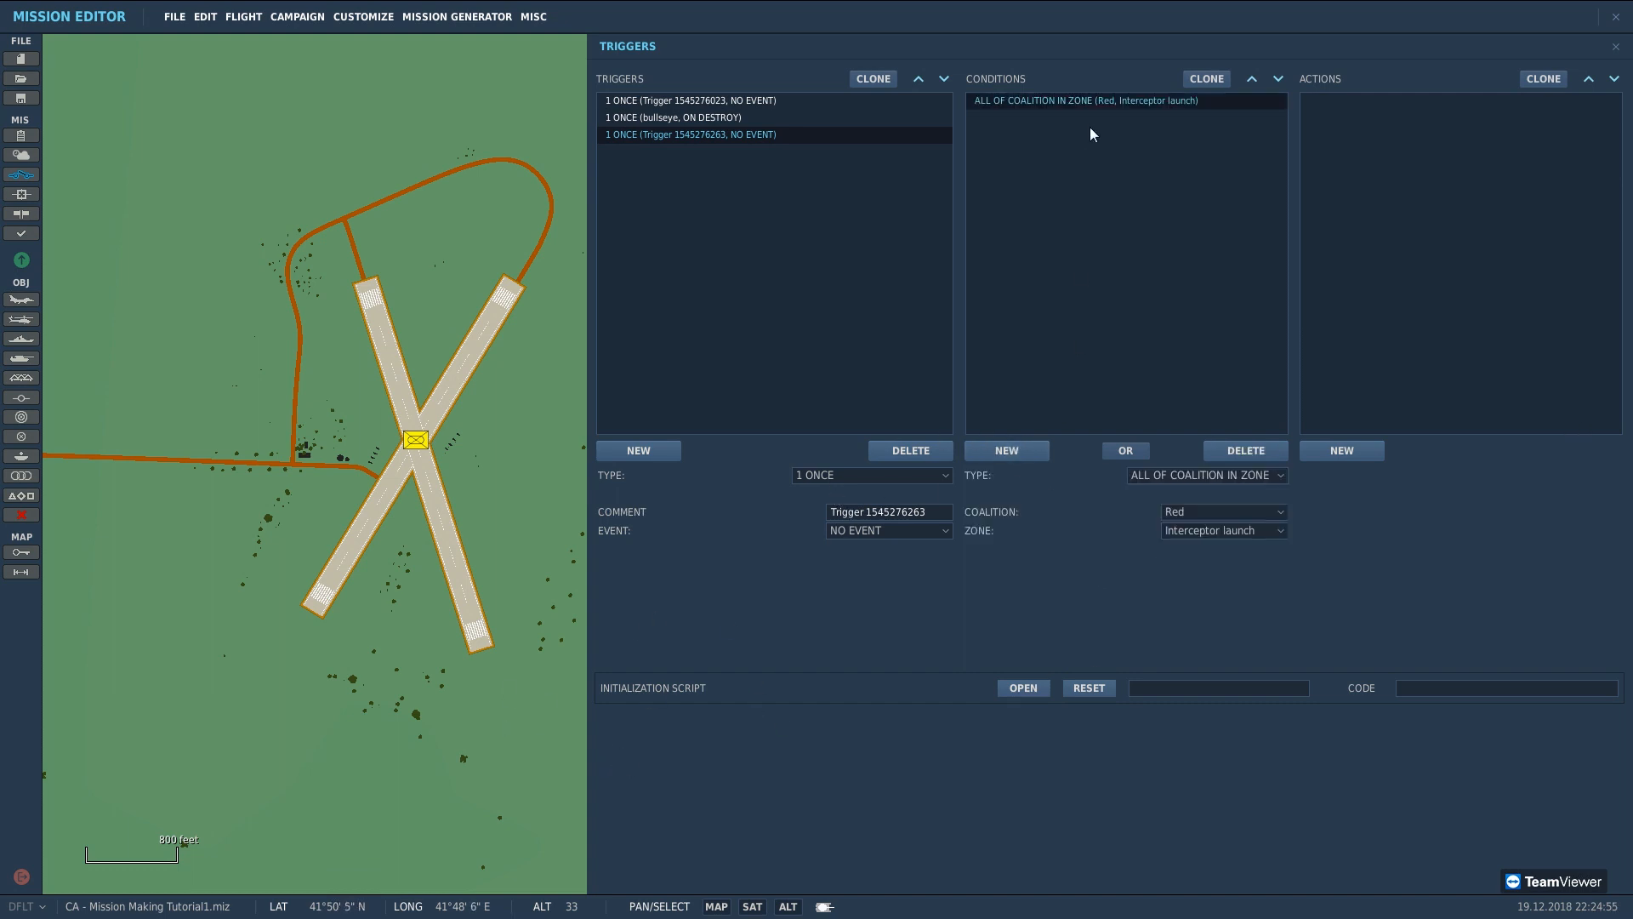
{"action": "left_click", "coordinate": [1192, 478]}
{"action": "scroll", "coordinate": [1203, 500], "scroll_direction": "down", "scroll_amount": 7}
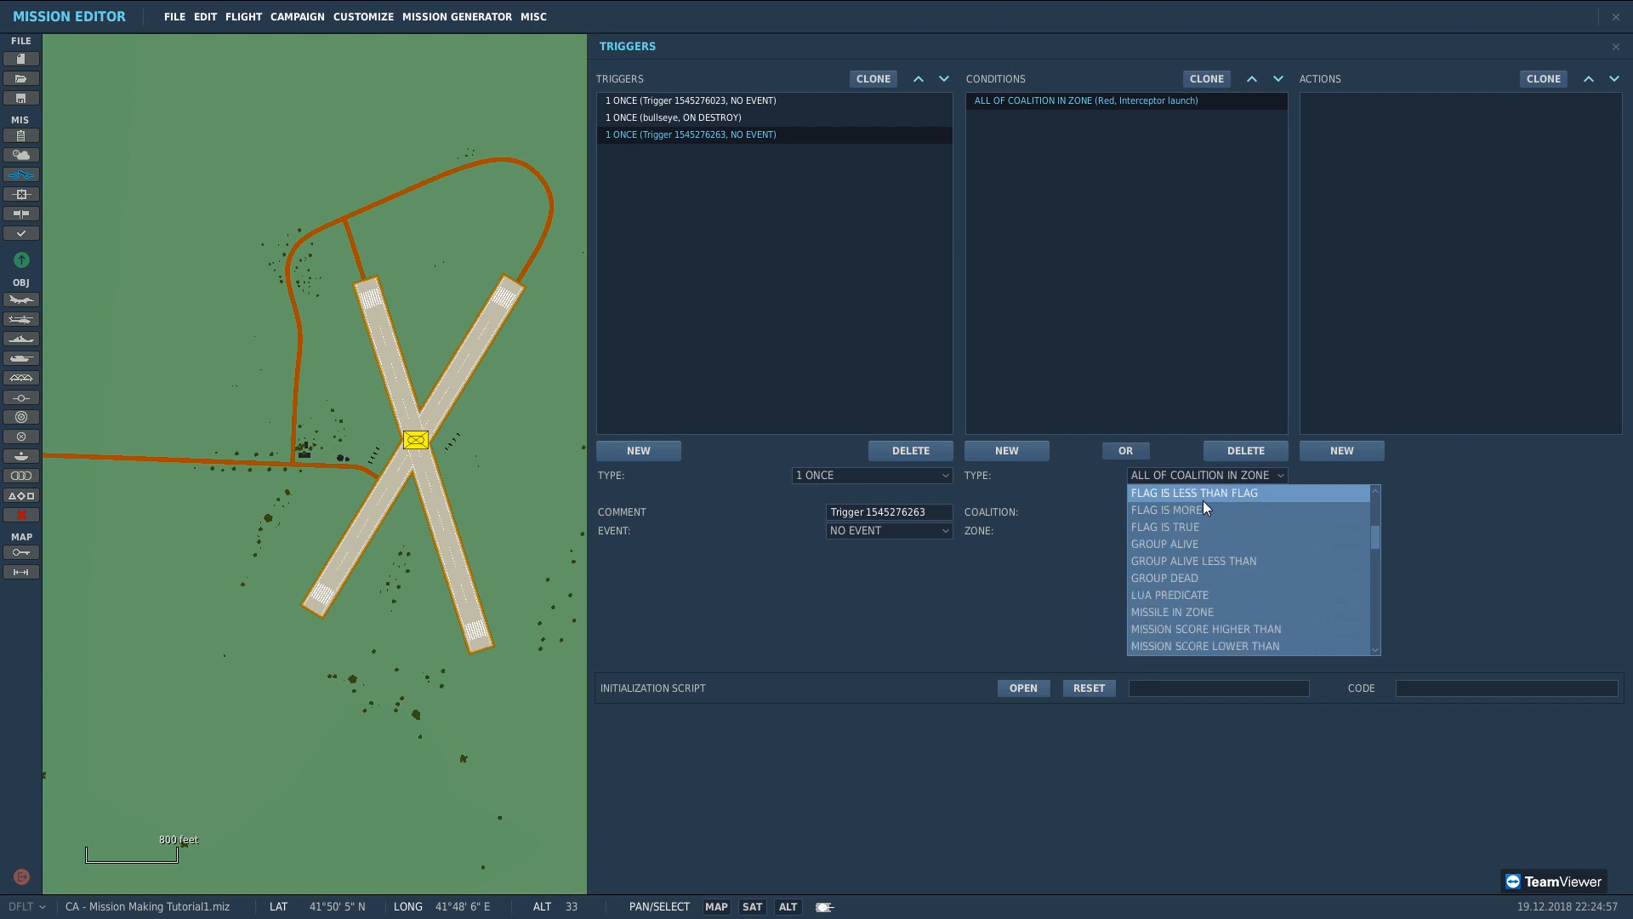
{"action": "left_click", "coordinate": [1198, 594]}
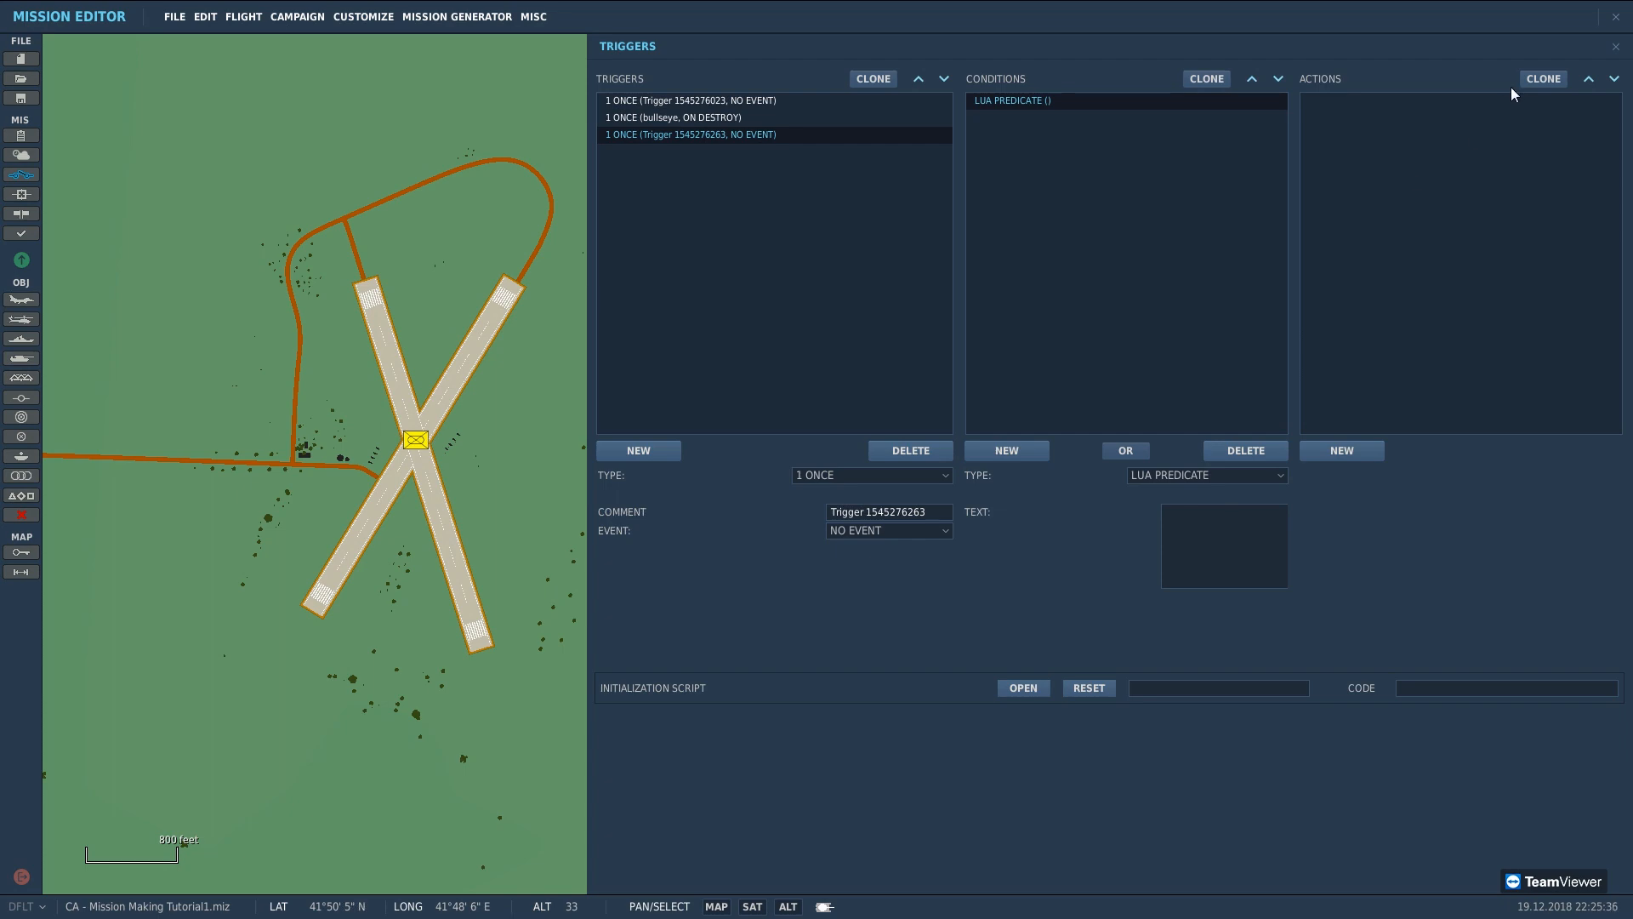
{"action": "left_click", "coordinate": [1616, 46]}
Step: Examine the map from the Sukhumi area down past the Interceptor launch zone to the poor sod vehicle's crossed runways
{"action": "scroll", "coordinate": [1301, 355], "scroll_direction": "down", "scroll_amount": 3}
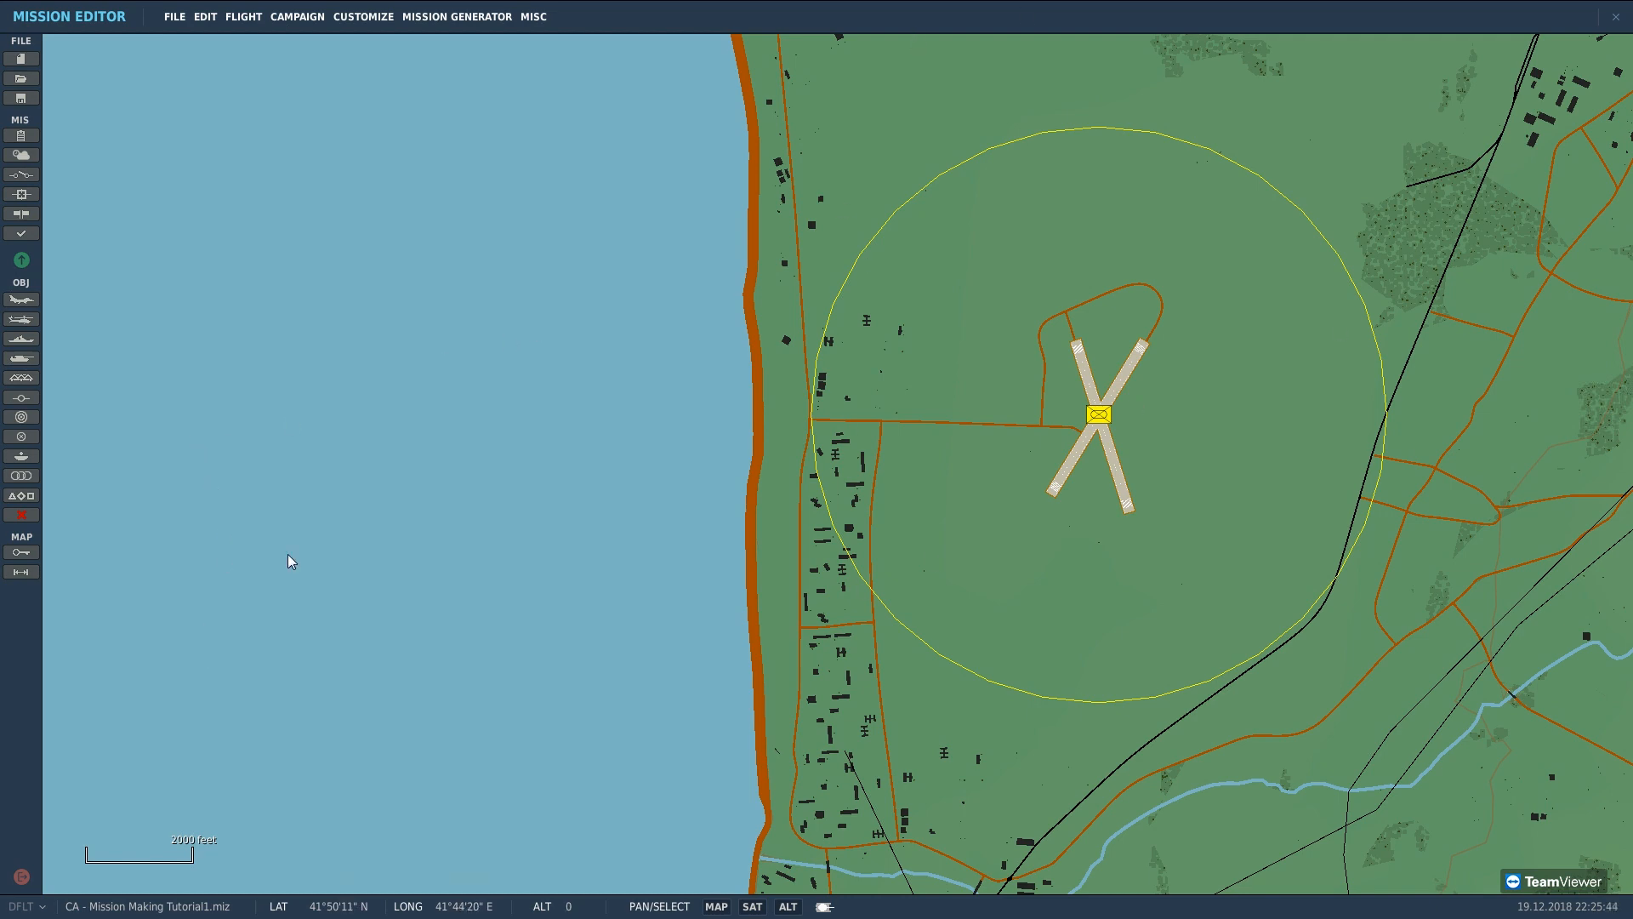
{"action": "scroll", "coordinate": [394, 459], "scroll_direction": "down", "scroll_amount": 2}
{"action": "scroll", "coordinate": [394, 454], "scroll_direction": "down", "scroll_amount": 1}
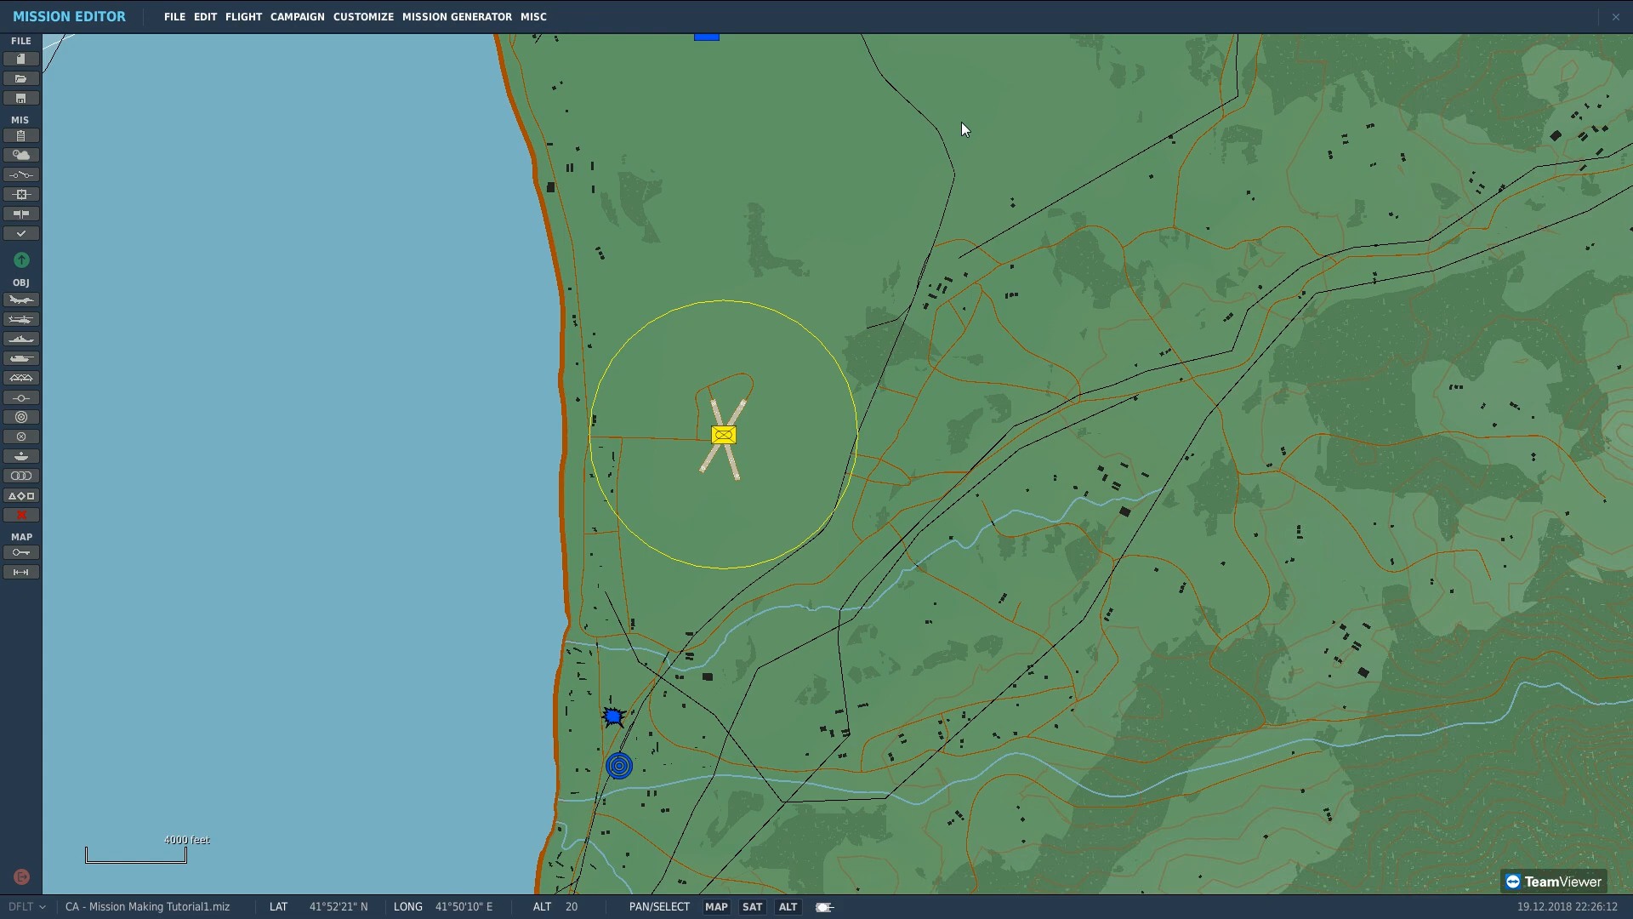
{"action": "scroll", "coordinate": [961, 128], "scroll_direction": "down", "scroll_amount": 2}
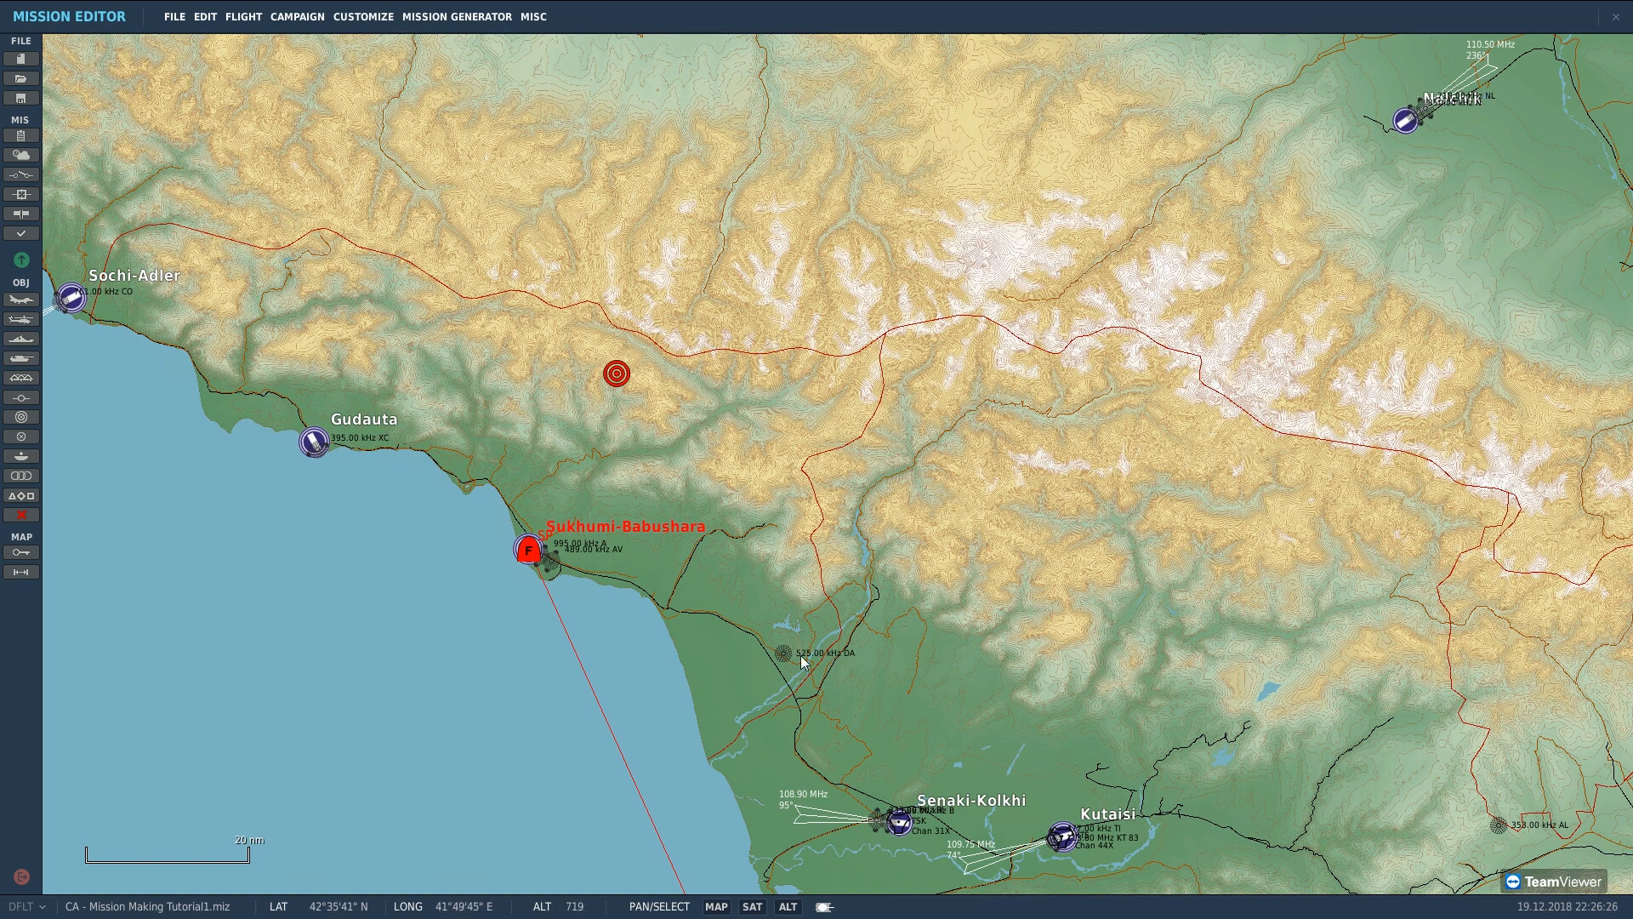
{"action": "scroll", "coordinate": [802, 659], "scroll_direction": "up", "scroll_amount": 1}
{"action": "scroll", "coordinate": [850, 653], "scroll_direction": "up", "scroll_amount": 3}
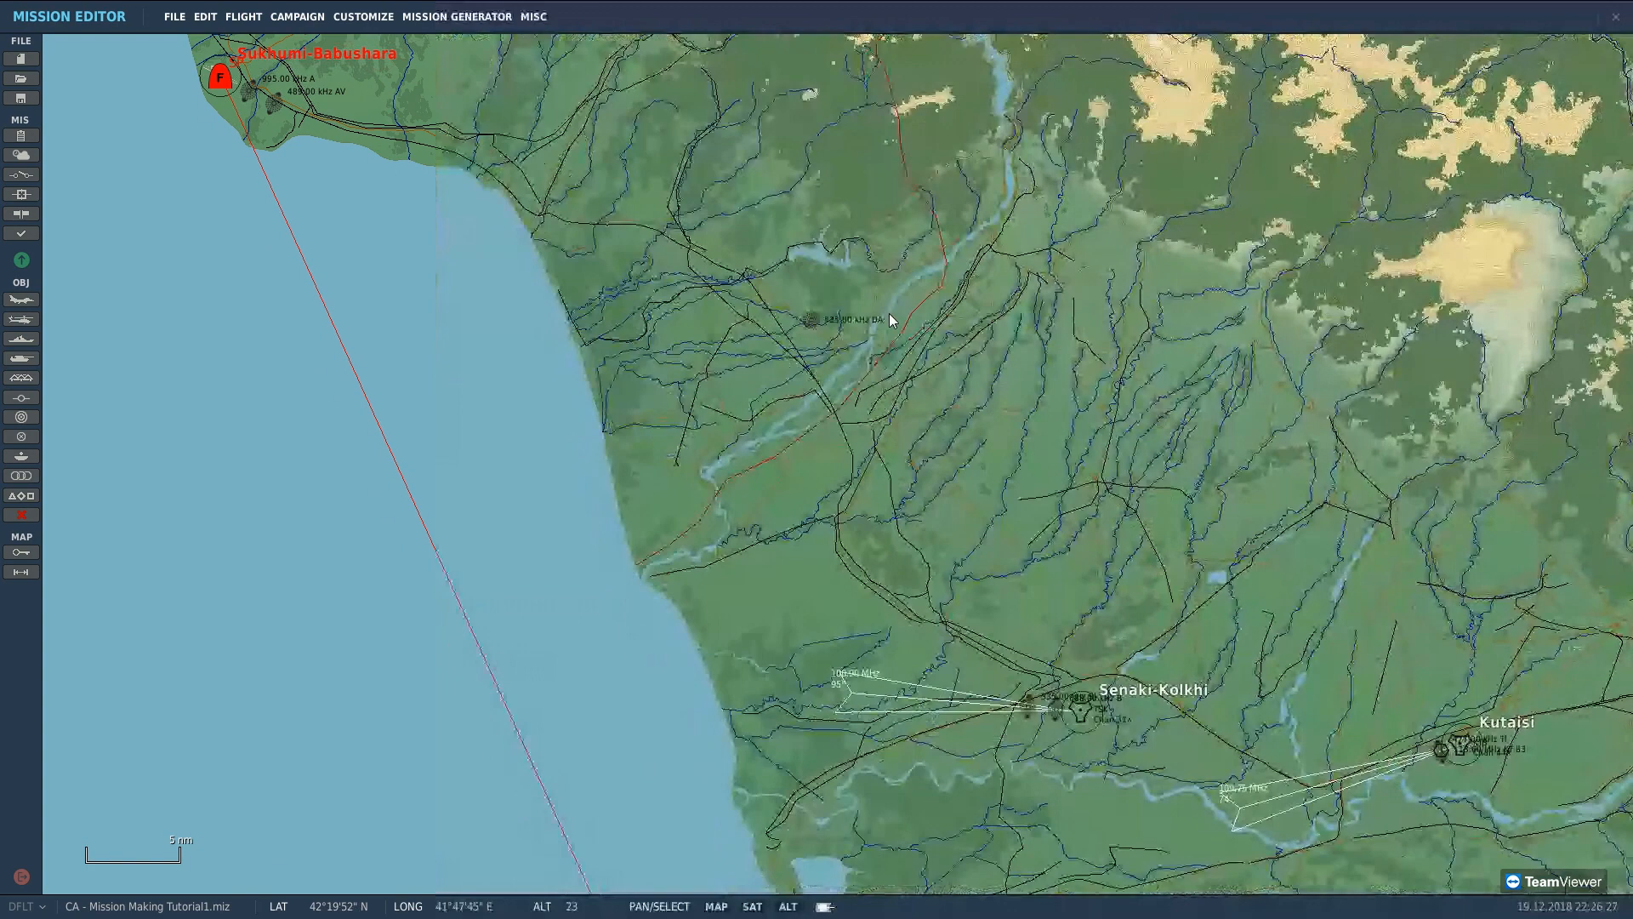
{"action": "left_click_drag", "start_coordinate": [868, 631], "coordinate": [866, 255]}
{"action": "scroll", "coordinate": [890, 733], "scroll_direction": "up", "scroll_amount": 1}
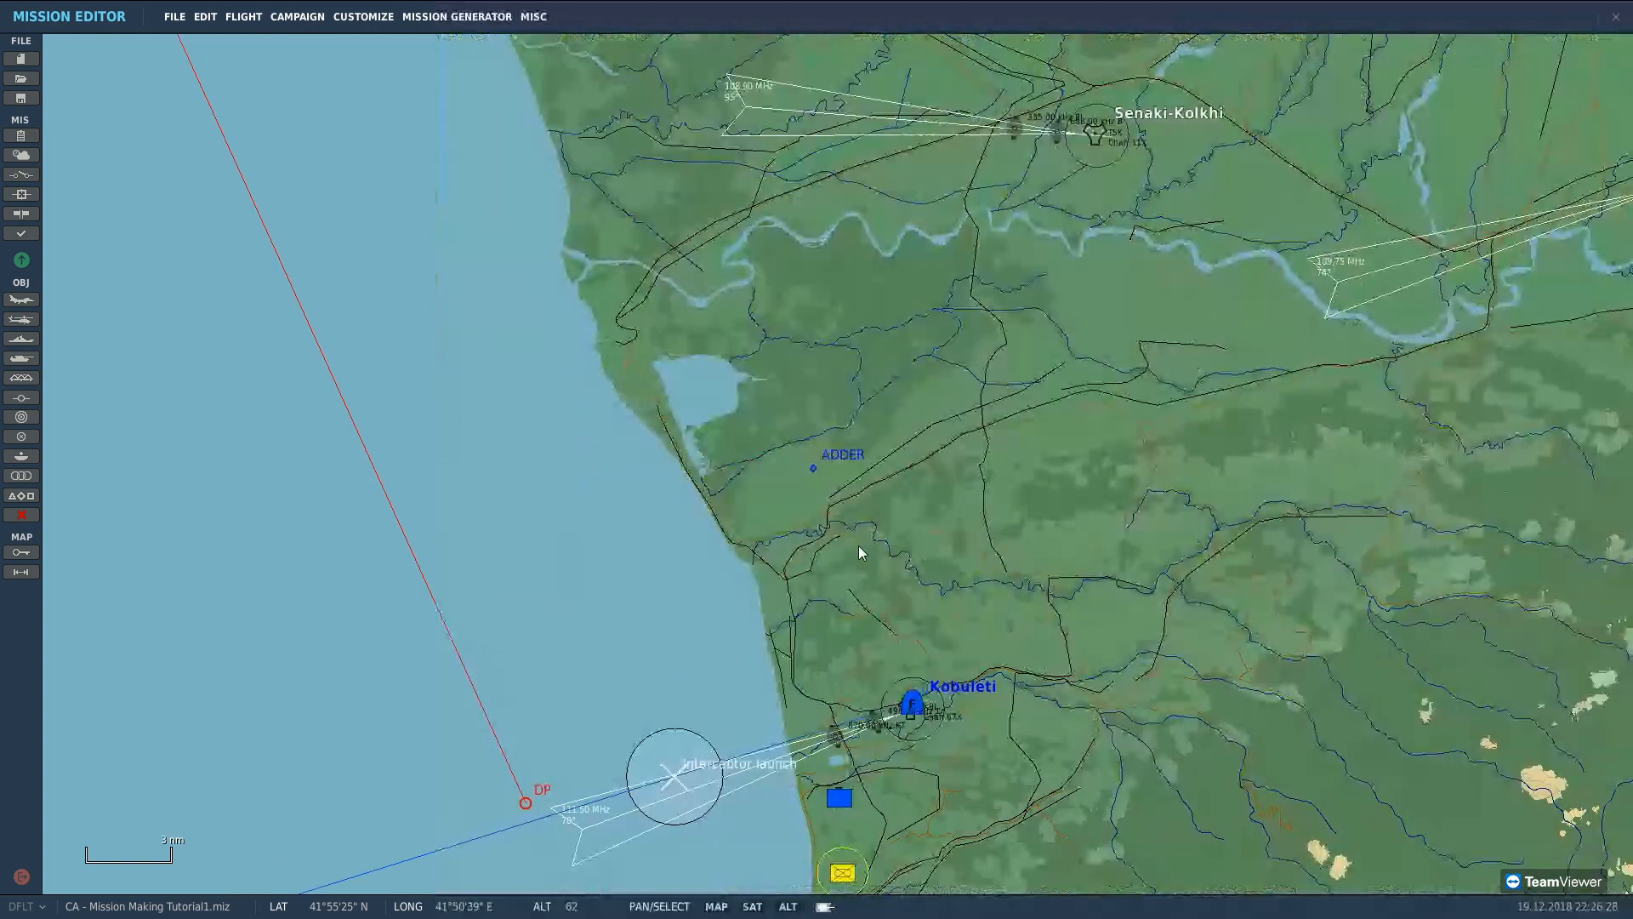
{"action": "left_click_drag", "start_coordinate": [1012, 69], "coordinate": [837, 796]}
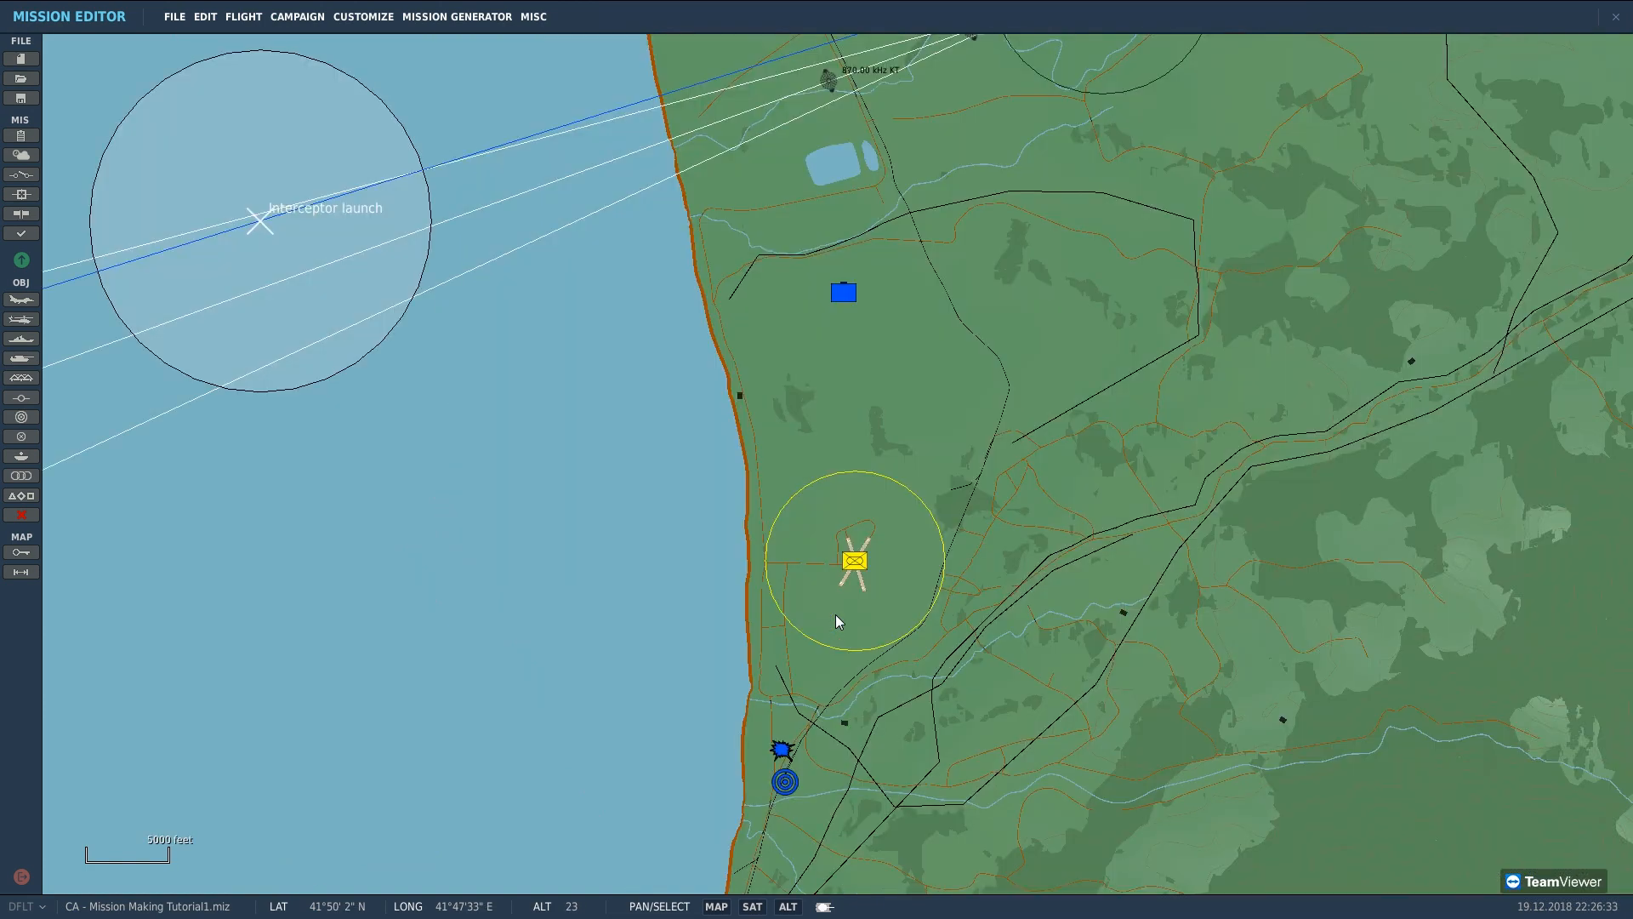
{"action": "scroll", "coordinate": [839, 595], "scroll_direction": "up", "scroll_amount": 1}
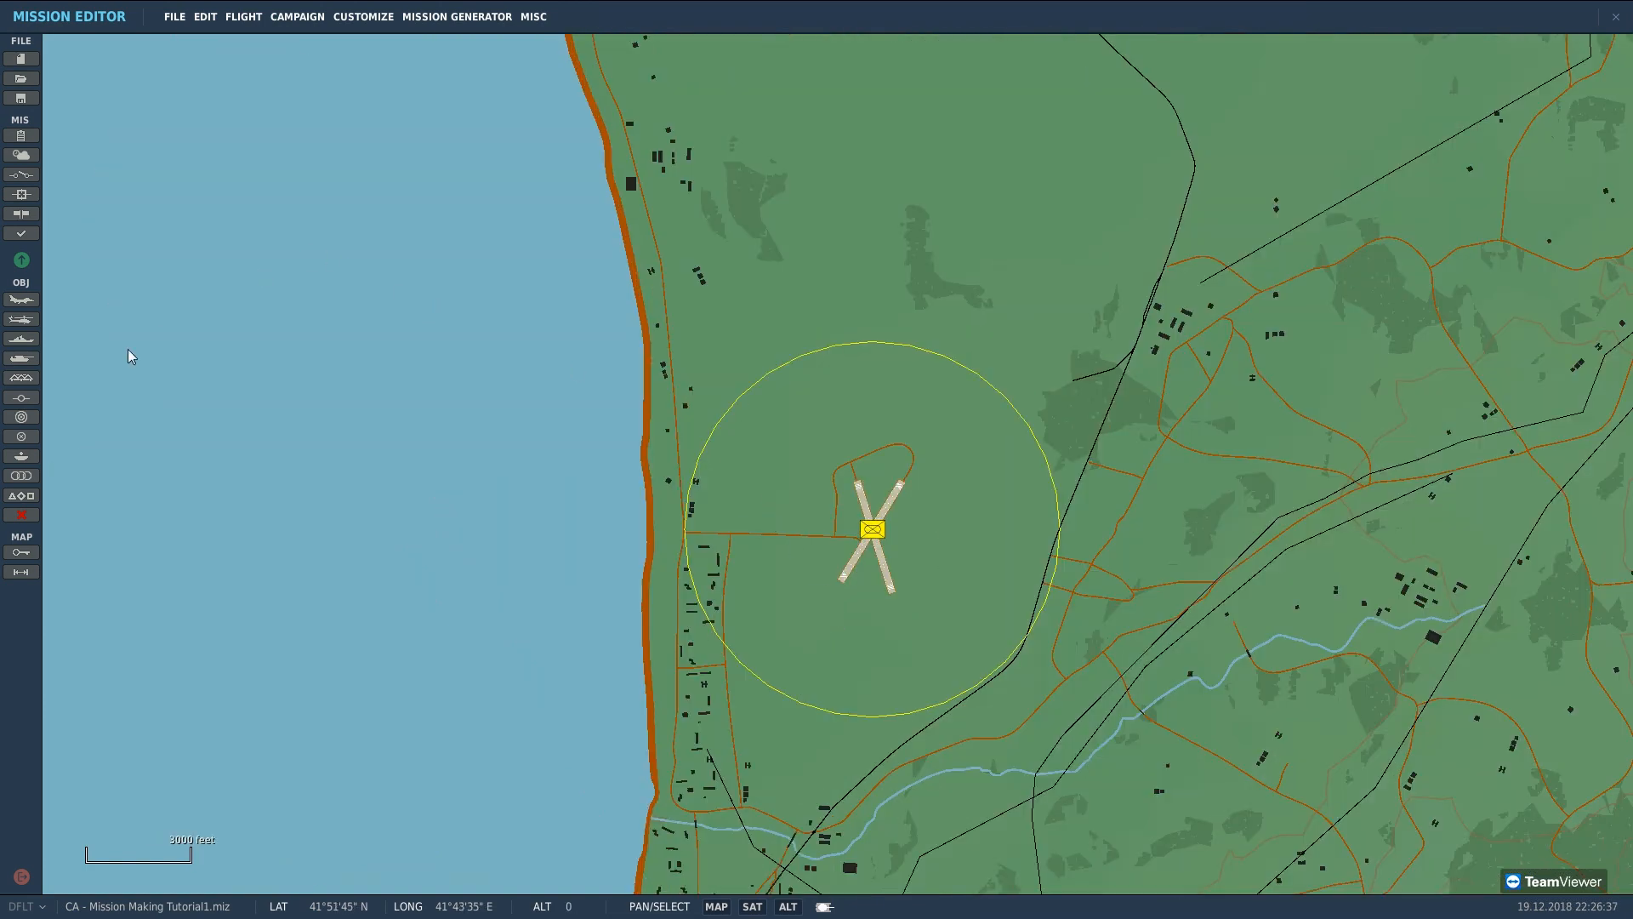
{"action": "scroll", "coordinate": [259, 439], "scroll_direction": "up", "scroll_amount": 2}
{"action": "left_click_drag", "start_coordinate": [1020, 517], "coordinate": [564, 87]}
{"action": "left_click_drag", "start_coordinate": [740, 188], "coordinate": [787, 312]}
{"action": "left_click_drag", "start_coordinate": [821, 185], "coordinate": [846, 260]}
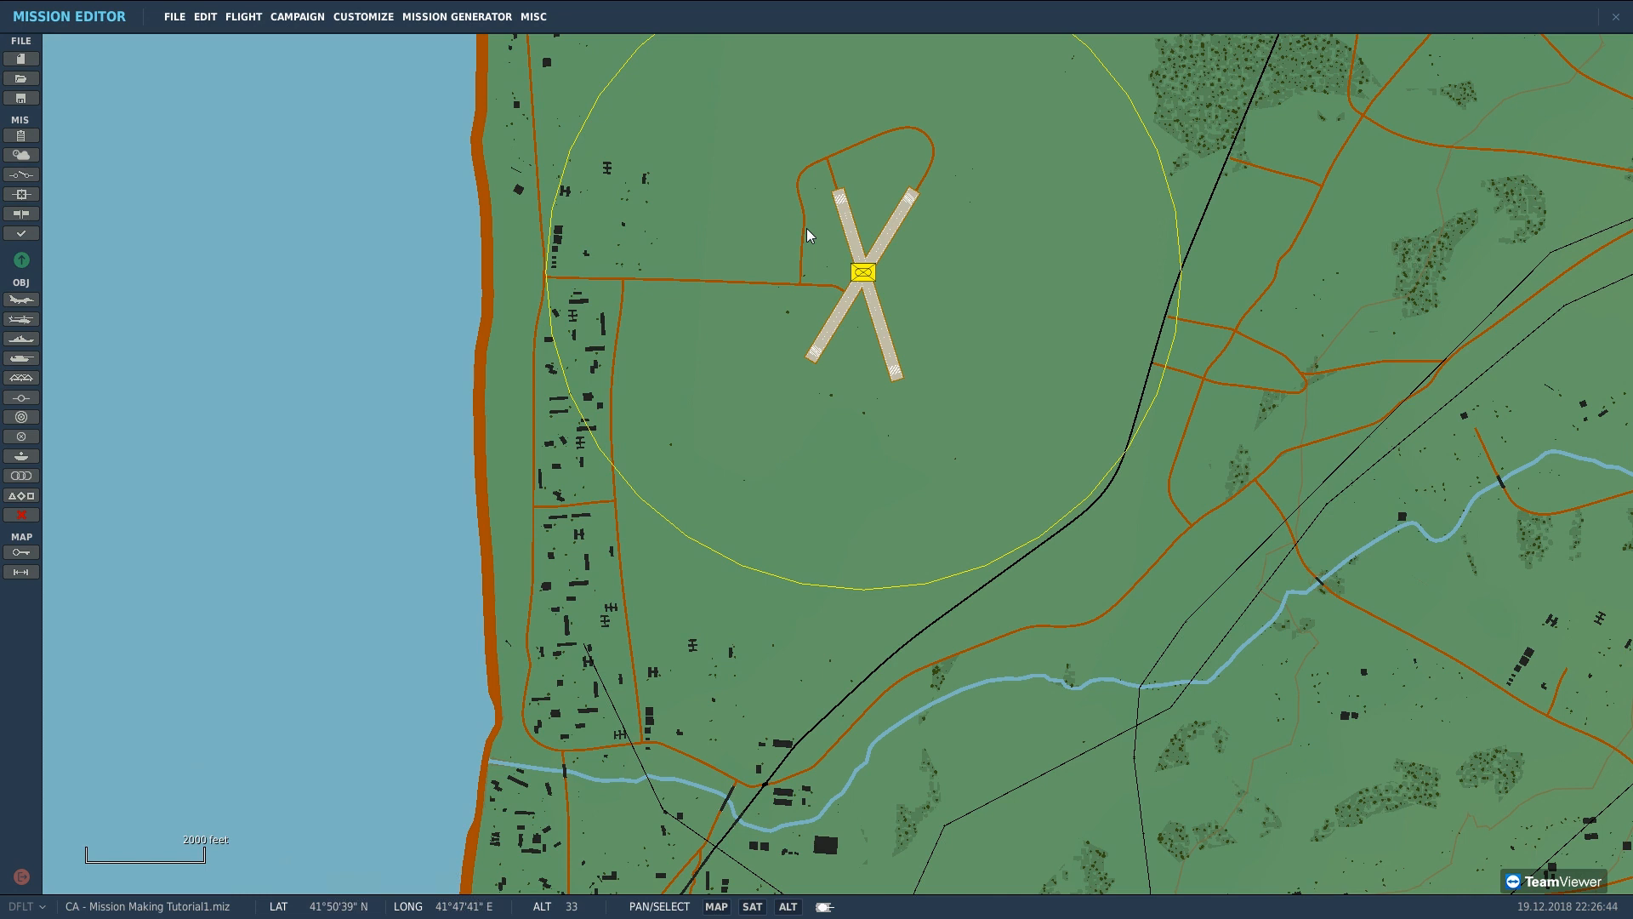
Step: Place a USA vehicle group with an unarmed APC M1025 HMMWV southeast of the crossed runways
{"action": "left_click", "coordinate": [469, 259]}
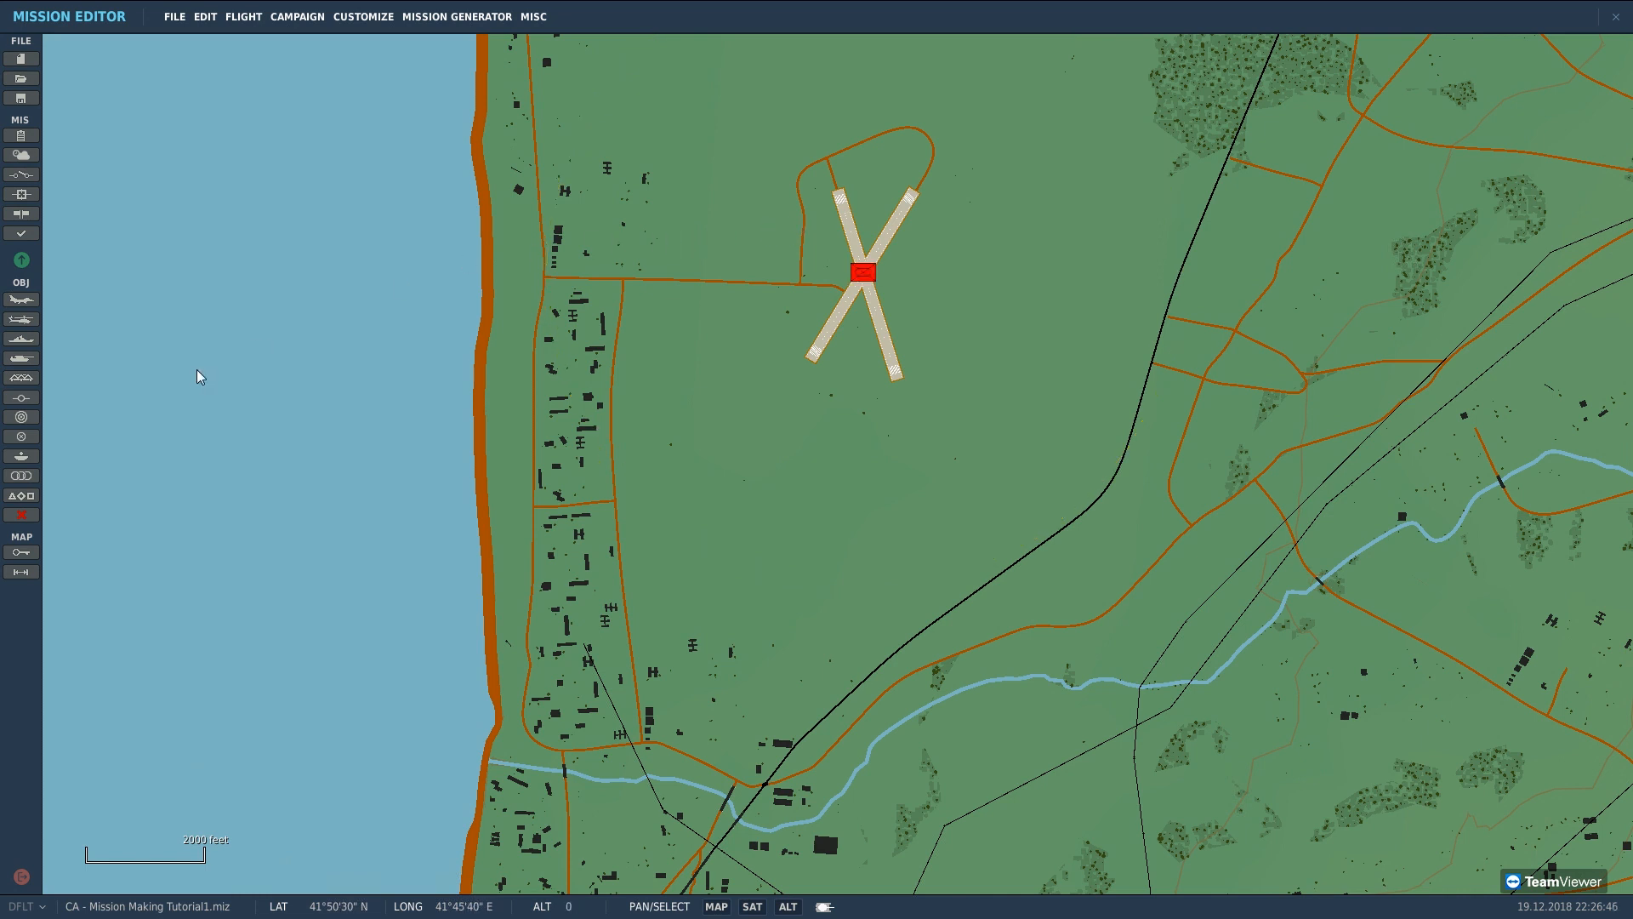
{"action": "left_click", "coordinate": [21, 358]}
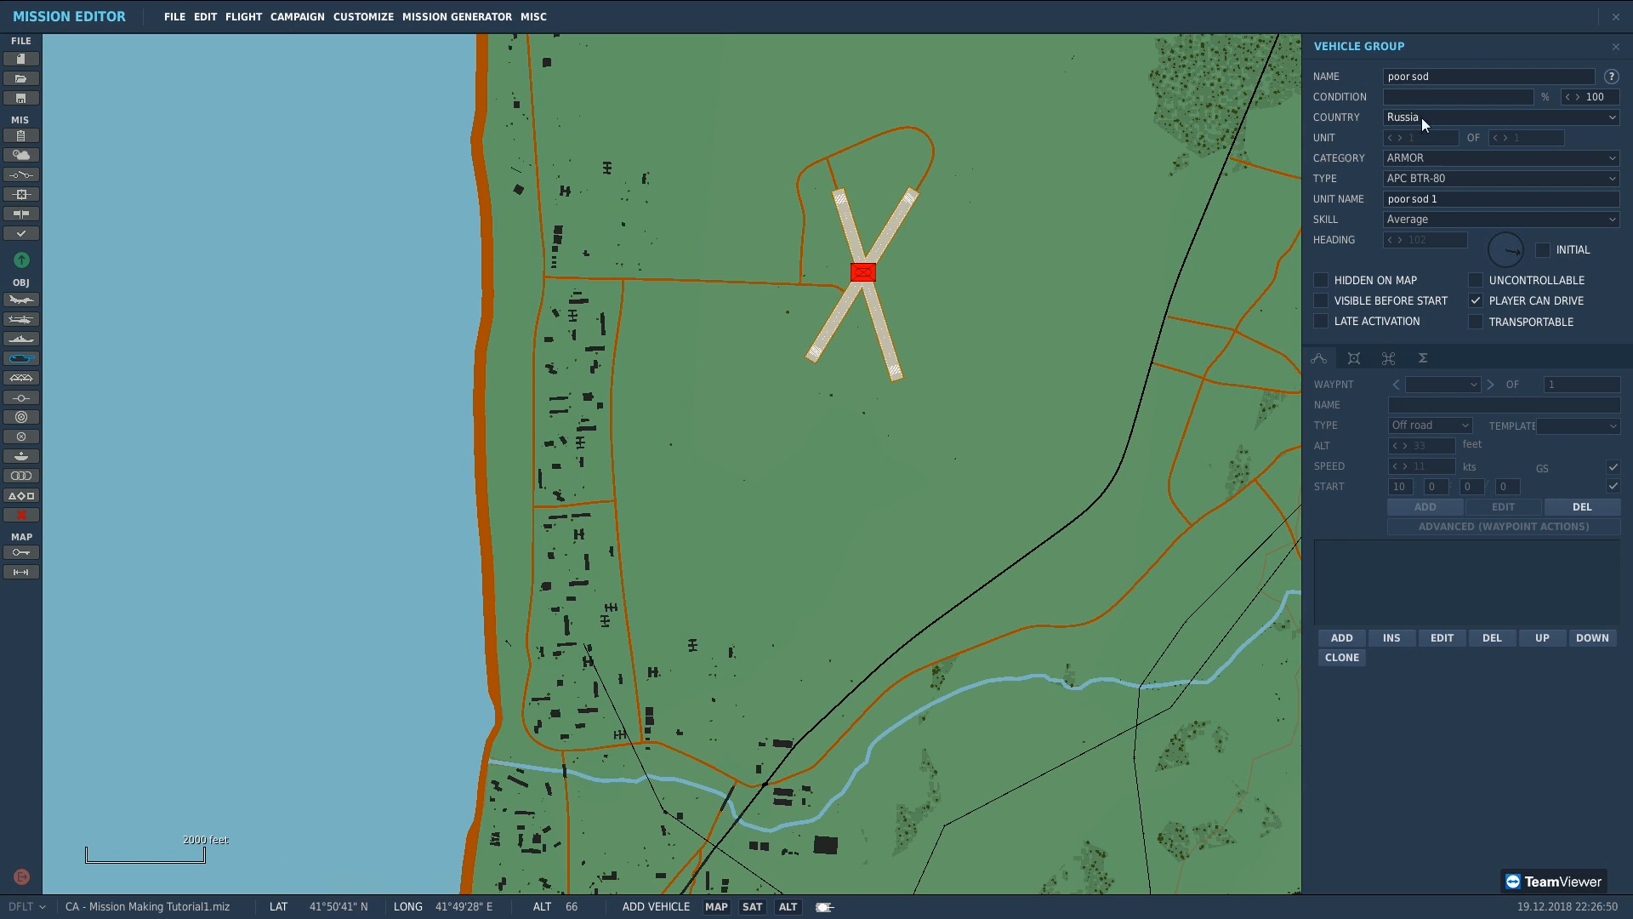
{"action": "left_click", "coordinate": [1425, 123]}
{"action": "left_click", "coordinate": [1426, 137]}
{"action": "left_click", "coordinate": [1424, 157]}
{"action": "left_click", "coordinate": [1434, 255]}
{"action": "left_click", "coordinate": [1439, 180]}
{"action": "left_click", "coordinate": [1440, 198]}
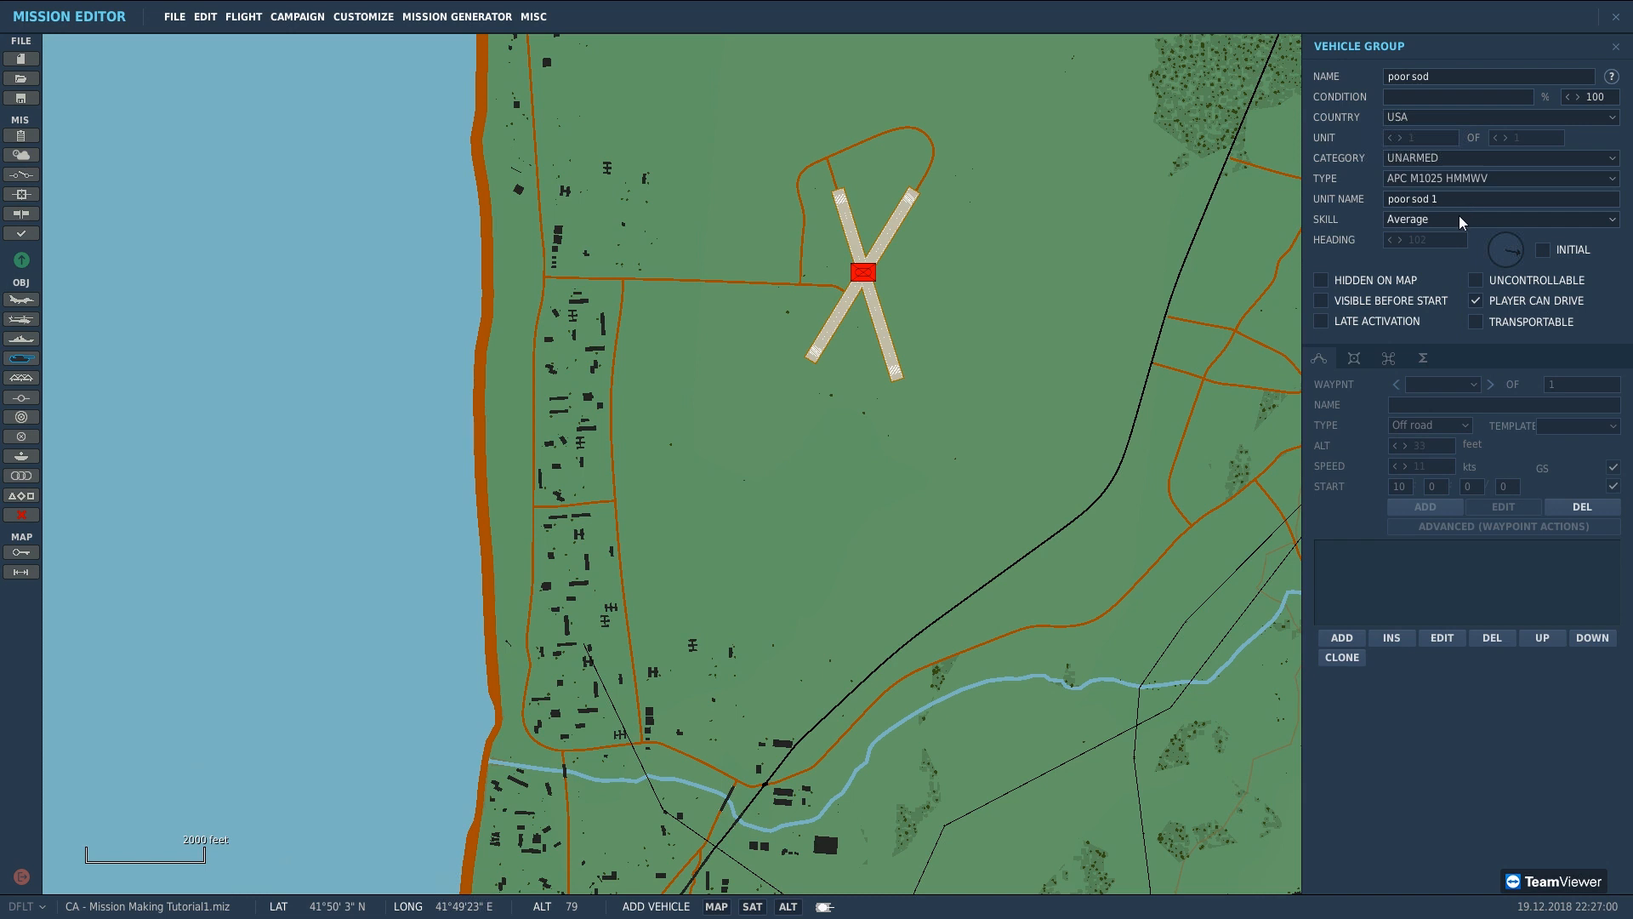
{"action": "left_click", "coordinate": [1064, 482]}
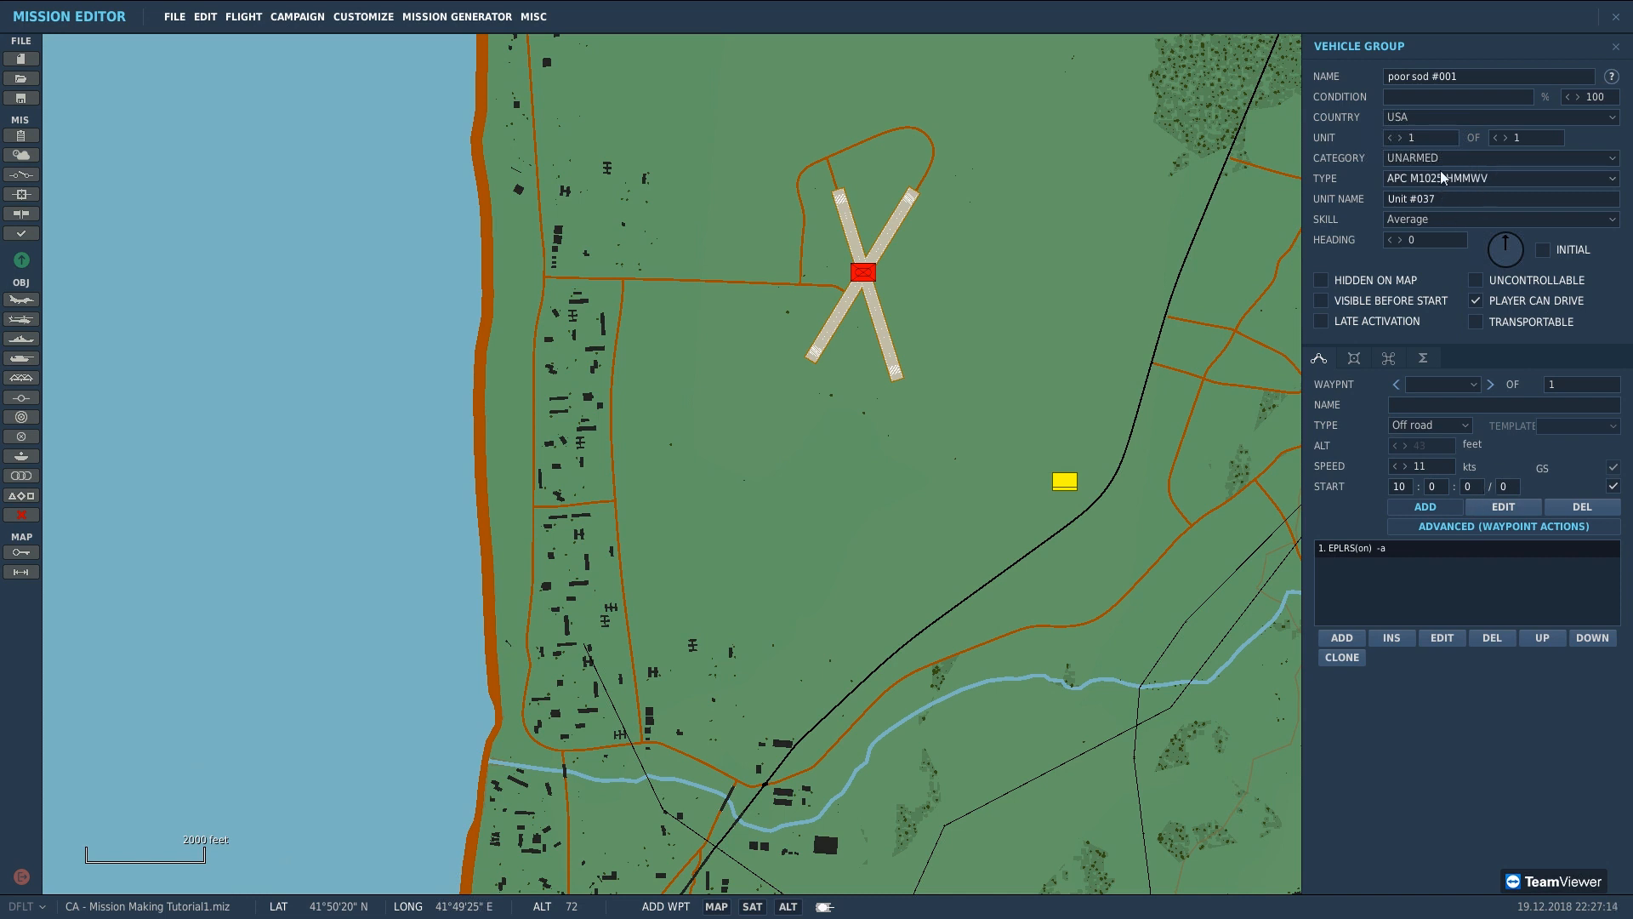
Step: Give the HMMWV group a FAC - Assign Group task with poor sod as the target group
{"action": "left_click", "coordinate": [1119, 347]}
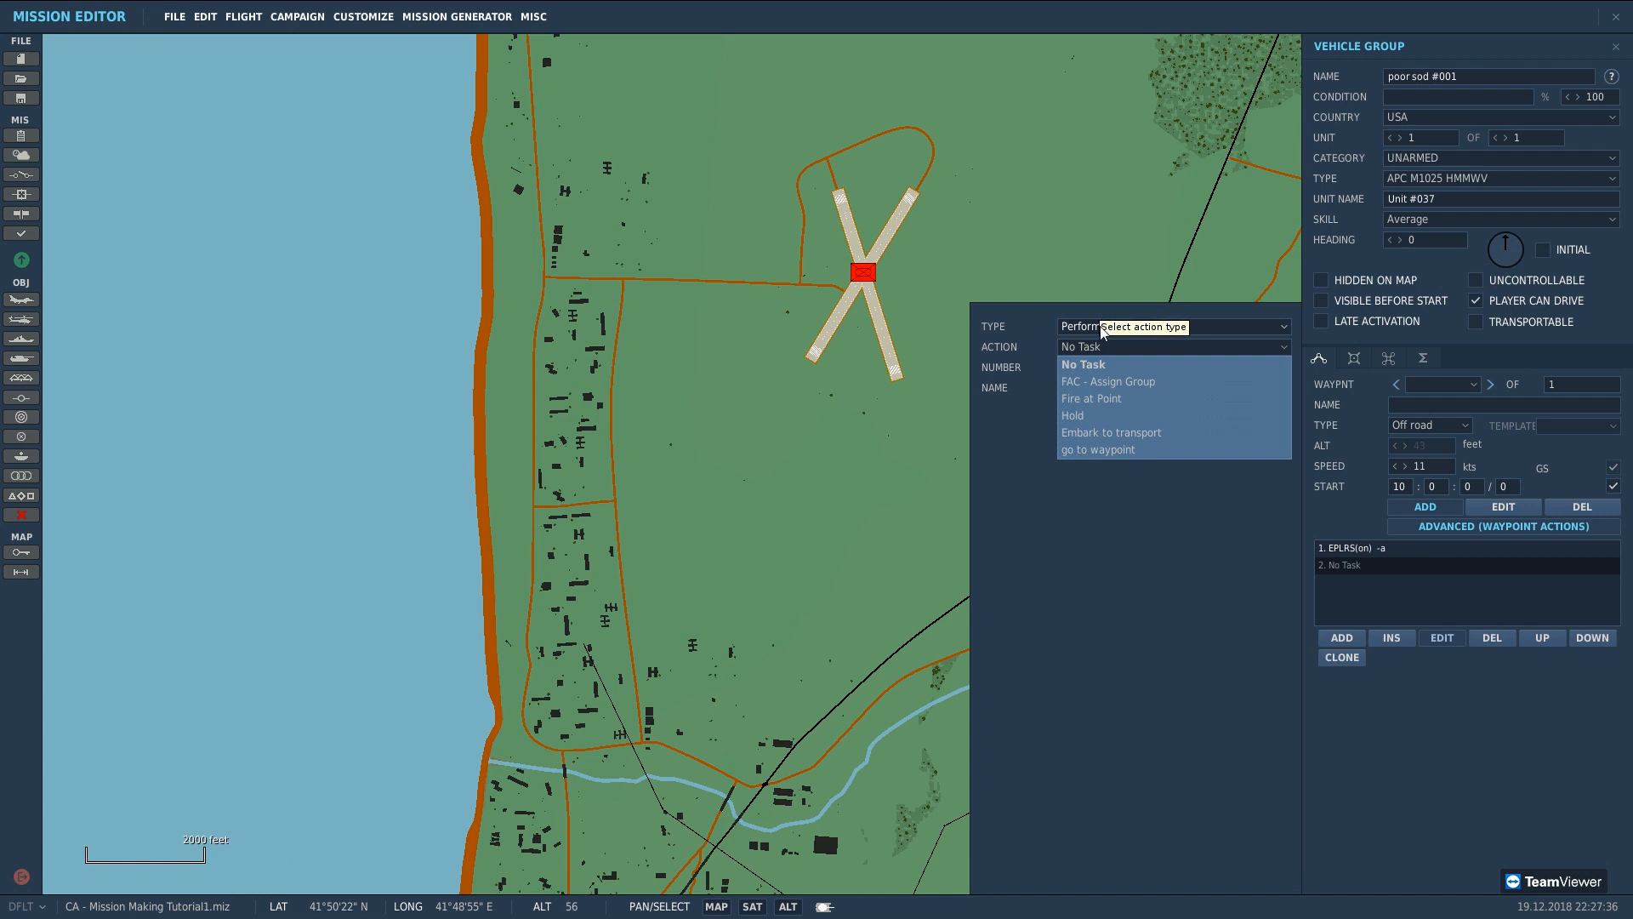
{"action": "left_click", "coordinate": [1178, 381]}
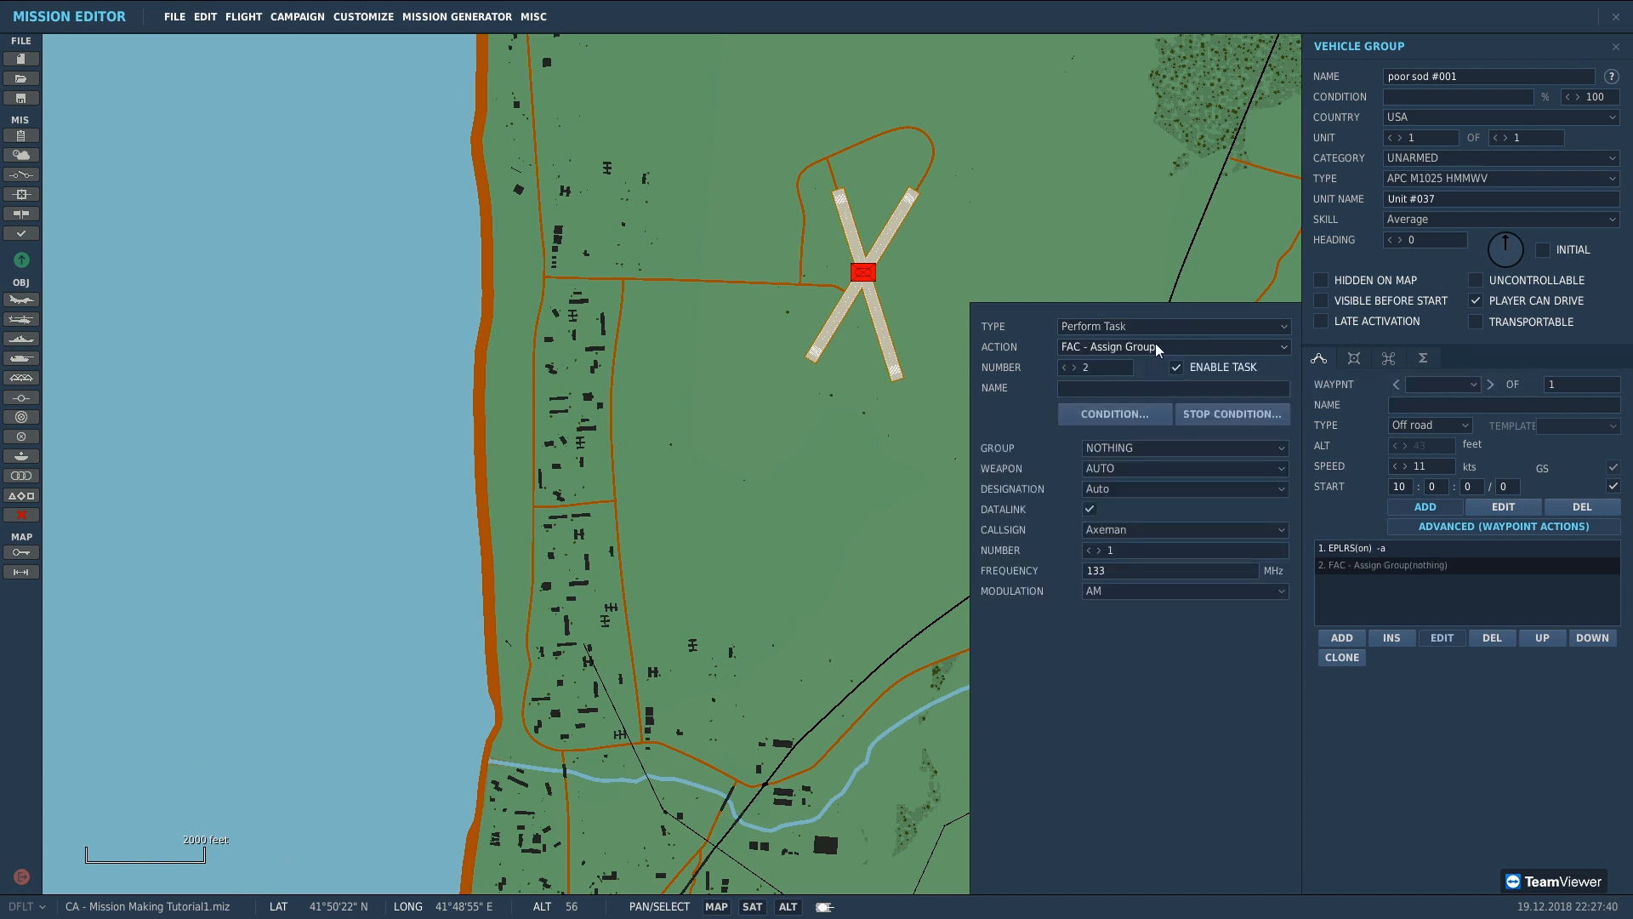
{"action": "left_click_drag", "start_coordinate": [730, 408], "coordinate": [596, 440]}
{"action": "left_click_drag", "start_coordinate": [849, 434], "coordinate": [772, 431]}
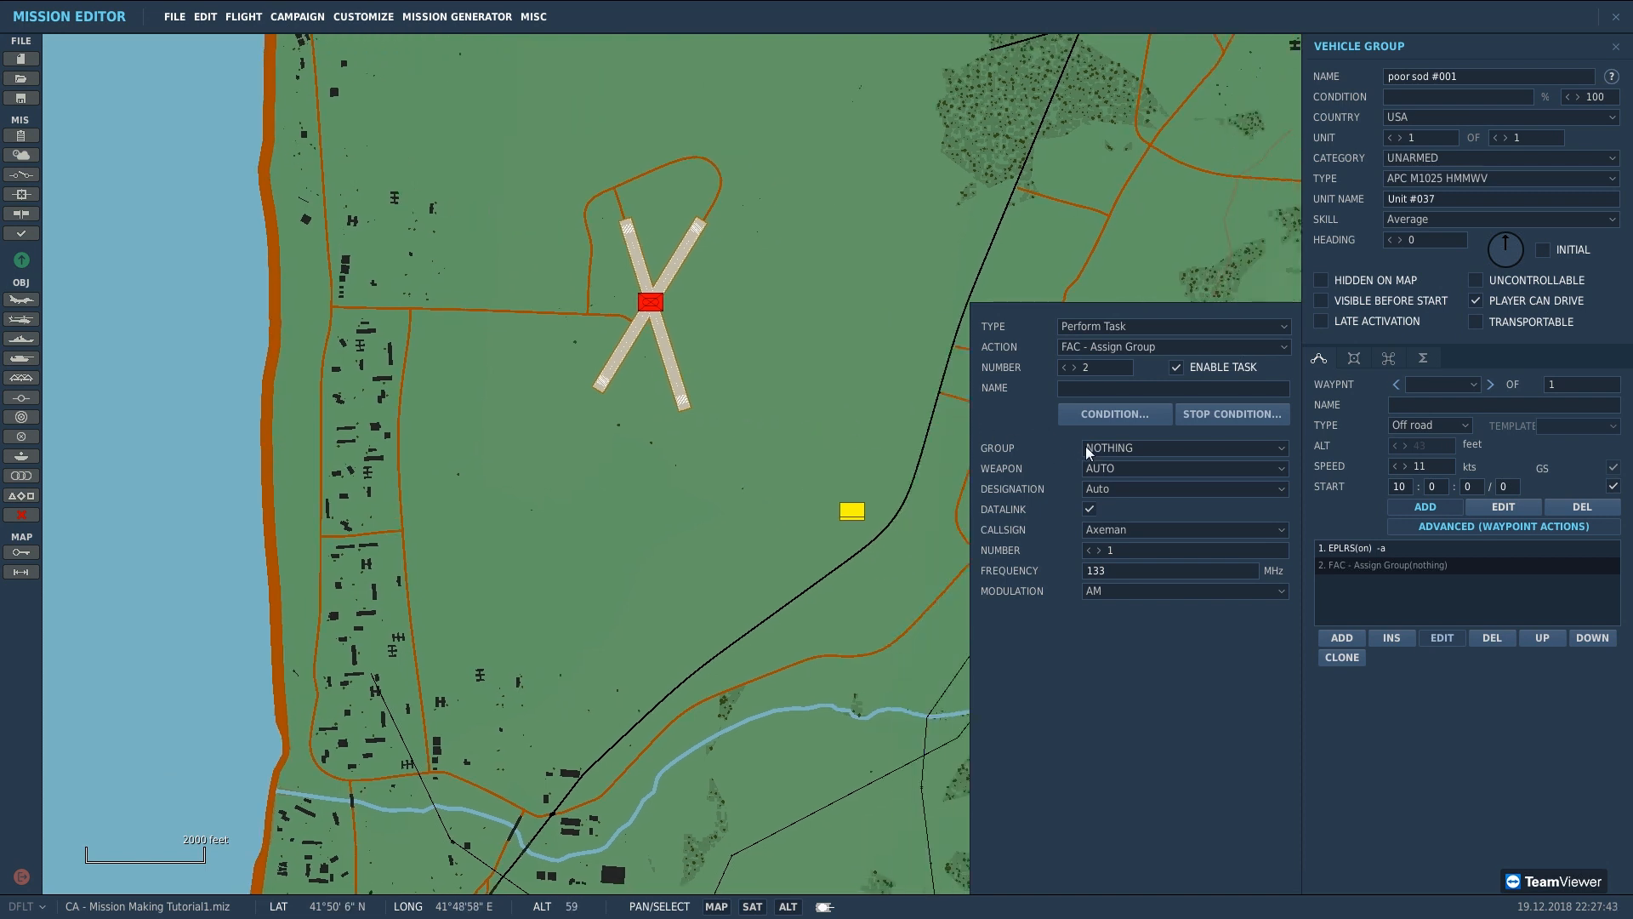
{"action": "left_click", "coordinate": [1220, 453]}
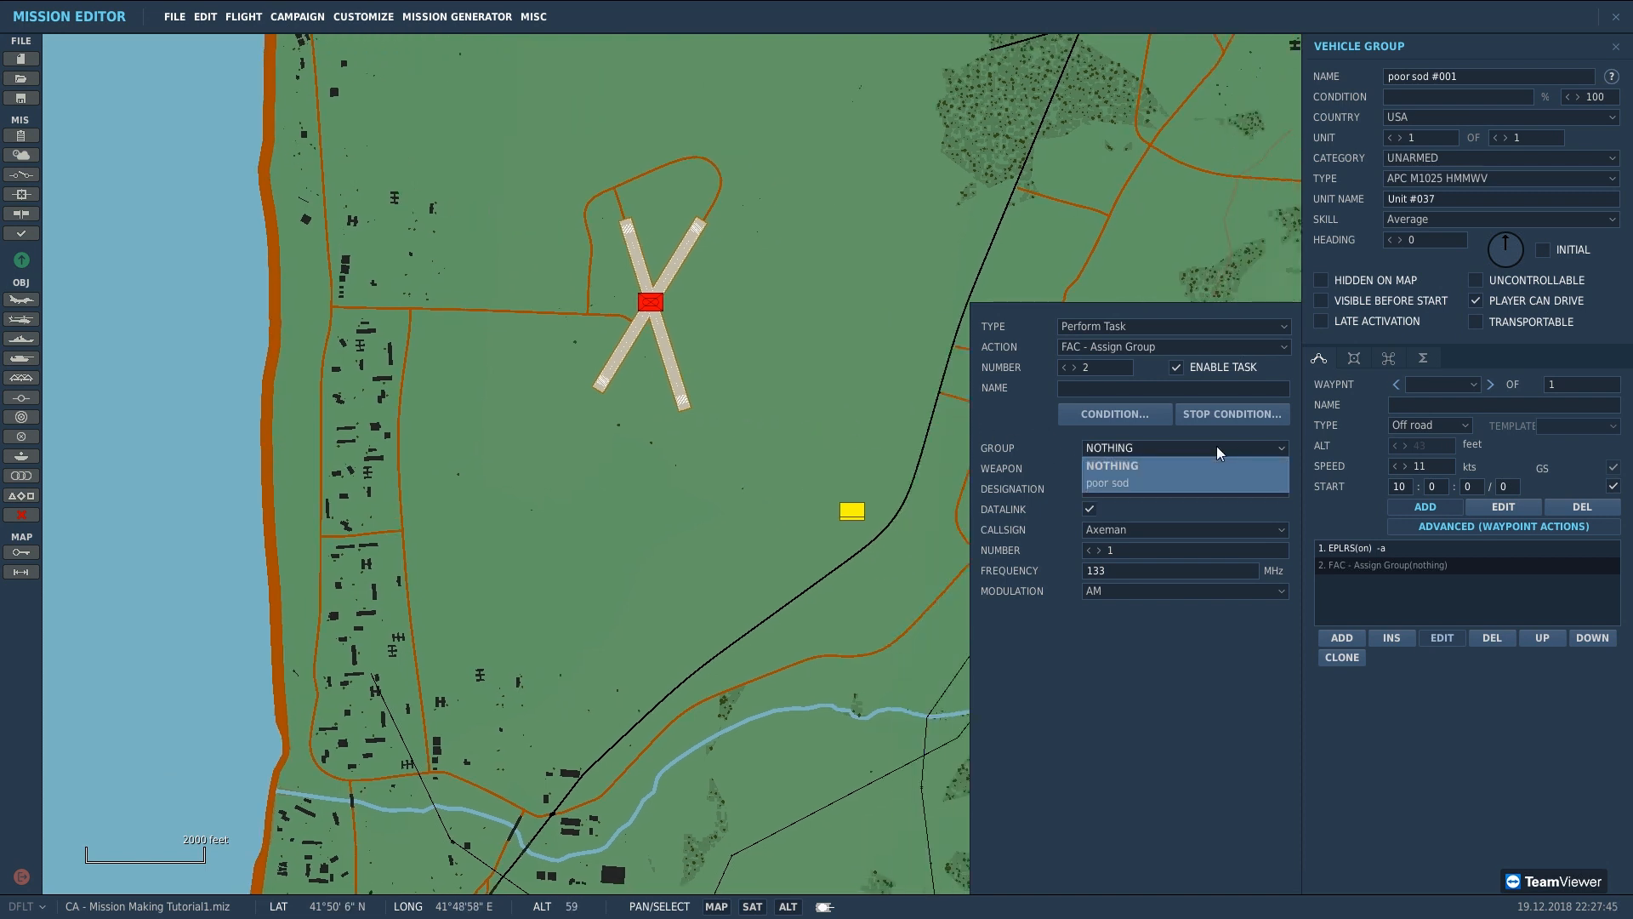
{"action": "left_click", "coordinate": [1187, 484]}
Step: Keep the FAC task's weapon on AUTO and set its designation to Laser
{"action": "left_click", "coordinate": [1162, 469]}
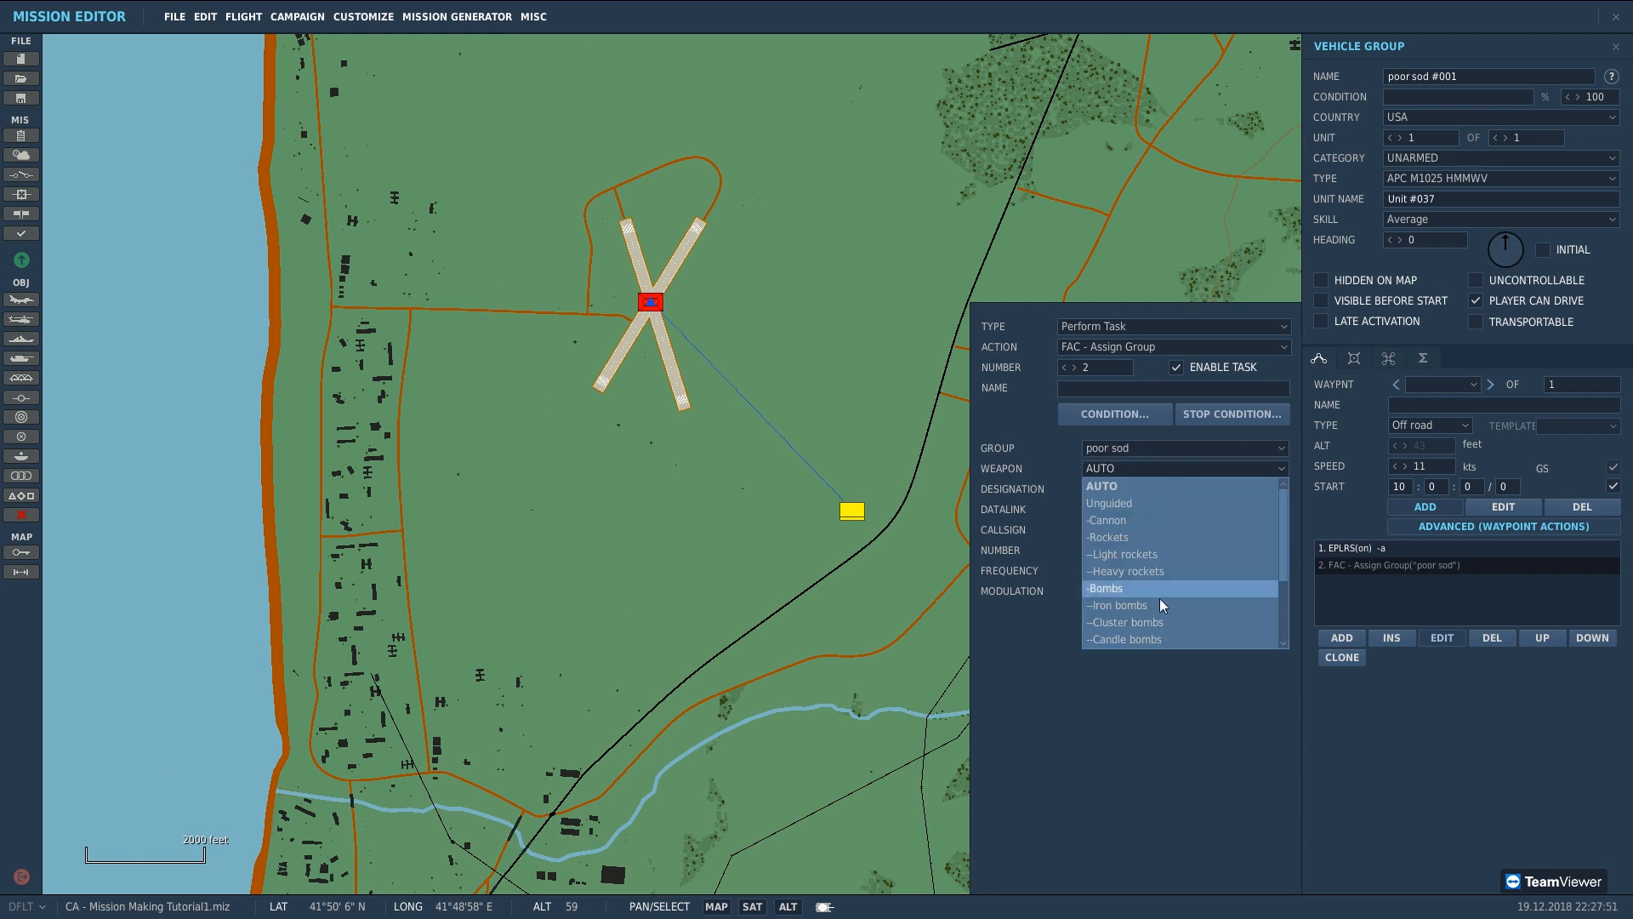
{"action": "left_click", "coordinate": [1119, 474]}
{"action": "left_click", "coordinate": [1118, 490]}
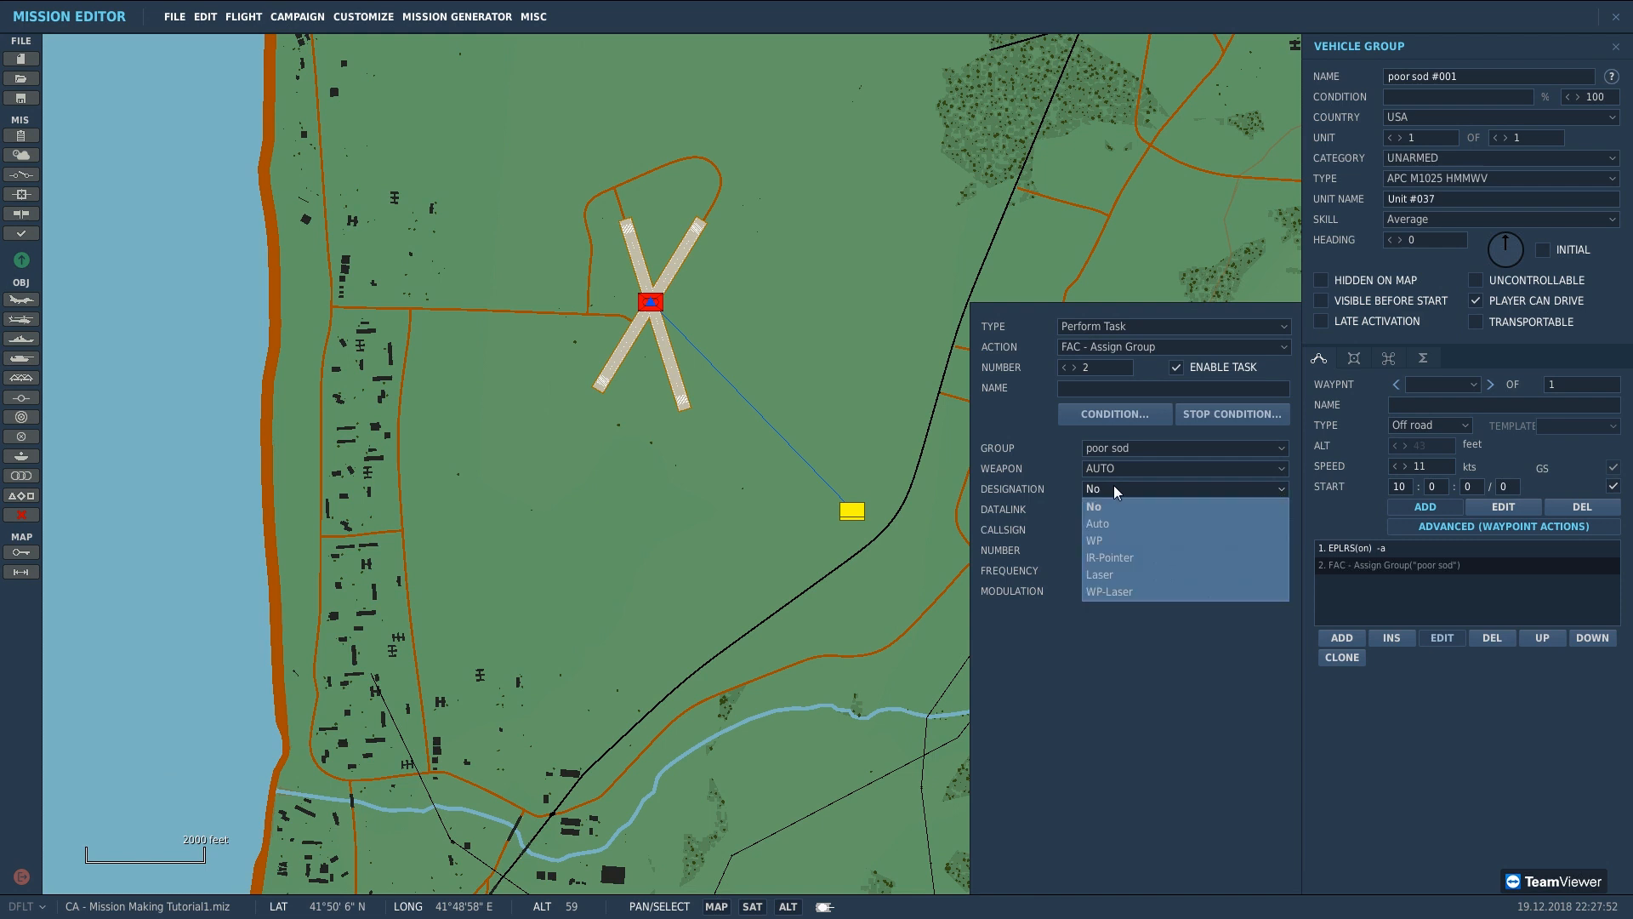
{"action": "left_click", "coordinate": [1120, 575]}
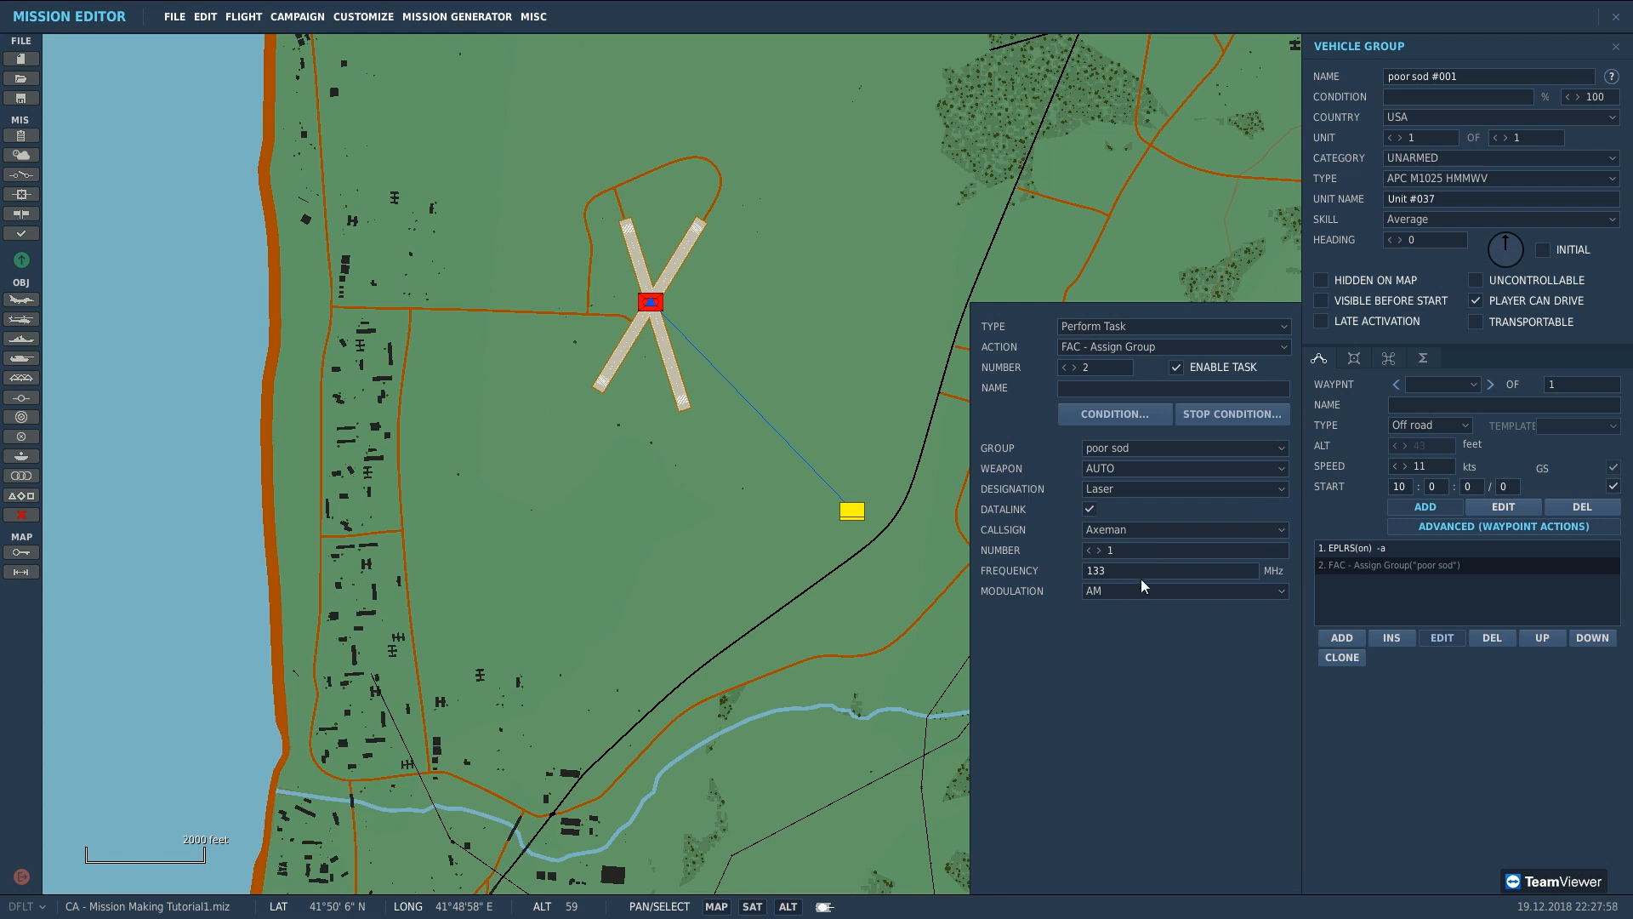
Step: Move the HMMWV group to the distant hill in the east and reopen its FAC - Assign Group task to check the laser designation
{"action": "scroll", "coordinate": [845, 489], "scroll_direction": "down", "scroll_amount": 1}
{"action": "right_click_drag", "start_coordinate": [845, 489], "coordinate": [756, 508]}
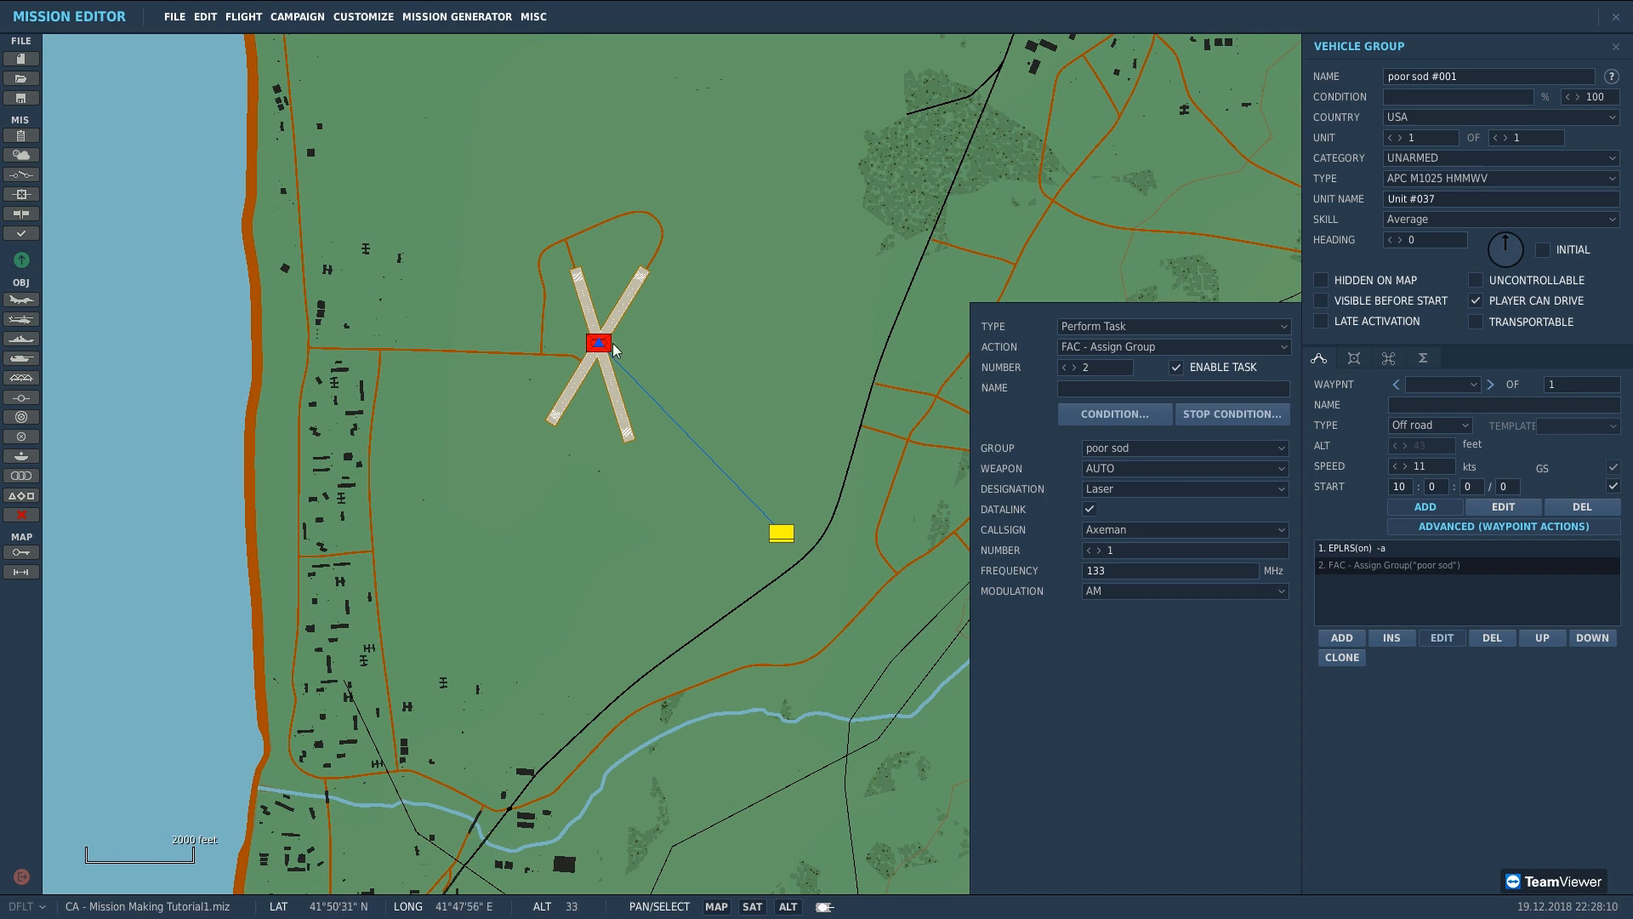
{"action": "scroll", "coordinate": [613, 347], "scroll_direction": "down", "scroll_amount": 3}
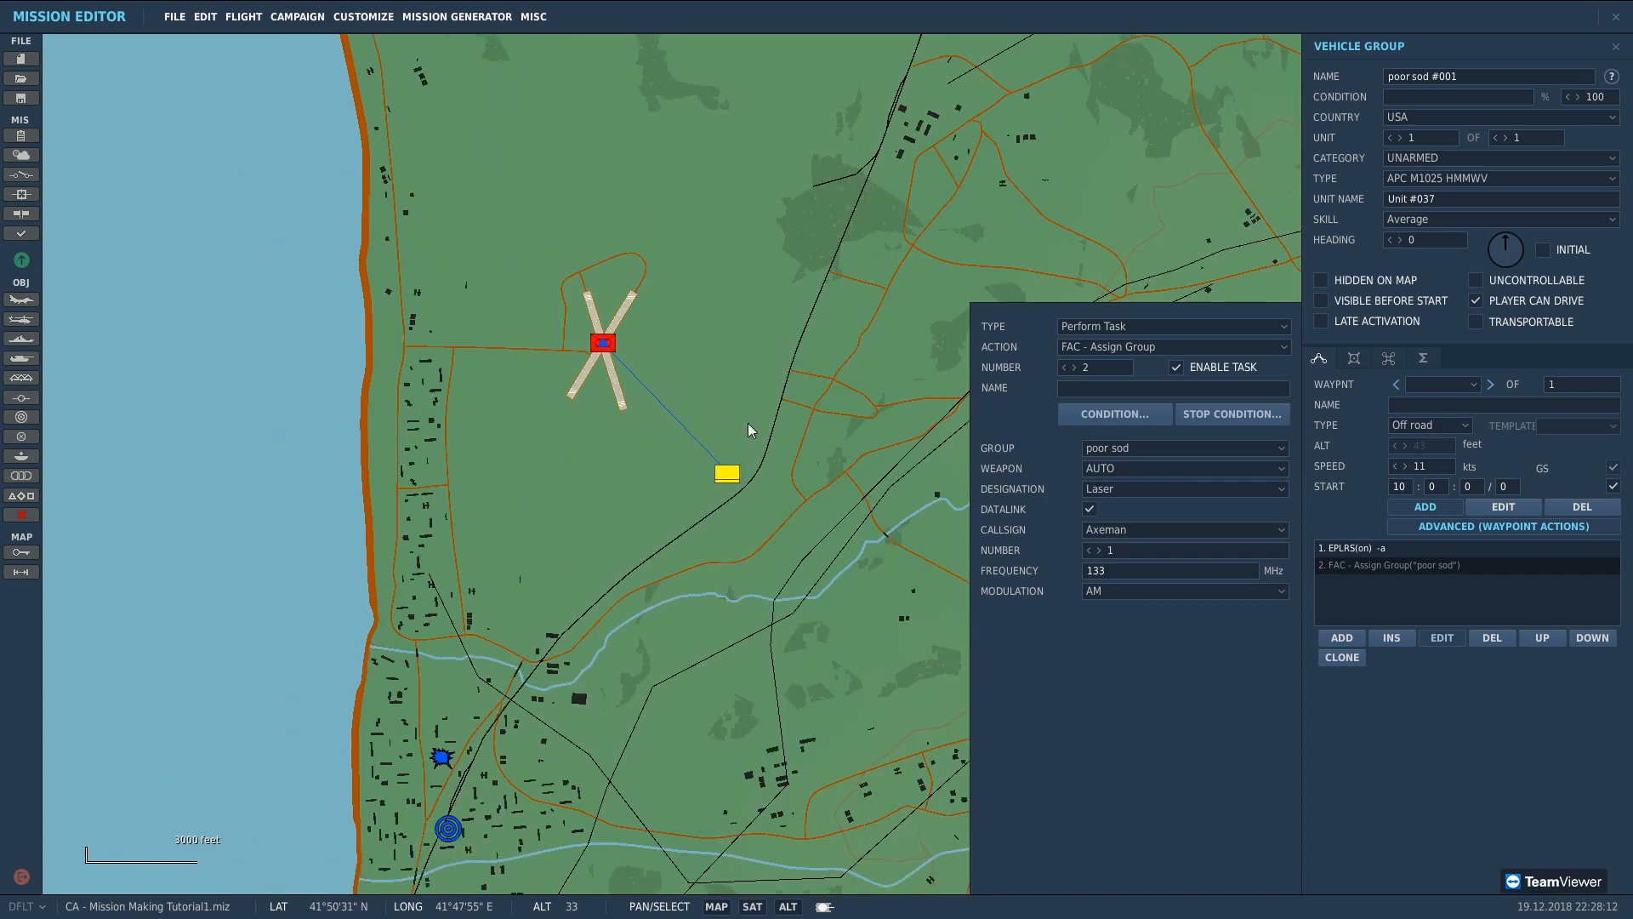
{"action": "left_click", "coordinate": [868, 454]}
{"action": "left_click", "coordinate": [717, 442]}
{"action": "scroll", "coordinate": [623, 352], "scroll_direction": "down", "scroll_amount": 3}
{"action": "left_click_drag", "start_coordinate": [1013, 474], "coordinate": [750, 366]}
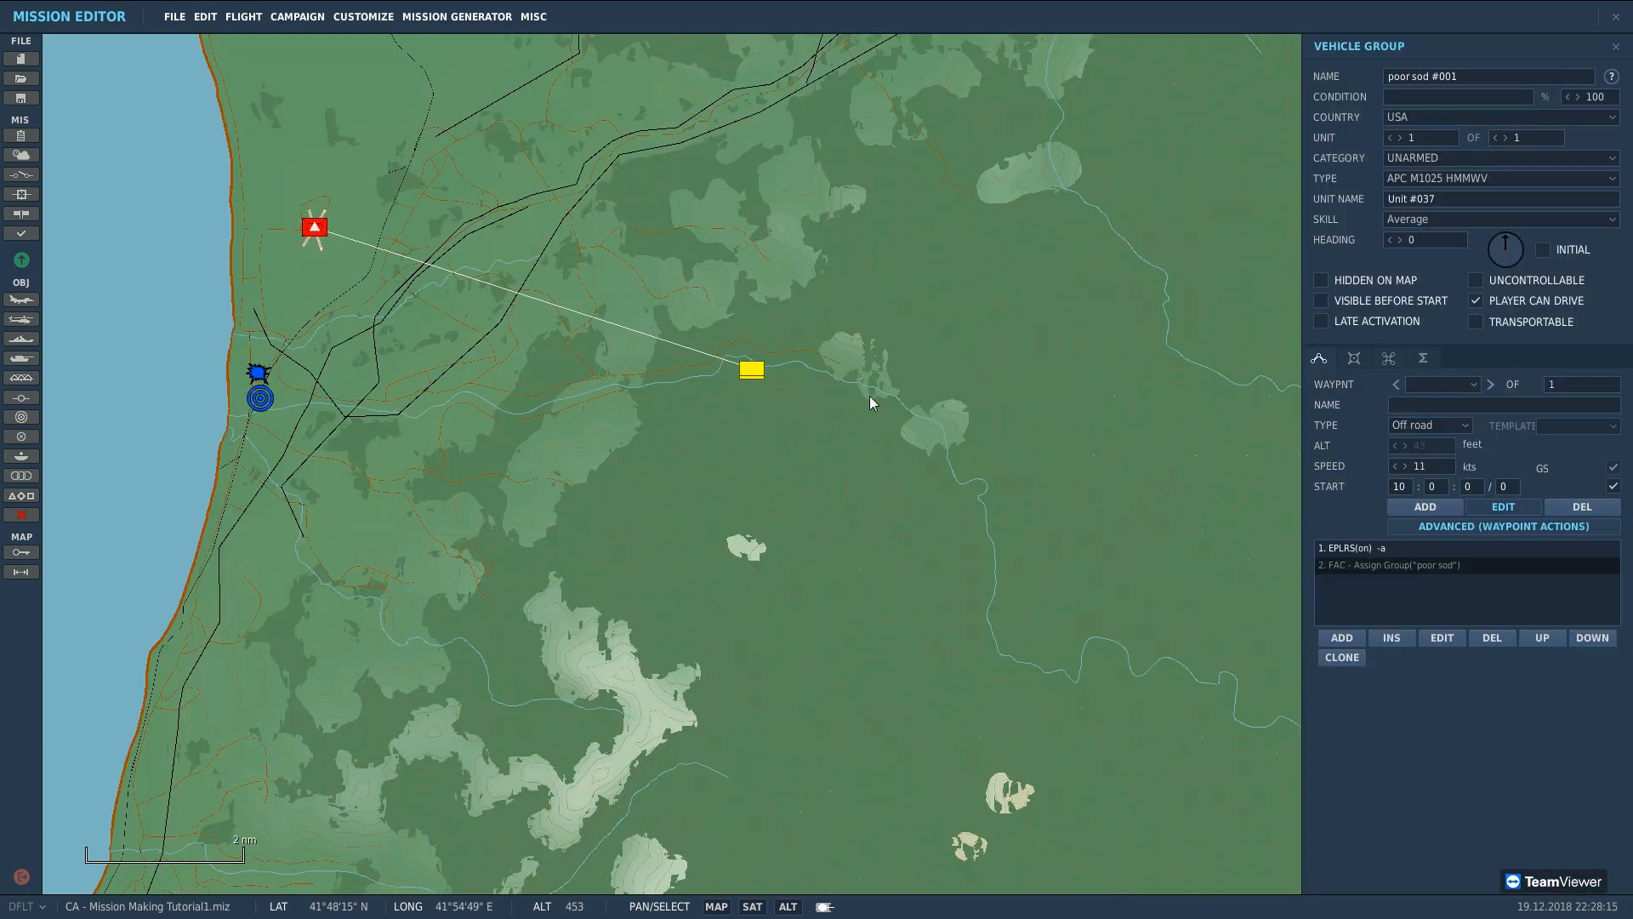
{"action": "left_click", "coordinate": [943, 424]}
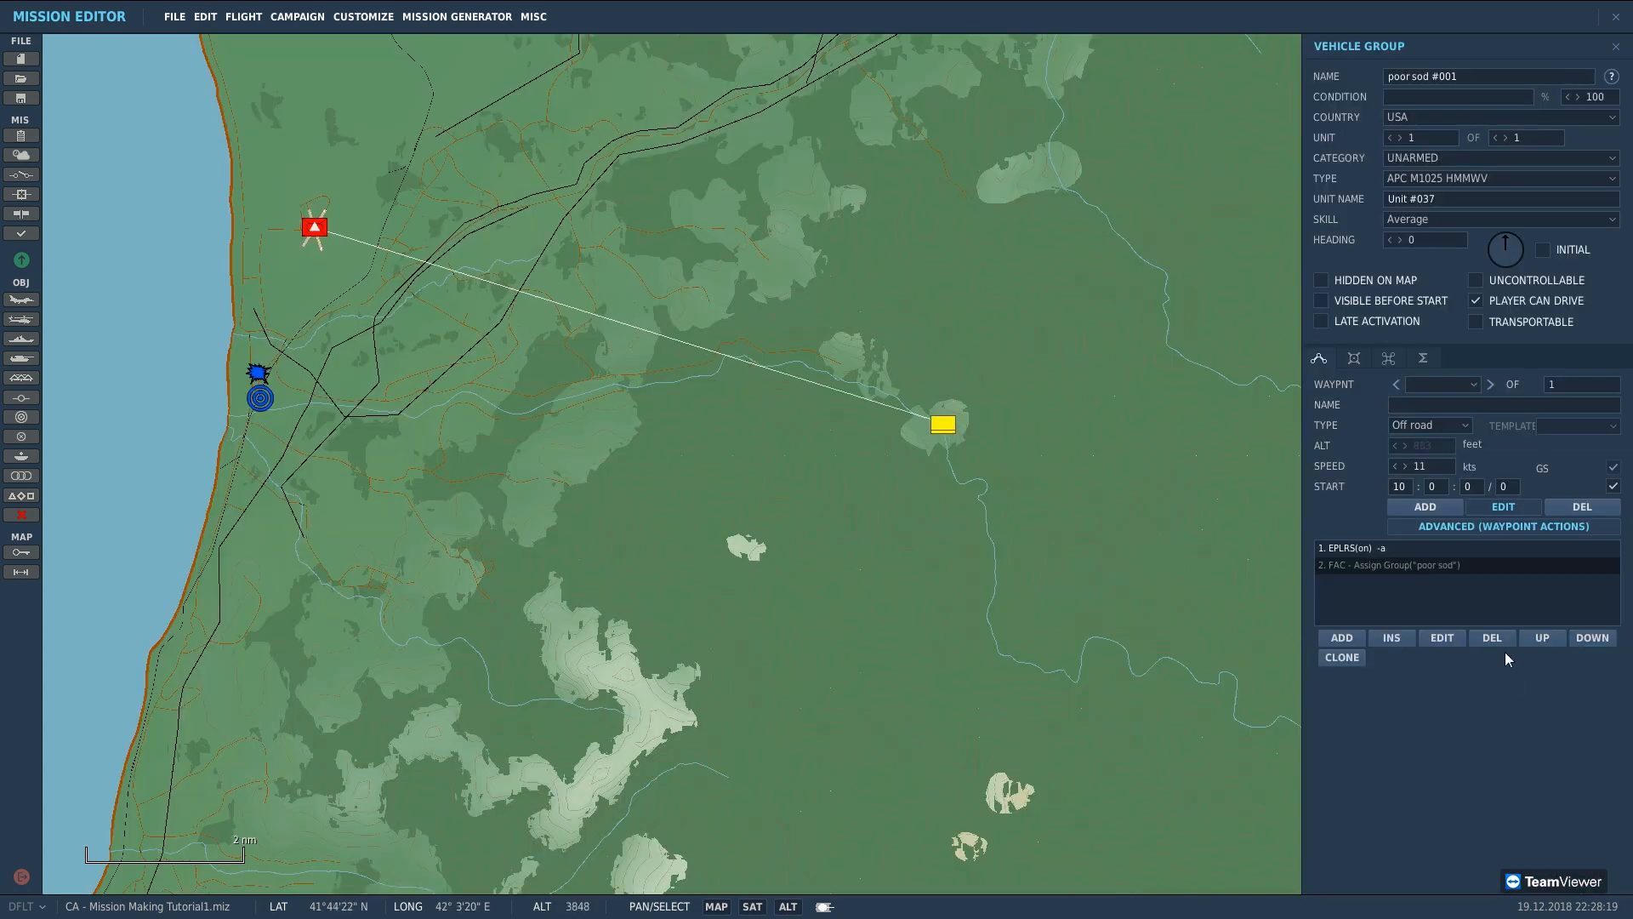
{"action": "left_click", "coordinate": [1441, 638]}
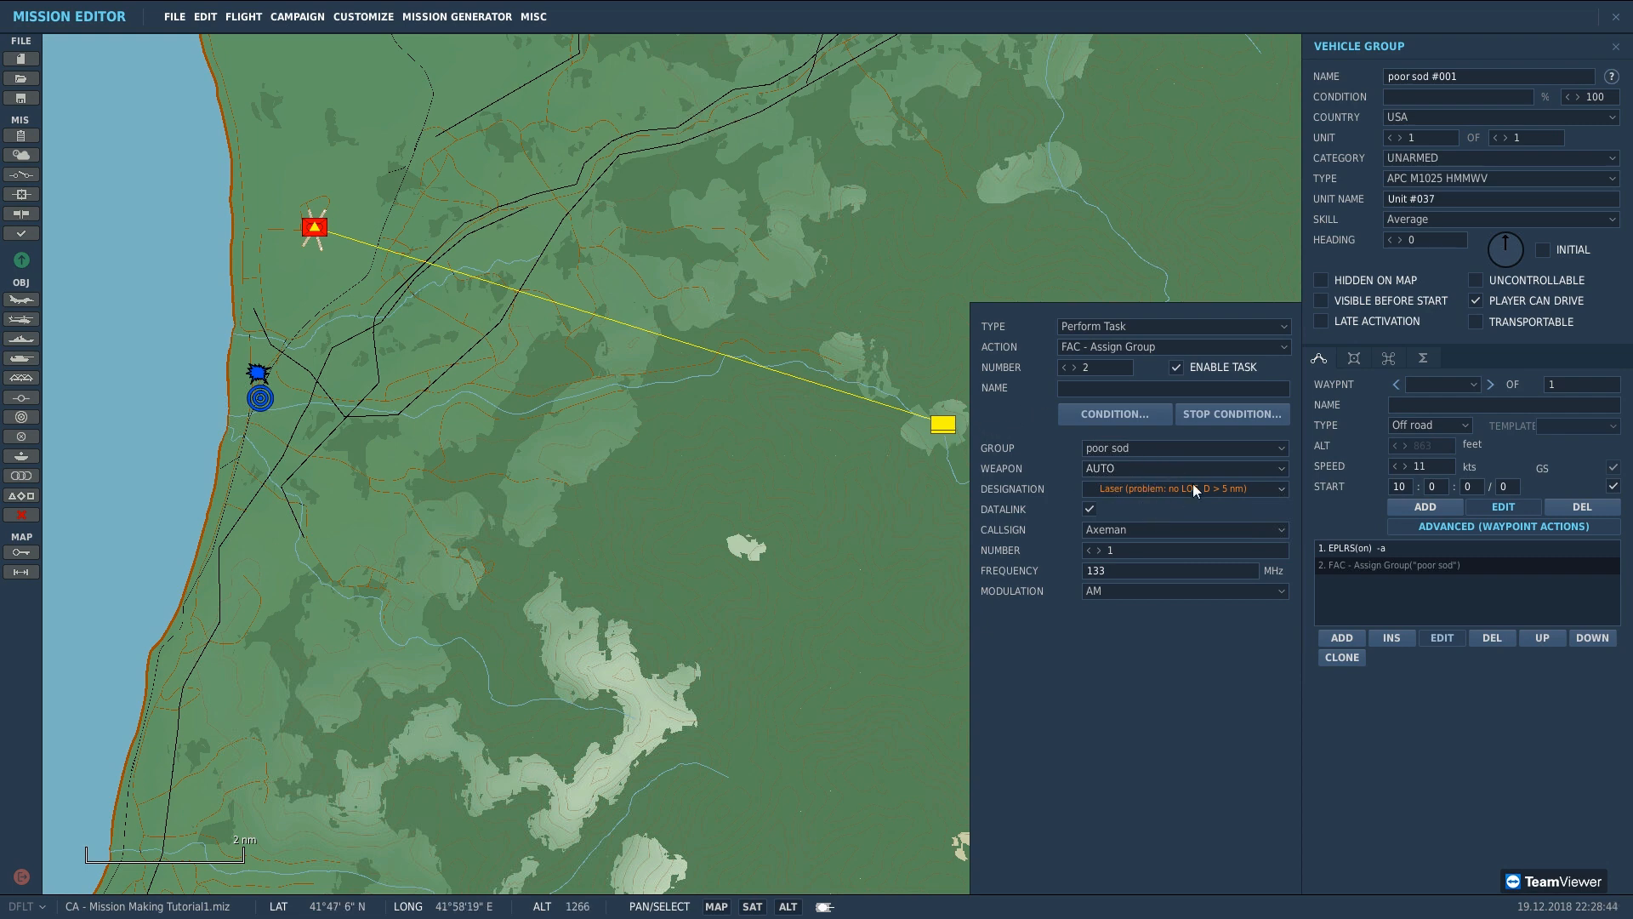
Step: Move the HMMWV group back close to the southeast of the poor sod vehicle and reopen its FAC - Assign Group task
{"action": "left_click", "coordinate": [950, 424]}
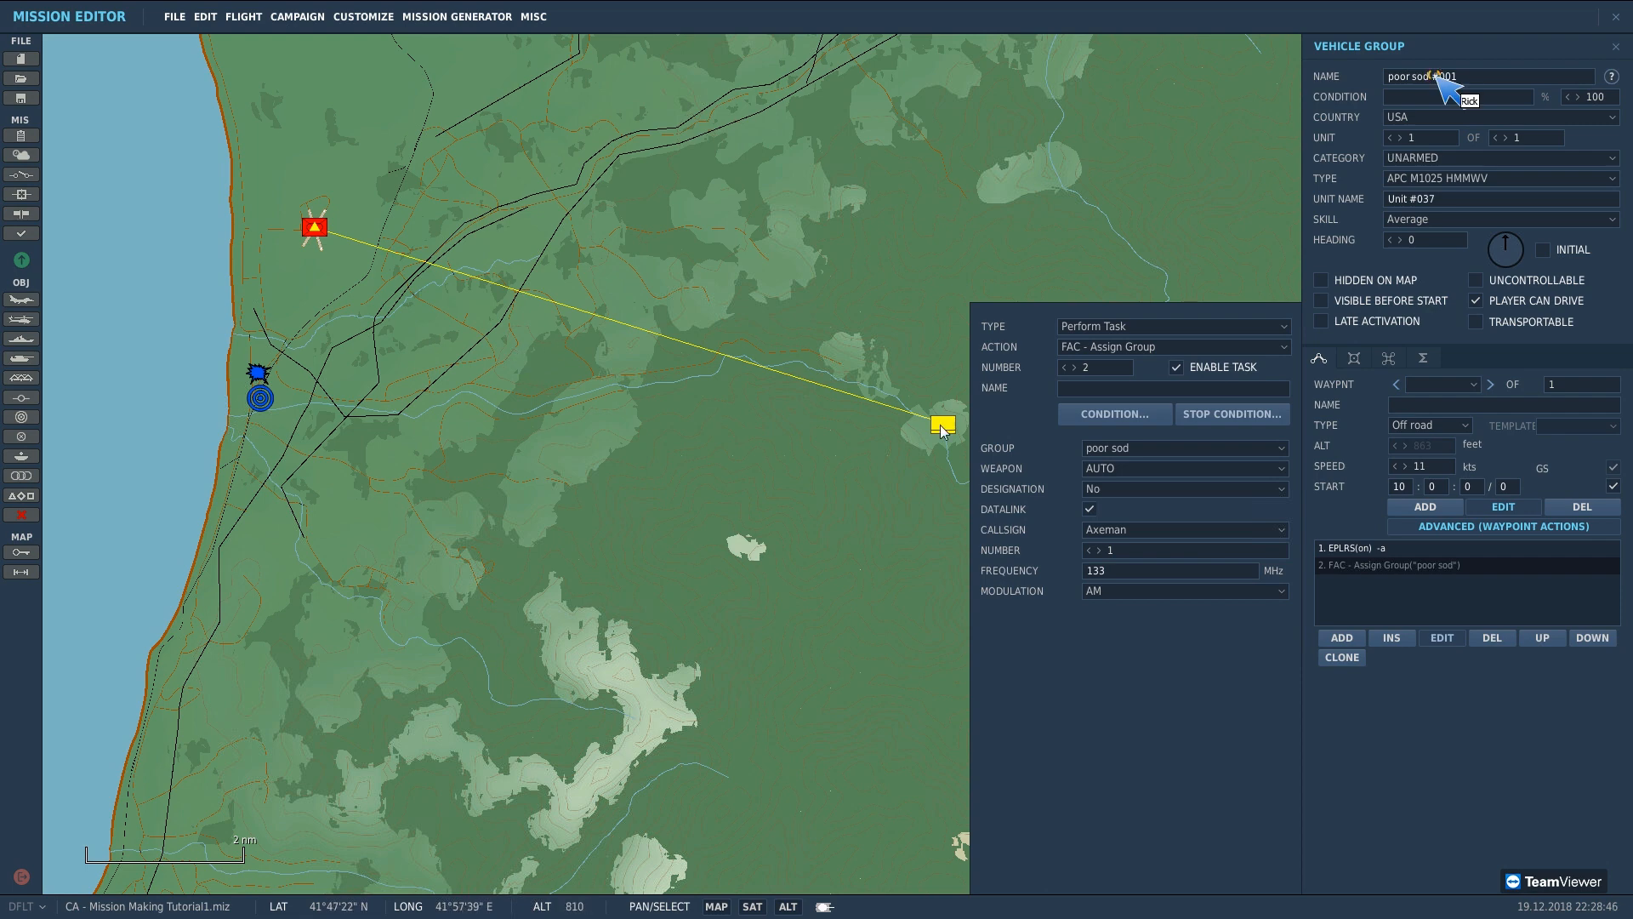
{"action": "left_click_drag", "start_coordinate": [942, 431], "coordinate": [358, 283]}
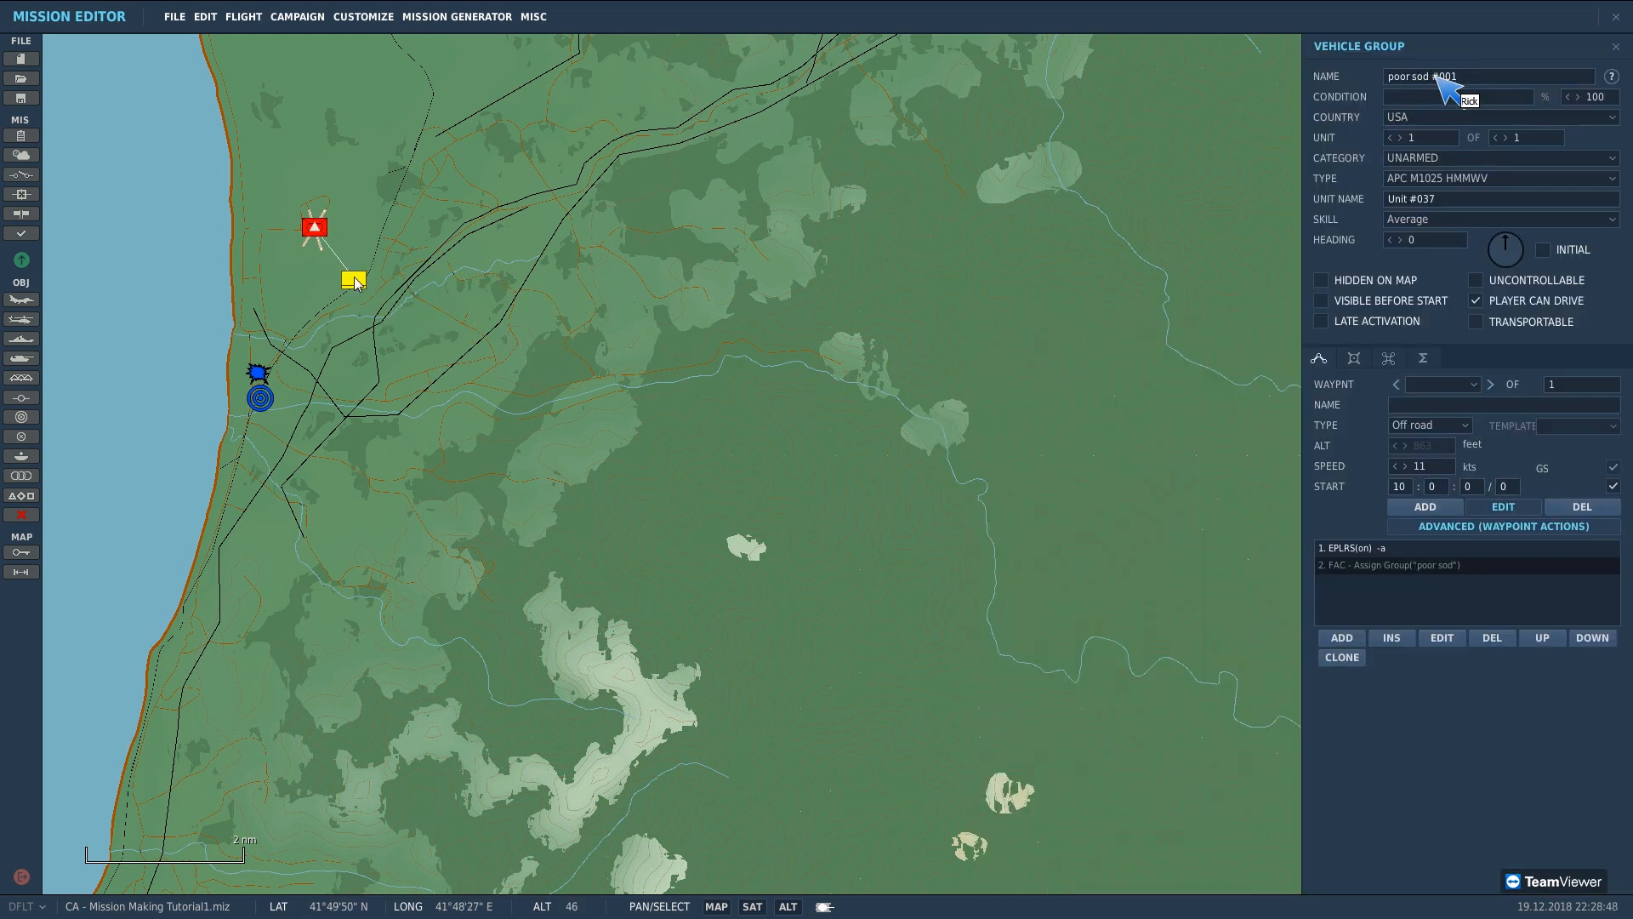
{"action": "left_click", "coordinate": [1437, 638]}
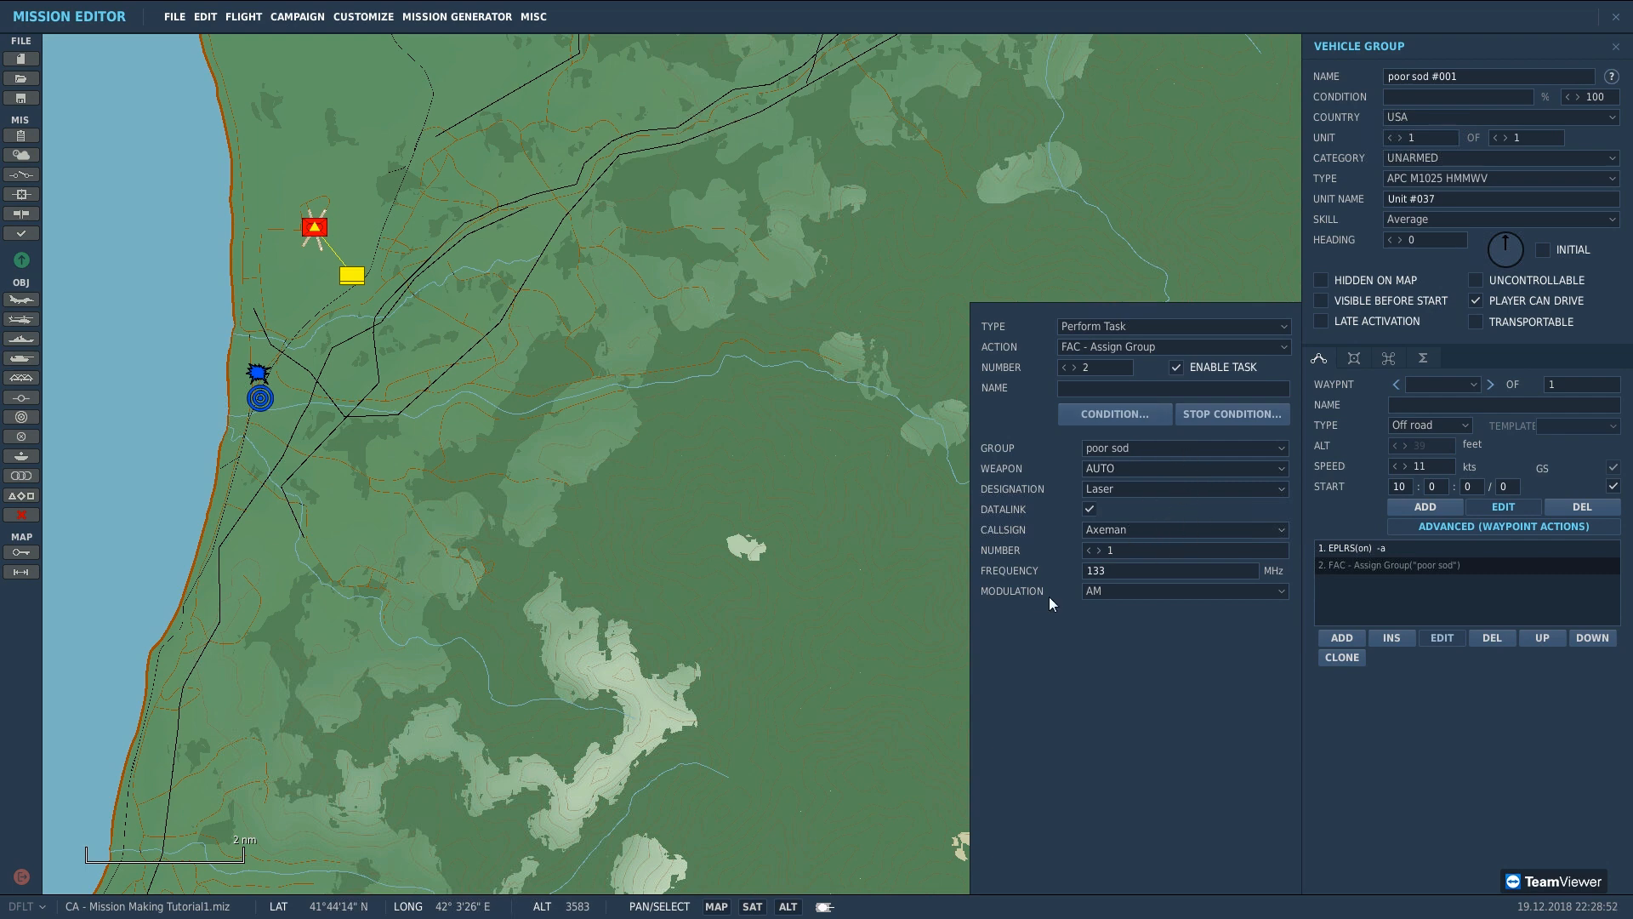
Step: Deselect the HMMWV group and compare the MAP, SAT and ALT map styles across the coastal region at several scales
{"action": "left_click", "coordinate": [748, 546]}
{"action": "scroll", "coordinate": [695, 436], "scroll_direction": "down", "scroll_amount": 1}
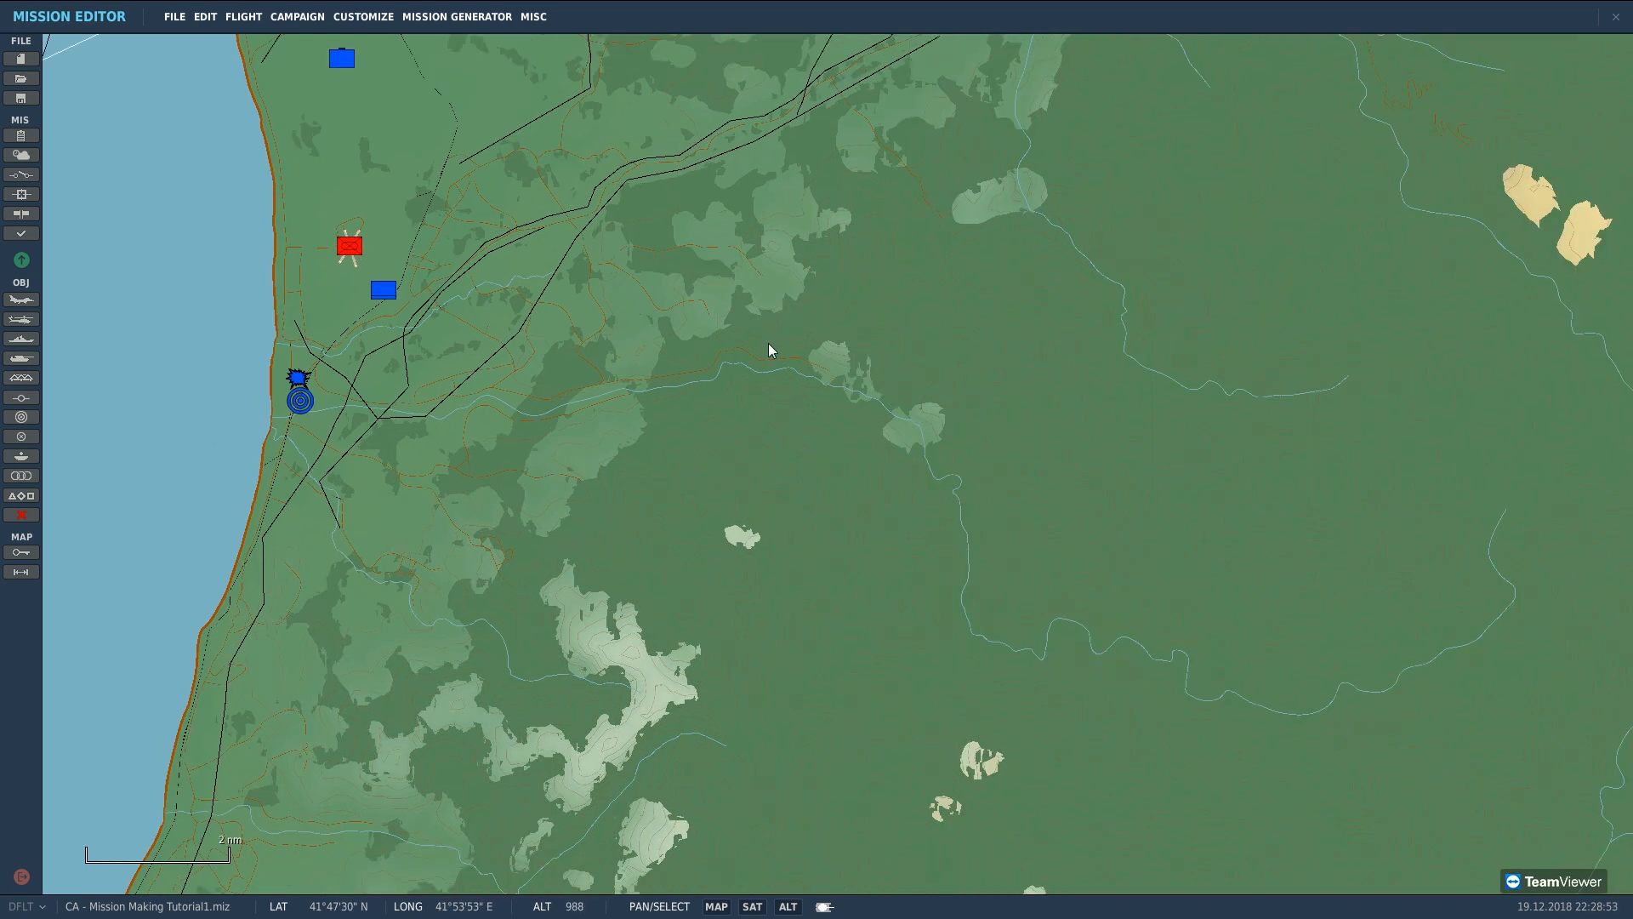
{"action": "scroll", "coordinate": [727, 186], "scroll_direction": "down", "scroll_amount": 1}
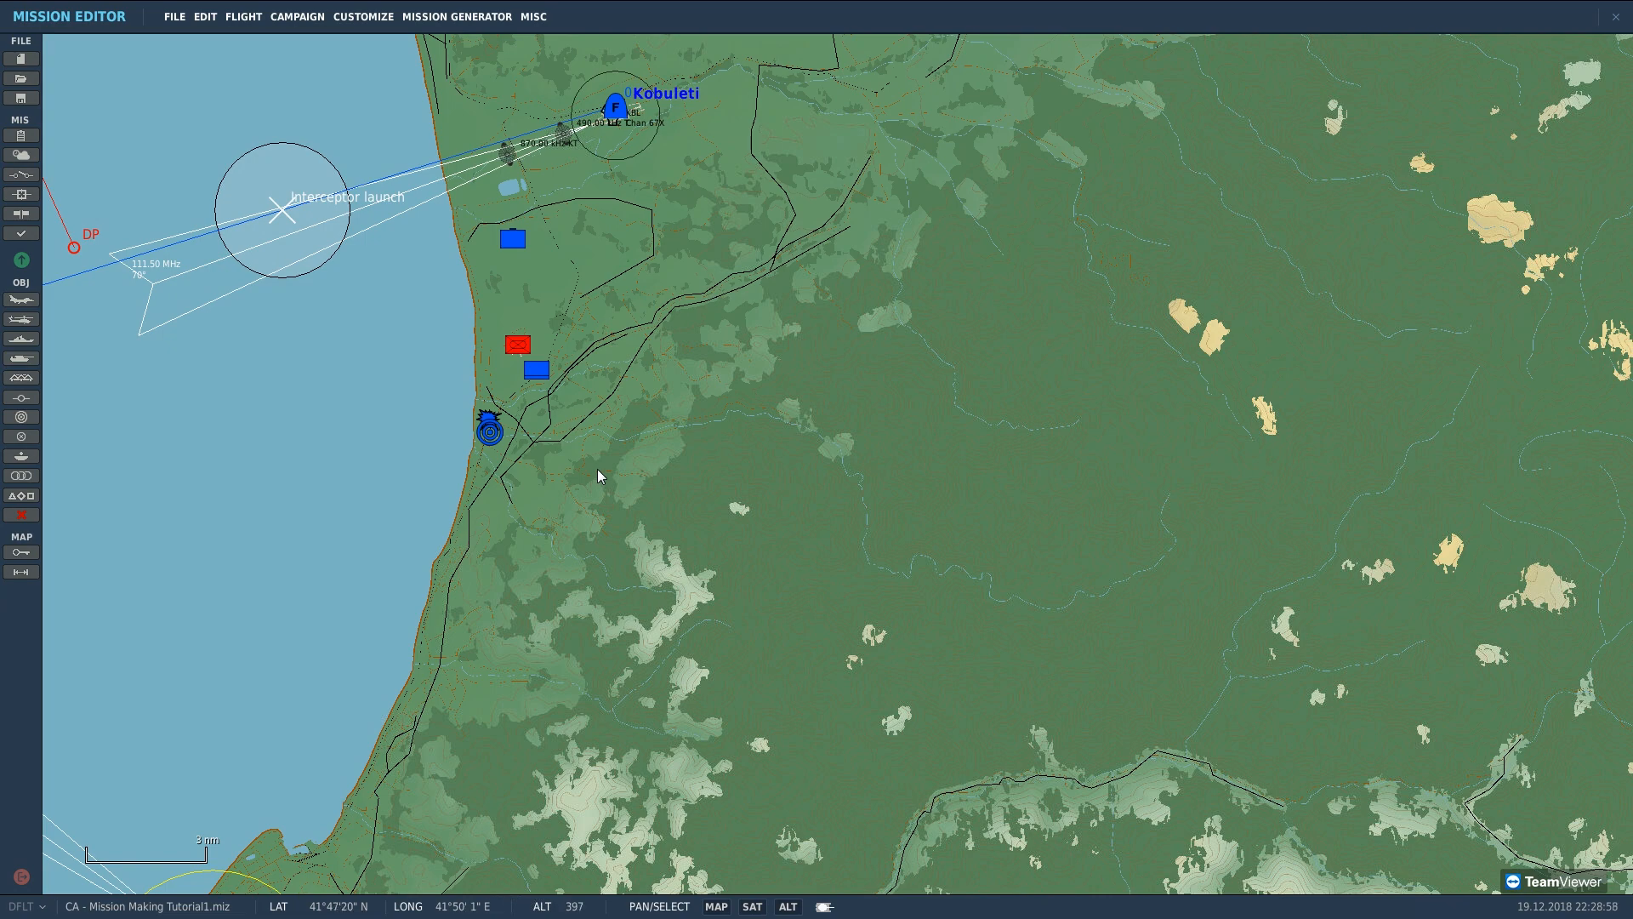
{"action": "scroll", "coordinate": [774, 553], "scroll_direction": "down", "scroll_amount": 1}
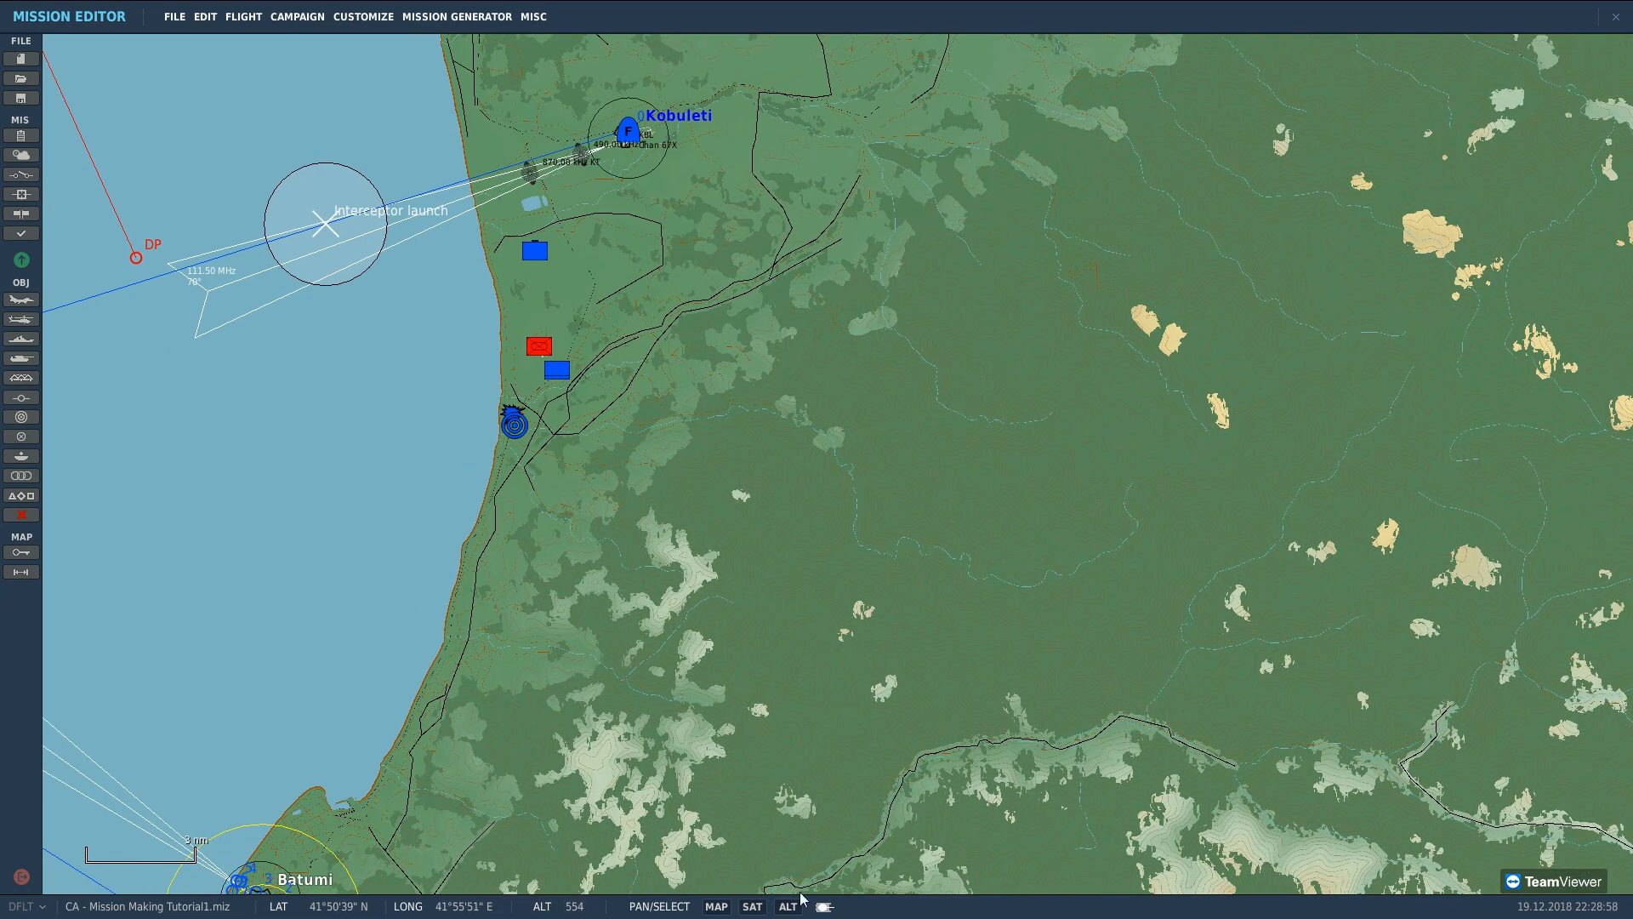
{"action": "left_click_drag", "start_coordinate": [687, 547], "coordinate": [672, 894]}
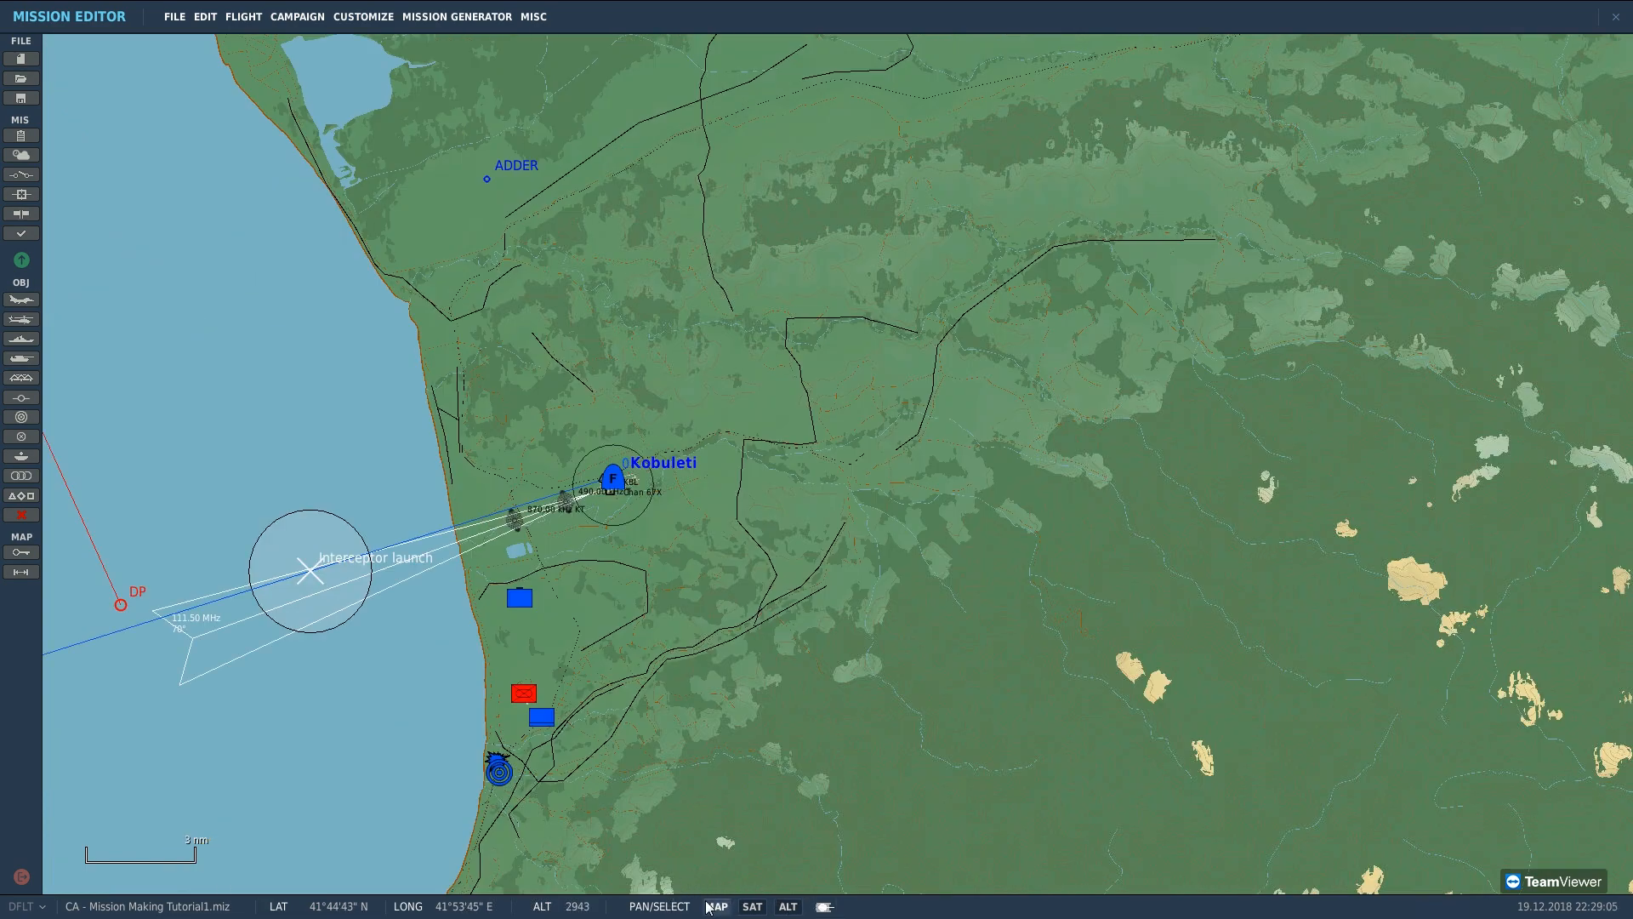
{"action": "scroll", "coordinate": [862, 699], "scroll_direction": "down", "scroll_amount": 1}
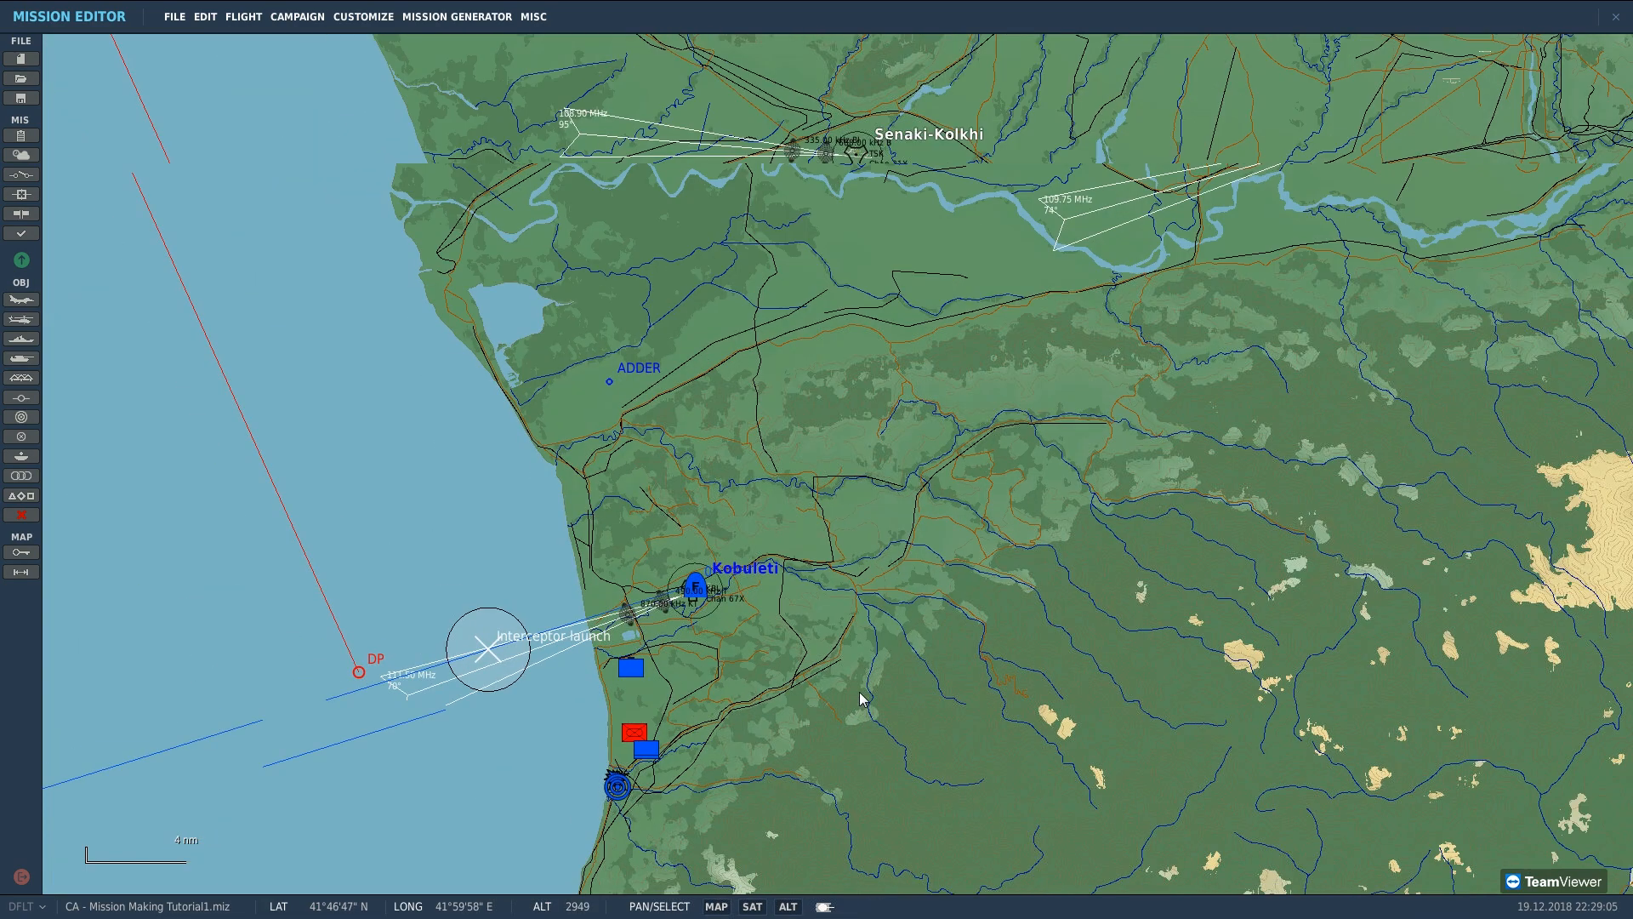
{"action": "scroll", "coordinate": [855, 707], "scroll_direction": "down", "scroll_amount": 5}
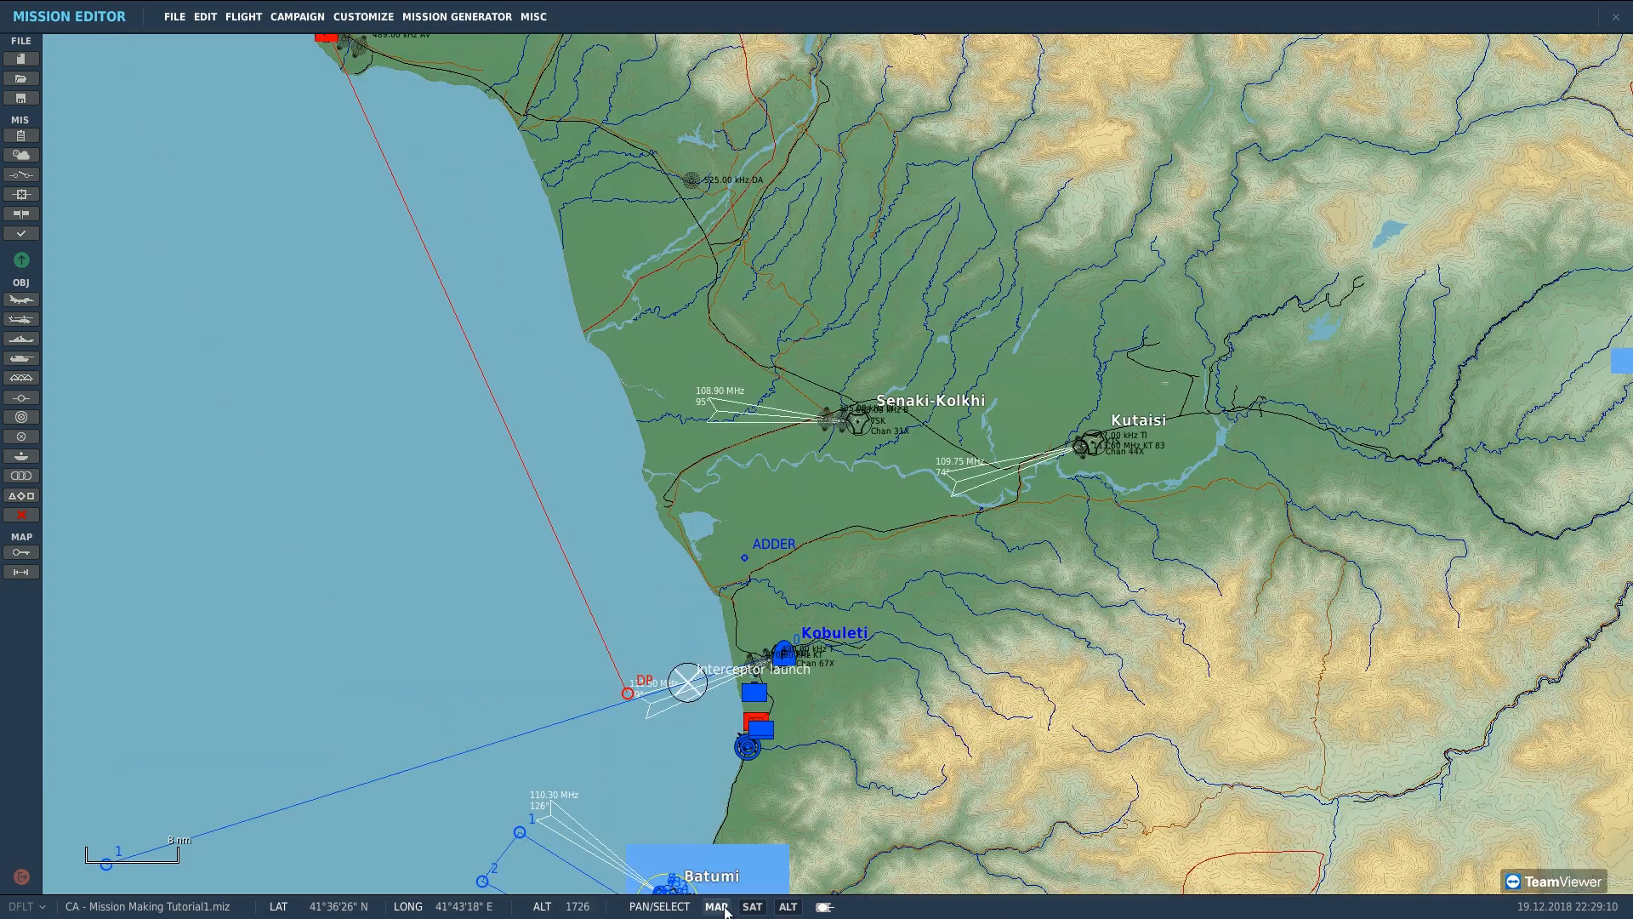
{"action": "left_click", "coordinate": [725, 908]}
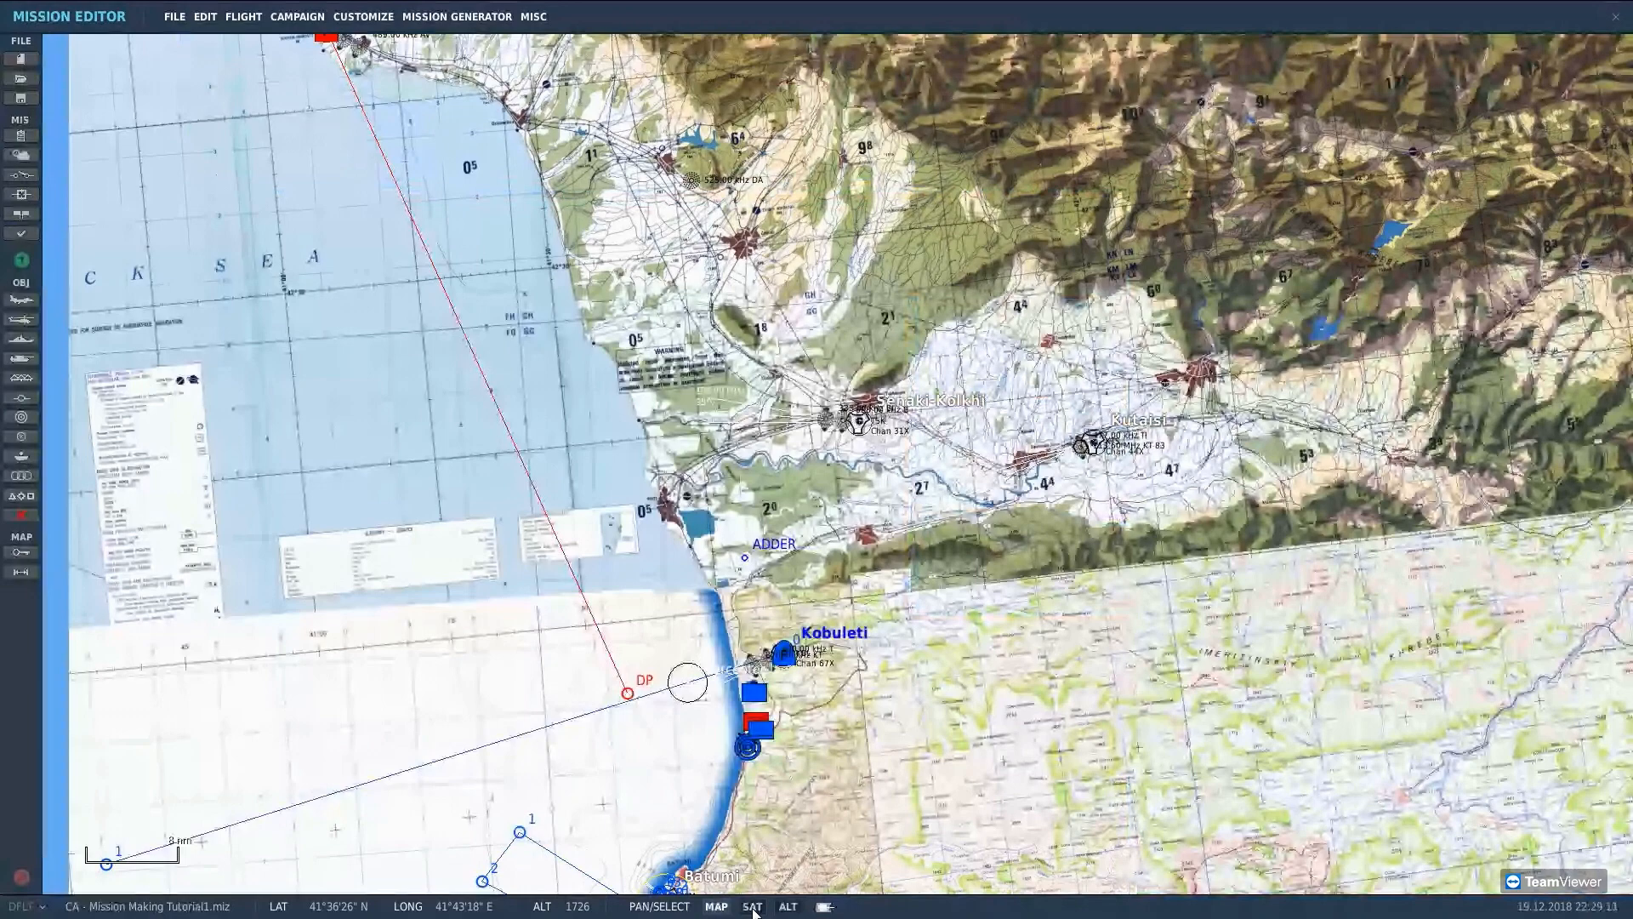
{"action": "left_click", "coordinate": [754, 908]}
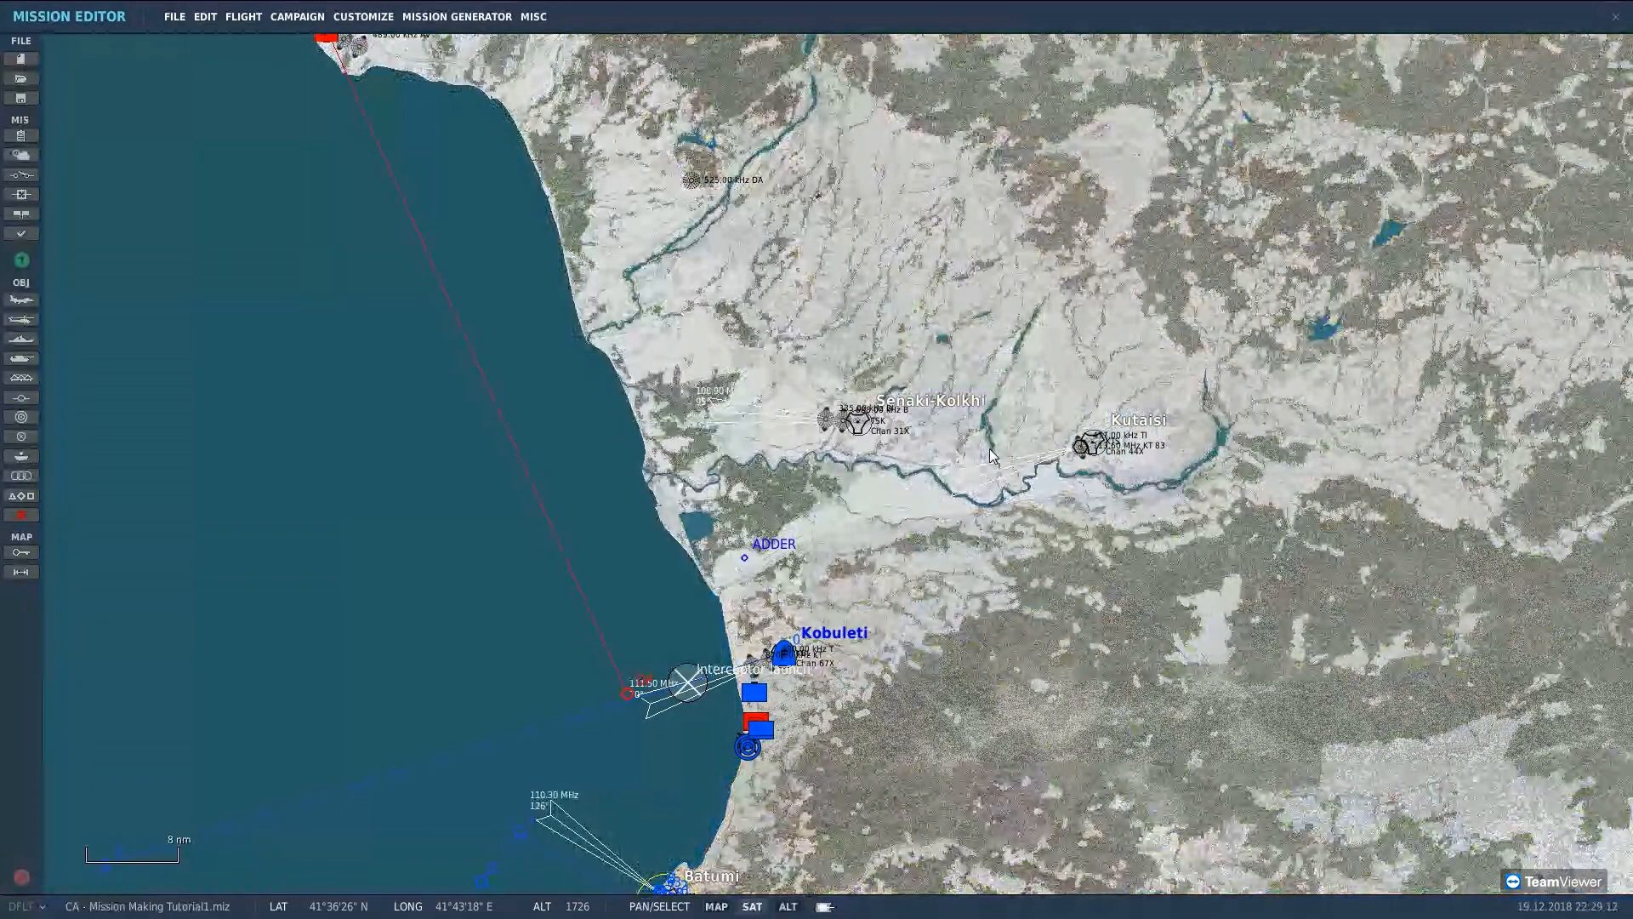
{"action": "scroll", "coordinate": [881, 476], "scroll_direction": "down", "scroll_amount": 3}
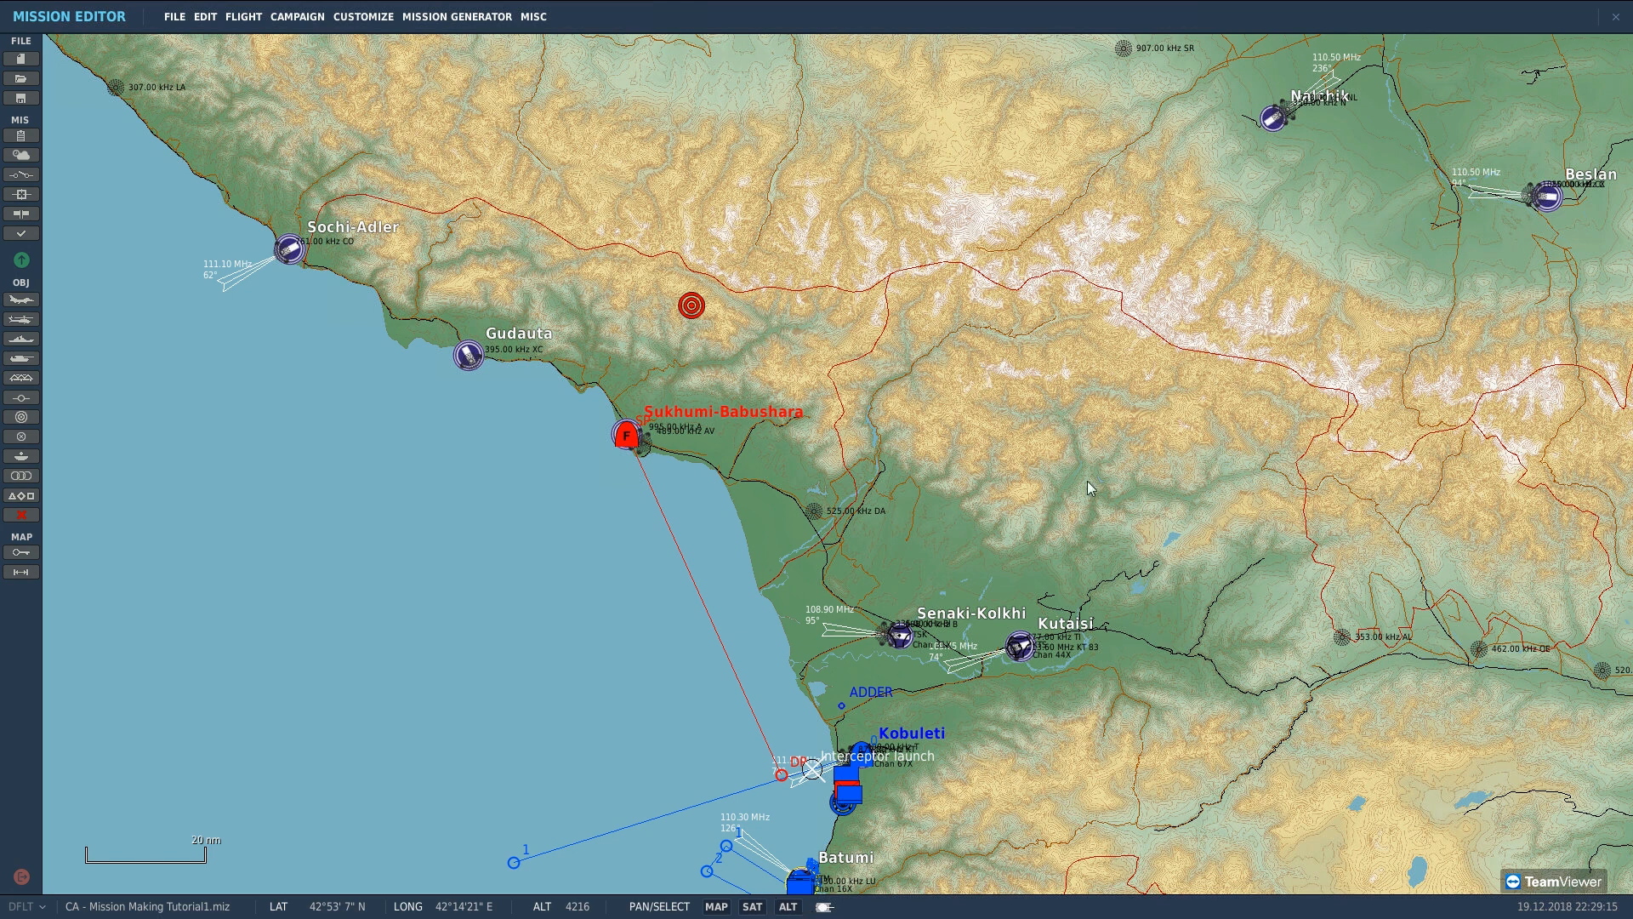
{"action": "scroll", "coordinate": [1088, 416], "scroll_direction": "up", "scroll_amount": 2}
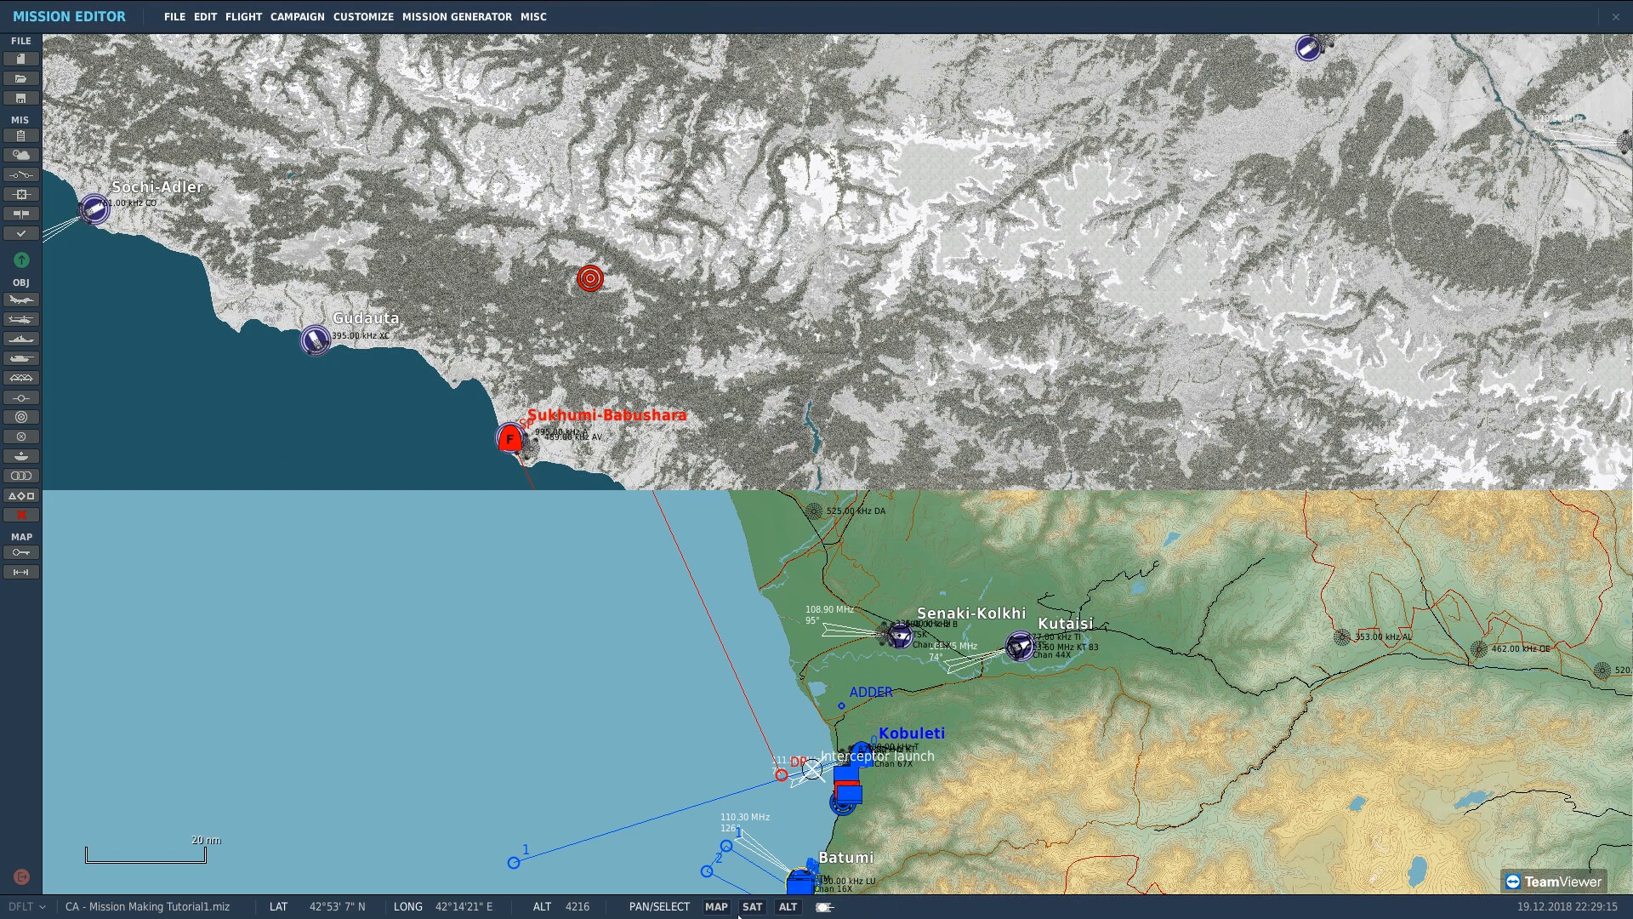
{"action": "scroll", "coordinate": [957, 141], "scroll_direction": "up", "scroll_amount": 2}
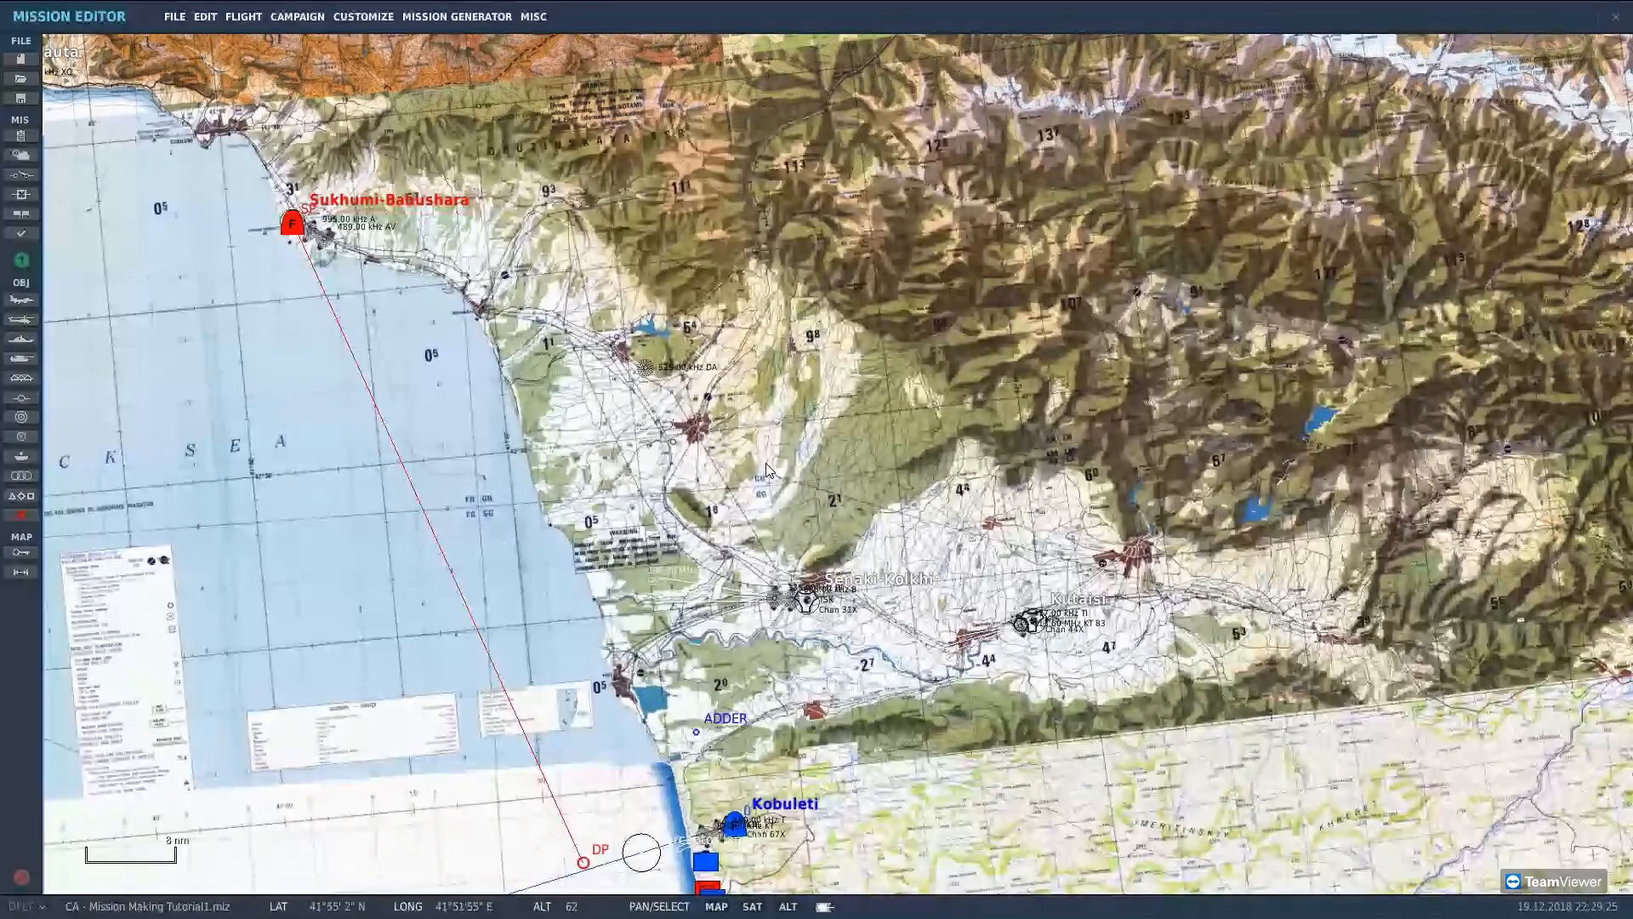
{"action": "scroll", "coordinate": [890, 595], "scroll_direction": "up", "scroll_amount": 1}
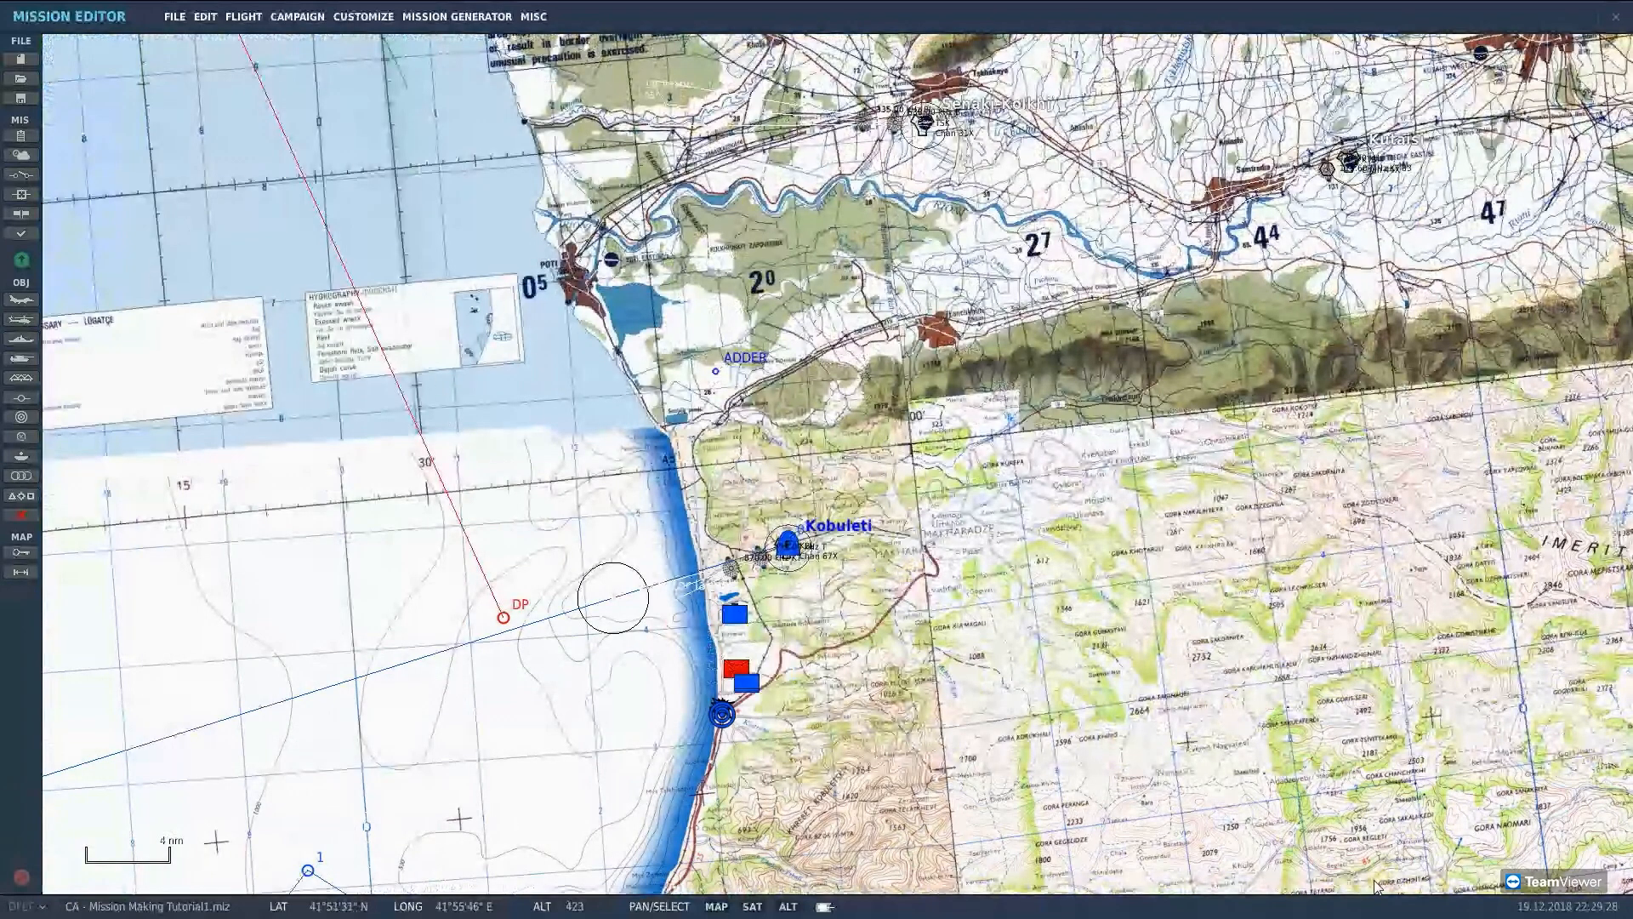
{"action": "left_click_drag", "start_coordinate": [862, 629], "coordinate": [863, 664]}
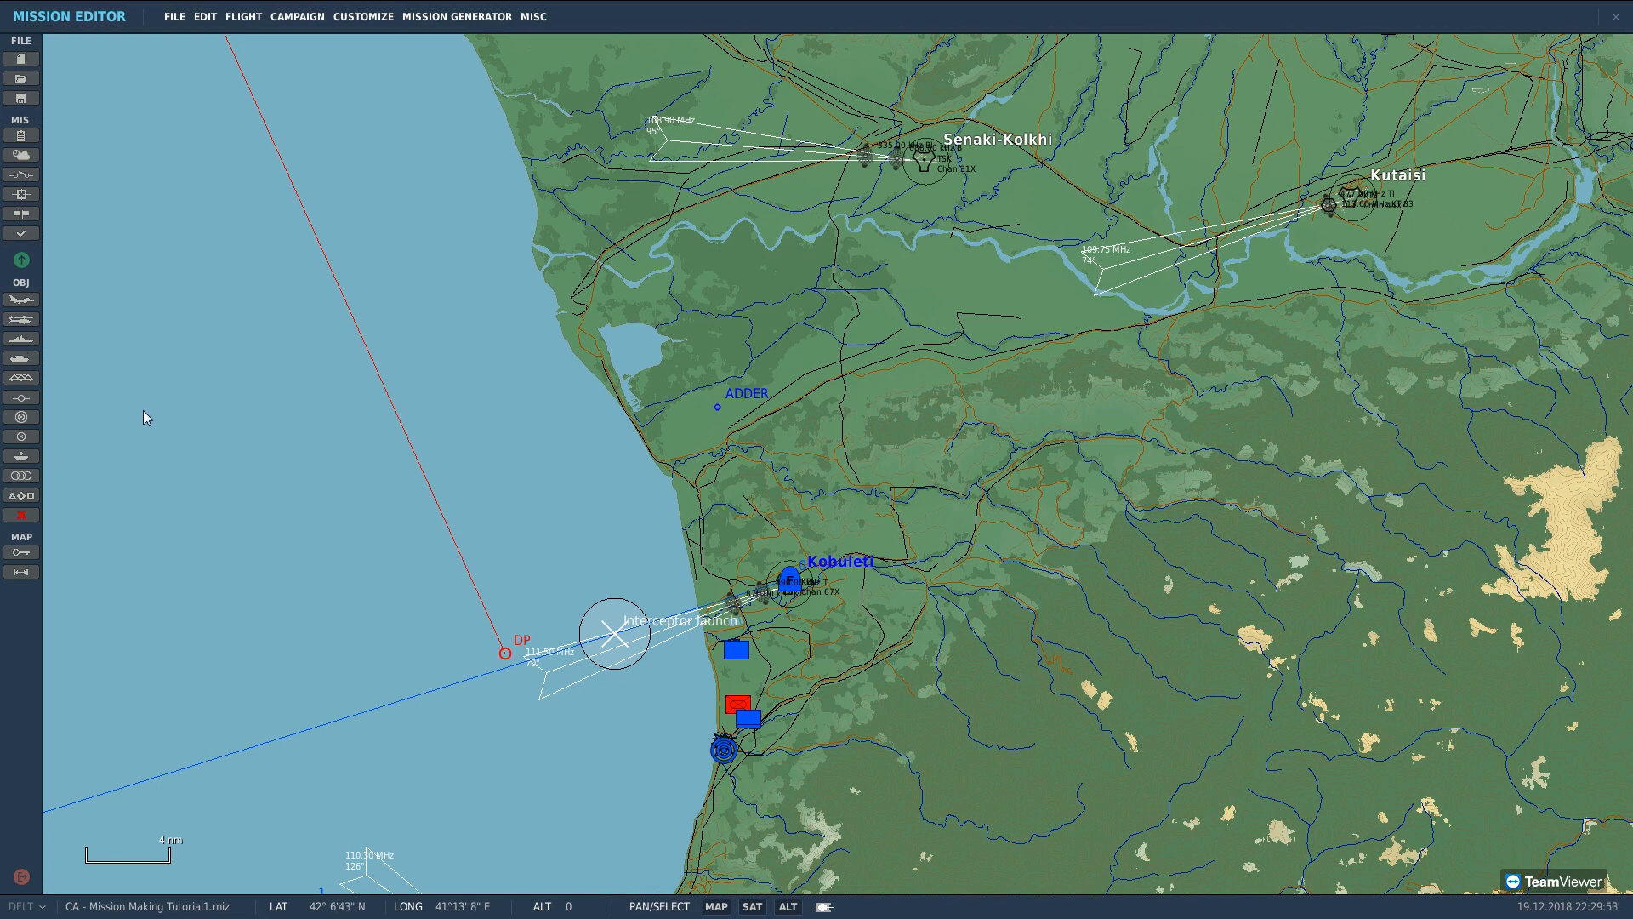
Step: Review the editor's file, flight, campaign and customization commands, and examine the locale selection and creation options before closing them
{"action": "left_click", "coordinate": [177, 21]}
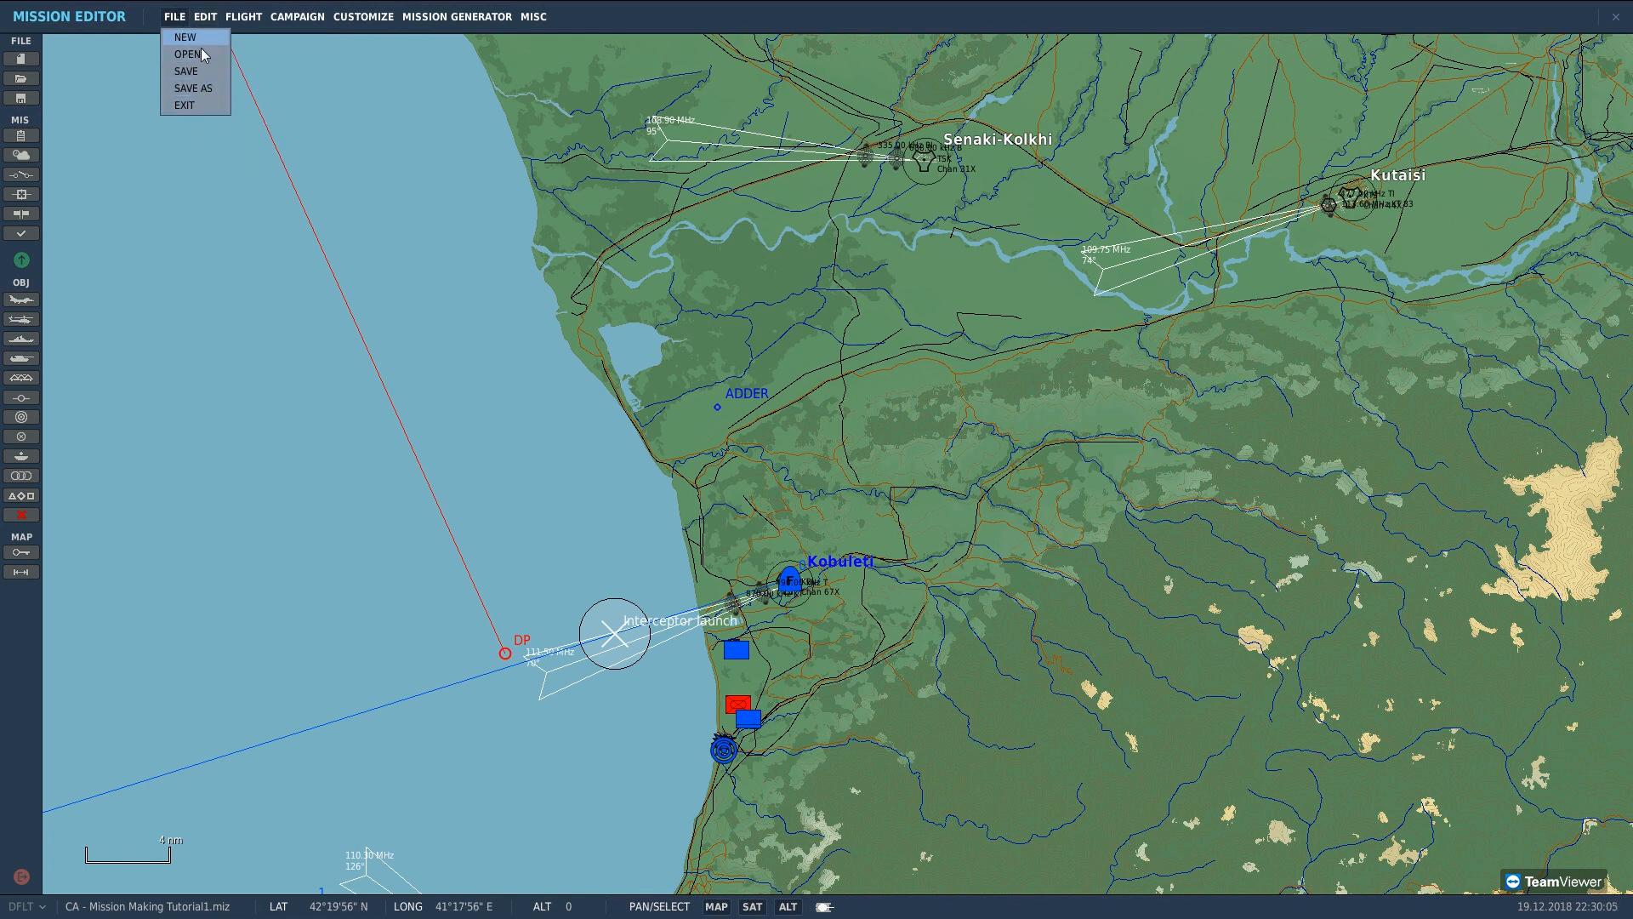
{"action": "mouse_move", "coordinate": [210, 19]}
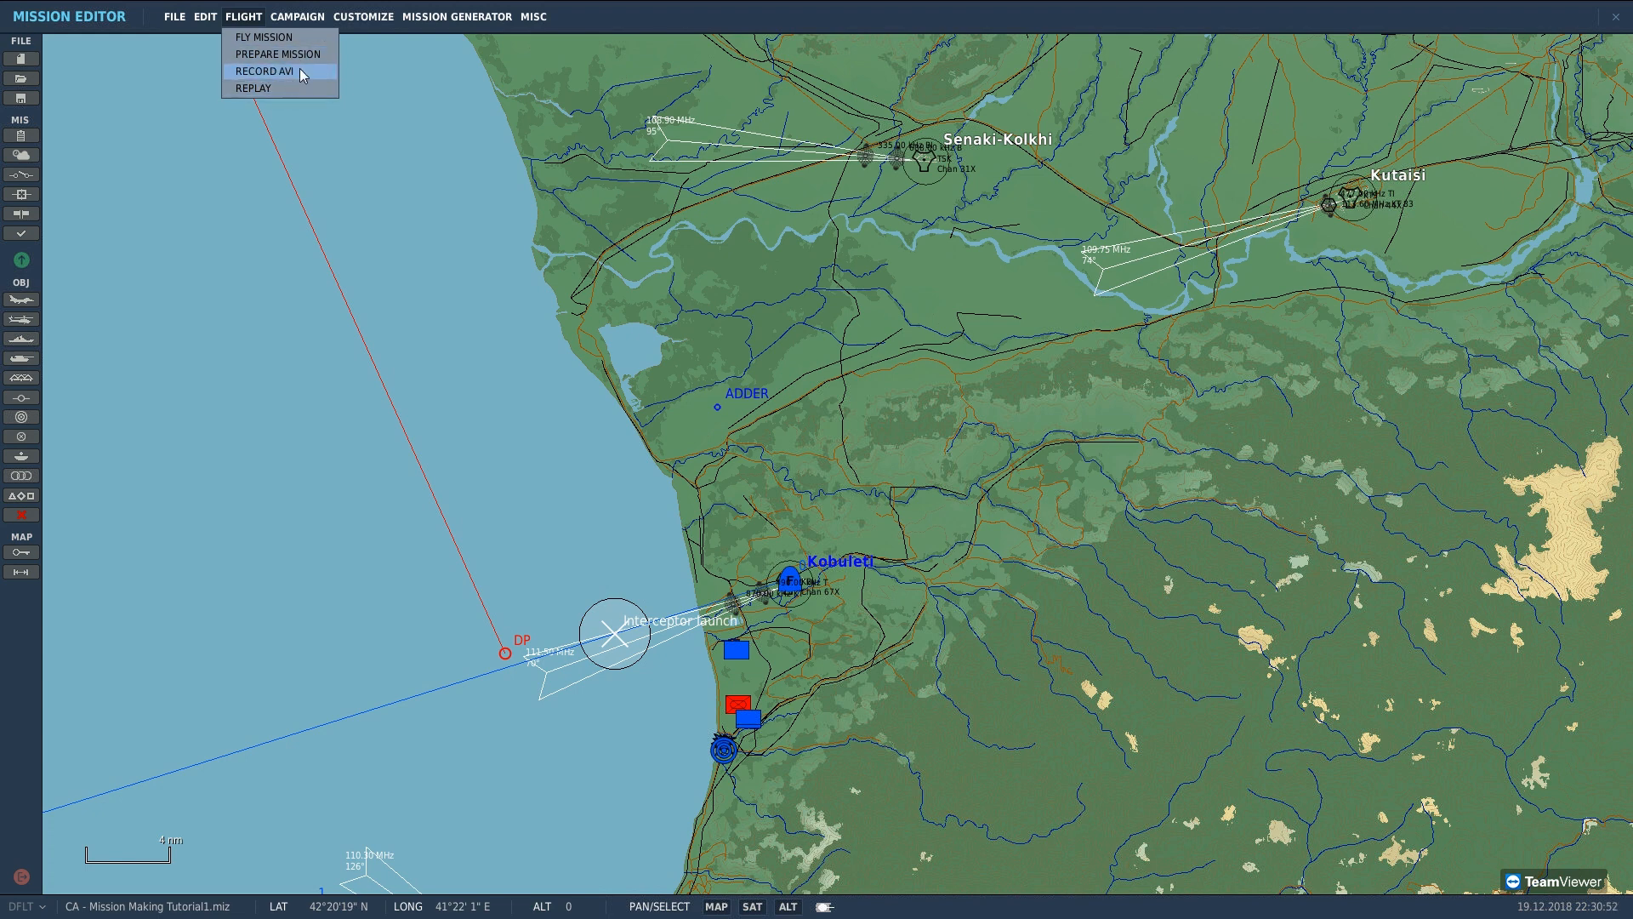
{"action": "mouse_move", "coordinate": [310, 24]}
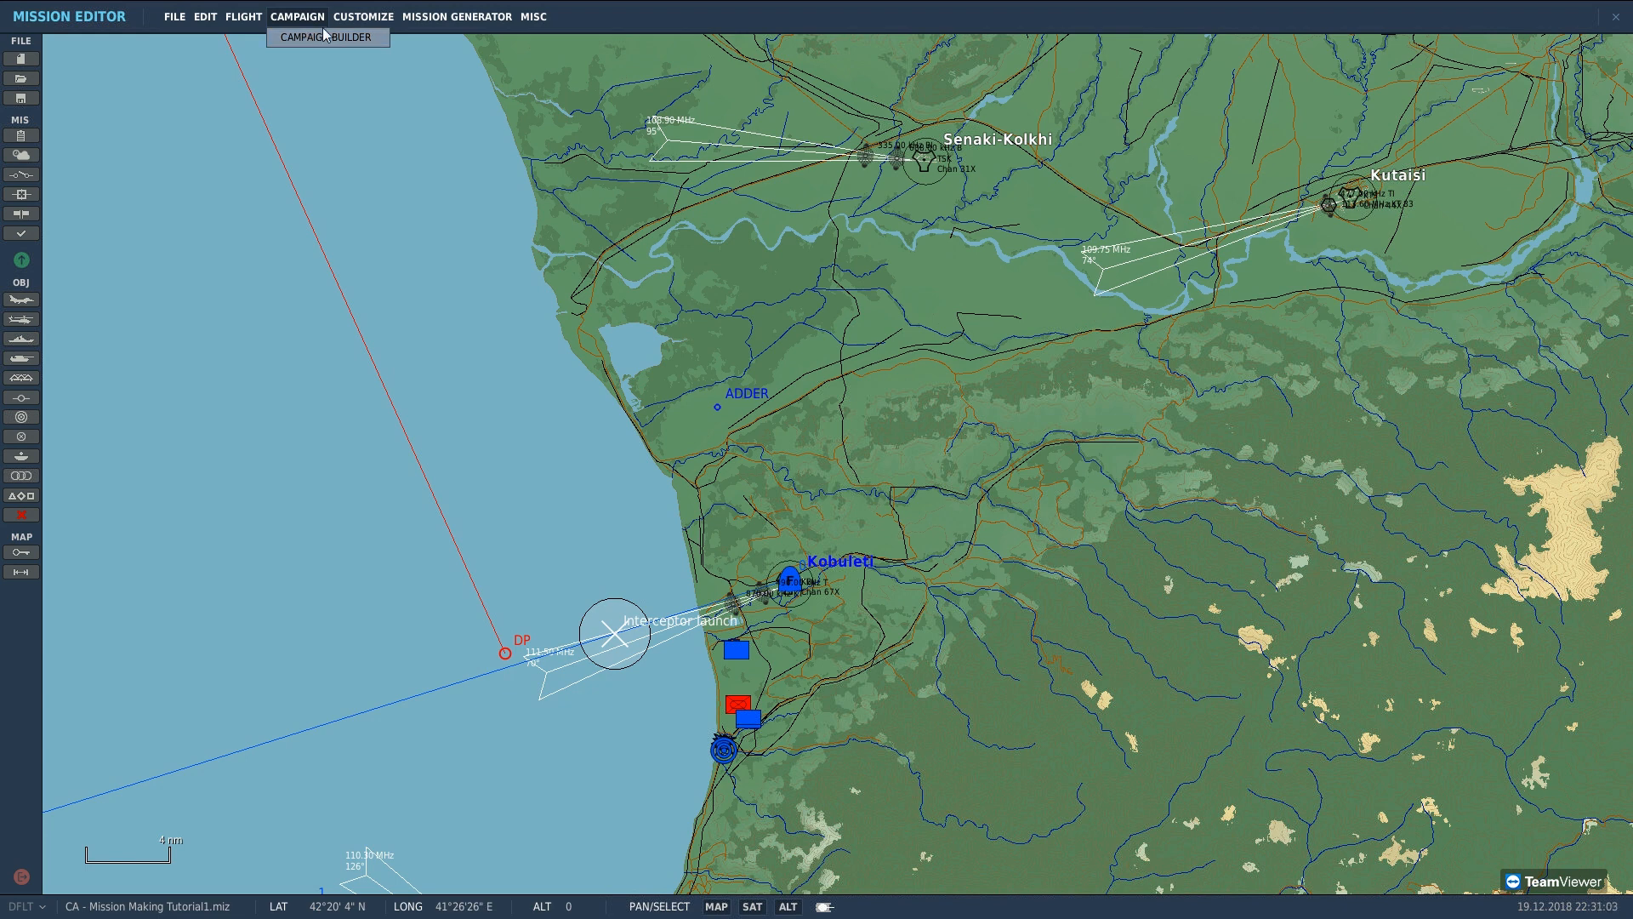
{"action": "mouse_move", "coordinate": [358, 7]}
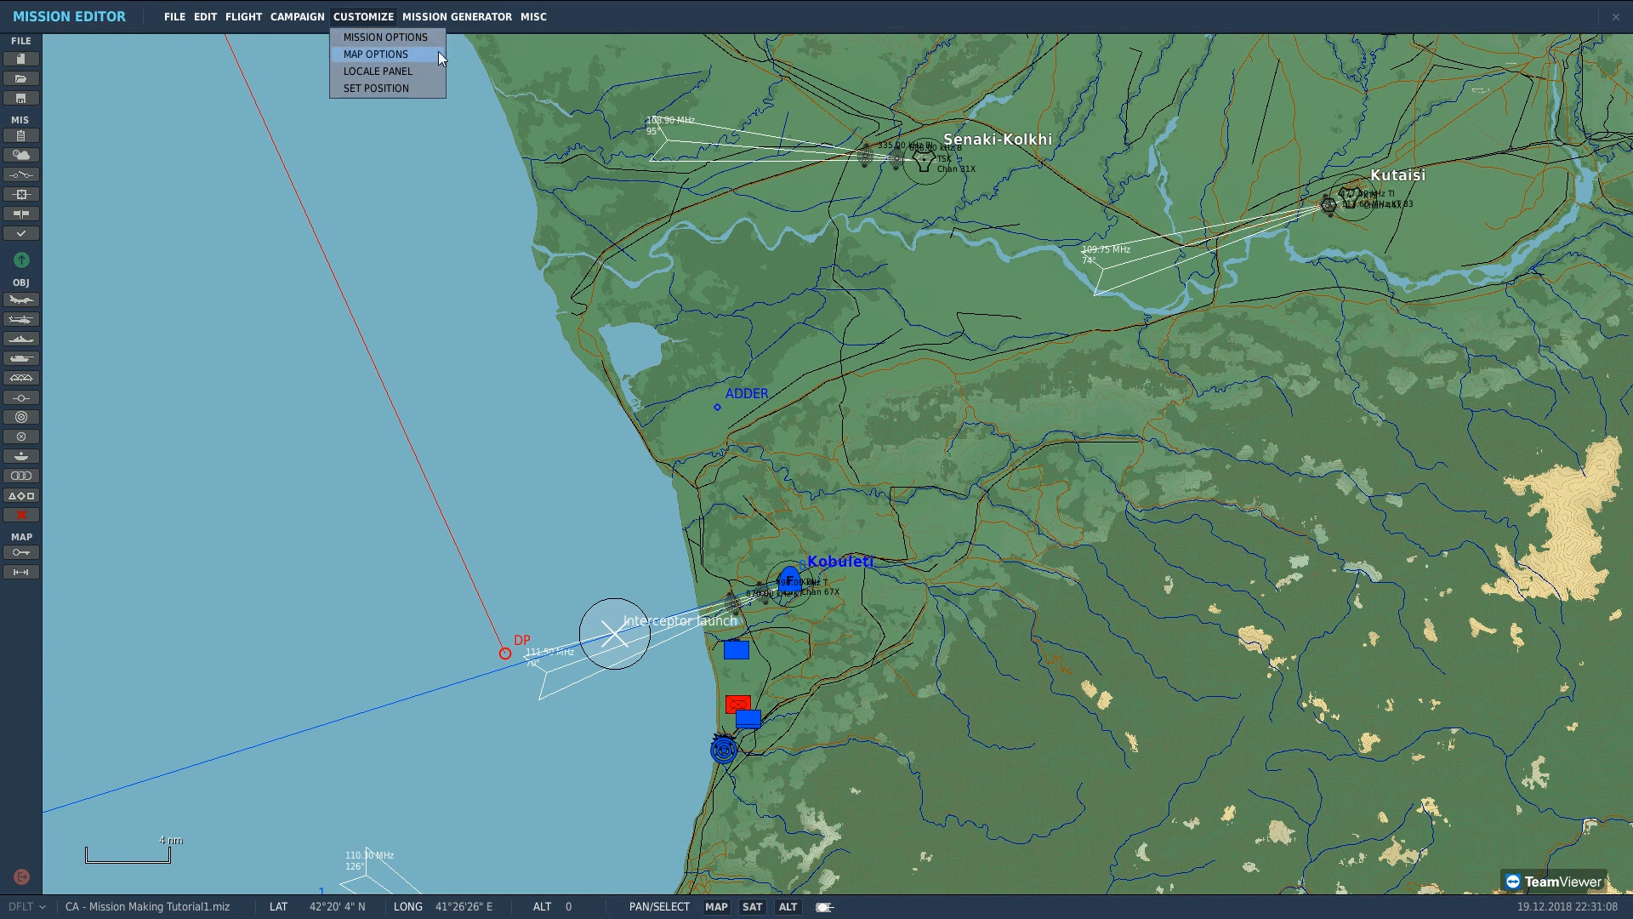
{"action": "left_click", "coordinate": [427, 70]}
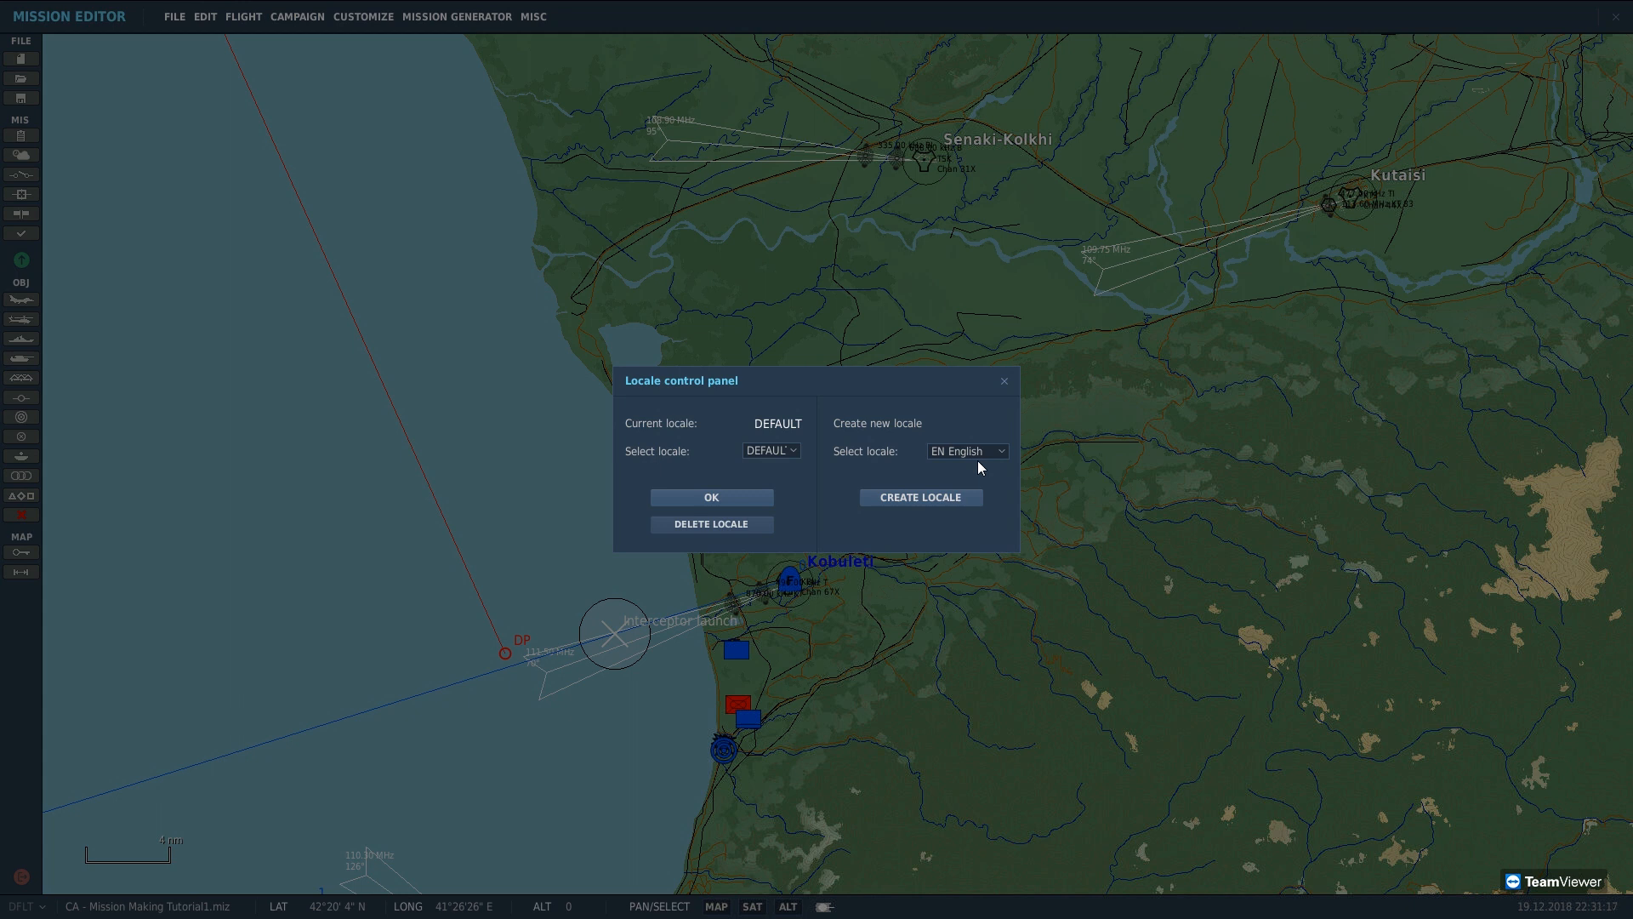
{"action": "left_click", "coordinate": [1004, 381]}
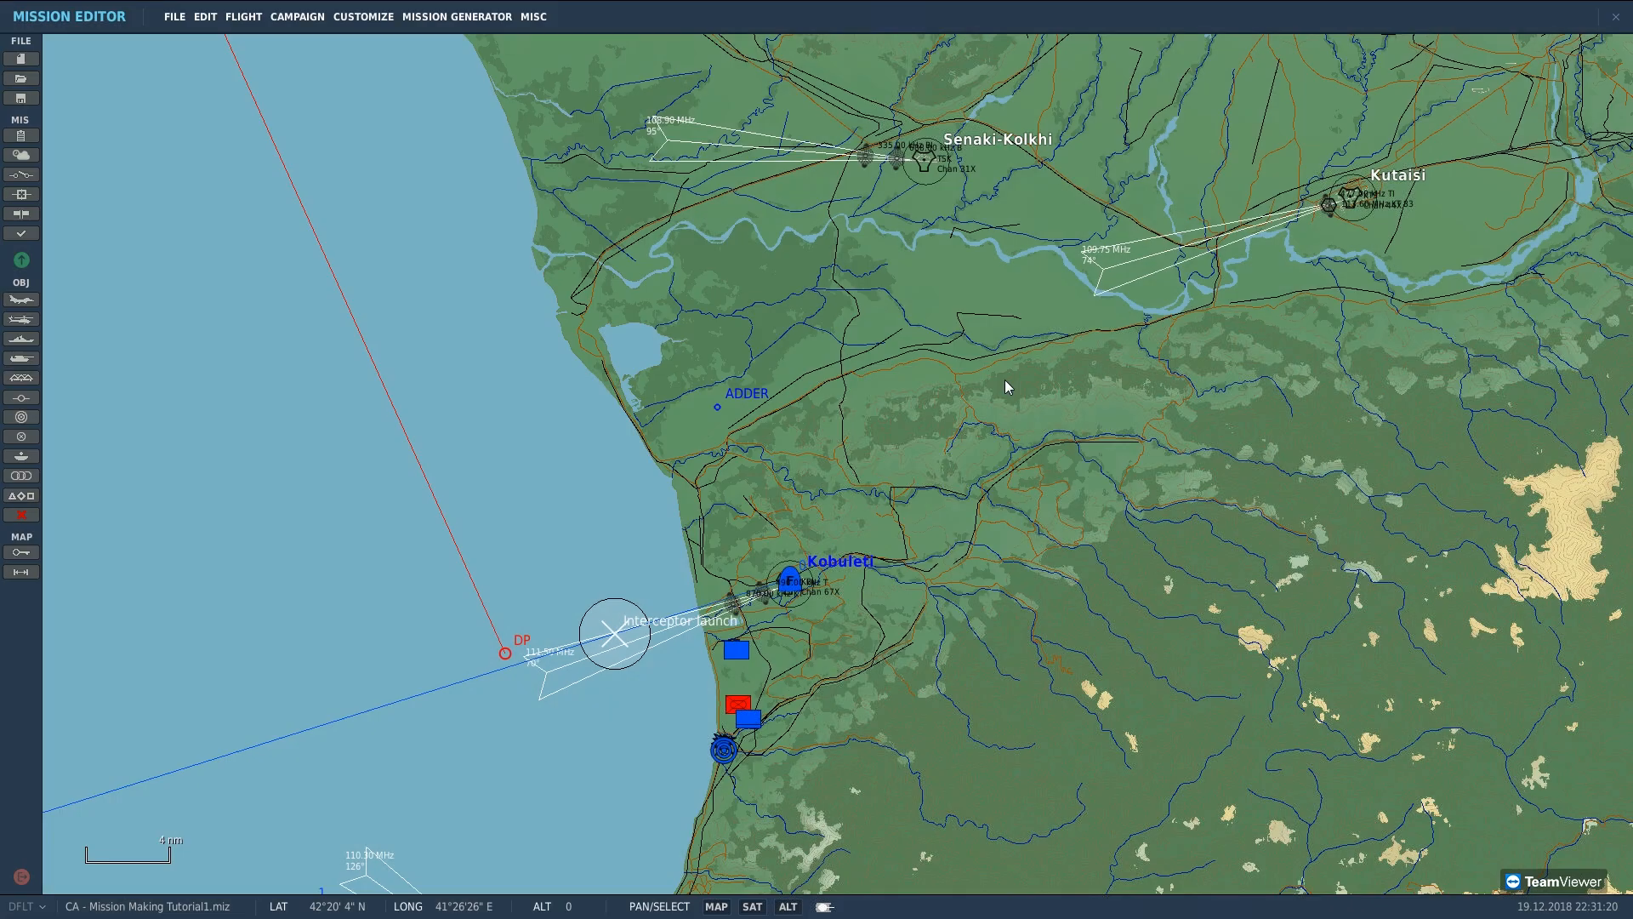
Step: Open the Set Position tool to examine its entry for geographical or MGRS coordinates
{"action": "left_click", "coordinate": [378, 22]}
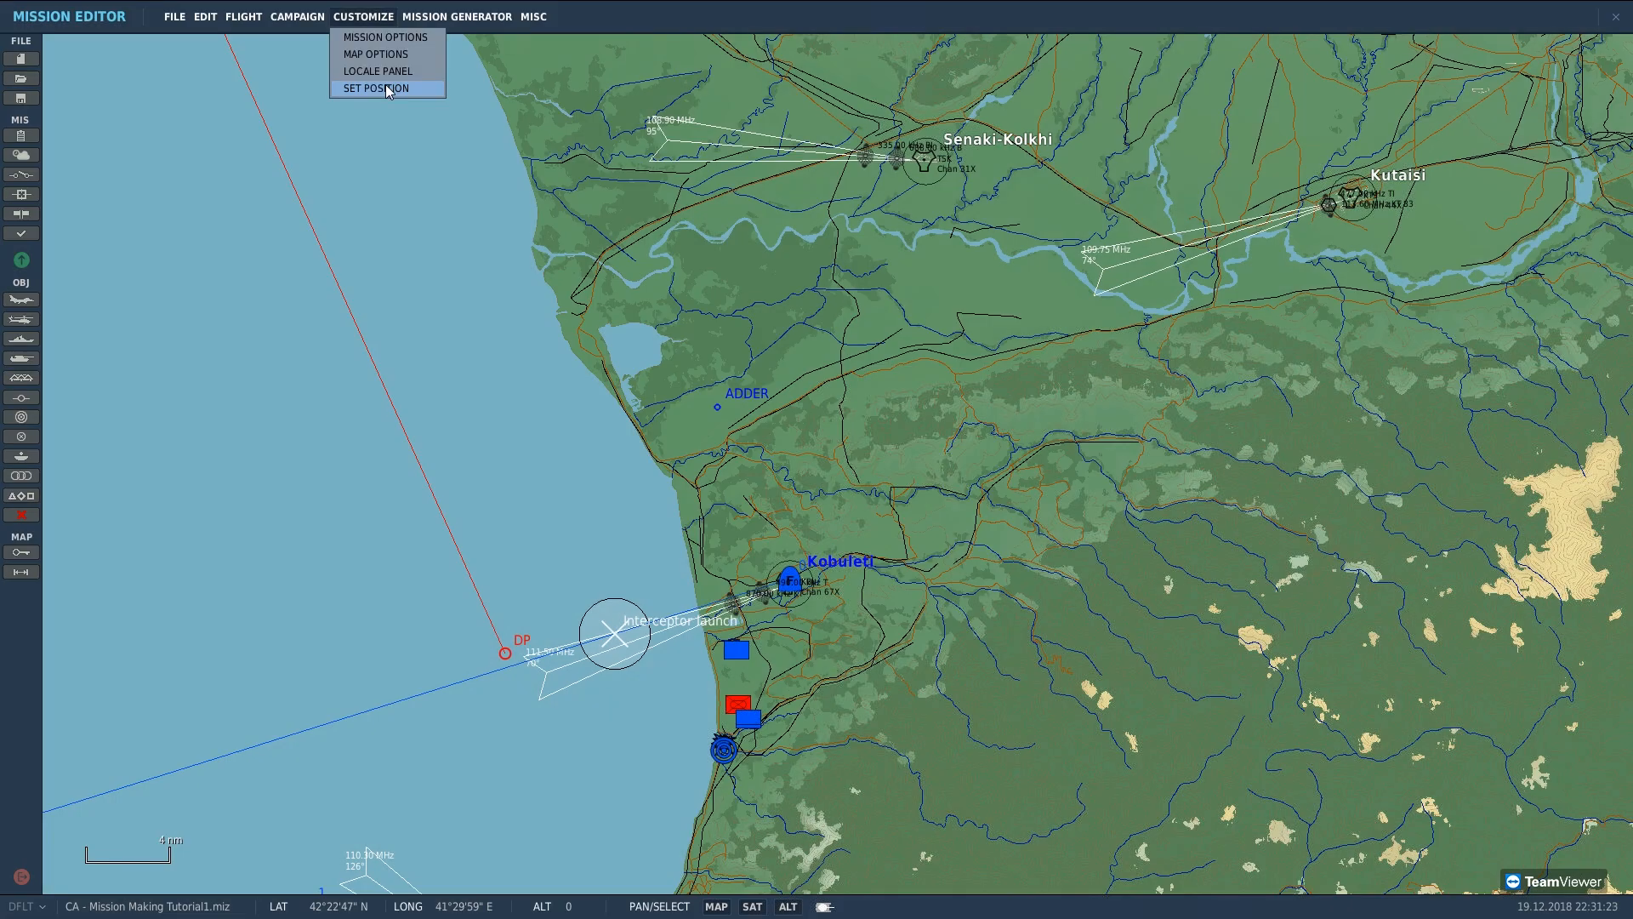
{"action": "left_click", "coordinate": [386, 84]}
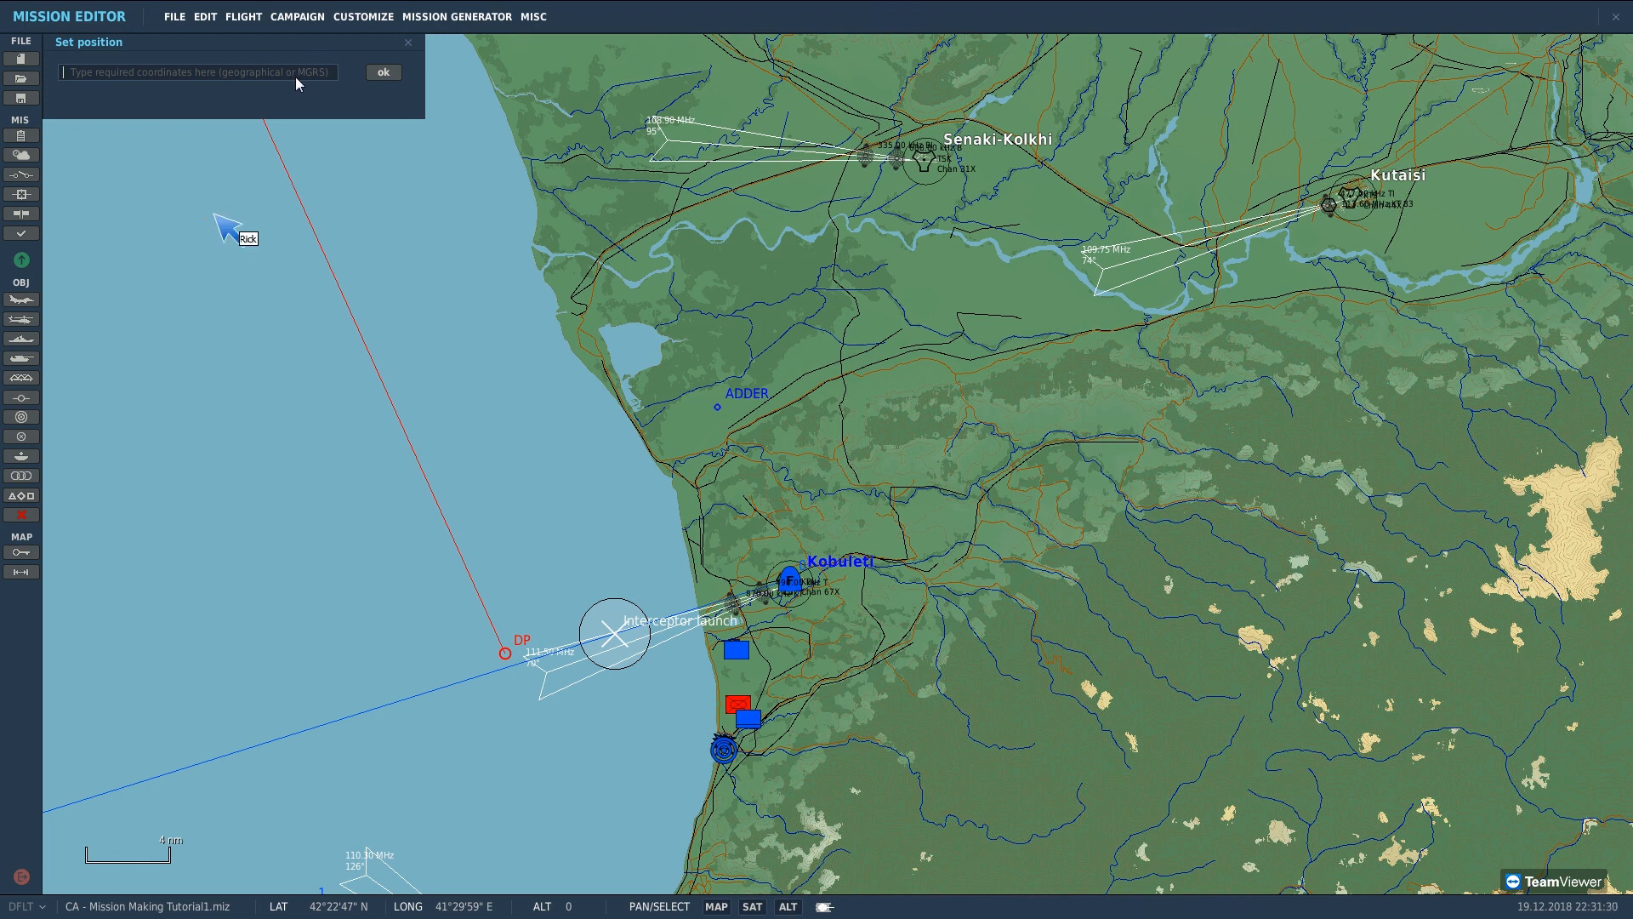
{"action": "scroll", "coordinate": [699, 355], "scroll_direction": "down", "scroll_amount": 2}
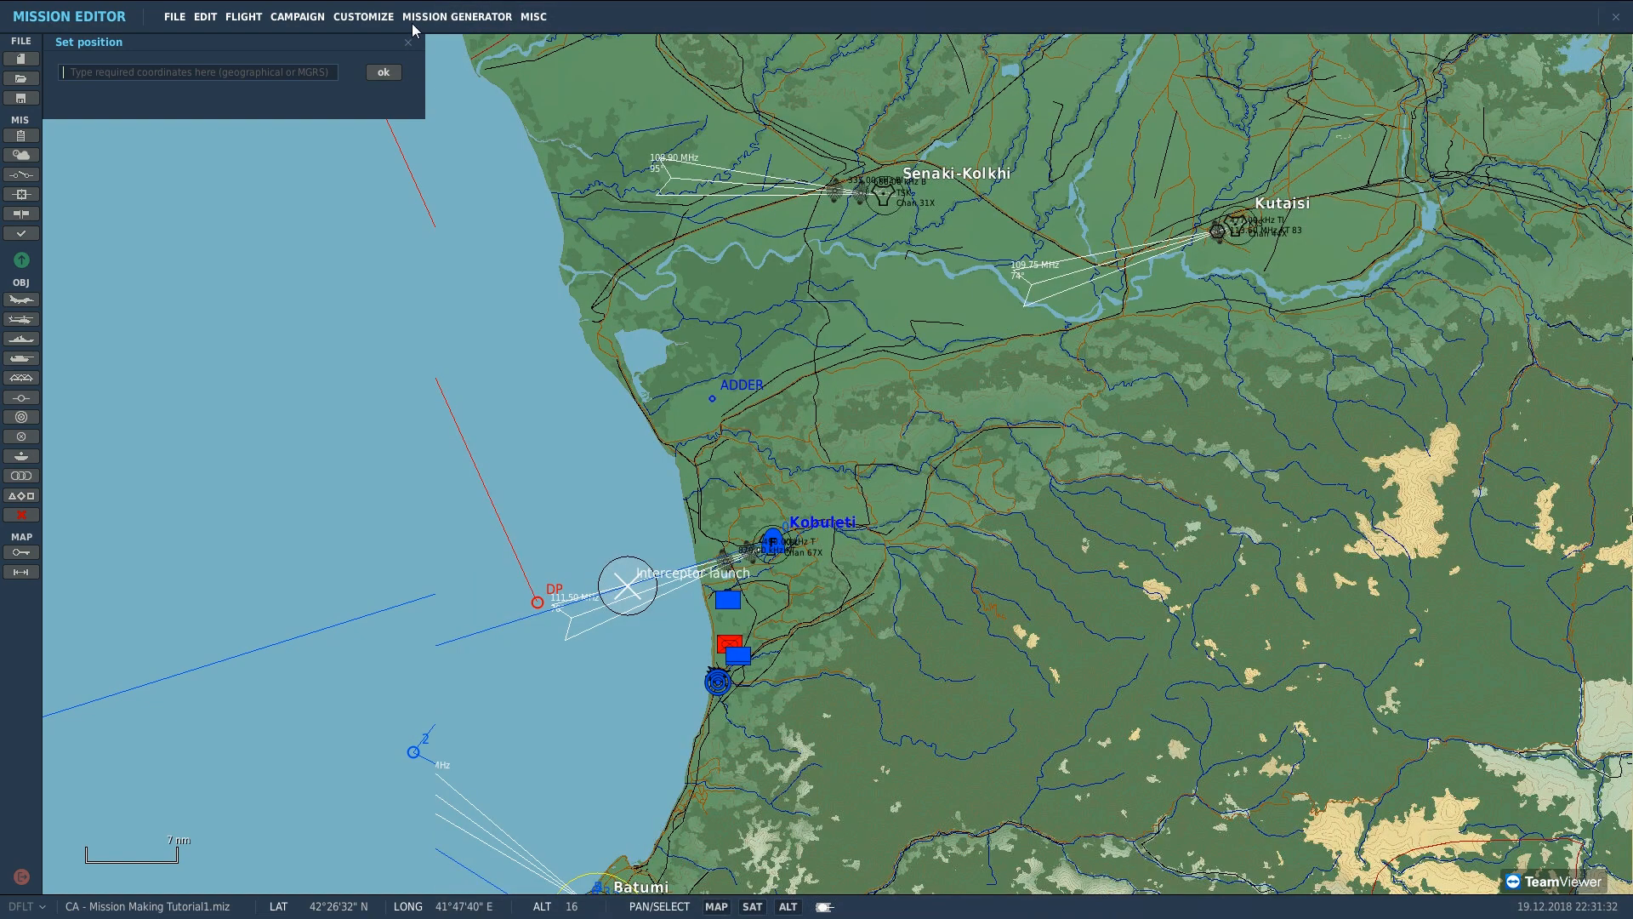
Step: Open the mission generator's template editor and view the Red Defensive - Medium 1 template
{"action": "left_click", "coordinate": [413, 24]}
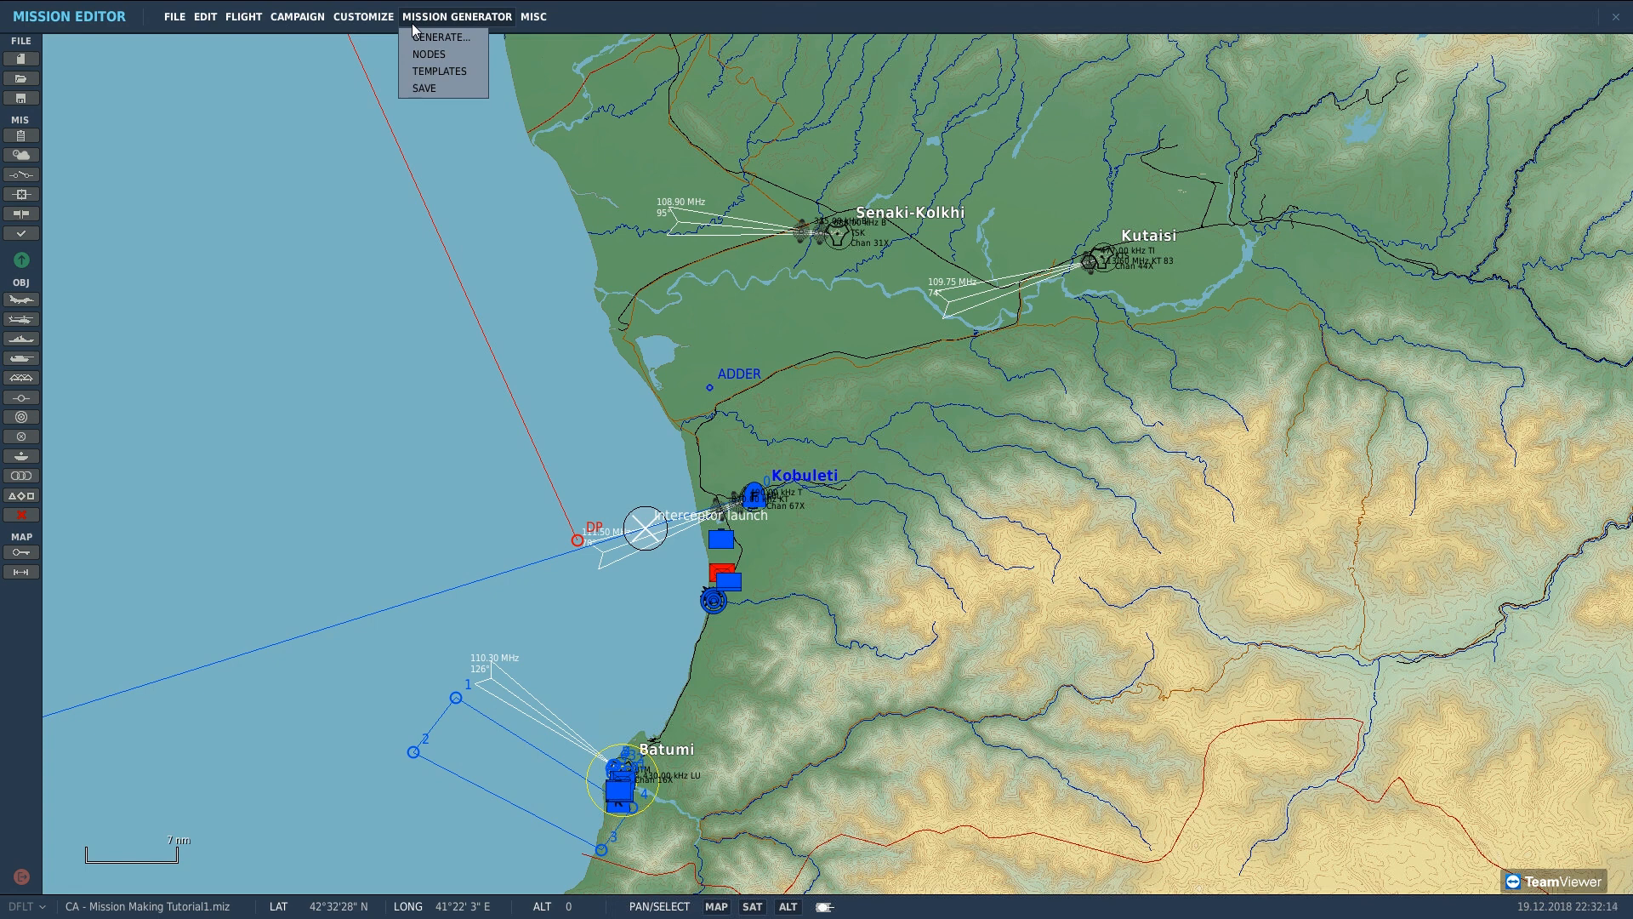
{"action": "left_click", "coordinate": [466, 70]}
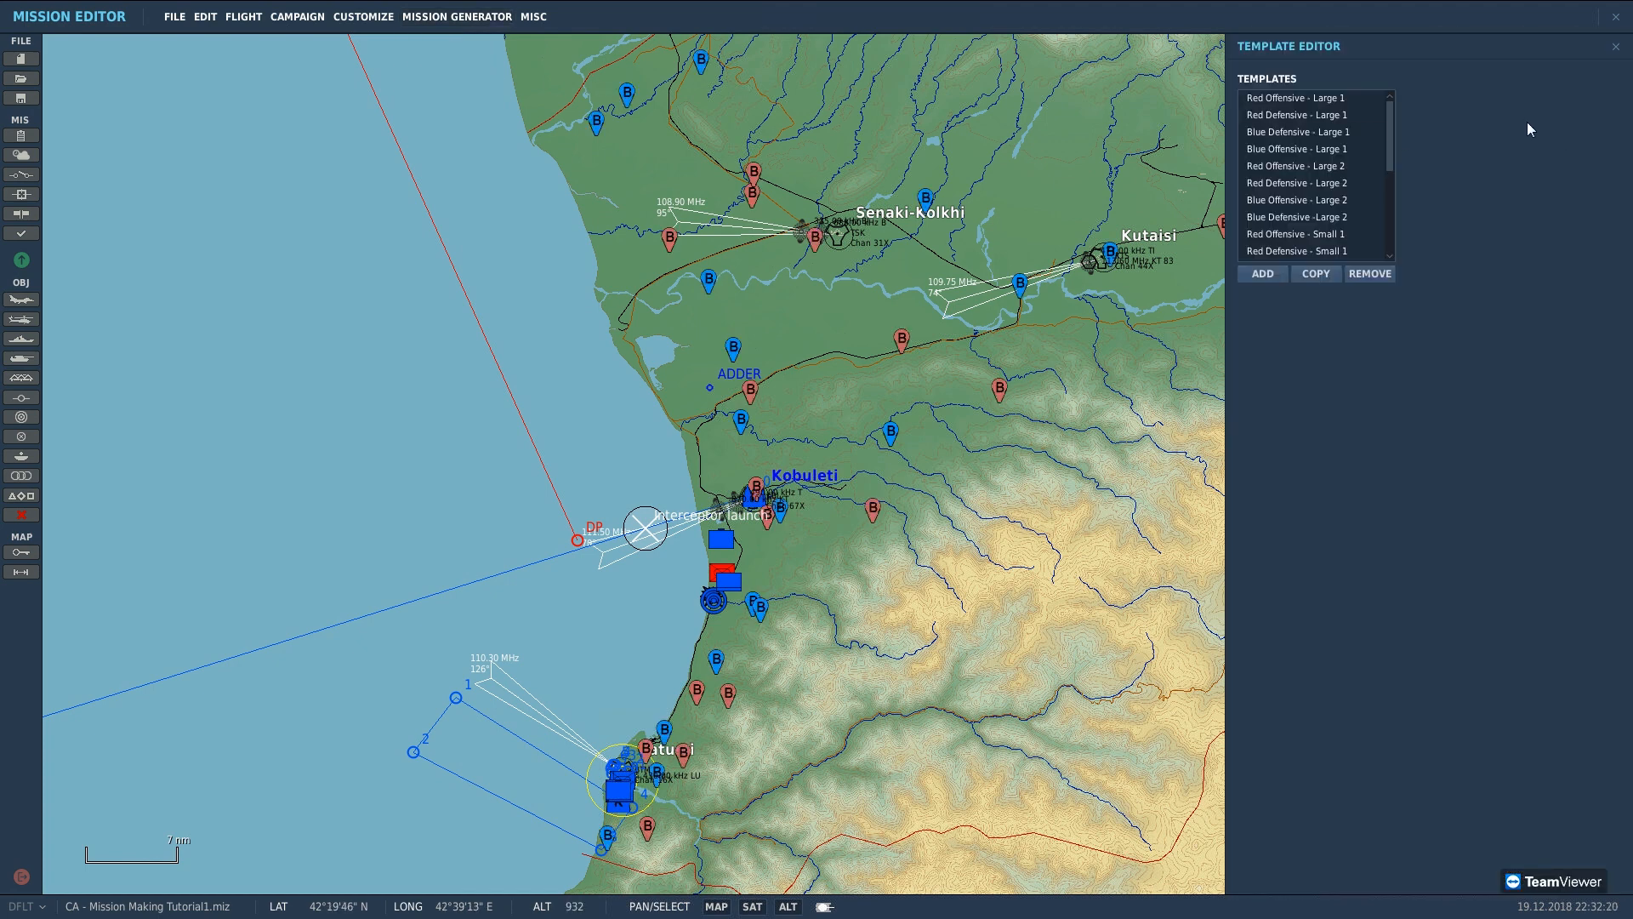
{"action": "left_click", "coordinate": [473, 18]}
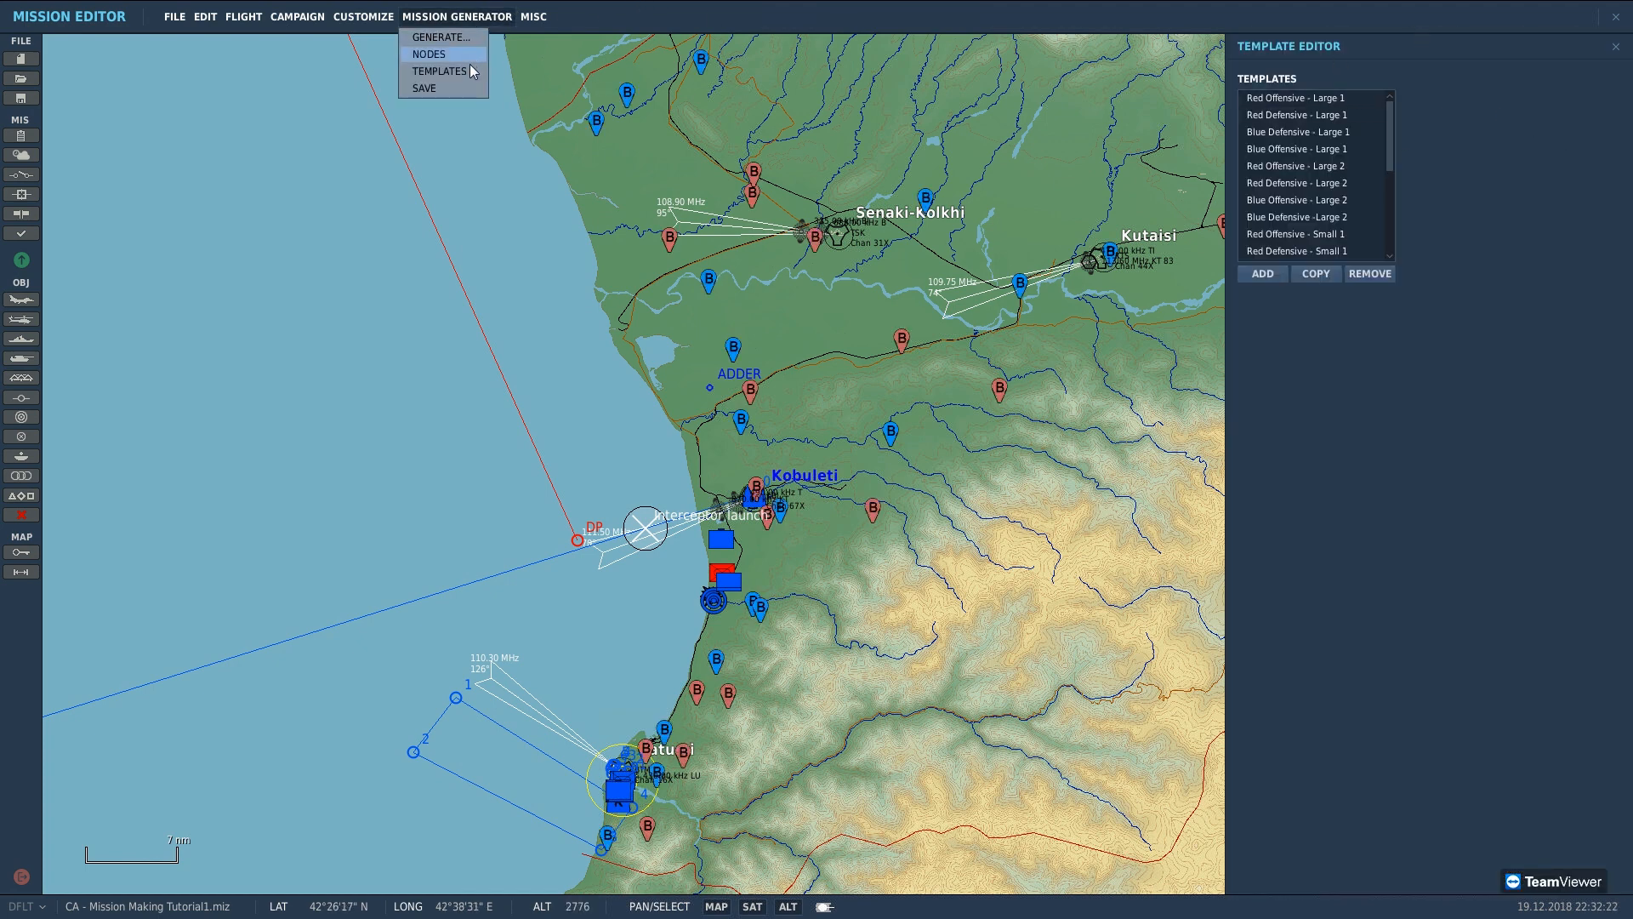
{"action": "left_click", "coordinate": [1330, 181]}
{"action": "left_click", "coordinate": [1329, 216]}
{"action": "scroll", "coordinate": [1328, 216], "scroll_direction": "down", "scroll_amount": 2}
{"action": "left_click", "coordinate": [1329, 216]}
{"action": "scroll", "coordinate": [1328, 216], "scroll_direction": "down", "scroll_amount": 1}
{"action": "scroll", "coordinate": [1329, 216], "scroll_direction": "down", "scroll_amount": 2}
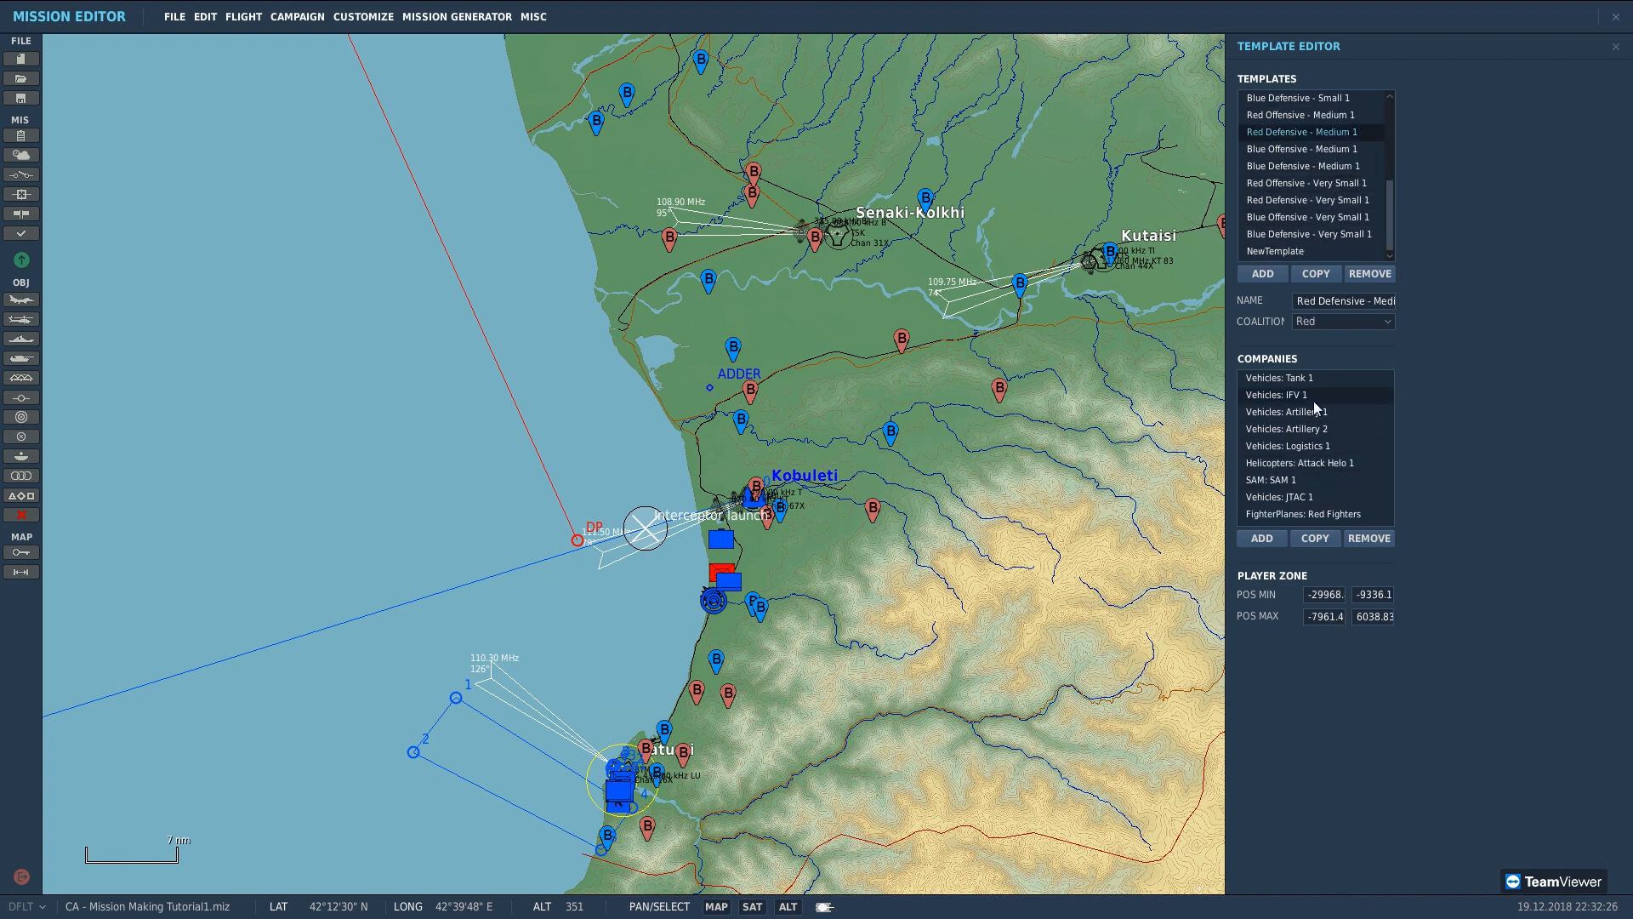
Step: Inspect the template's Attack Helo 1 company and its structure, then close the template editor
{"action": "left_click", "coordinate": [1313, 394]}
{"action": "left_click", "coordinate": [1313, 464]}
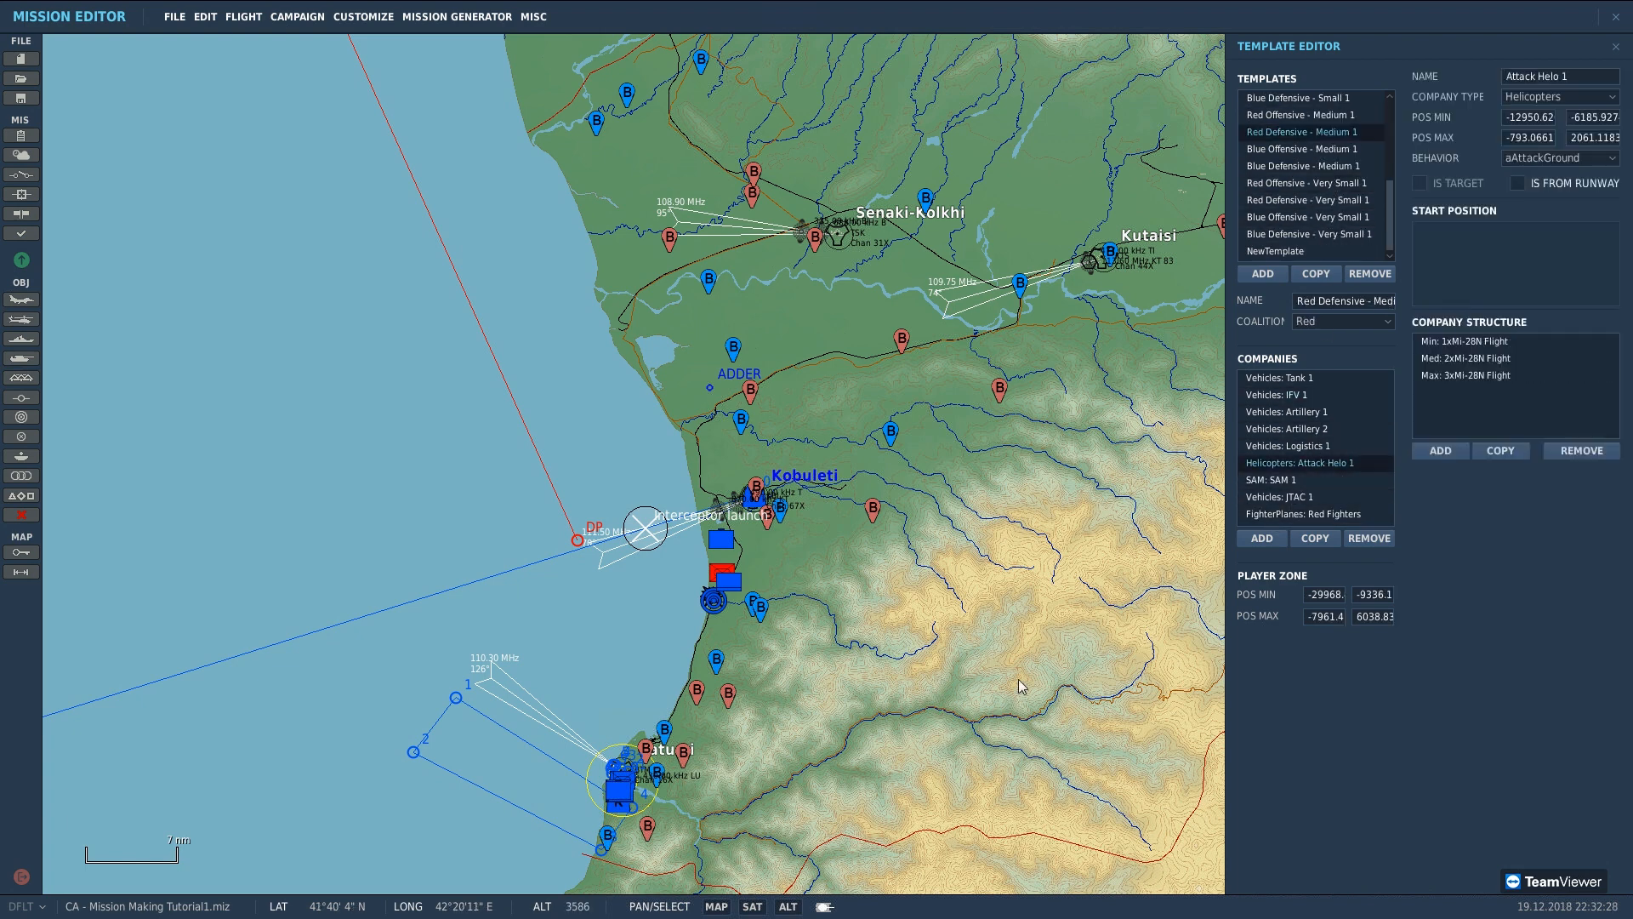
{"action": "scroll", "coordinate": [868, 647], "scroll_direction": "down", "scroll_amount": 1}
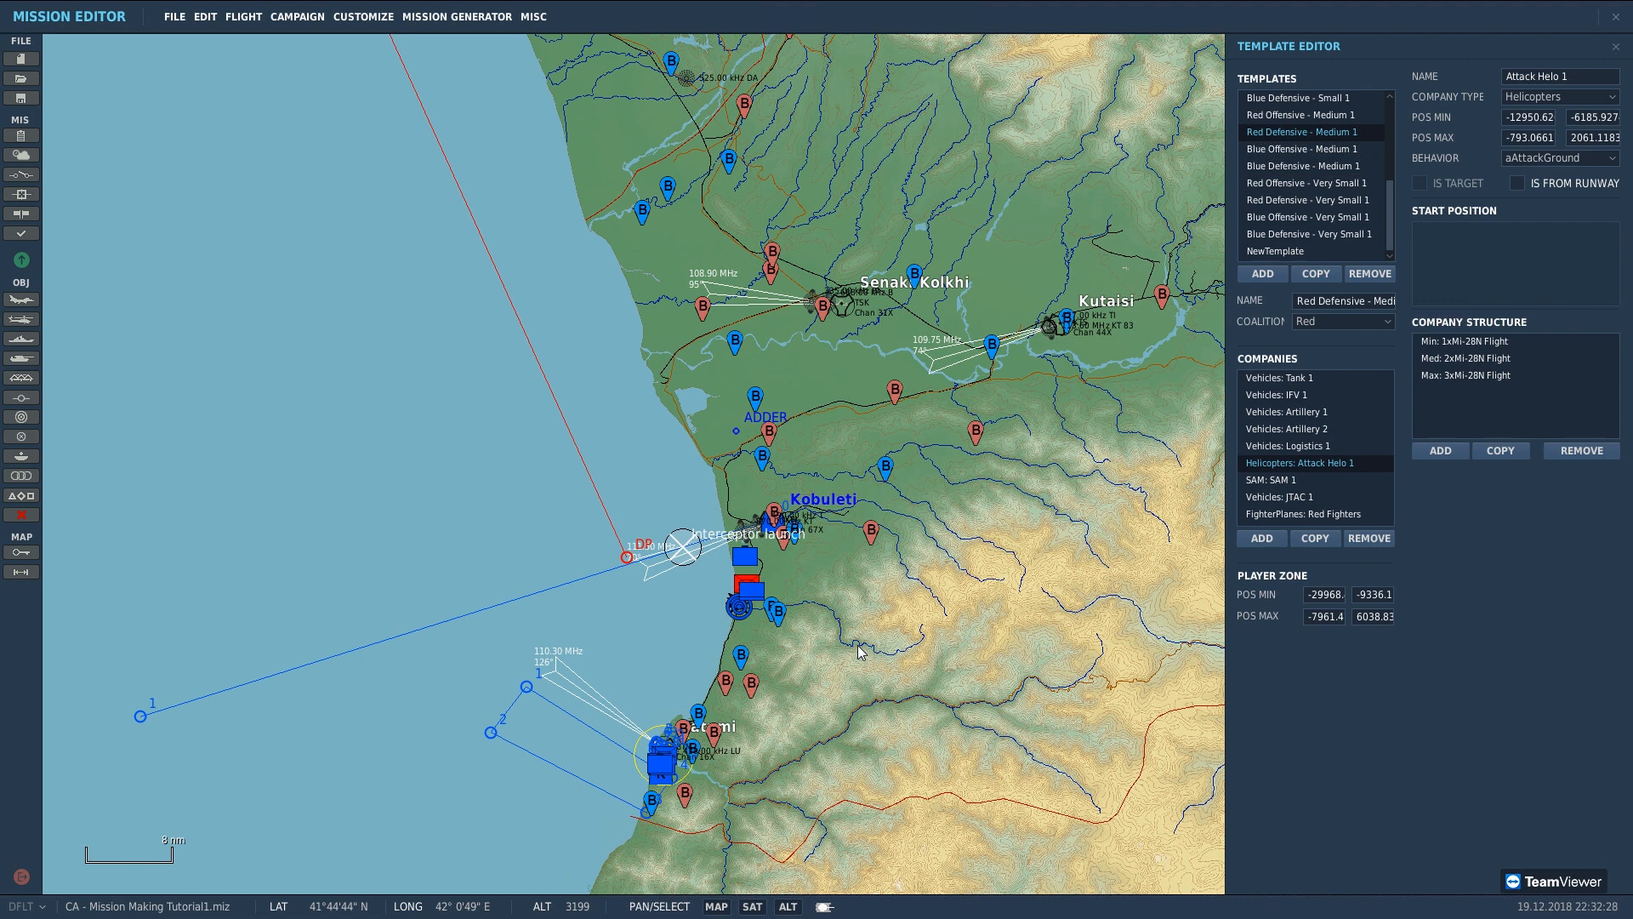
{"action": "scroll", "coordinate": [861, 652], "scroll_direction": "up", "scroll_amount": 3}
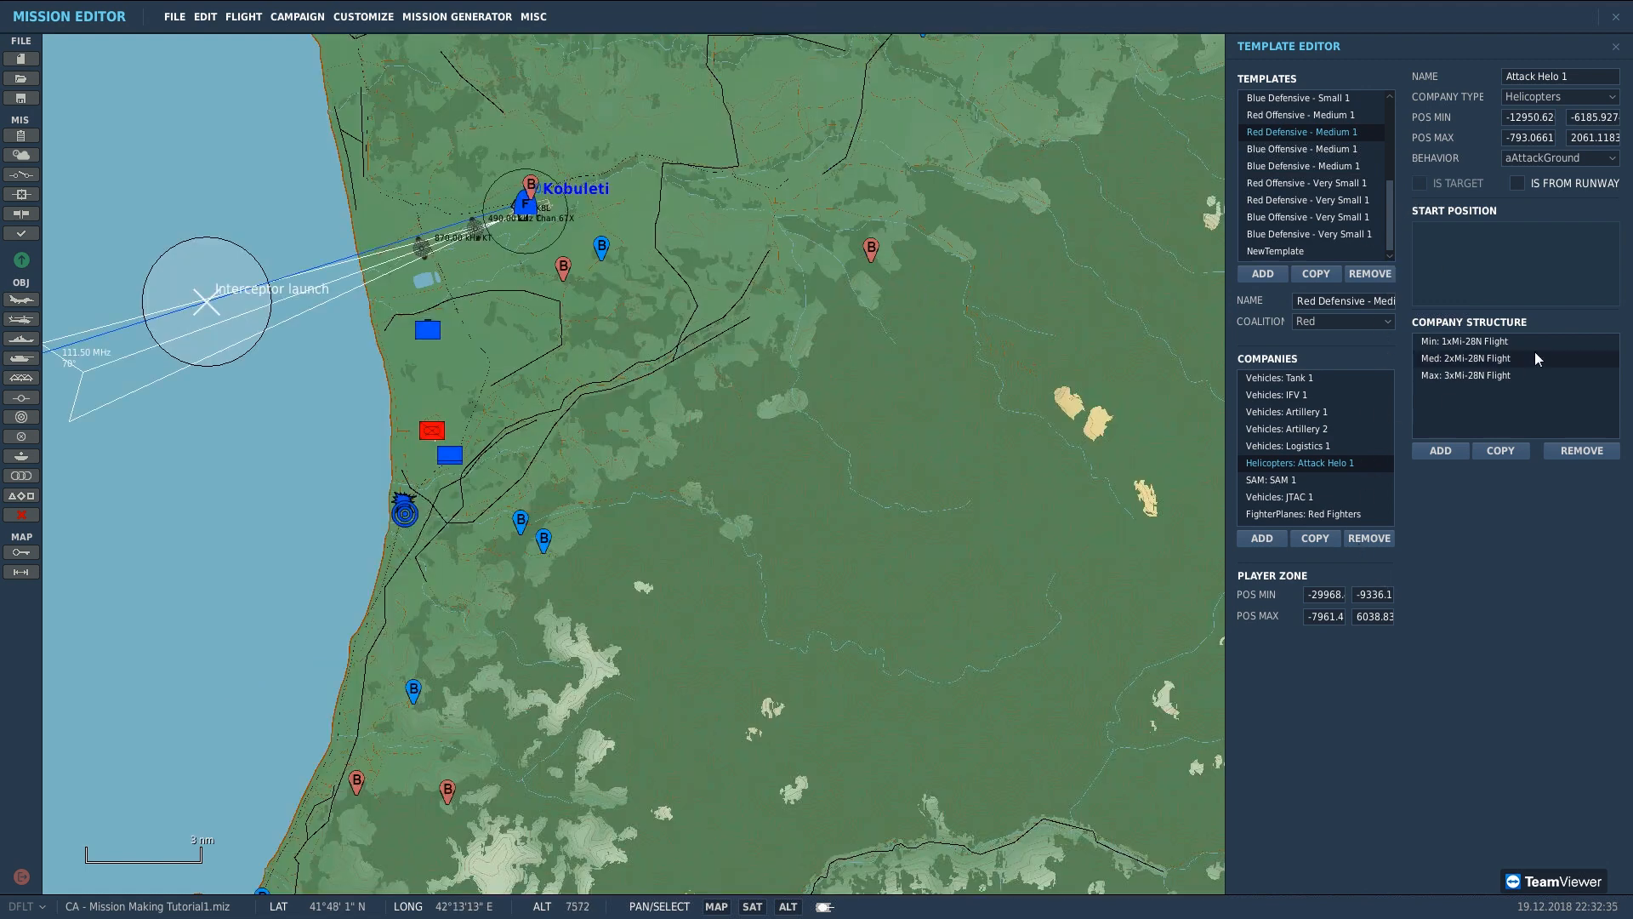
{"action": "left_click", "coordinate": [1616, 47]}
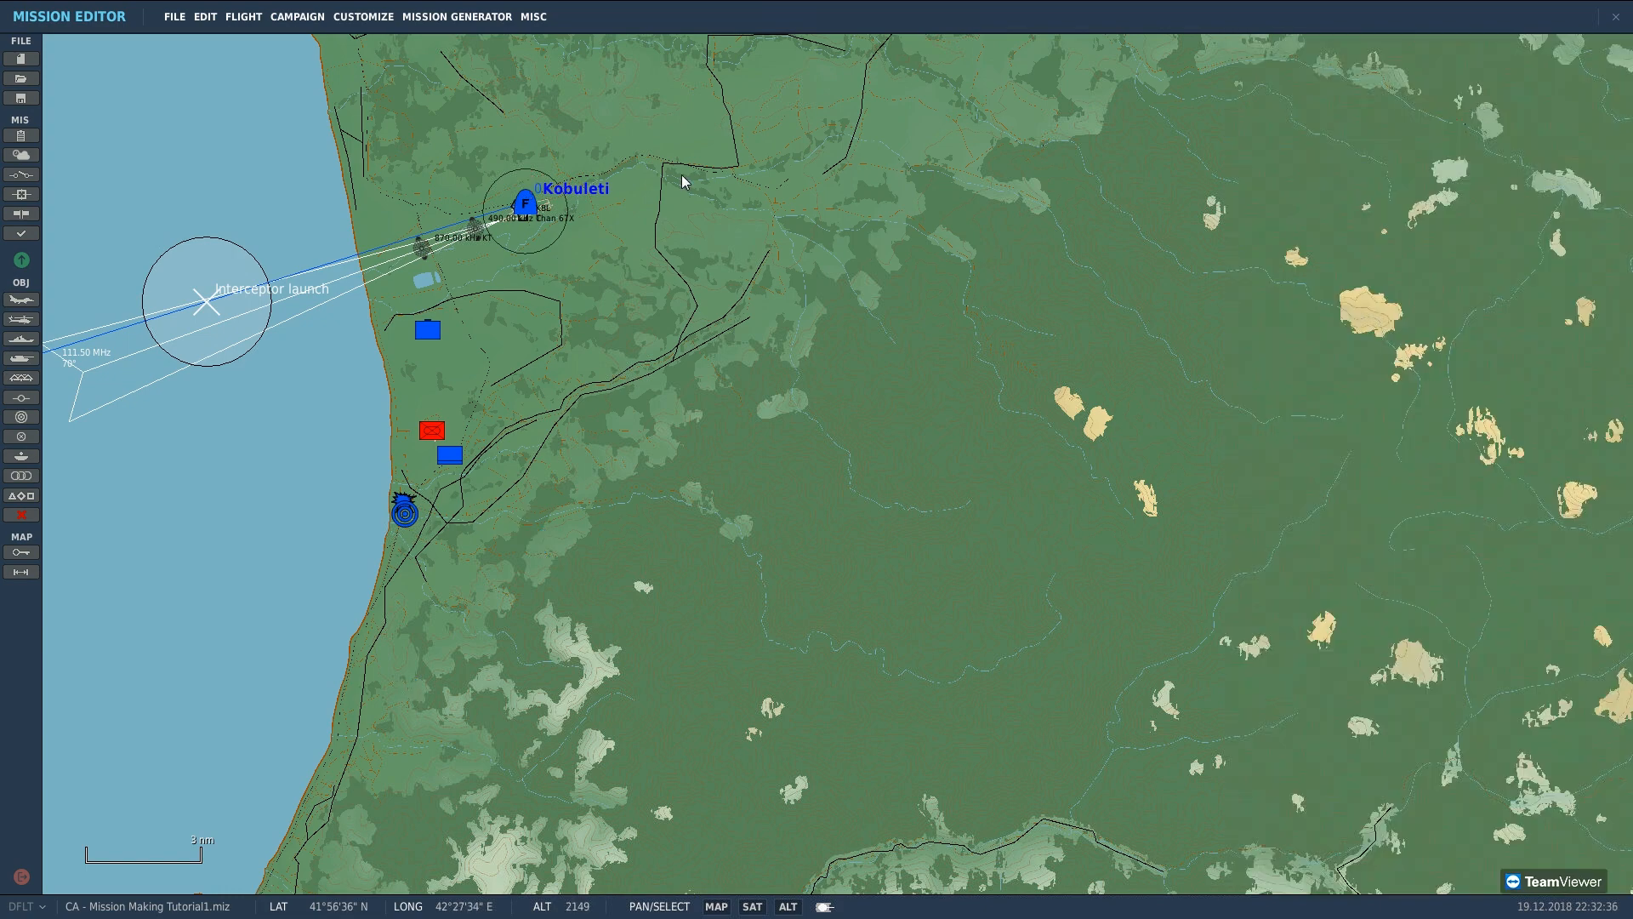
Step: Open the encyclopedia and view the A-10A and An-26B airplane models from different angles
{"action": "left_click", "coordinate": [530, 19]}
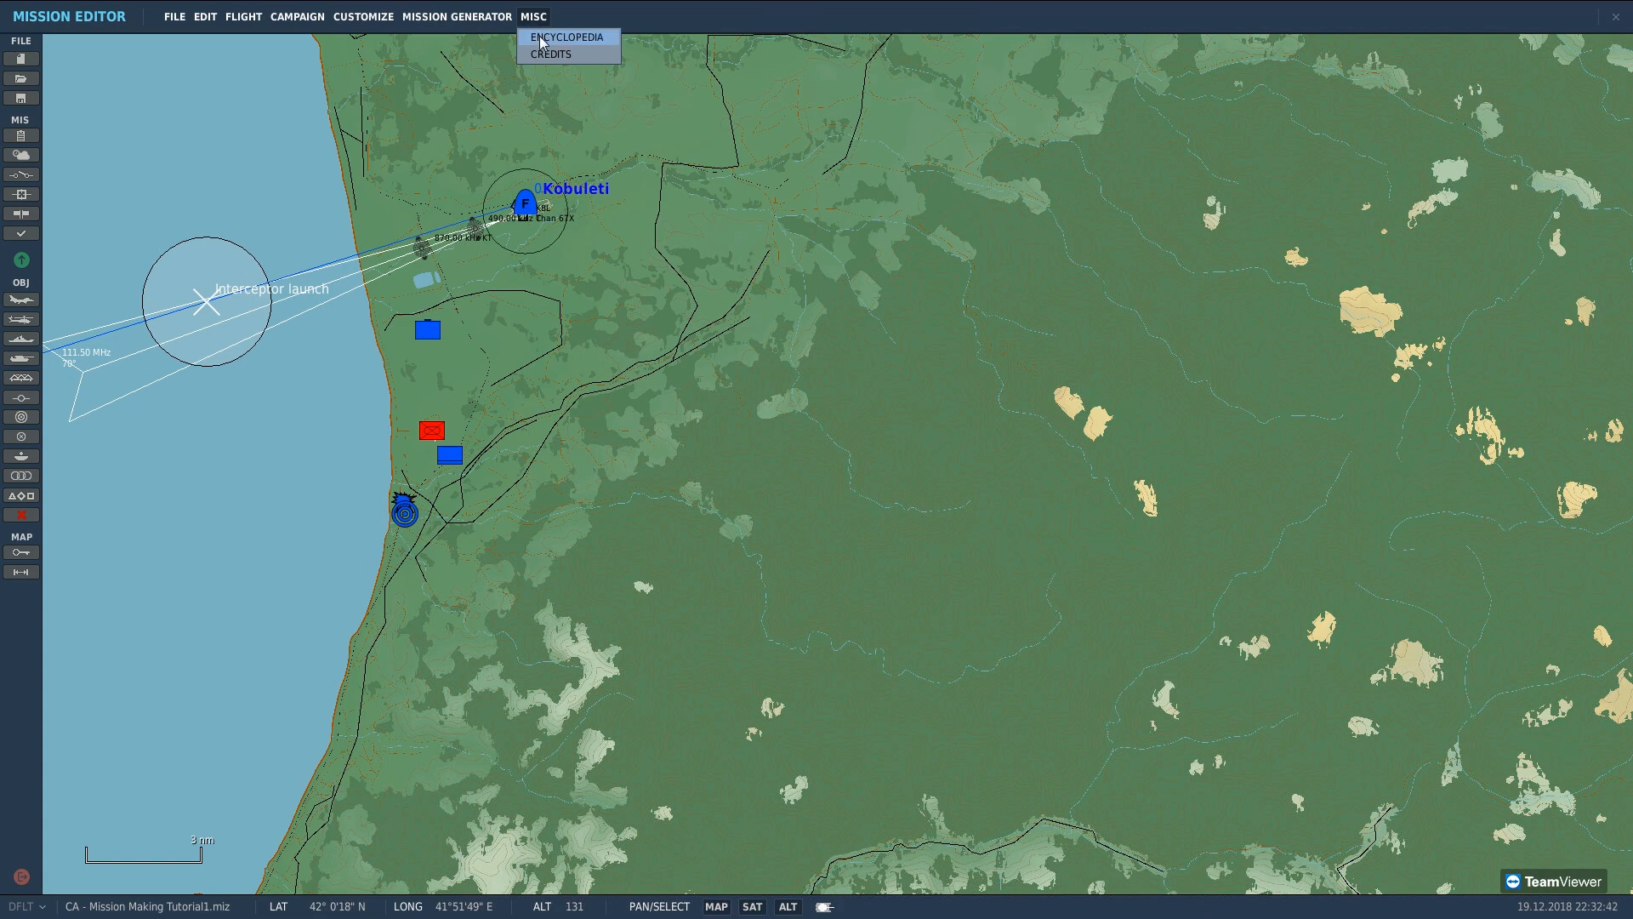
{"action": "left_click", "coordinate": [541, 38]}
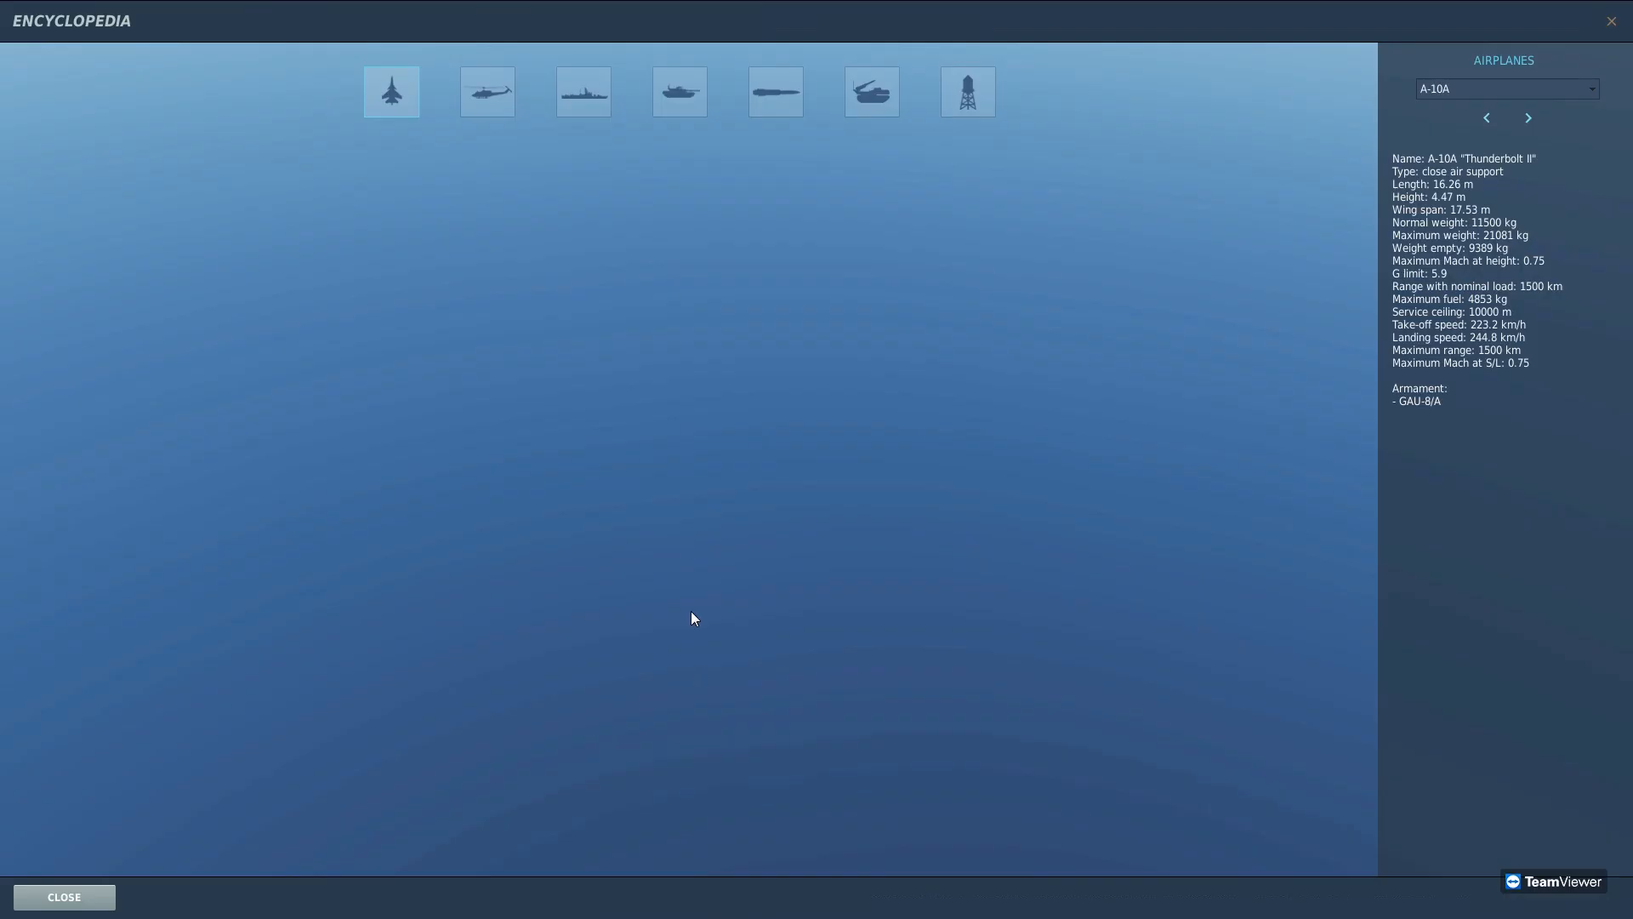
{"action": "left_click_drag", "start_coordinate": [1105, 294], "coordinate": [1390, 296]}
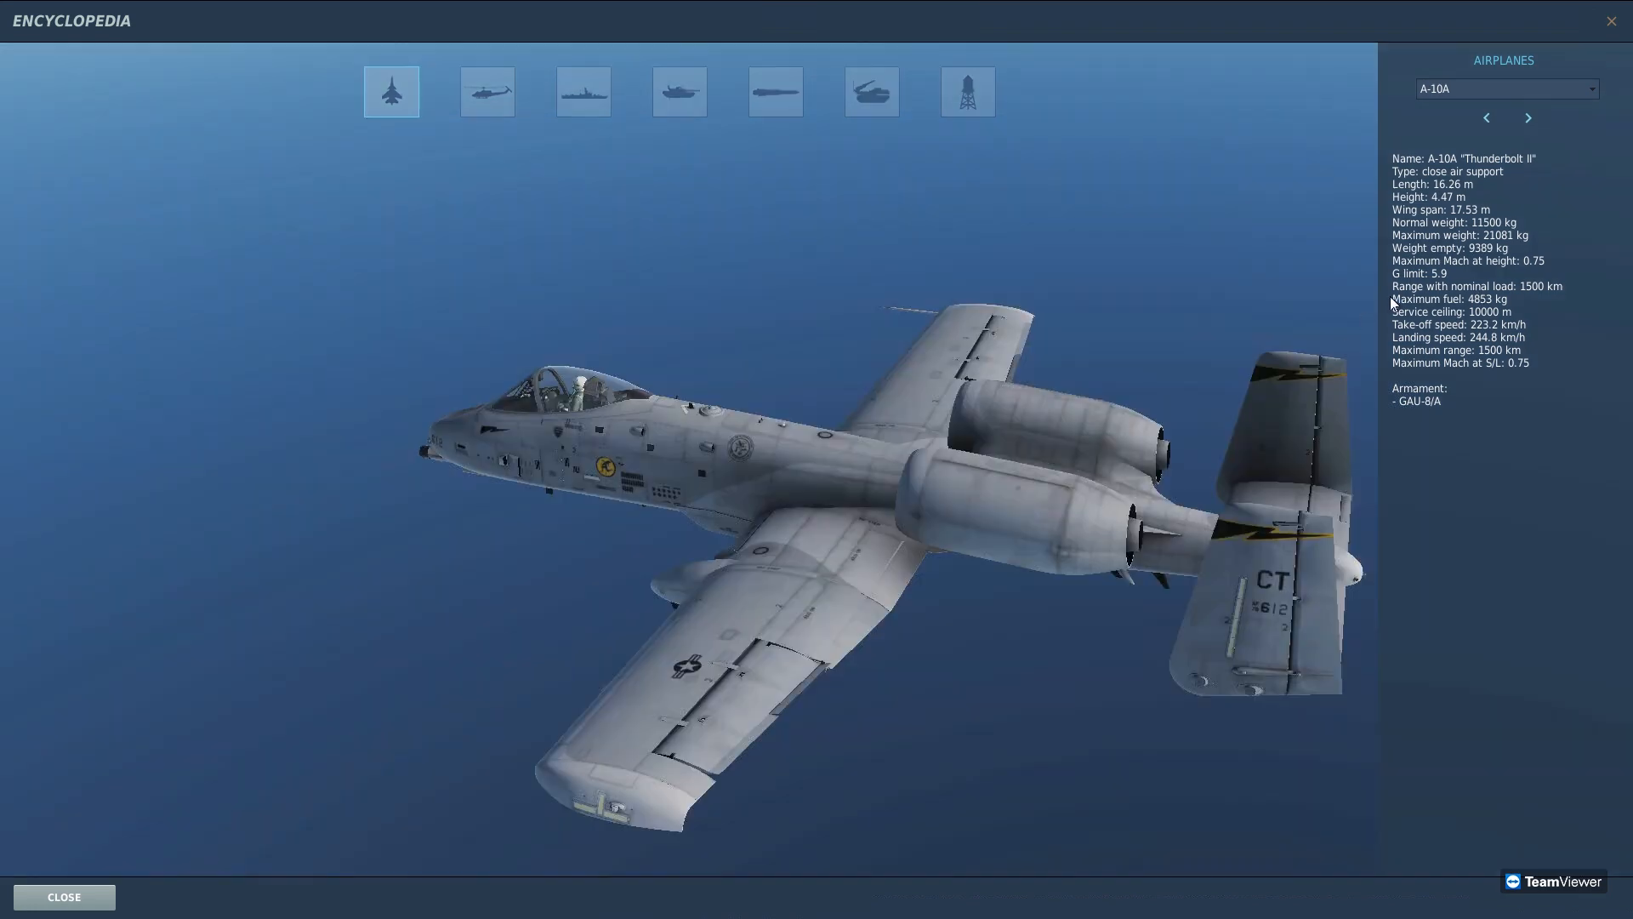
{"action": "left_click", "coordinate": [1490, 84]}
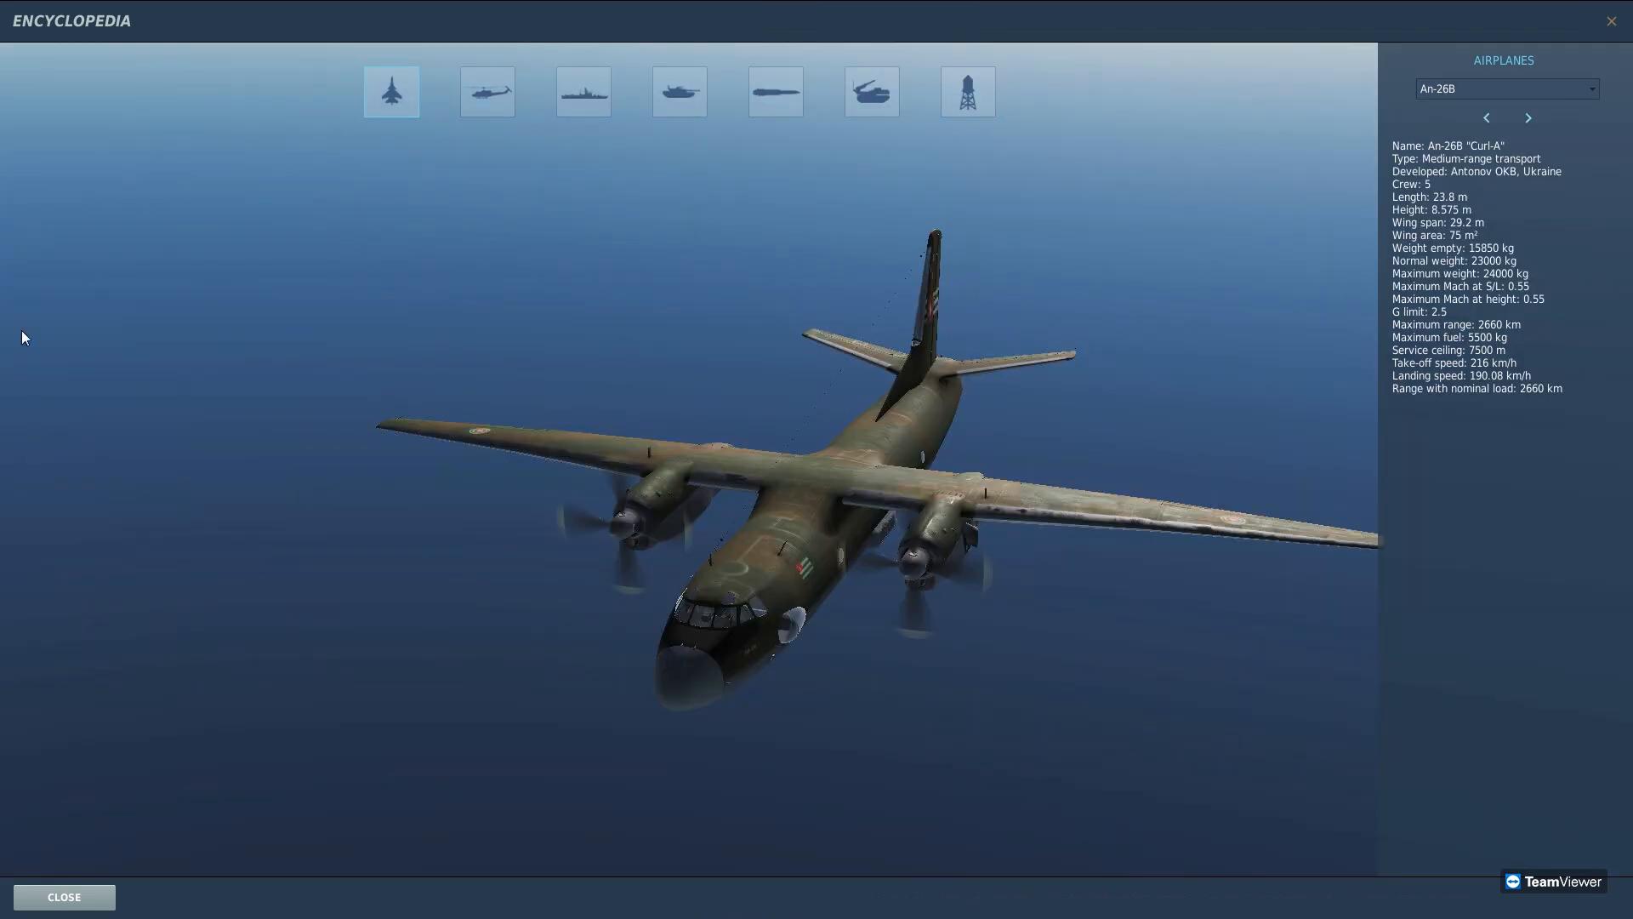
{"action": "left_click_drag", "start_coordinate": [23, 330], "coordinate": [632, 478]}
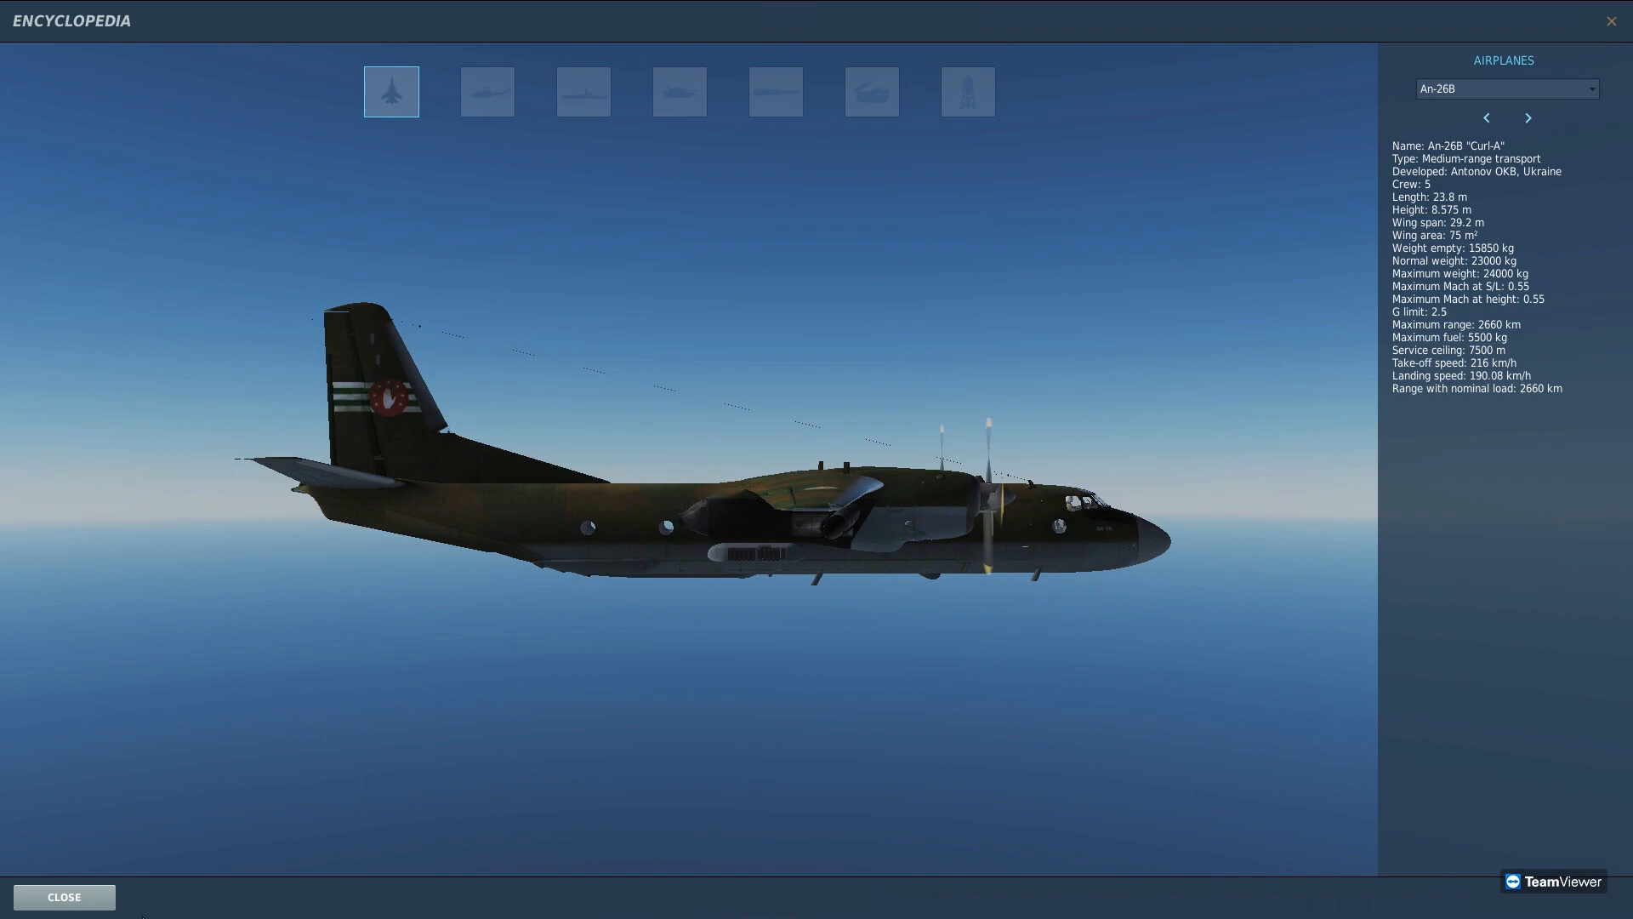